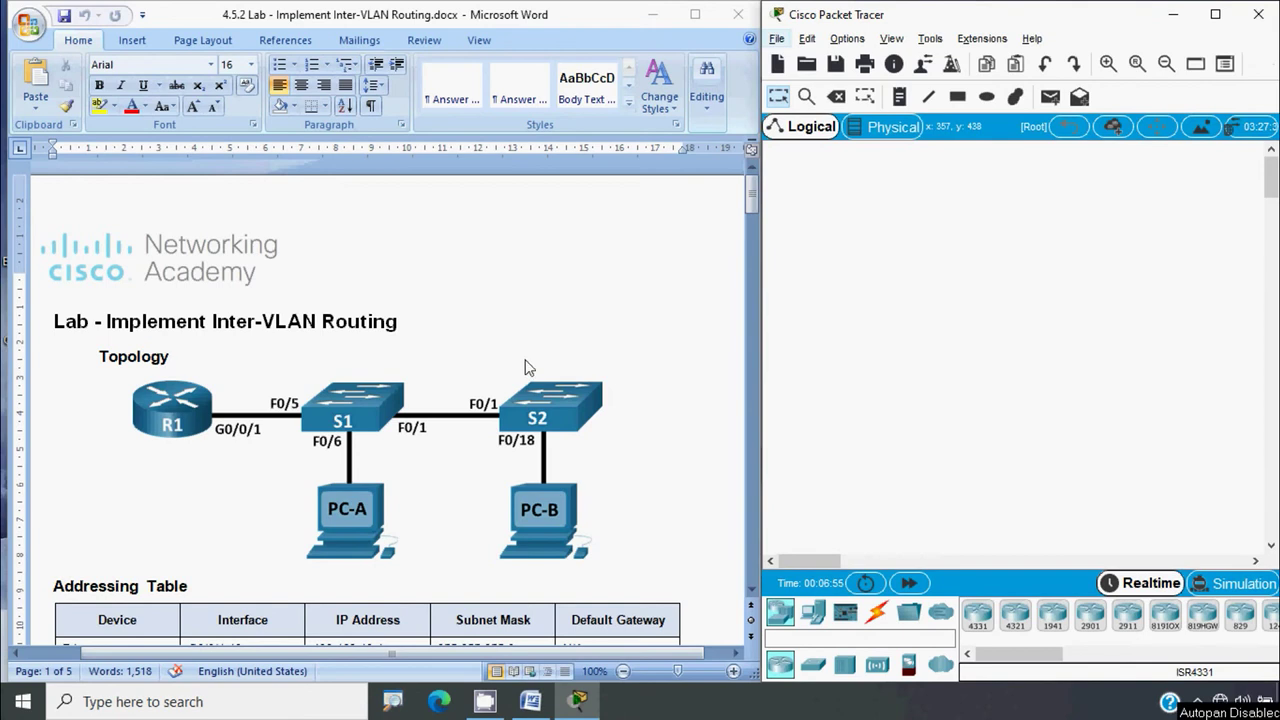
Scroll the lab handout past the Addressing and VLAN tables to page 2's Objectives
scroll(252, 448, "down", 1)
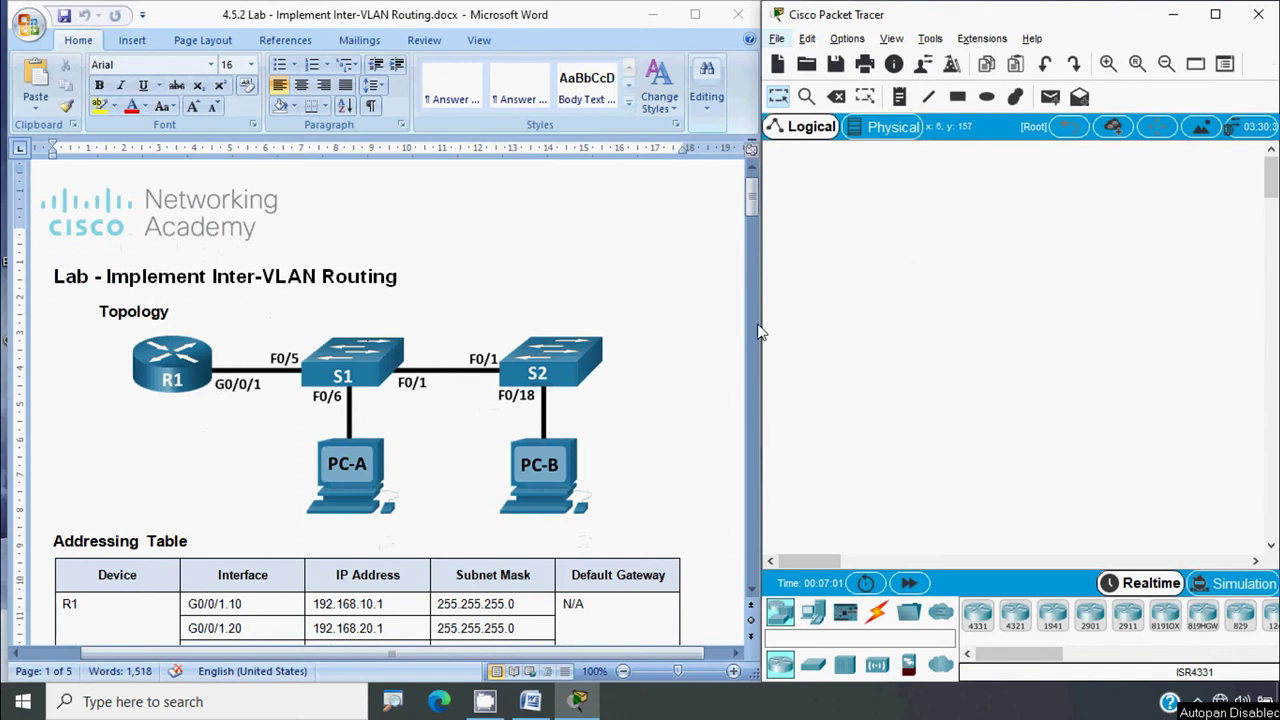
scroll(550, 460, "down", 2)
scroll(548, 460, "down", 4)
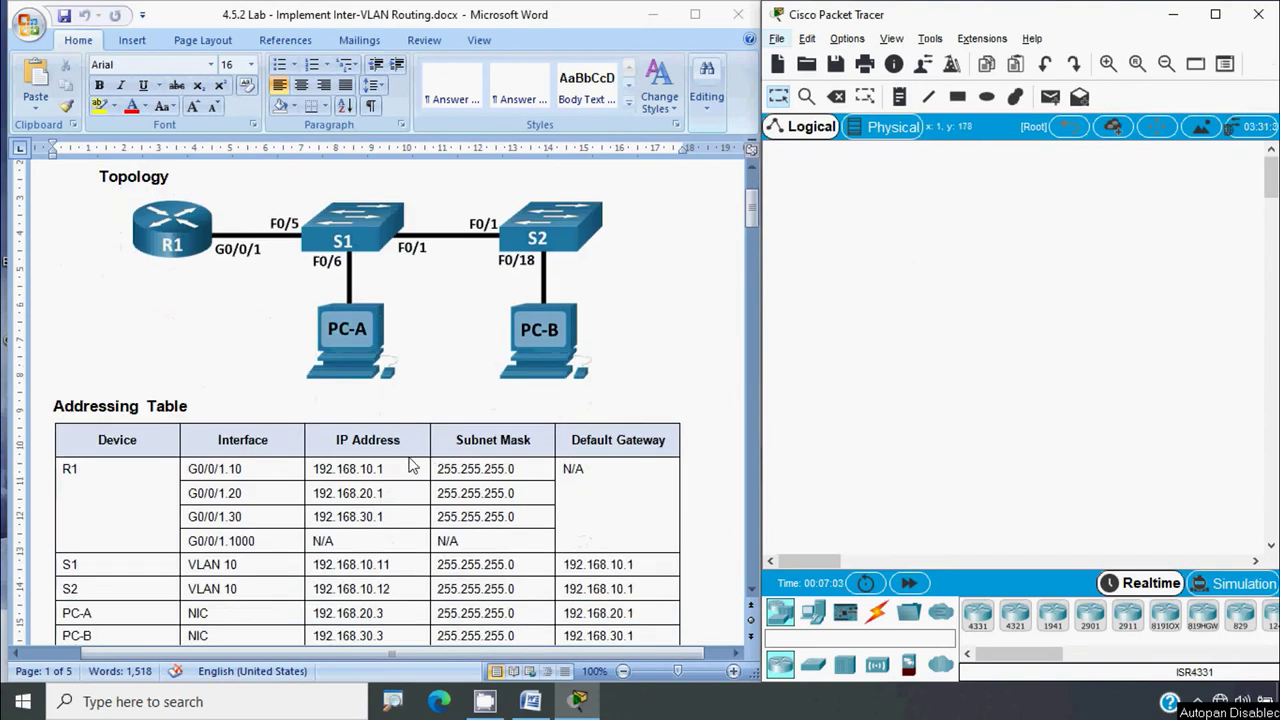
scroll(236, 436, "down", 7)
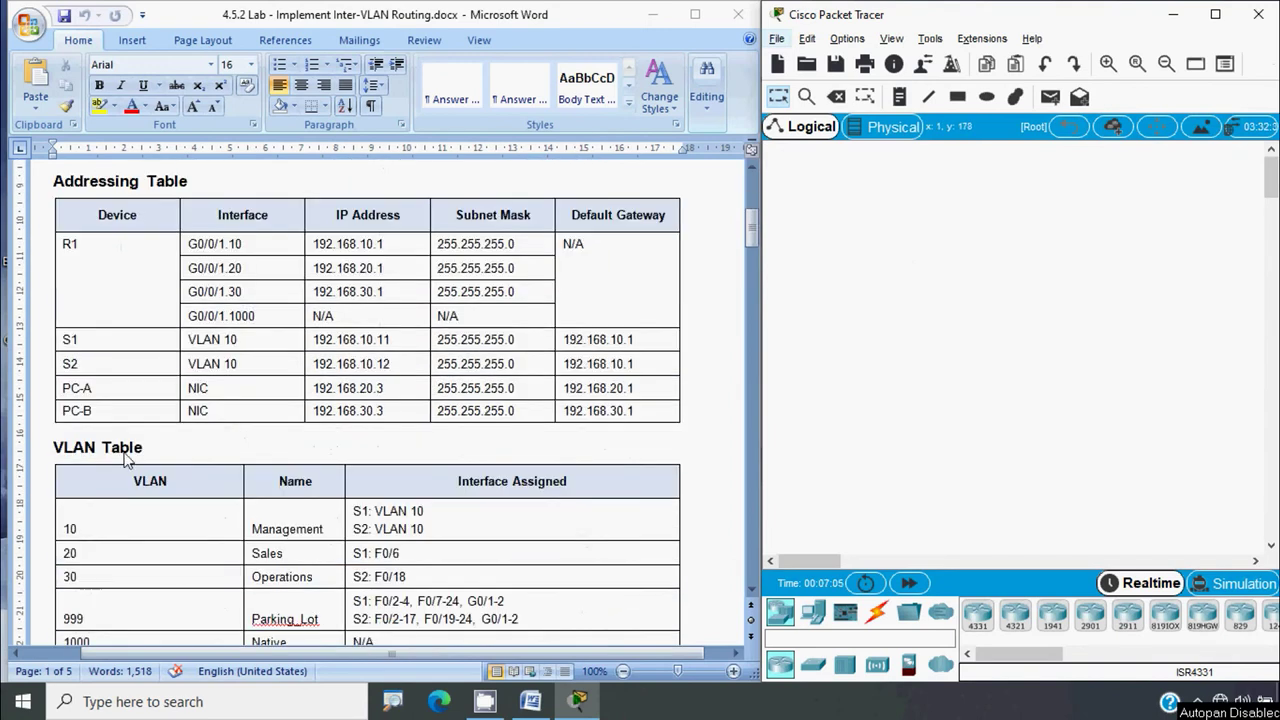
scroll(222, 464, "down", 6)
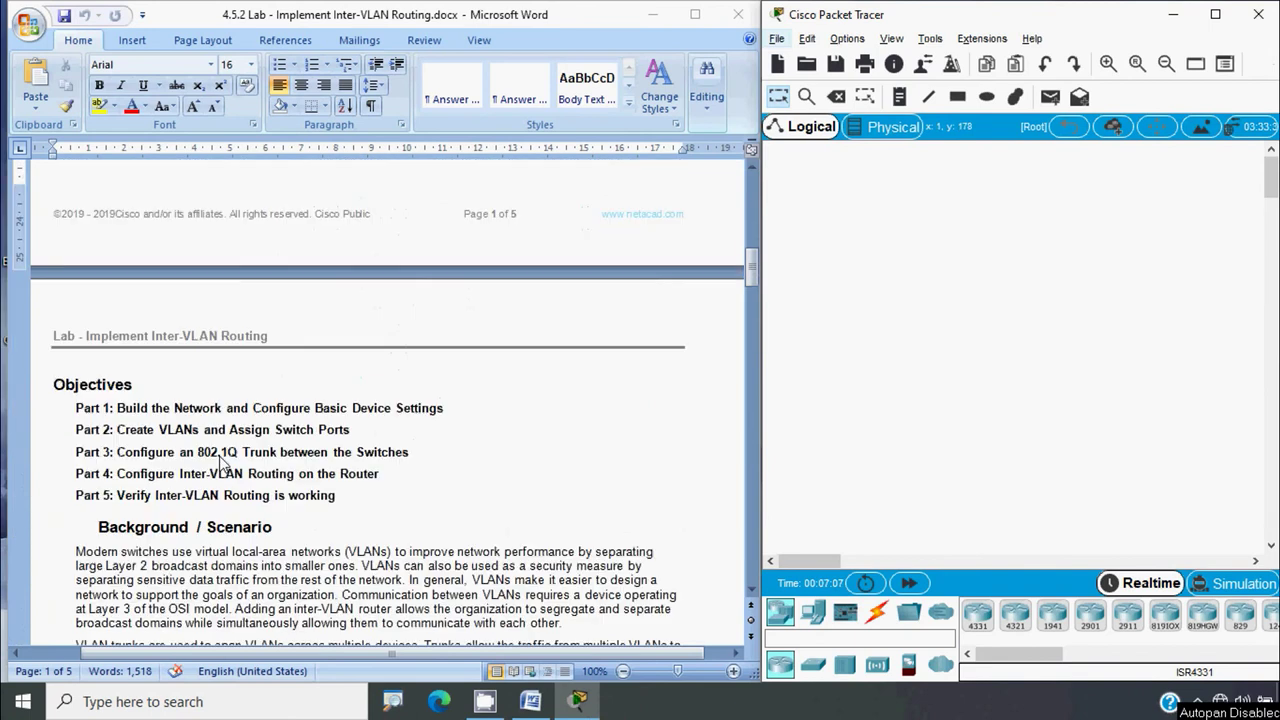
scroll(222, 463, "down", 3)
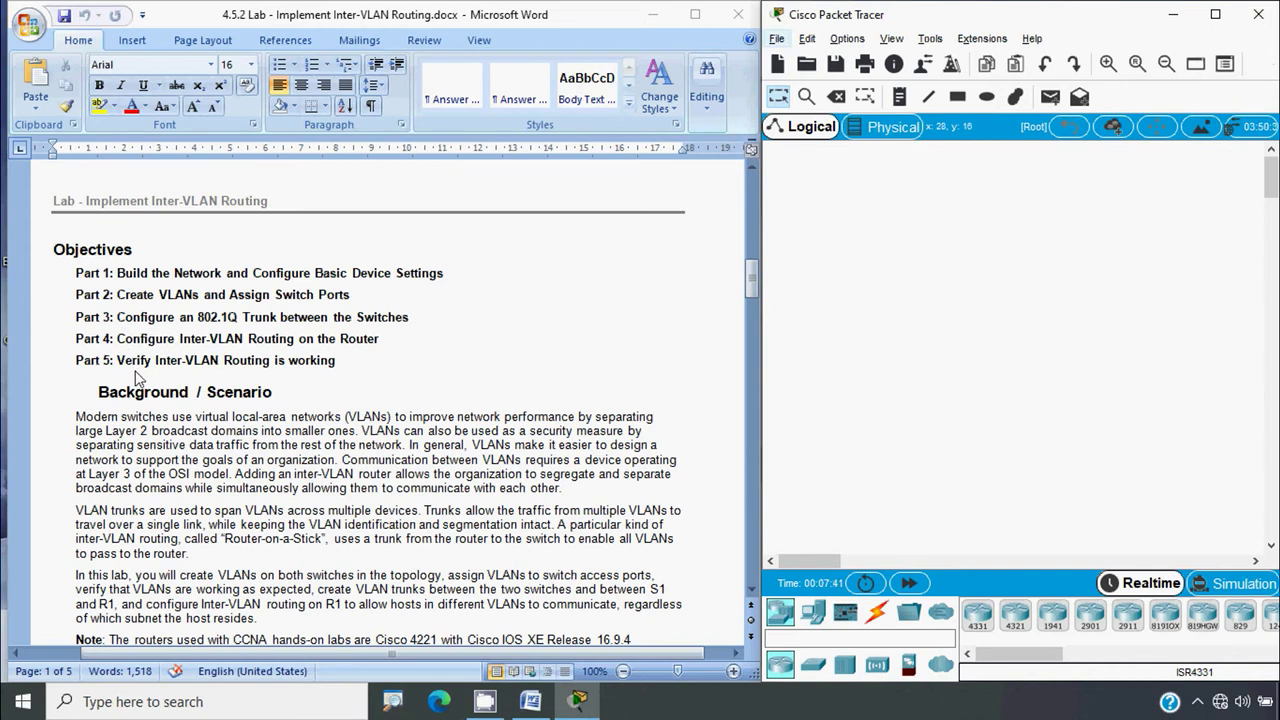
Scroll the Word handout, zoomed to 110%, to the Background / Scenario notes
left_click(138, 378)
scroll(138, 378, "down", 3)
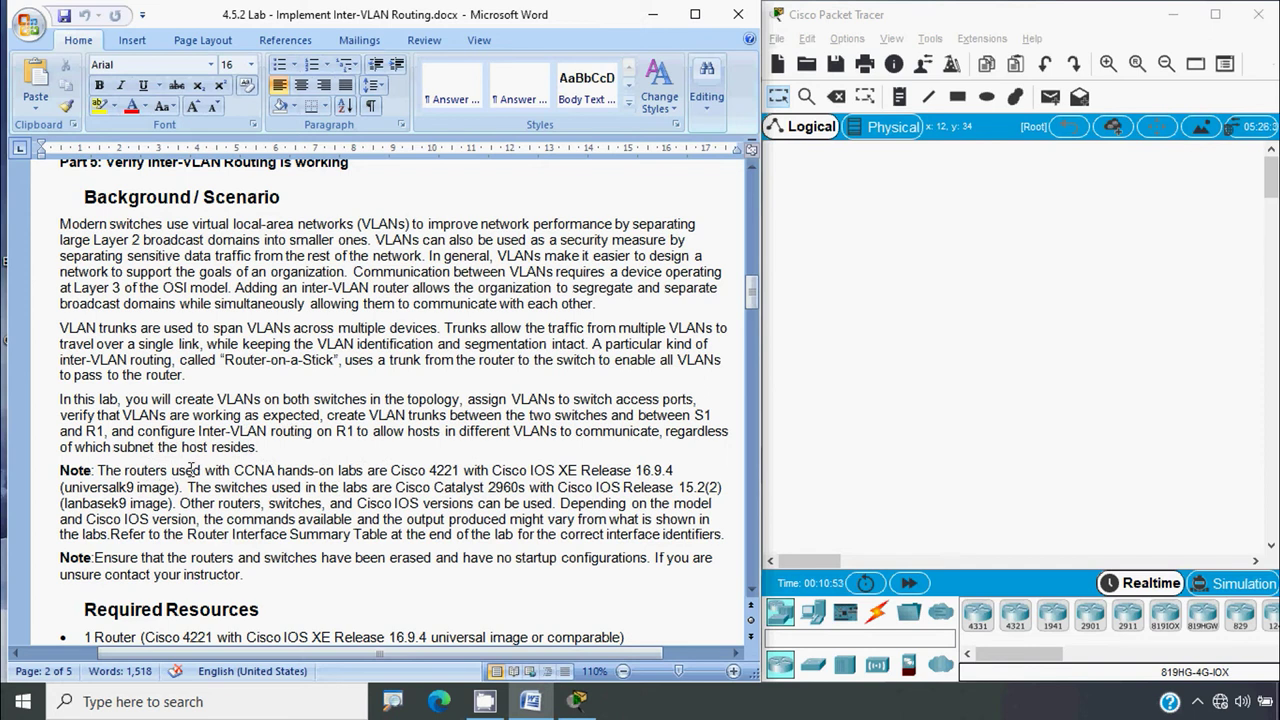
Read through Required Resources and Part 1 Step 1, then return to page 1's topology and Addressing Table
scroll(237, 470, "down", 4)
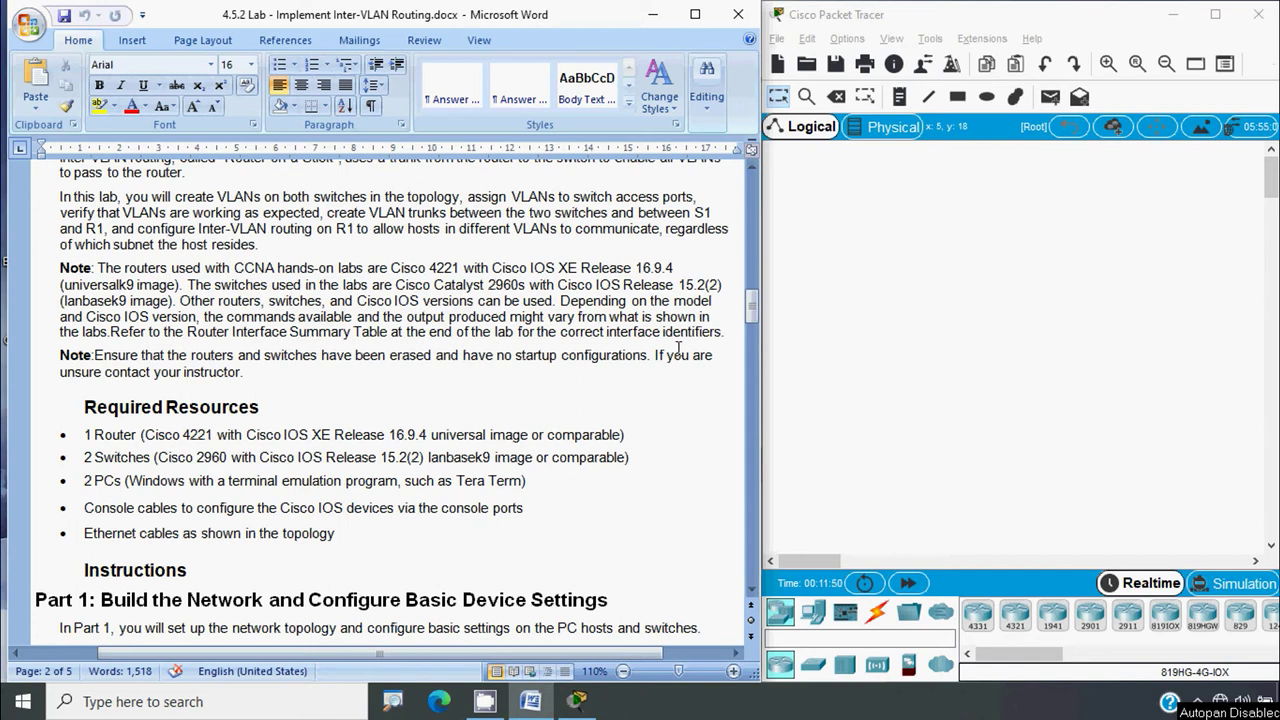
key("alt")
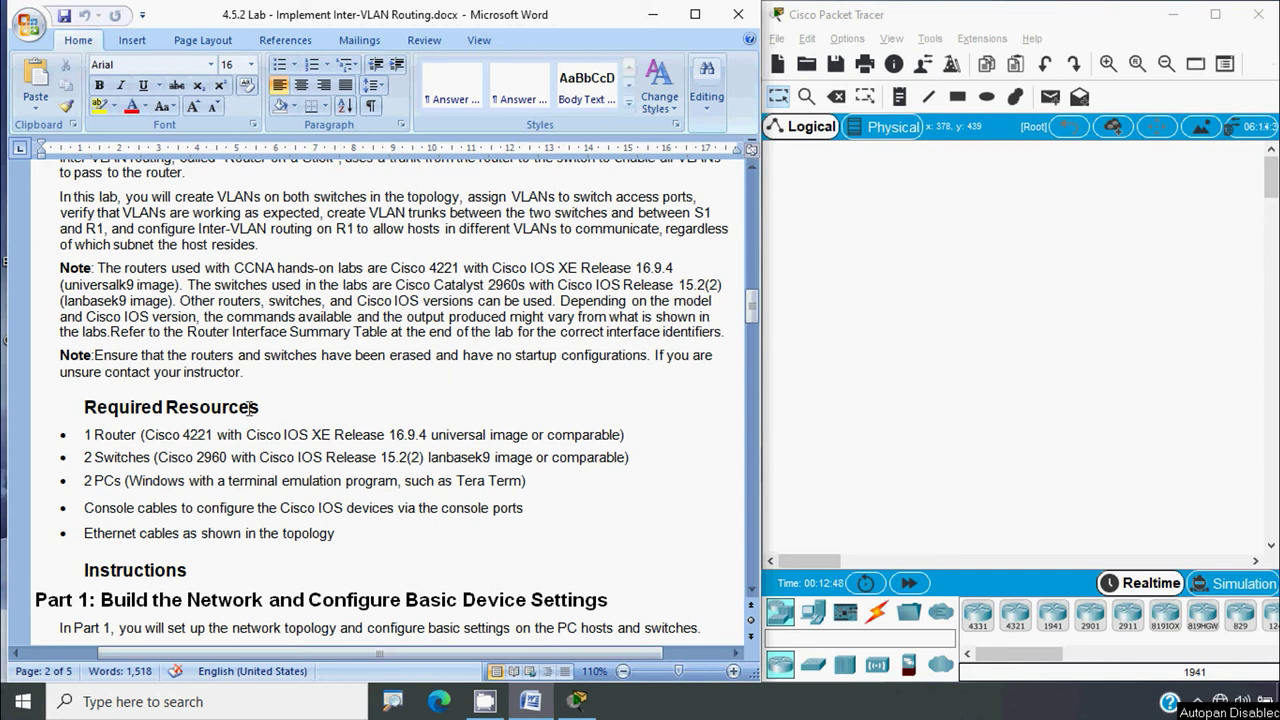
scroll(238, 407, "down", 2)
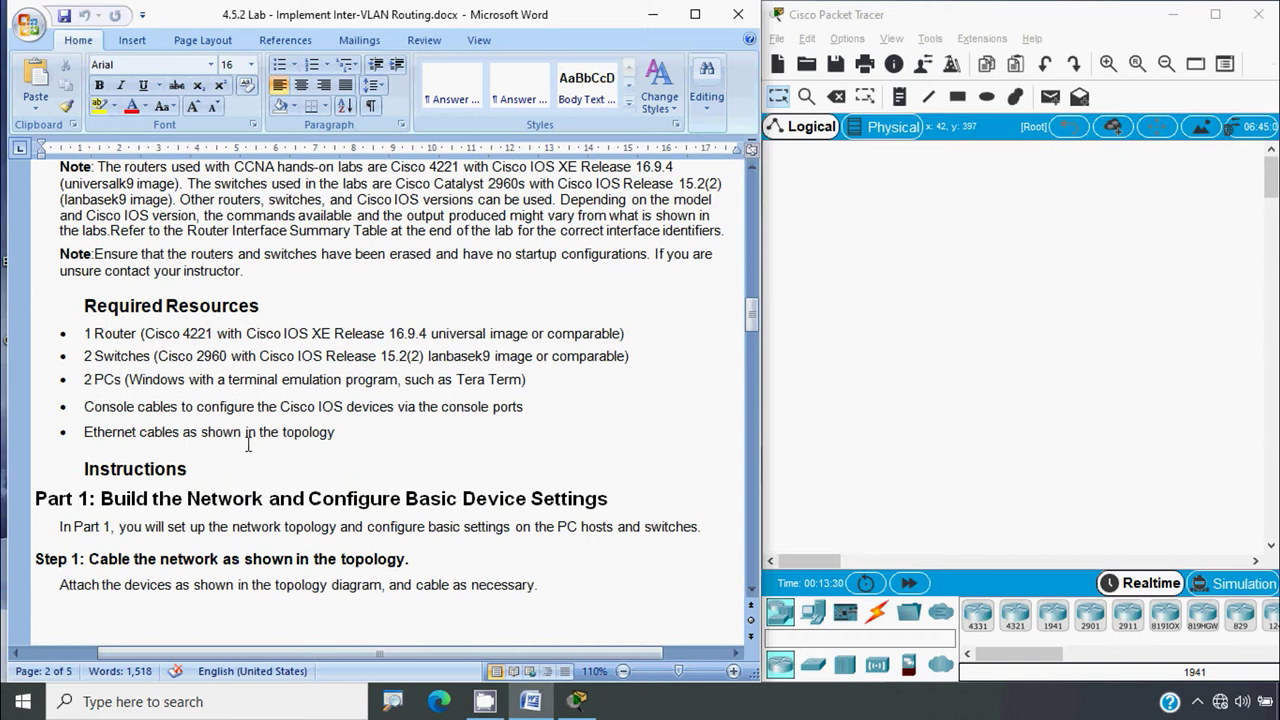
scroll(313, 442, "down", 2)
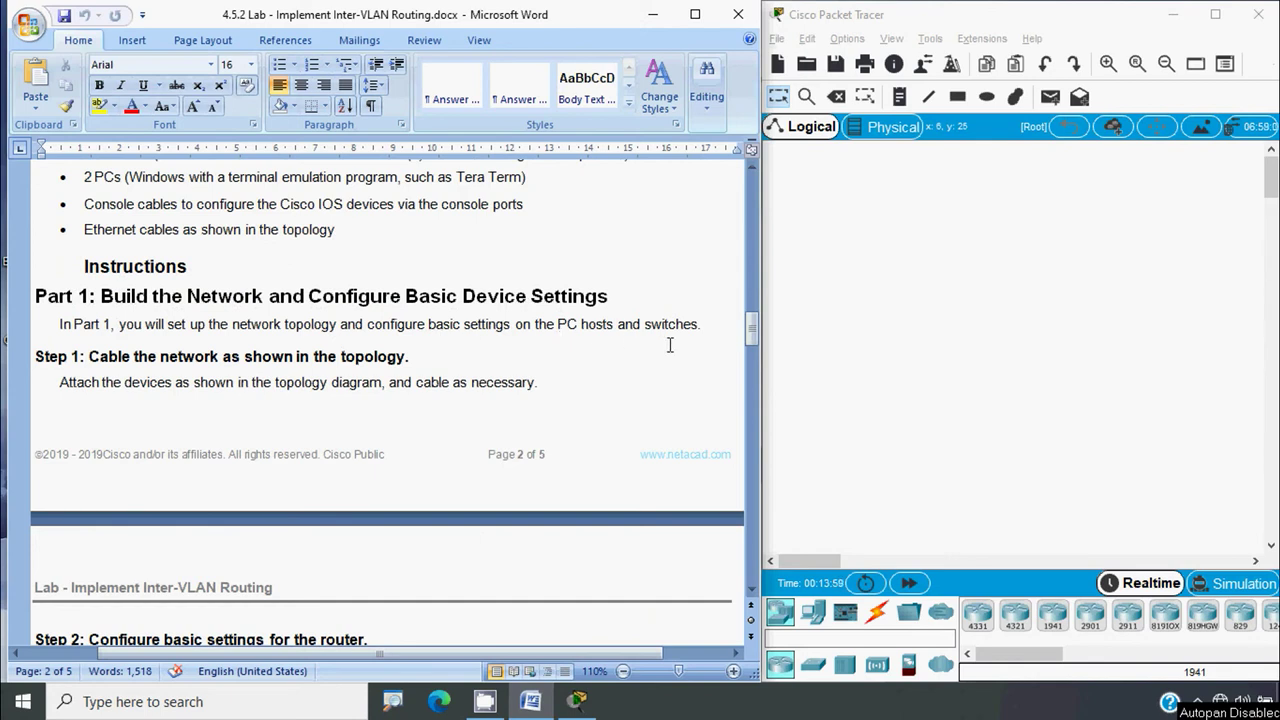
scroll(233, 410, "down", 2)
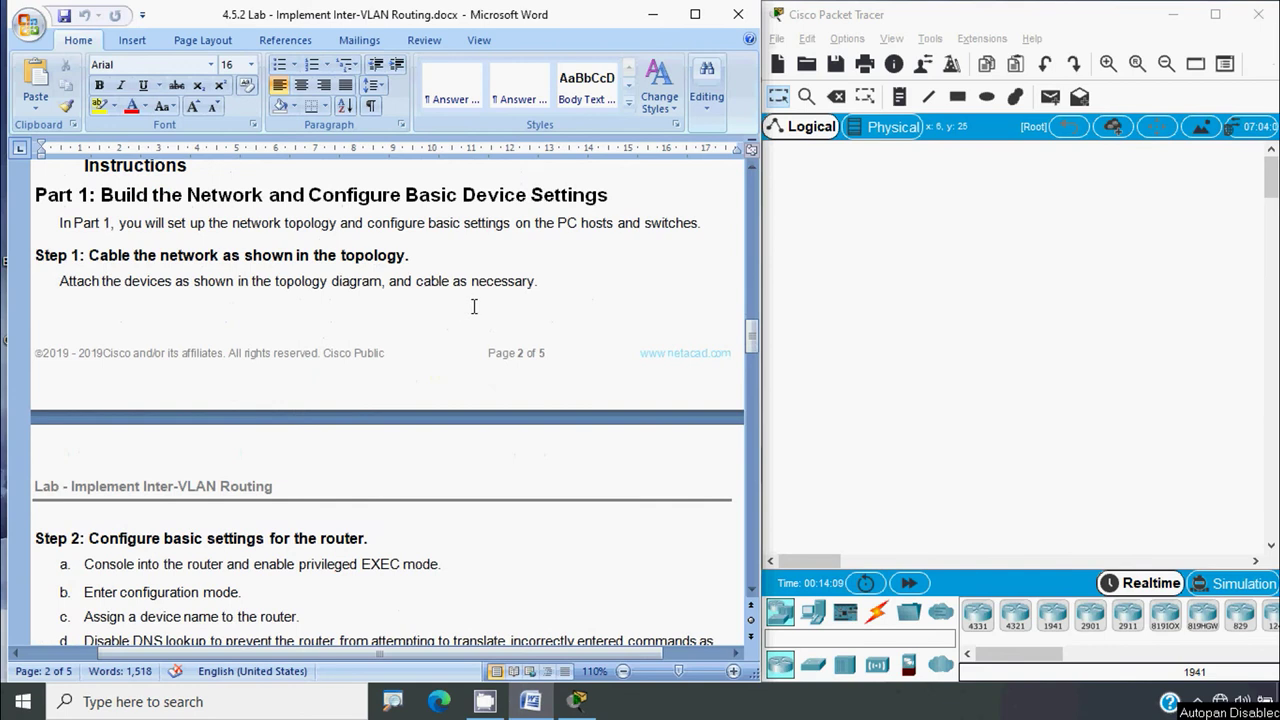
left_click_drag(747, 335, 758, 195)
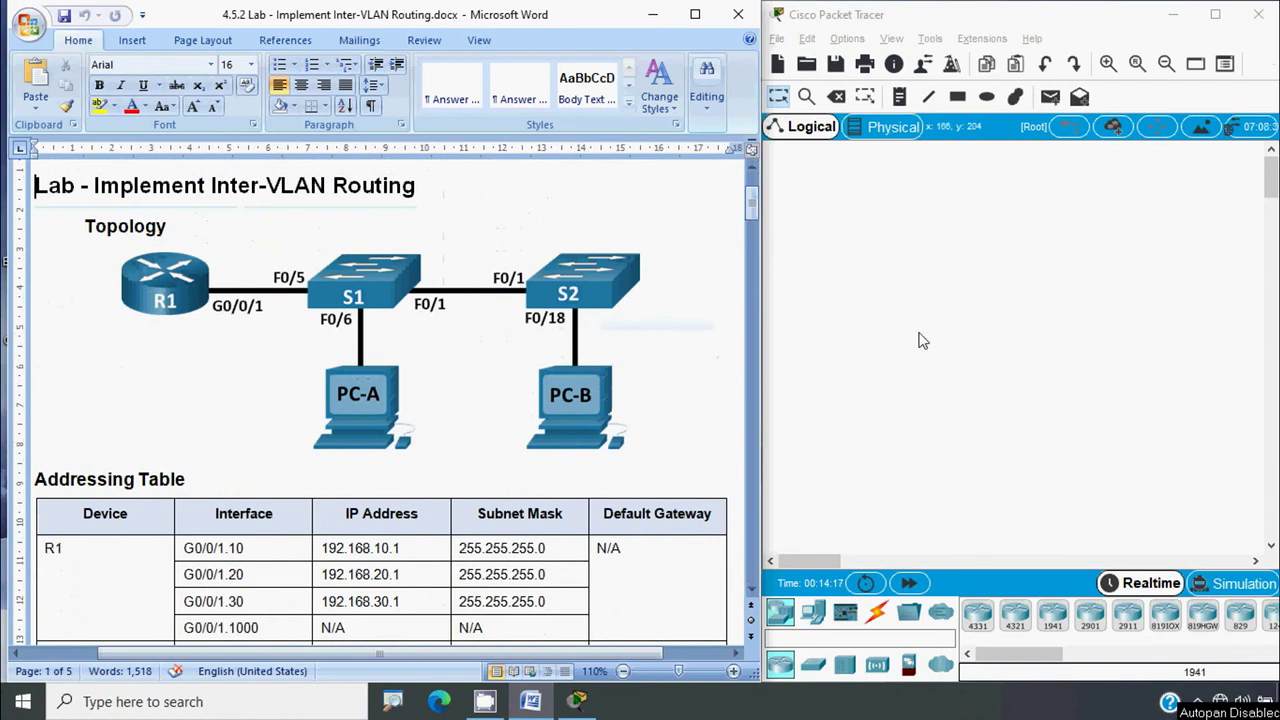
Place an ISR4331 router and two 2960 switches in a row on the workspace
scroll(600, 365, "up", 1)
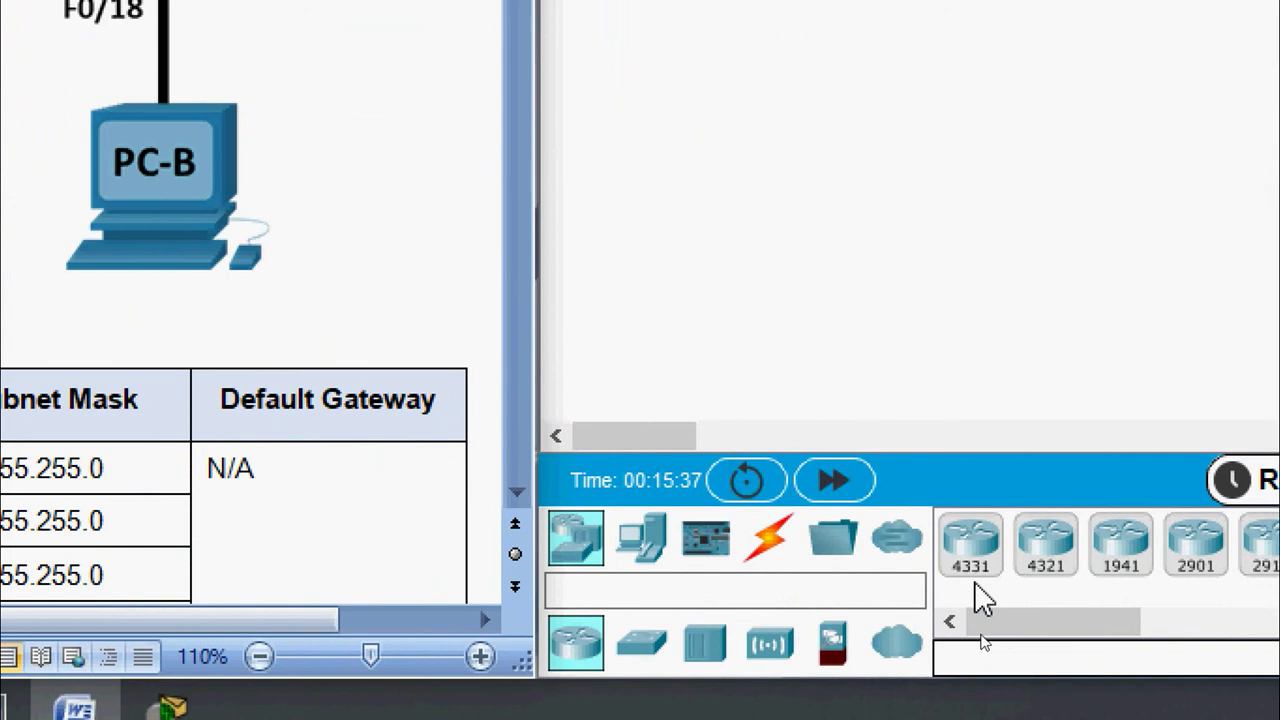
left_click(972, 550)
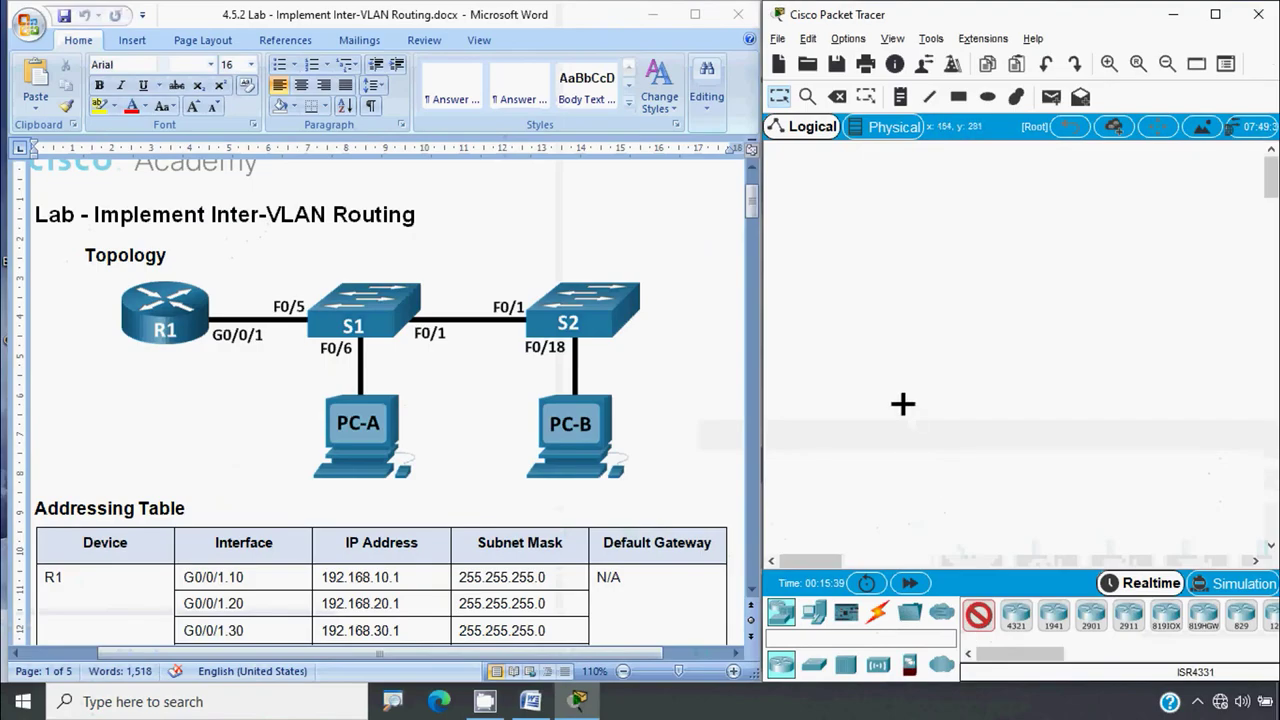
left_click(868, 298)
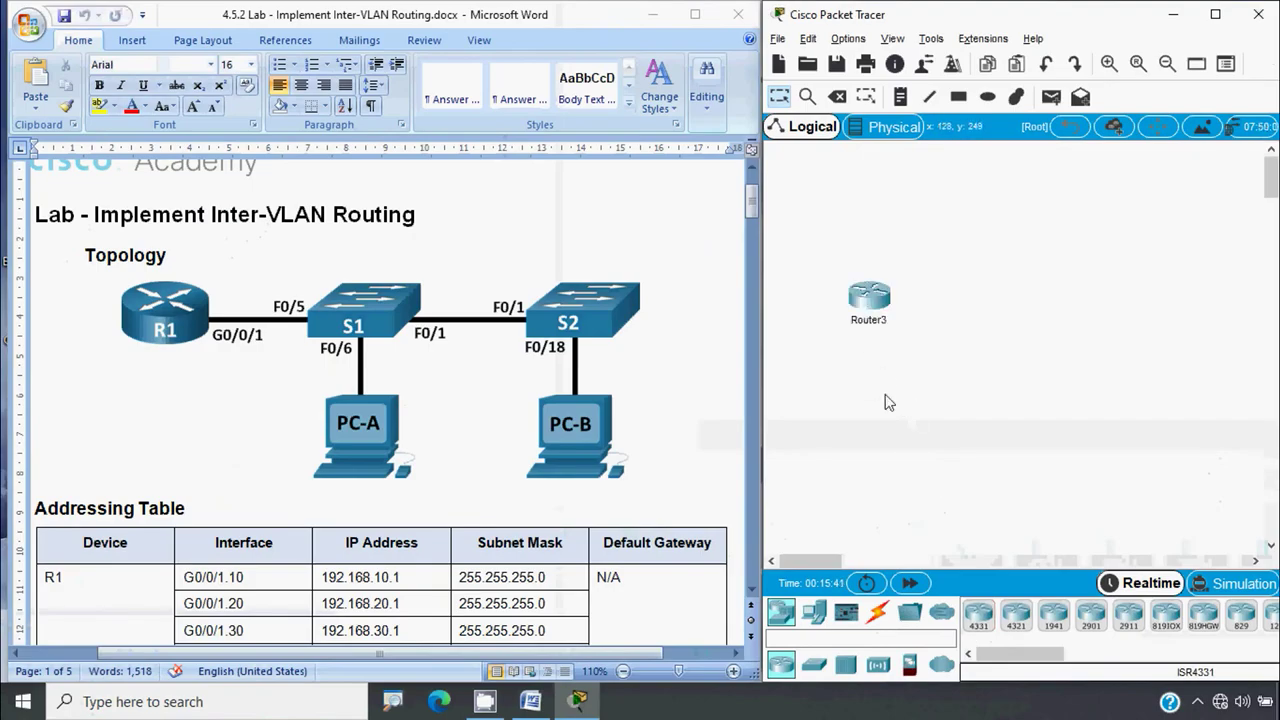
left_click(815, 666)
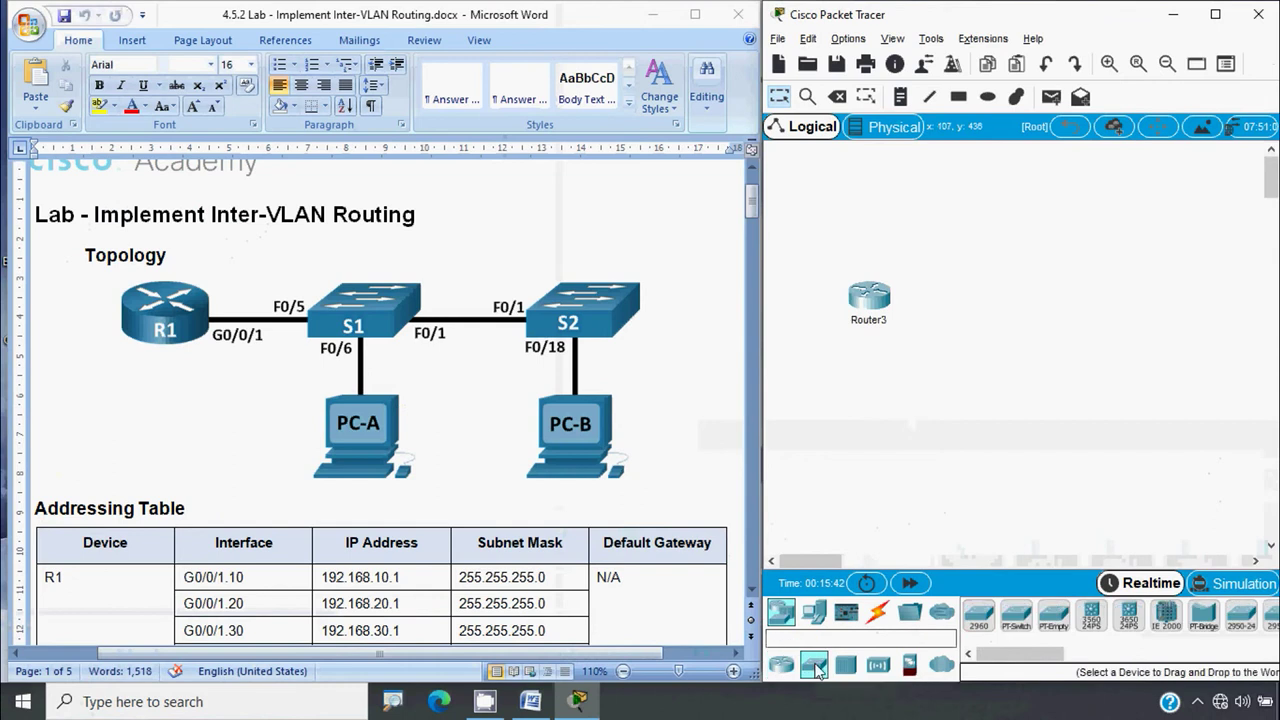
left_click(981, 616)
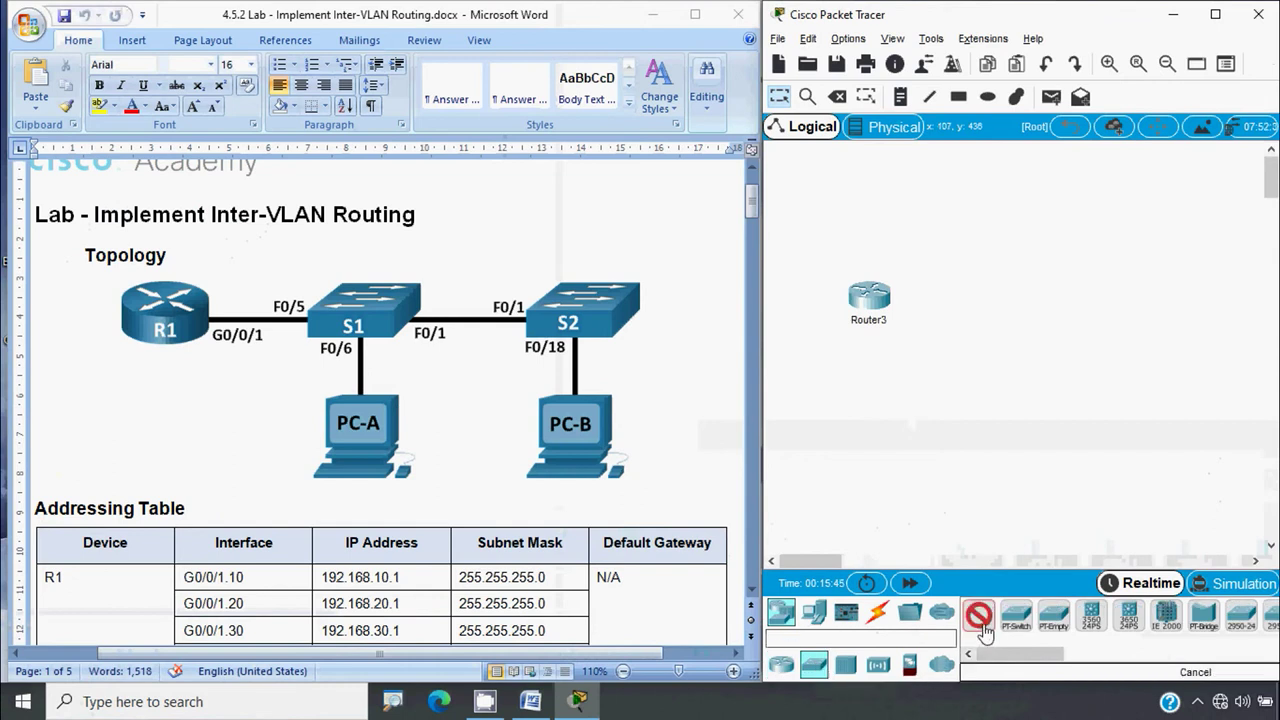
left_click(1008, 295)
left_click(1174, 292)
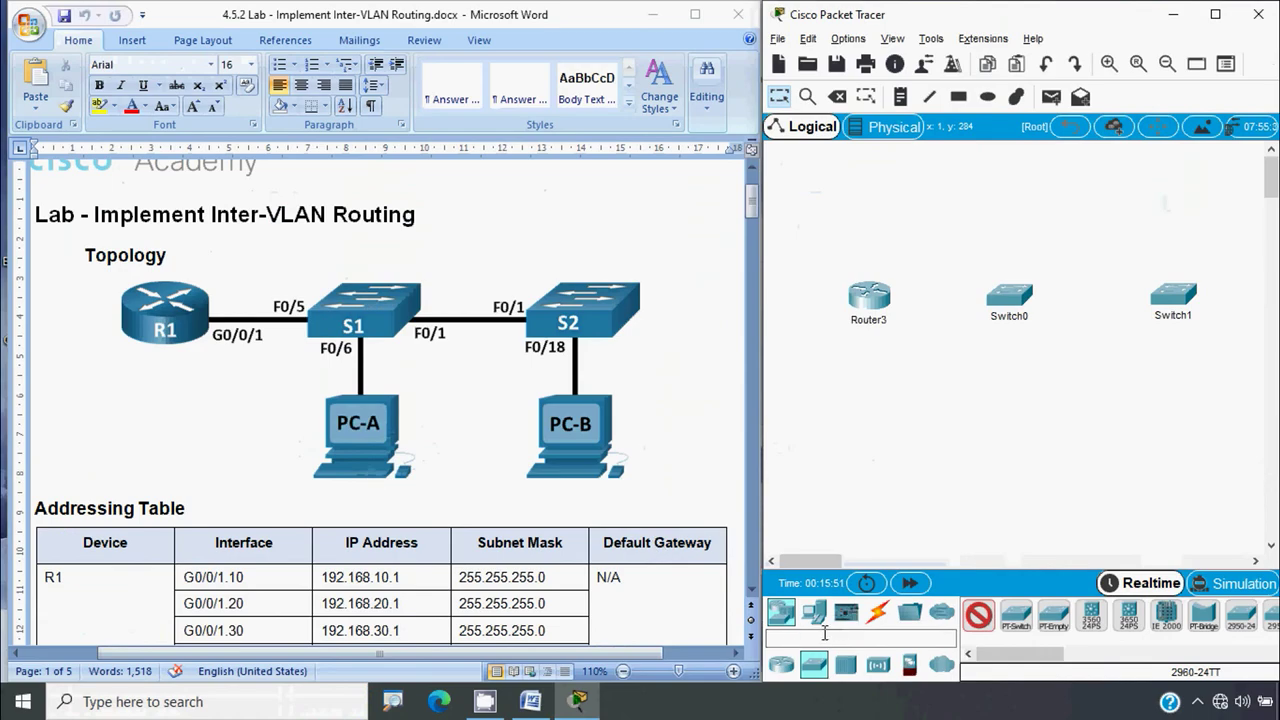
Add two PCs below the two switches
left_click(814, 614)
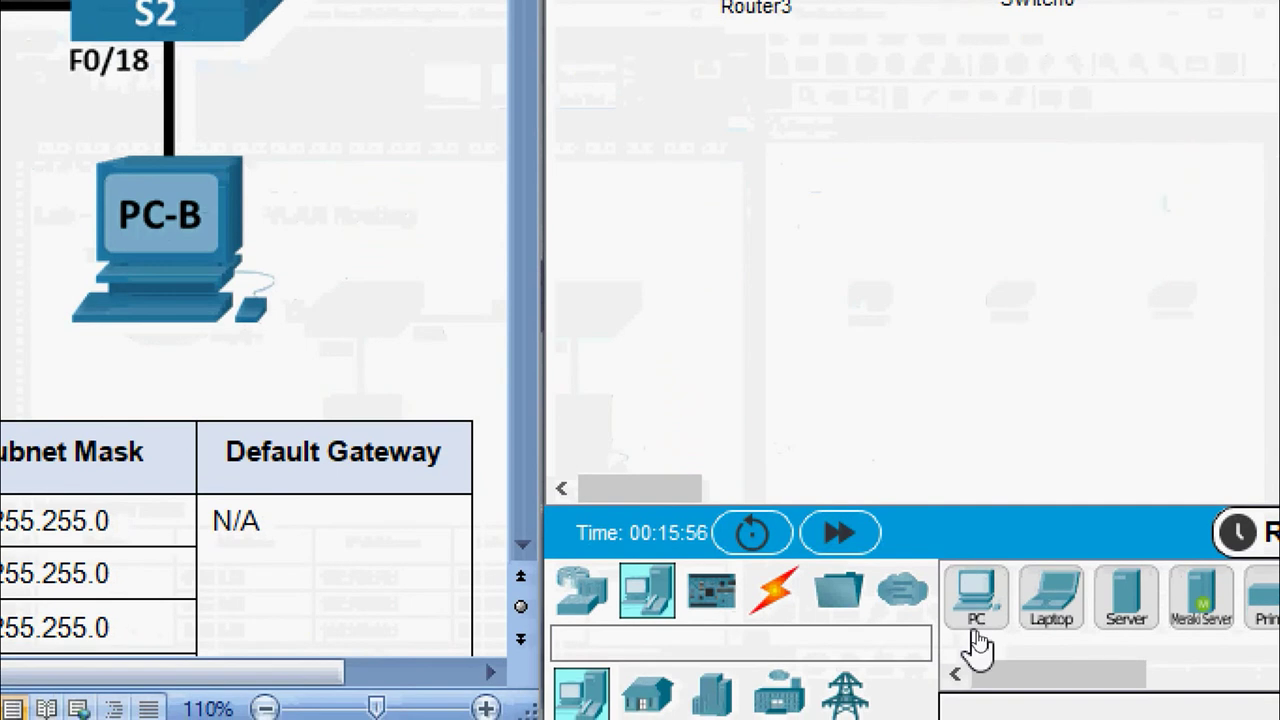
left_click_drag(977, 621, 978, 618)
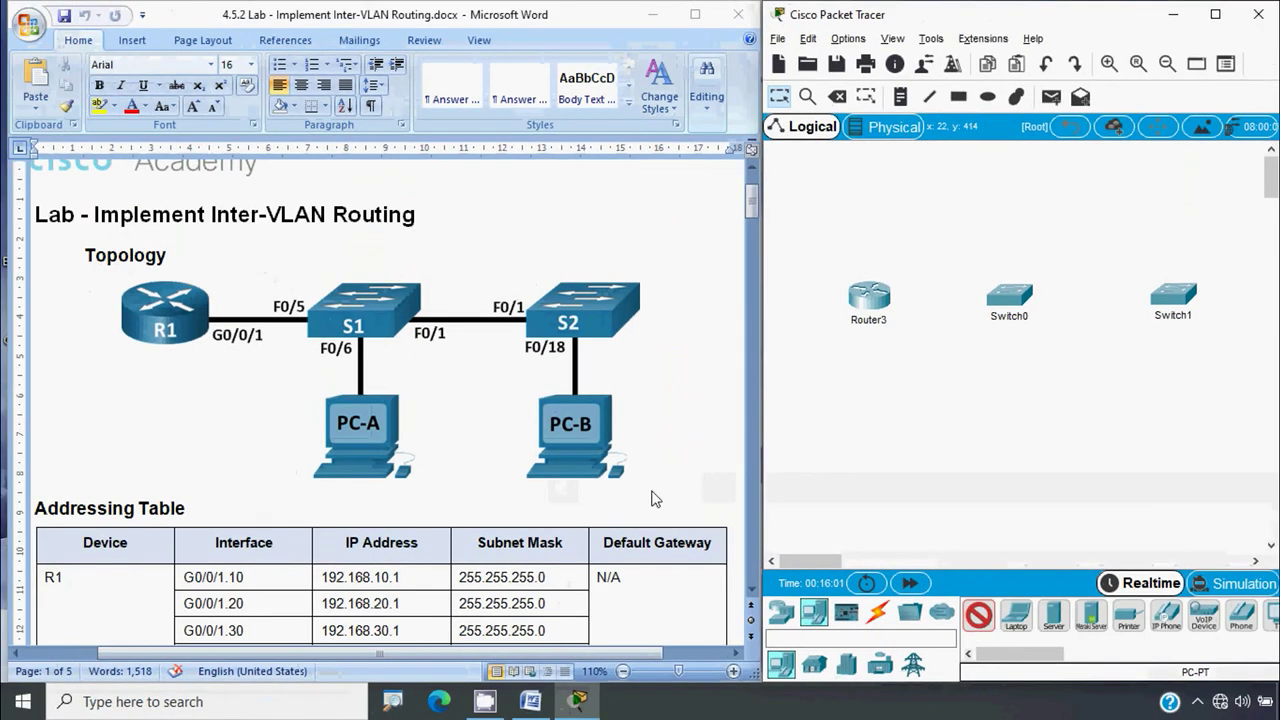
left_click(1013, 422)
left_click(1180, 415)
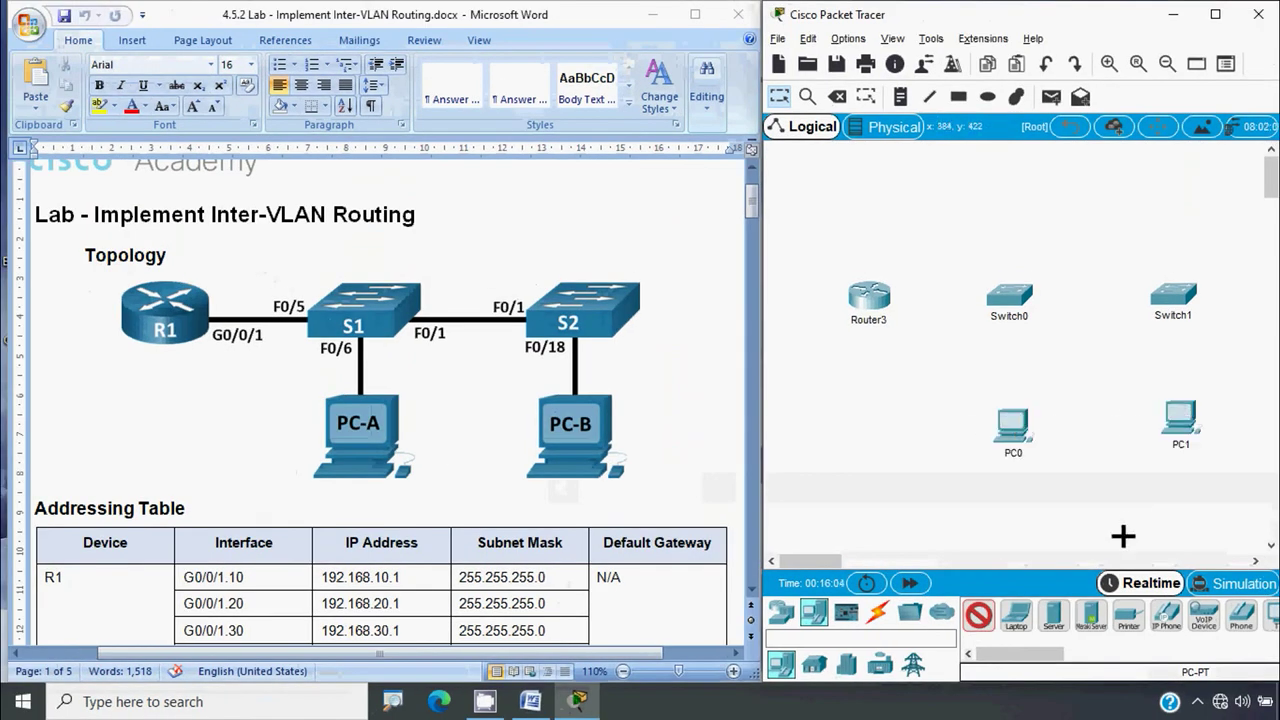
key("Escape")
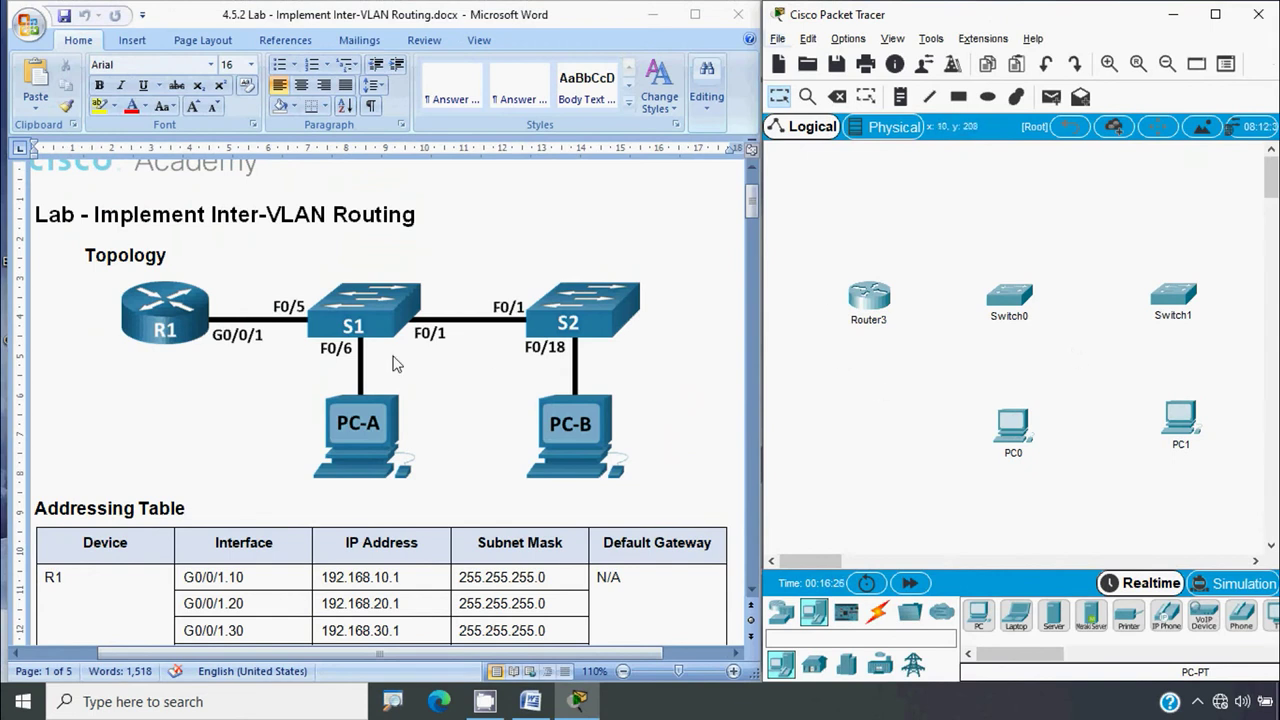
Rename the router to R1 and the switches to S1 and S2
left_click(868, 320)
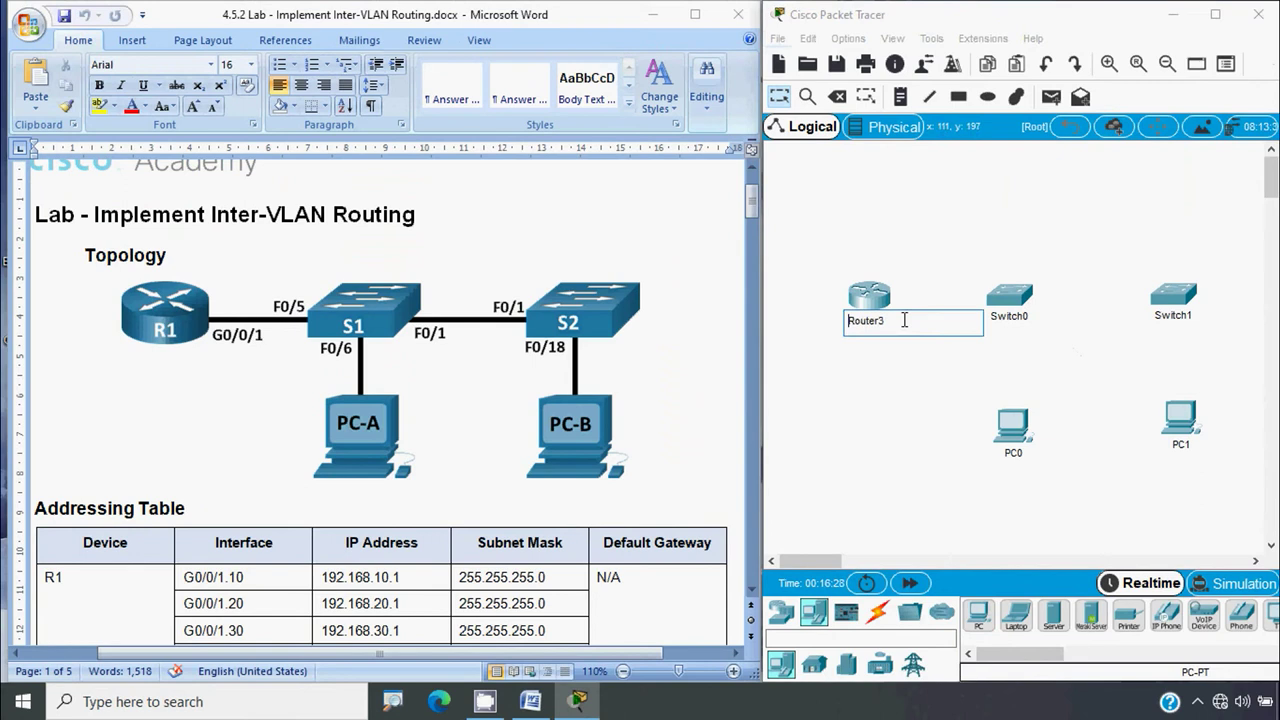
left_click_drag(903, 318, 852, 320)
type("1")
key("Return")
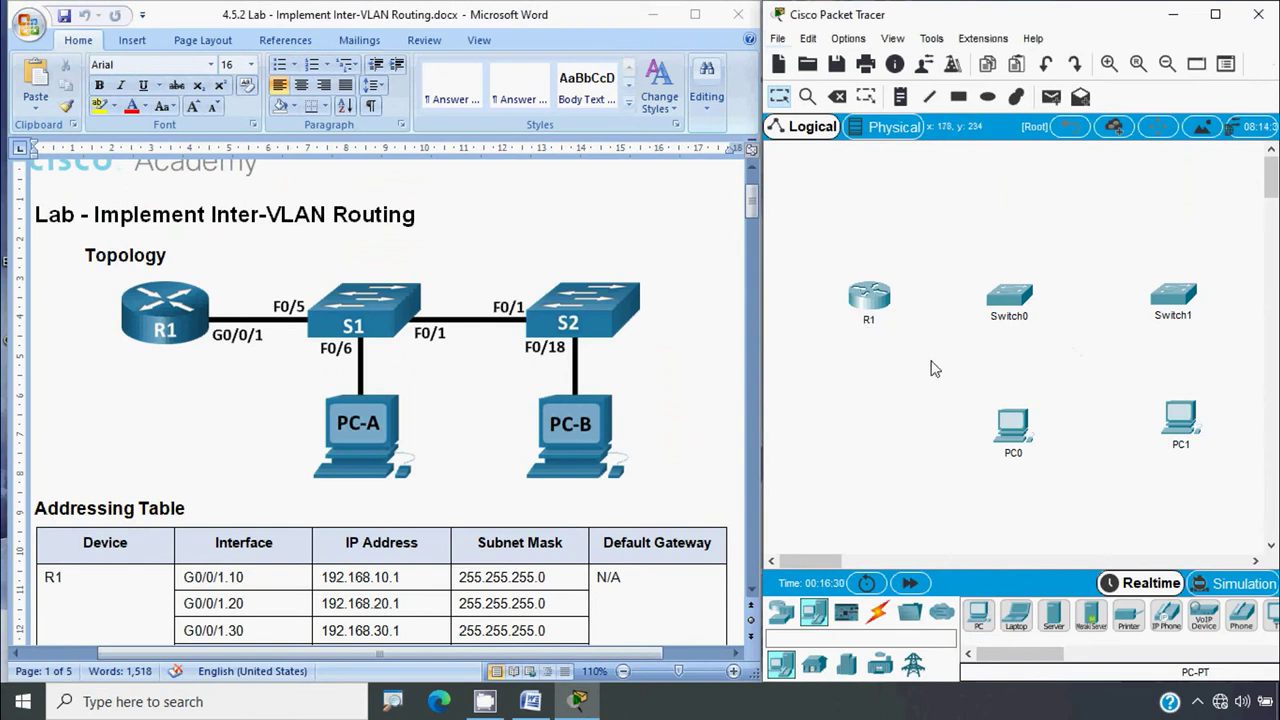
left_click(1000, 318)
left_click_drag(1026, 318, 993, 320)
type("1")
key("Return")
left_click(1170, 316)
left_click_drag(1190, 316, 1160, 318)
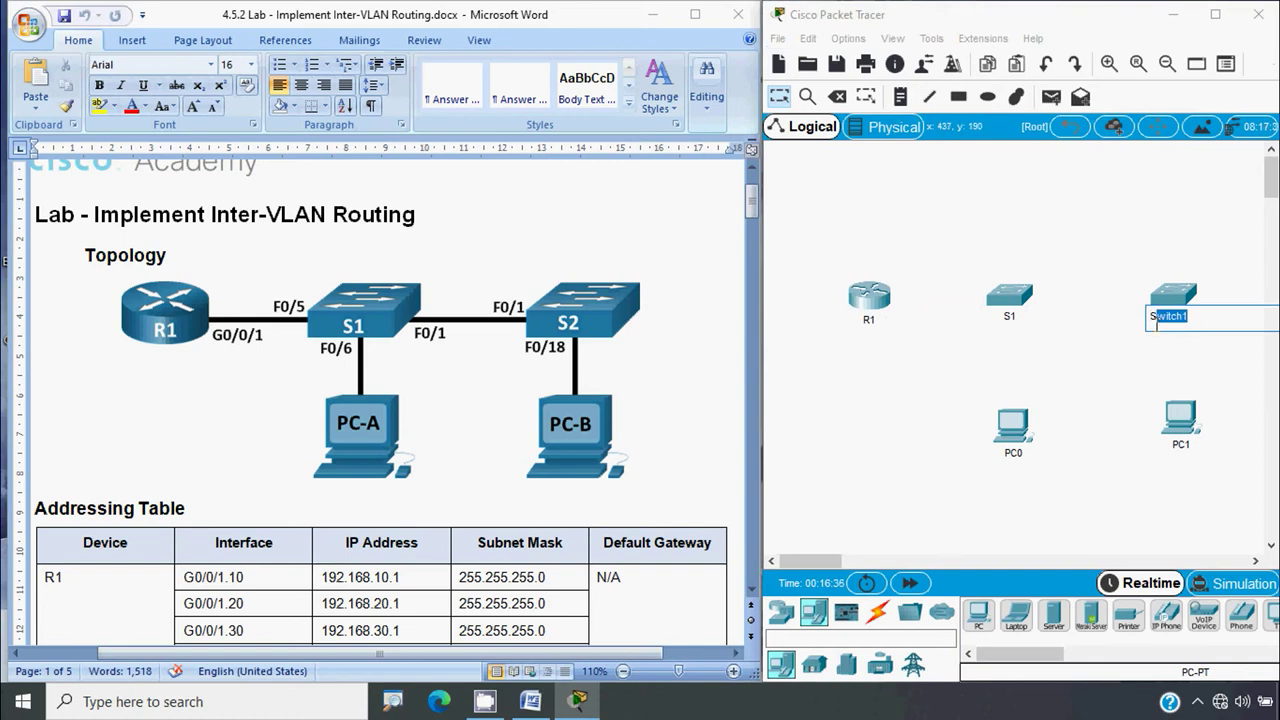
type("2")
key("Return")
Rename the PCs to PC-A and PC-B
left_click(1022, 460)
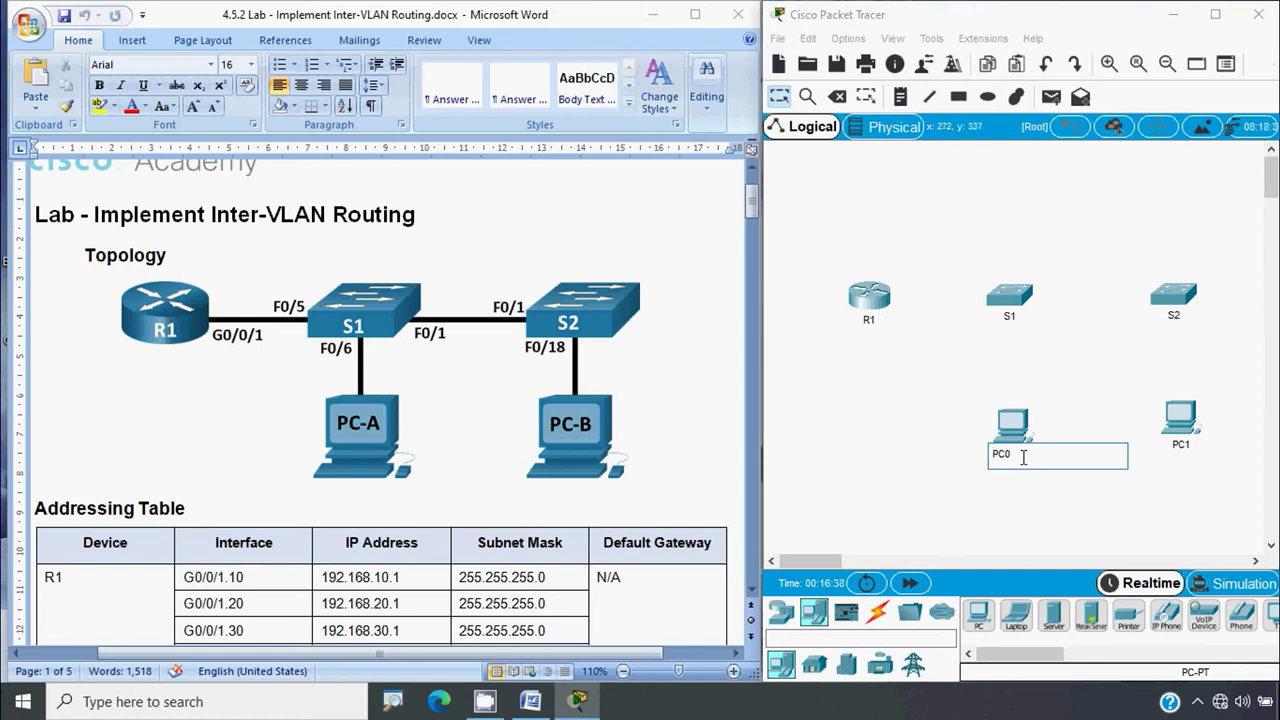
left_click_drag(1008, 456, 1005, 456)
type("-A")
left_click(1180, 446)
left_click_drag(1183, 446, 1174, 447)
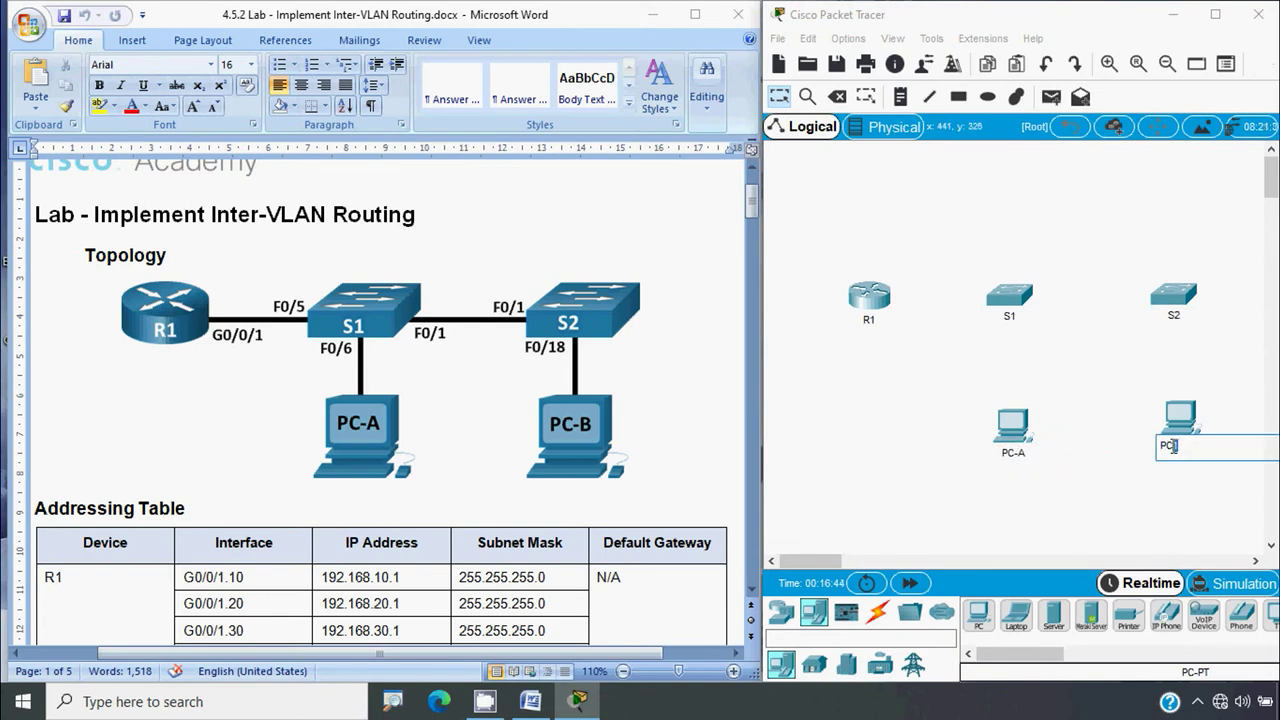
type("-B")
left_click(898, 467)
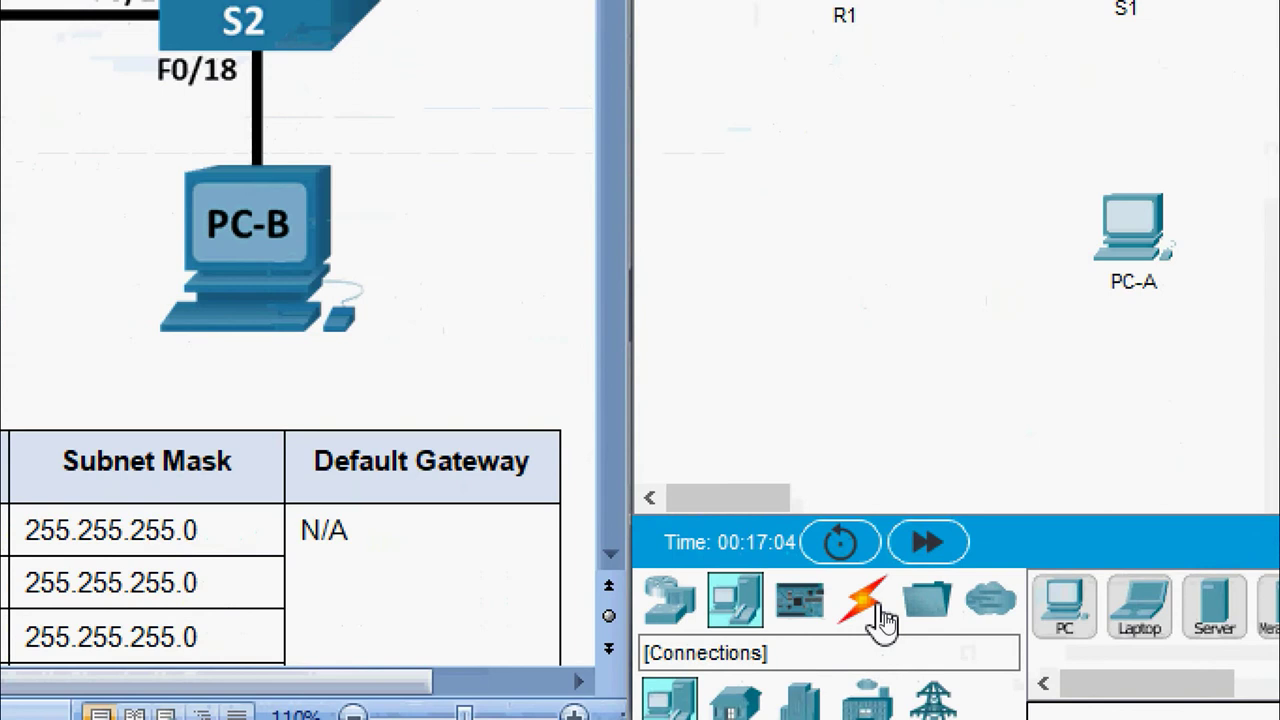
Select the Copper Straight-Through cable from Connections
left_click(884, 620)
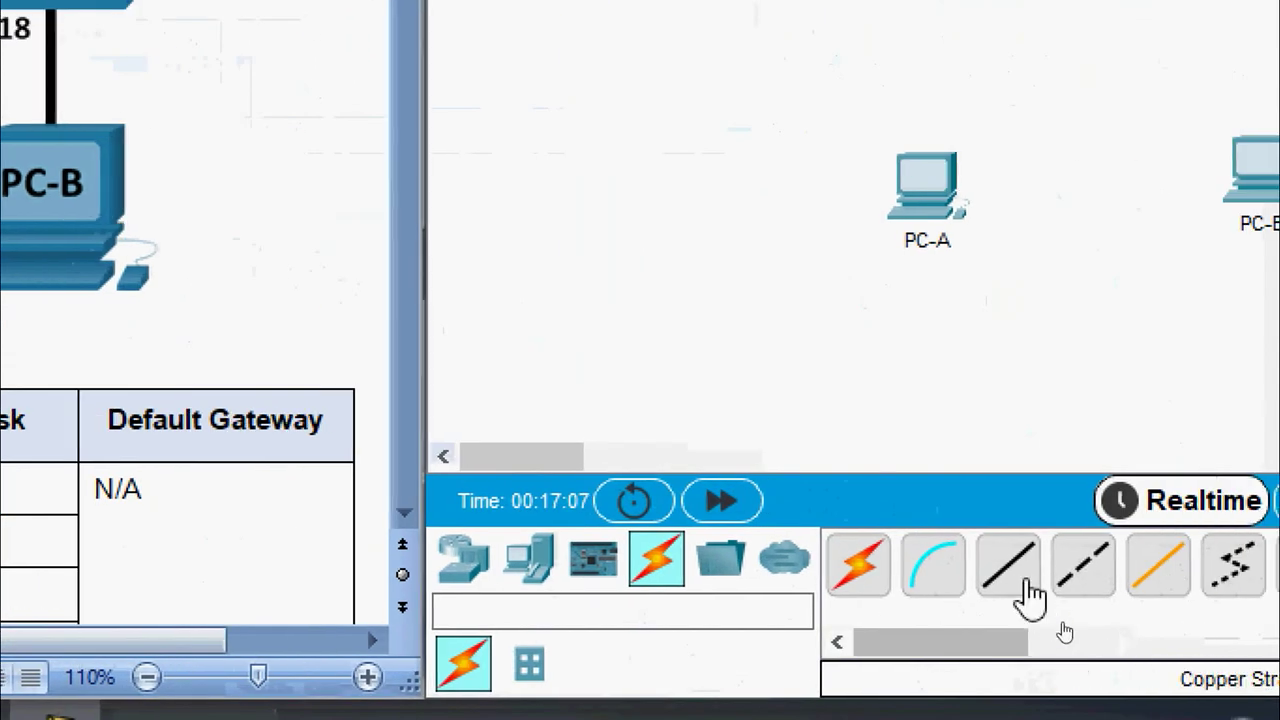
left_click(1030, 595)
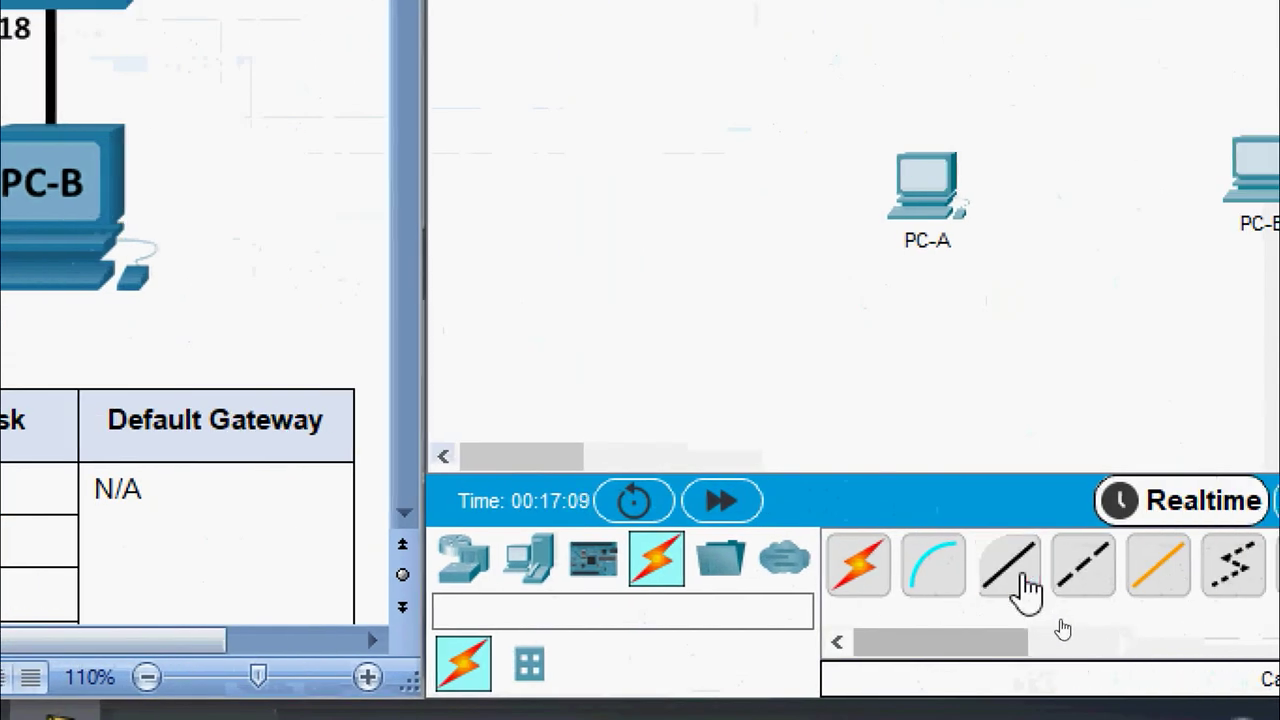
left_click(1015, 590)
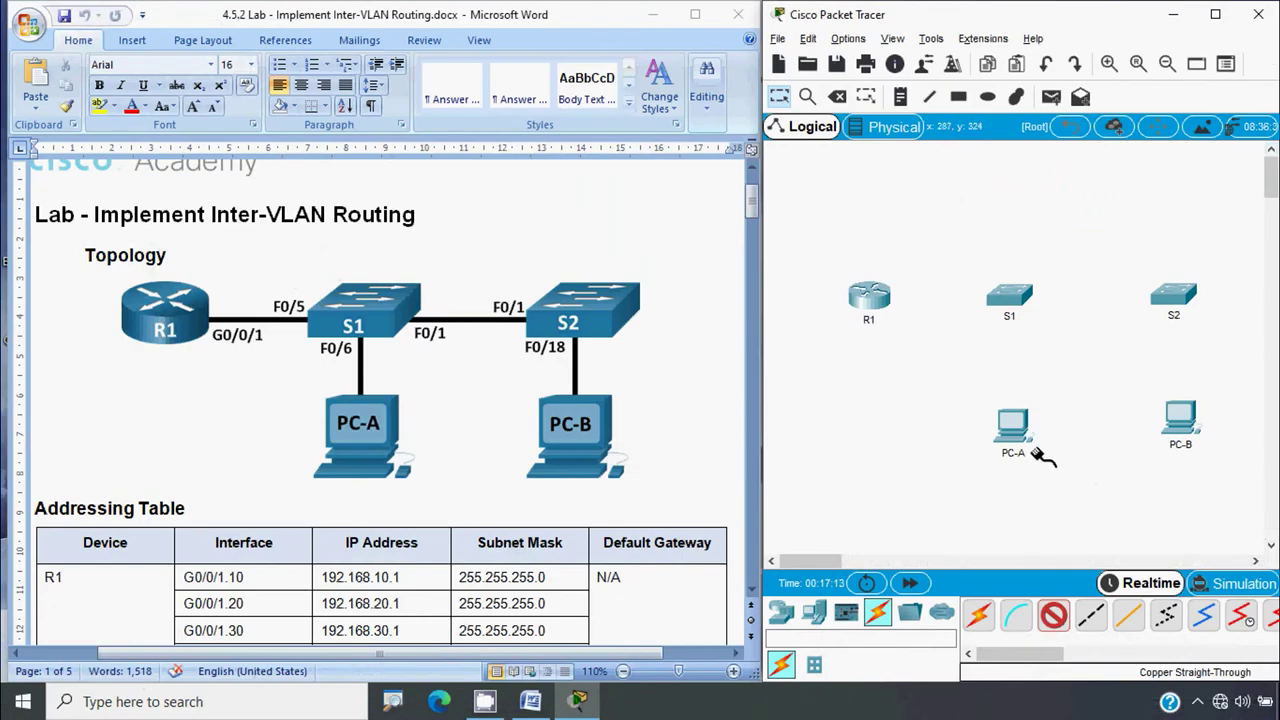
Cable R1's GigabitEthernet0/0/1 to S1's FastEthernet0/5
left_click(869, 297)
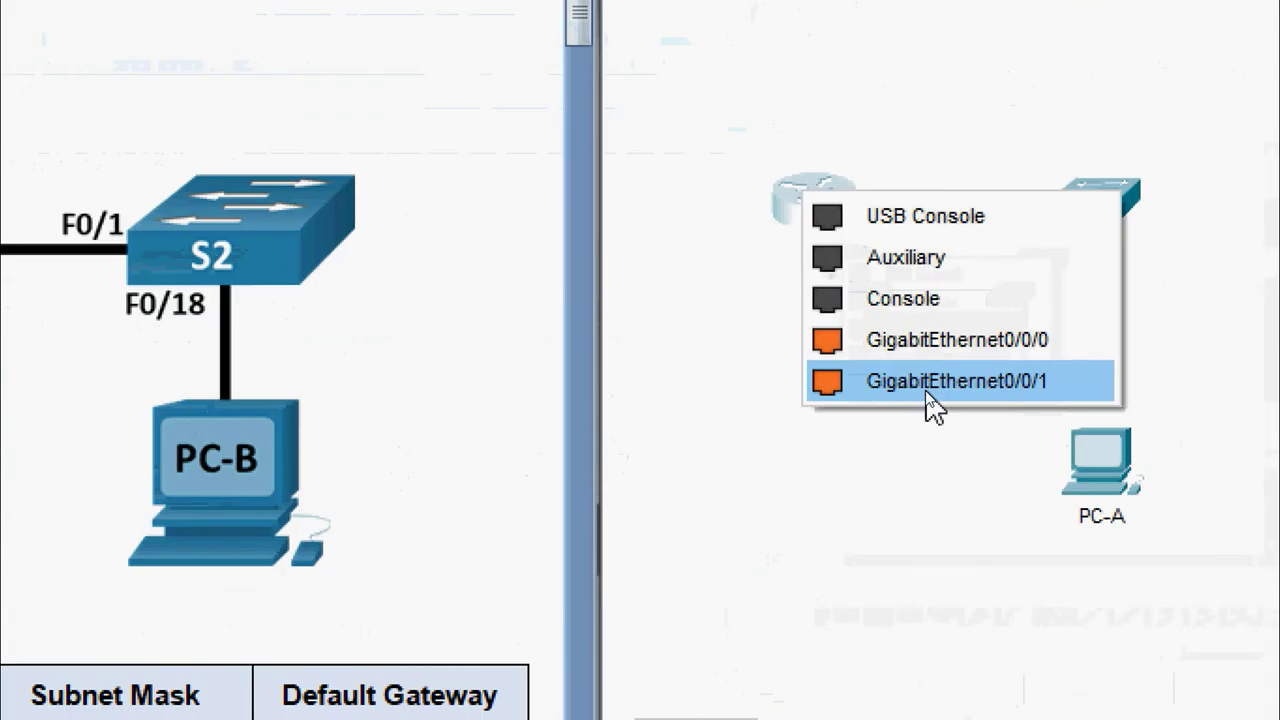
left_click(925, 386)
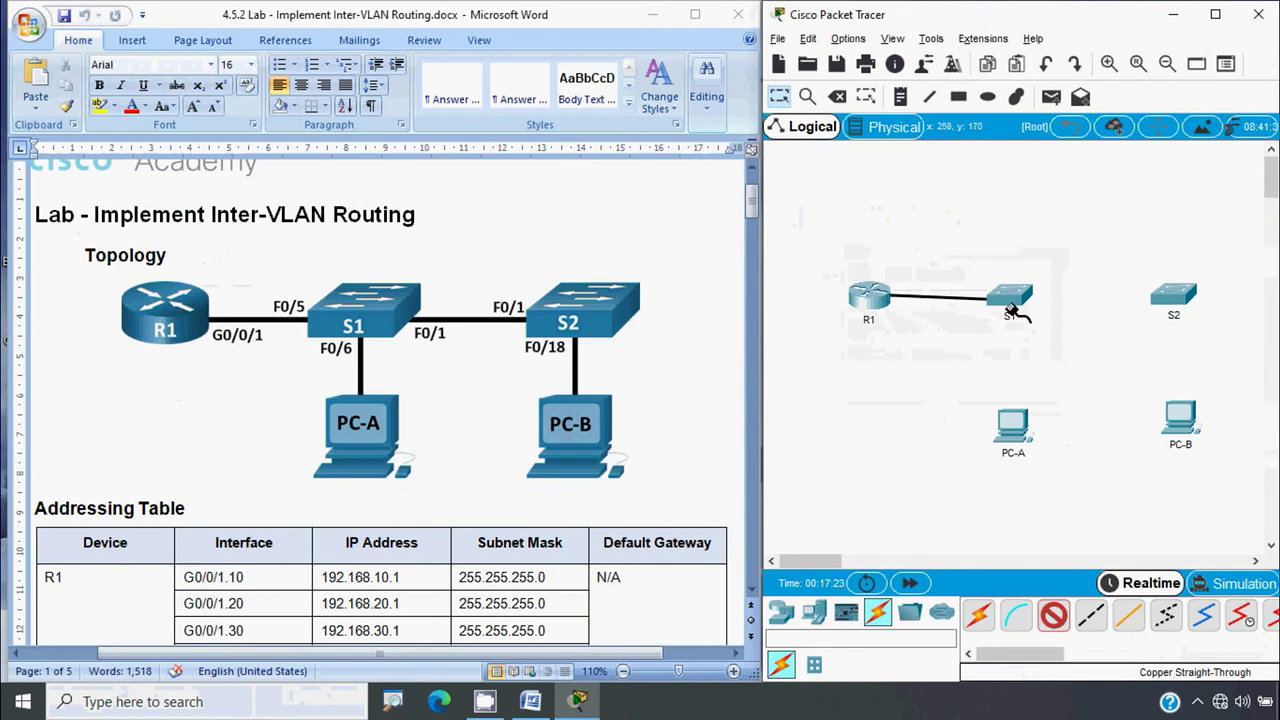
left_click(1006, 298)
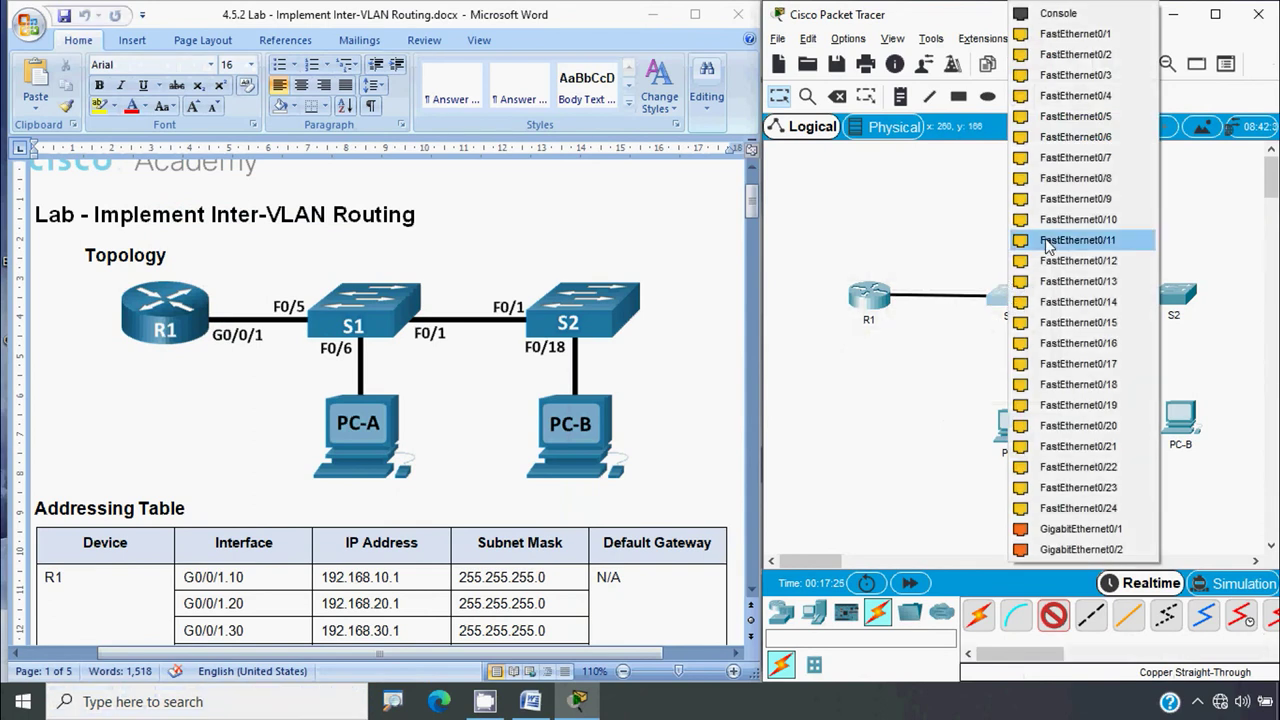
left_click(1118, 124)
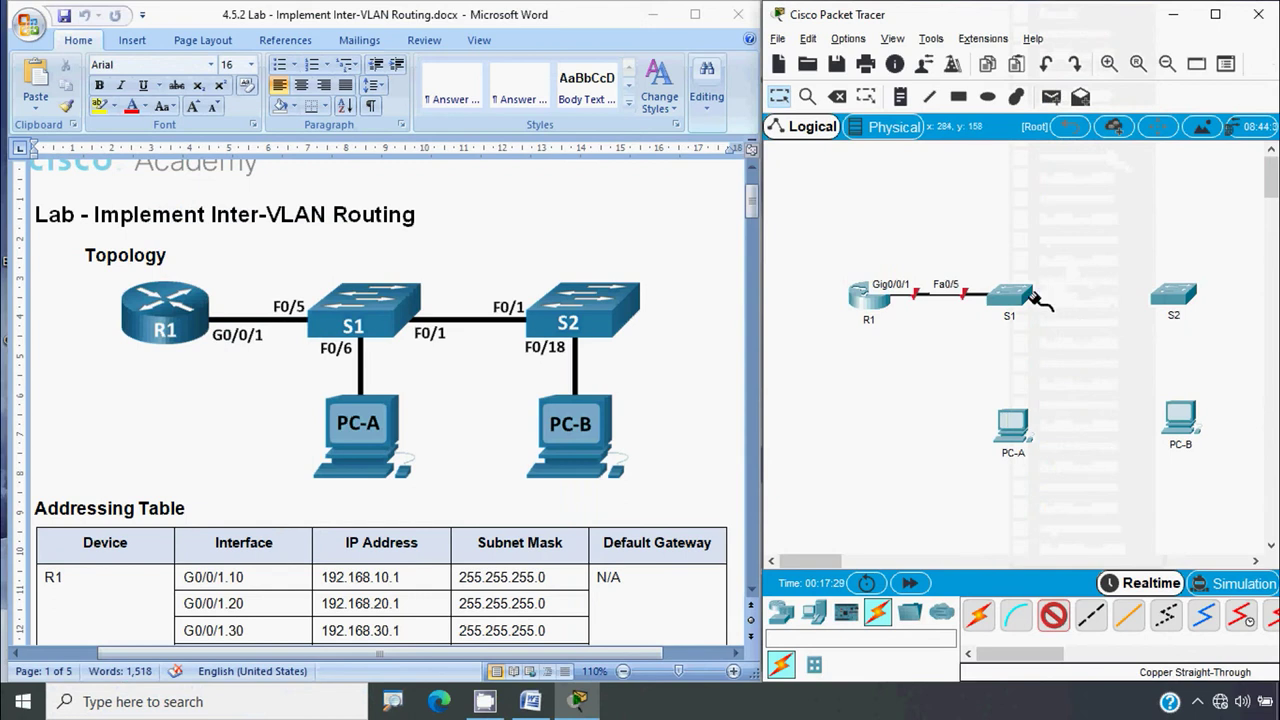
Add copper links S1 Fa0/1–S2 Fa0/1, S1 Fa0/6–PC-A Fa0, and S2 Fa0/18–PC-B Fa0
left_click(1020, 297)
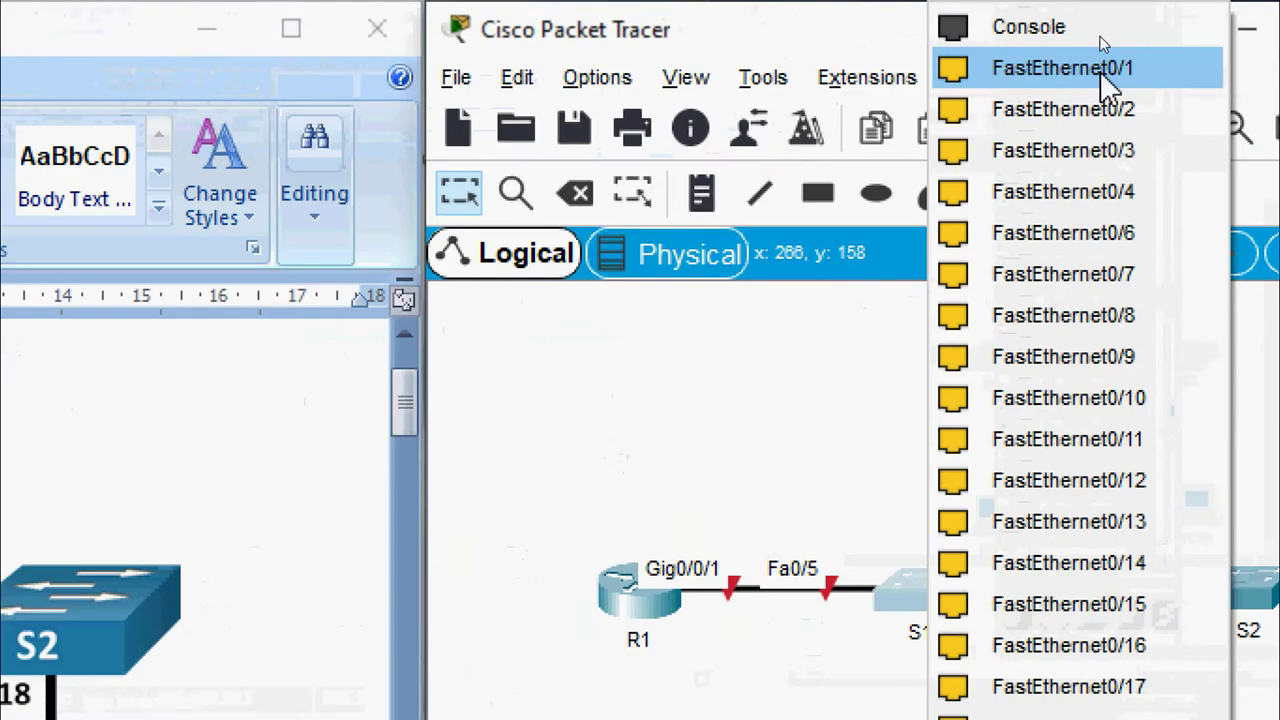
left_click(1104, 33)
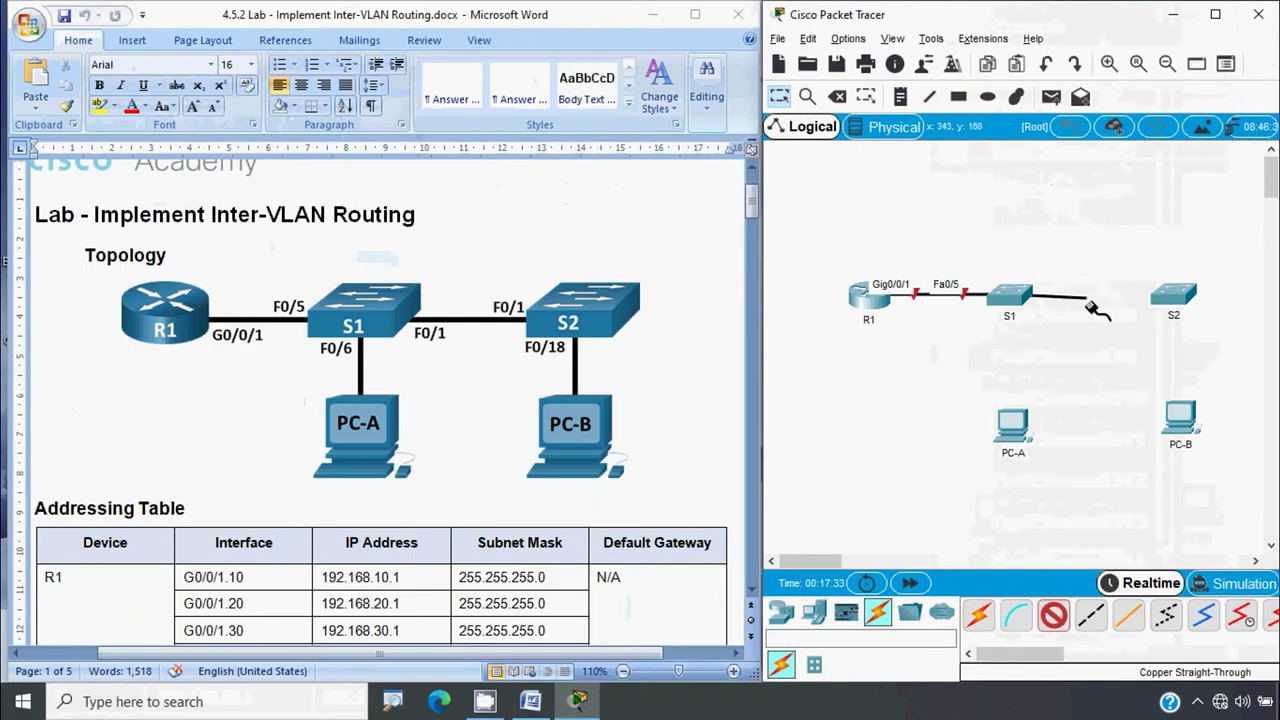
left_click(1172, 300)
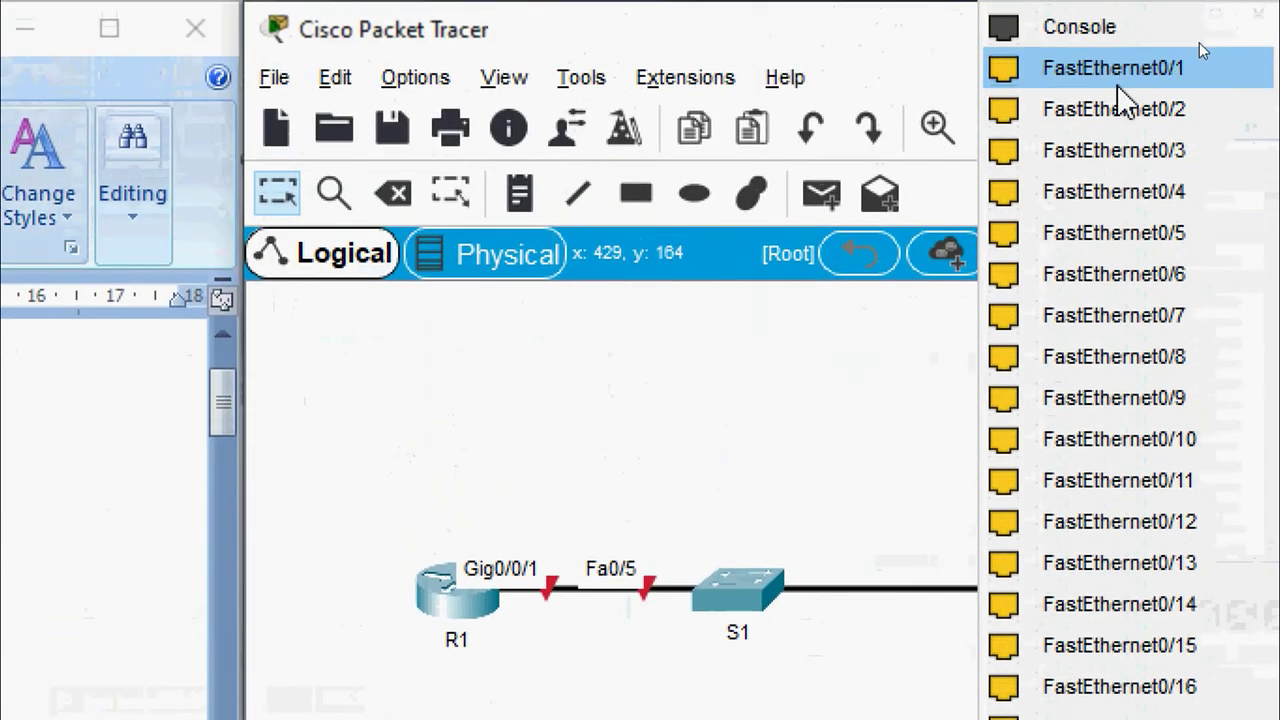
left_click(1199, 55)
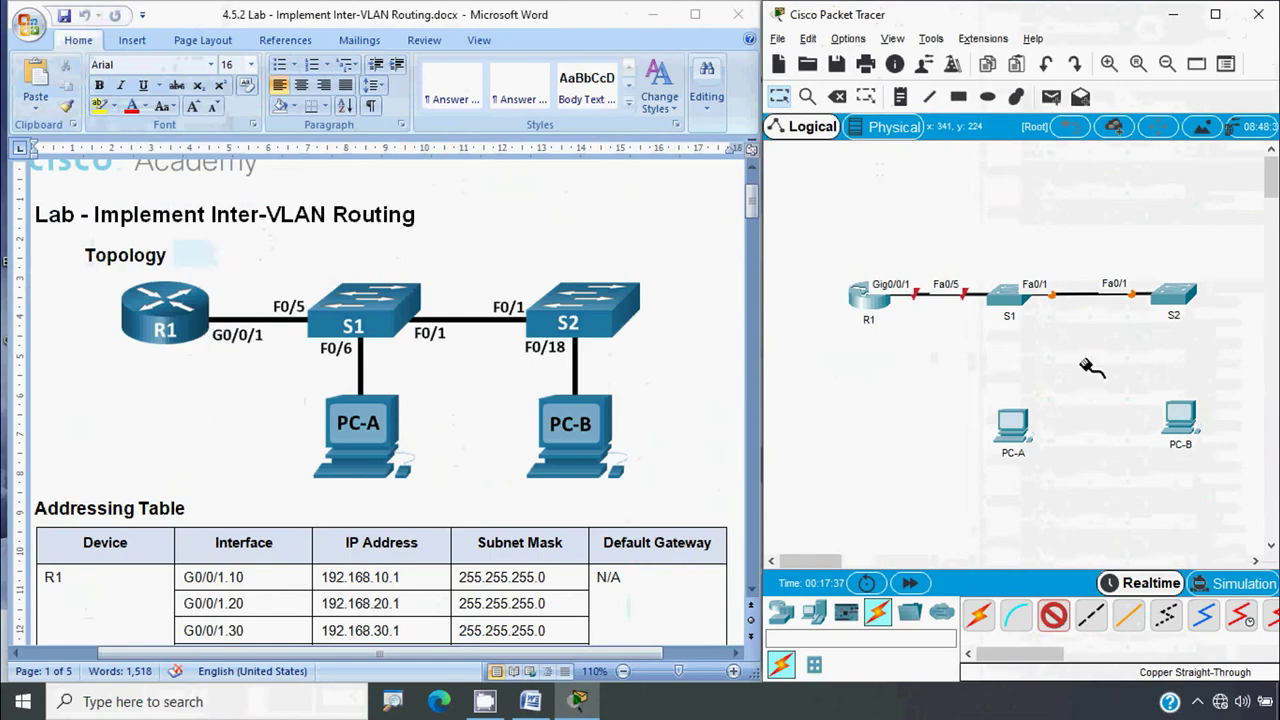
left_click(1010, 296)
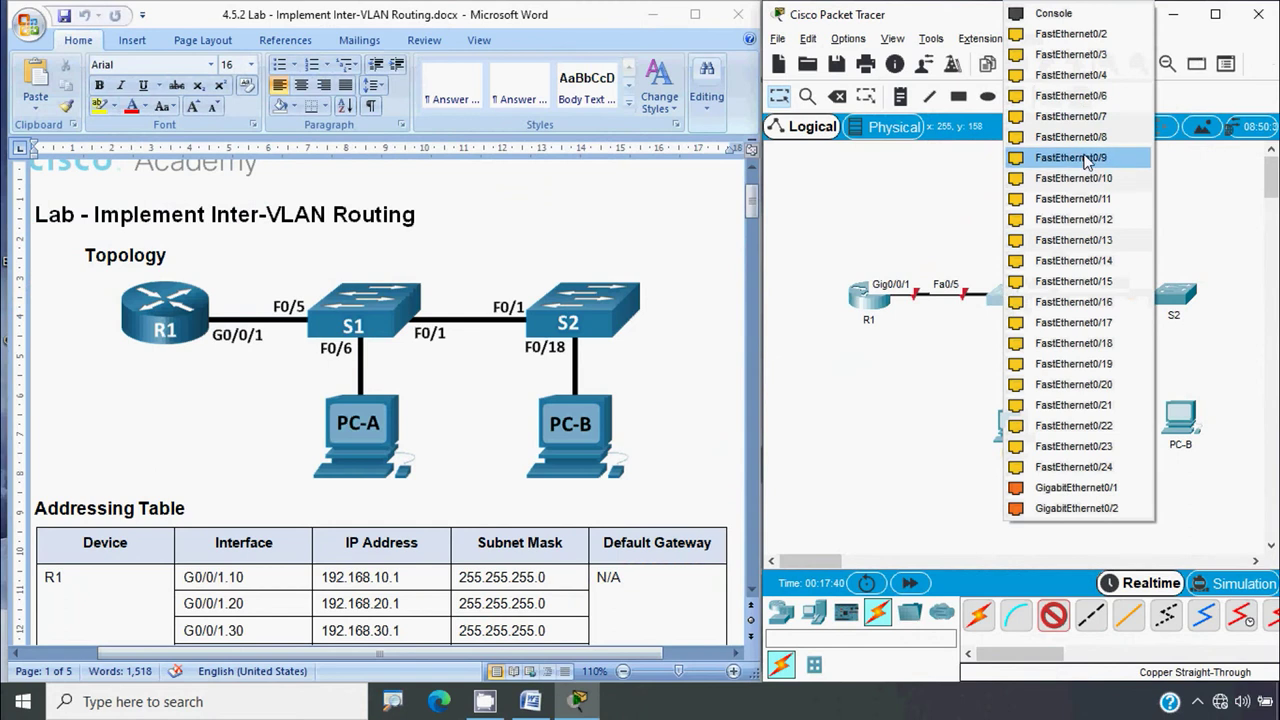
left_click(1070, 95)
left_click(1018, 430)
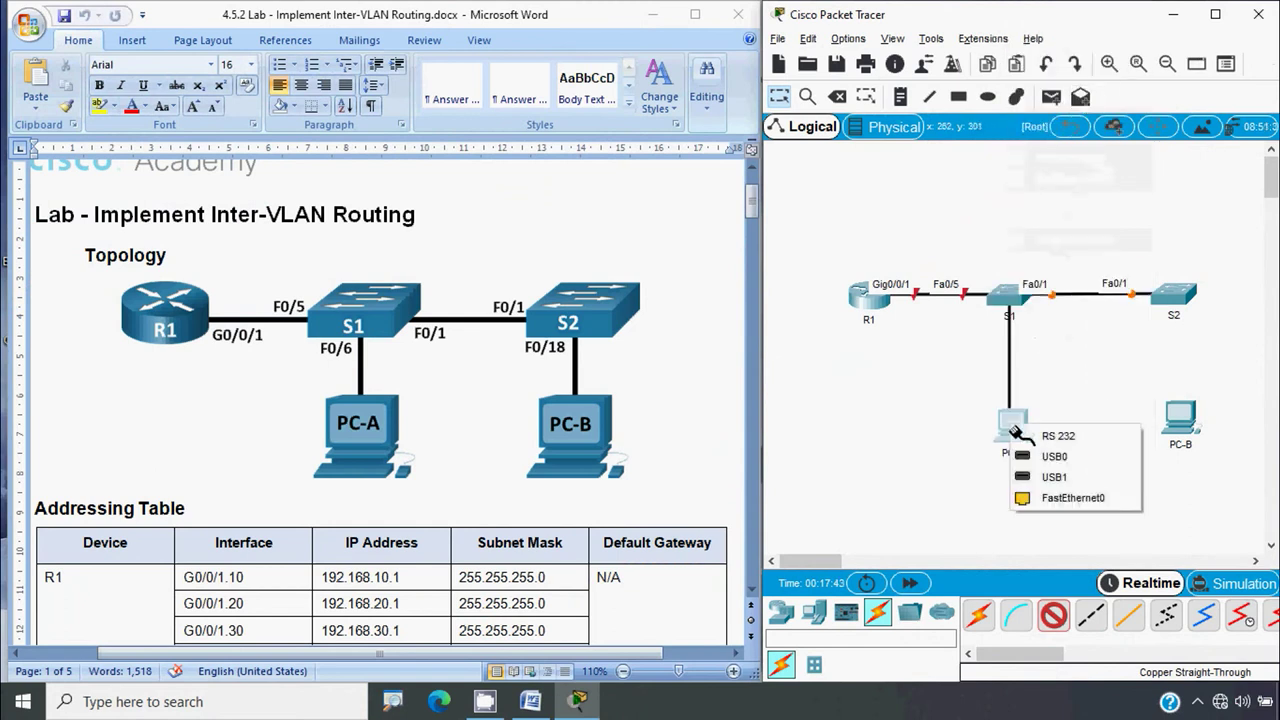
left_click(1070, 497)
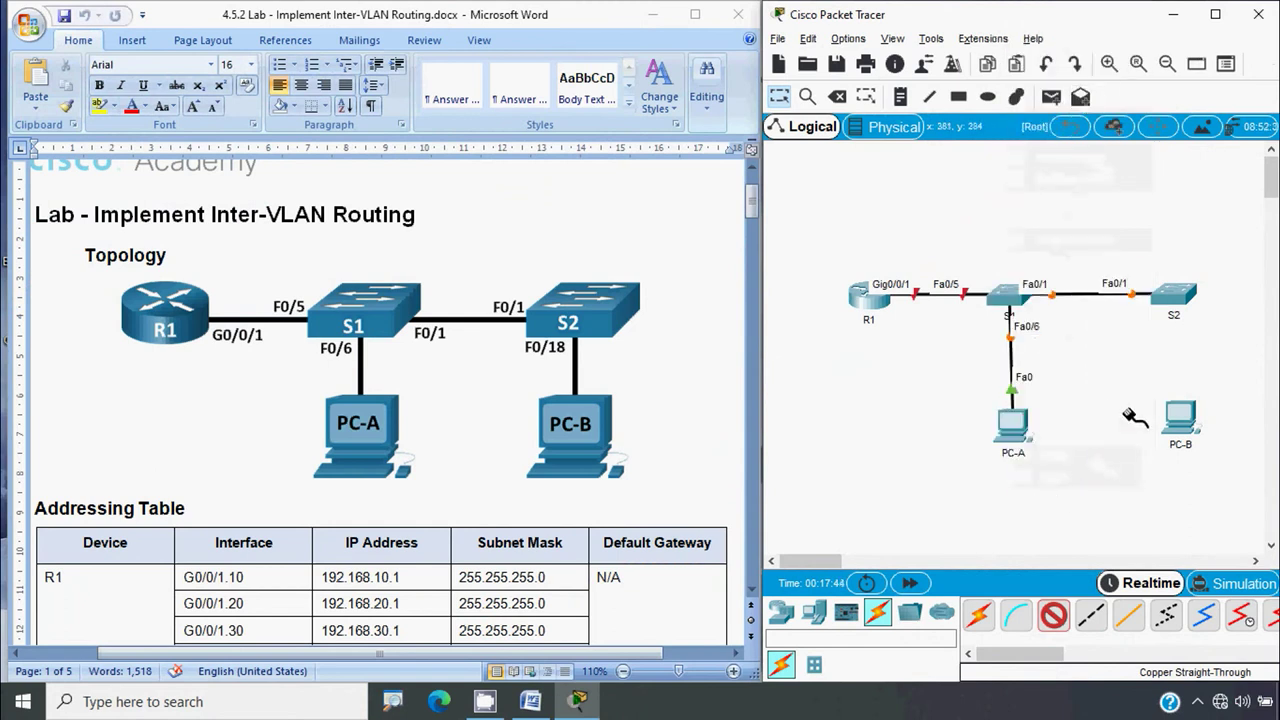
left_click(1175, 297)
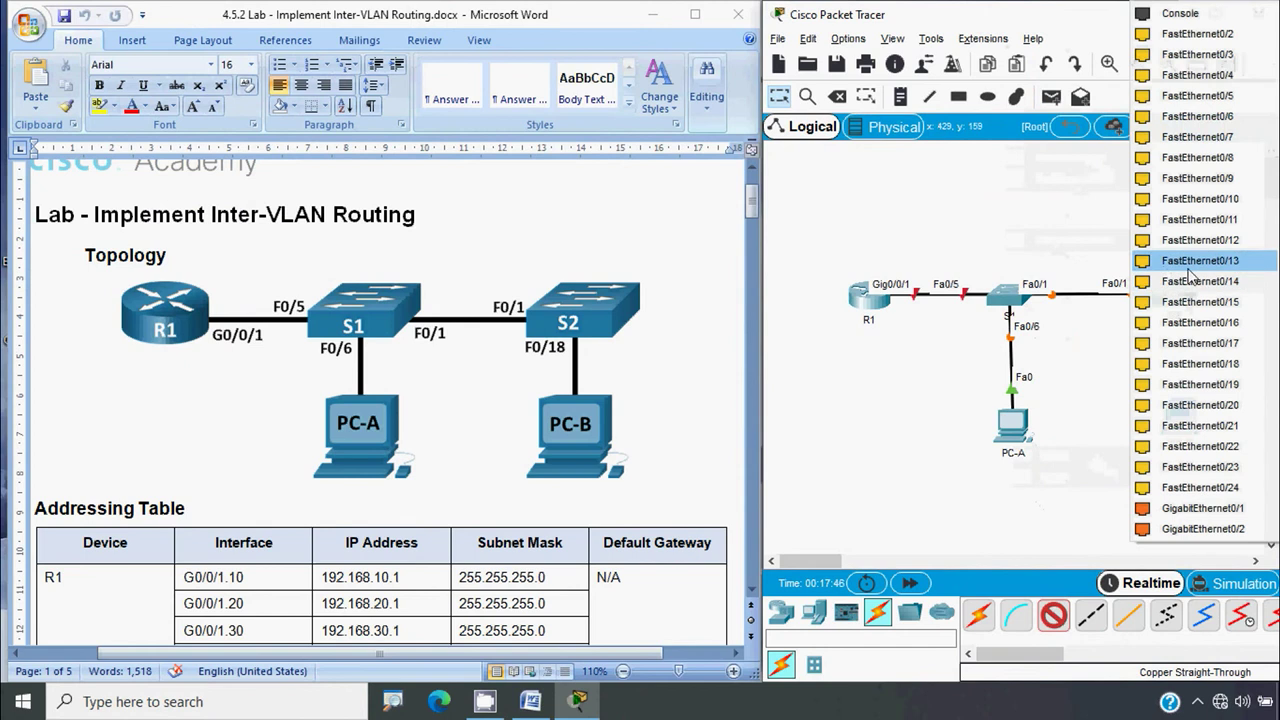
left_click(1212, 364)
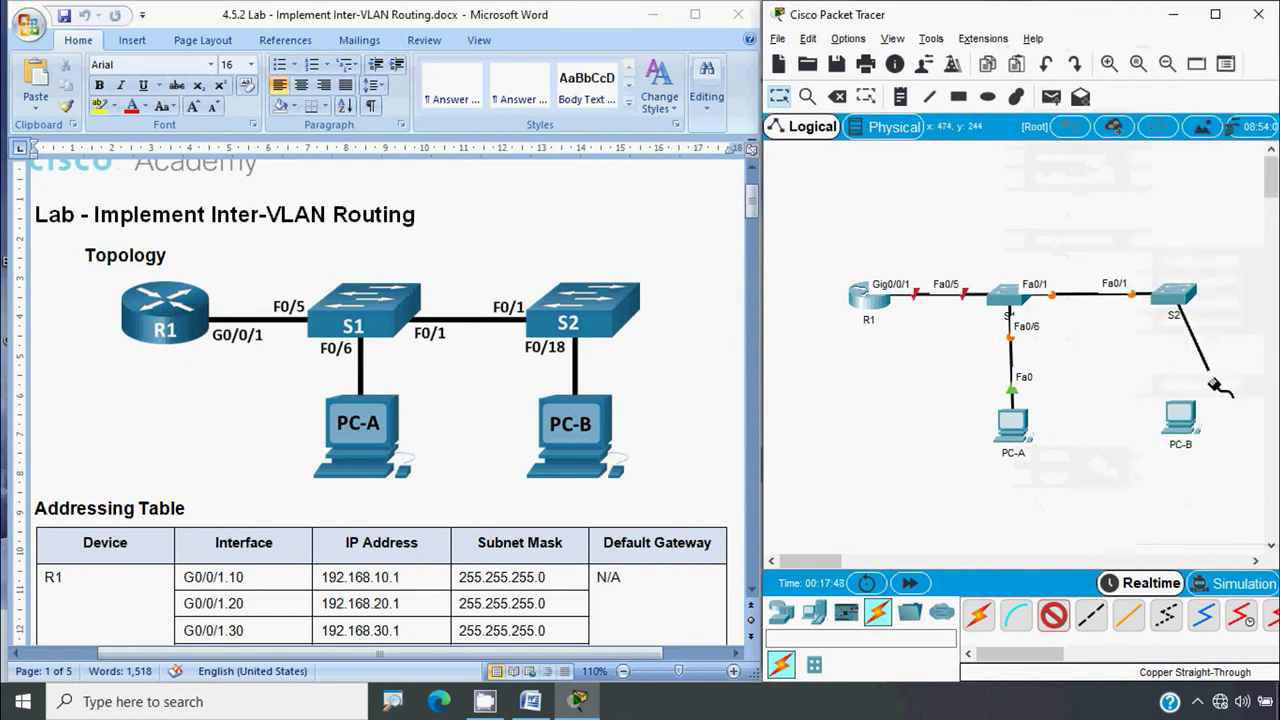
left_click(1180, 420)
left_click(1195, 493)
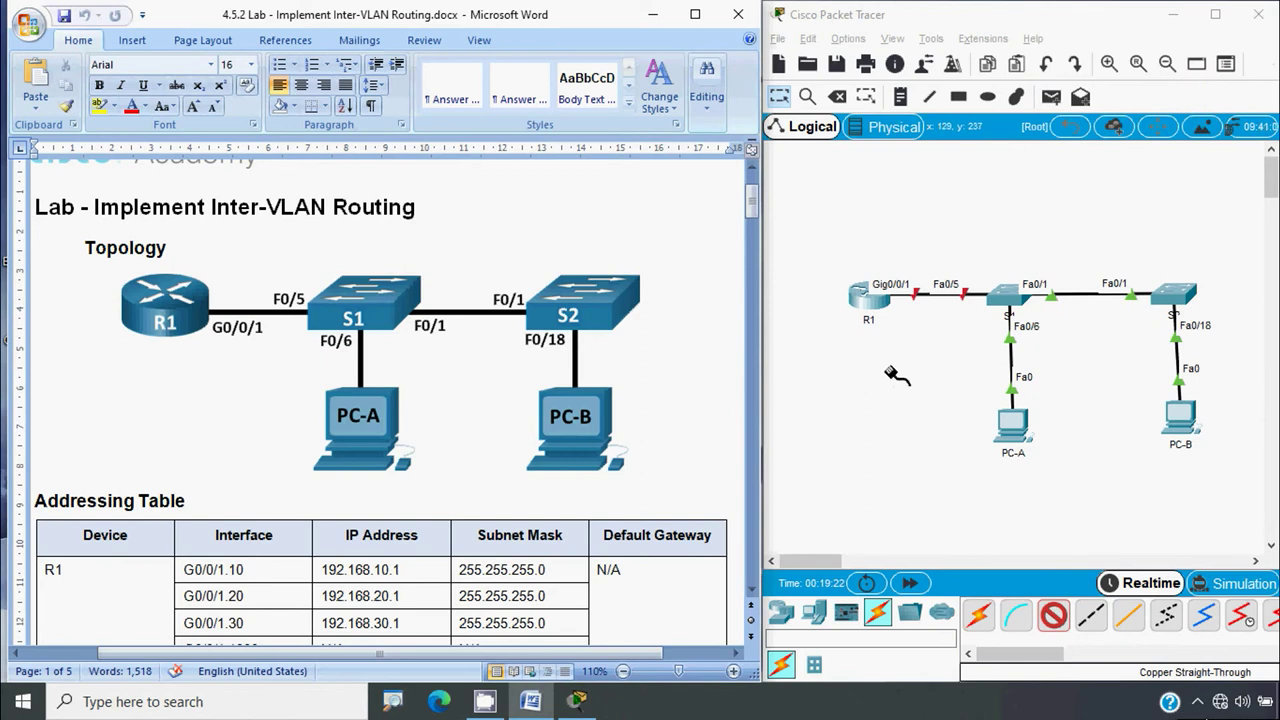
Move the handout down to Step 2: Configure basic settings for the router
left_click_drag(754, 209, 763, 370)
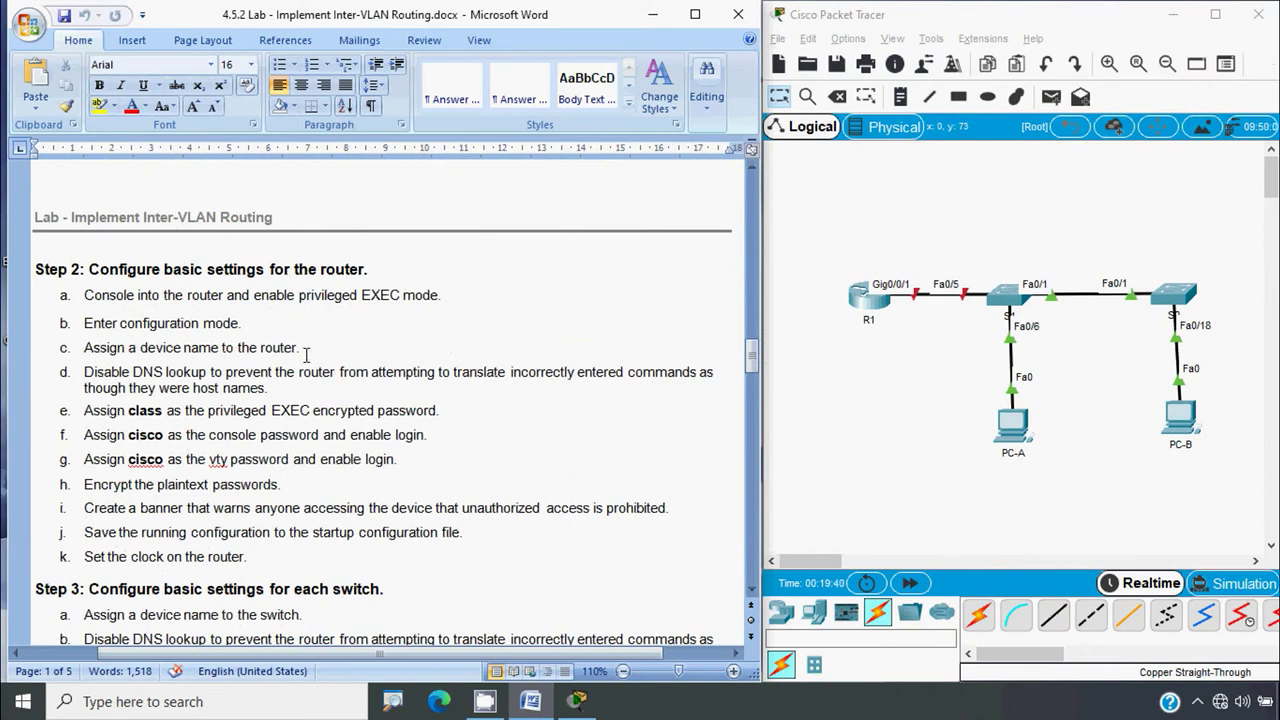
key("alt")
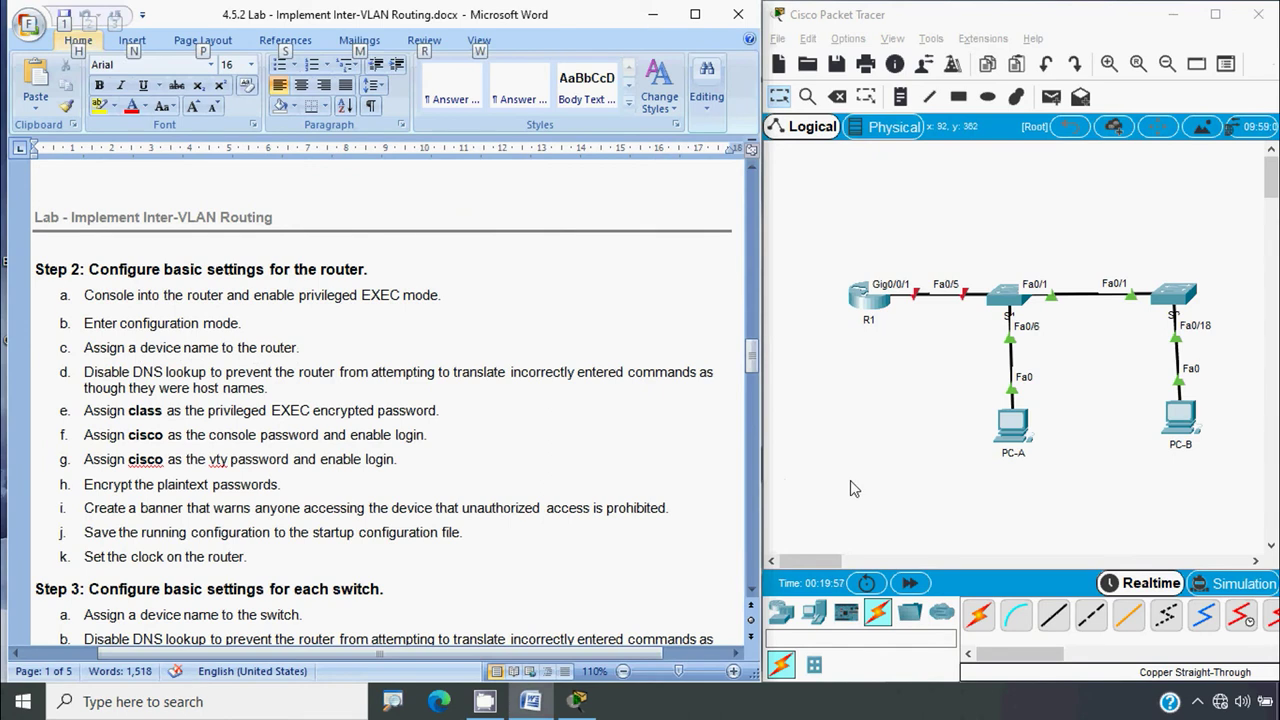
Open R1's CLI and decline the initial configuration dialog
left_click(869, 314)
left_click(520, 123)
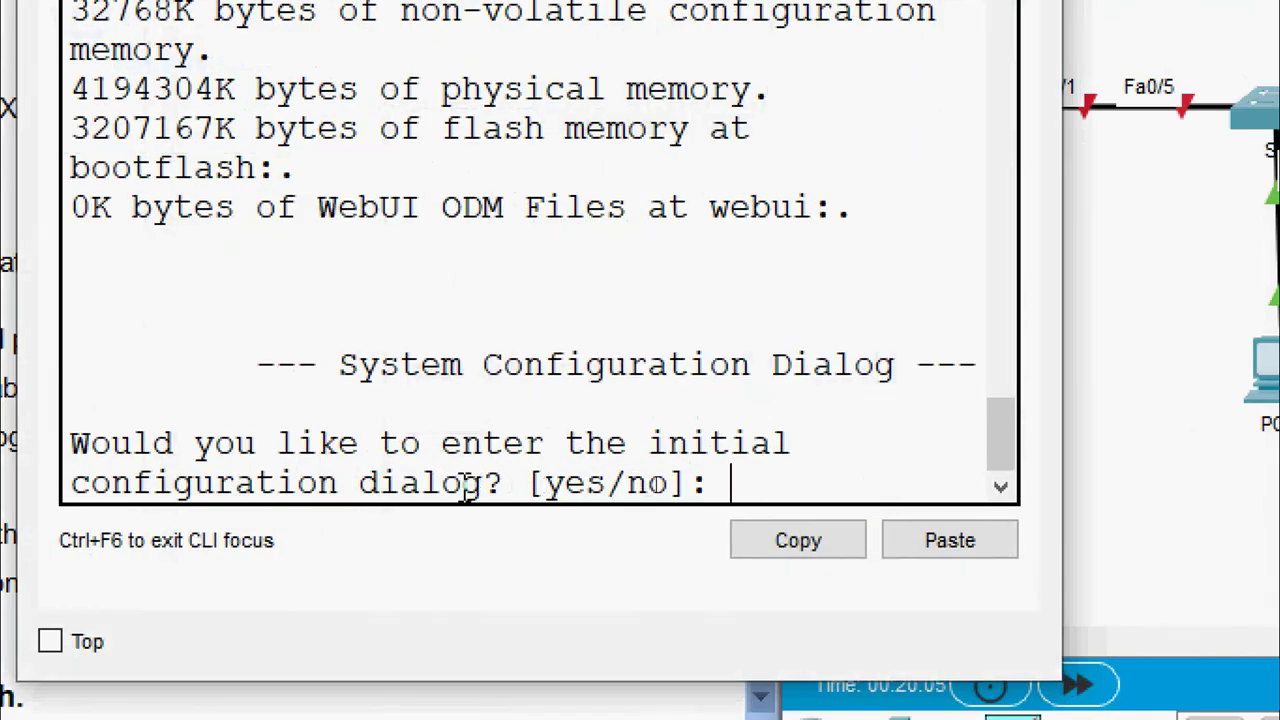
type("no")
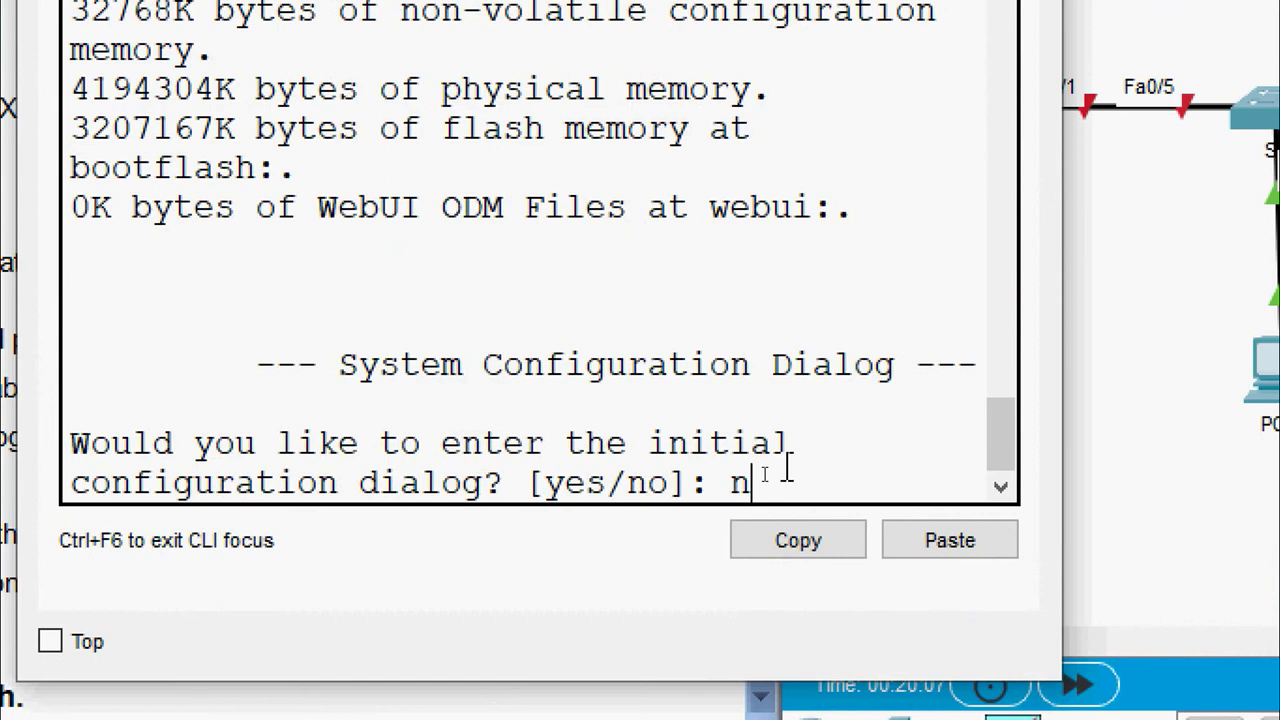
key("Return")
Enter enable and conf t on R1, then set hostname R1
key("Return")
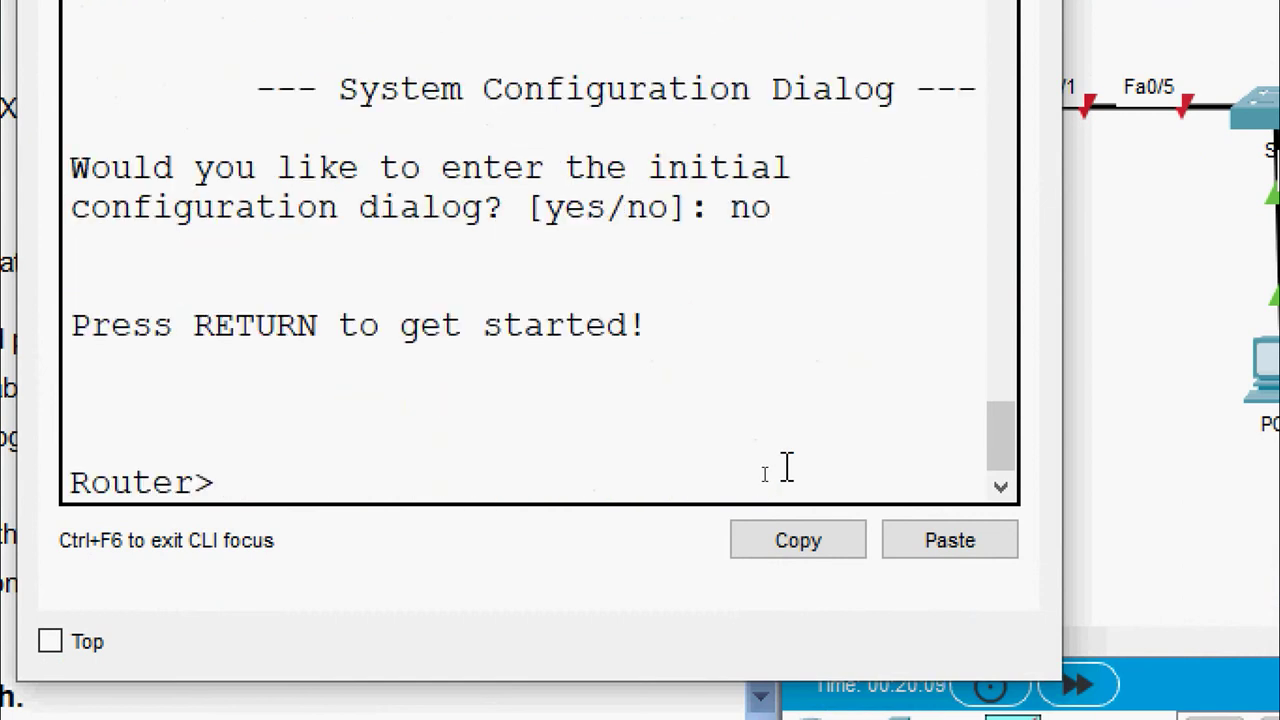
type("enable")
key("Return")
type("conf")
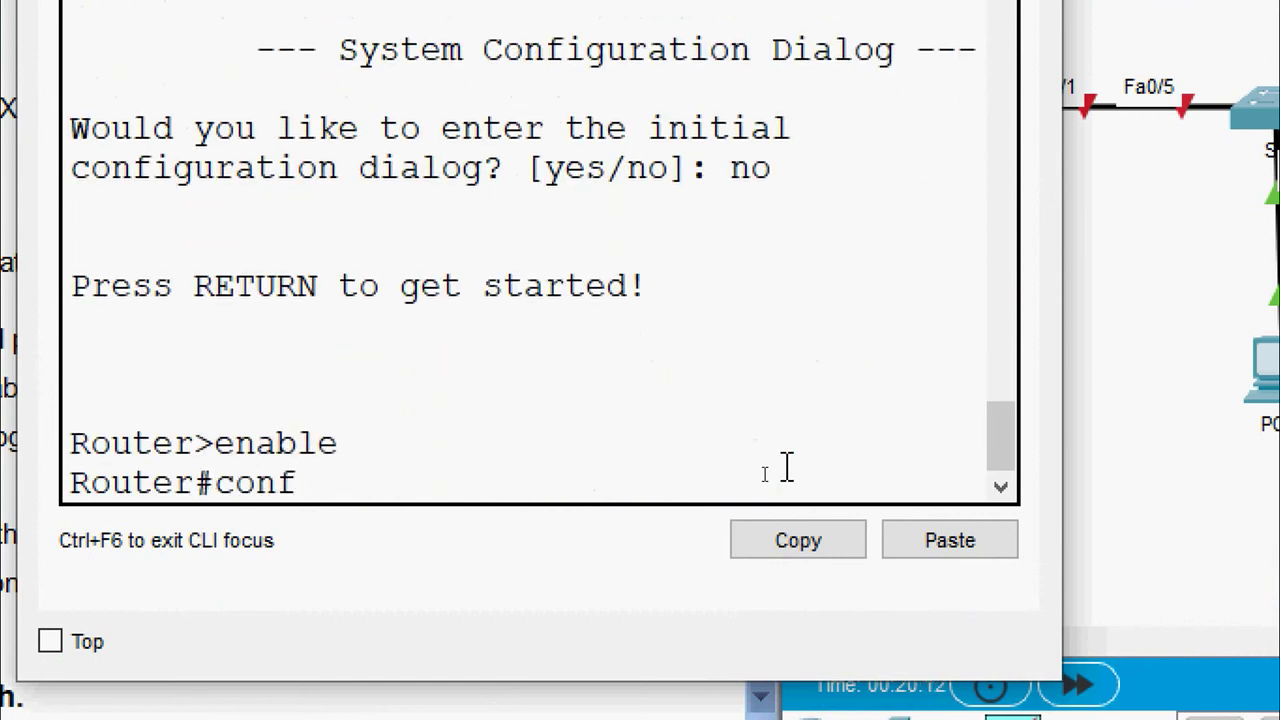
key("BackSpace")
type("t")
key("Return")
type("hostname")
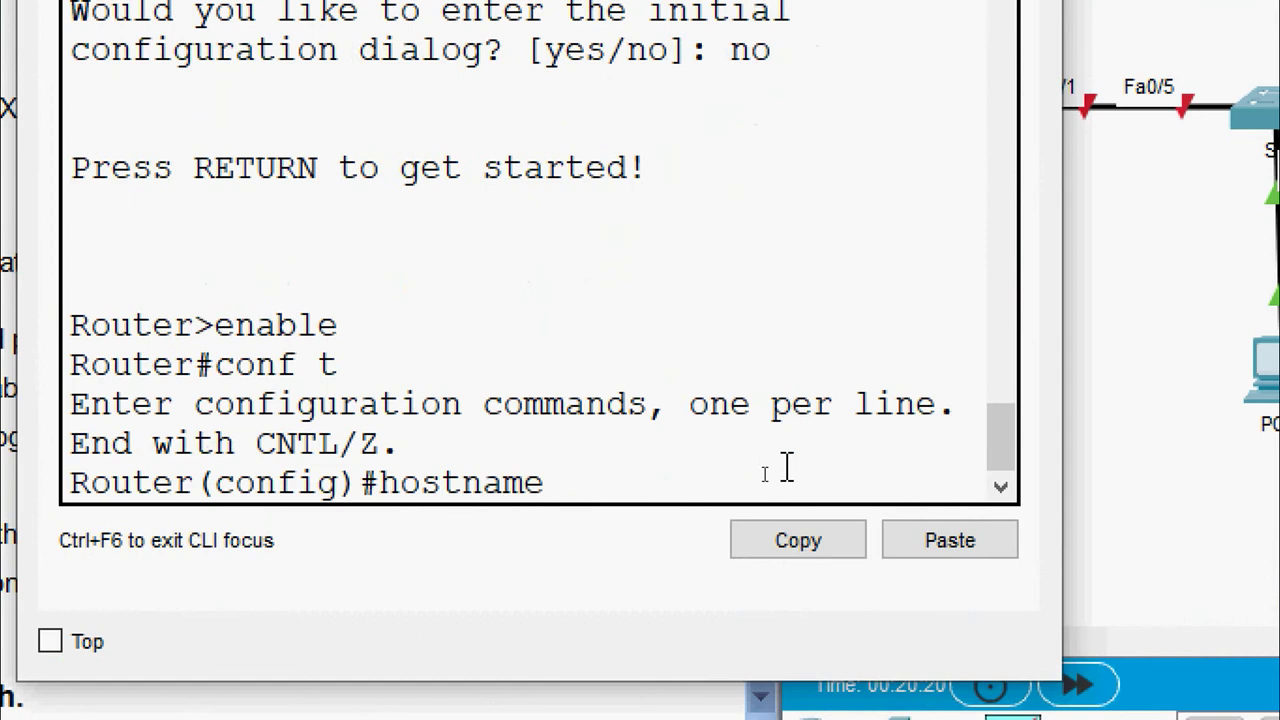
type(" R1")
key("Return")
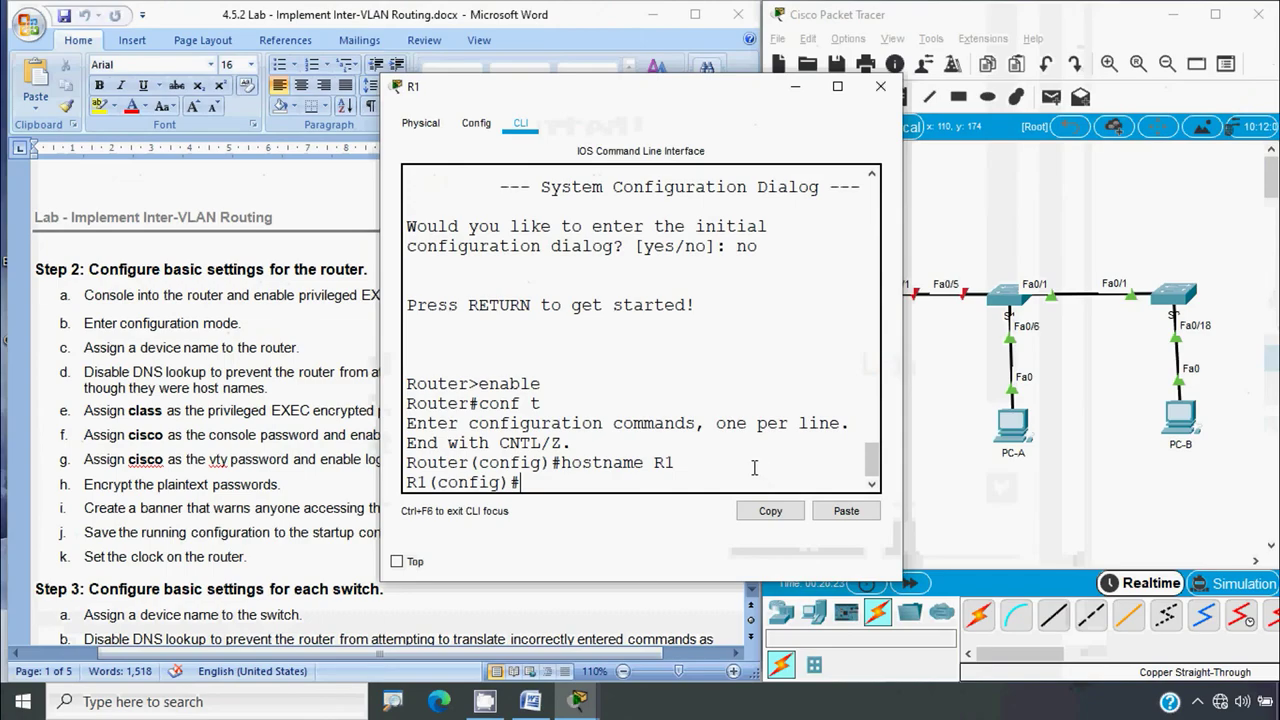
left_click(330, 455)
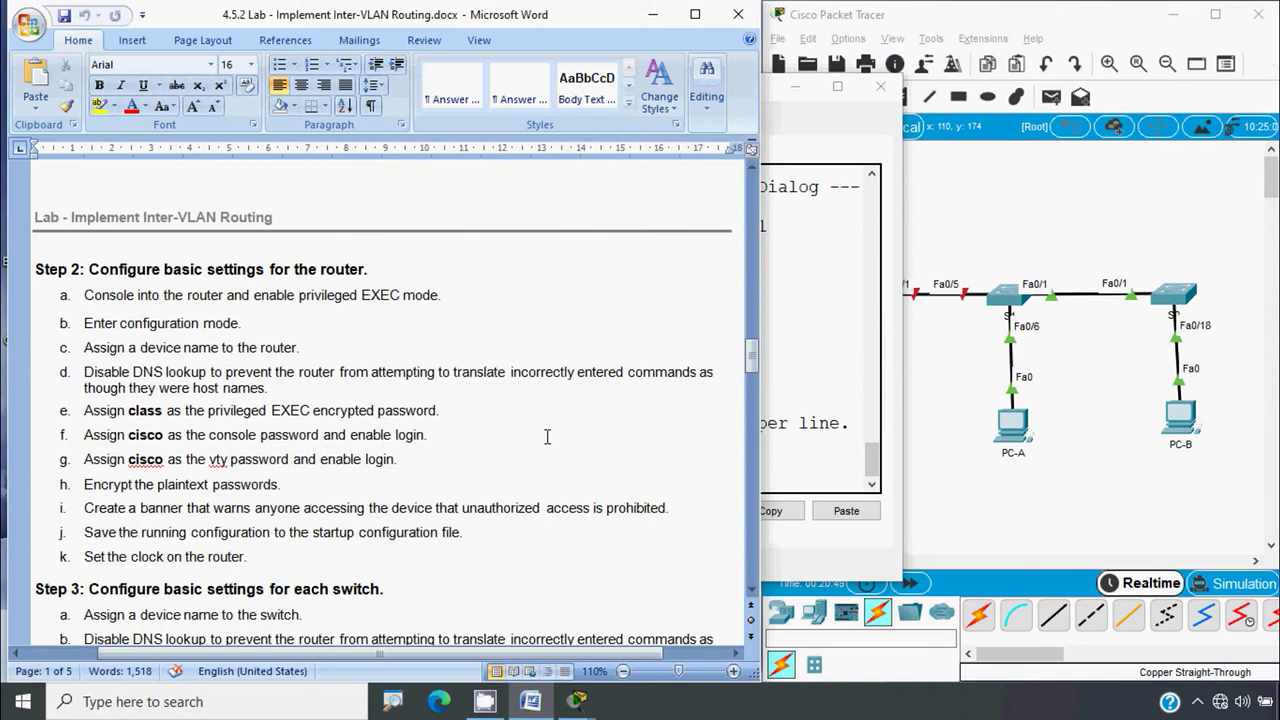
Disable DNS lookup on R1 with no ip domain-lookup
key("alt+Tab")
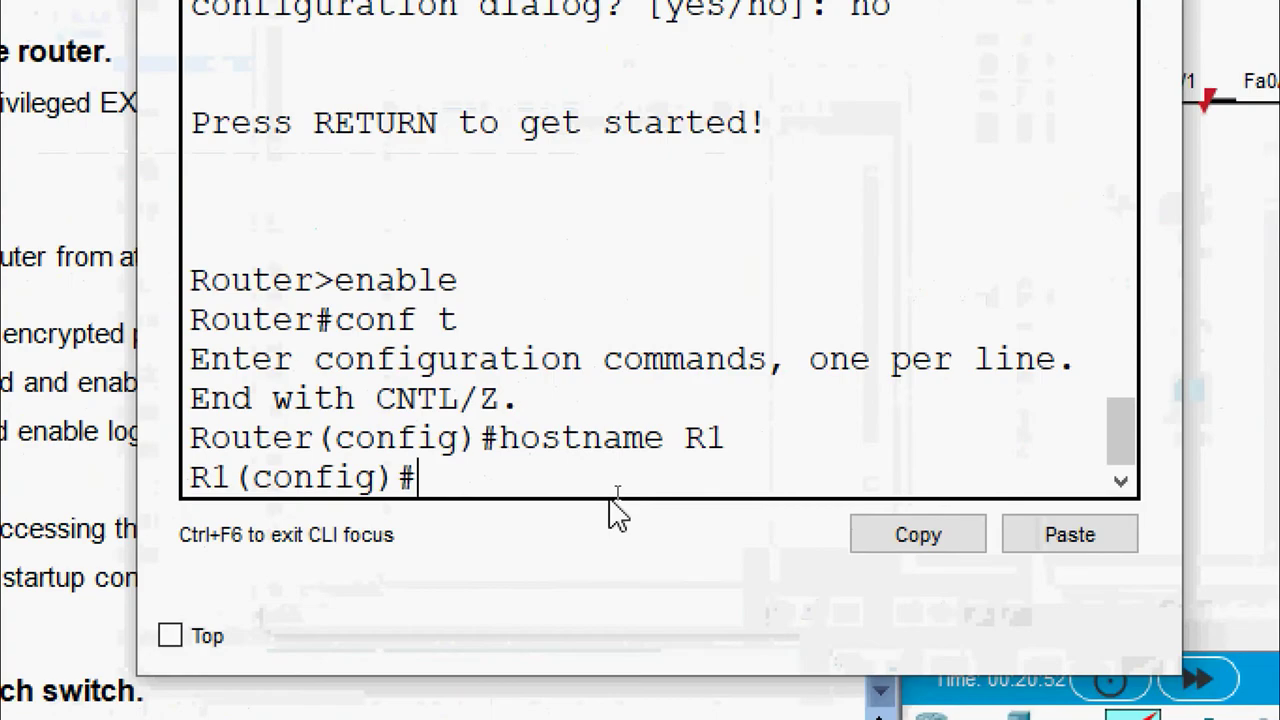
type("no ip domain")
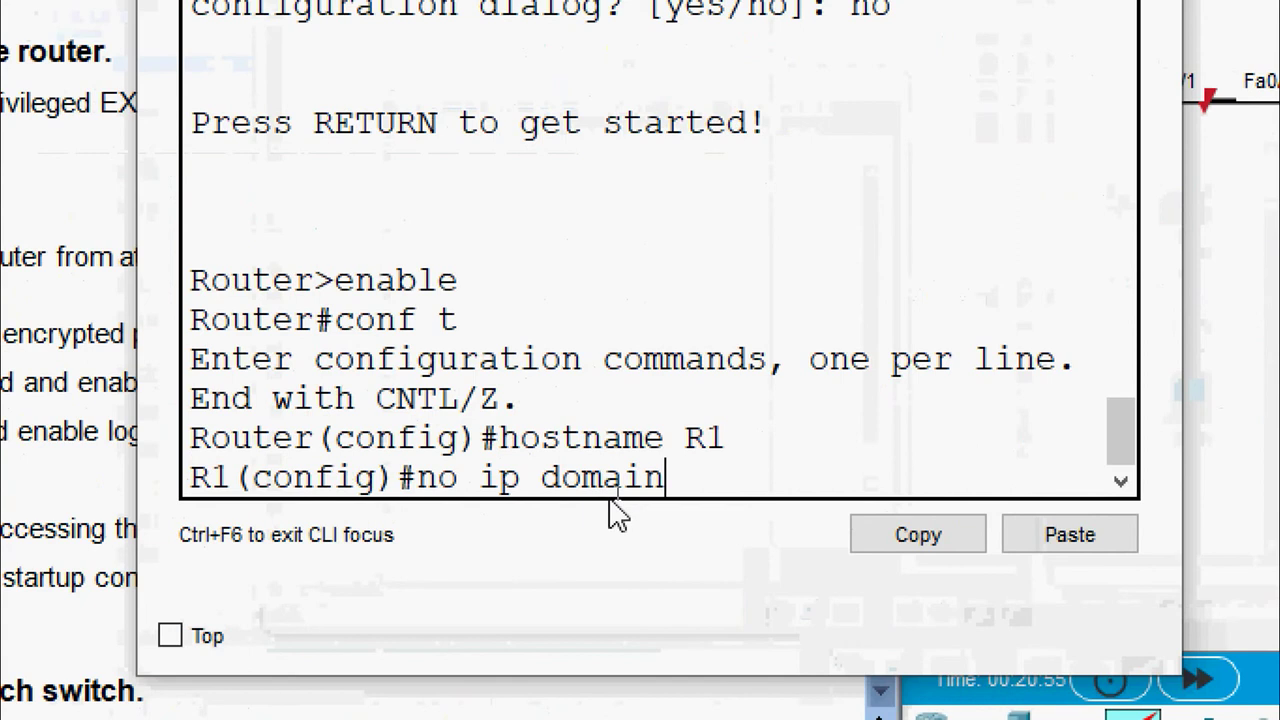
type("-lookup")
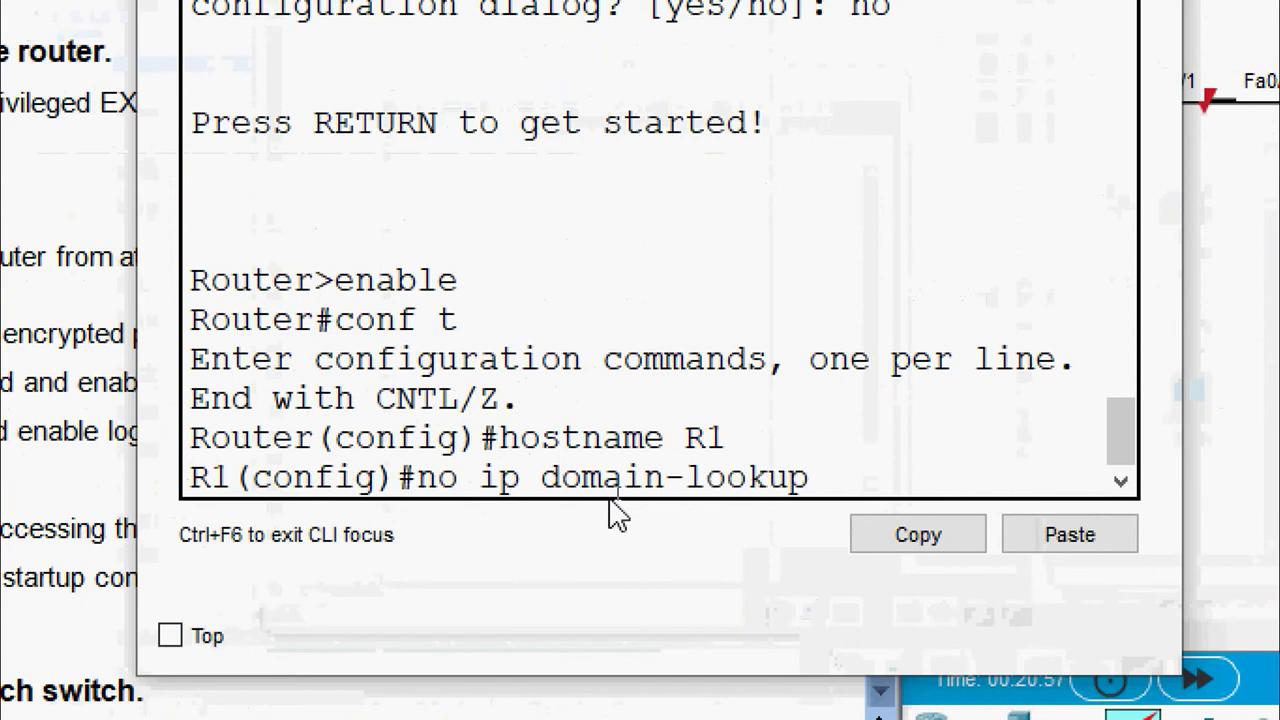
key("Return")
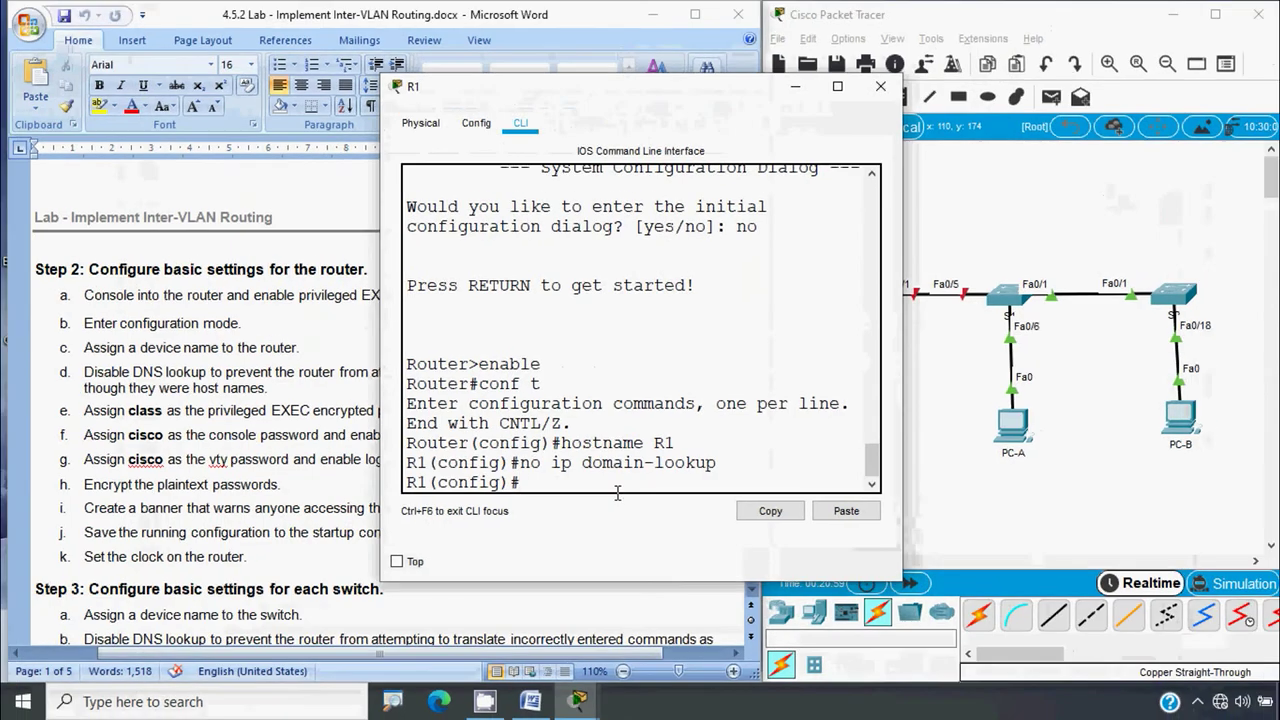
left_click(246, 445)
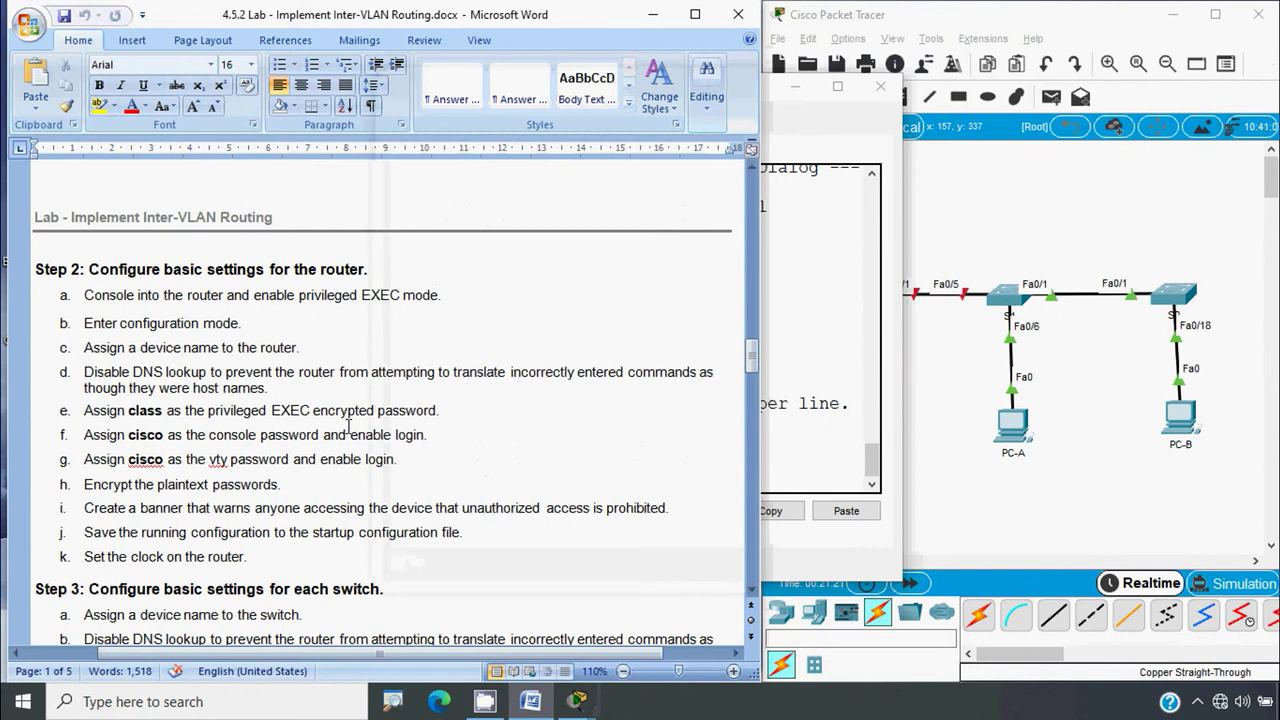
Set R1's encrypted privileged EXEC password with enable secret
key("alt+Tab")
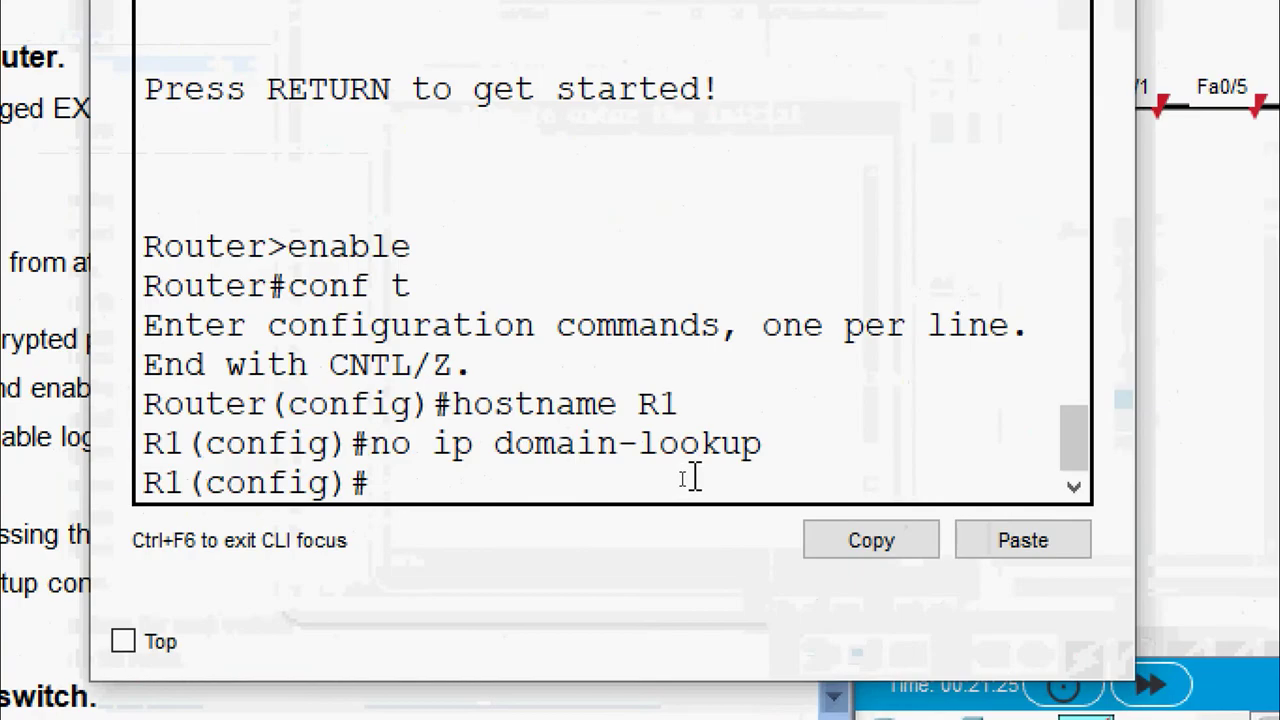
type("enable sed")
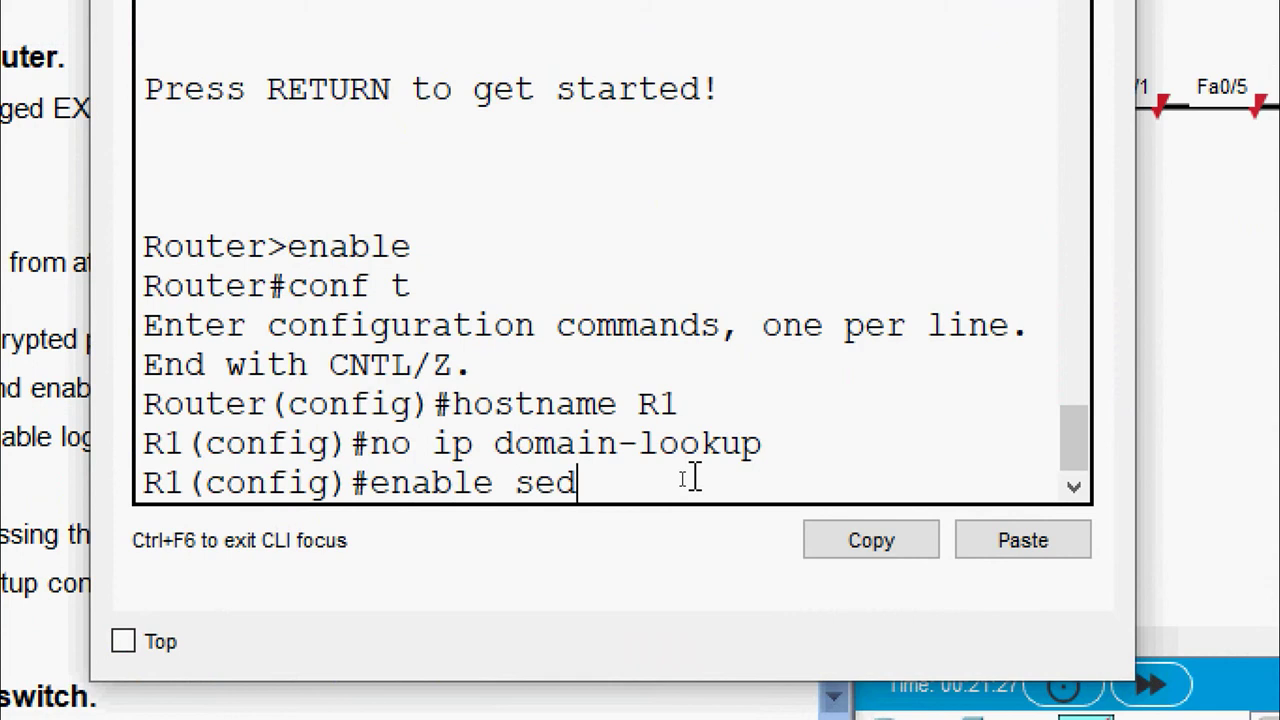
key("BackSpace")
type("cret class")
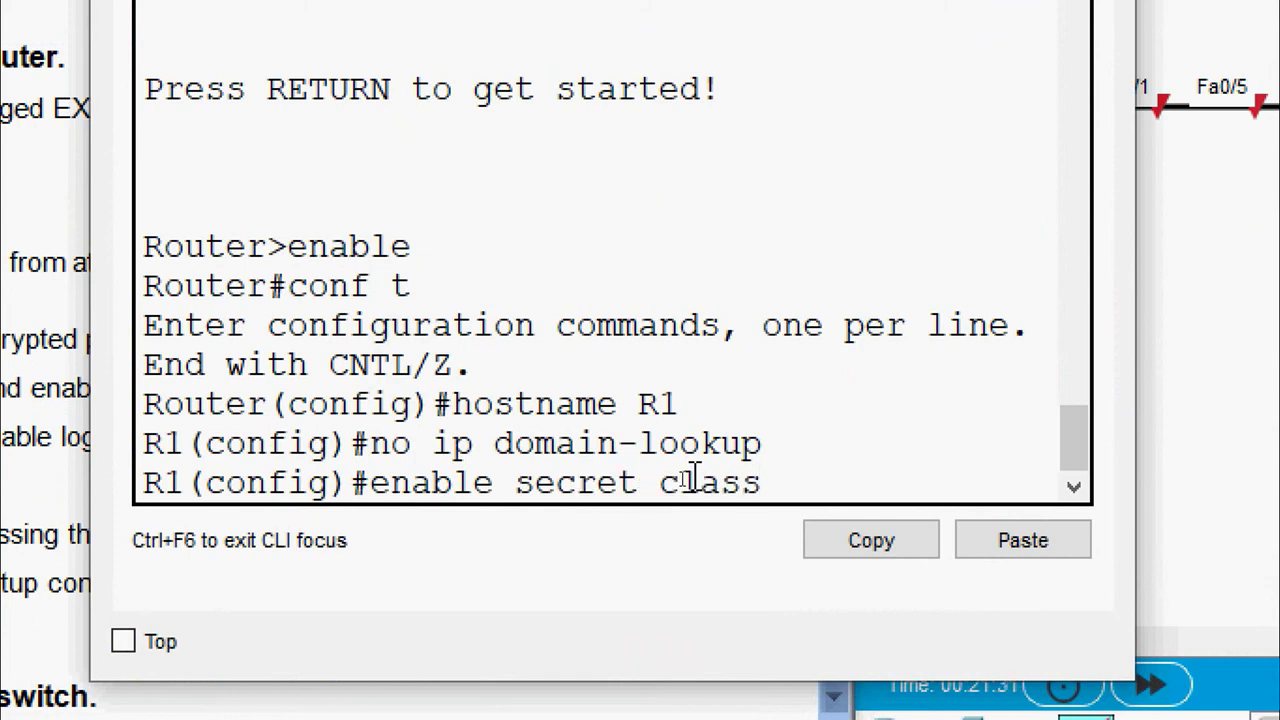
key("Return")
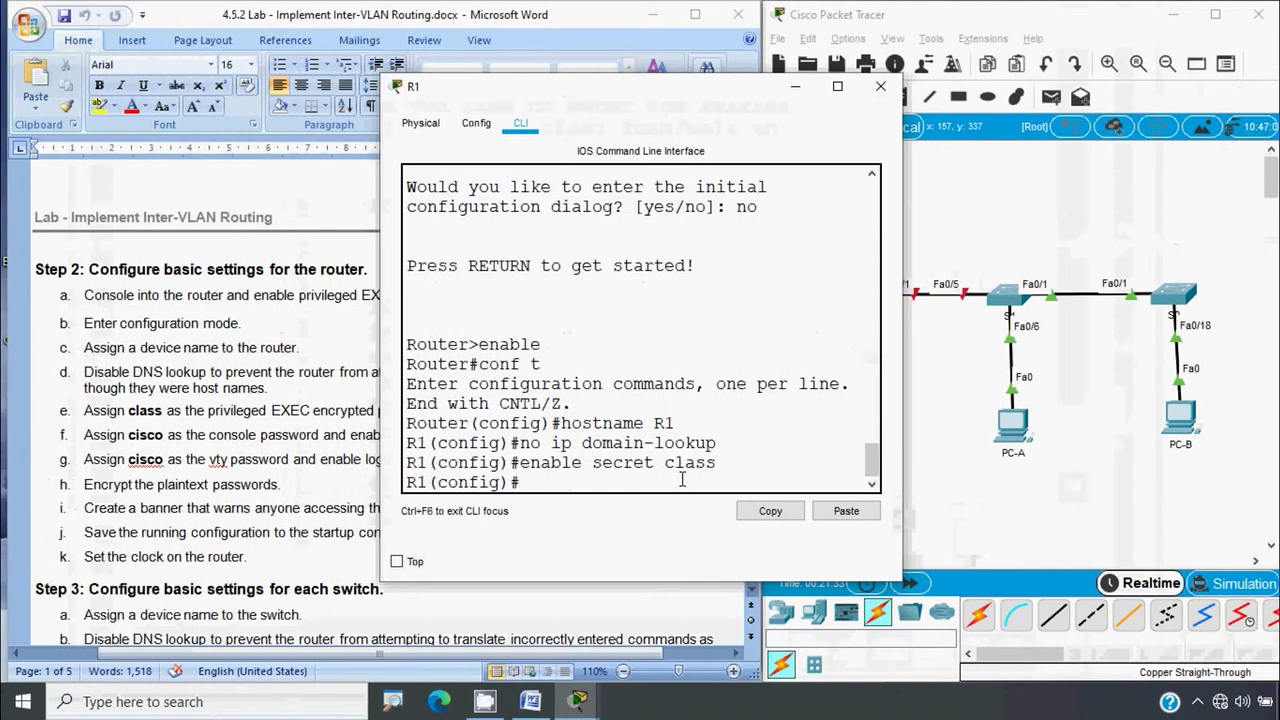
left_click(150, 446)
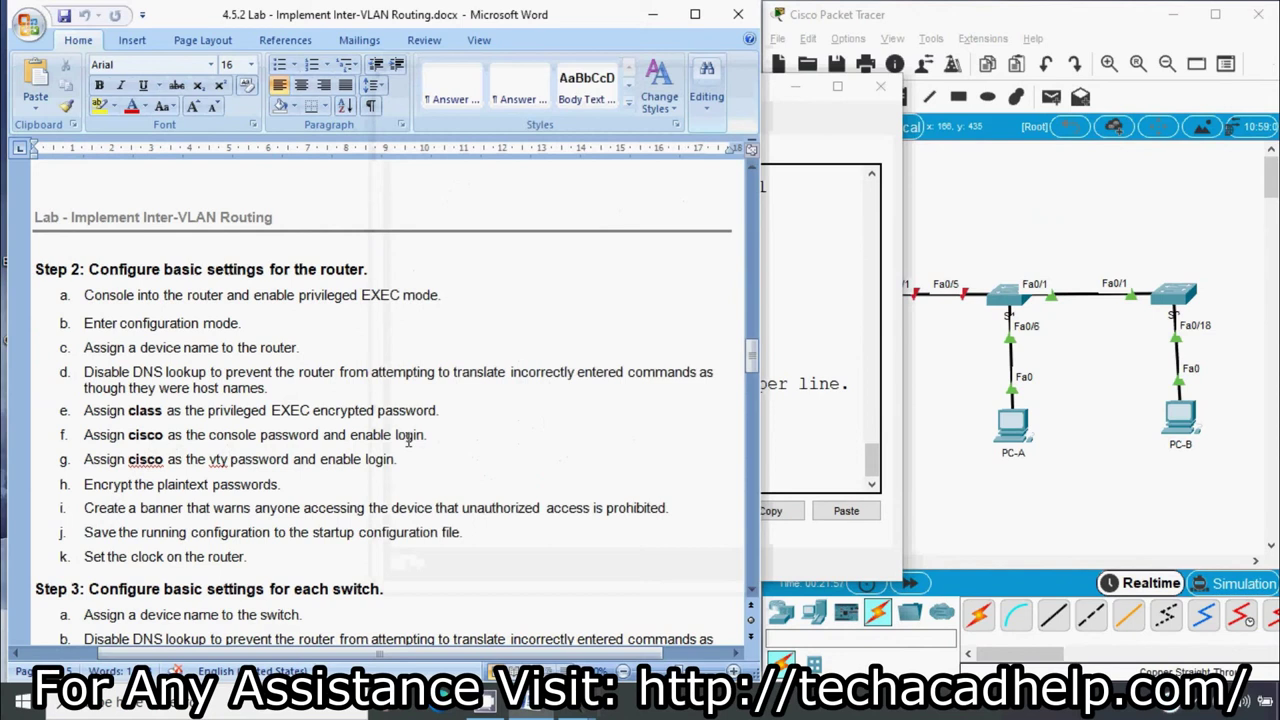
Set a password on R1's console line 0 and require login
left_click(791, 469)
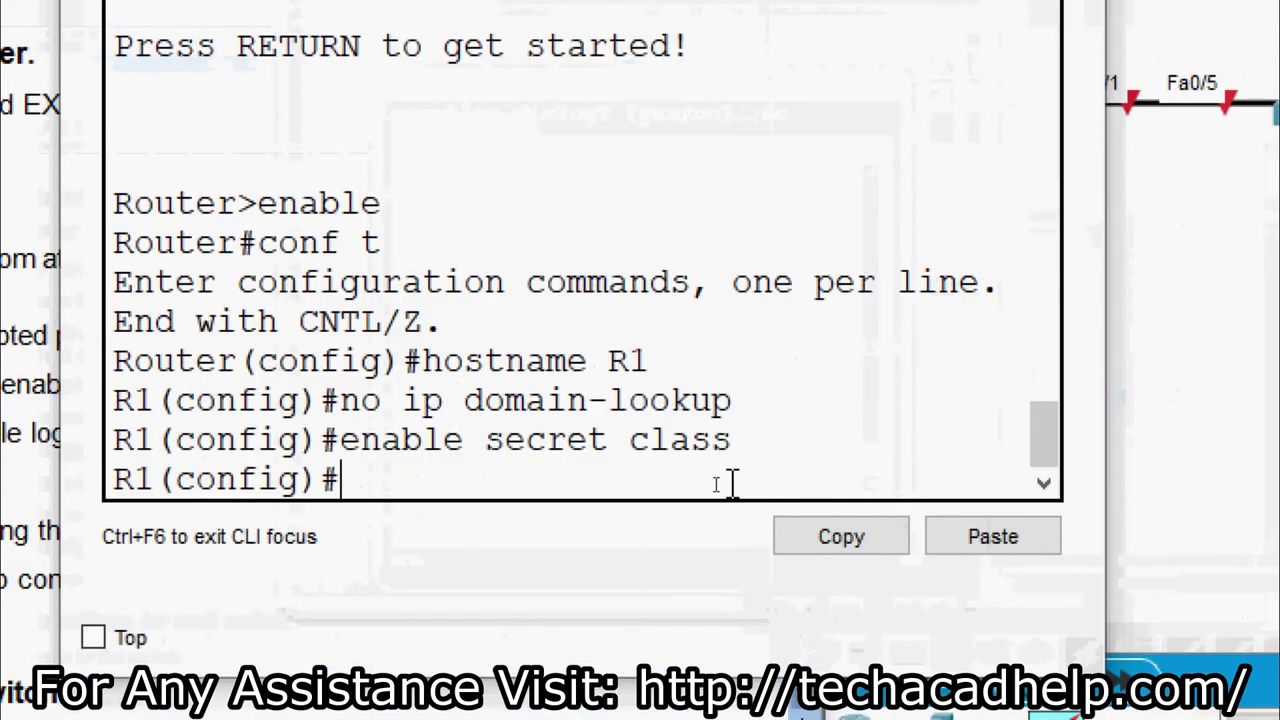
type("line con")
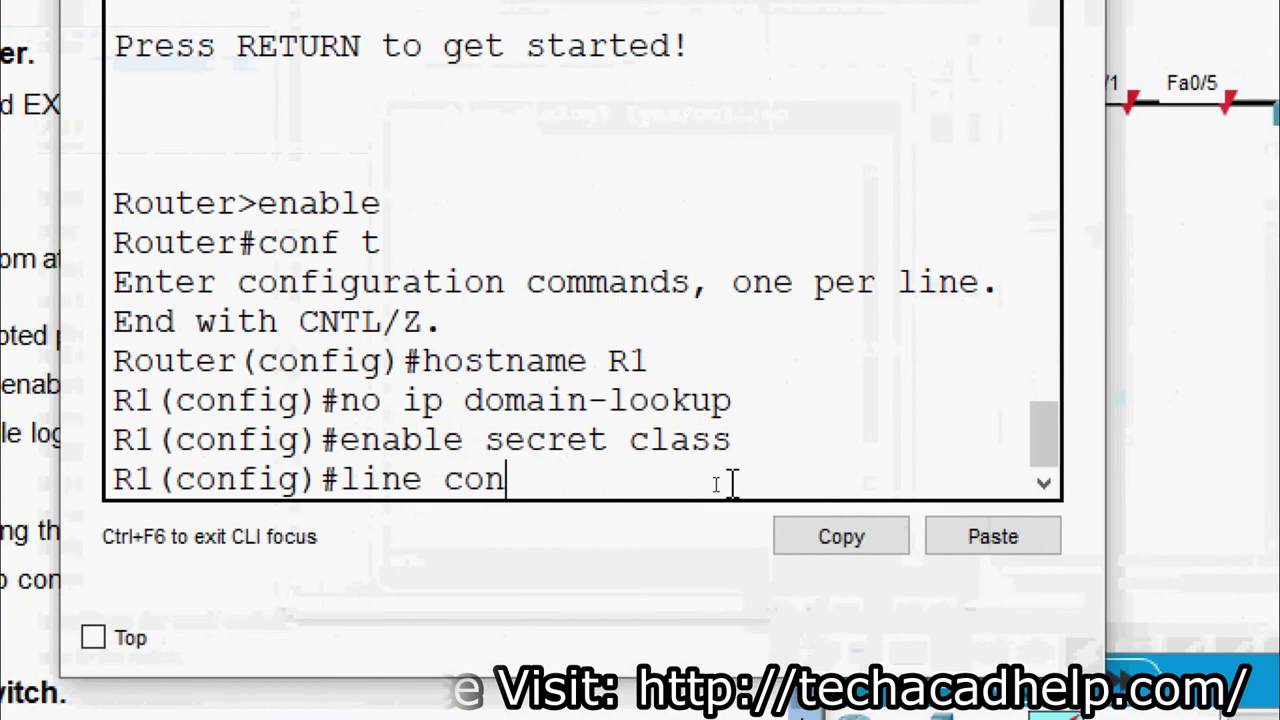
type("sole 0")
key("Return")
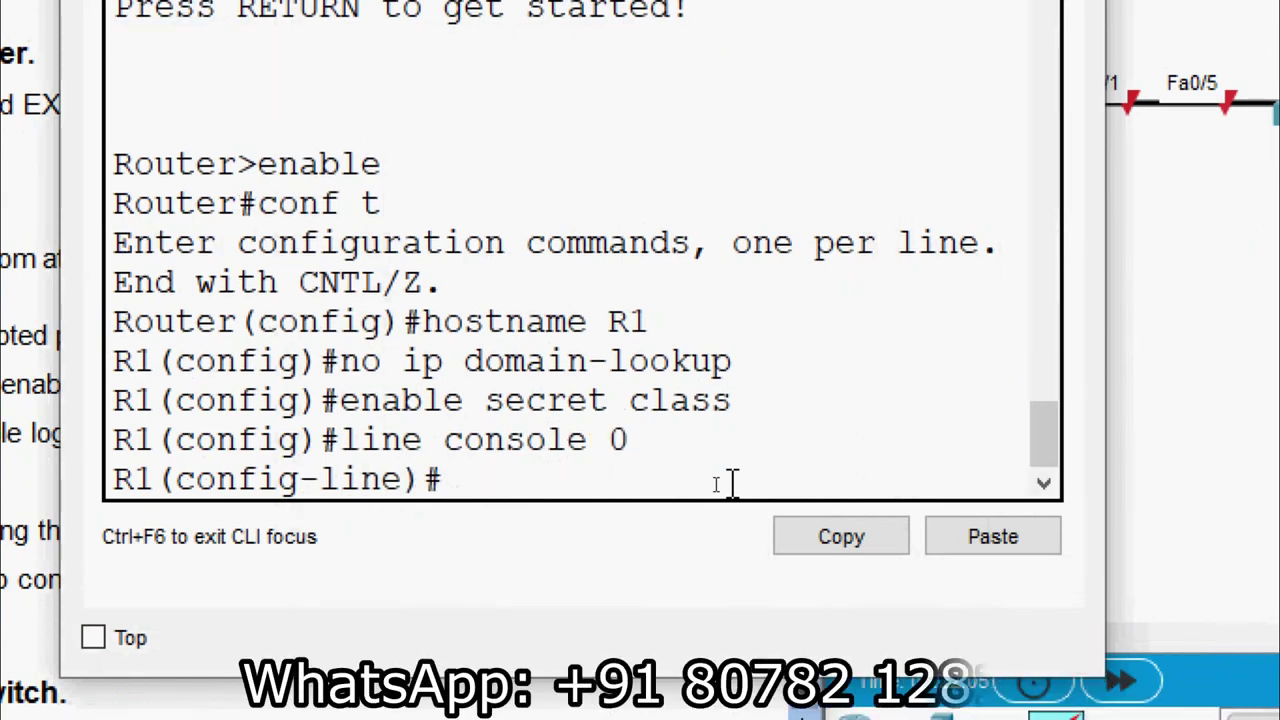
type("password")
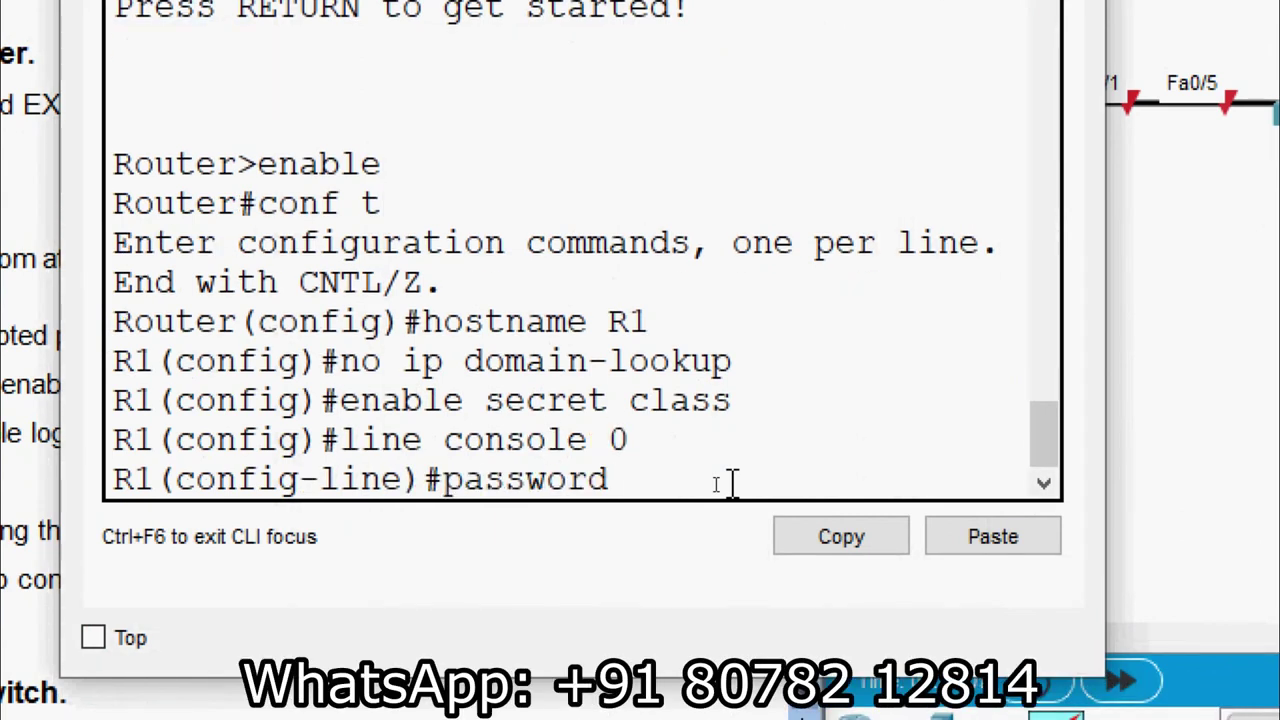
type(" cisco")
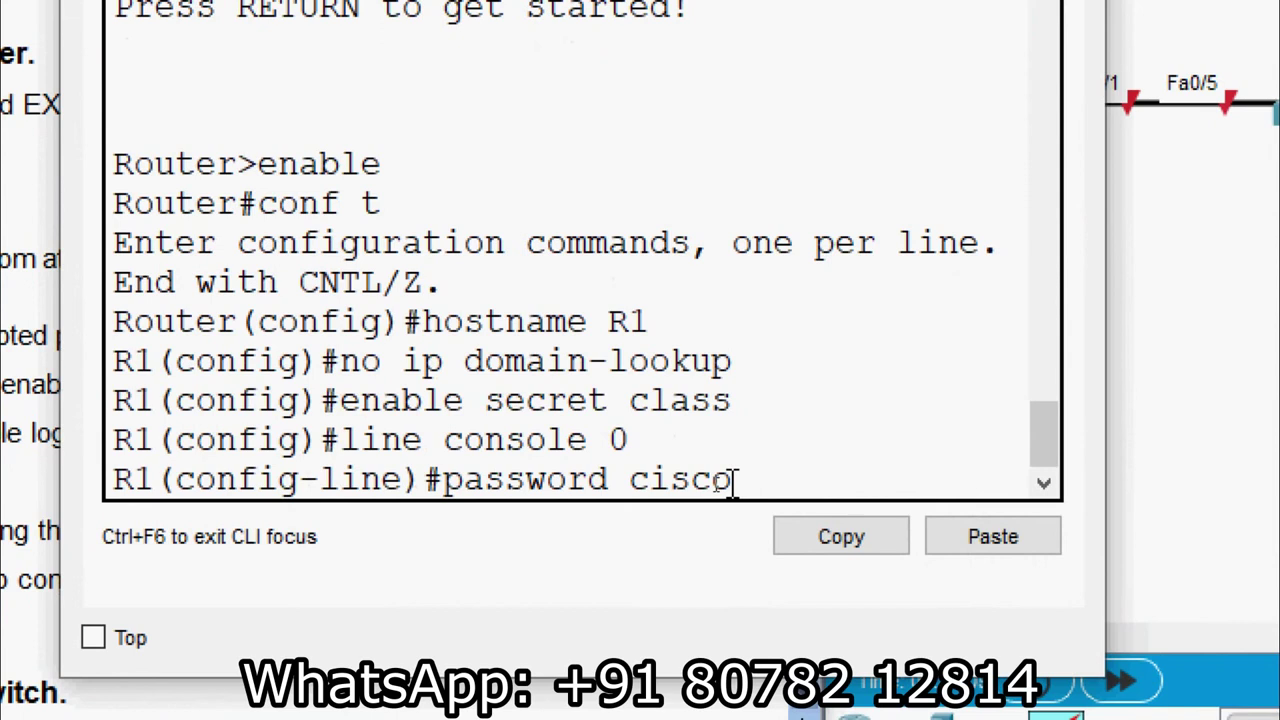
key("Return")
type("login")
key("Return")
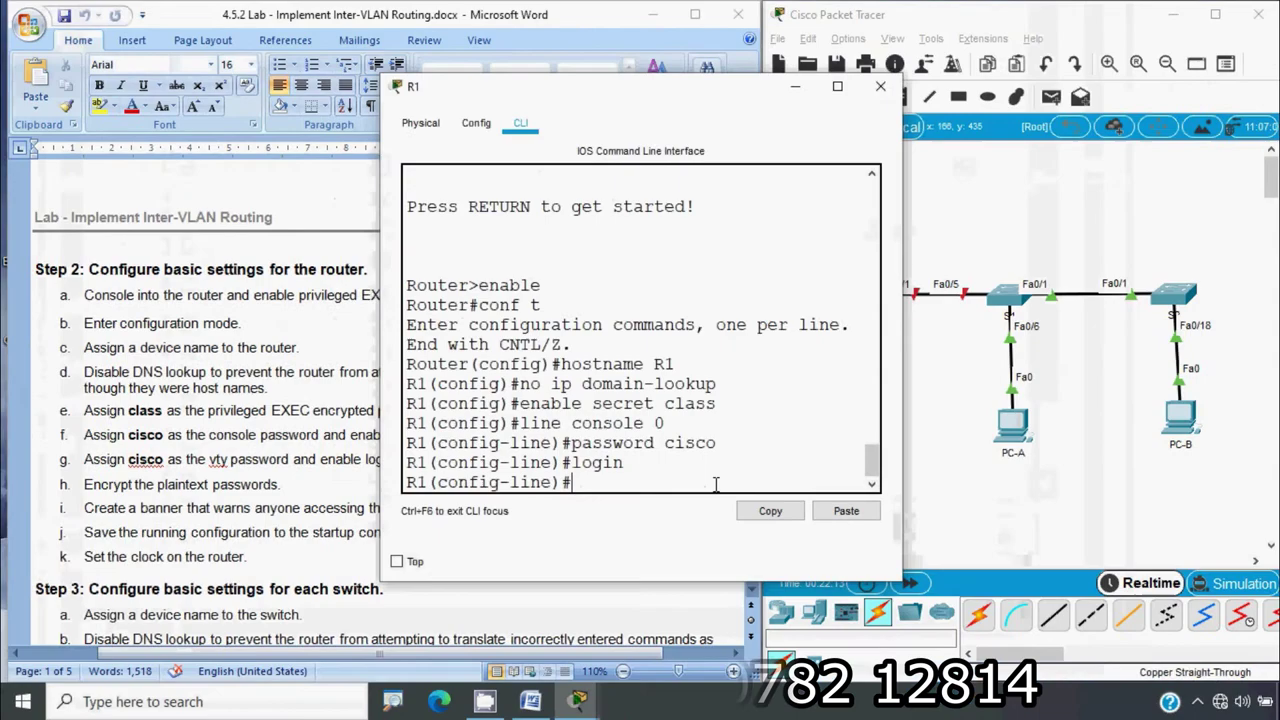
left_click(152, 468)
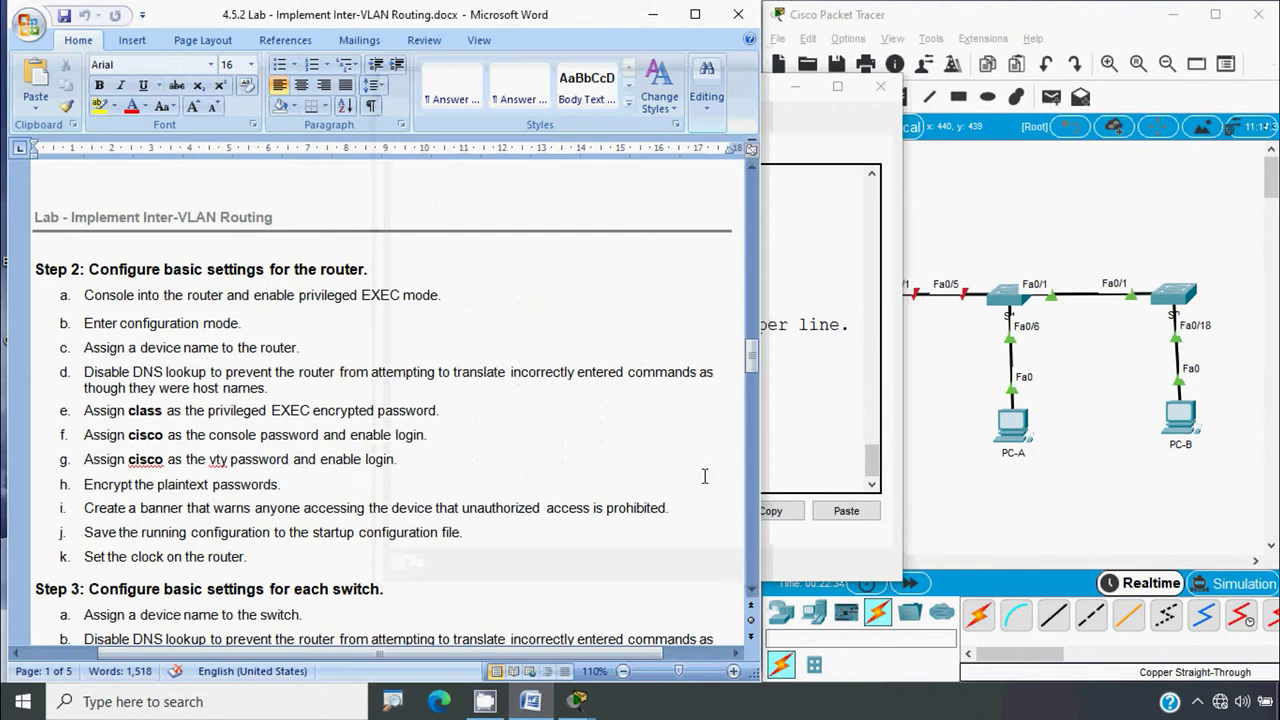
Give R1's vty lines 0 15 the lab password with login required, and widen the CLI window
left_click(790, 462)
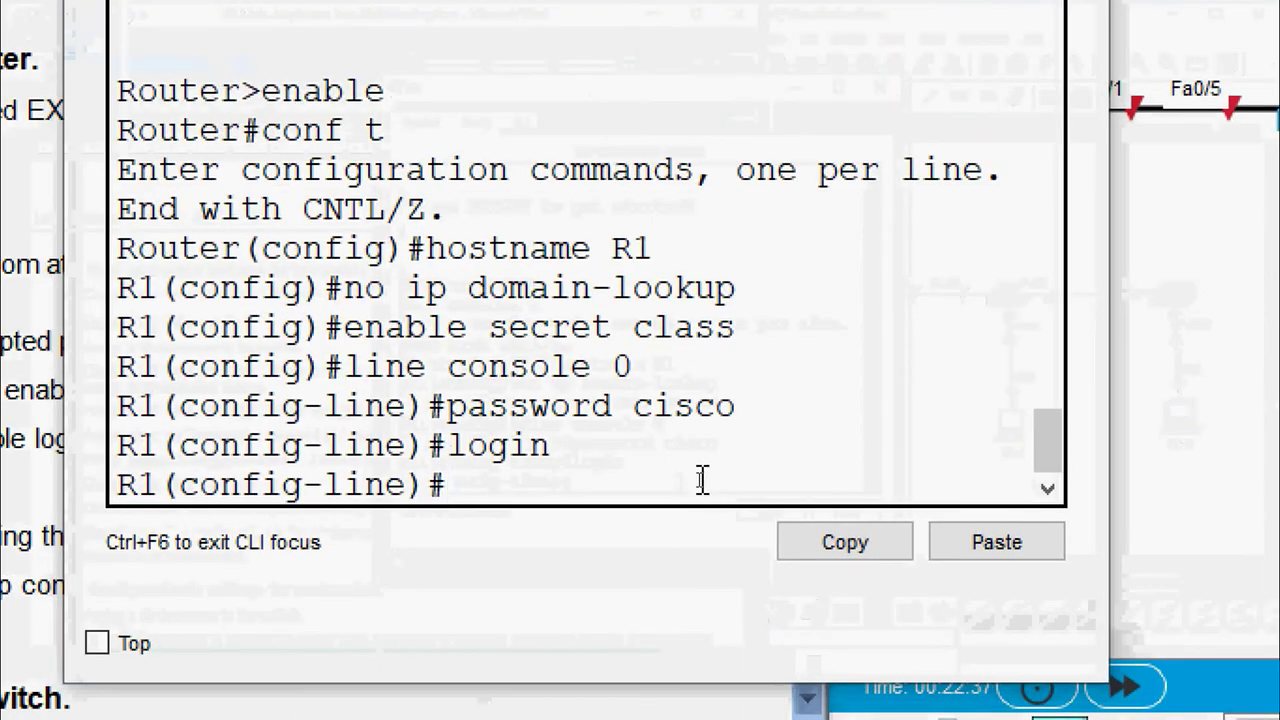
type("exit")
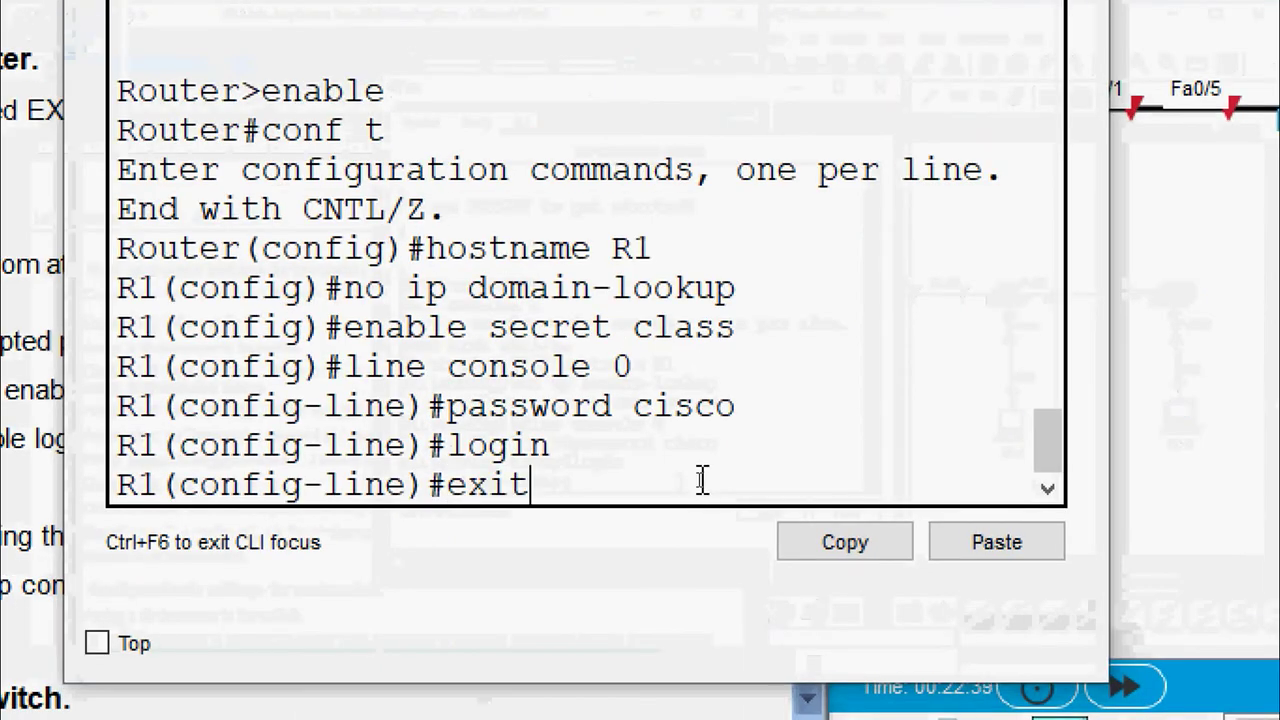
key("Return")
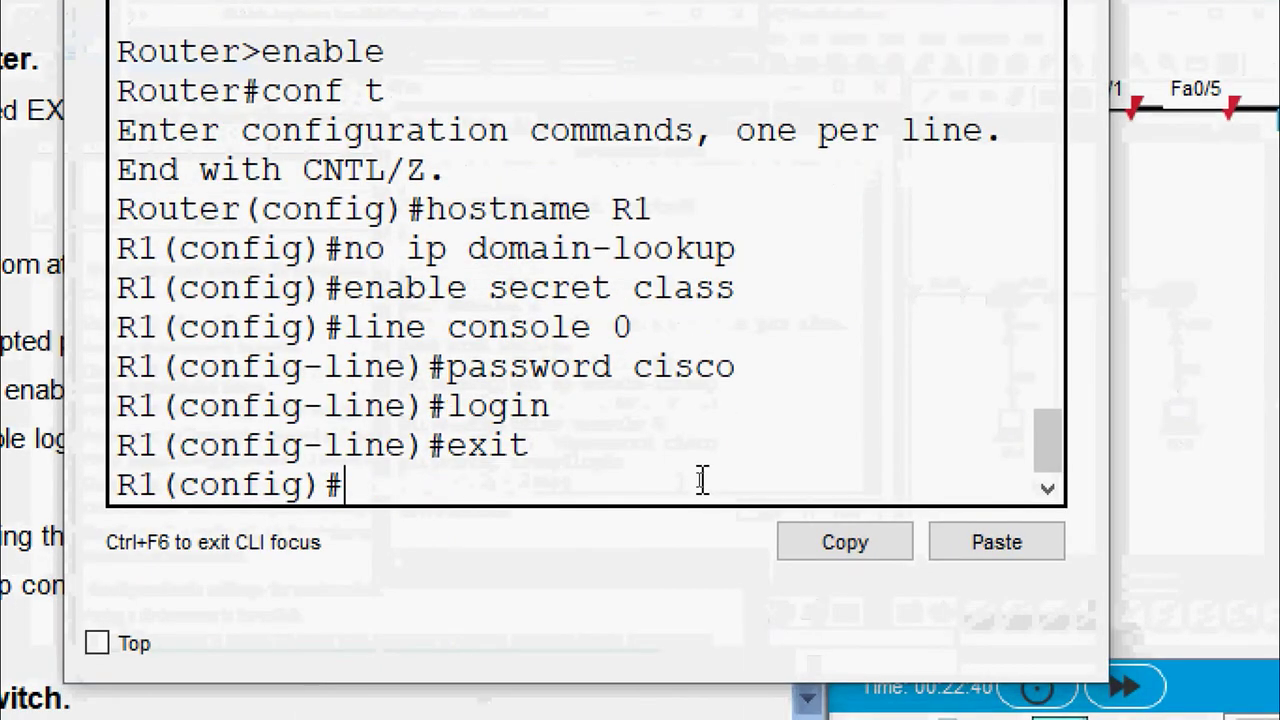
type("line vty")
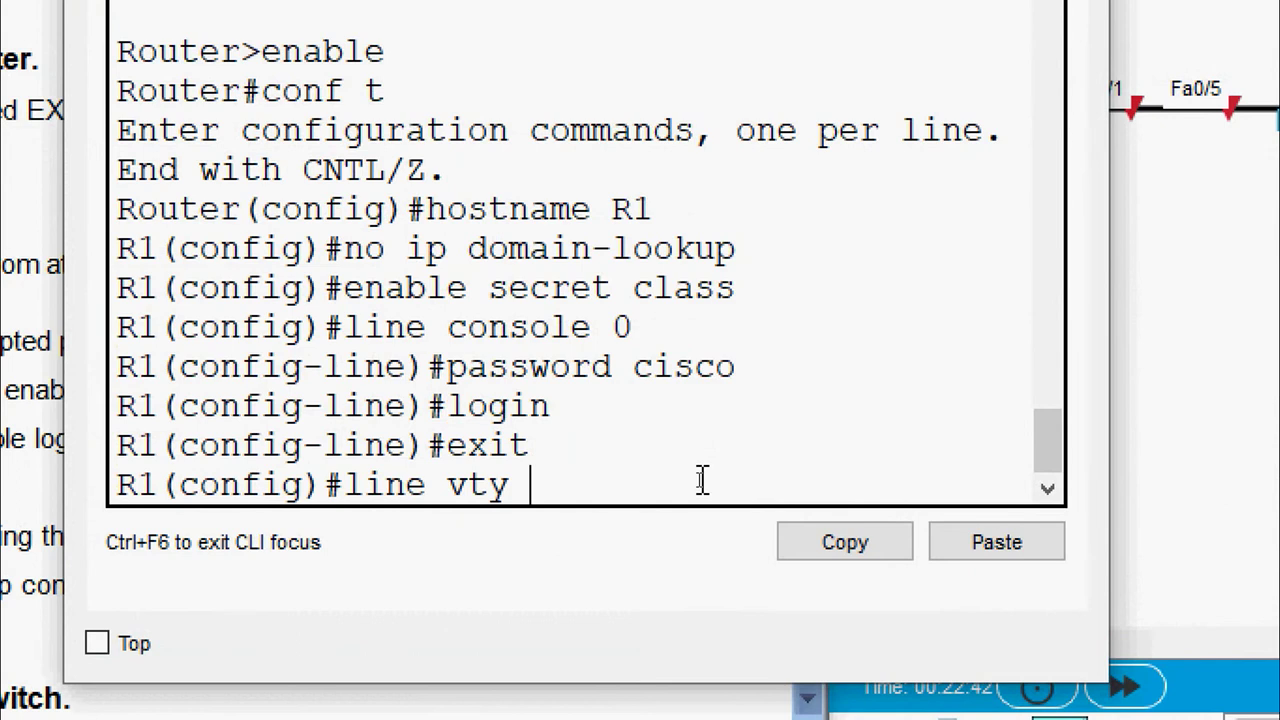
type(" 0 15")
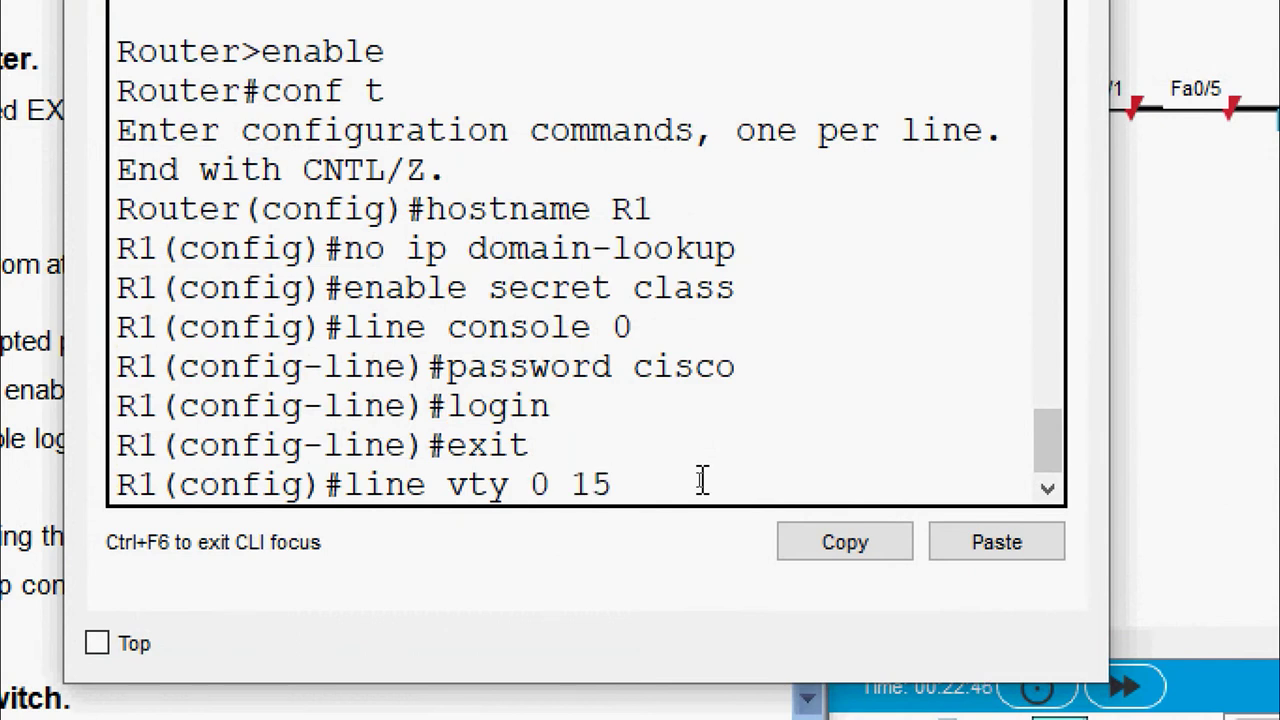
key("Return")
type("pas")
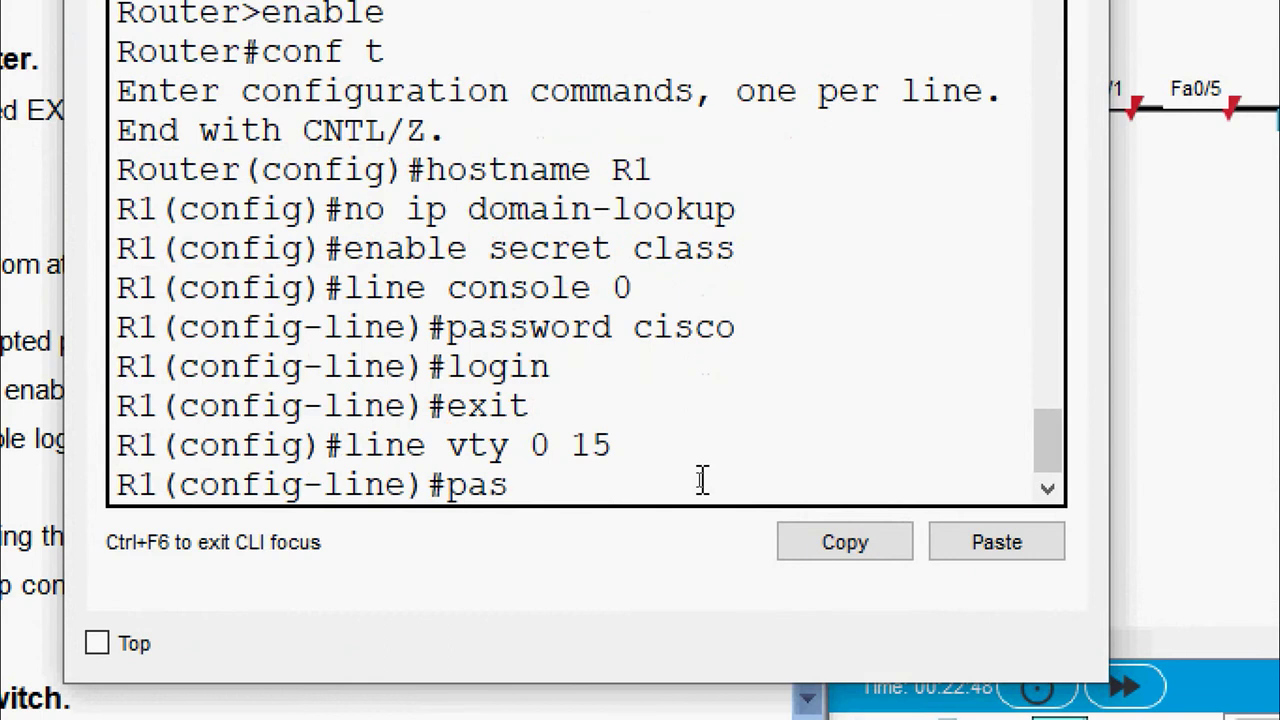
type("sword cisco")
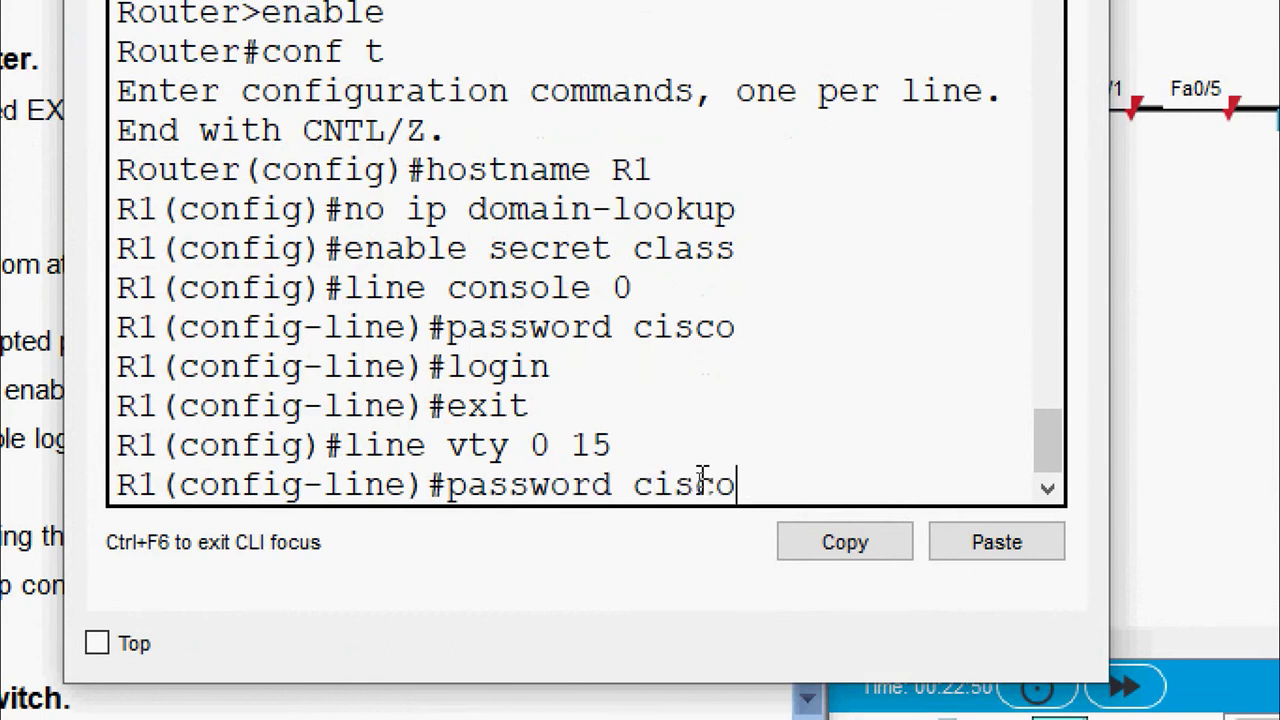
key("Return")
type("login")
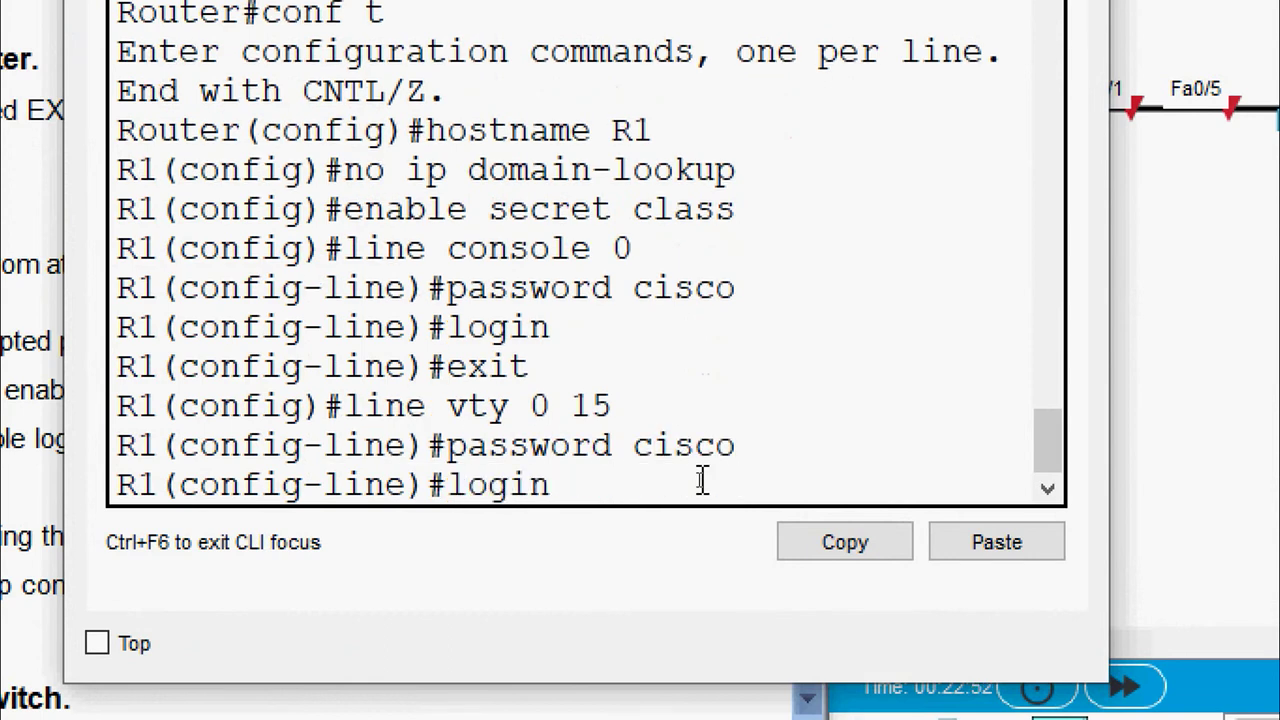
key("Return")
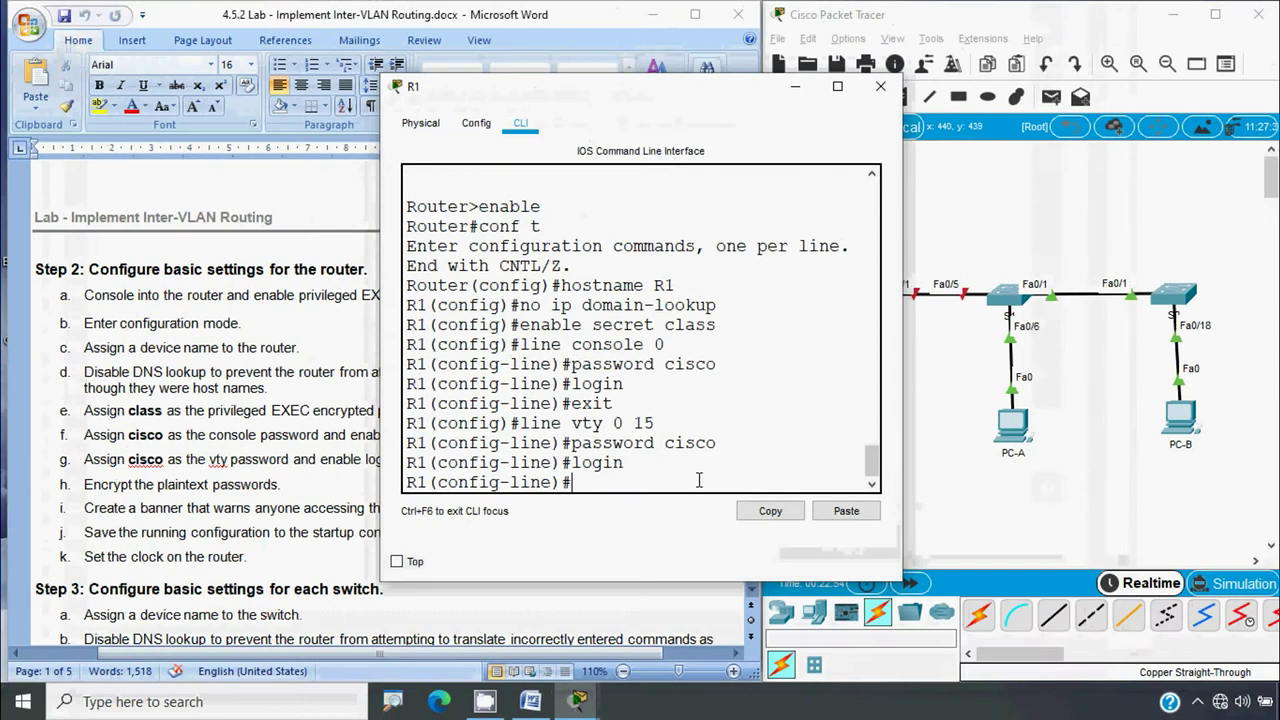
left_click(178, 524)
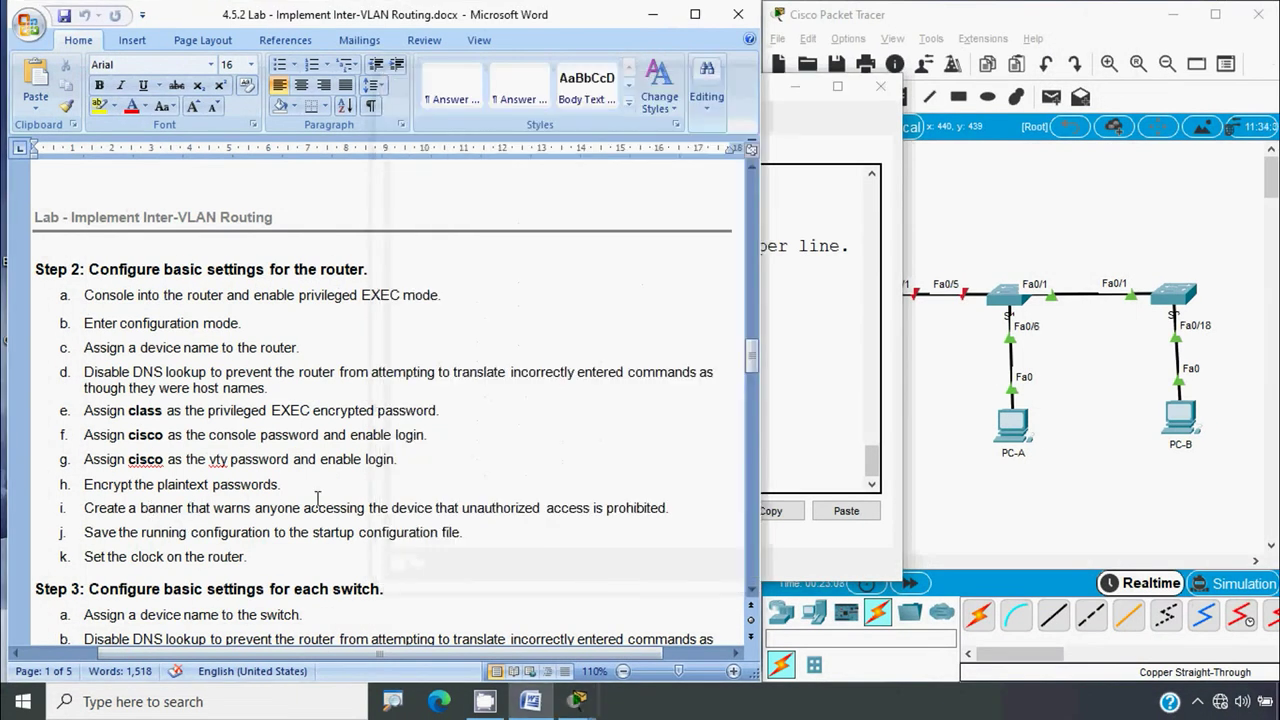
left_click(789, 477)
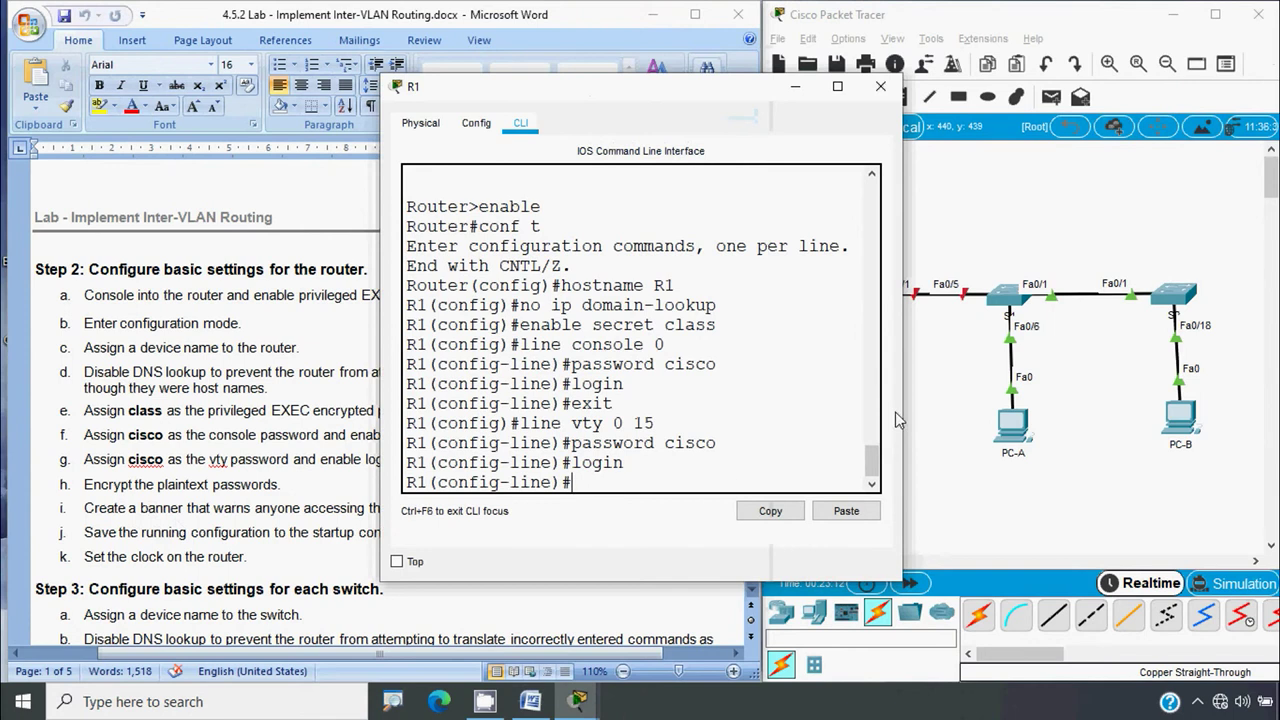
left_click_drag(903, 408, 1105, 408)
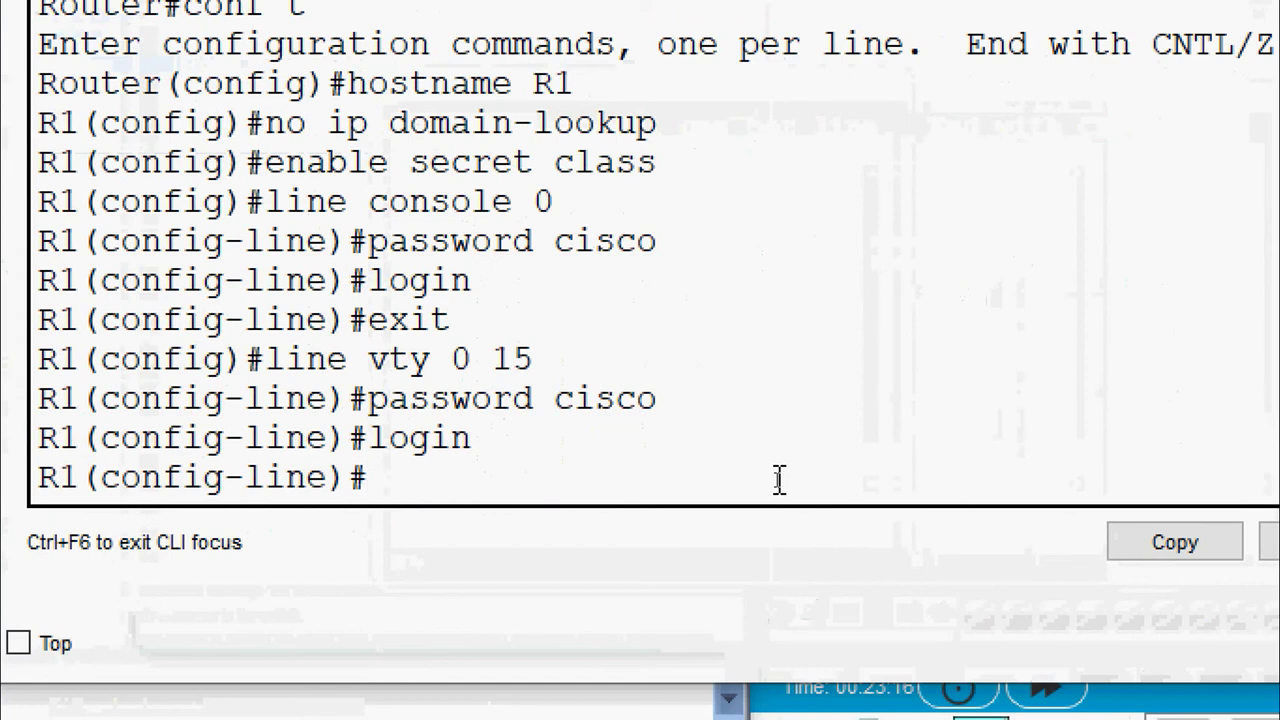
Exit vty configuration and enable service password-encryption on R1
type("exit")
key("Return")
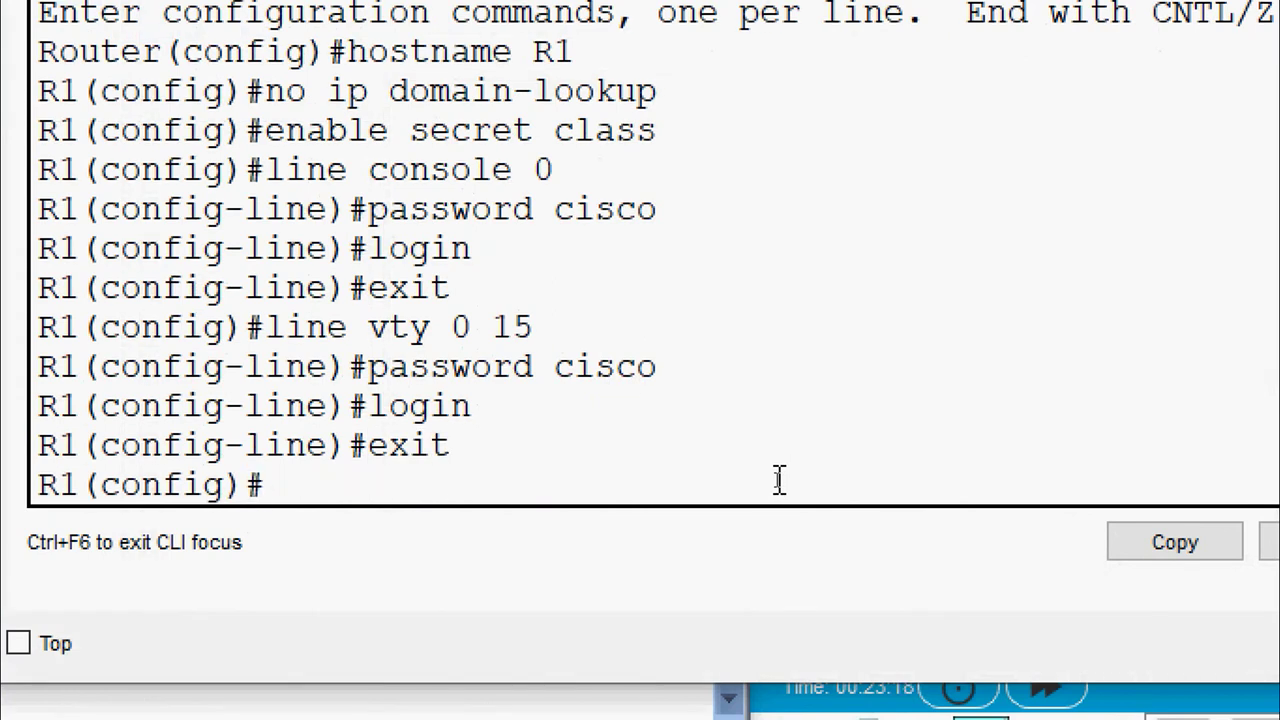
type("service")
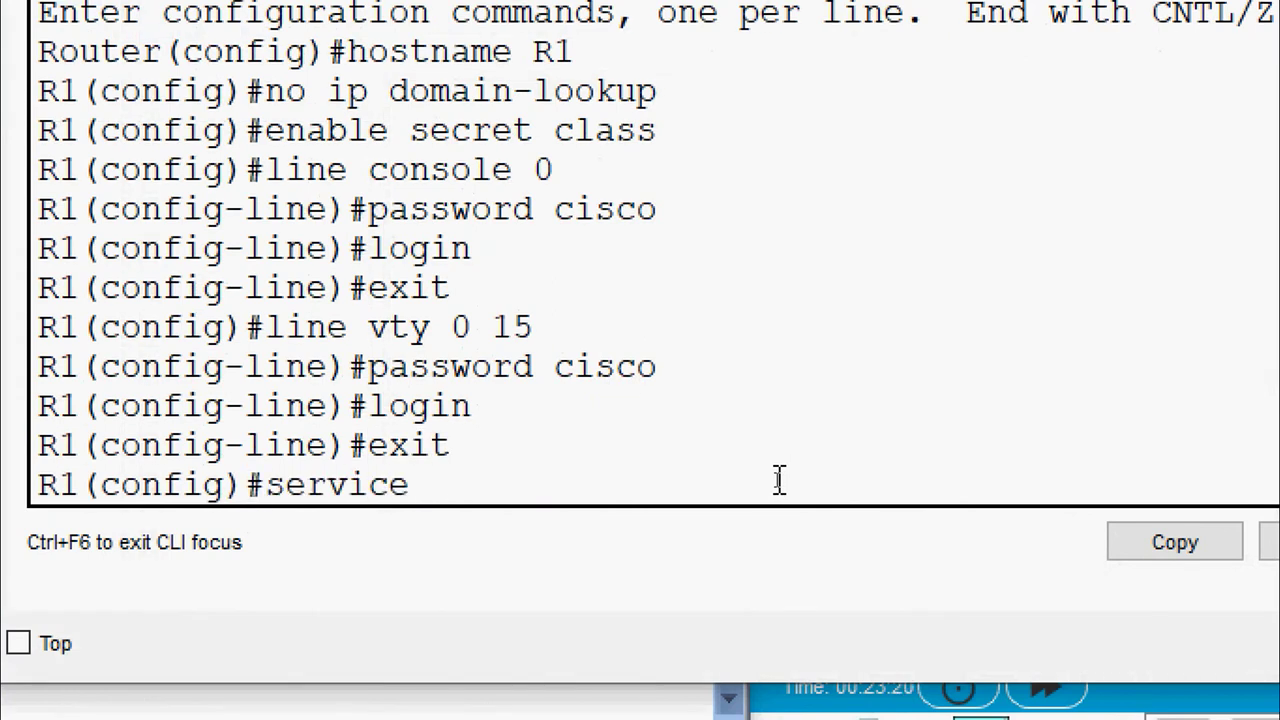
type(" password")
type("-")
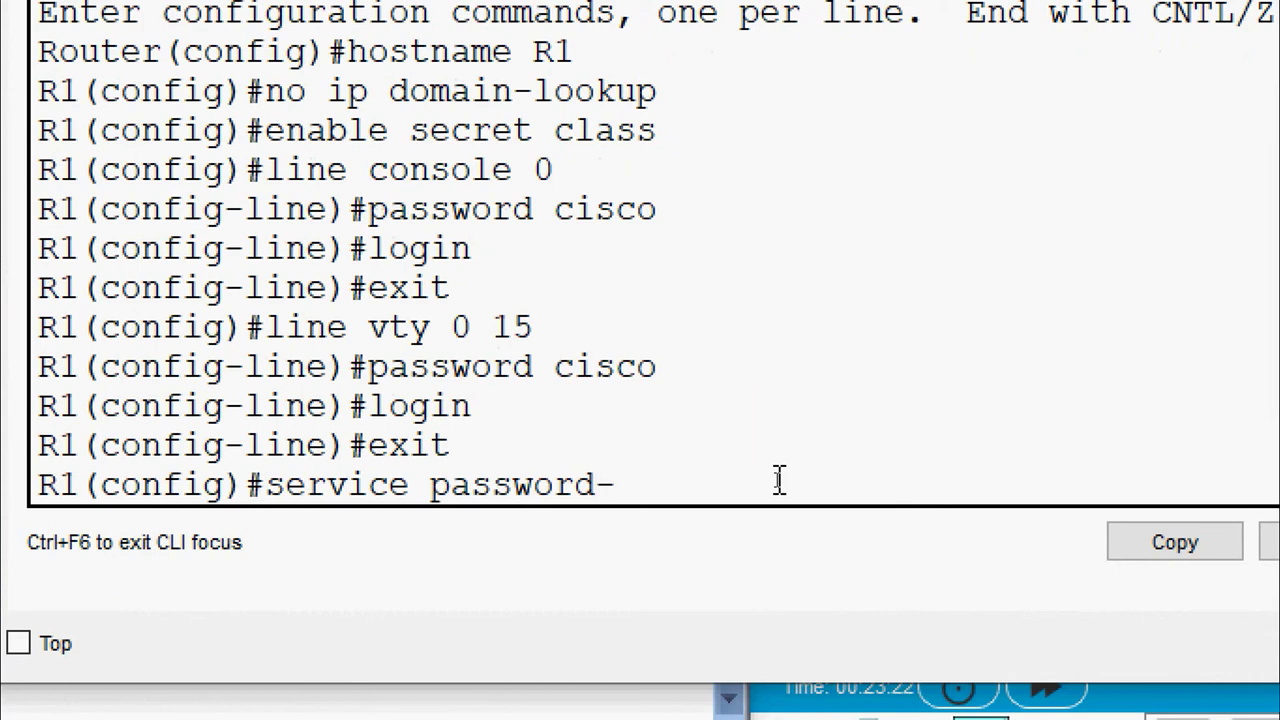
type("encryption")
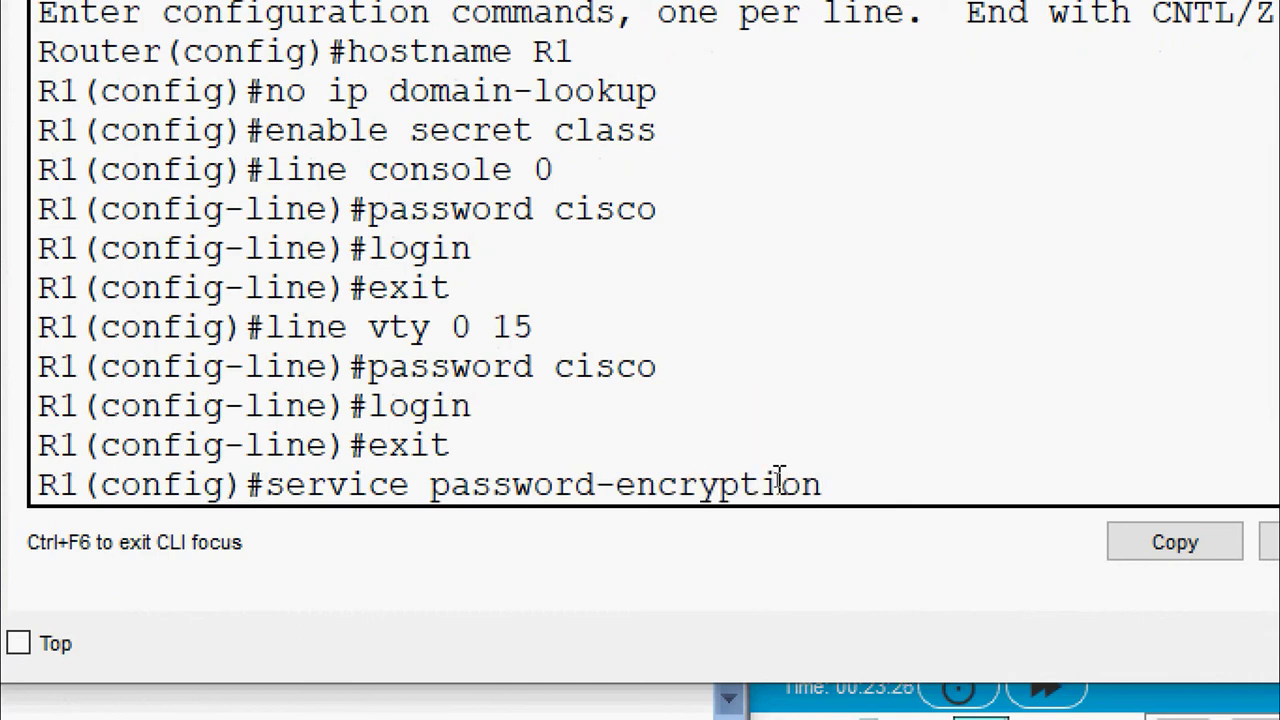
key("Return")
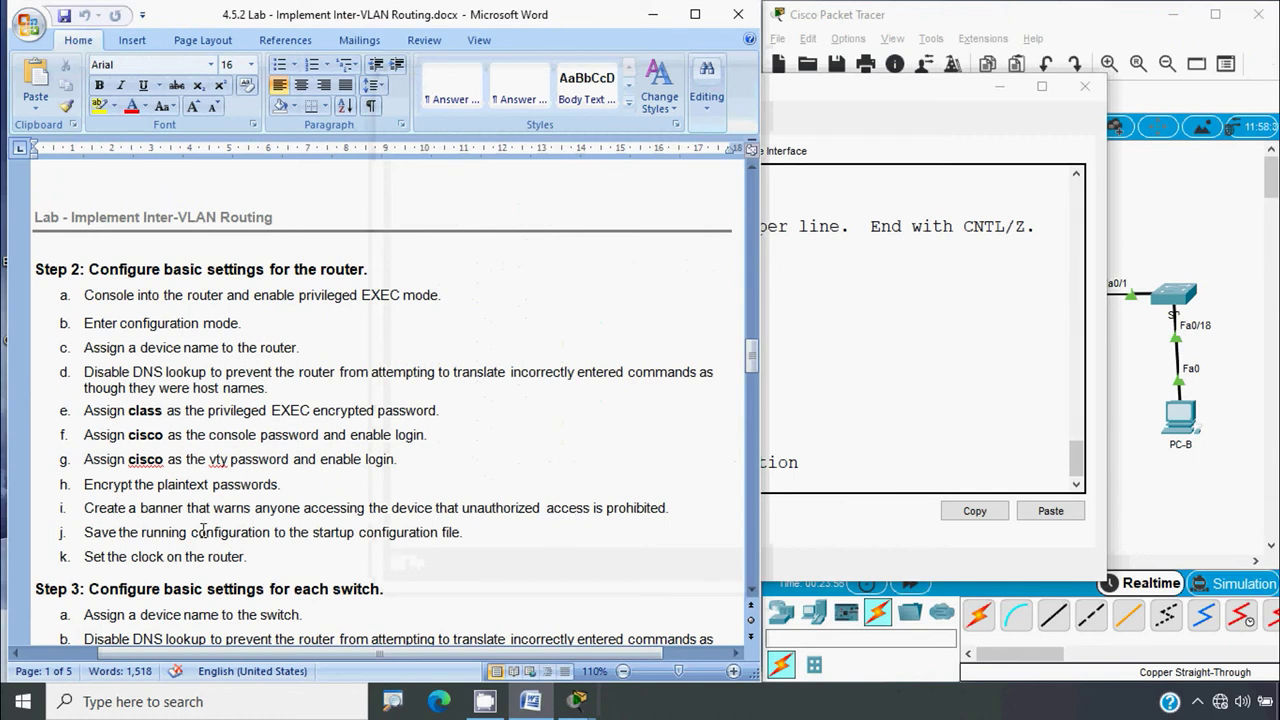
Set R1's banner motd to "Warning Unauthorized access is strictly Prohibited"
left_click(834, 480)
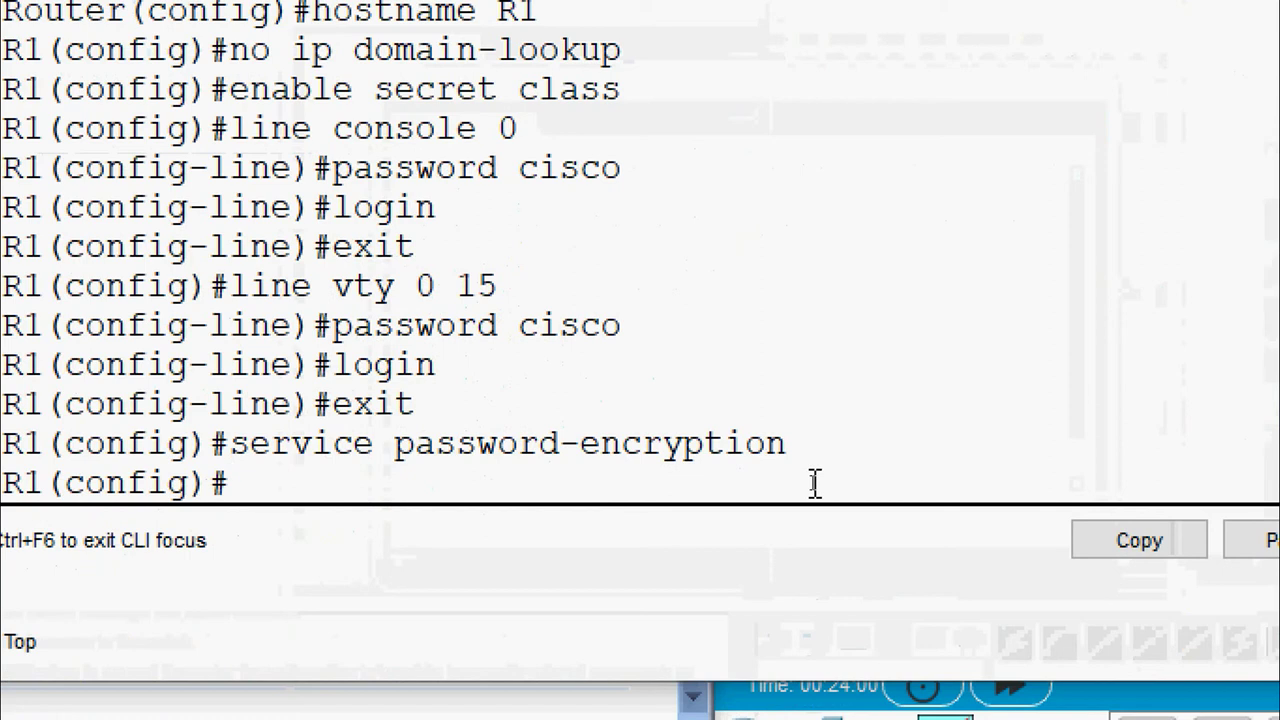
type("banner mot")
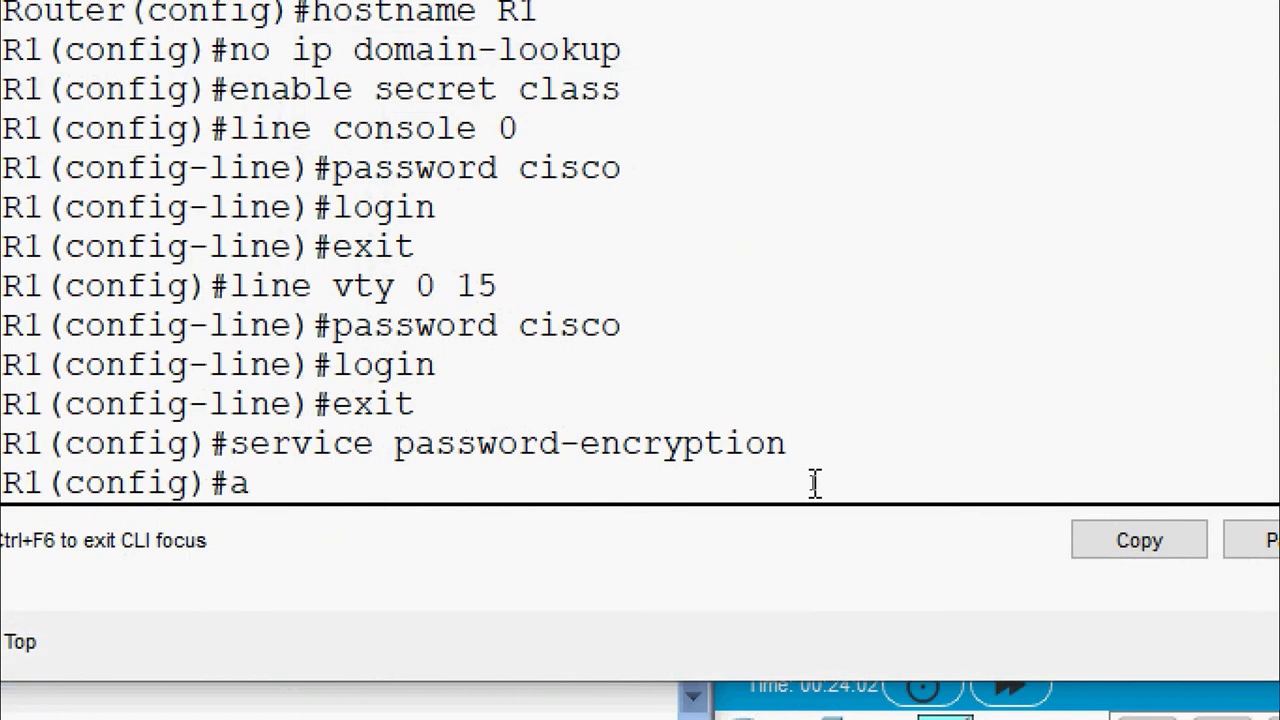
type("d")
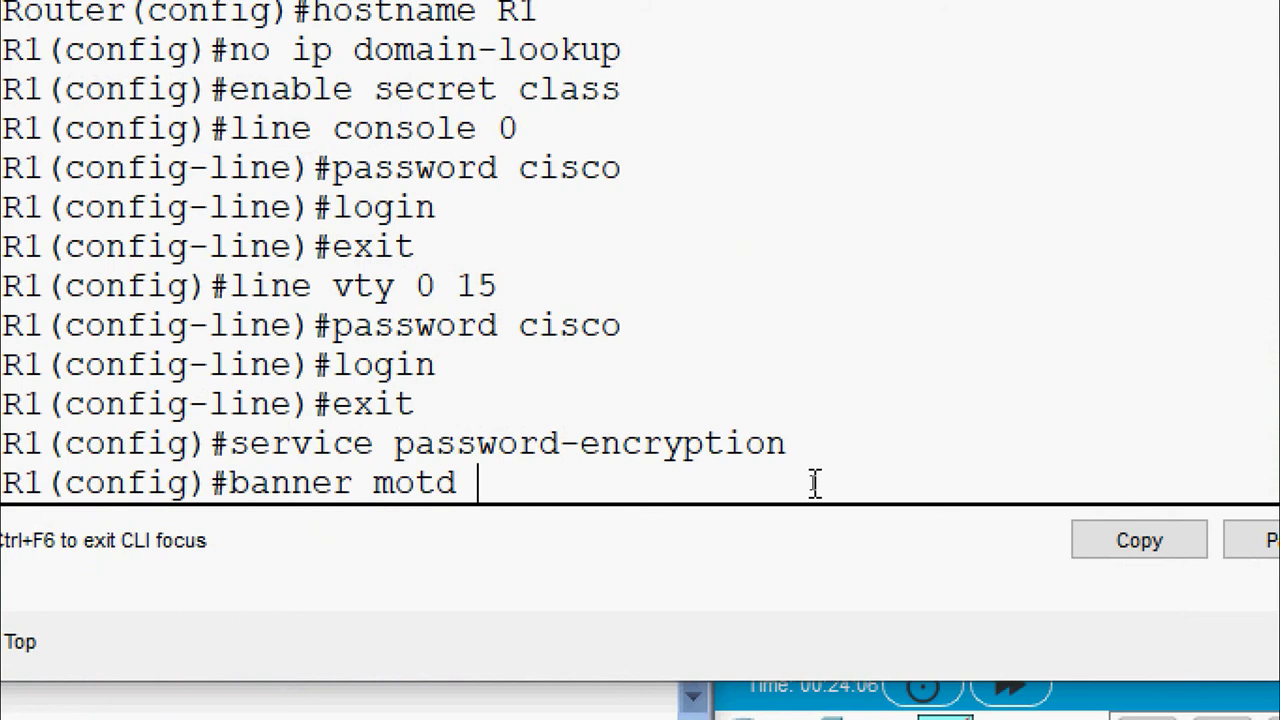
type(" \"Warninn")
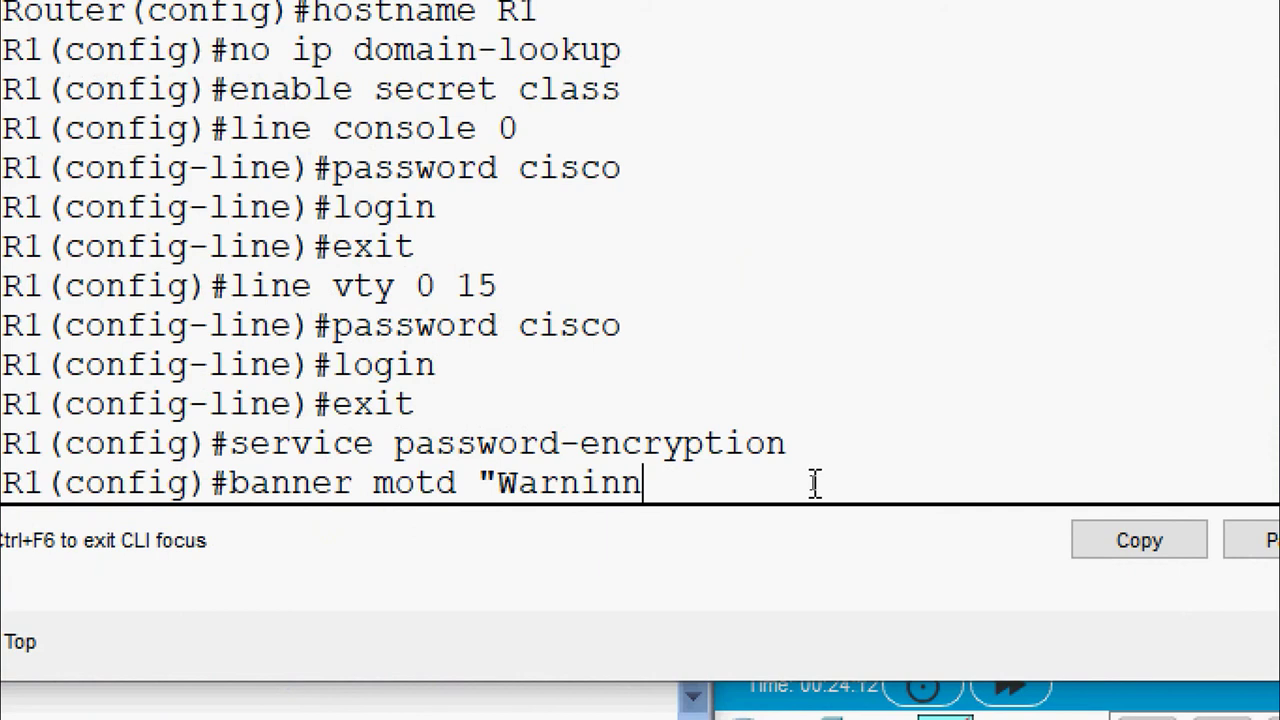
key("BackSpace")
type("g")
type(" Unauth")
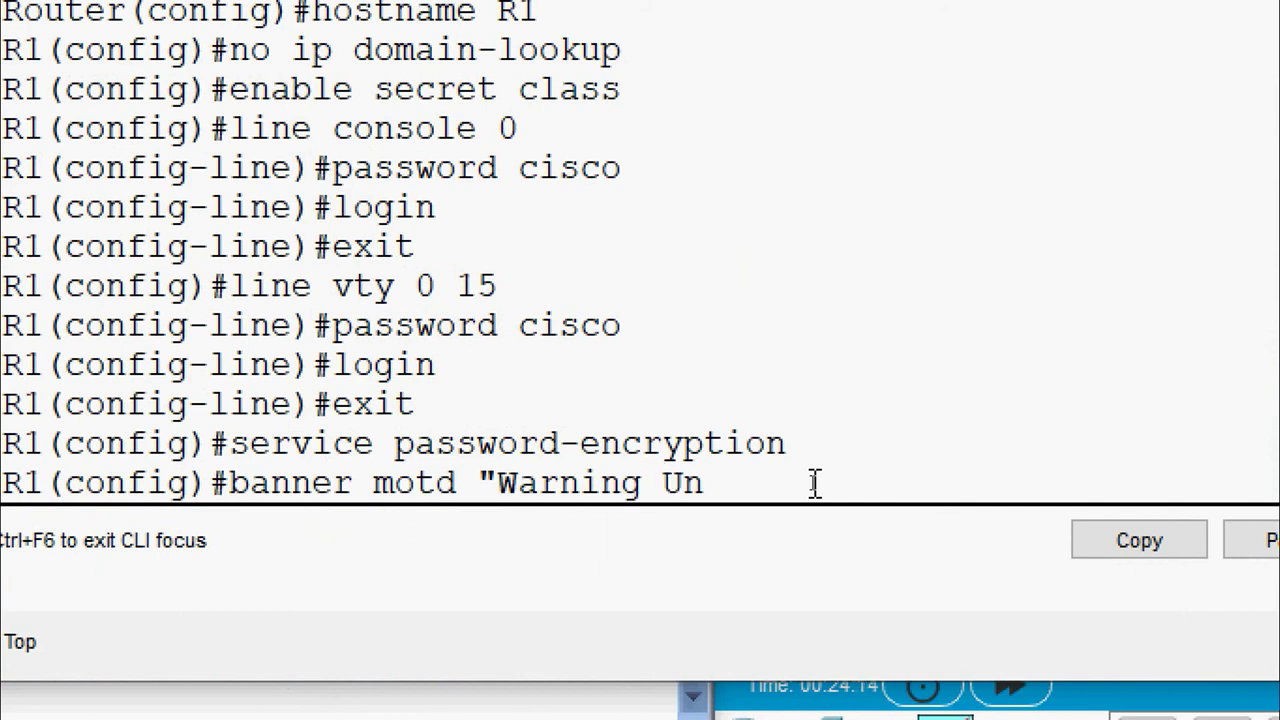
type("orized a")
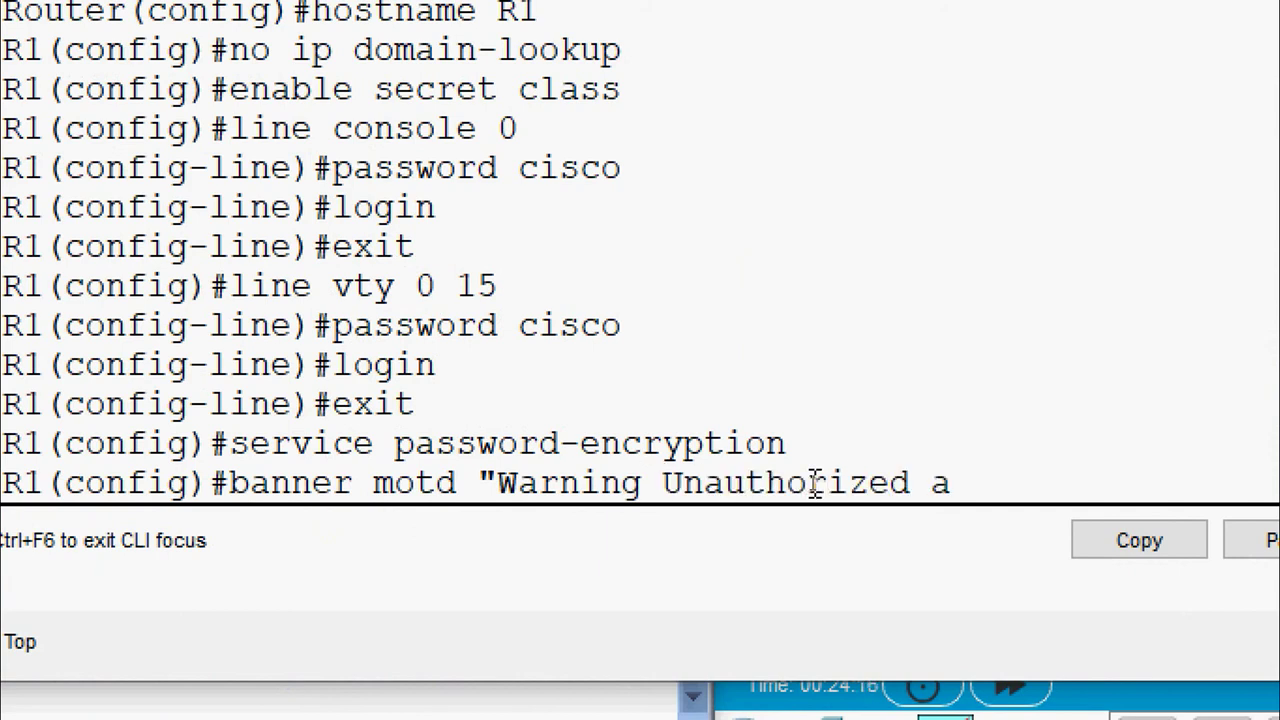
type("ccess is stri")
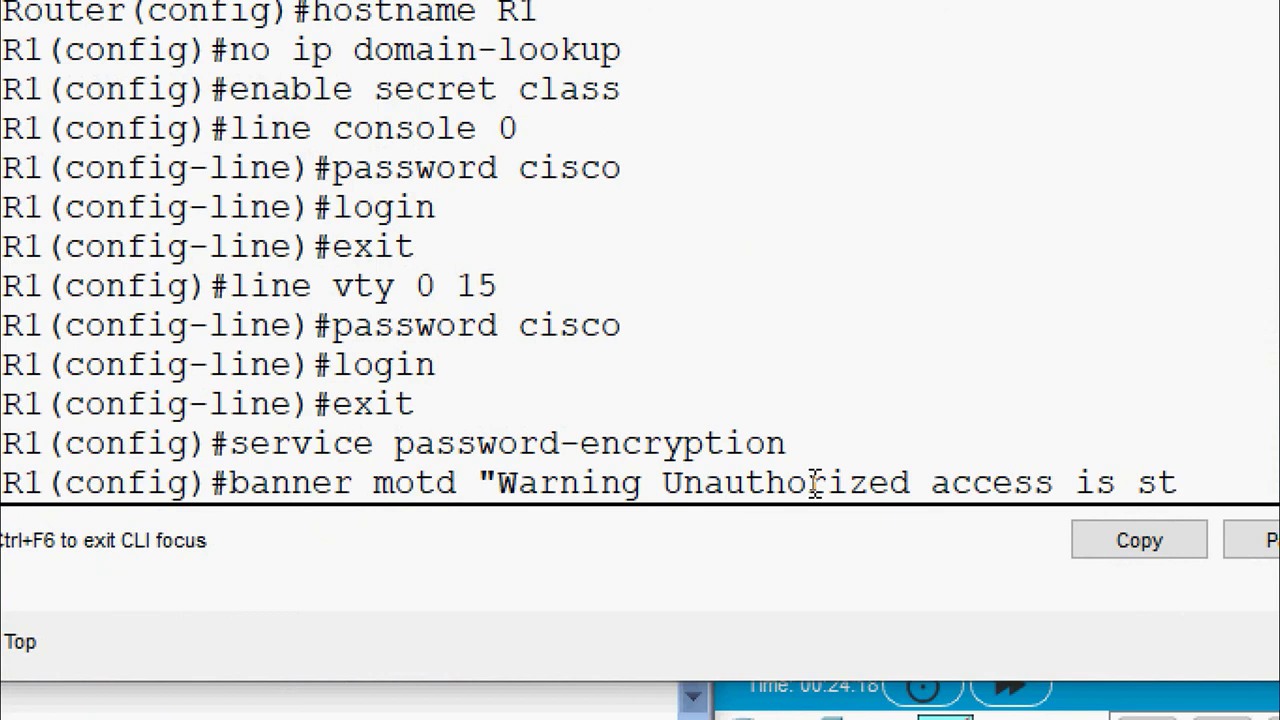
type("ctl")
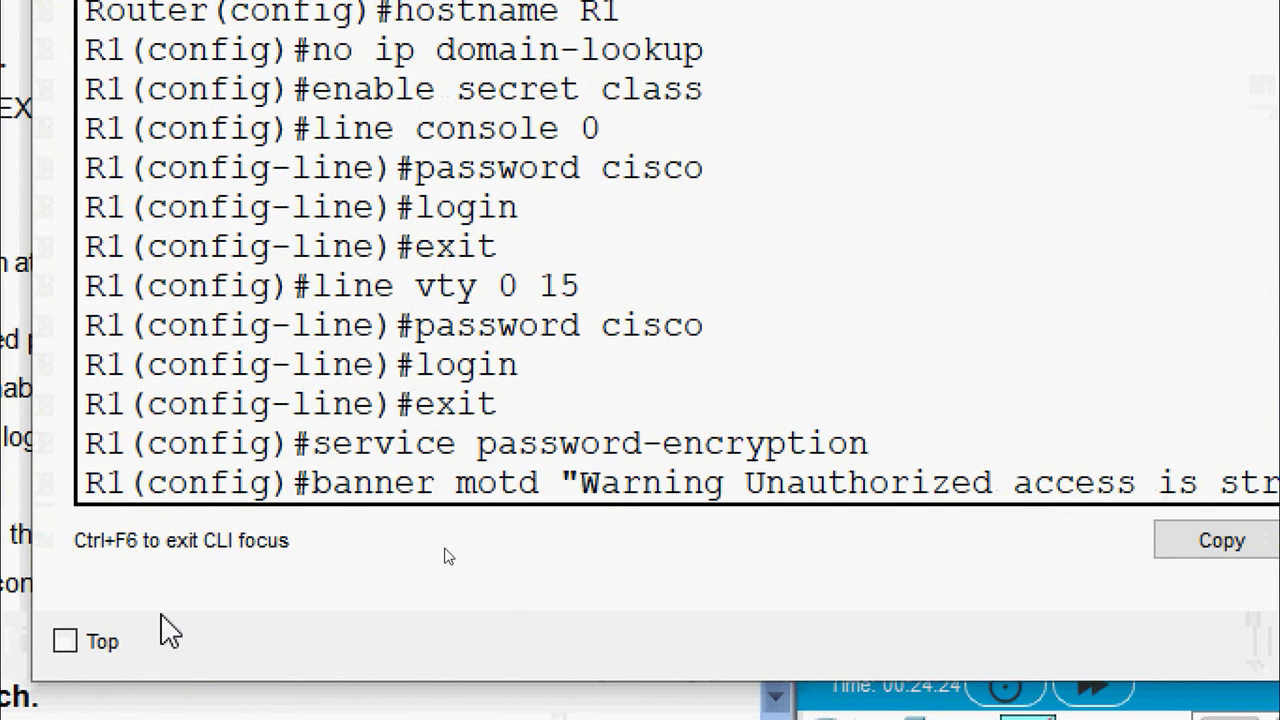
key("Return")
type("Prohibite")
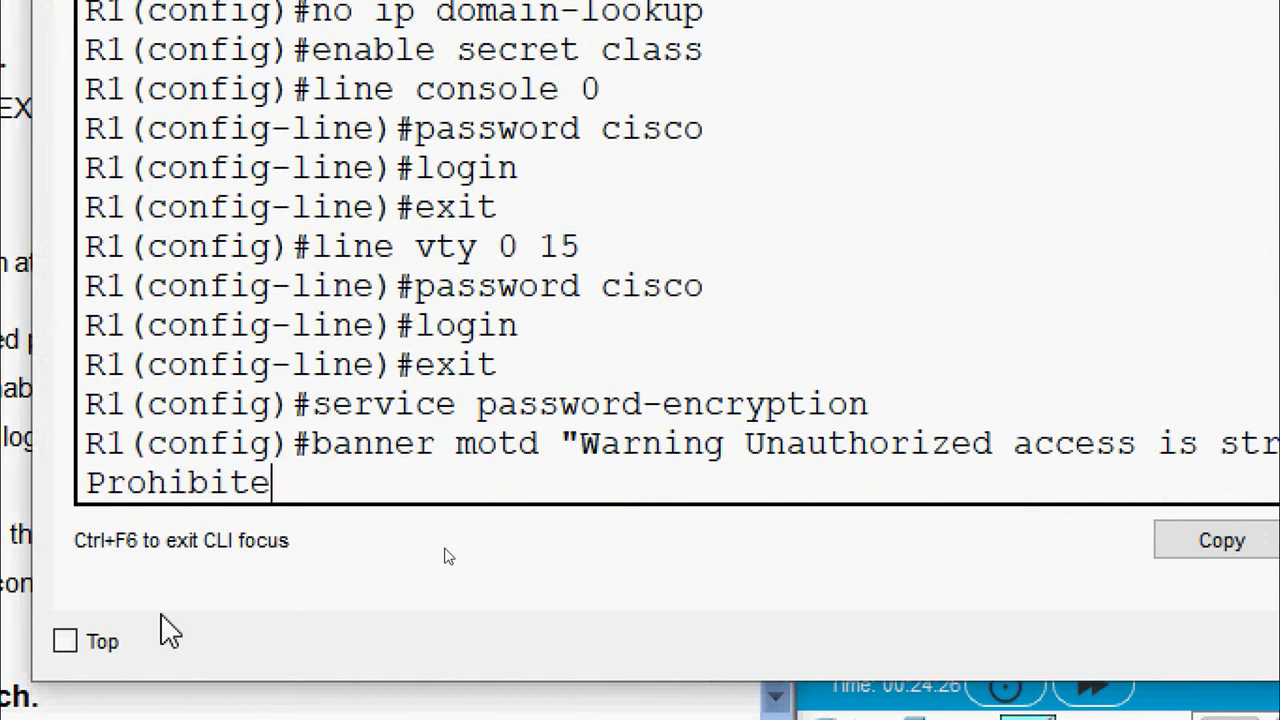
type("d")
key("Return")
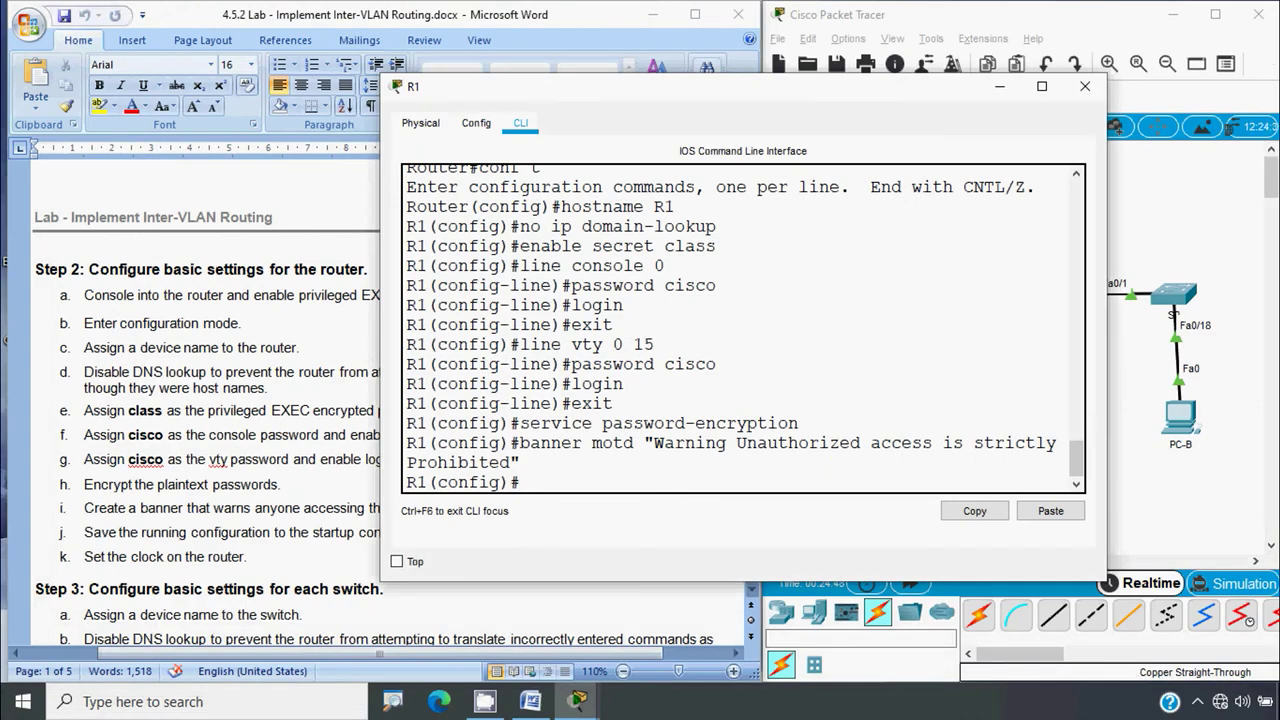
left_click(203, 497)
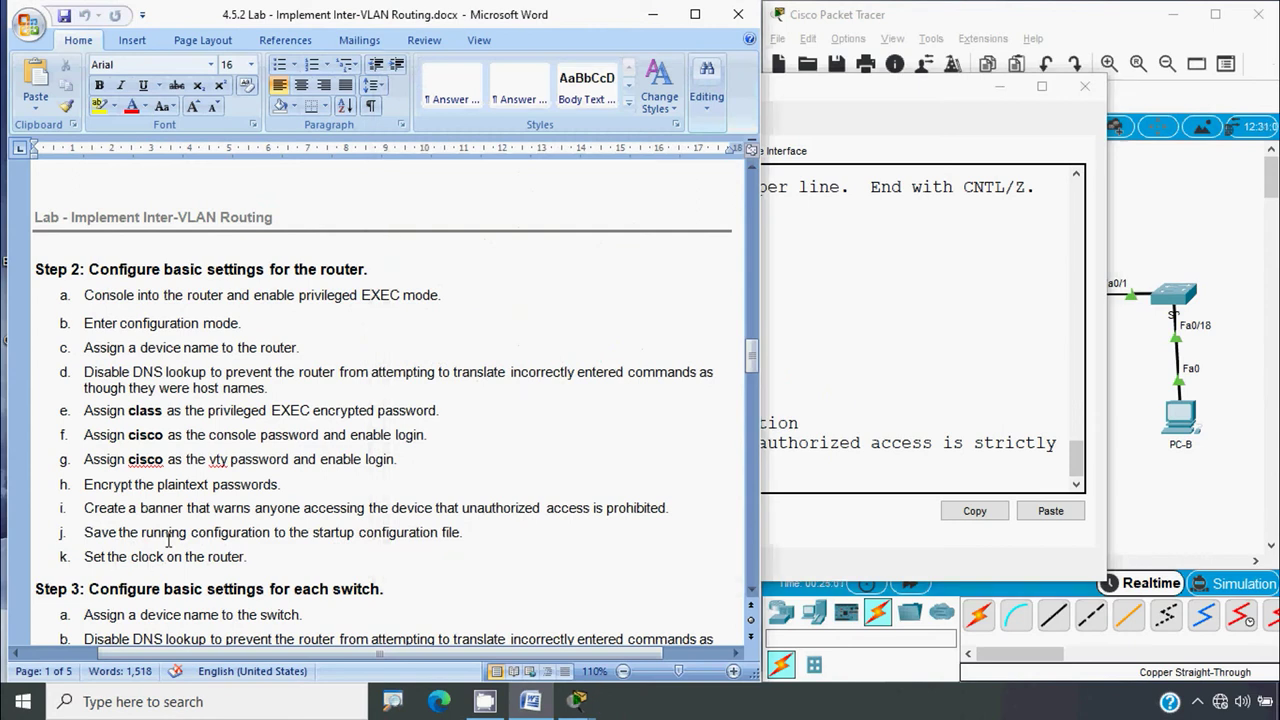
Exit to R1's privileged prompt and run show clock, reading 0:9:32.667 UTC Mon Mar 1 1993
key("alt+Tab")
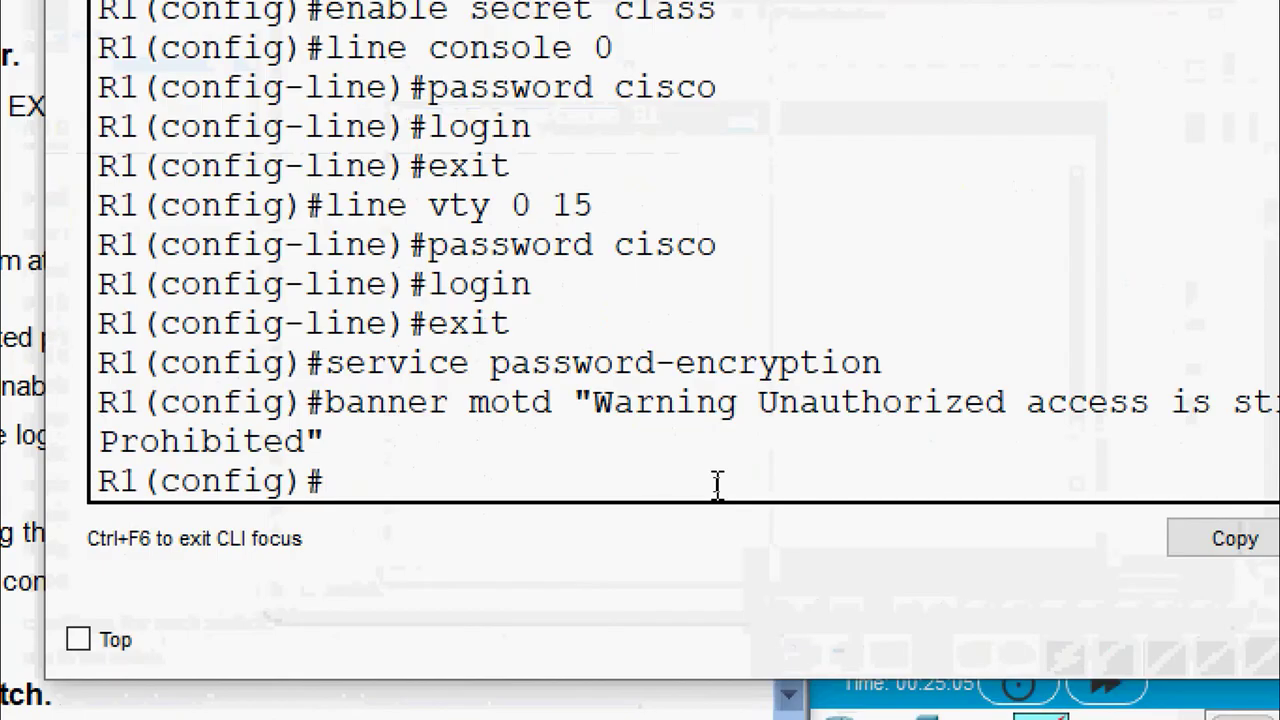
type("exit")
key("Return")
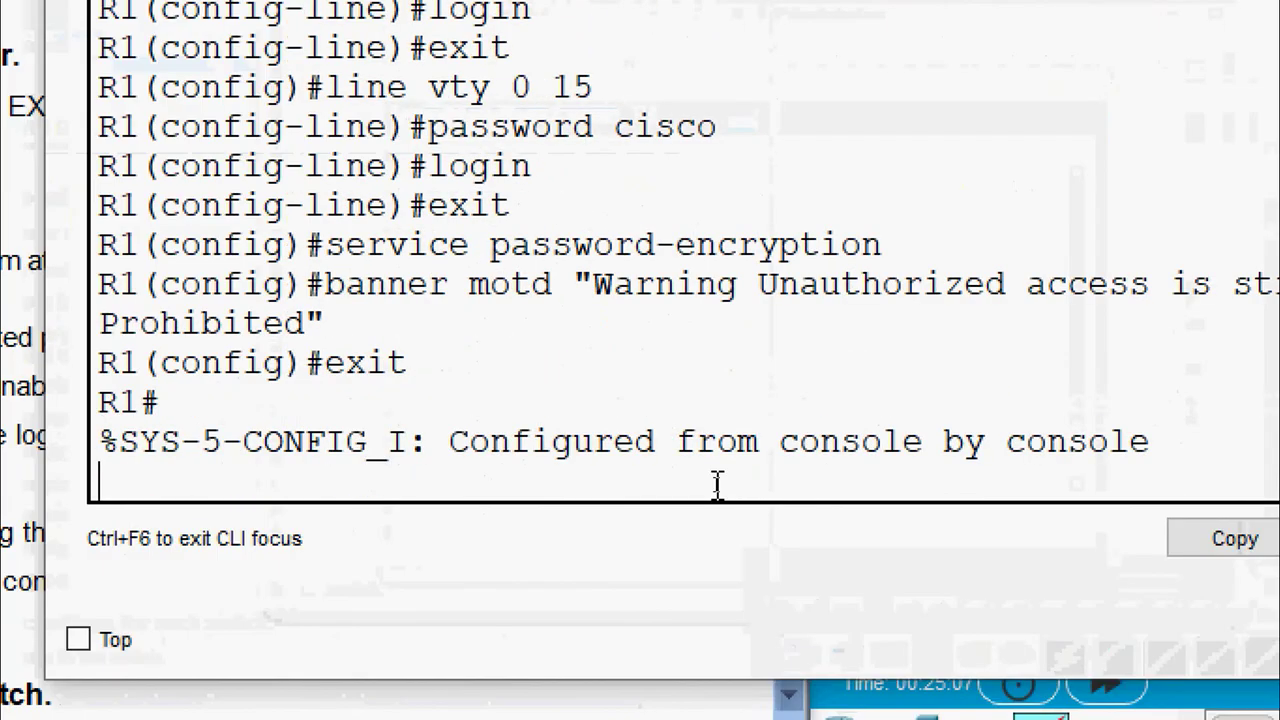
key("Return")
type("show clokc")
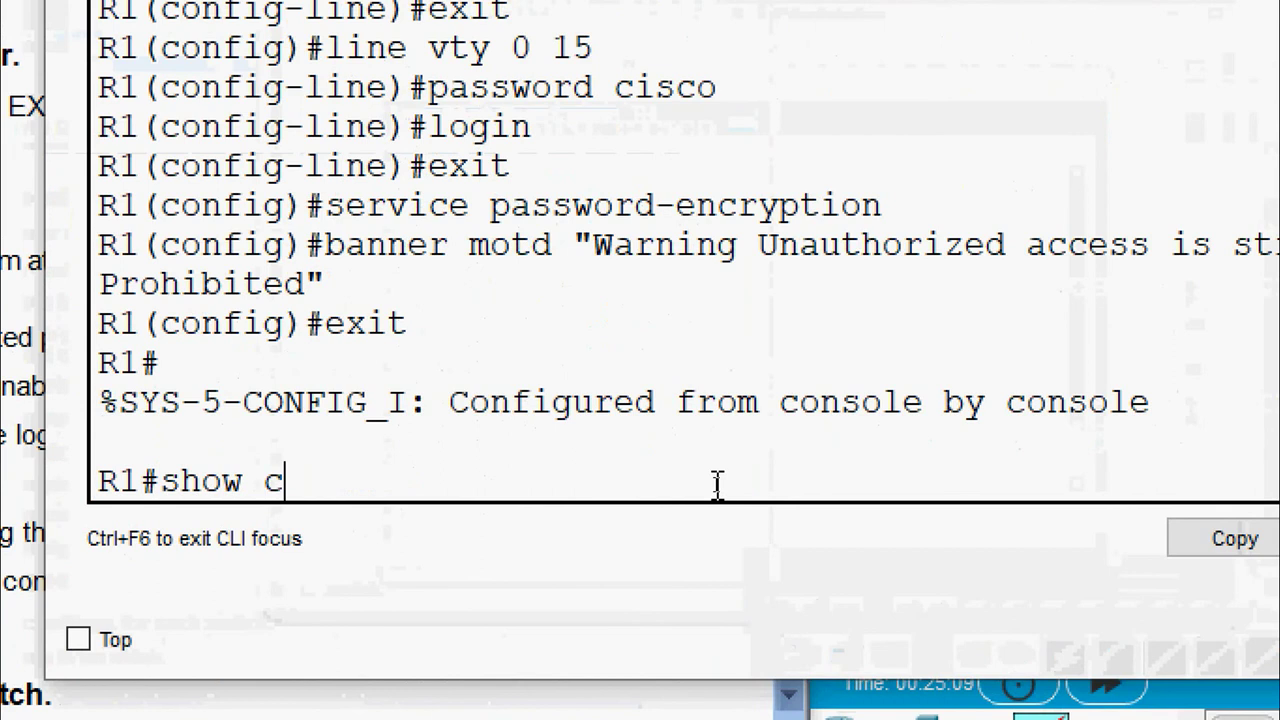
key("Return")
type("sho")
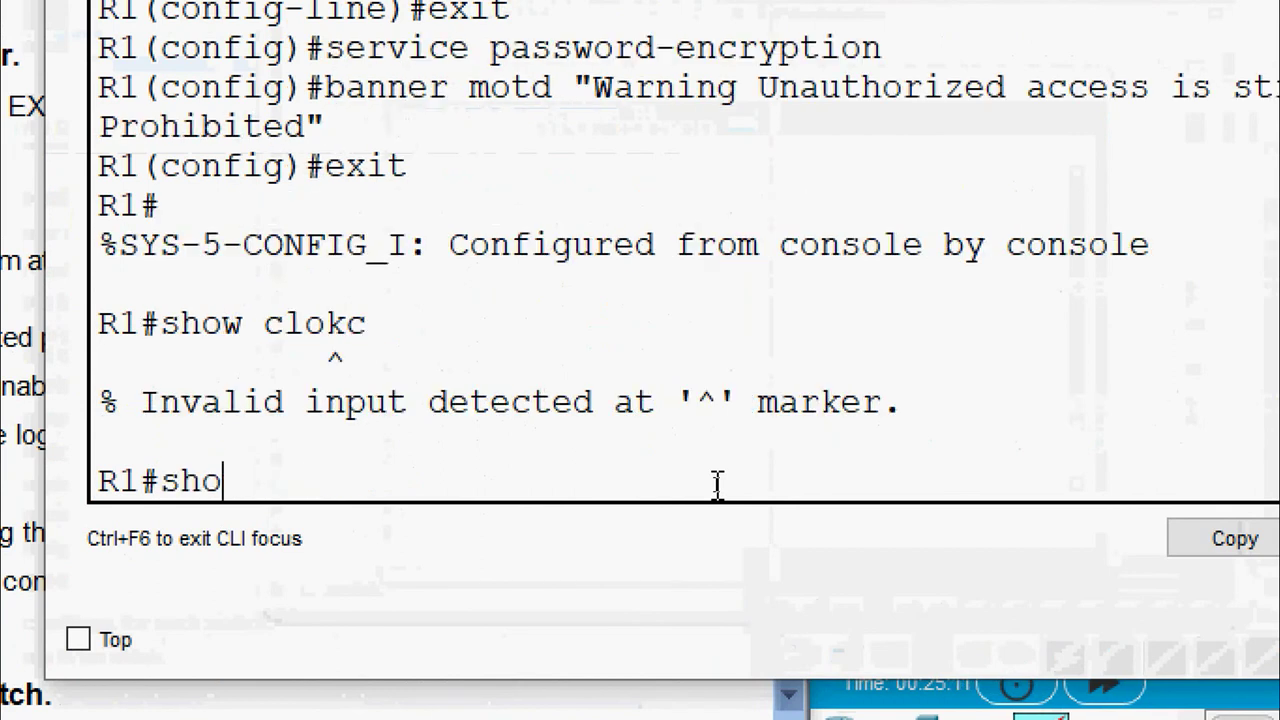
type("w clock")
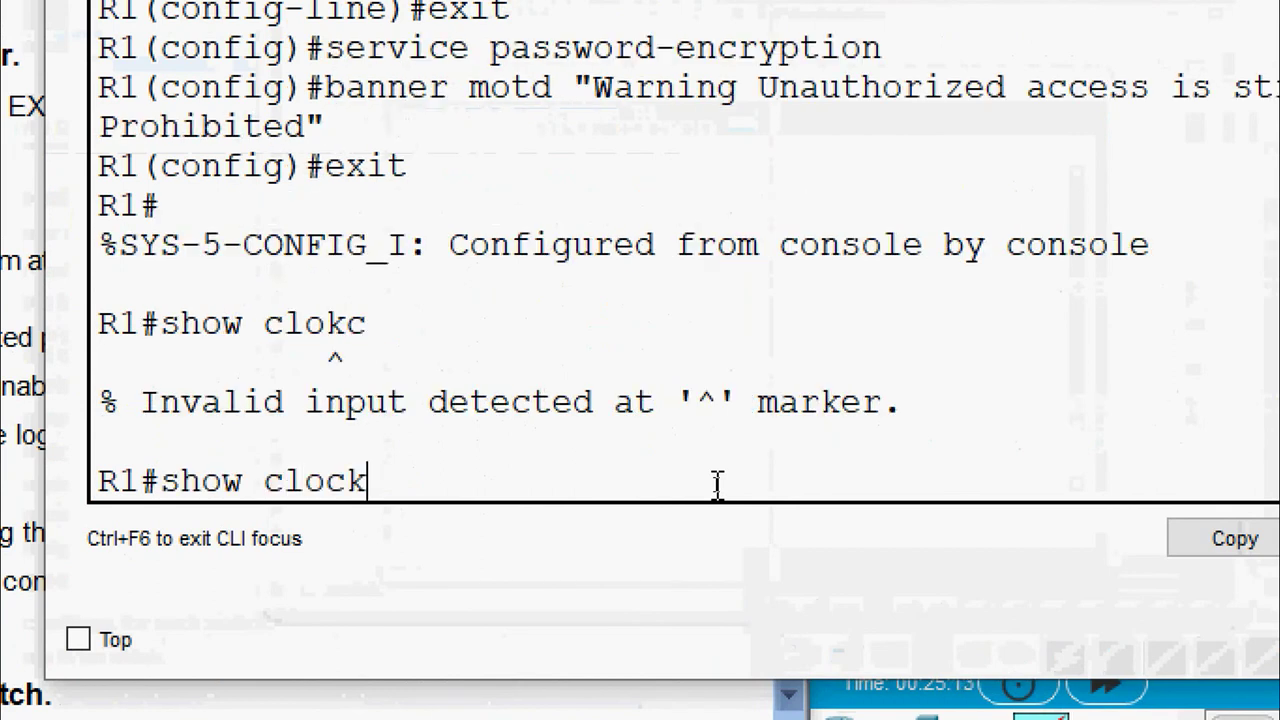
key("Return")
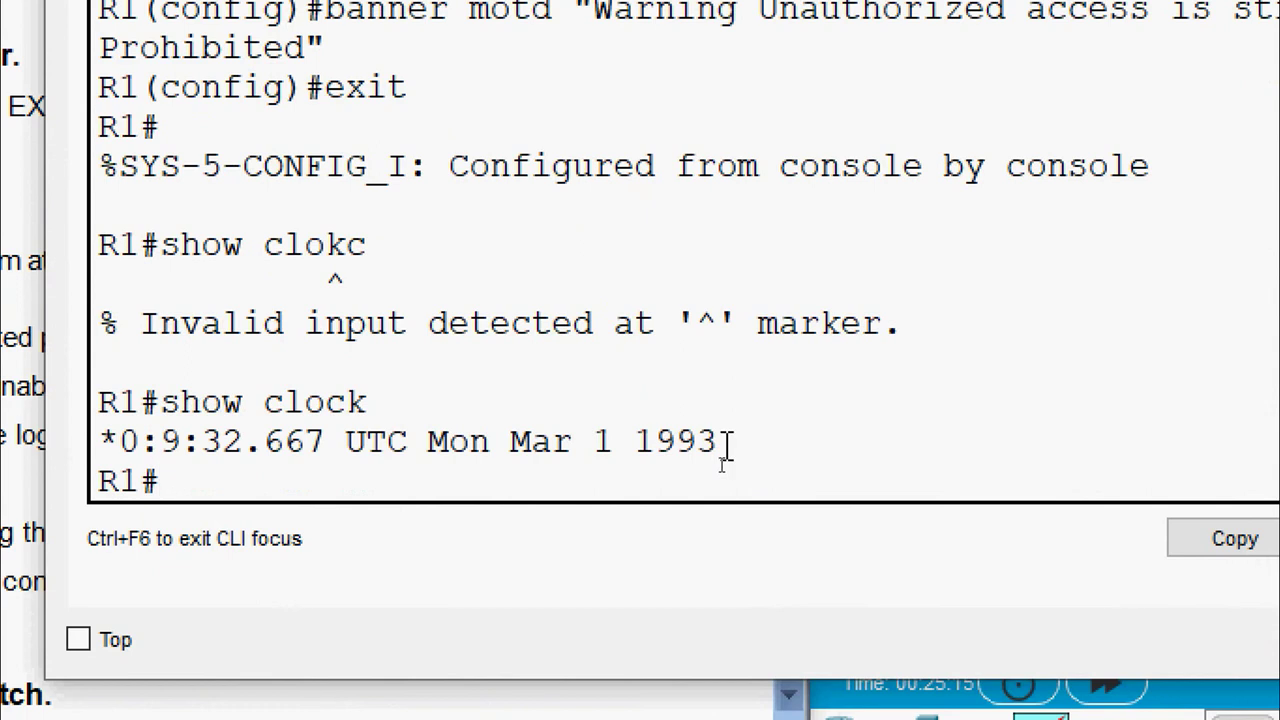
left_click_drag(720, 443, 117, 443)
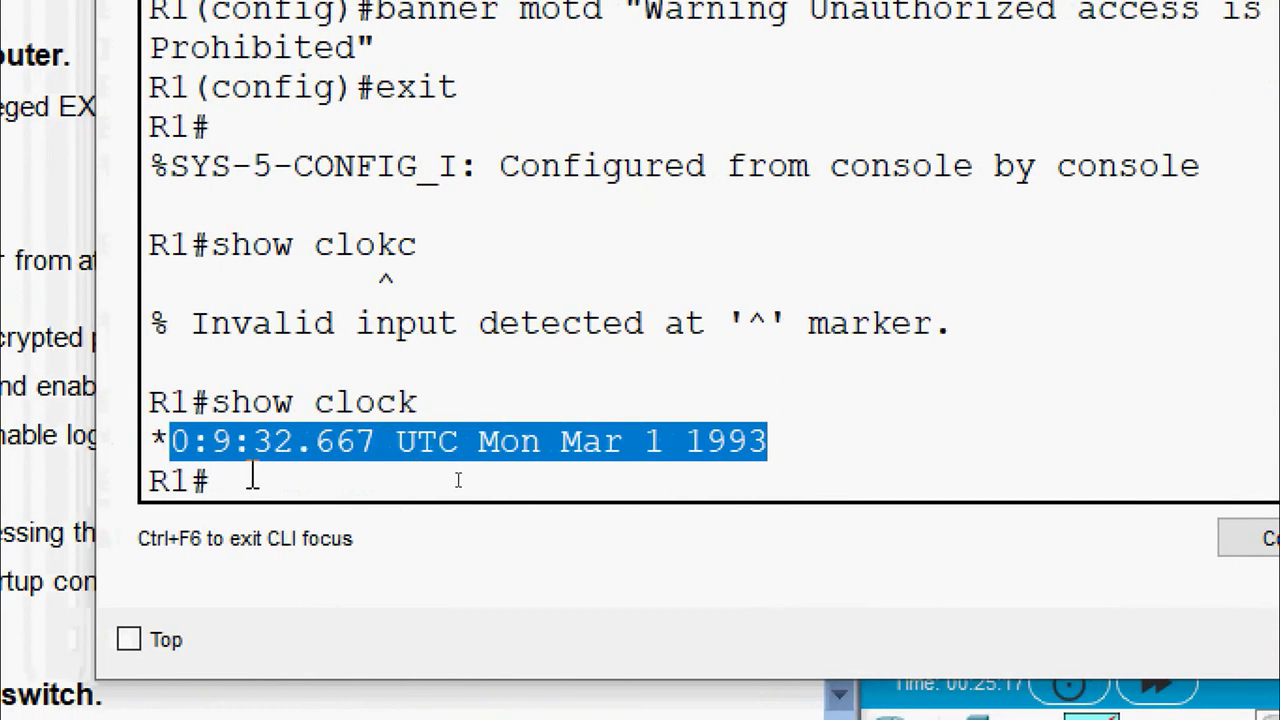
left_click(203, 478)
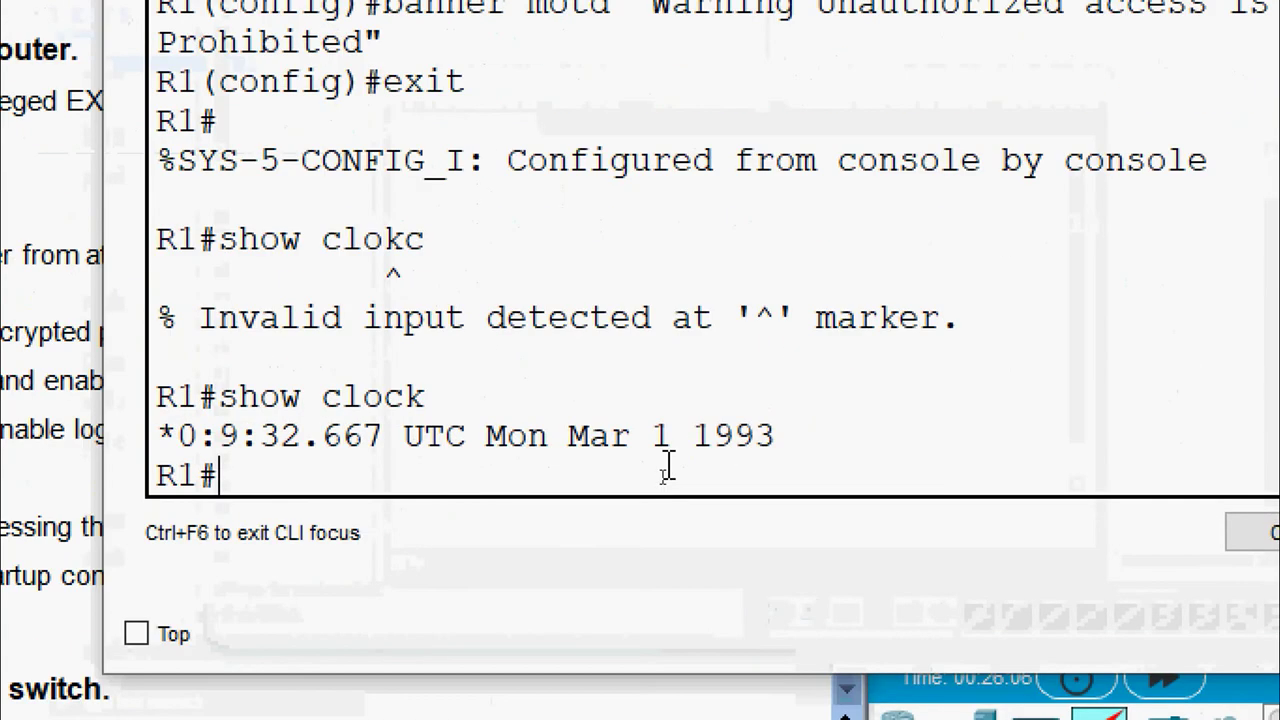
Set R1's clock to 10:12:00 4 June 2020 using ? help, then verify with show clock
type("set ")
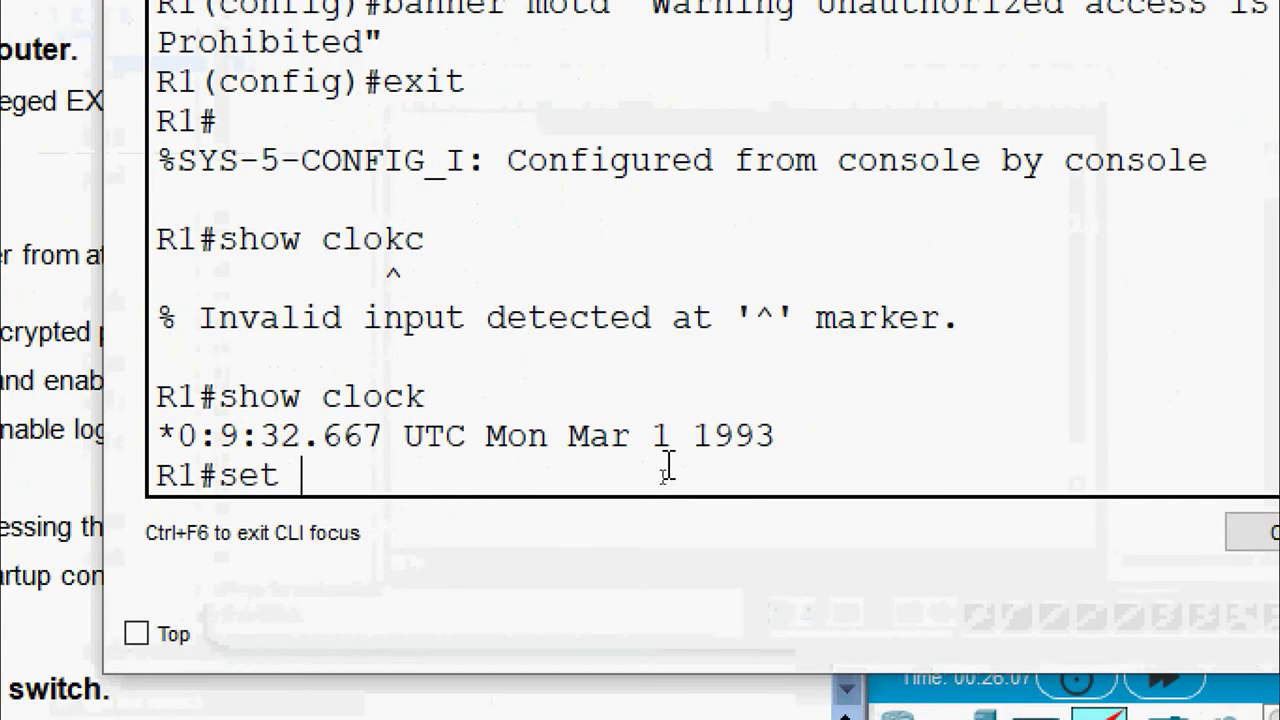
type("?")
key("BackSpace")
key("BackSpace")
key("BackSpace")
key("BackSpace")
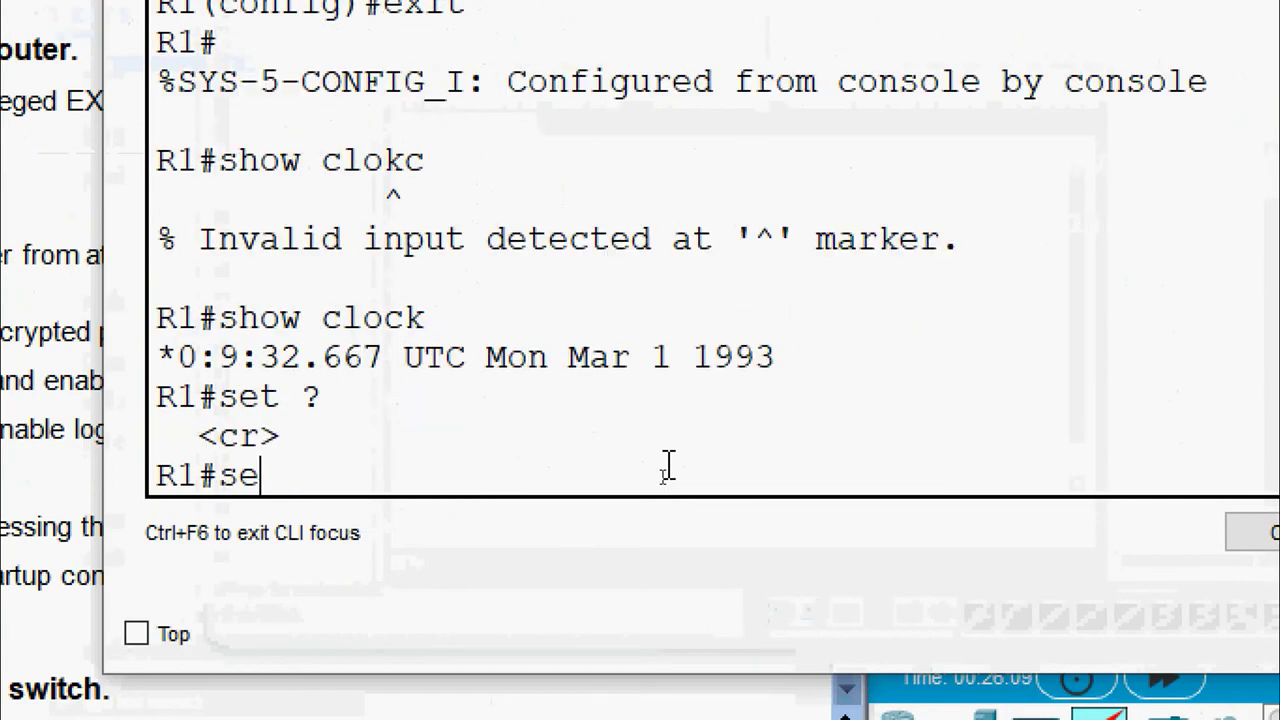
type("clock ")
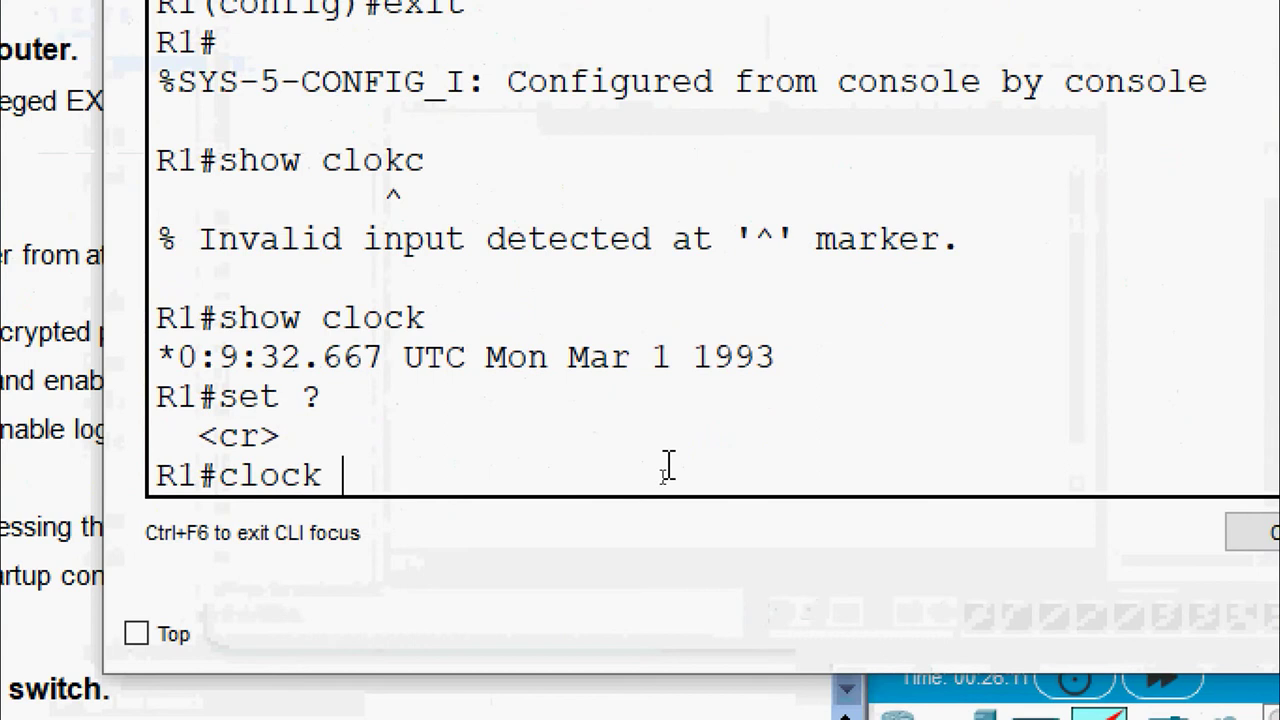
type("?set")
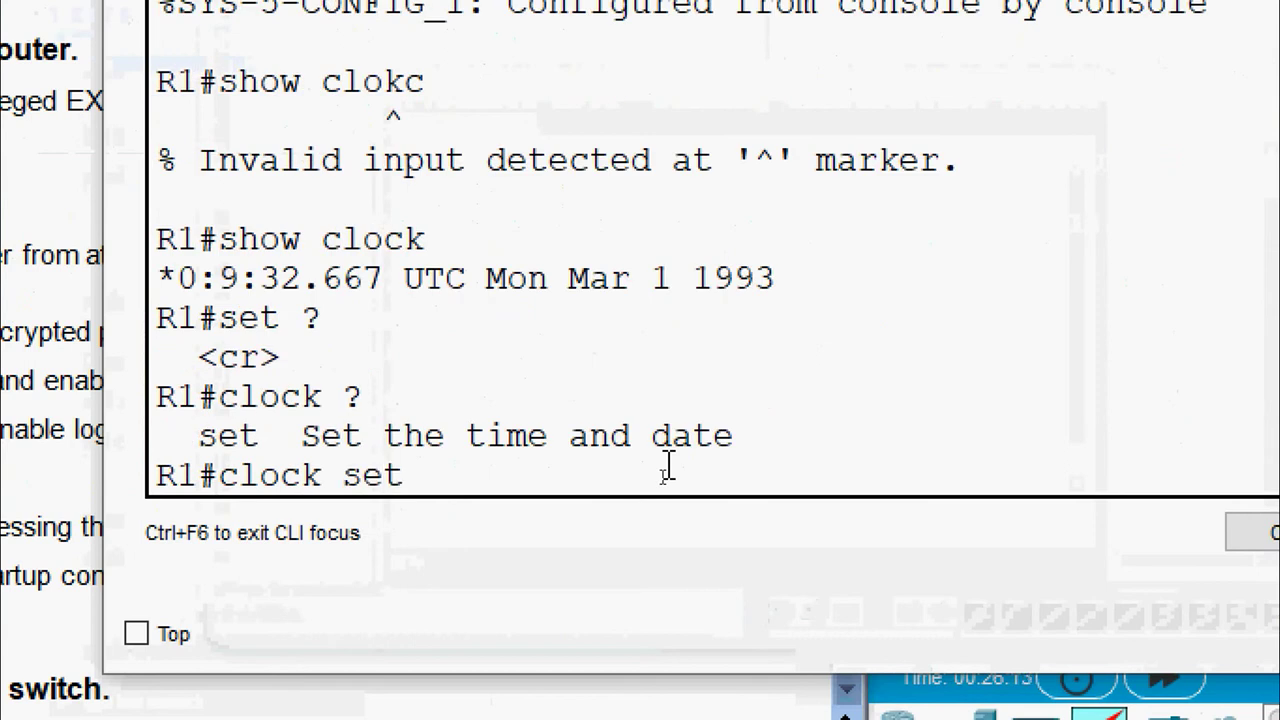
type(" ?")
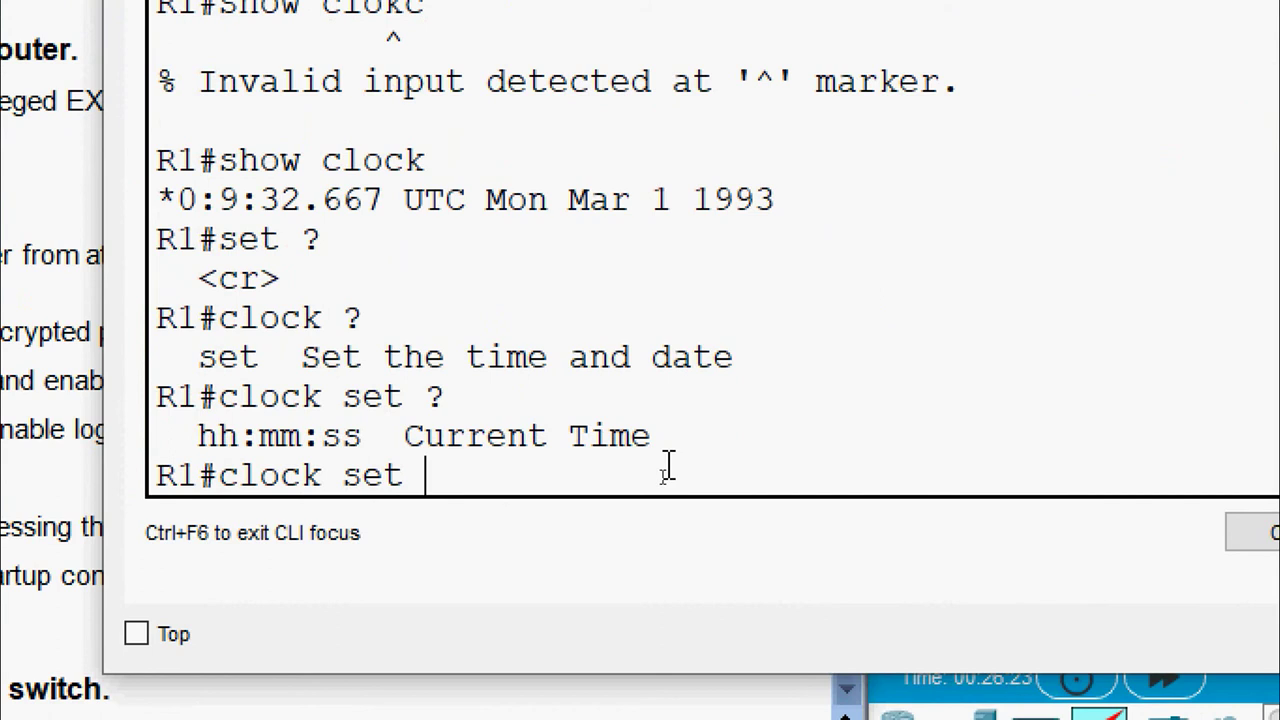
type("10:")
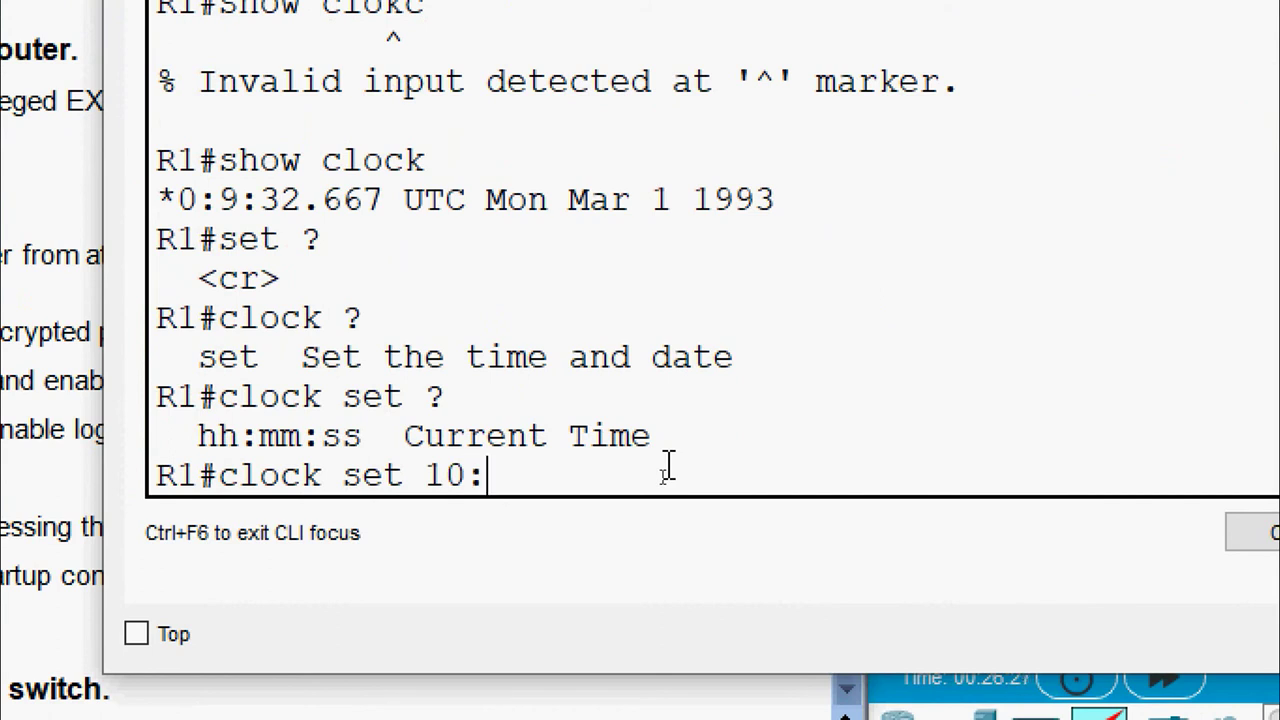
type("12:00")
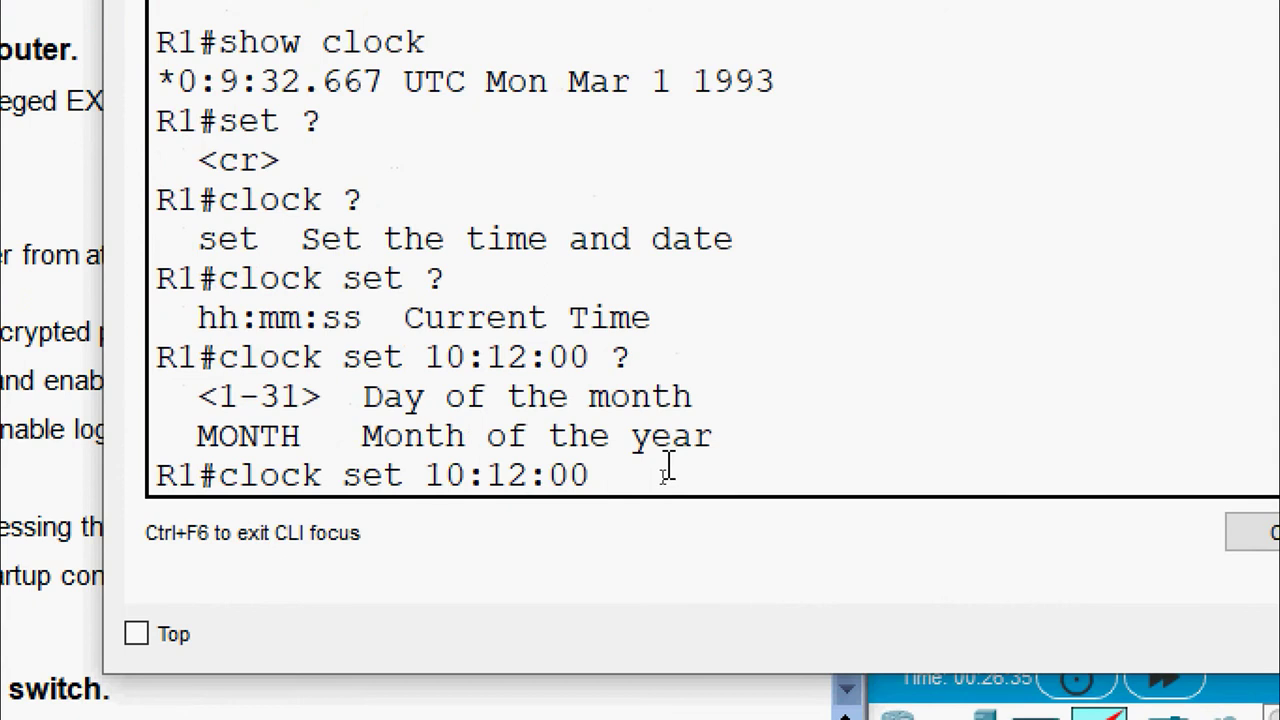
type(" ?4 ")
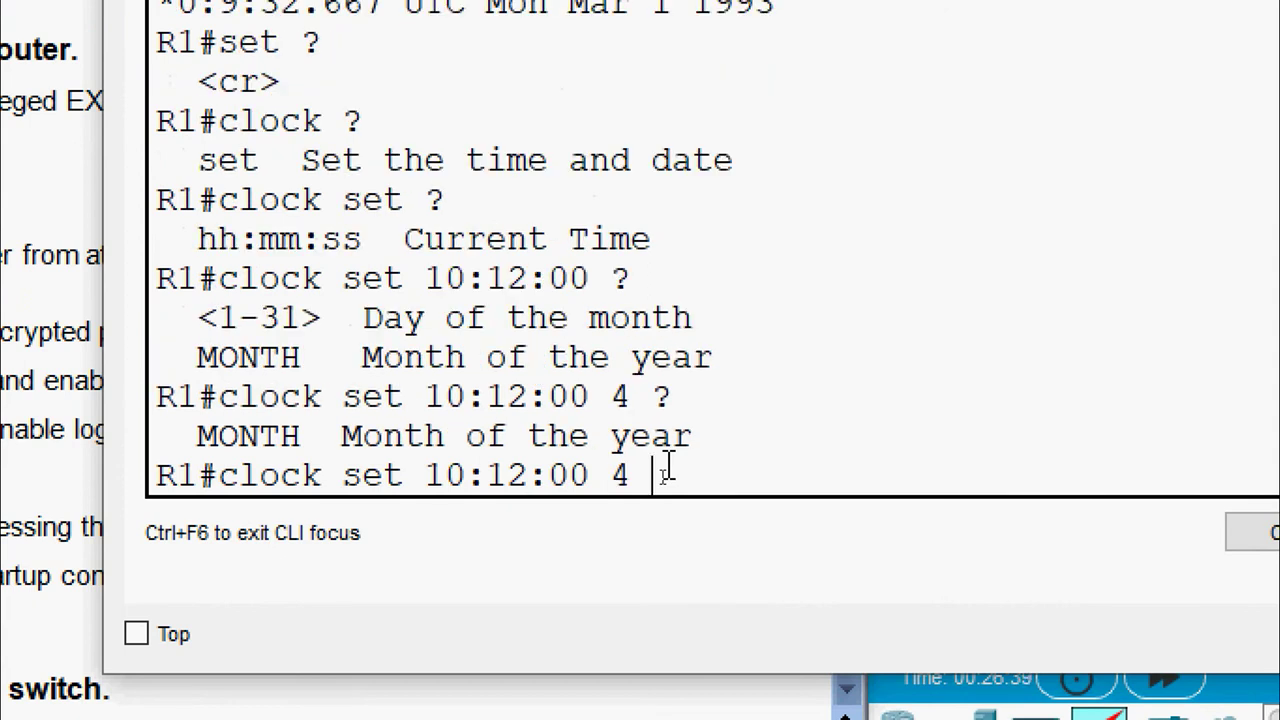
type("?June ")
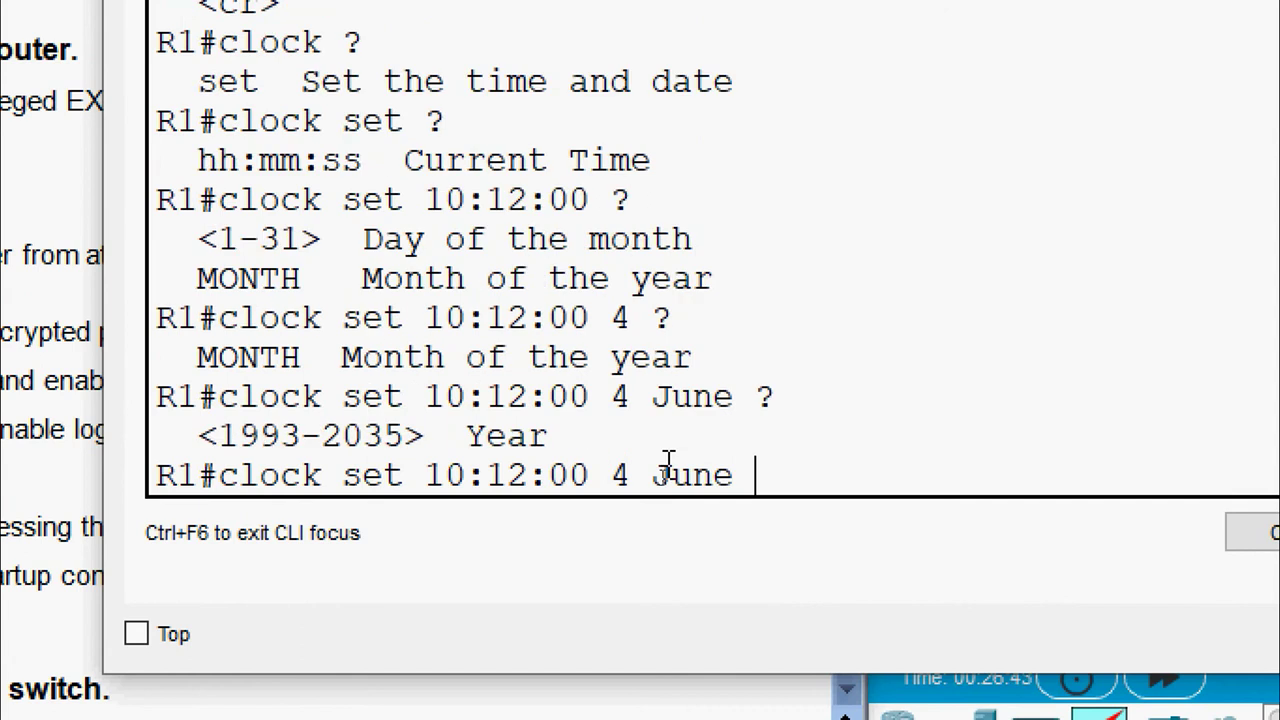
type("?2020")
key("Return")
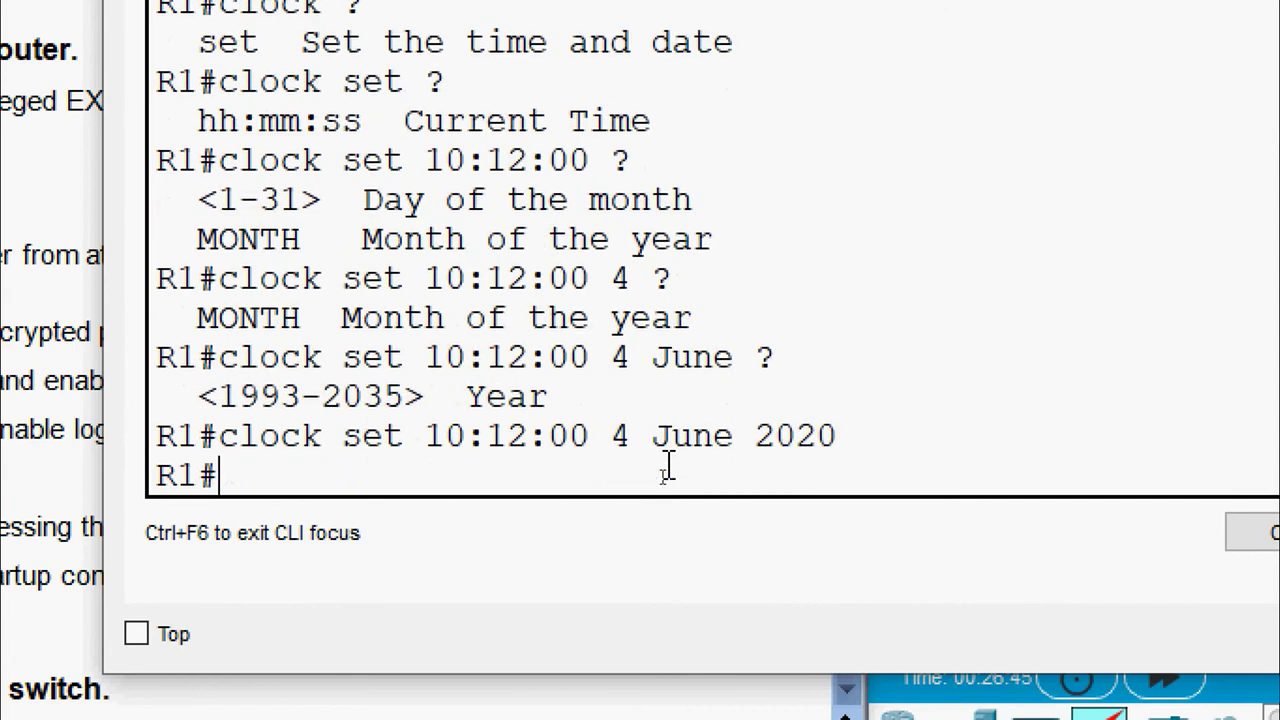
type("show")
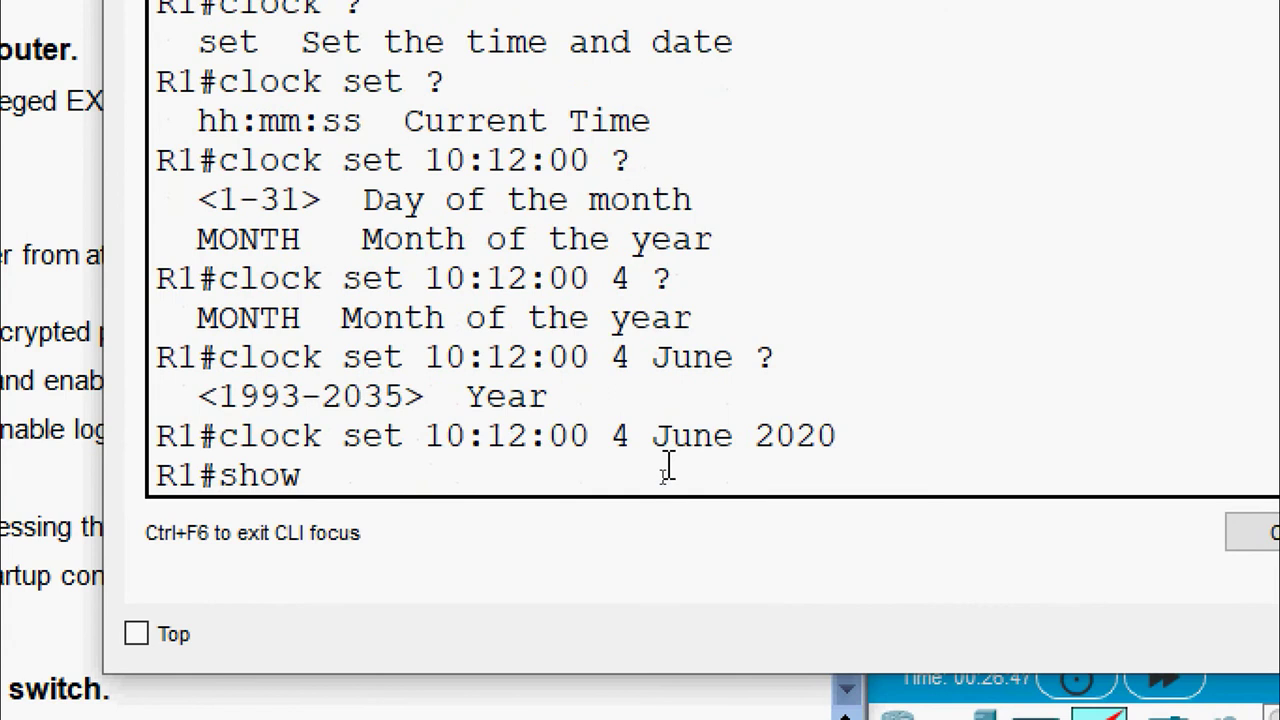
type(" clock")
key("Return")
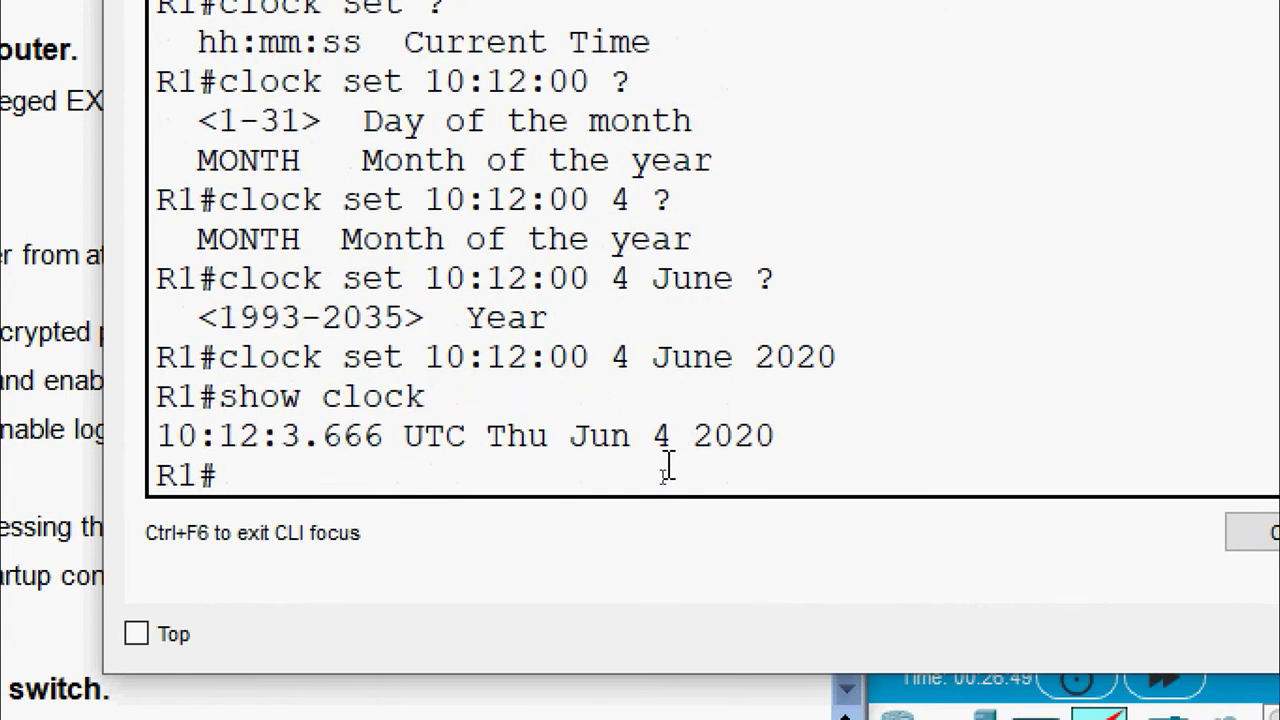
Save R1's running-config to startup-config, accepting the default filename, and close R1's window
type("copy run")
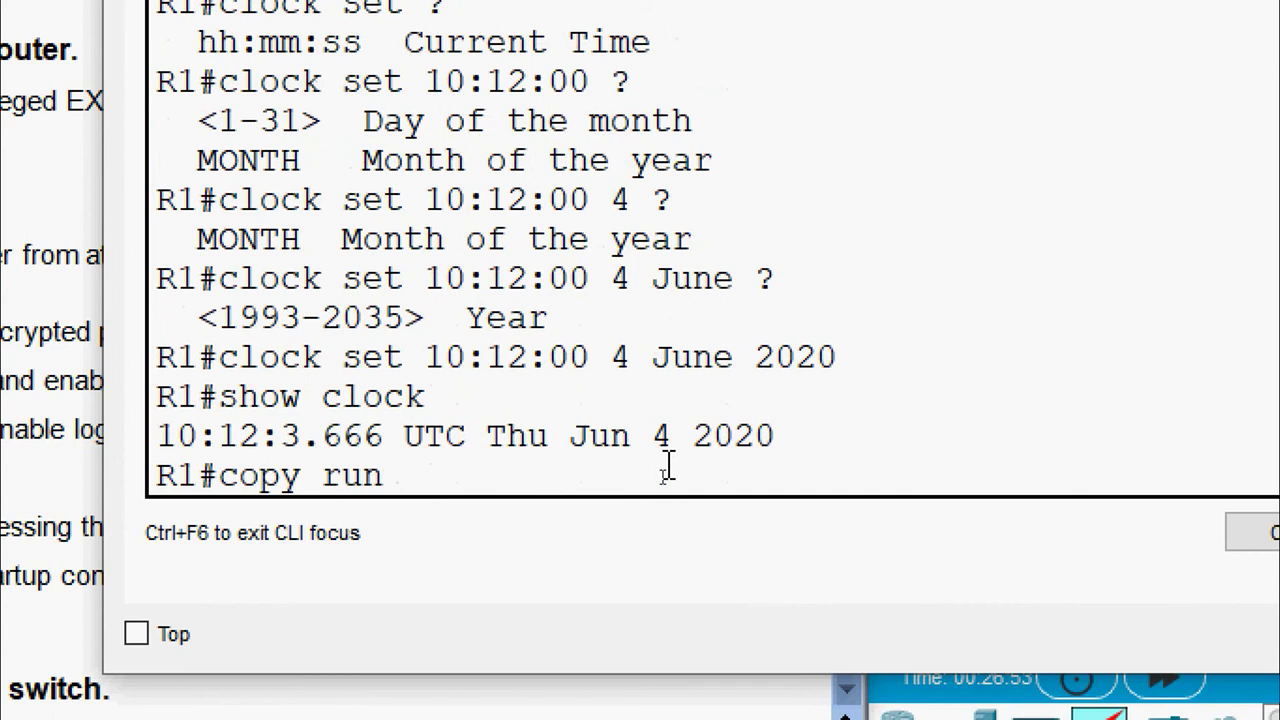
type("ning-")
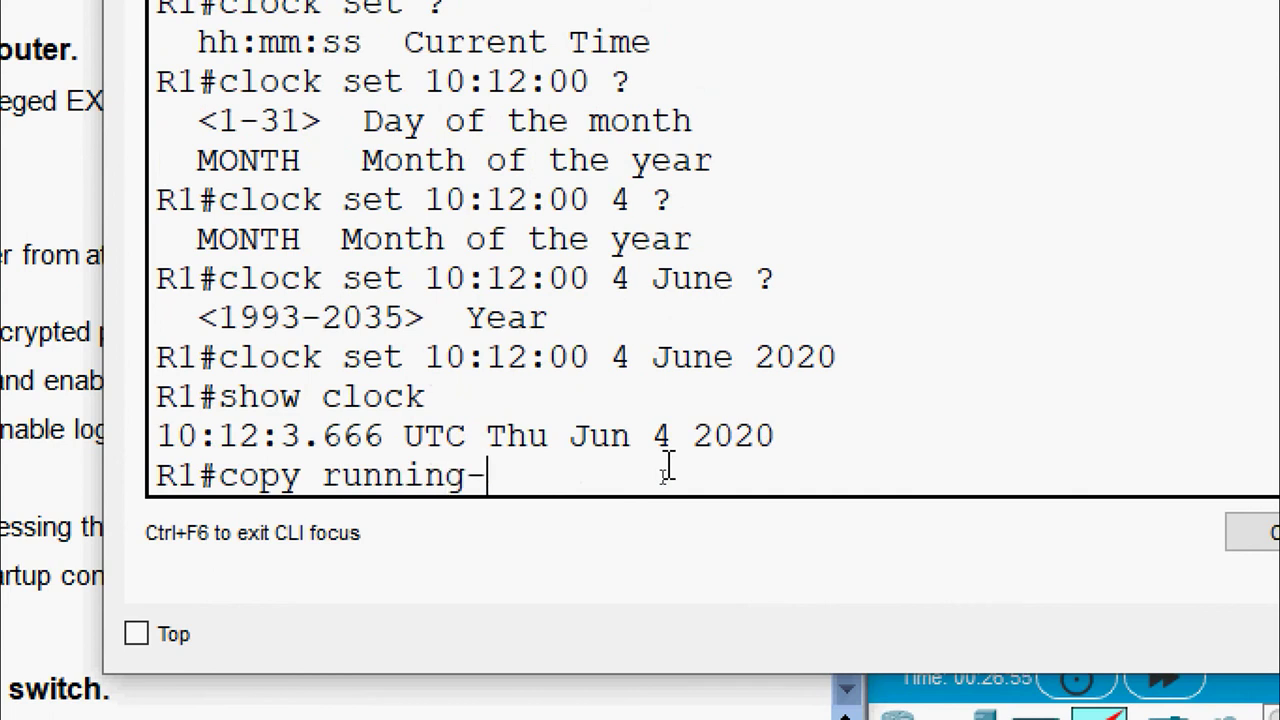
type("config st")
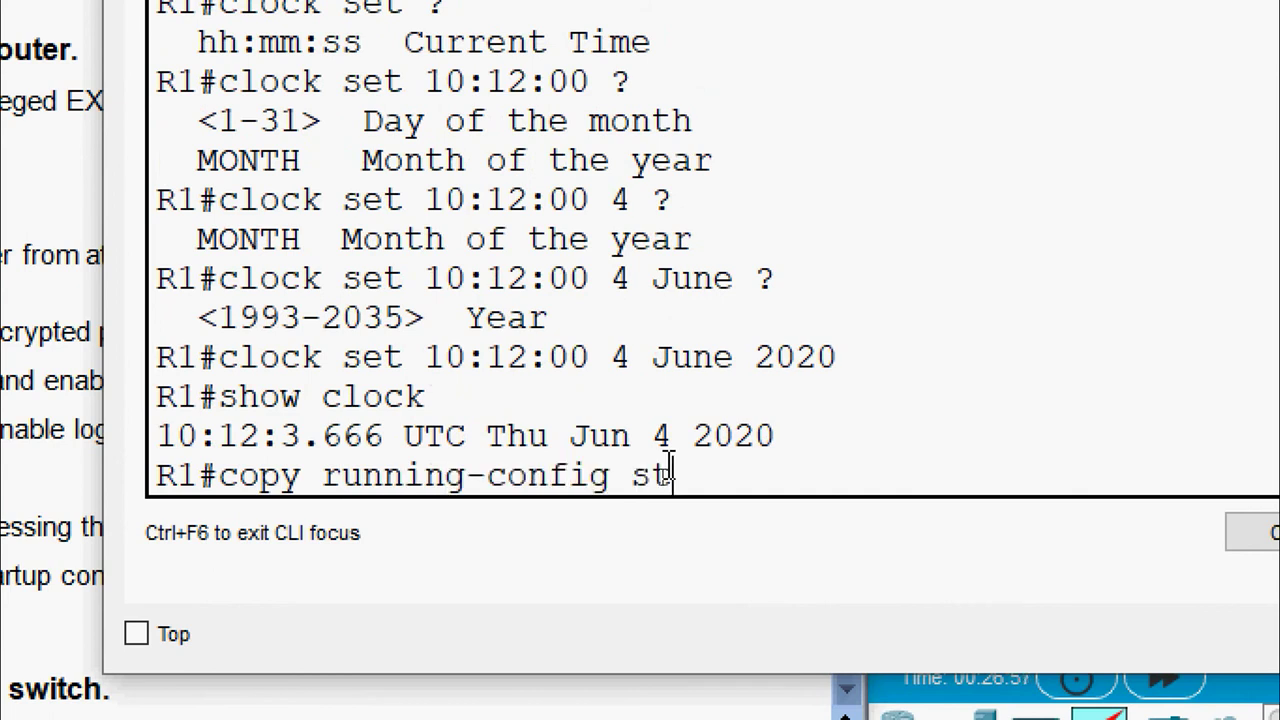
type("artup")
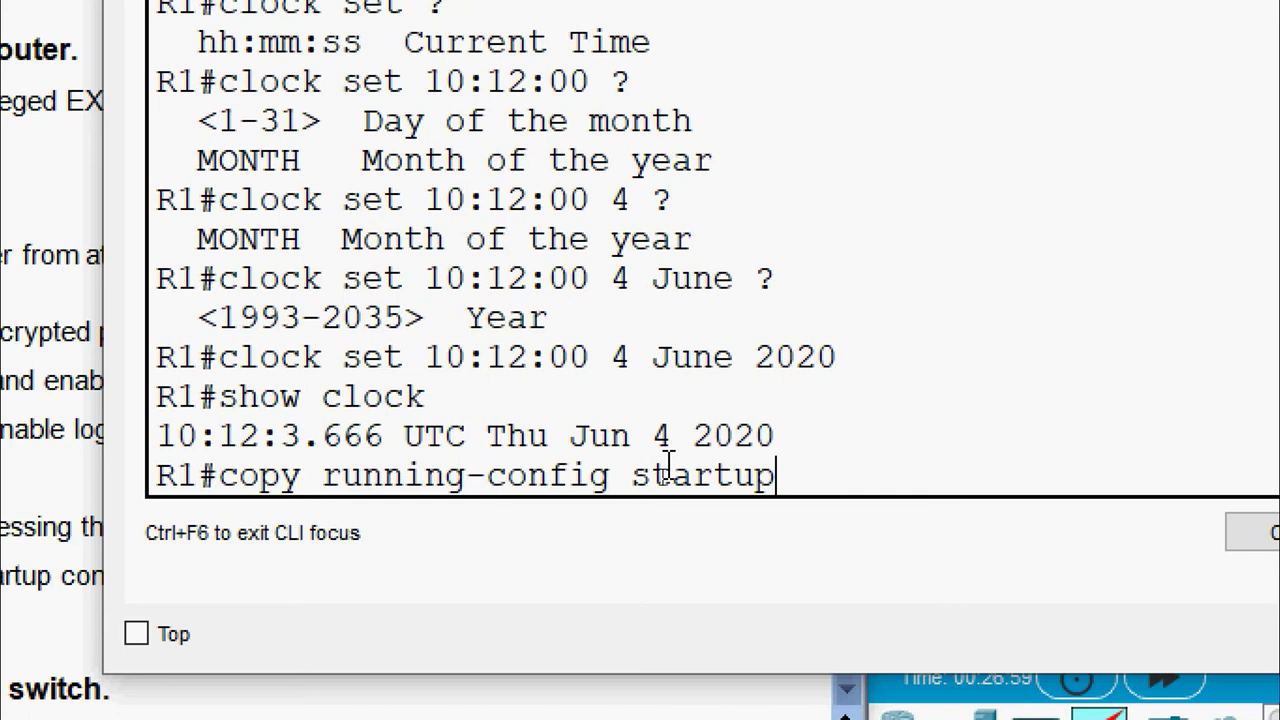
type("-config")
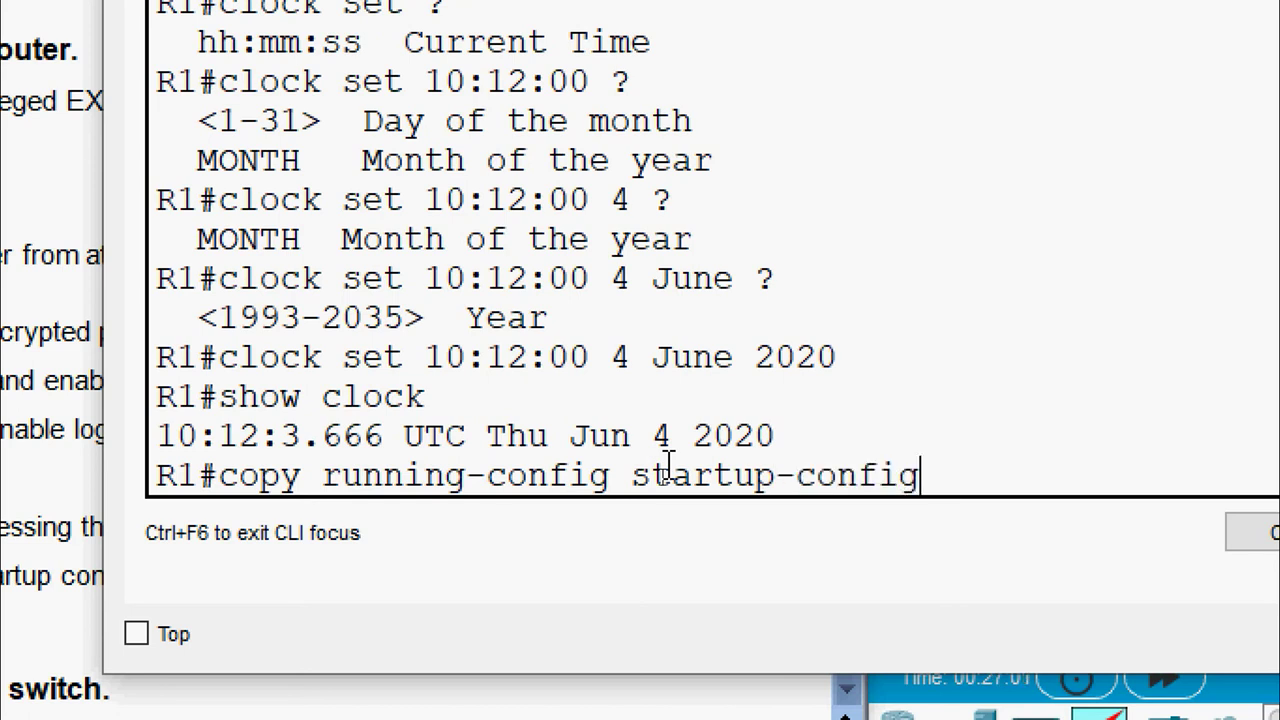
key("Return")
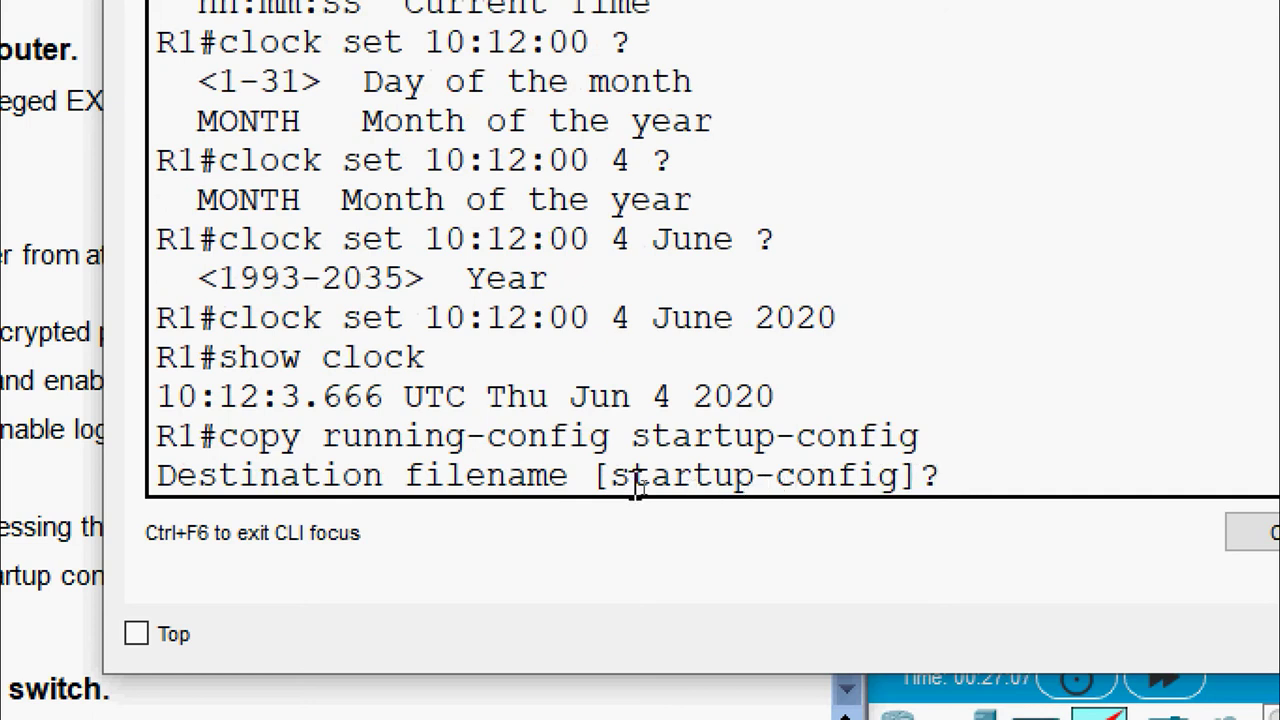
left_click_drag(612, 477, 880, 478)
key("Return")
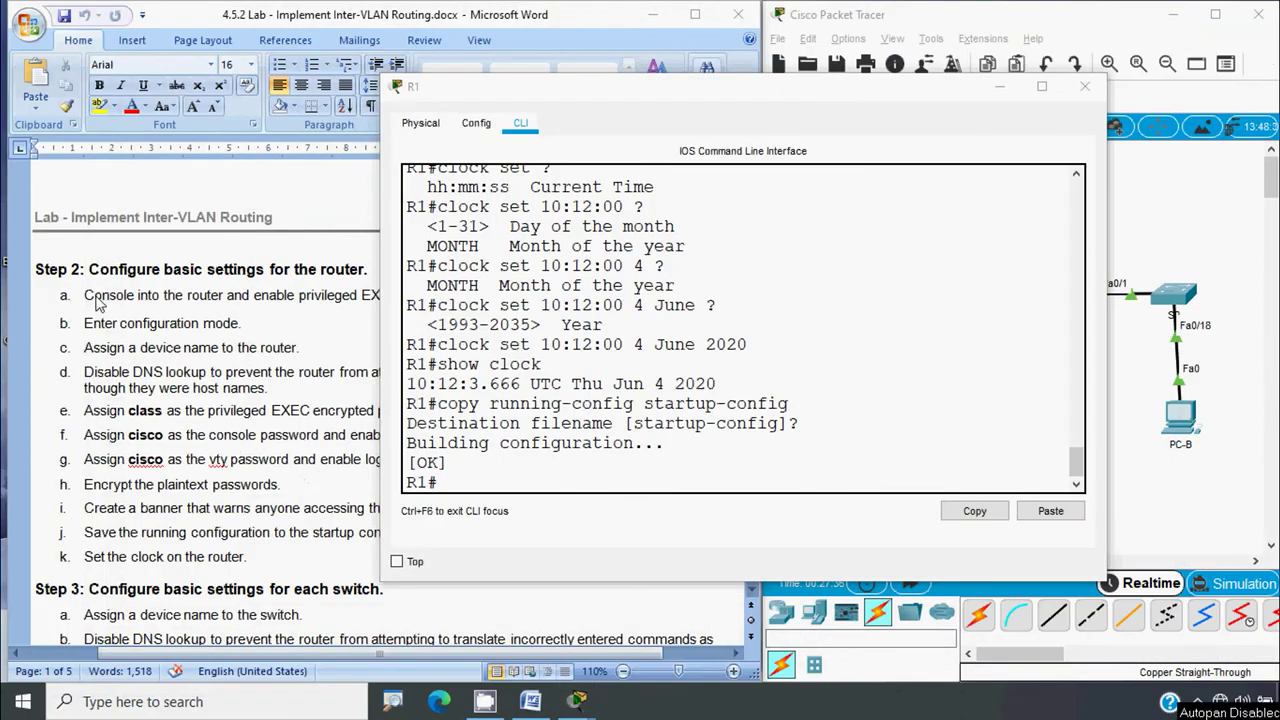
left_click(1084, 86)
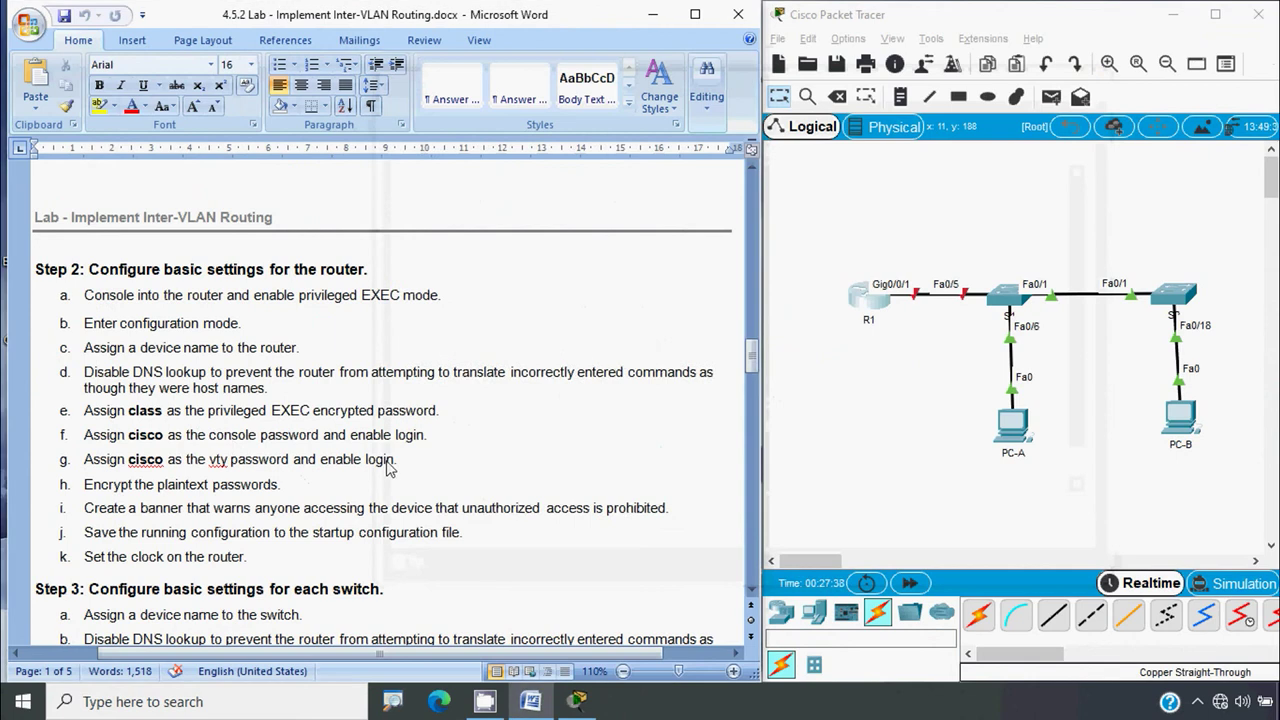
In S1's CLI, run enable and conf t, set hostname S1, then close its window
scroll(390, 468, "down", 6)
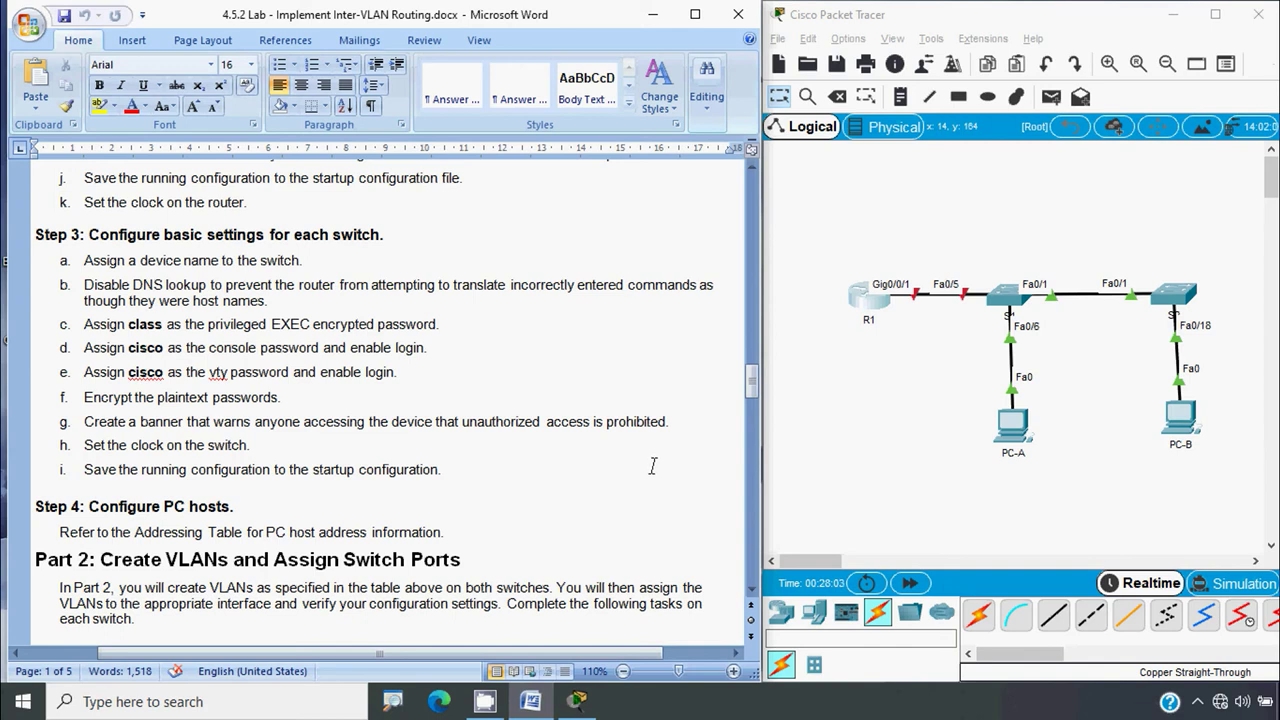
left_click(1008, 312)
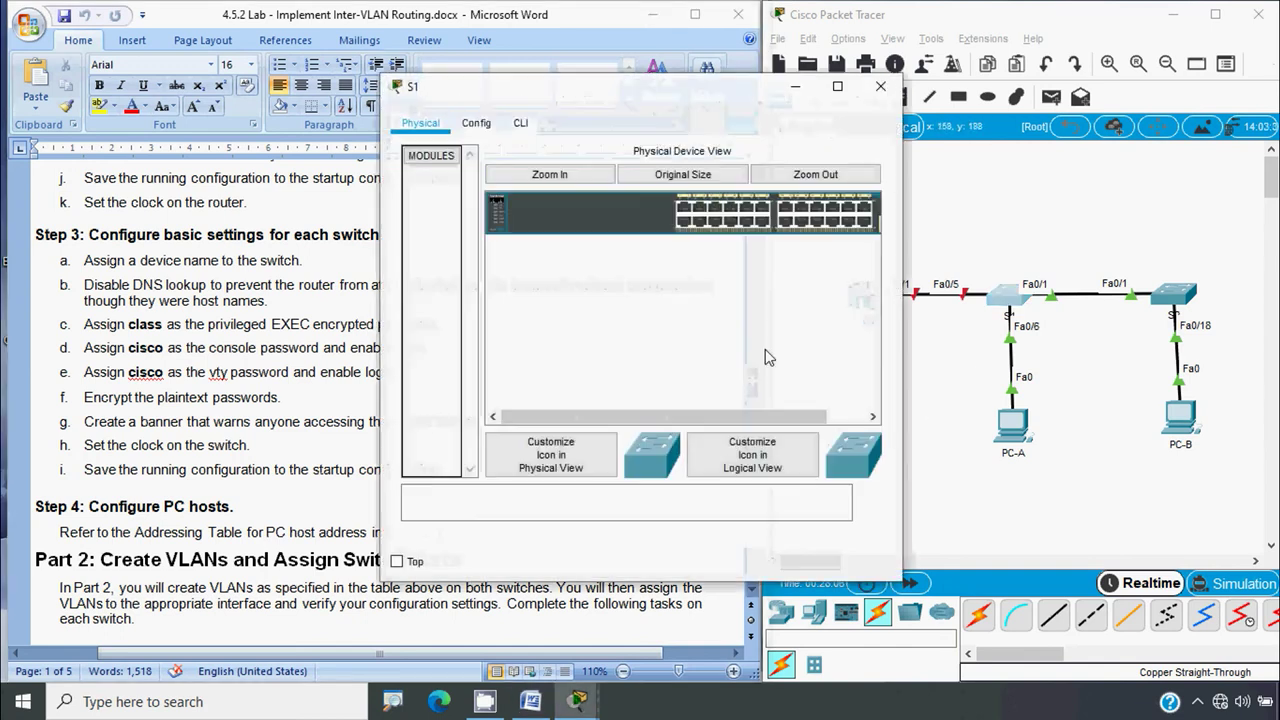
left_click(520, 123)
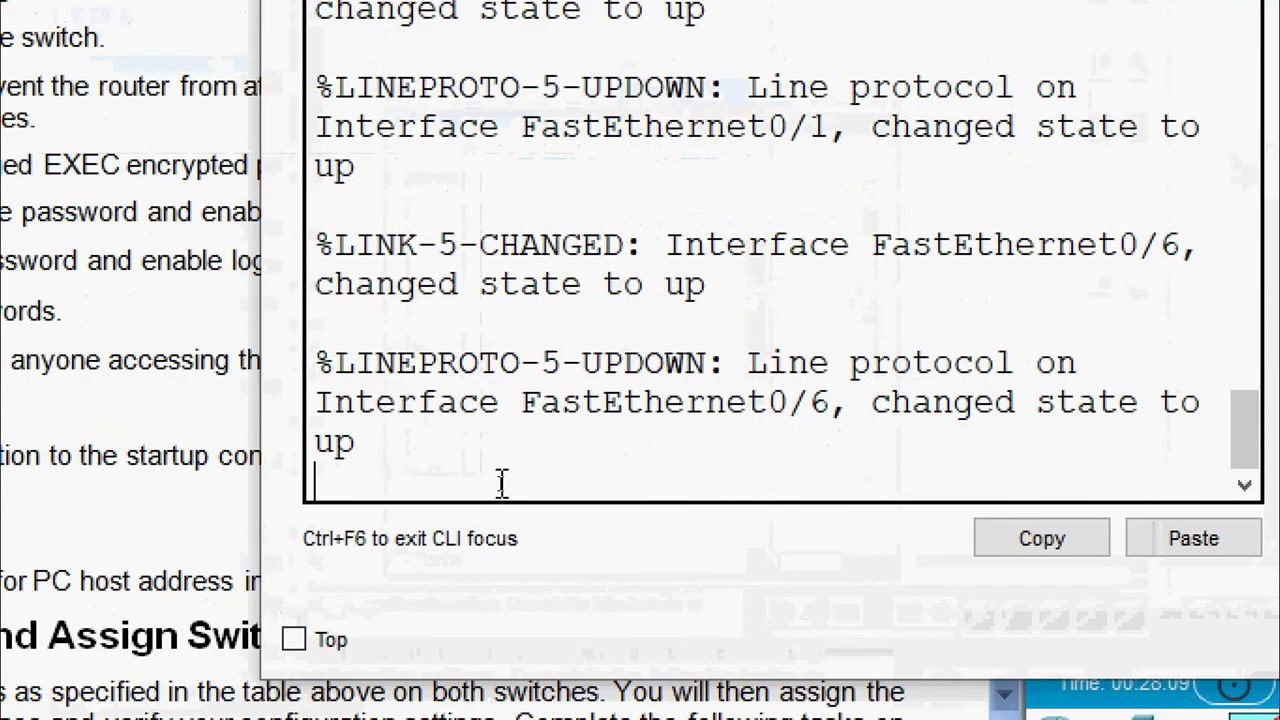
key("Return")
type("enable")
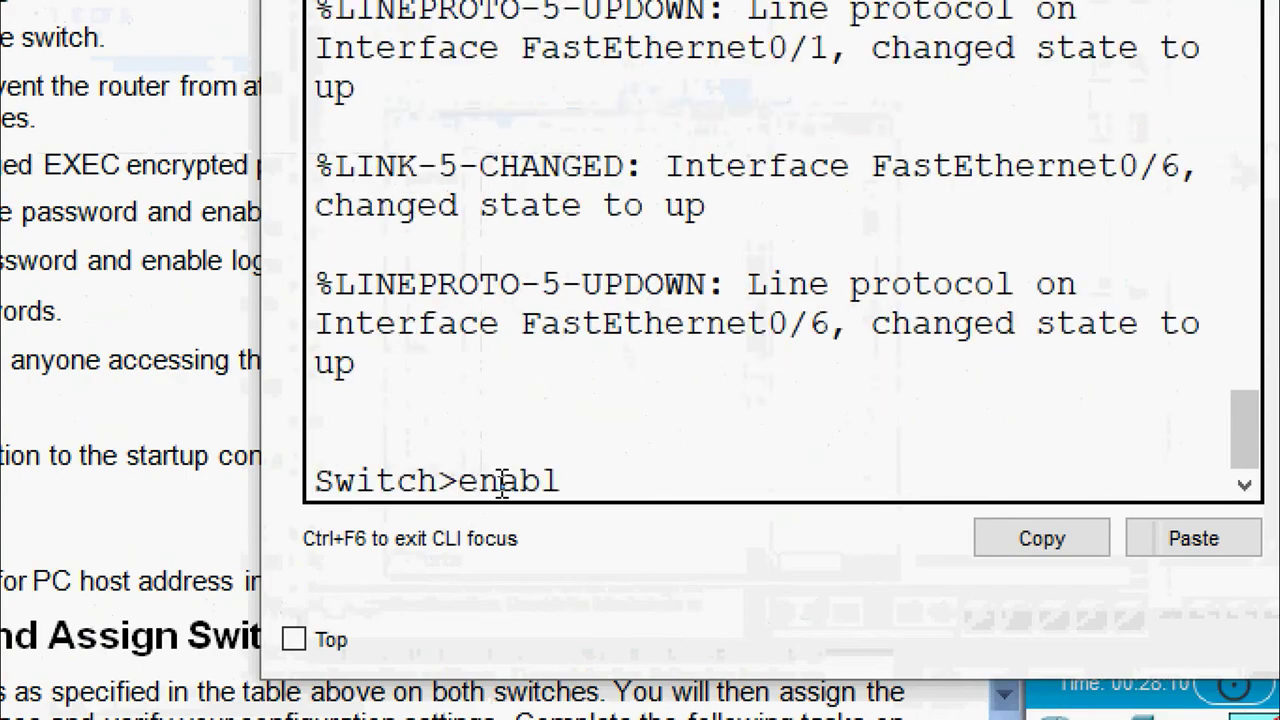
key("Return")
type("conf")
type(" t")
key("Return")
type("ho")
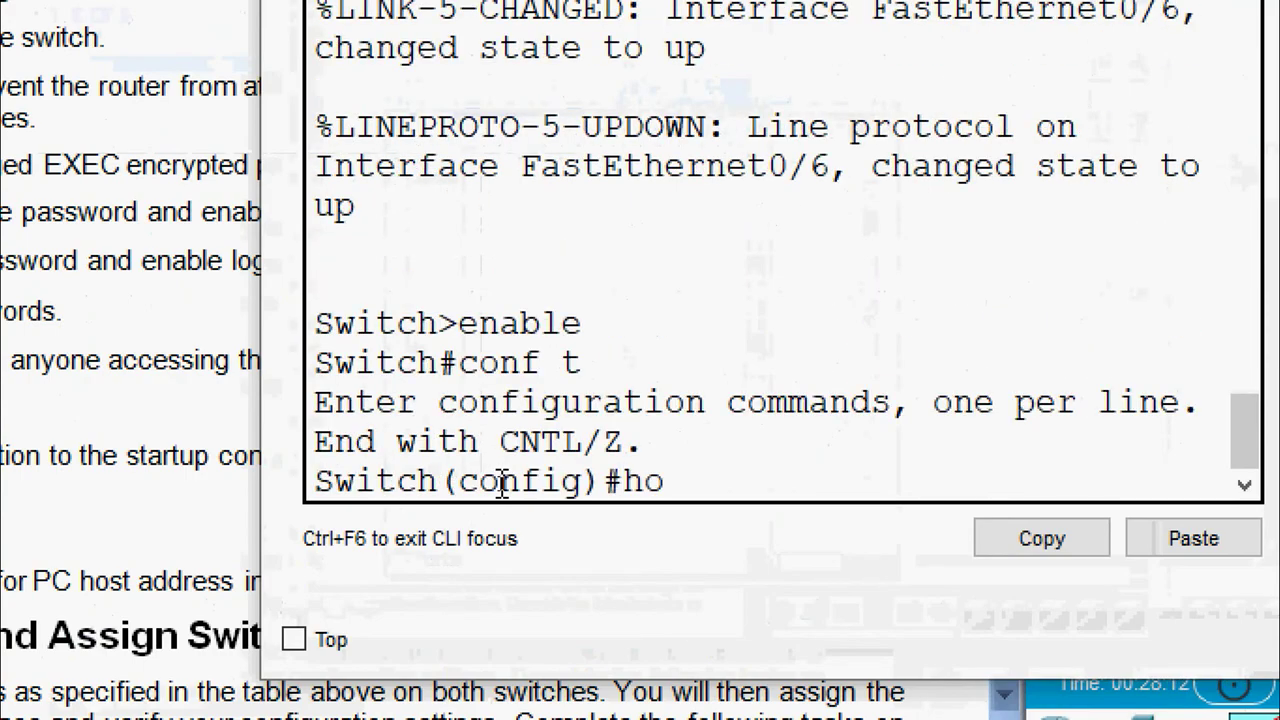
type("stname S1")
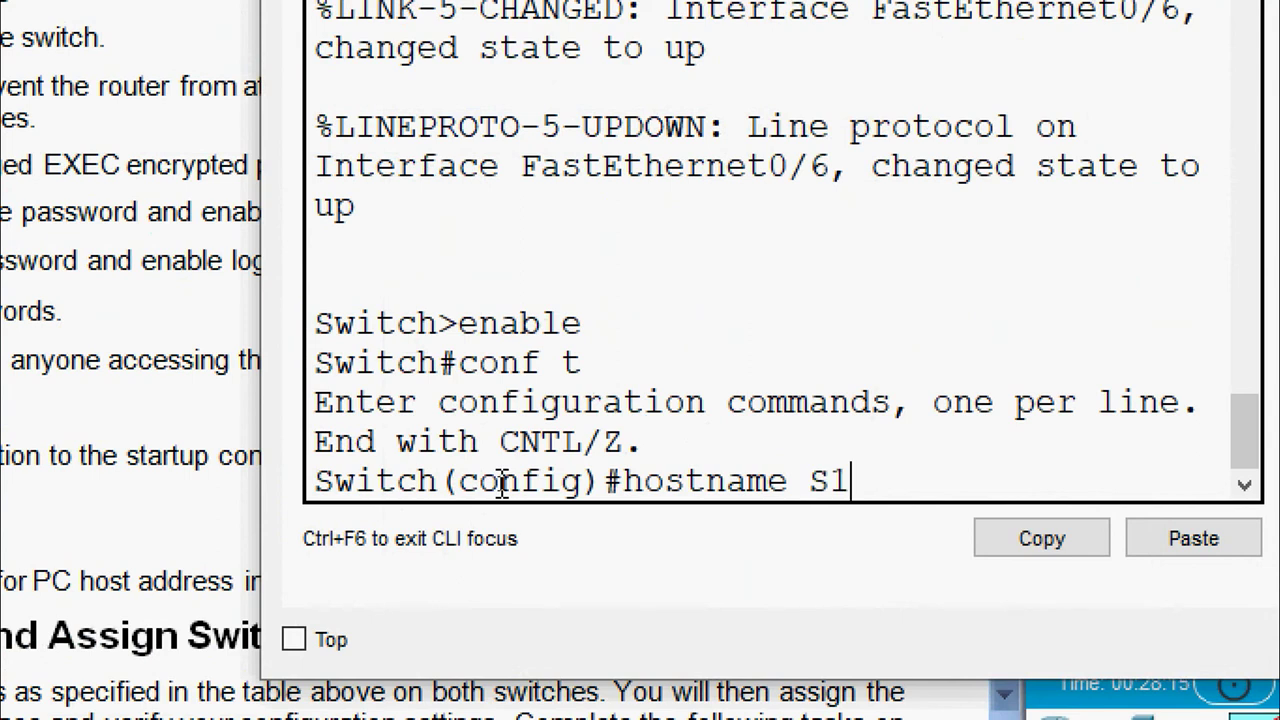
key("Return")
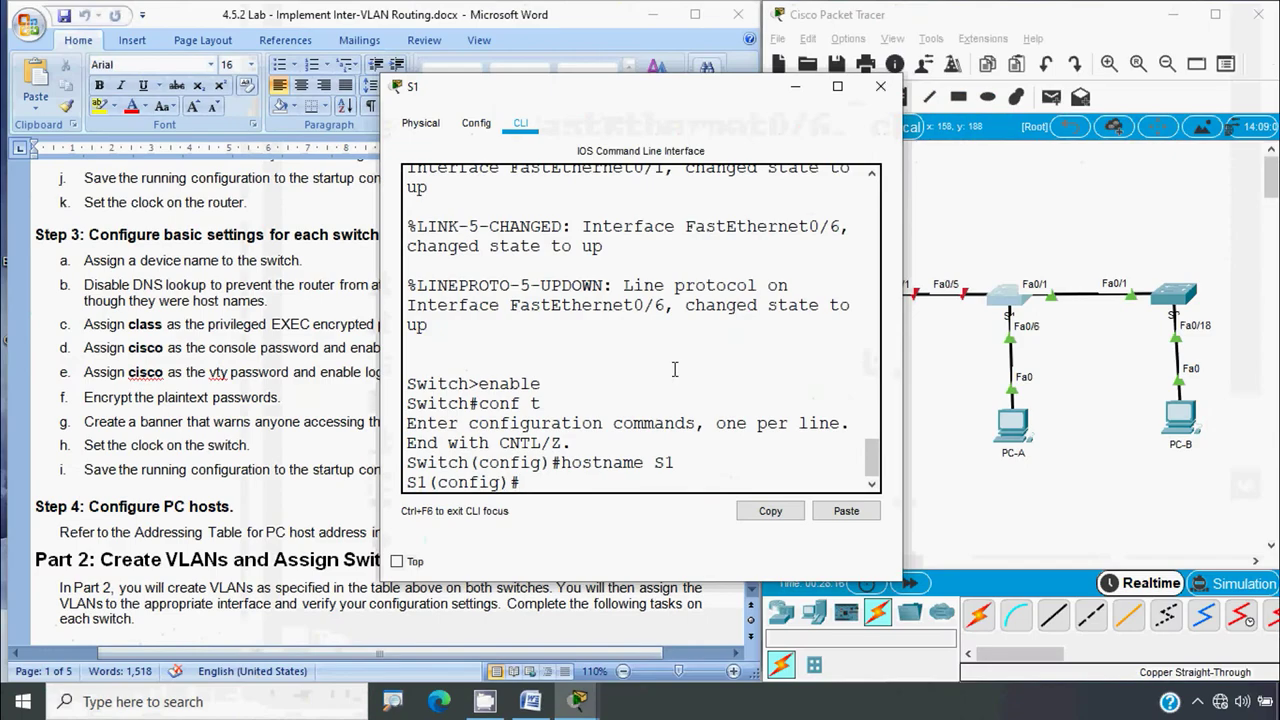
left_click(866, 60)
In S2's CLI, run enable and conf t, set hostname S2, then close its window
left_click(1178, 298)
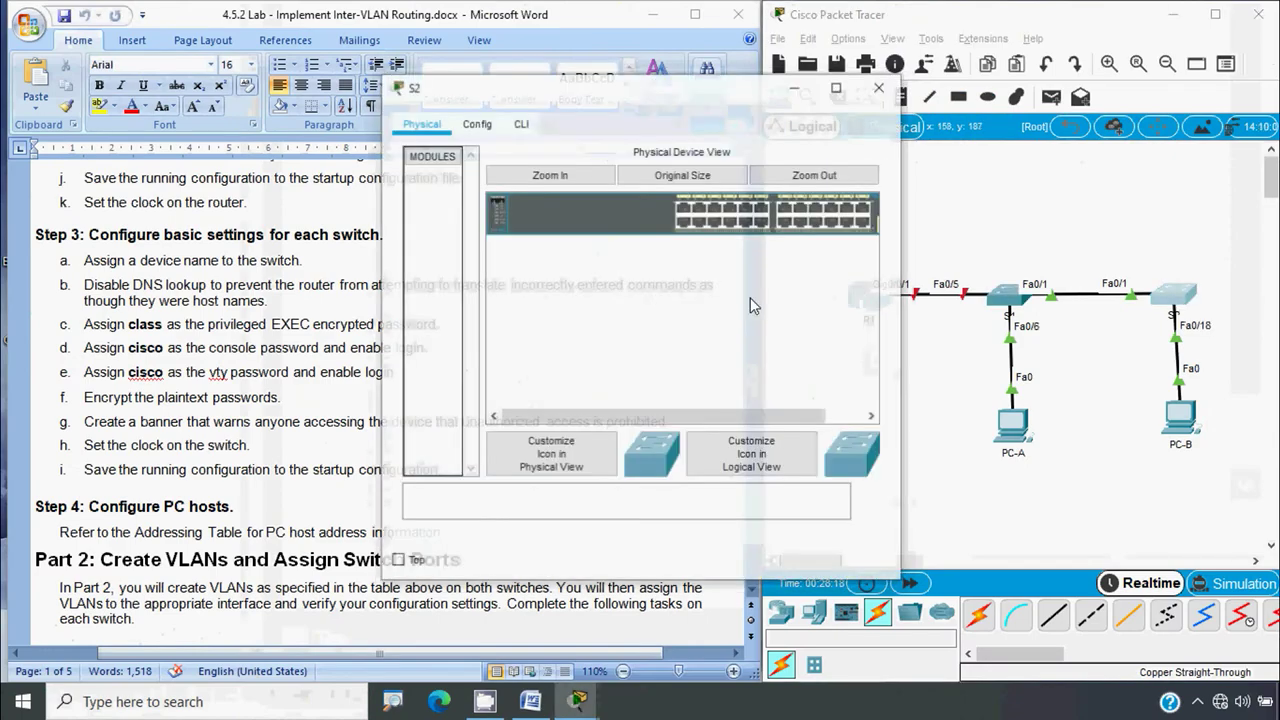
left_click(521, 122)
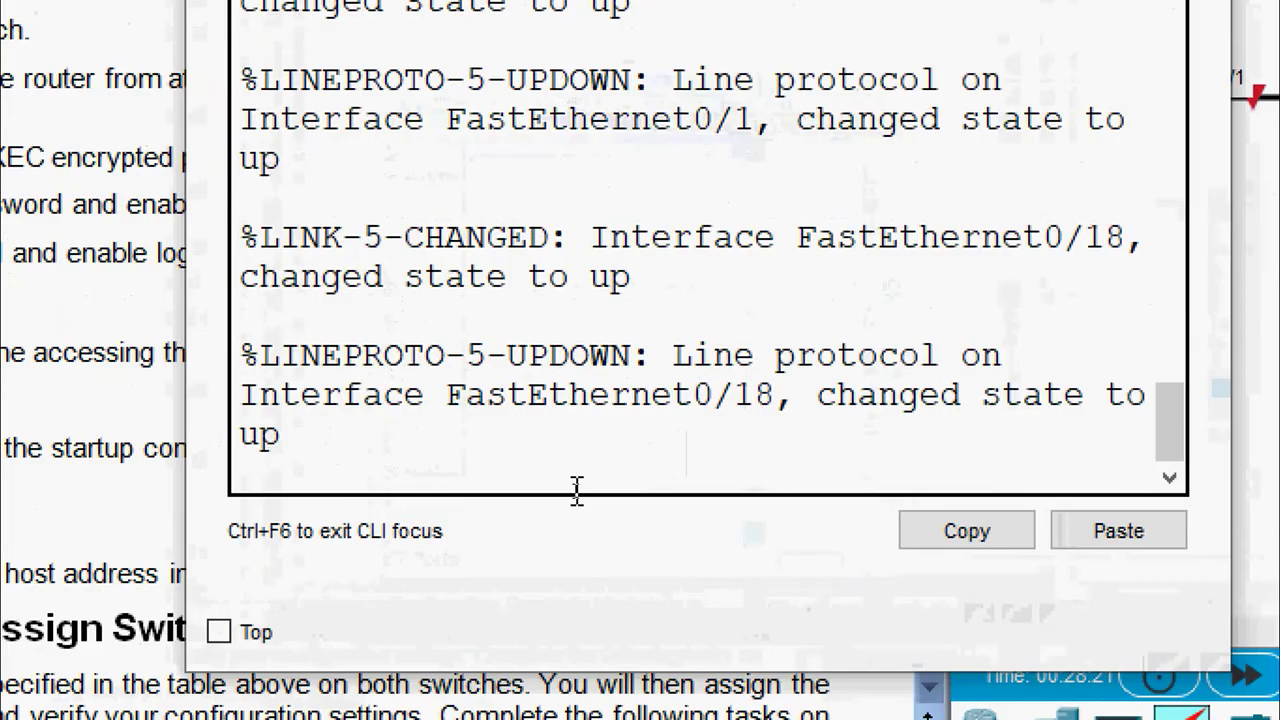
key("Return")
type("enable")
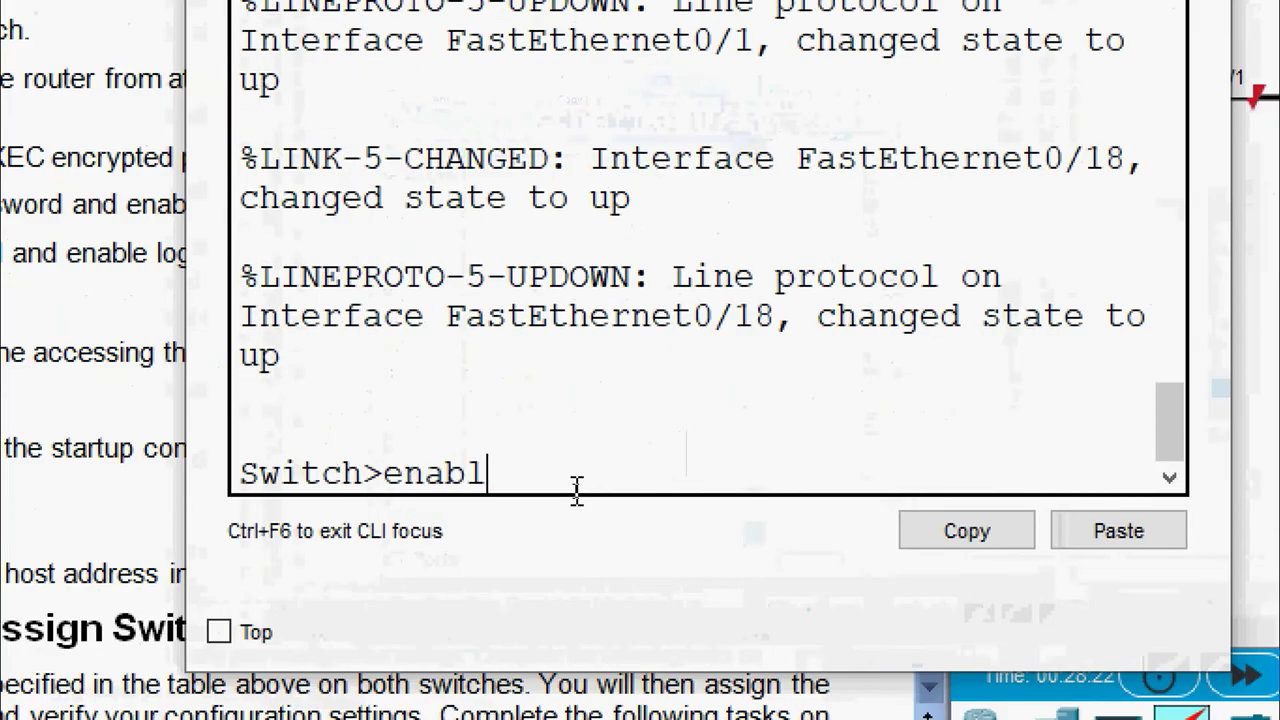
key("Return")
type("conf t")
key("Return")
type("ho")
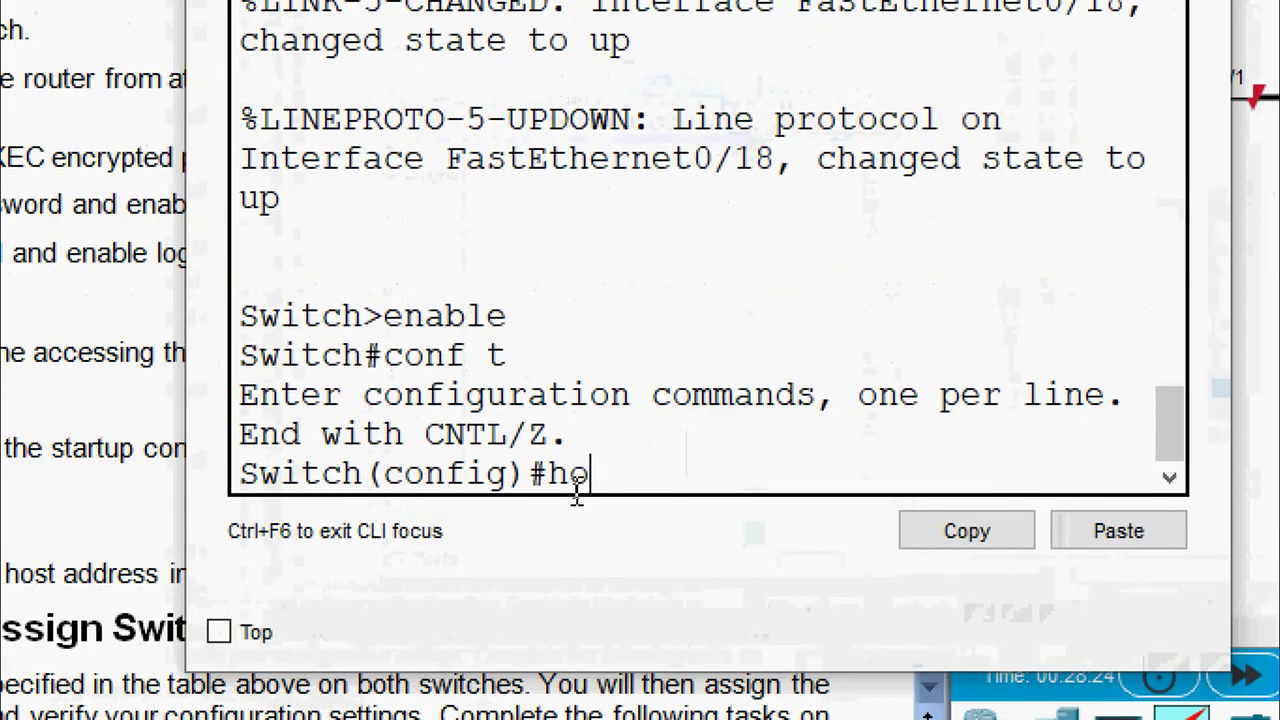
type("stname S2")
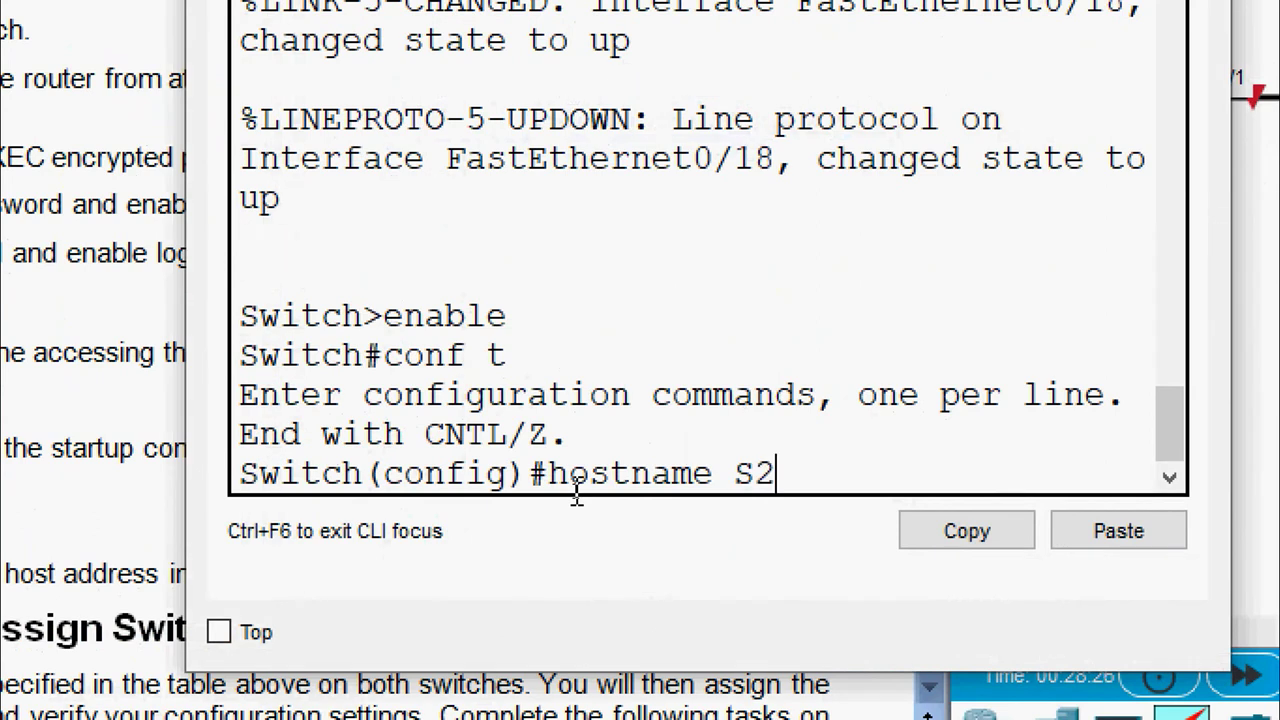
key("Return")
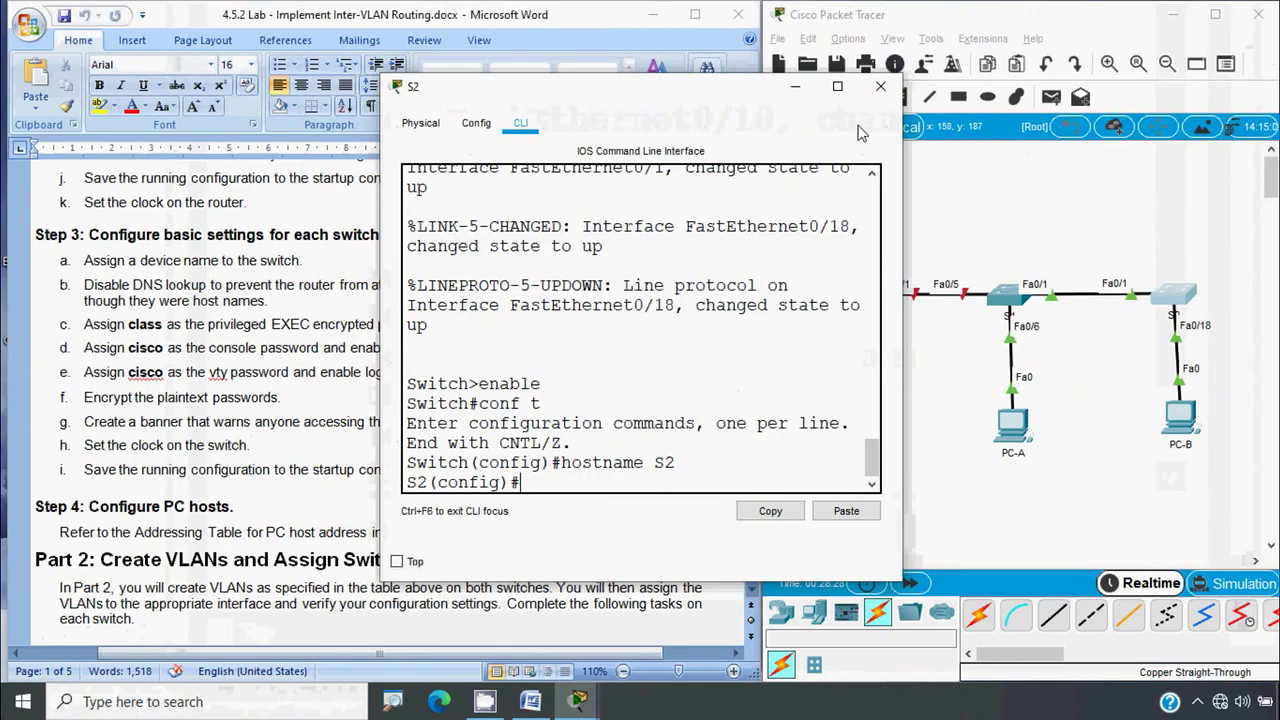
left_click(888, 88)
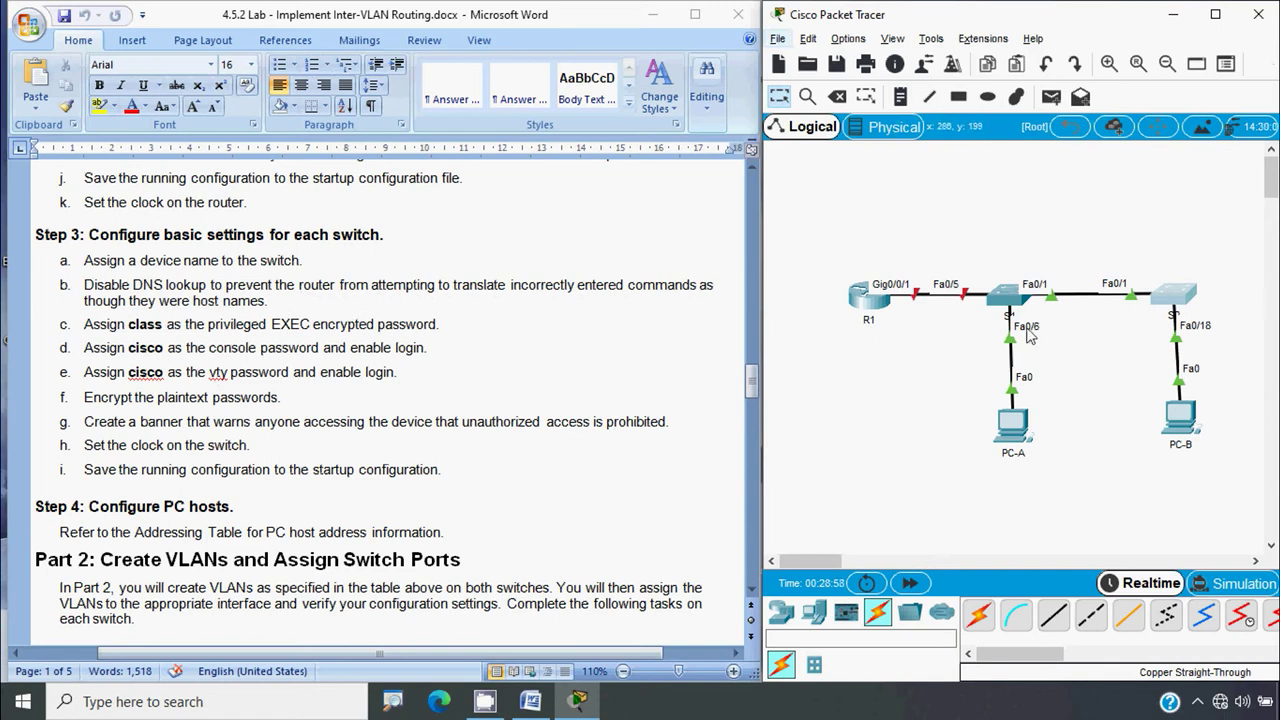
Run no ip domain-lookup on S1 and then on S2, closing each window afterwards
left_click(1012, 313)
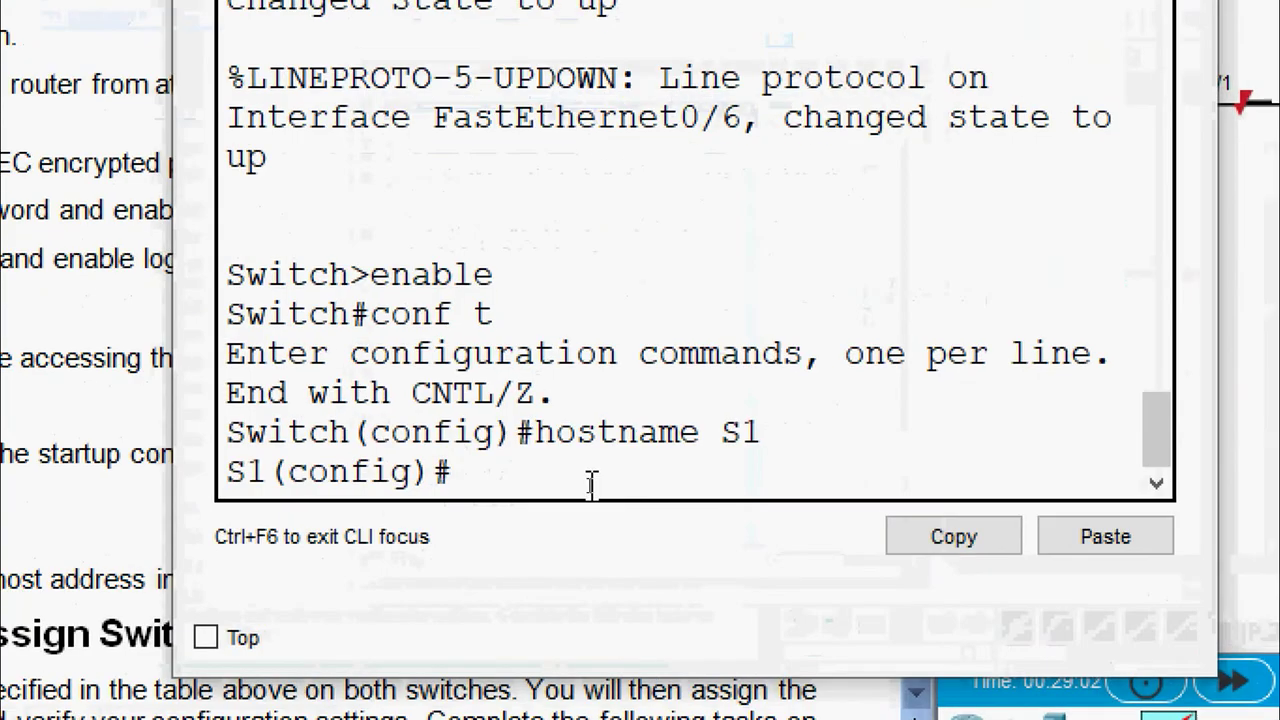
type("no ip domain")
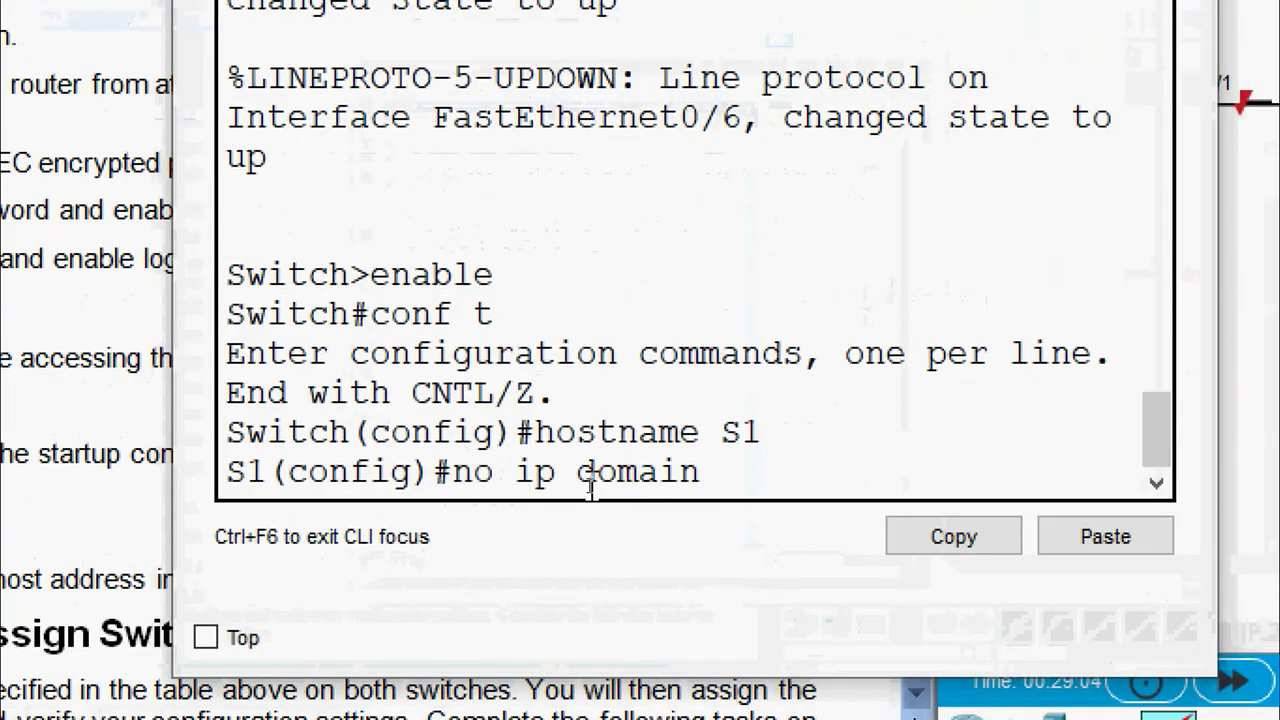
type("-lookup")
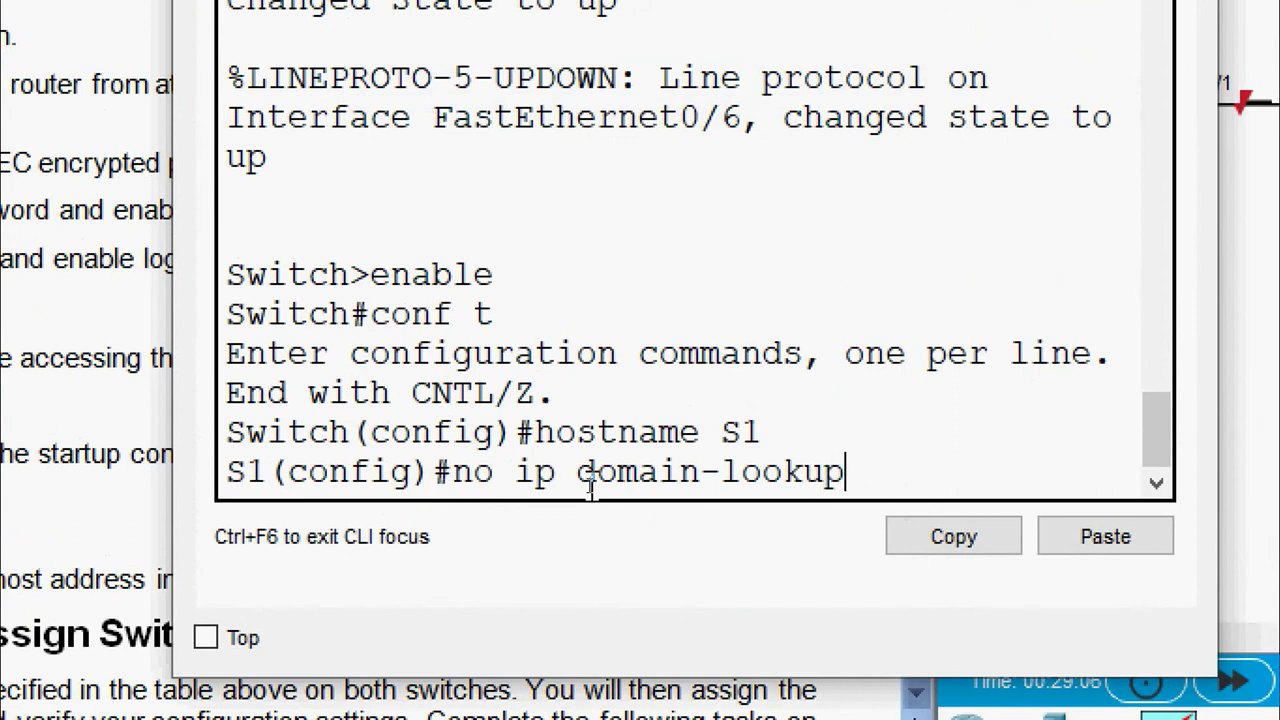
key("Return")
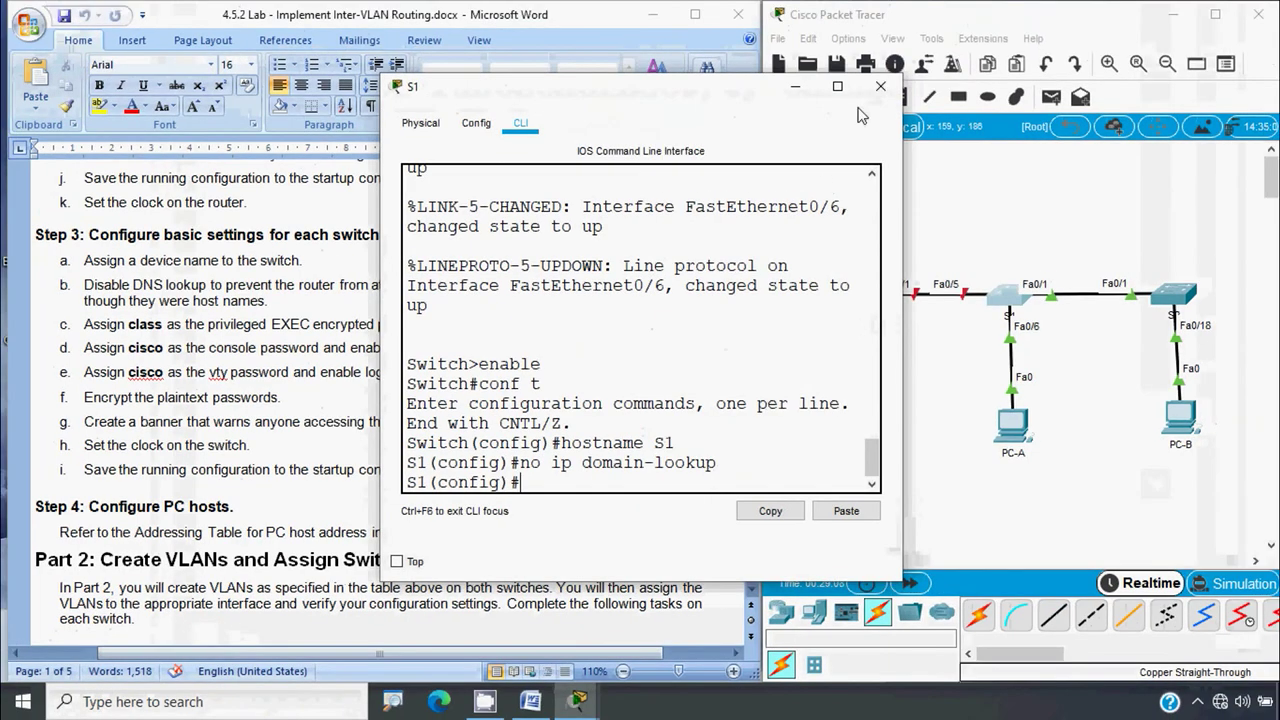
left_click(880, 86)
left_click(1174, 293)
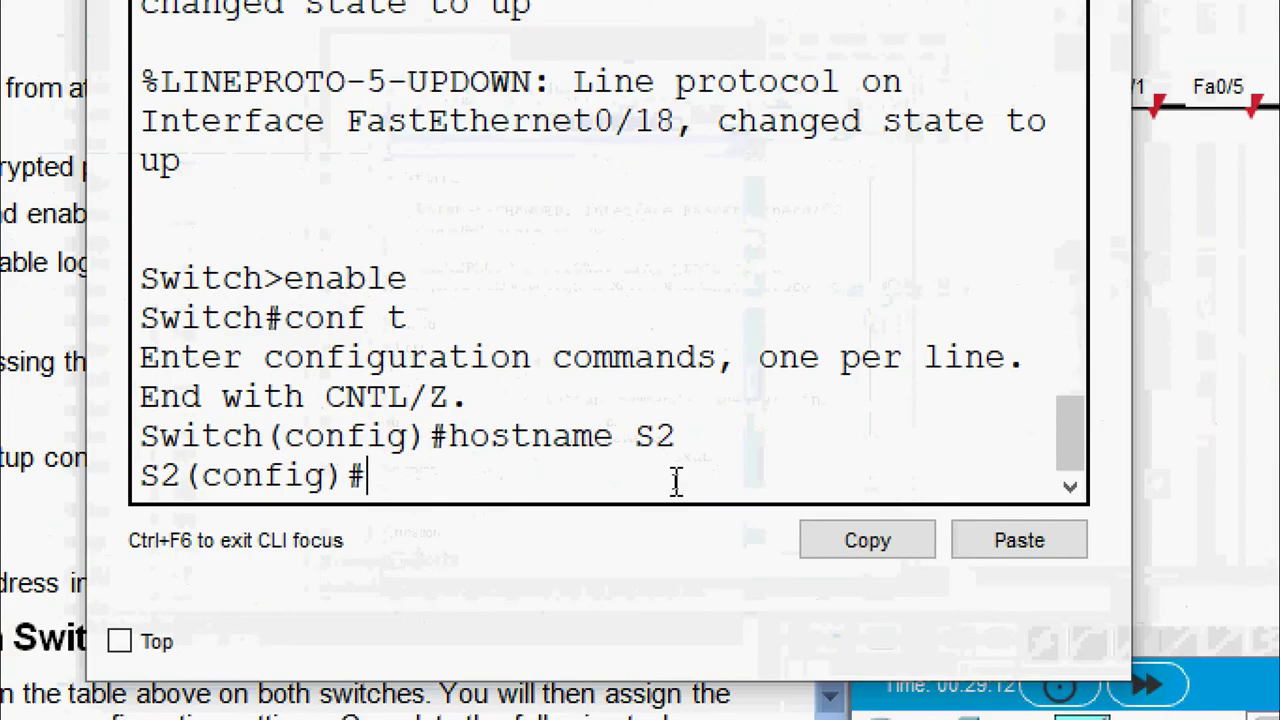
type("no ip domain")
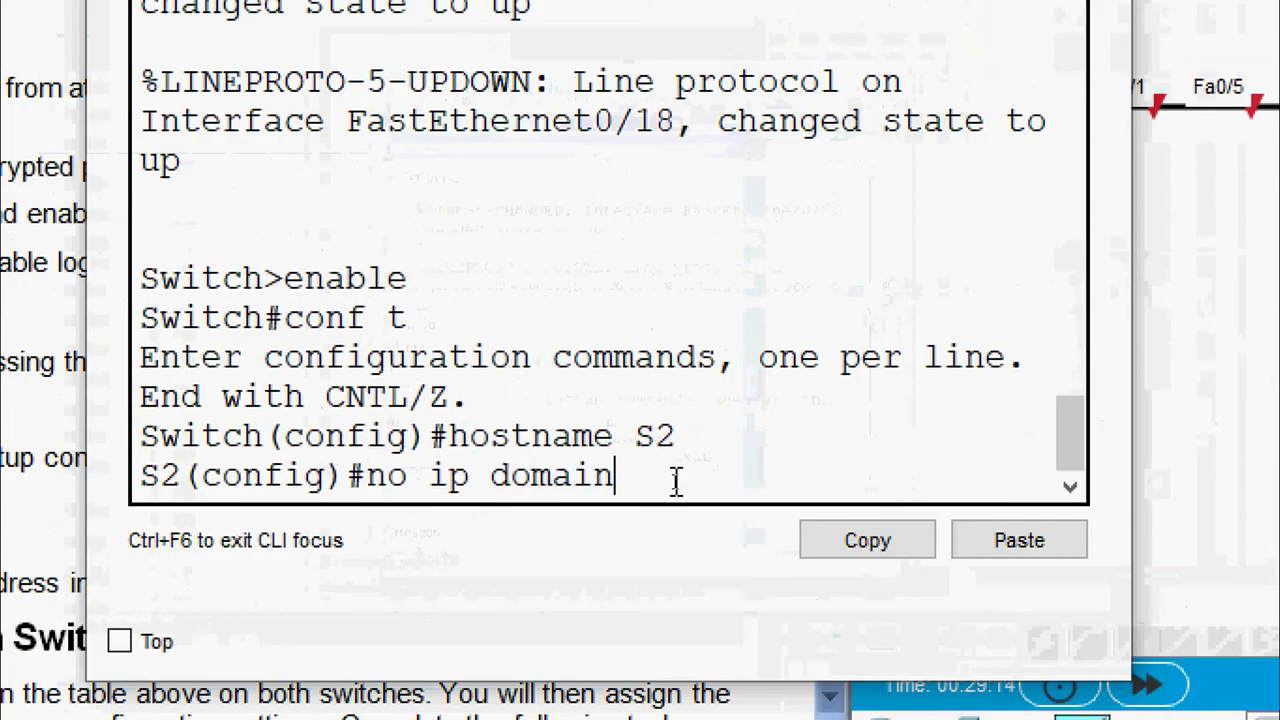
type("-lookup")
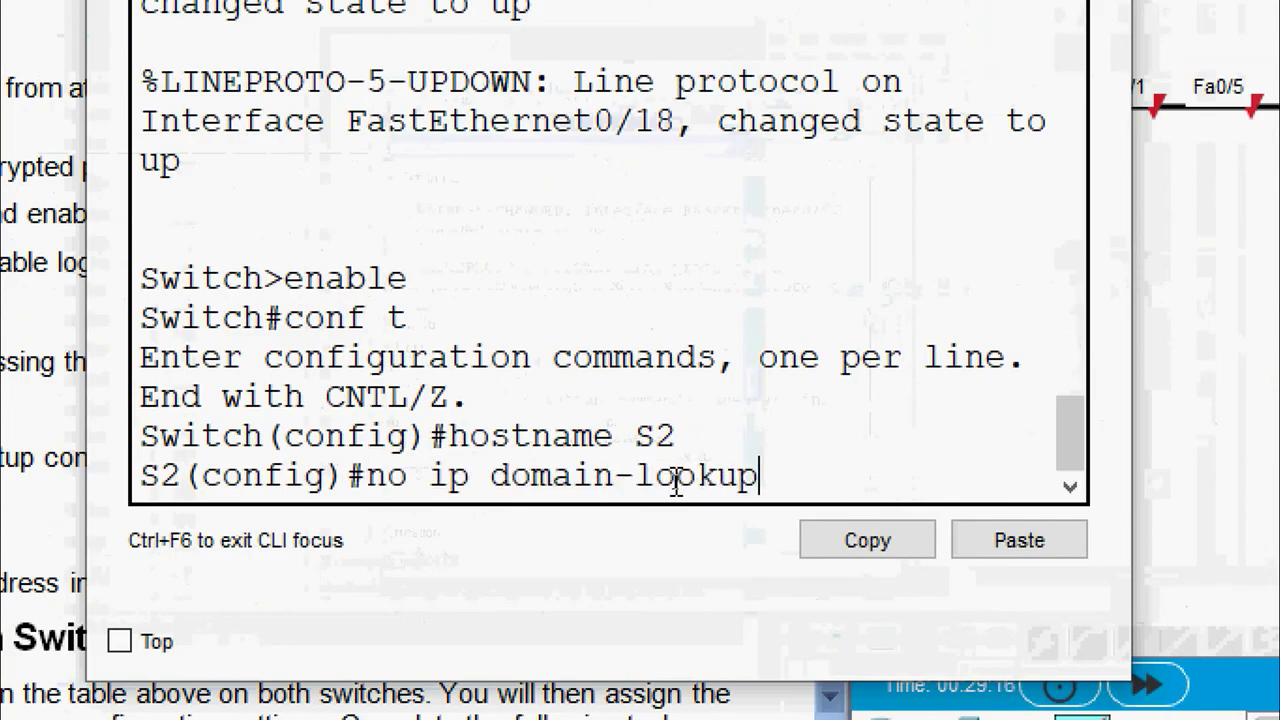
key("Return")
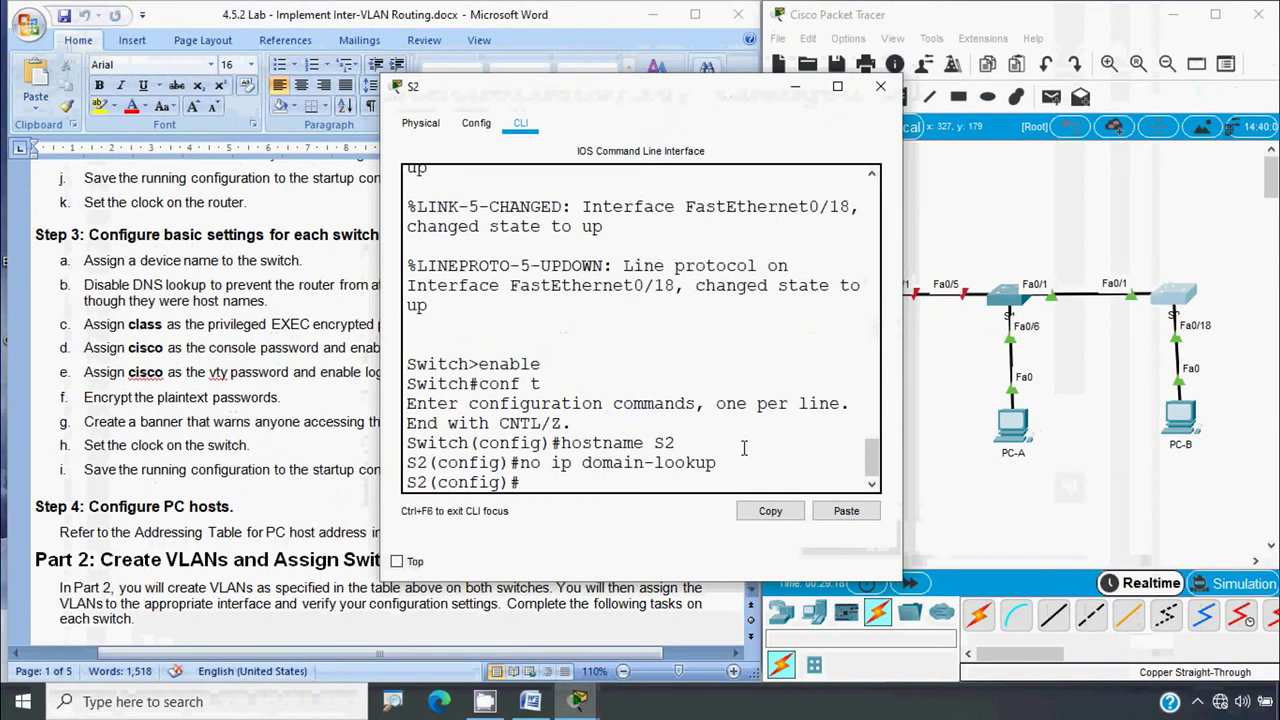
left_click(879, 94)
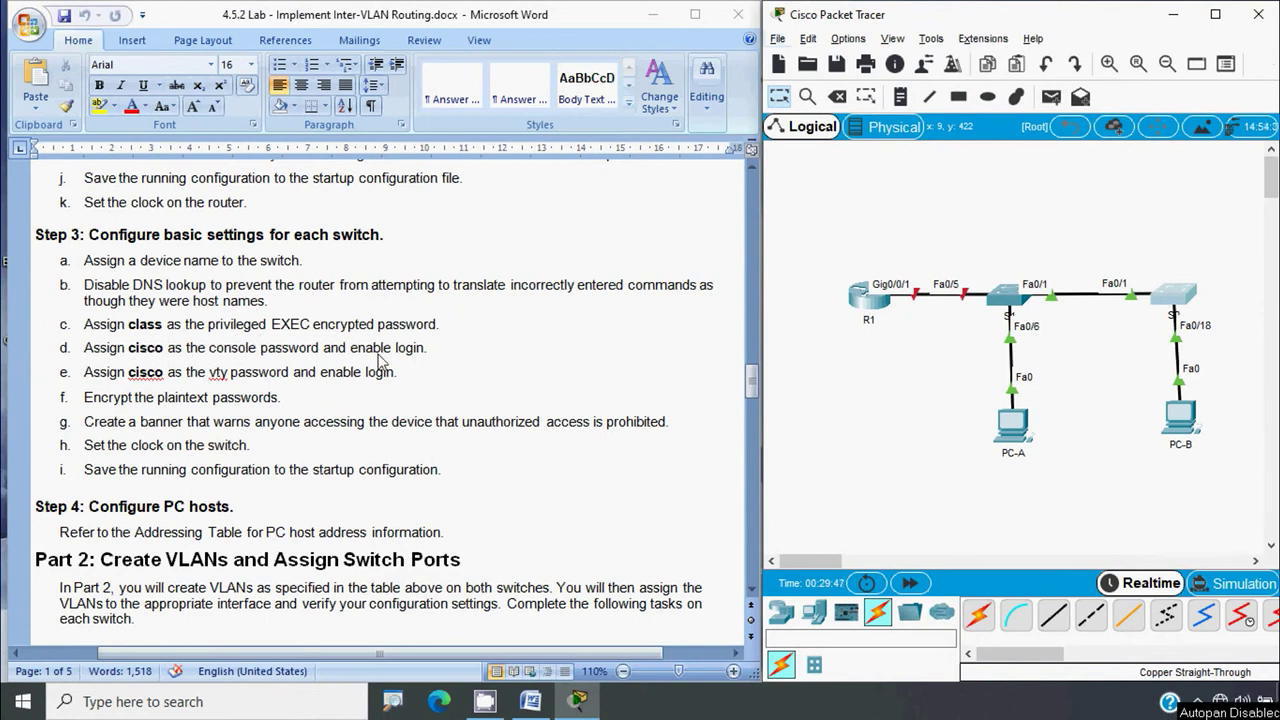
Set the lab's enable secret password on S1 and then on S2, closing each window
left_click(1010, 310)
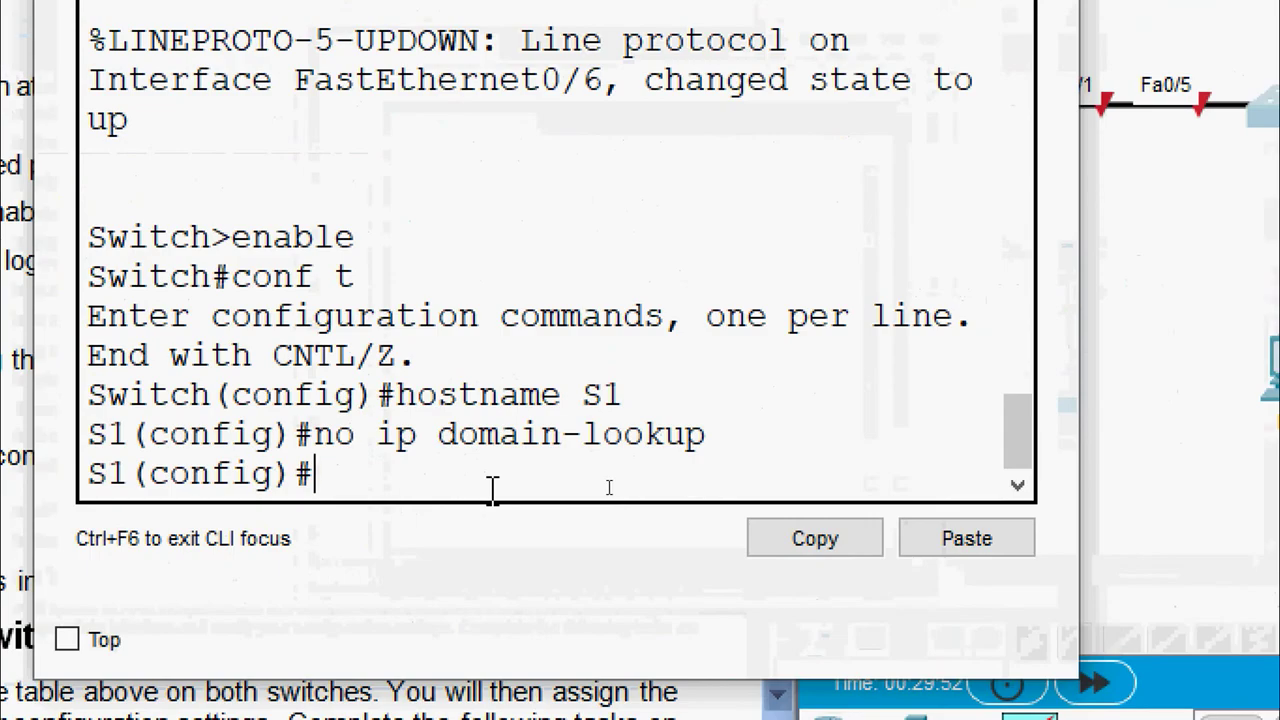
type("enable secret")
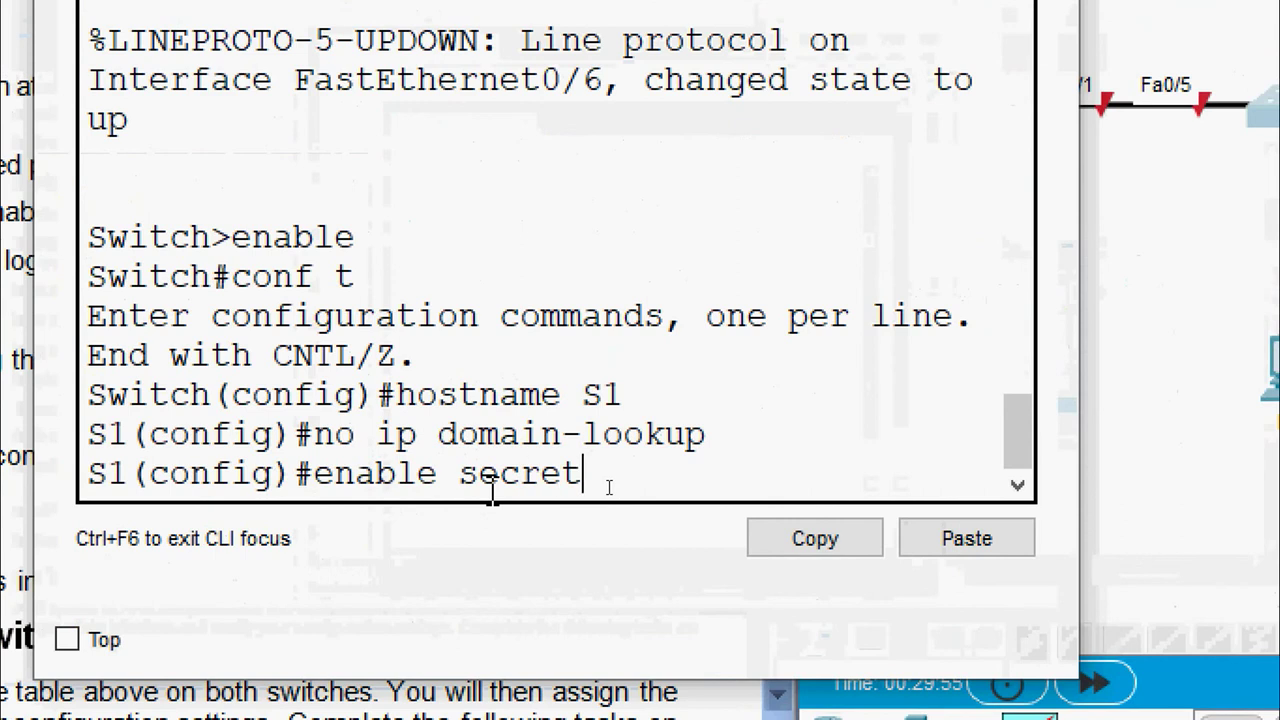
type(" class")
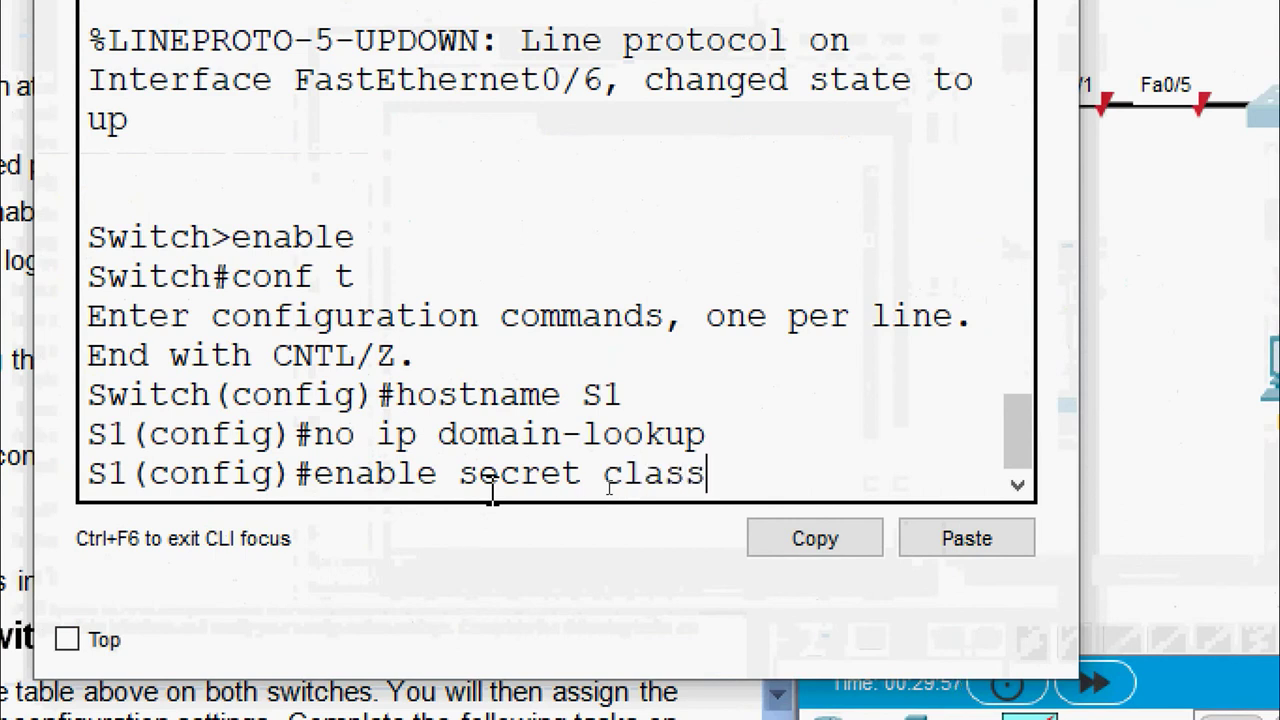
key("Return")
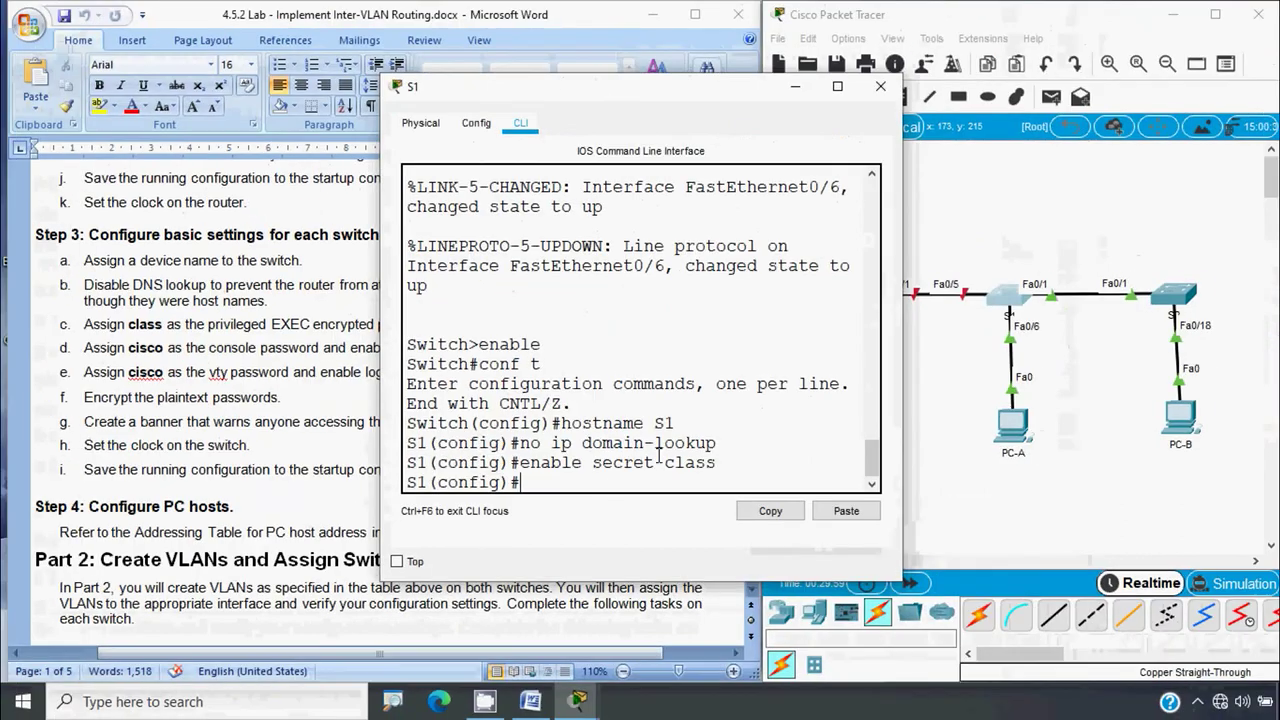
left_click(880, 86)
left_click(1170, 294)
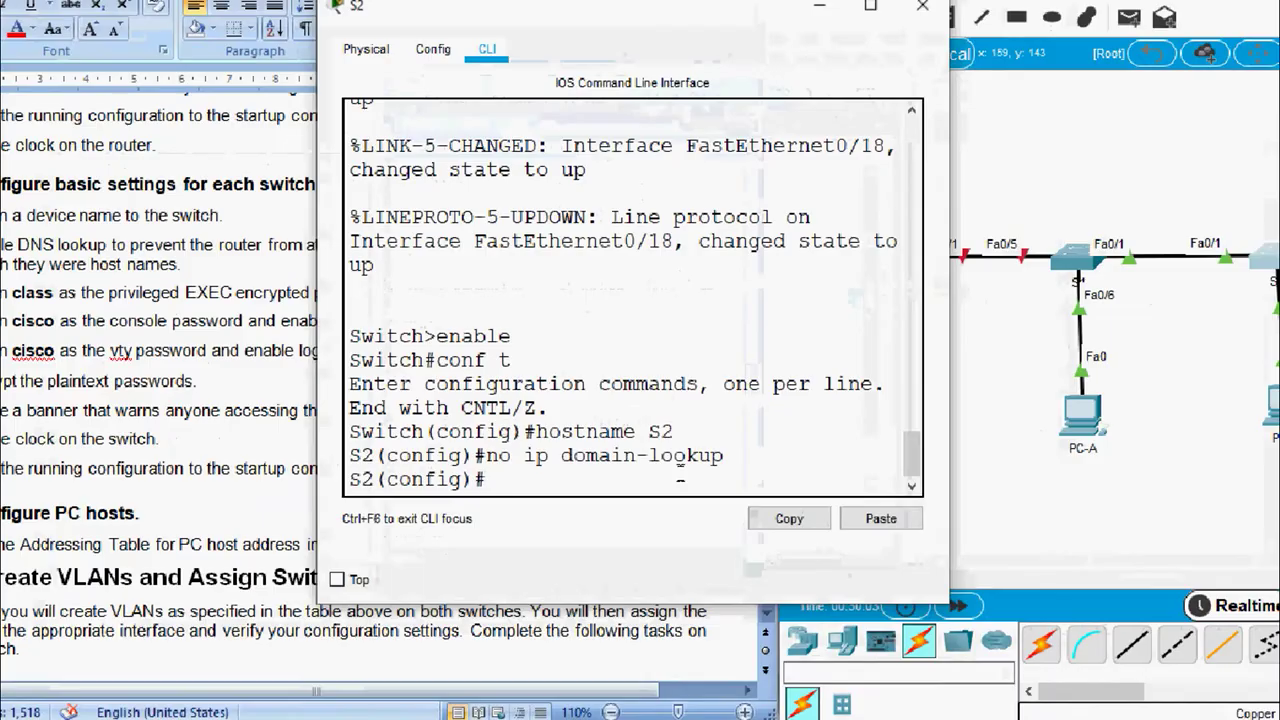
type("enab")
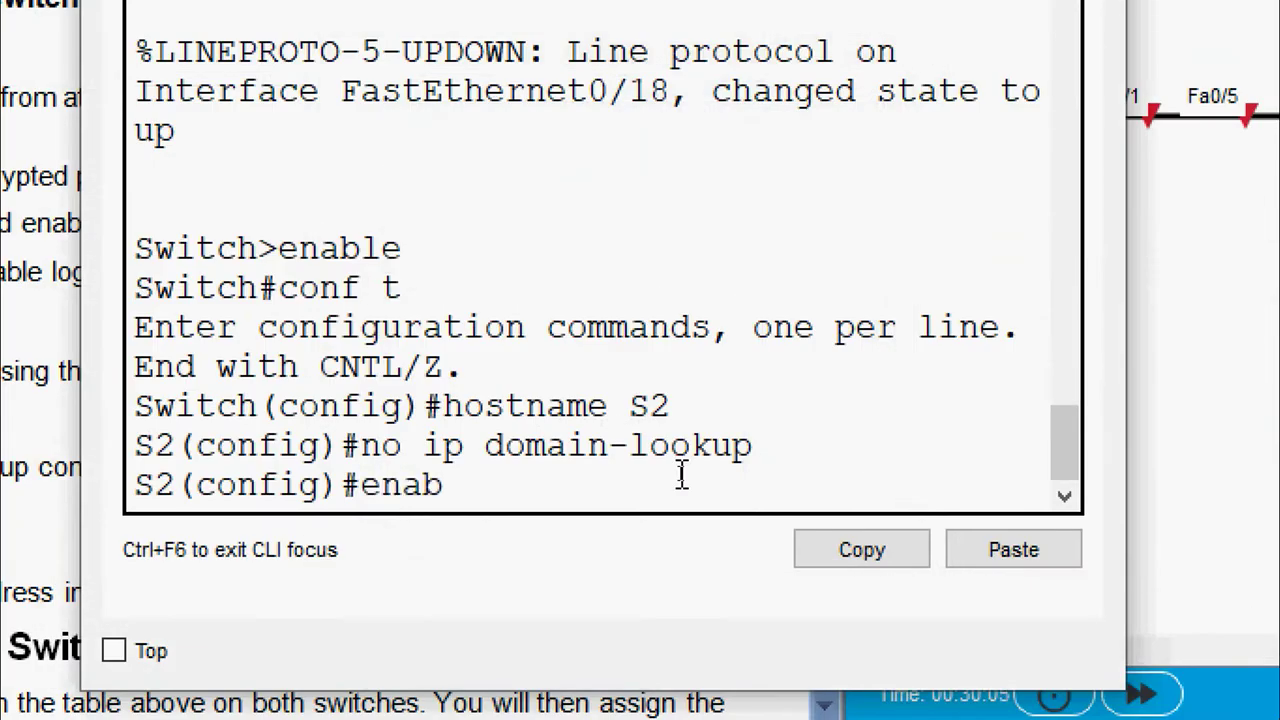
type("le secret class")
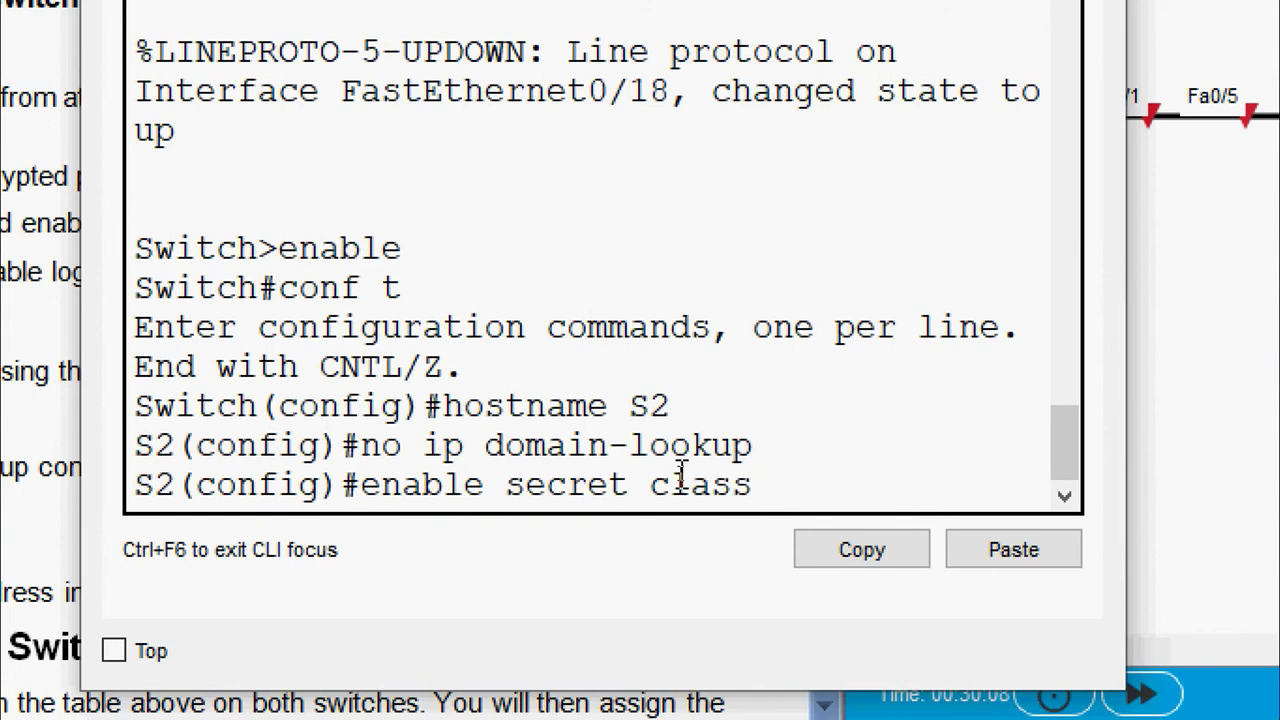
key("Return")
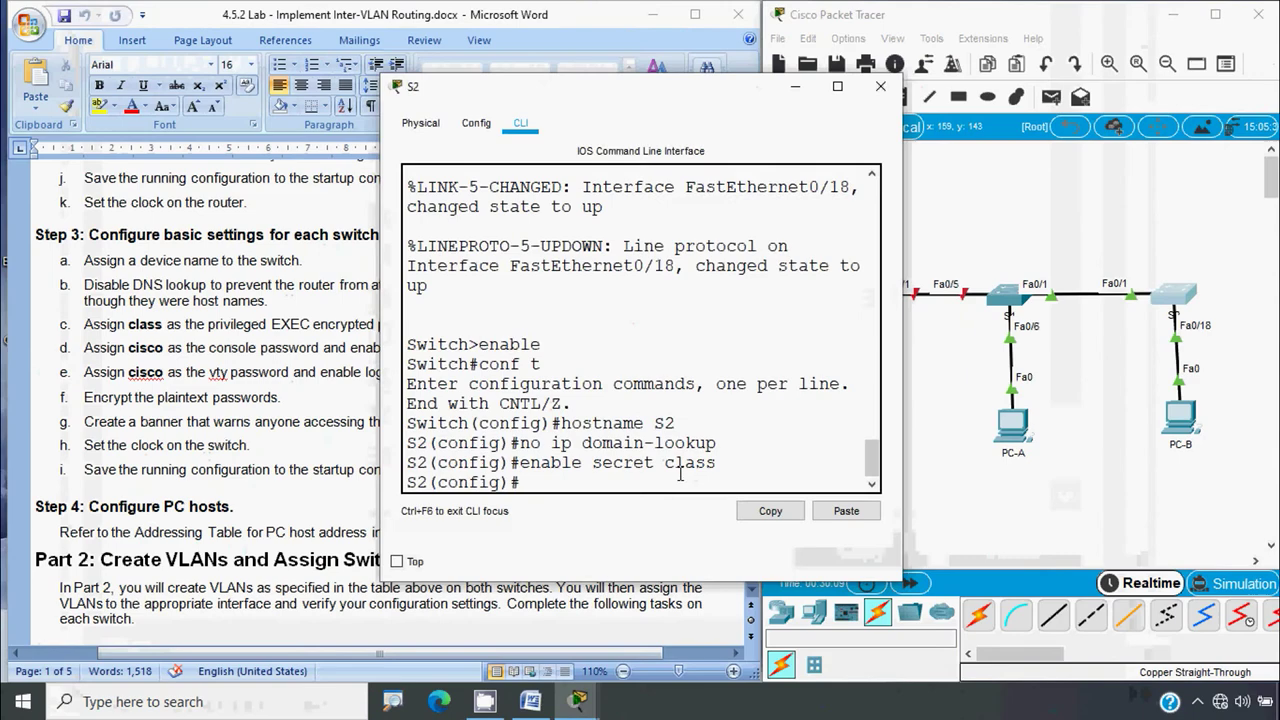
left_click(880, 86)
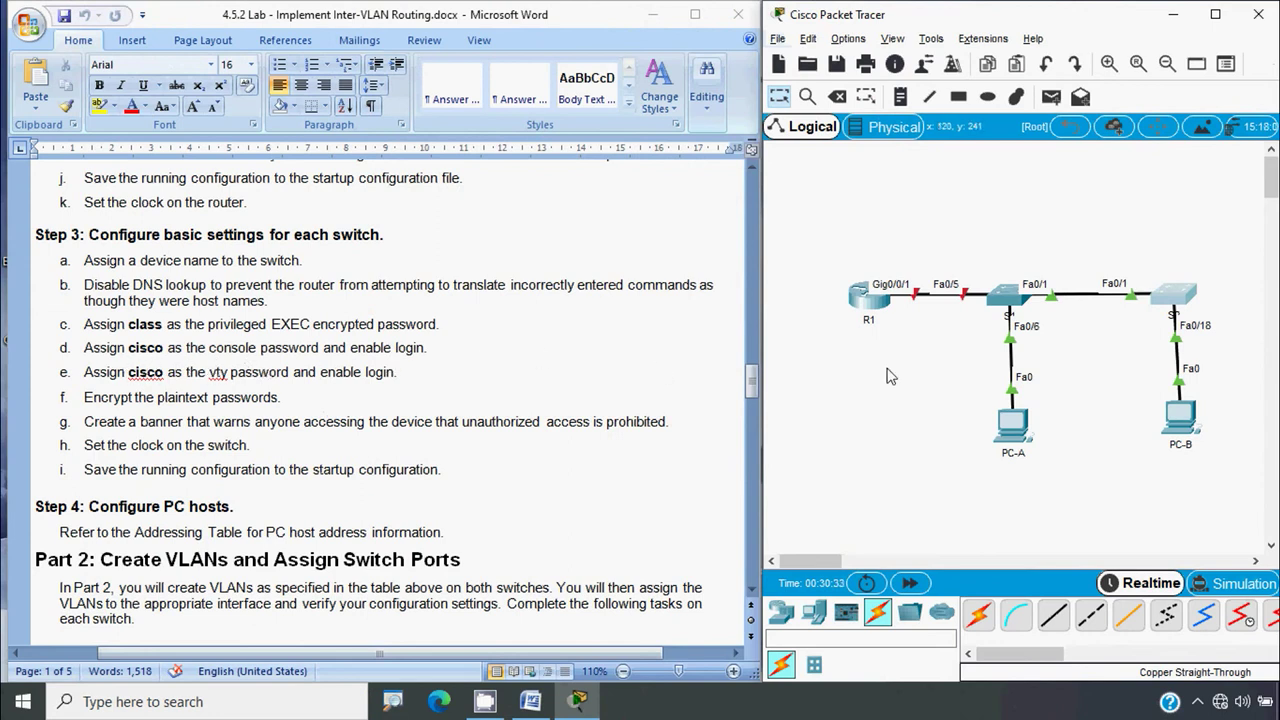
left_click(1006, 303)
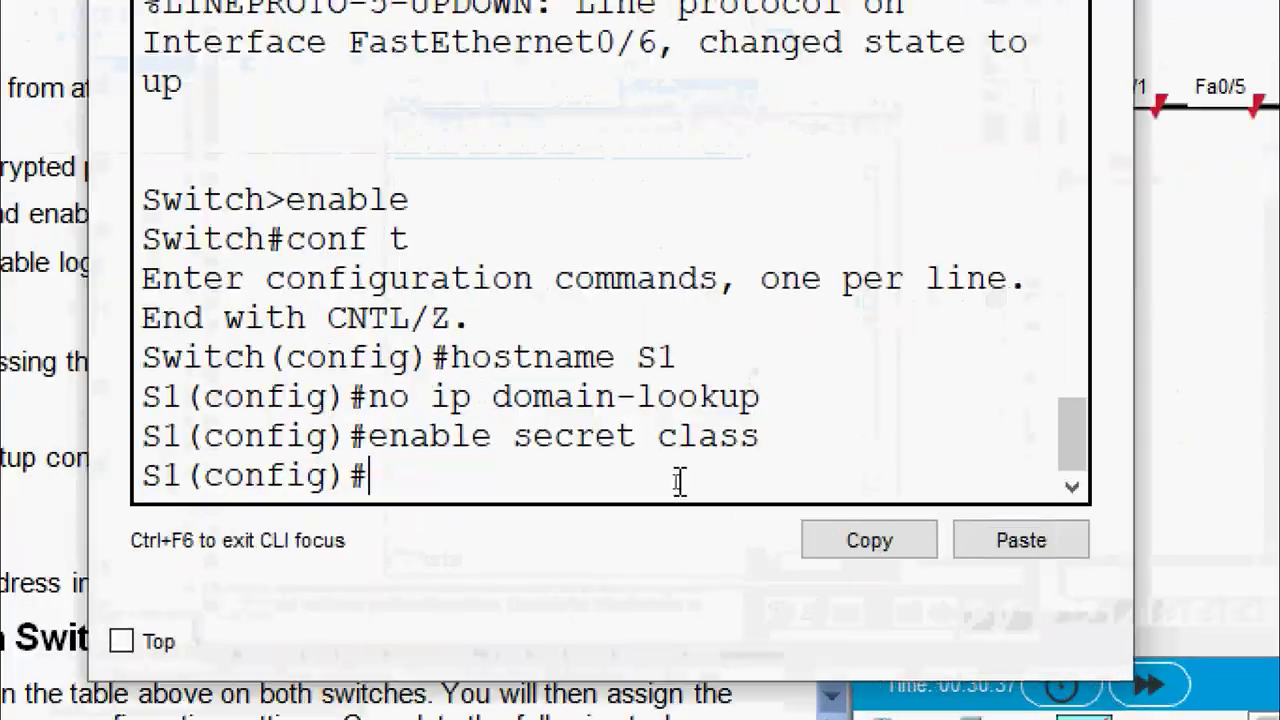
type("line con")
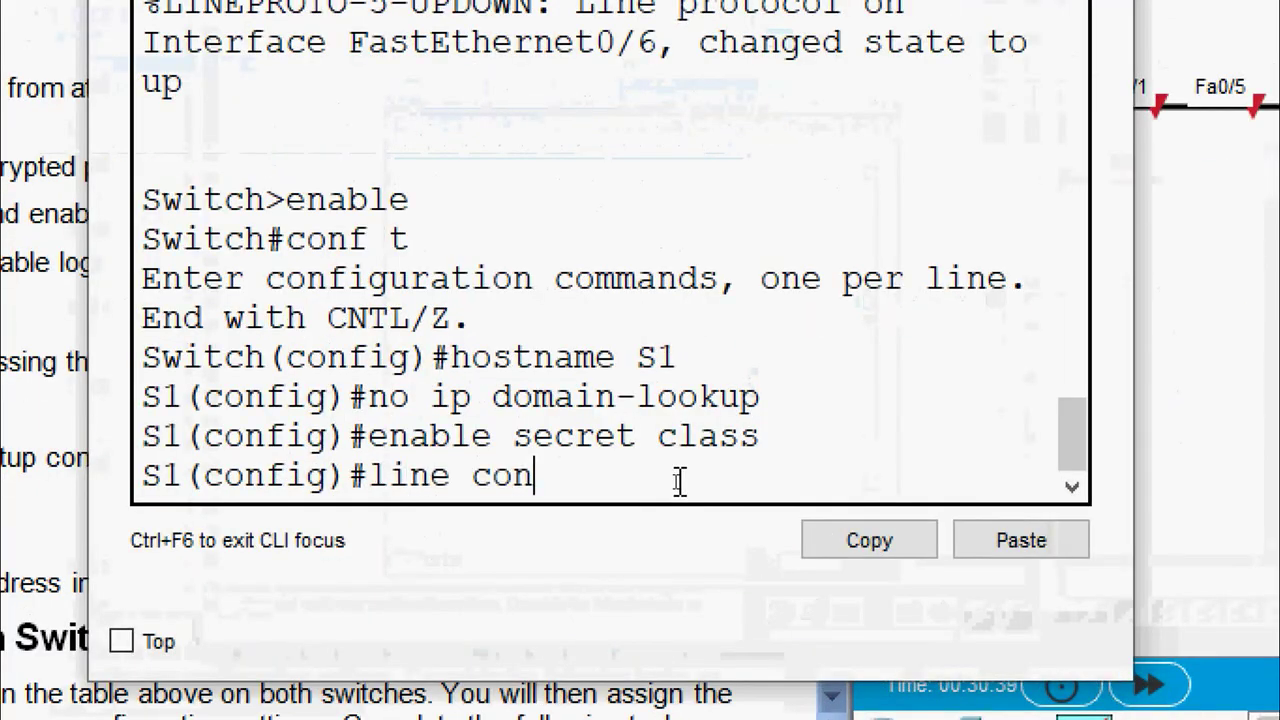
type("sole 0")
key("Return")
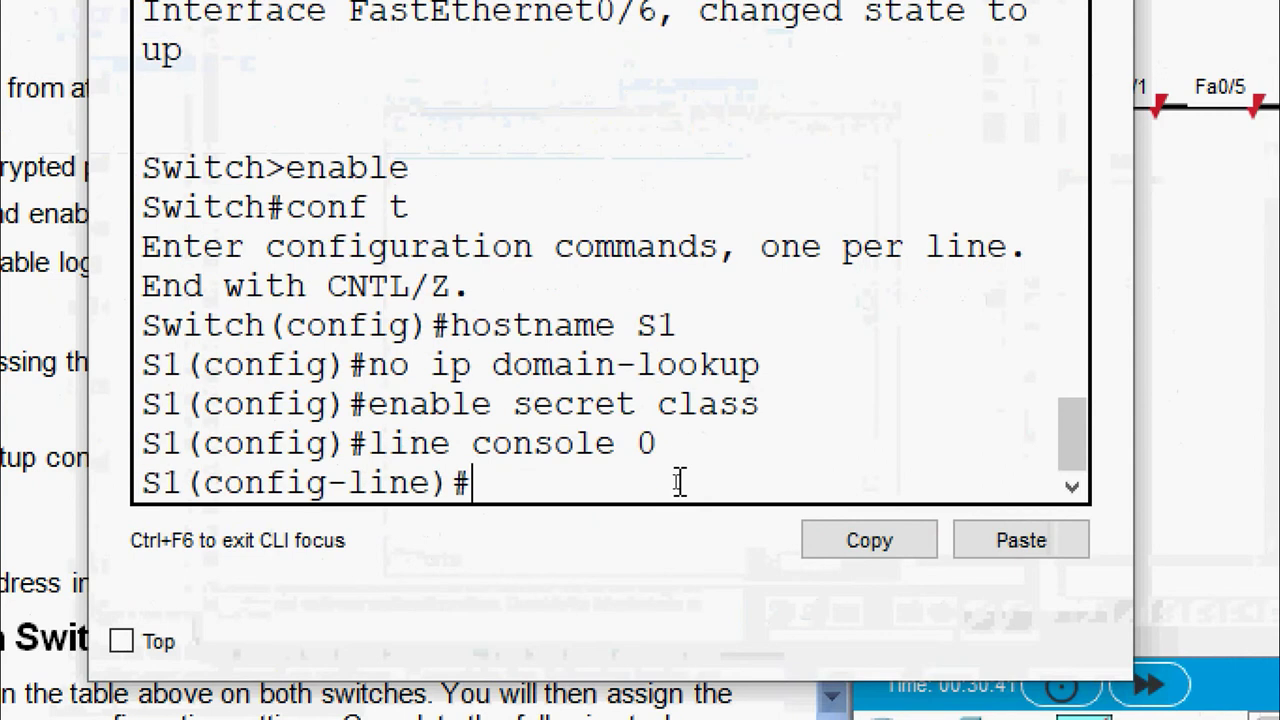
type("password ")
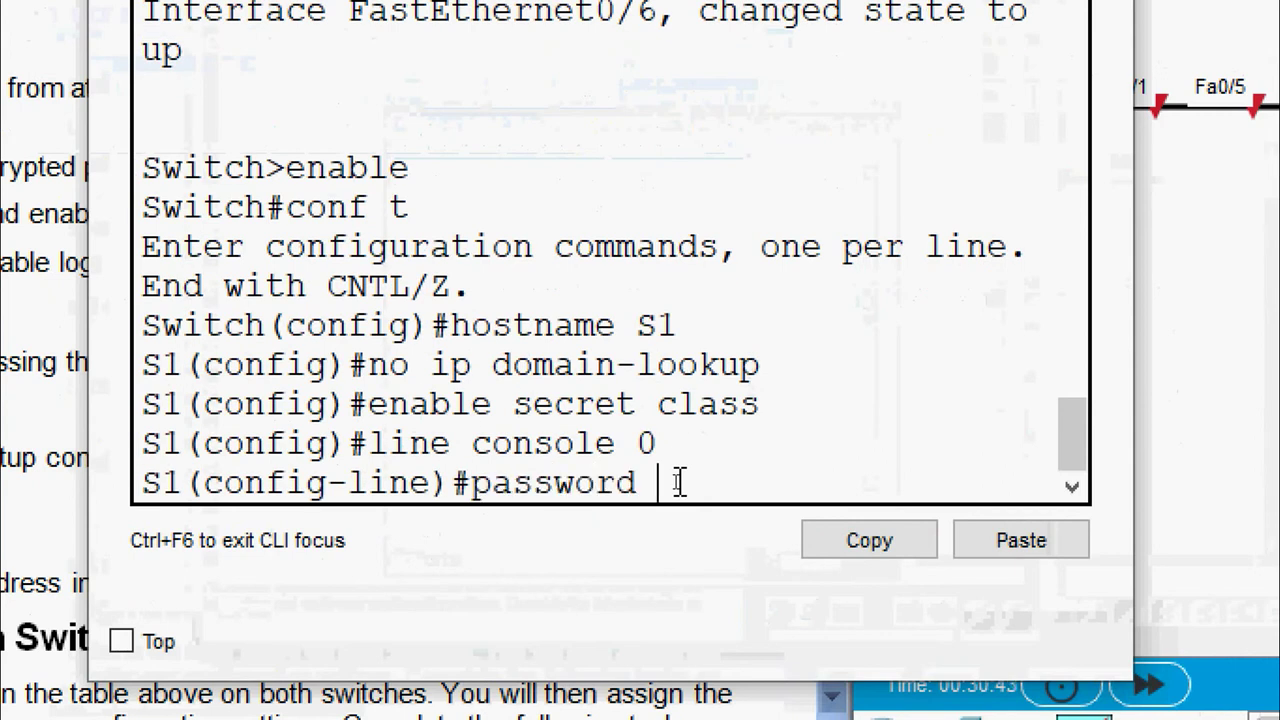
type("cisco")
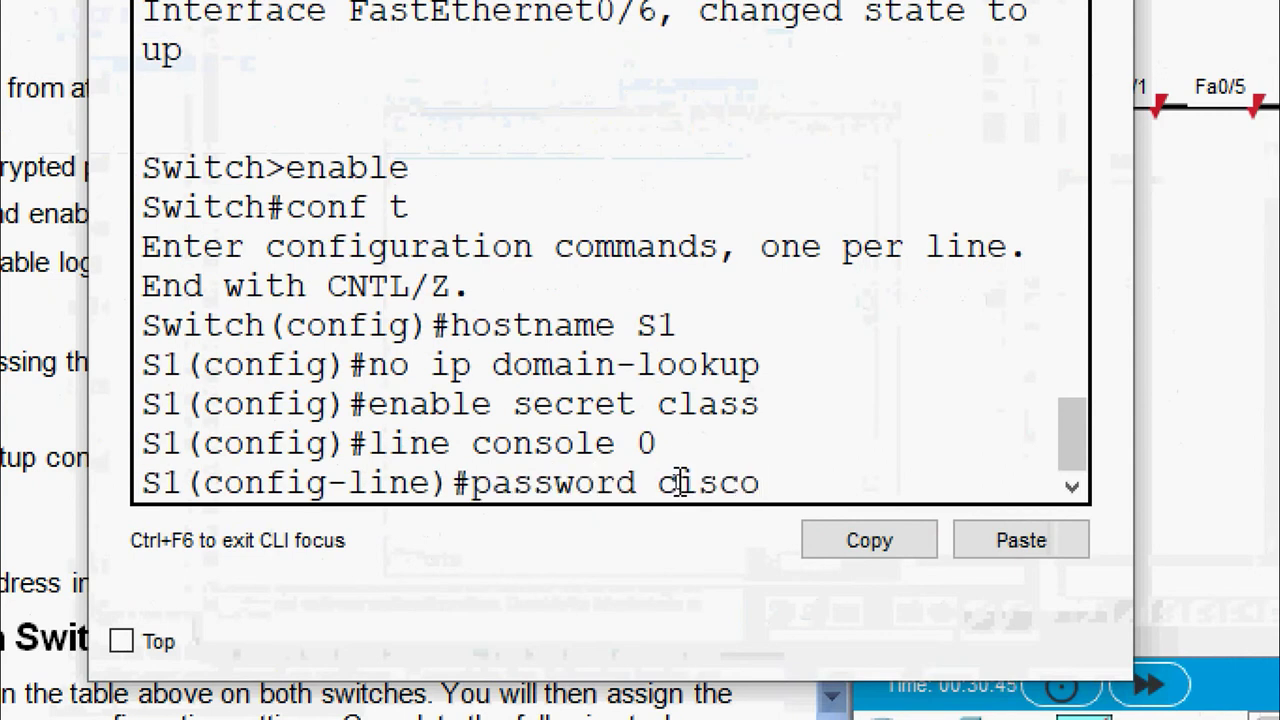
key("Return")
type("login")
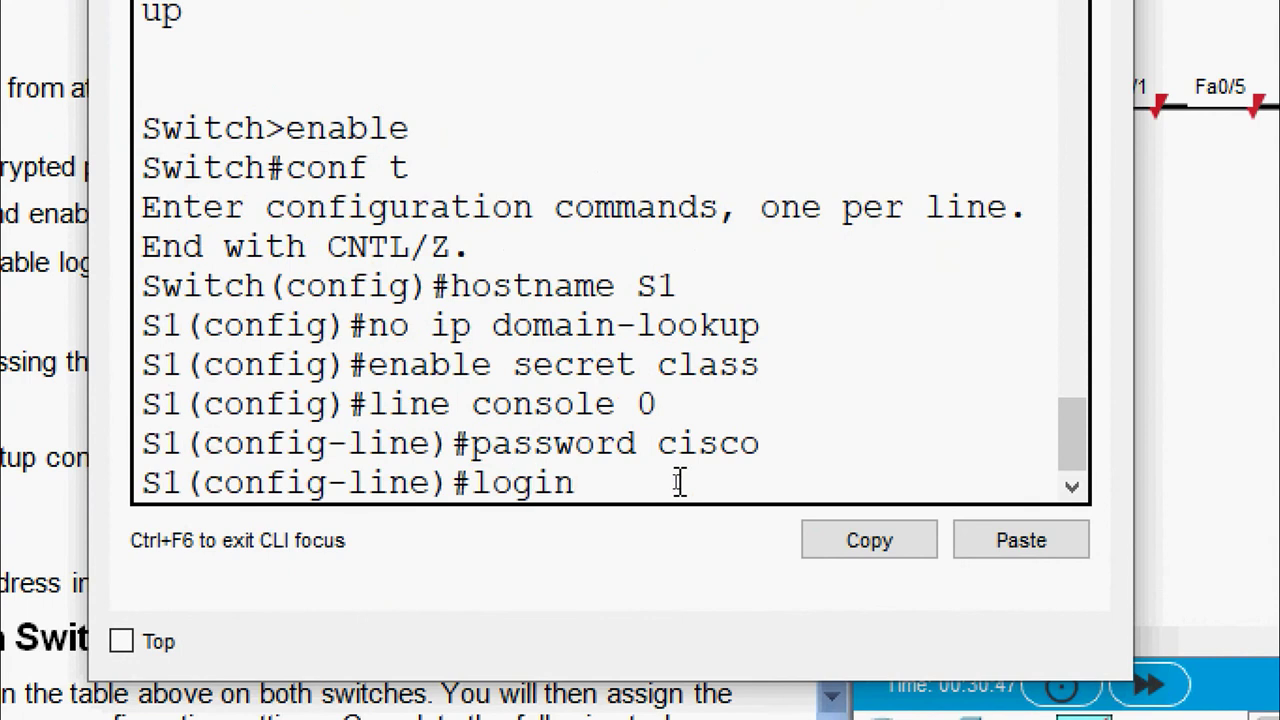
key("Return")
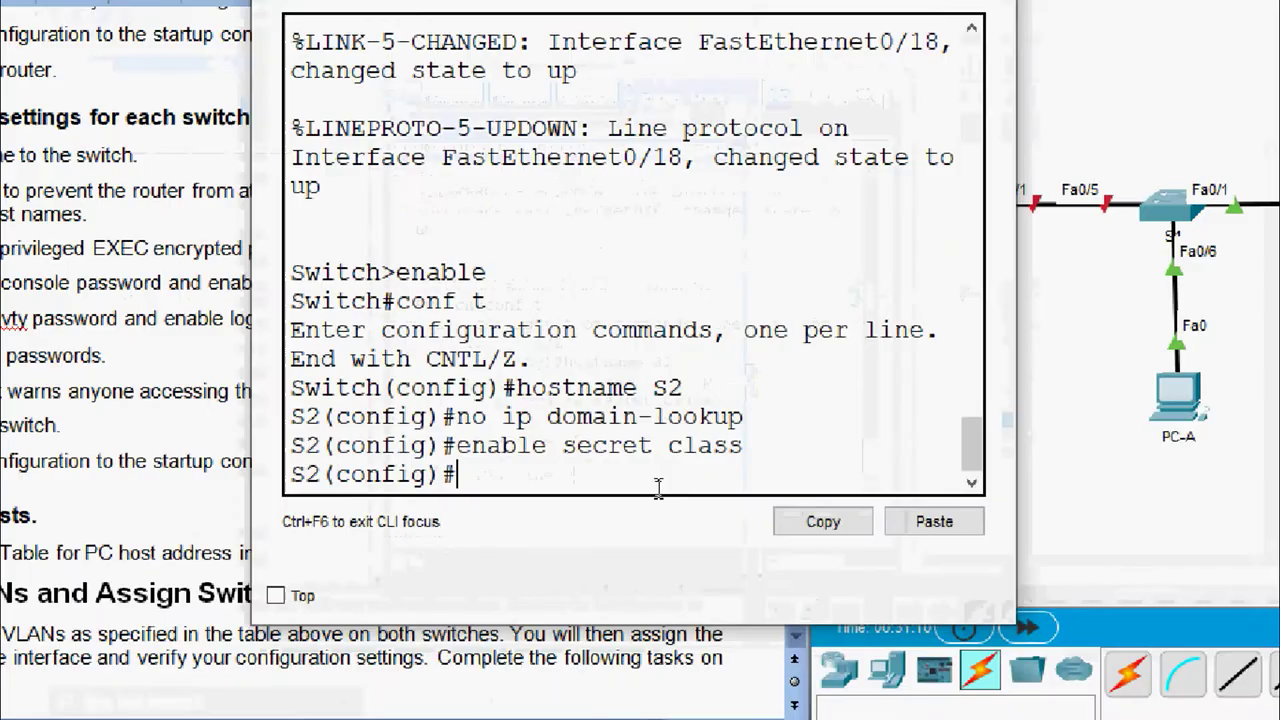
On S2, set console line 0 password to cisco with login required, then close its window
type("line console 0")
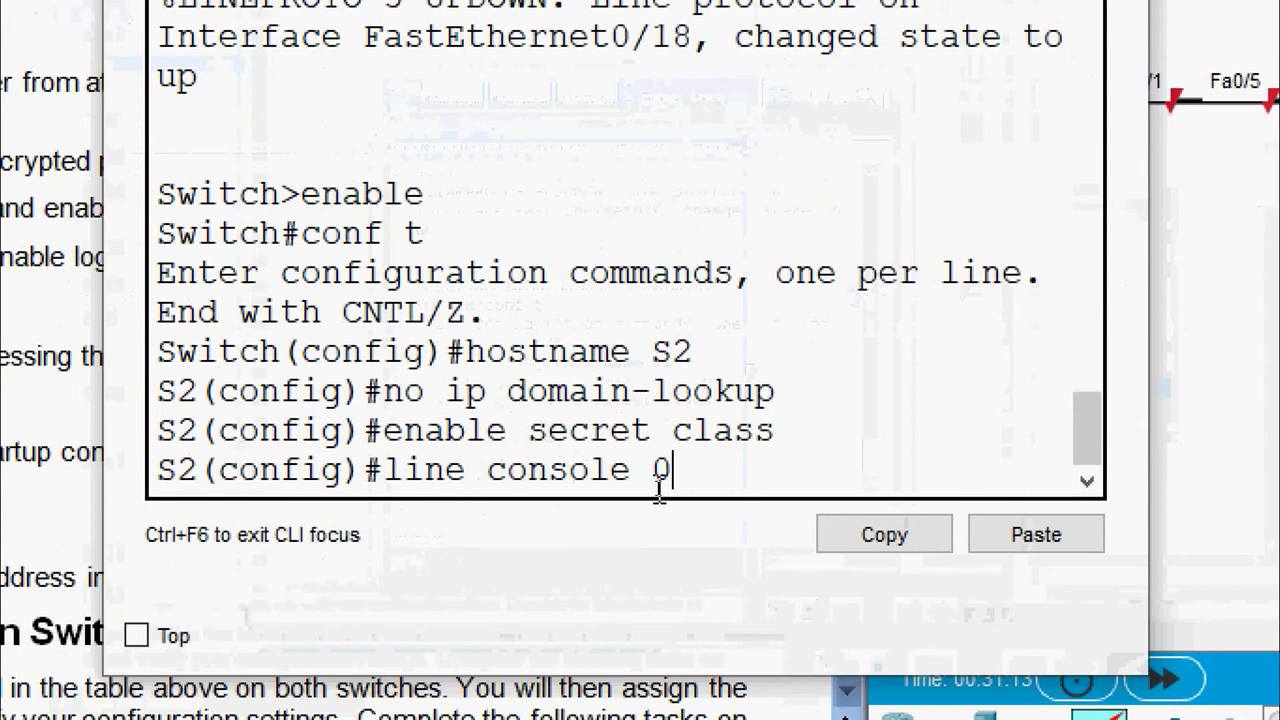
key("Return")
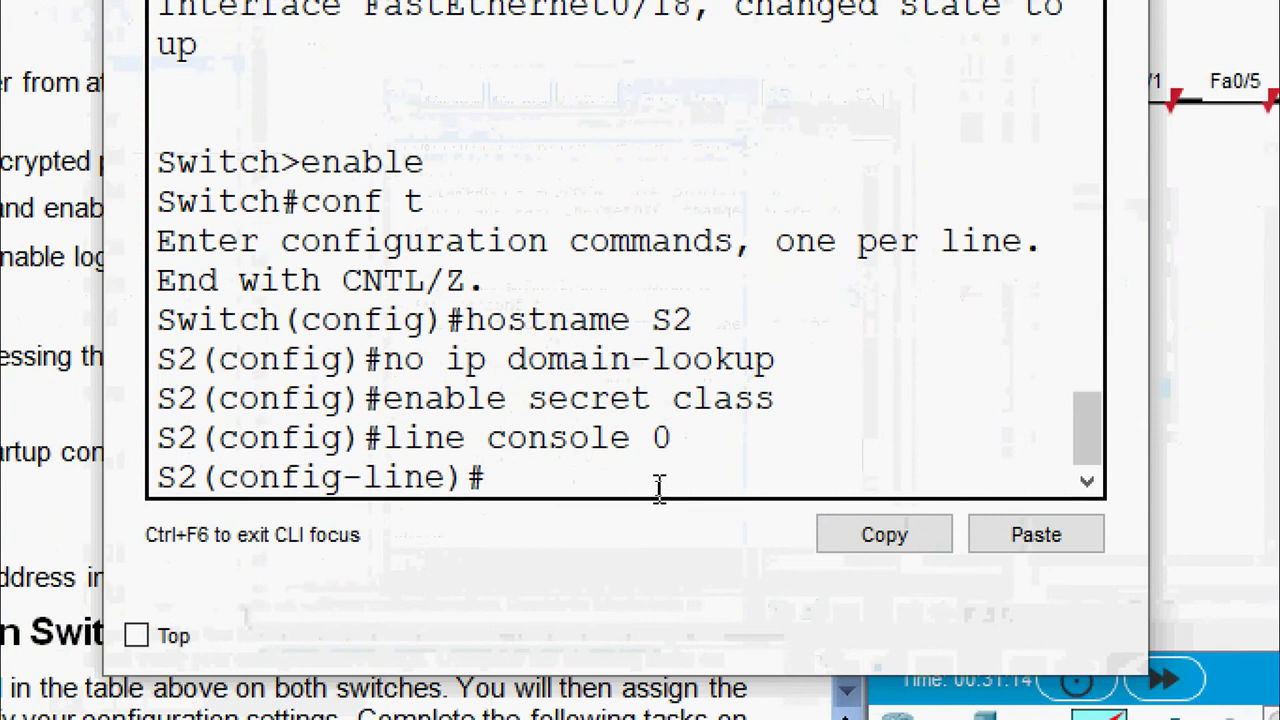
type("password")
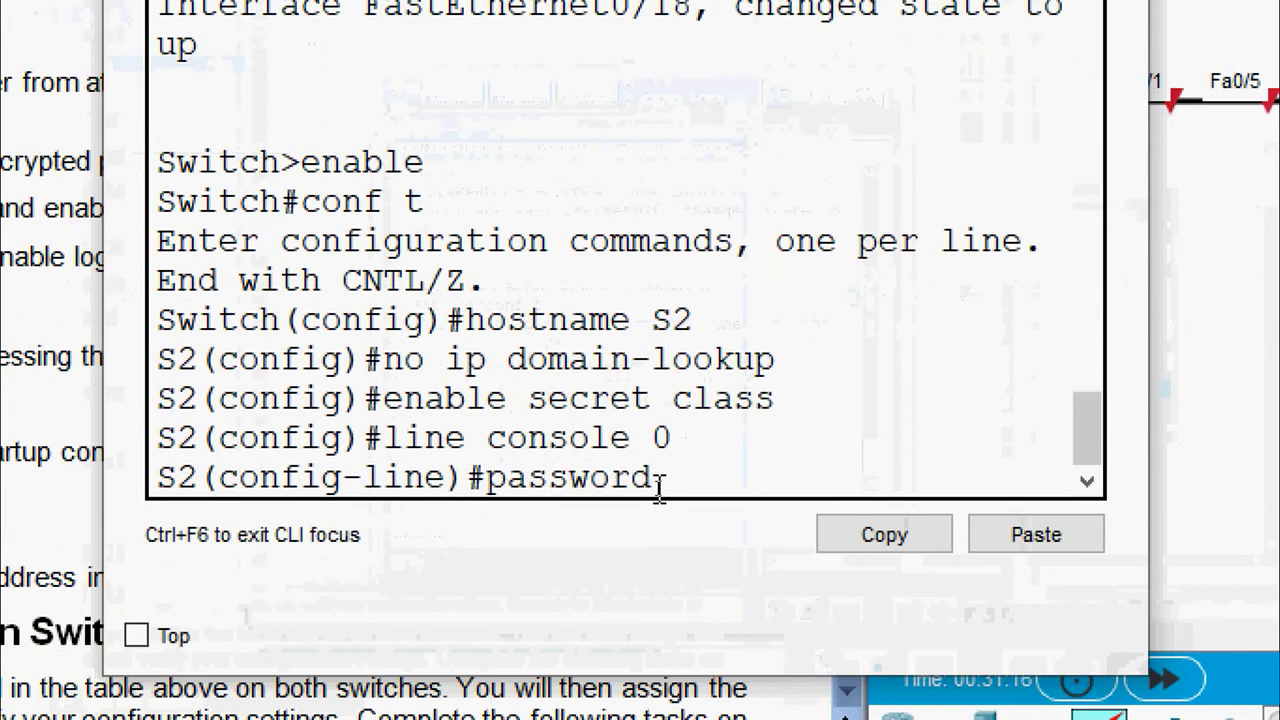
type(" cisco")
key("Return")
type("login")
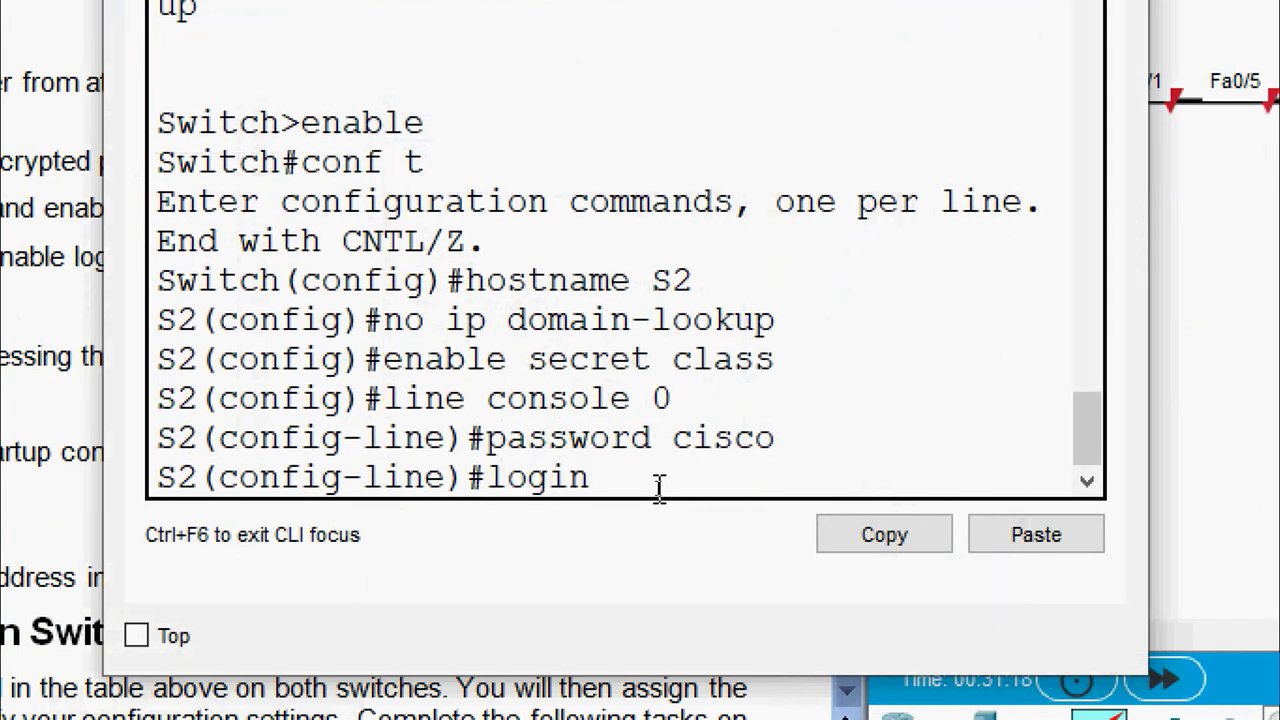
key("Return")
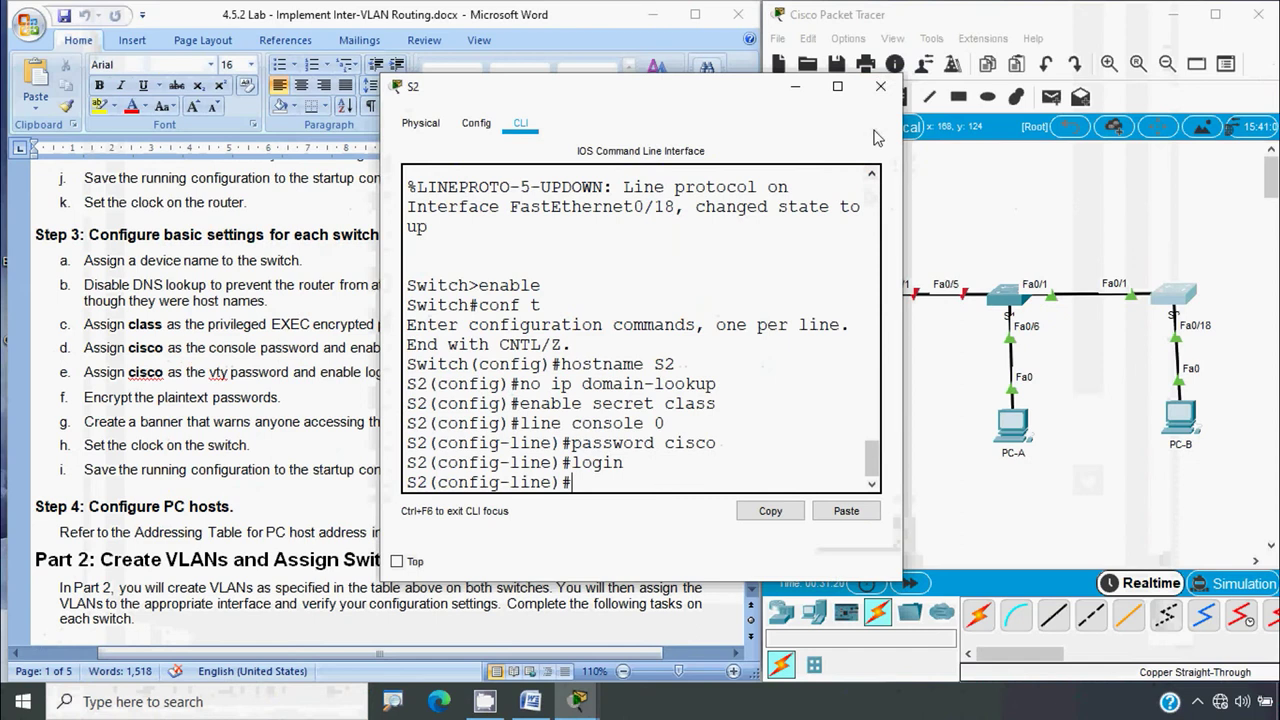
left_click(880, 90)
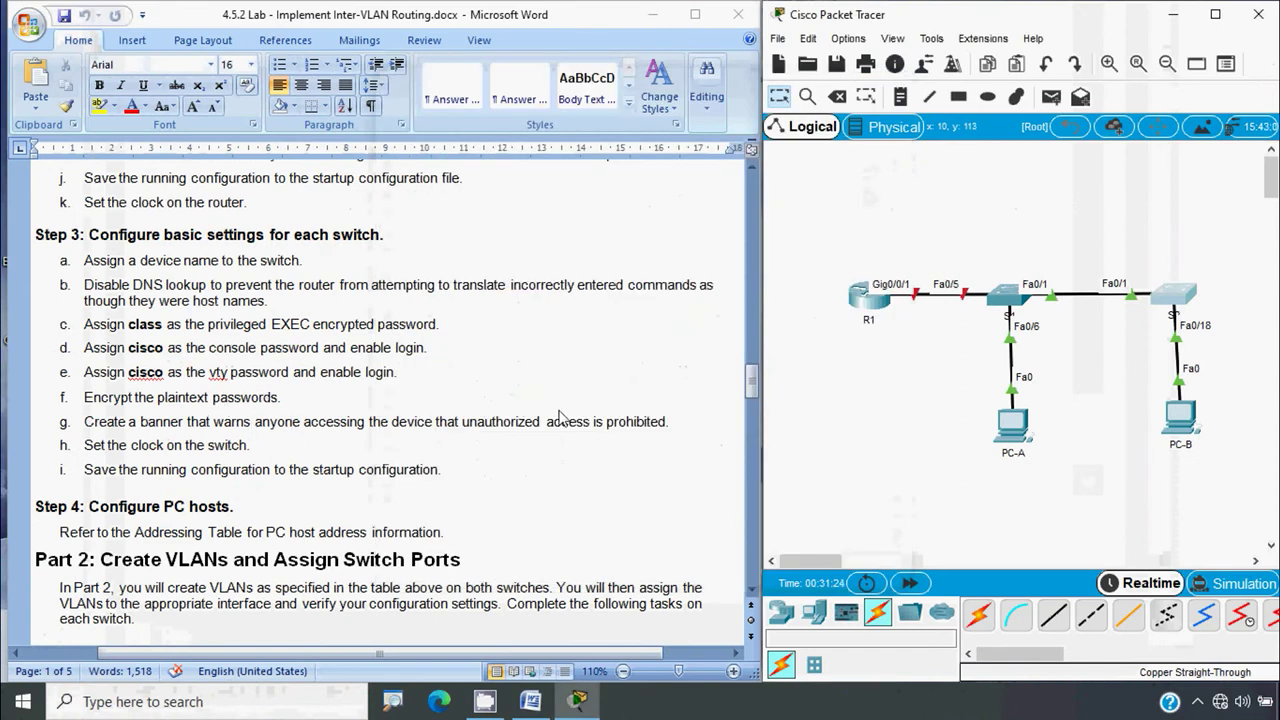
left_click(1008, 296)
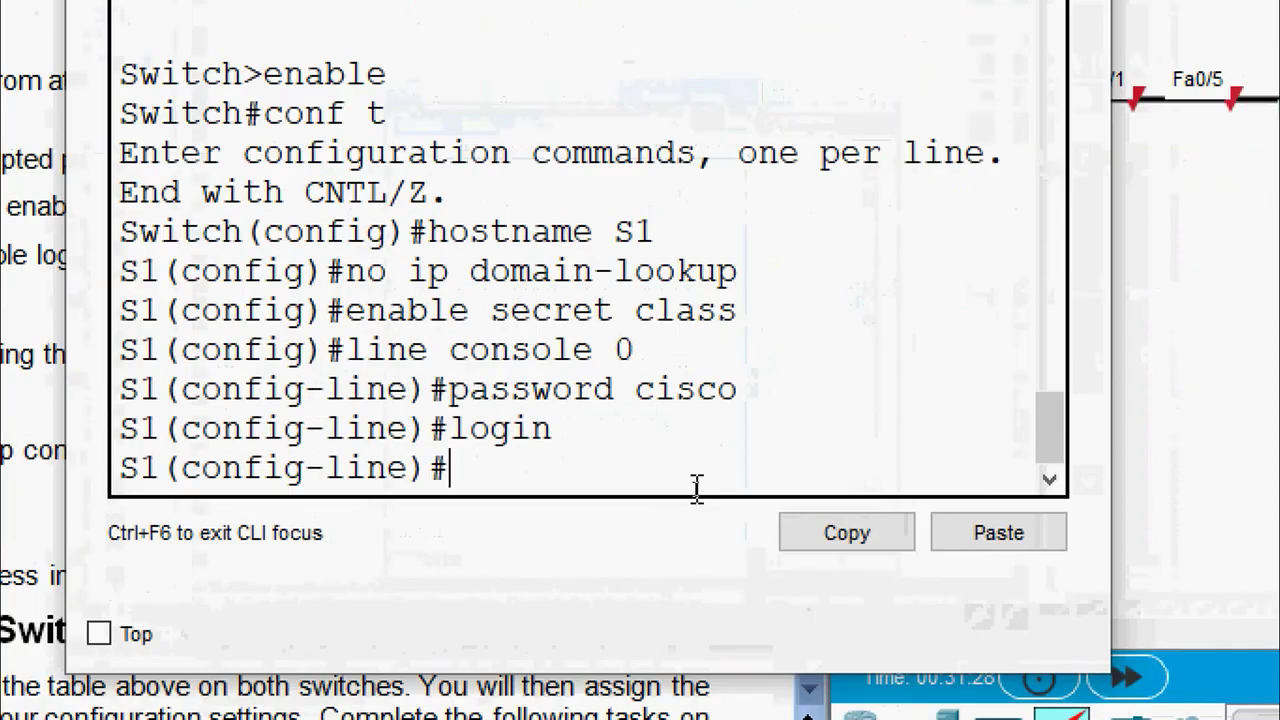
type("exit")
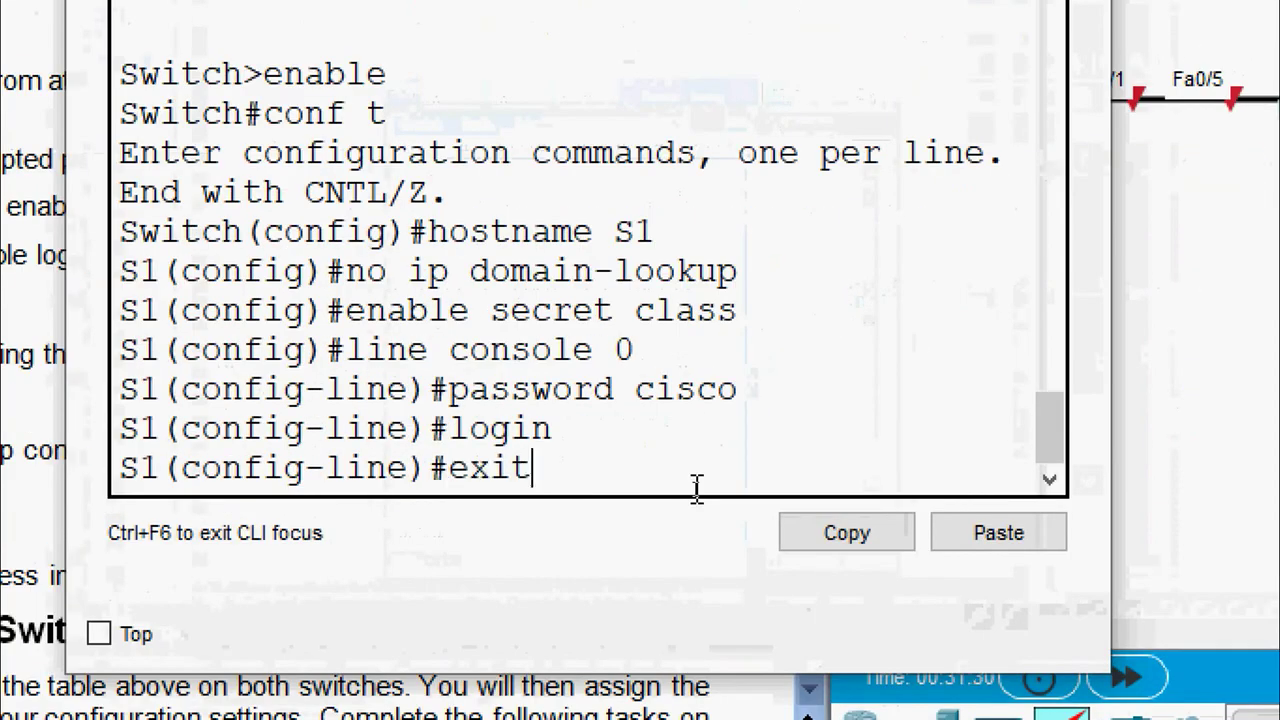
key("Return")
type("line v")
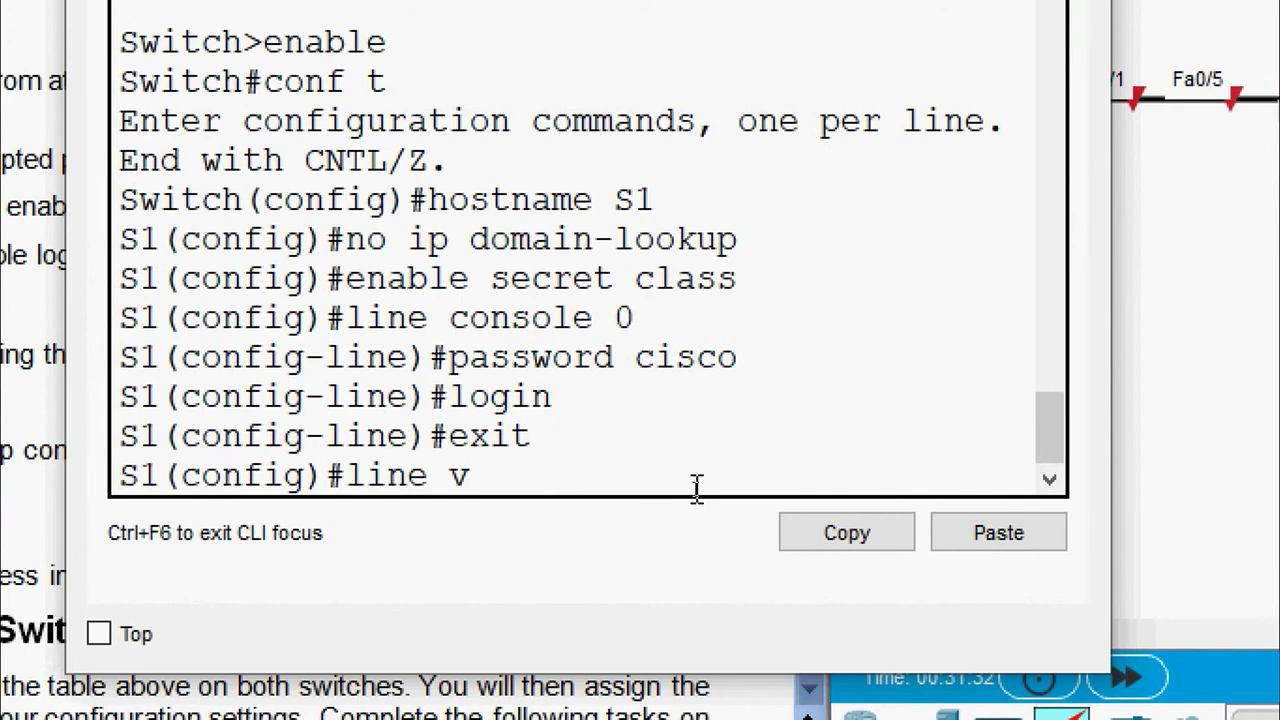
type("ty 0 15")
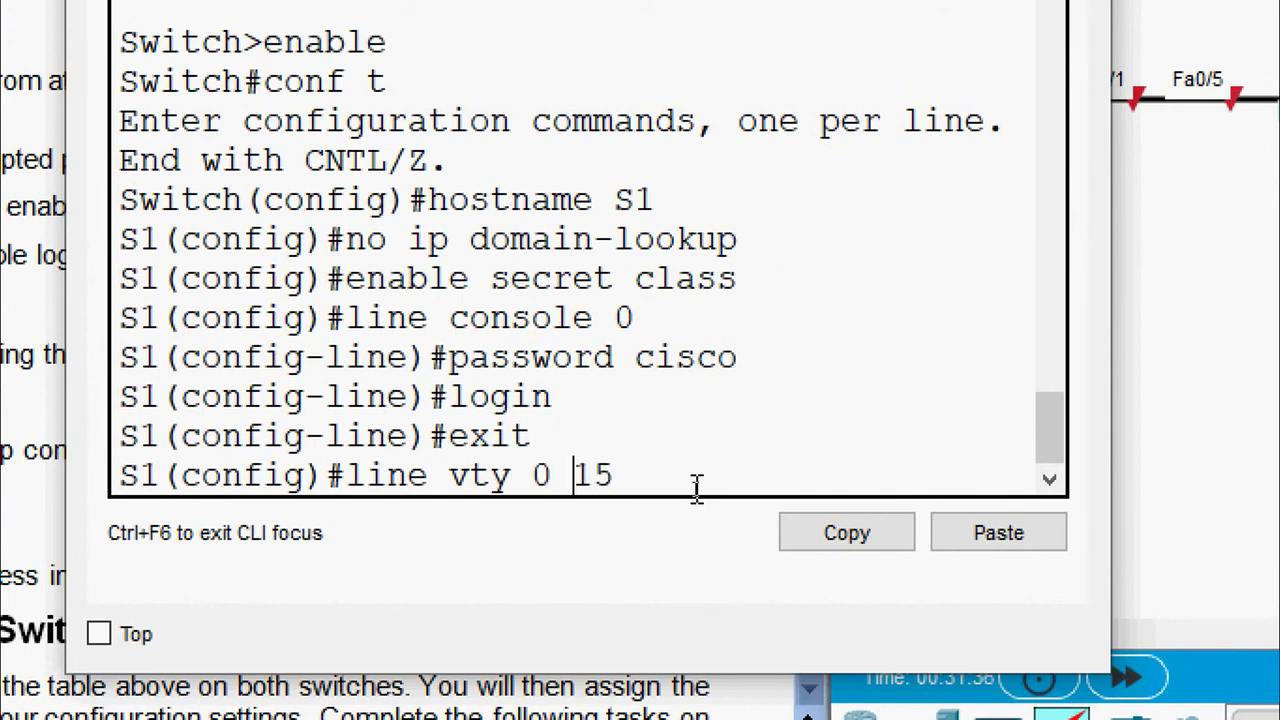
key("Return")
type("pa")
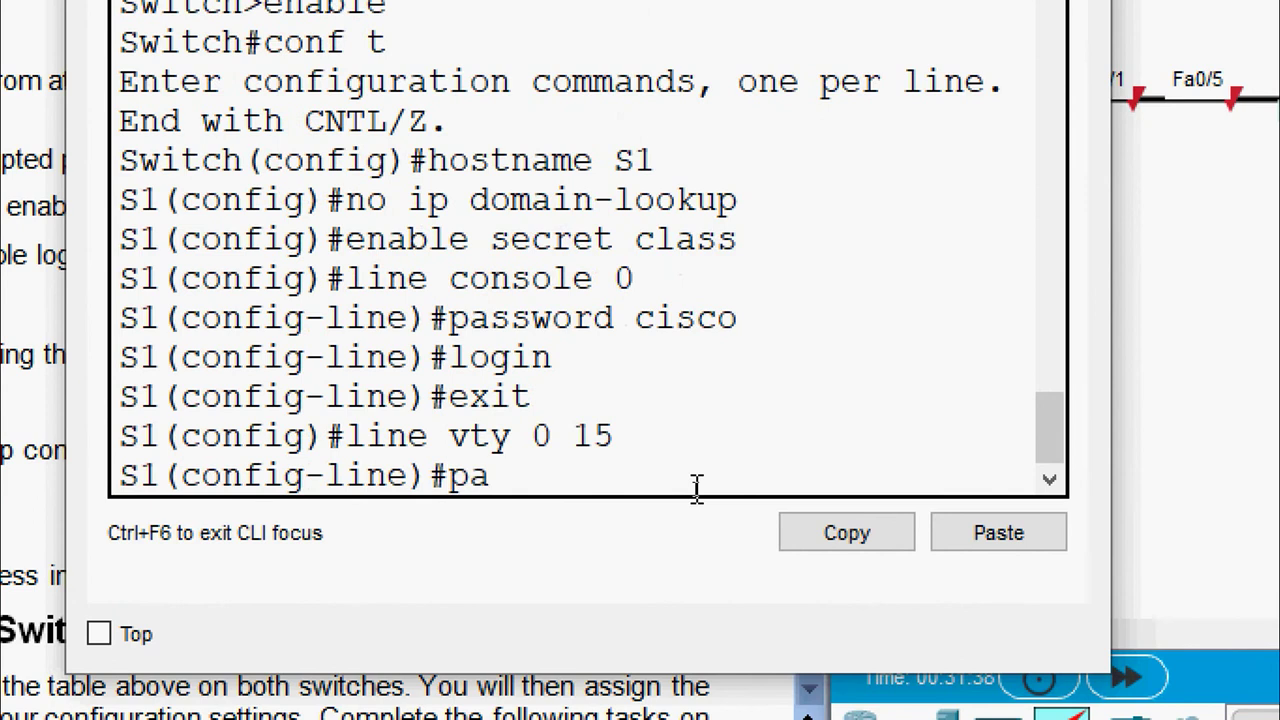
type("ssword cisco")
key("Return")
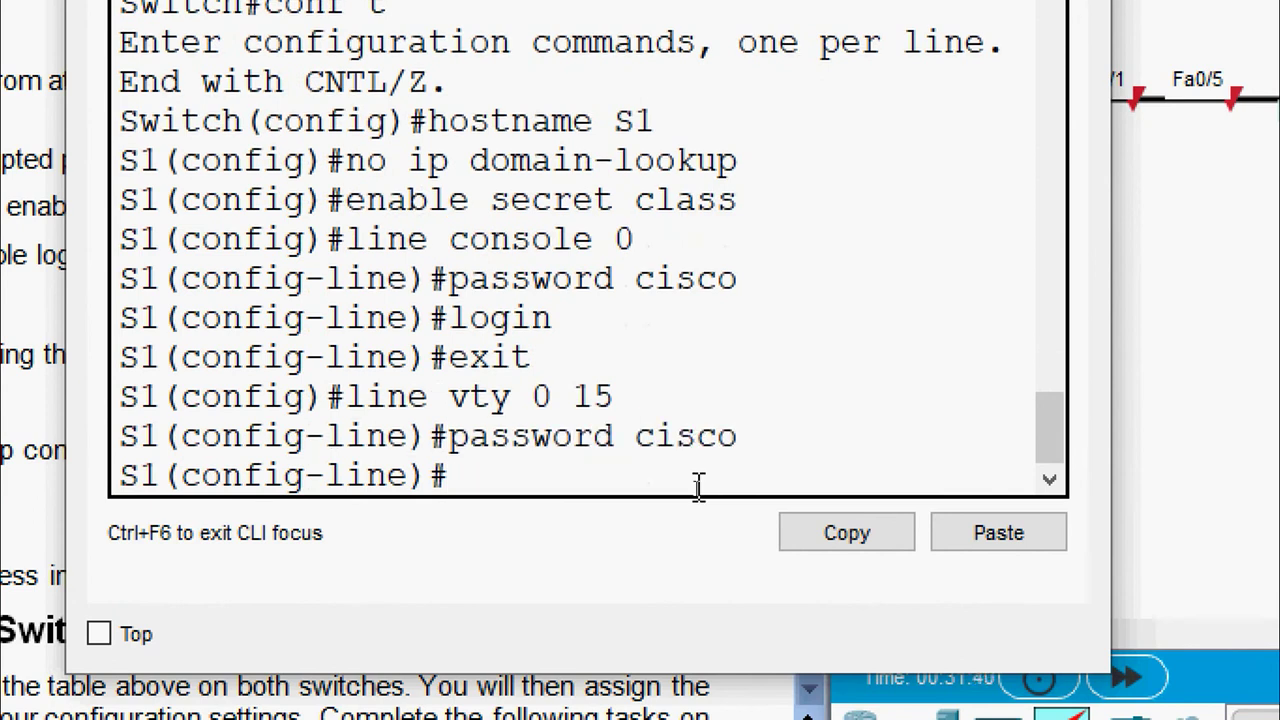
type("login")
key("Return")
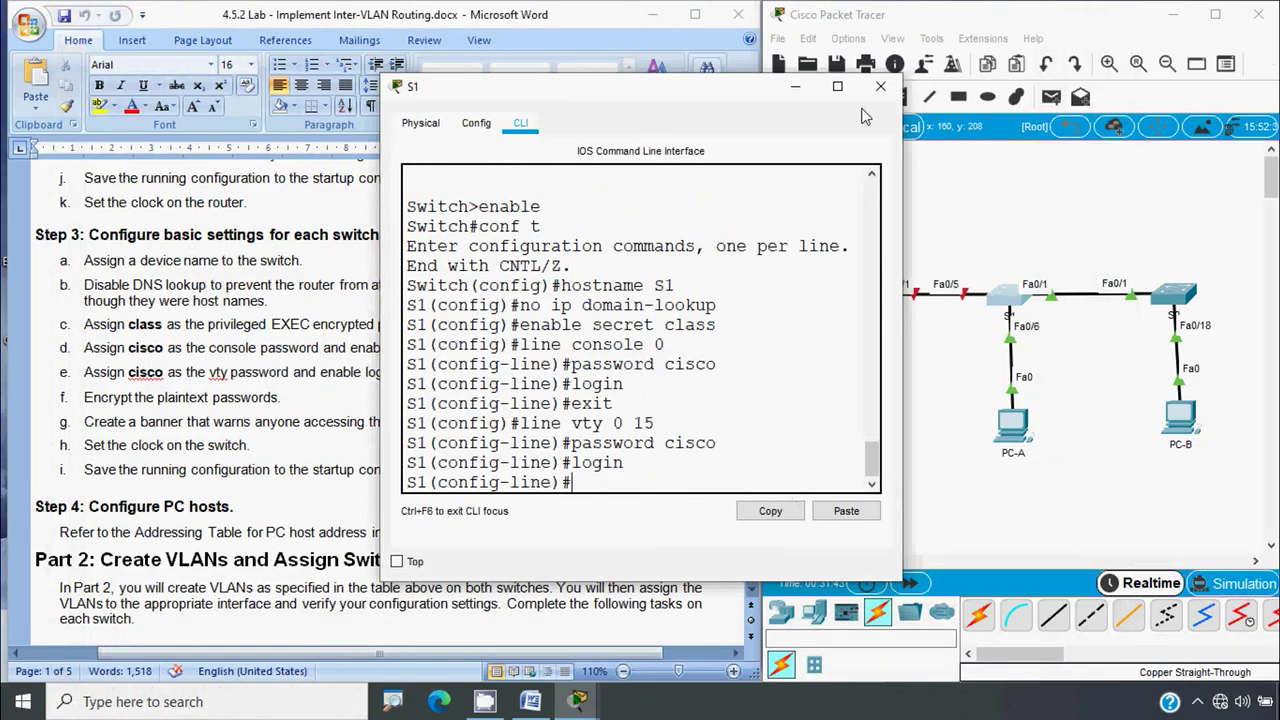
left_click(871, 86)
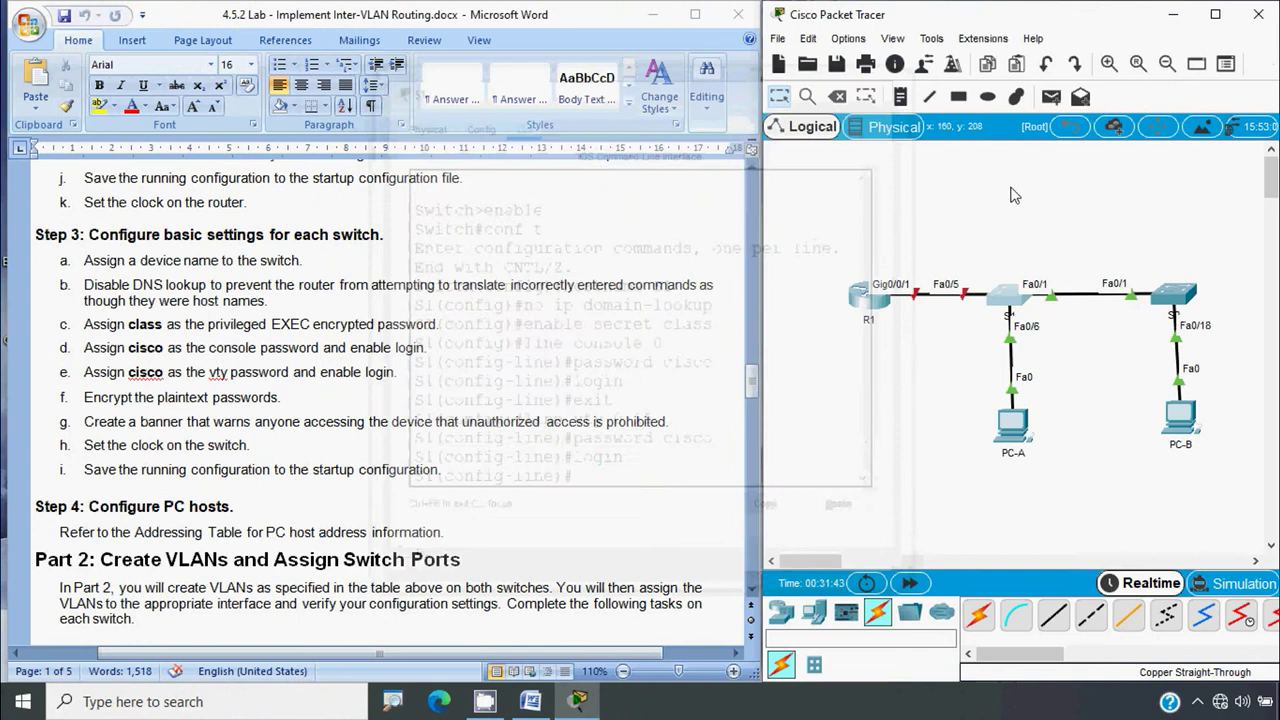
left_click(1168, 294)
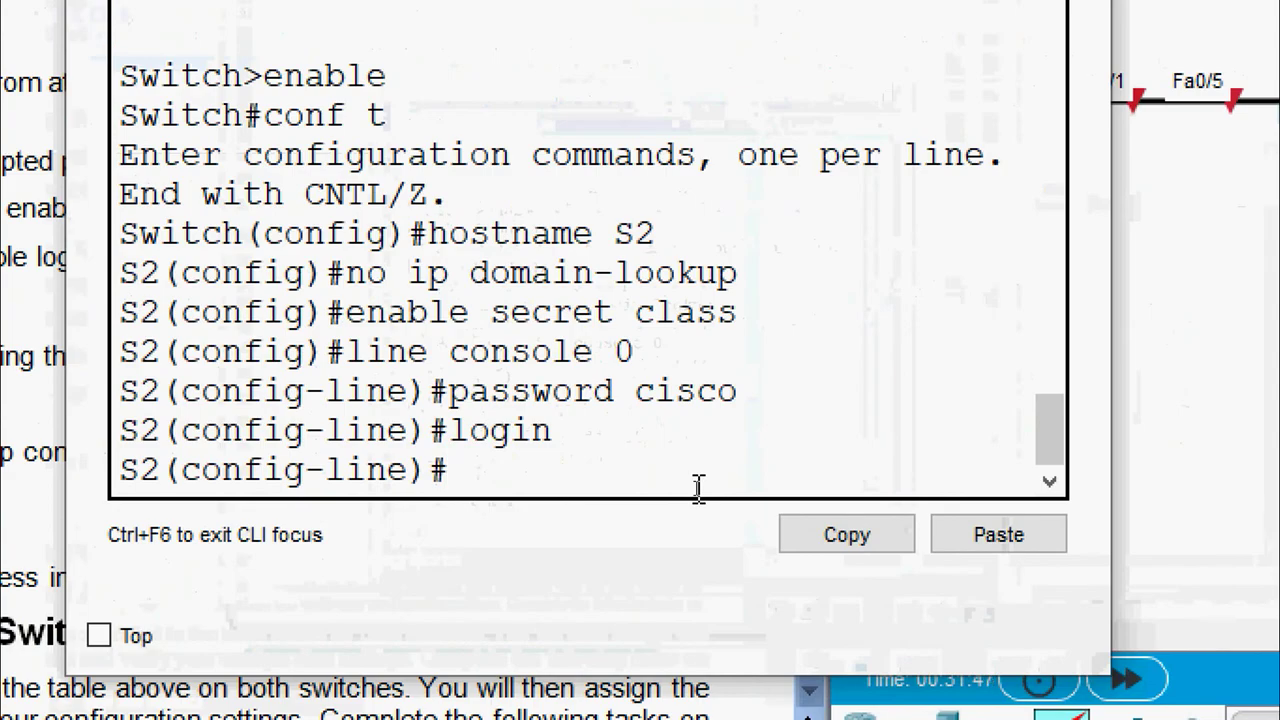
type("exit")
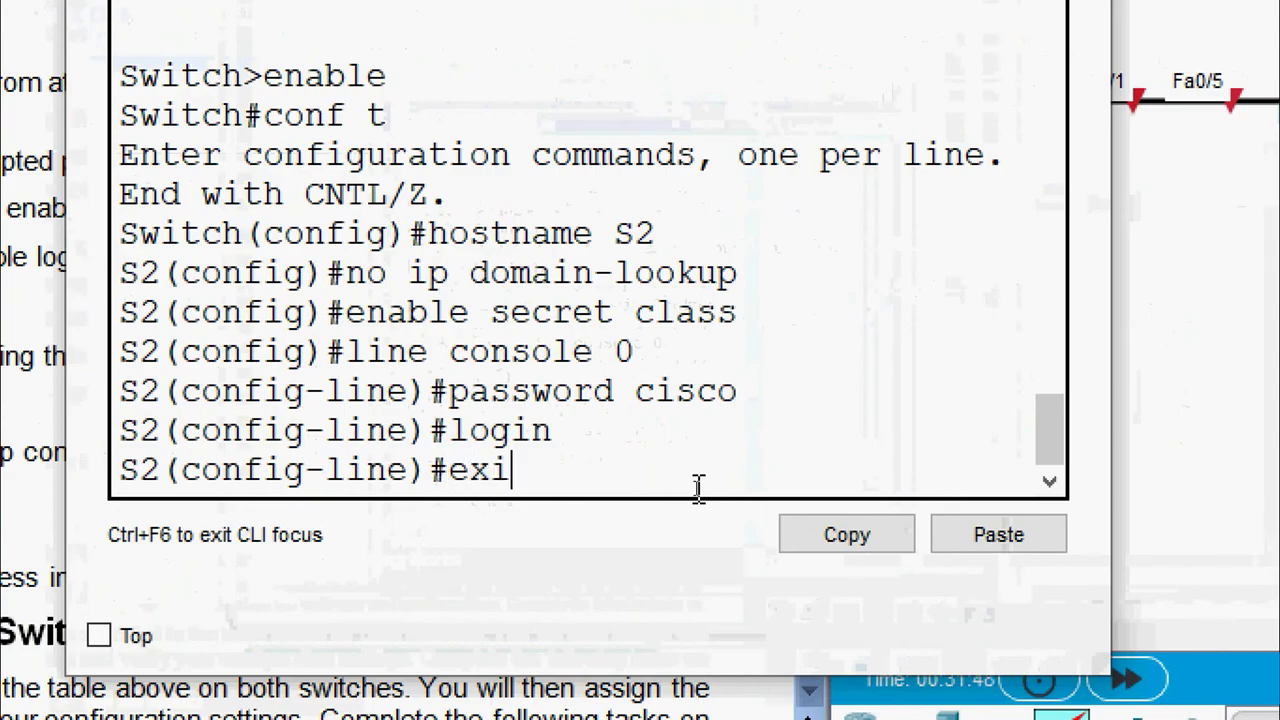
key("Return")
key("Return")
type("line conso")
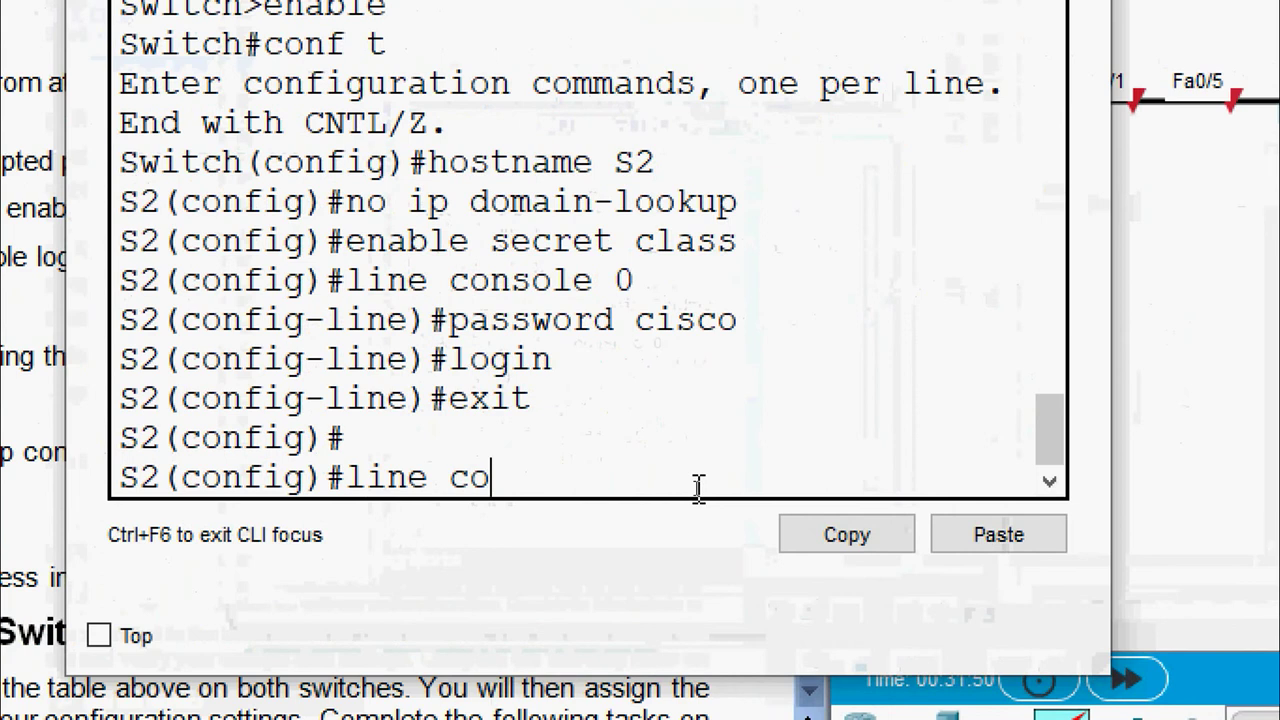
key("BackSpace")
key("BackSpace")
key("BackSpace")
key("BackSpace")
key("BackSpace")
type("vty")
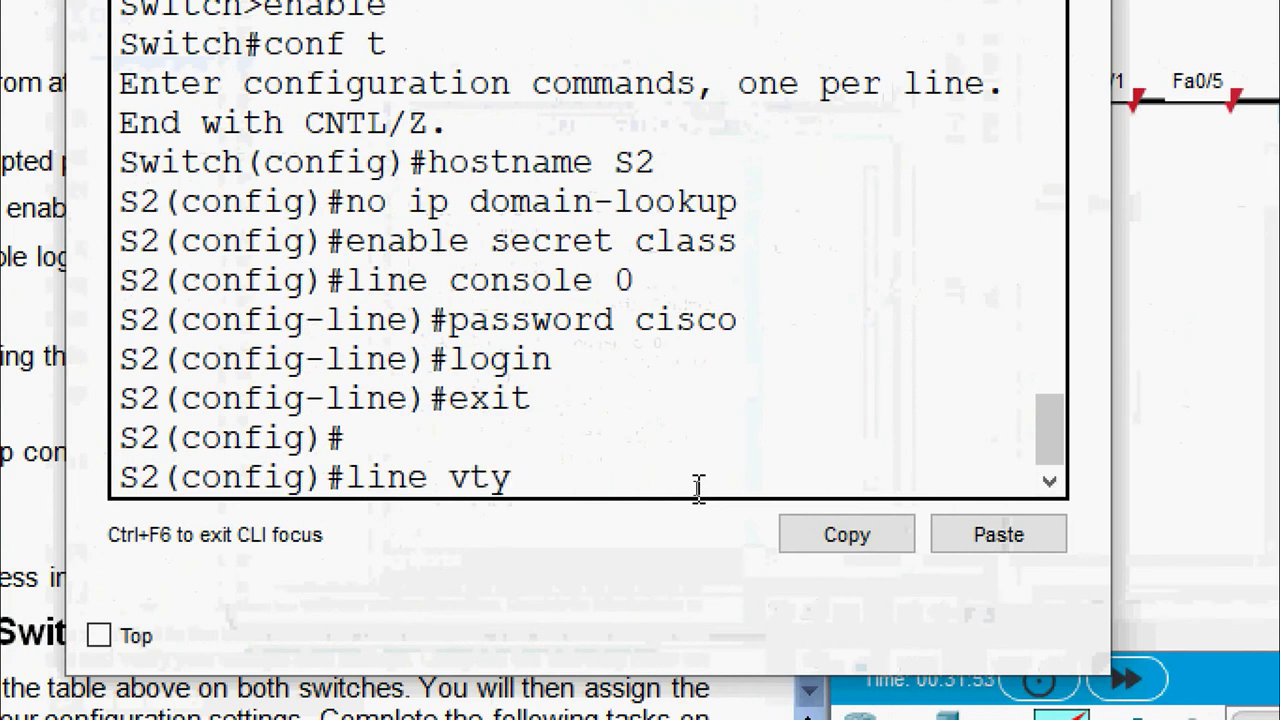
type(" 0 15")
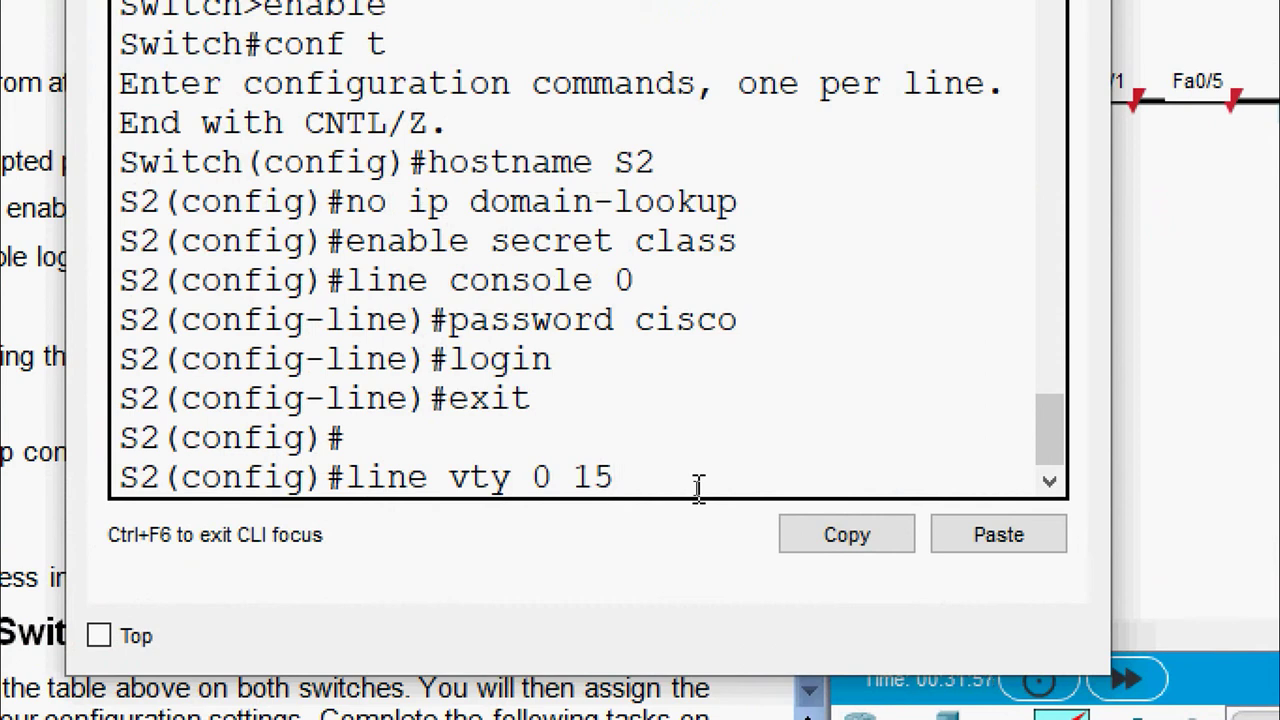
key("Return")
type("password ")
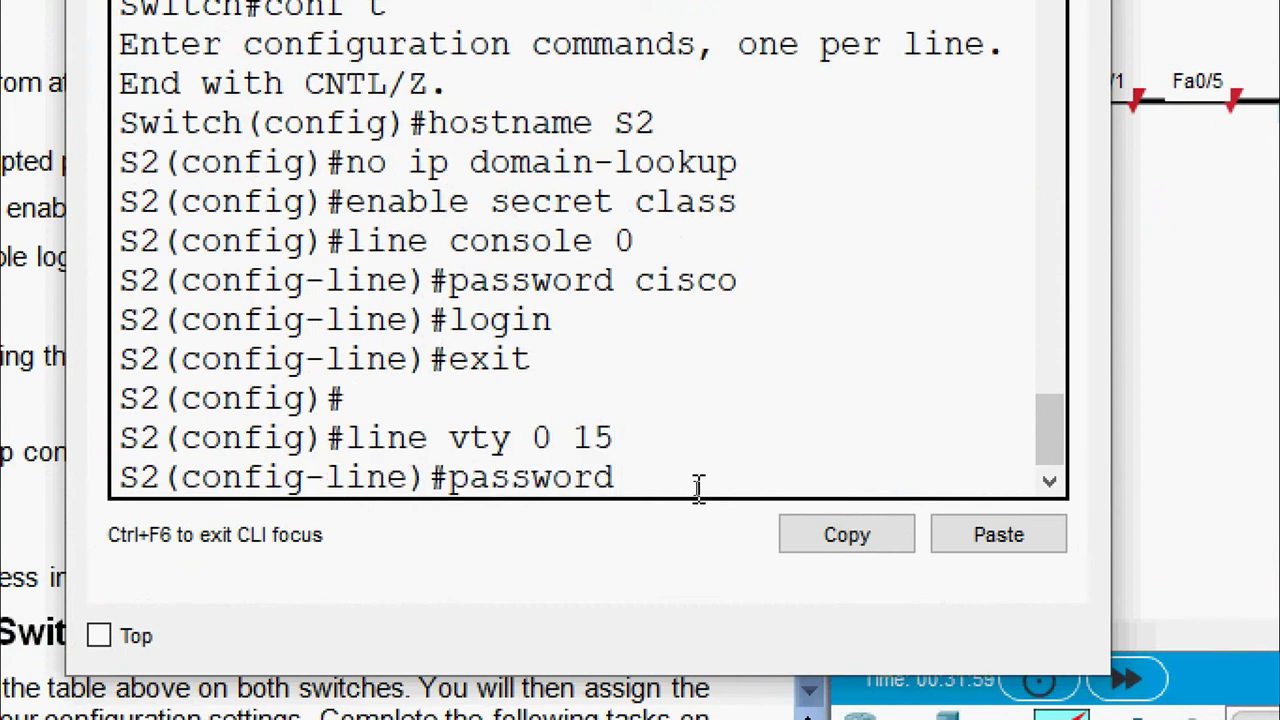
type("cisco")
key("Return")
type("login")
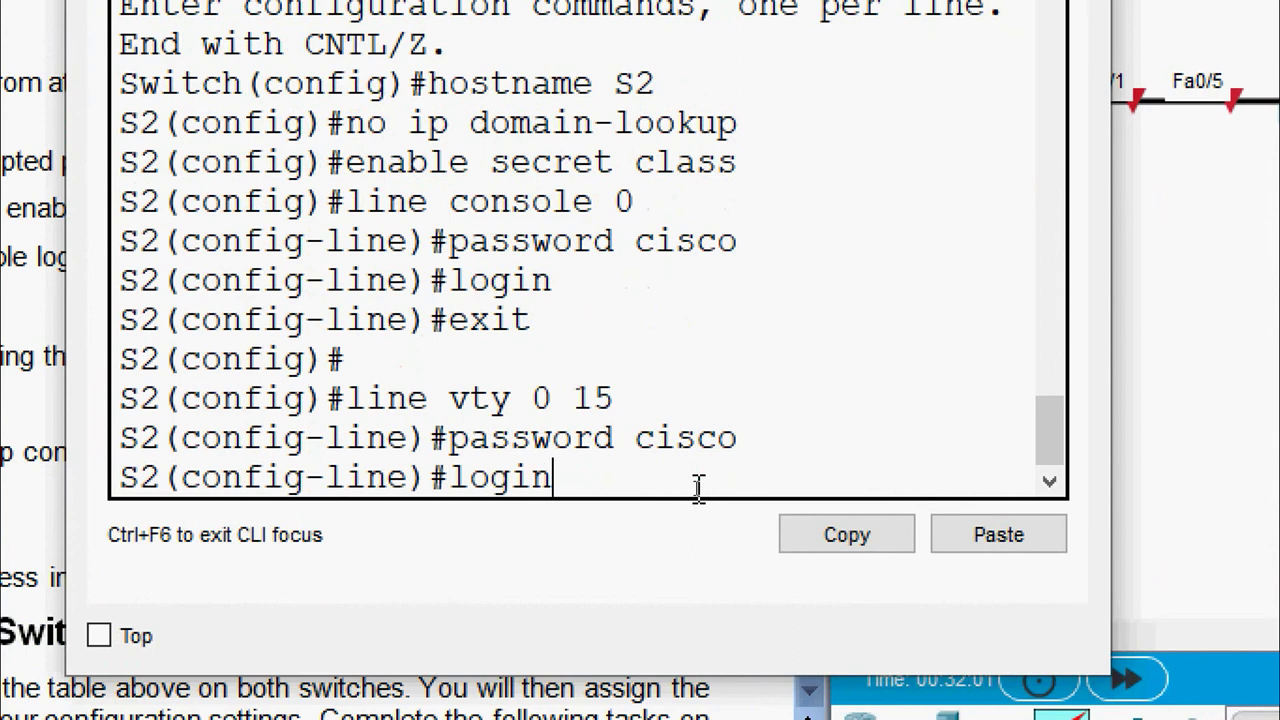
key("Return")
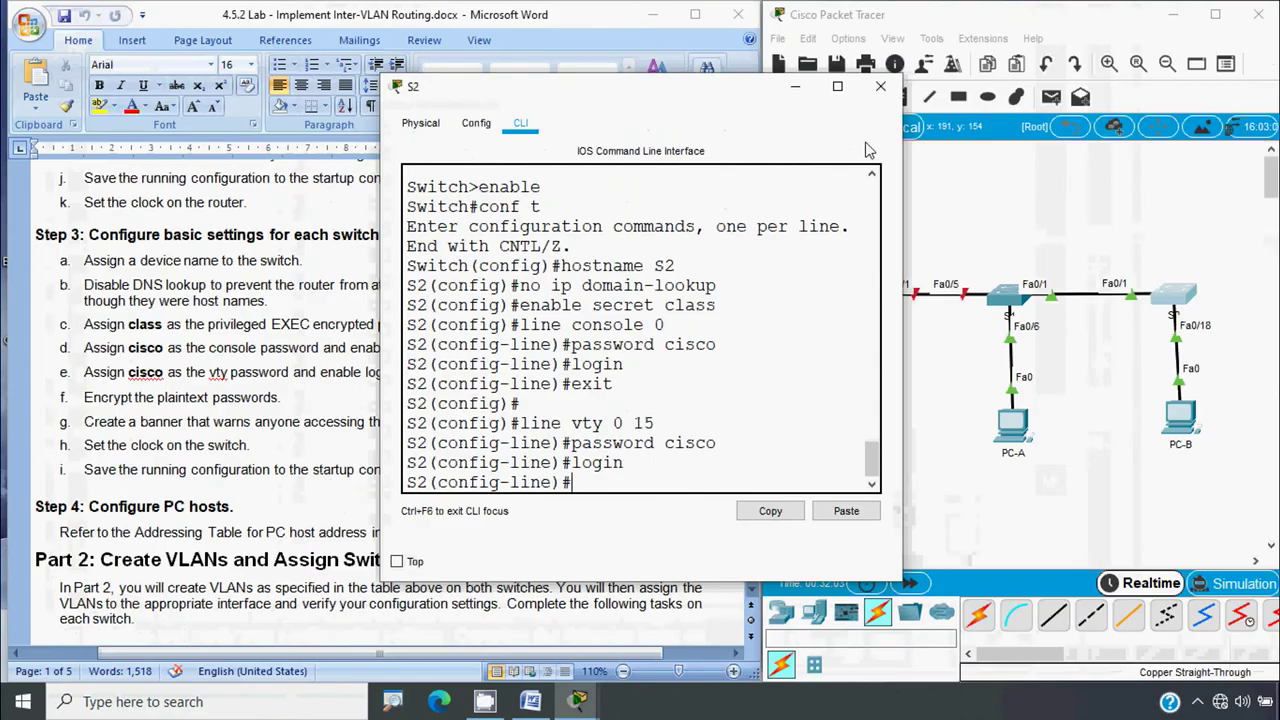
left_click(880, 92)
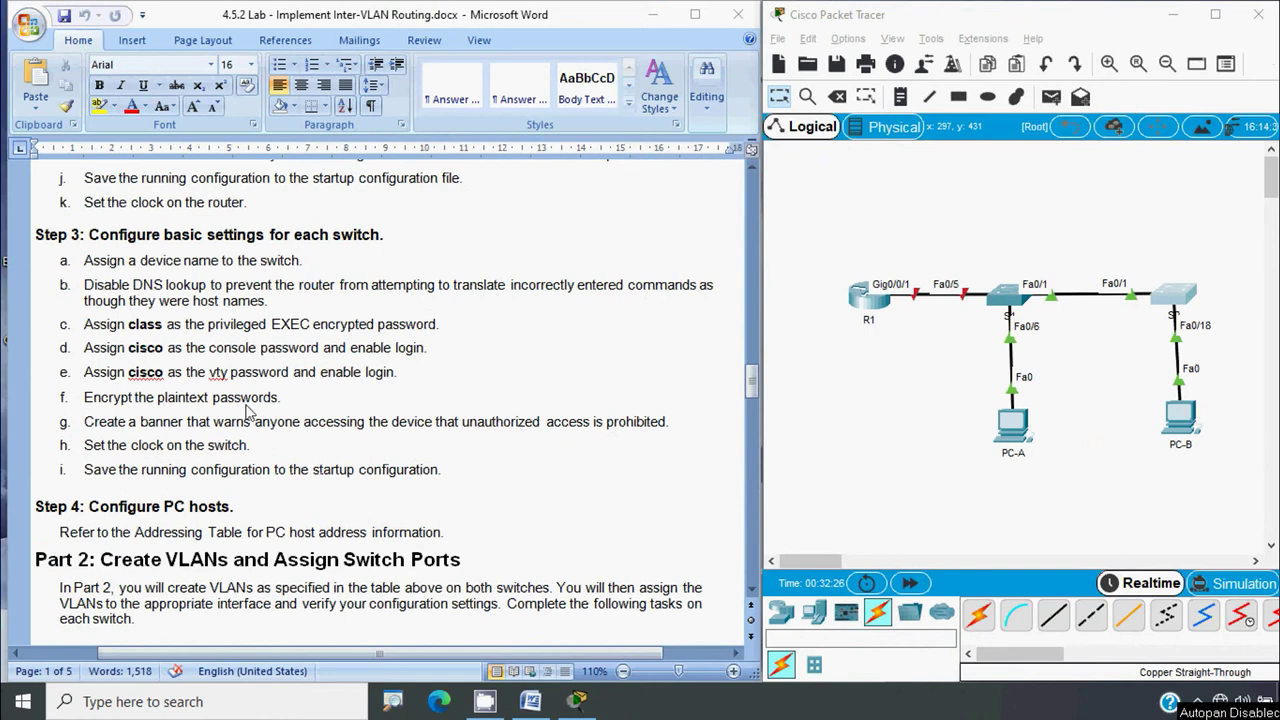
Enable service password-encryption on S1 and close its window
left_click(1005, 298)
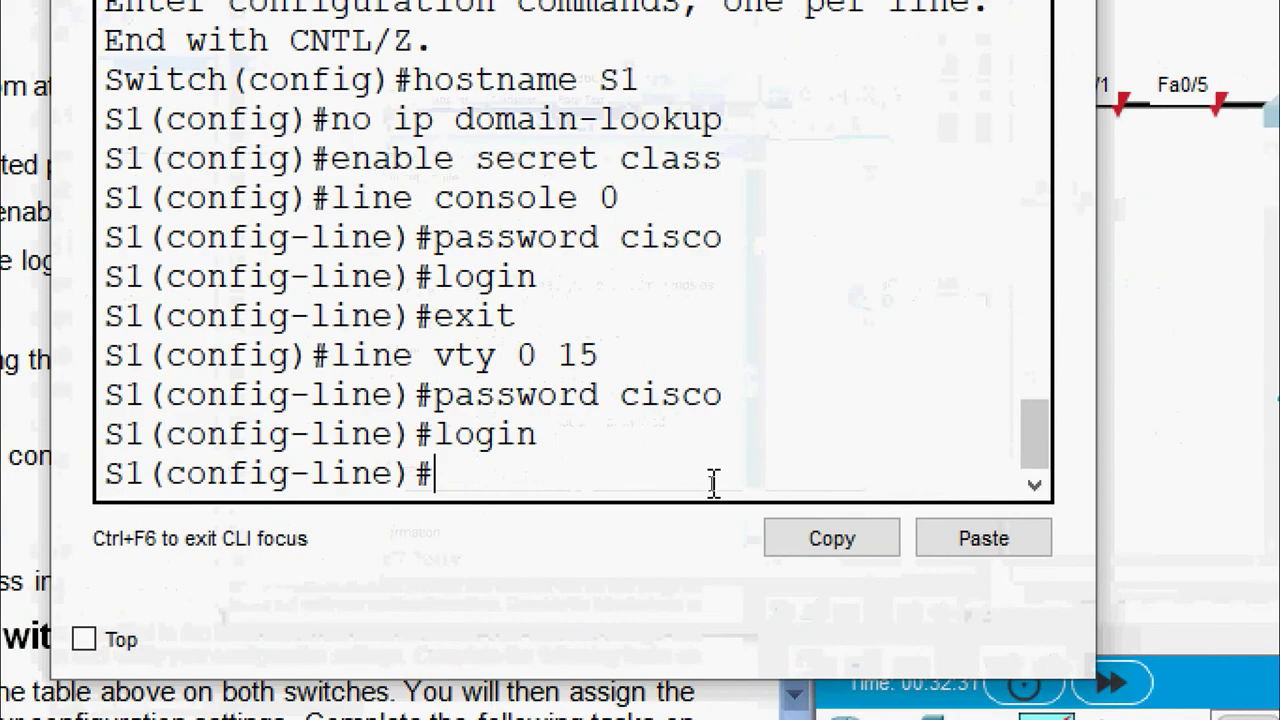
type("exit")
key("Return")
type("se")
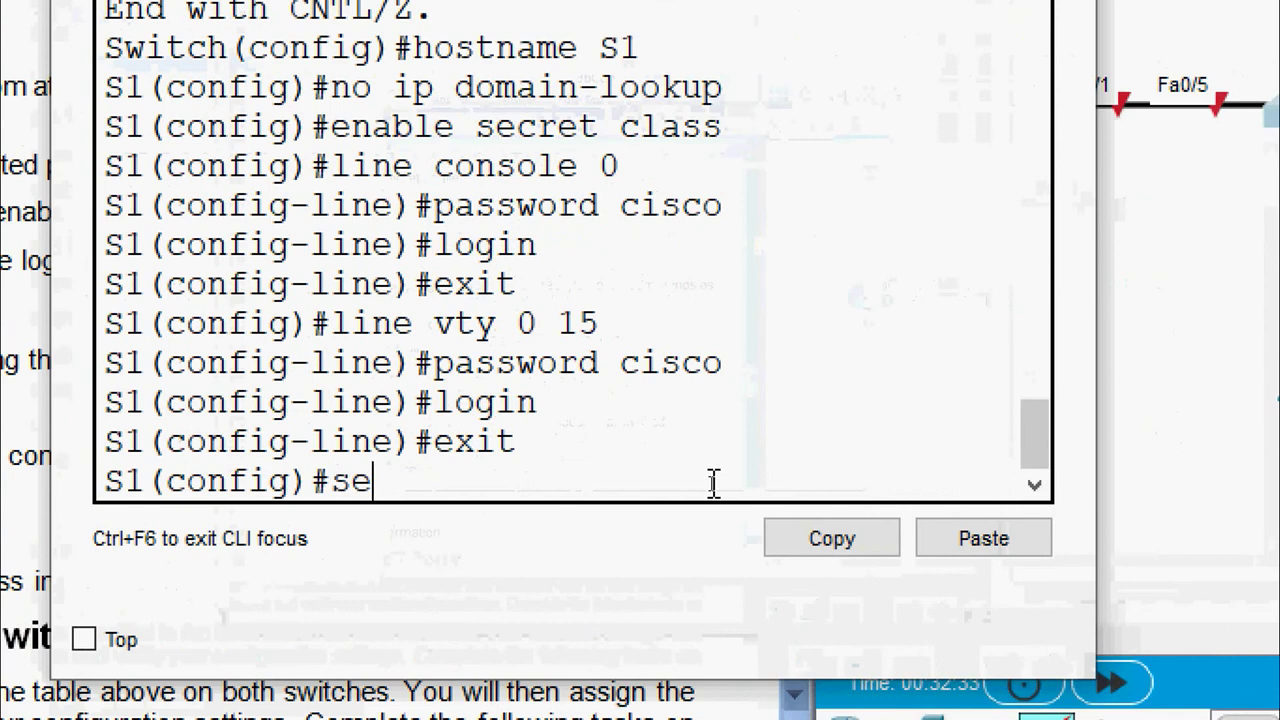
type("rvice password")
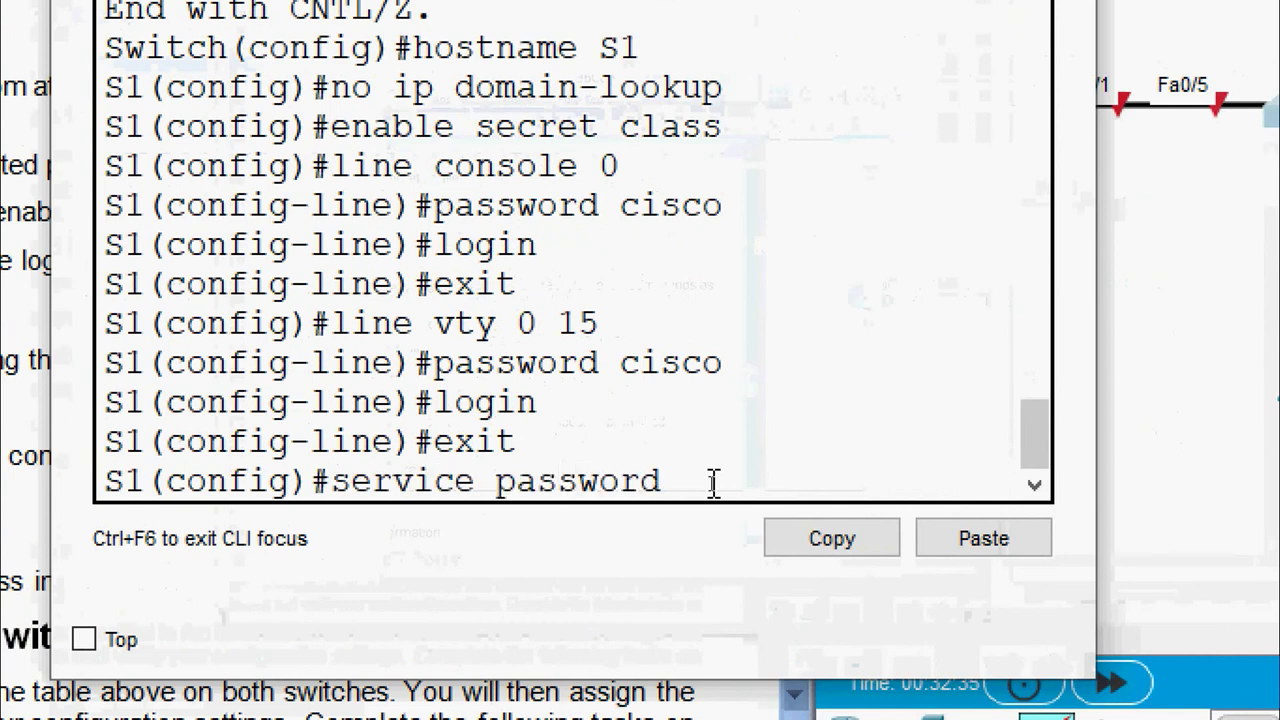
type("-encry")
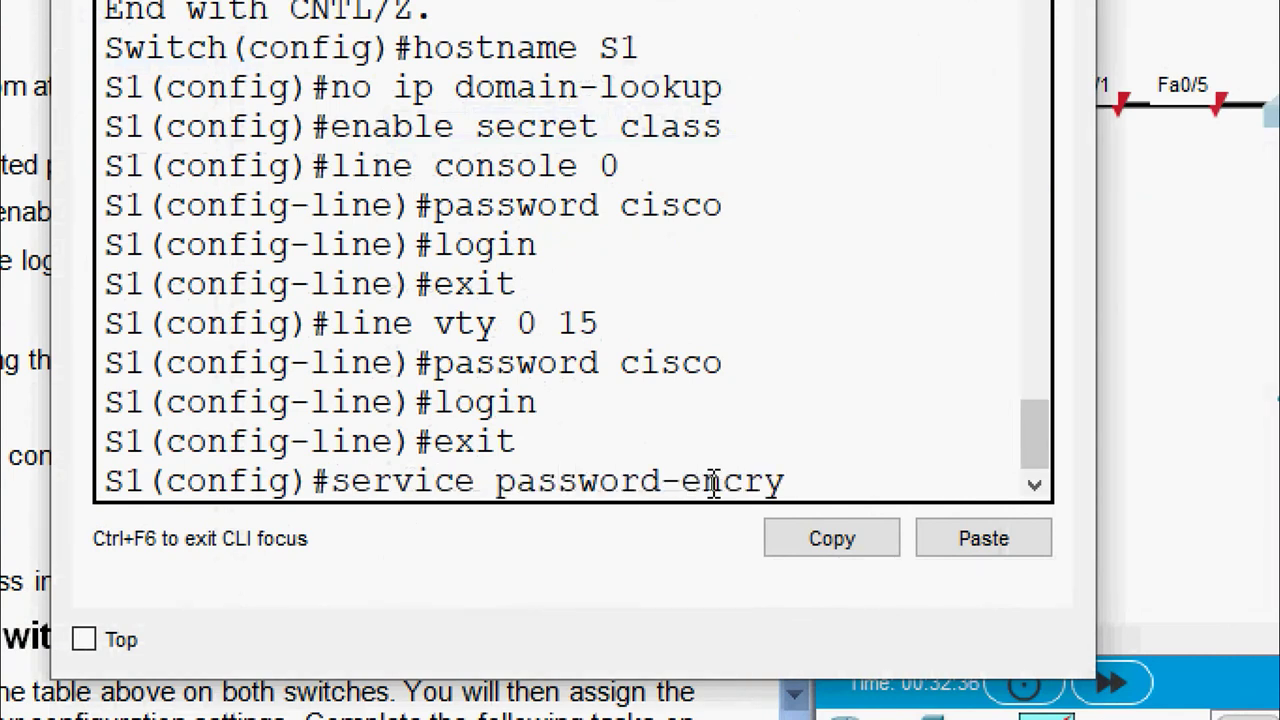
type("ption")
key("Return")
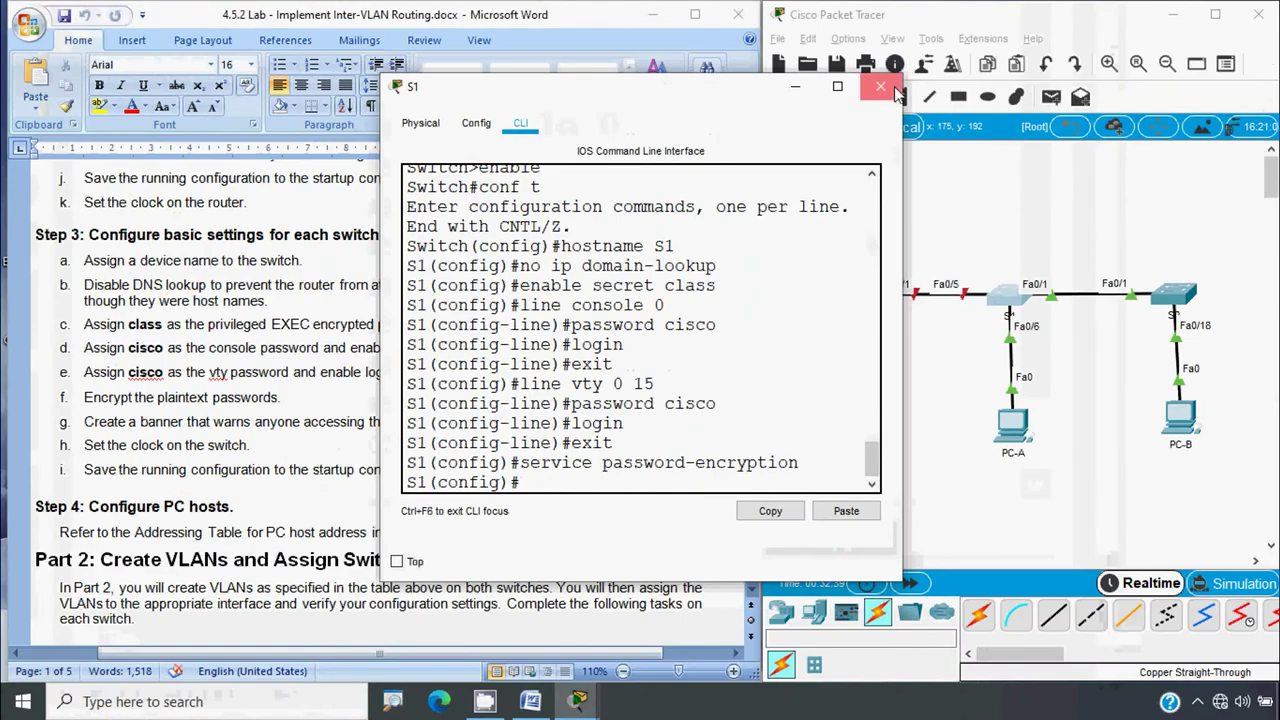
left_click(890, 86)
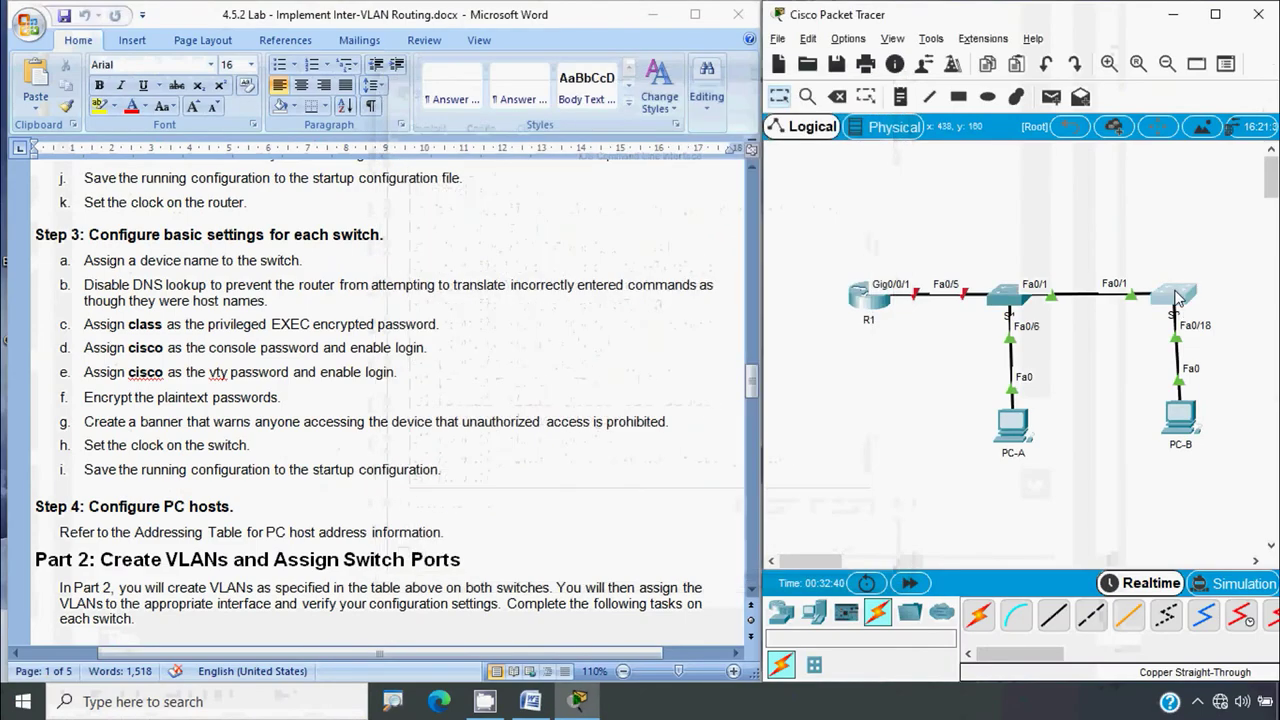
Enable service password-encryption on S2 and close its window
left_click(1178, 296)
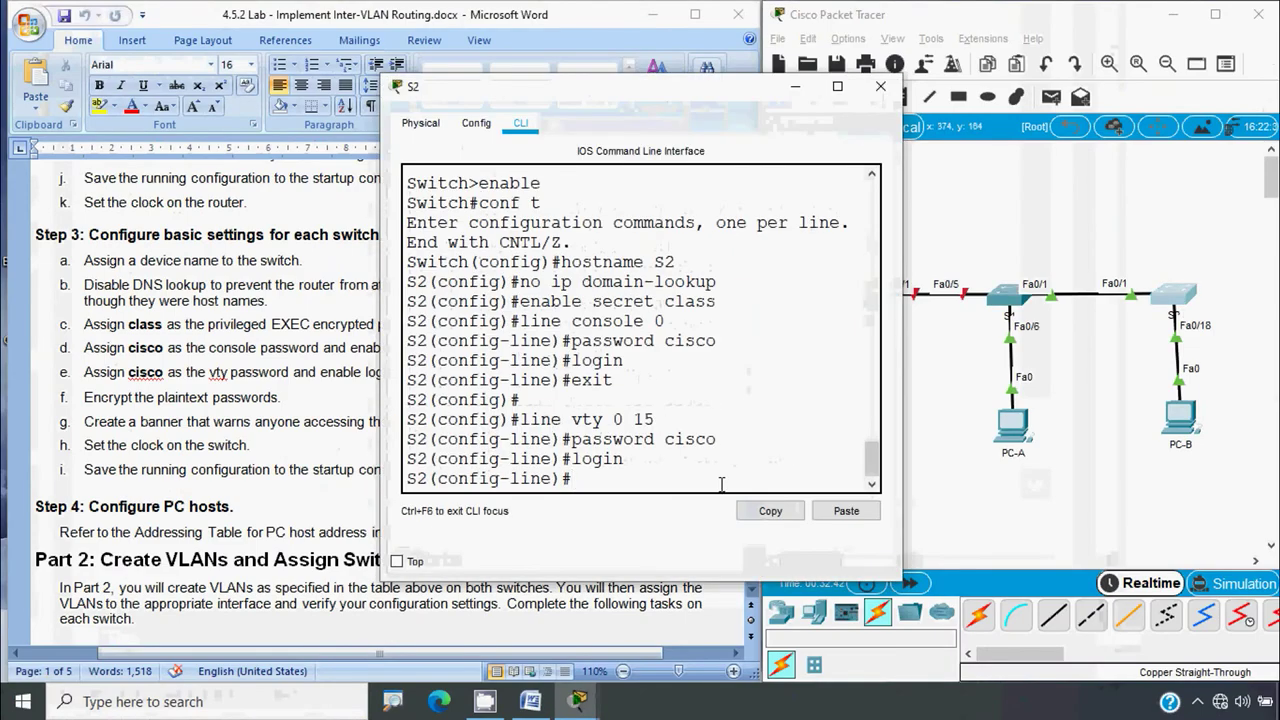
type("exit")
key("Return")
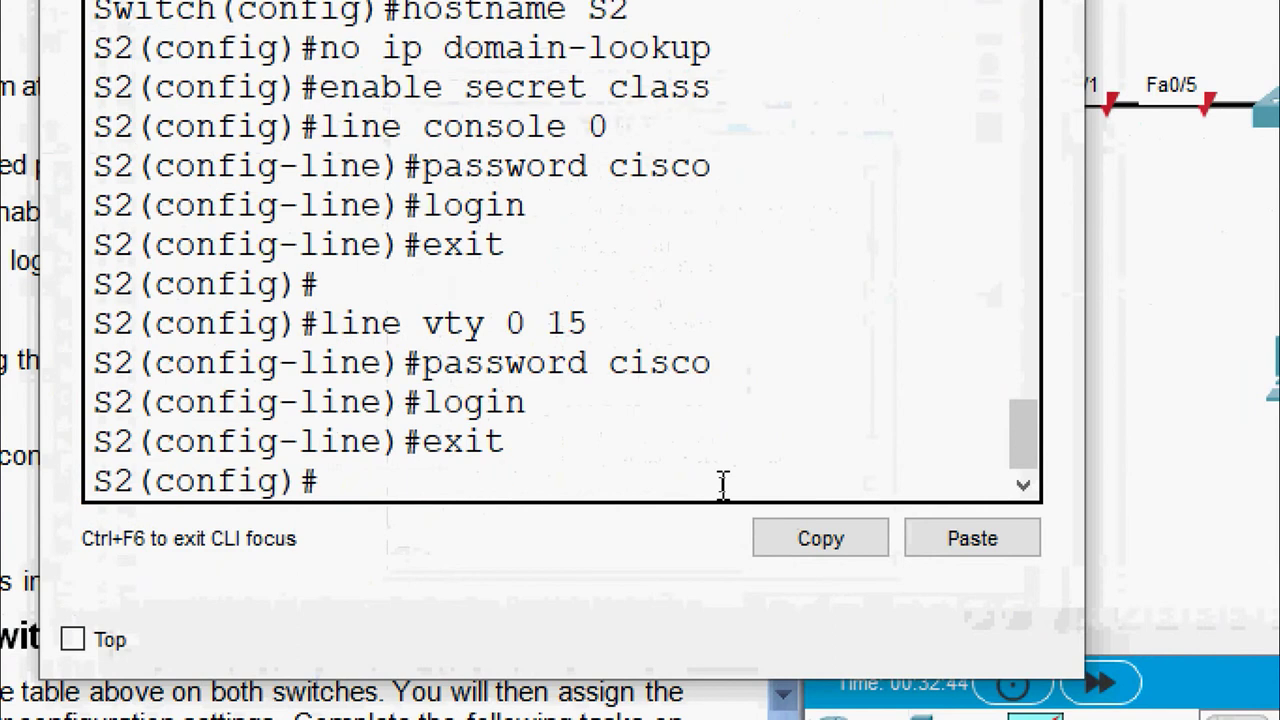
key("Return")
type("service")
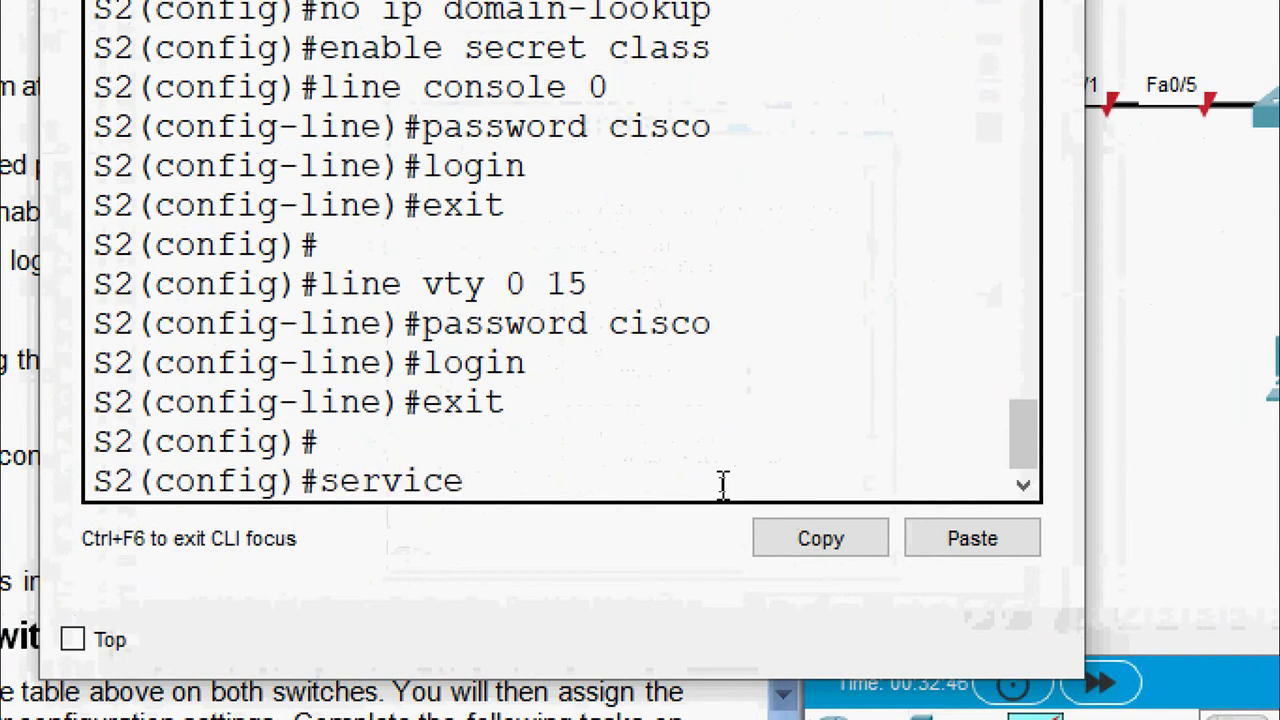
type(" password-encryption")
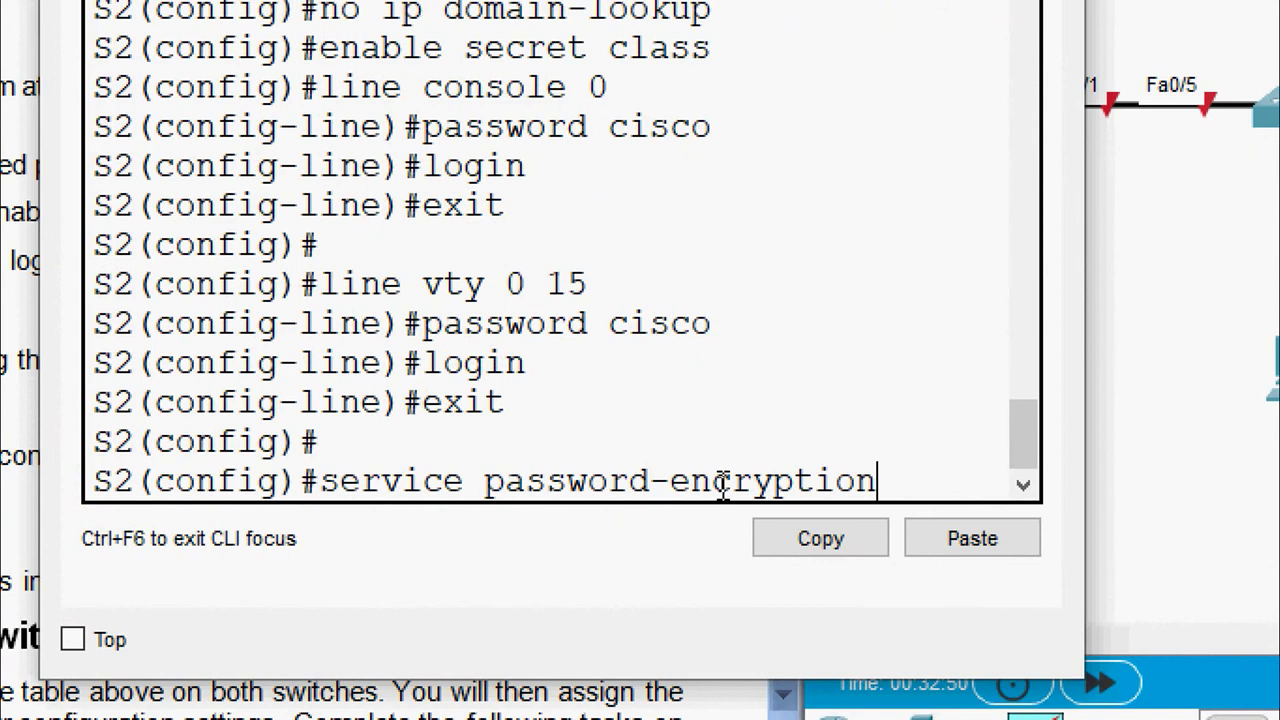
key("Return")
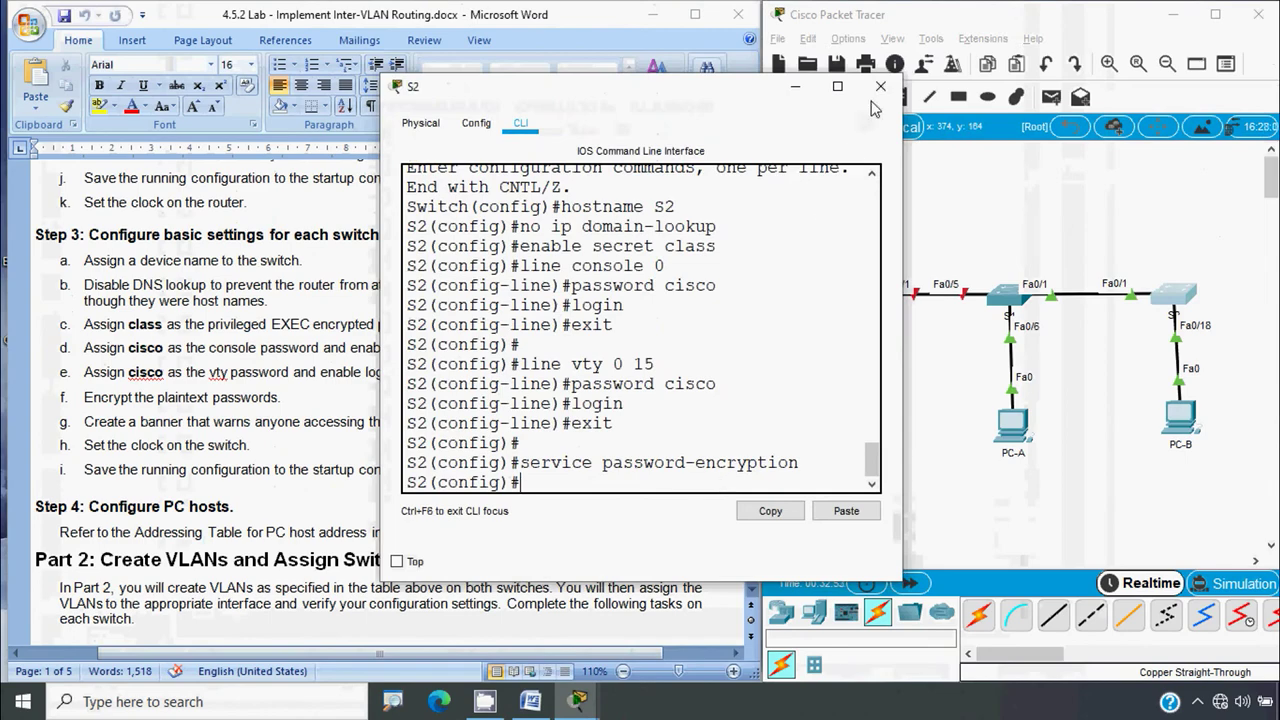
left_click(889, 87)
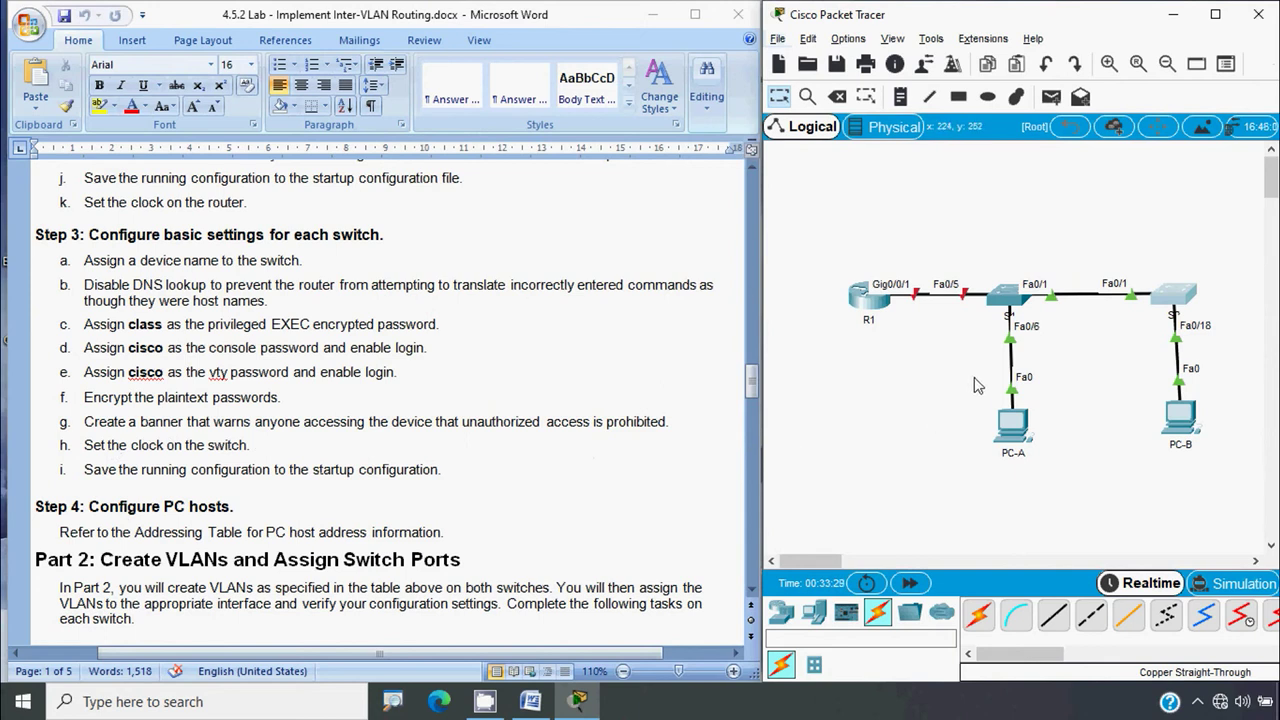
Add S1's MOTD banner 'Warning!! Unauthorized access is strictly prohibited' using $ delimiters
left_click(1012, 305)
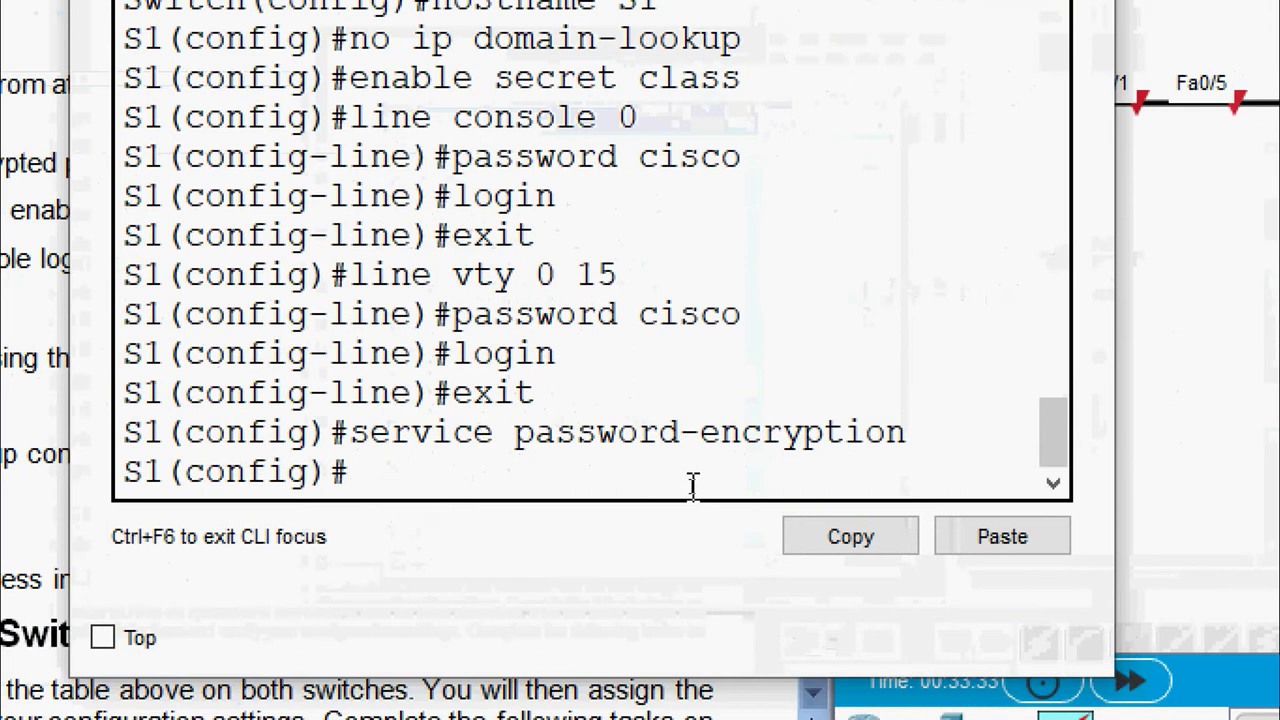
type("banne")
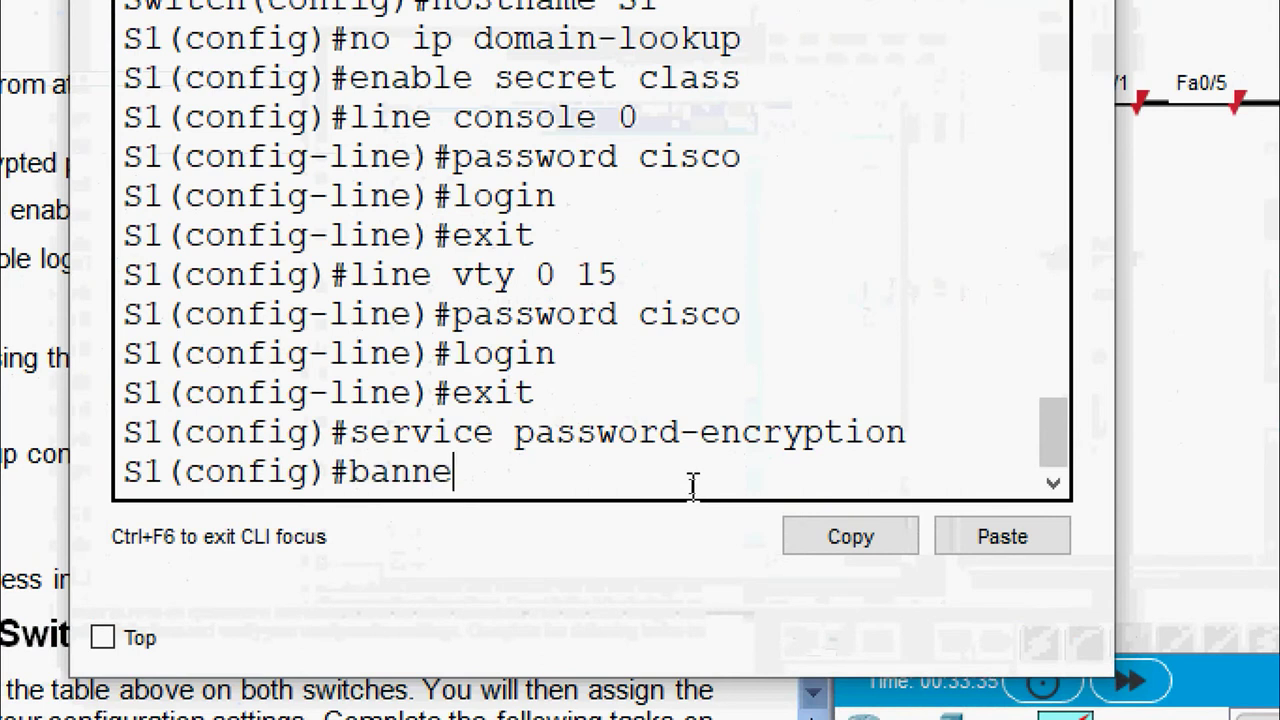
type("r motd")
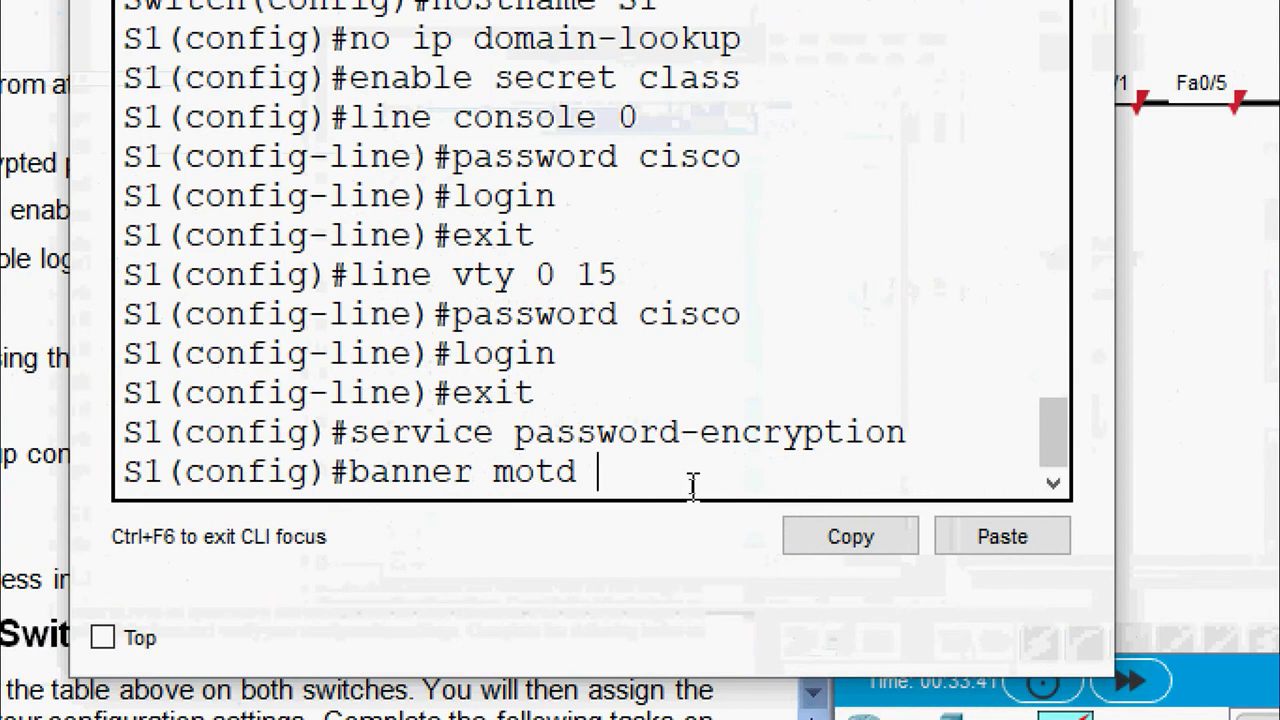
type(" $ Warning")
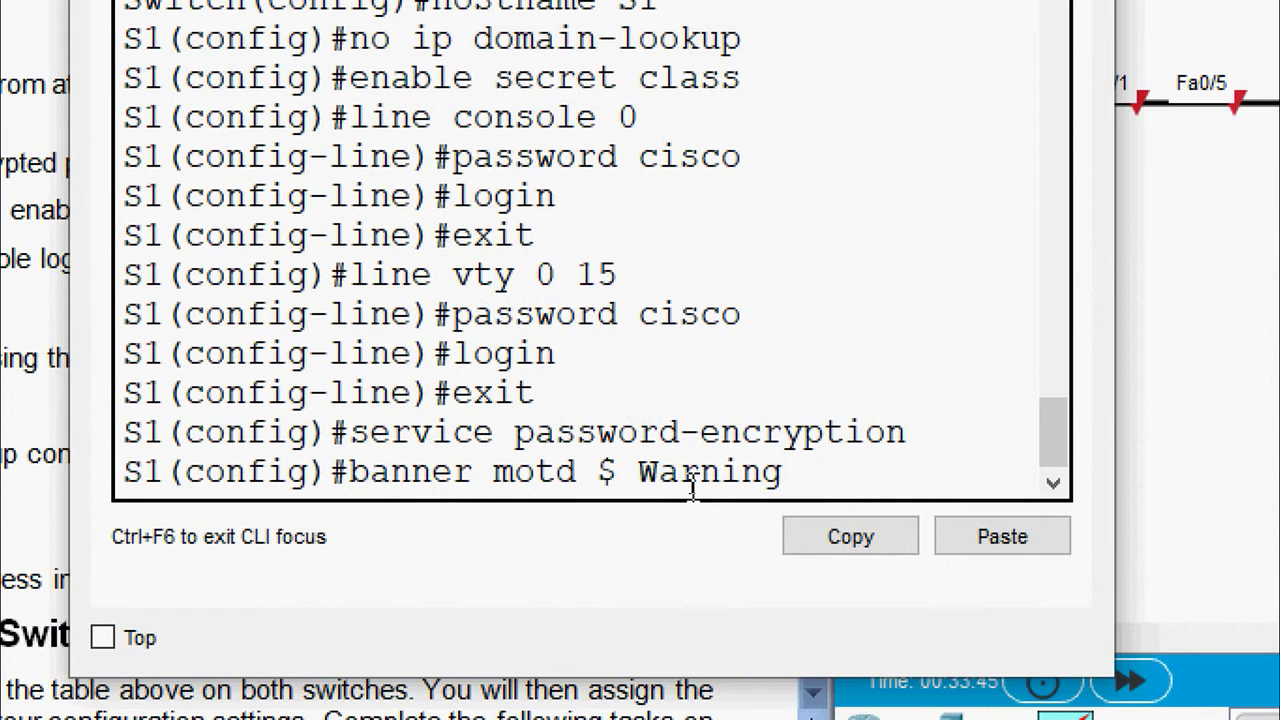
type("!! Una")
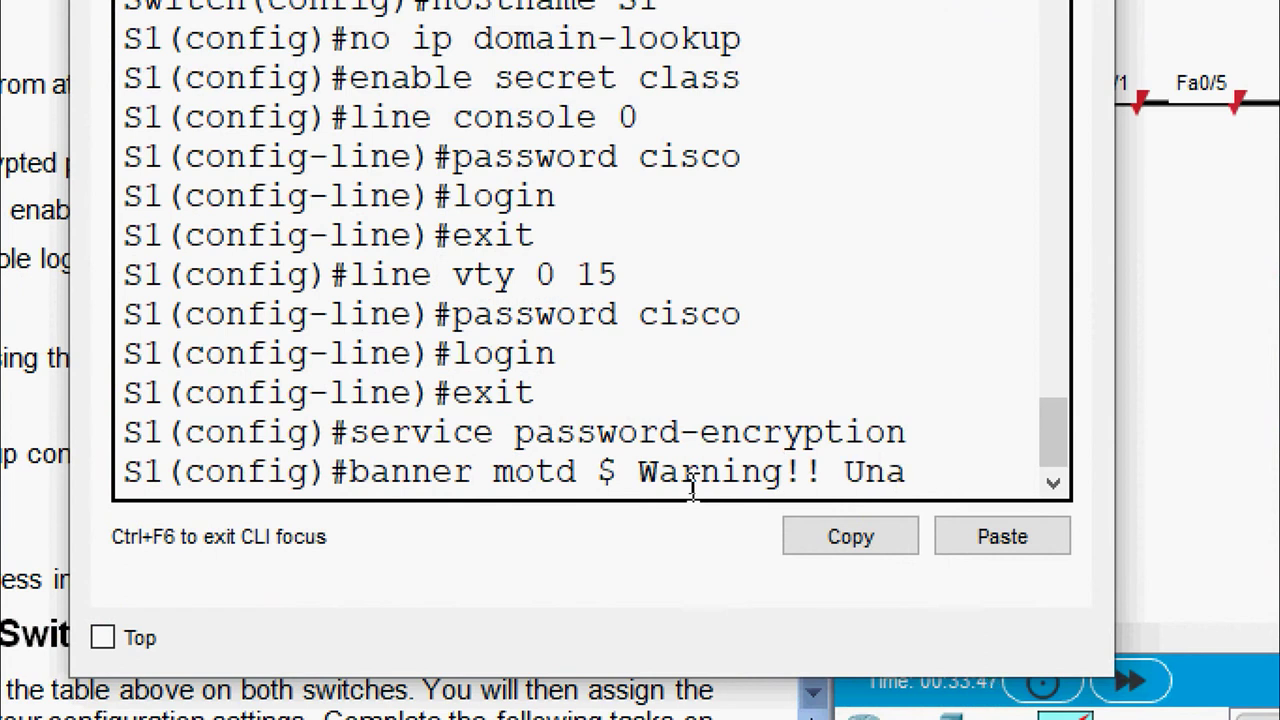
type("uthorized acces")
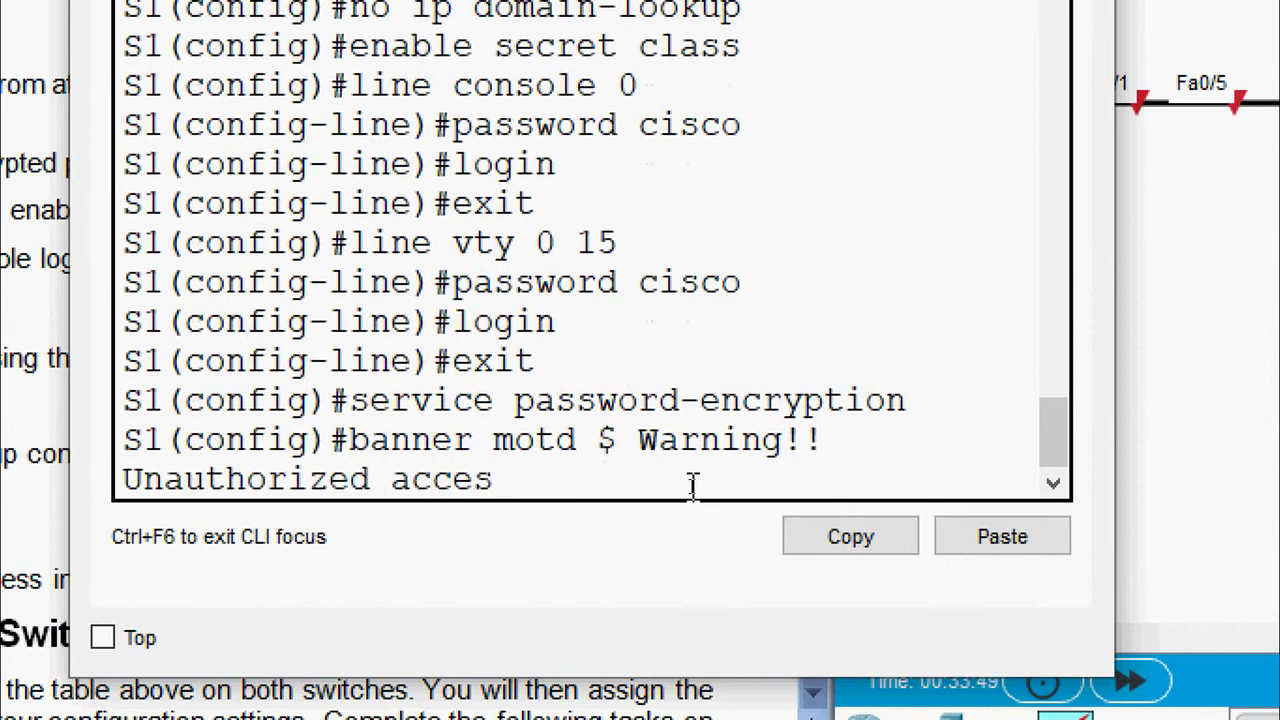
type("s is strictl")
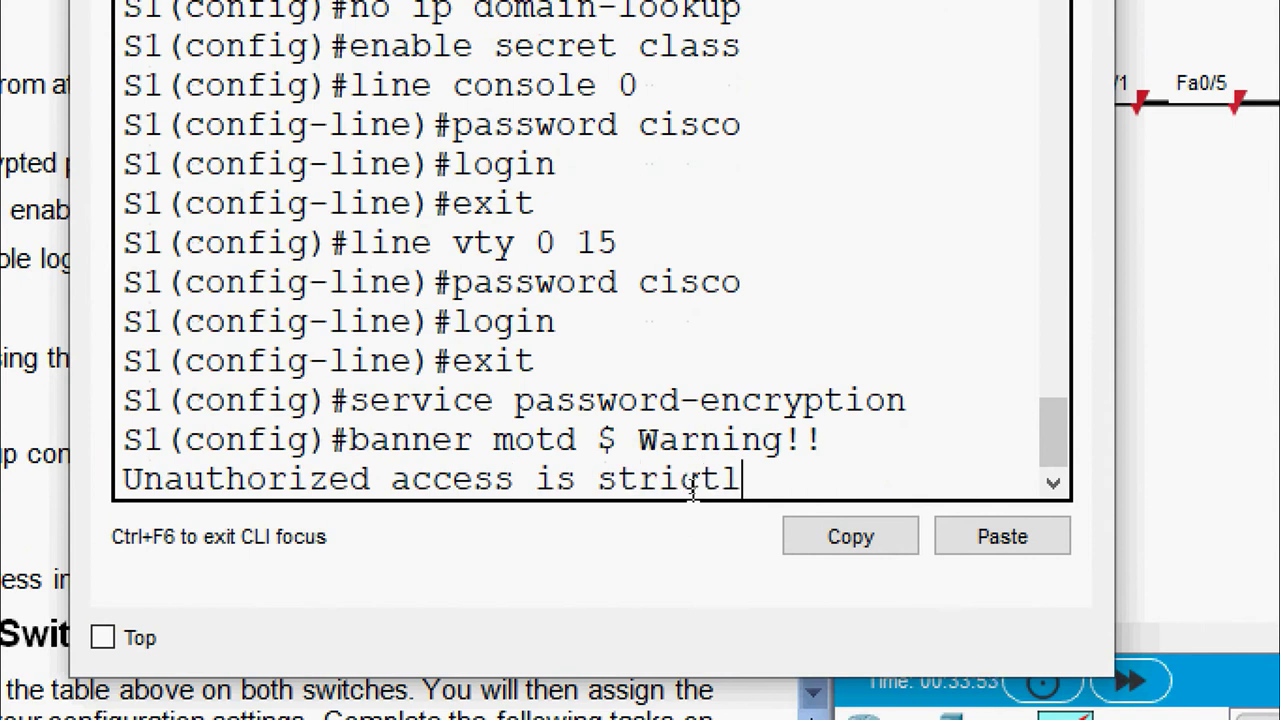
type("y prohibited")
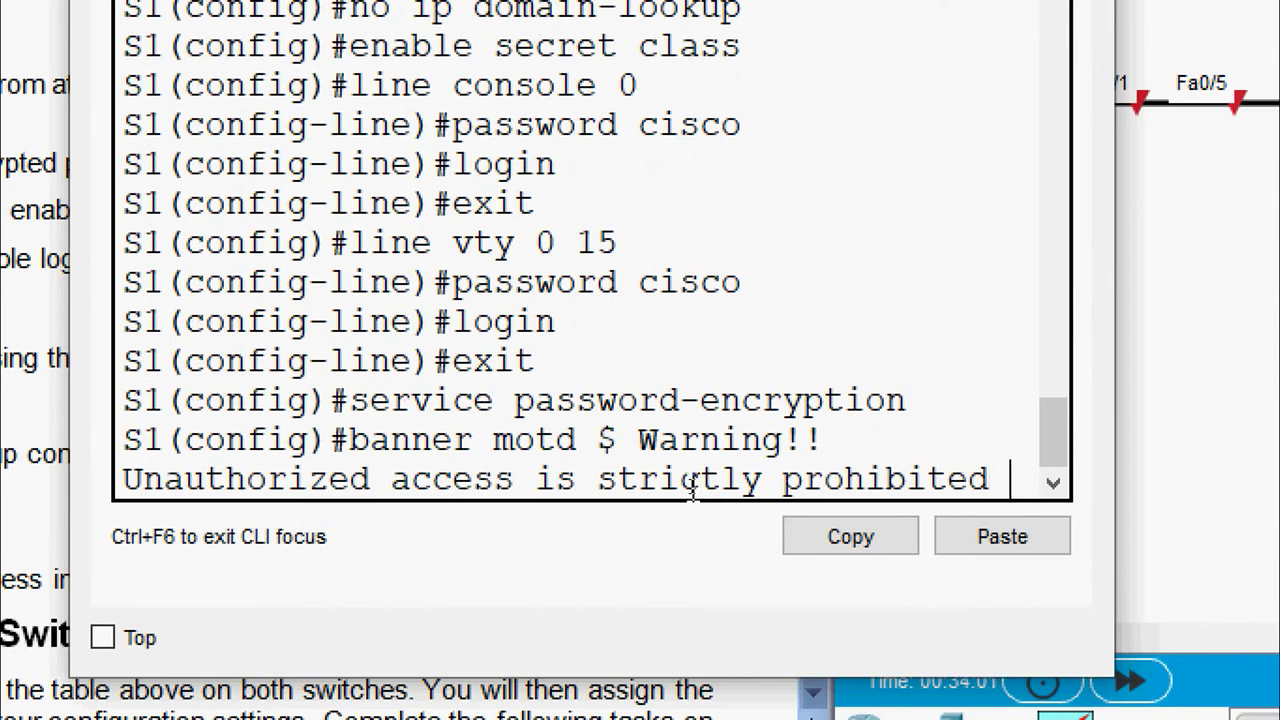
type("$")
key("Return")
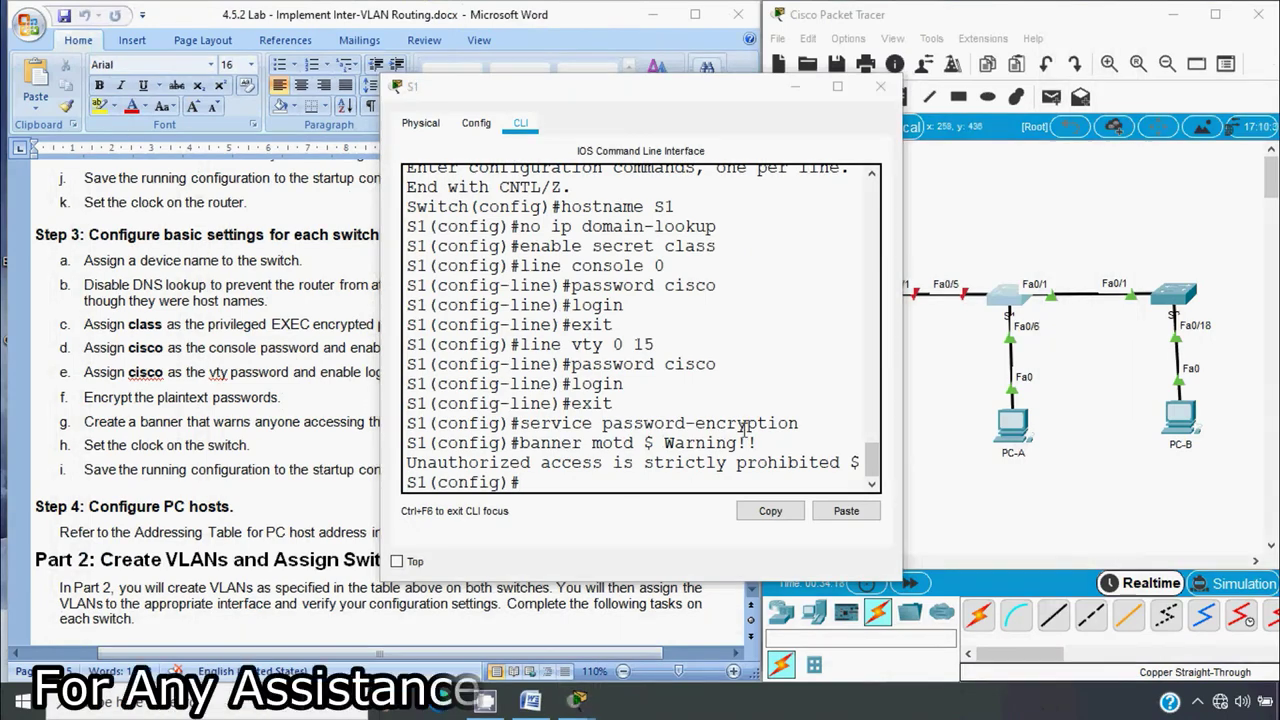
Give S2 the MOTD banner "Warning!! Unauthorized access is strictly Prohibited" with quote delimiters
left_click(880, 88)
left_click(1174, 294)
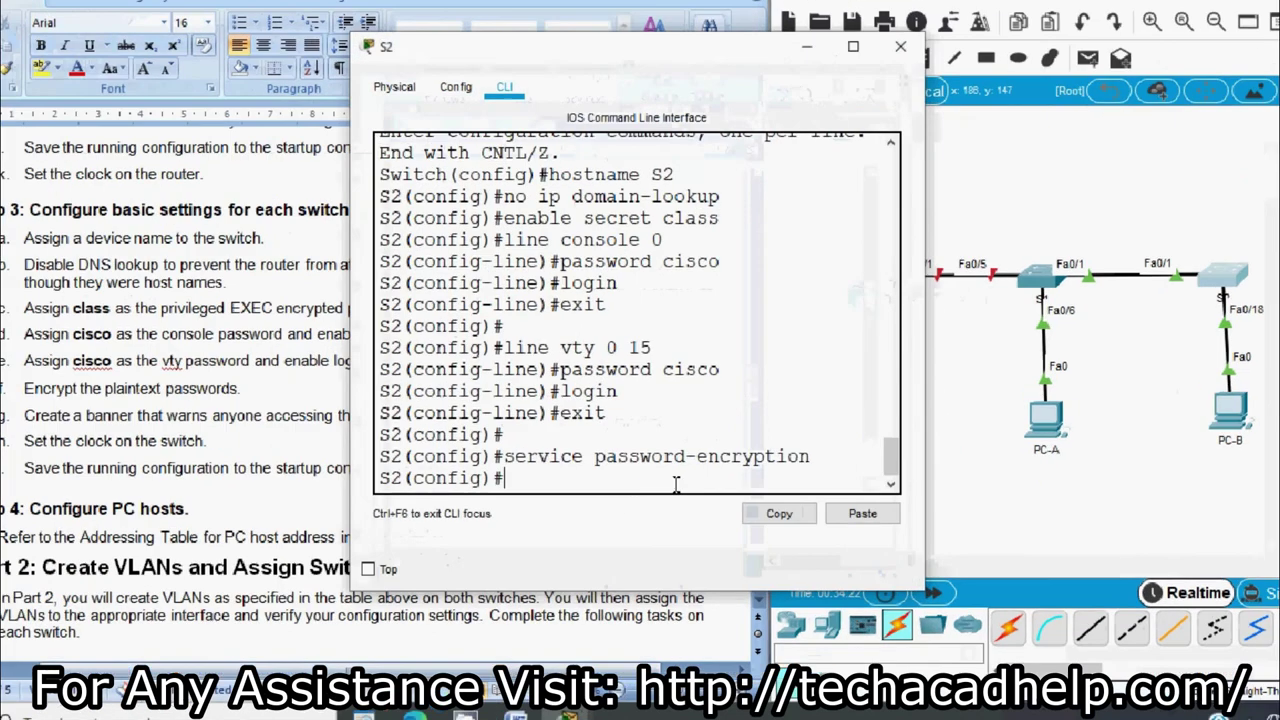
type("banner motd")
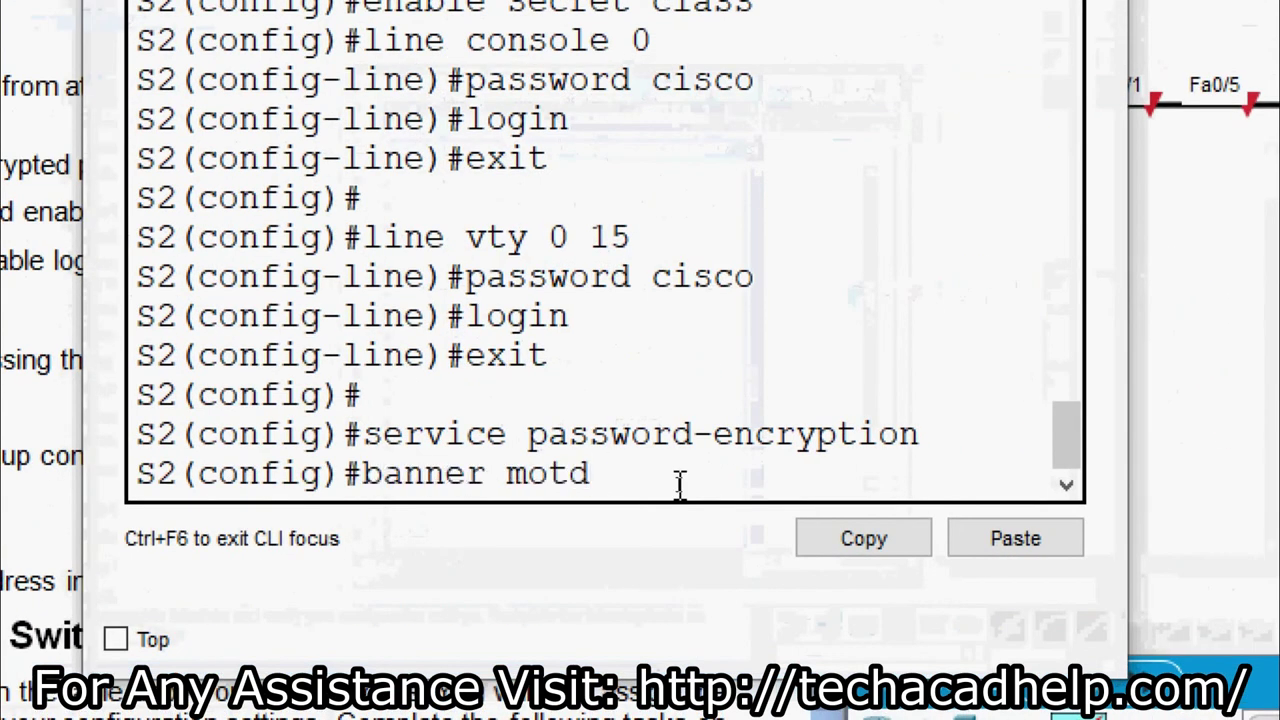
type(" \" W")
key("BackSpace")
type("Warni")
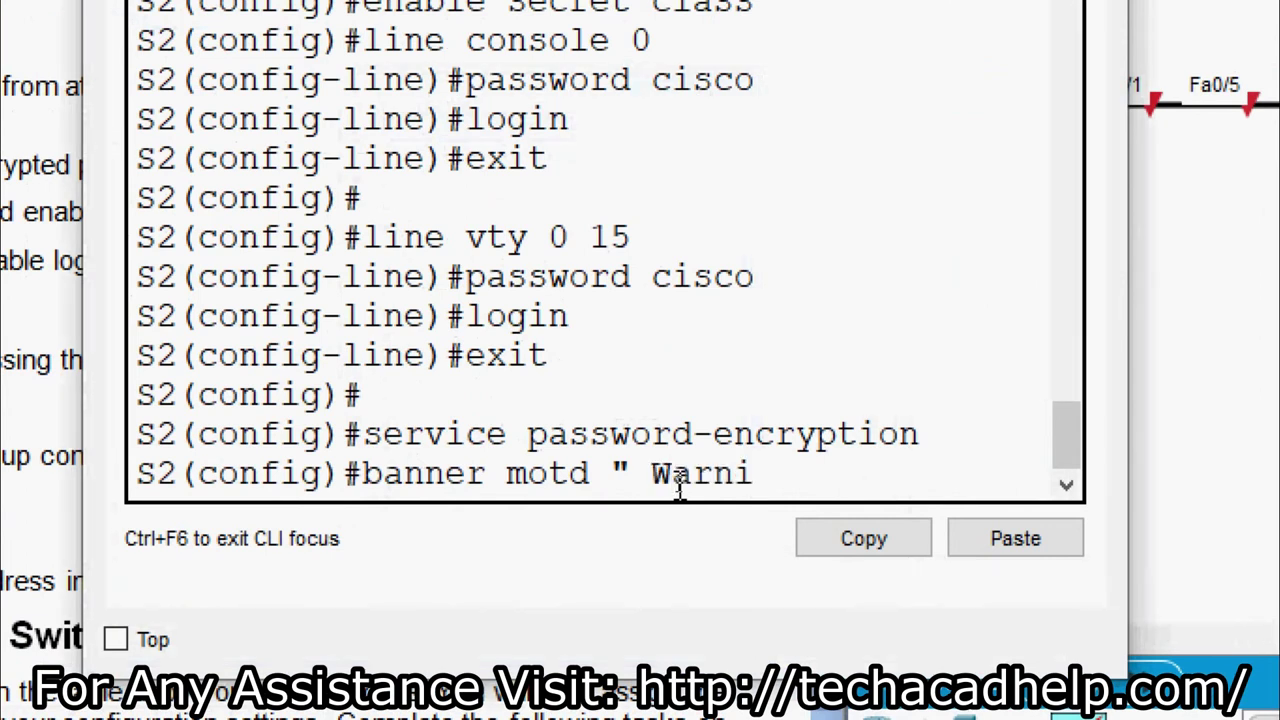
type("ng!!")
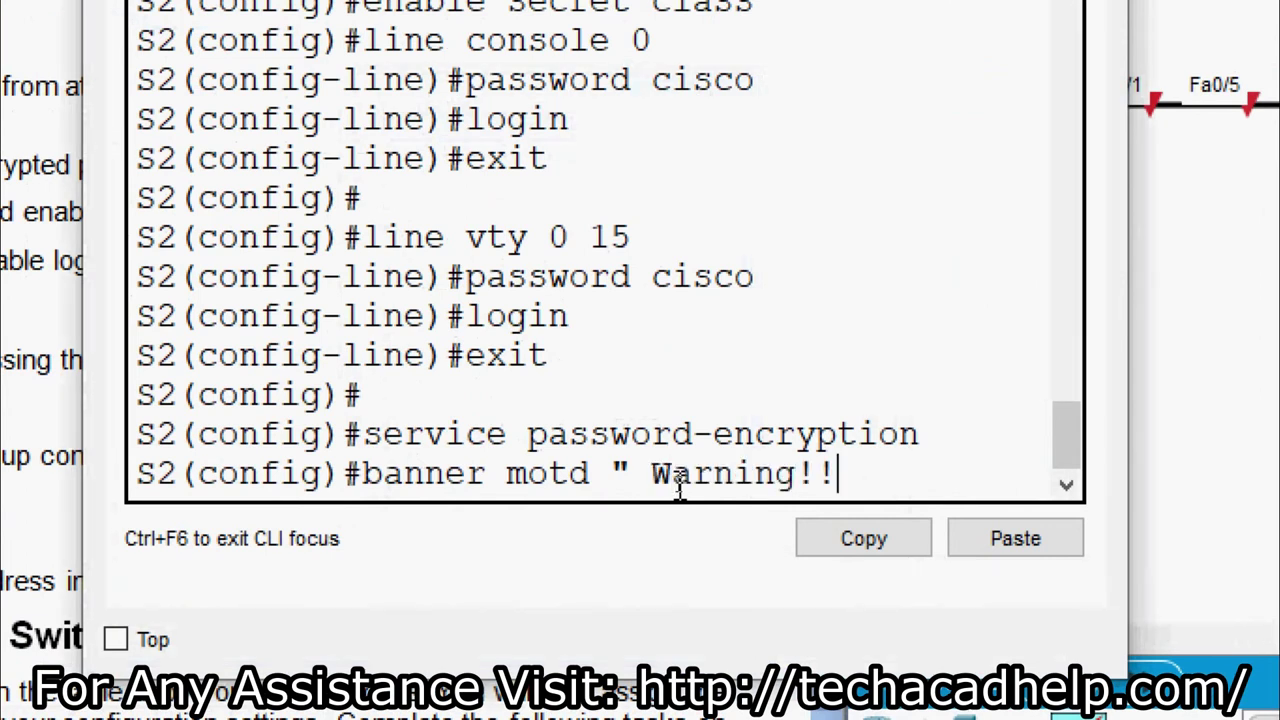
type(" Unautho")
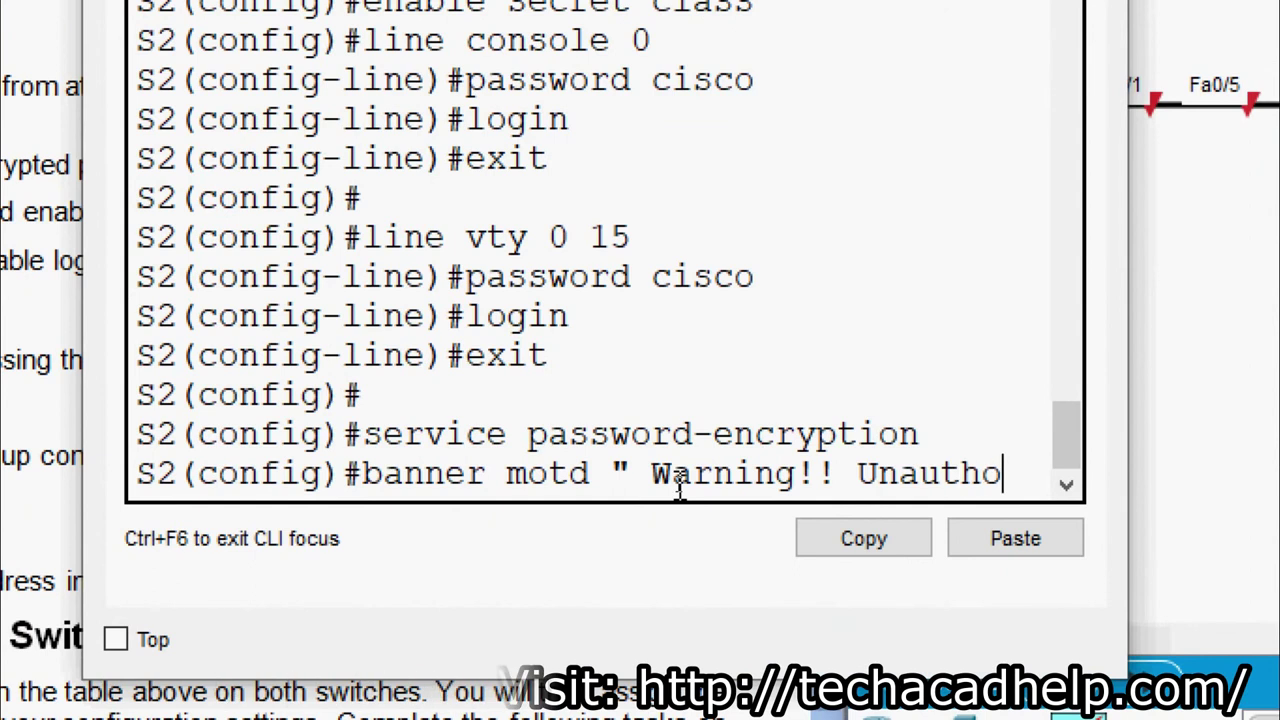
type("rized access ")
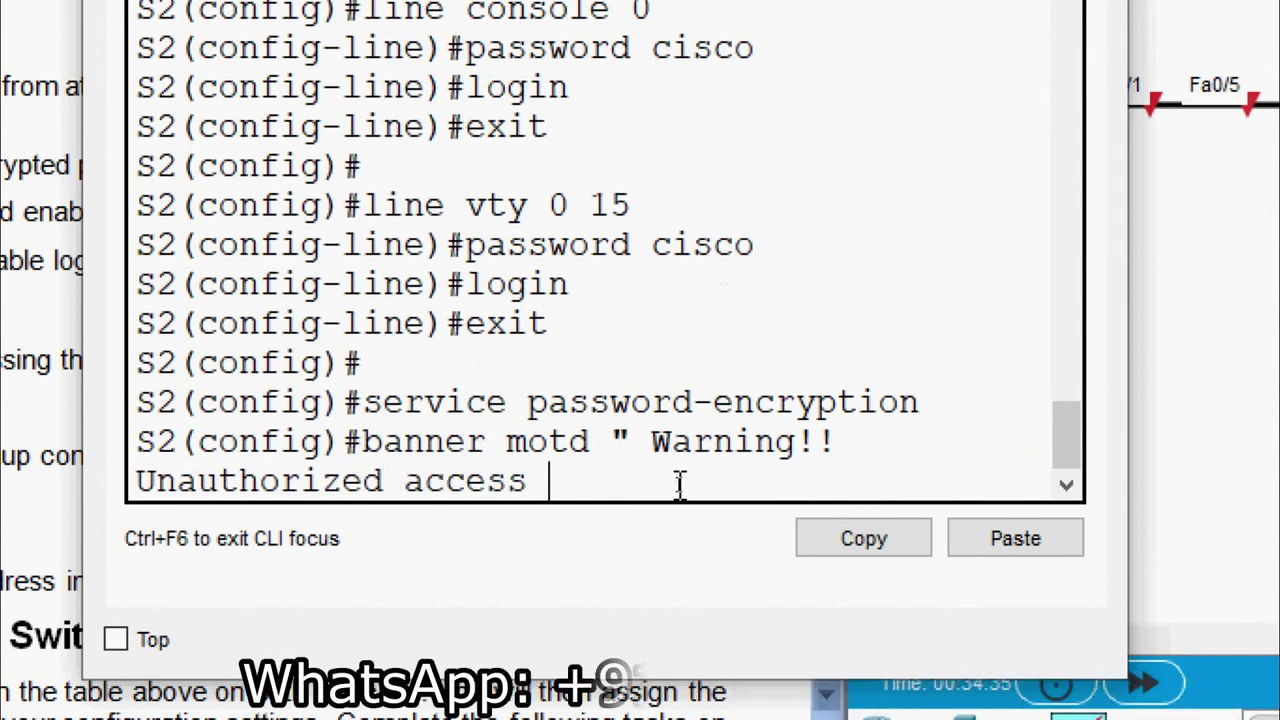
type("is strictly")
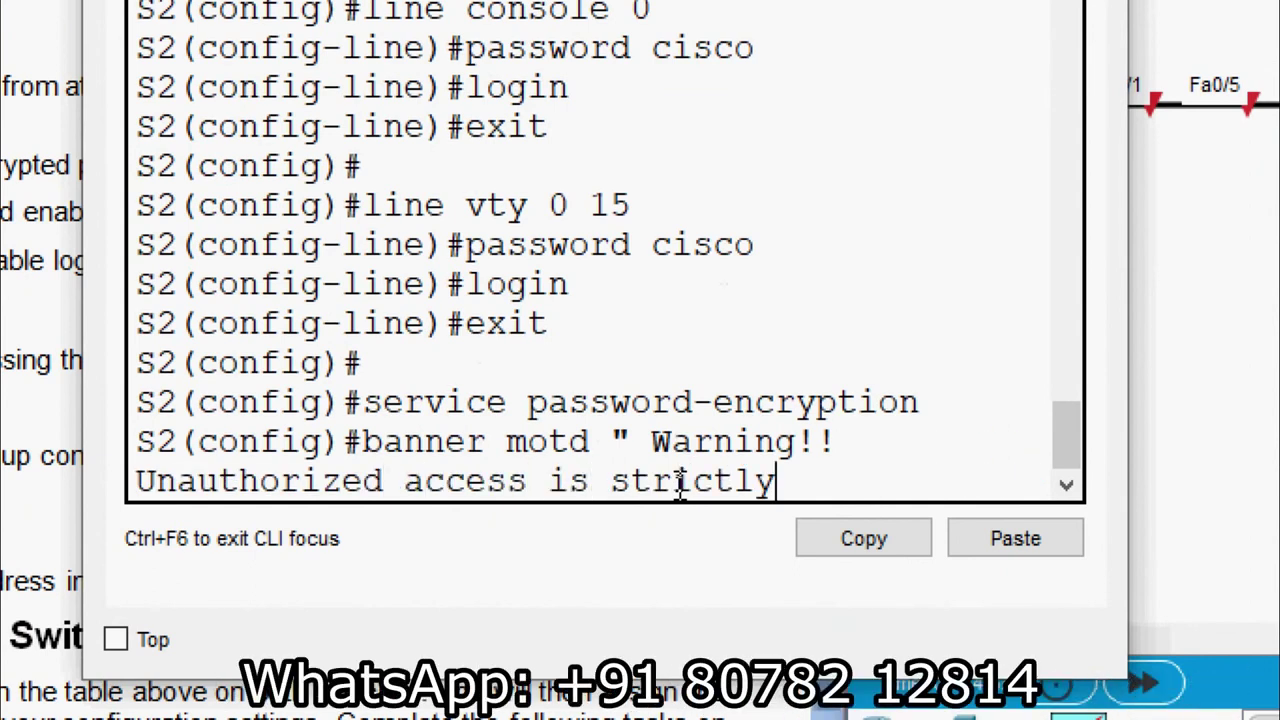
type(" Prohibited\"")
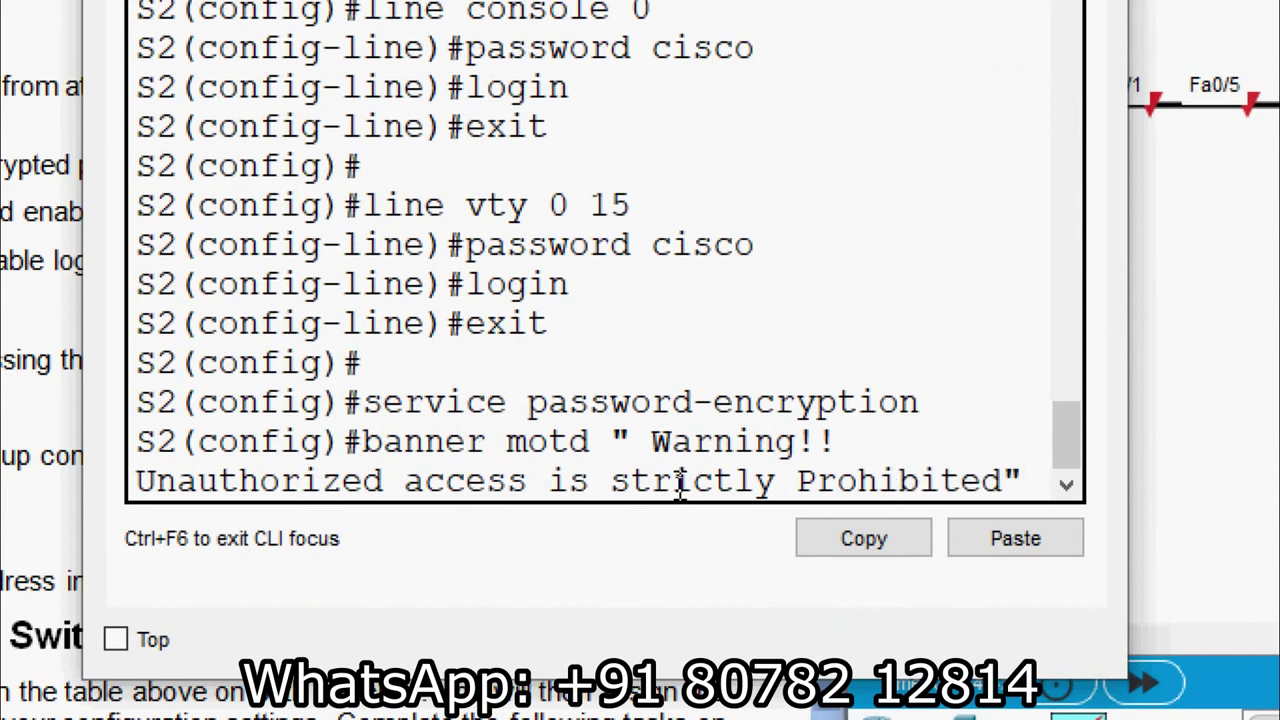
key("Return")
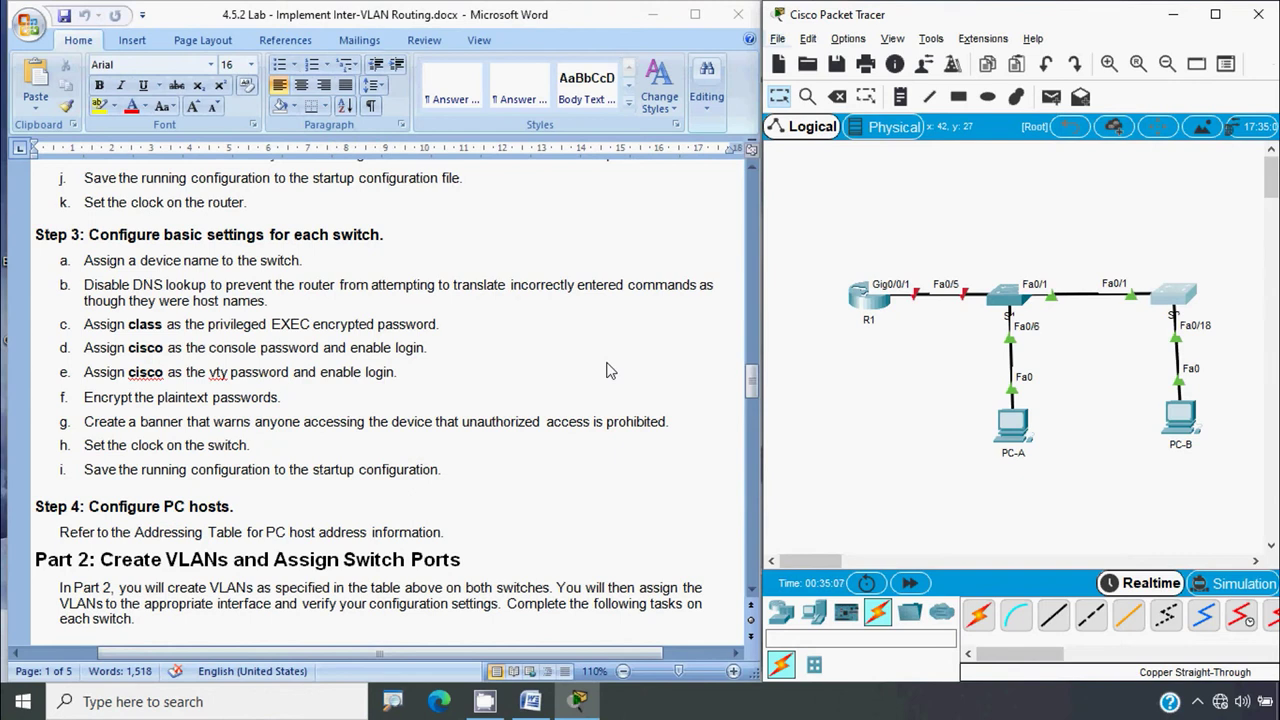
key("alt")
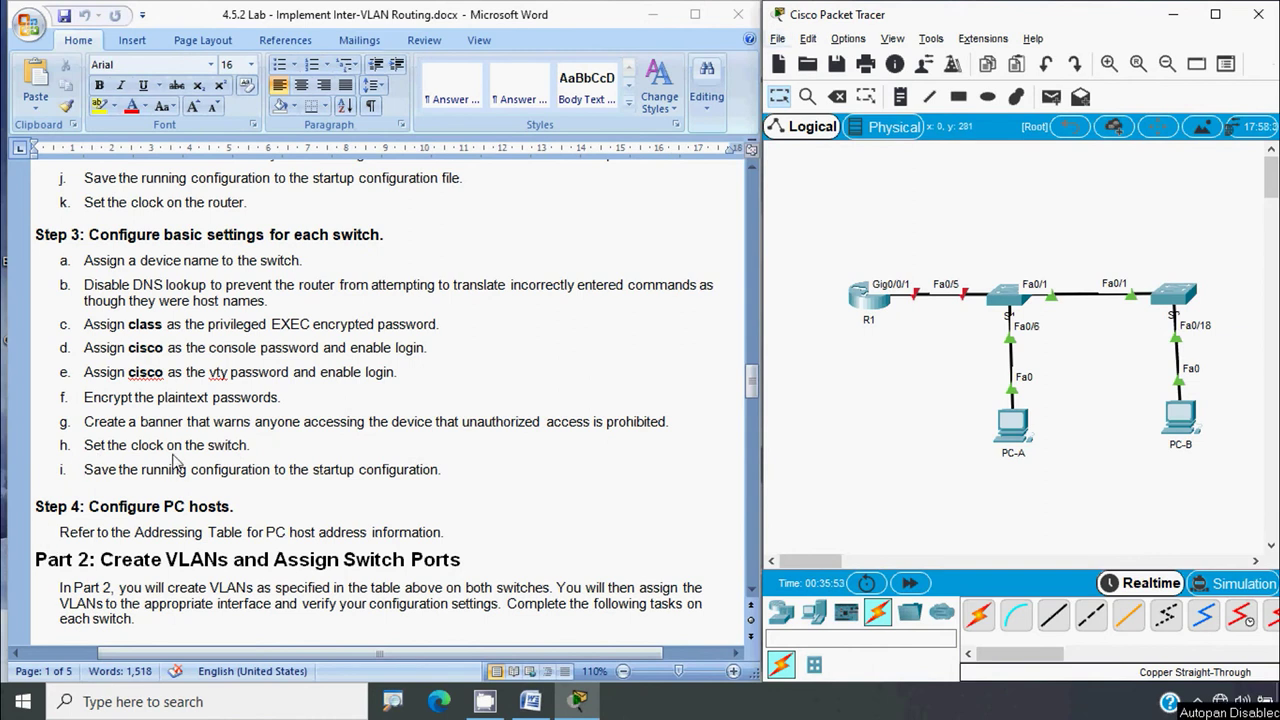
Exit config mode on S1, set its clock to 10:20:00 4 June 2020, and verify with show clock
left_click(1005, 298)
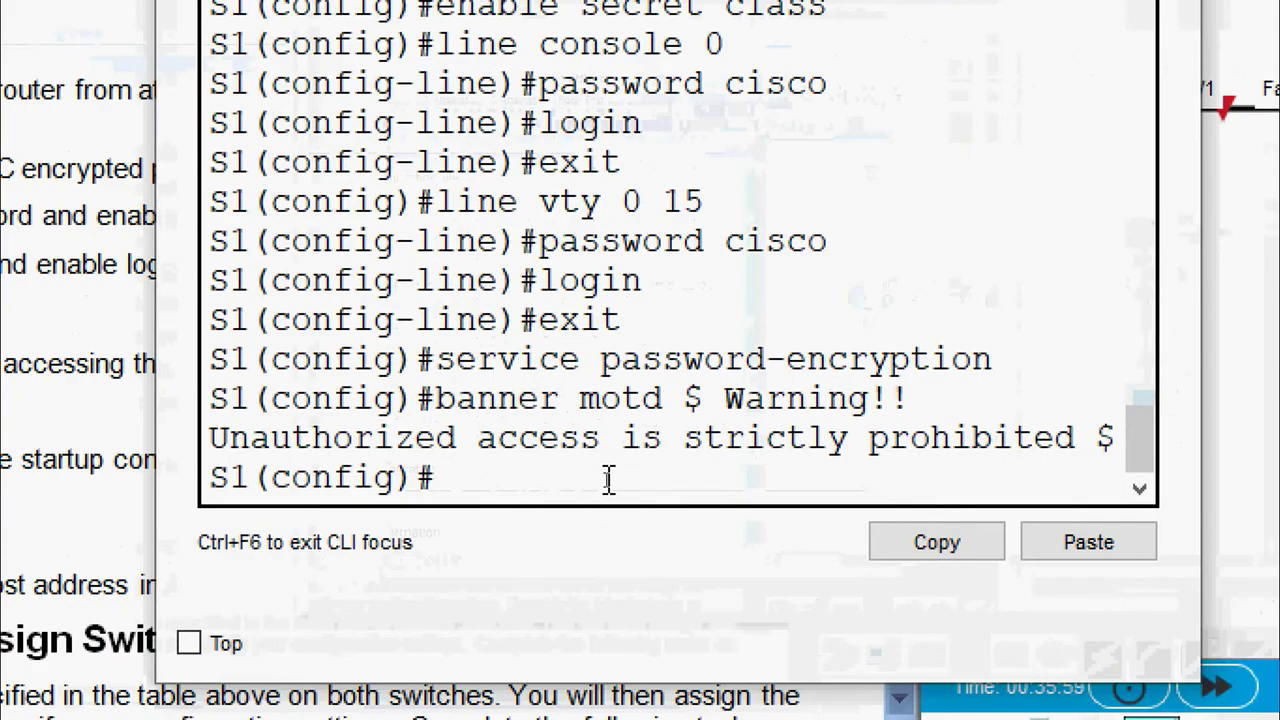
type("exit")
key("Return")
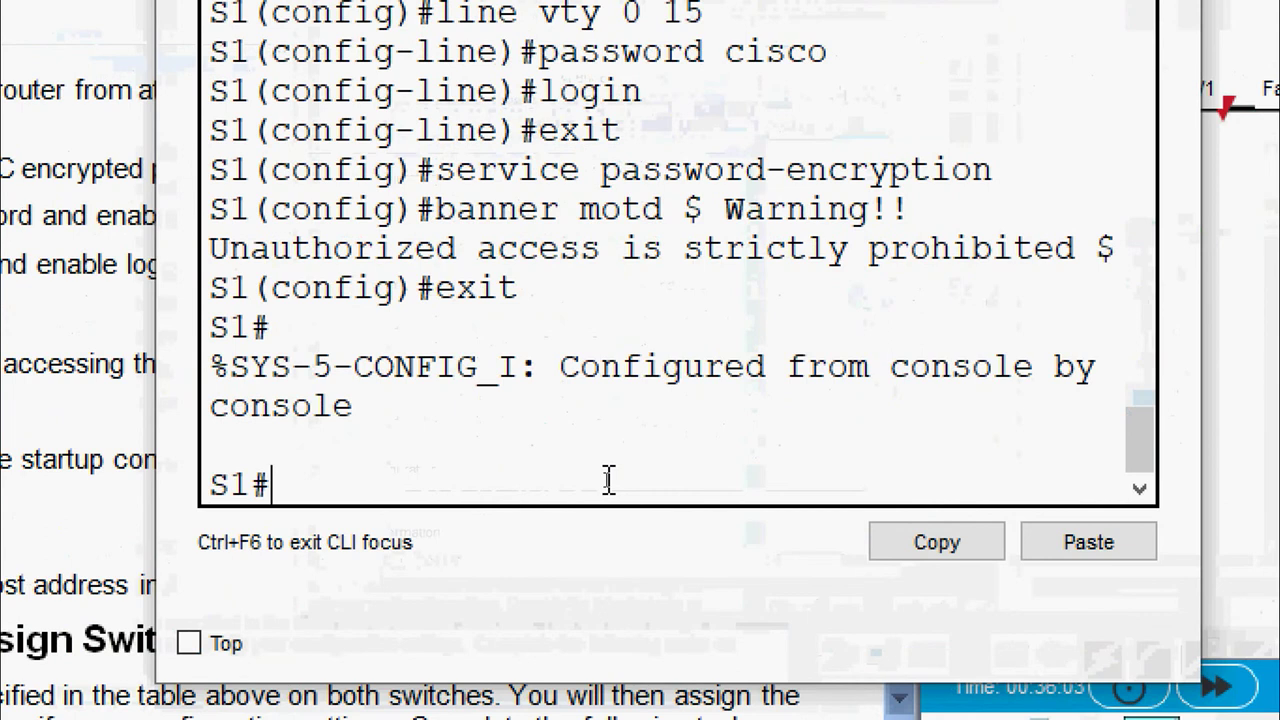
type("clock se")
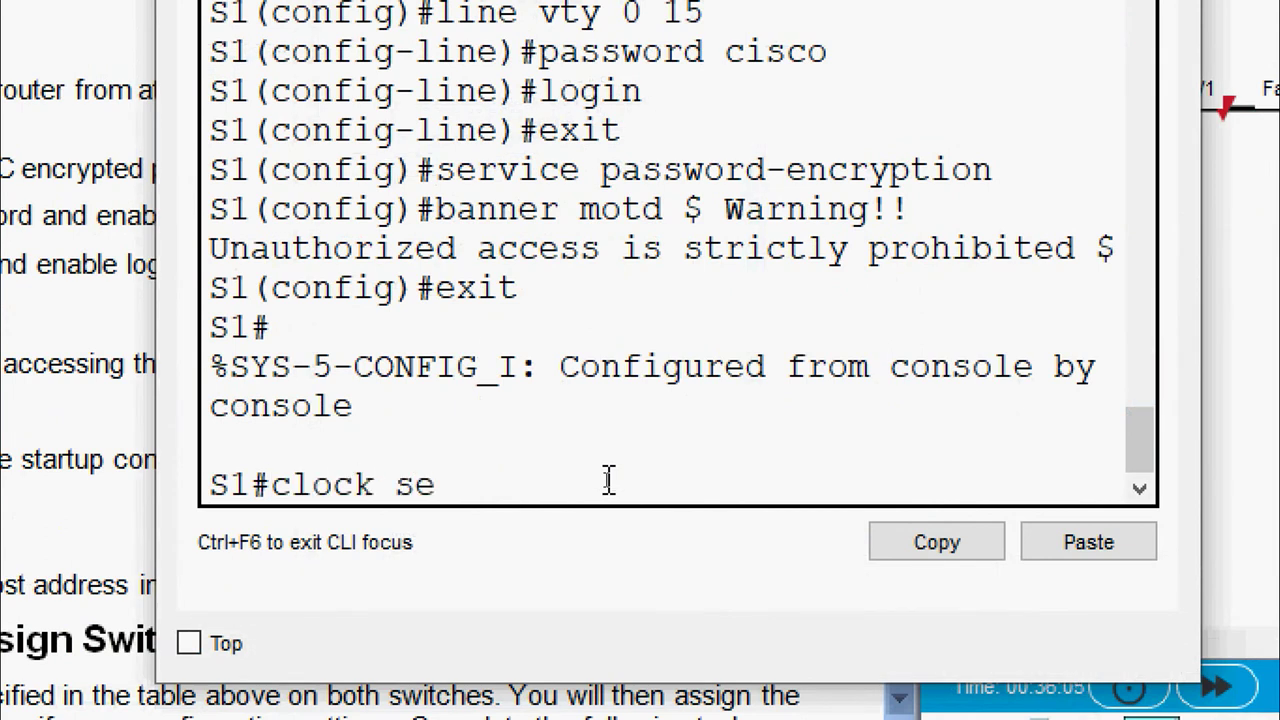
type("t 10:20:00 ")
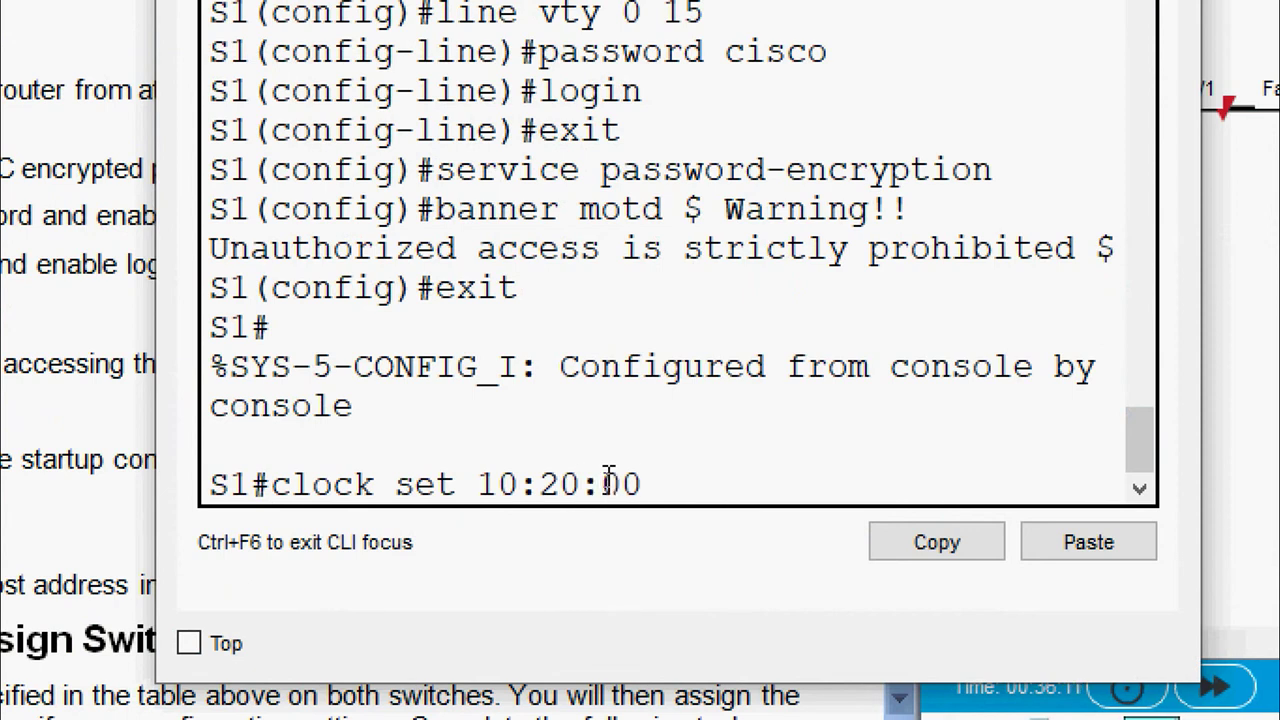
type("?")
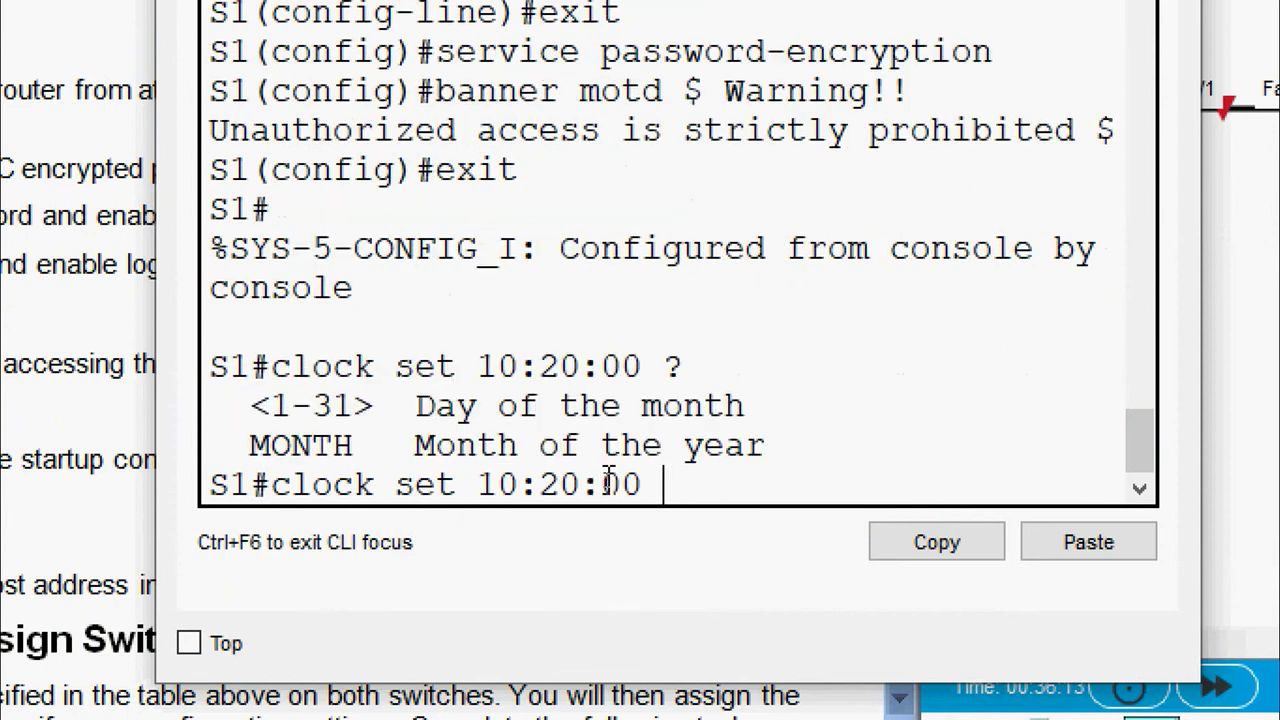
type("4 Ju")
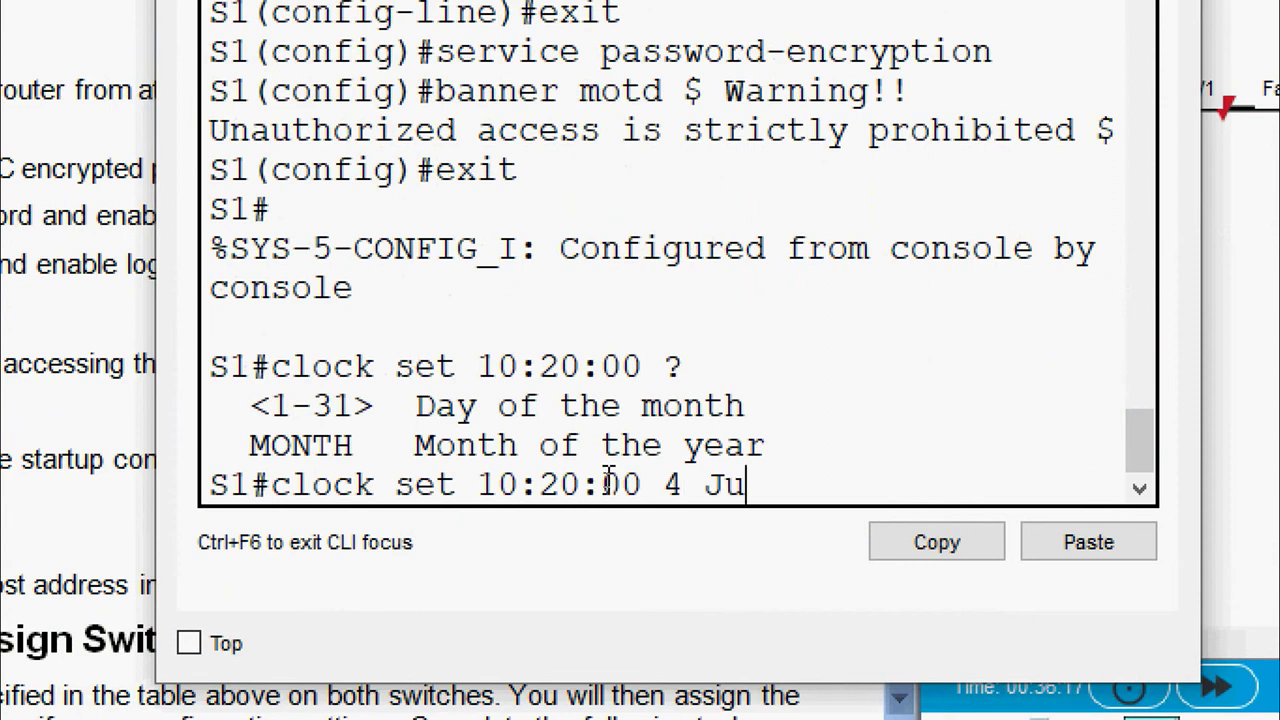
type("ne2020")
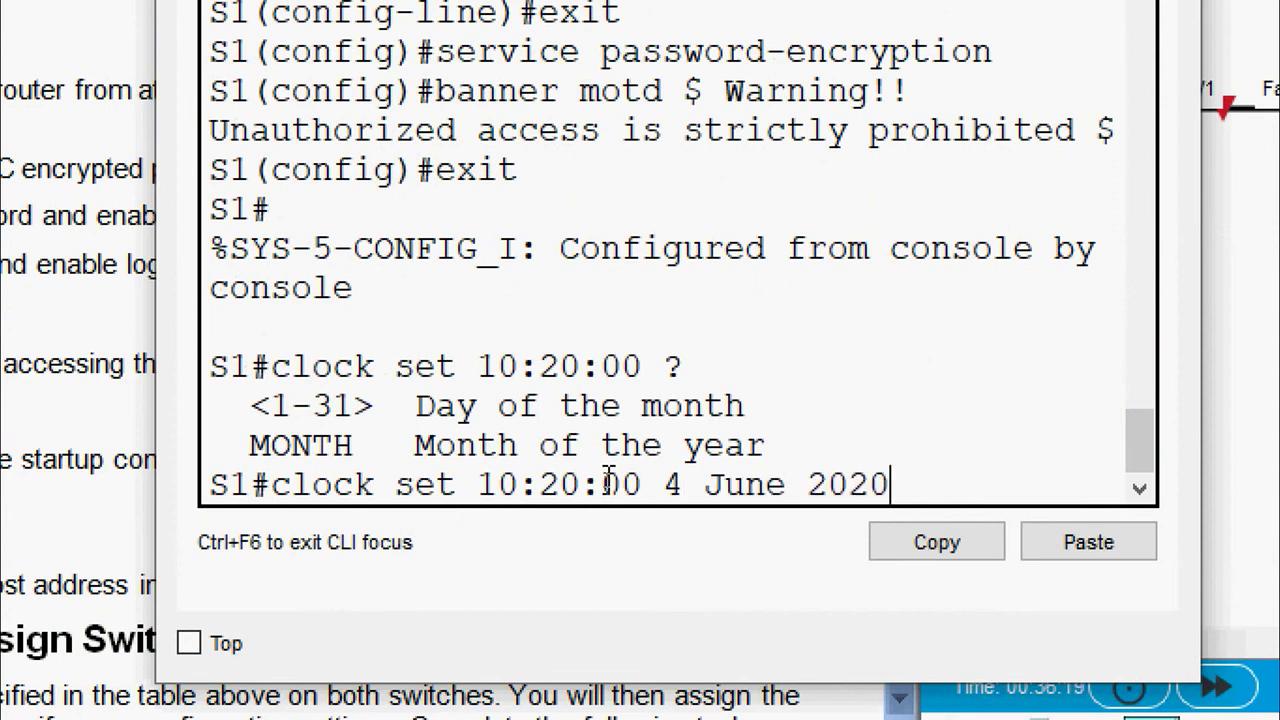
key("Return")
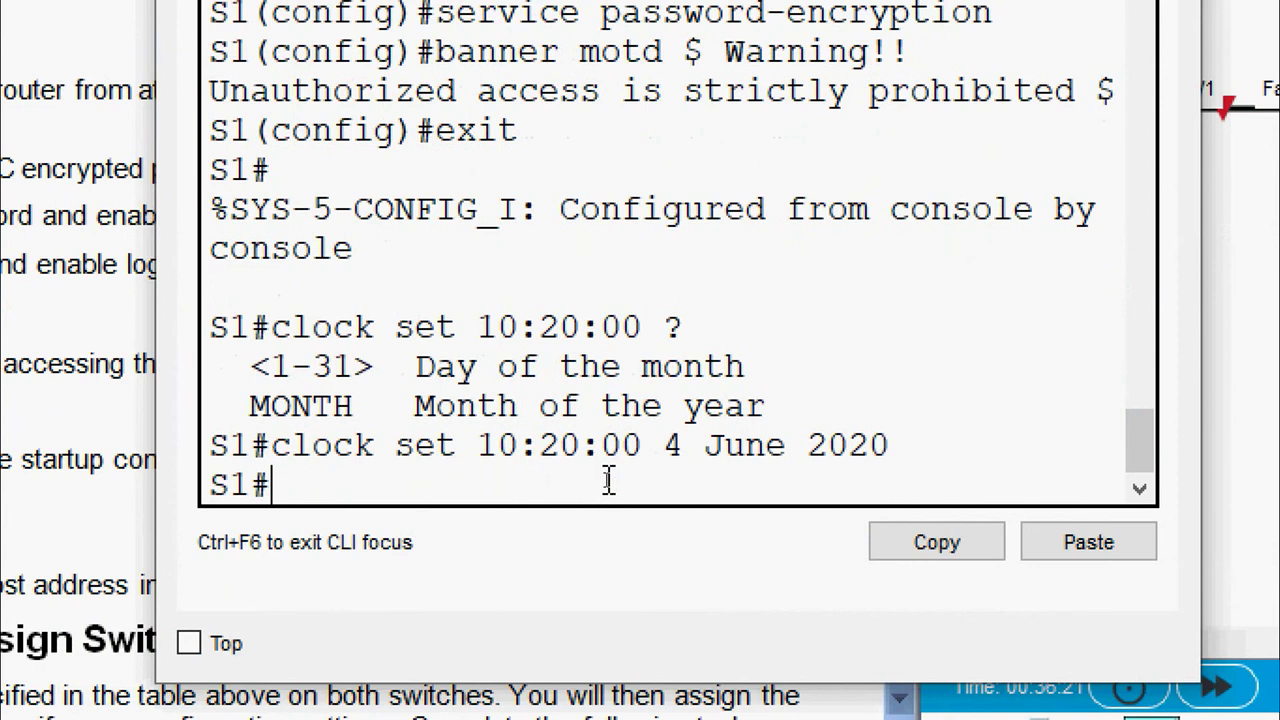
type("show ")
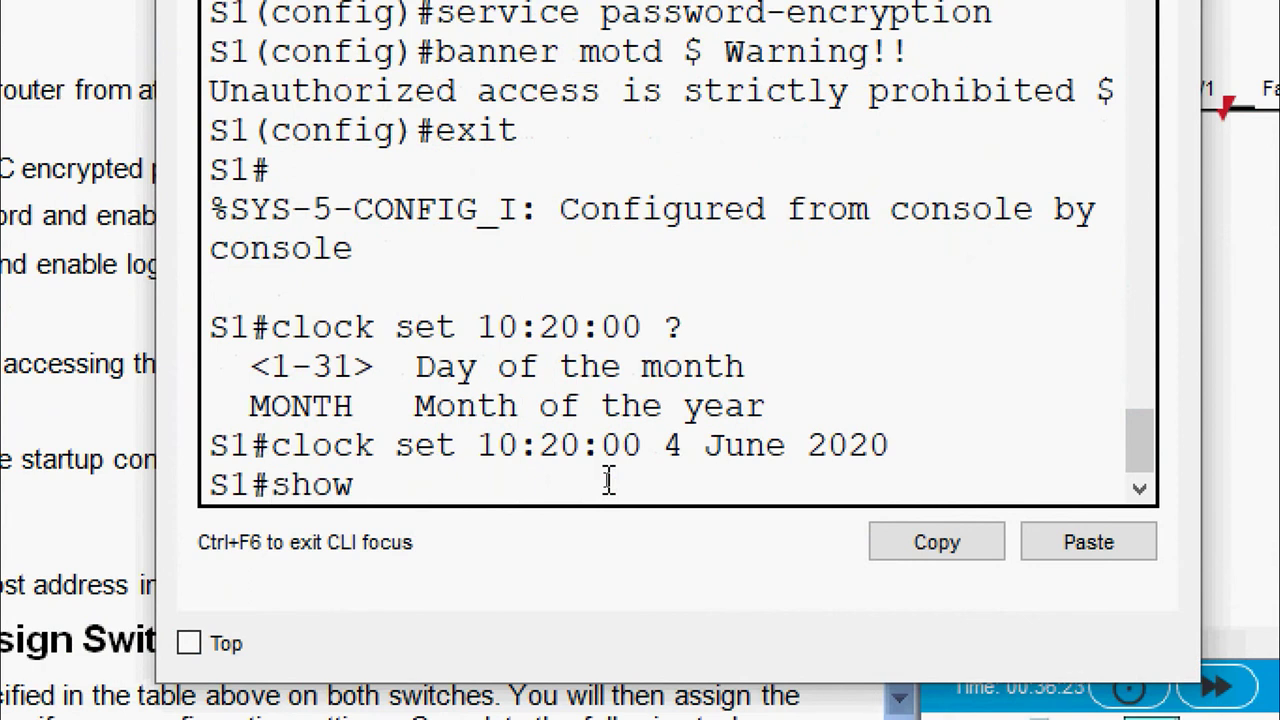
type("clock")
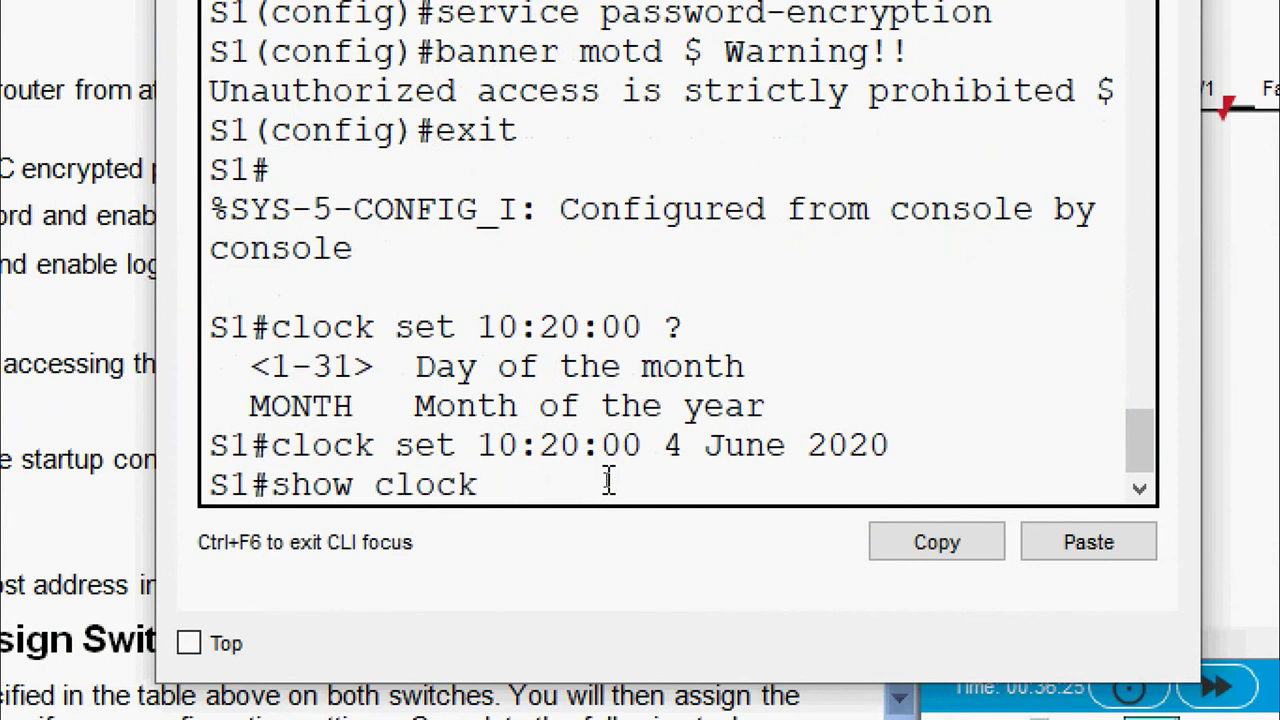
key("Return")
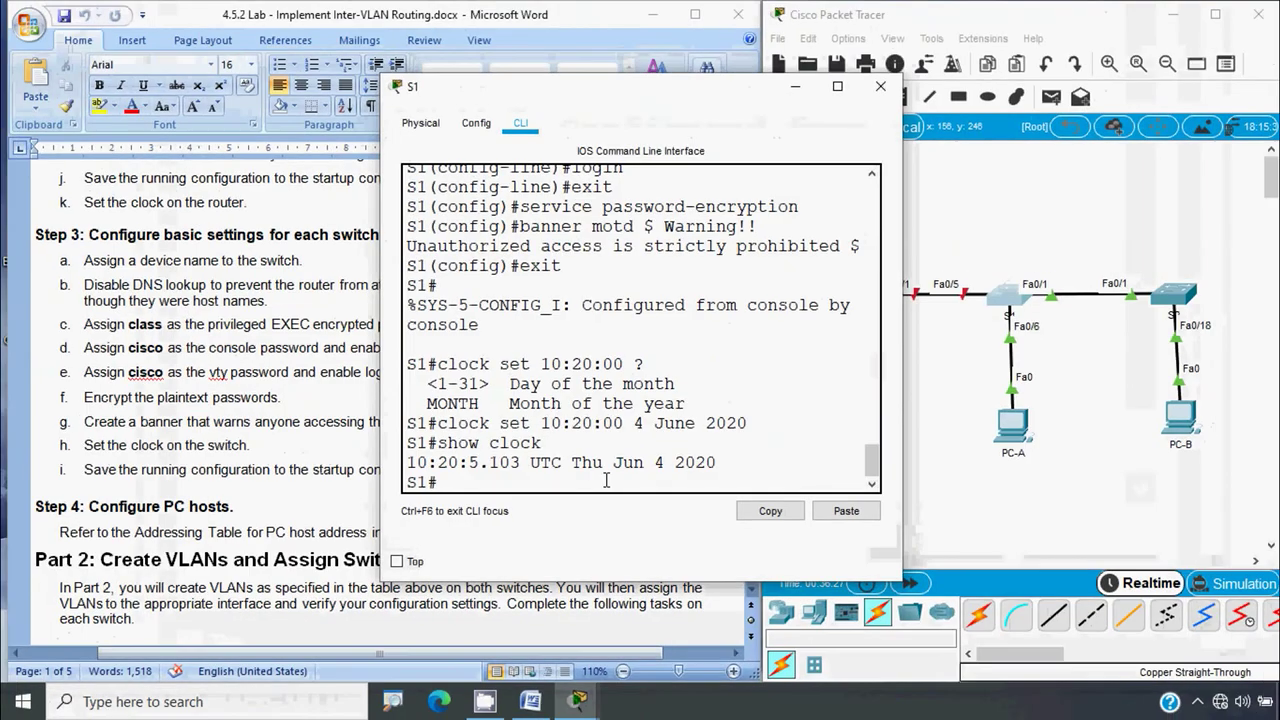
Save S1's configuration with copy run start to the default startup-config, then close its window
left_click(163, 465)
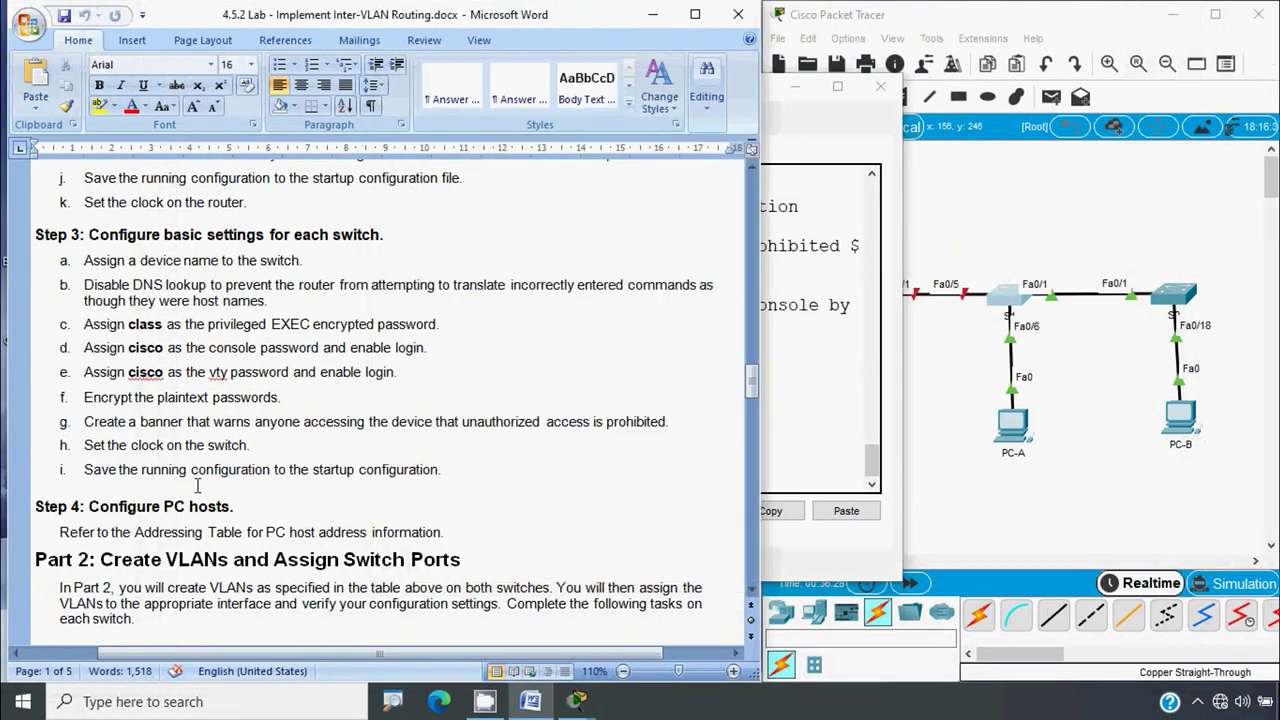
left_click(797, 456)
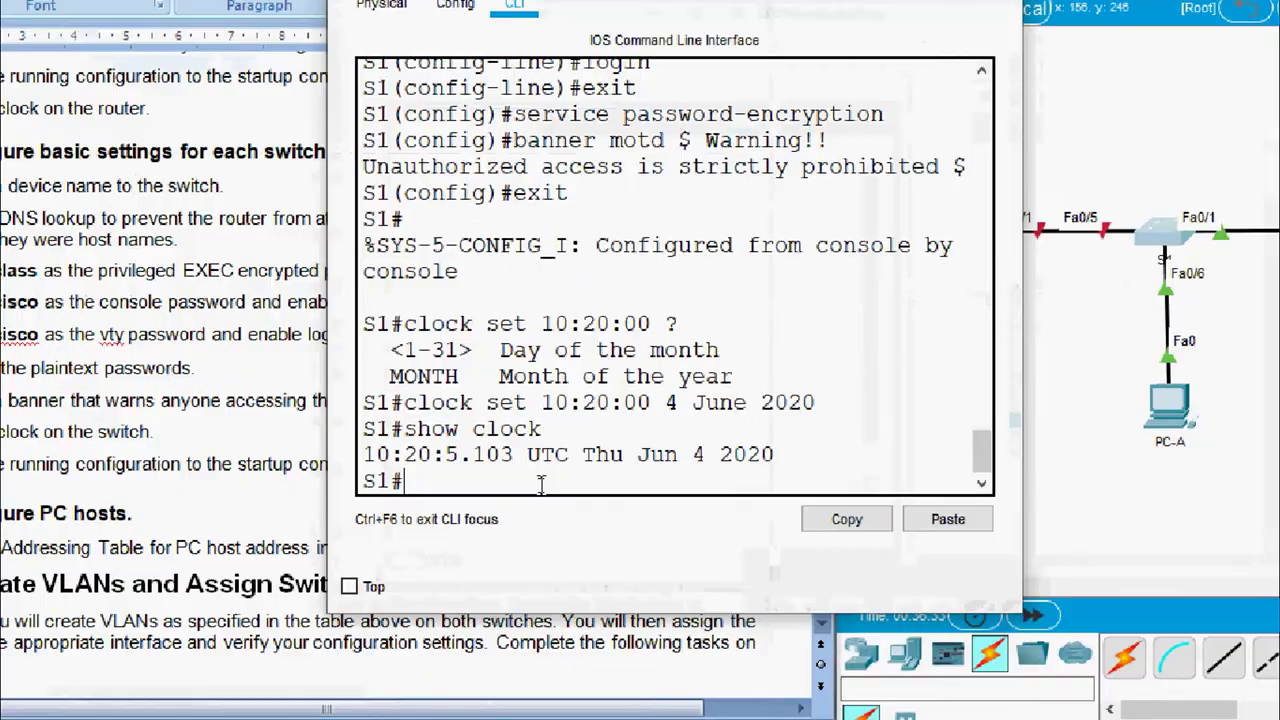
type("copy")
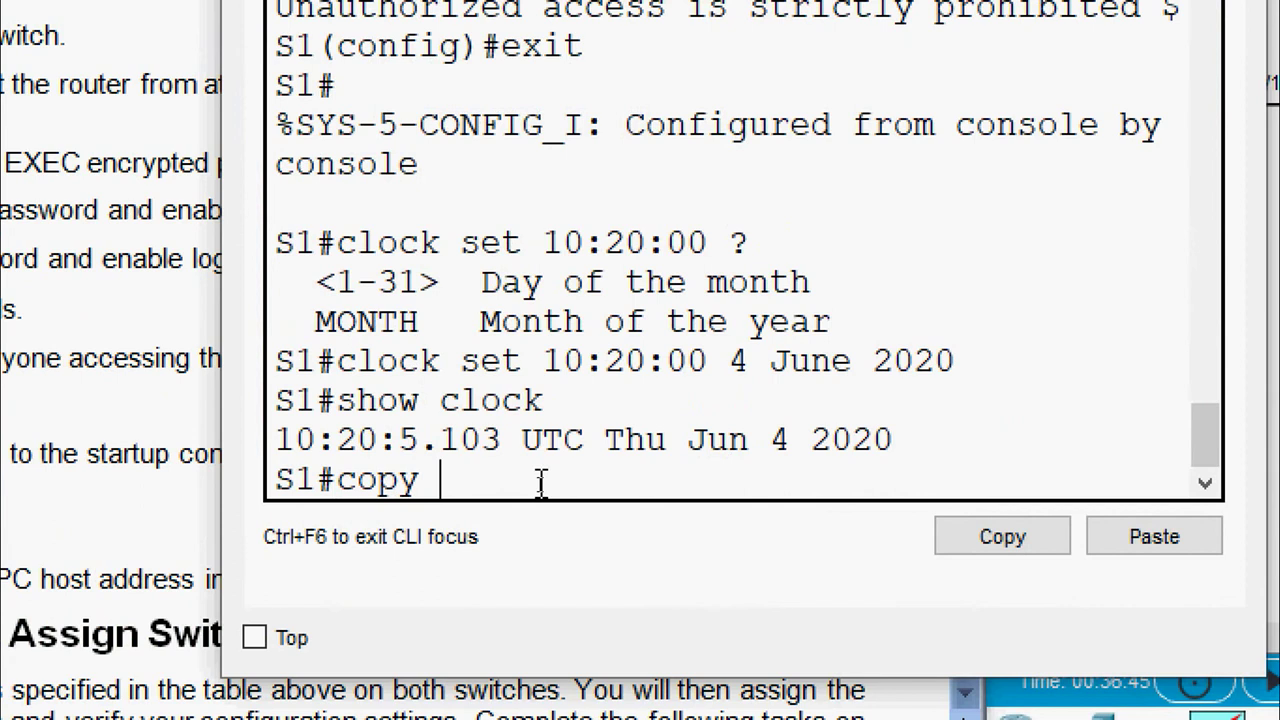
type("r st")
key("BackSpace")
key("BackSpace")
key("BackSpace")
type("un ")
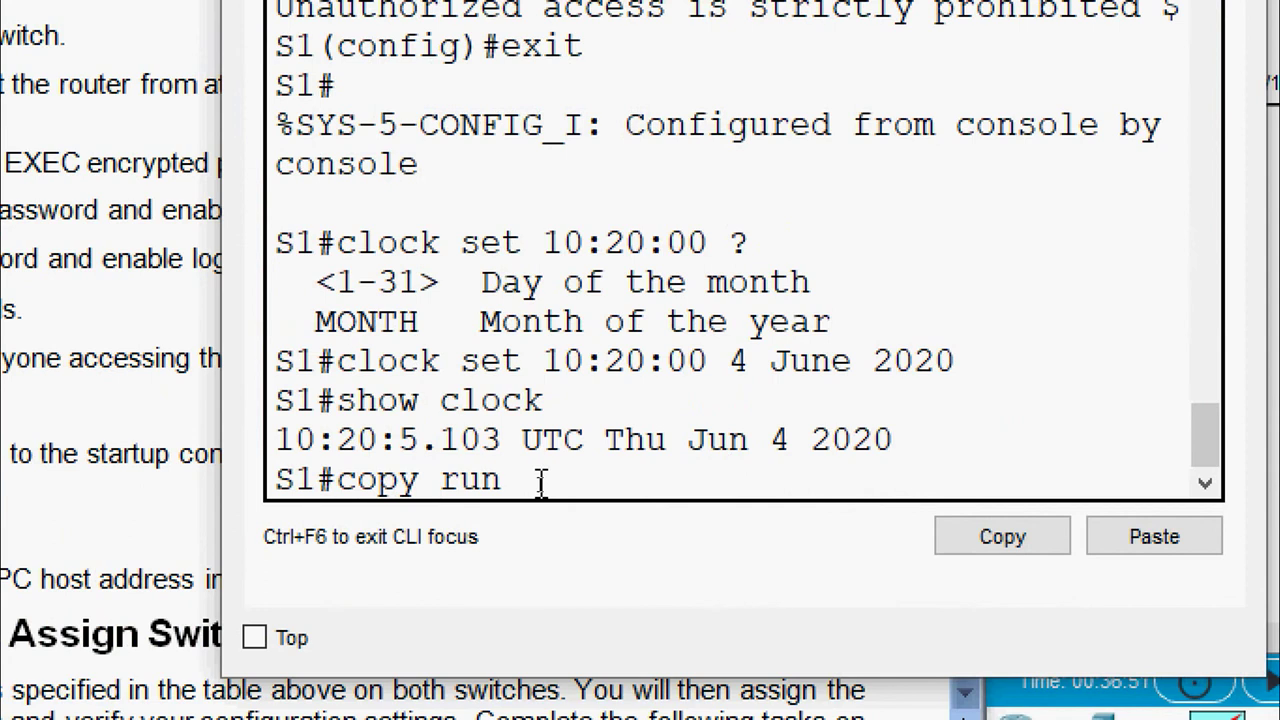
type("start")
key("Return")
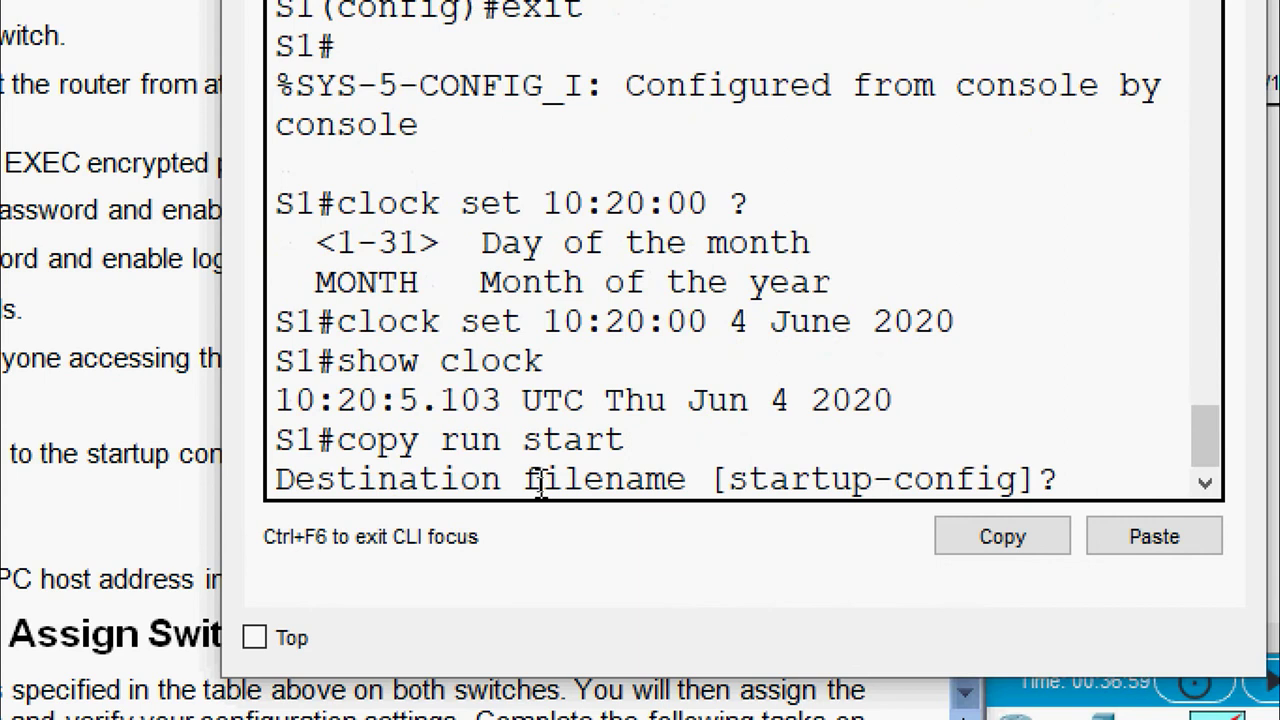
key("Return")
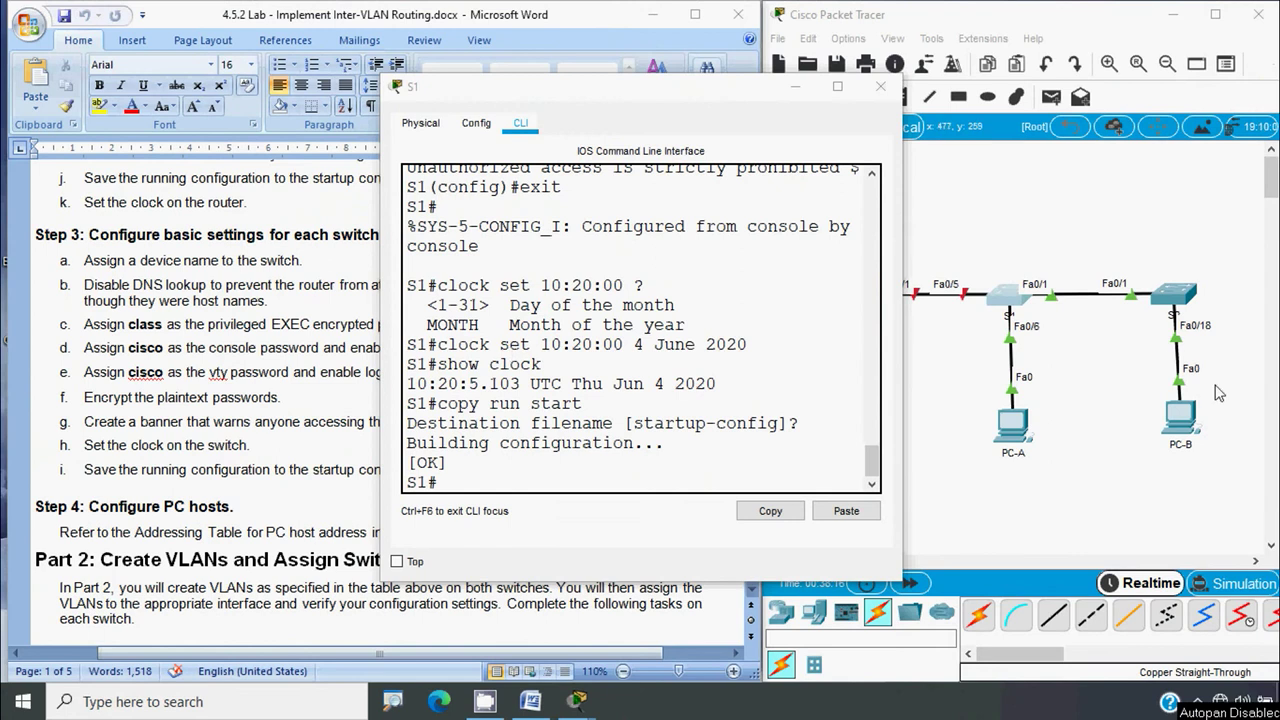
left_click(880, 86)
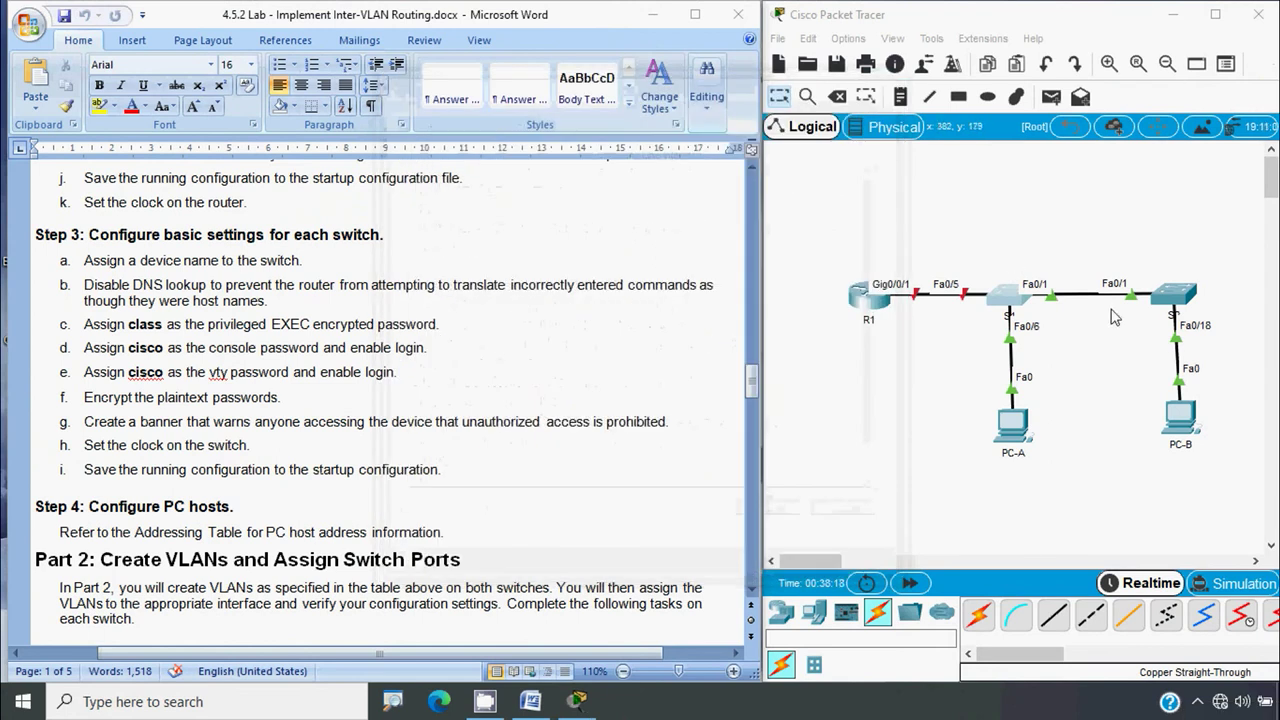
Set S2's clock to 10:21:34 4 June 2020 and check it with show clock
left_click(1172, 296)
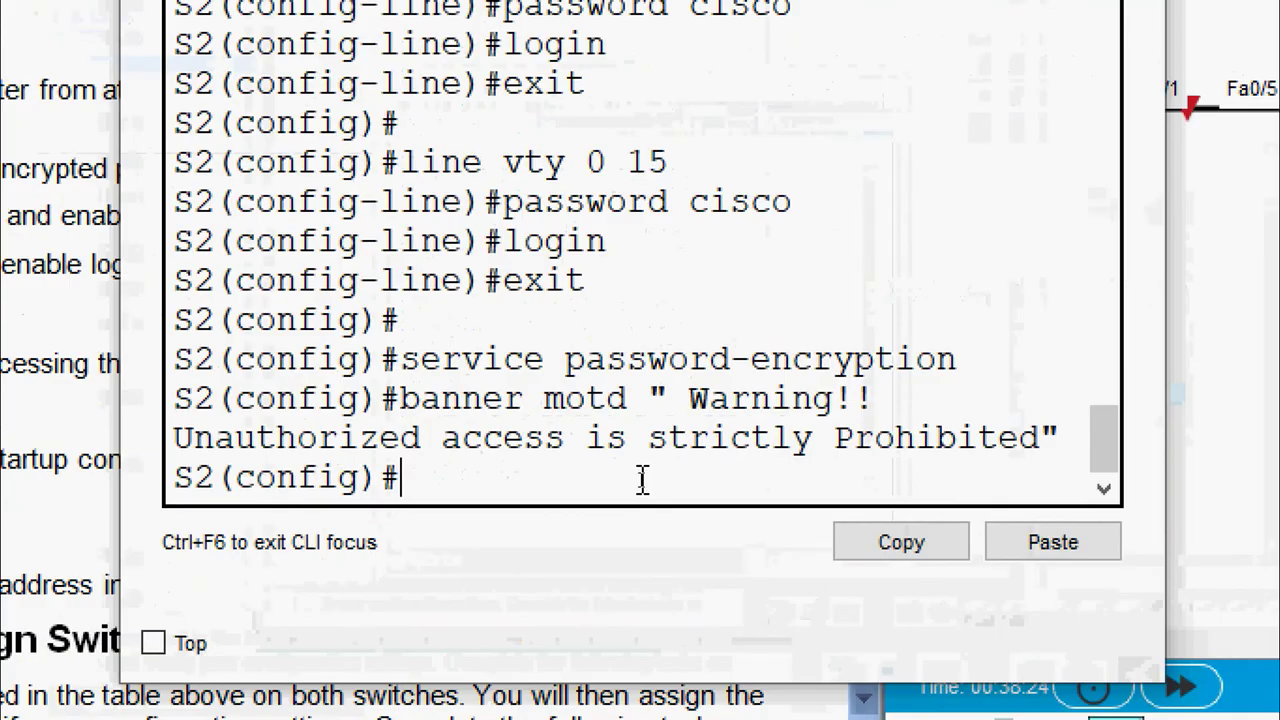
type("exit")
key("Return")
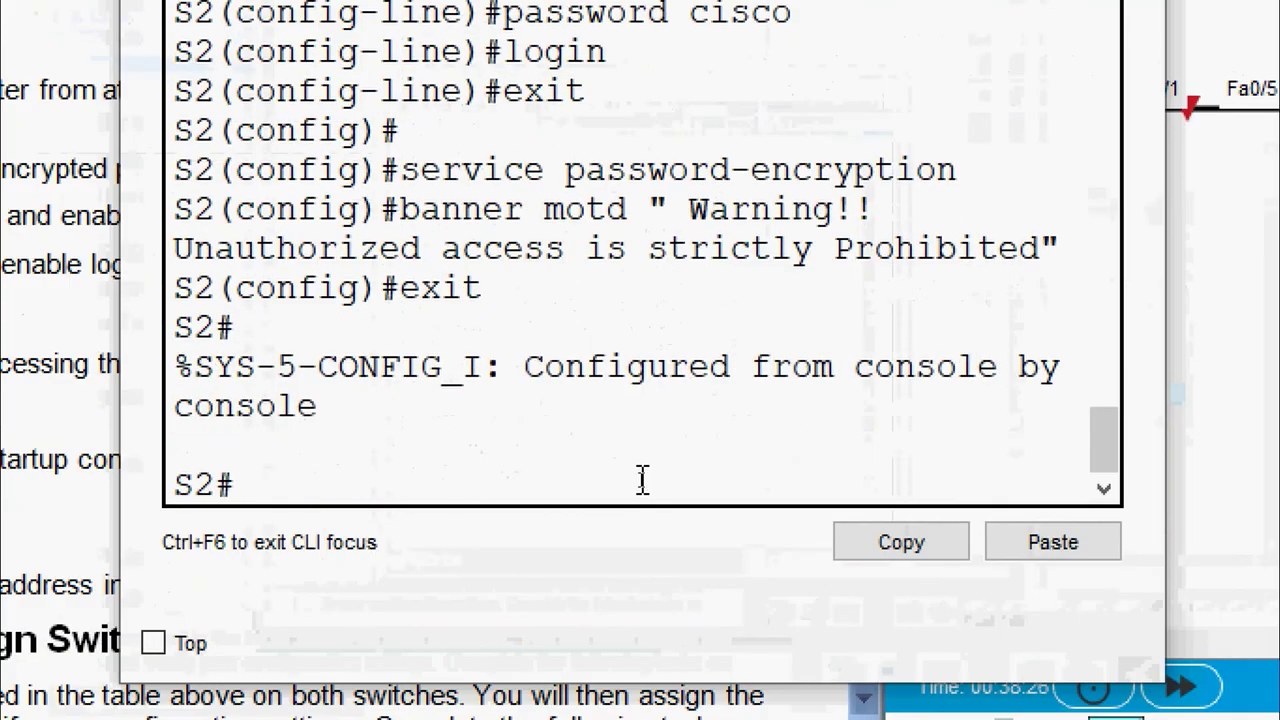
type("clock")
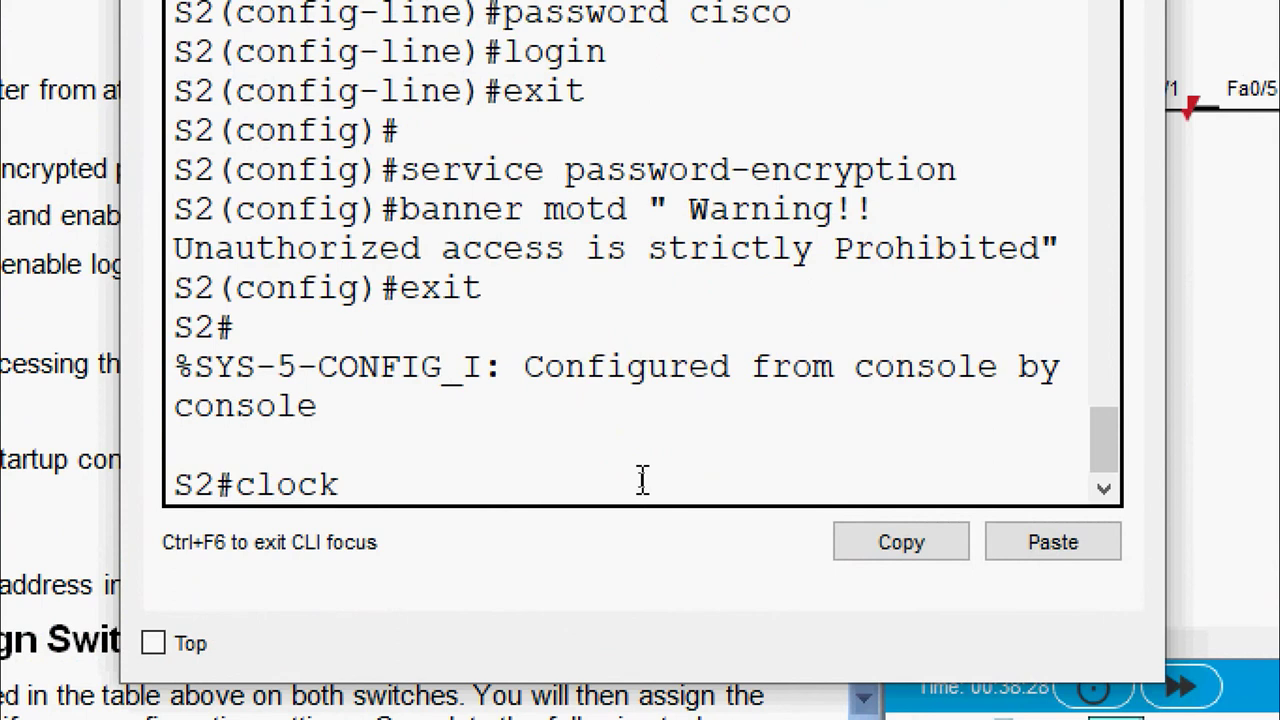
type(" set 10:")
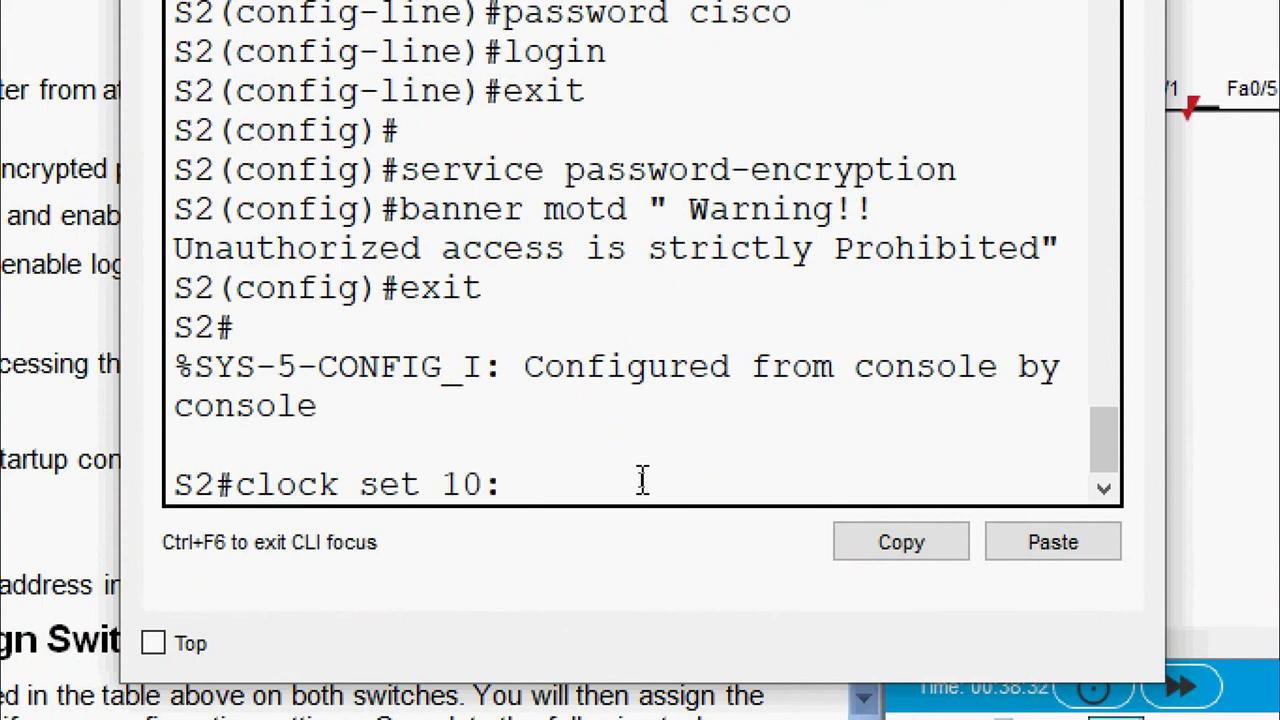
type("21:34 ")
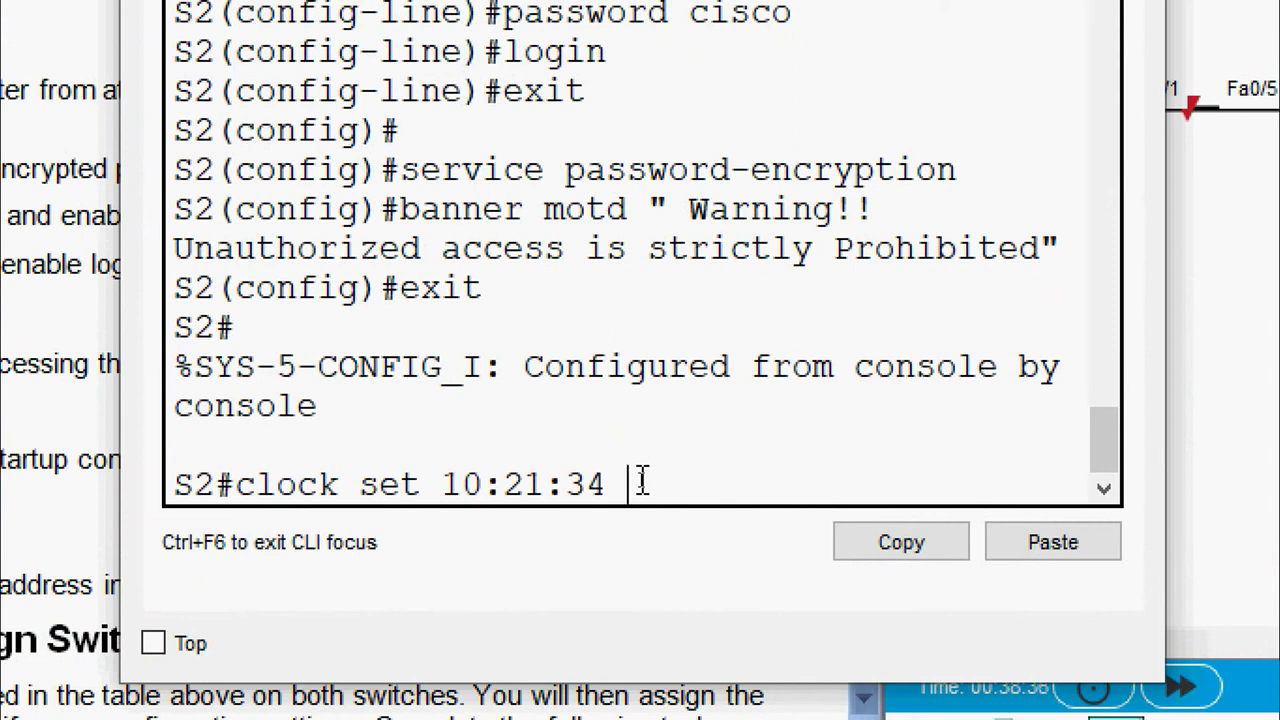
type("4 June 2020")
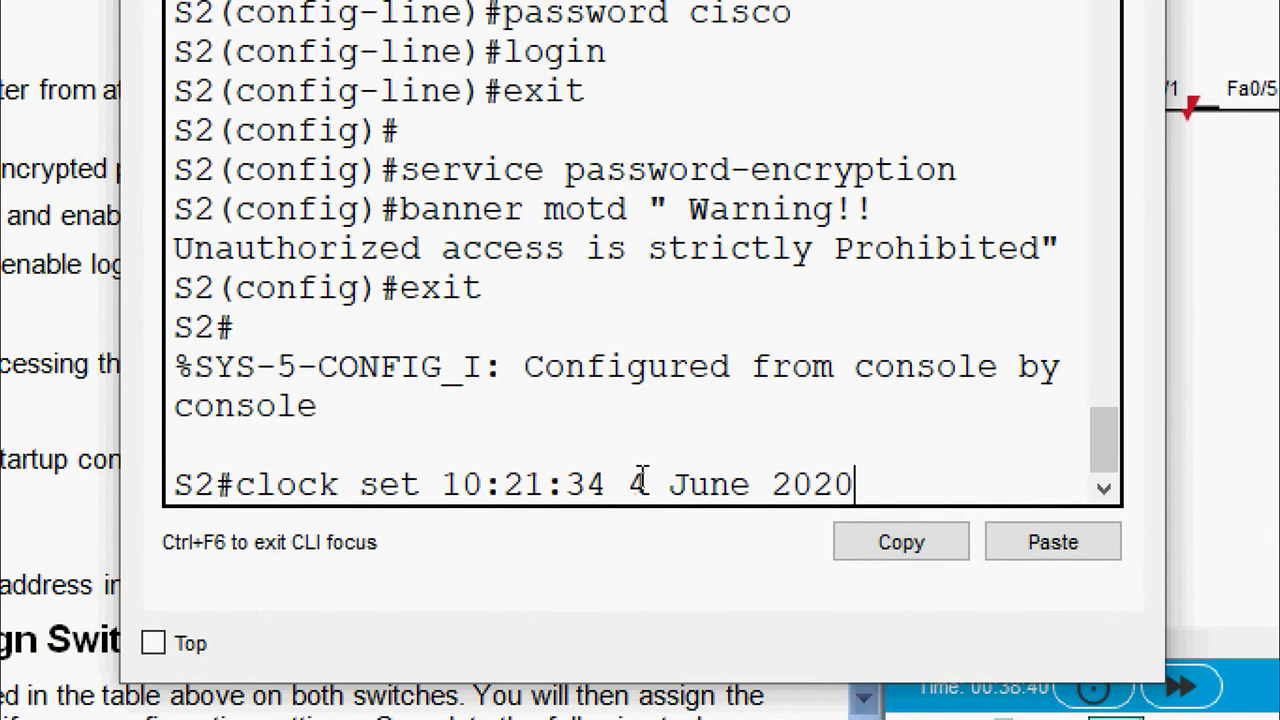
key("Return")
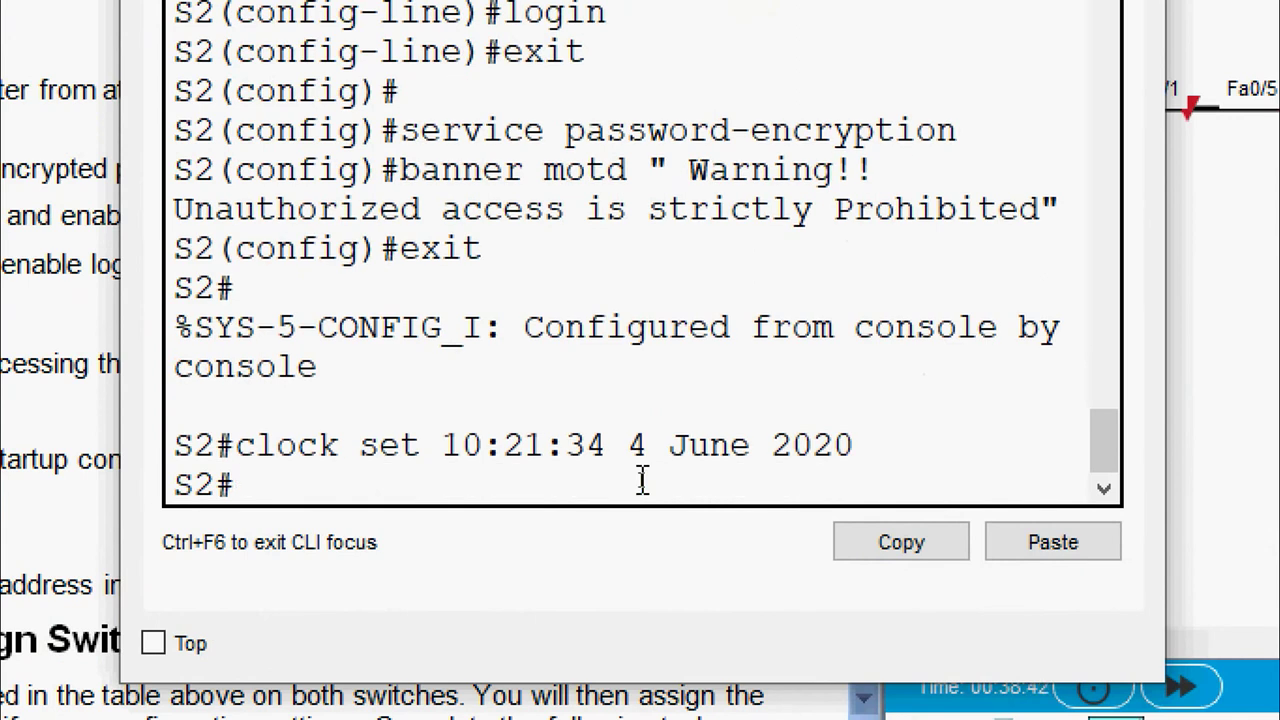
type("show clock")
key("Return")
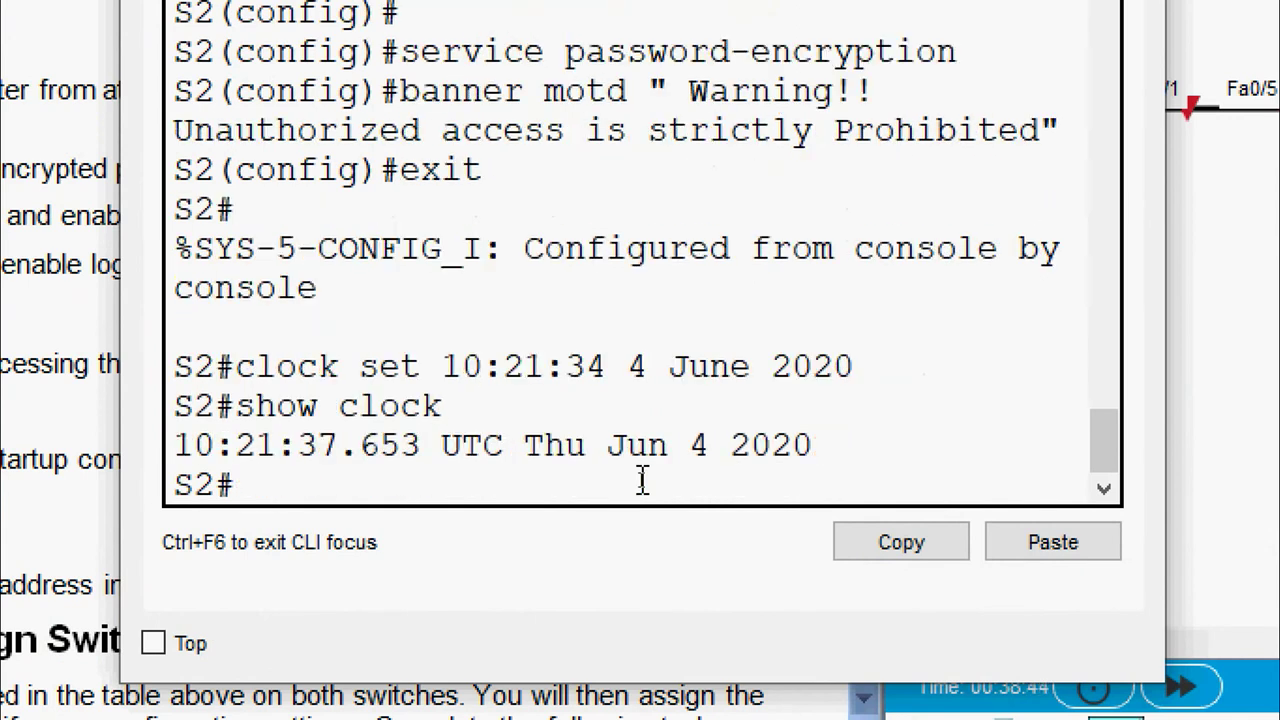
Save S2's running configuration to the default startup-config and close its window
type("cop run st")
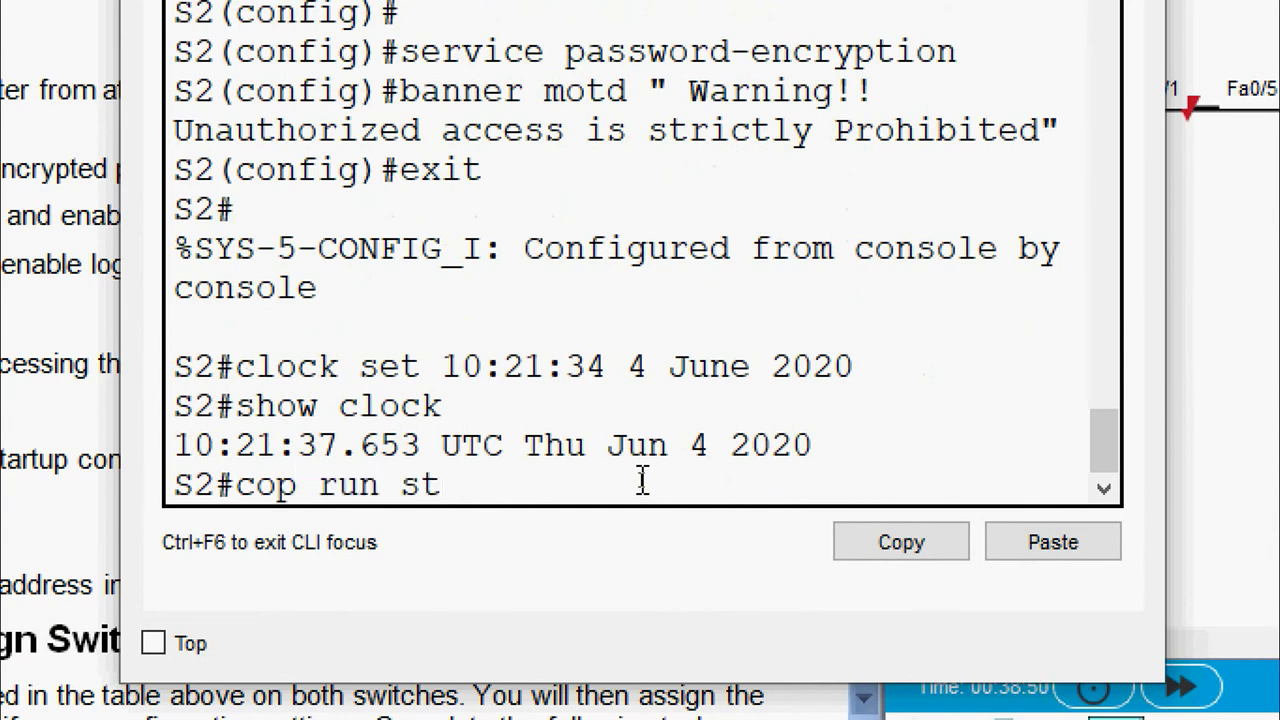
type("art")
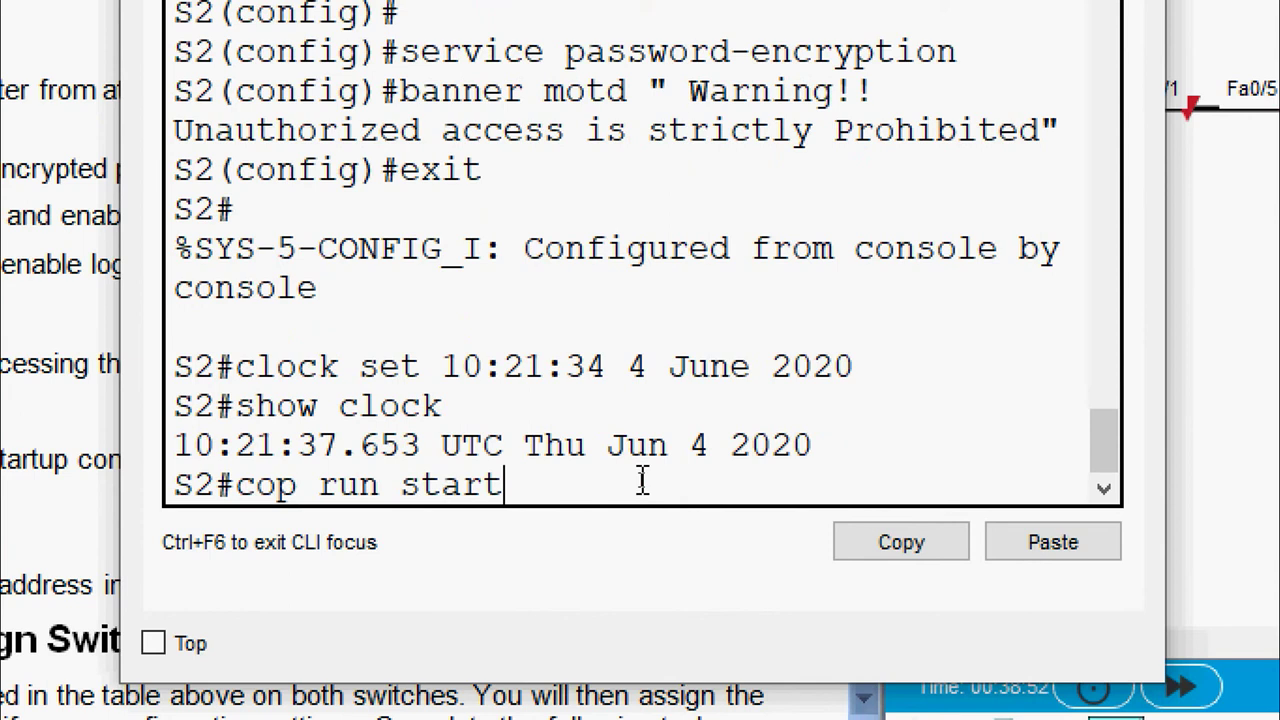
key("Return")
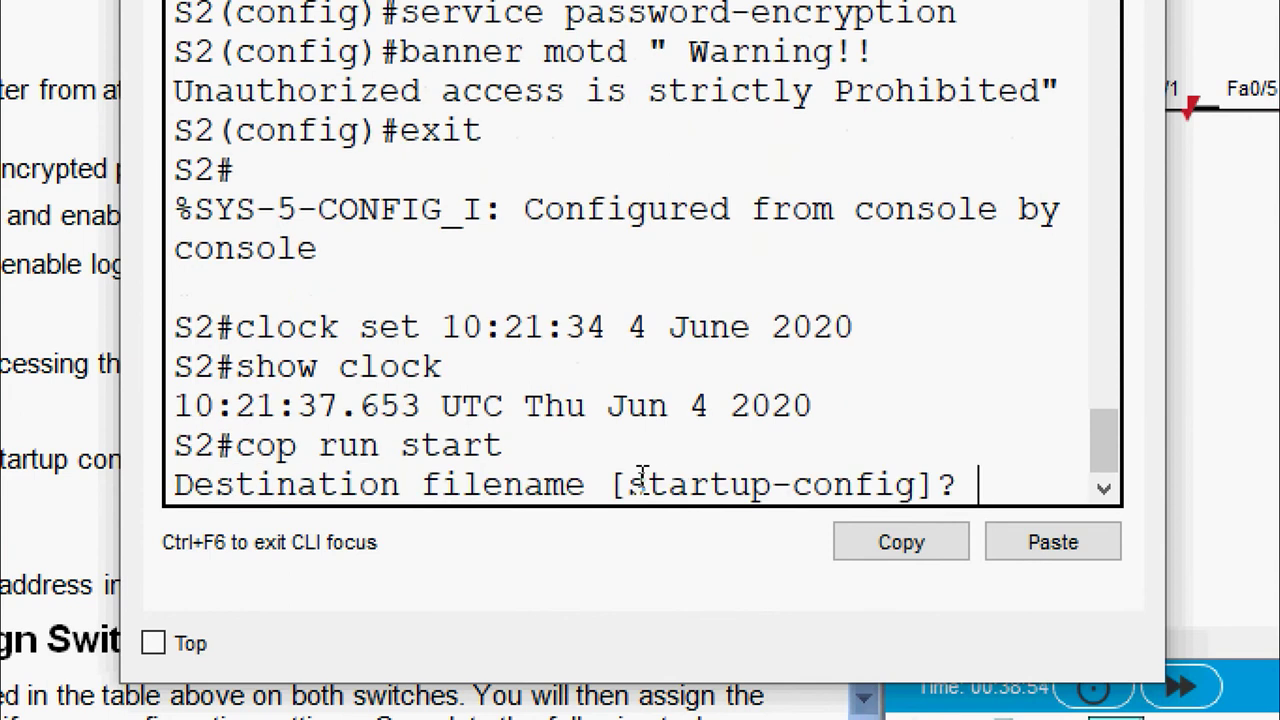
key("Return")
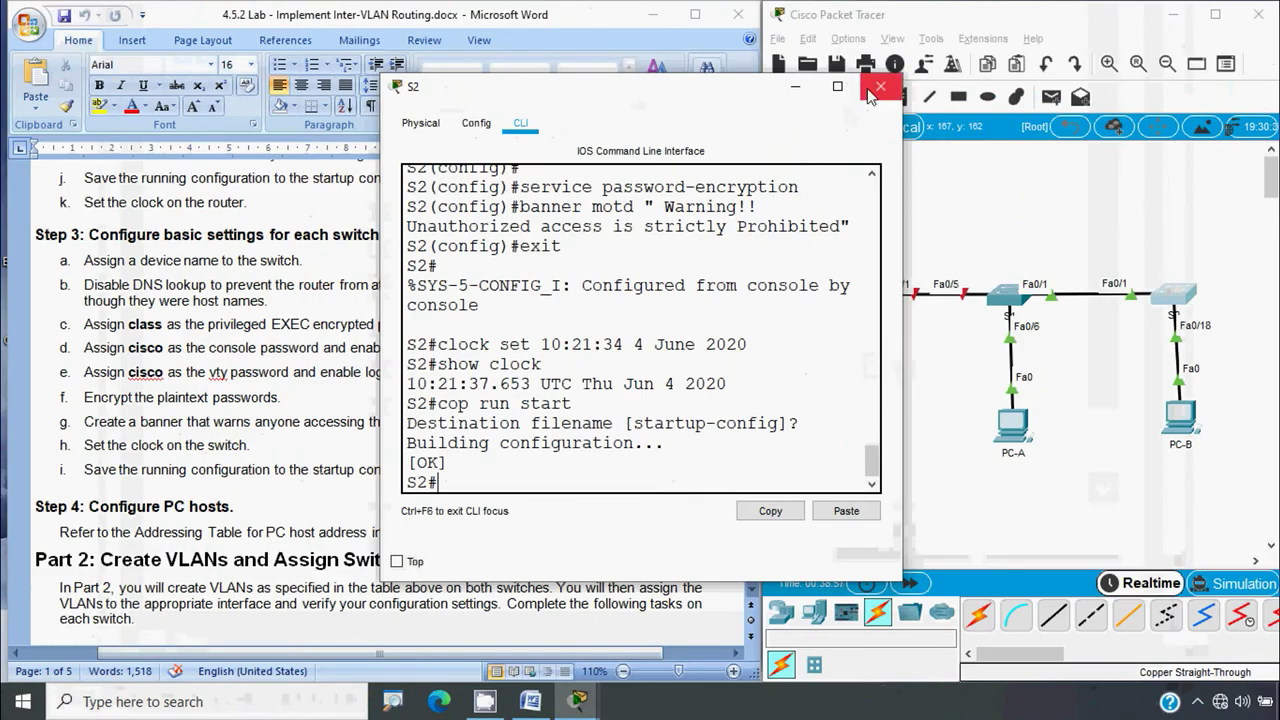
left_click(889, 88)
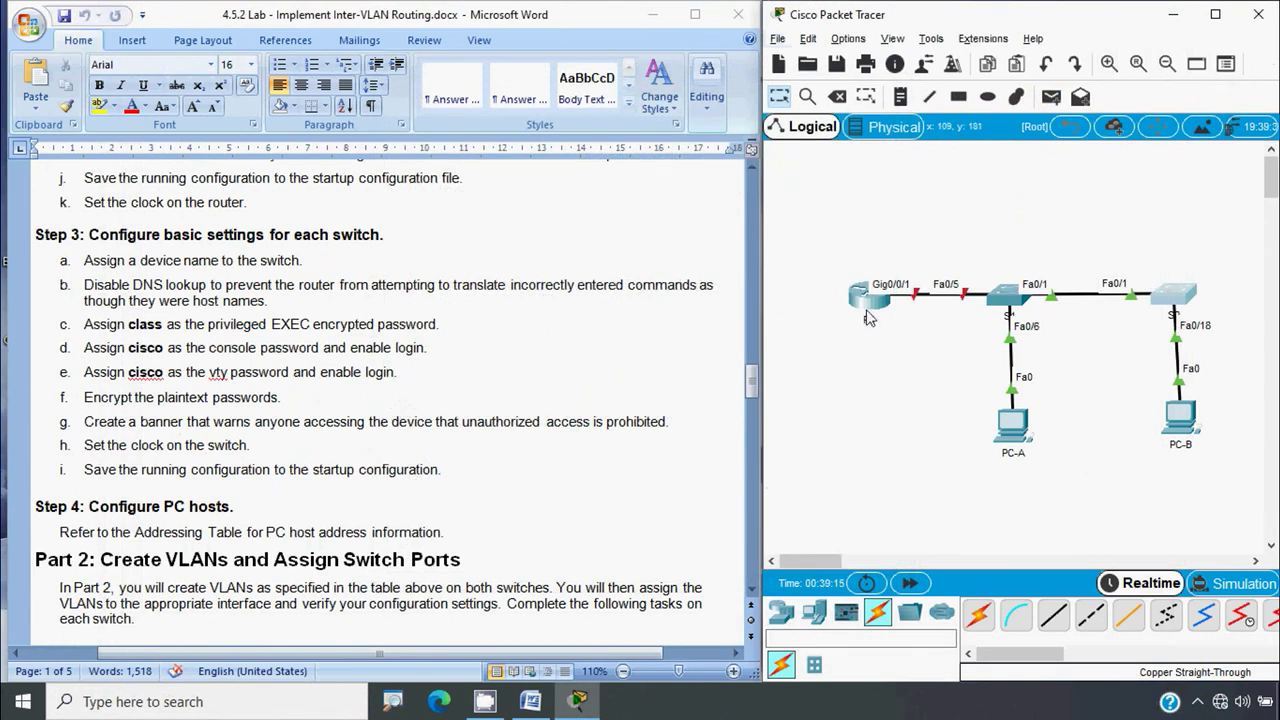
Scroll to the Addressing Table in Word and select PC-A's IP address 192.168.20.3
scroll(462, 452, "down", 3)
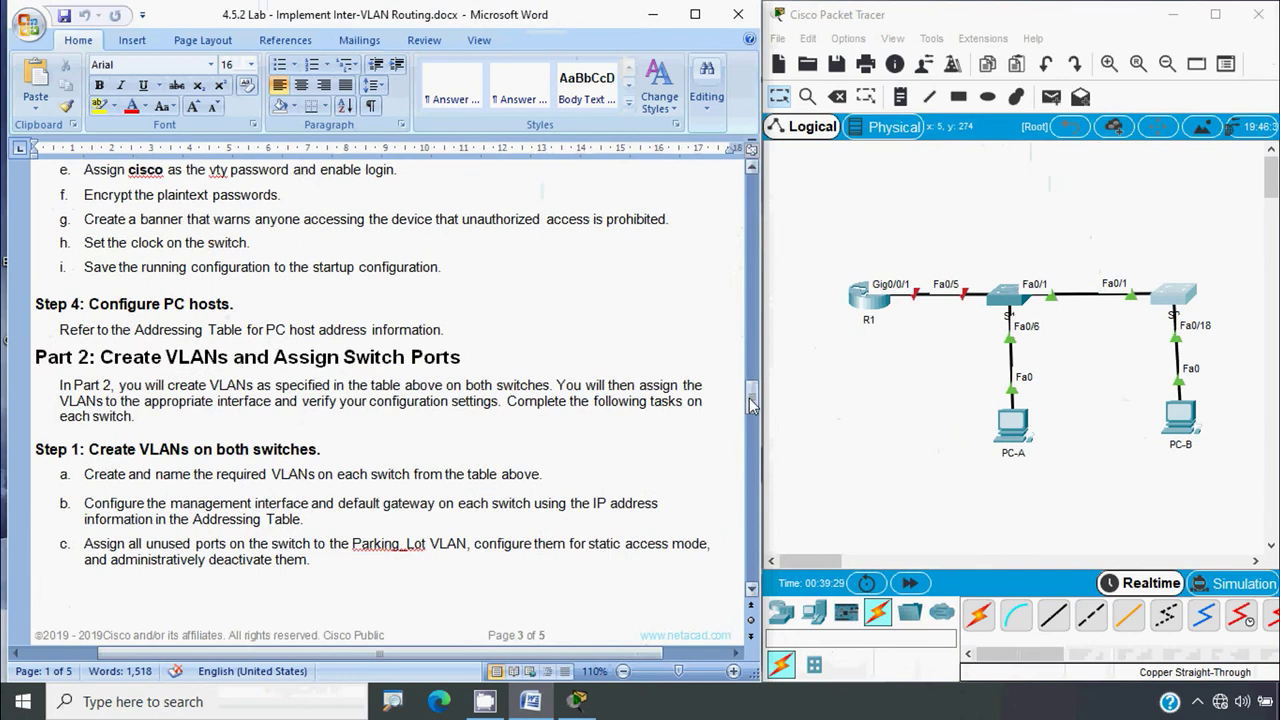
left_click_drag(749, 398, 776, 218)
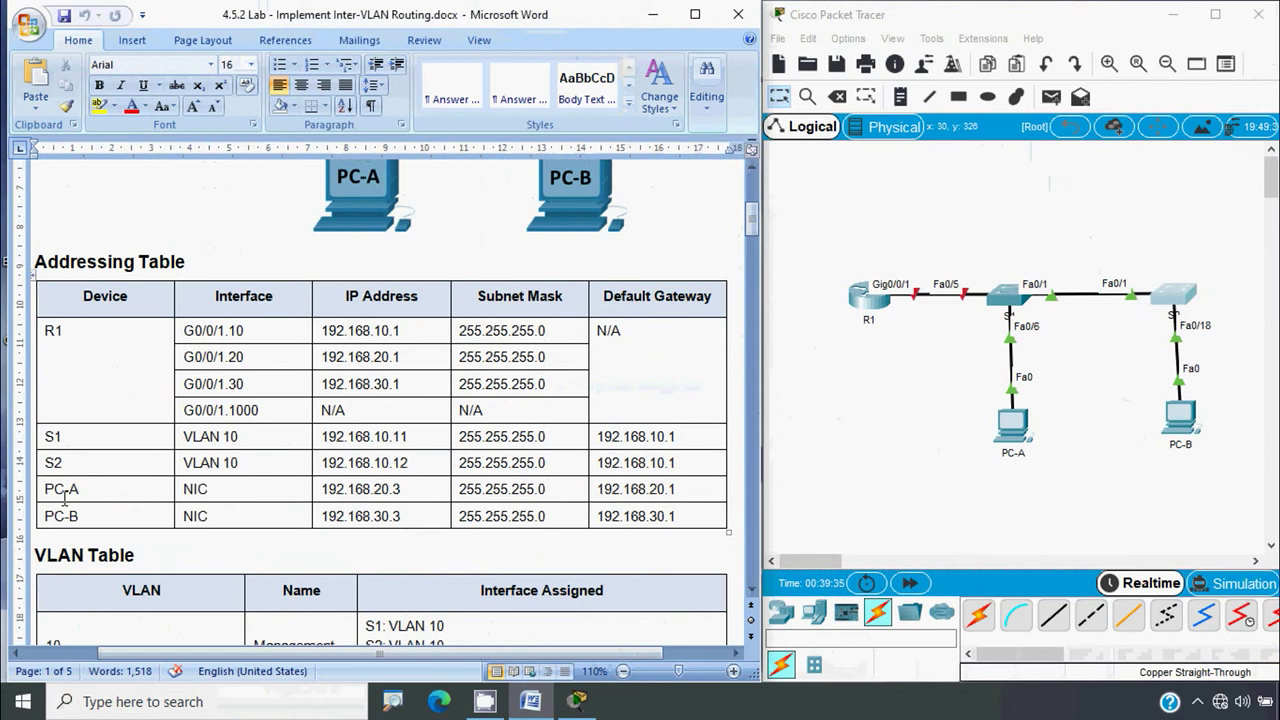
left_click(319, 489)
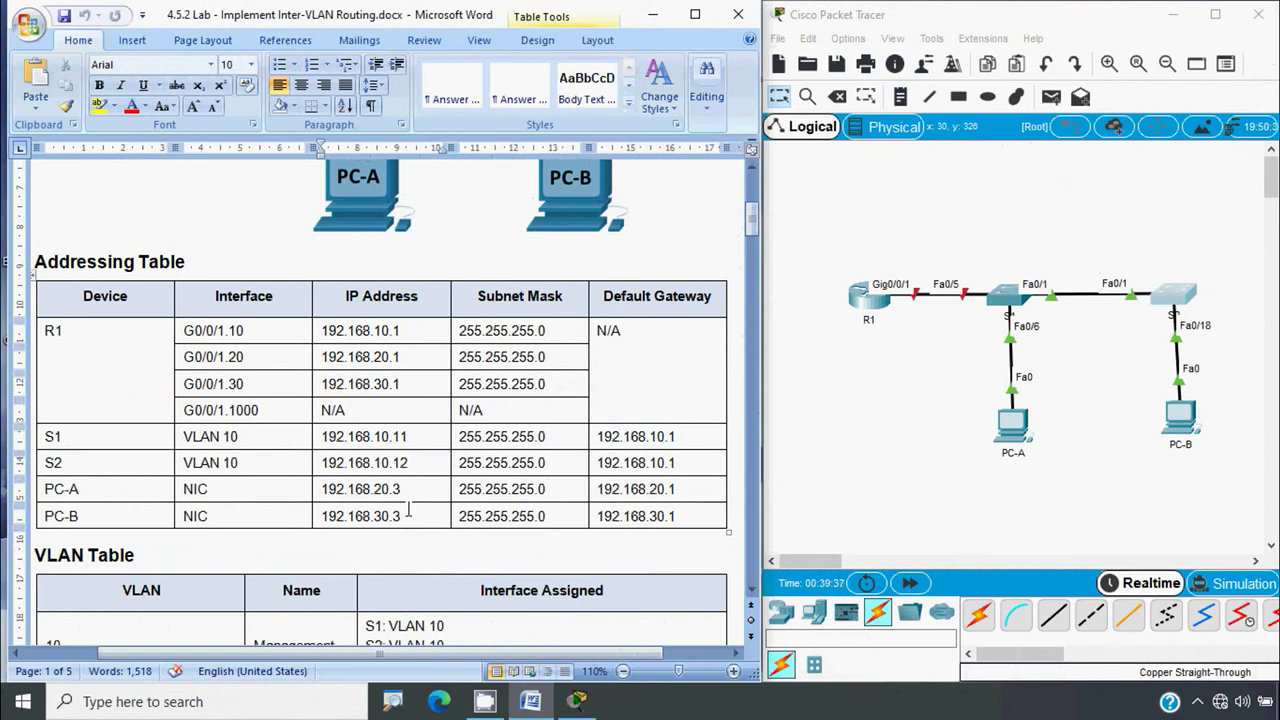
left_click(403, 489, "shift")
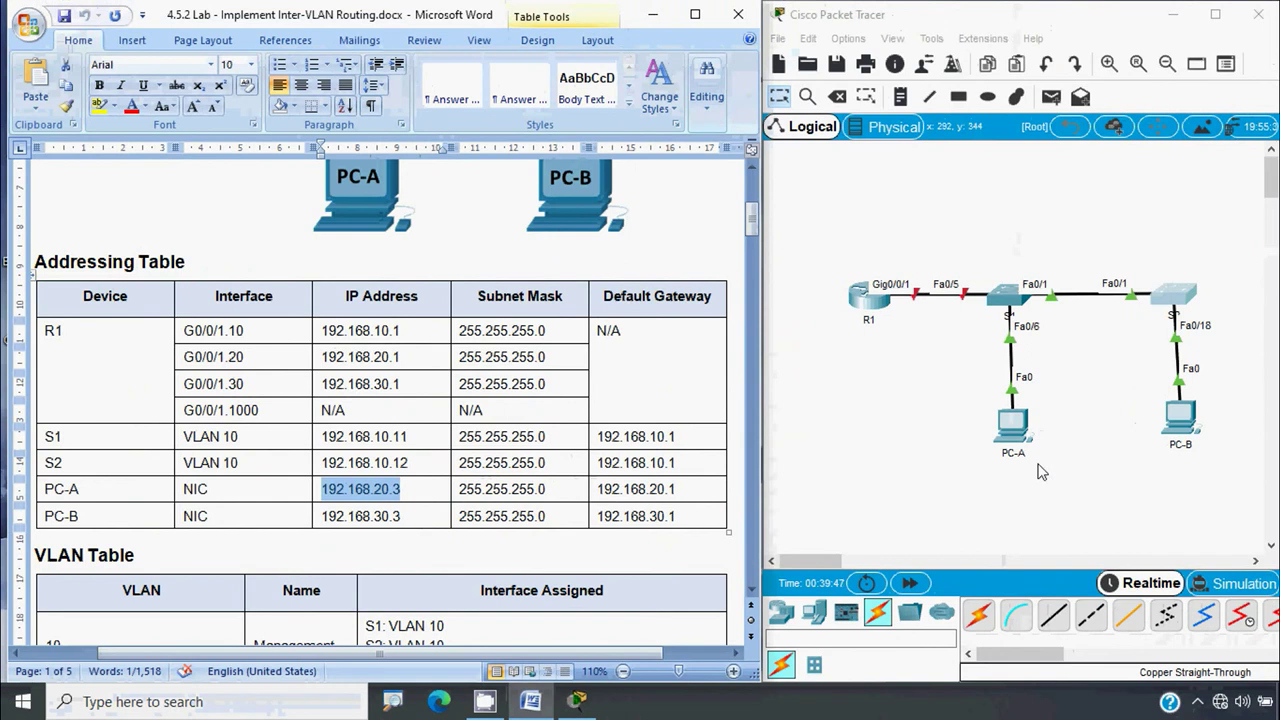
Give PC-A static IP 192.168.20.3, mask 255.255.255.0 and default gateway 192.168.20.1
left_click(1016, 426)
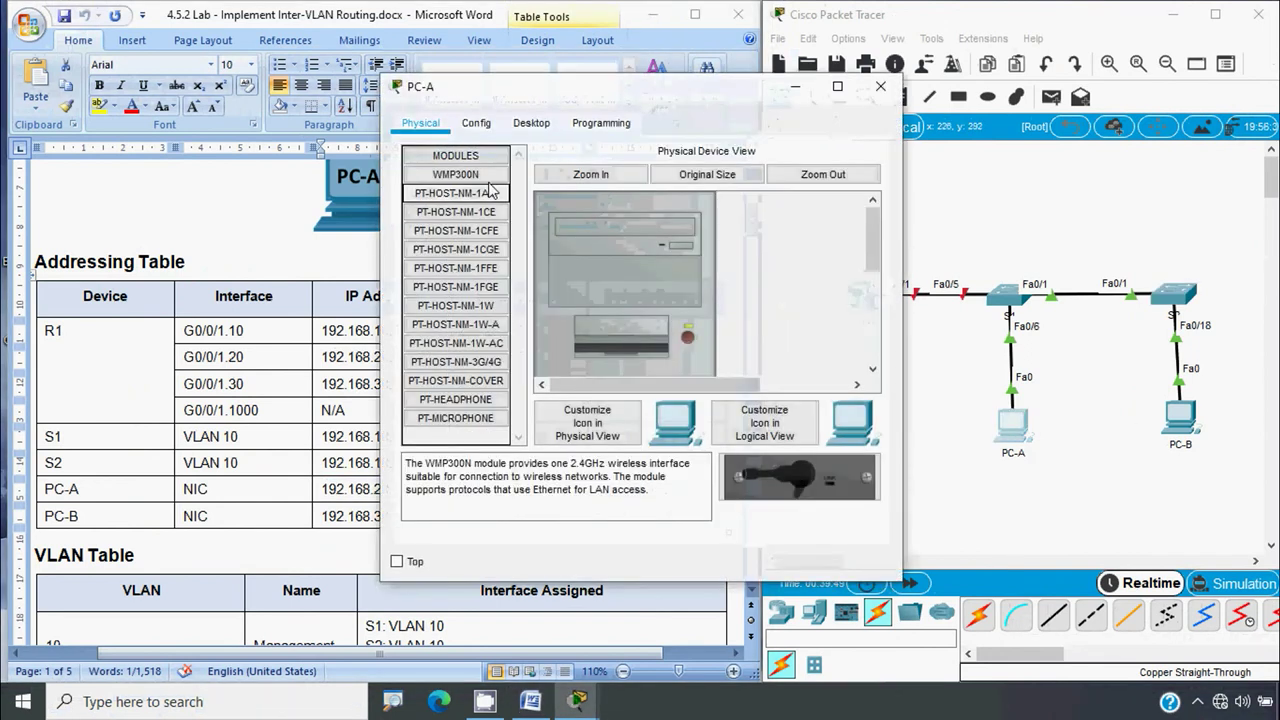
left_click(533, 126)
left_click(491, 223)
left_click(560, 256)
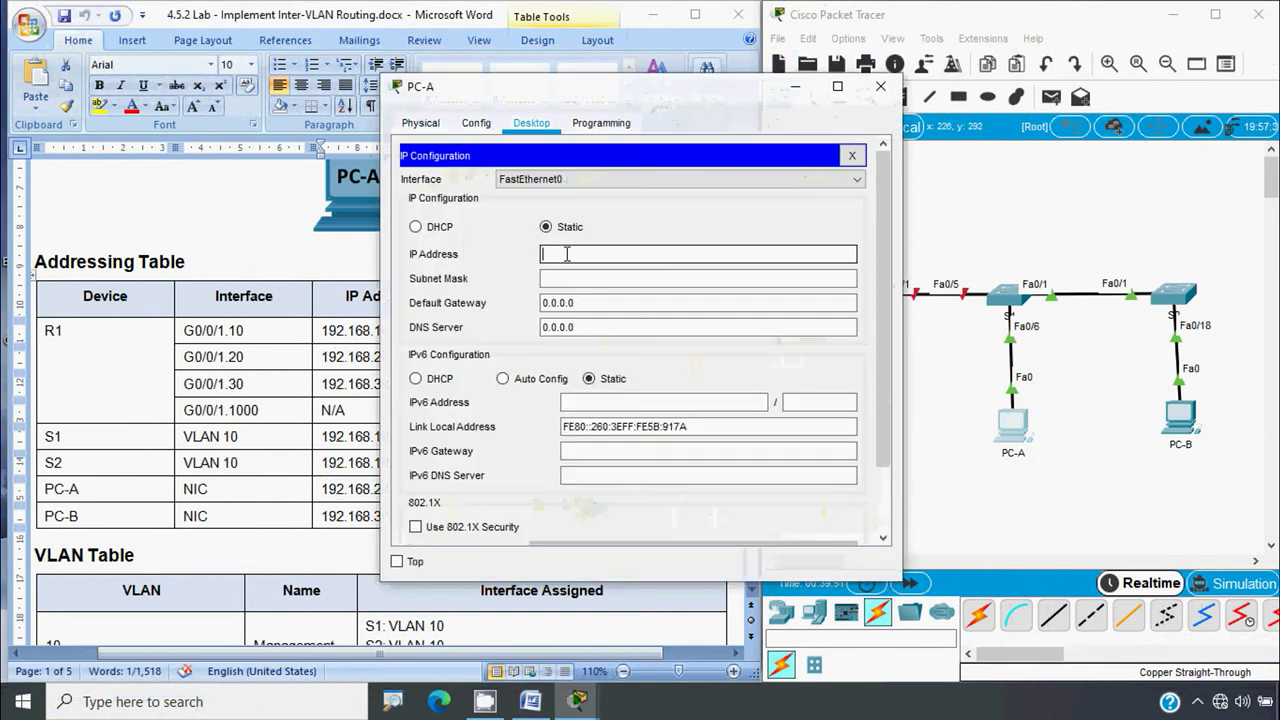
type("192.168.20.3")
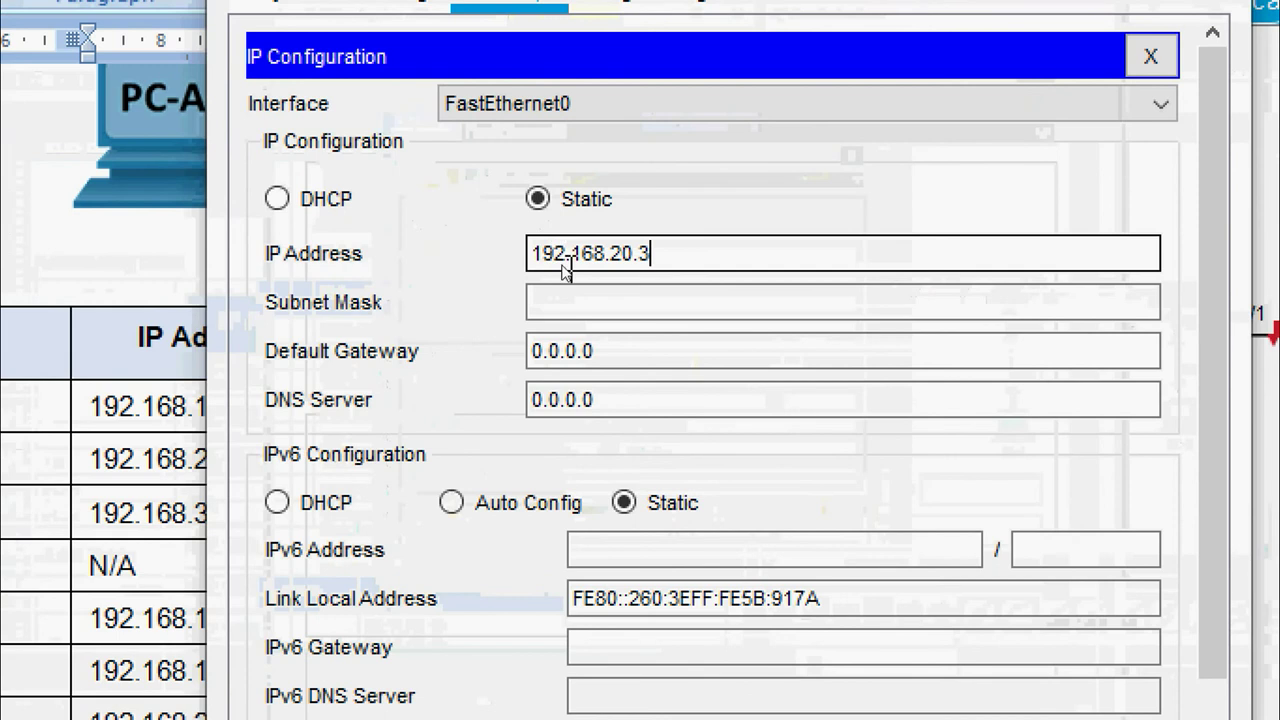
left_click(570, 300)
double_click(652, 302)
key("ctrl+a")
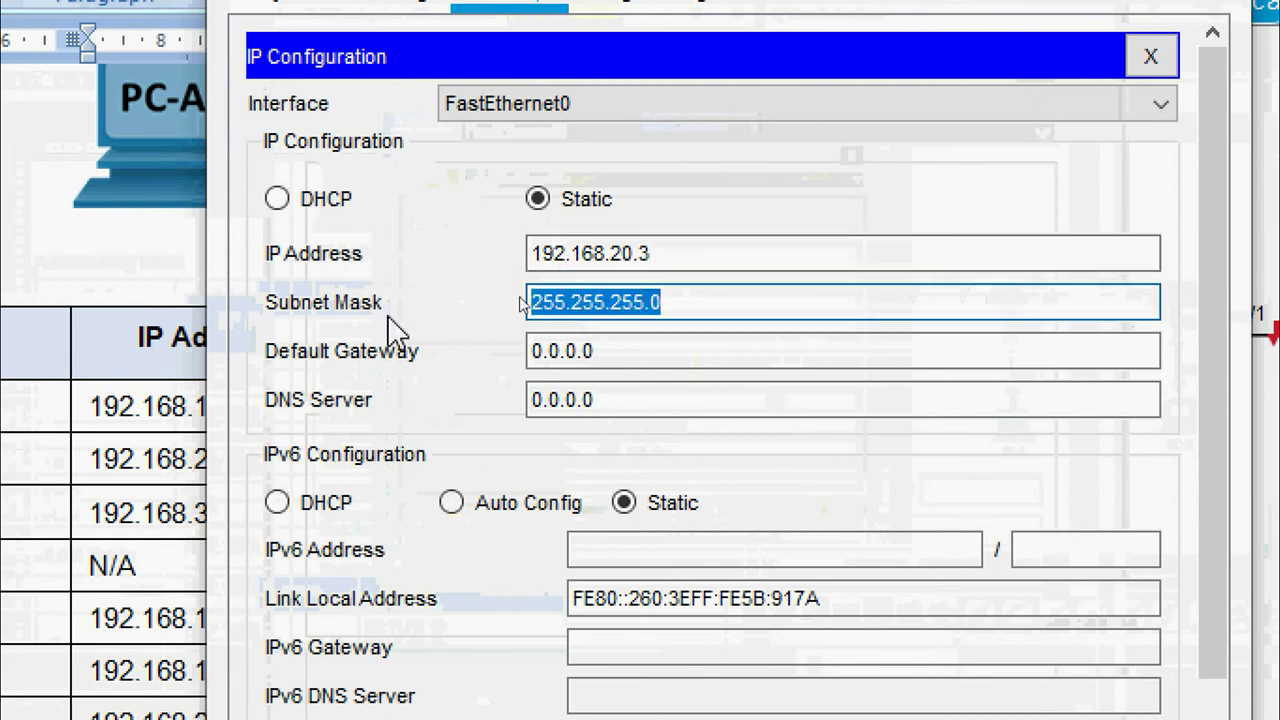
left_click_drag(614, 349, 486, 363)
type("192.168.20.3")
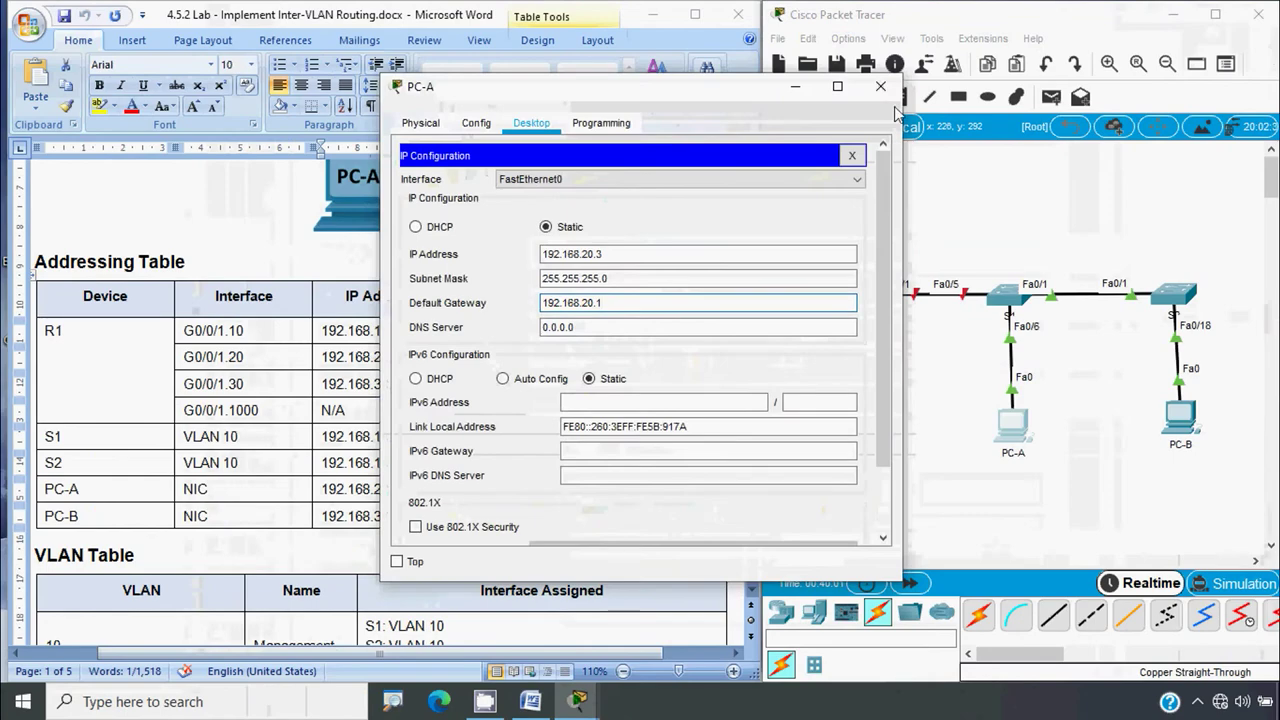
left_click(857, 86)
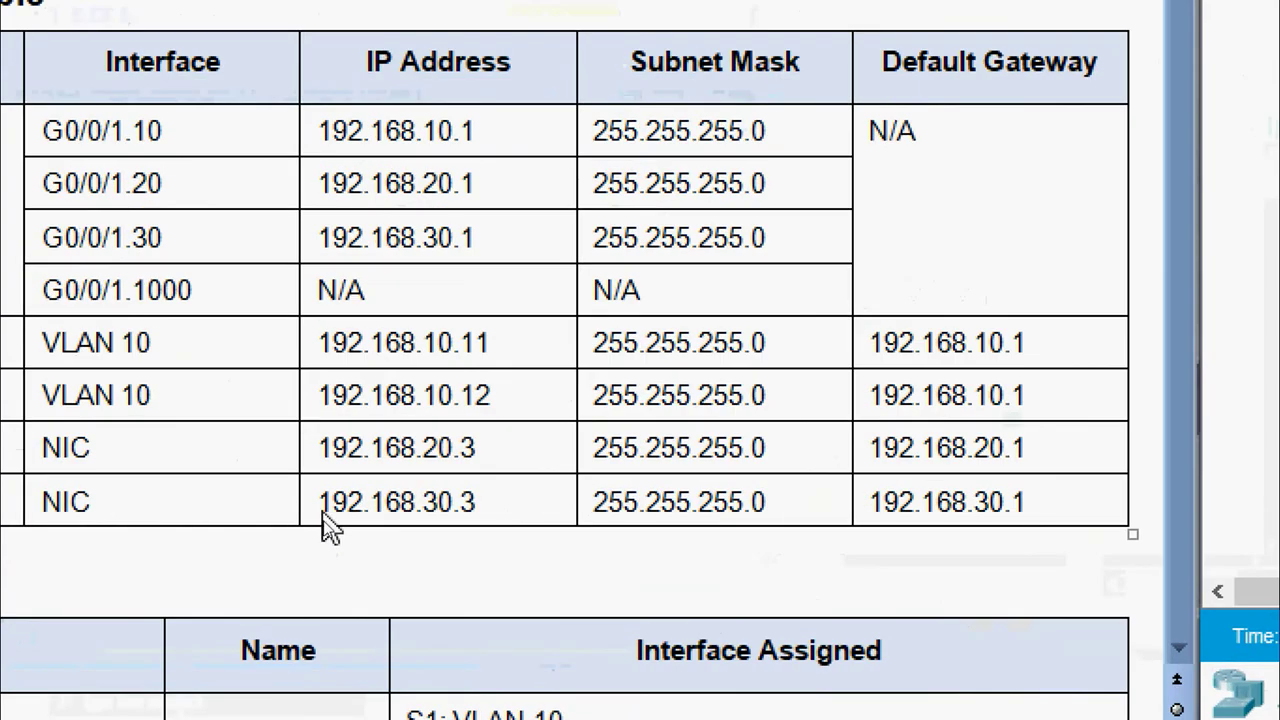
Select PC-B's IP address 192.168.30.3 in the Word Addressing Table
left_click_drag(320, 523, 320, 511)
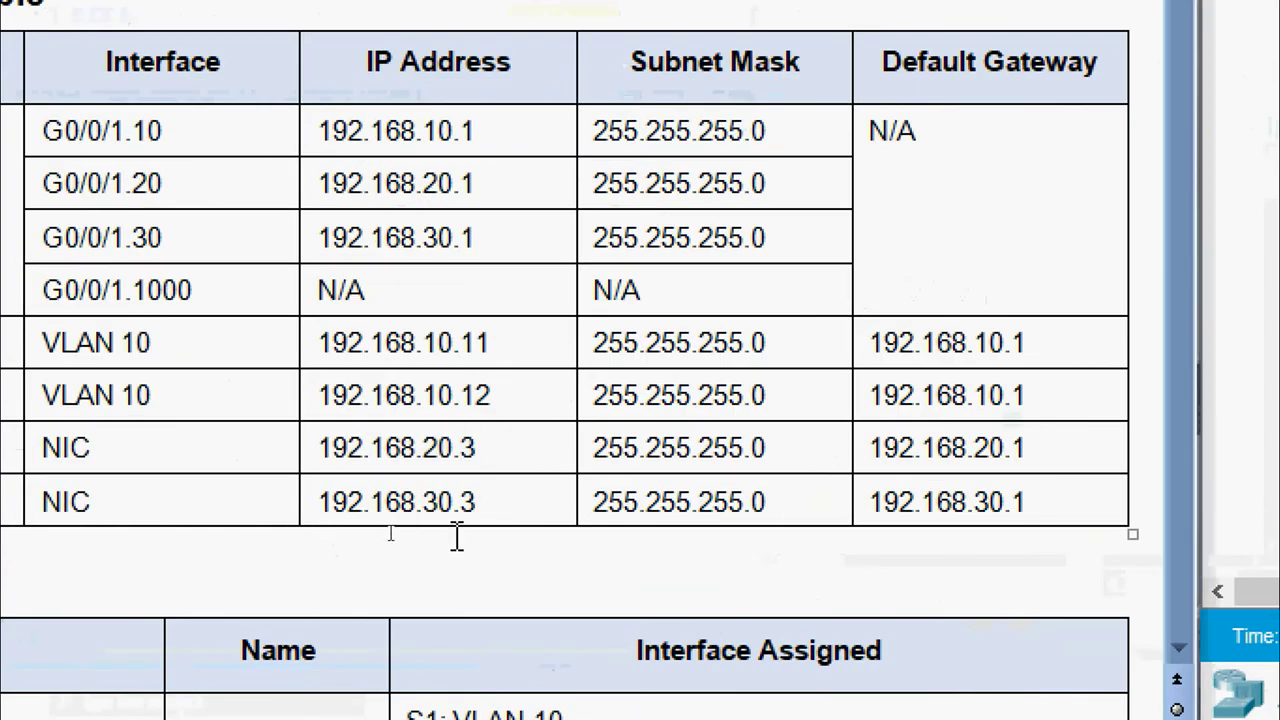
left_click(506, 511, "shift")
key("ctrl+c")
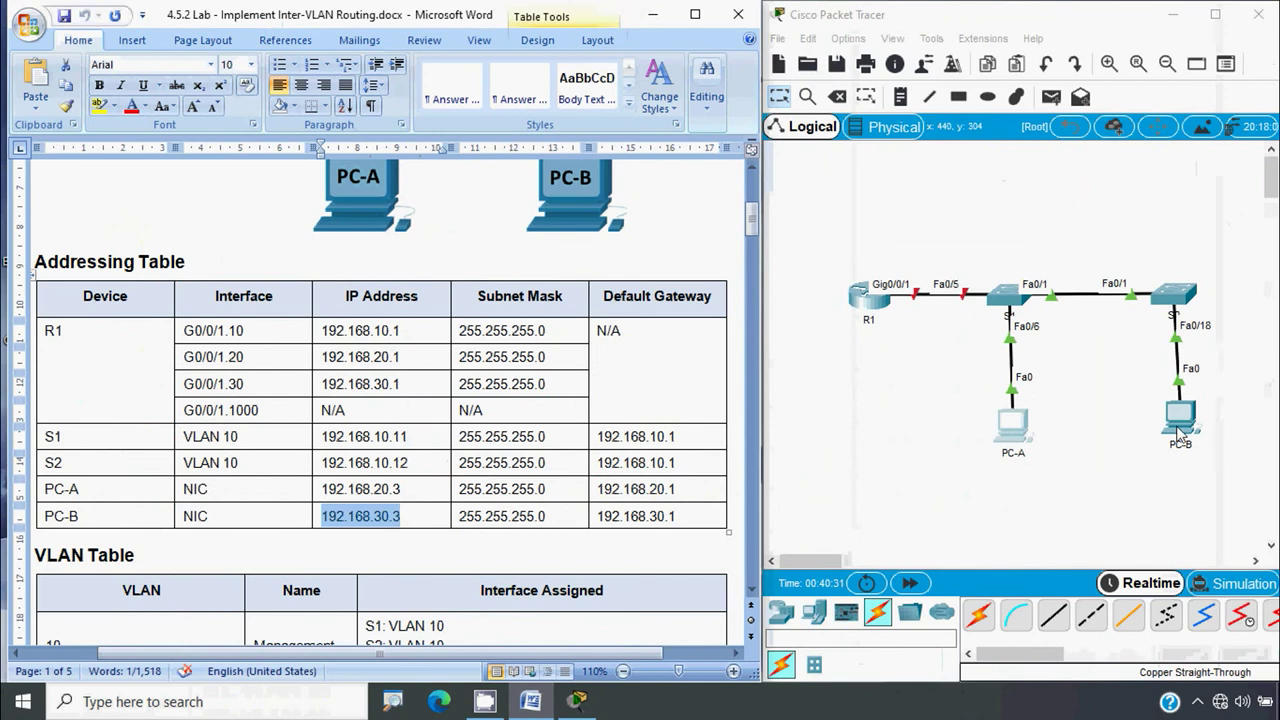
Enter 192.168.30.3 as PC-B's IP address in its IP Configuration
left_click(1180, 432)
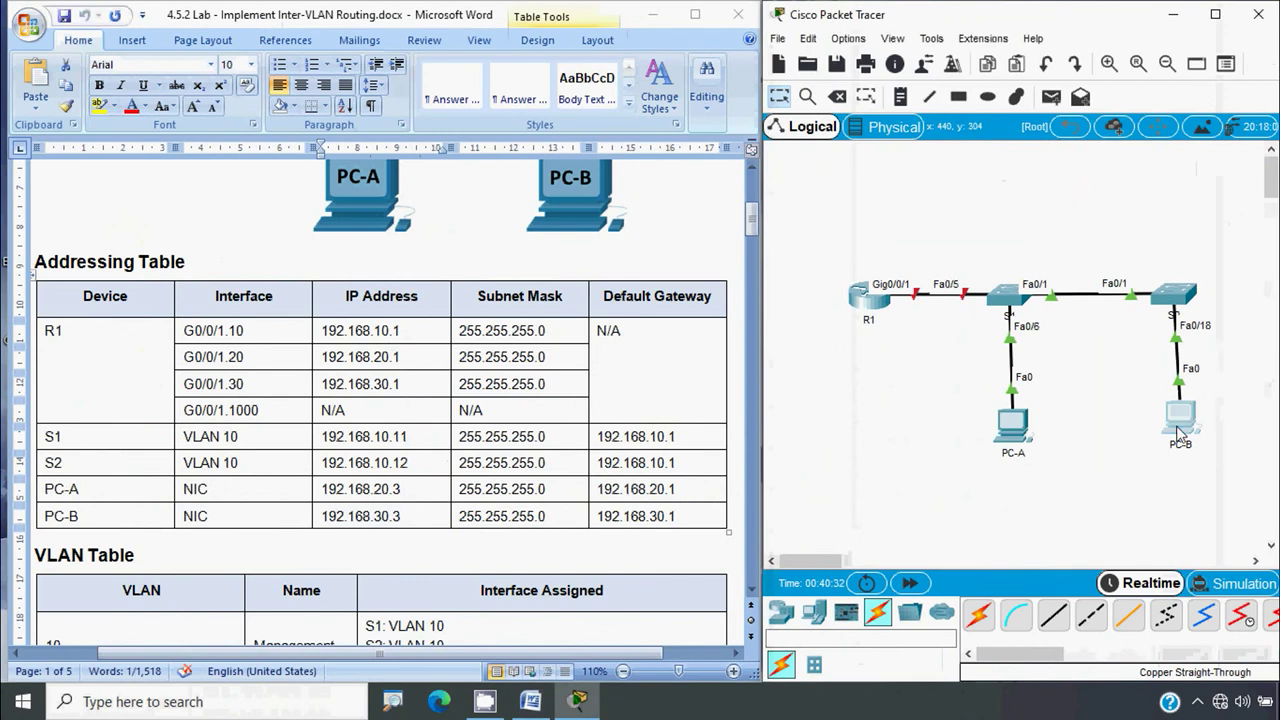
left_click(535, 124)
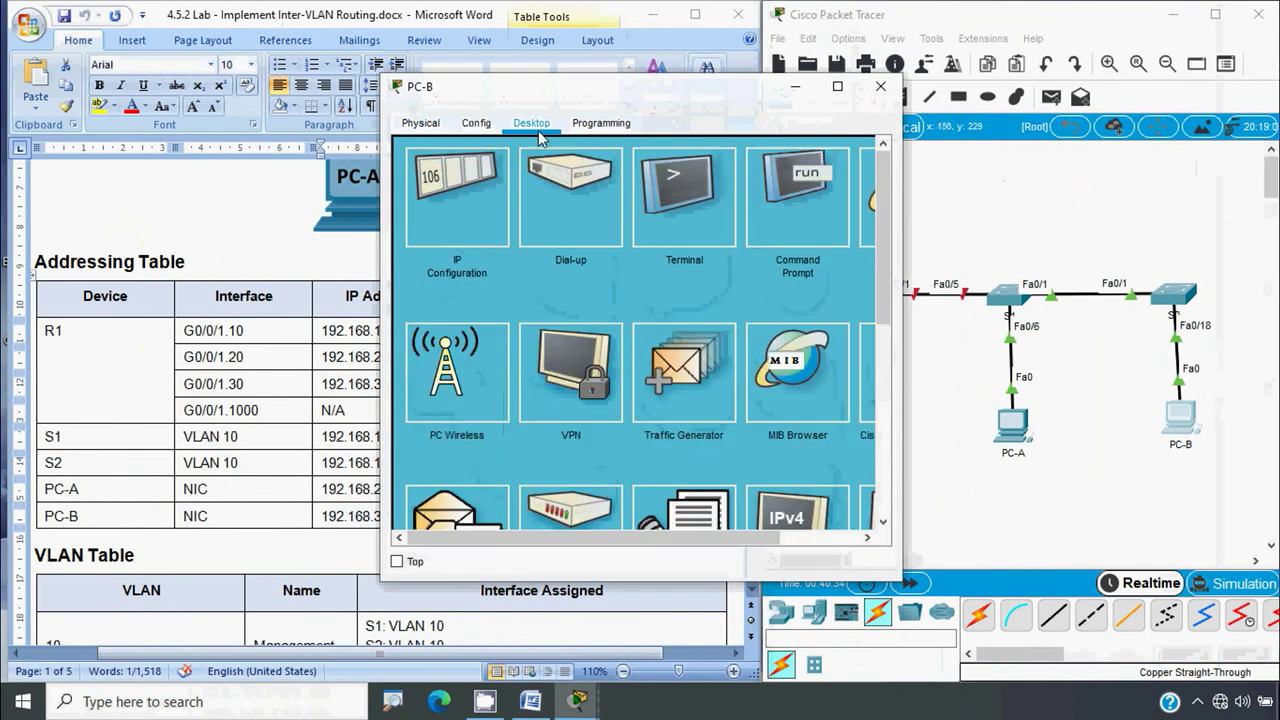
left_click(439, 211)
left_click(569, 255)
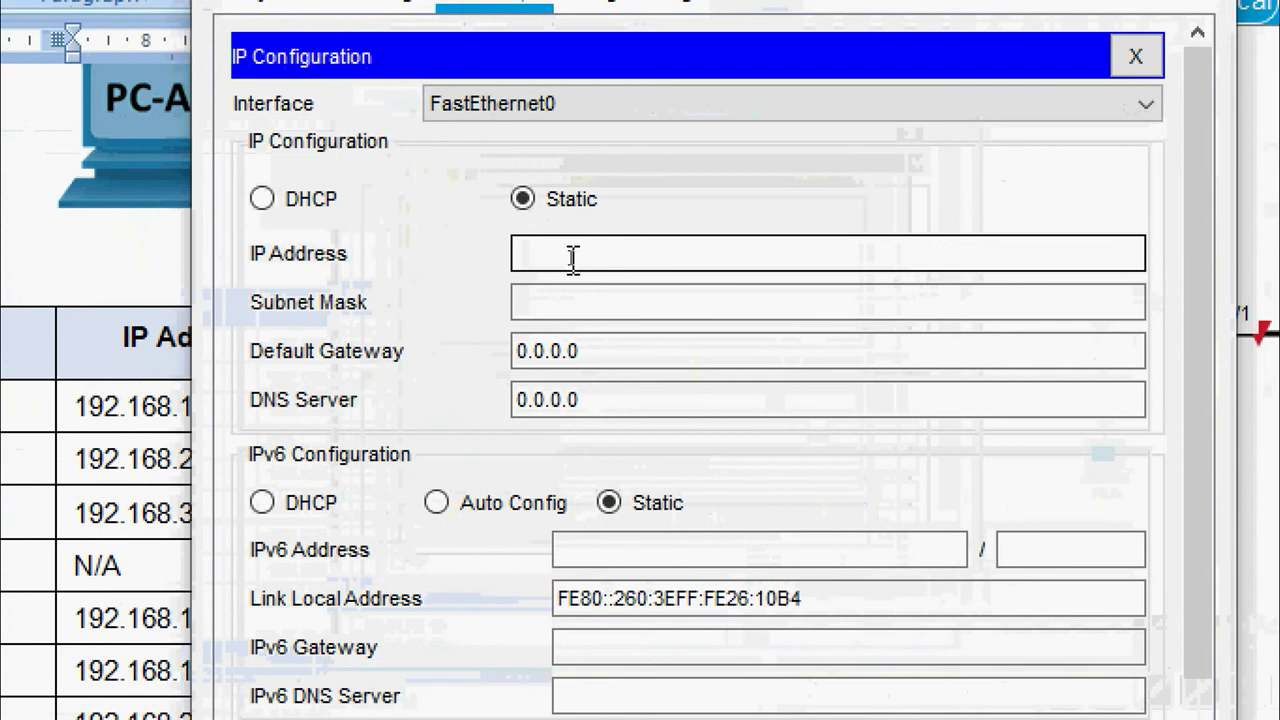
type("192.168.30.3")
Give PC-B mask 255.255.255.0 and default gateway 192.168.30.1, then close its window
left_click(589, 300)
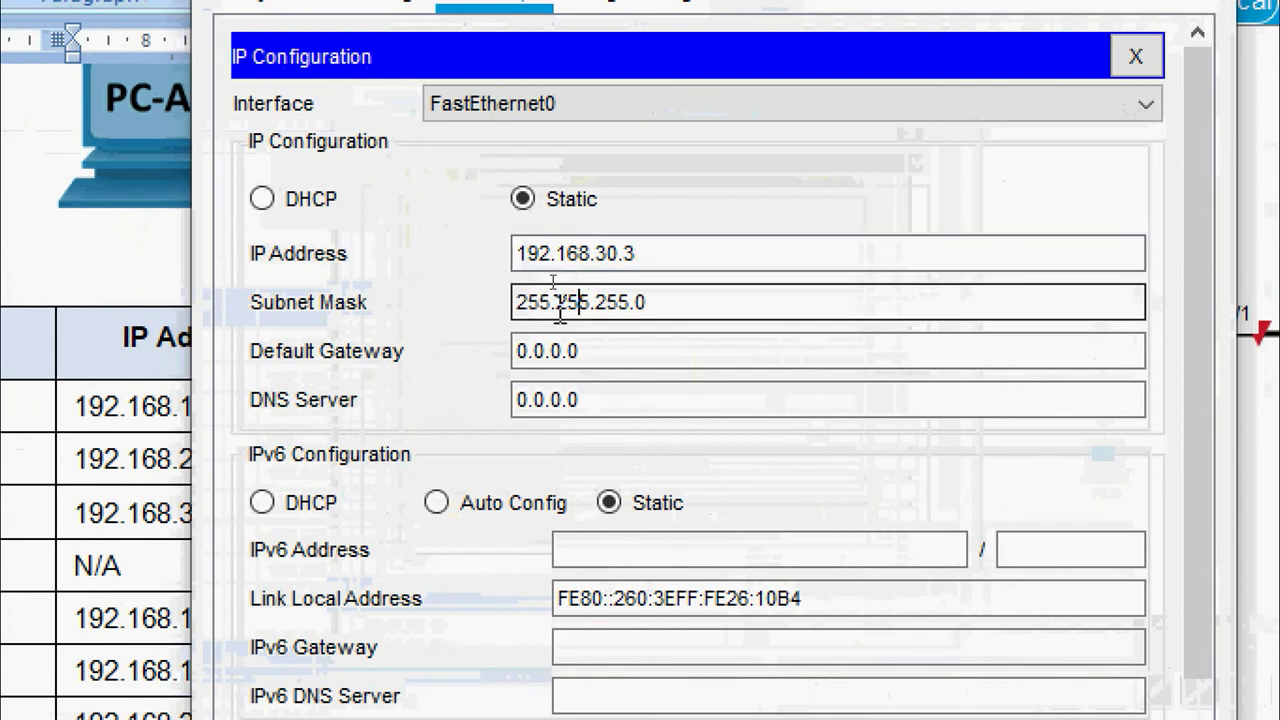
left_click_drag(686, 305, 474, 309)
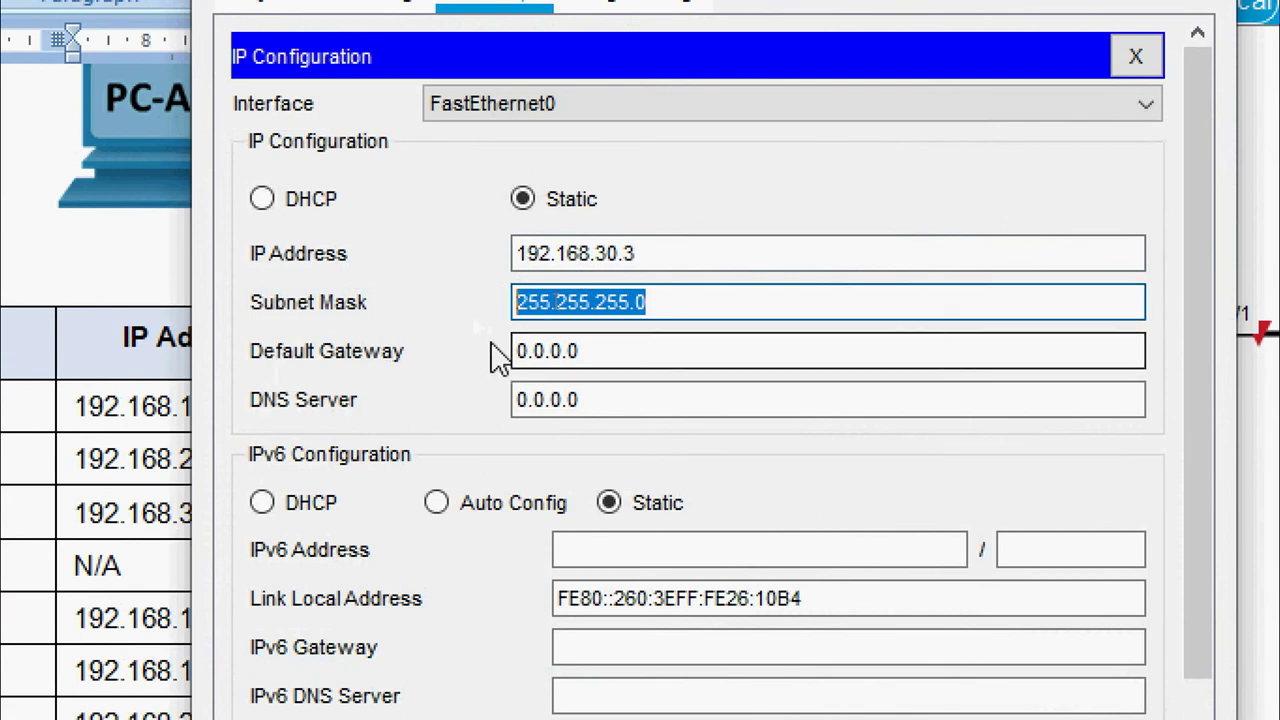
left_click(597, 345)
left_click_drag(597, 345, 405, 354)
key("ctrl+v")
left_click(578, 388)
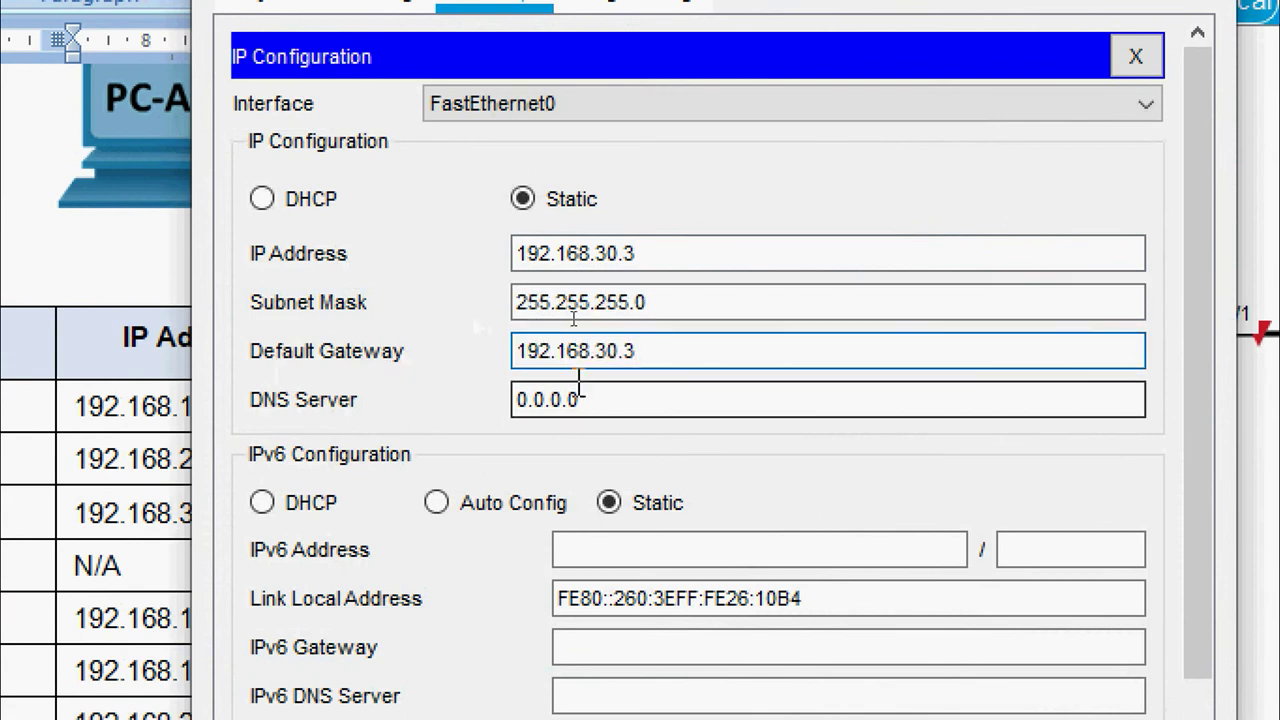
key("BackSpace")
type("1")
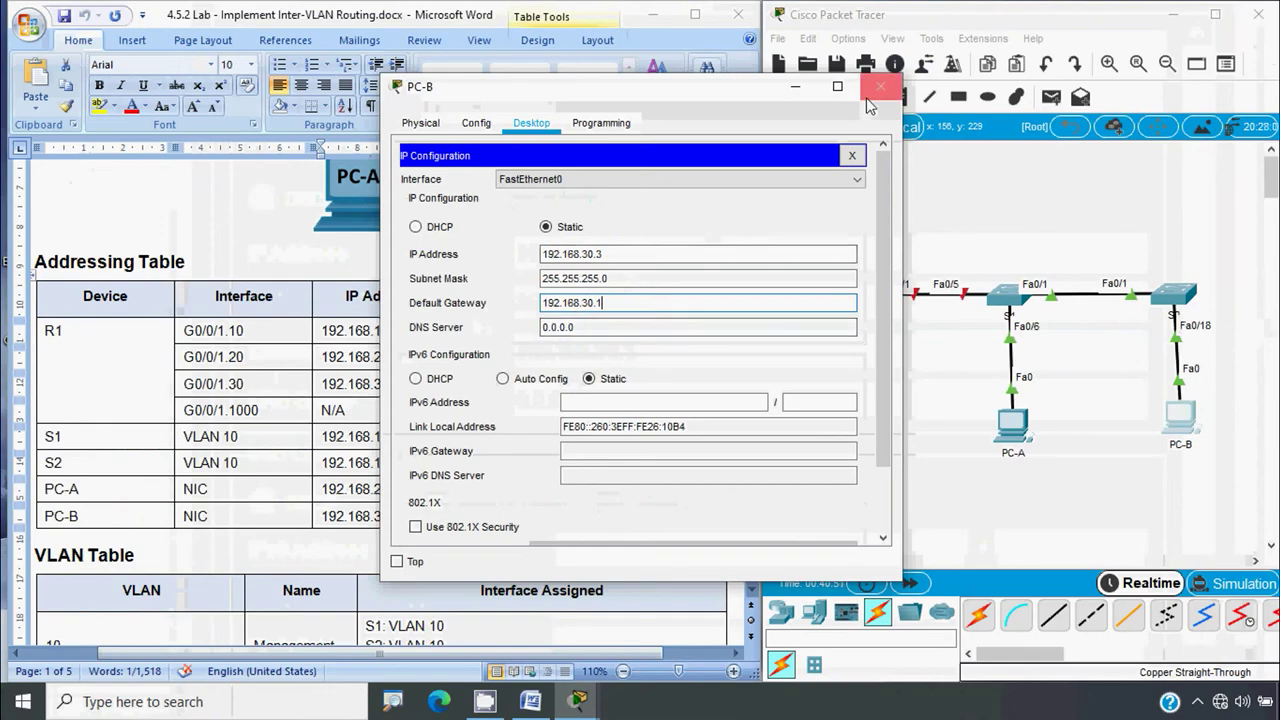
left_click(851, 86)
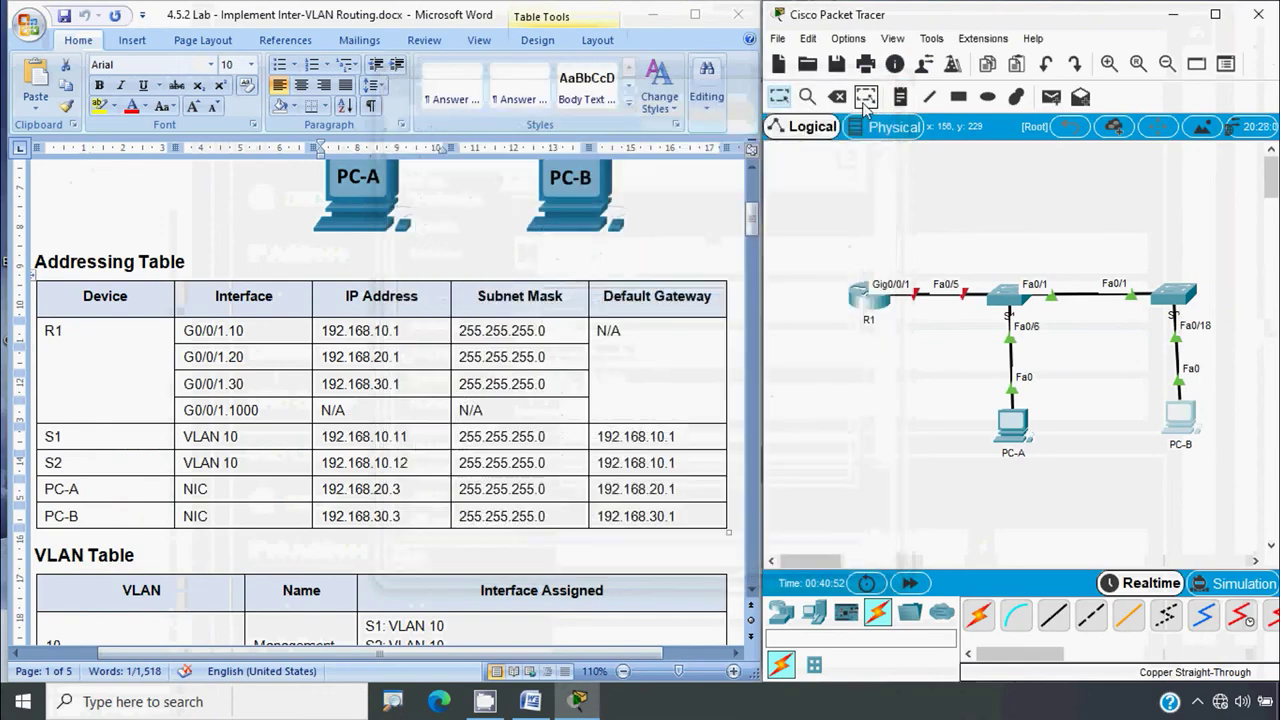
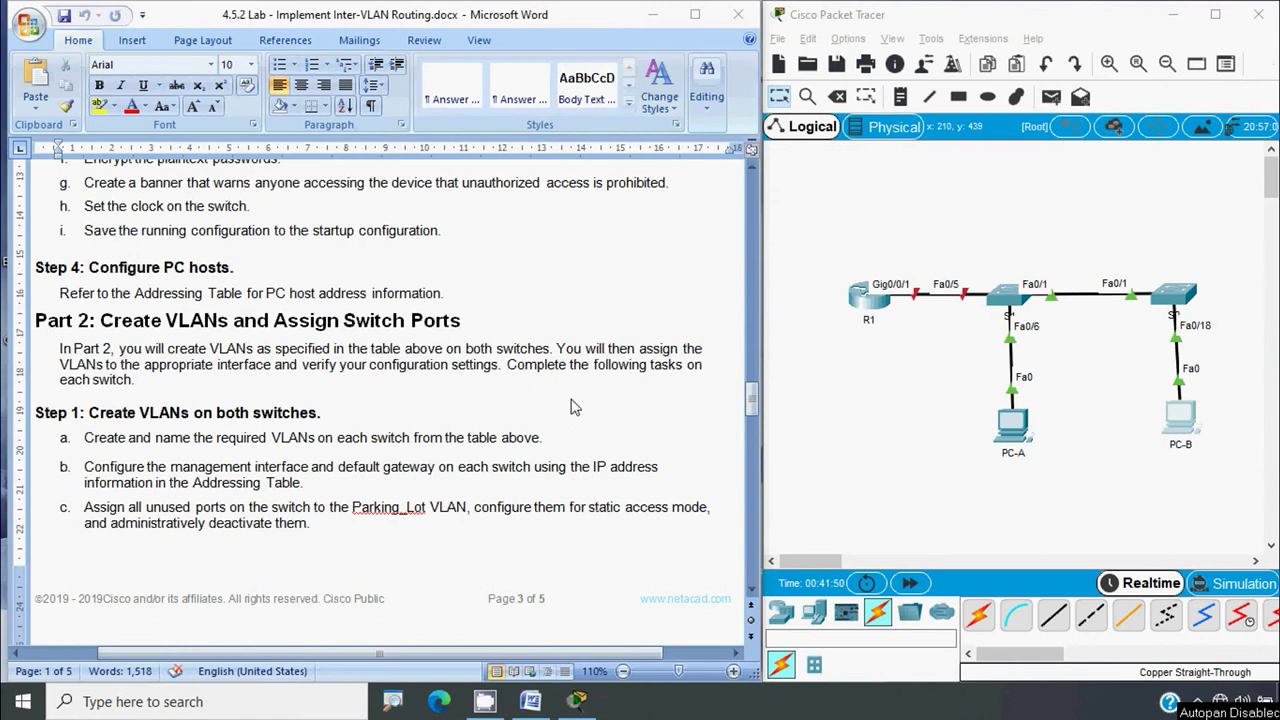
Scroll the Word lab document up to page 1's VLAN Table listing VLANs 10, 20, 30, 999 and 1000
scroll(229, 438, "down", 2)
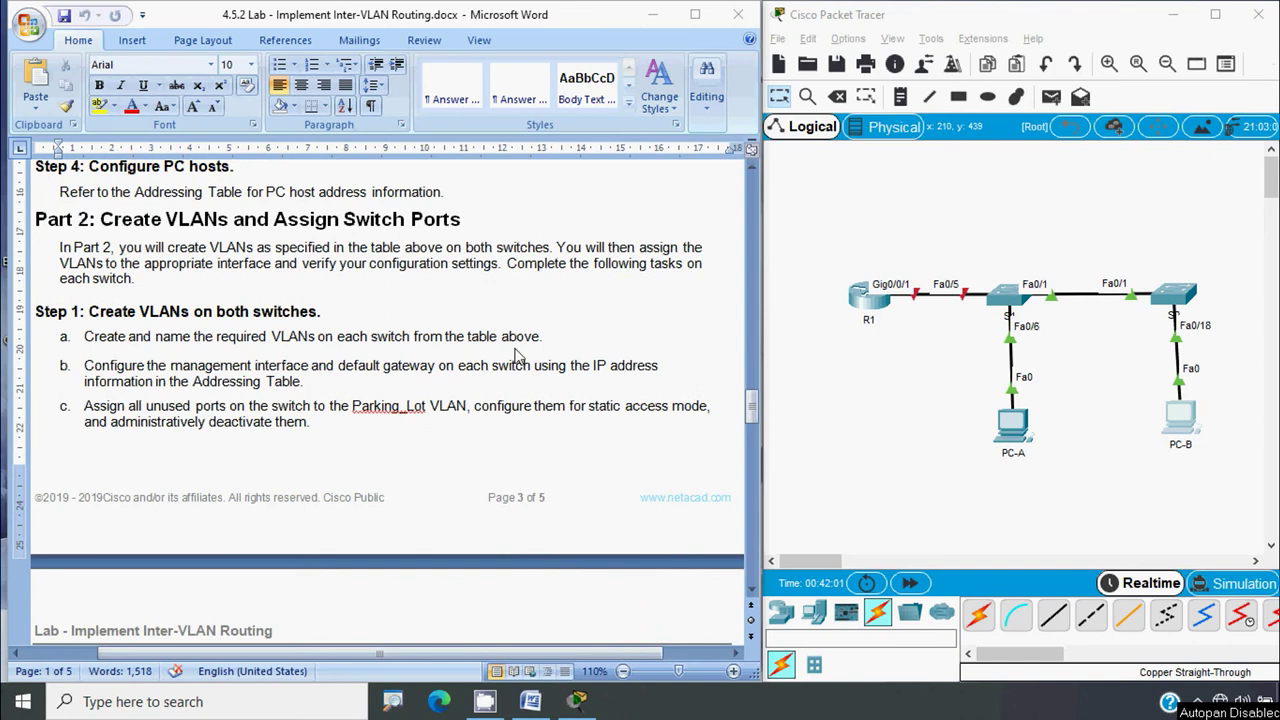
key("alt+Tab")
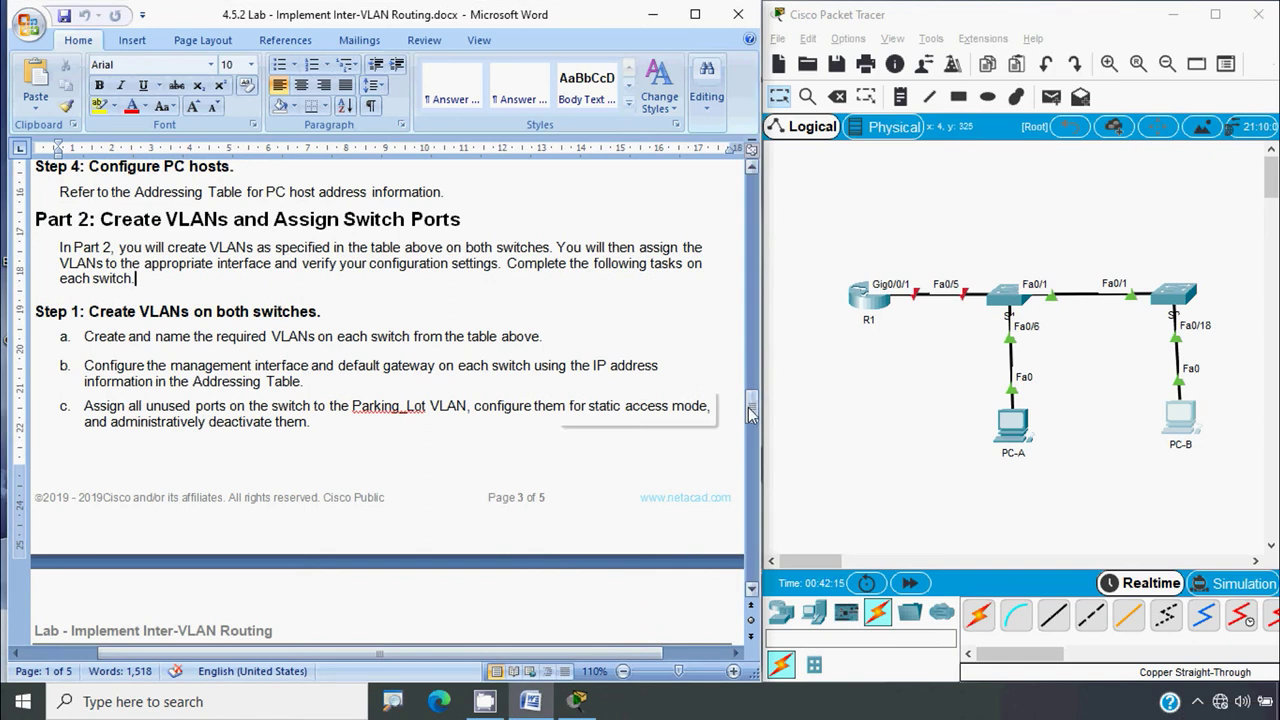
left_click_drag(753, 405, 745, 237)
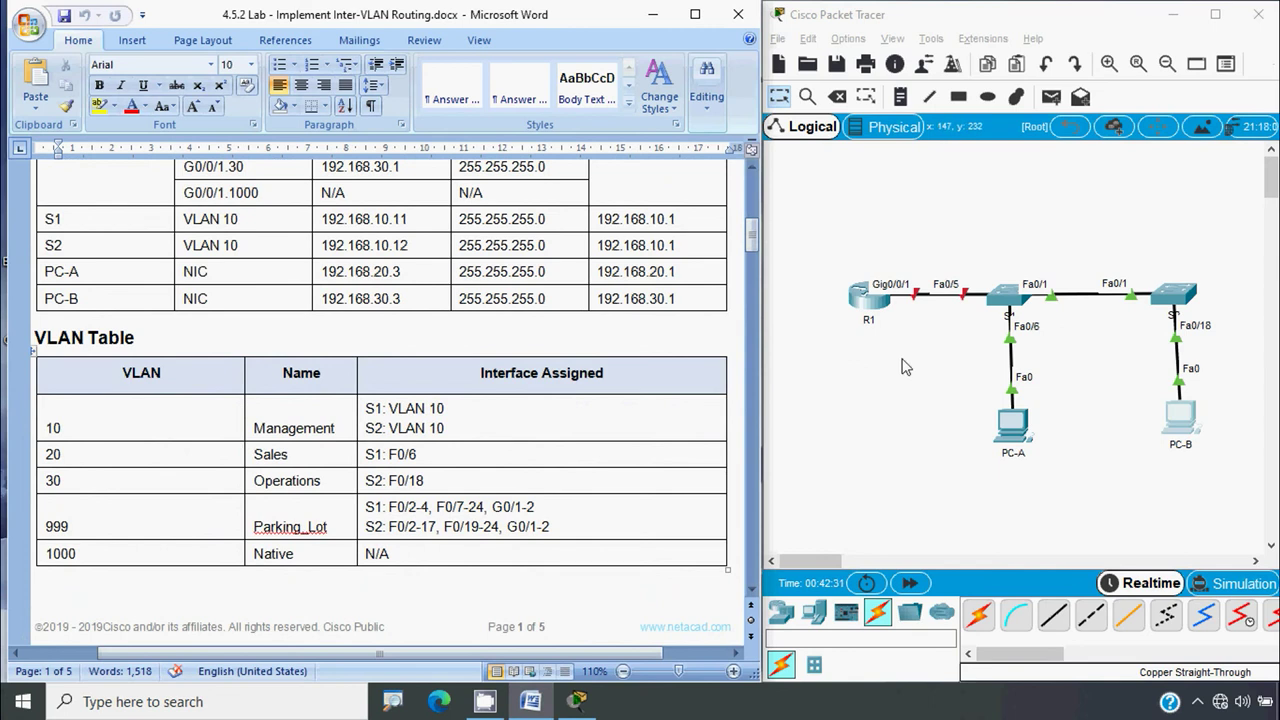
left_click(1075, 325)
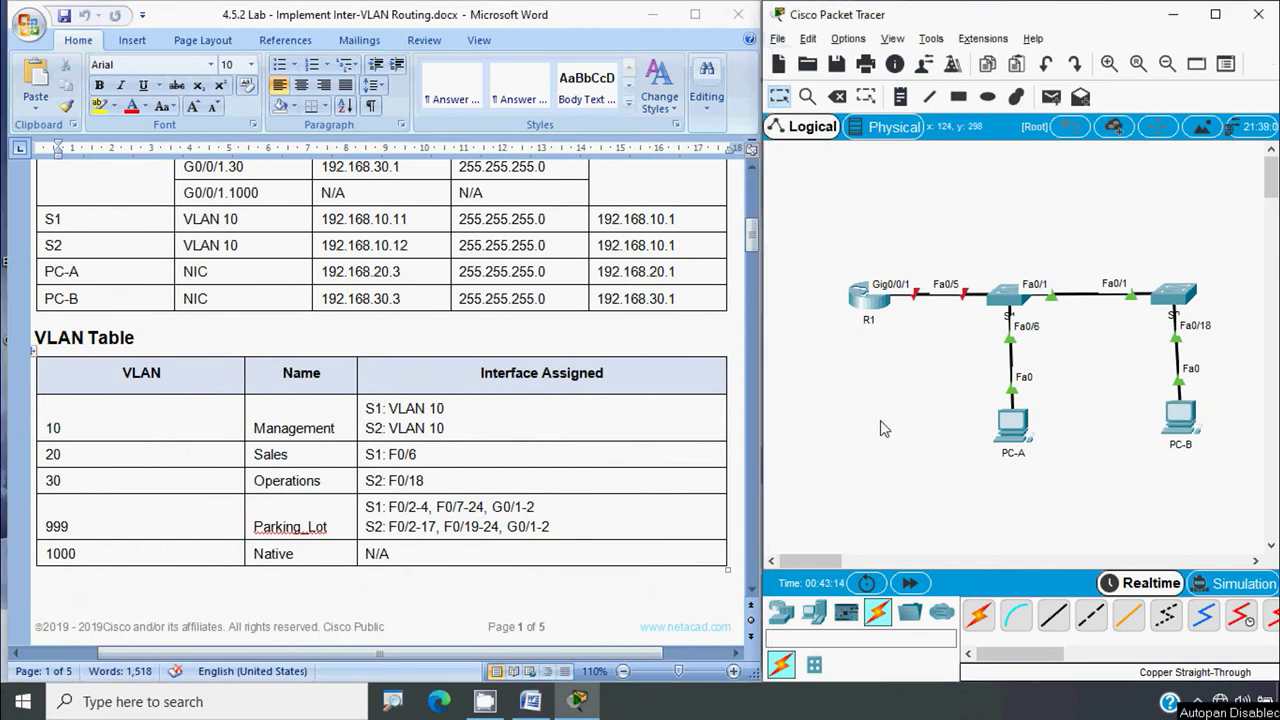
In S1's console, enter global configuration and create VLAN 10 named Management
left_click(1005, 293)
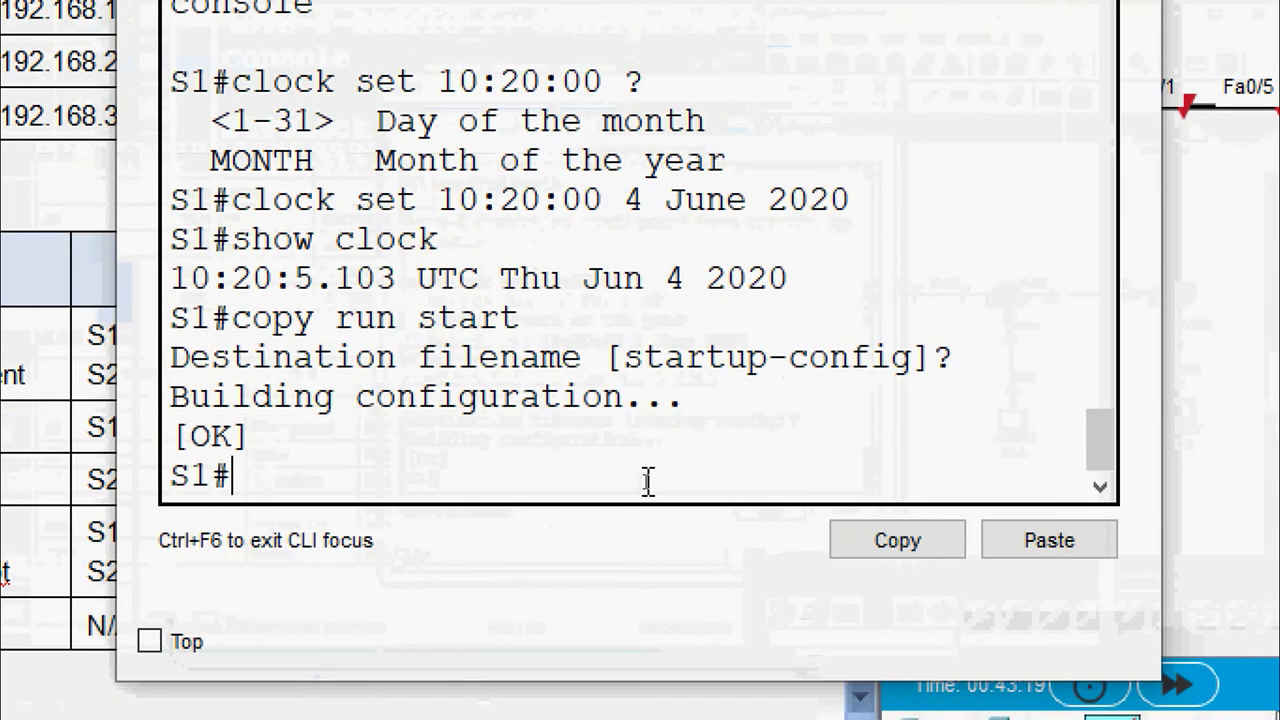
type("conf t")
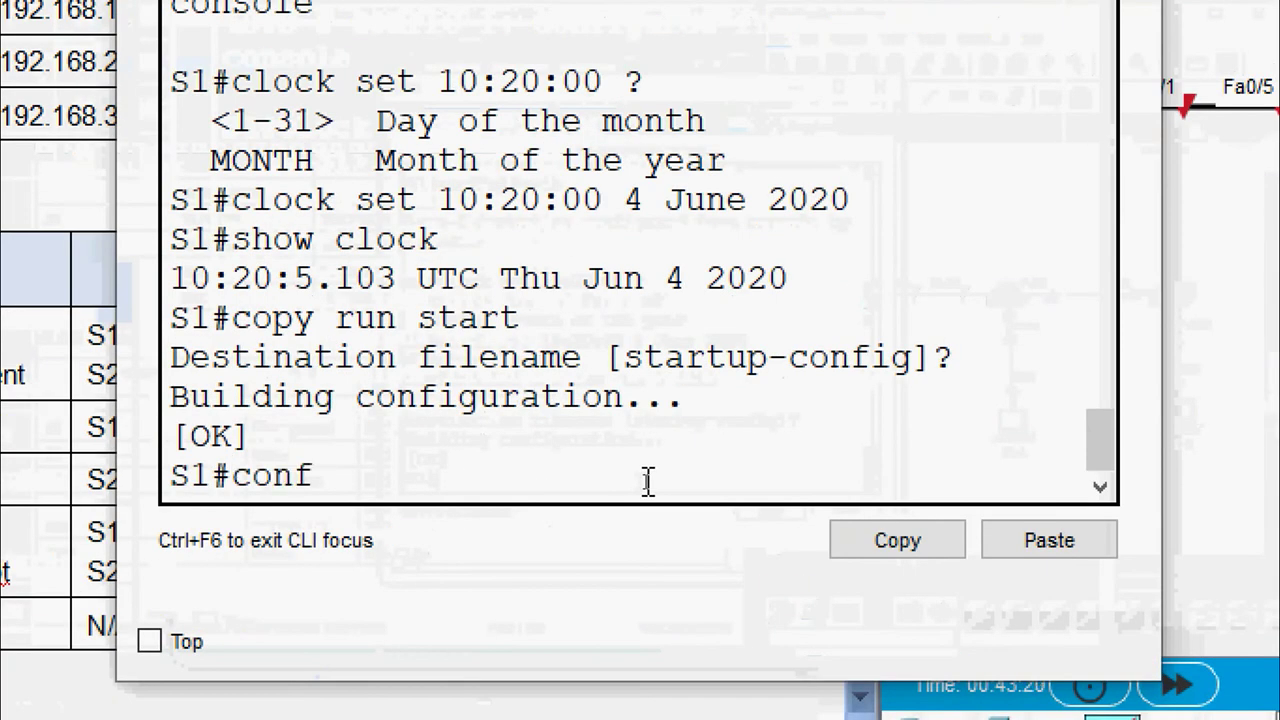
key("Return")
type("vlan ")
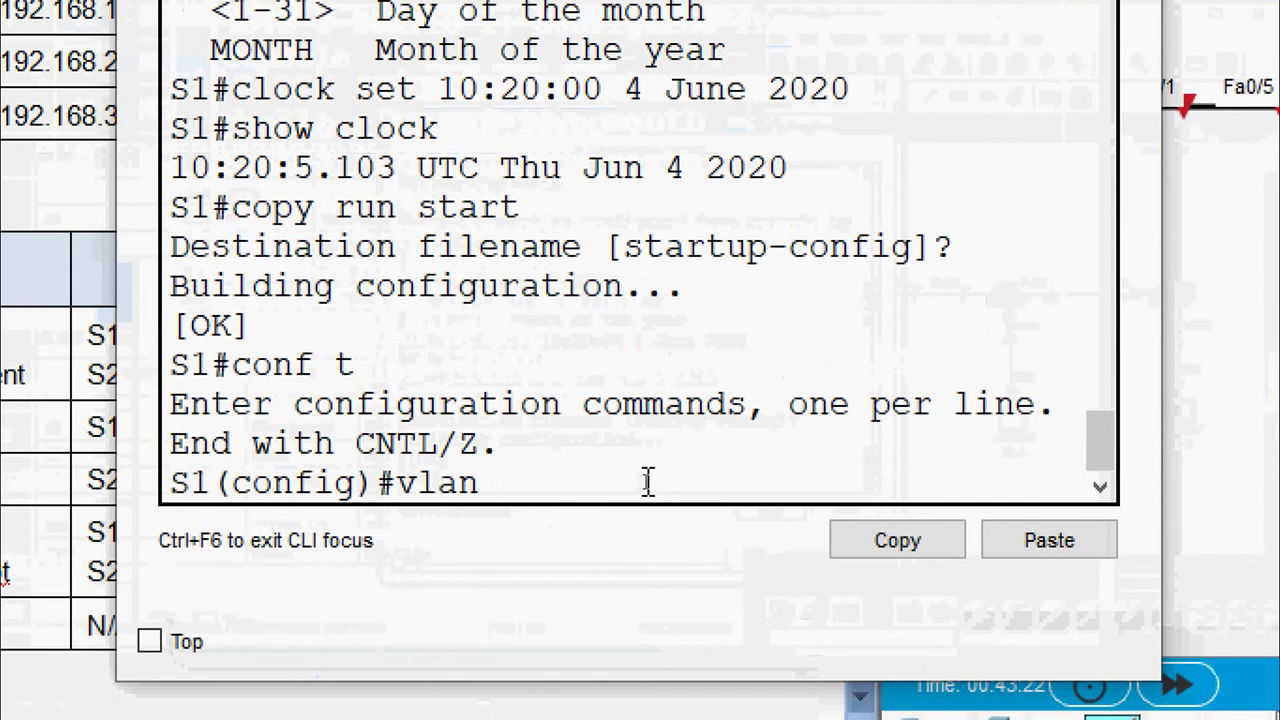
type("10")
key("Return")
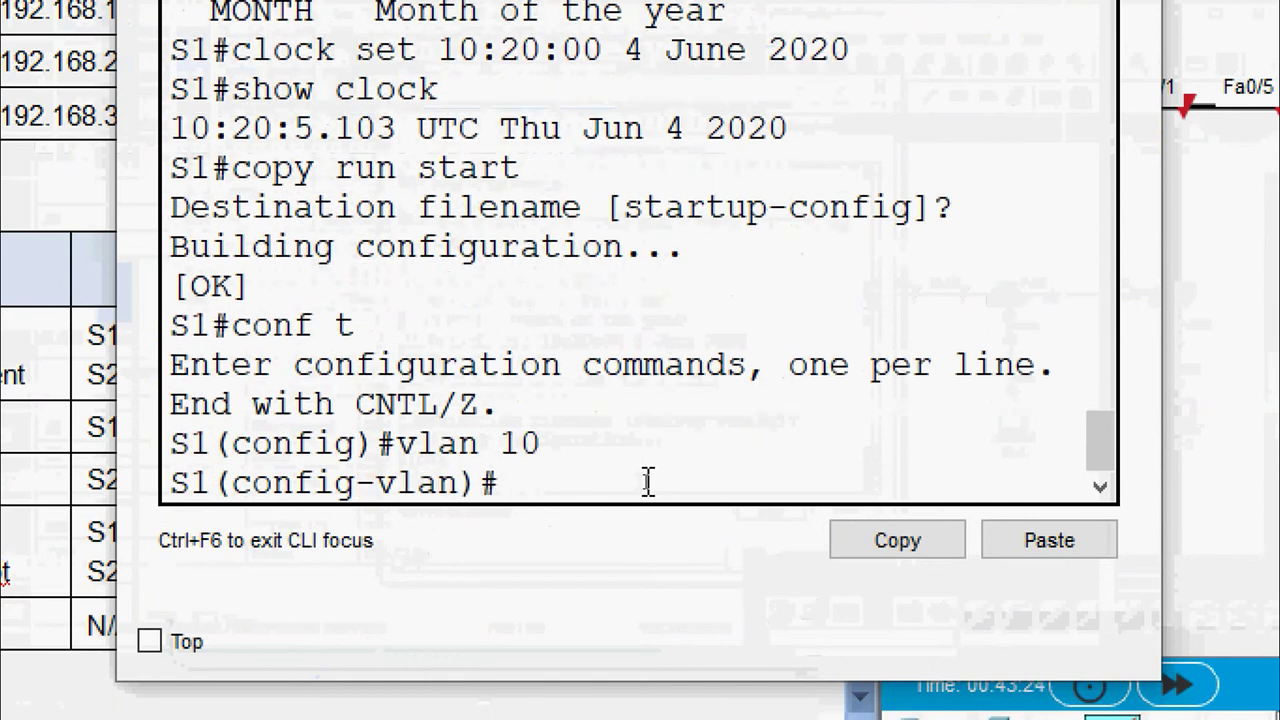
type("name ")
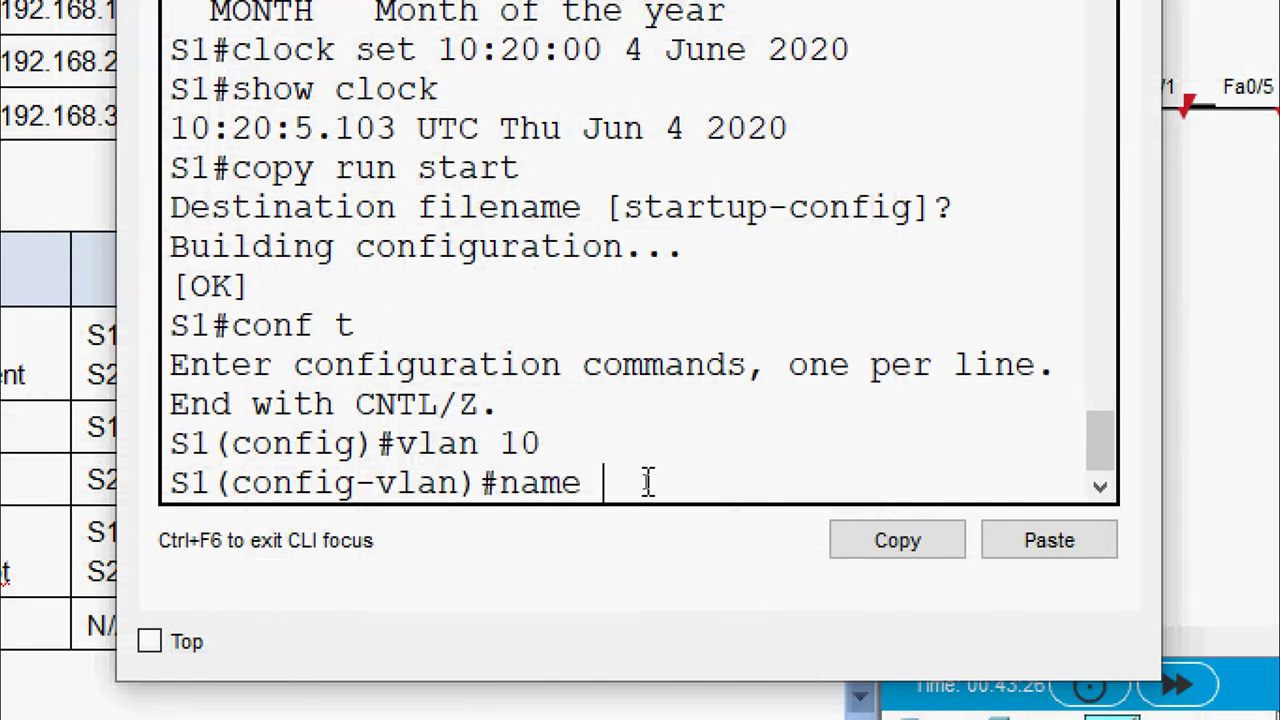
type("Manageme")
key("BackSpace")
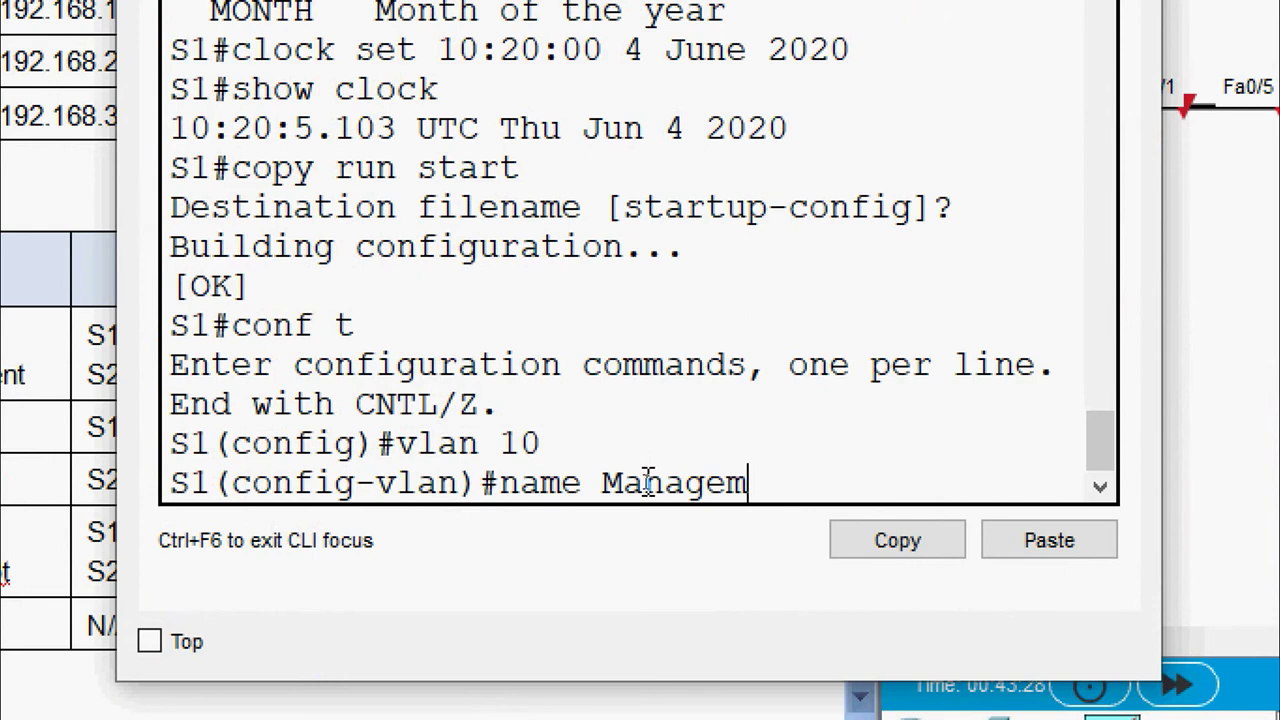
type("ent")
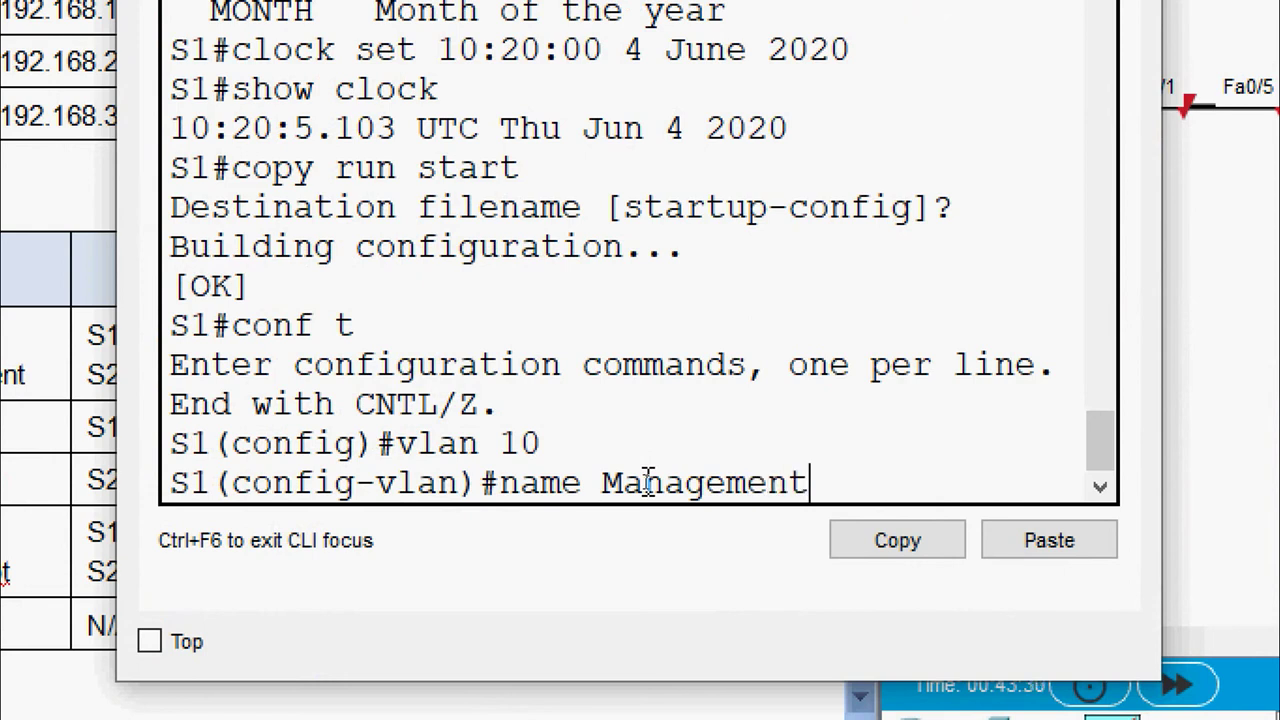
key("Return")
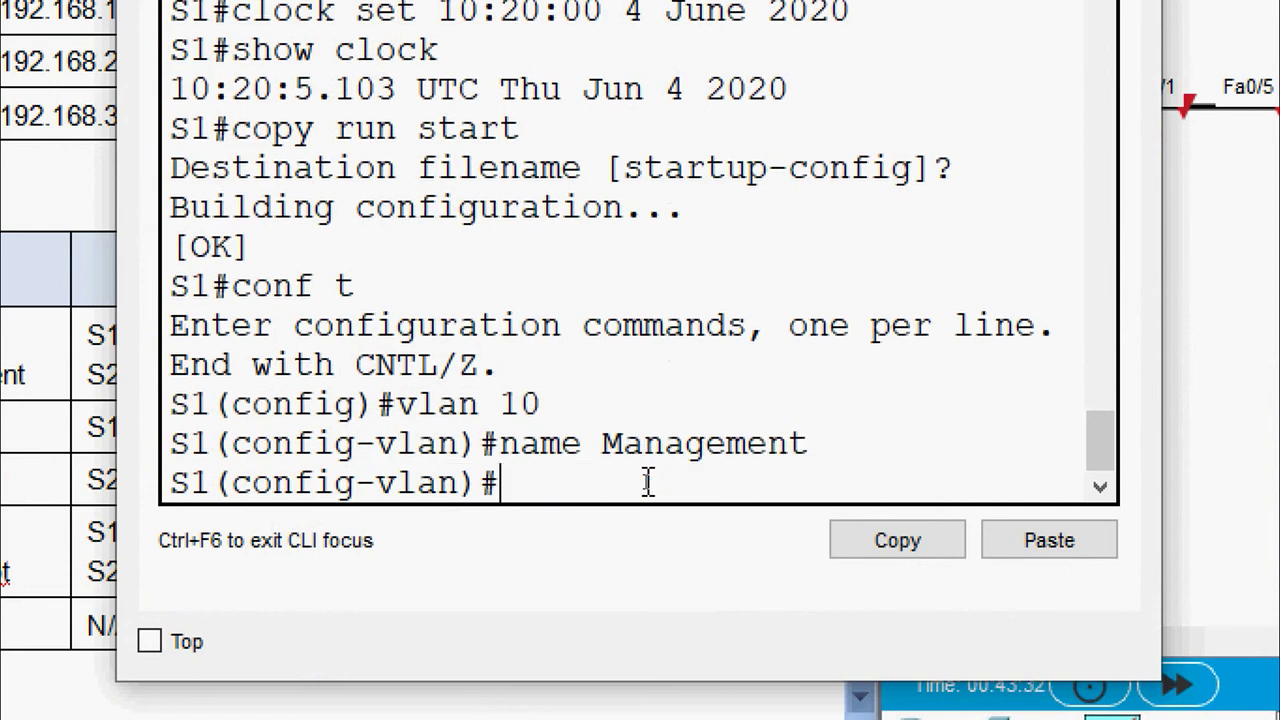
type("vlan")
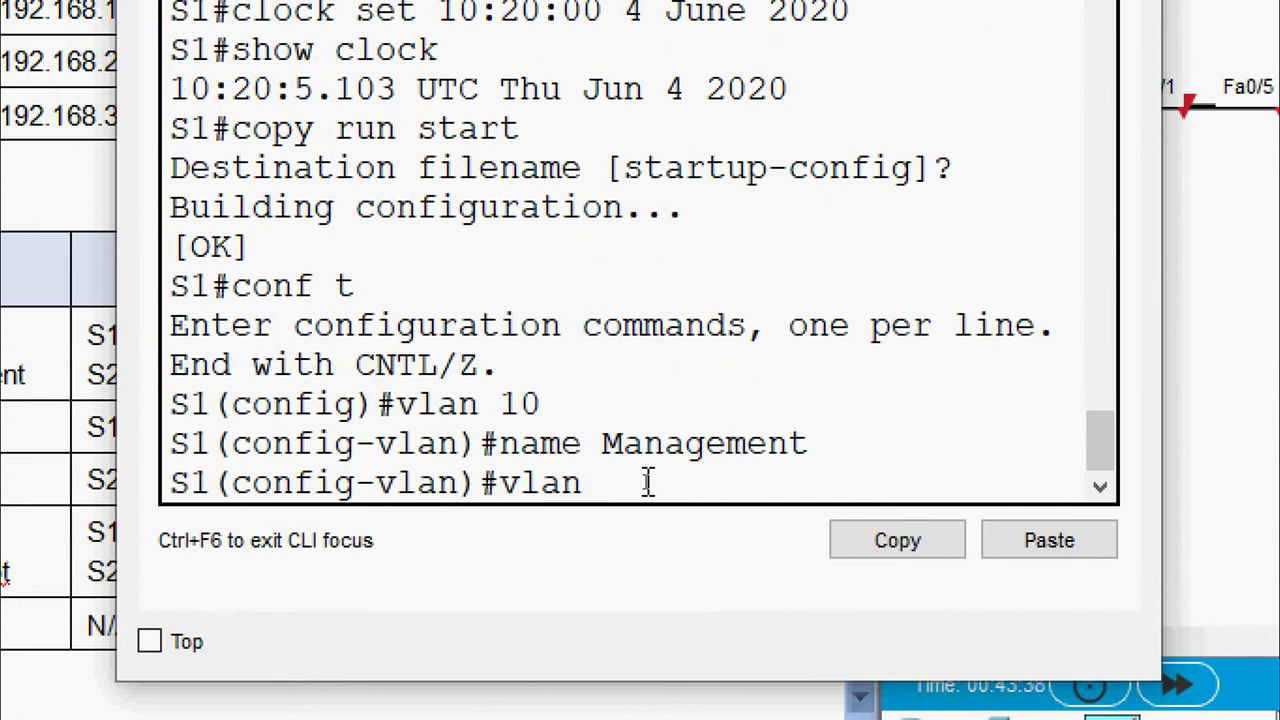
key("BackSpace")
key("BackSpace")
key("BackSpace")
key("BackSpace")
key("BackSpace")
type("exit")
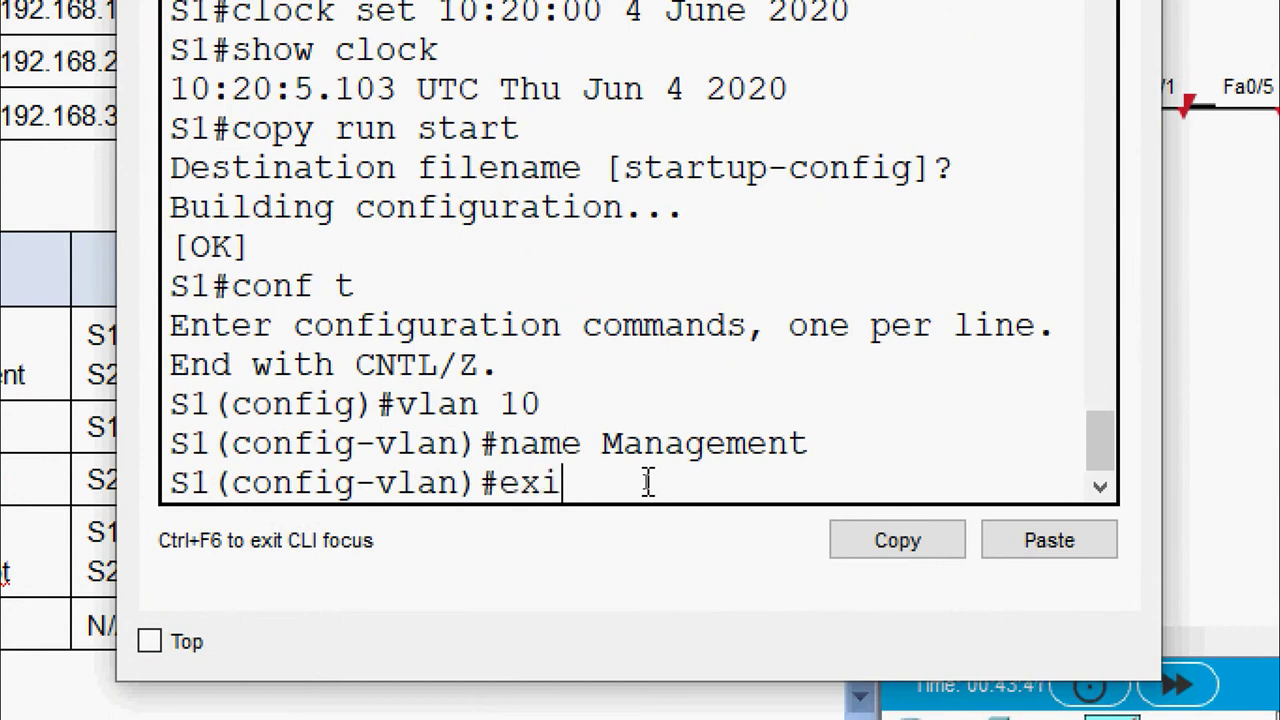
key("Return")
Create VLAN 20 named Sales and VLAN 30 named Operations on S1
type("vlan ")
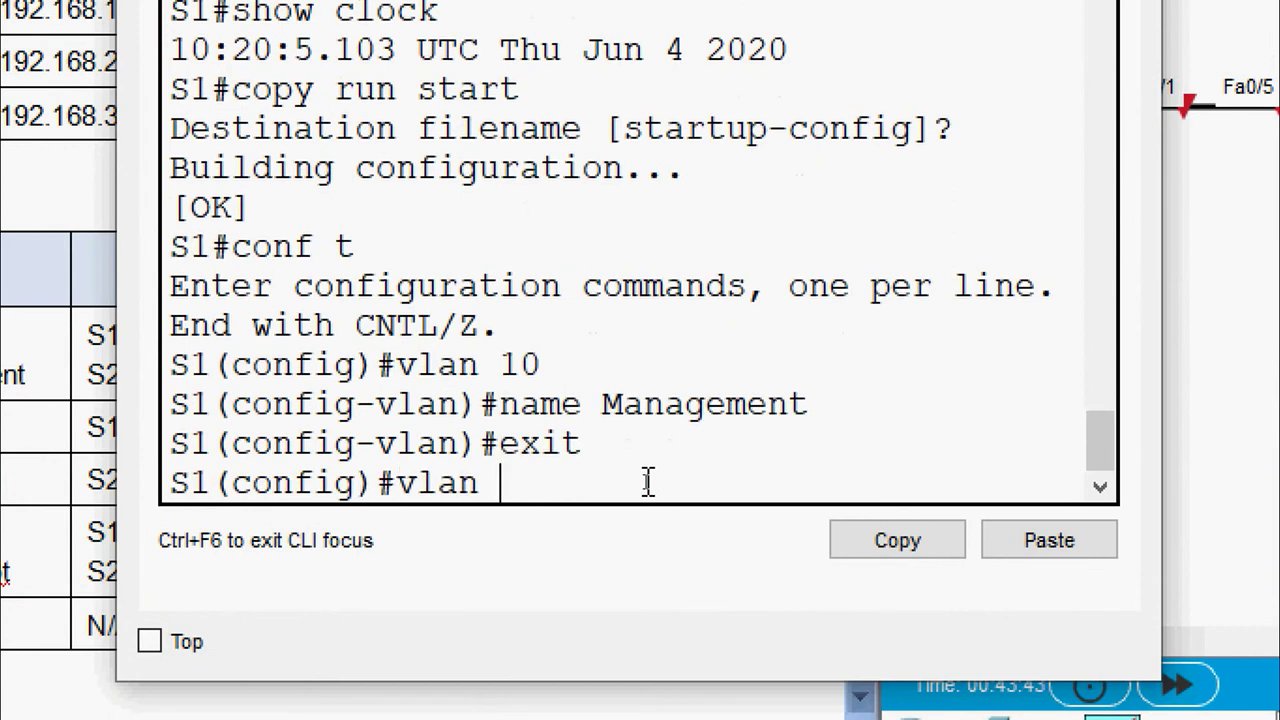
type("20")
key("Return")
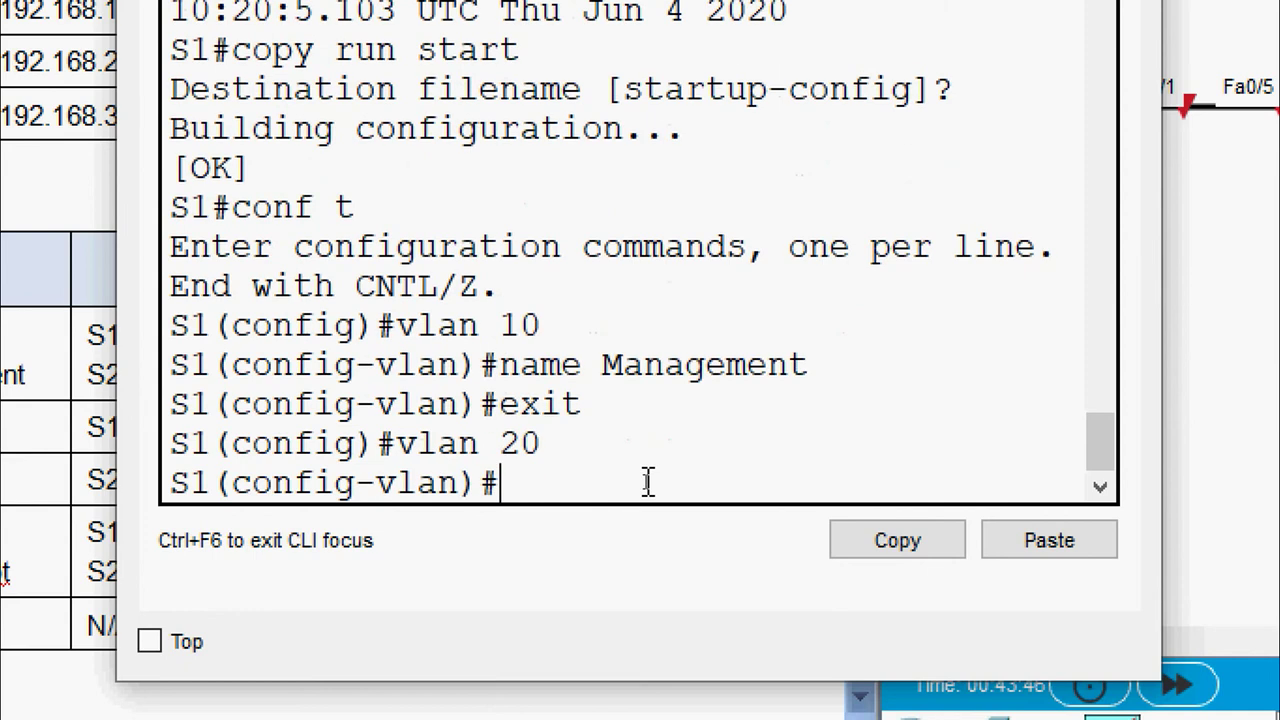
type("name ")
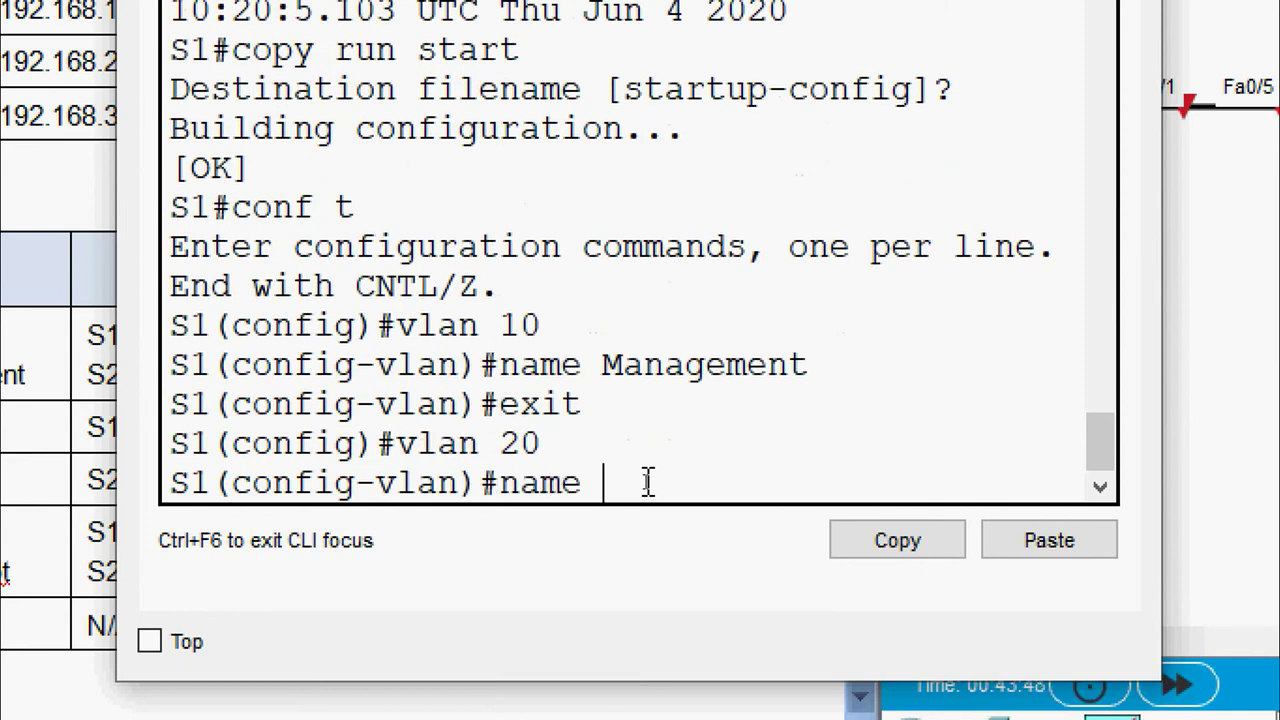
type("Sales")
key("Return")
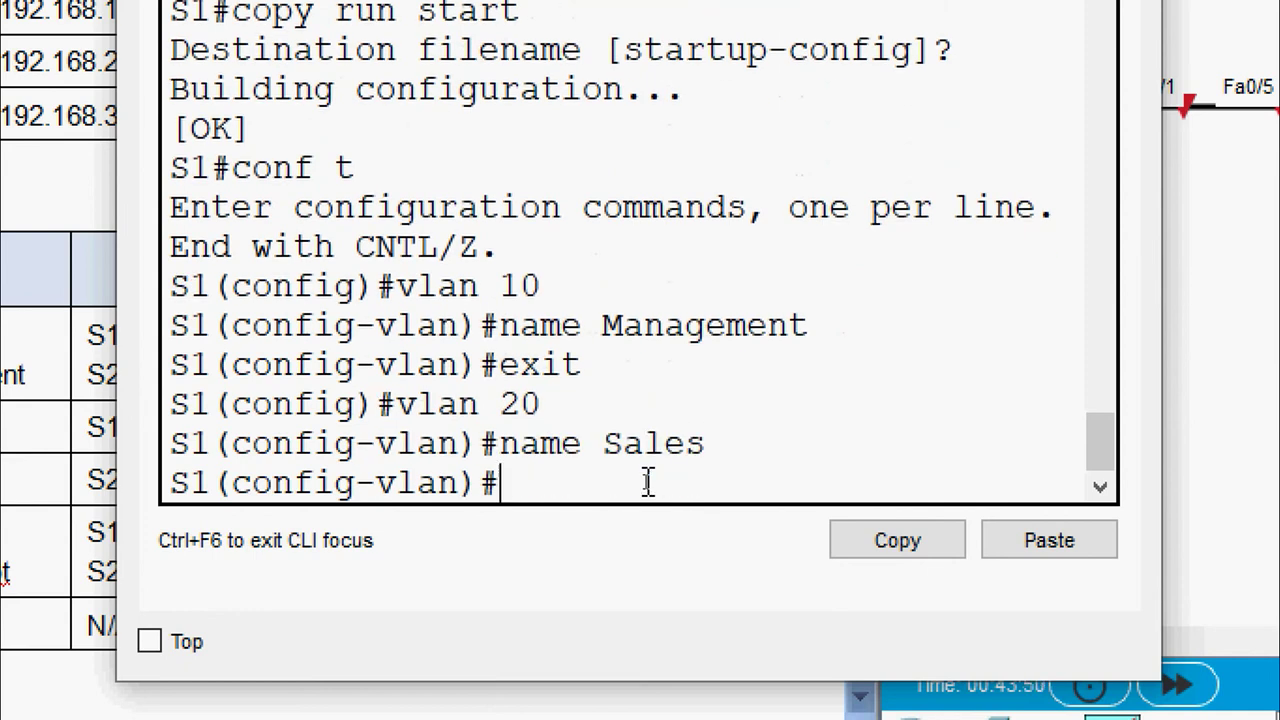
type("vlan")
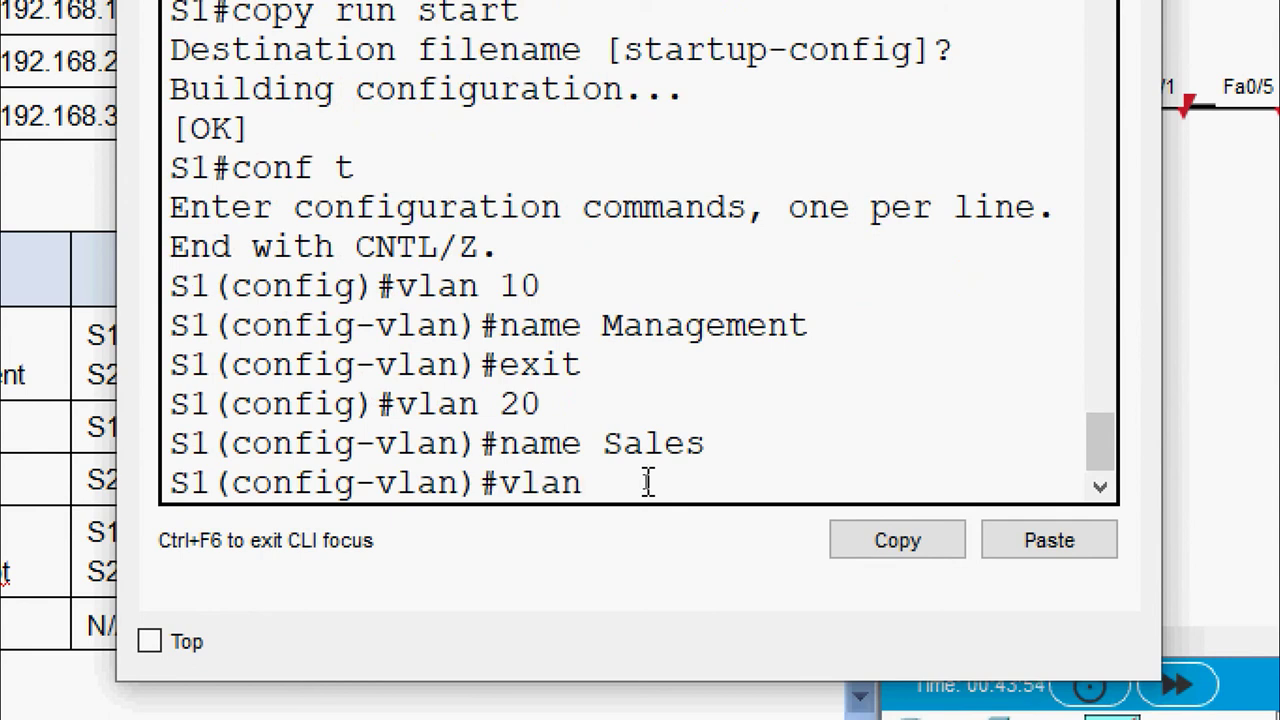
type(" 30")
key("Return")
type("name")
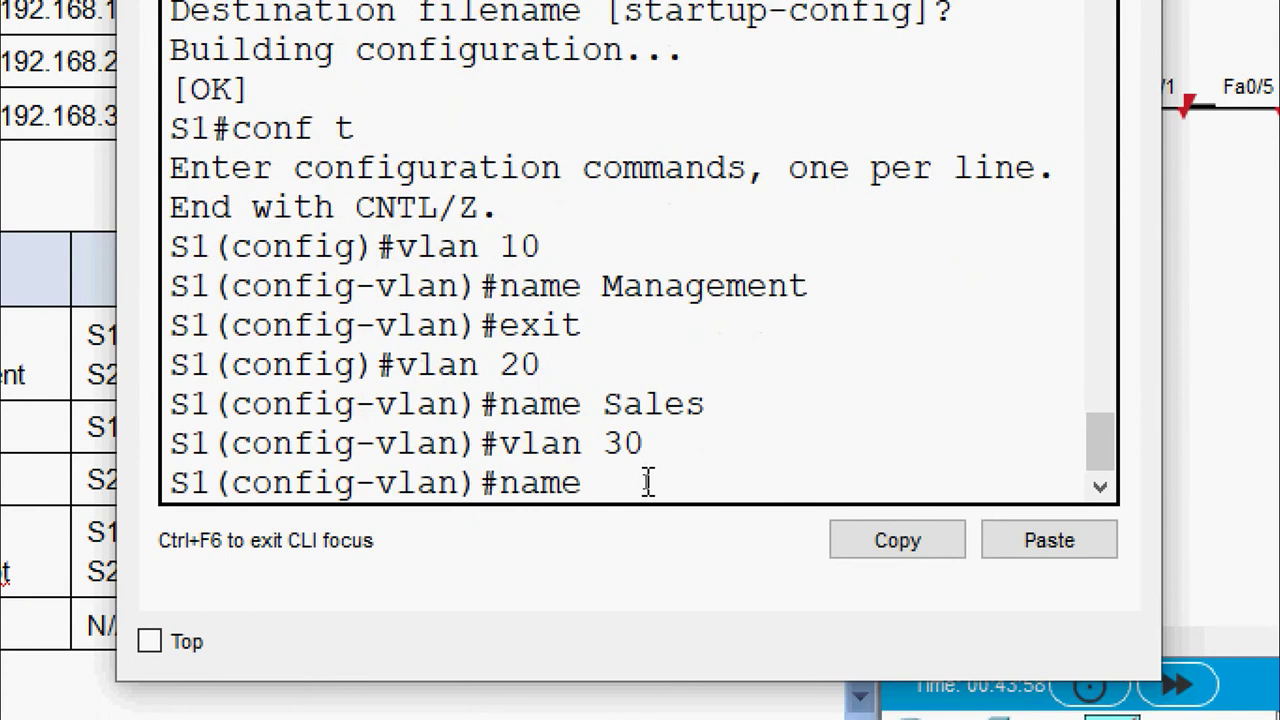
type(" Operations")
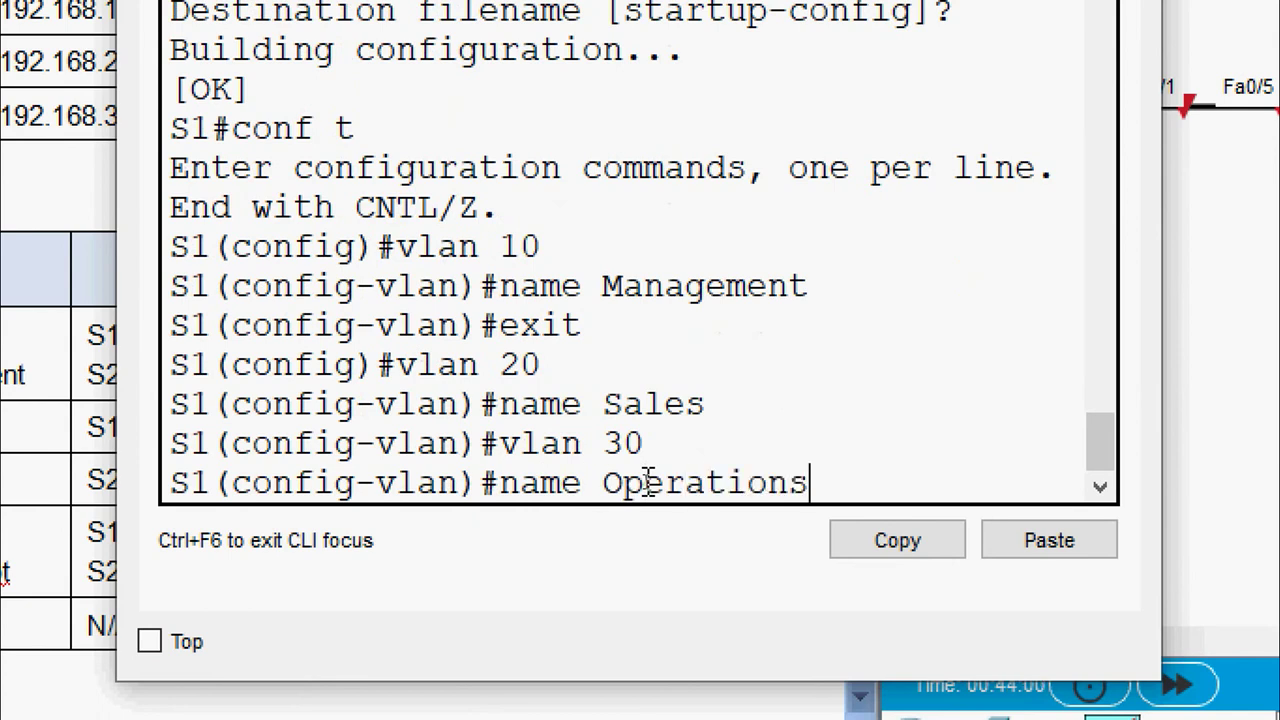
key("Return")
Create VLAN 999 named Parking_Lot and VLAN 1000 named Native on S1
type("vlan ")
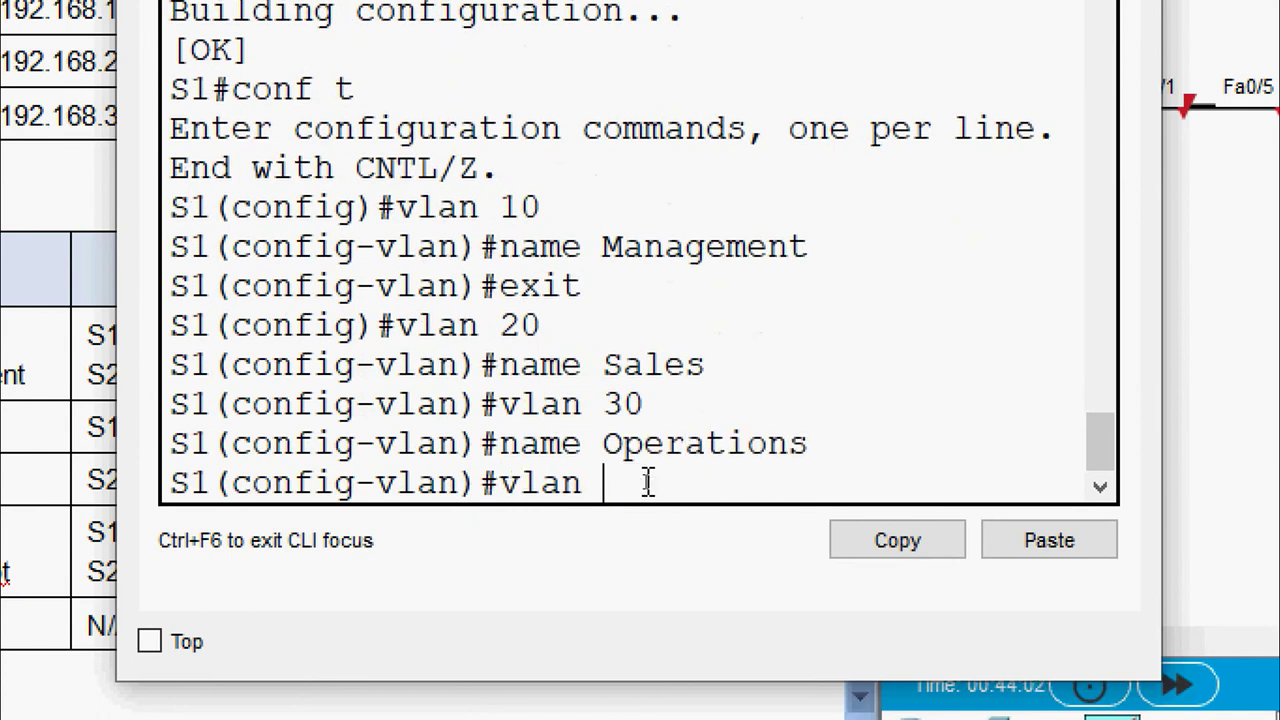
type("999")
key("Return")
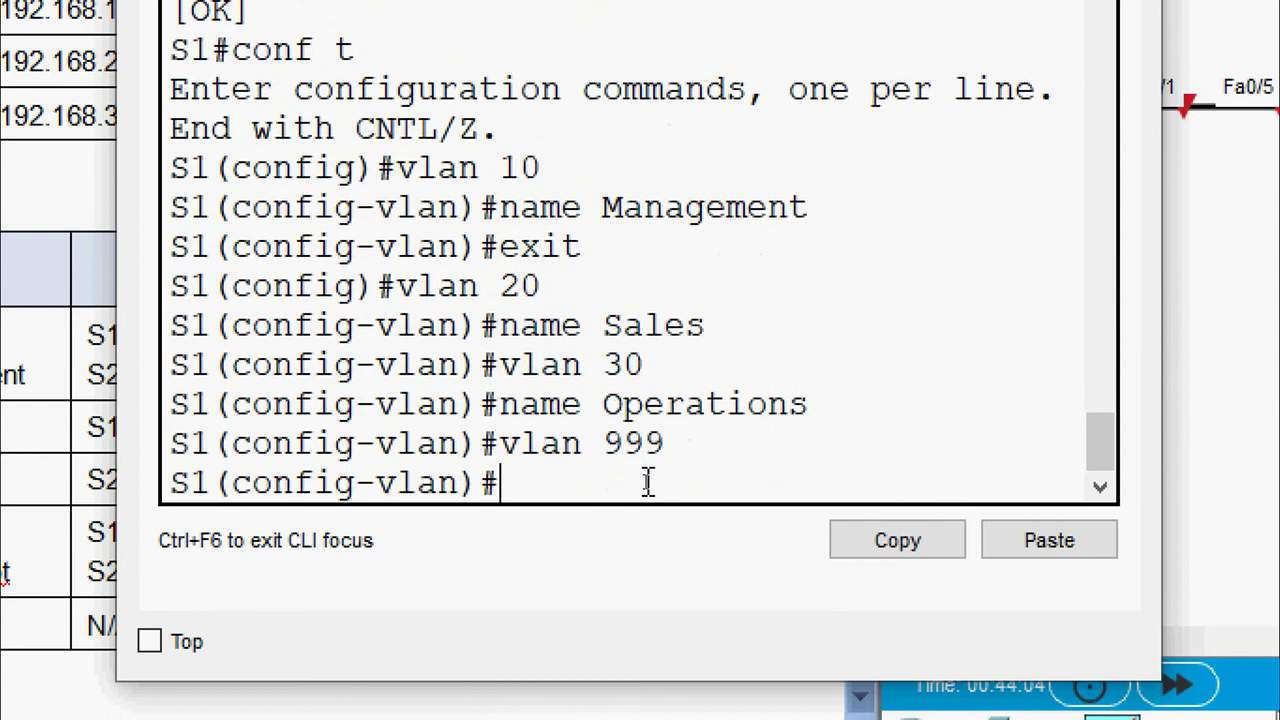
type("name P")
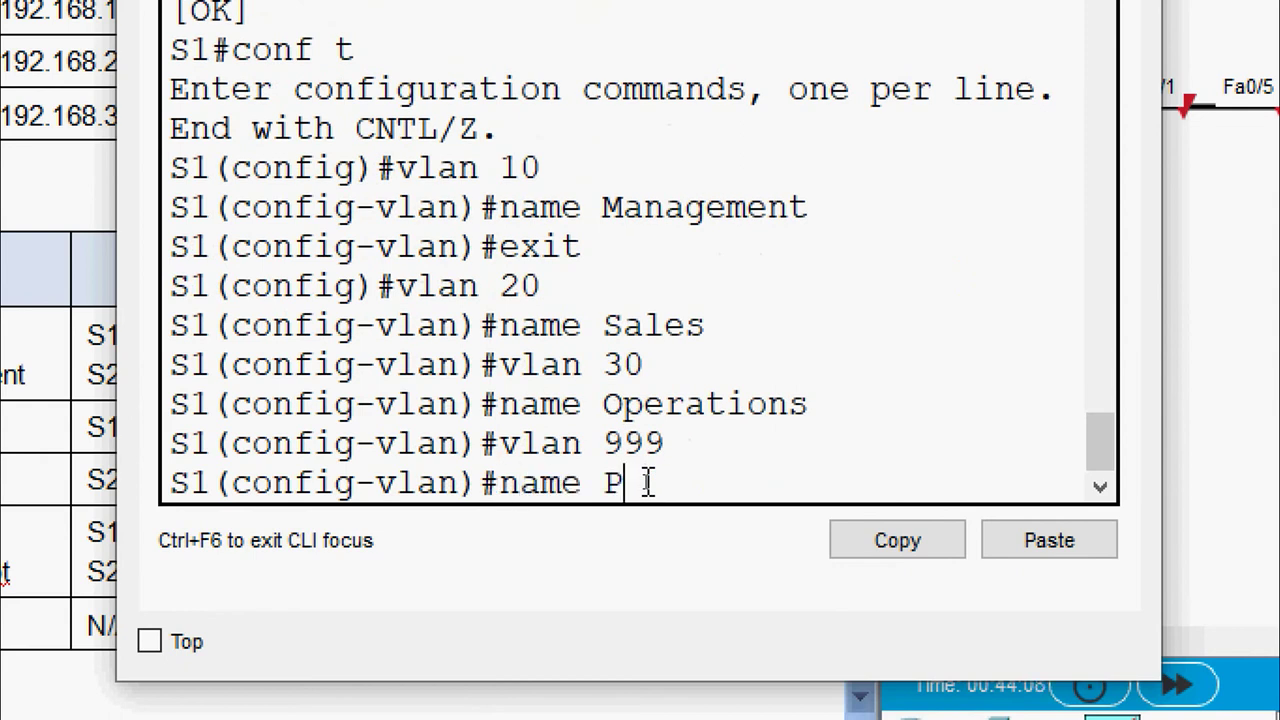
type("arking ")
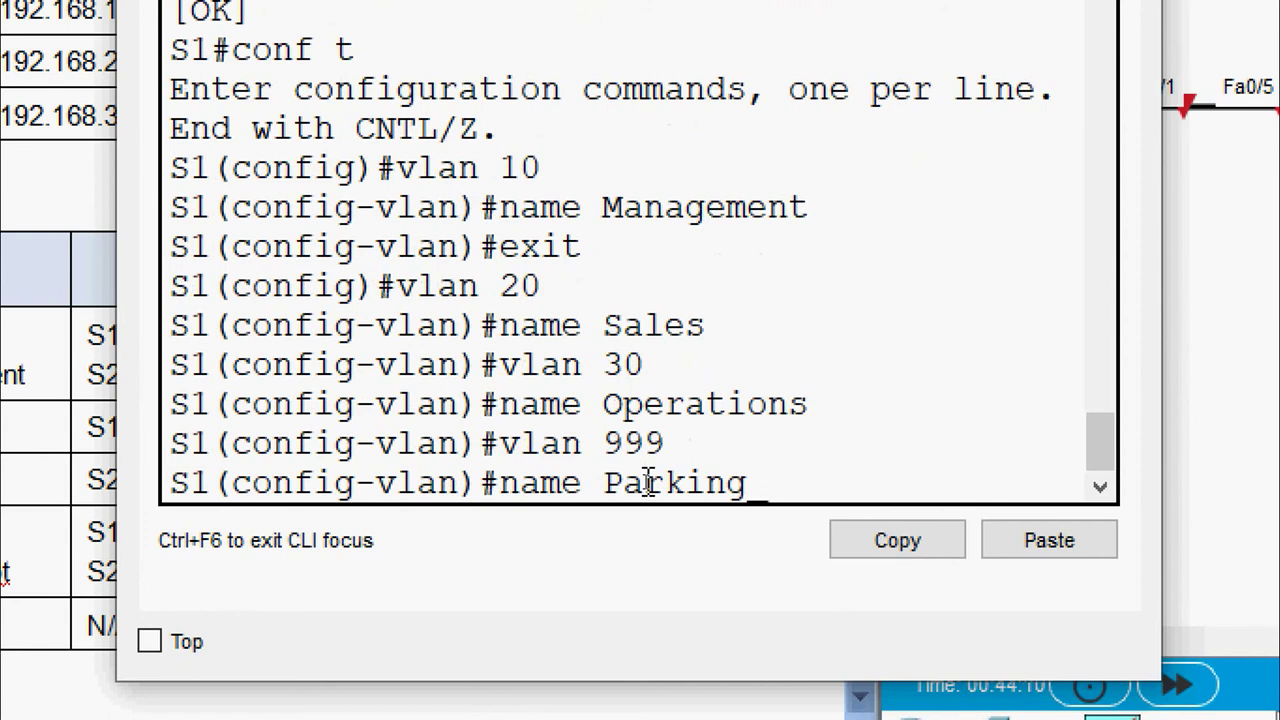
type("_Lot")
key("Return")
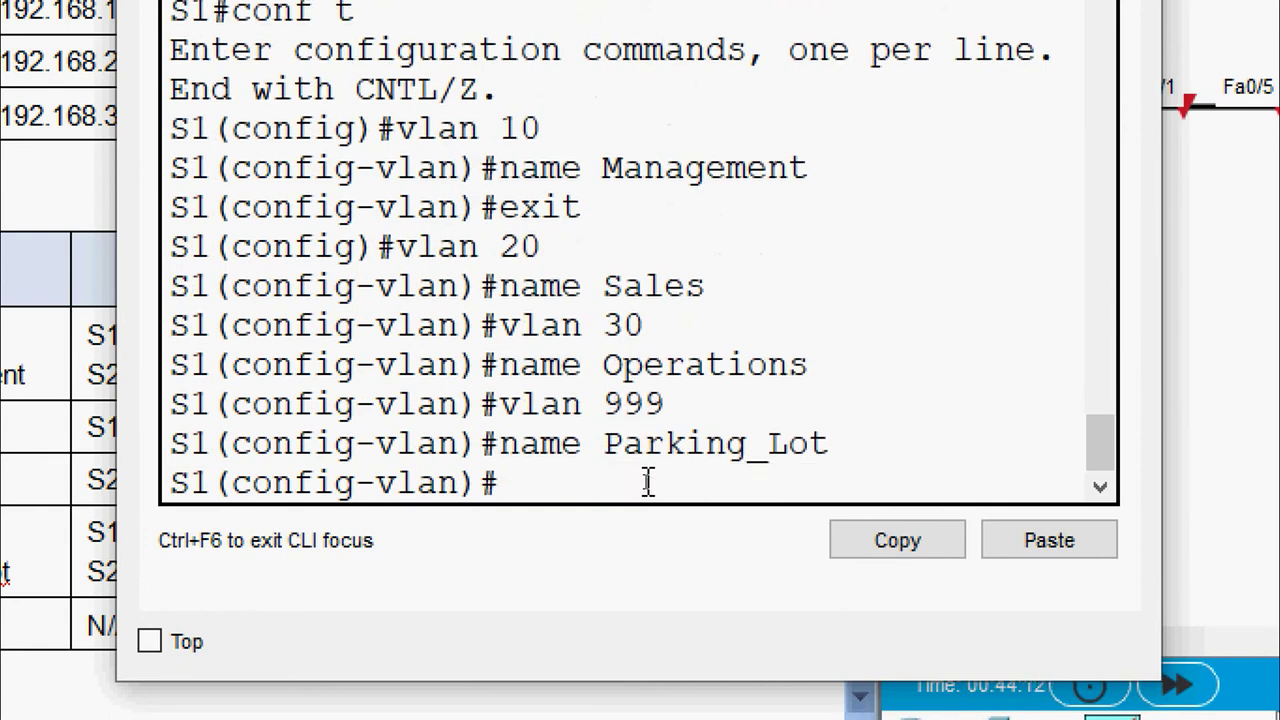
type("vlan 1000")
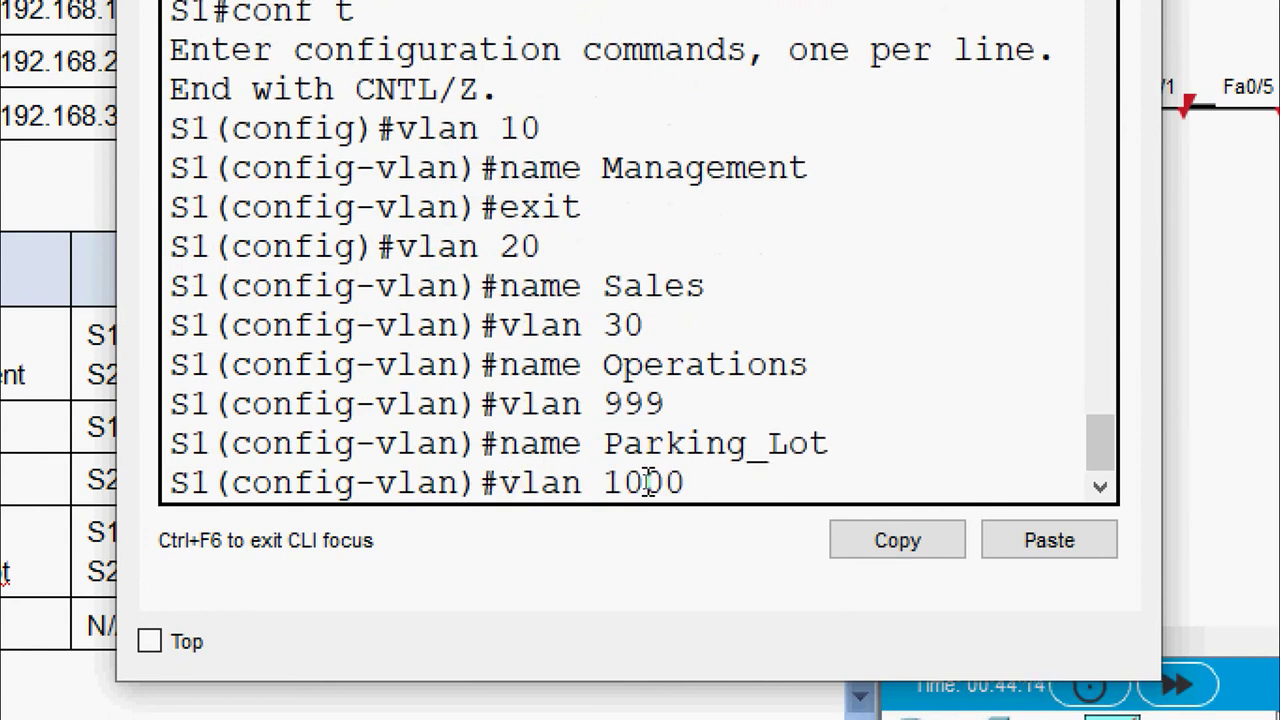
key("Return")
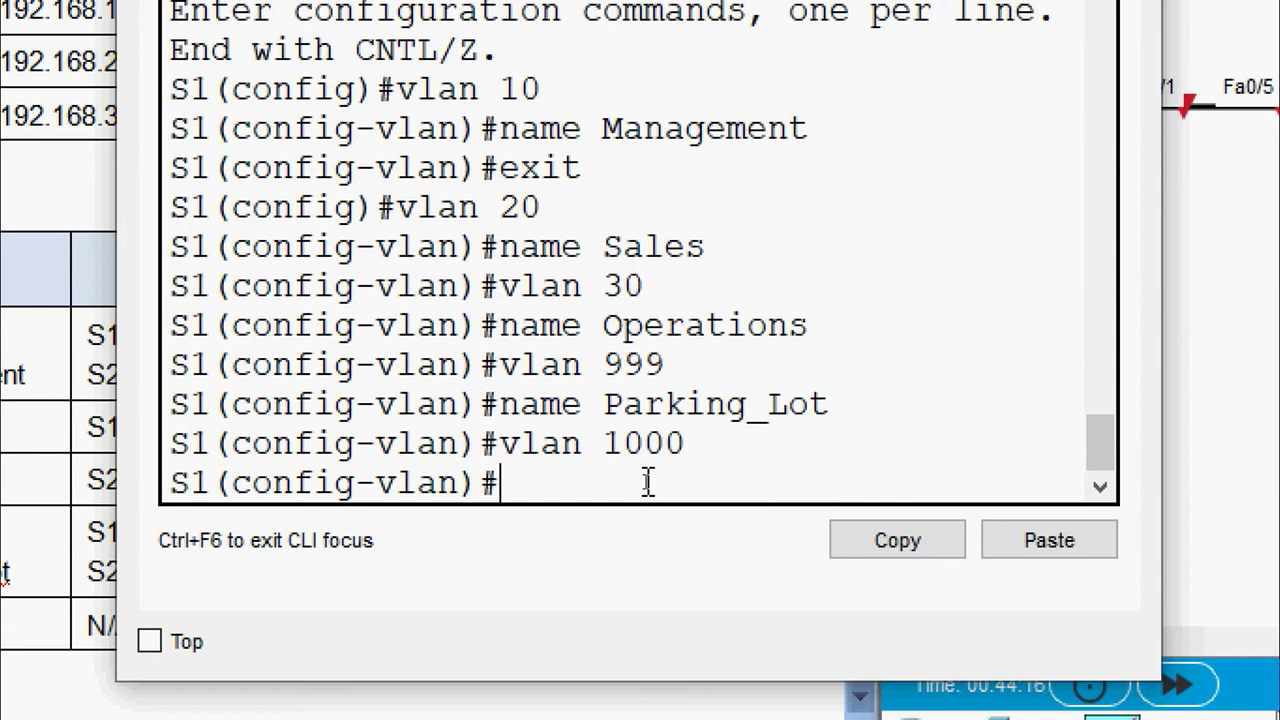
type("ame ")
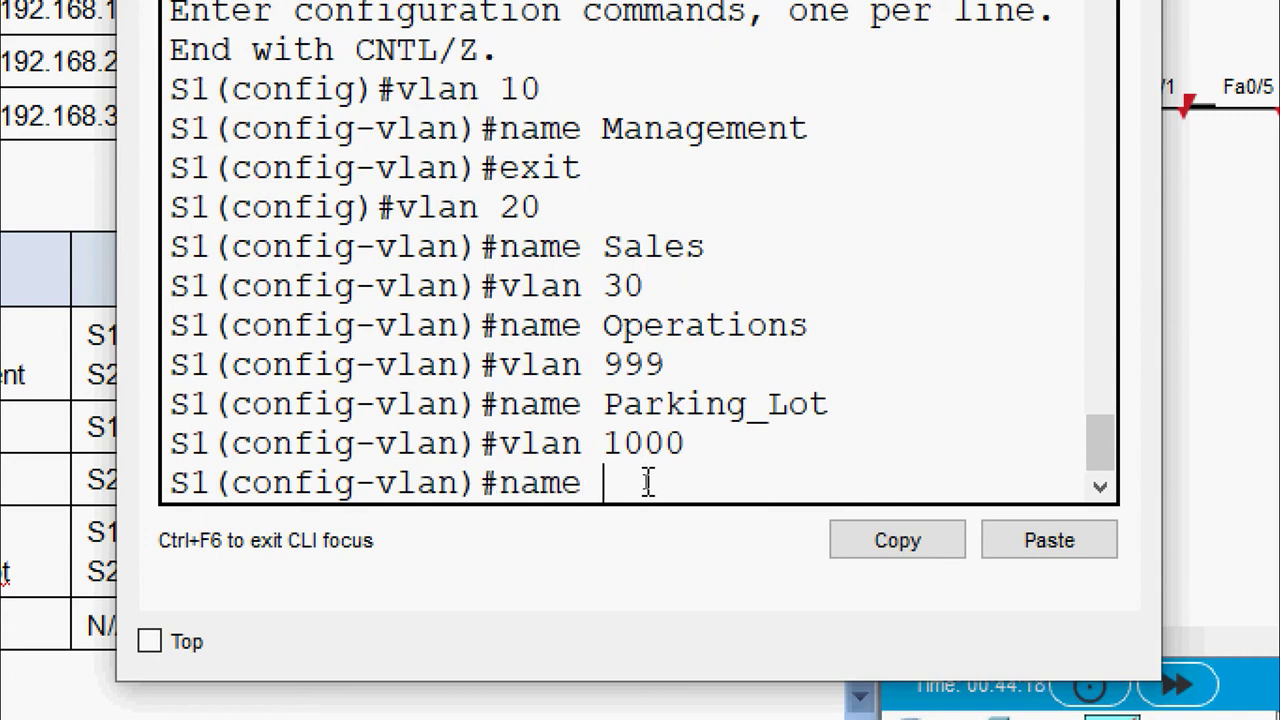
type("Native")
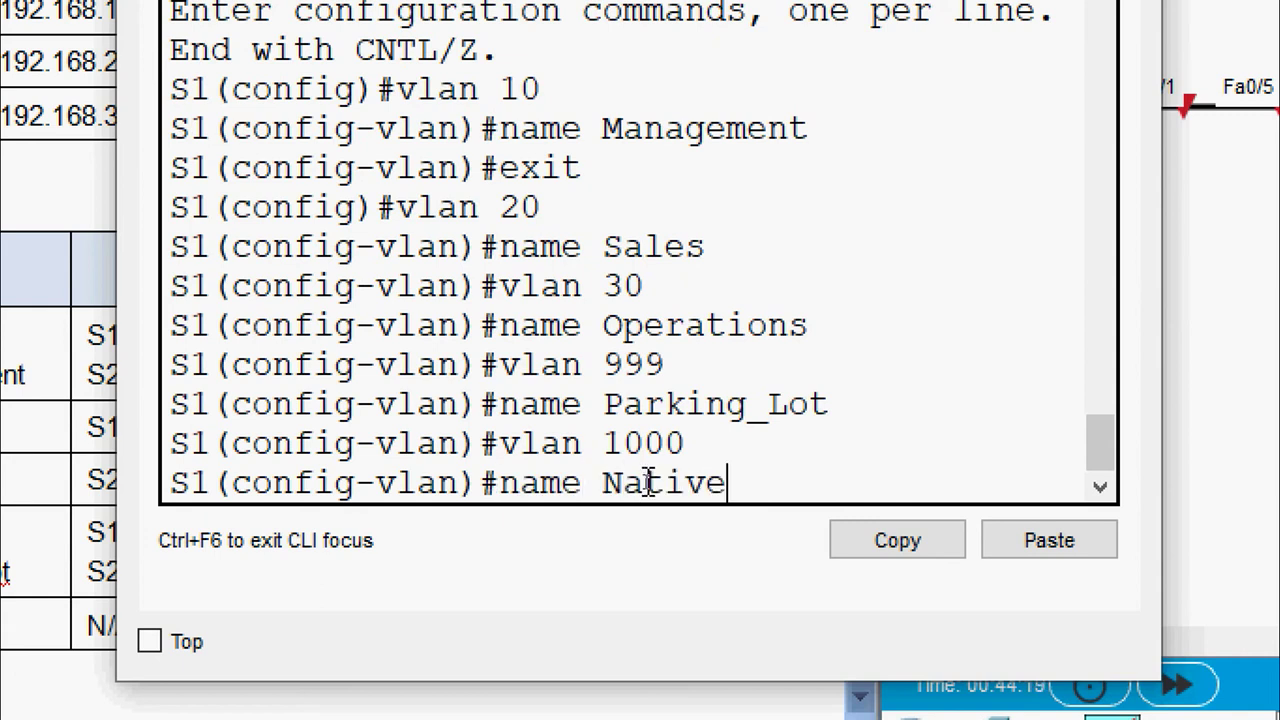
key("Return")
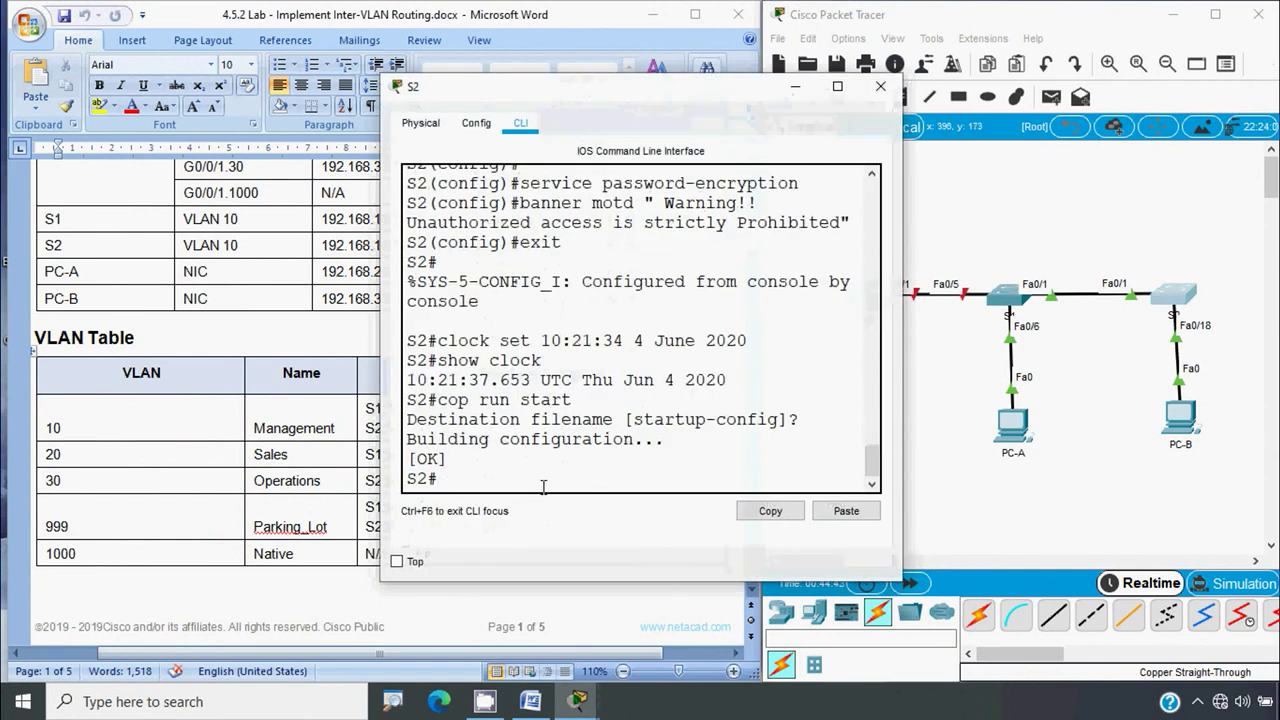
On S2, enter global configuration and create VLANs 10 Management and 20 Sales
type("conf t")
key("Return")
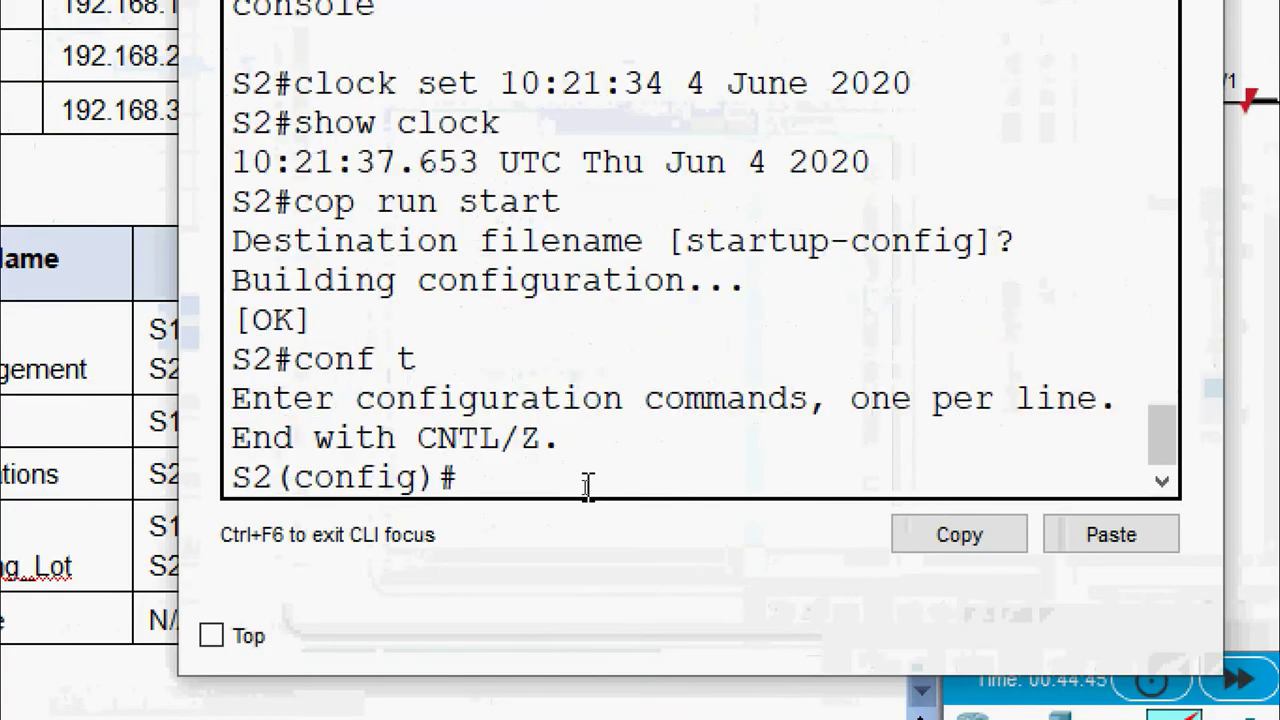
type("vlan 10")
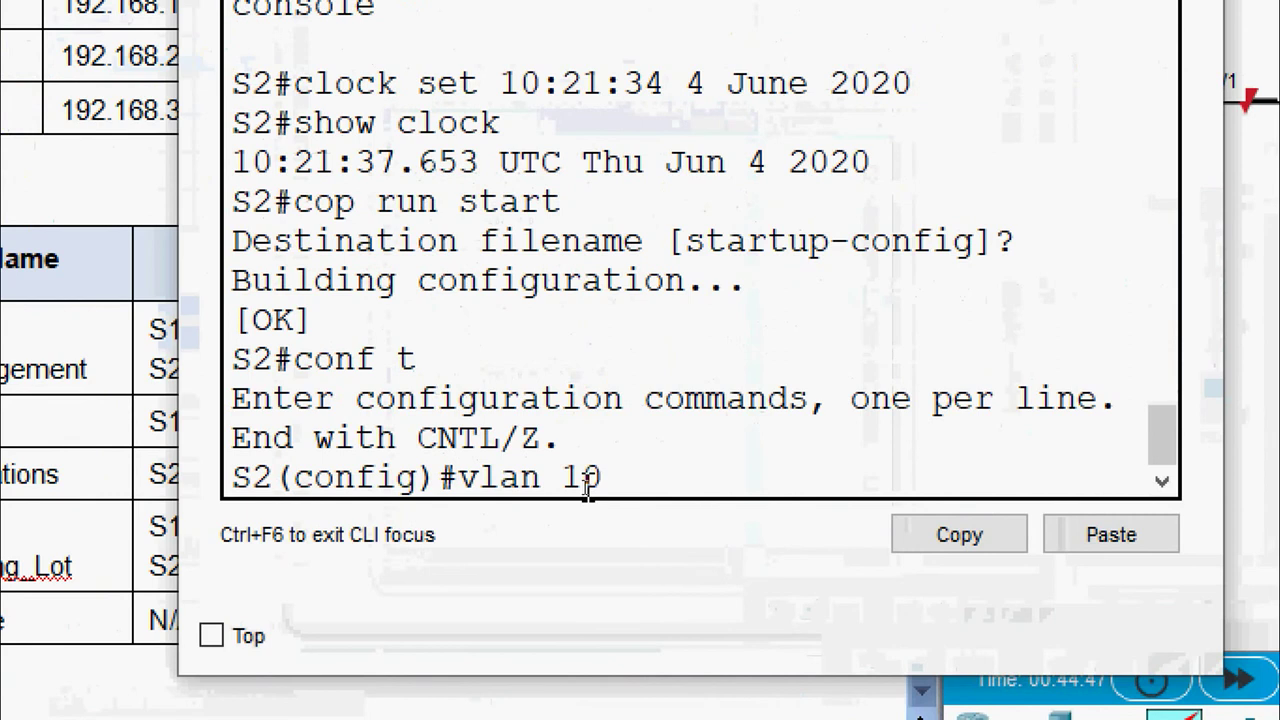
key("Return")
type("name M")
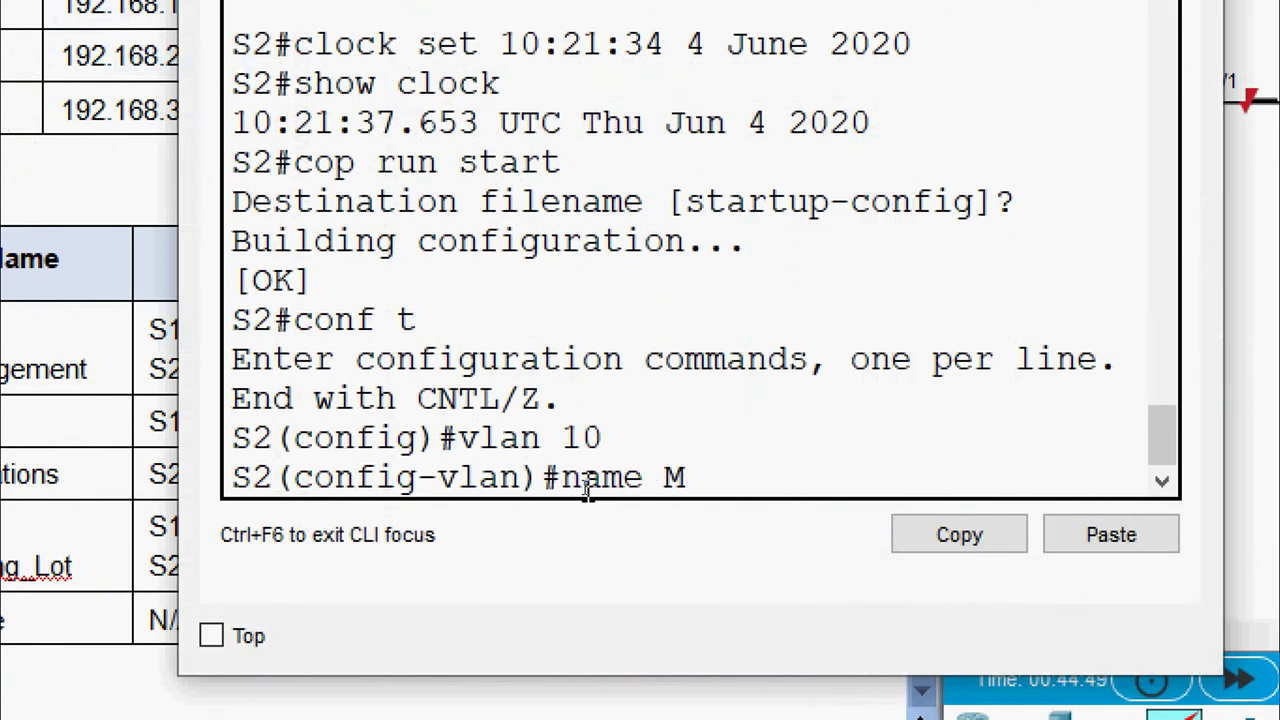
type("anagement")
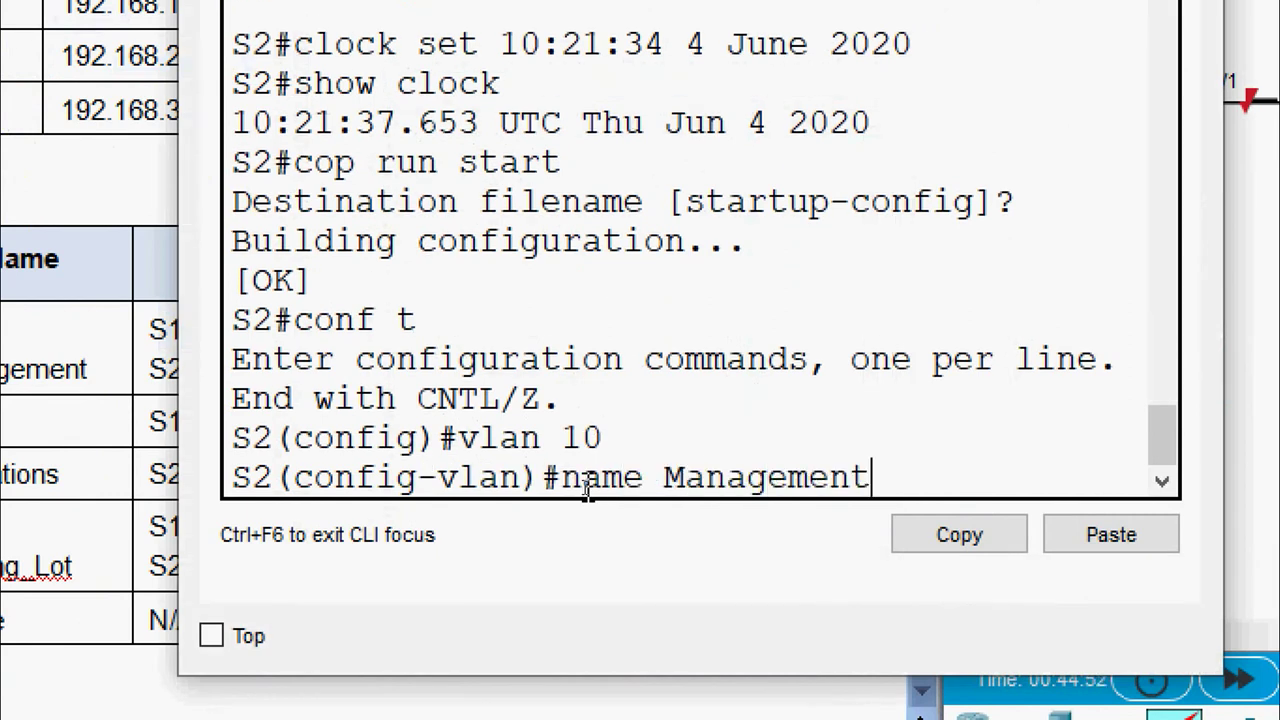
key("Return")
type("vlan)#v")
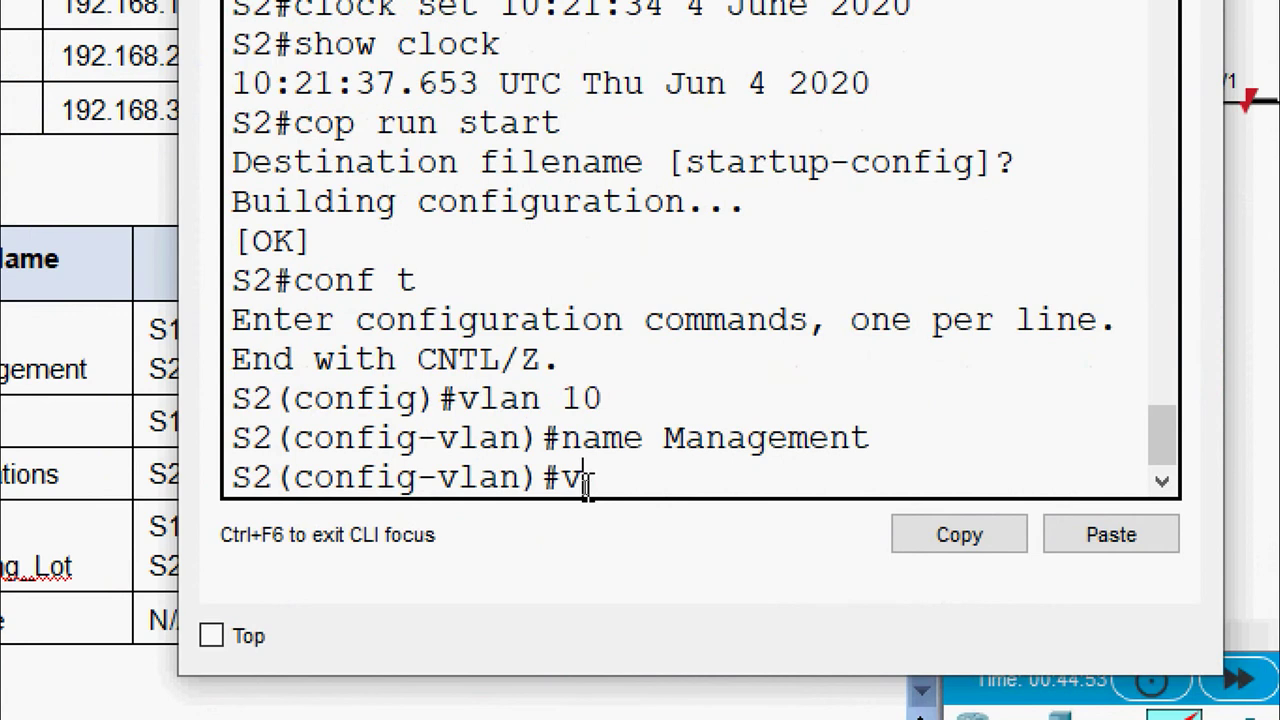
type(" 20")
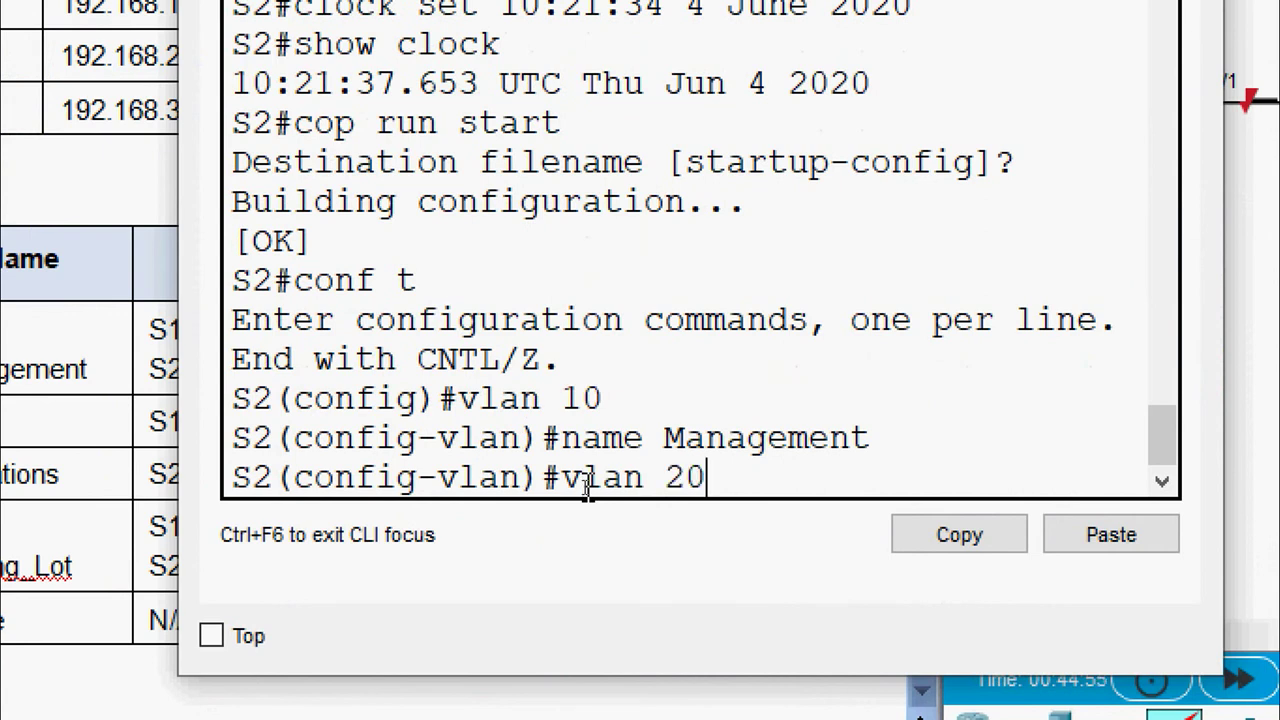
key("Return")
type("name ")
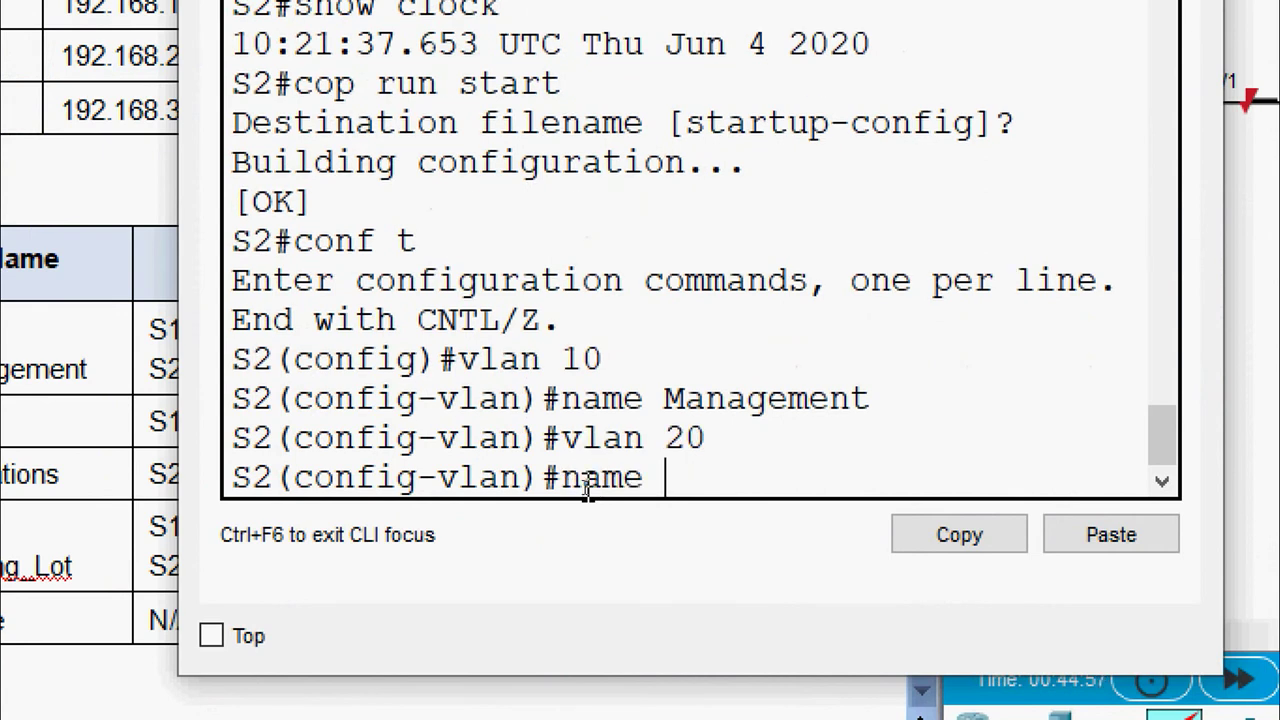
type("Sales")
key("Return")
Create VLANs 30 Operations, 999 Parking_Lot and 1000 Native on S2
type("vlan)#vlan")
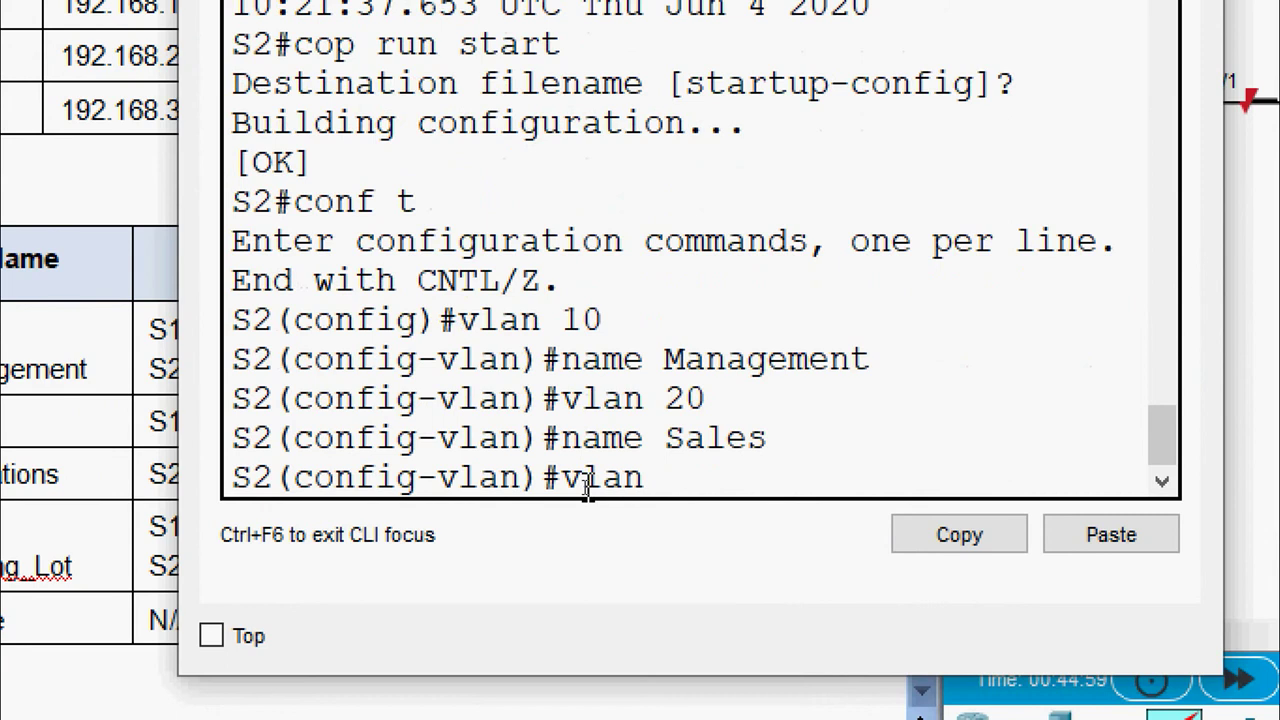
type(" 30")
key("Return")
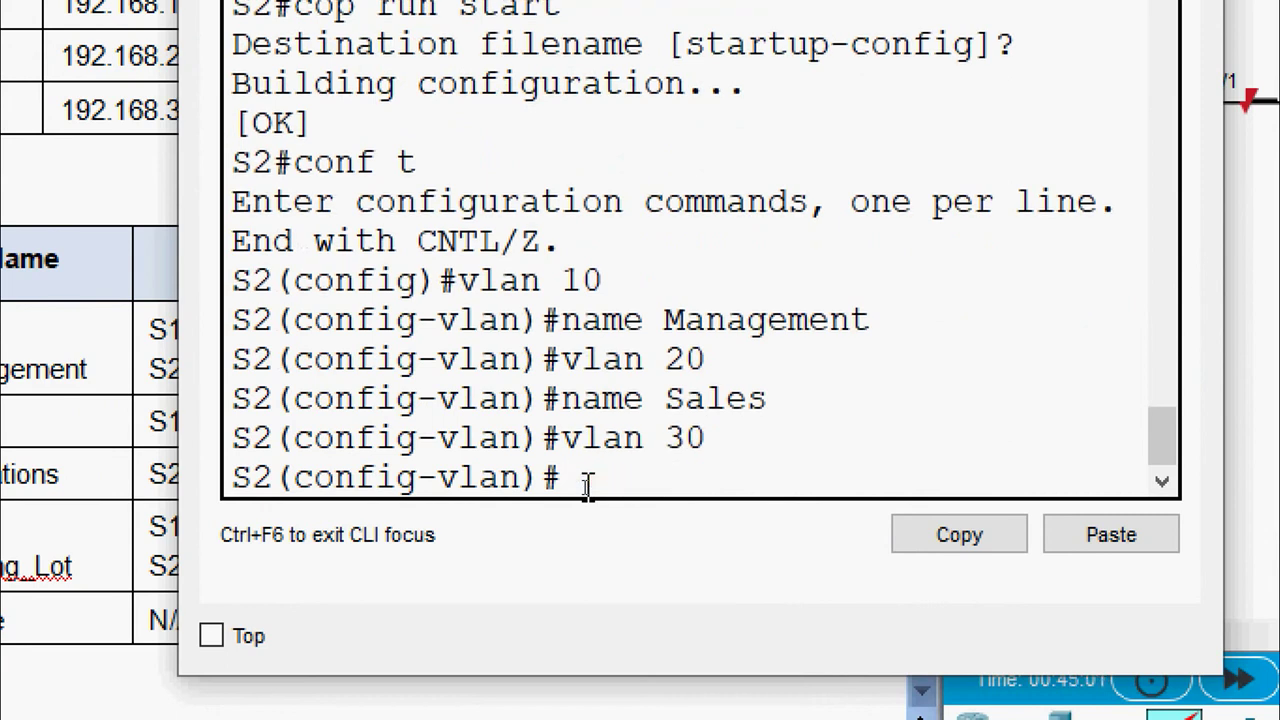
type("name Operations")
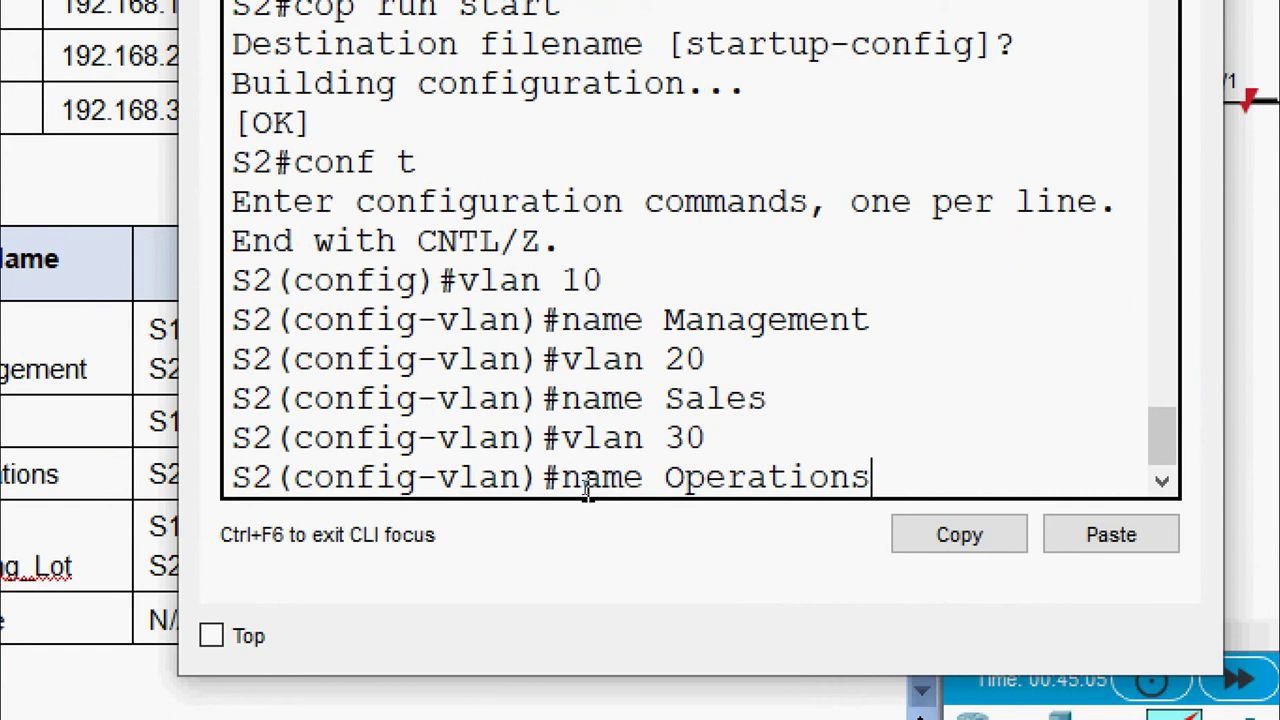
key("Return")
type("vlan ")
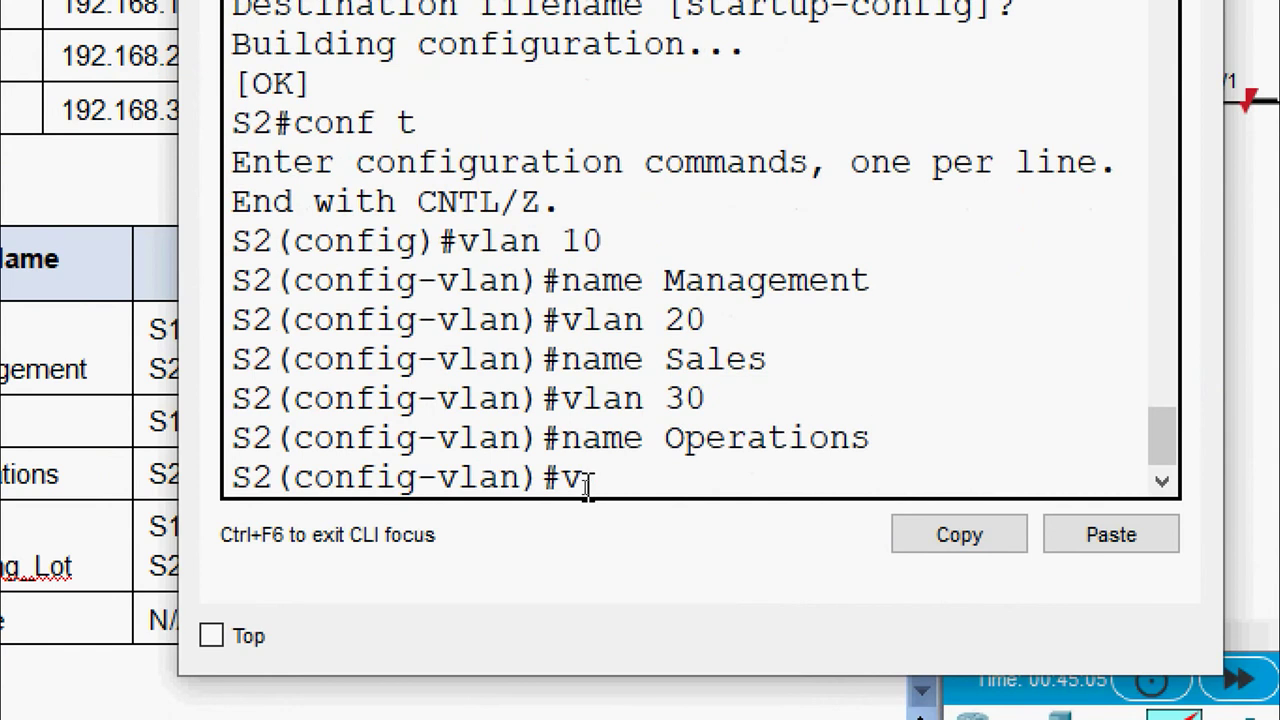
type("999")
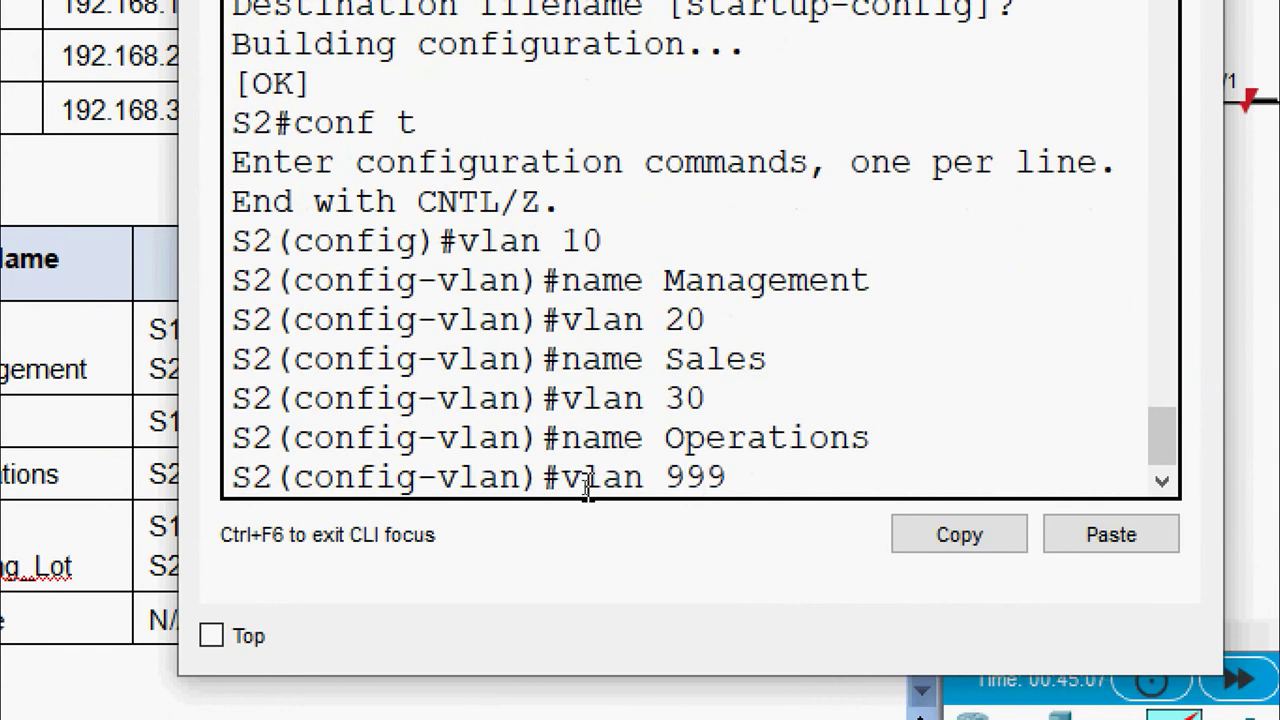
key("Return")
type("n")
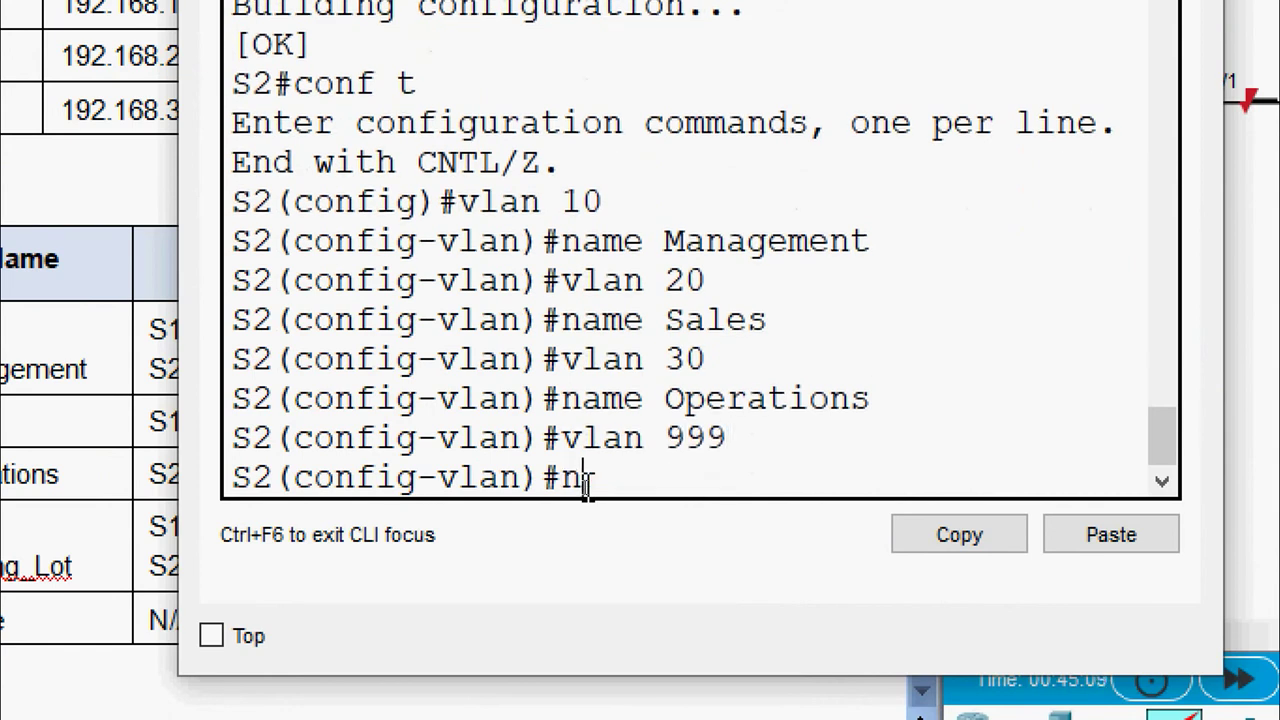
type("ame Par")
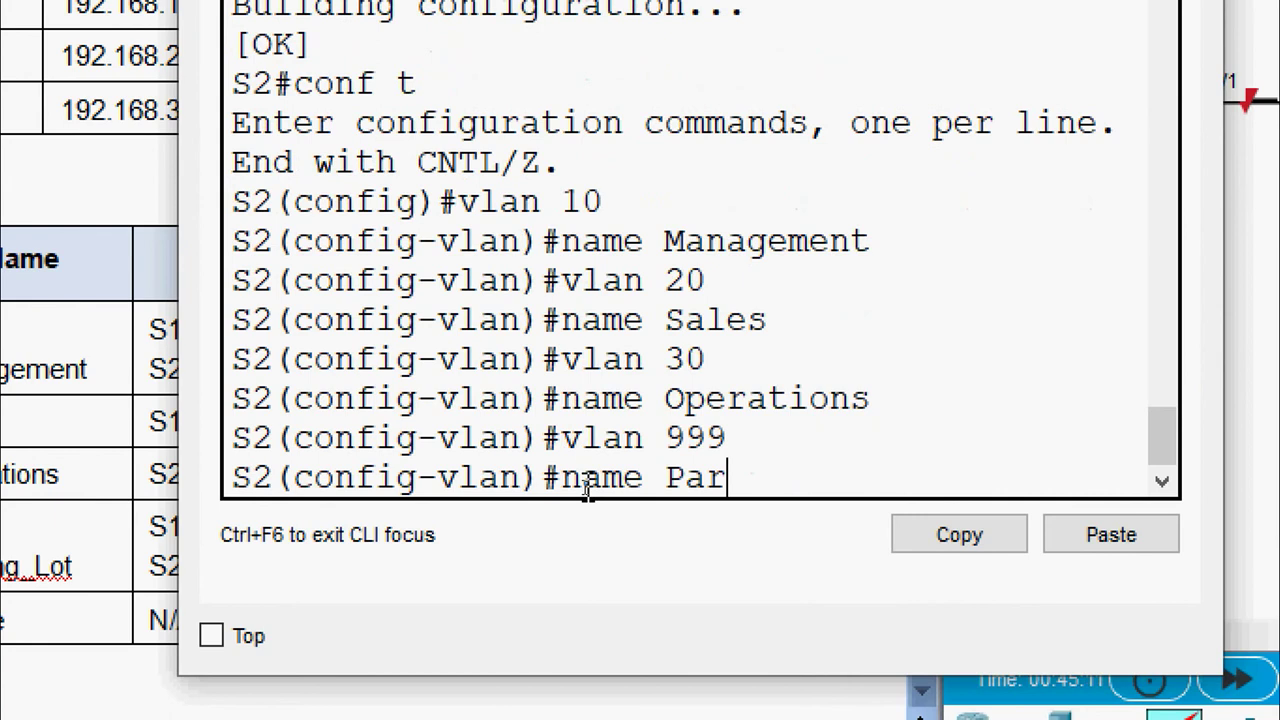
type("king_Lot")
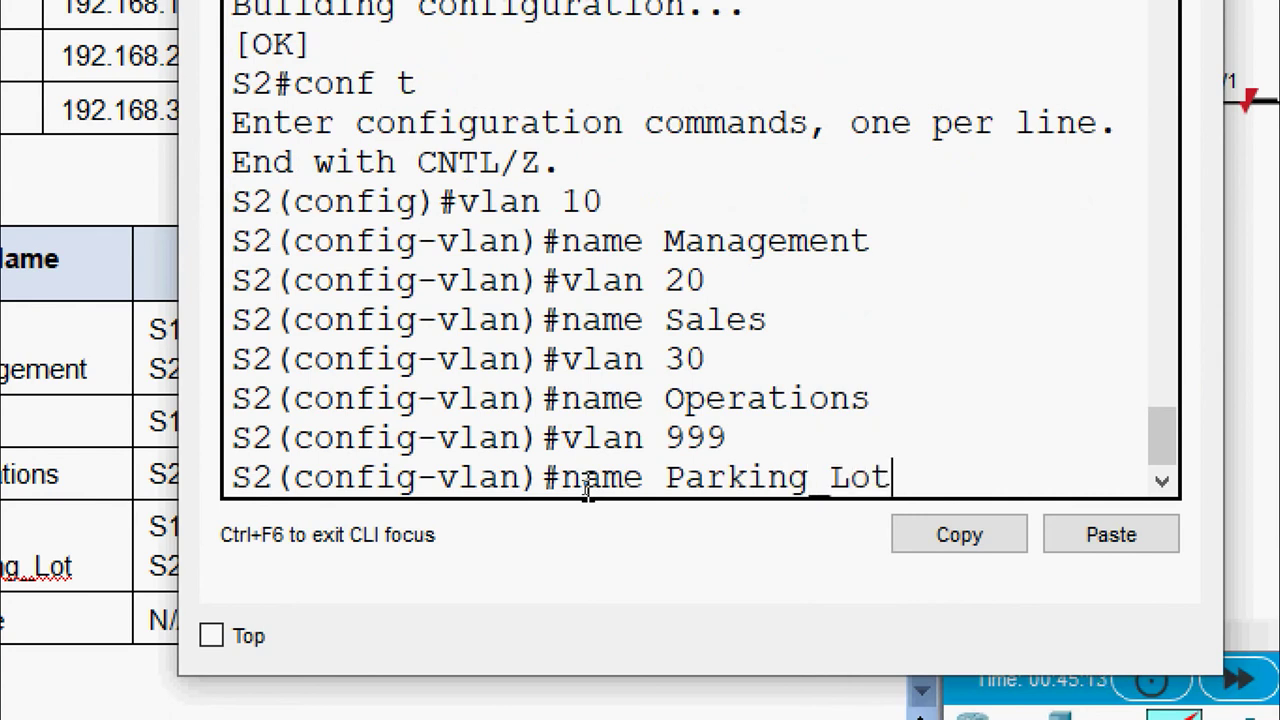
key("Return")
type("vlan)#vlan")
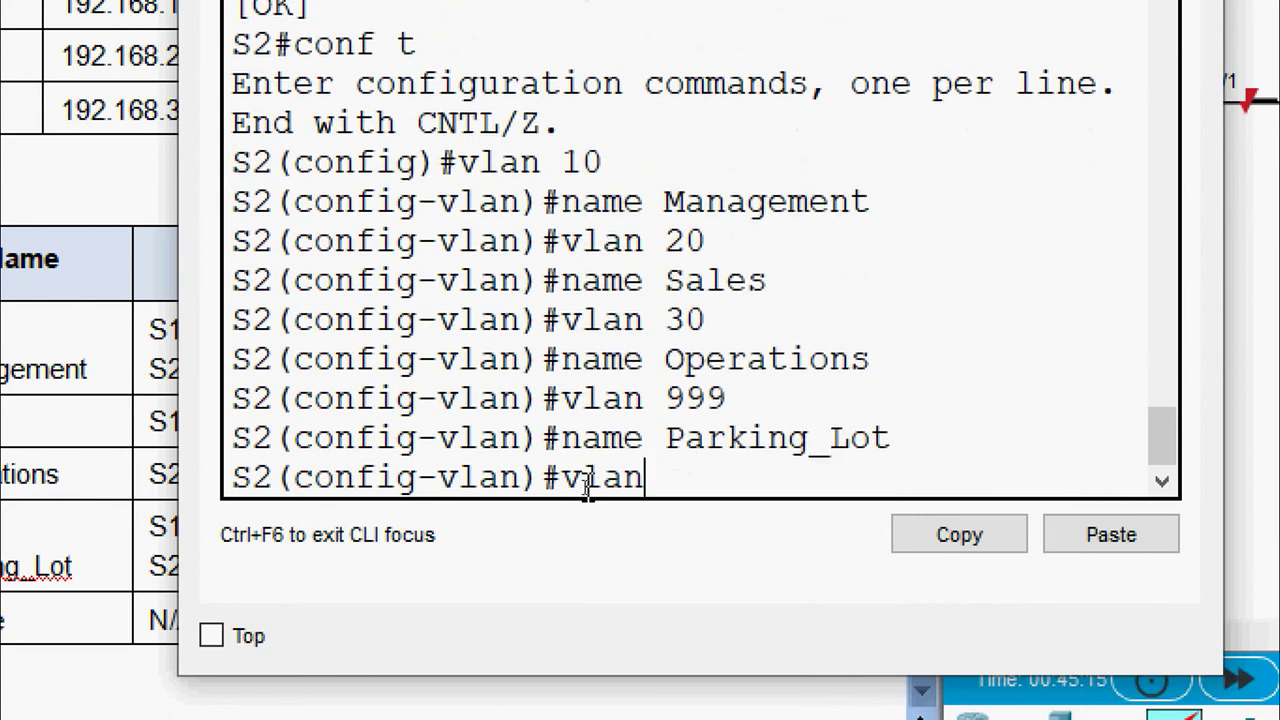
type(" 1000")
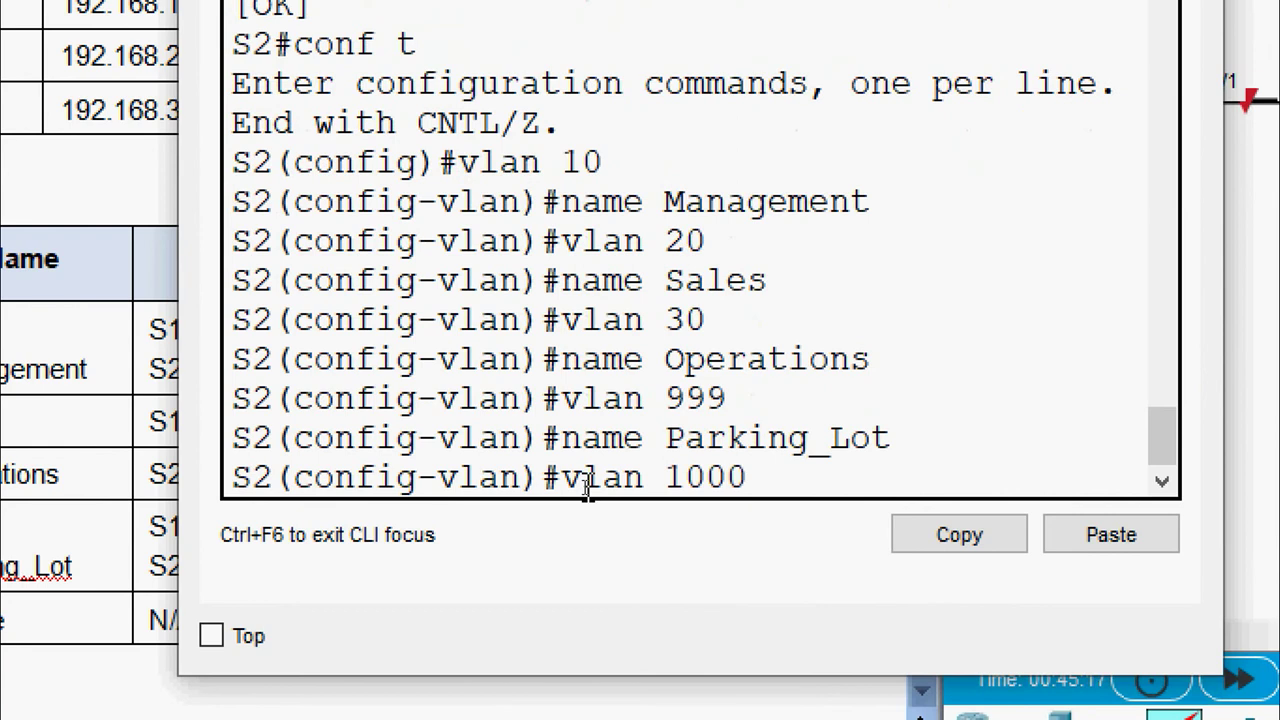
key("Return")
type("n")
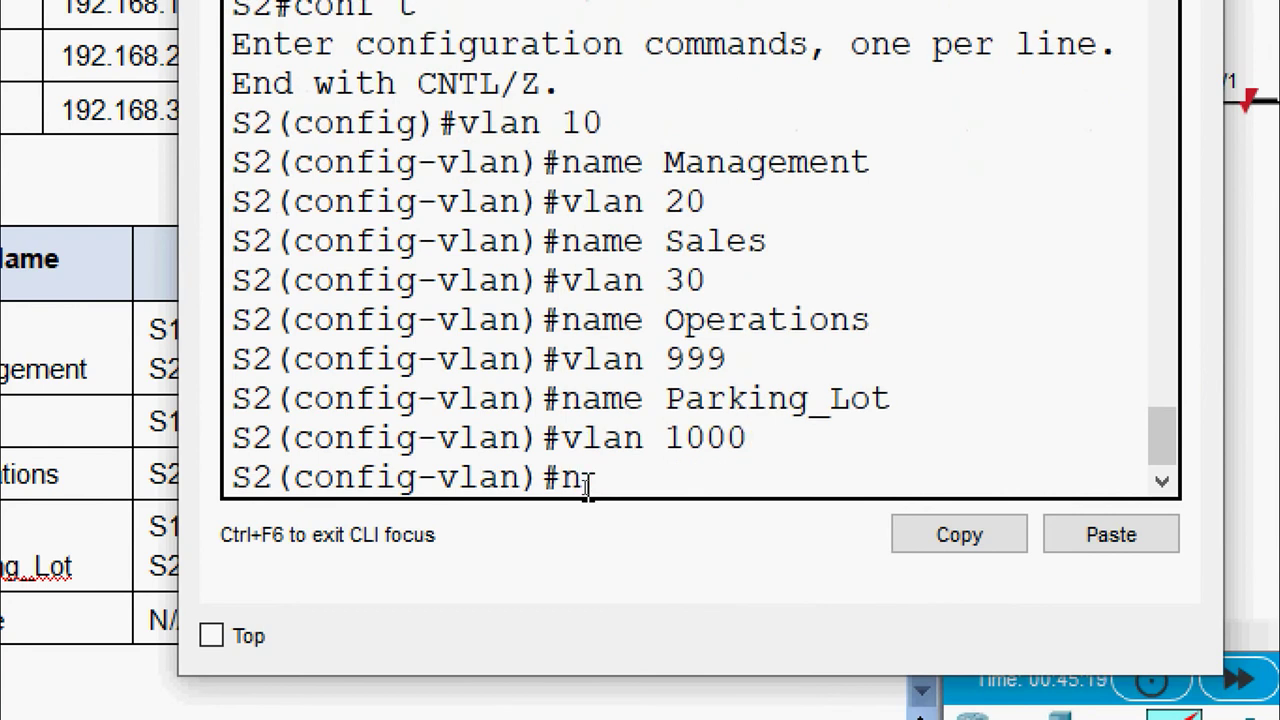
type("ame Native")
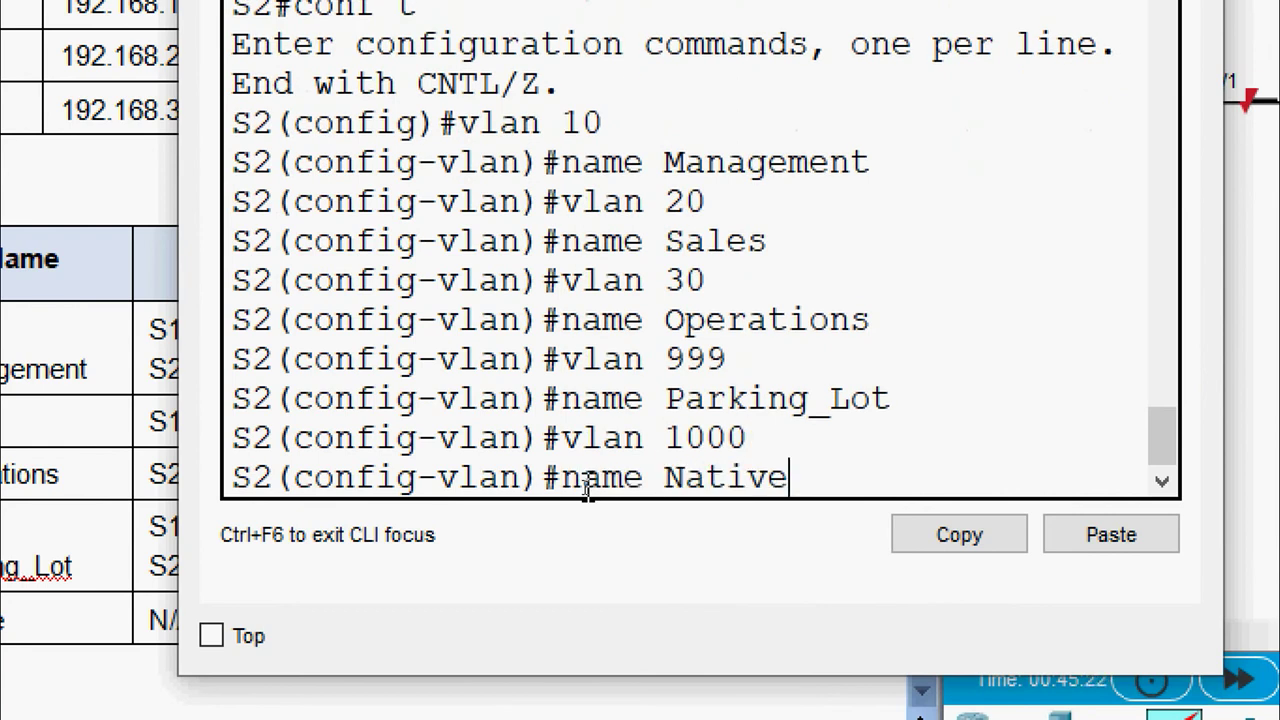
key("Return")
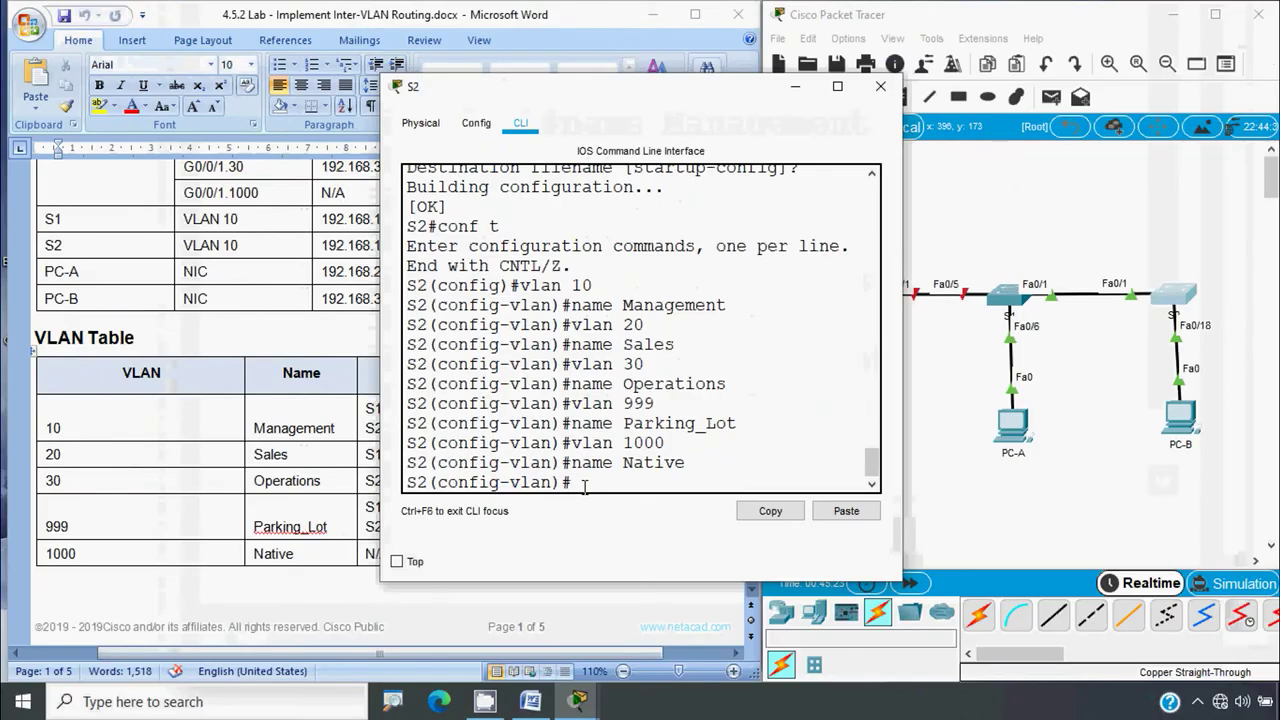
Close S2's window and scroll Word up to the Addressing Table on page 1
left_click(880, 86)
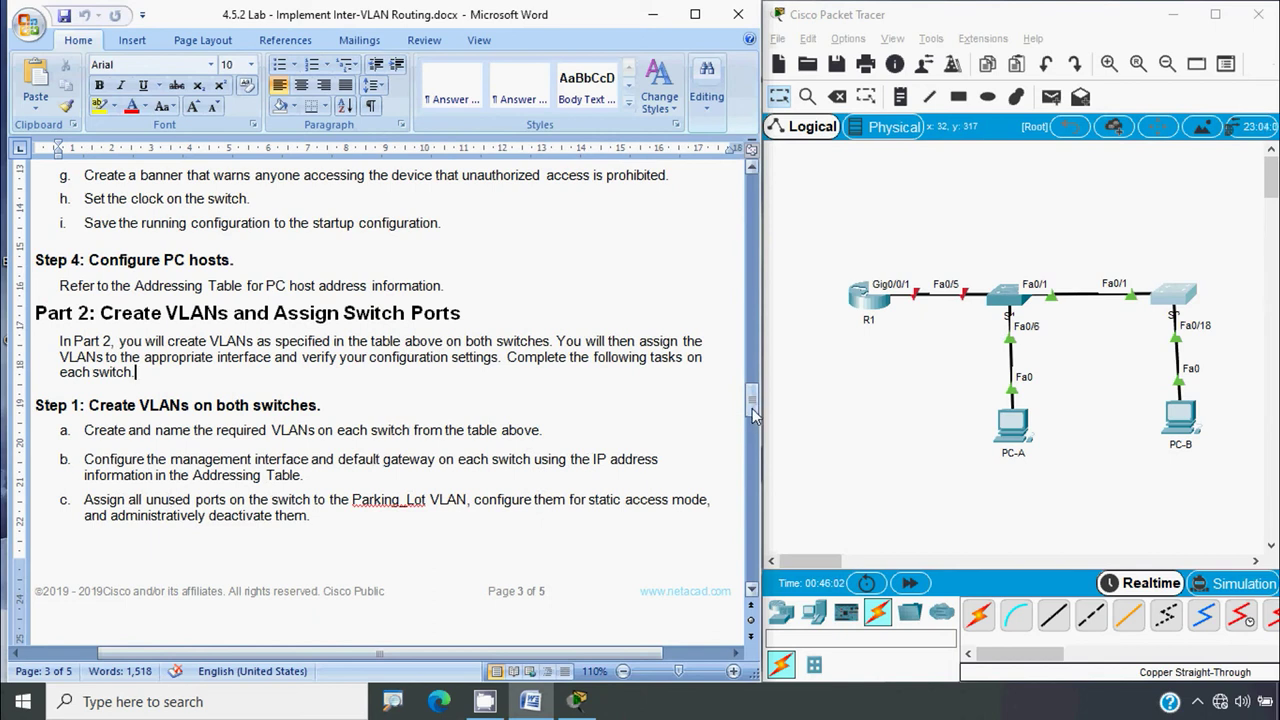
left_click_drag(755, 410, 759, 228)
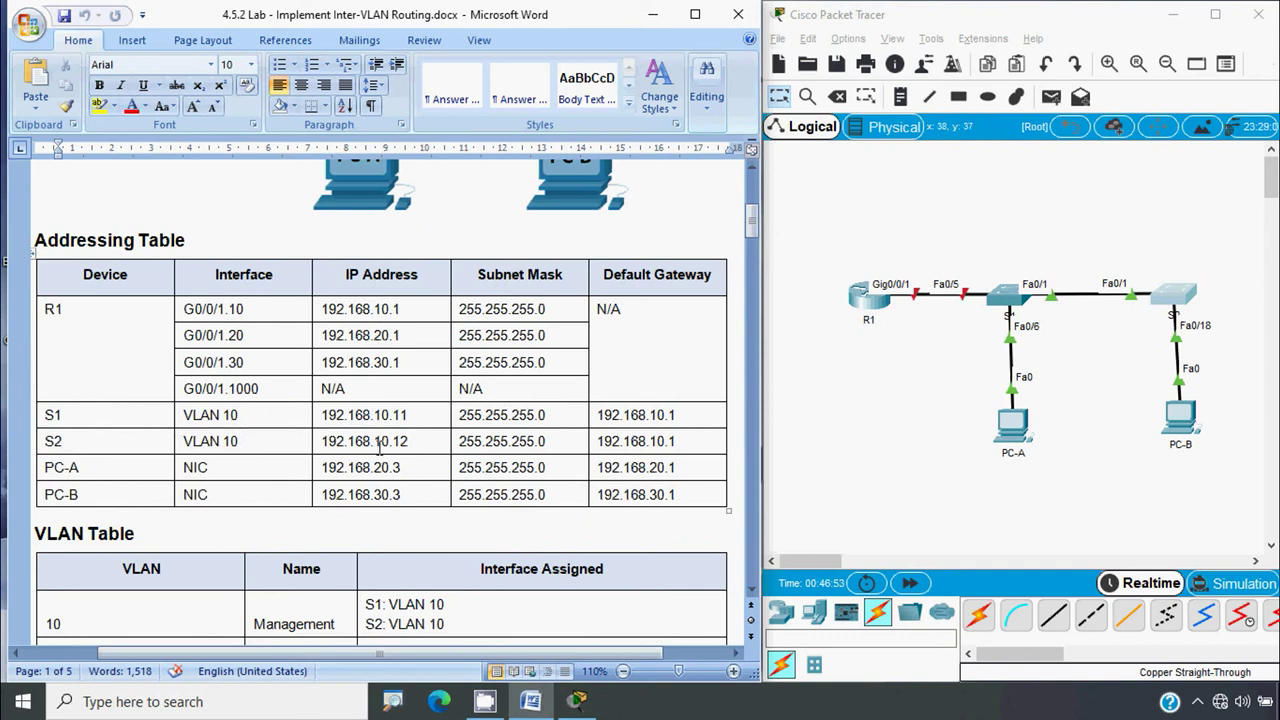
Copy S1's address 192.168.10.11 from the Addressing Table and reopen S1's console
left_click(322, 415)
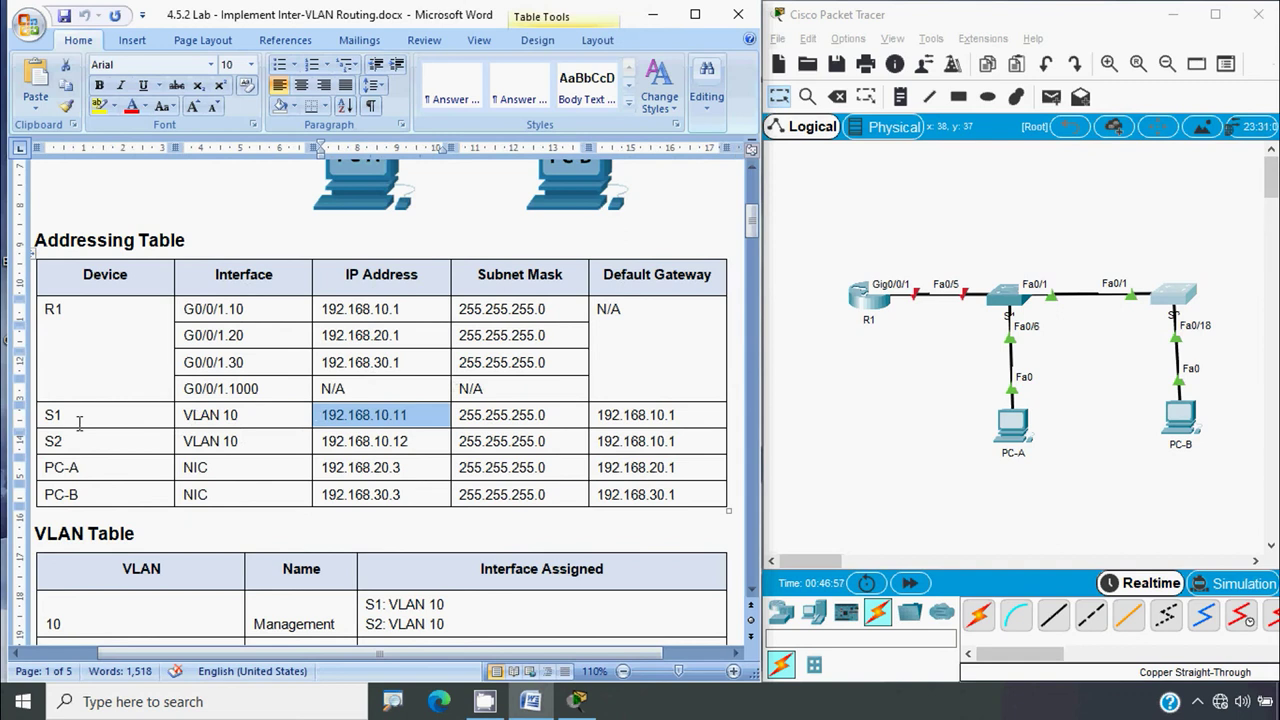
left_click(327, 424)
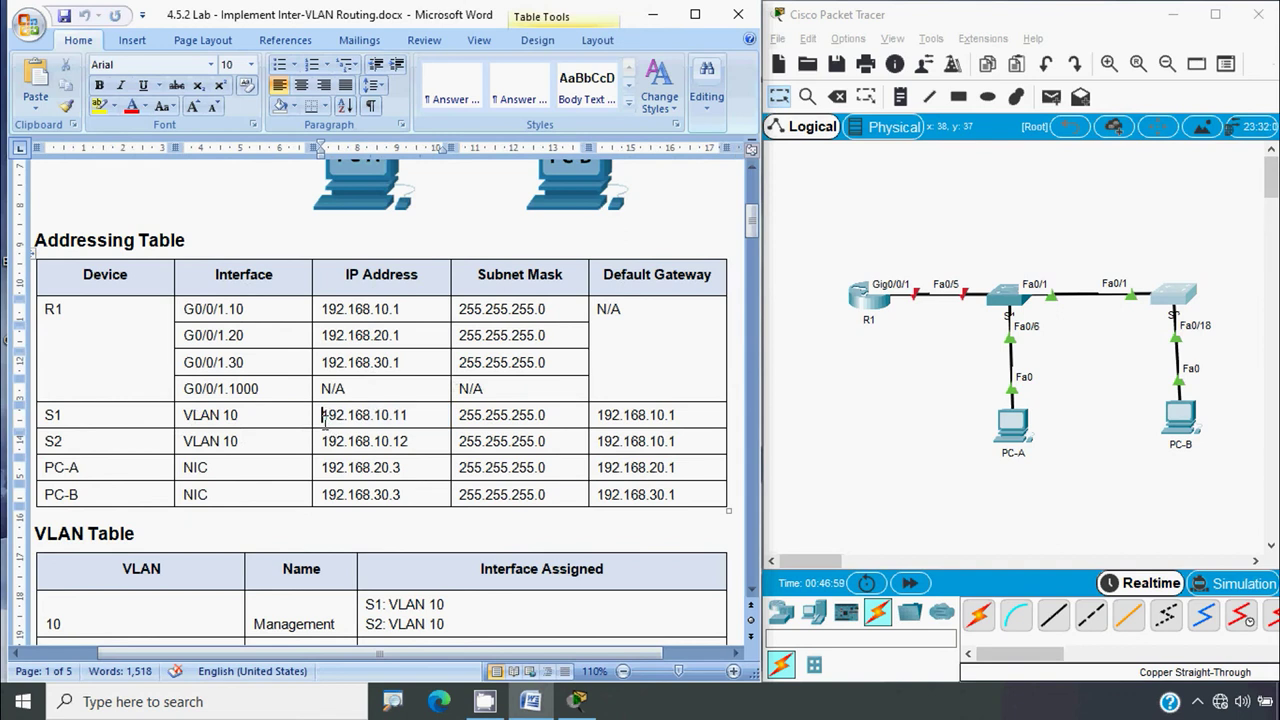
left_click_drag(322, 415, 410, 416)
key("ctrl+c")
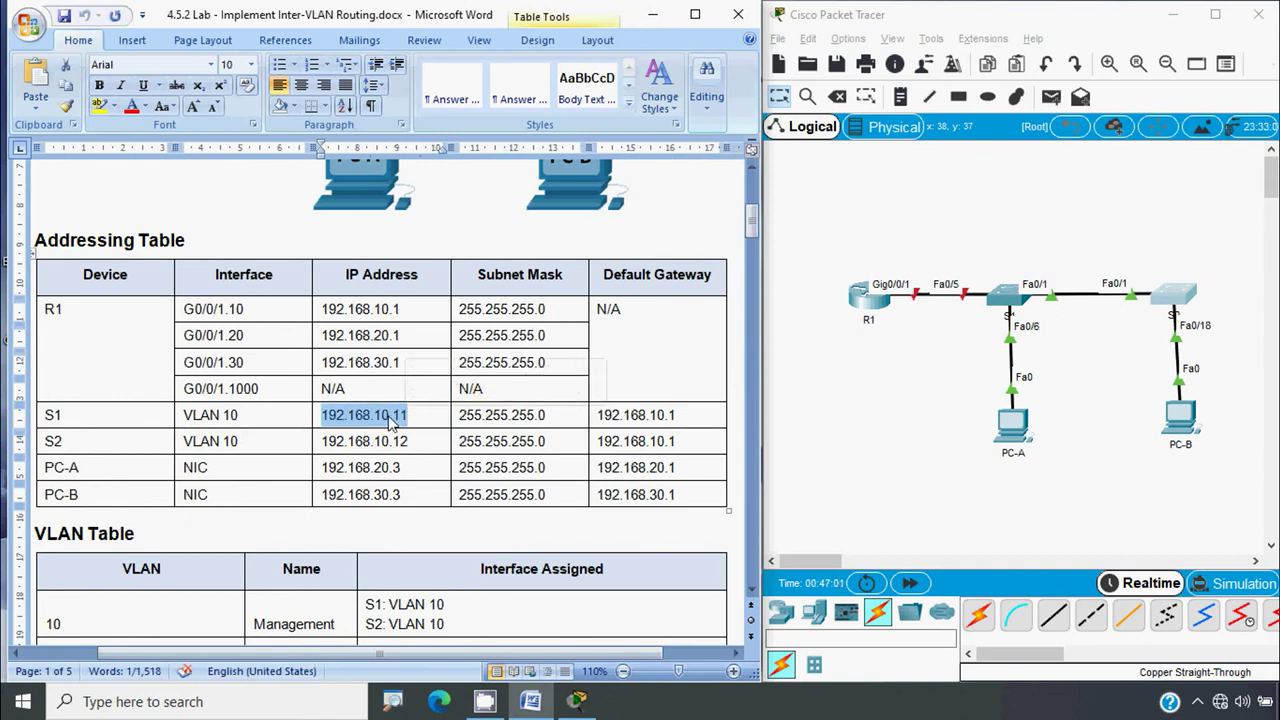
right_click(392, 424)
left_click(436, 86)
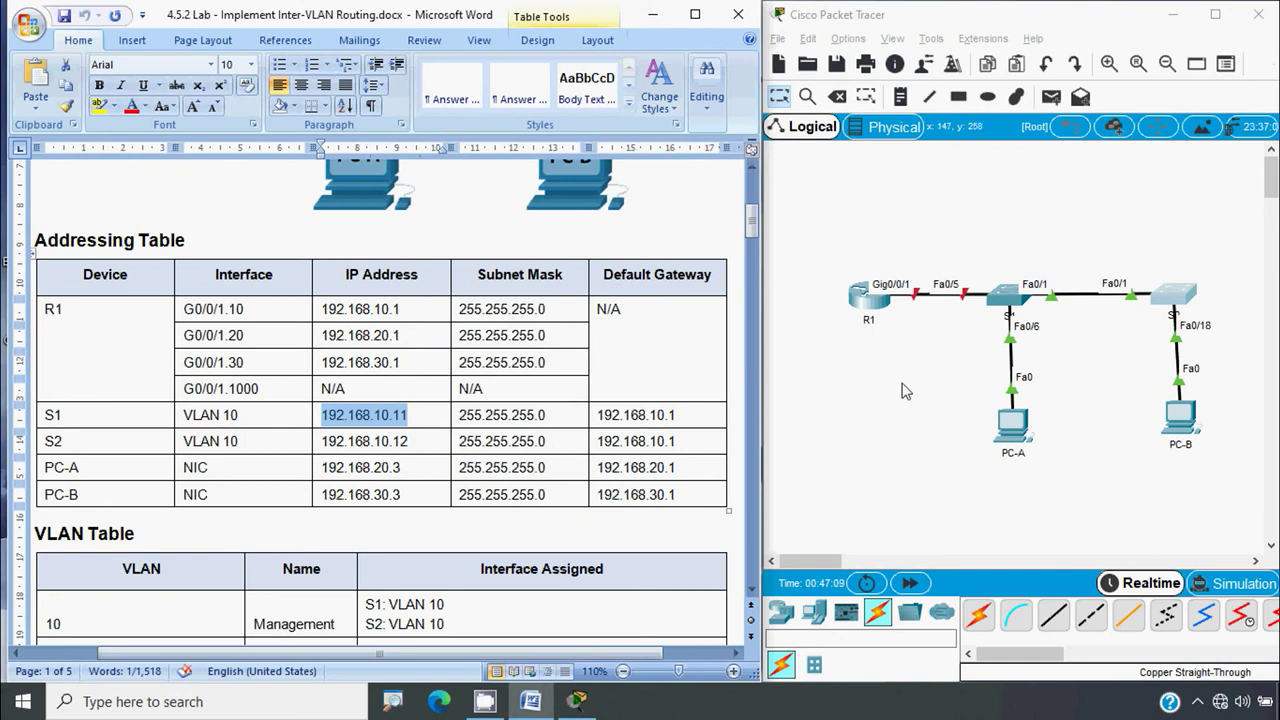
left_click(1008, 298)
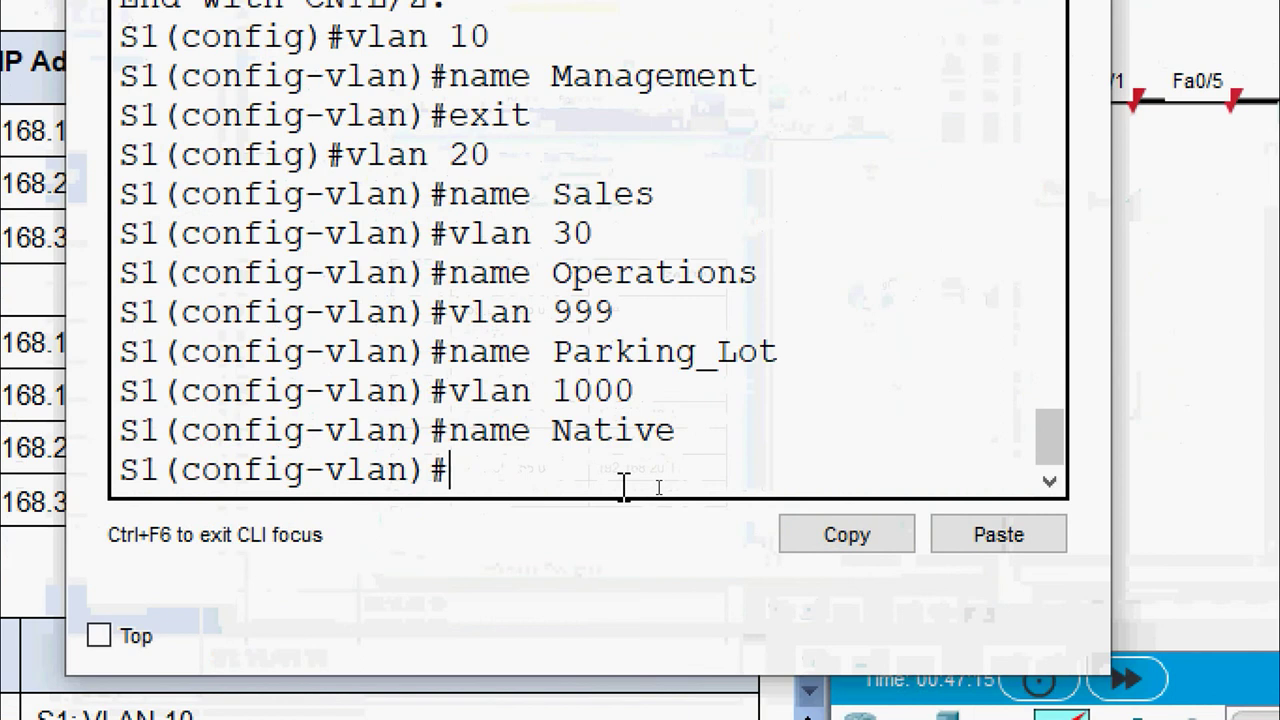
Assign 192.168.10.11 255.255.255.0 to S1's interface vlan 10 using the pasted address
type("exit")
key("Return")
key("Return")
type("interface vlan")
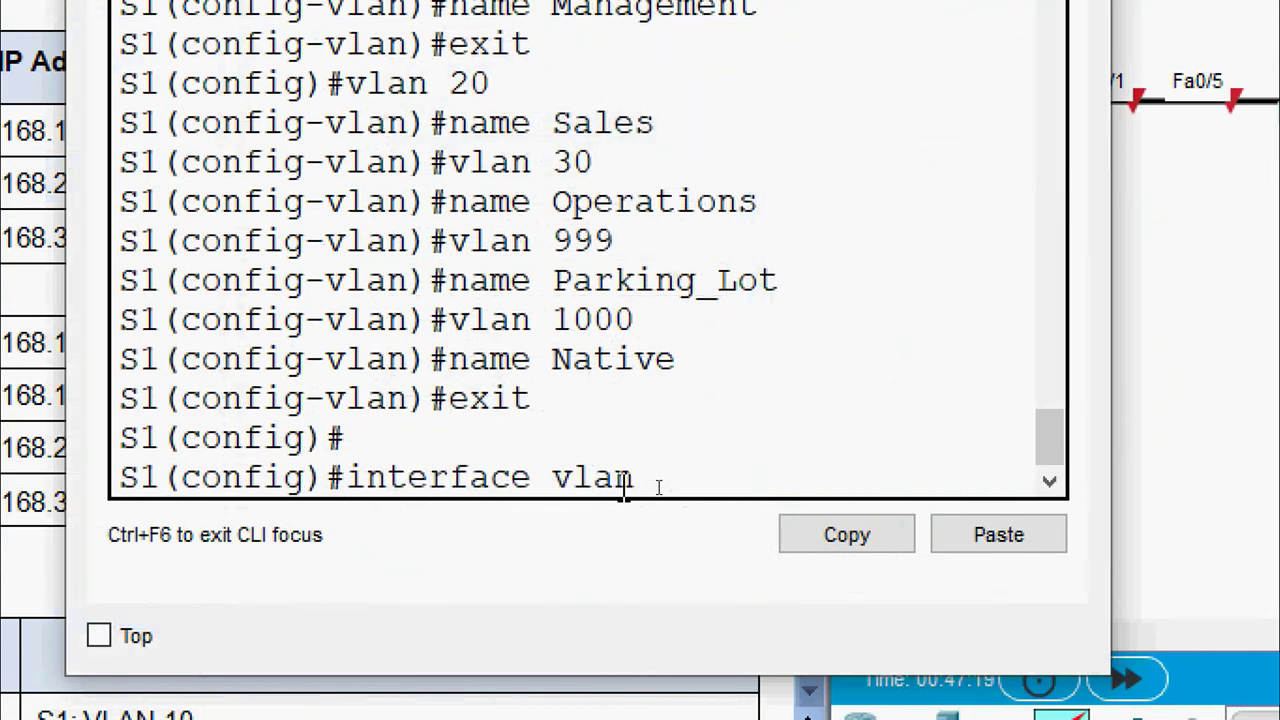
type(" 10")
key("Return")
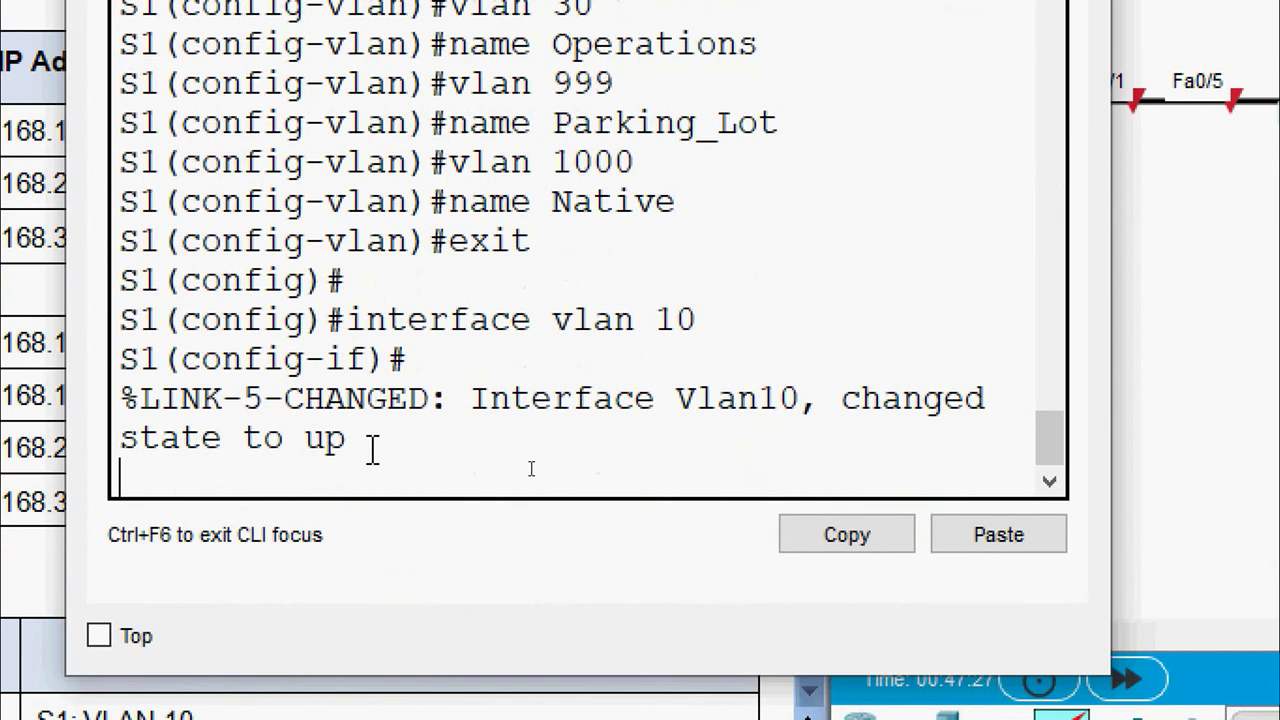
key("Return")
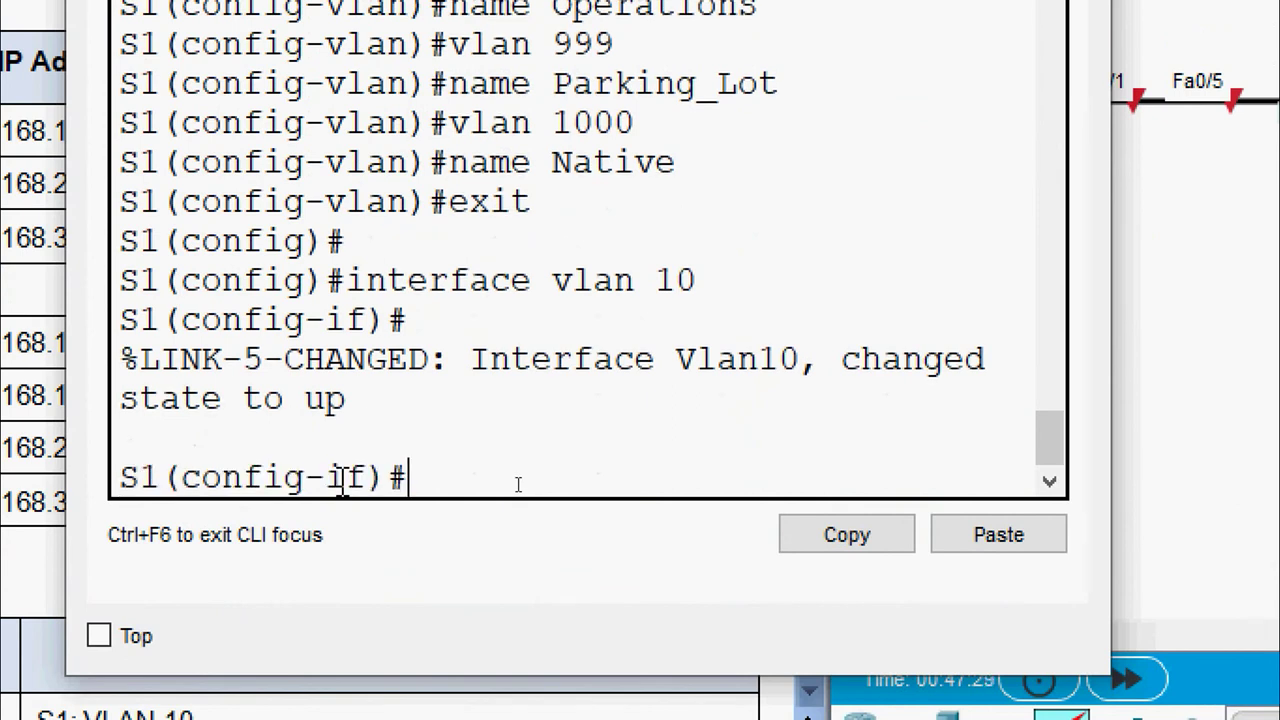
type("ip address")
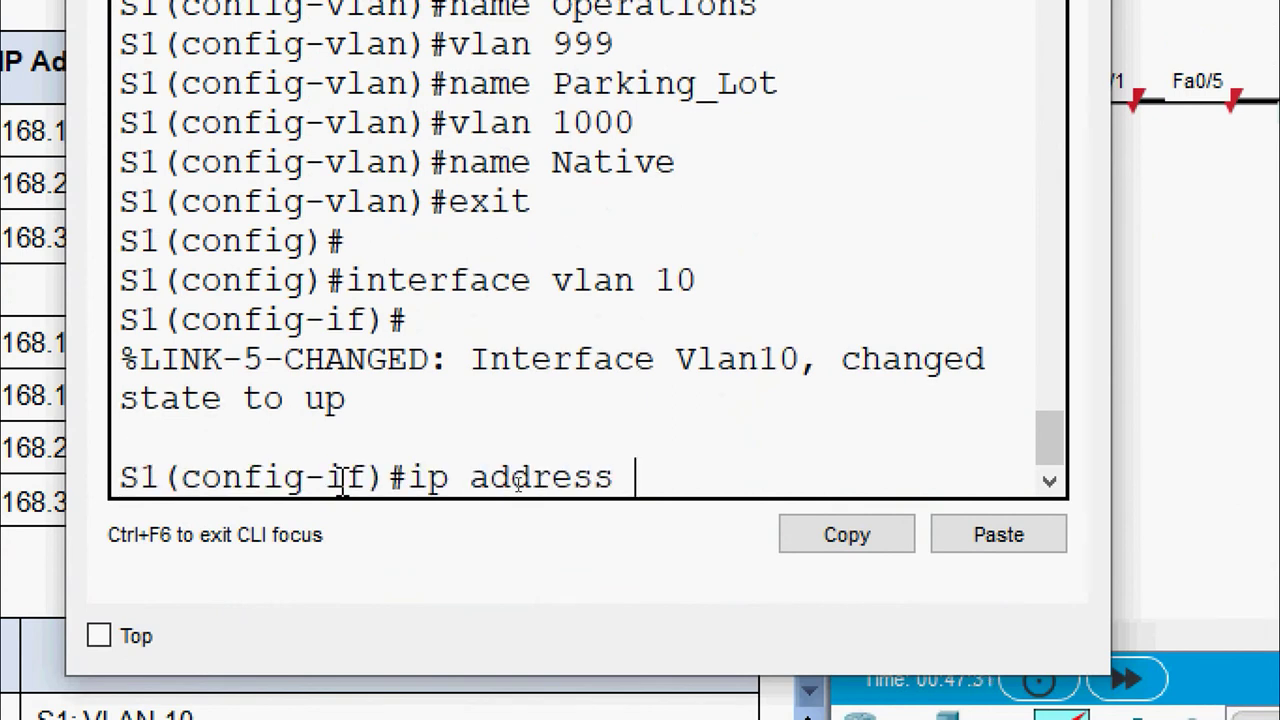
right_click(634, 482)
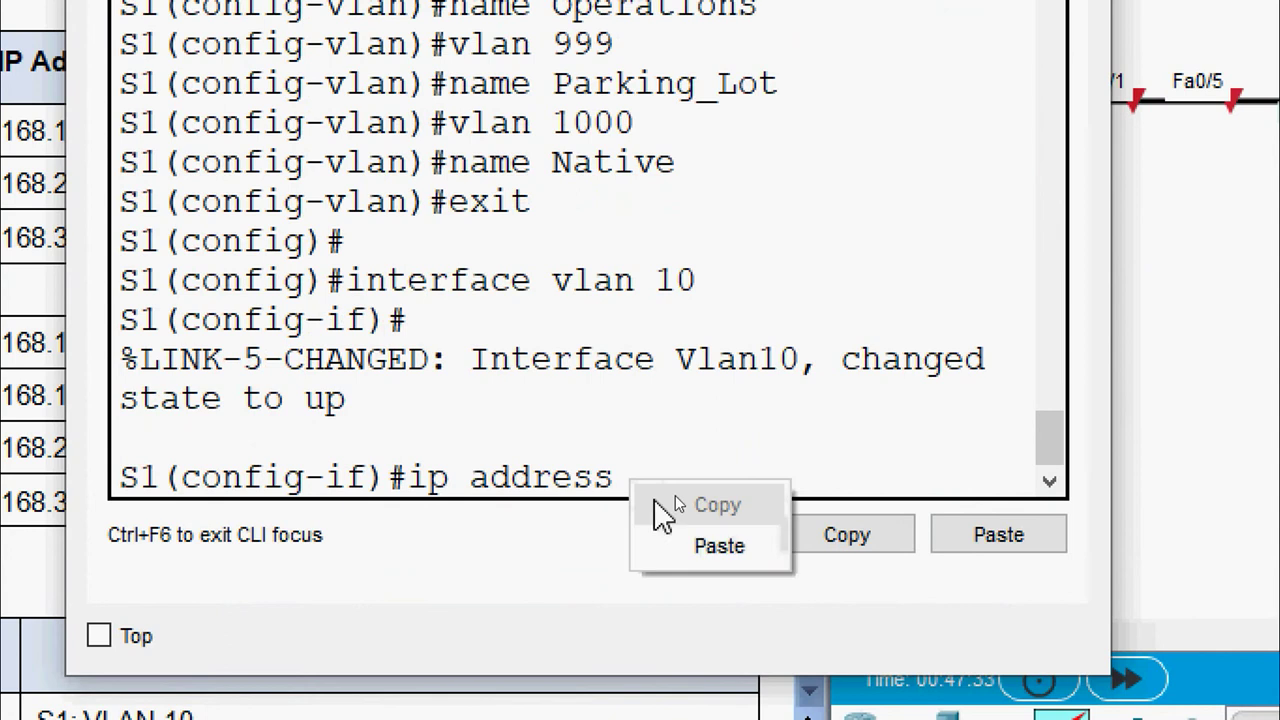
left_click(677, 548)
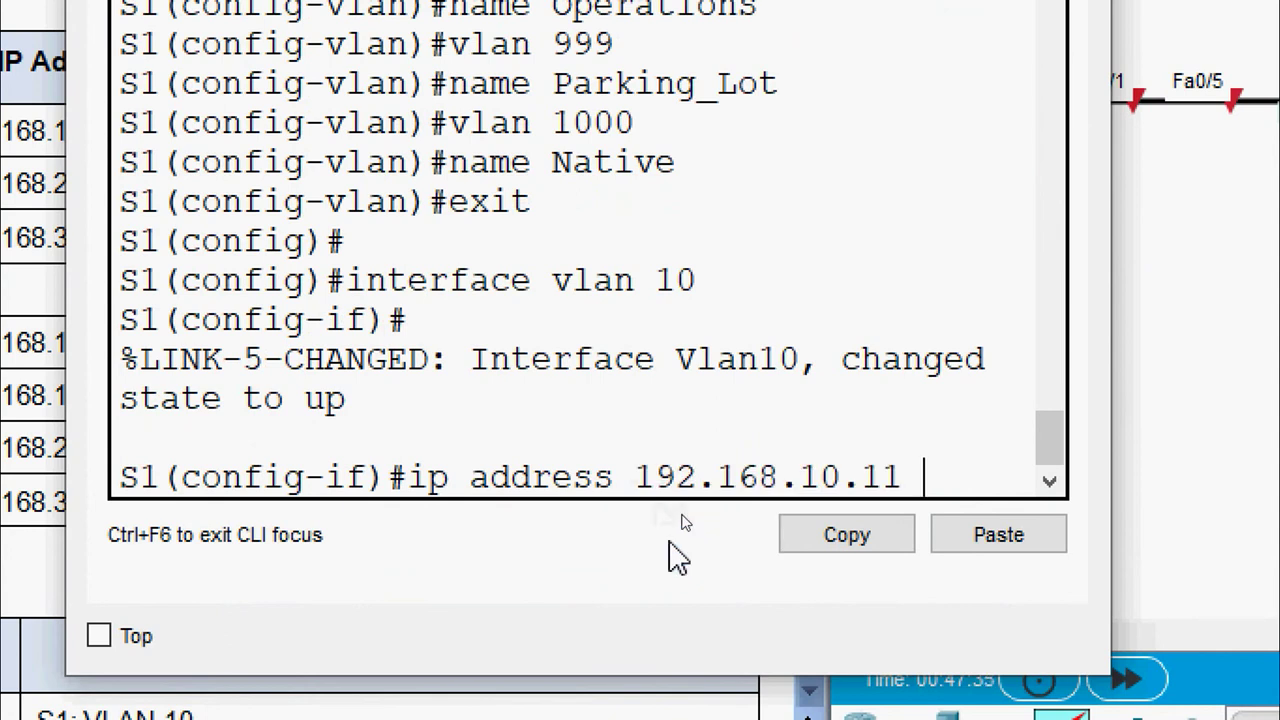
type("255")
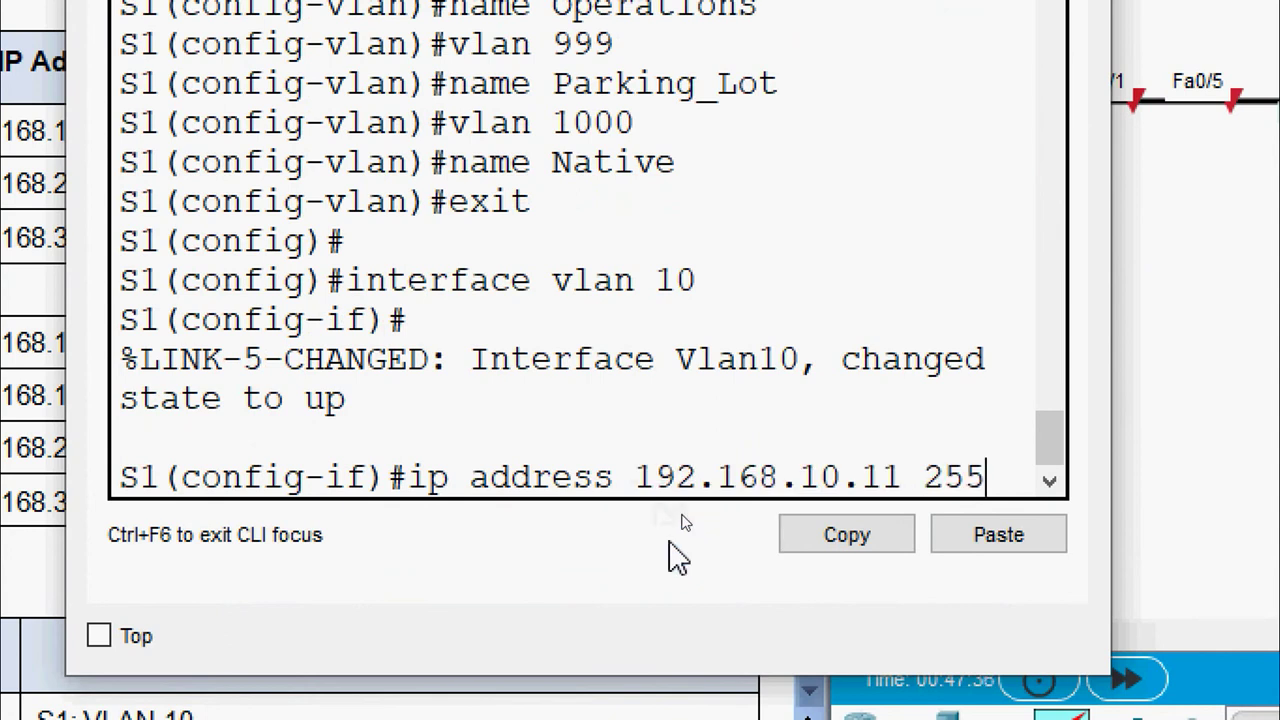
type(".255.25")
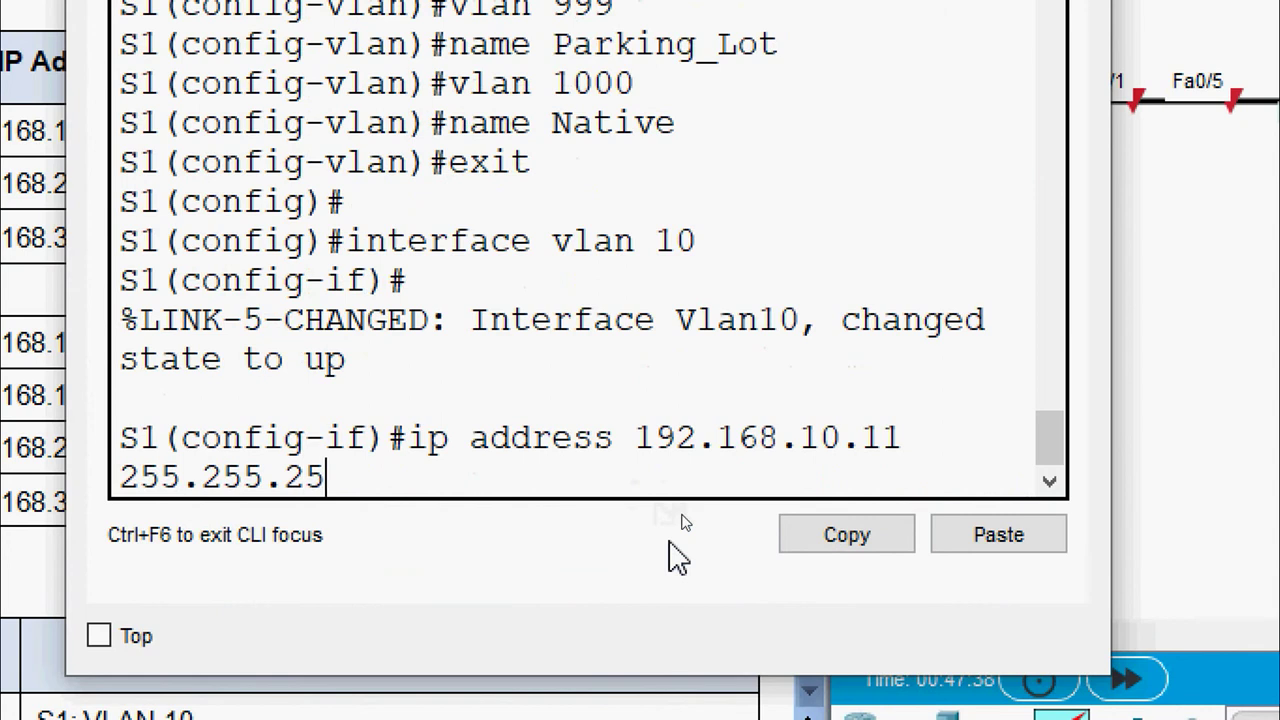
type("5.0")
key("Return")
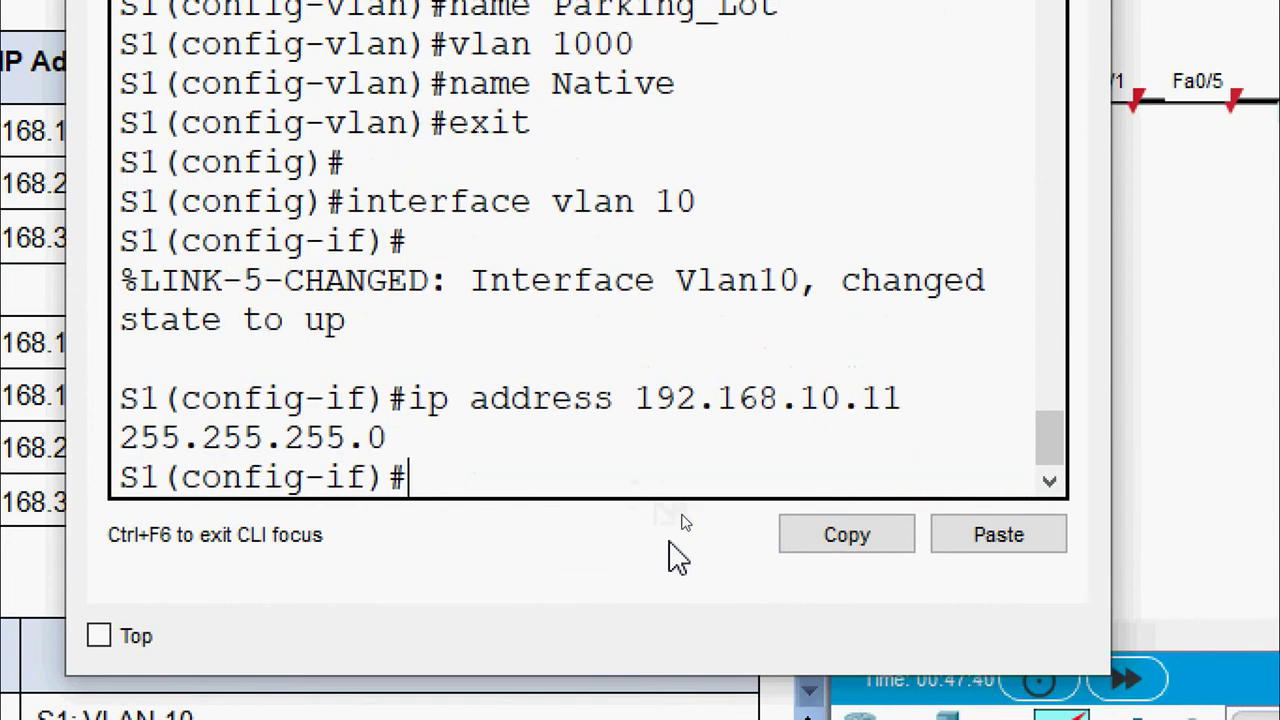
Set S1's default gateway to 192.168.10.1, fixing the rejected 'defualt' spelling
type("exit")
key("Return")
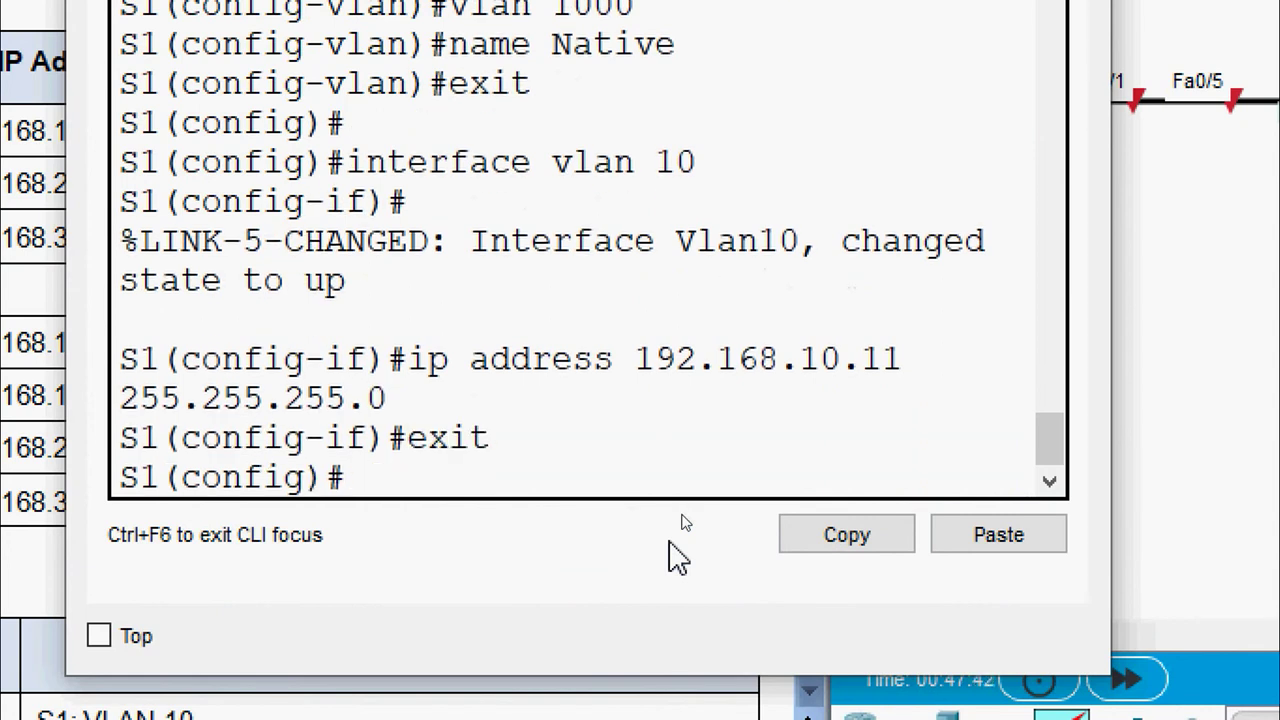
type("ip defual")
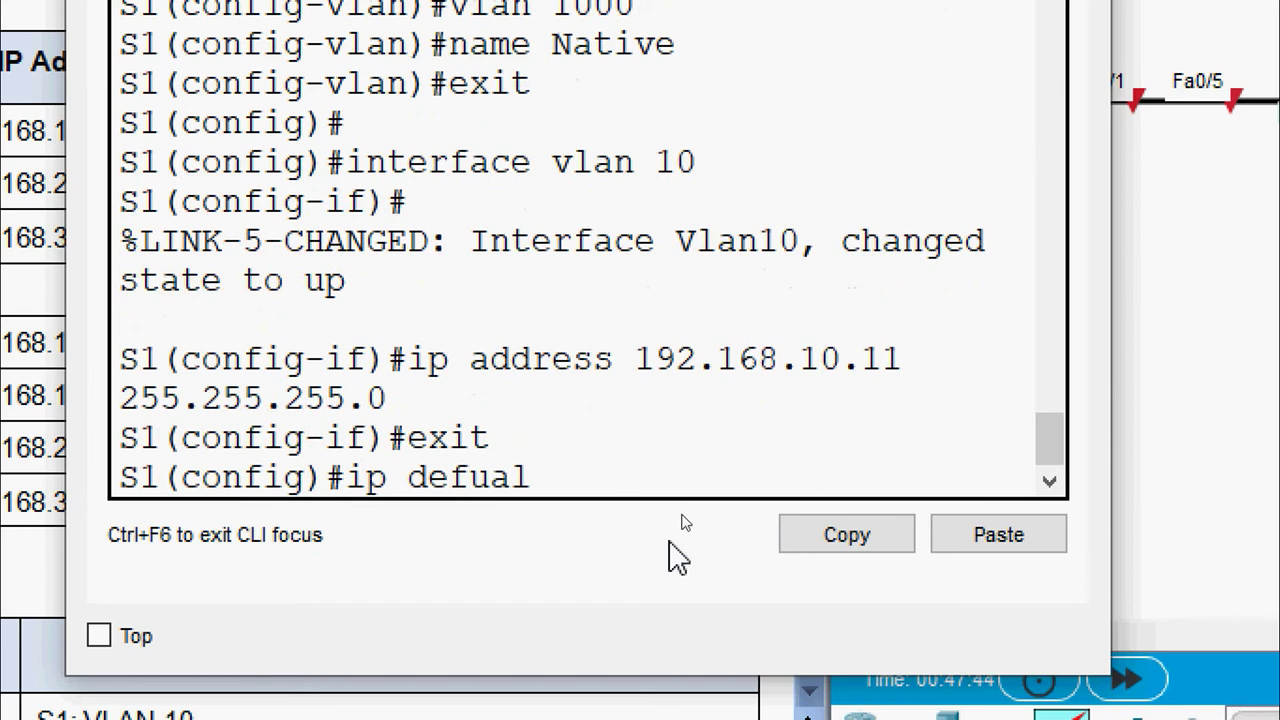
type("t-gateway")
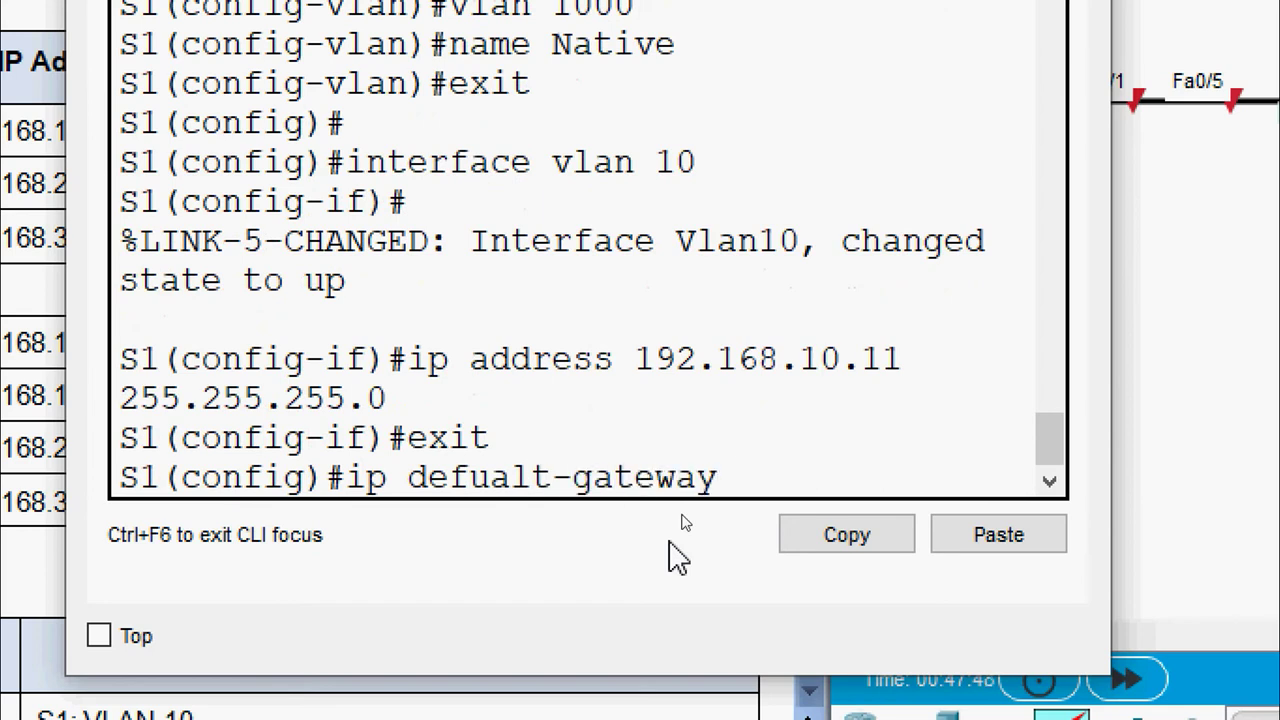
right_click(740, 505)
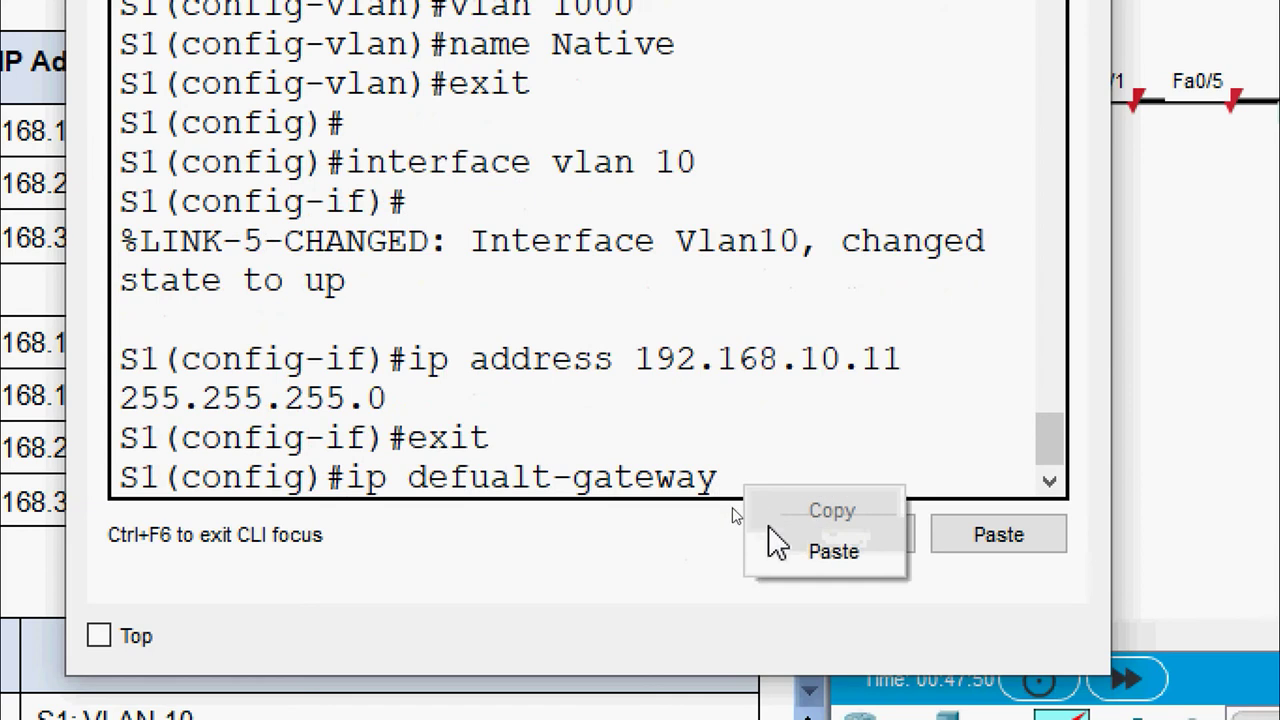
left_click(770, 550)
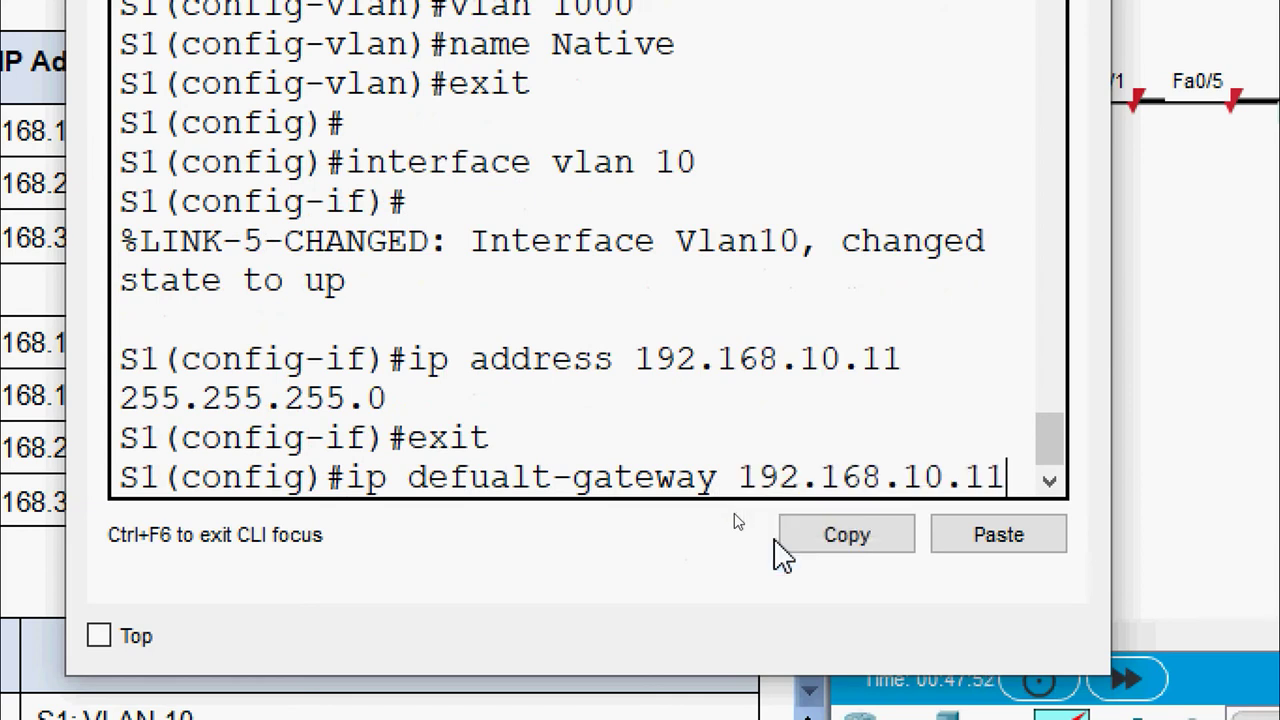
key("BackSpace")
key("Return")
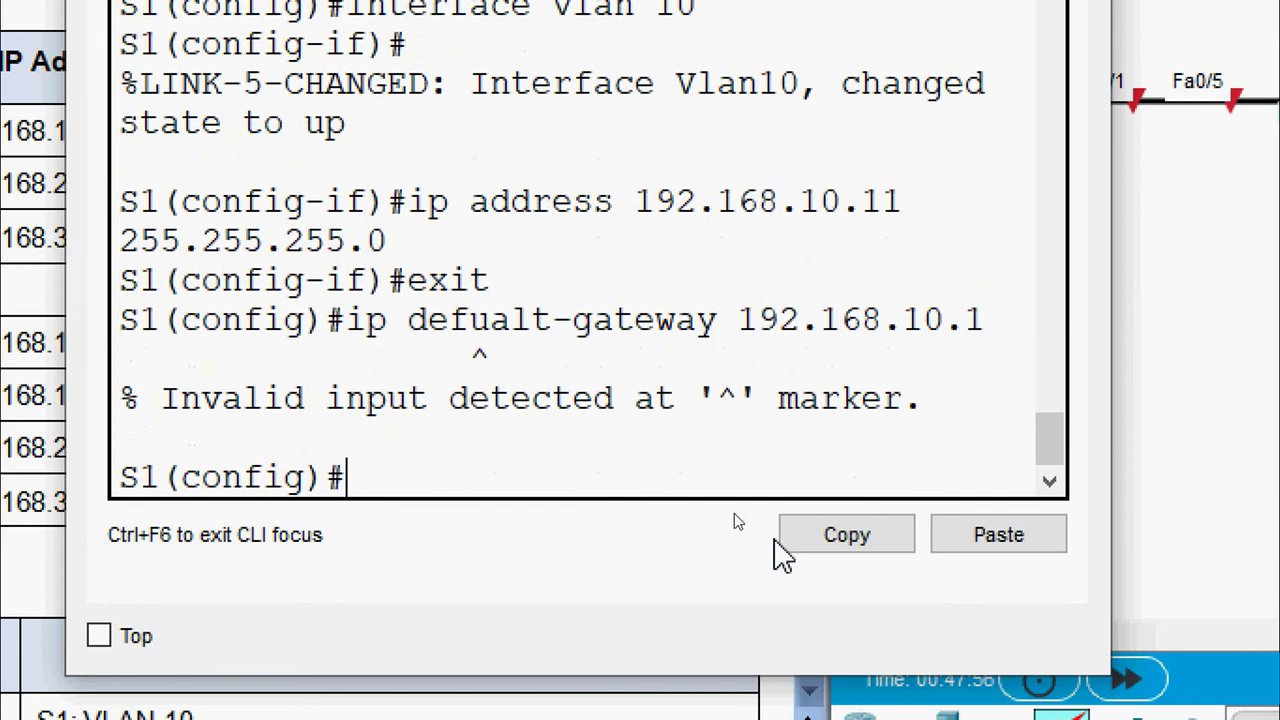
key("Up")
key("Left")
key("Left")
key("Left")
key("Left")
key("Left")
key("Left")
key("Left")
key("Left")
key("Left")
key("Left")
key("Left")
key("Left")
key("Left")
key("Left")
key("Left")
key("Left")
key("Left")
key("Left")
key("Left")
key("Left")
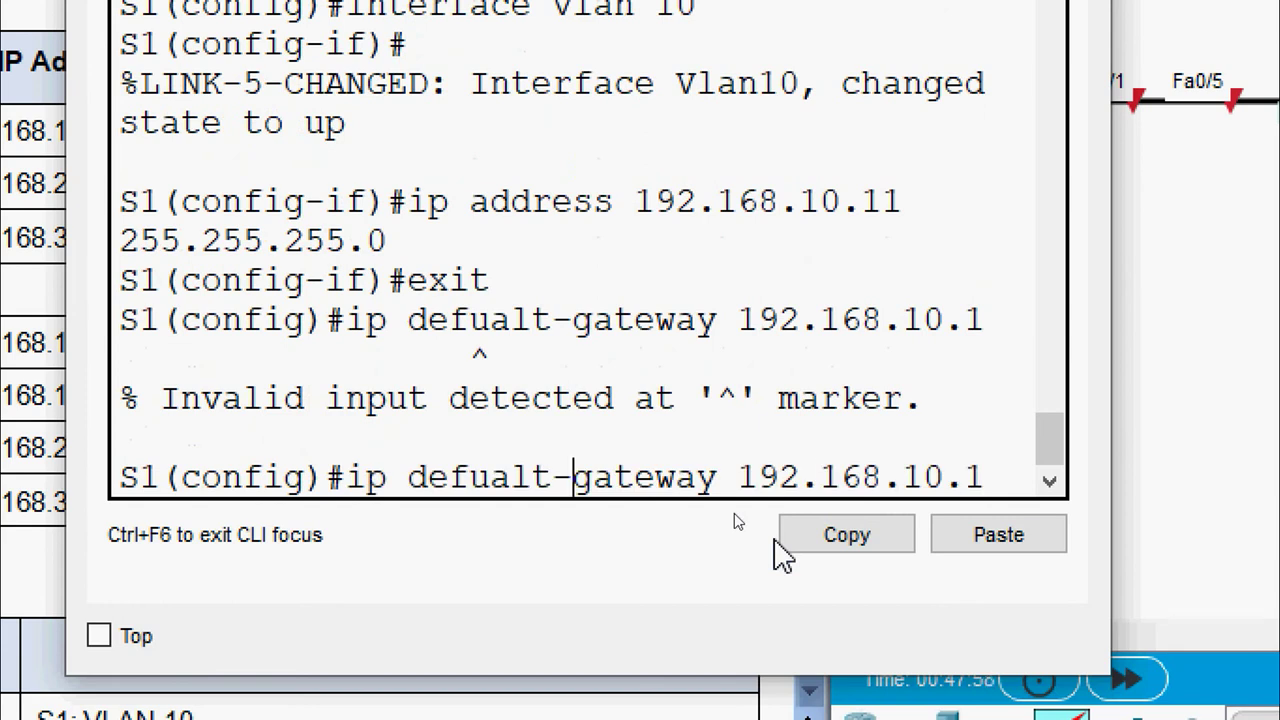
key("BackSpace")
key("BackSpace")
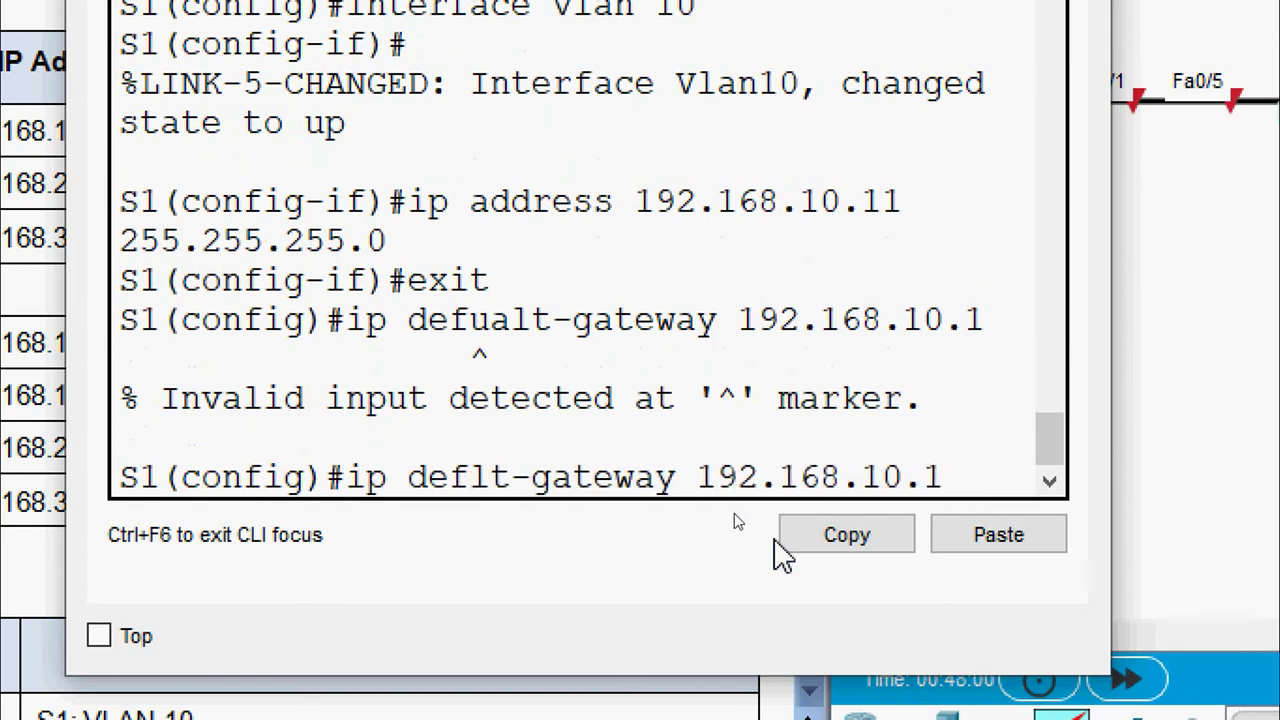
type("au")
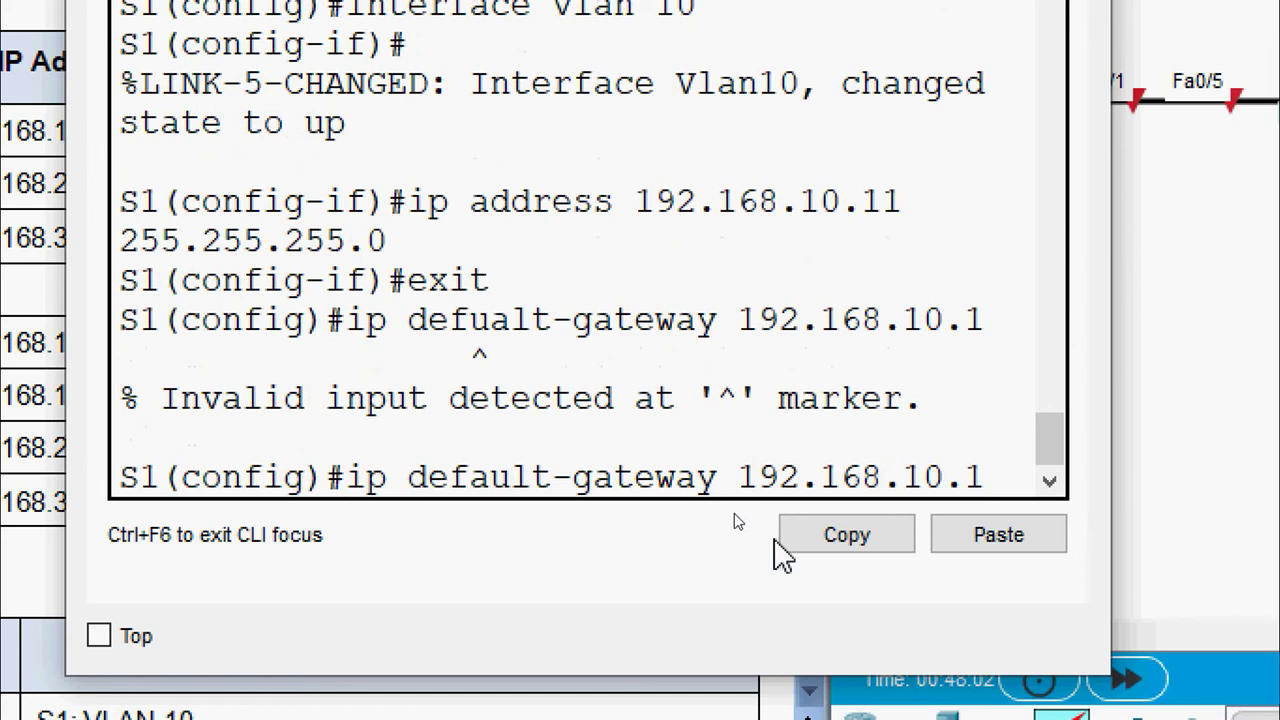
key("Return")
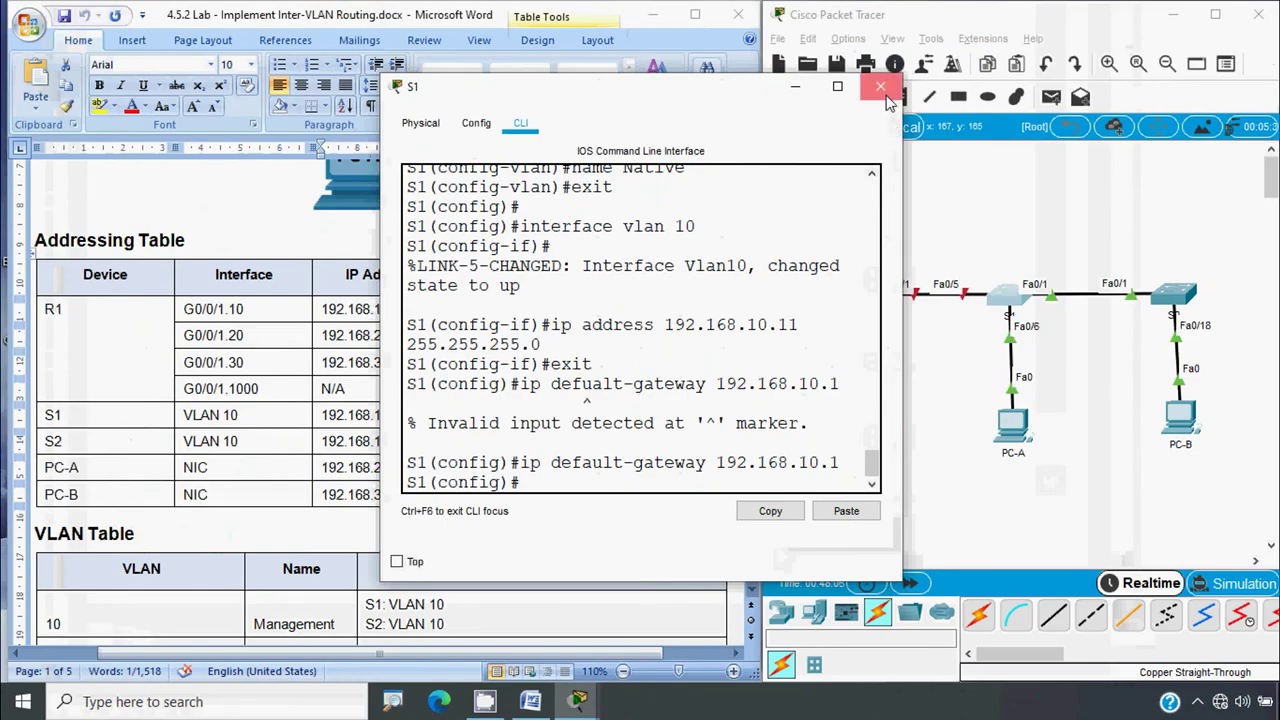
Close S1's window, select S2's address 192.168.10.12 in the Addressing Table, and open S2
left_click(880, 88)
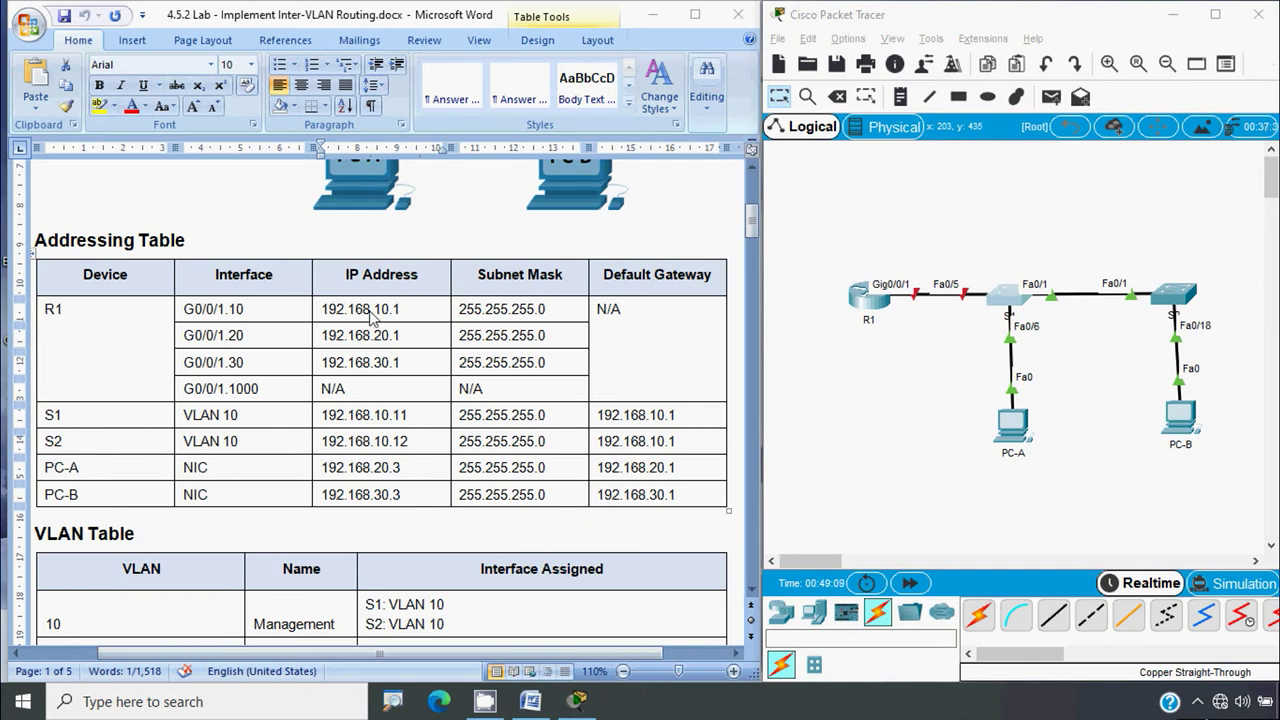
double_click(364, 414)
left_click(323, 450)
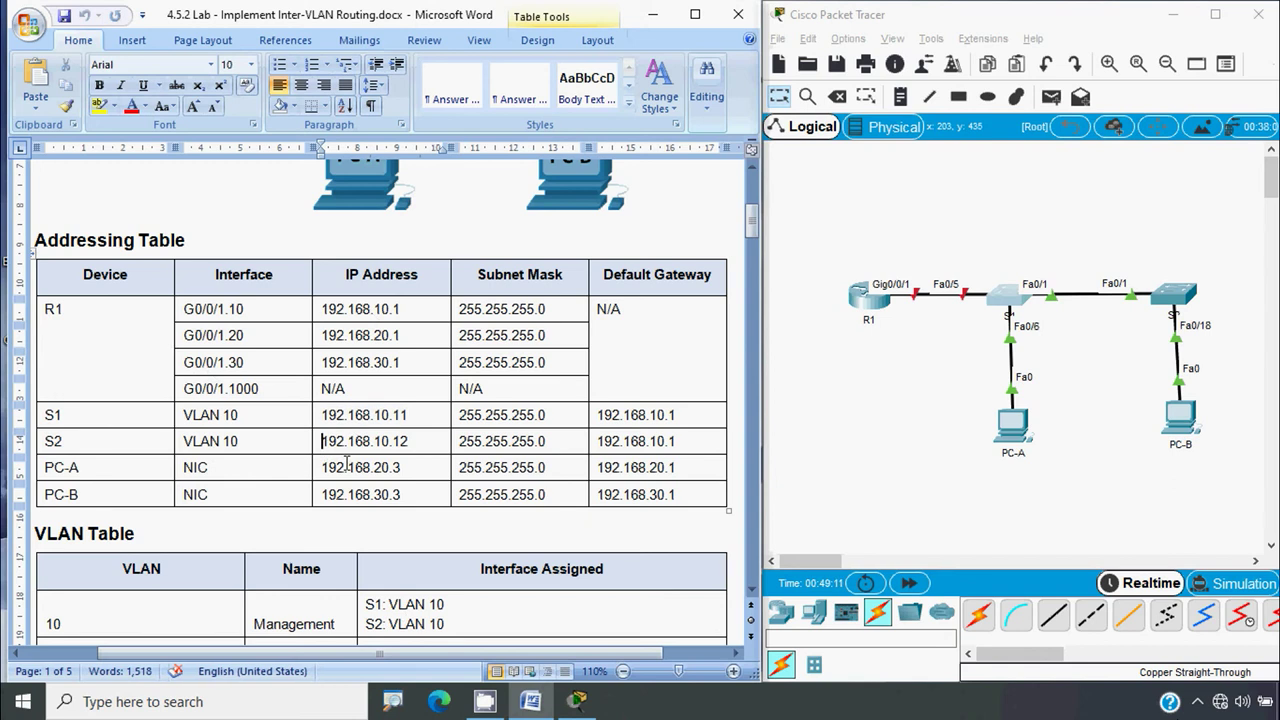
double_click(405, 441)
key("ctrl+c")
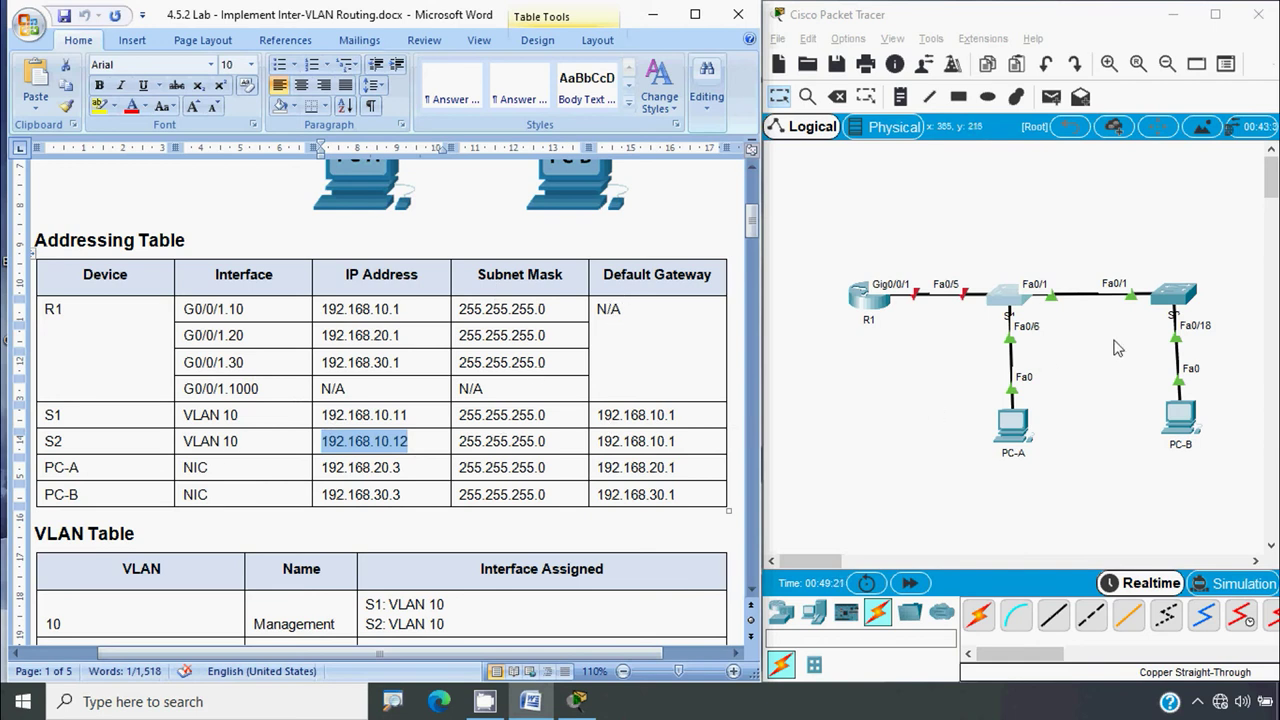
left_click(1172, 294)
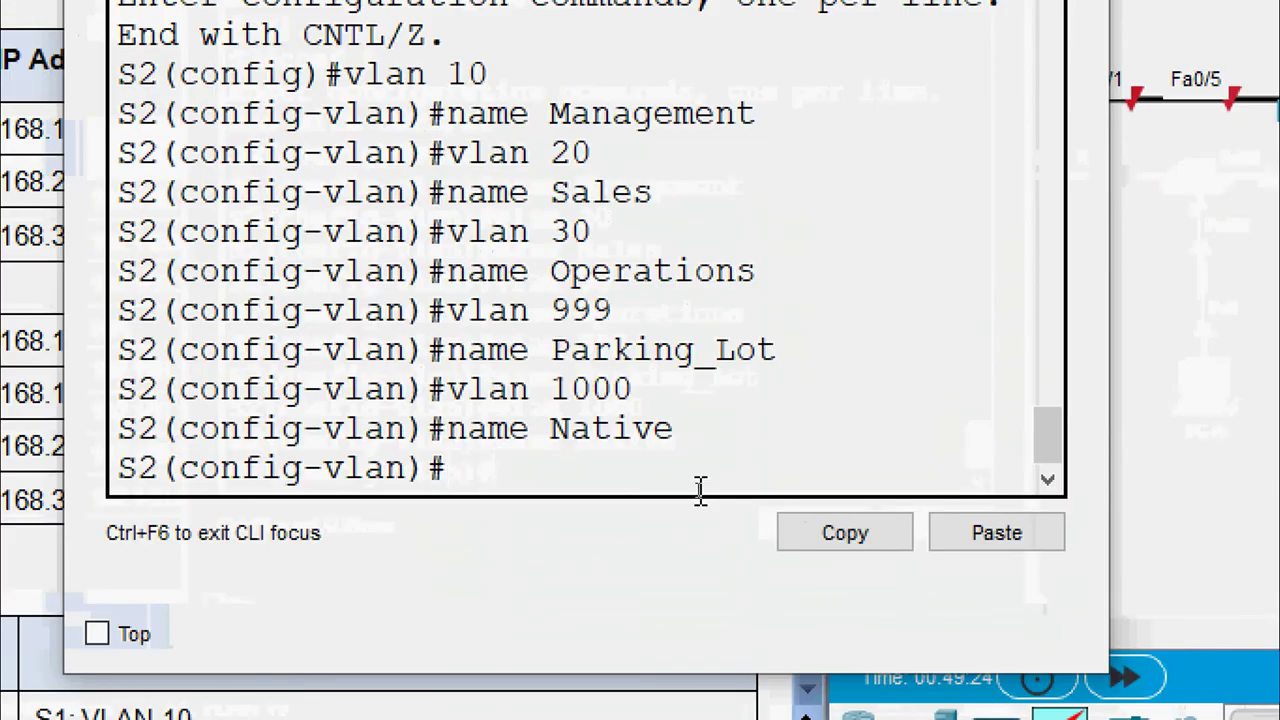
Assign 192.168.10.12 255.255.255.0 to S2's interface vlan 10
type("exit")
key("Return")
key("Return")
type("interface vla")
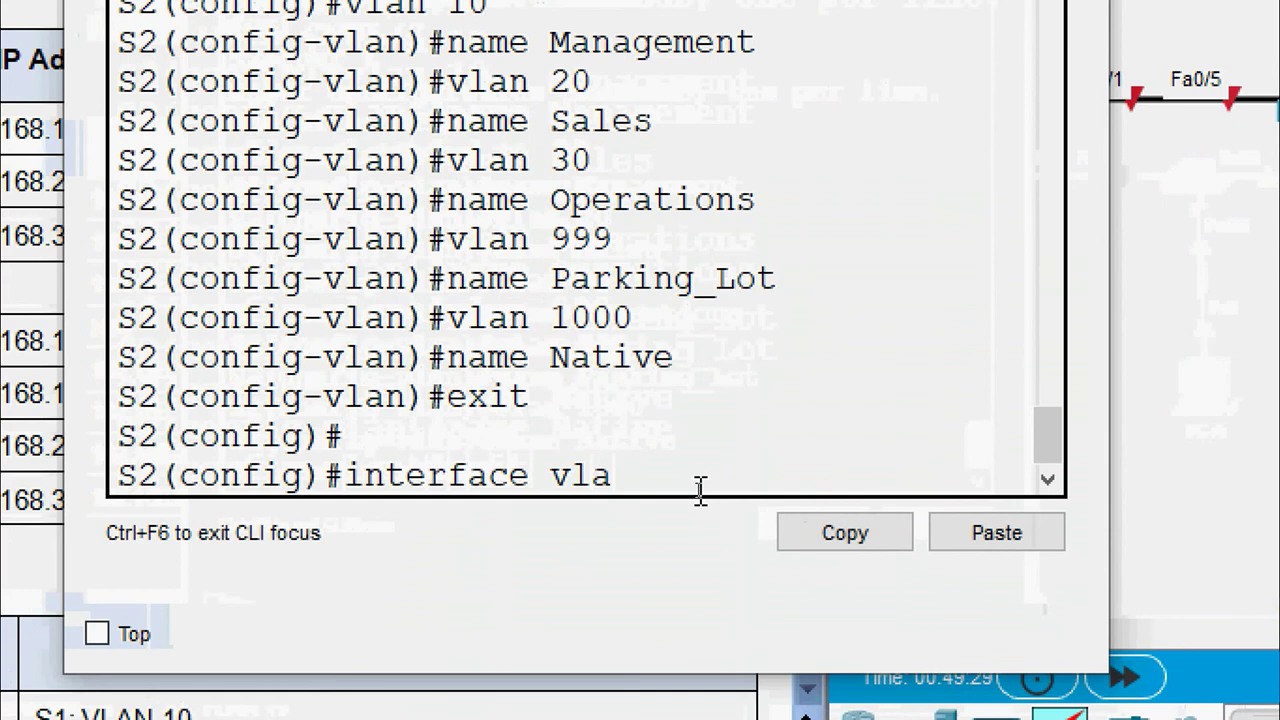
type("n 10")
key("Return")
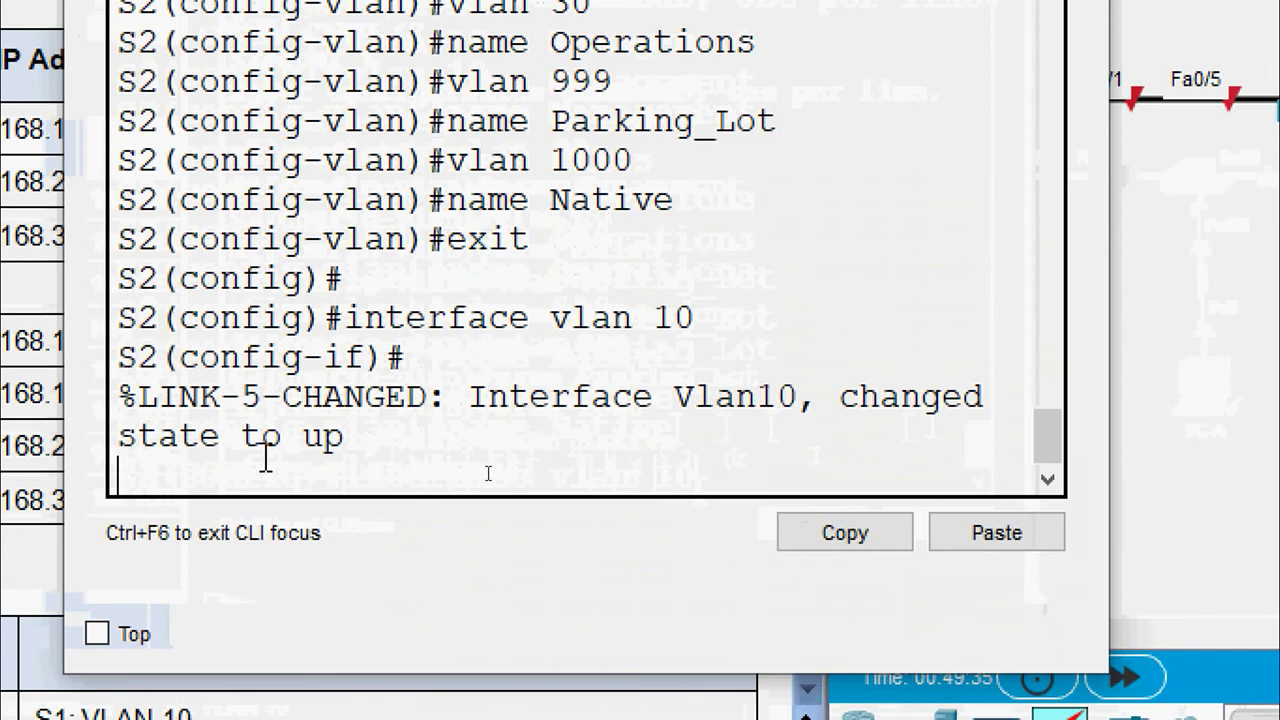
key("Return")
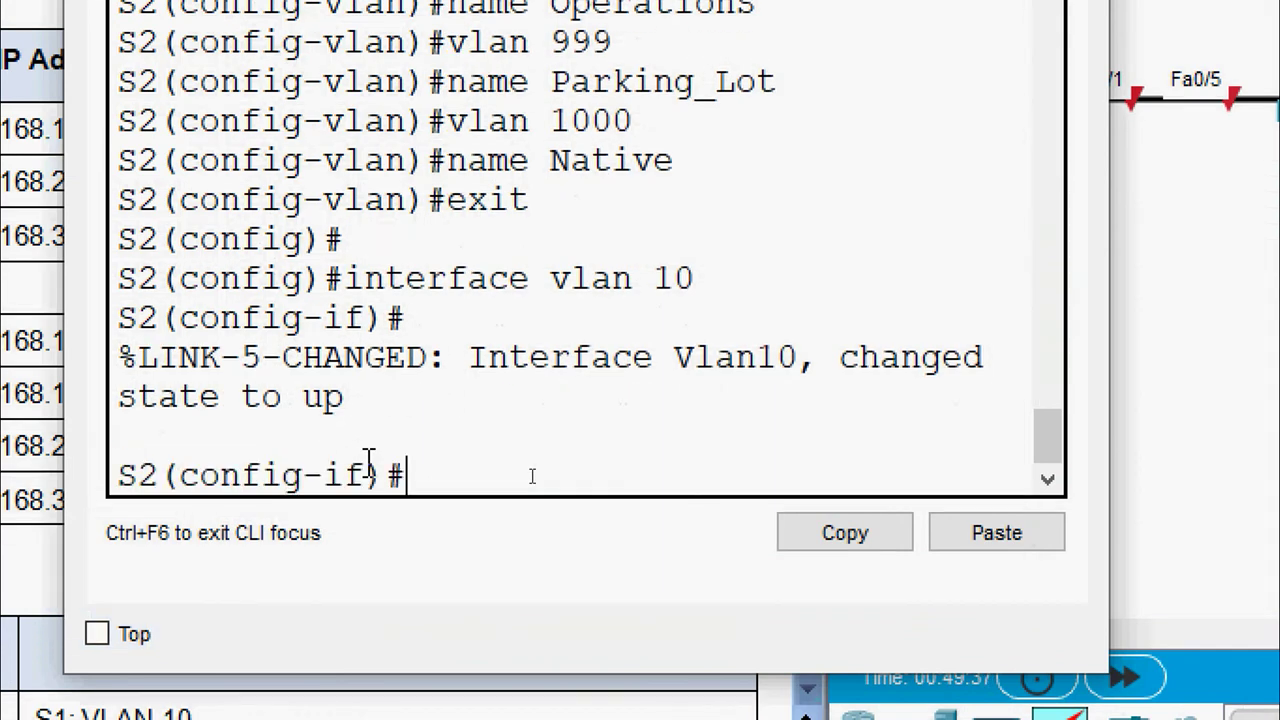
type("ip address")
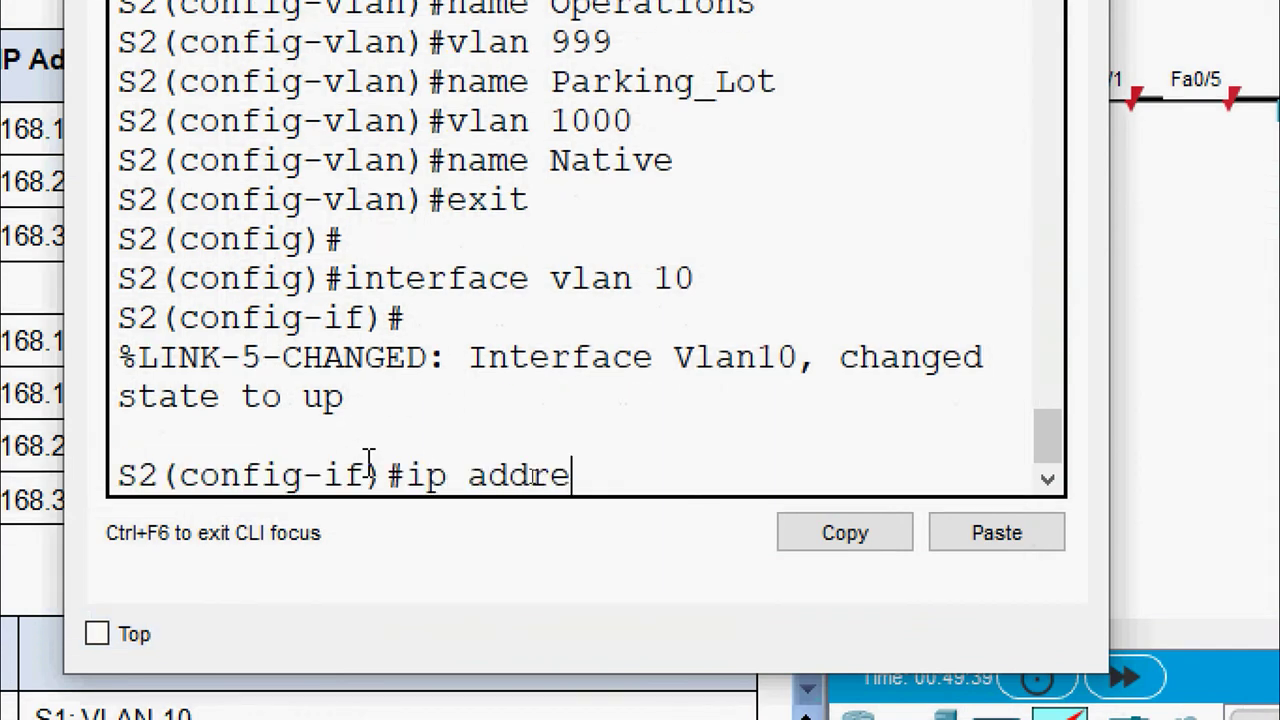
right_click(678, 468)
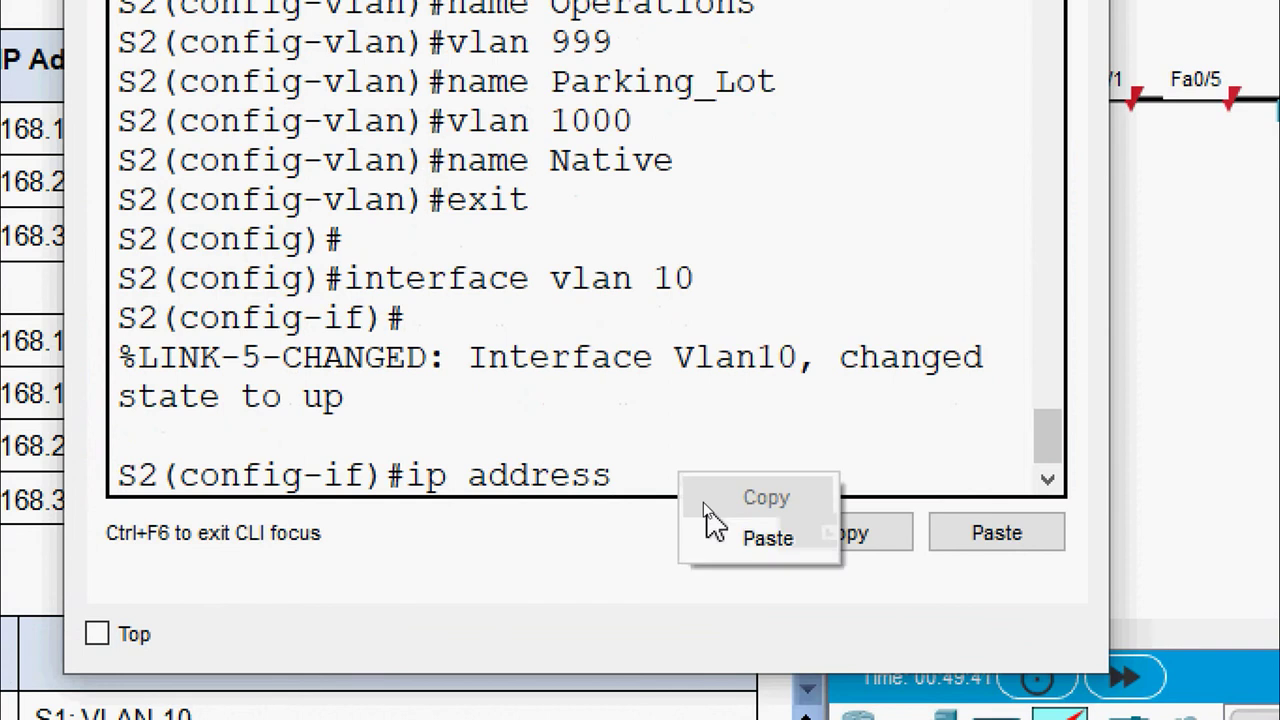
left_click(720, 537)
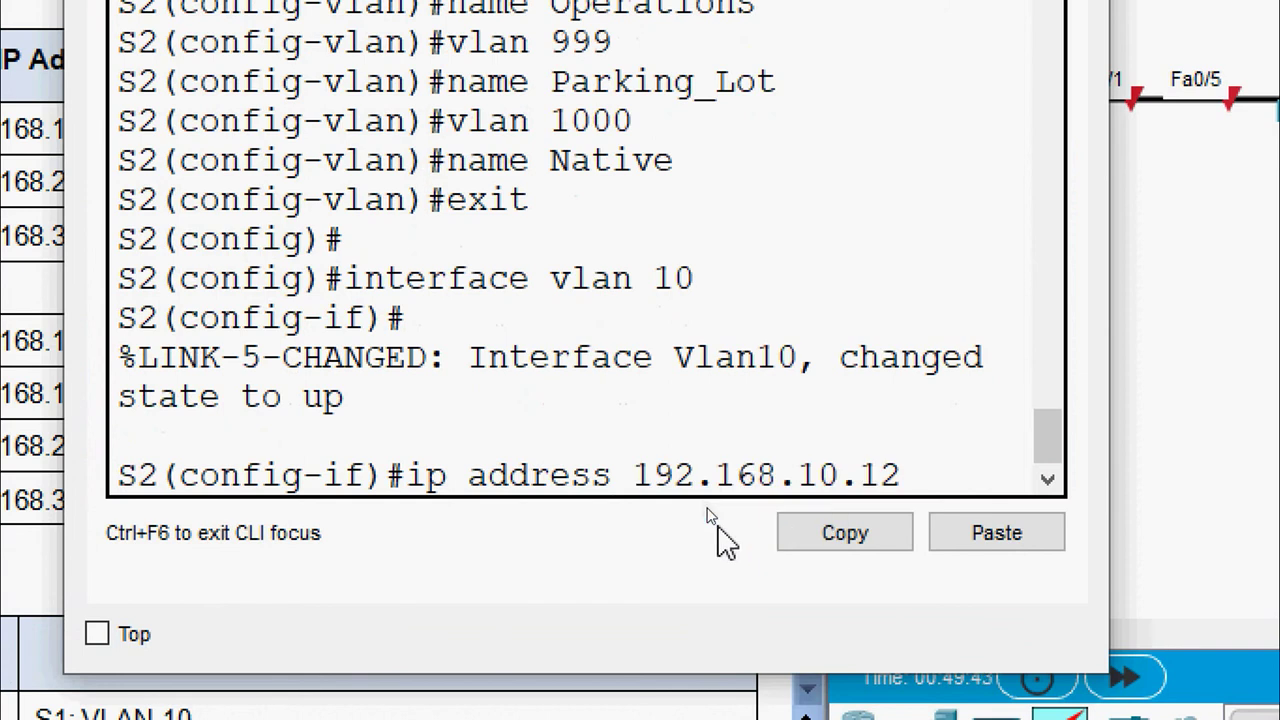
type("255.255.255")
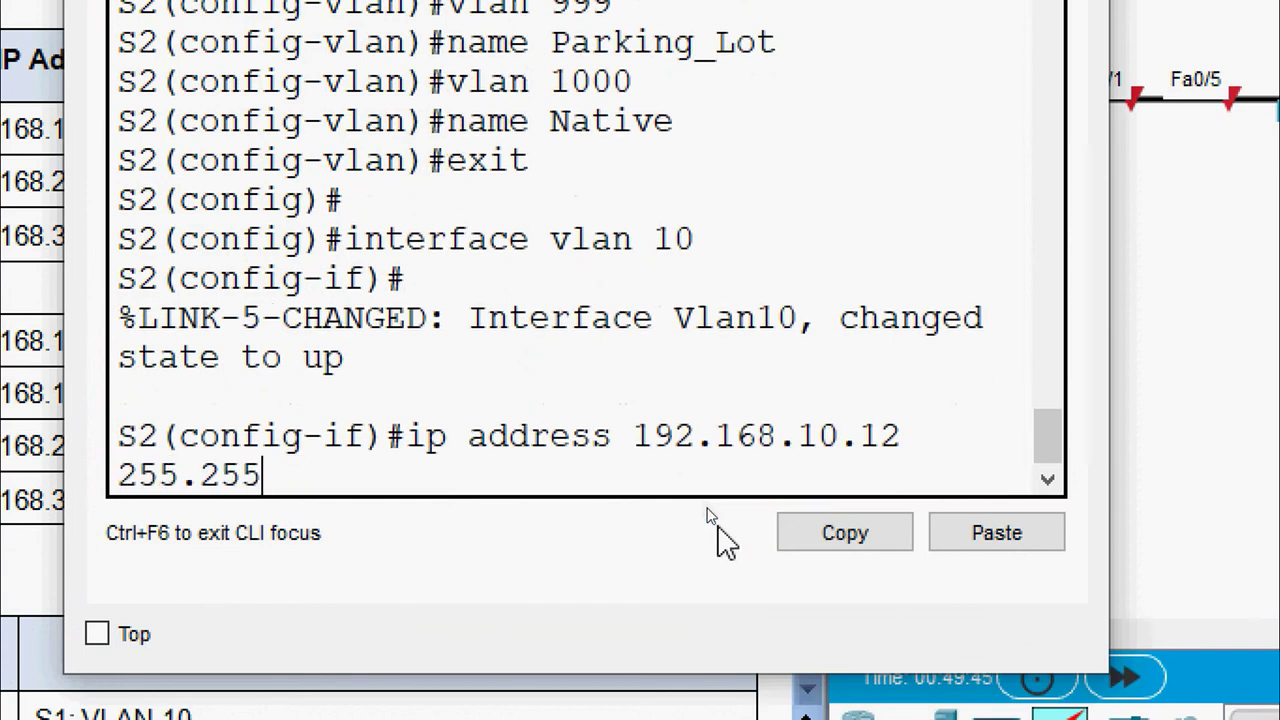
type(".0")
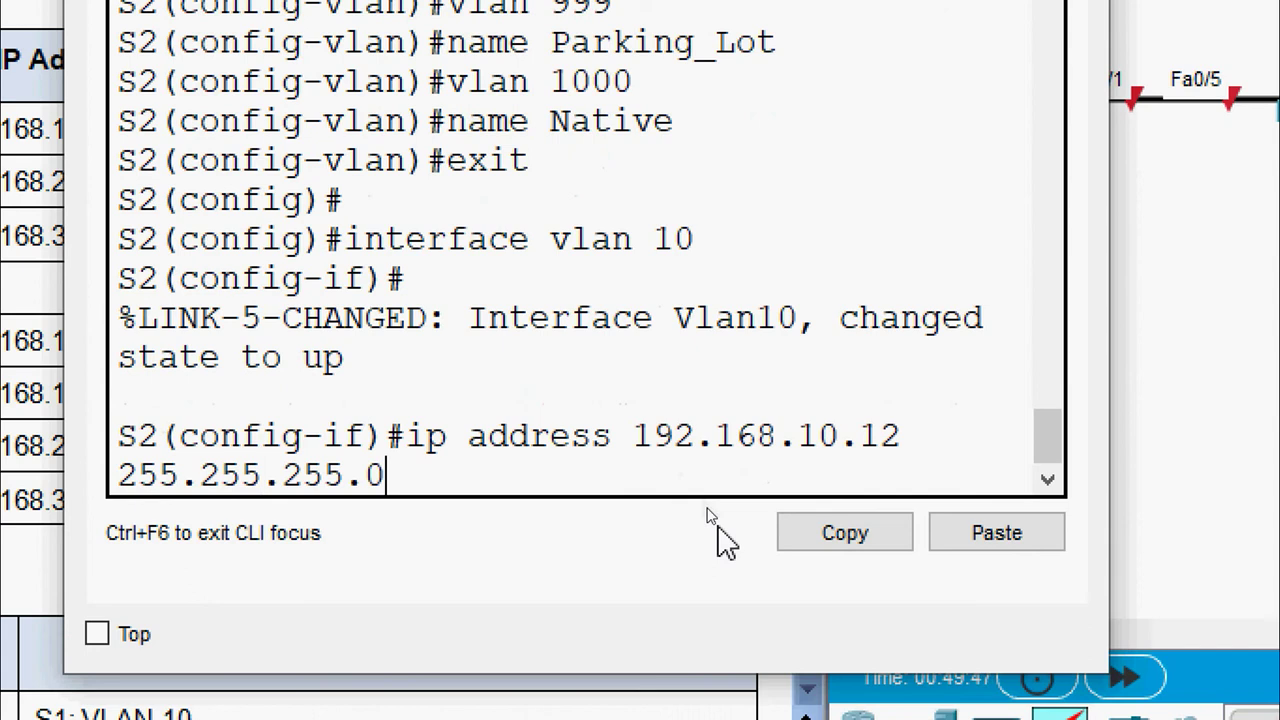
key("Return")
Set S2's default gateway to 192.168.10.1
type("exit")
key("Return")
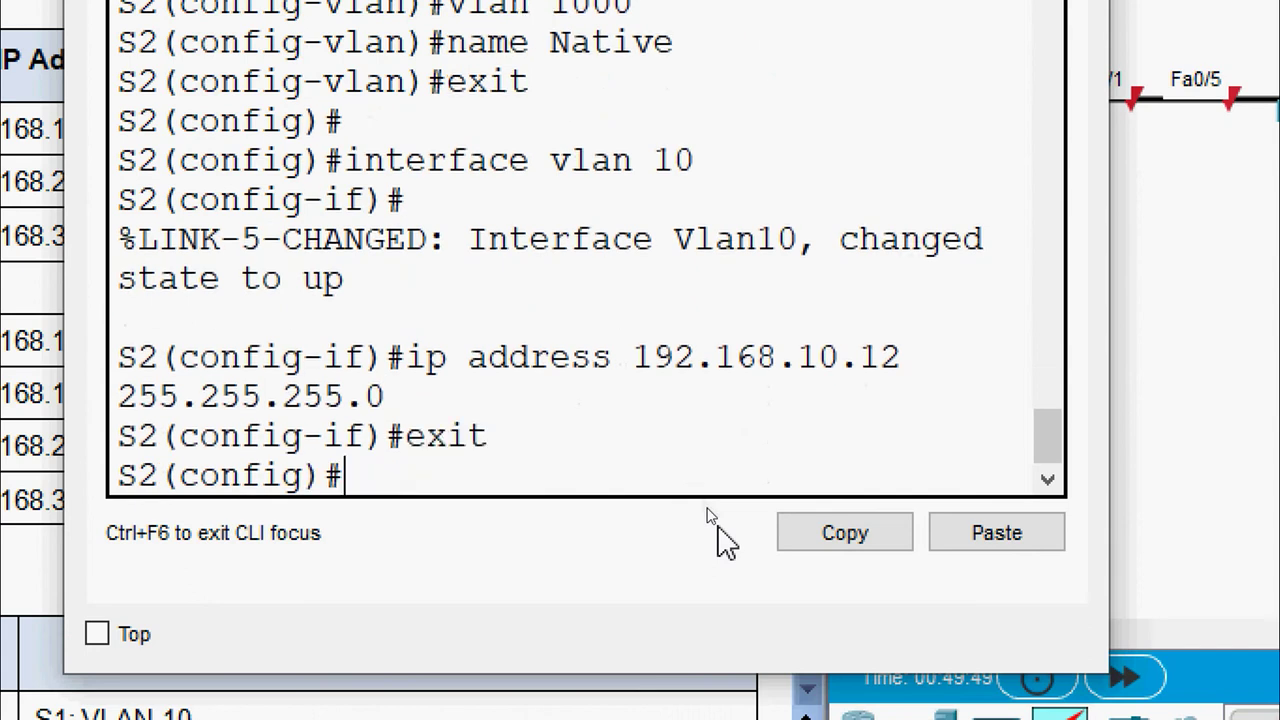
type("ip def")
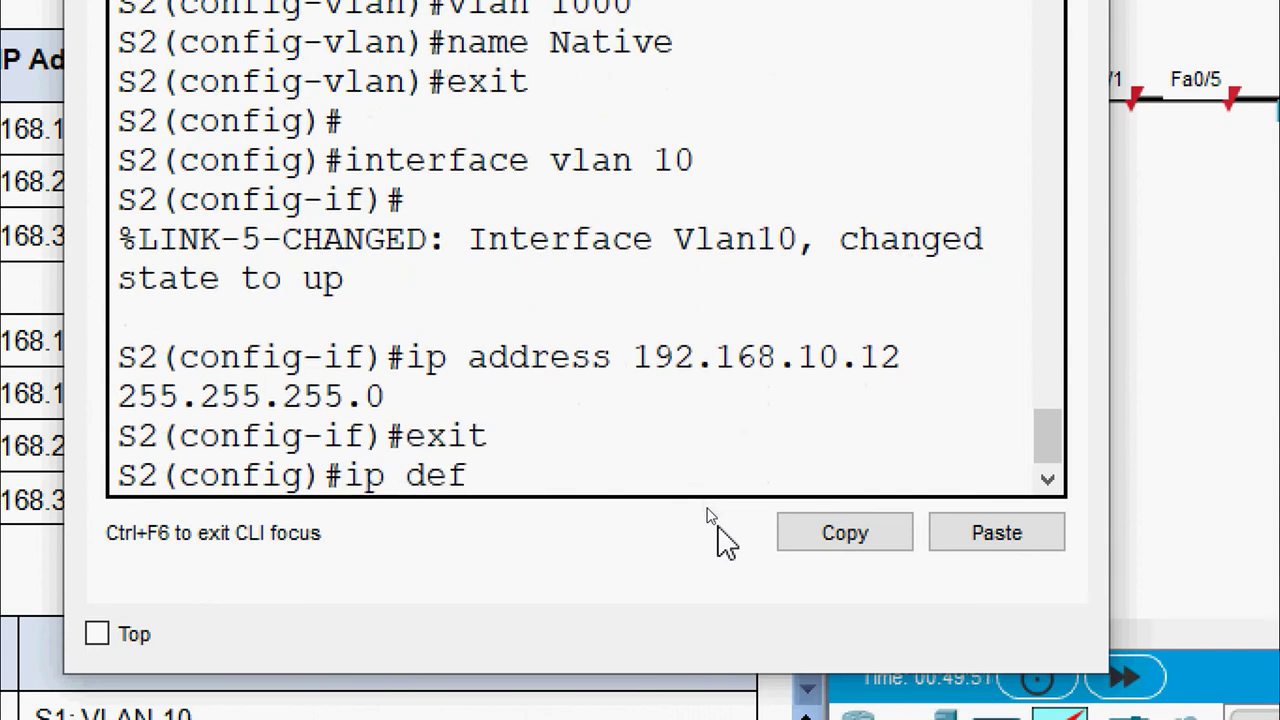
type("ault-g")
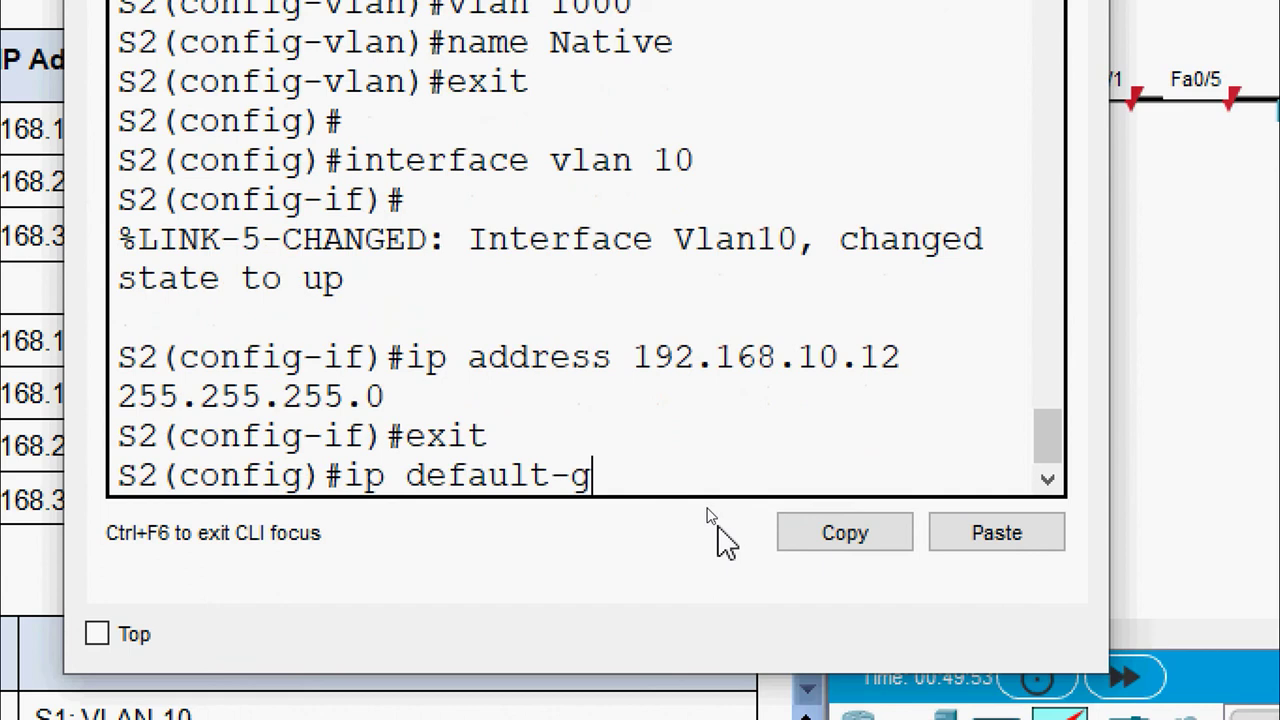
type("ateway")
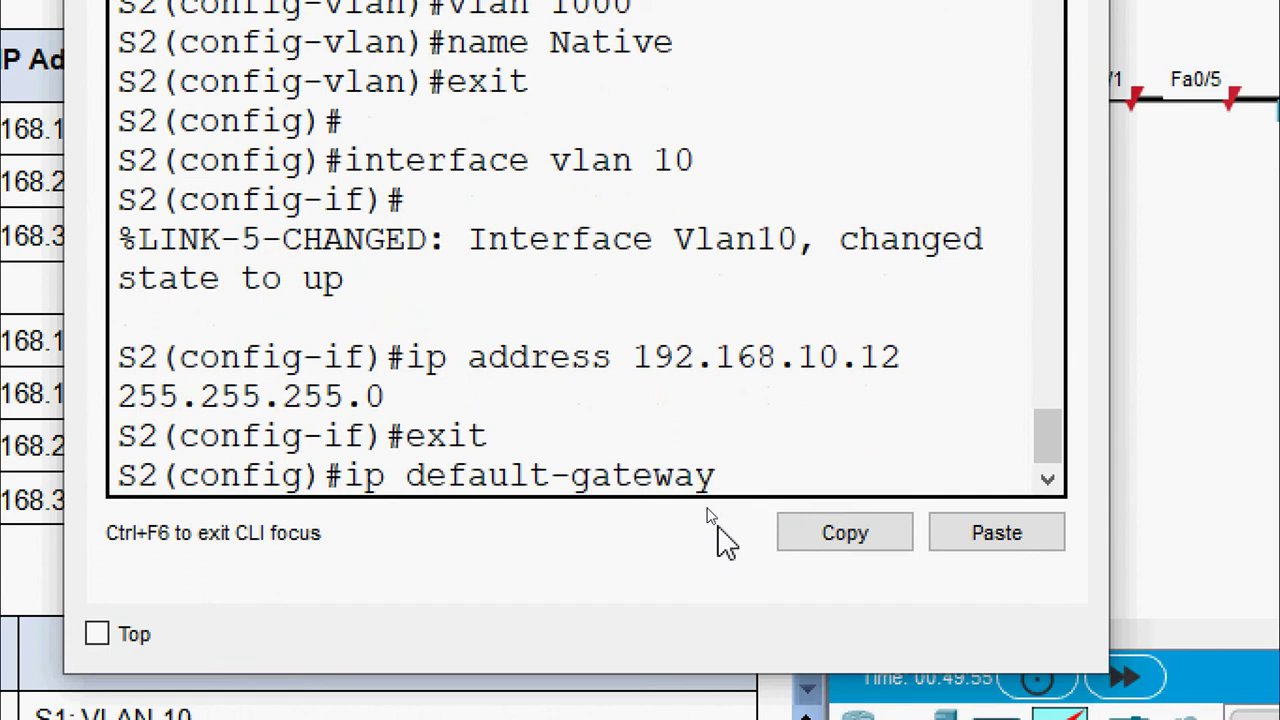
right_click(751, 481)
left_click(828, 545)
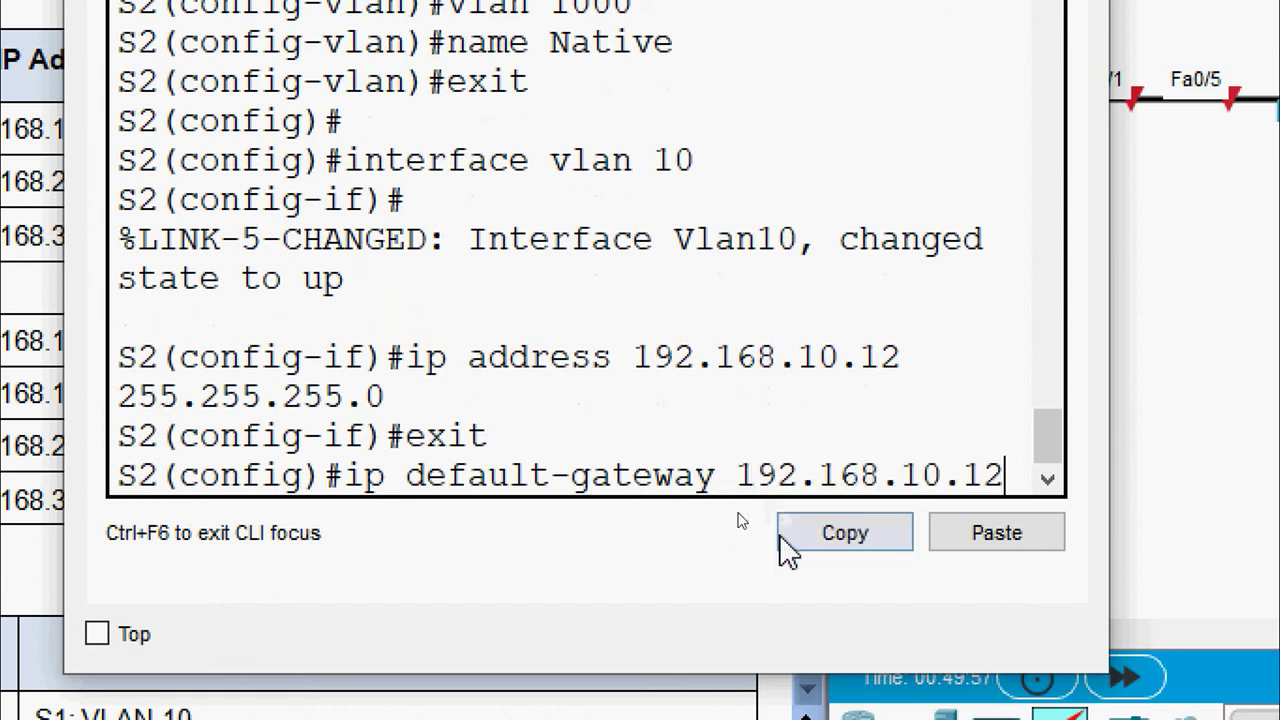
key("BackSpace")
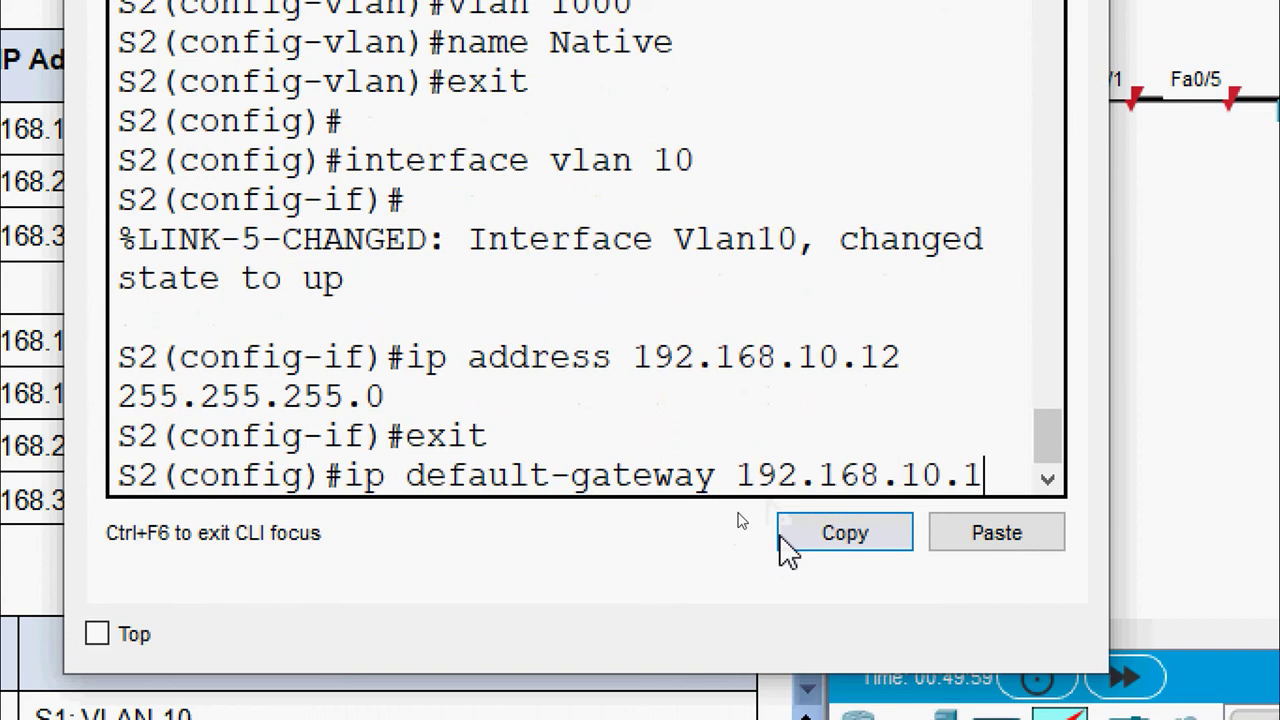
key("Return")
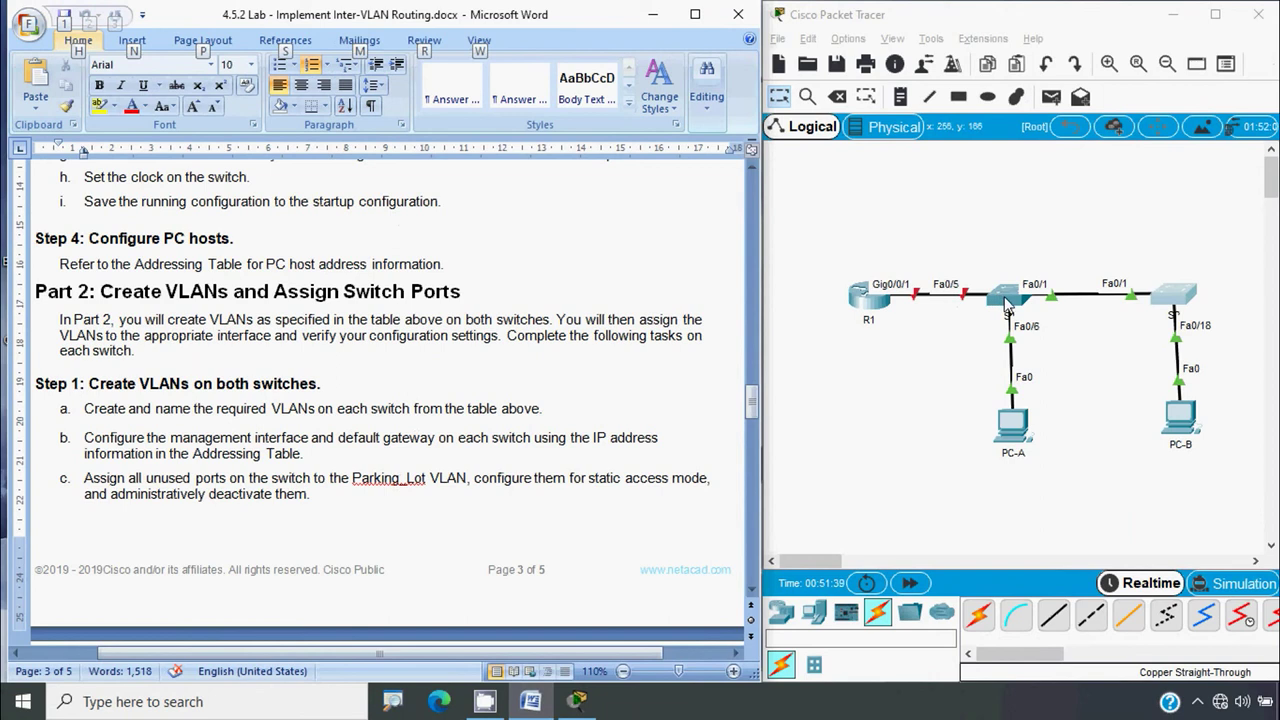
Open S1's console over Word and enter interface range fa0/2-4, fa0/7-24, g0/1-2
left_click(926, 379)
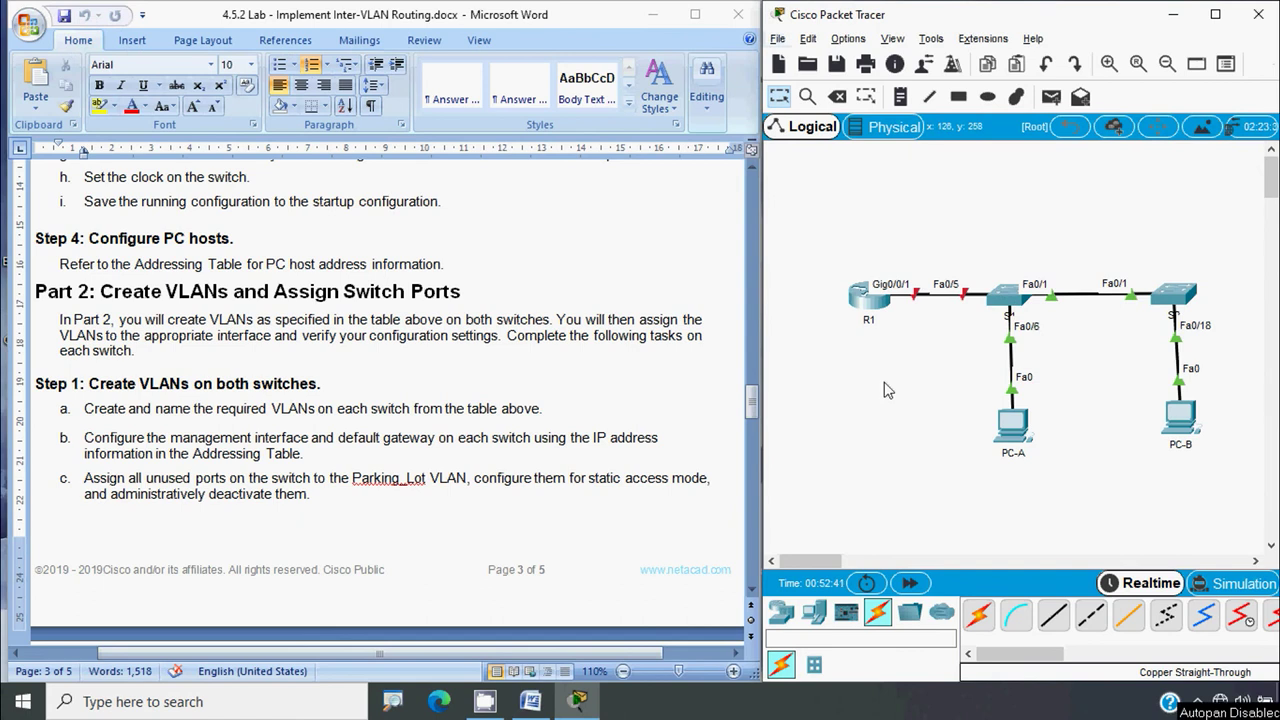
left_click(1004, 313)
left_click_drag(949, 86, 500, 67)
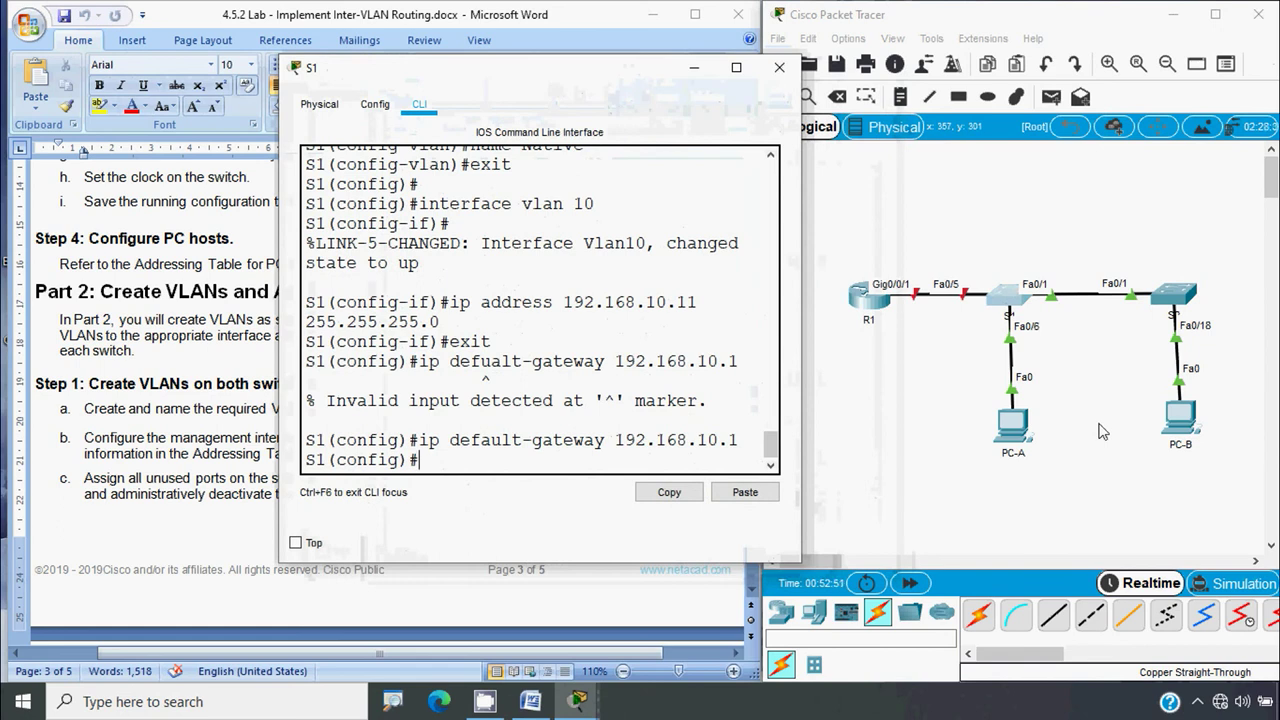
type("interf")
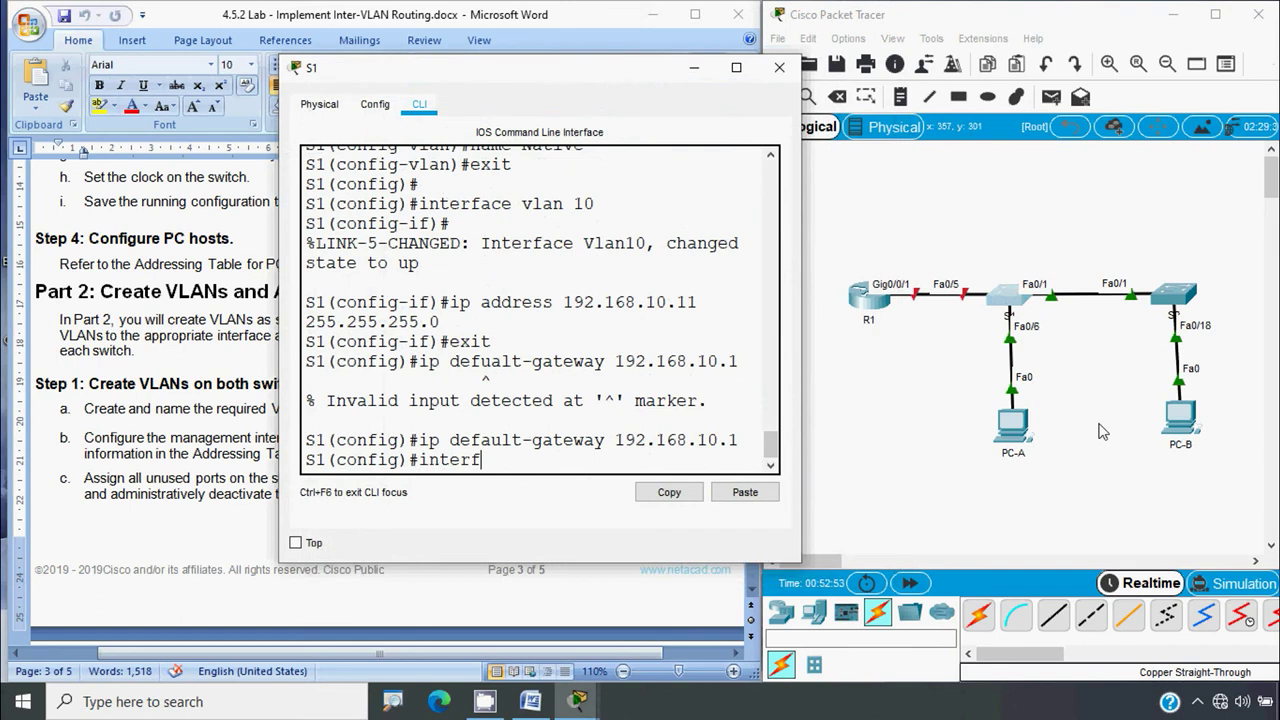
type("ace range f")
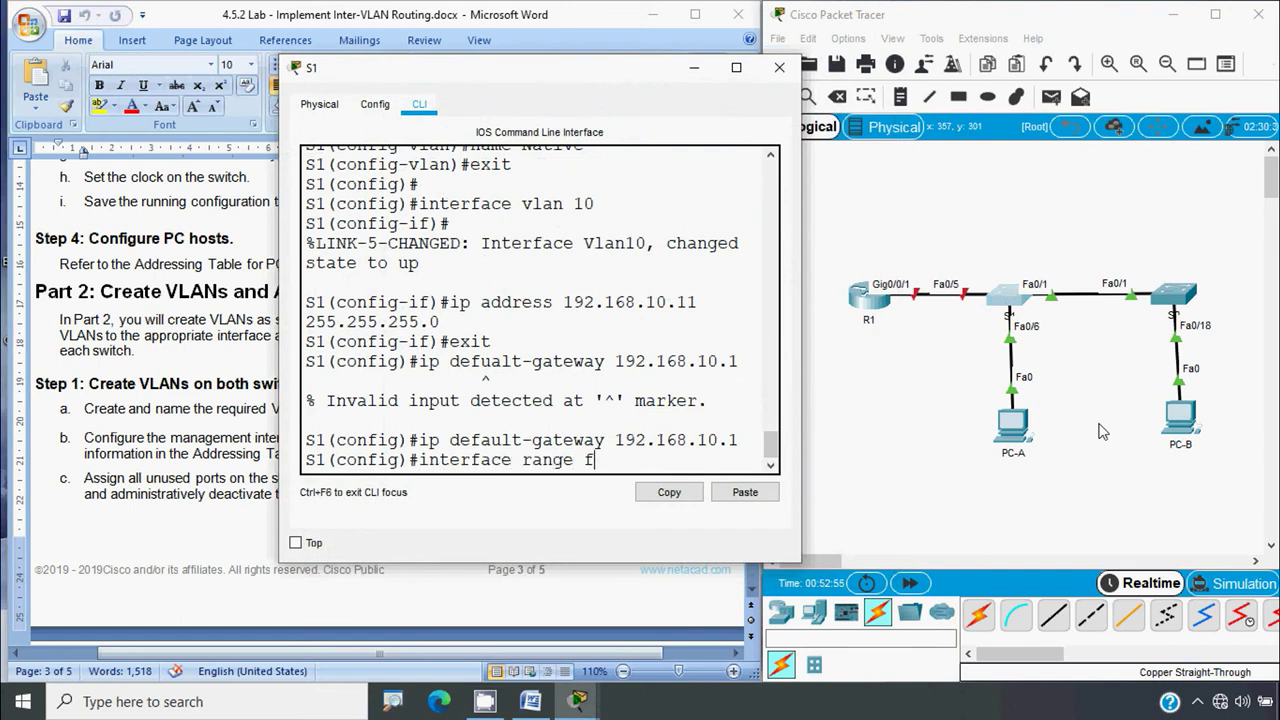
type("a 0/2-4,")
type("fa 0/7")
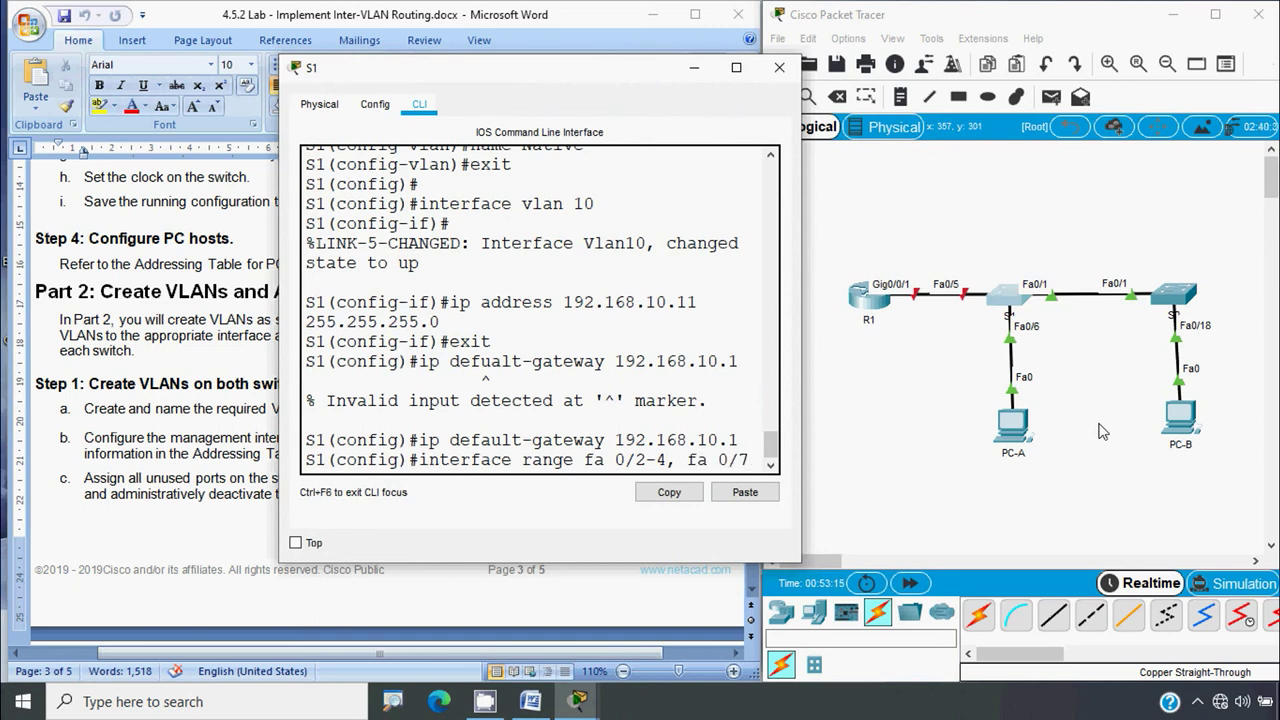
type("-24")
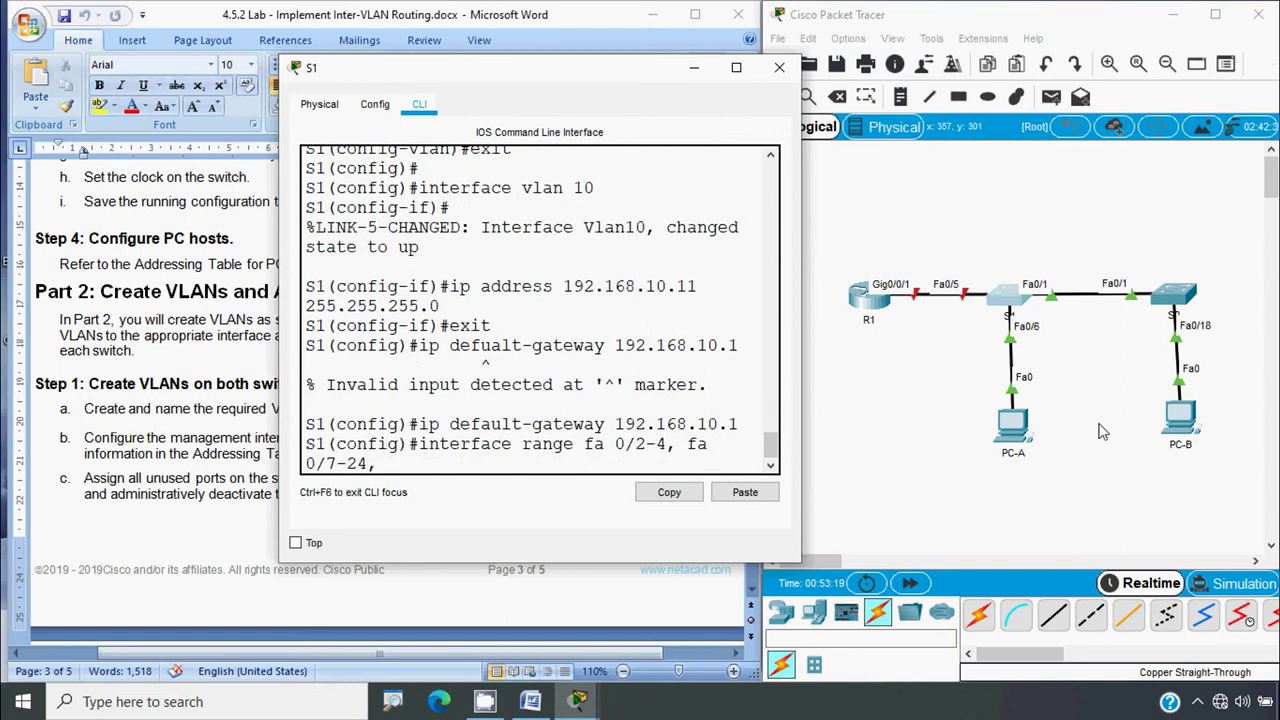
type(", g0/1-2")
key("Return")
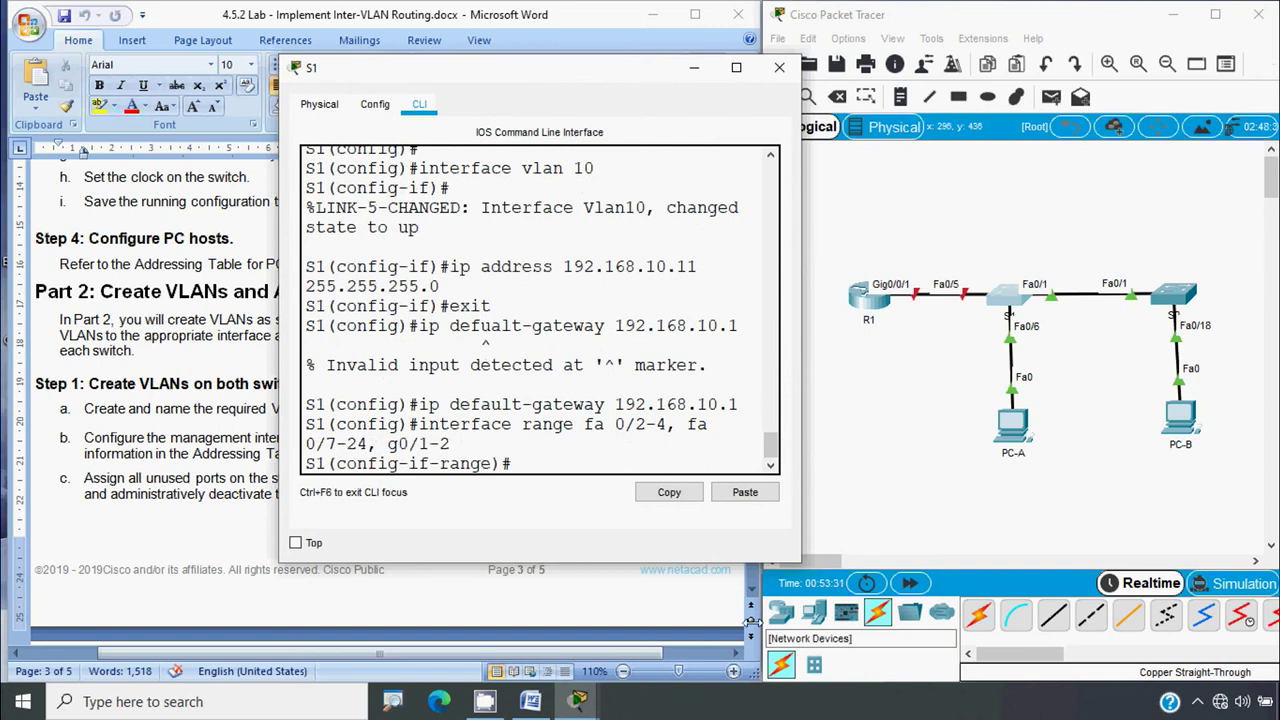
Check the VLAN Table in the lab document, then return to S1's widened console
left_click(256, 453)
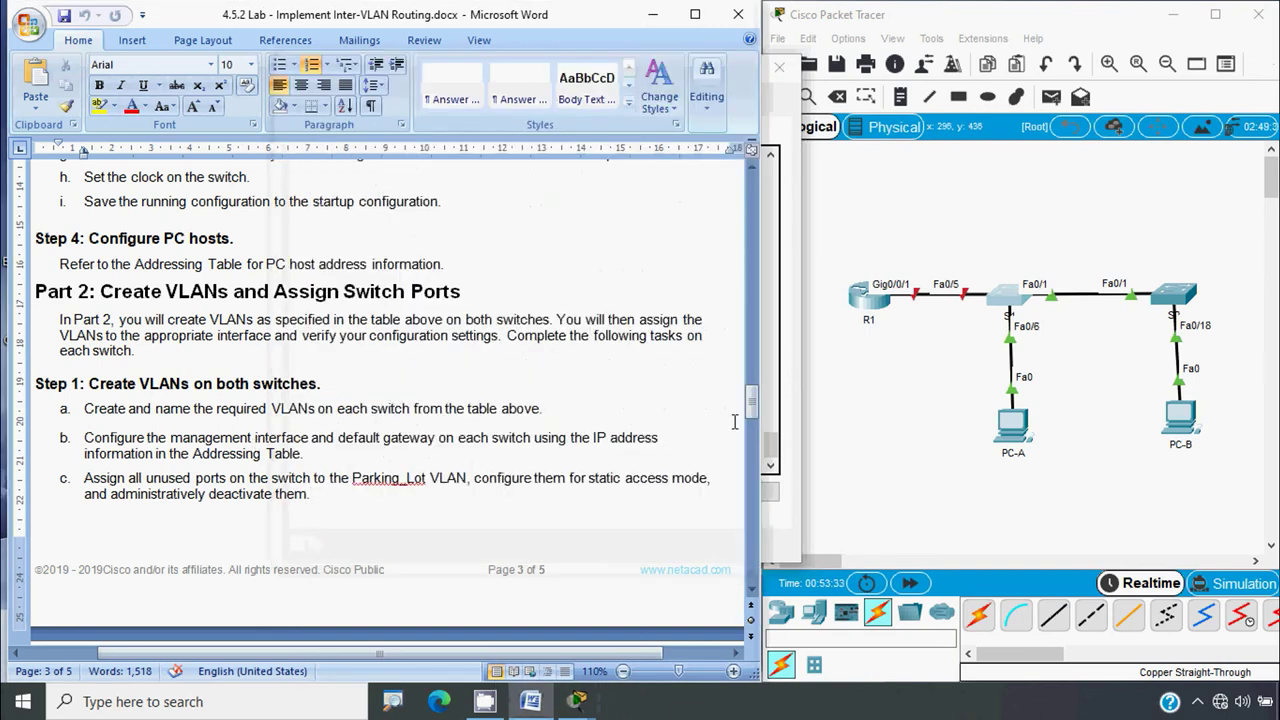
left_click_drag(746, 407, 755, 245)
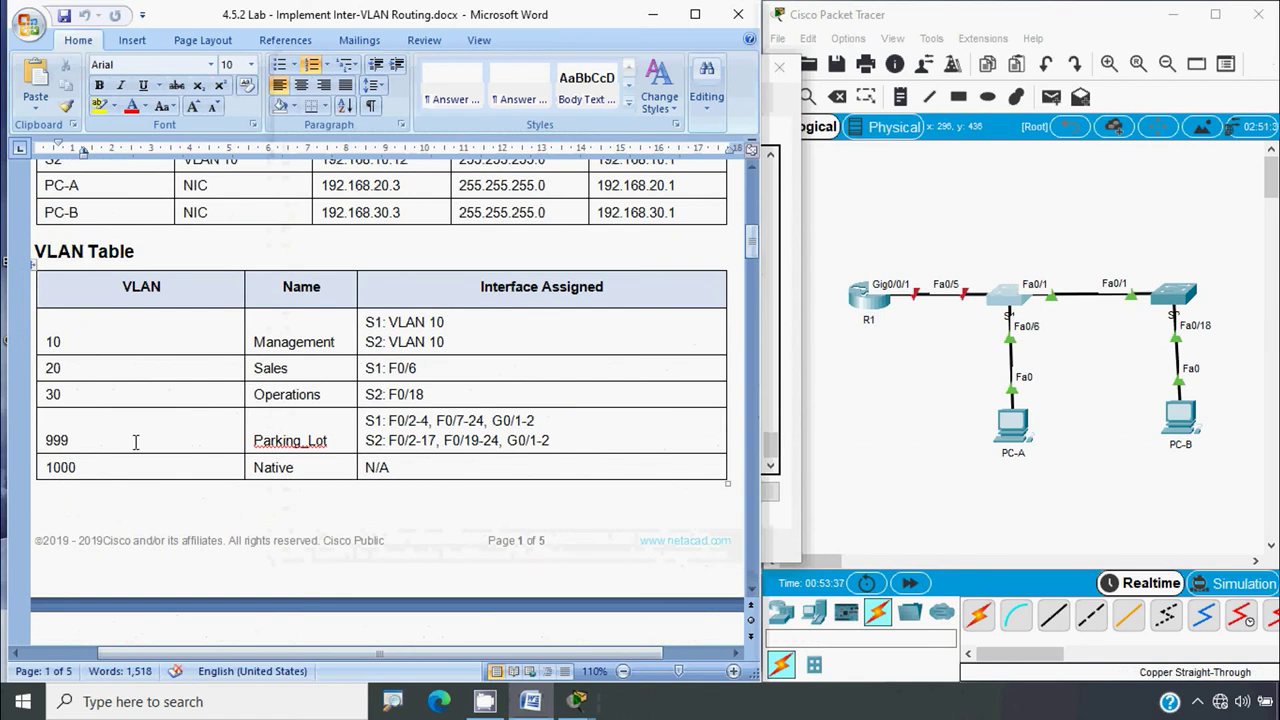
left_click(1003, 302)
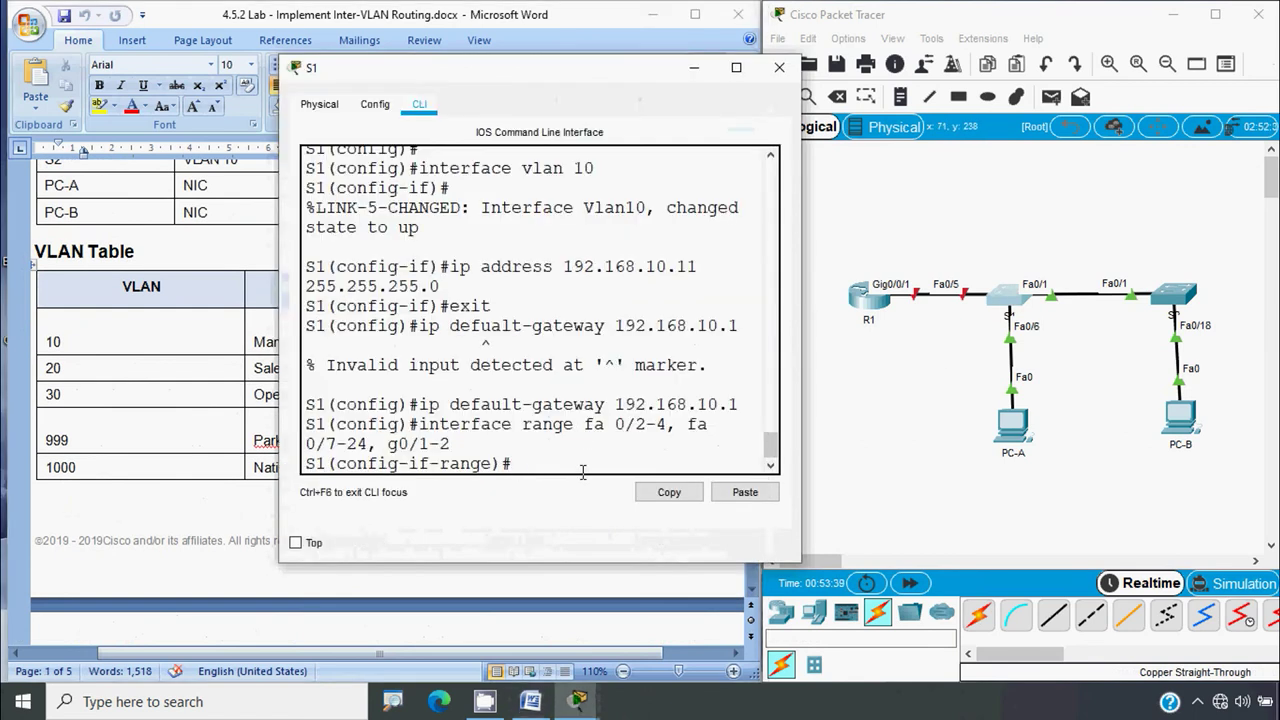
left_click_drag(802, 370, 1072, 372)
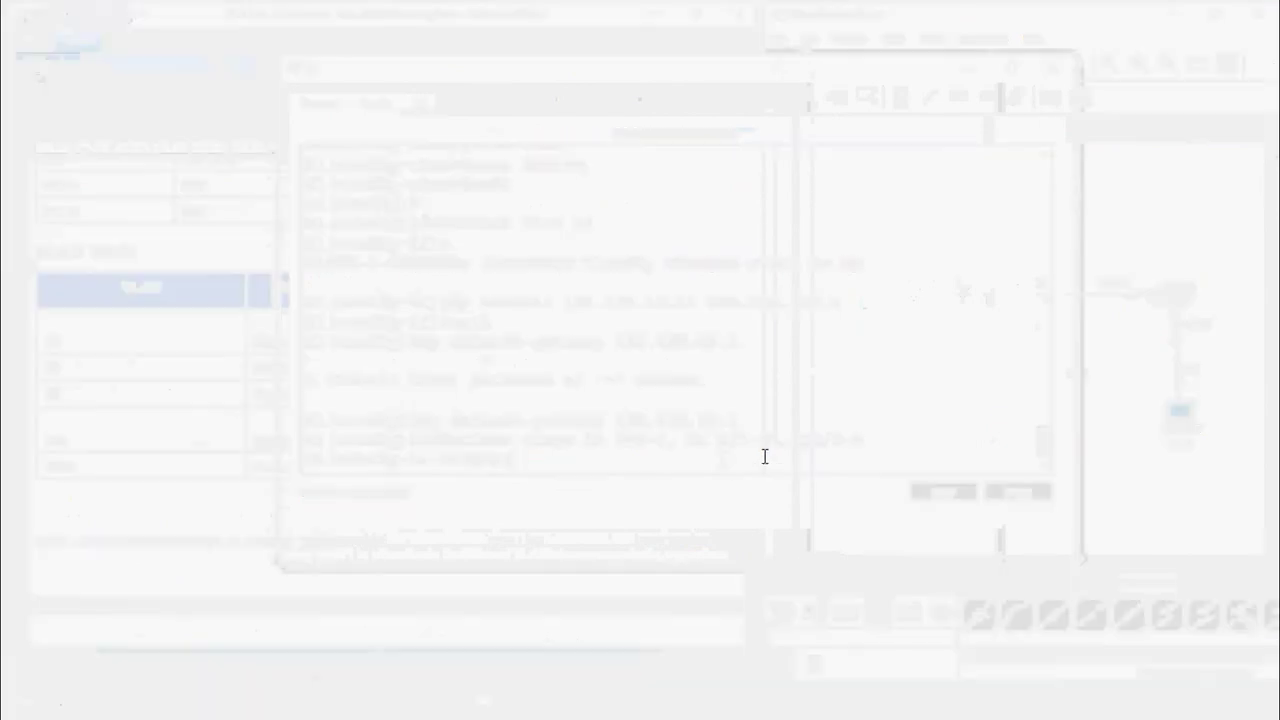
Make S1's unused port range static access ports in VLAN 999 and shut them down
type("switc")
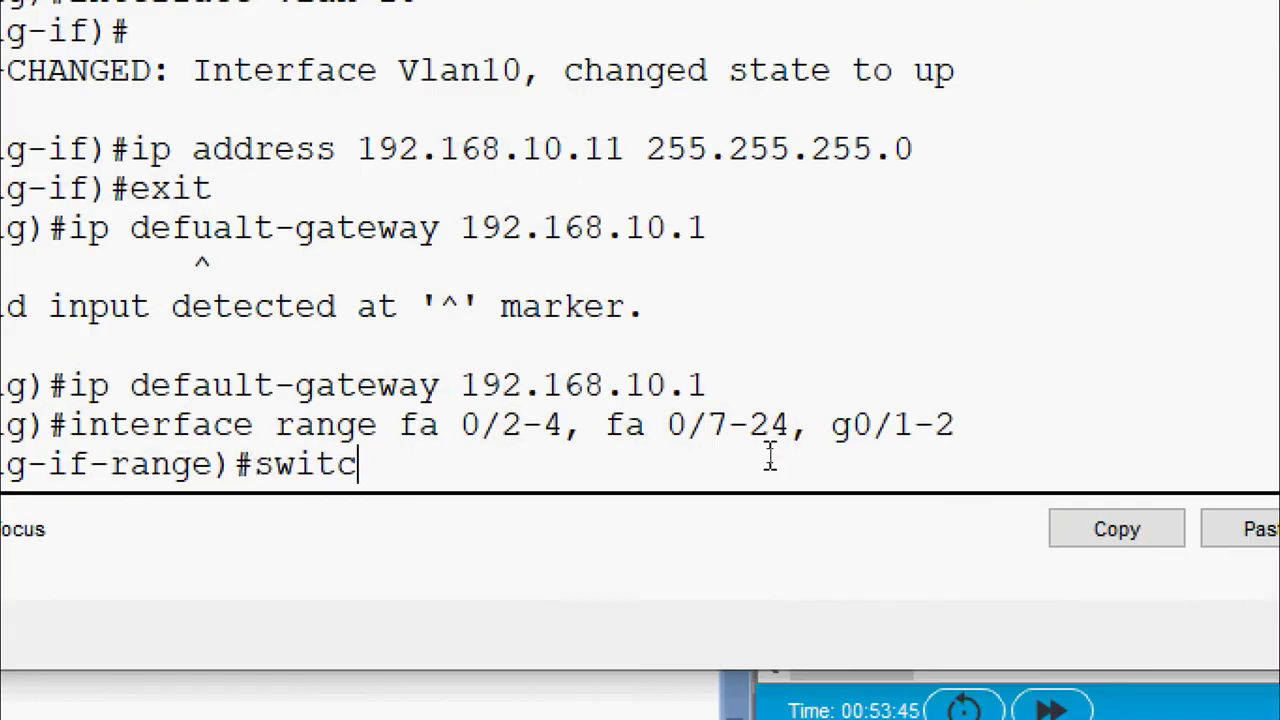
type("hport mode access")
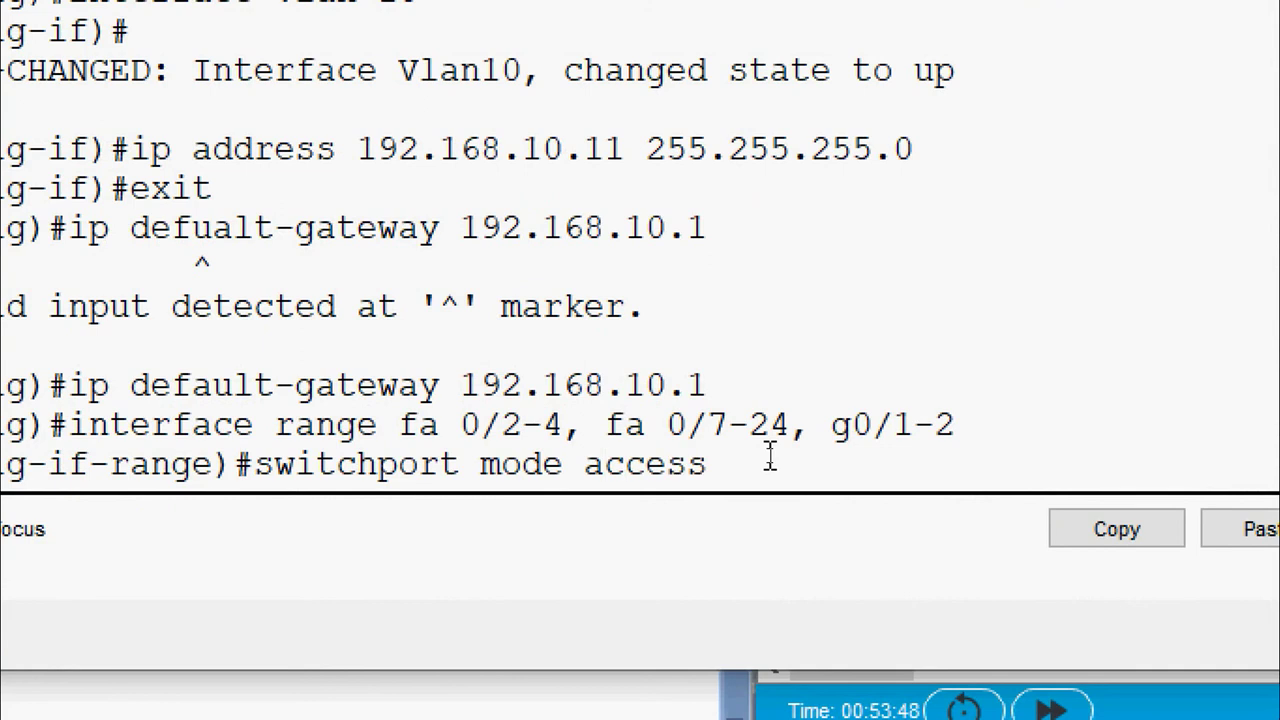
key("Return")
type("switch")
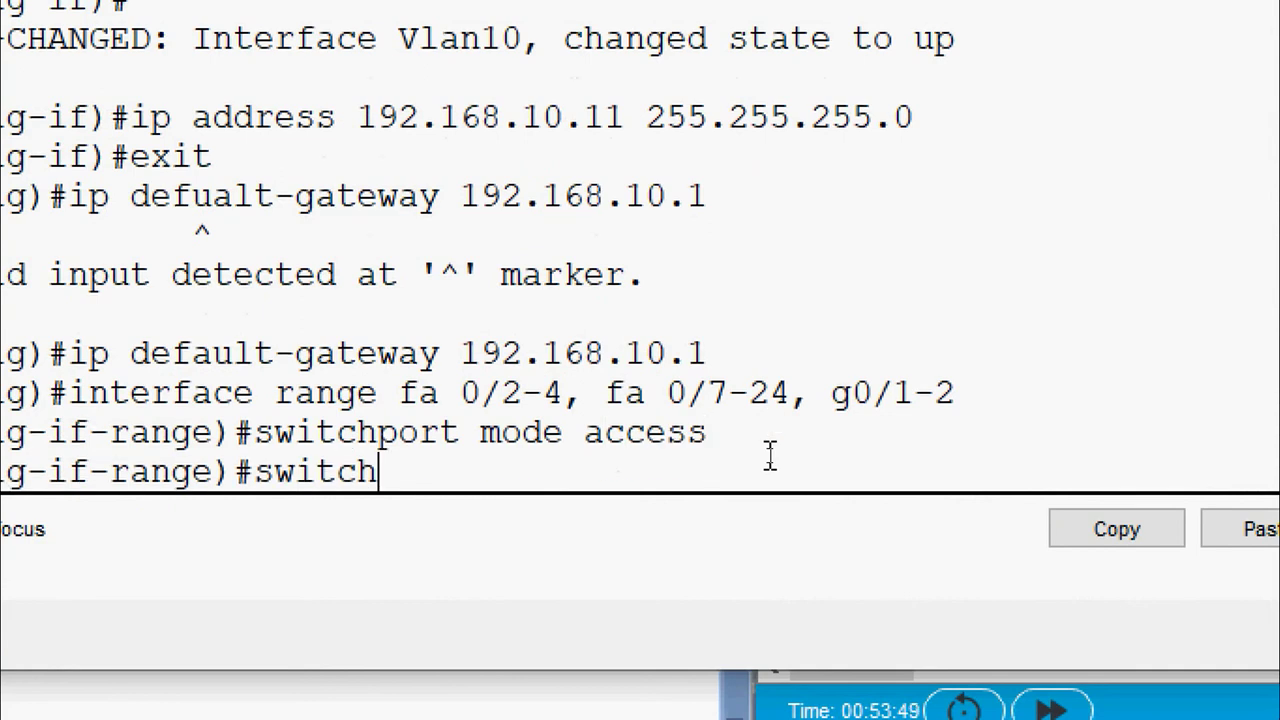
type("port access ")
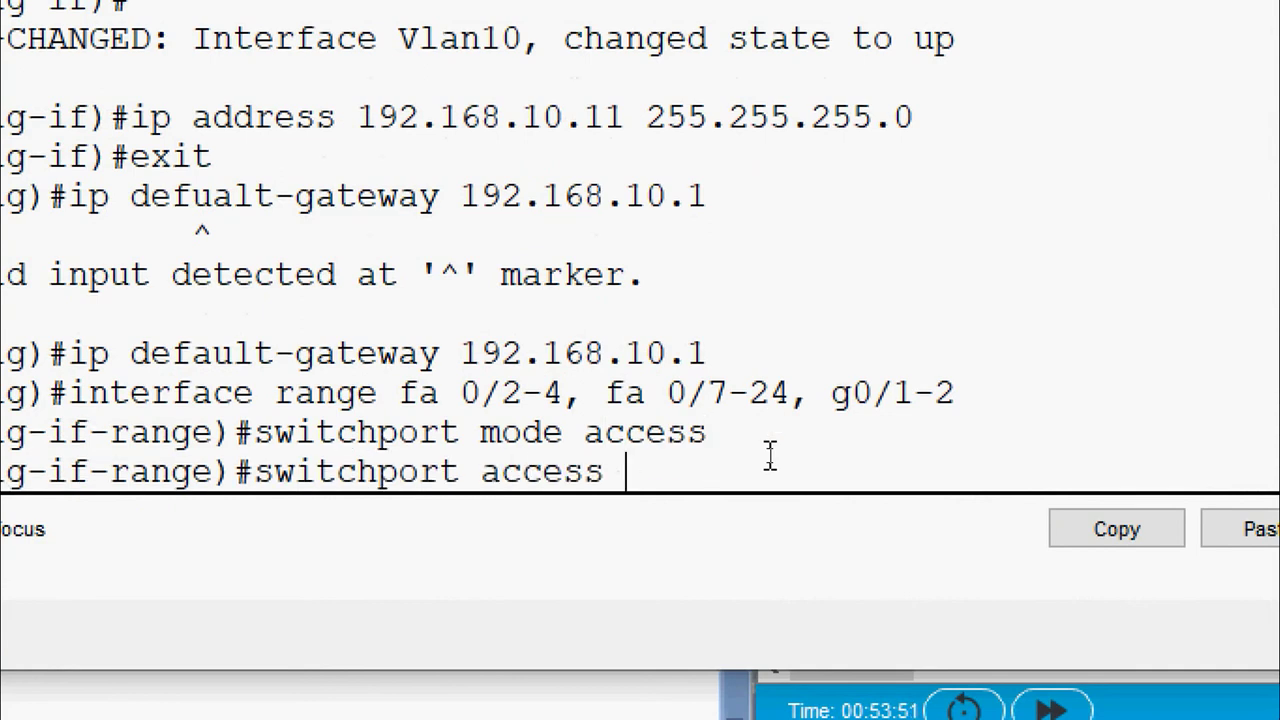
type("vlan 999")
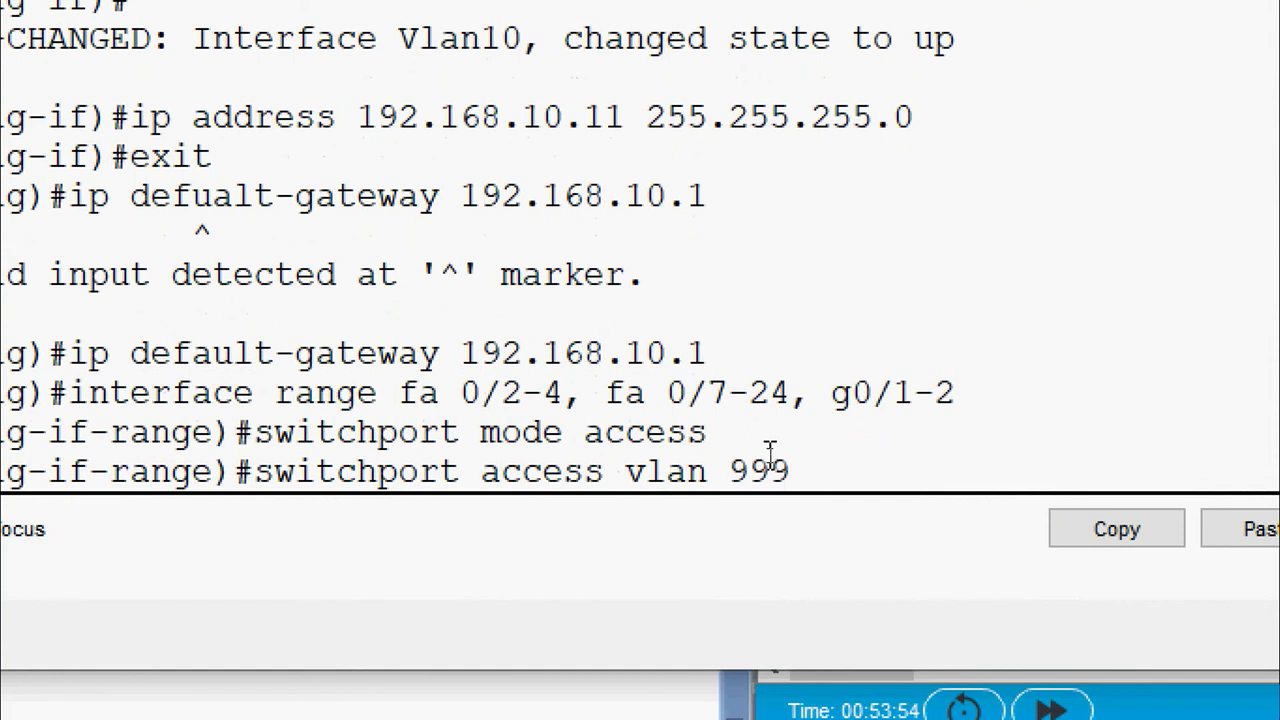
key("Return")
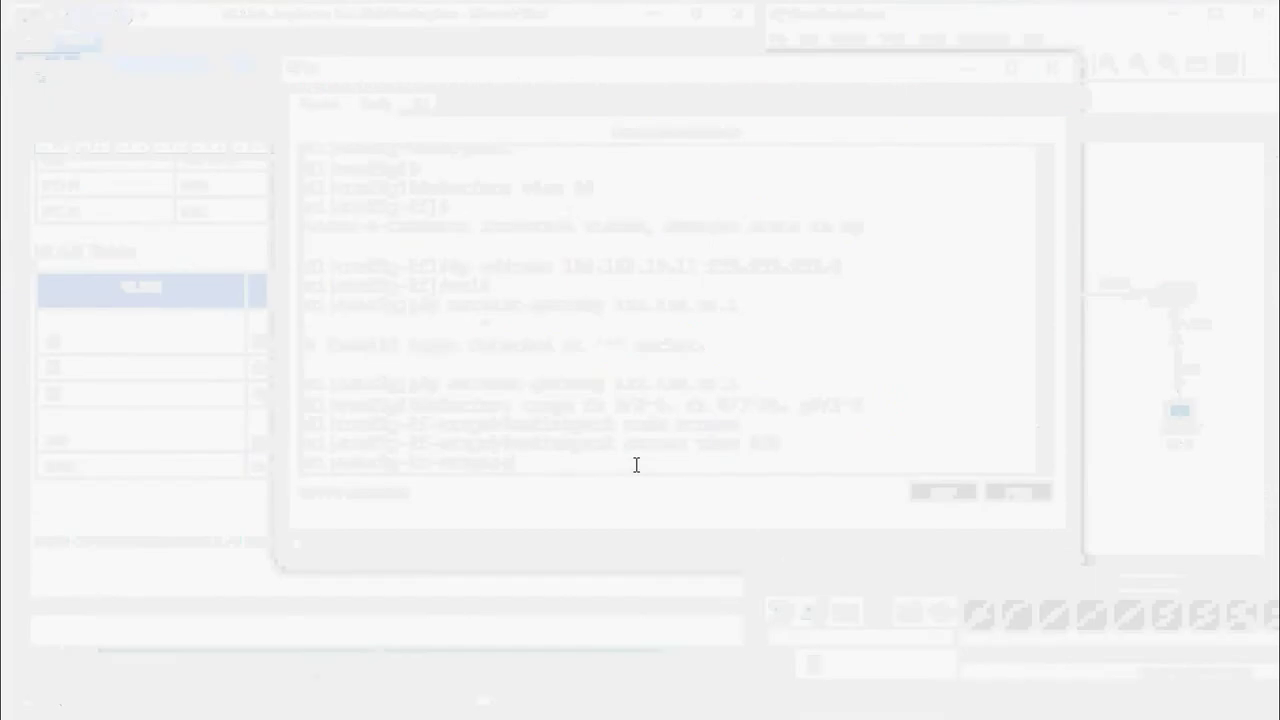
type("shutdown")
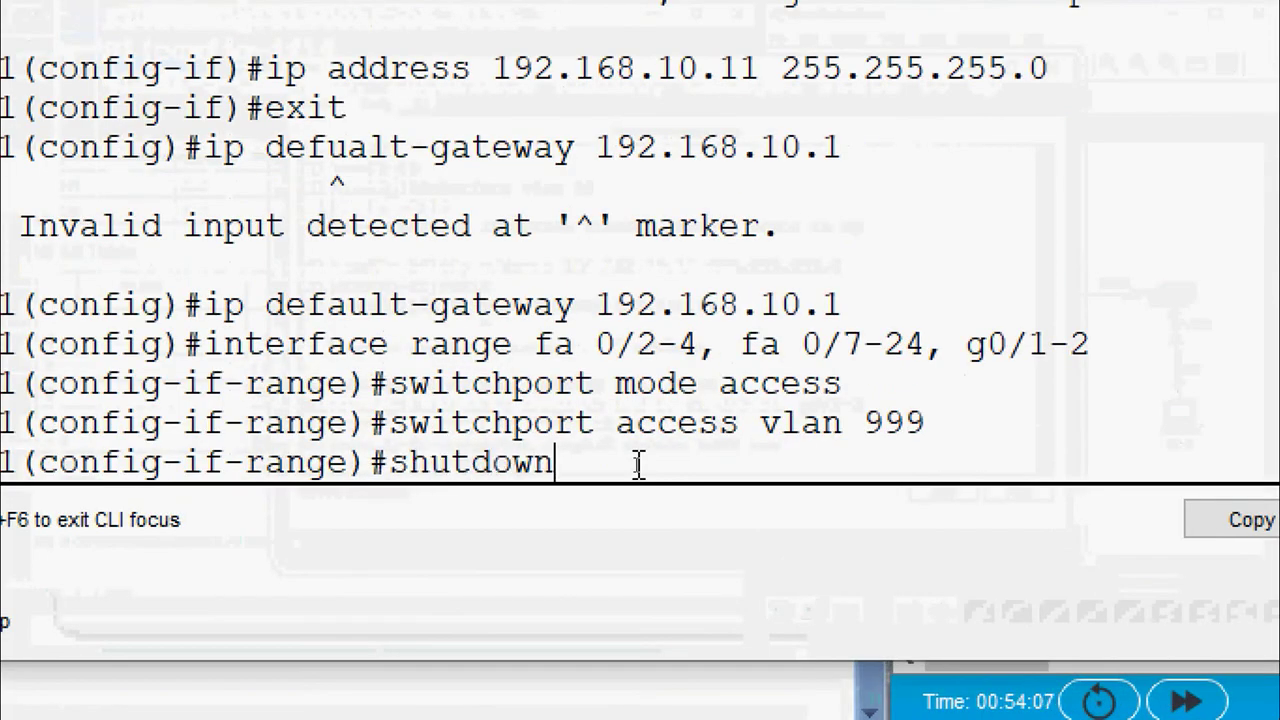
key("Return")
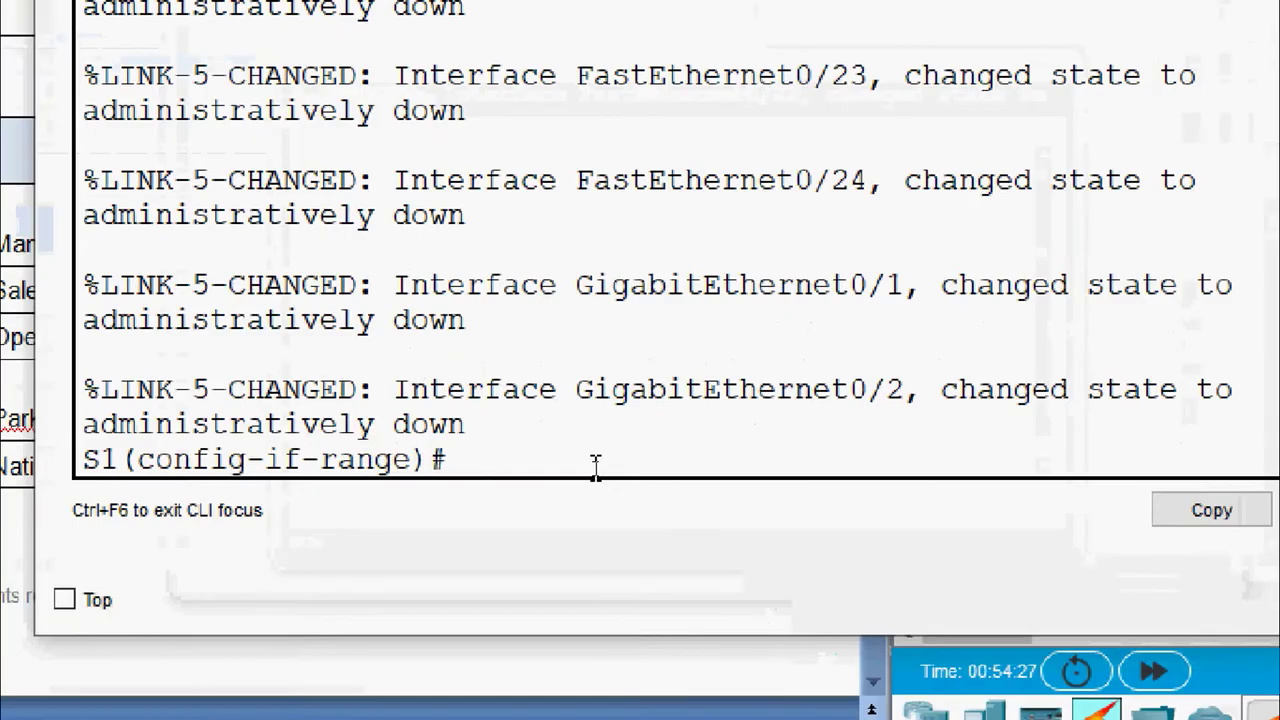
Leave configuration mode and run show ip interface brief on S1, paging through the full list
type("end")
key("Return")
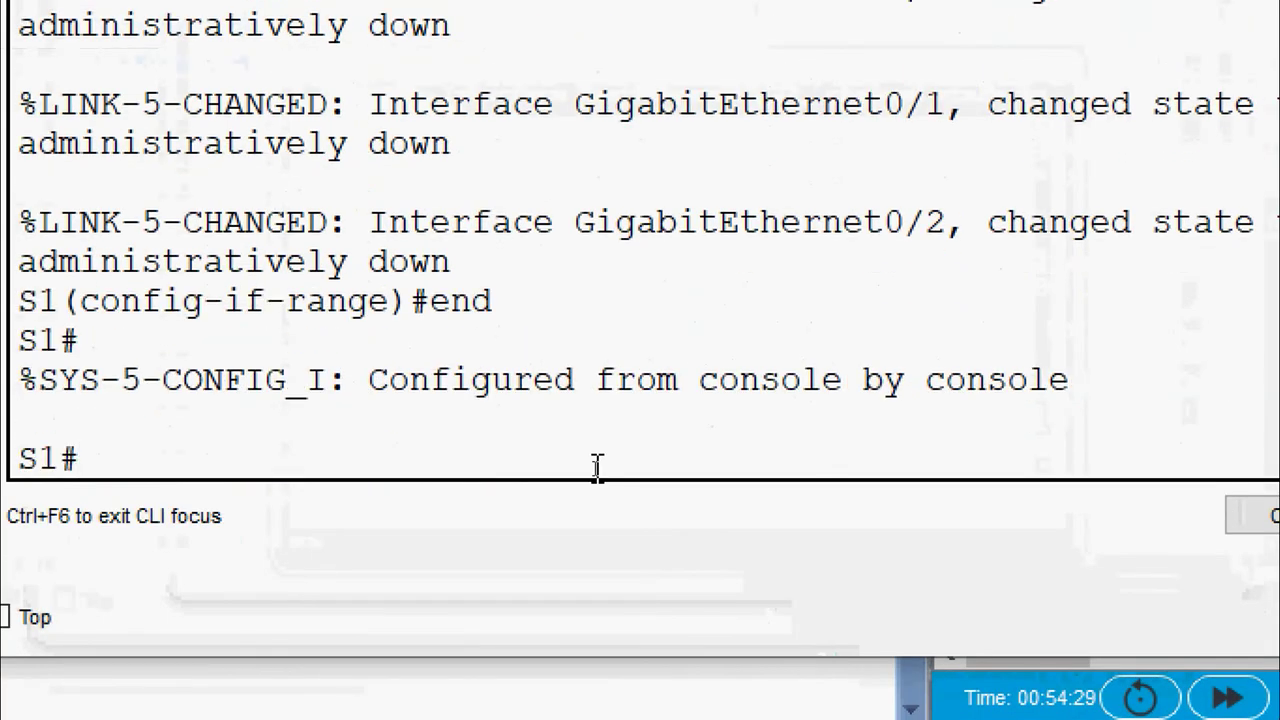
type("show ip interb")
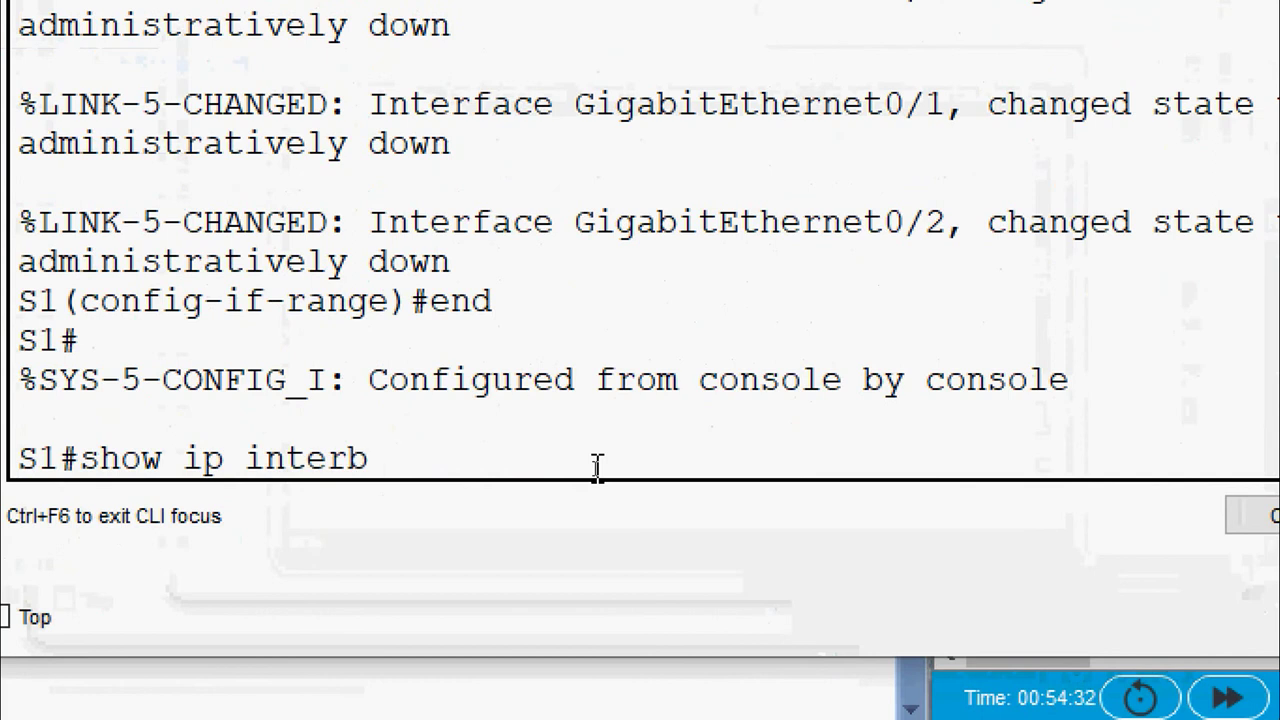
key("BackSpace")
type("face bri")
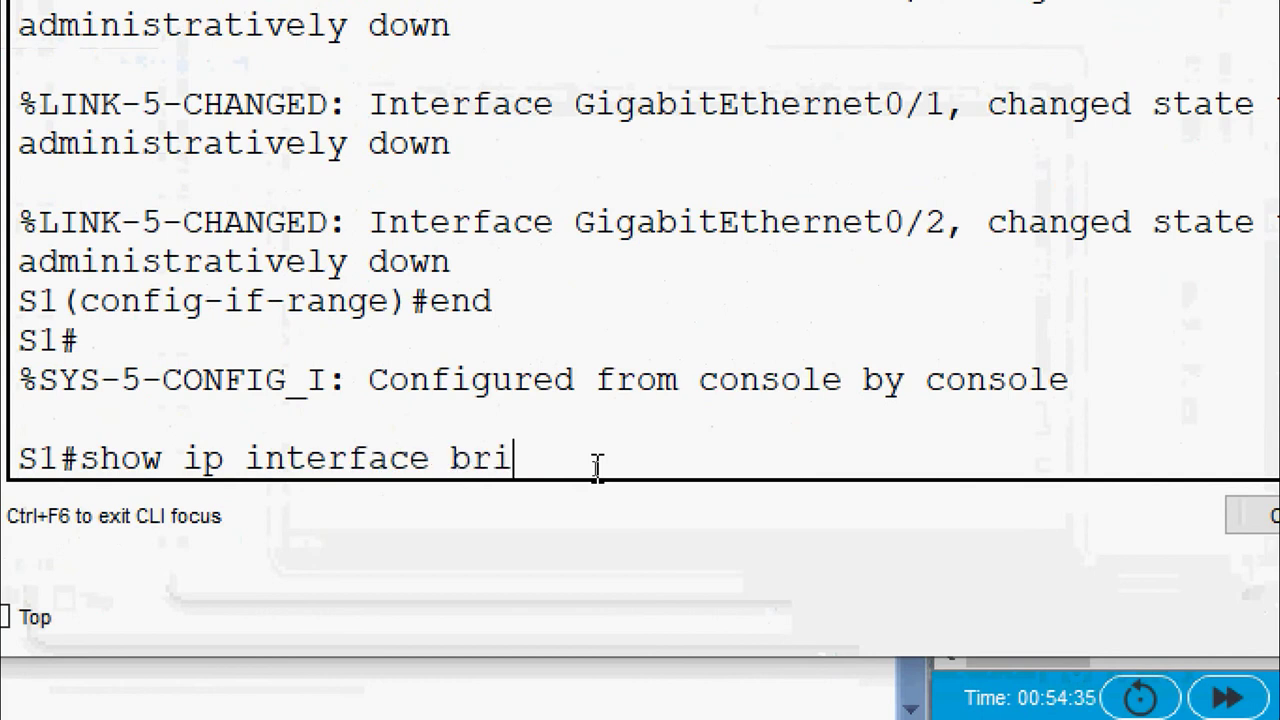
type("ef")
key("Return")
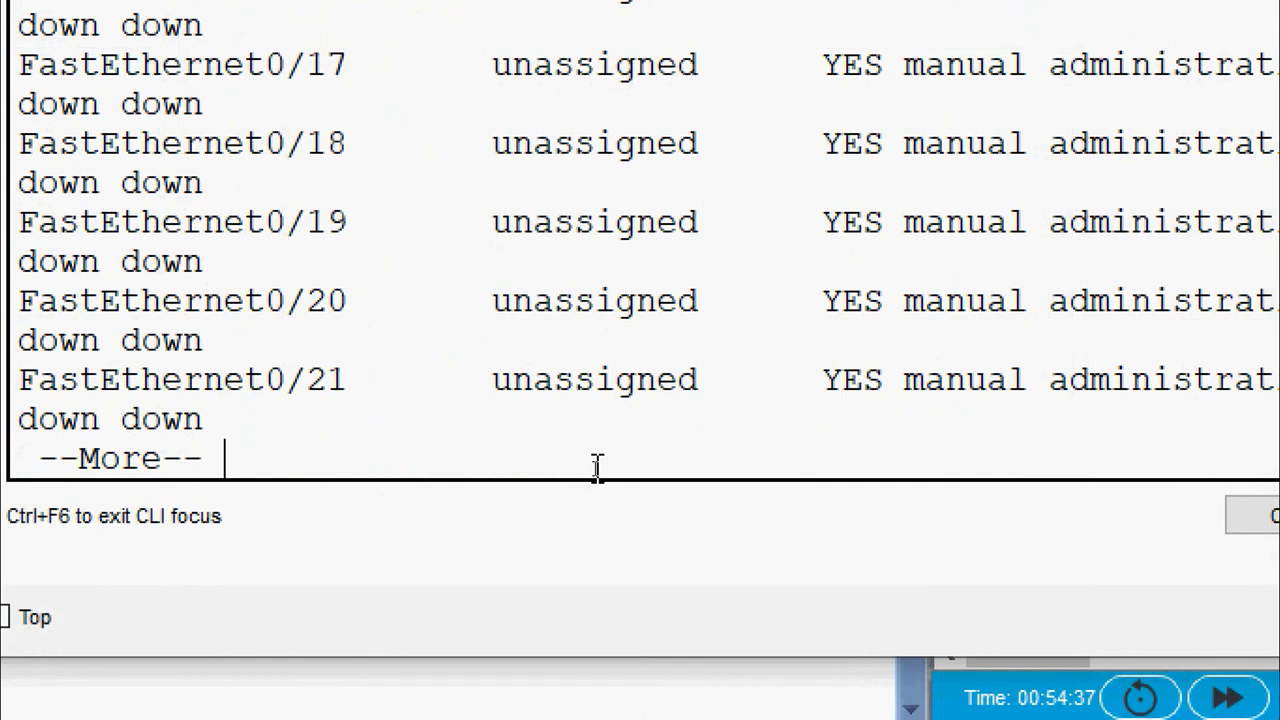
key("space")
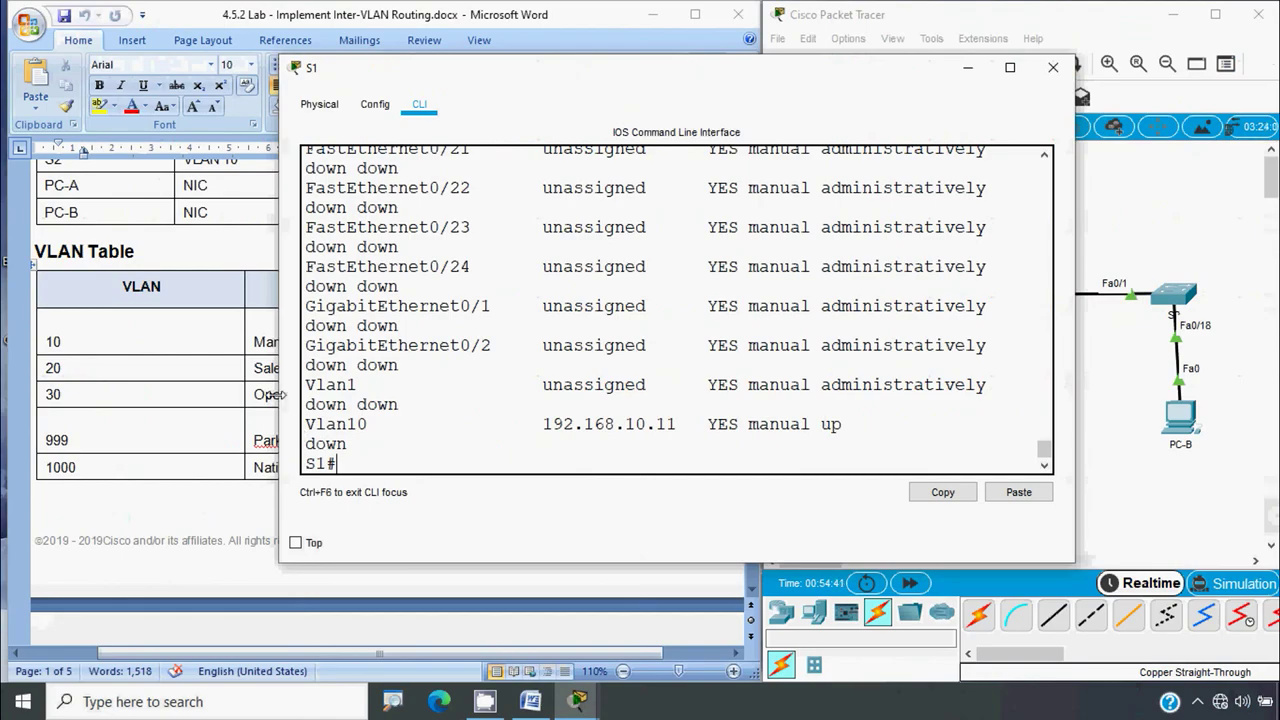
Review the interface summary, highlighting the FastEthernet0/1 and 0/5 rows, then close S1's console
left_click_drag(280, 405, 125, 425)
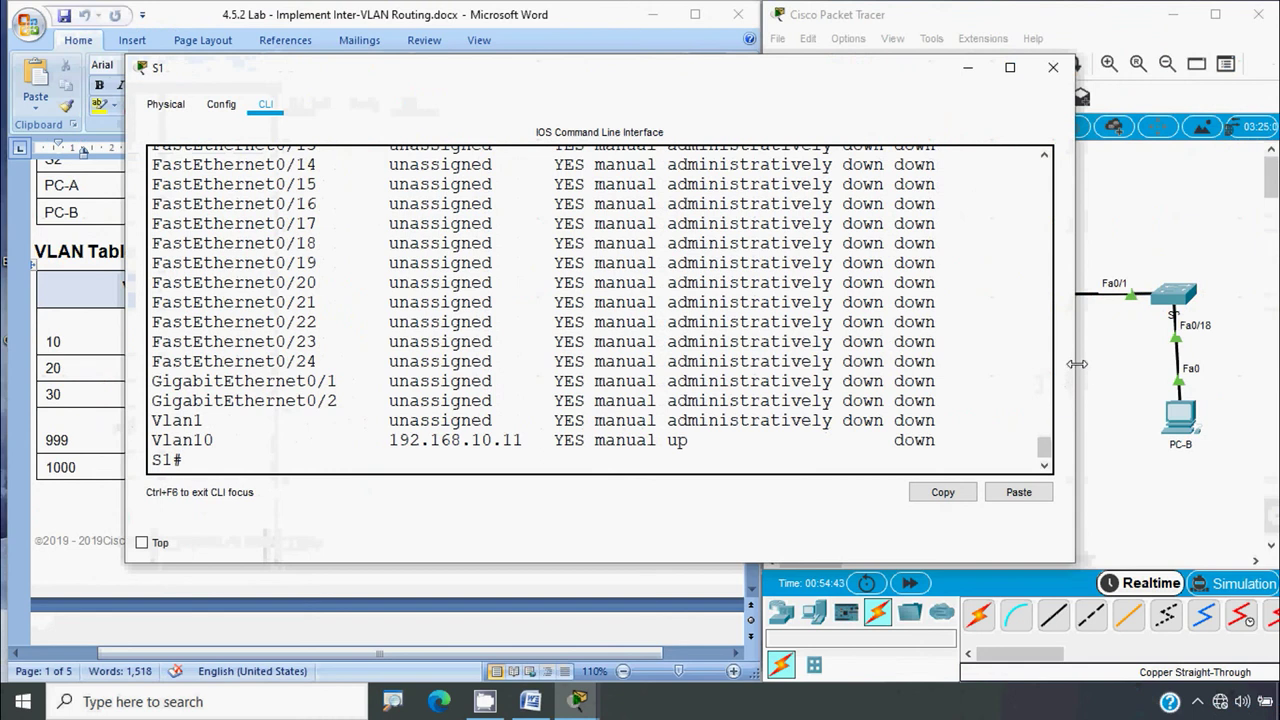
left_click_drag(1075, 370, 1205, 370)
scroll(618, 404, "up", 8)
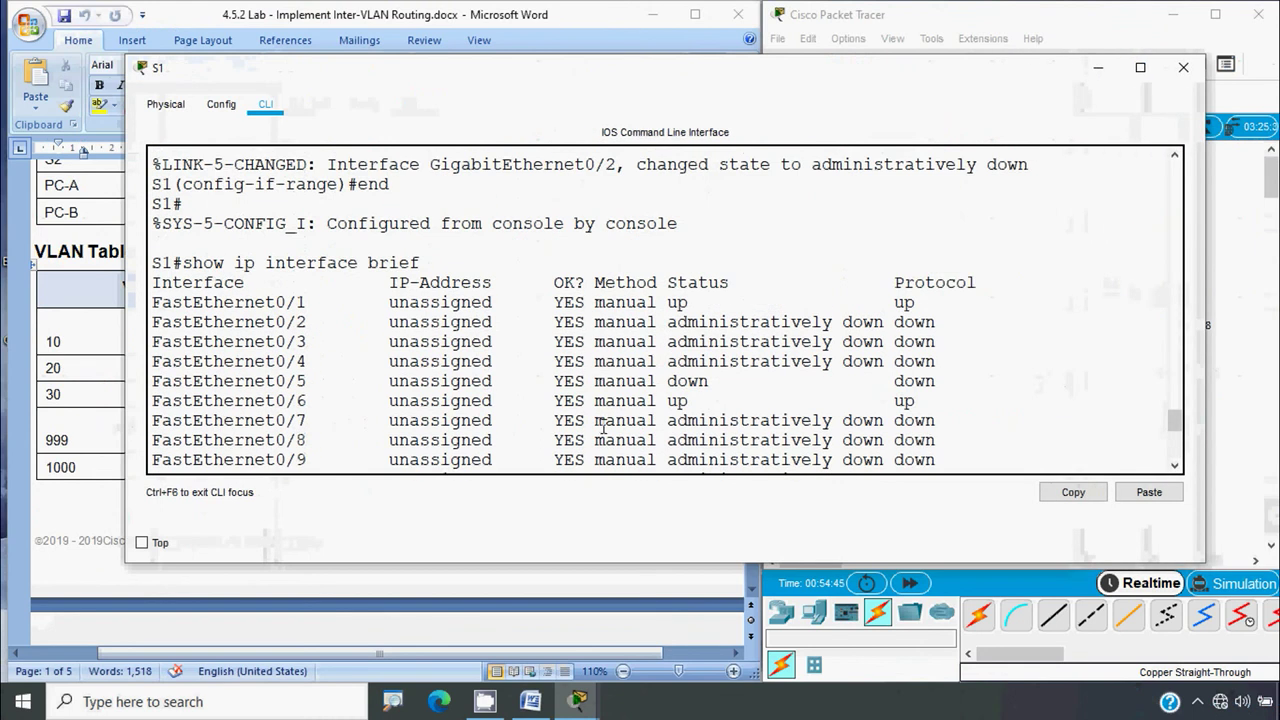
left_click_drag(316, 358, 142, 360)
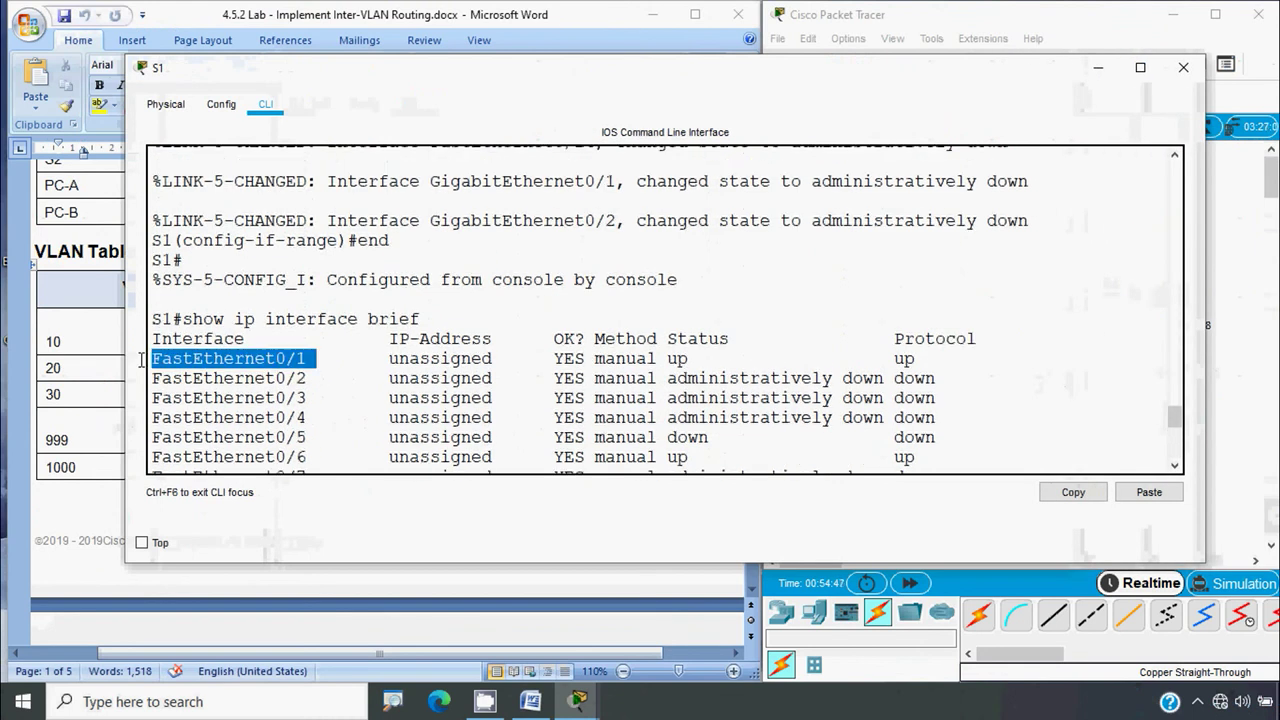
scroll(704, 384, "down", 2)
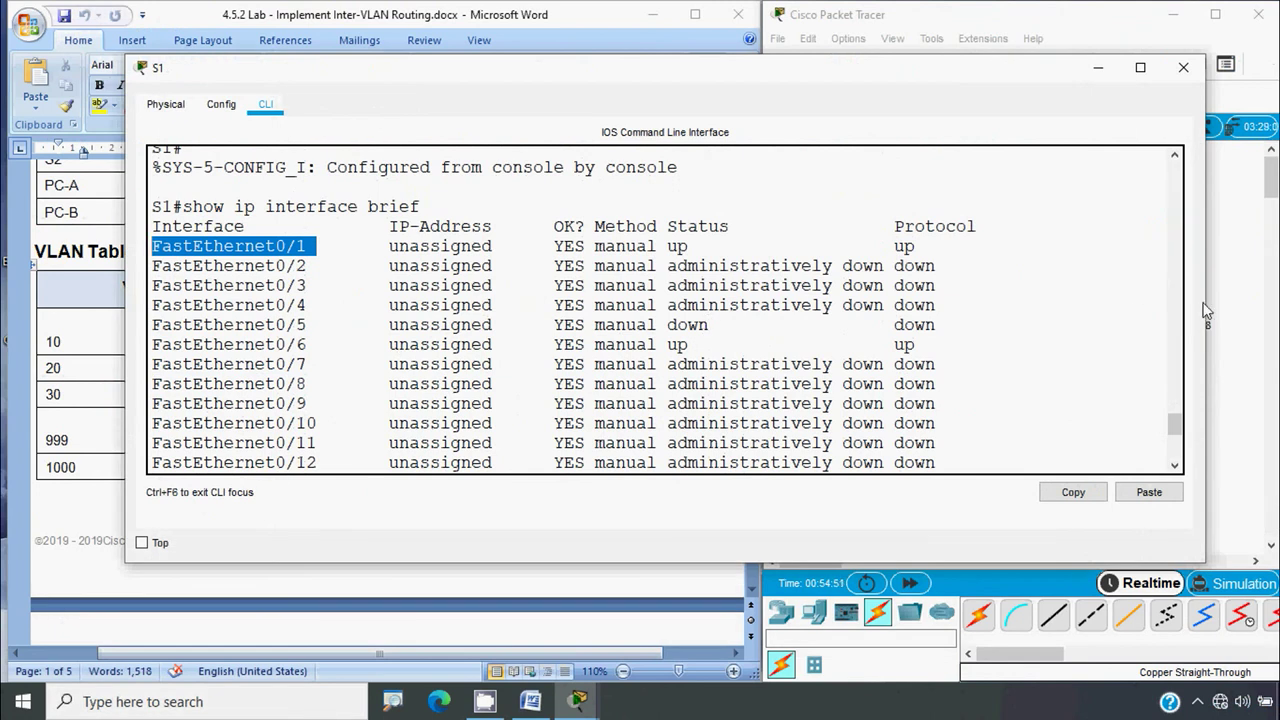
left_click_drag(1207, 314, 1258, 310)
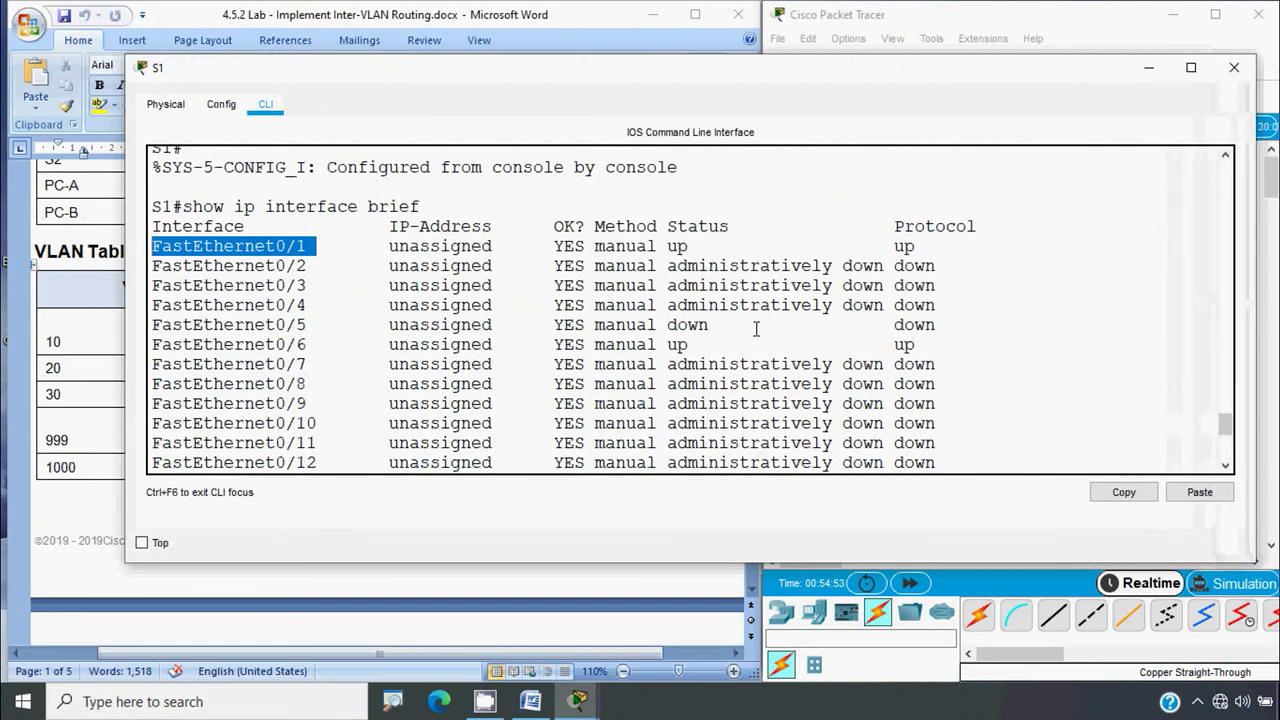
left_click_drag(276, 325, 710, 345)
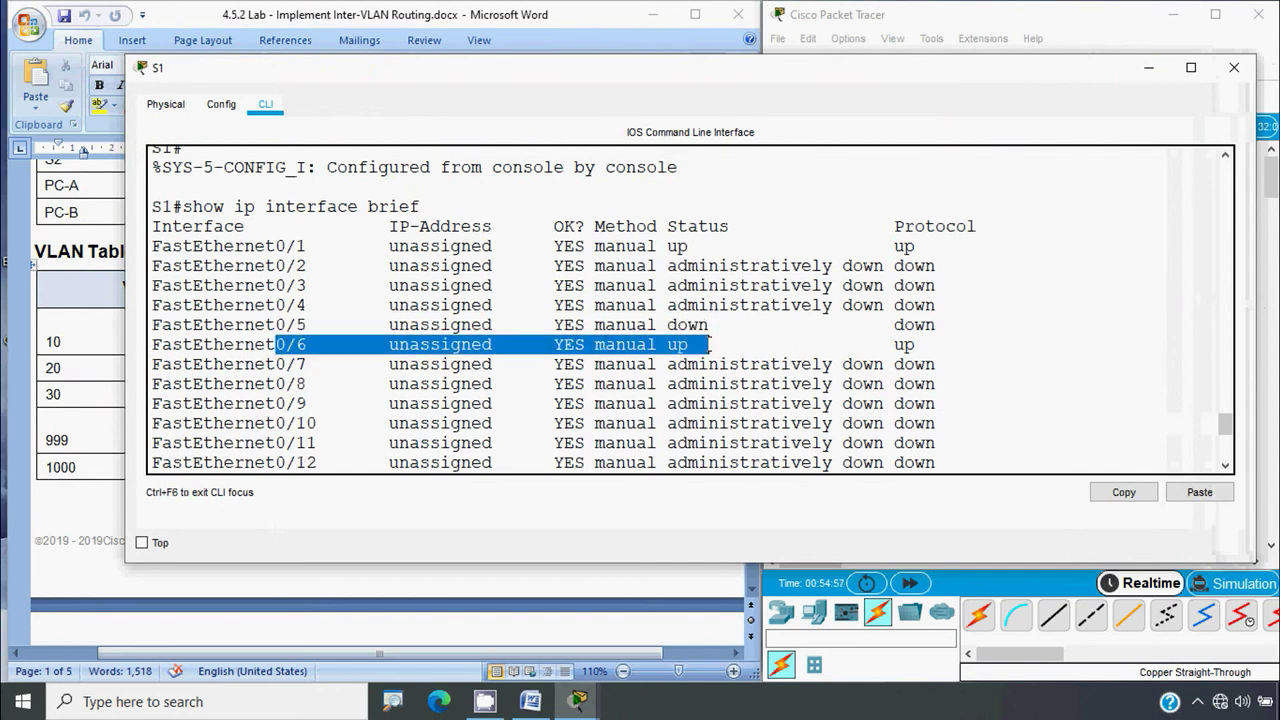
left_click_drag(229, 333, 710, 345)
scroll(787, 375, "down", 5)
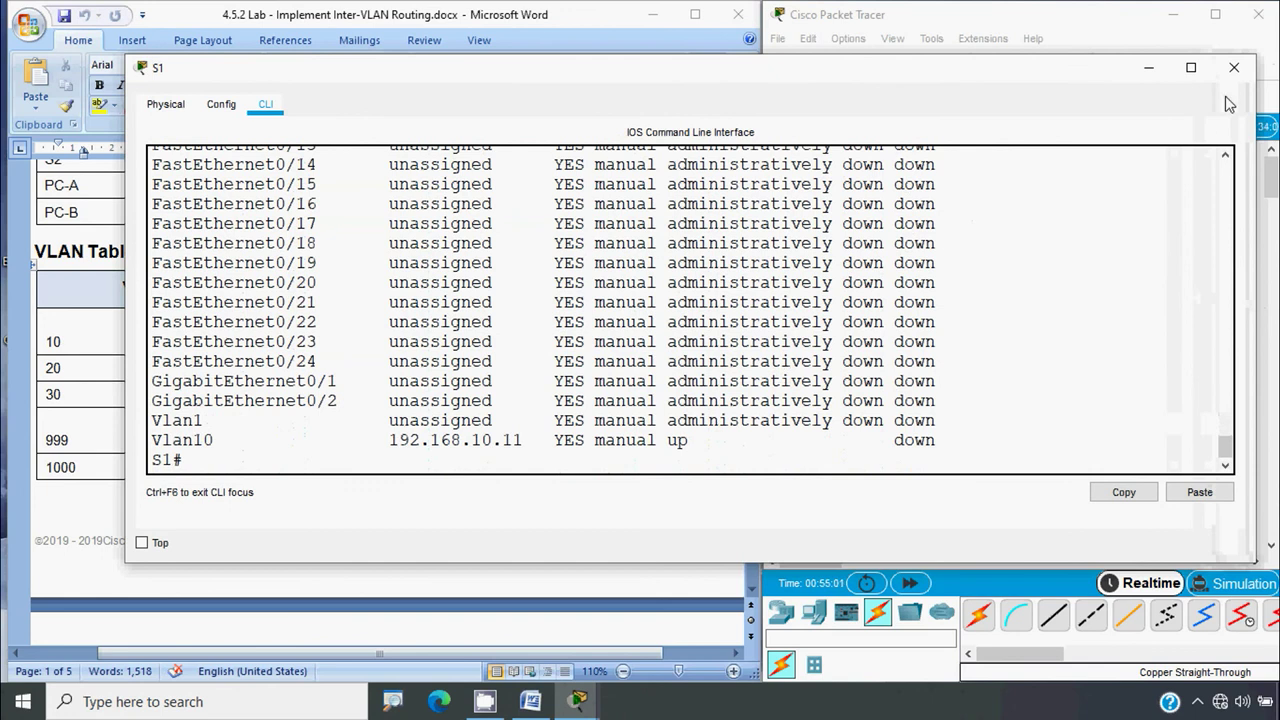
left_click(1234, 67)
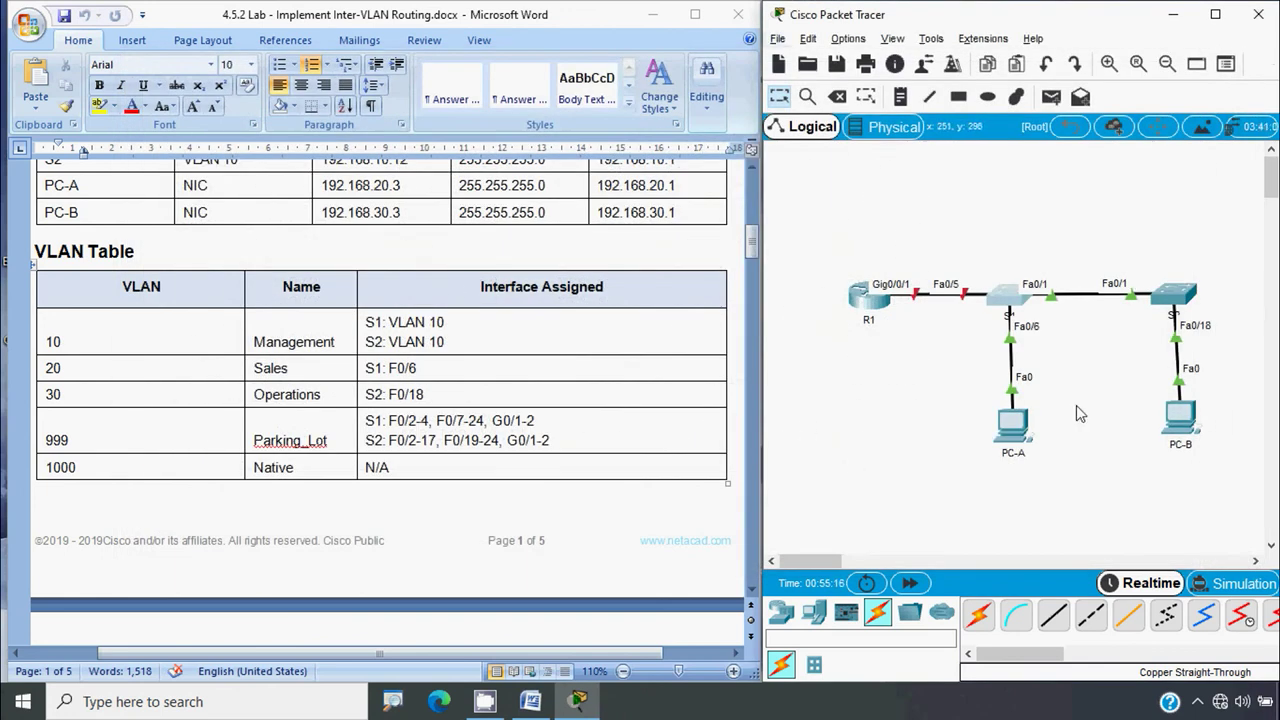
On S2, enter the interface range fa0/2-17, fa0/19-24 and g0/1-2
left_click(1174, 300)
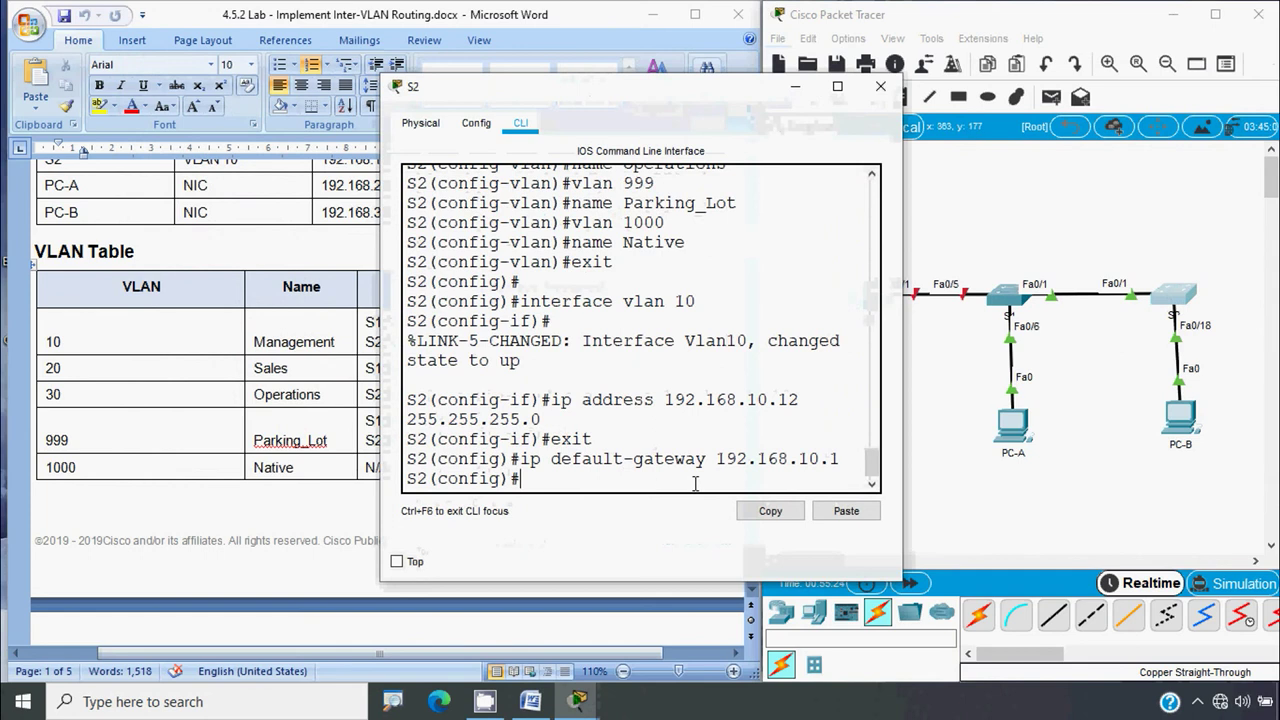
type("interface ")
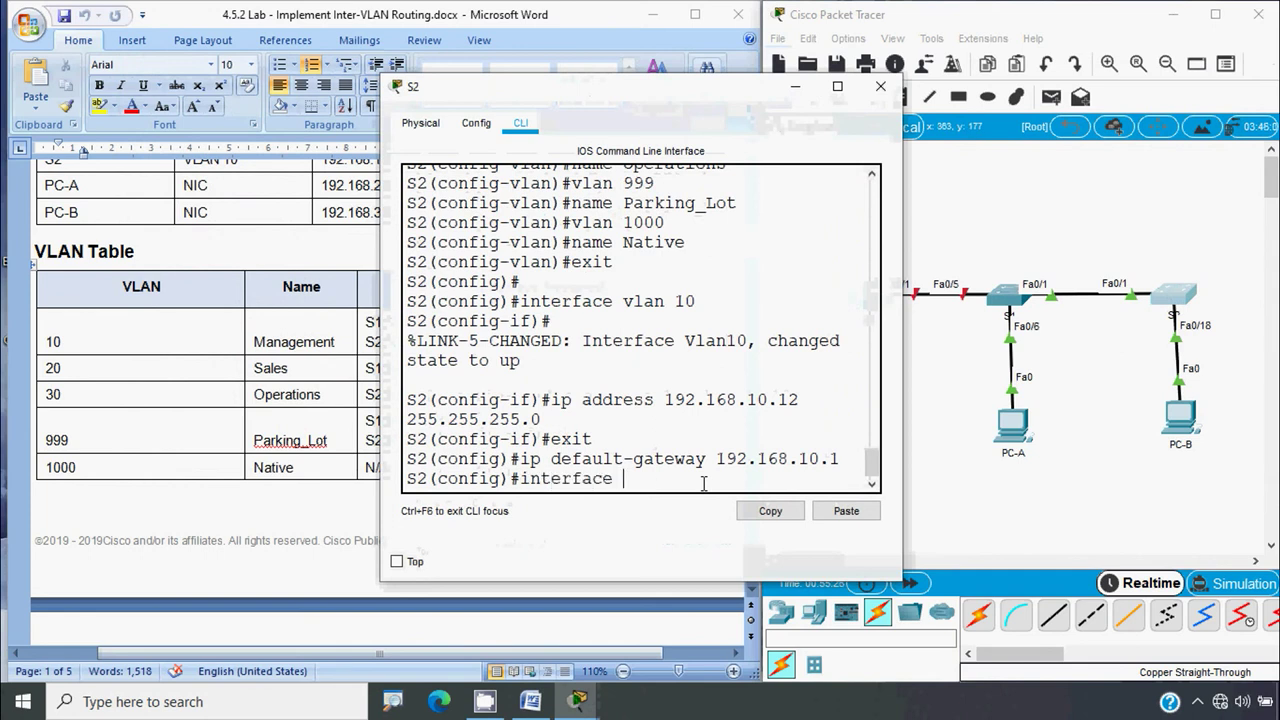
type("range fa")
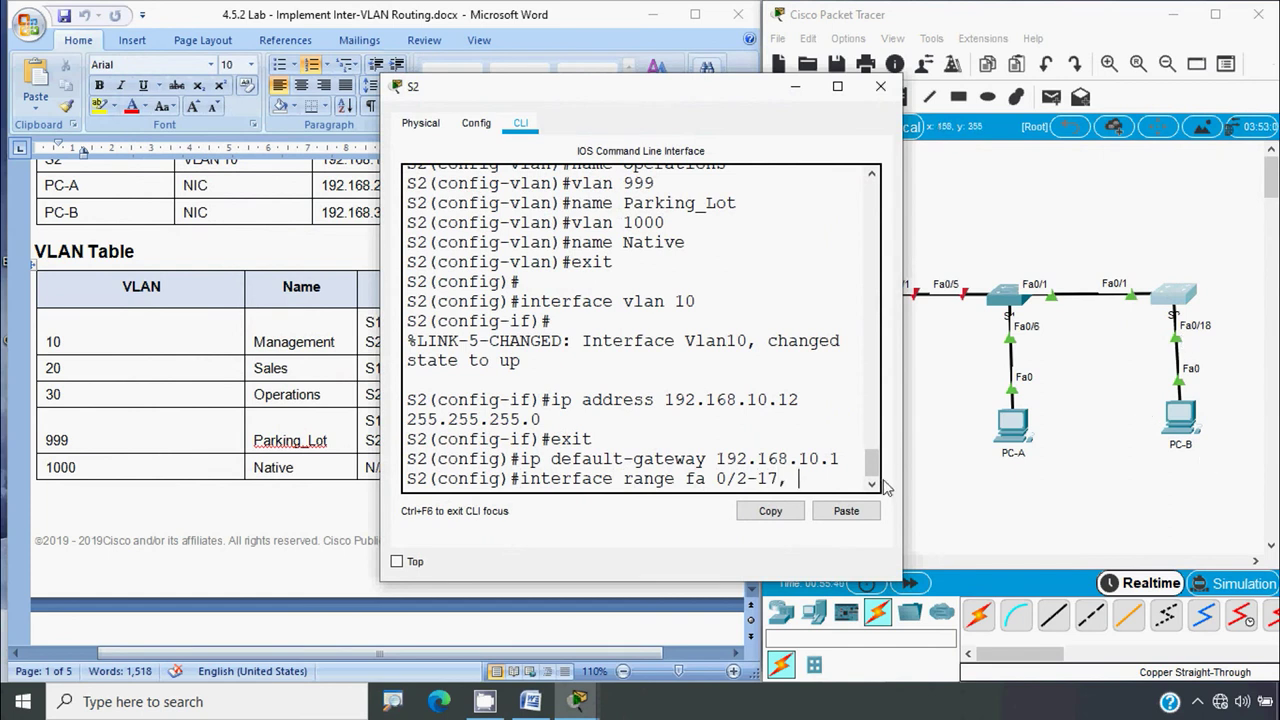
type("0/19-24, g 0")
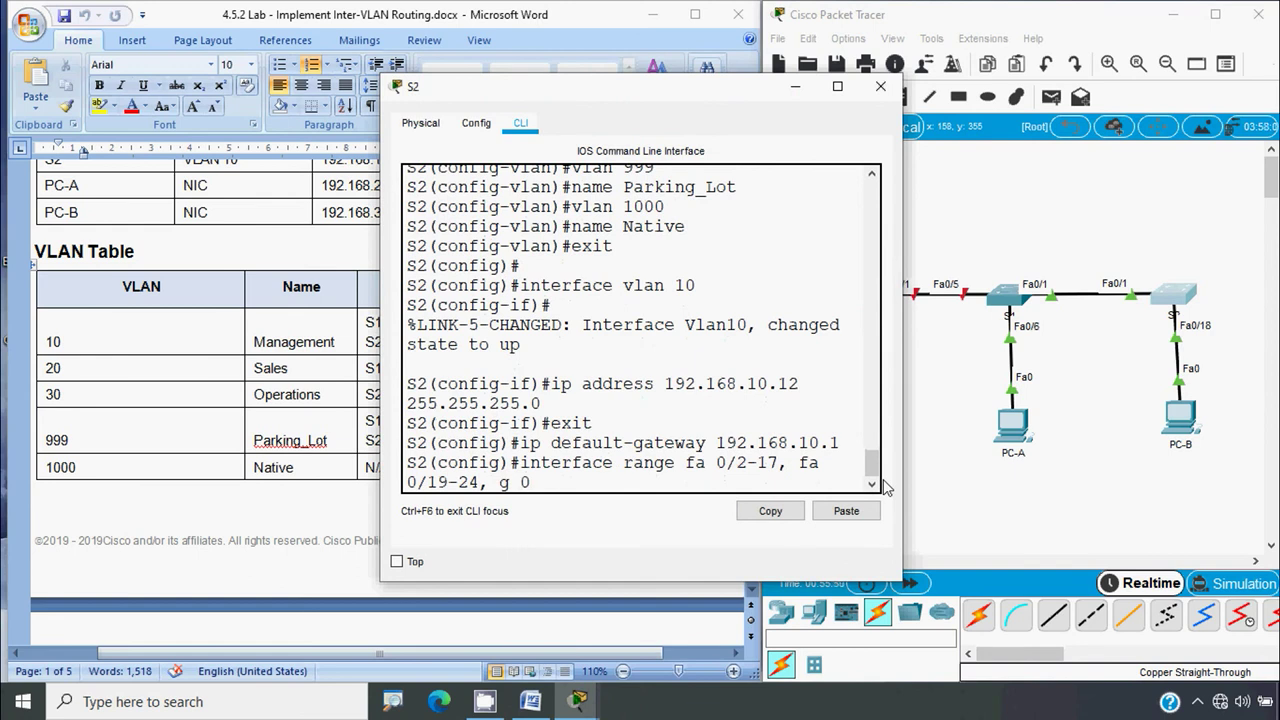
type("1-2")
left_click_drag(903, 405, 1130, 399)
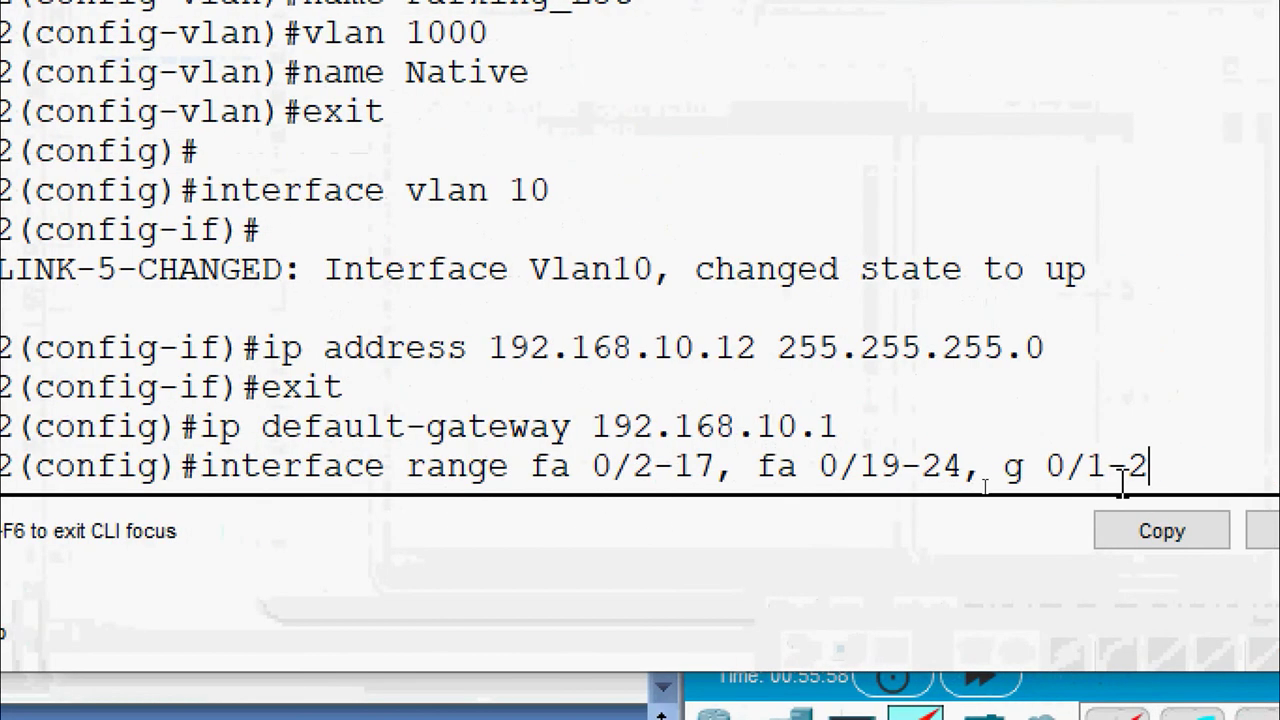
key("Return")
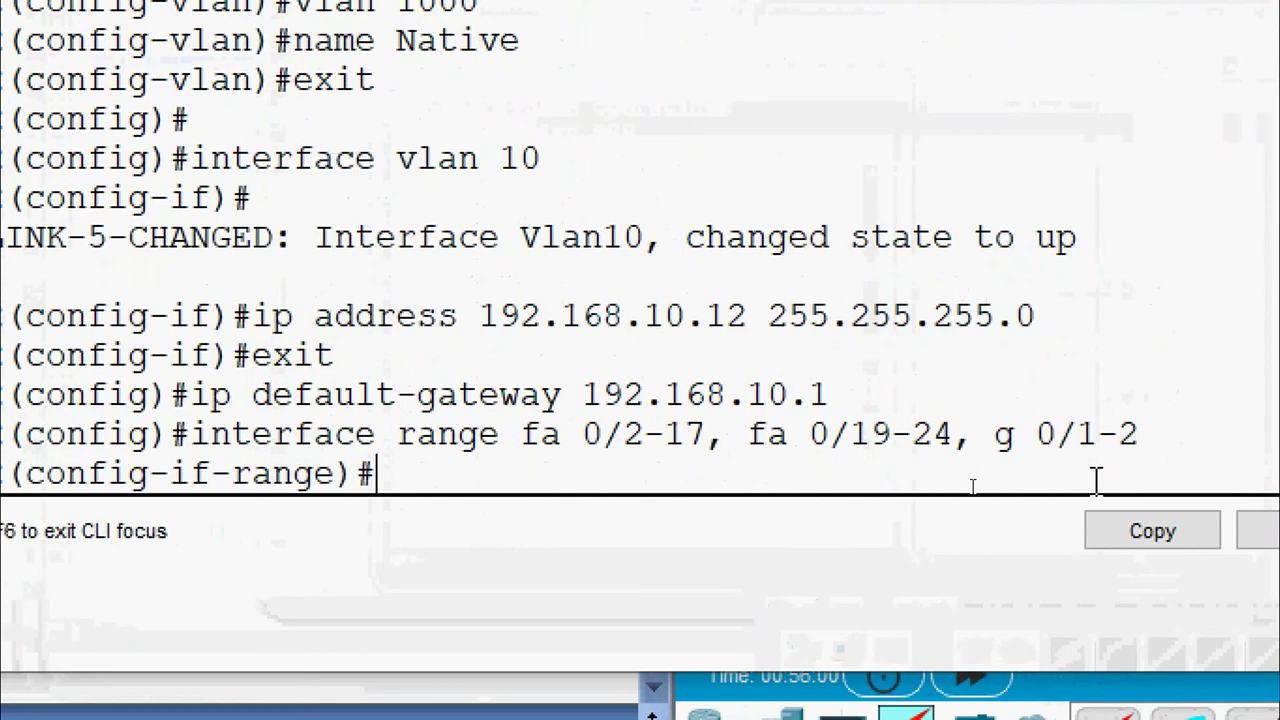
Make the range static access ports in VLAN 999 and administratively shut them down
type("switchport m")
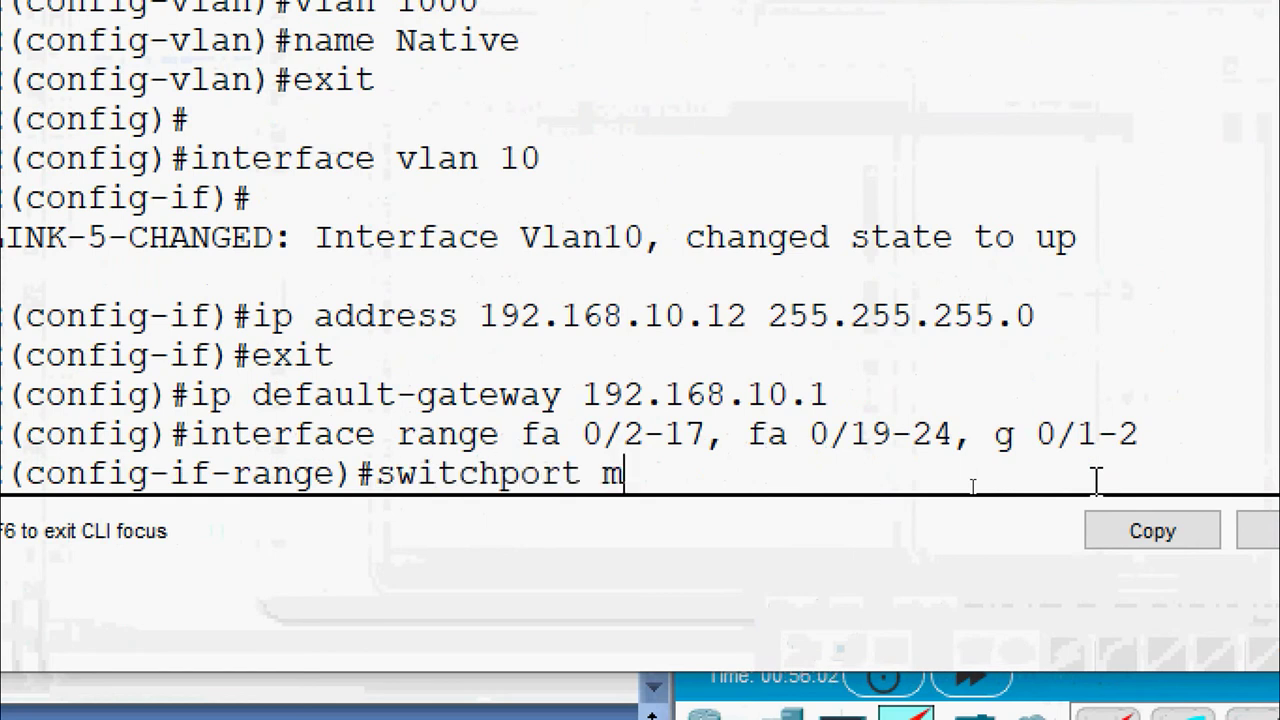
type("ode access")
key("Return")
type("s")
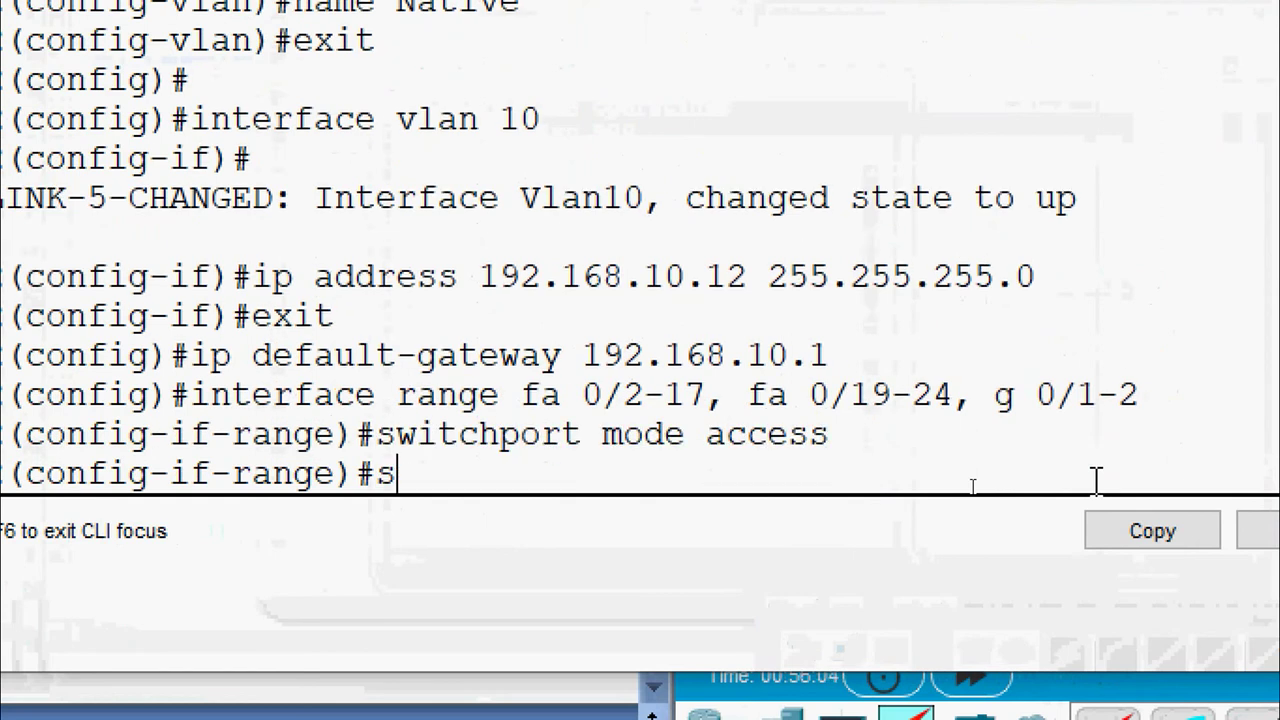
type("witchpo")
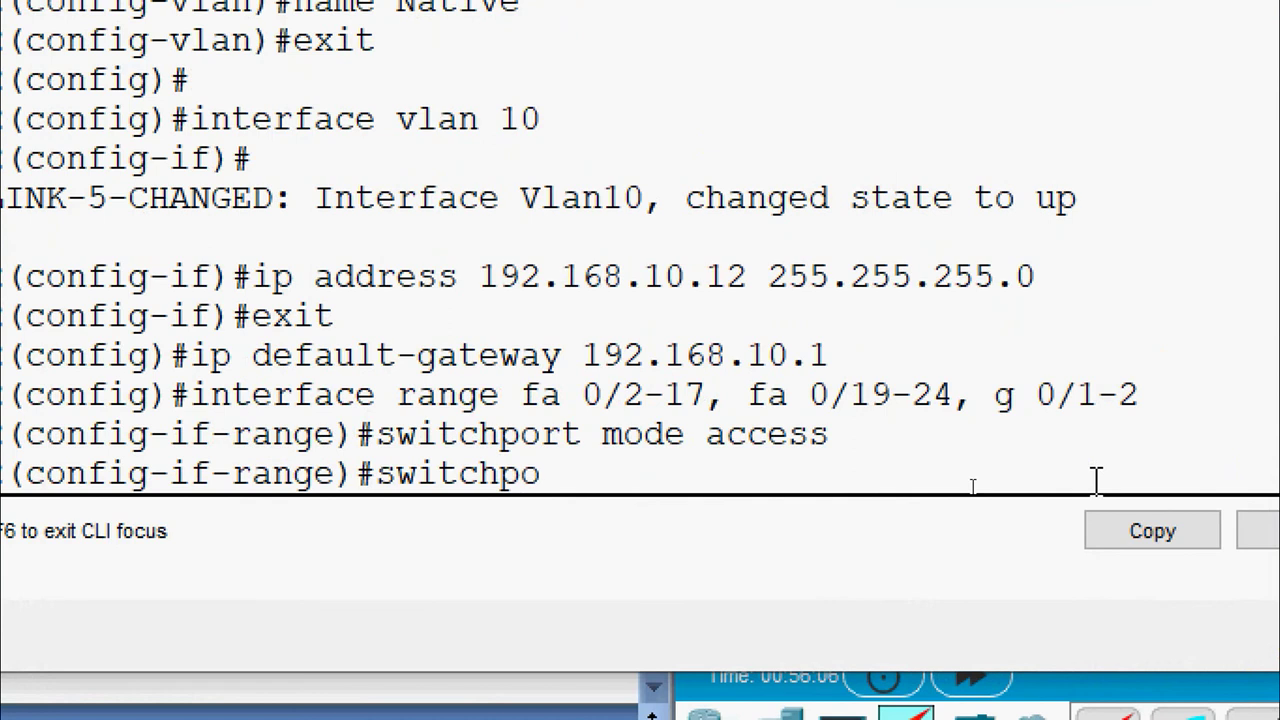
type("rt access v")
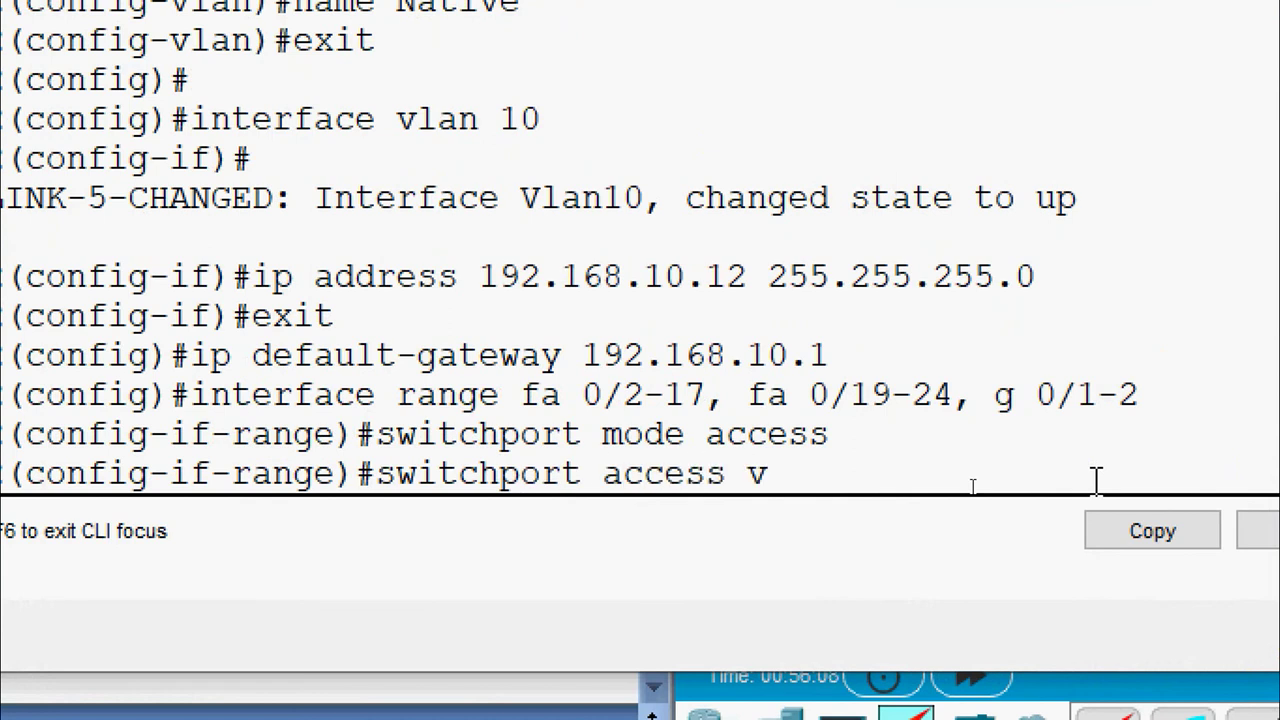
type("lan 999")
key("Return")
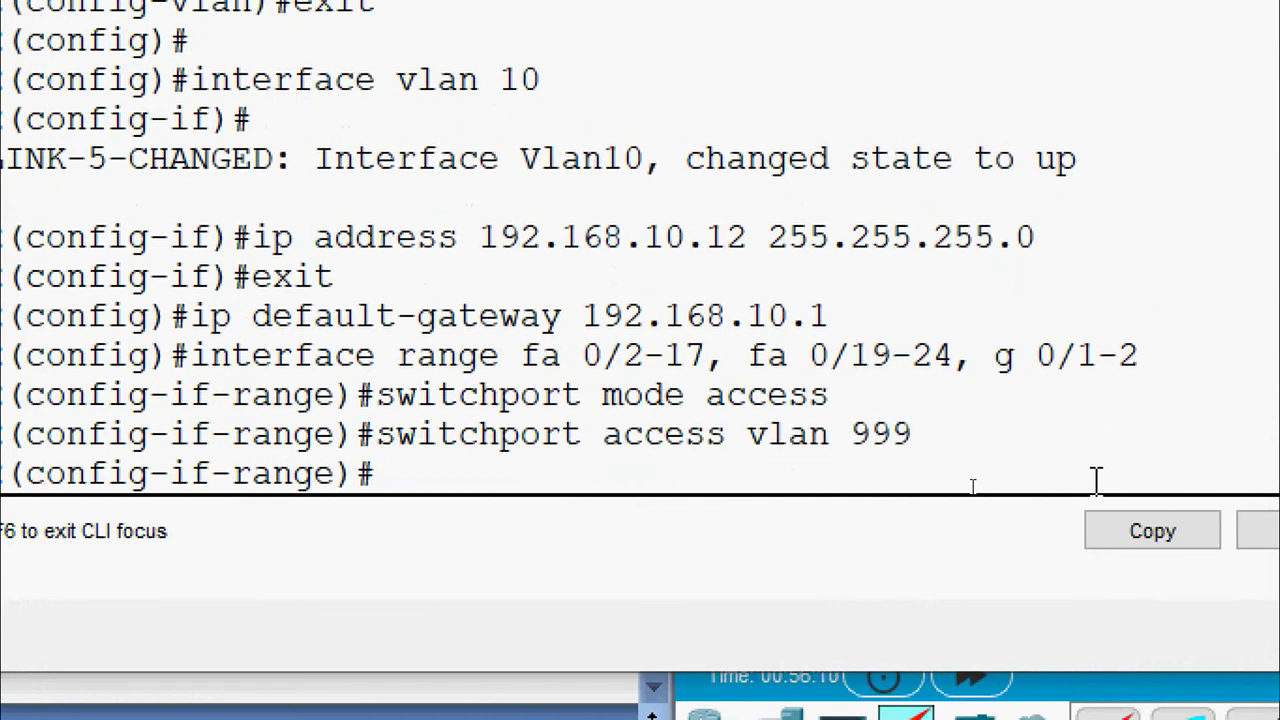
type("shutdown")
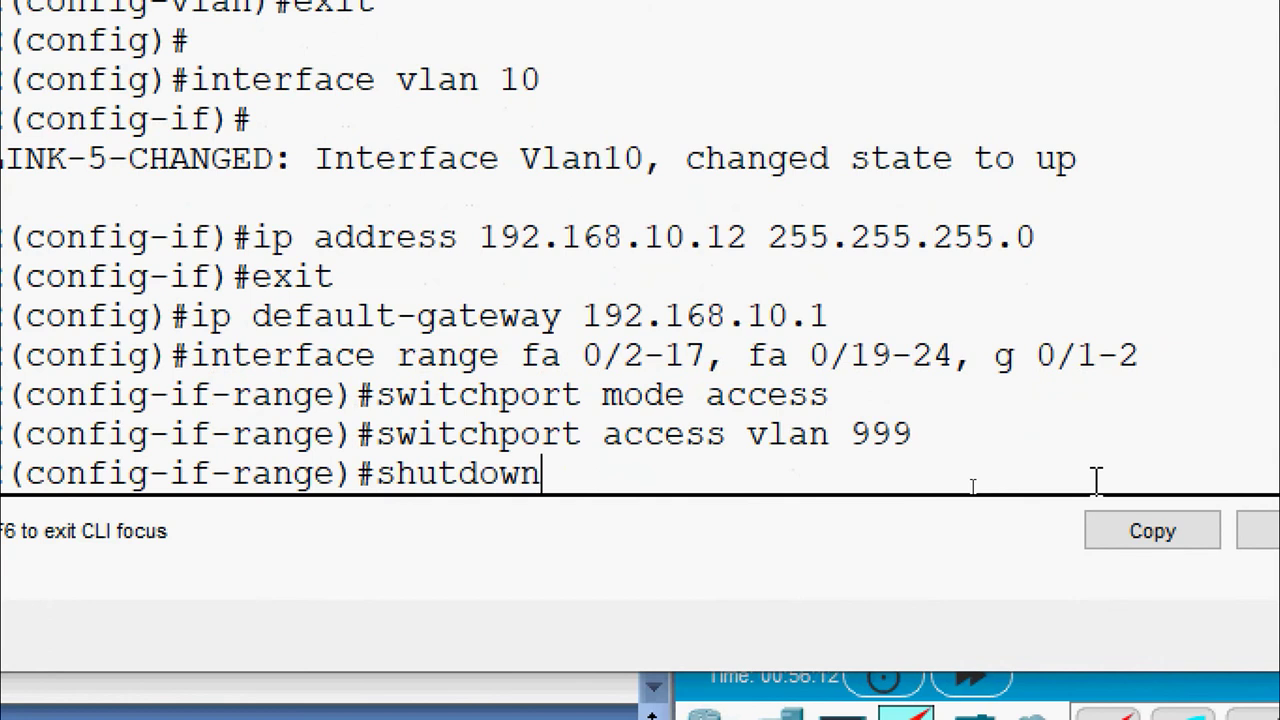
key("Return")
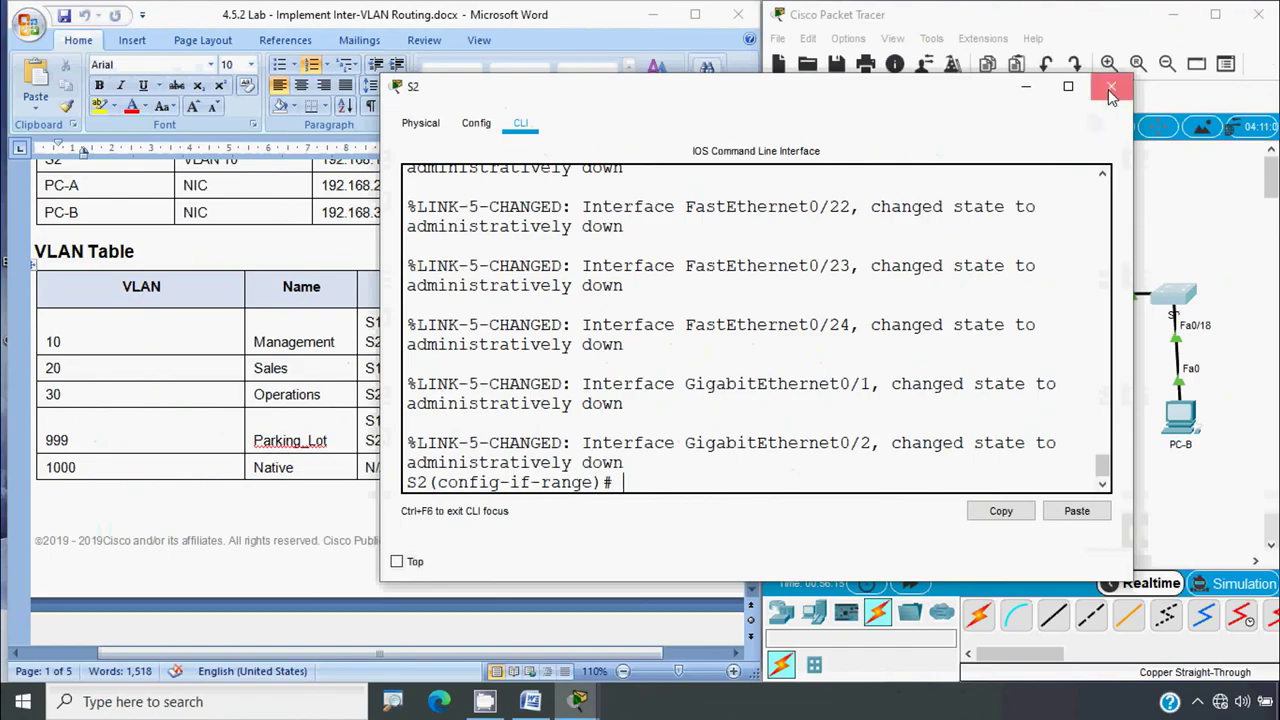
Close S2's console and scroll the lab document to Step 2 and Part 3 on page 4
left_click(1110, 89)
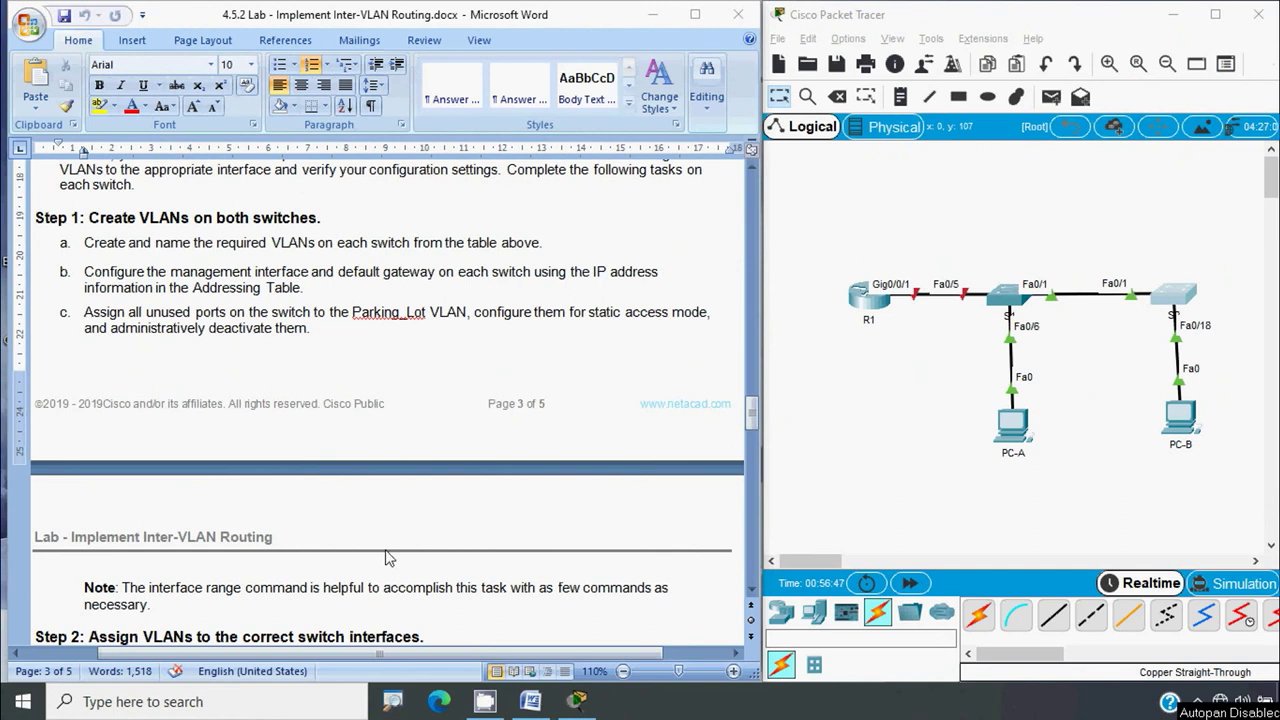
scroll(386, 556, "down", 3)
scroll(130, 468, "down", 1)
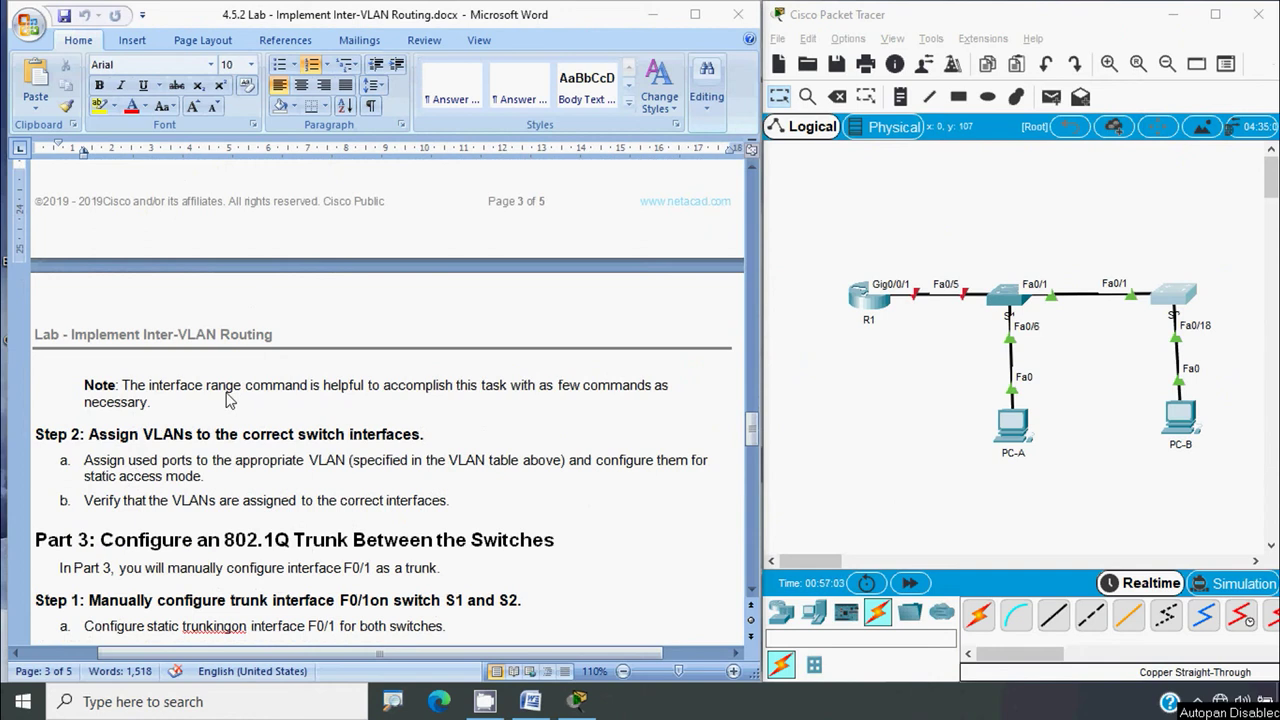
scroll(228, 400, "down", 2)
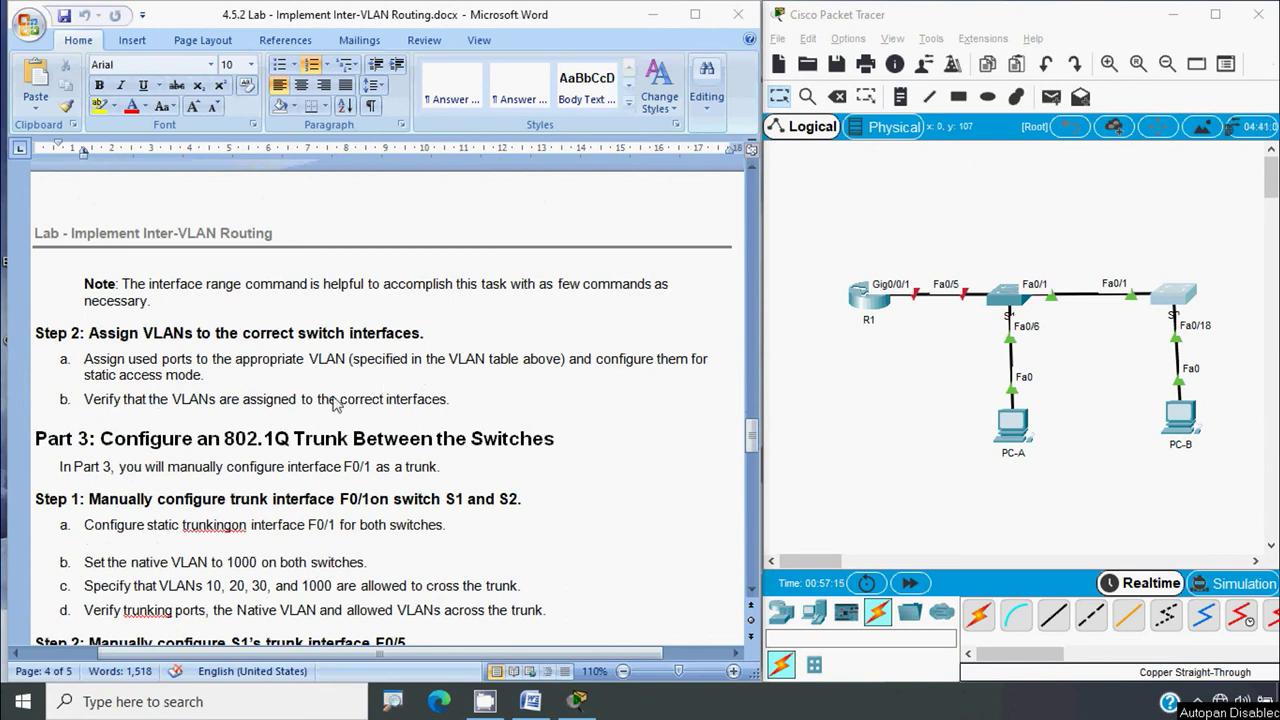
left_click(228, 397)
key("alt")
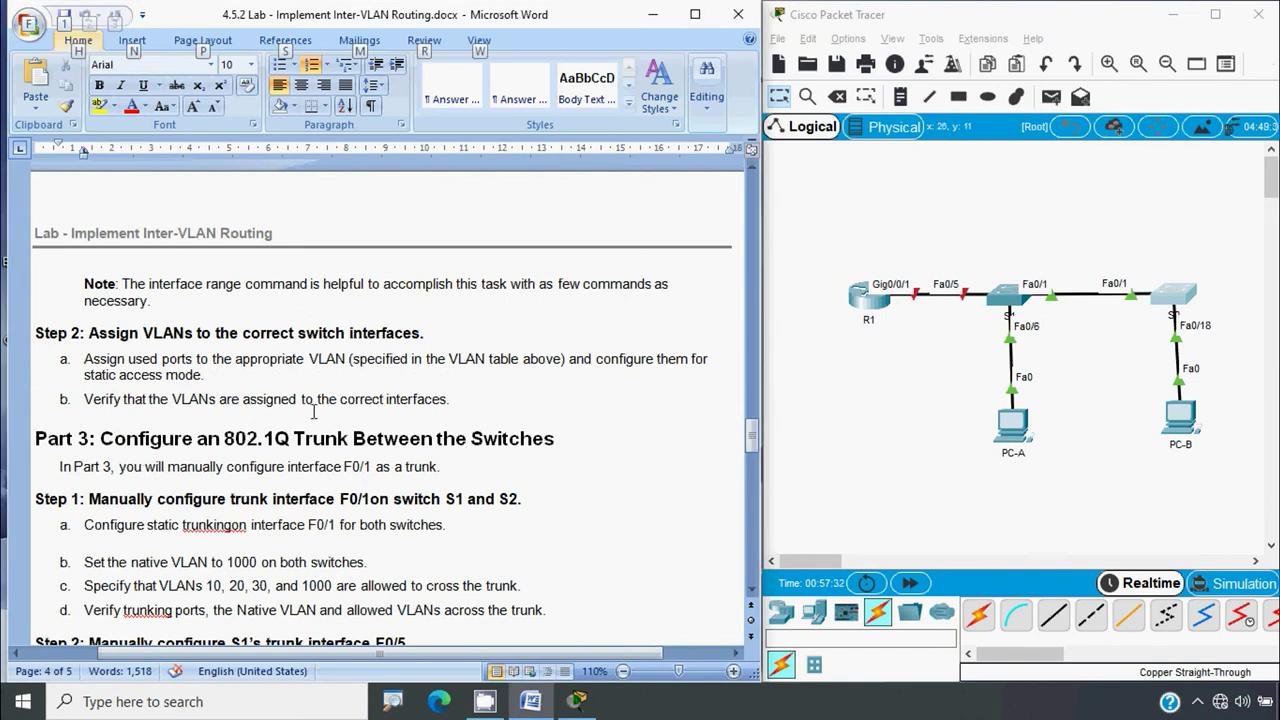
left_click_drag(752, 432, 787, 232)
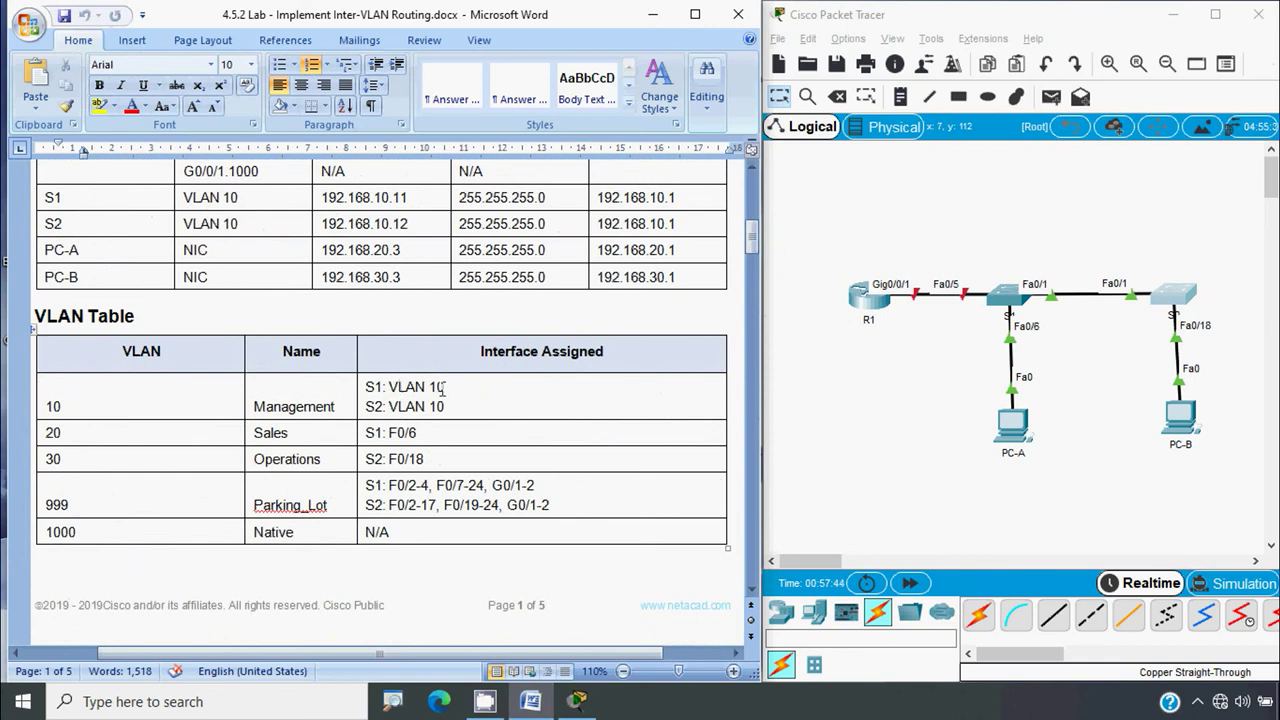
left_click(367, 386)
left_click_drag(366, 406, 386, 406)
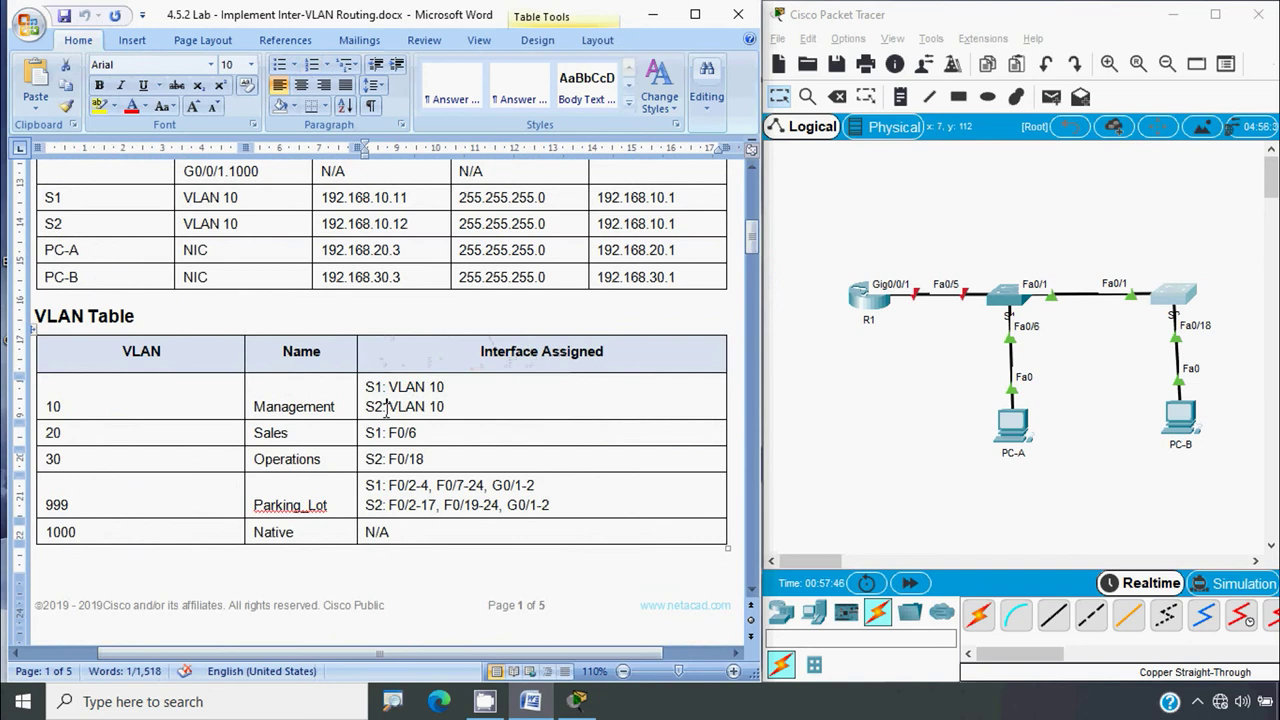
left_click_drag(62, 432, 46, 432)
left_click_drag(423, 433, 365, 433)
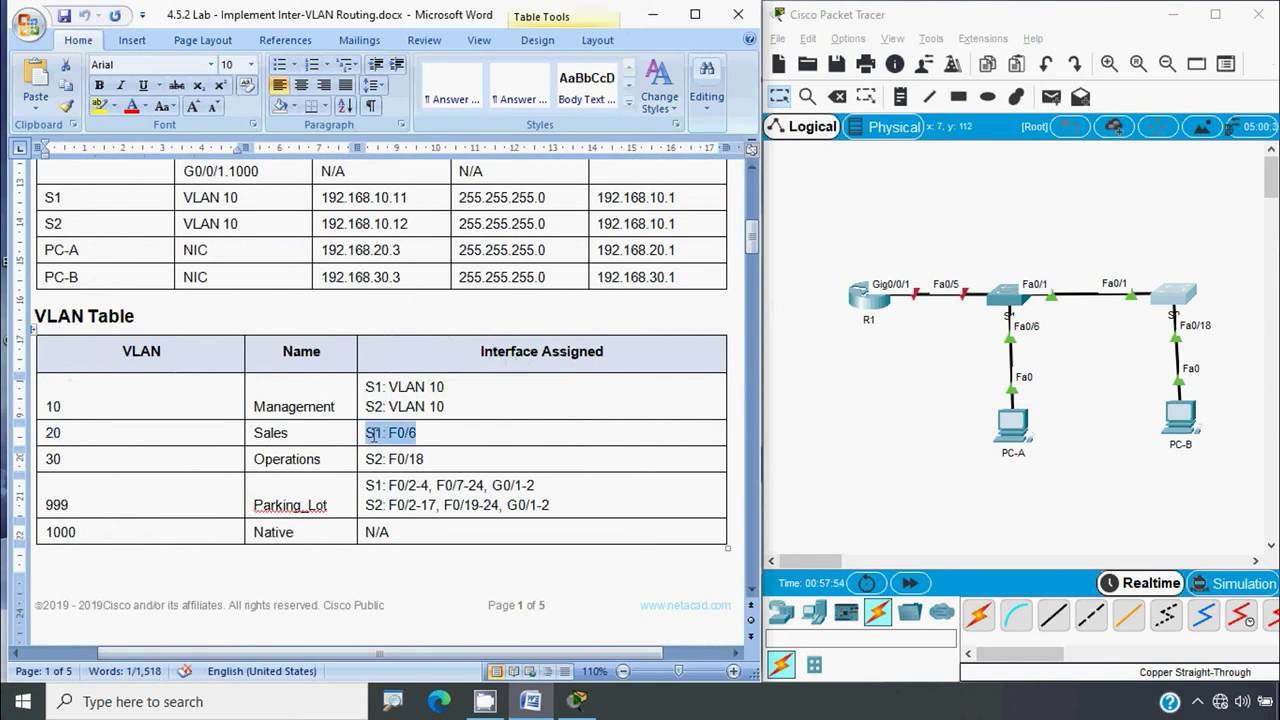
double_click(53, 459)
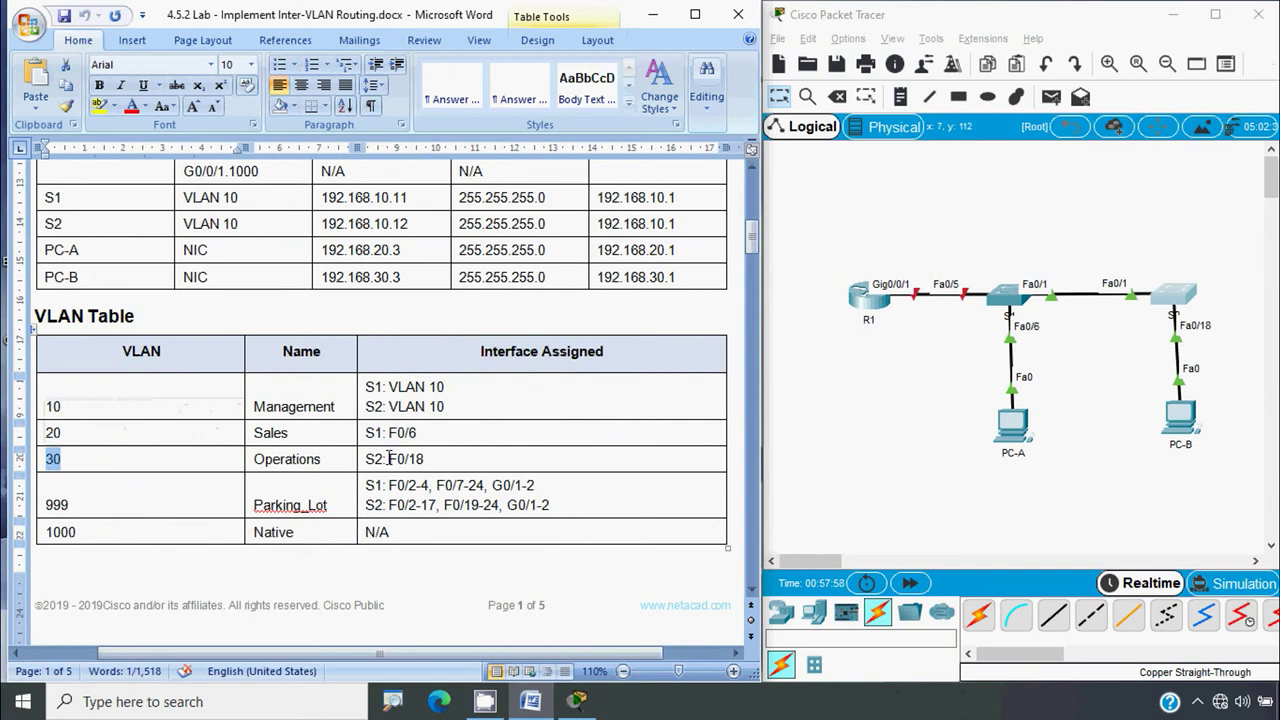
left_click_drag(389, 459, 425, 460)
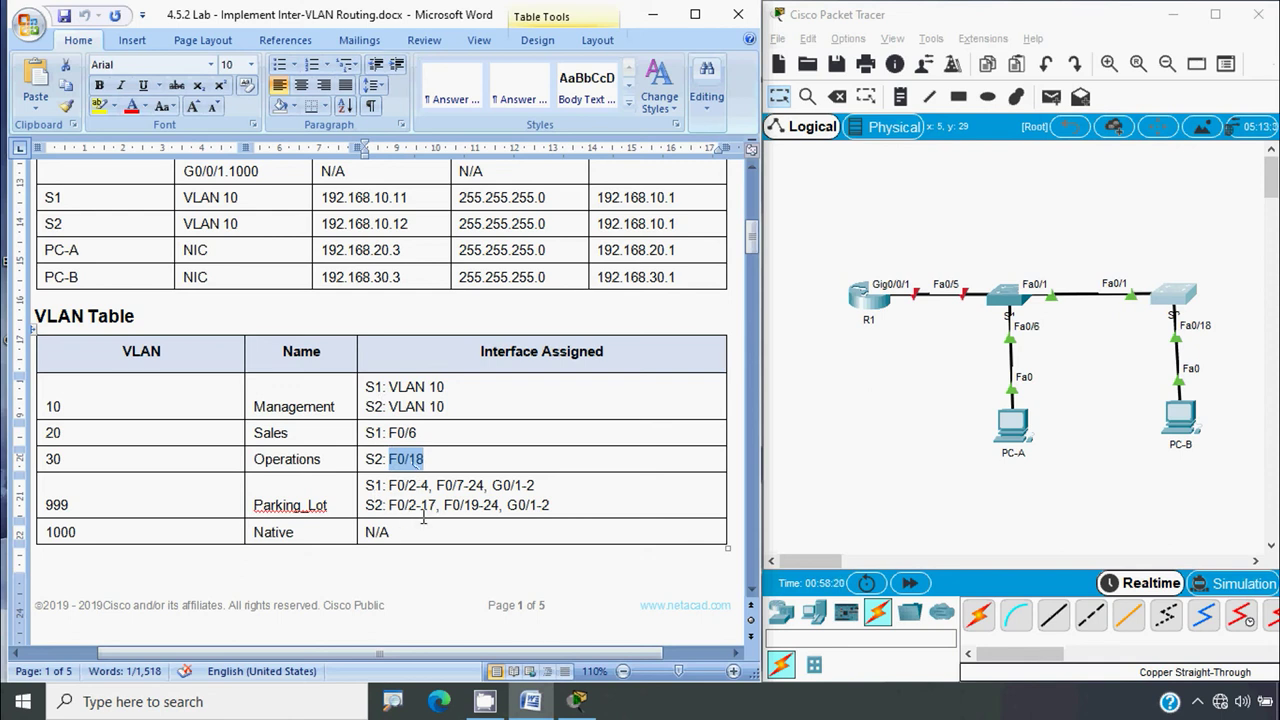
left_click(420, 466)
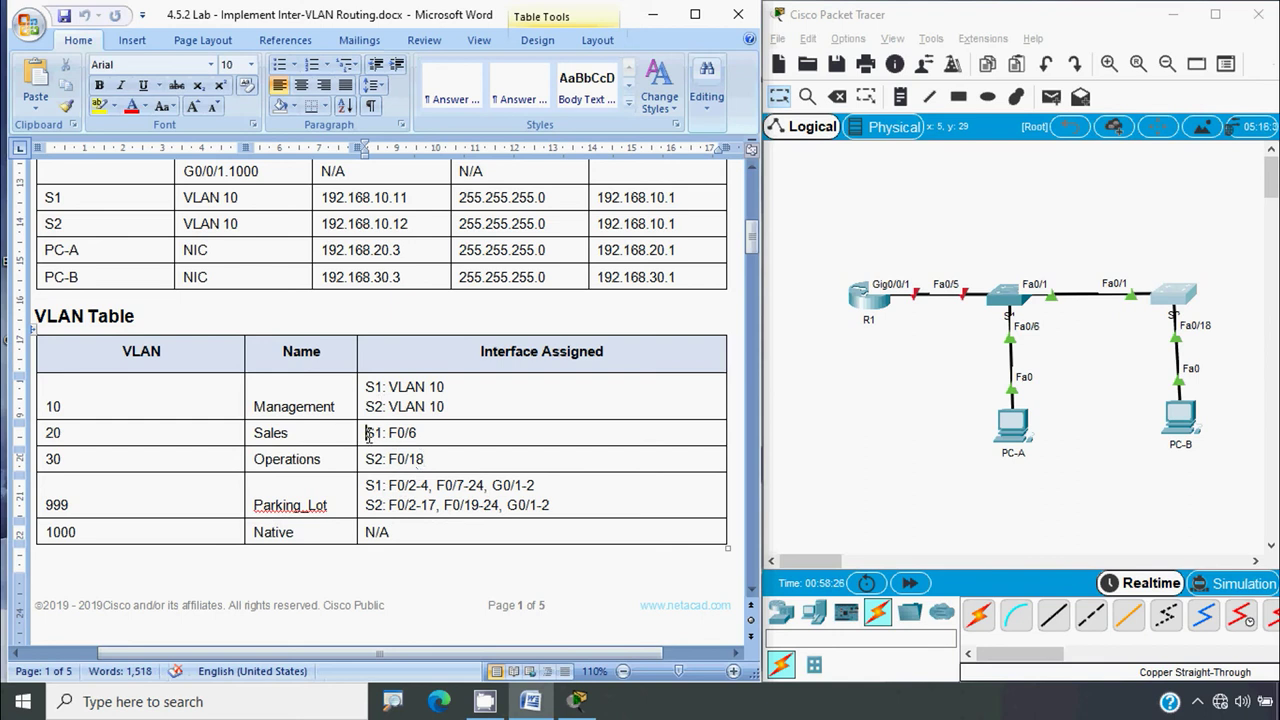
left_click(367, 433)
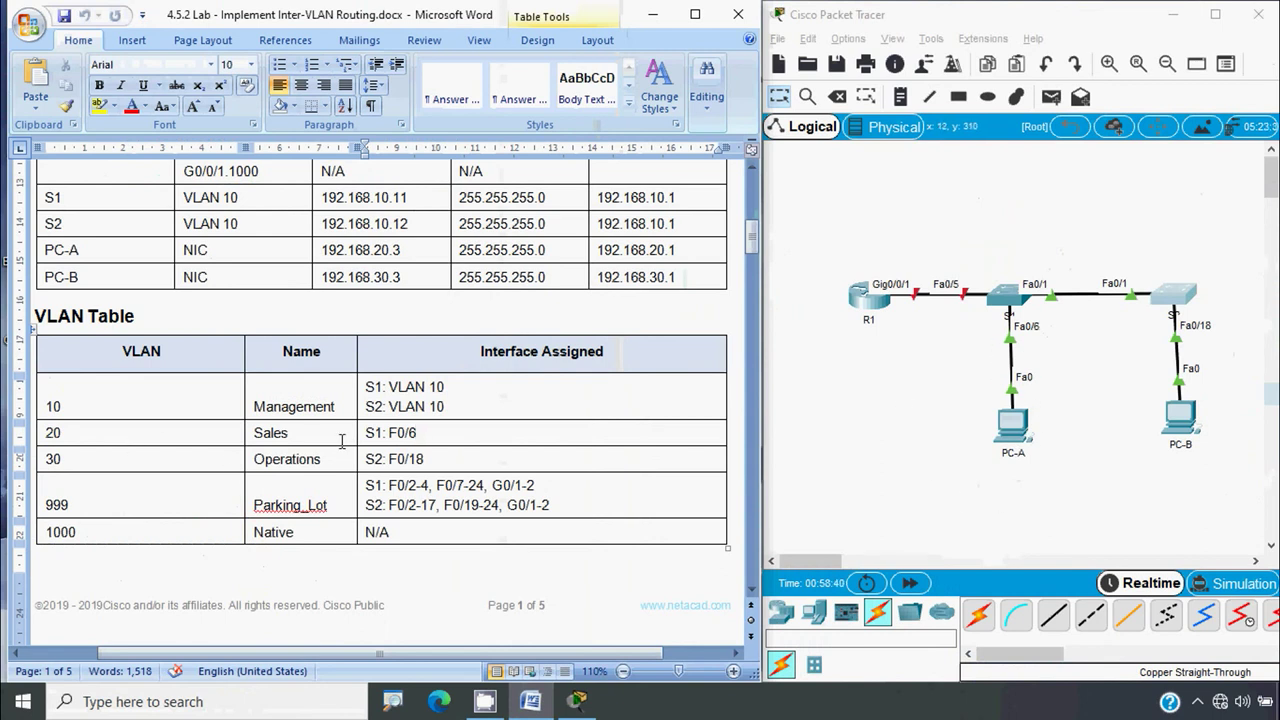
Open S1's command line and enter configuration for interface Fa0/6
left_click(855, 436)
left_click(1010, 300)
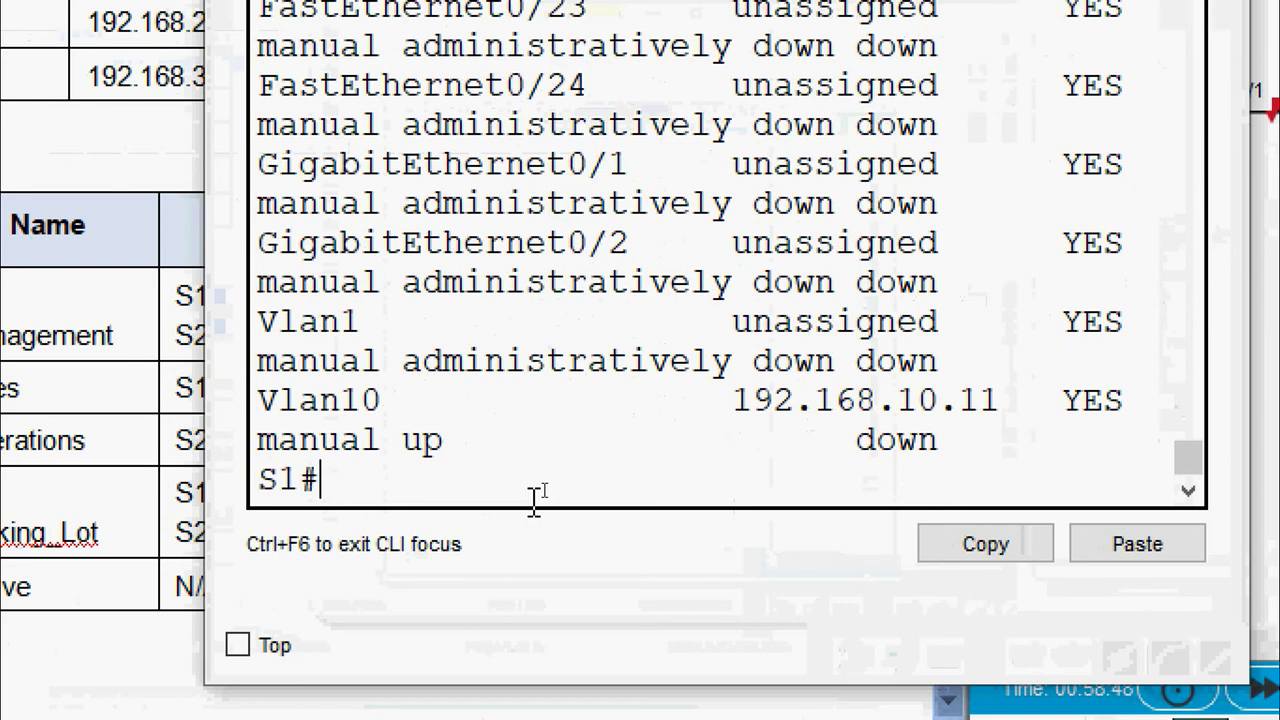
type("conf")
type("nterface ra")
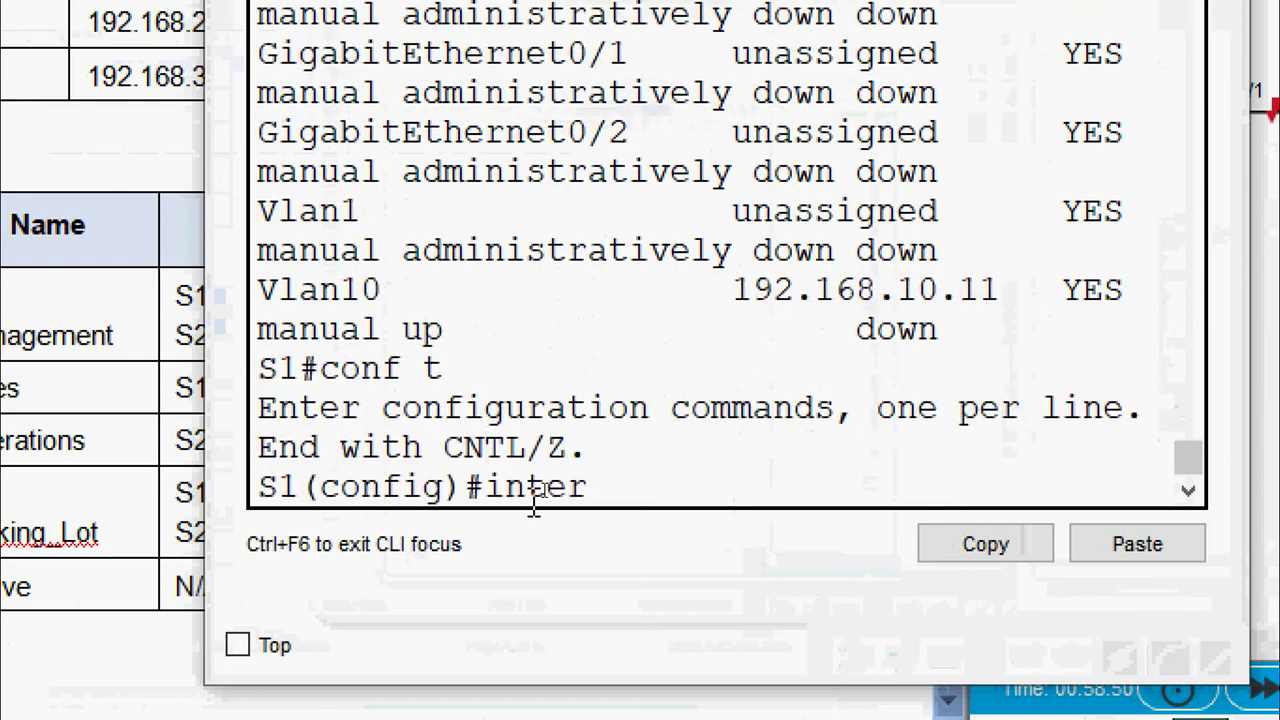
key("BackSpace")
key("BackSpace")
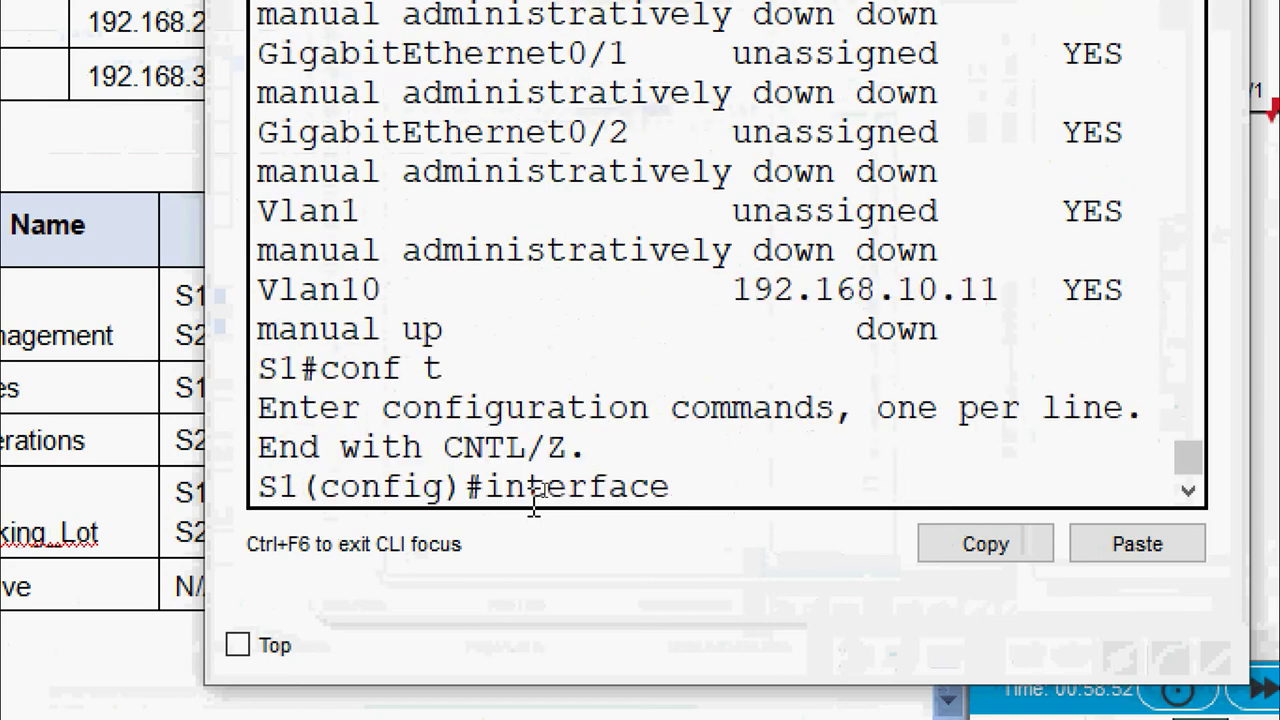
type("fas")
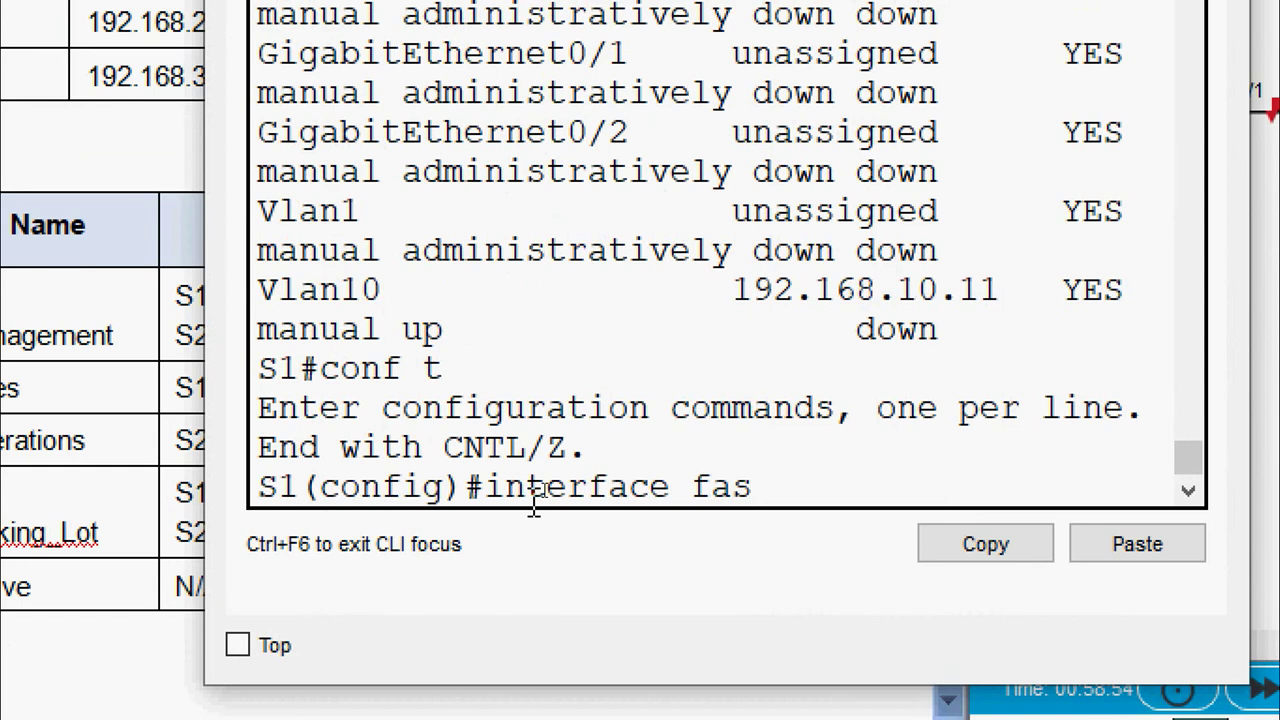
key("BackSpace")
type("0/6")
key("Return")
Make Fa0/6 an access port assigned to VLAN 20
type("switch")
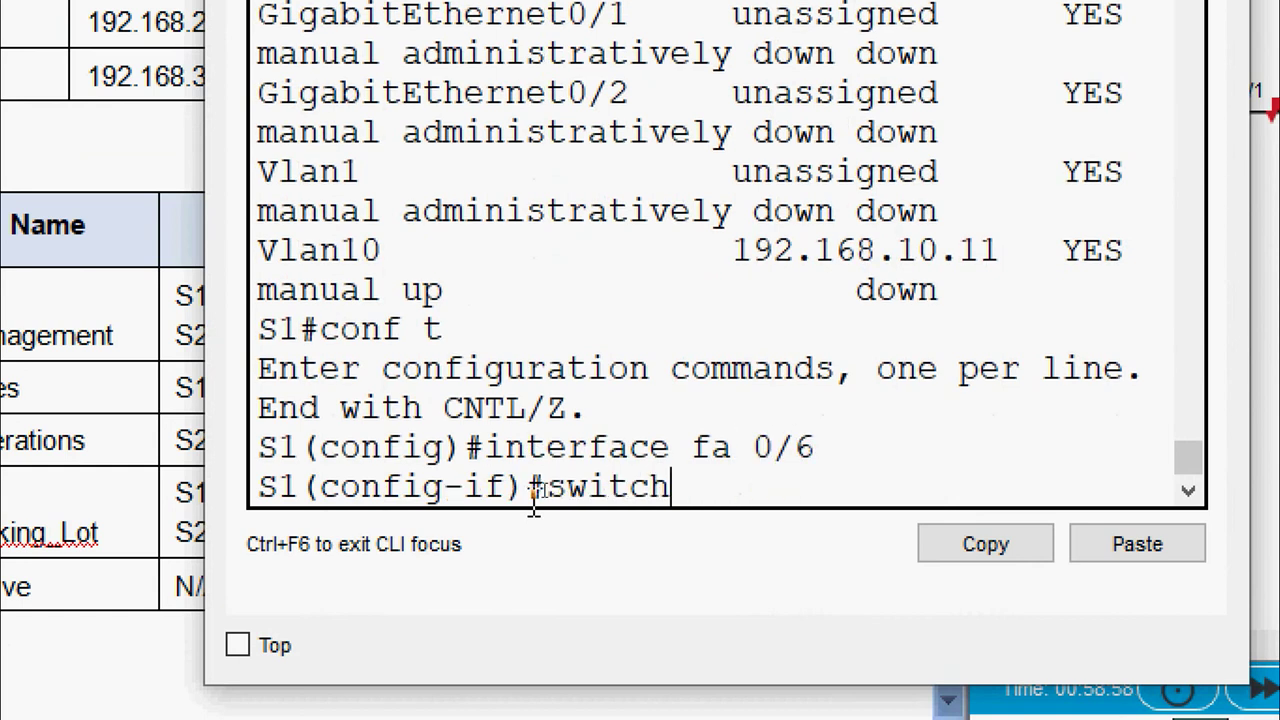
type("port mode access")
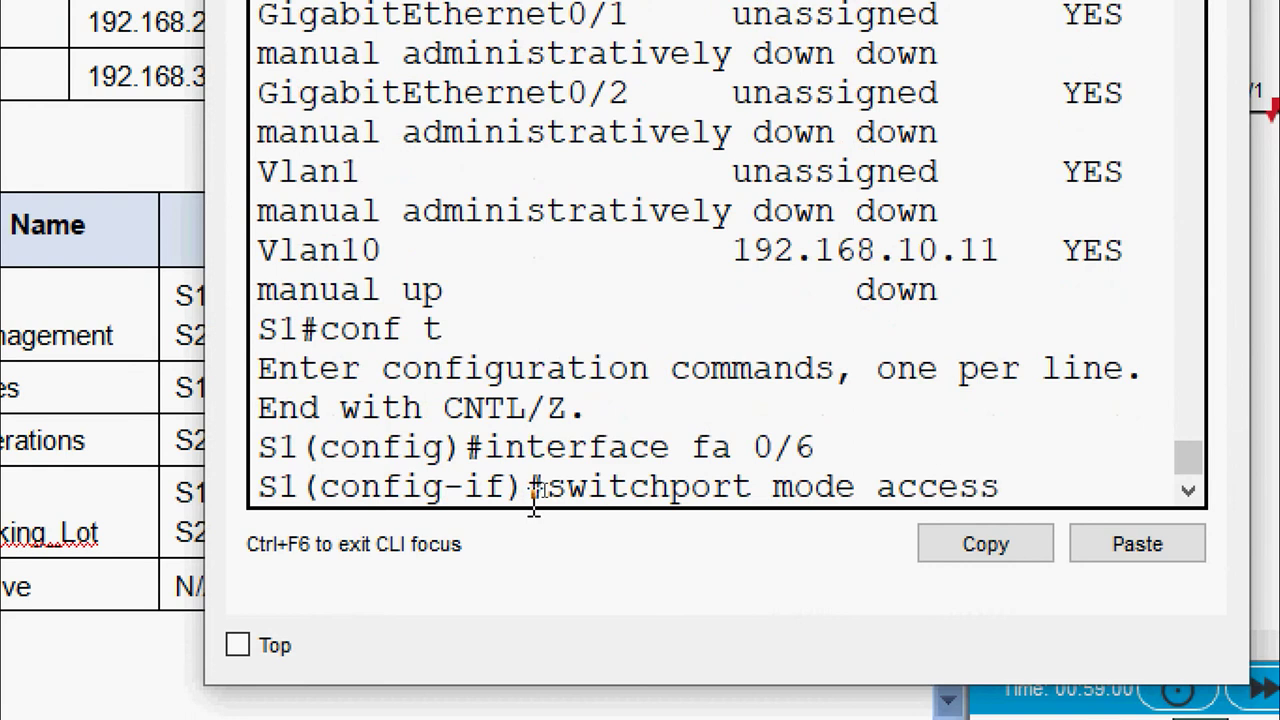
key("Return")
type("switchp")
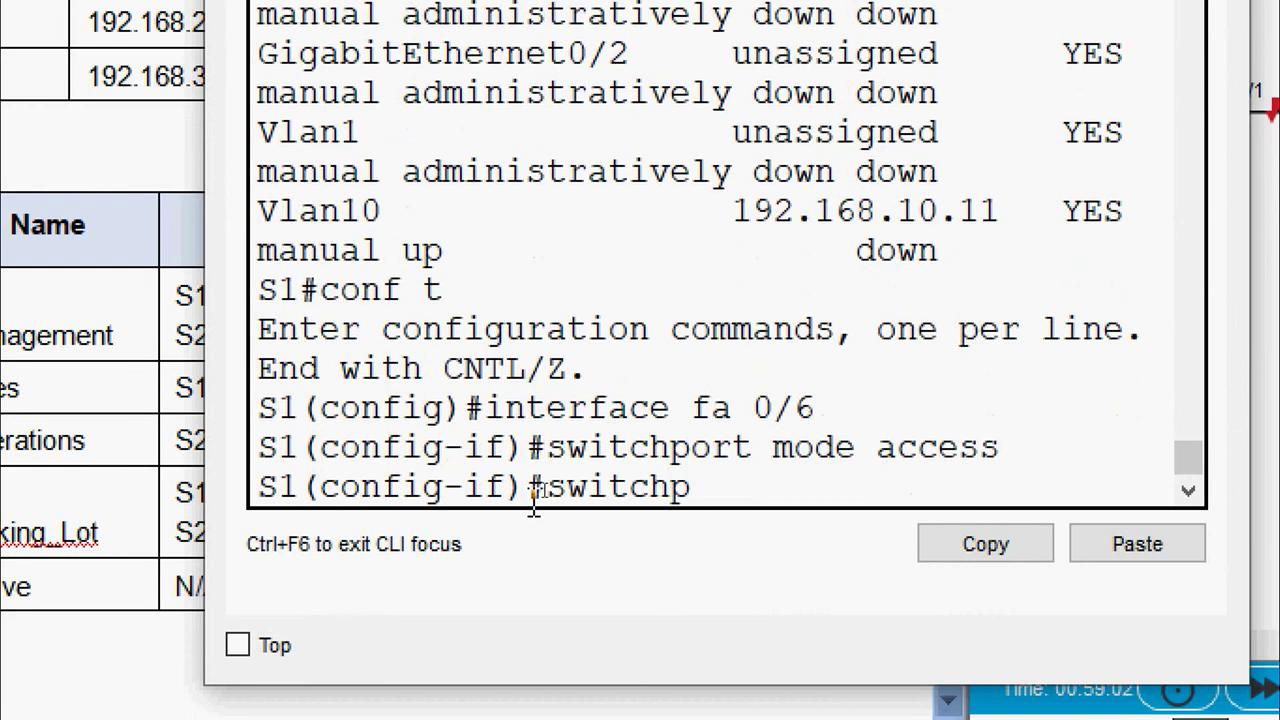
type("ort access vlan")
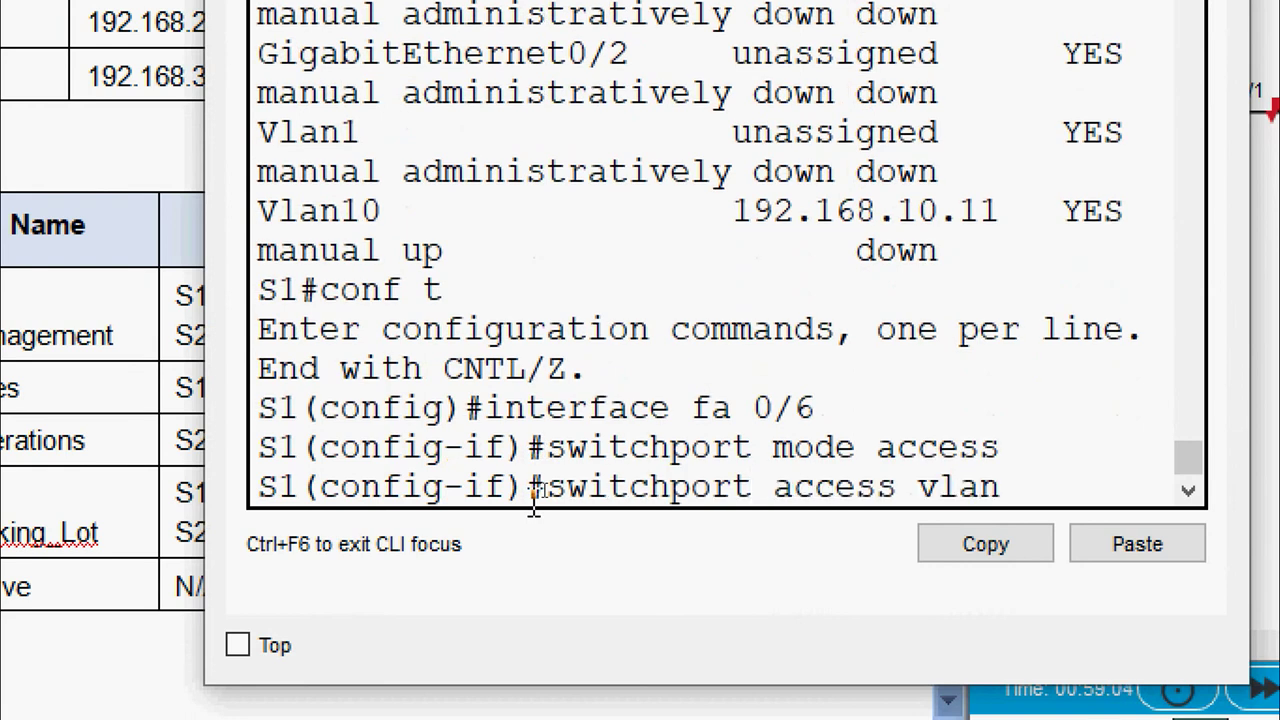
type(" 20")
key("Return")
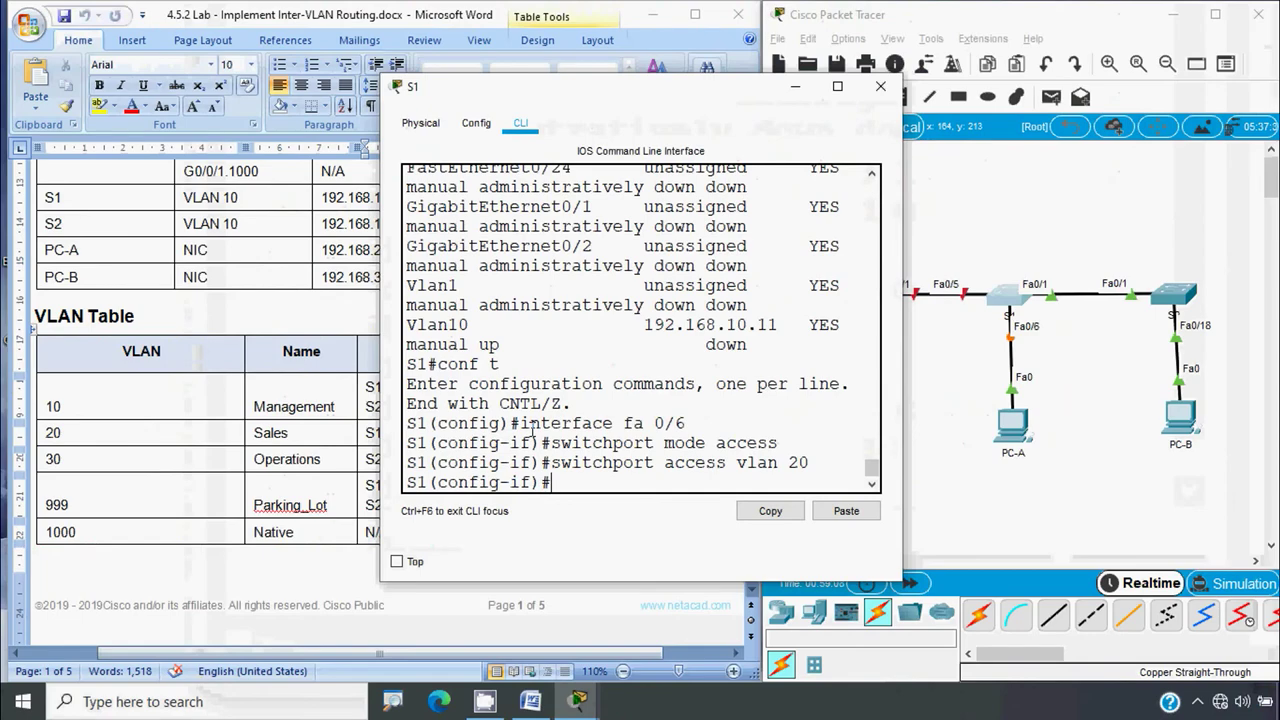
Close S1's window, open S2's CLI and enter configuration for interface Fa0/18
left_click(880, 86)
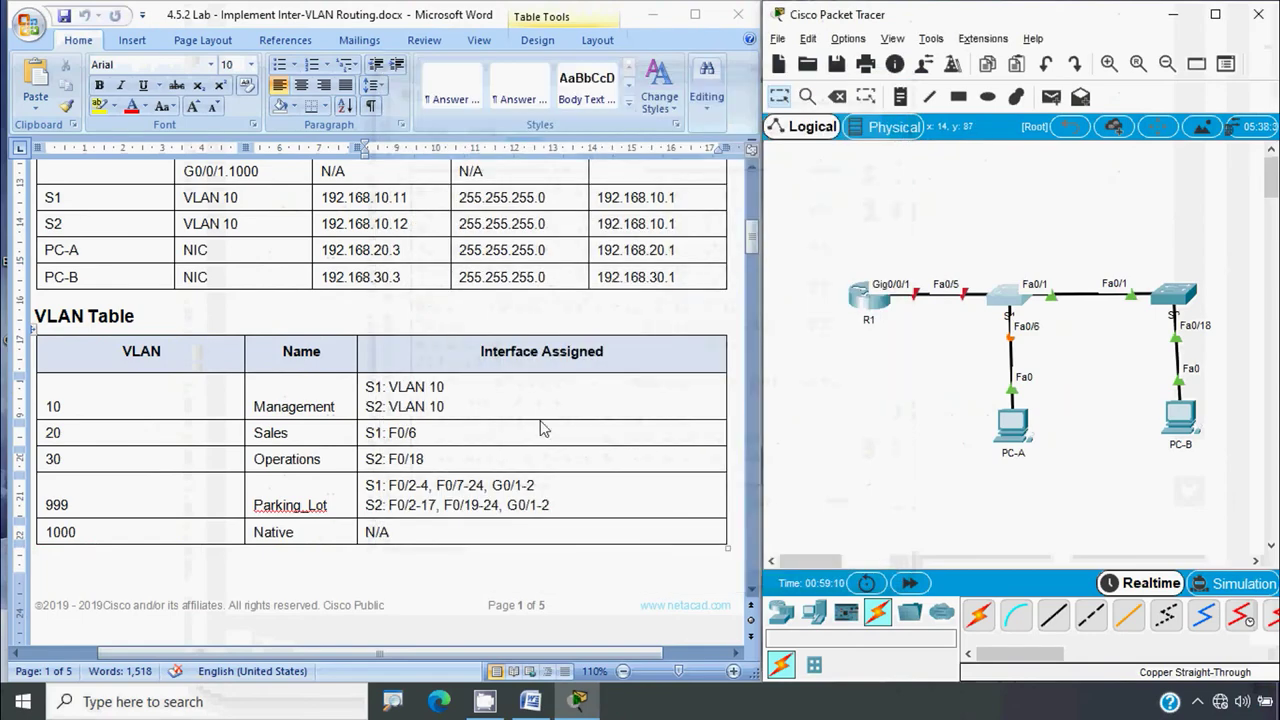
left_click(456, 437)
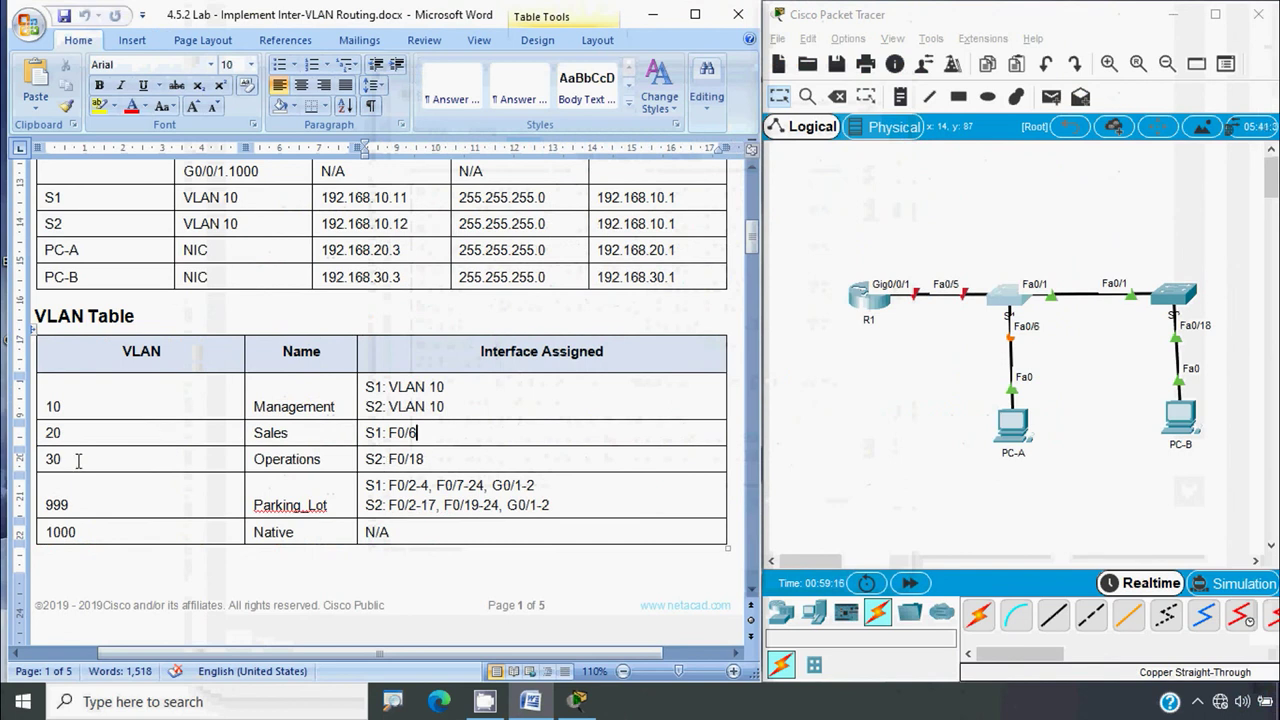
left_click(1176, 300)
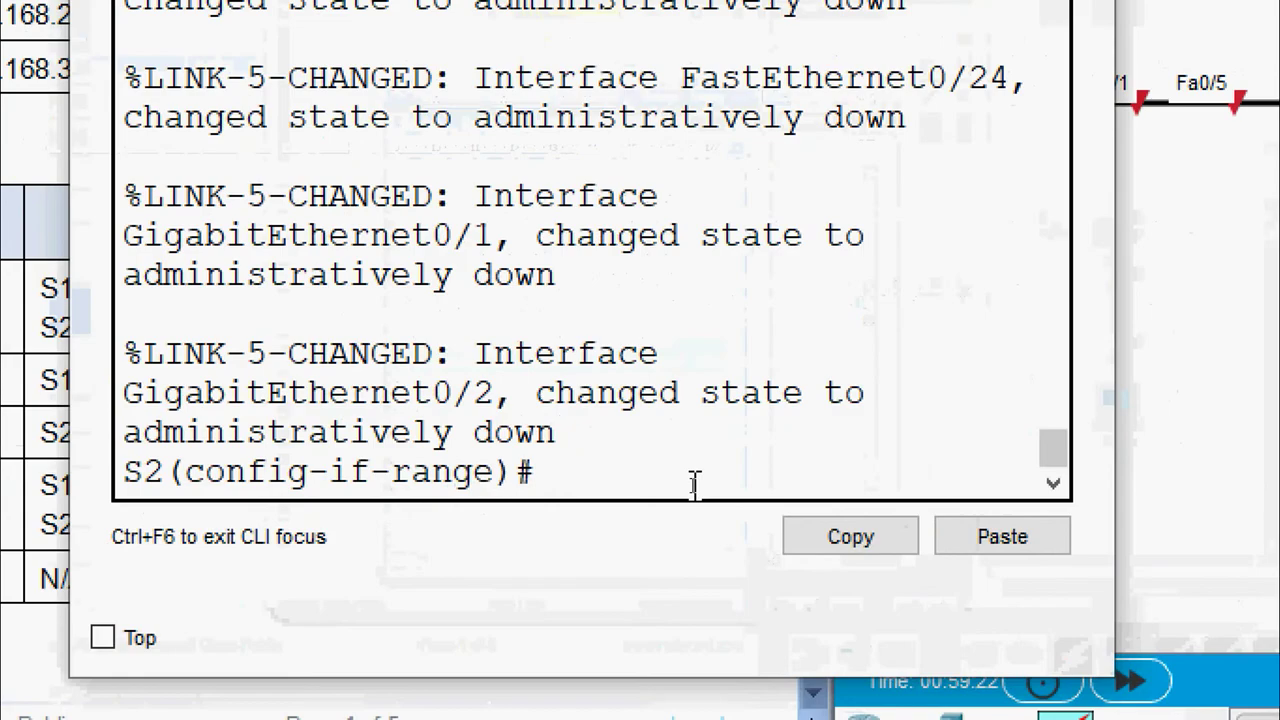
type("exit")
key("Return")
key("Return")
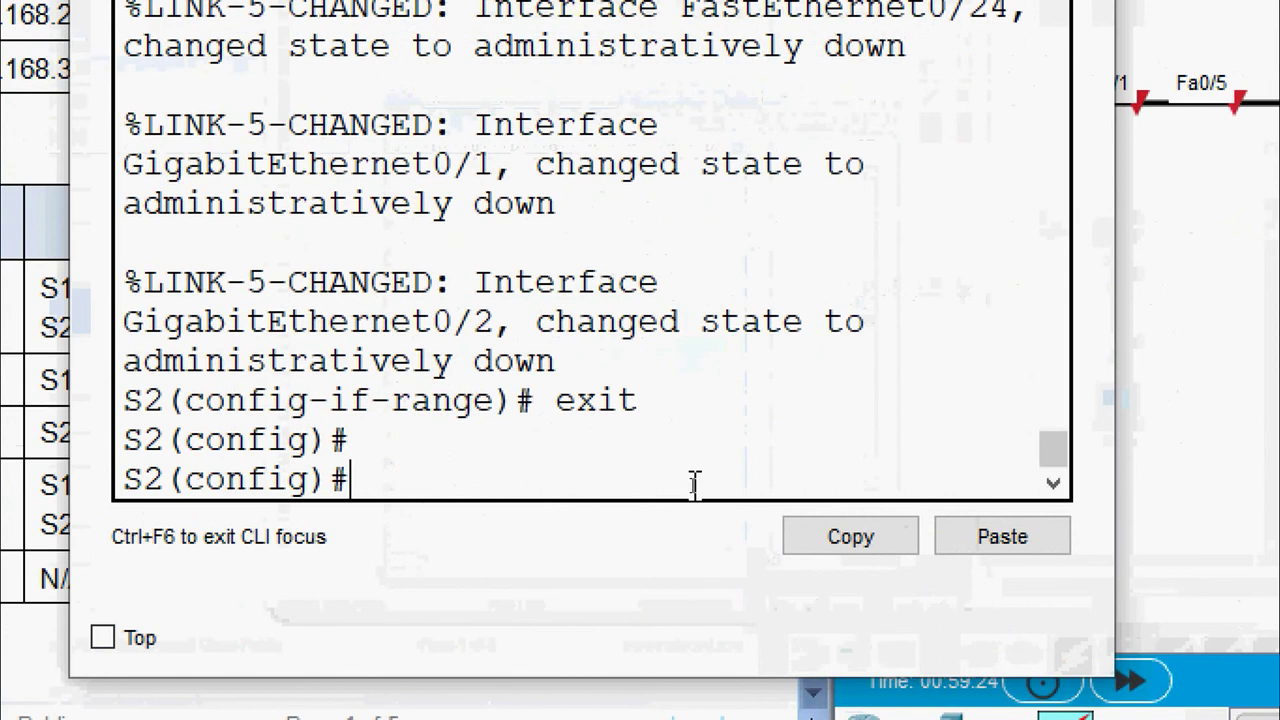
type("interface")
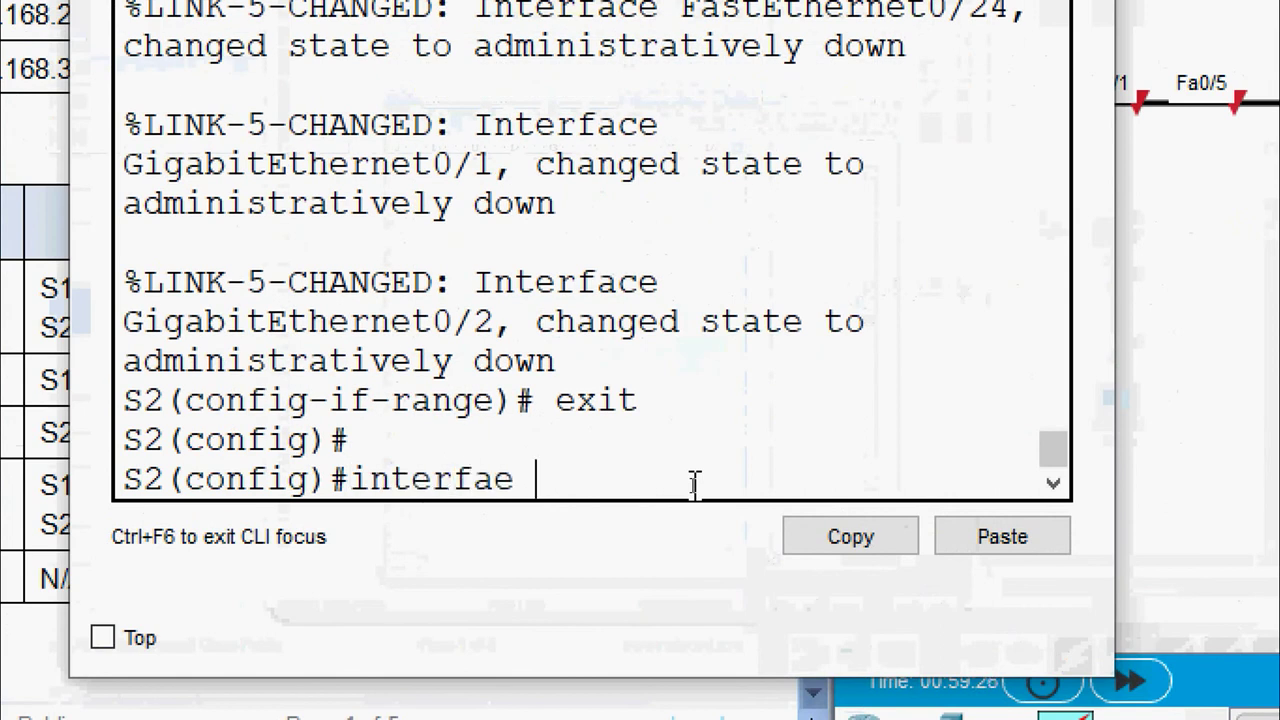
key("BackSpace")
key("BackSpace")
type("ce fa 0")
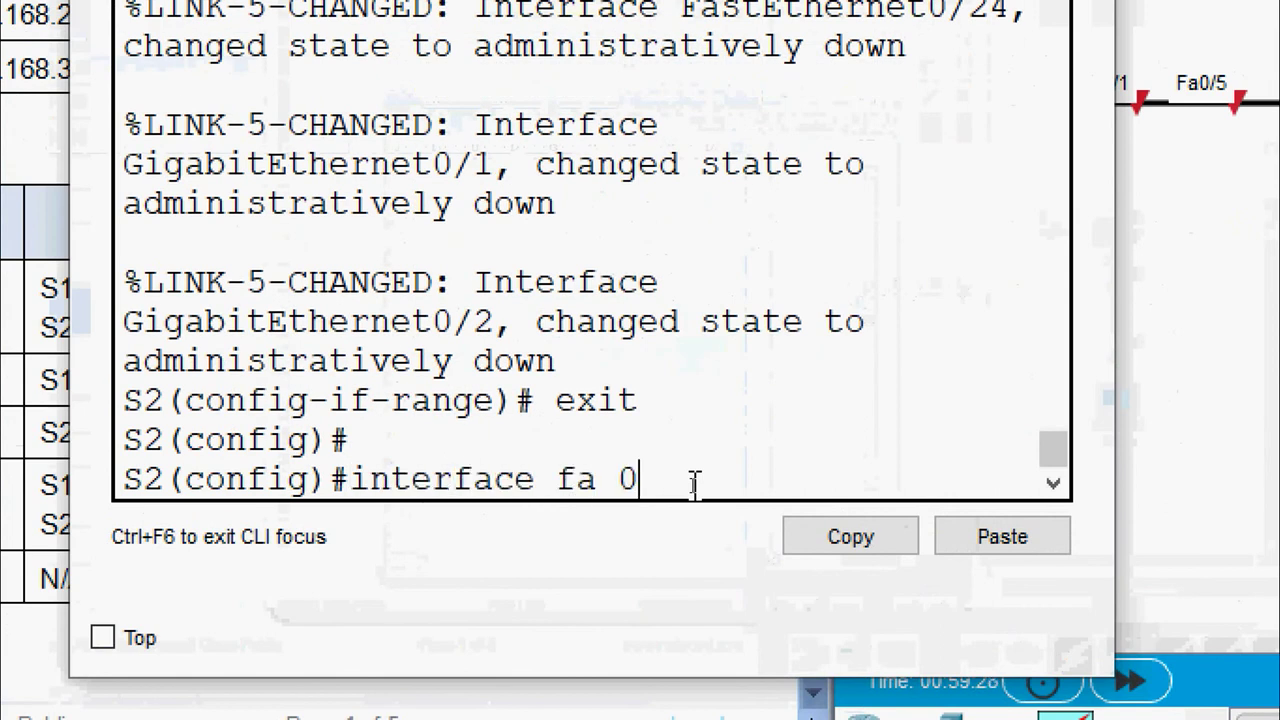
type("/18")
key("Return")
Make Fa0/18 an access port assigned to VLAN 30
type("s")
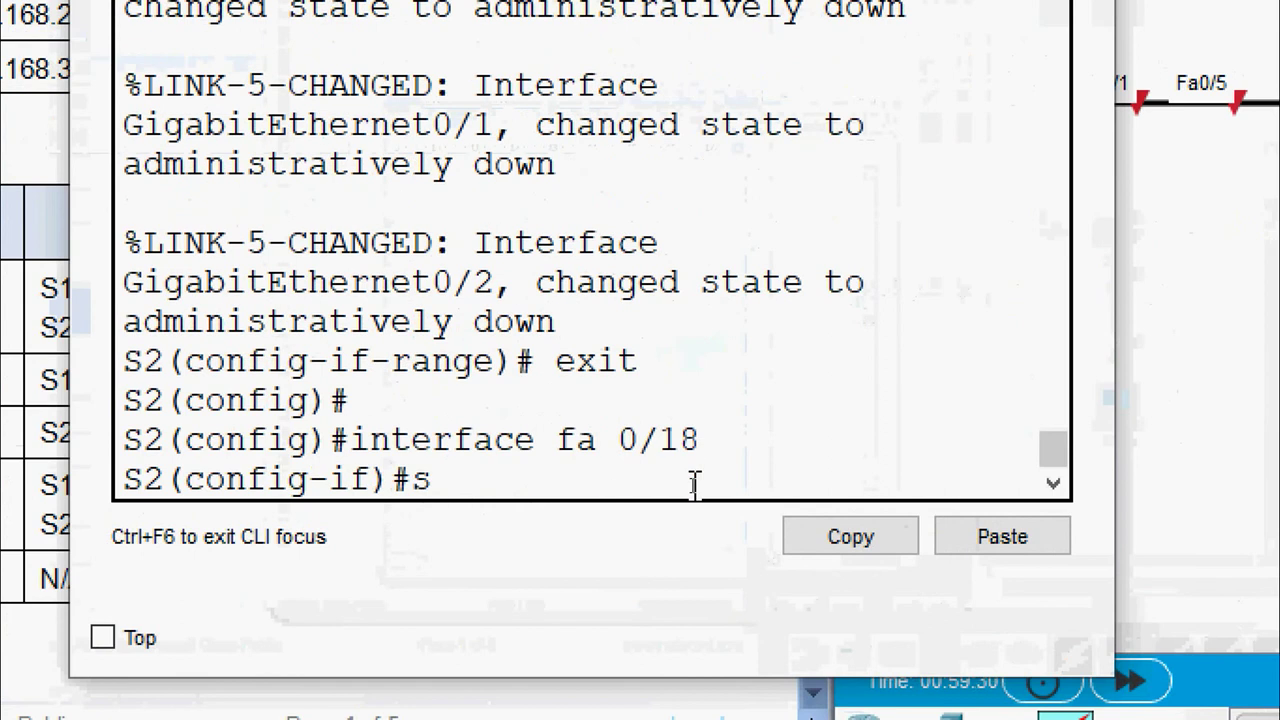
type("witchport mo")
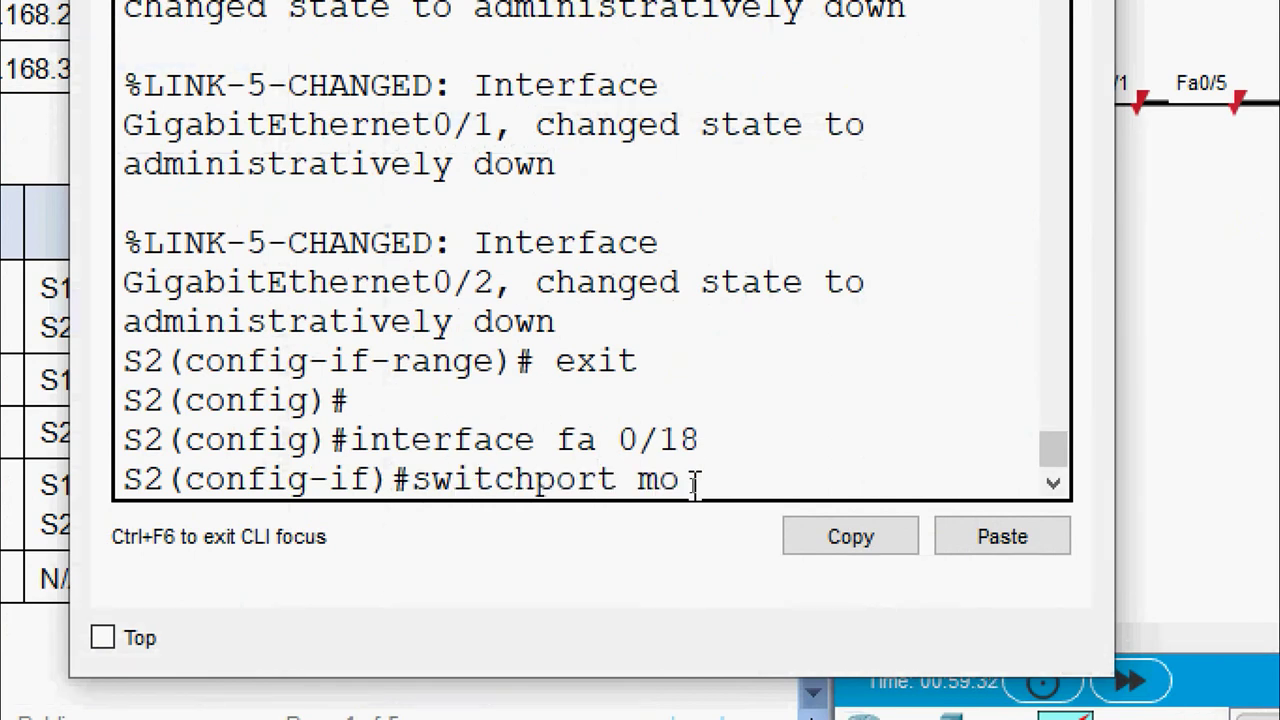
type("de access")
key("Return")
type("sw")
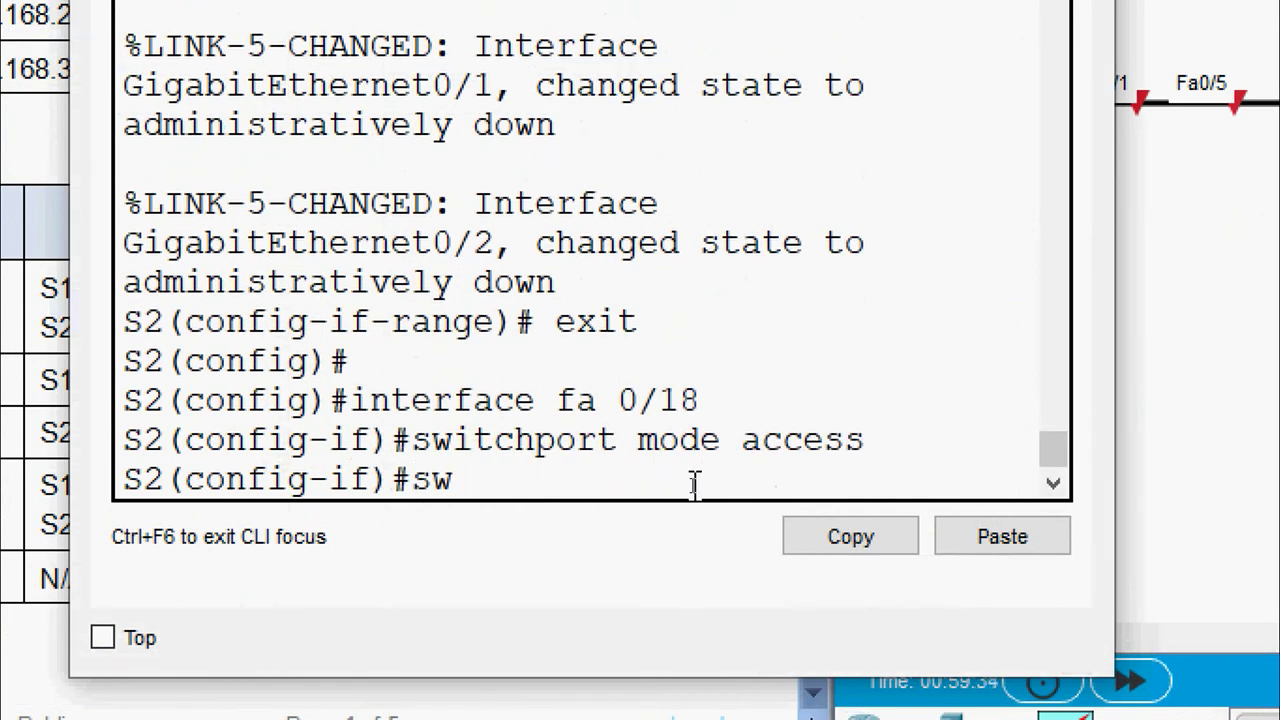
type("itchport a")
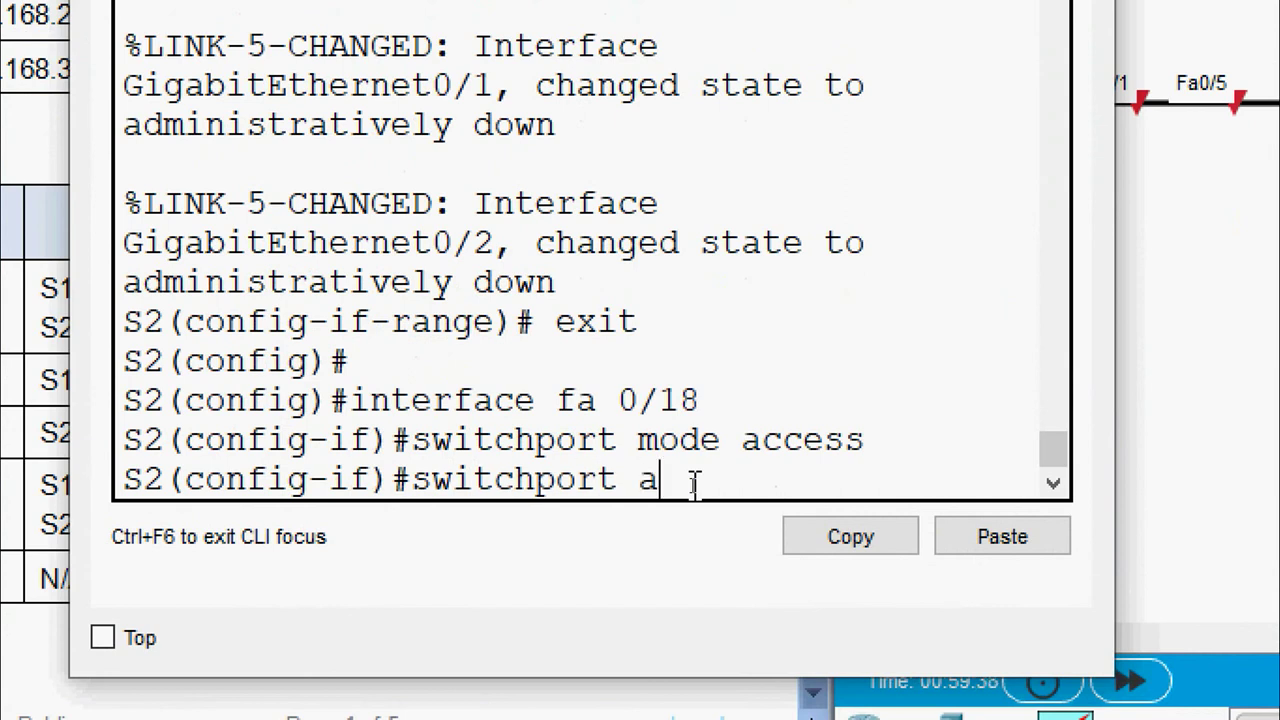
type("ccess vlan 30")
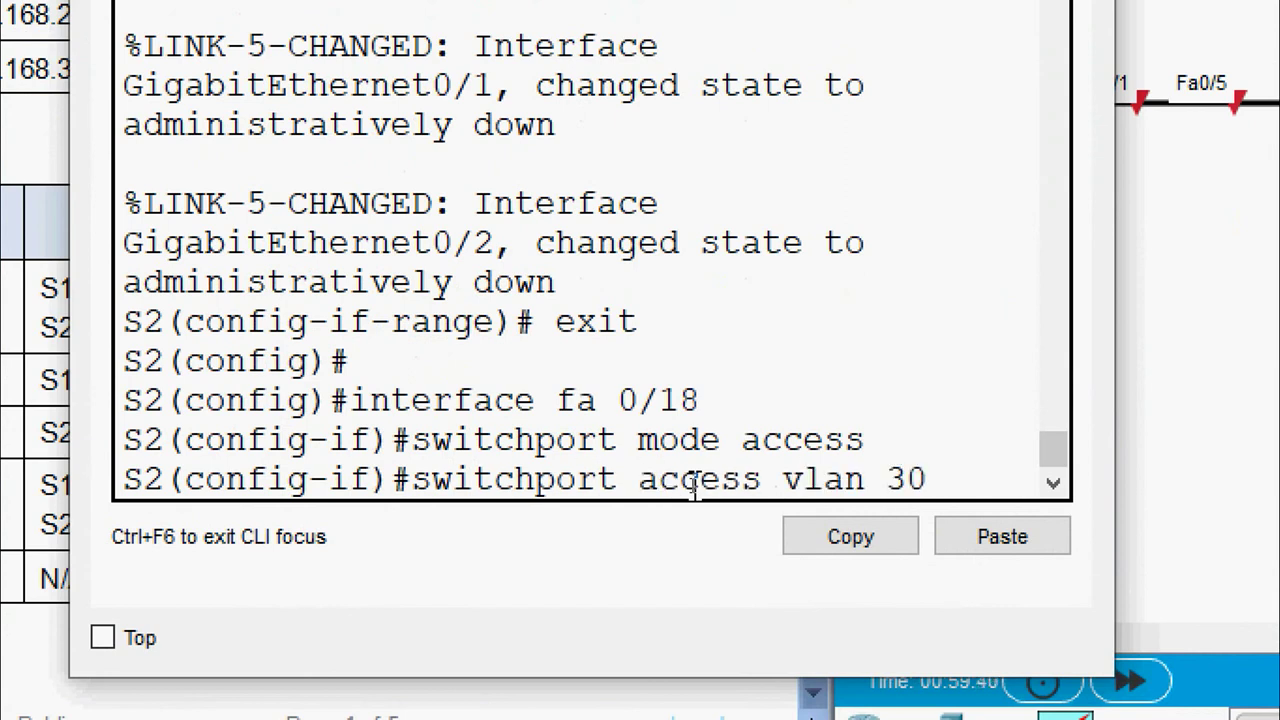
key("Return")
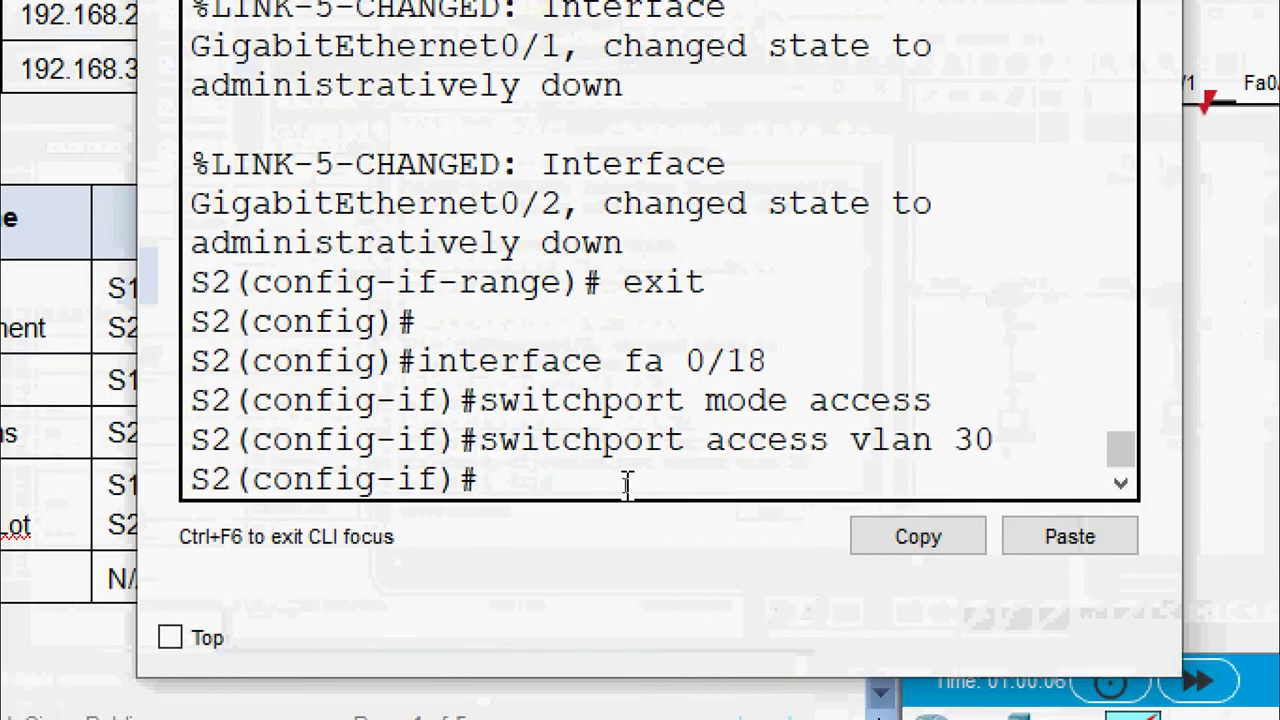
Return to privileged mode and display S2's VLAN summary with show vlan brief
type("end")
key("Return")
type("s")
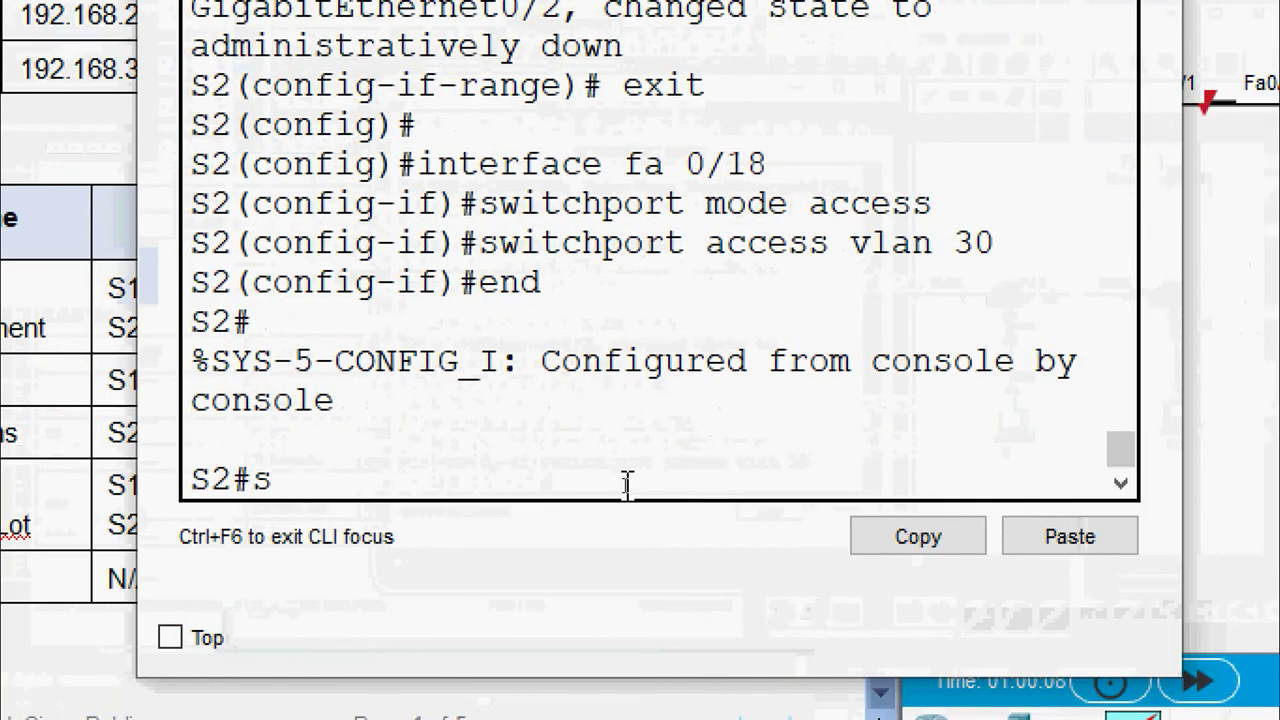
type("how vlan brief")
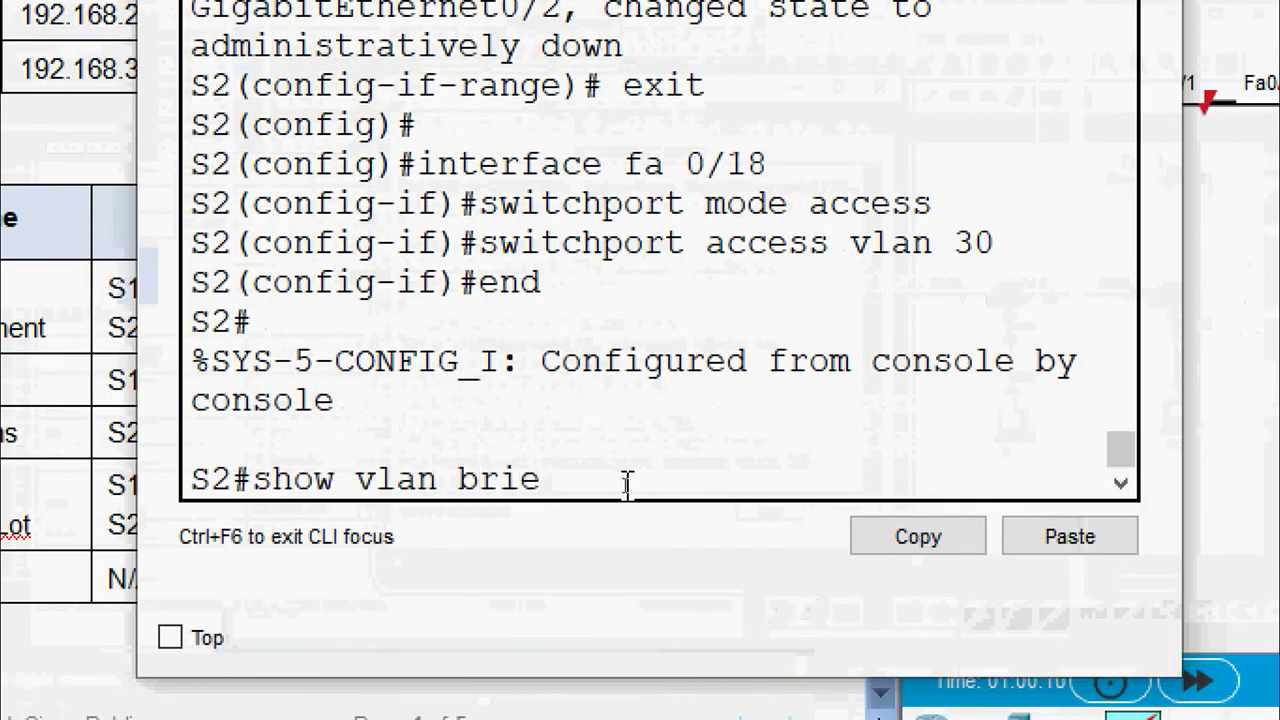
key("Return")
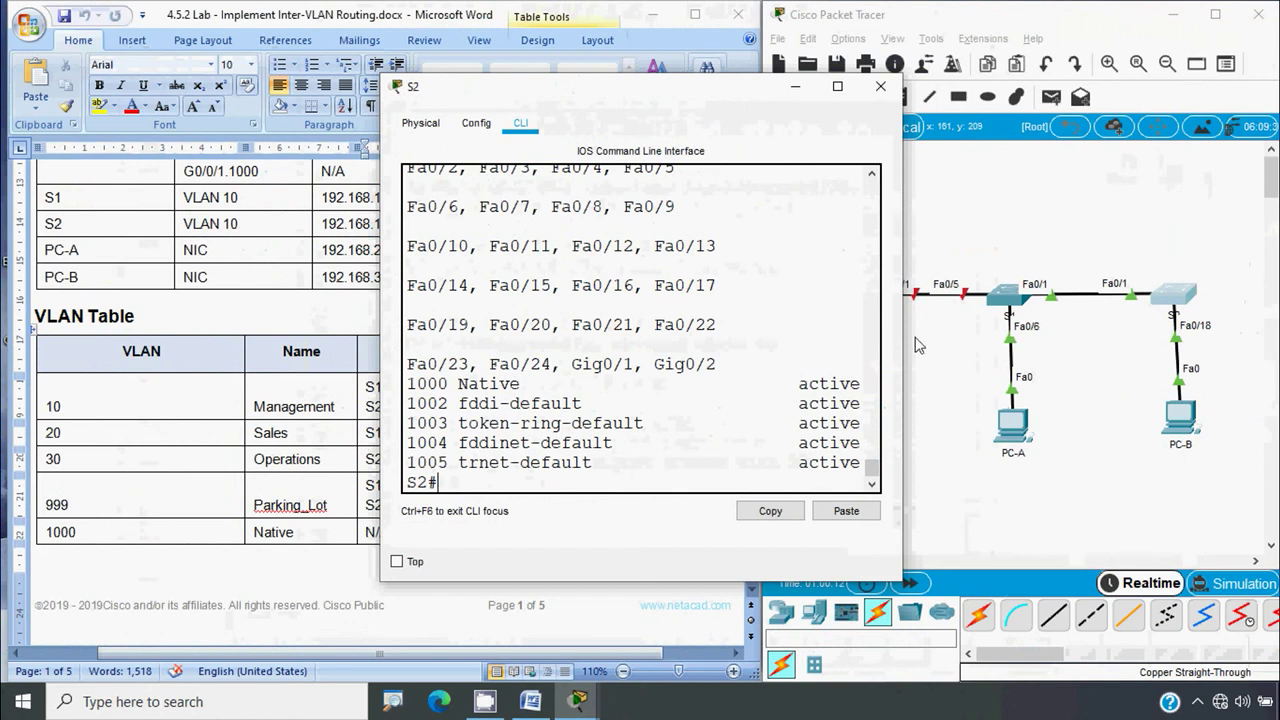
Widen S2's console and highlight the default VLAN row holding Fa0/1
left_click_drag(1008, 352, 1104, 352)
left_click_drag(386, 370, 131, 370)
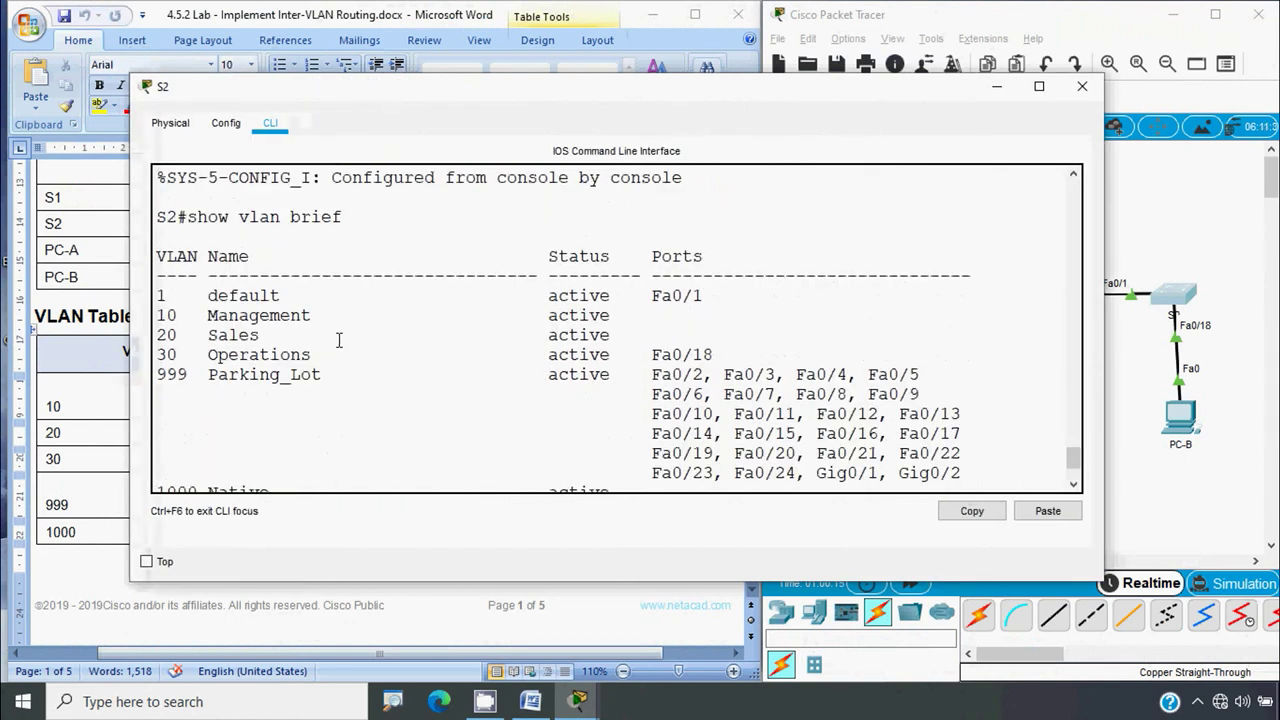
scroll(670, 310, "down", 2)
scroll(708, 364, "up", 2)
left_click_drag(705, 296, 157, 295)
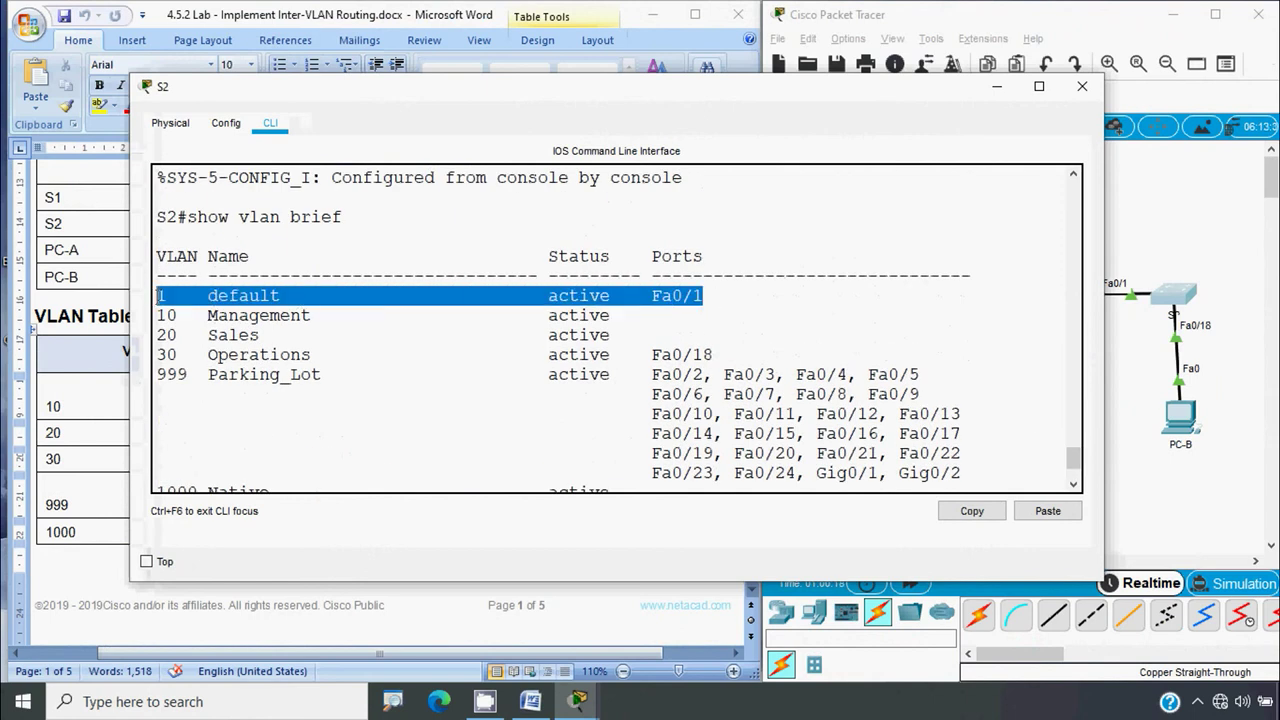
left_click(1195, 517)
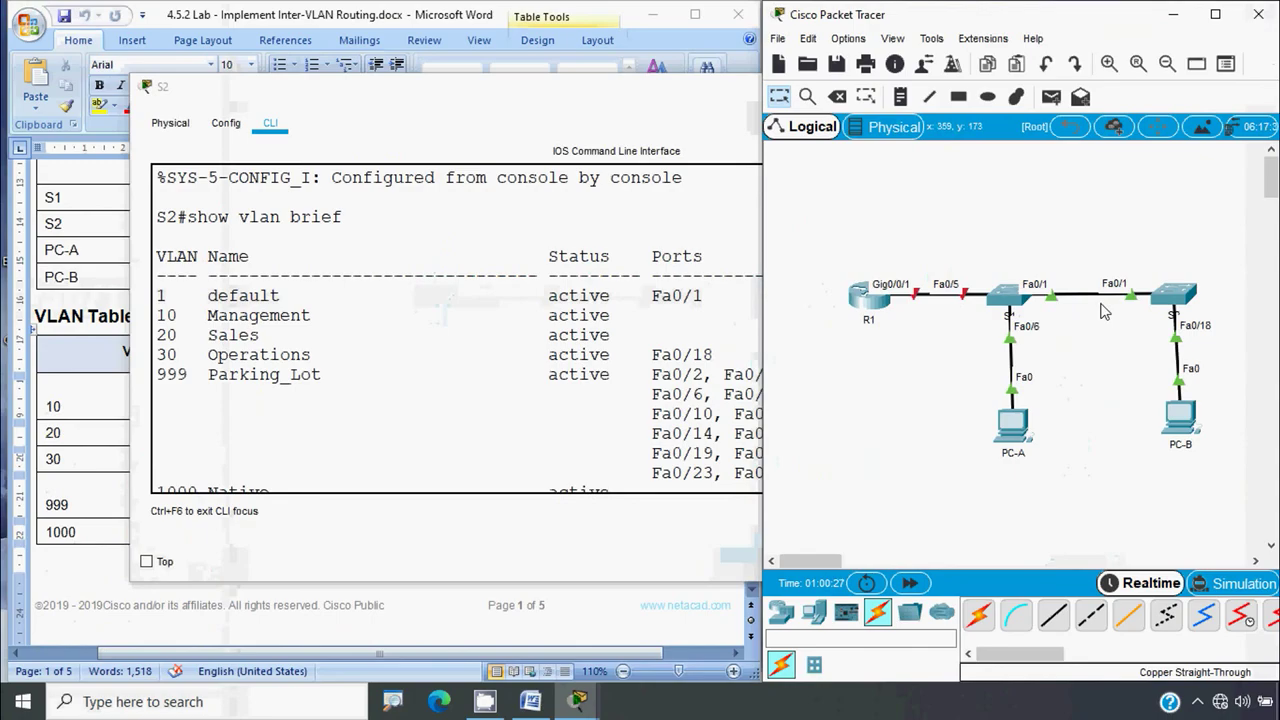
Highlight the Operations line with Fa0/18 and the Parking_Lot ports, then close S2's window
left_click(678, 345)
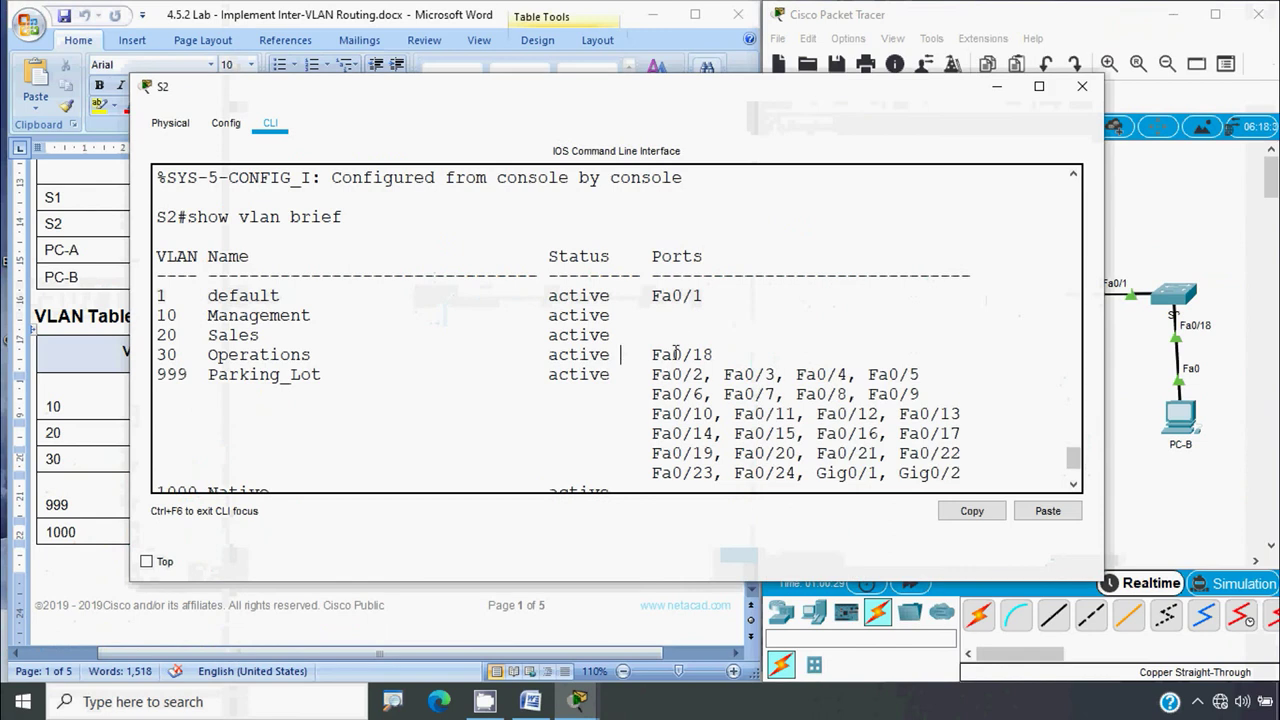
scroll(732, 376, "down", 1)
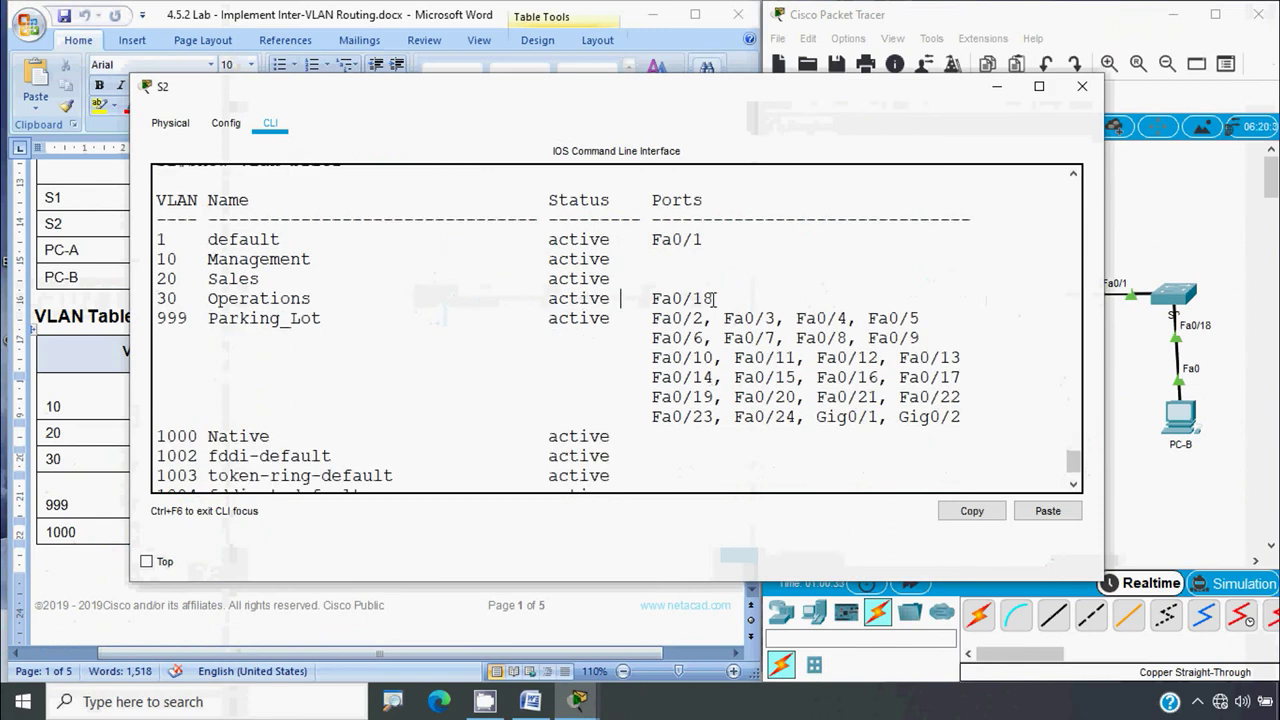
left_click_drag(715, 298, 157, 298)
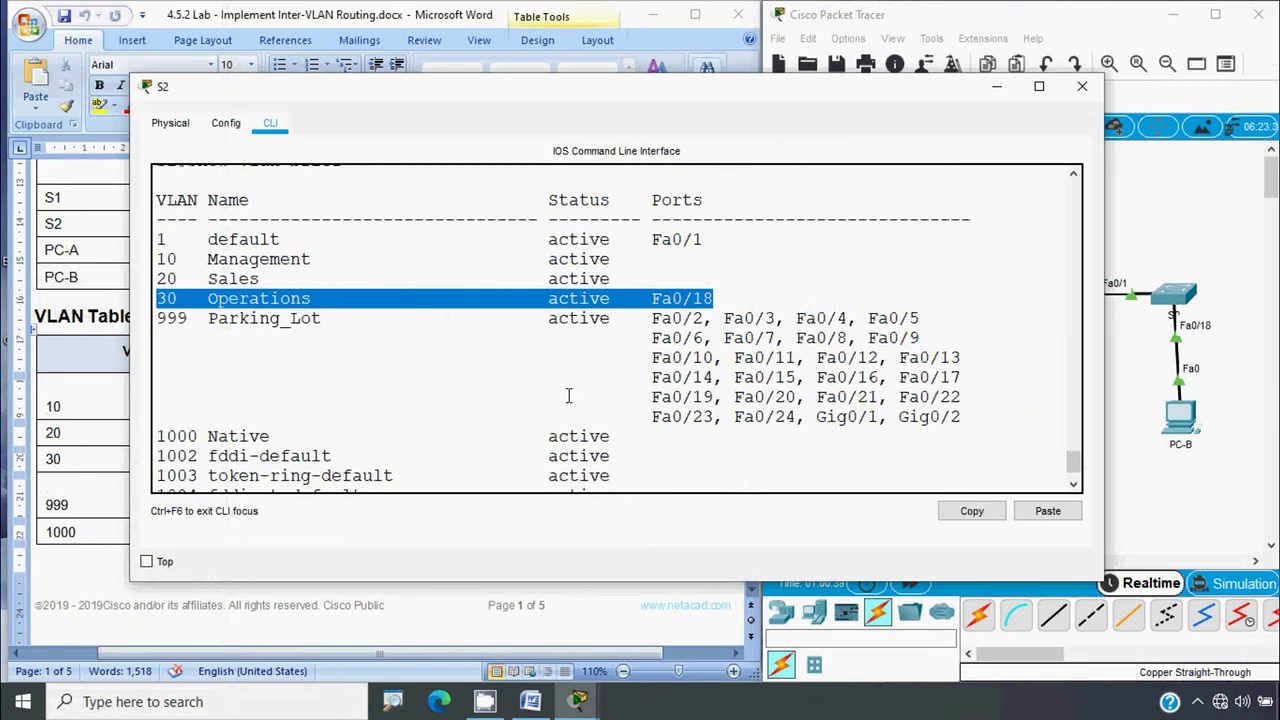
left_click_drag(958, 431, 150, 316)
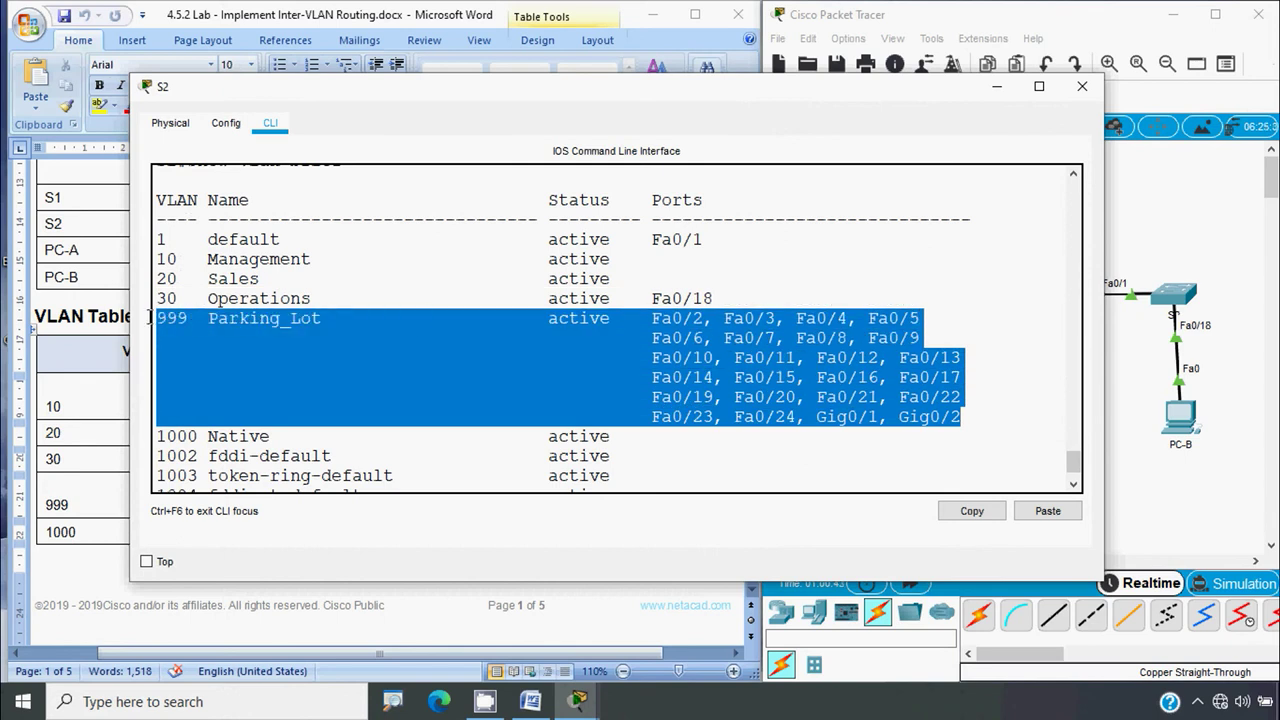
left_click(1082, 86)
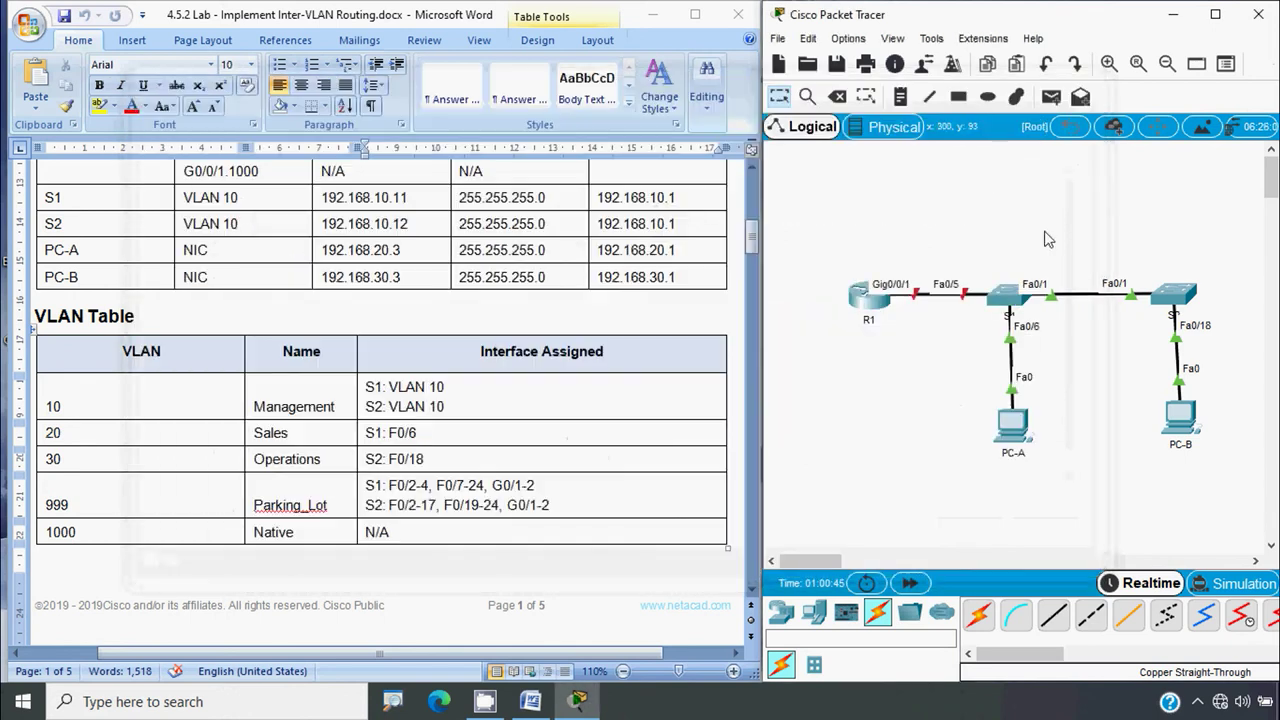
Open S1, leave configuration mode and run show vlan brief in a widened window
left_click(1010, 298)
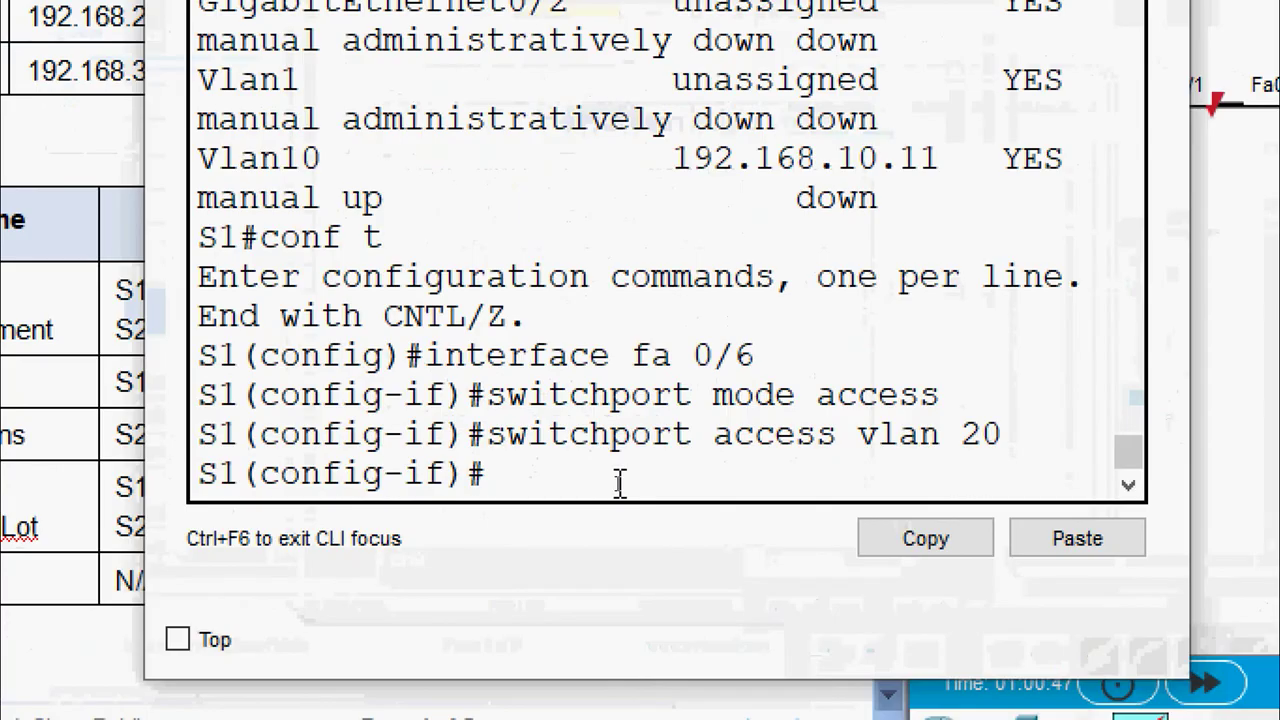
type("end")
key("Return")
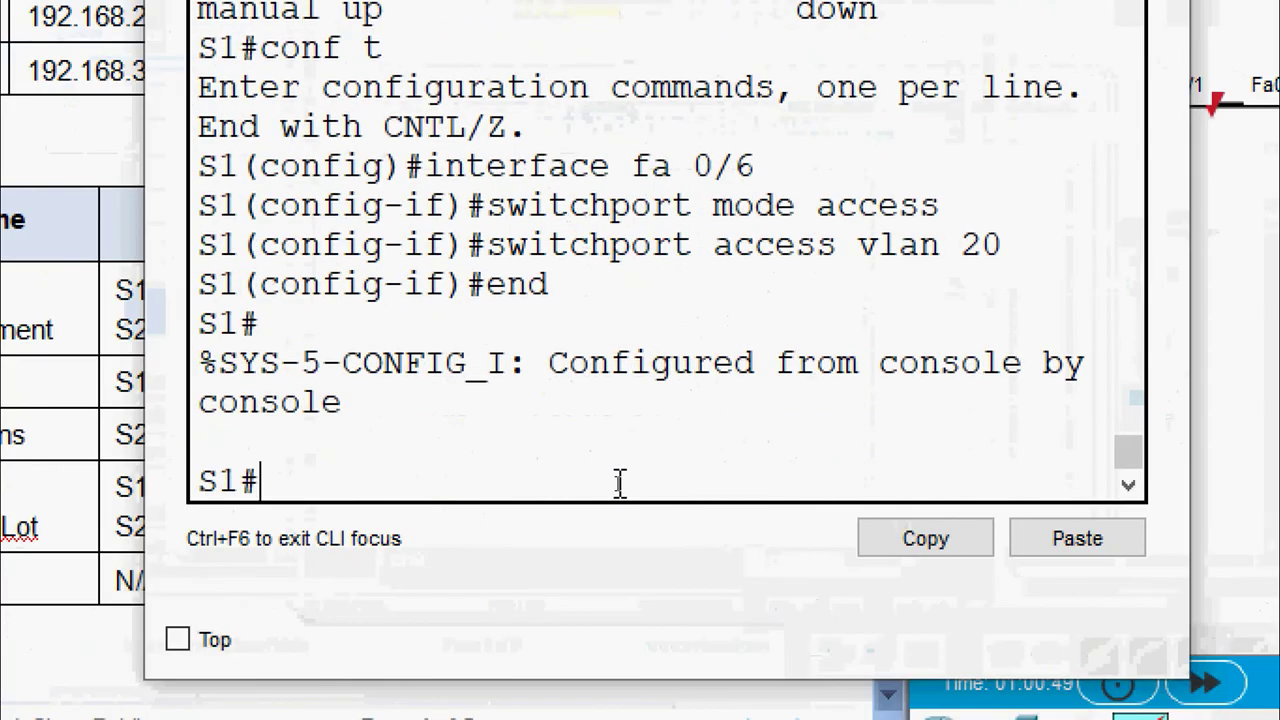
type("show vlan brie")
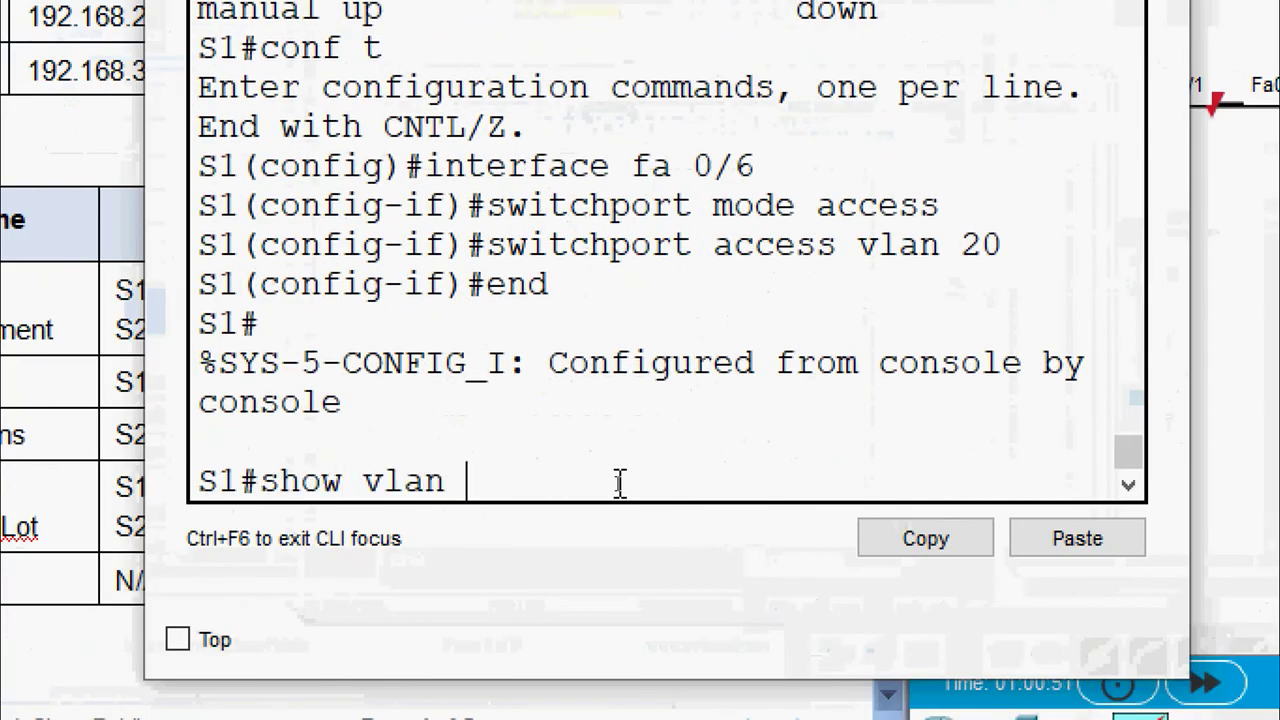
type("f")
key("Return")
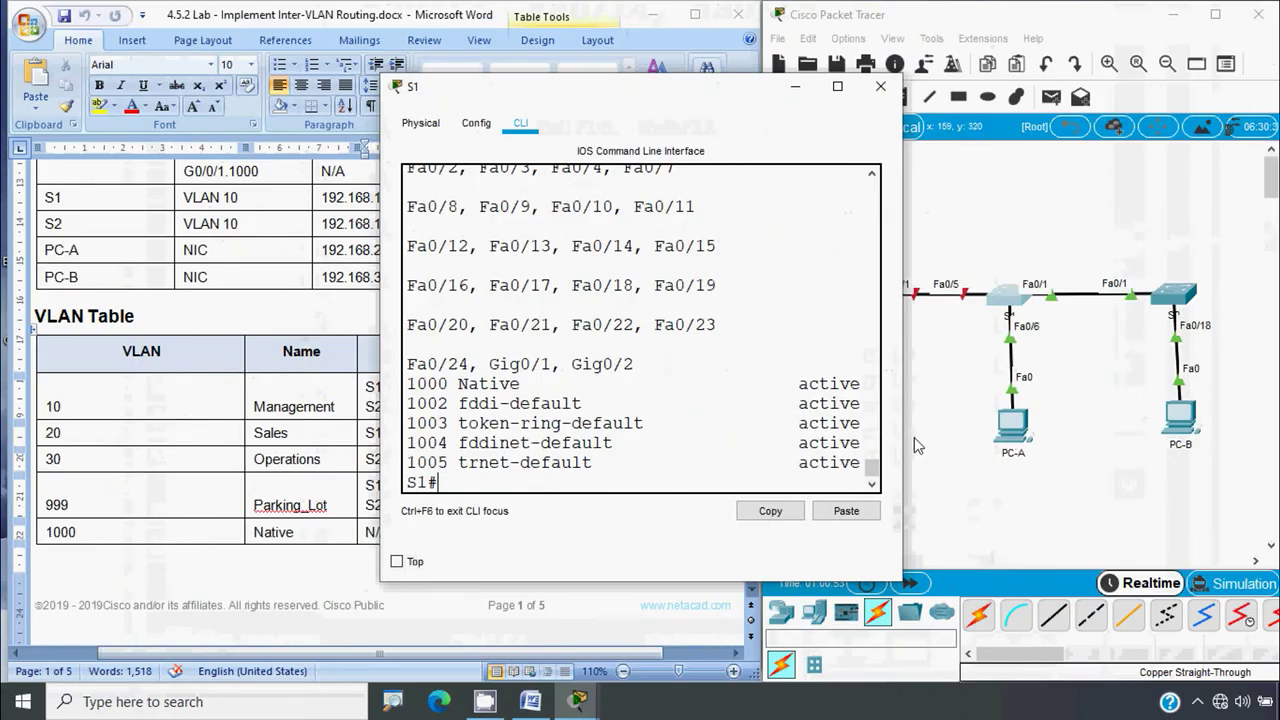
left_click_drag(907, 392, 1220, 392)
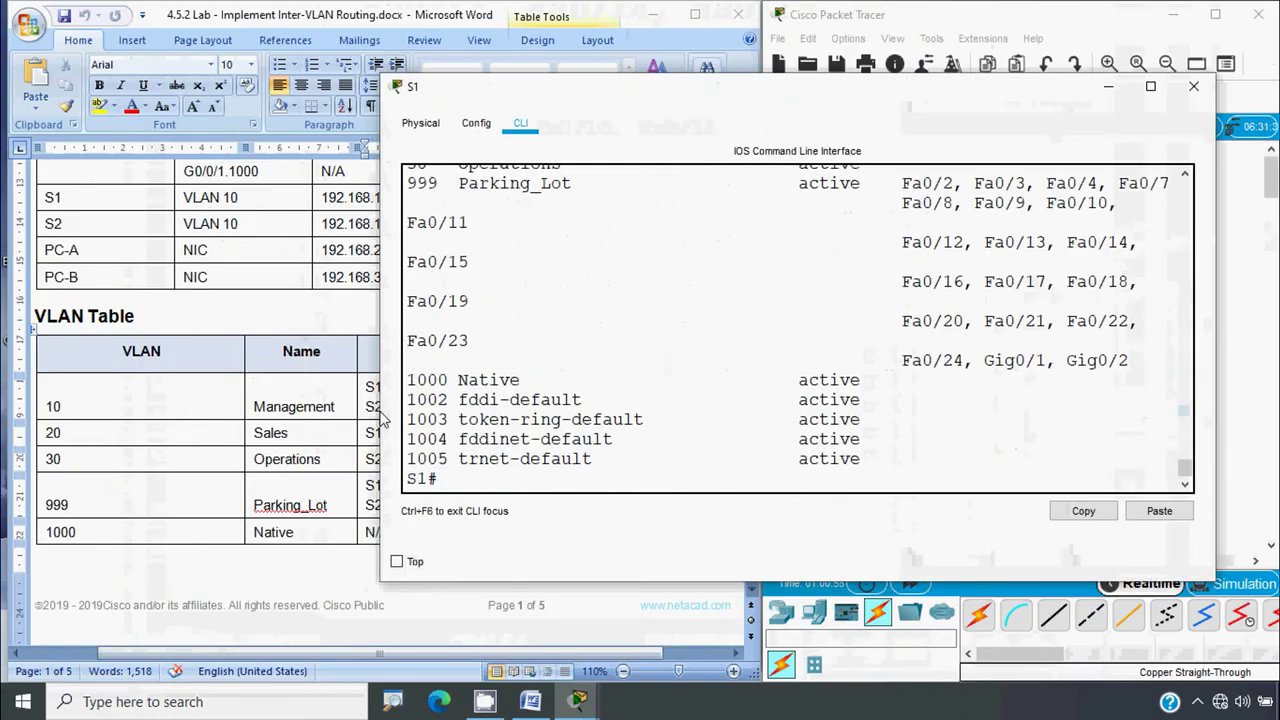
left_click_drag(383, 418, 134, 418)
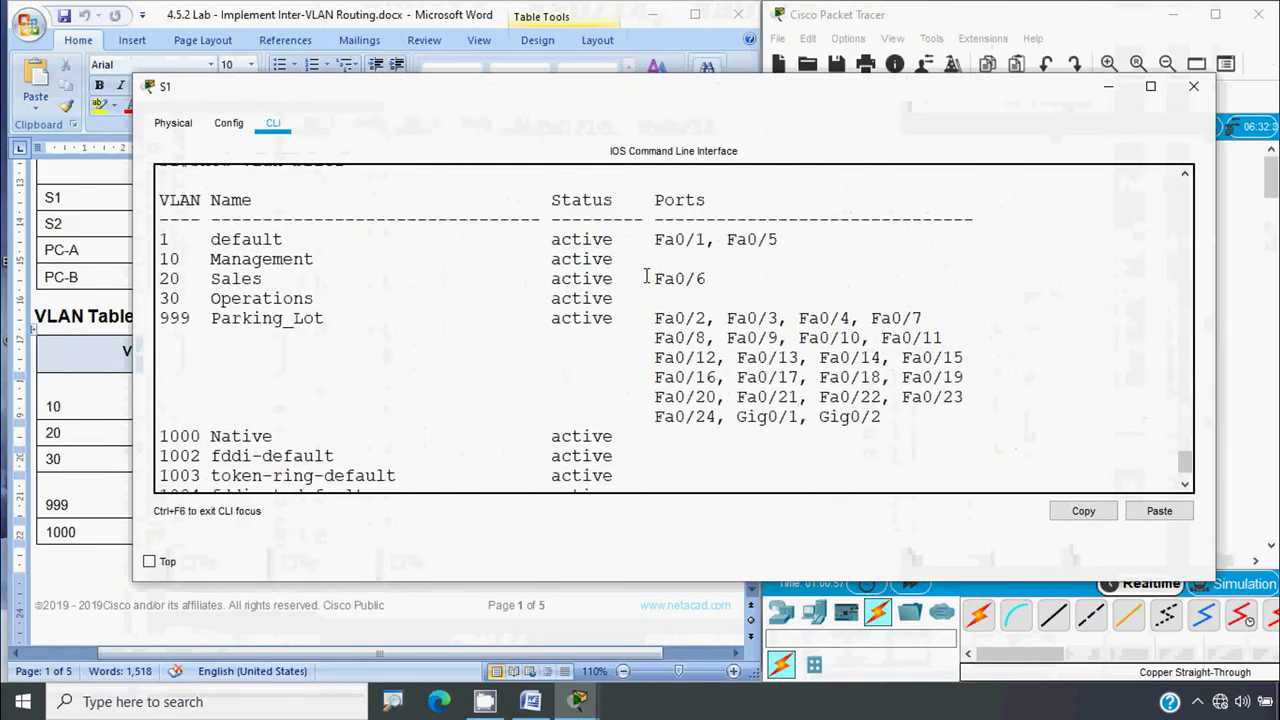
Highlight the default, Sales (Fa0/6) and Parking_Lot VLAN lines, then close S1's window
left_click_drag(778, 242, 163, 244)
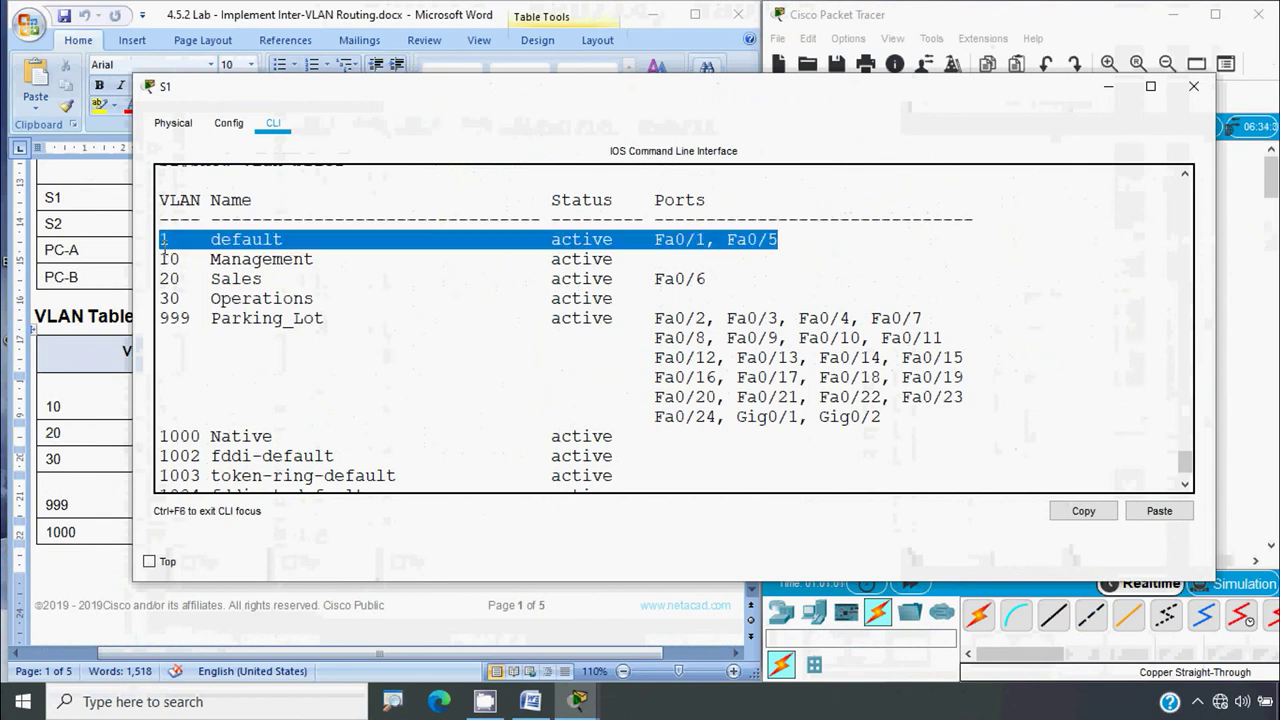
left_click(1238, 308)
left_click(636, 300)
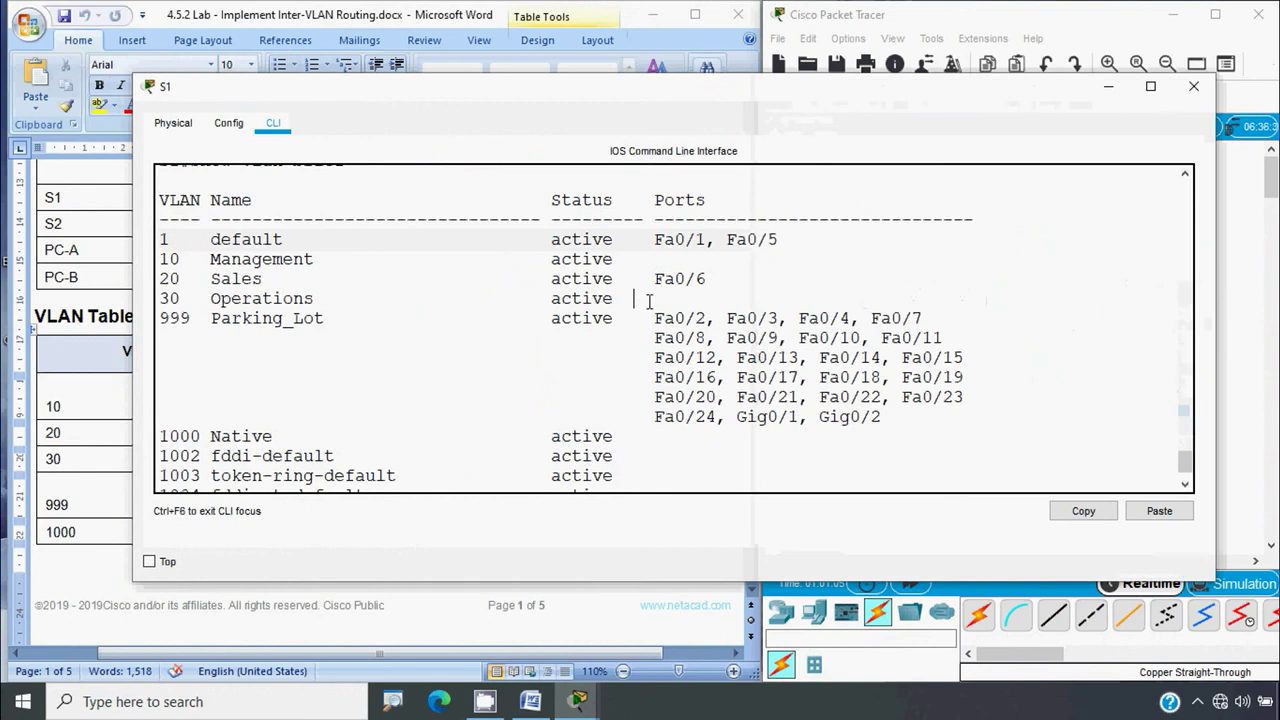
left_click_drag(716, 280, 160, 288)
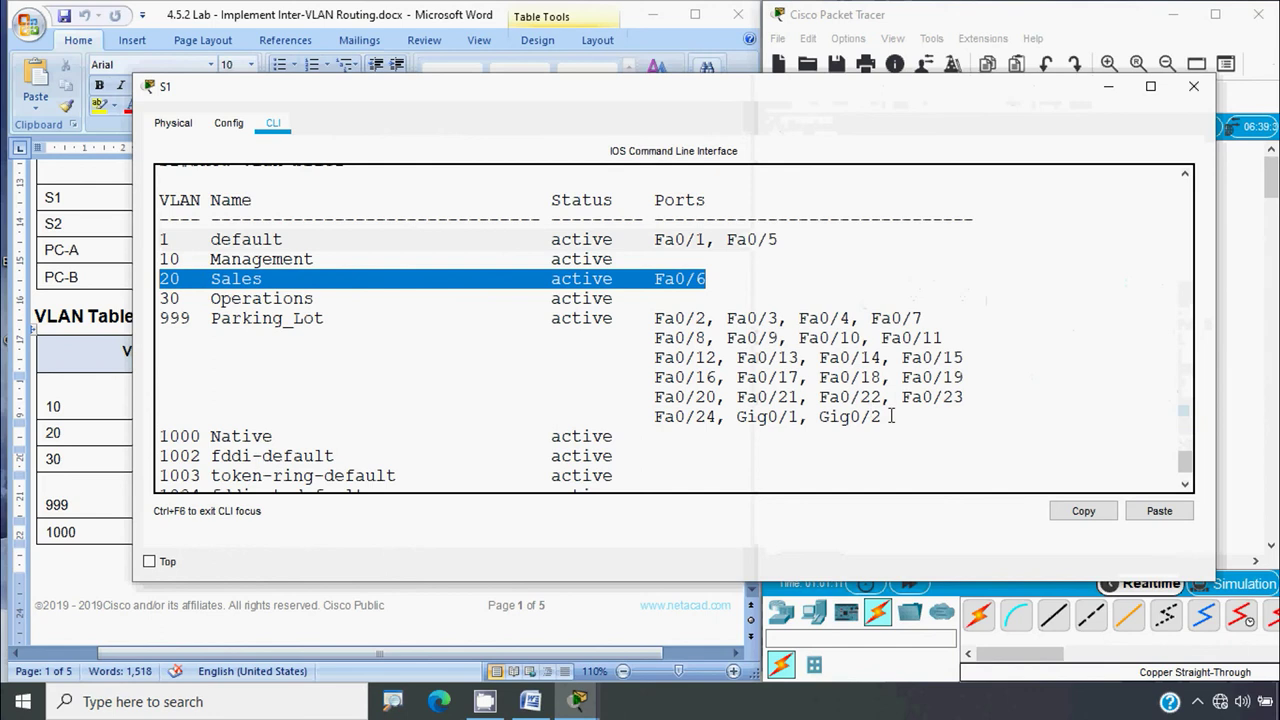
left_click_drag(882, 416, 156, 318)
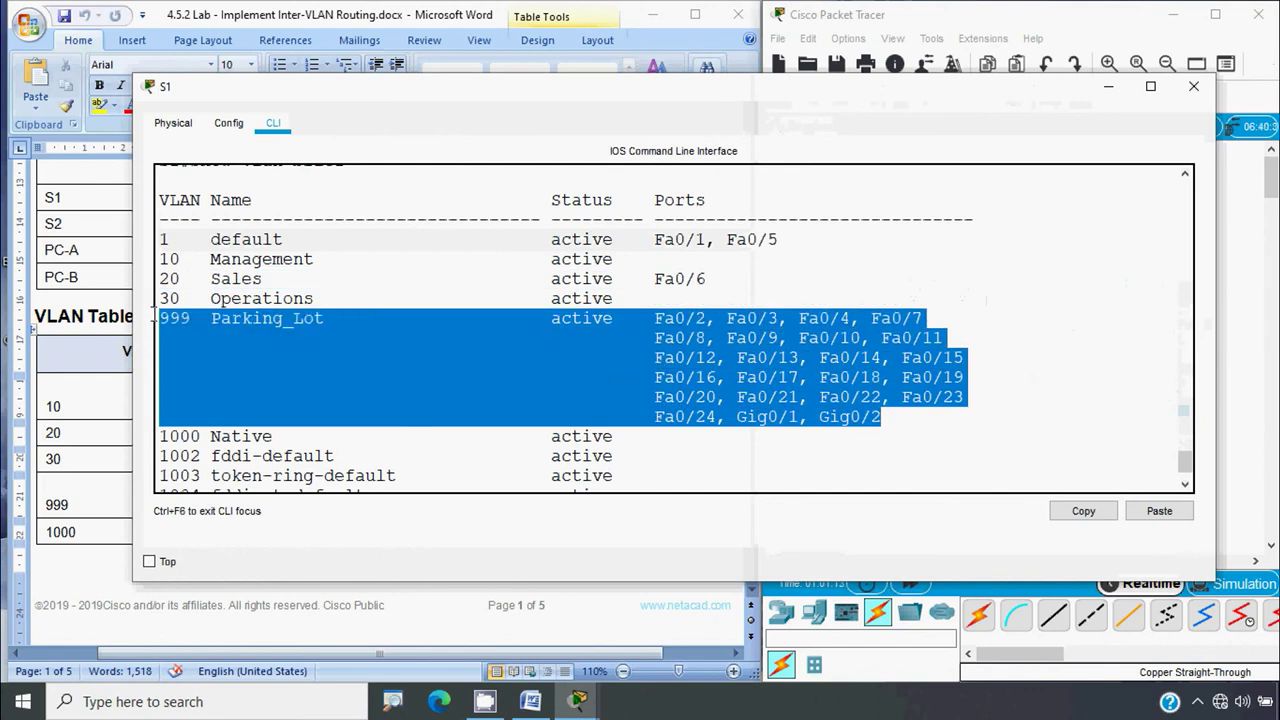
left_click(388, 328)
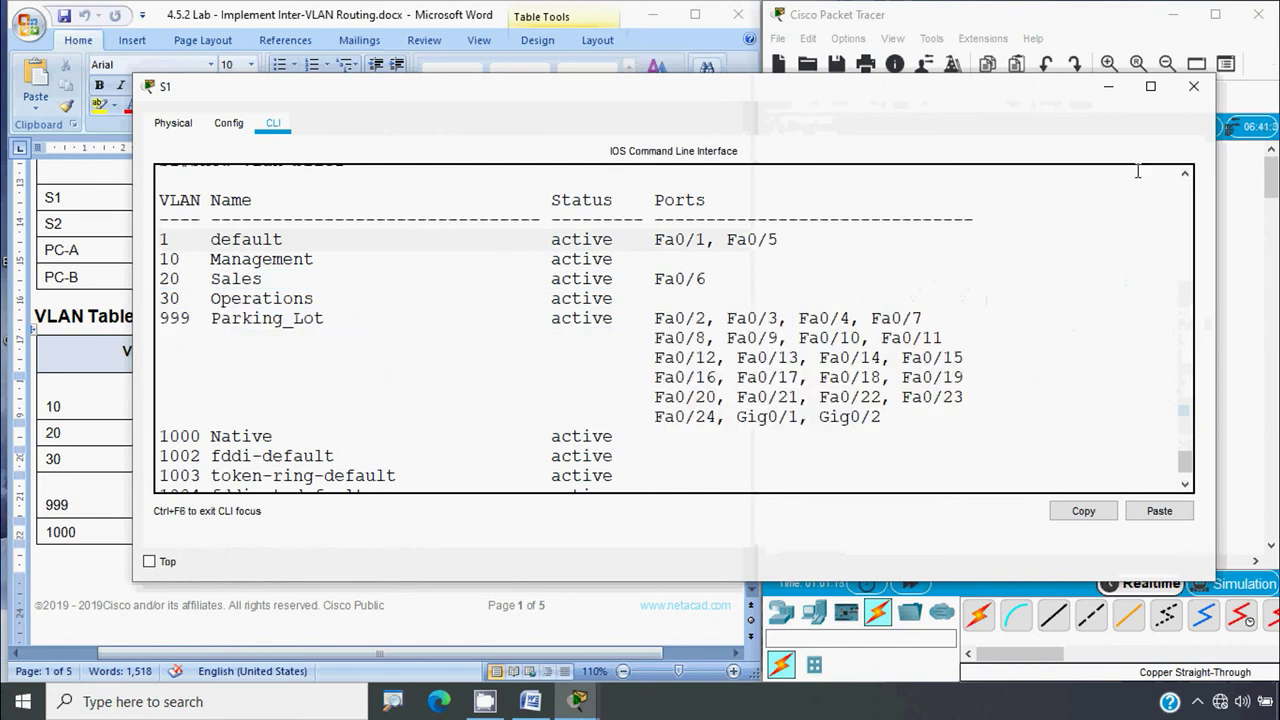
left_click(1194, 86)
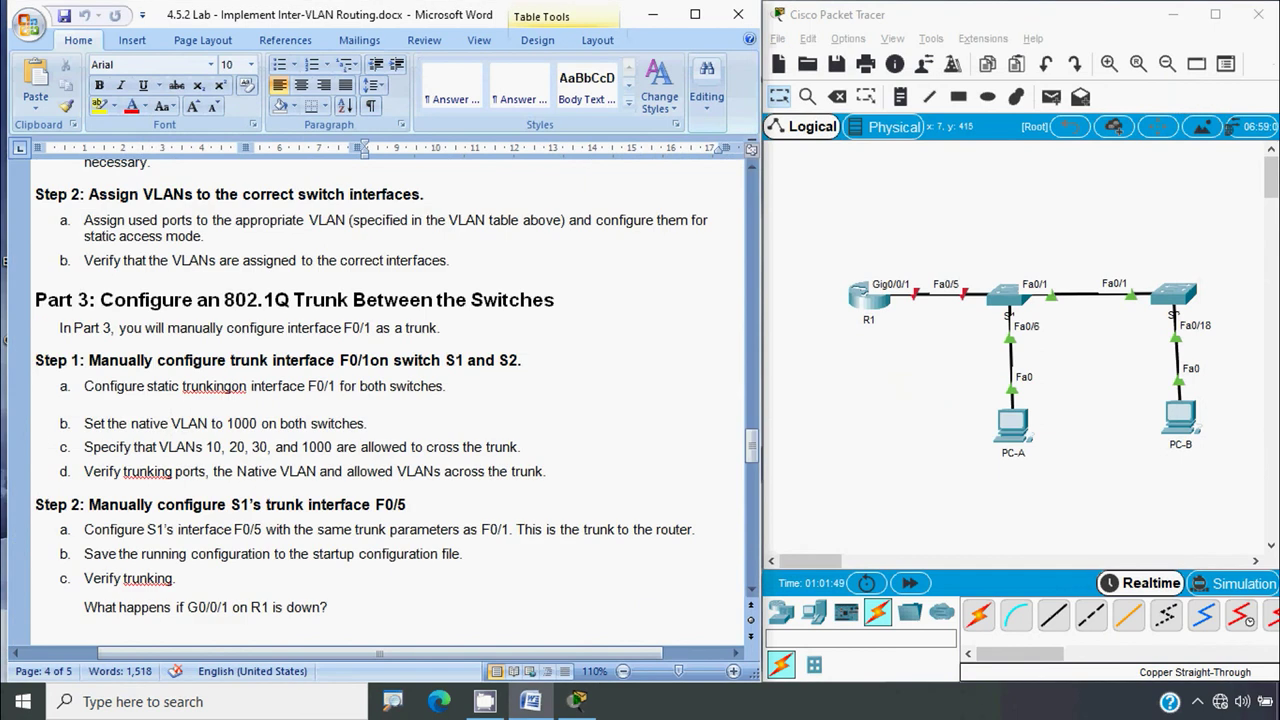
Bring up the lab's Part 3 trunk instructions, then reopen S1's command line
key("alt")
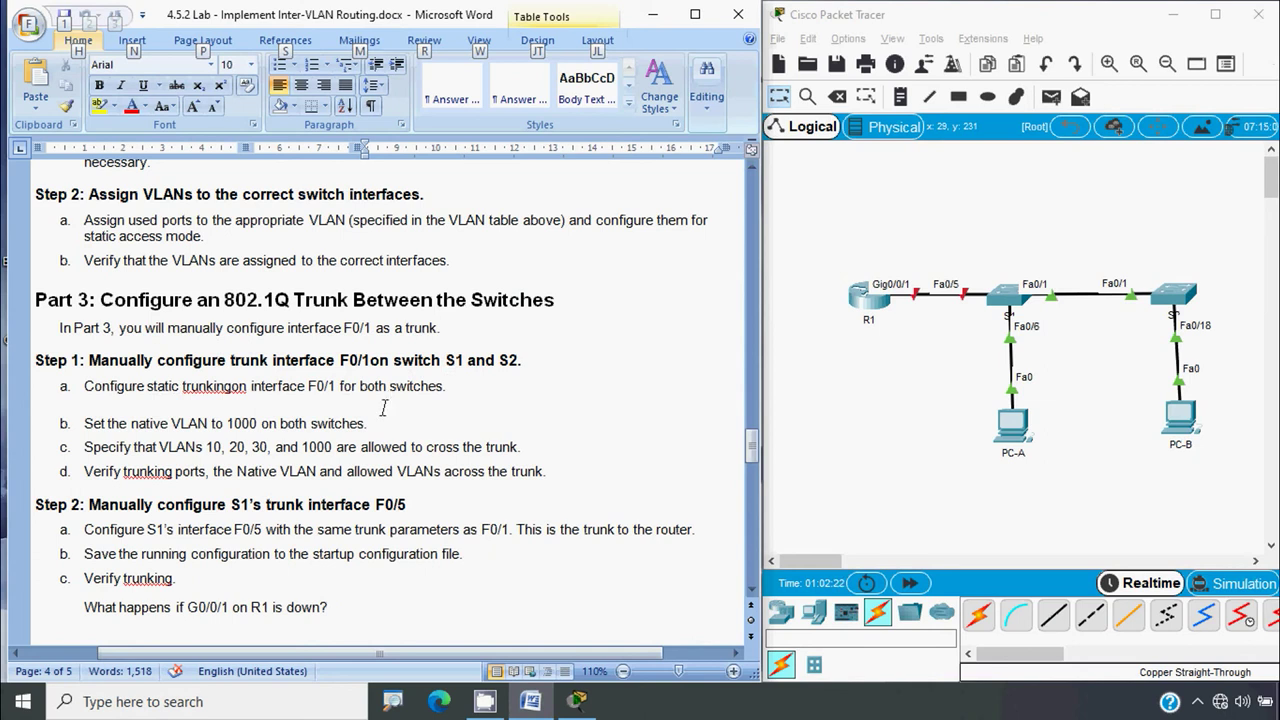
left_click(565, 303)
left_click(830, 450)
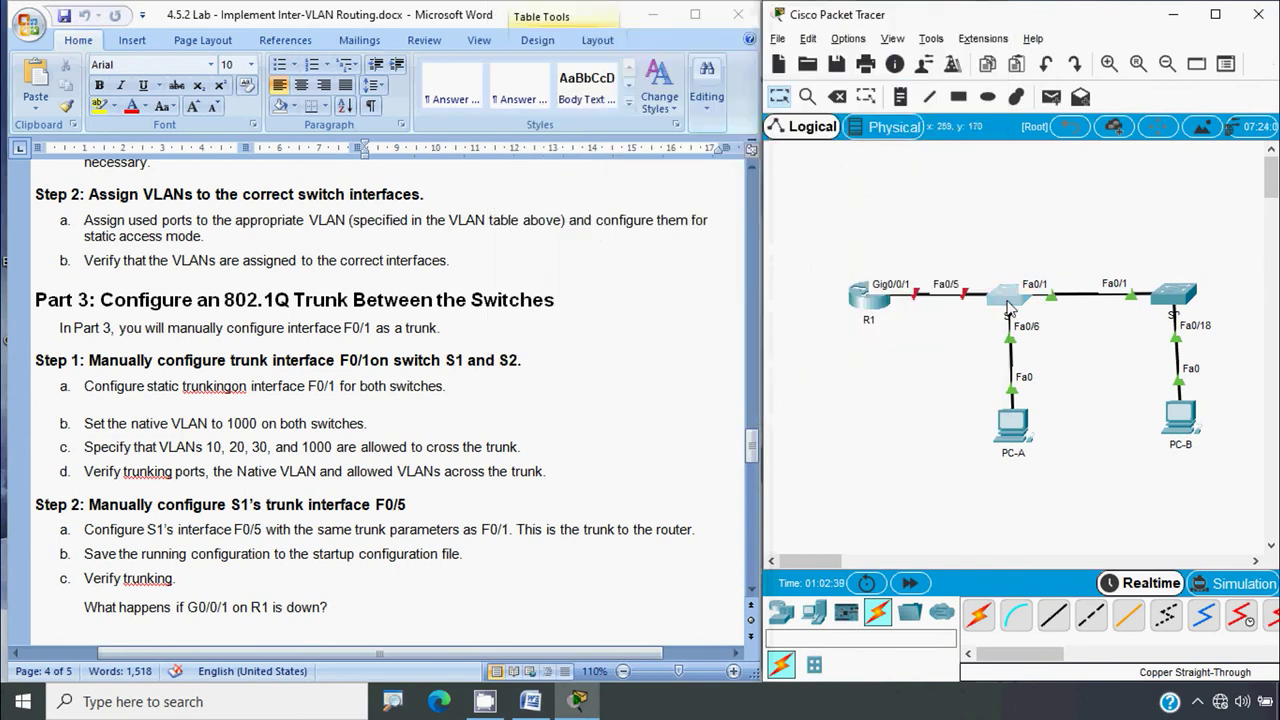
left_click(1006, 296)
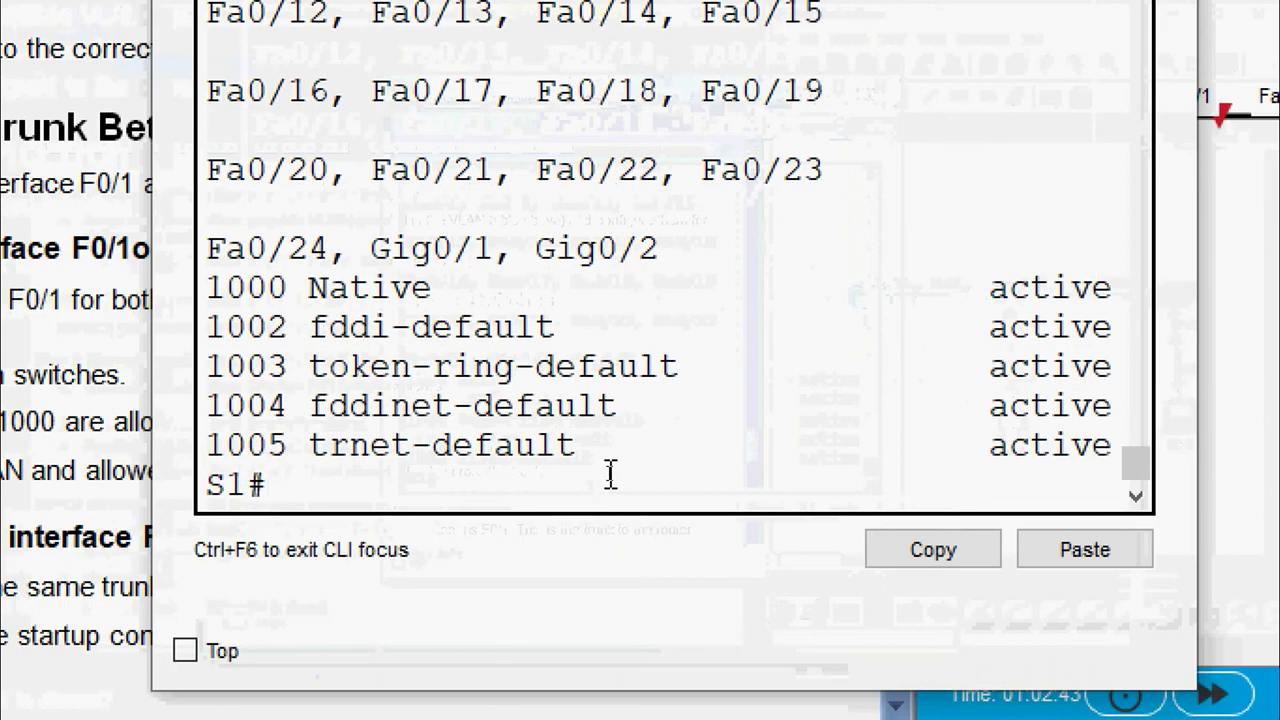
Make S1's Fa0/1 a static trunk port with switchport mode trunk, then exit configuration
type("conf t")
key("Return")
type("interfa")
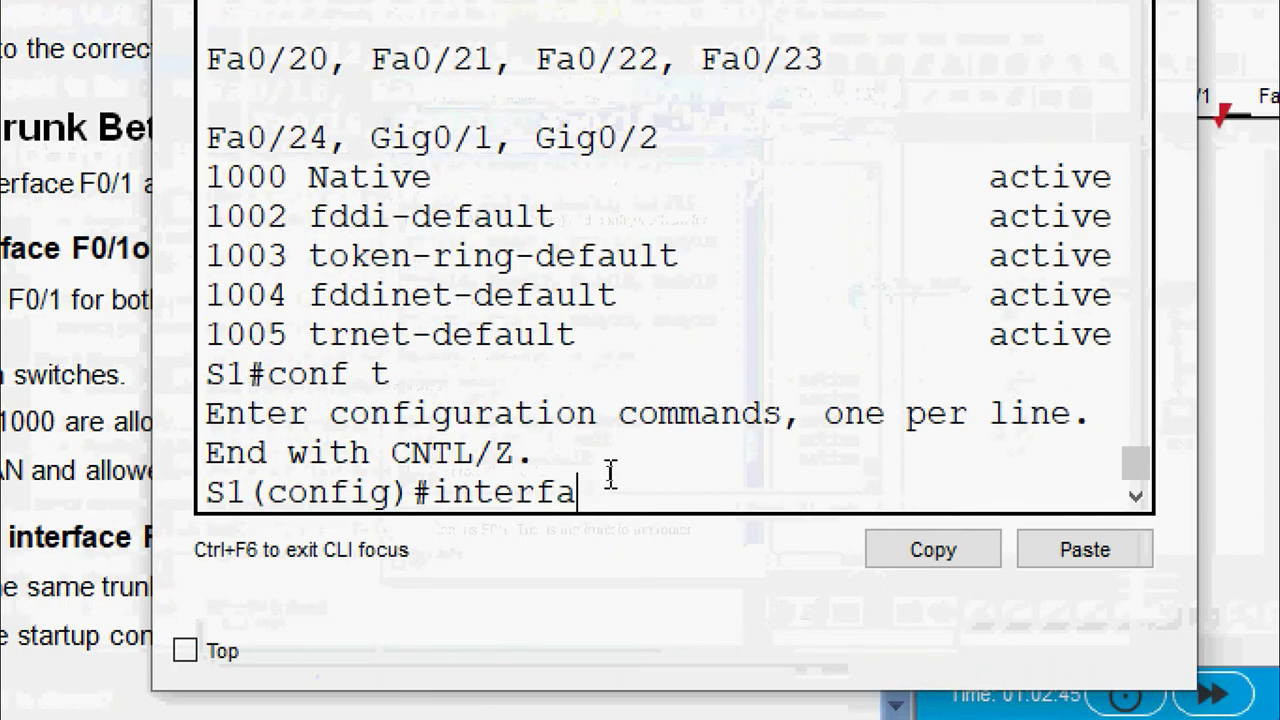
type("ce fa 0/1")
key("Return")
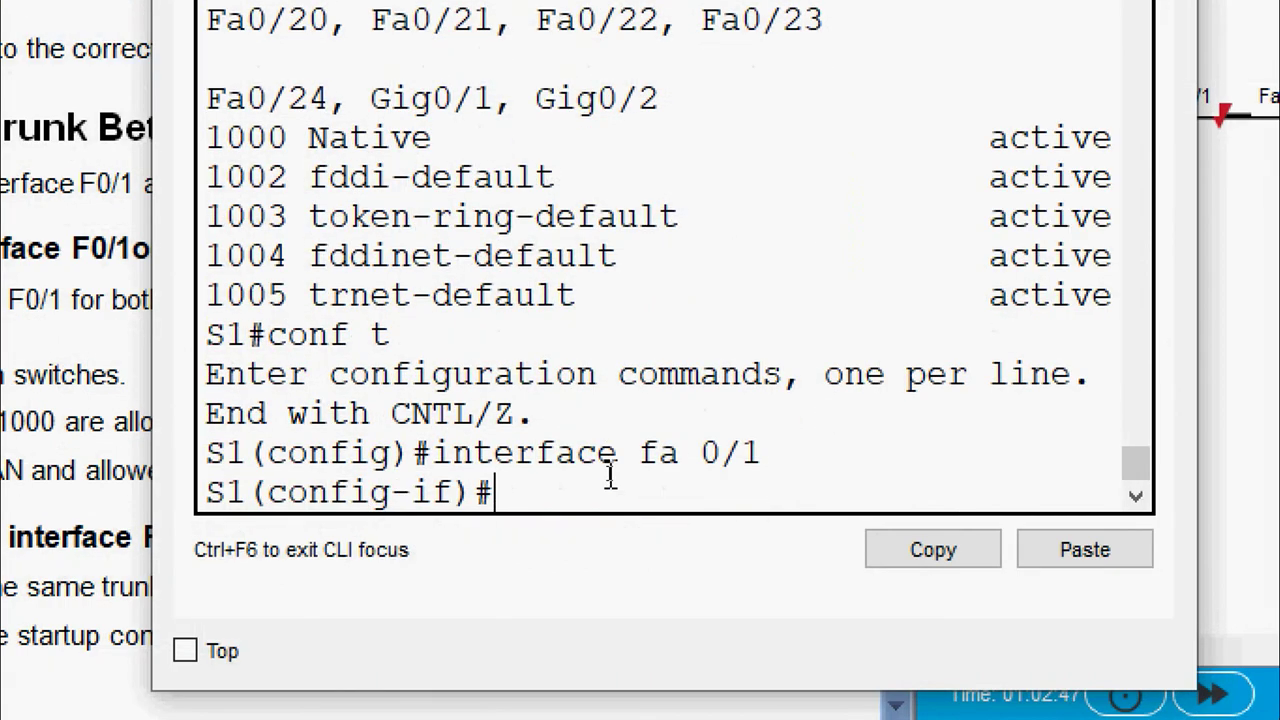
type("switchpor")
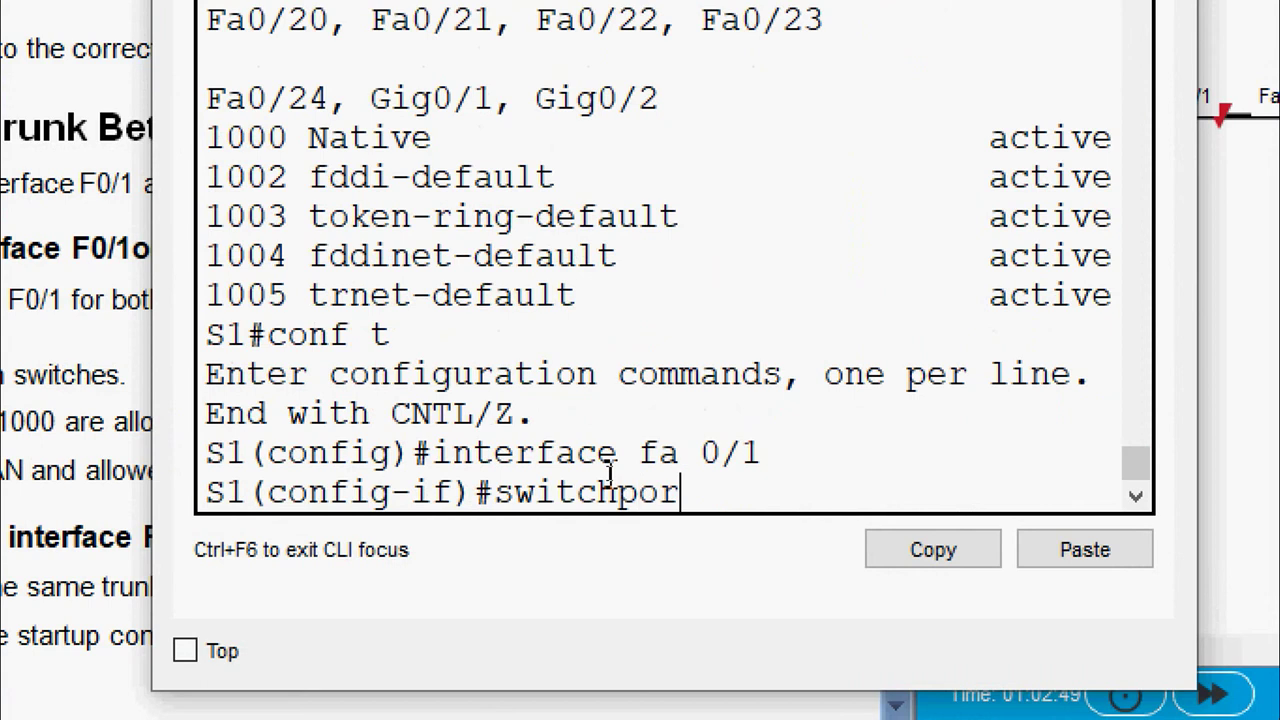
type("t mode tru")
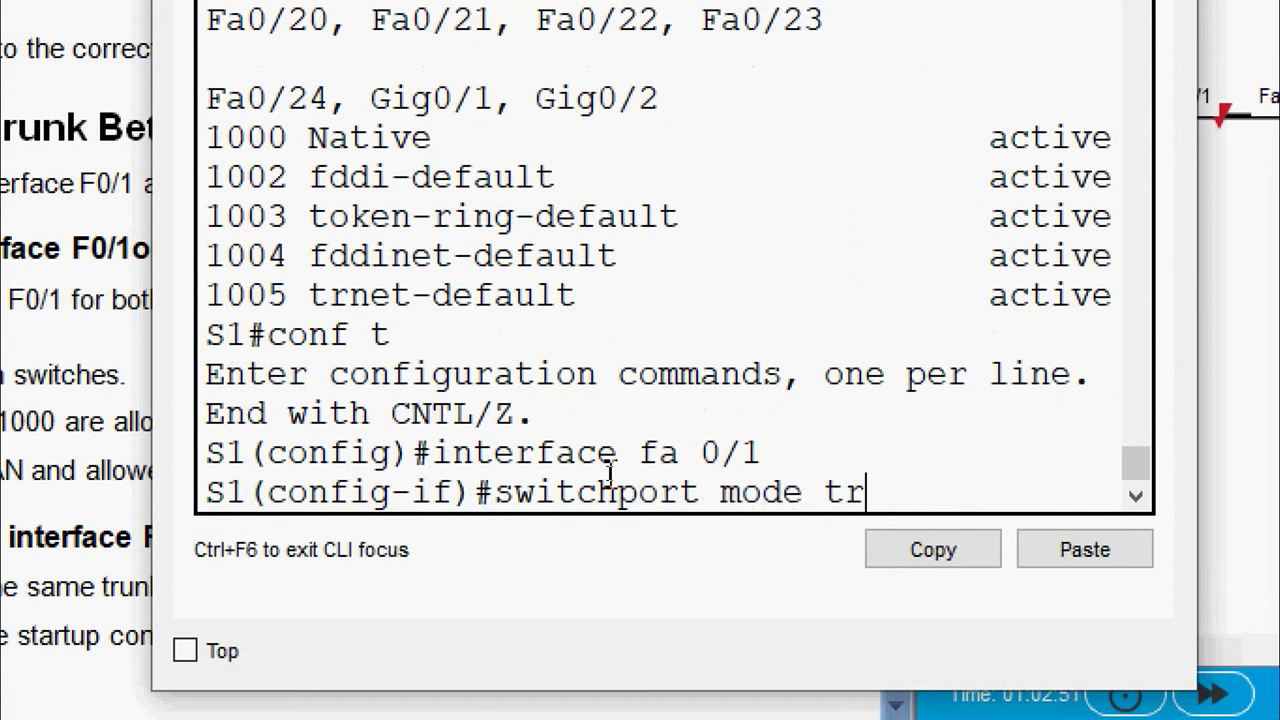
type("nk")
key("Return")
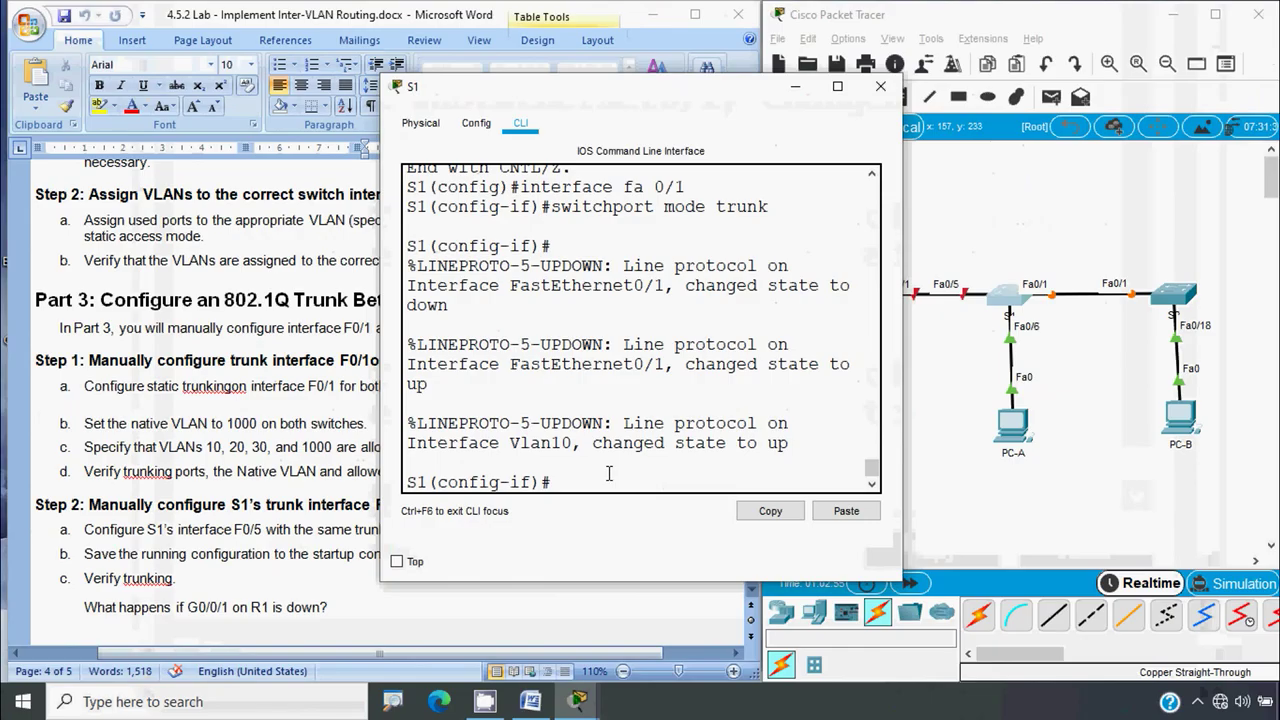
type("end")
key("Return")
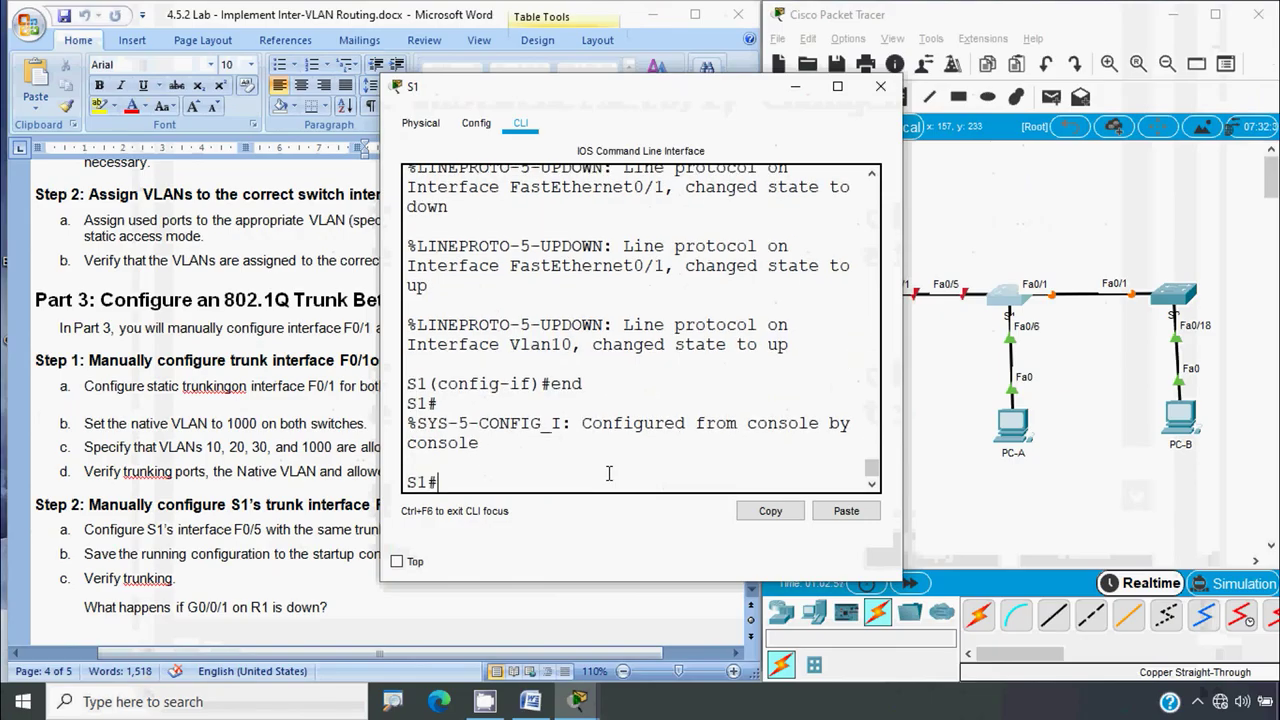
Run show interface trunk, highlighting Fa0/1's mode on, trunking status and native VLAN 1, then close
left_click_drag(904, 375, 1193, 375)
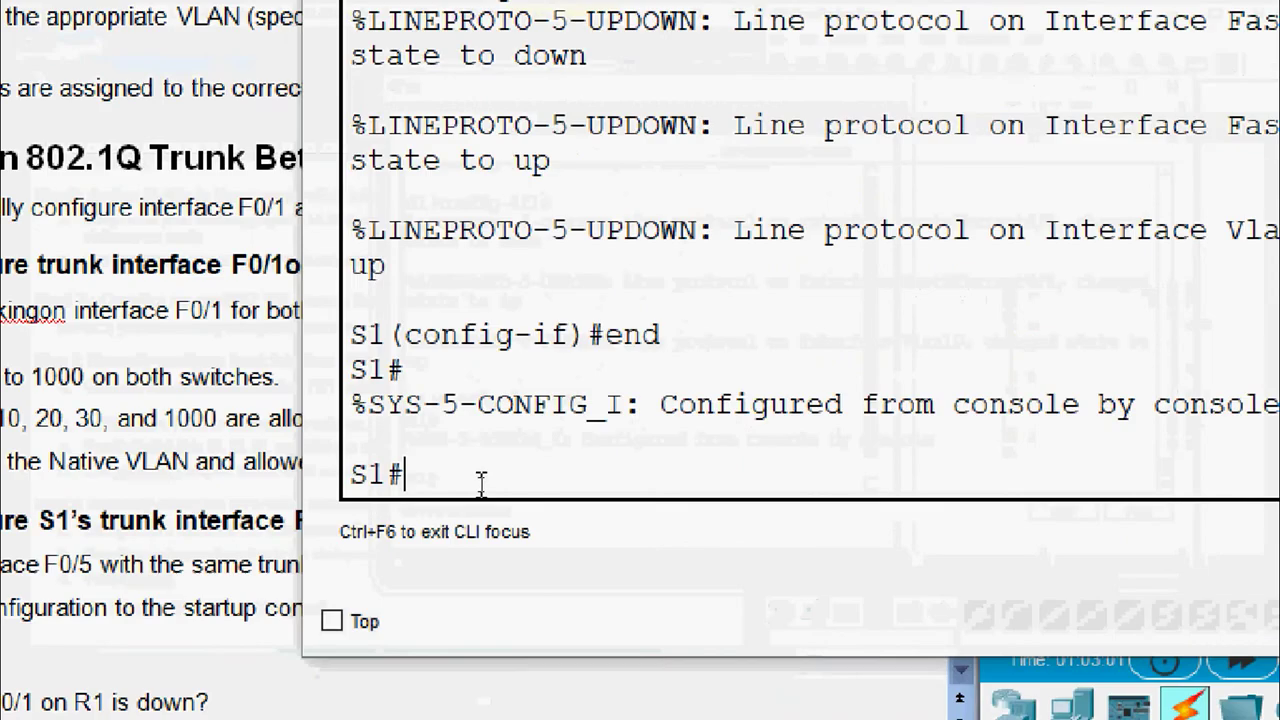
type("show interface trunk")
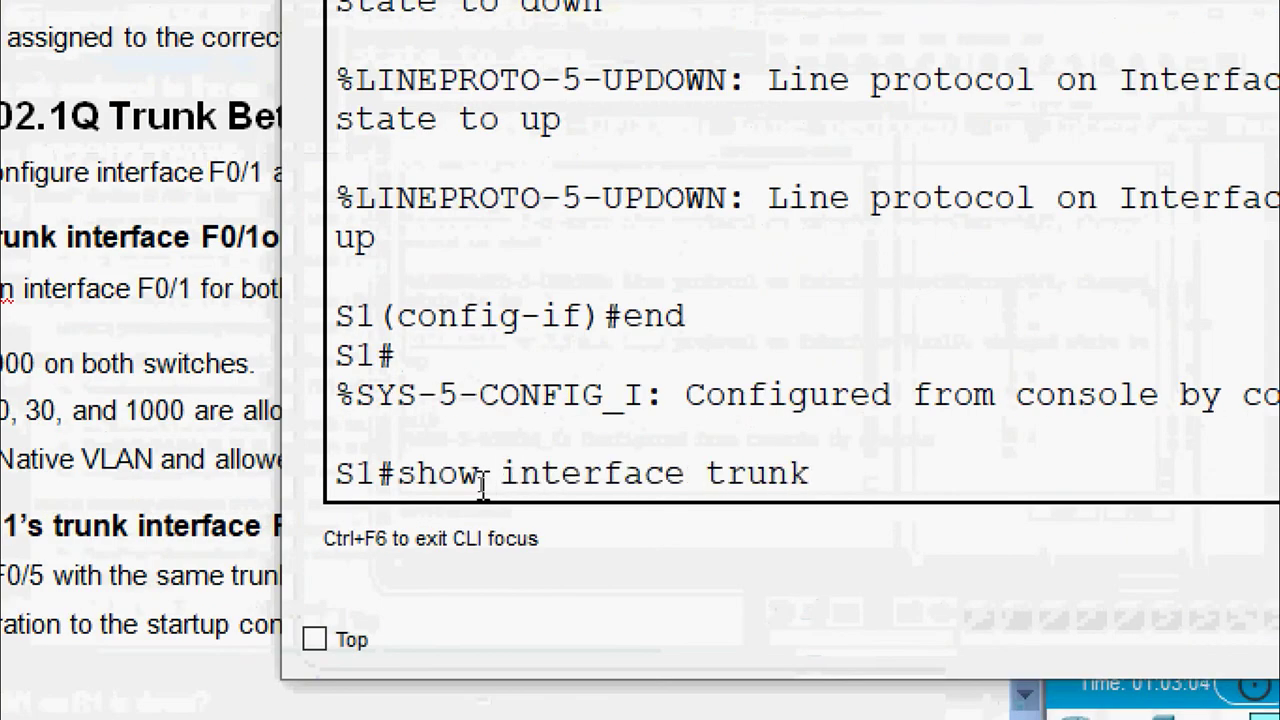
key("Return")
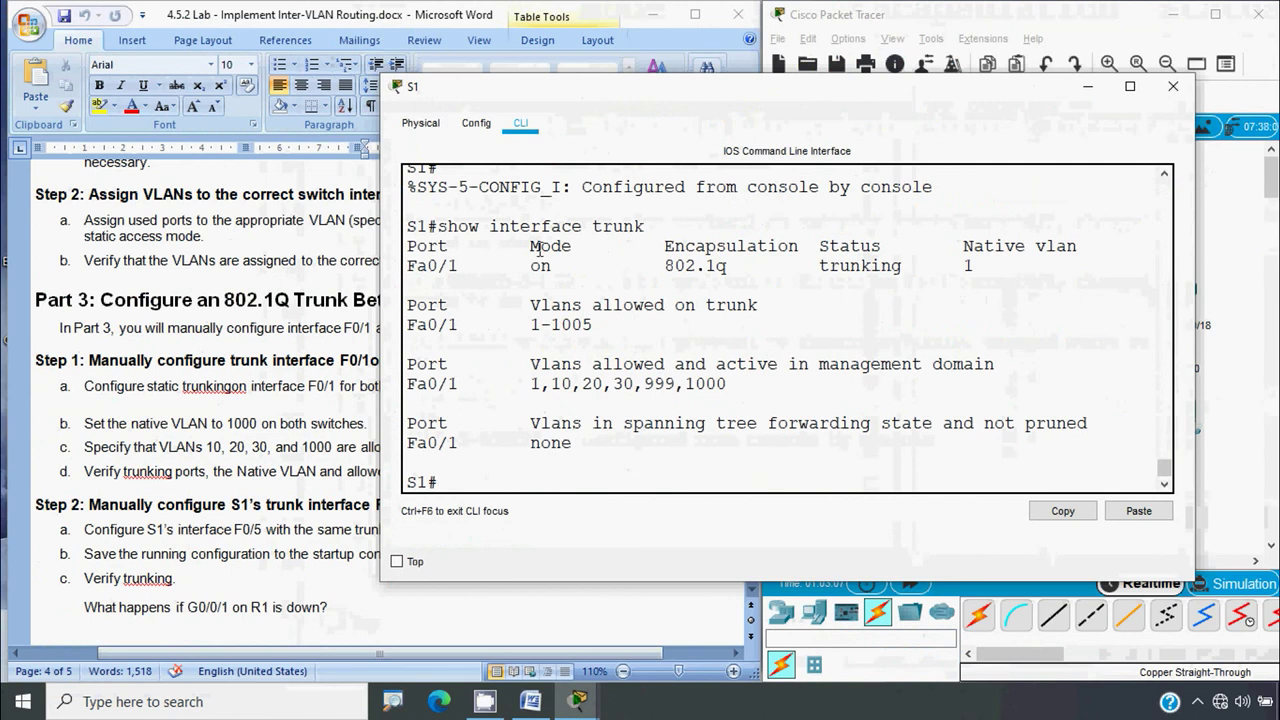
mouse_move(530, 246)
left_mouse_down()
mouse_move(584, 247)
mouse_move(534, 266)
left_mouse_up()
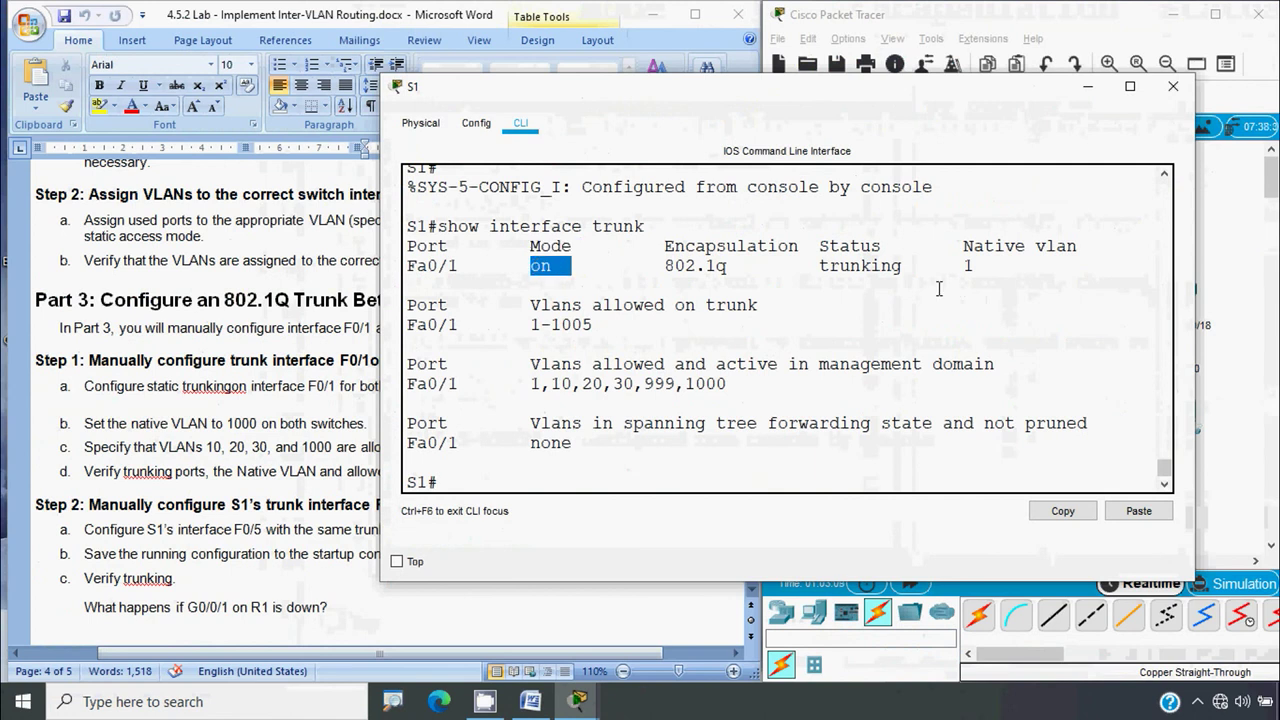
left_click_drag(820, 246, 897, 249)
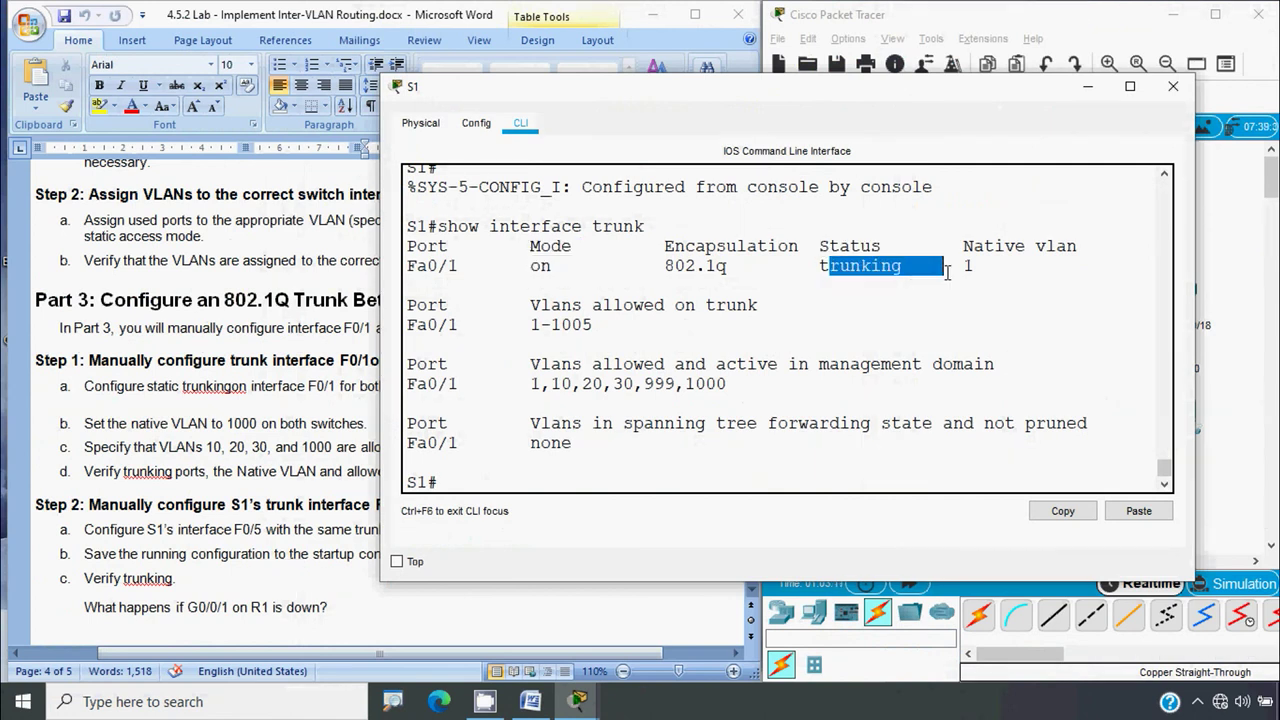
left_click_drag(963, 246, 1100, 250)
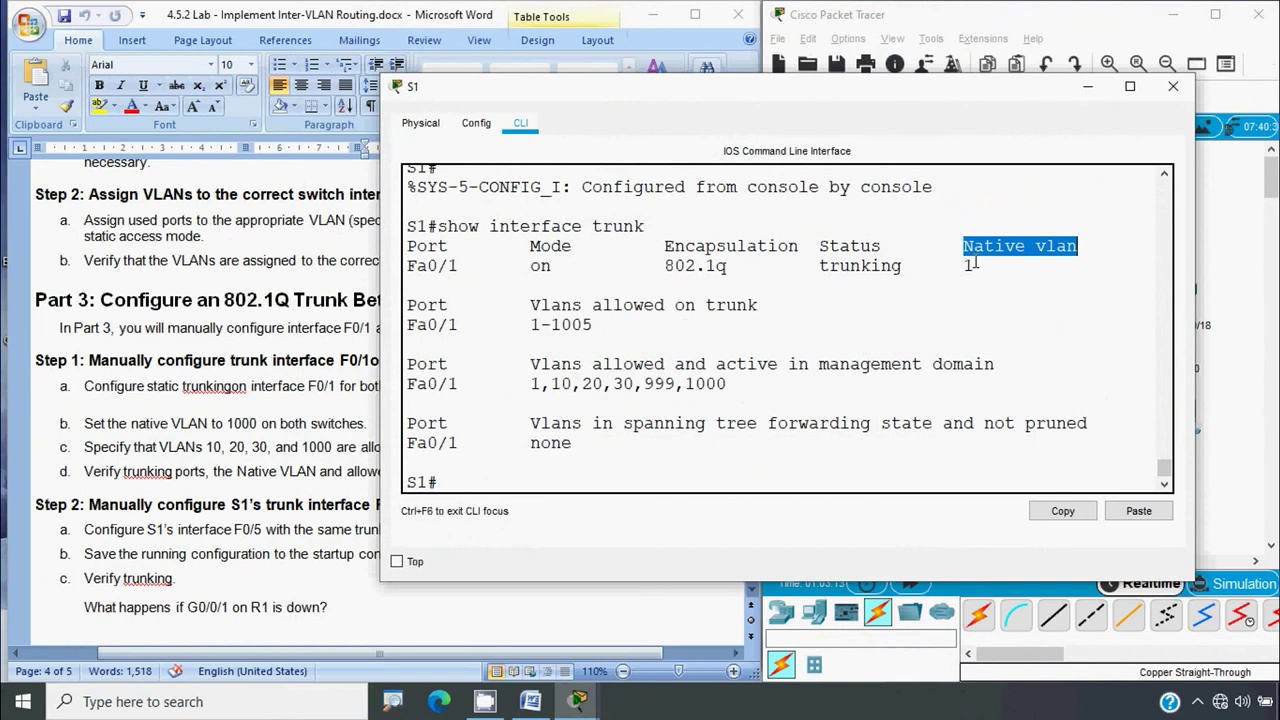
double_click(968, 265)
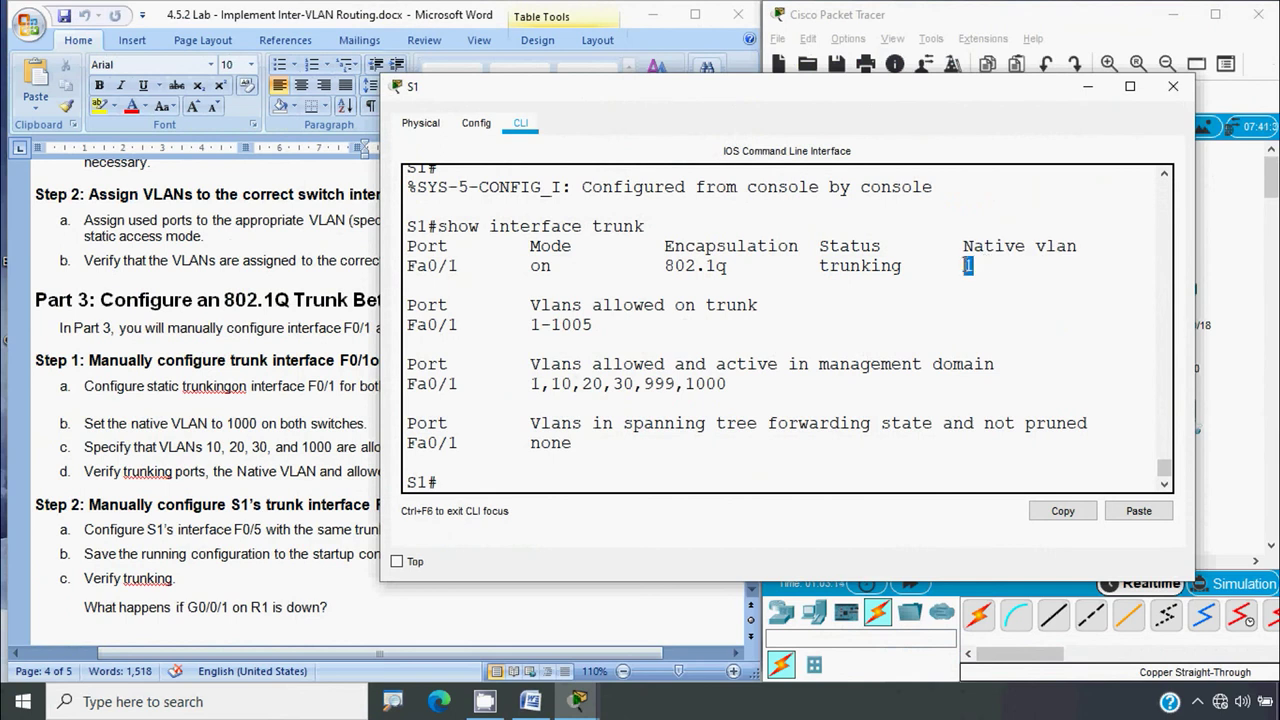
left_click(1173, 87)
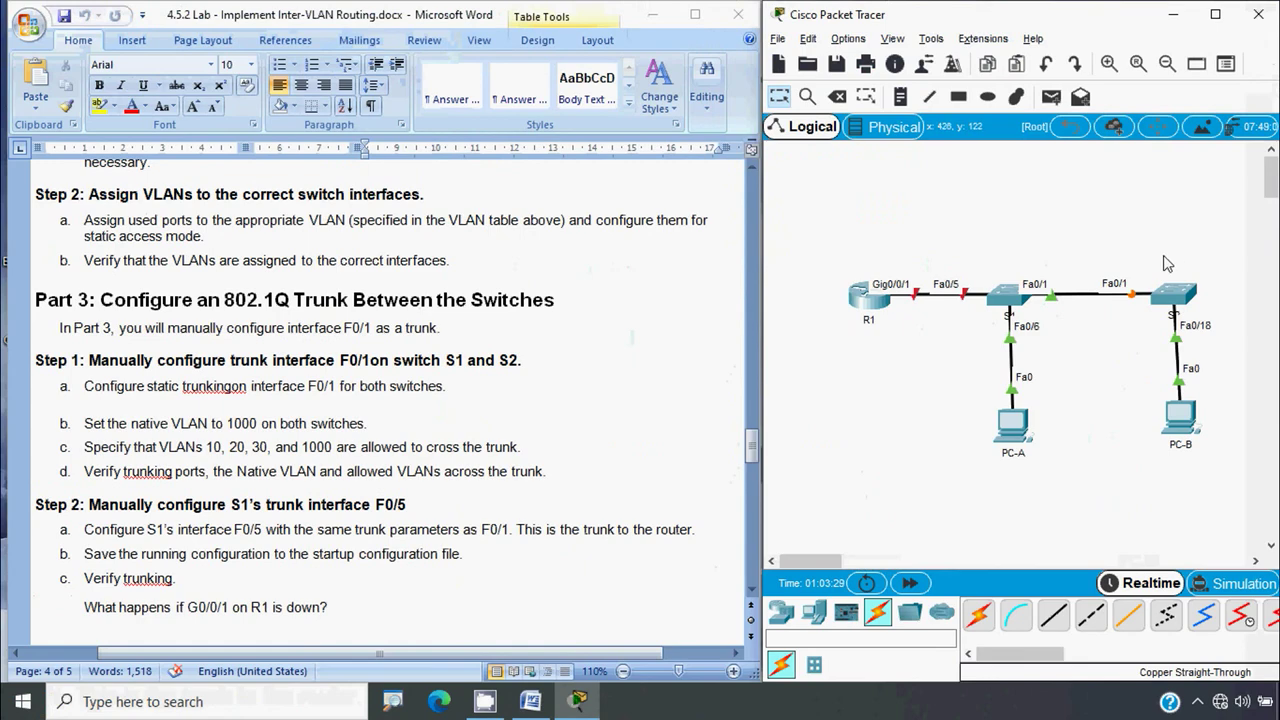
Run show interface trunk on switch S2
left_click(1174, 292)
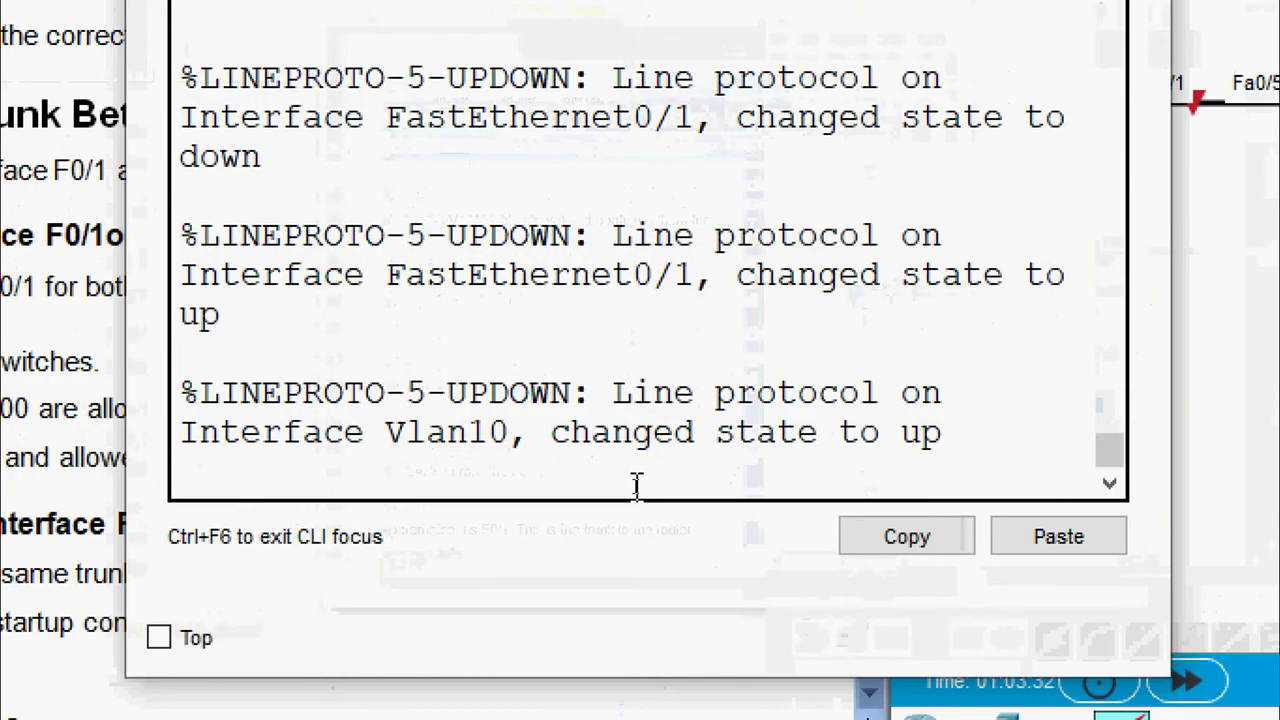
key("Return")
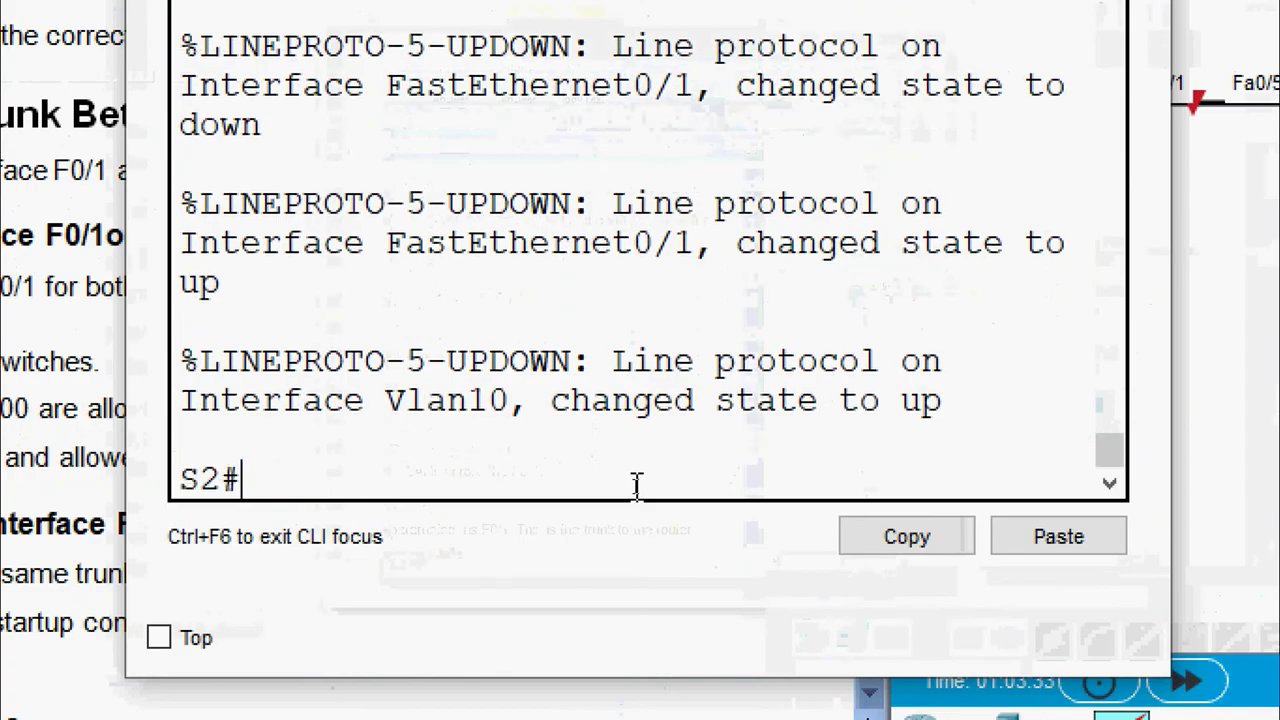
type("show interfce t")
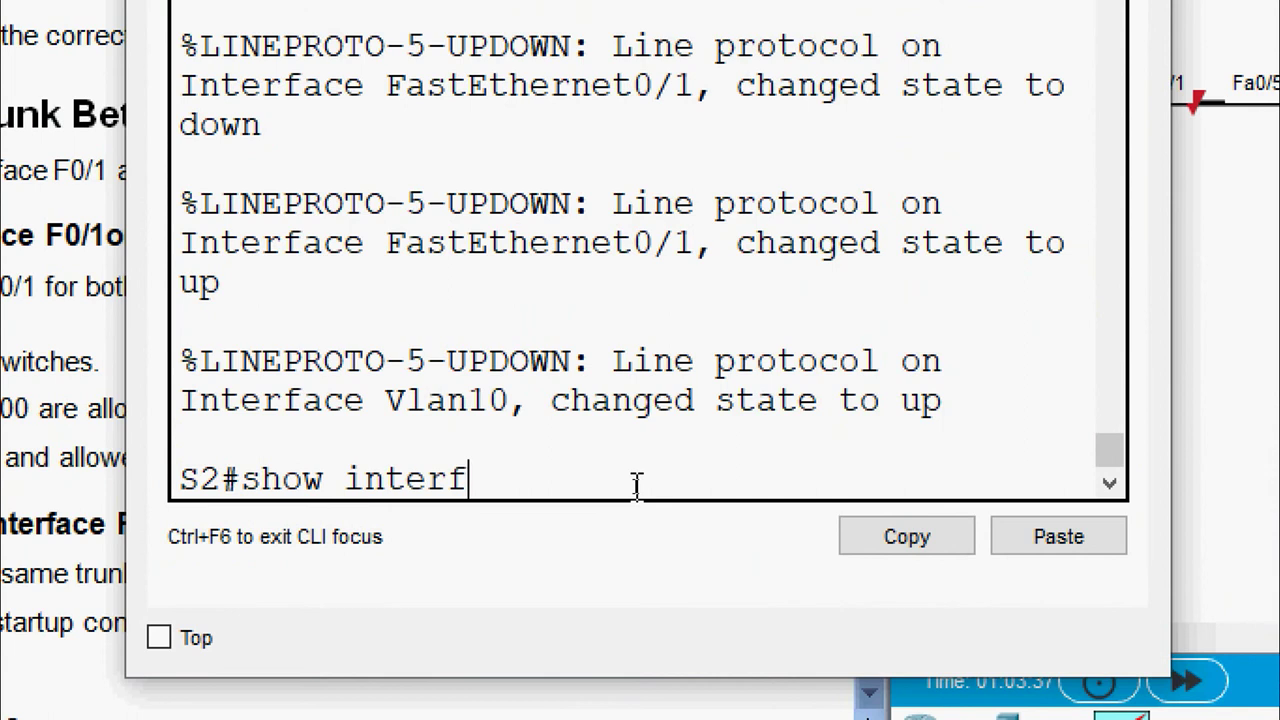
key("BackSpace")
key("BackSpace")
key("BackSpace")
key("BackSpace")
key("BackSpace")
type("face trunk")
key("Return")
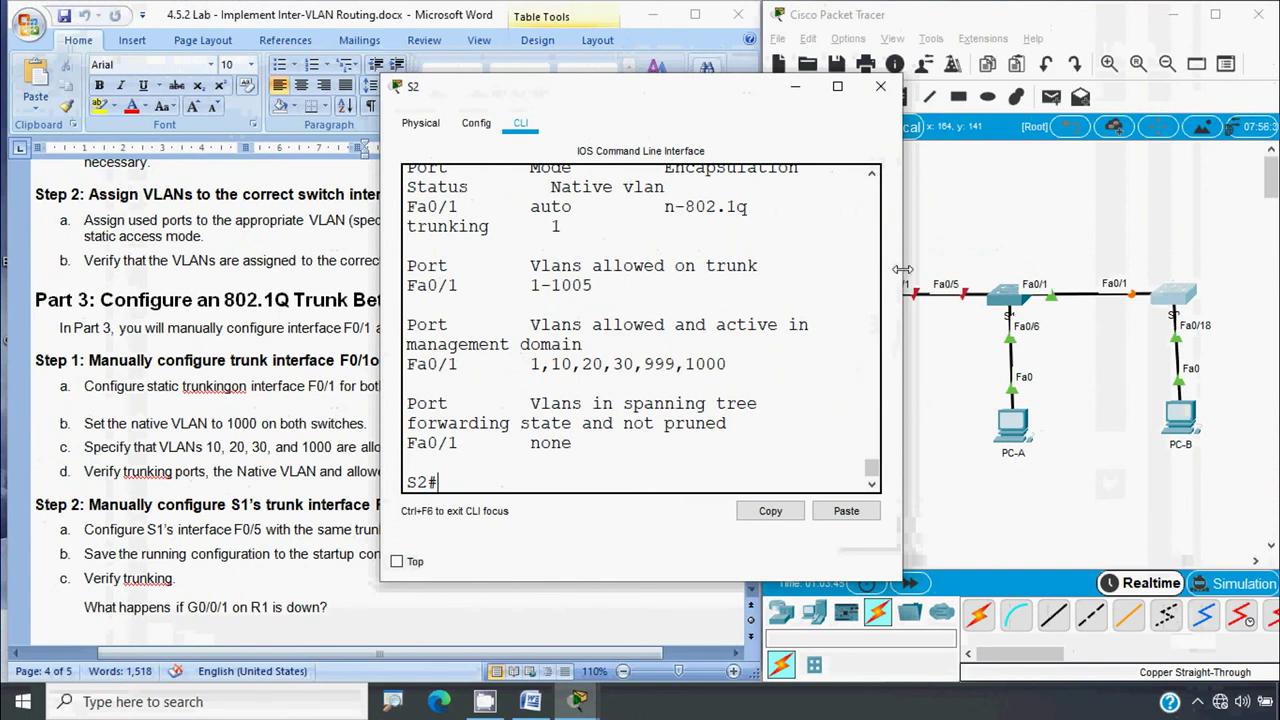
Widen S2's console and pick out Fa0/1's auto mode in the trunk table's Mode column
left_click_drag(902, 269, 1182, 269)
left_click_drag(910, 242, 799, 242)
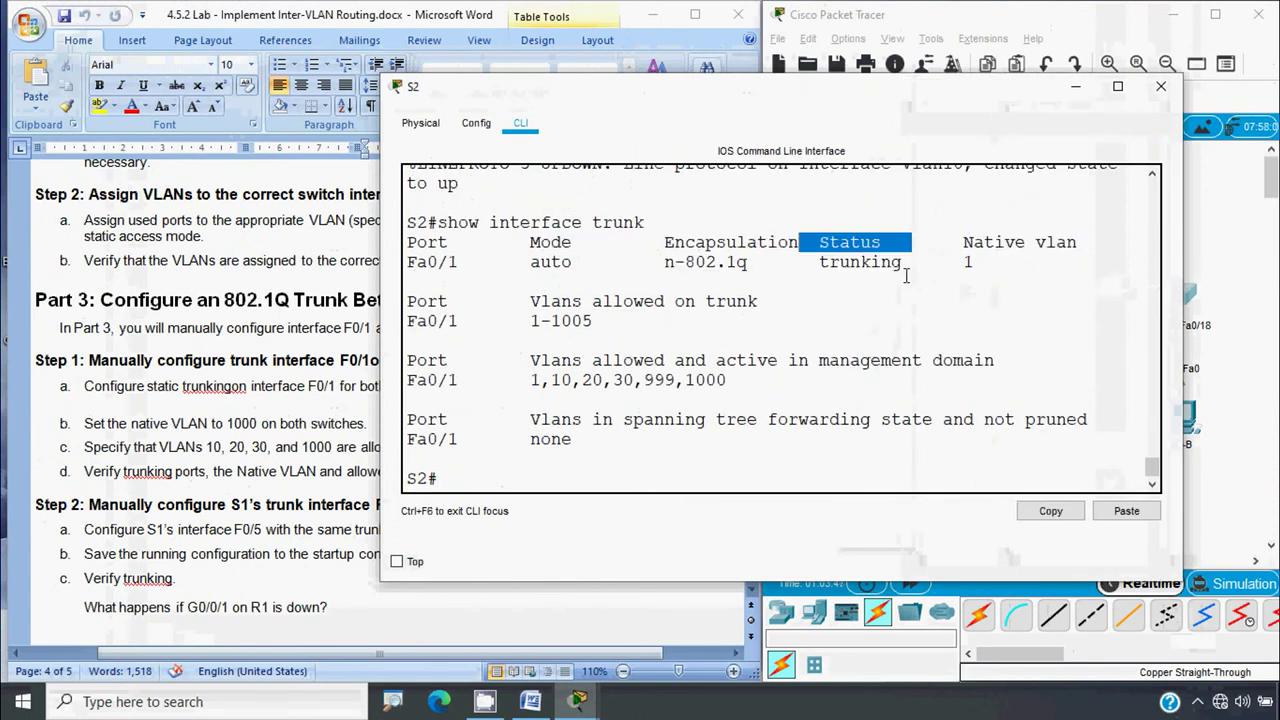
left_click_drag(910, 264, 811, 266)
left_click_drag(573, 242, 518, 241)
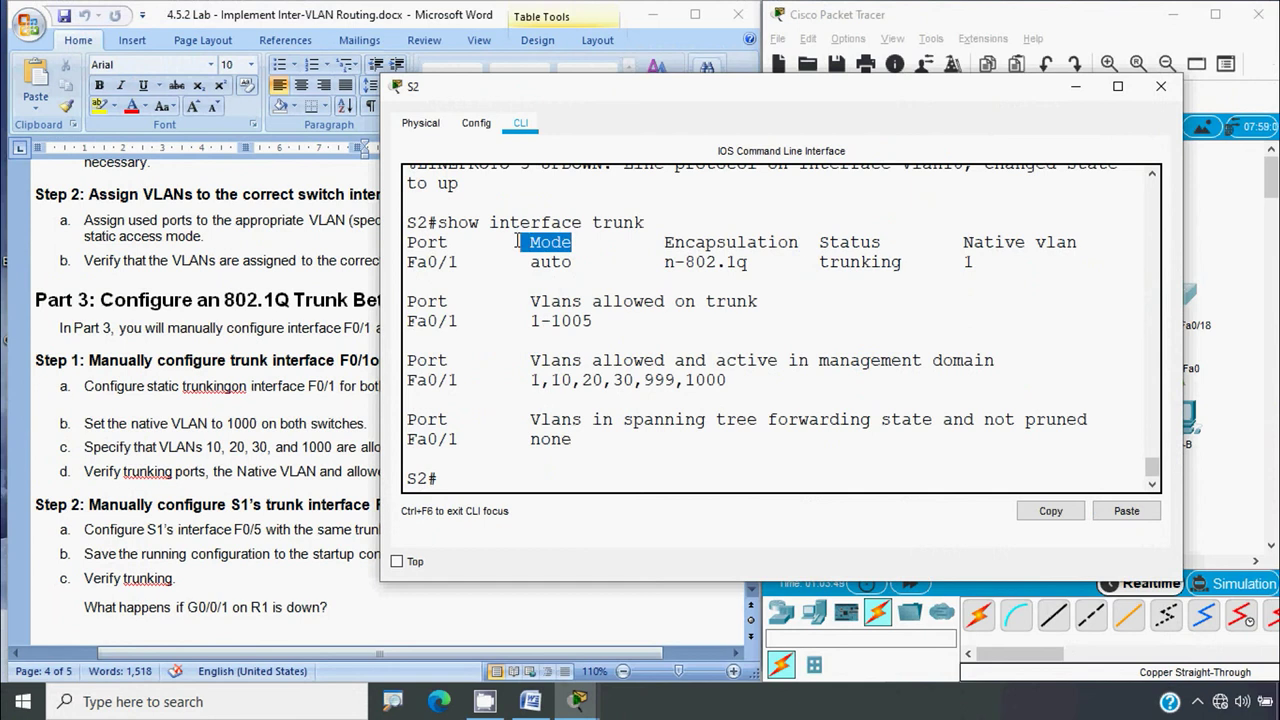
left_click_drag(587, 263, 498, 262)
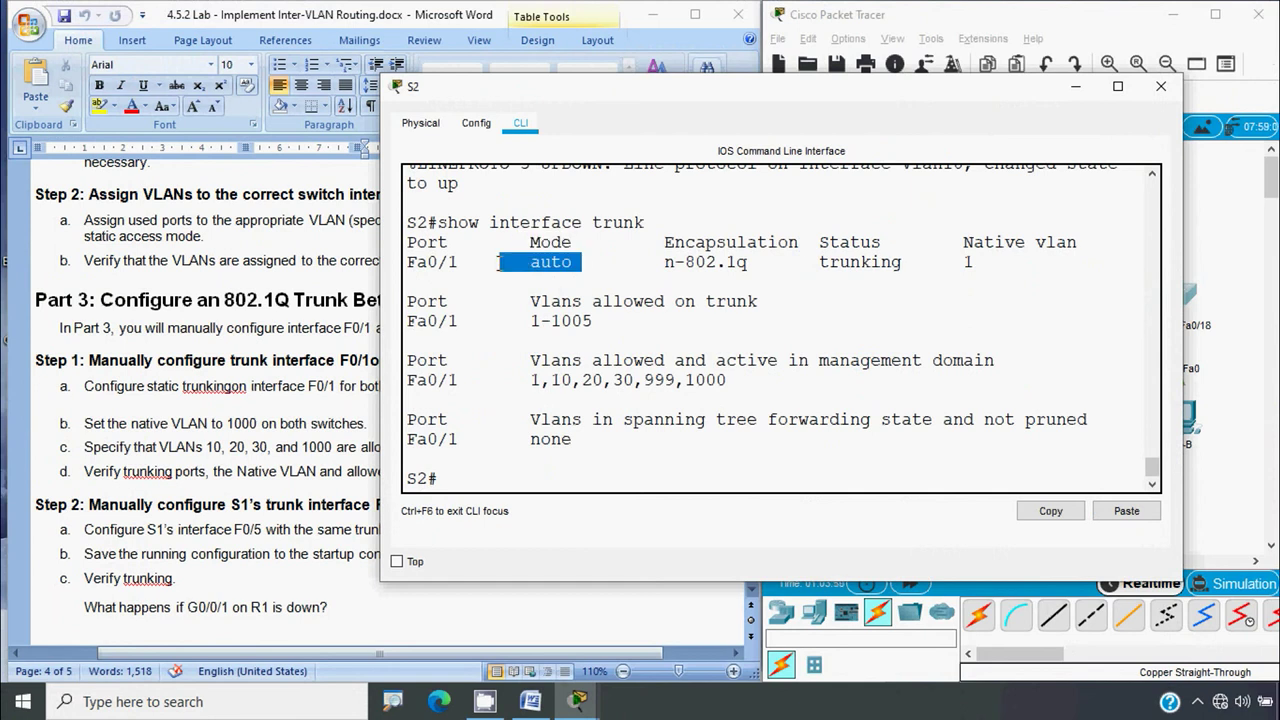
left_click(266, 390)
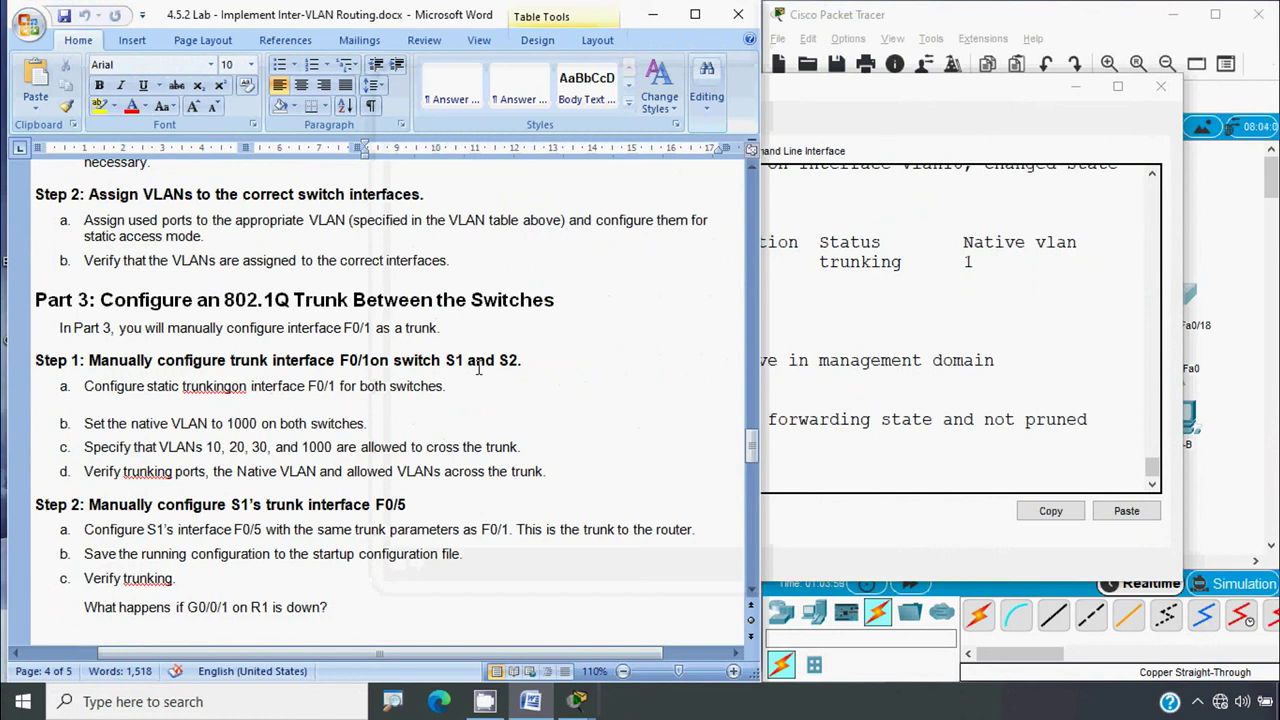
left_click(985, 370)
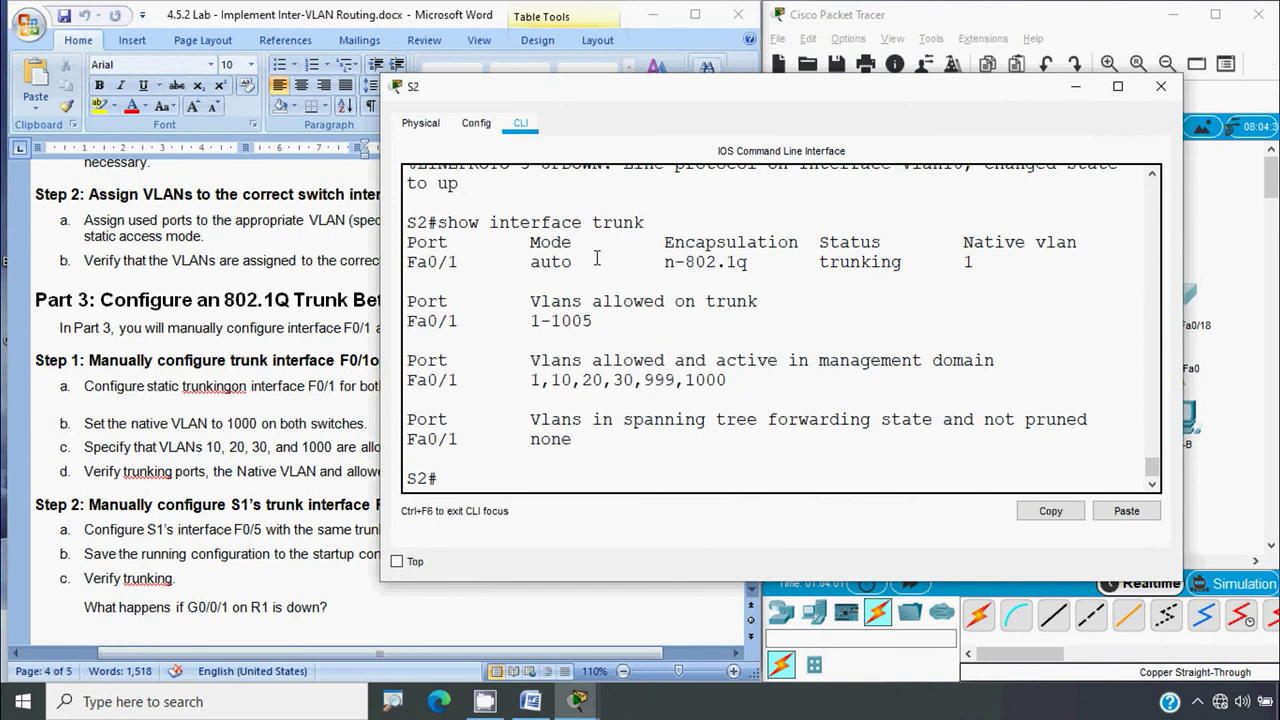
left_click_drag(574, 242, 494, 262)
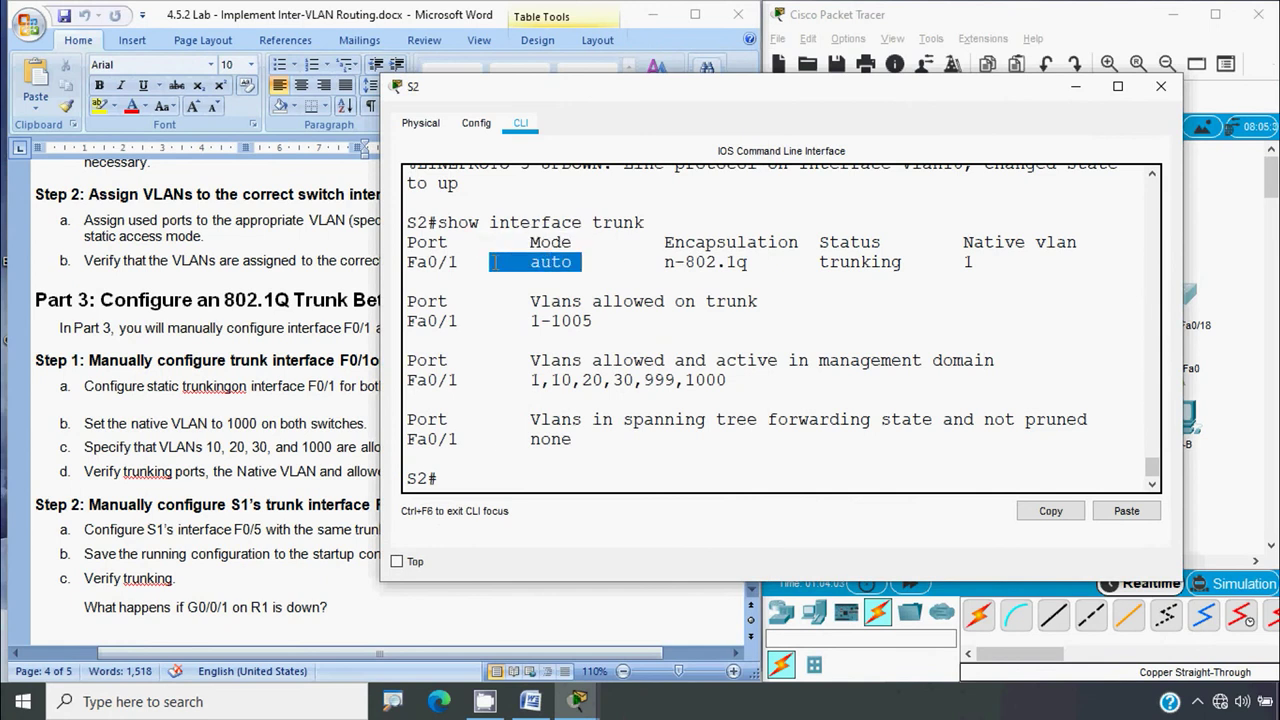
left_click(468, 487)
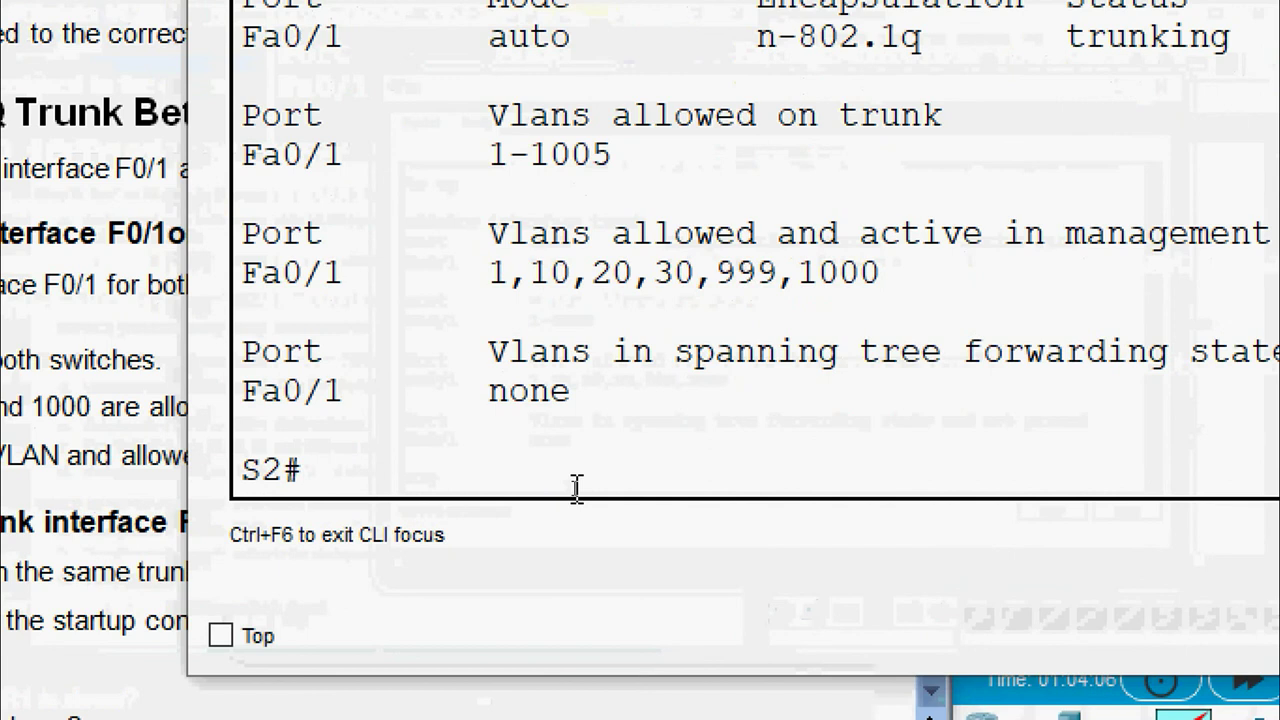
Set S2's Fa0/1 to static trunk mode with switchport mode trunk
type("conf t")
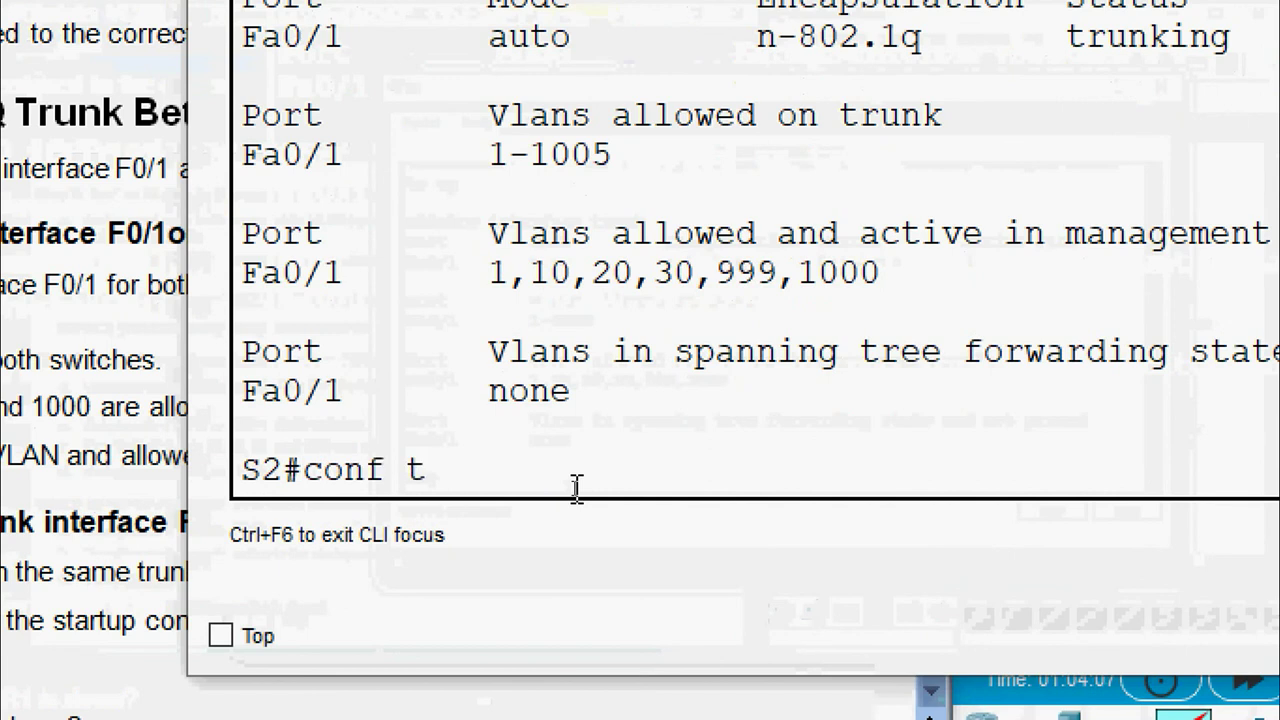
key("Return")
type("interfac")
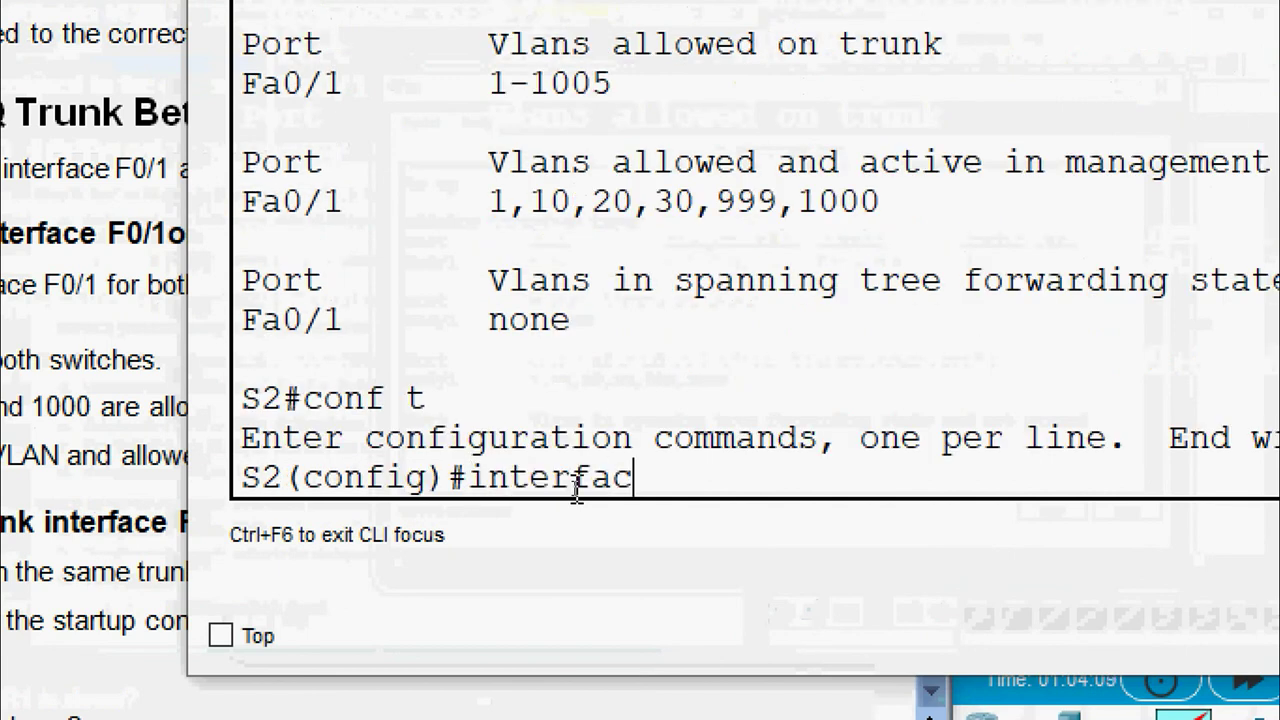
type("e fa 0/1")
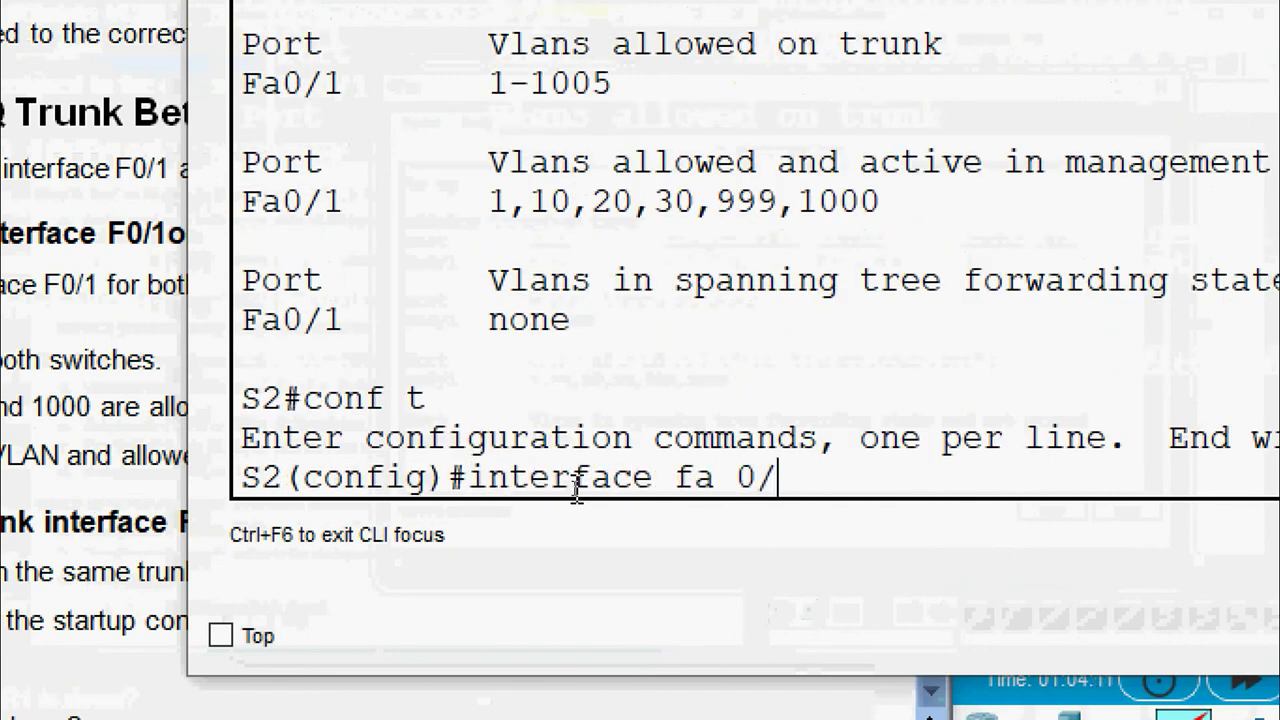
key("Return")
type("s")
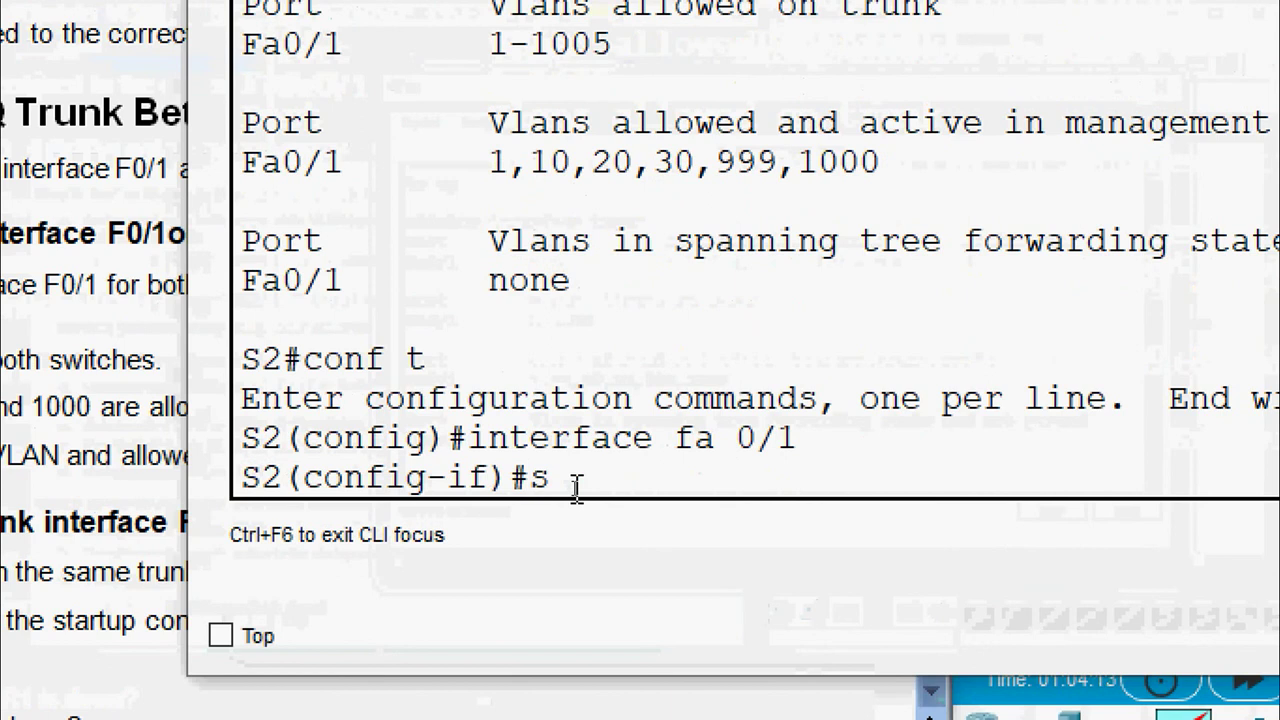
type("witchport mode trunk")
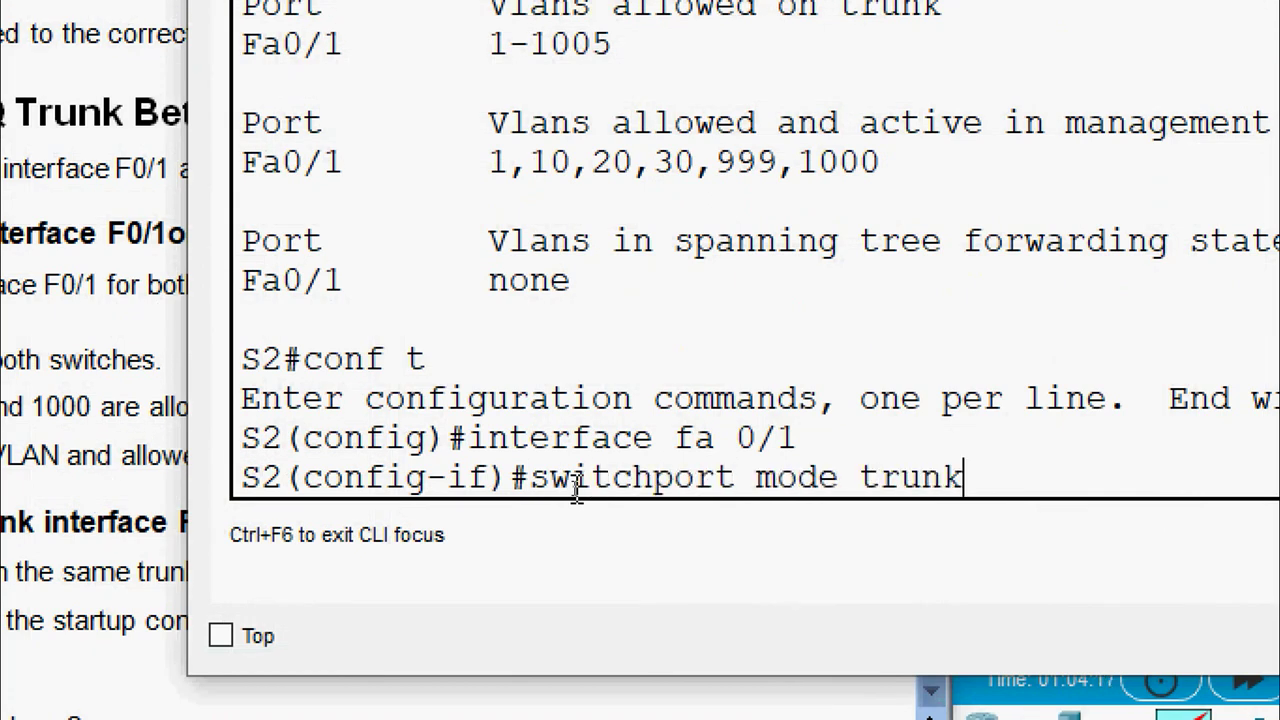
key("Return")
Exit configuration and rerun show interface trunk, confirming Fa0/1 mode is now on
type("end")
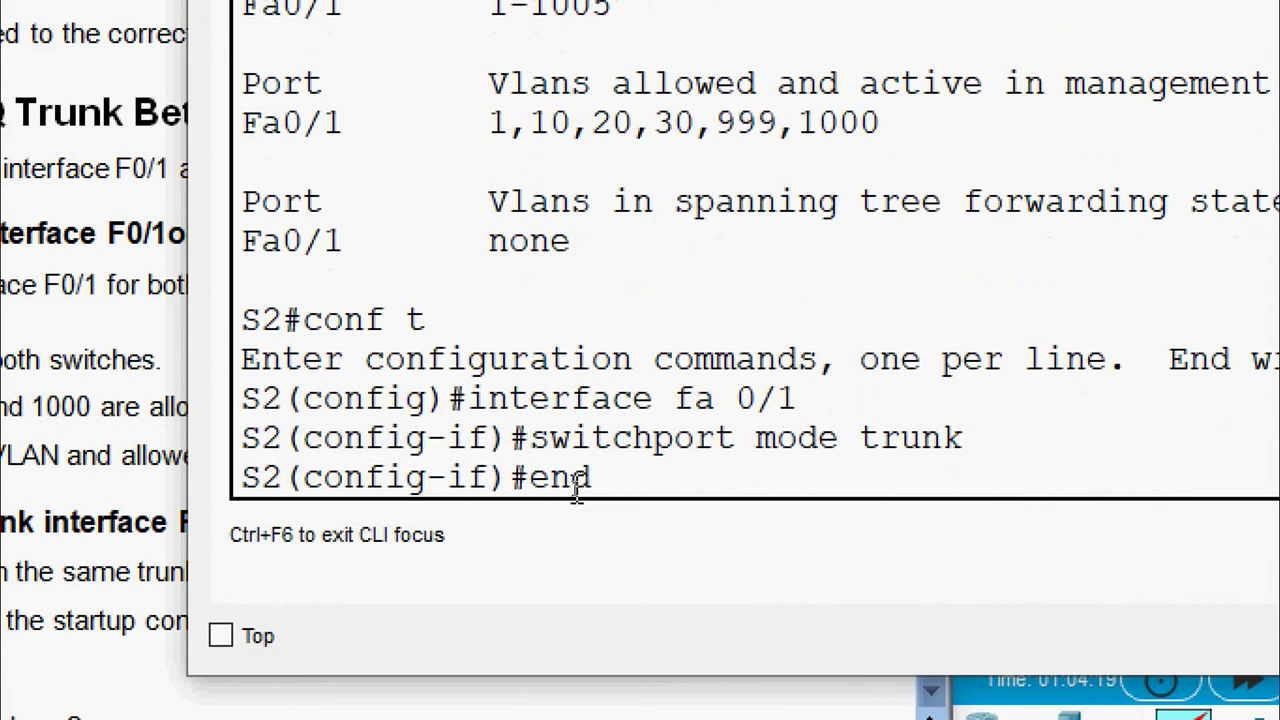
key("Return")
key("Return")
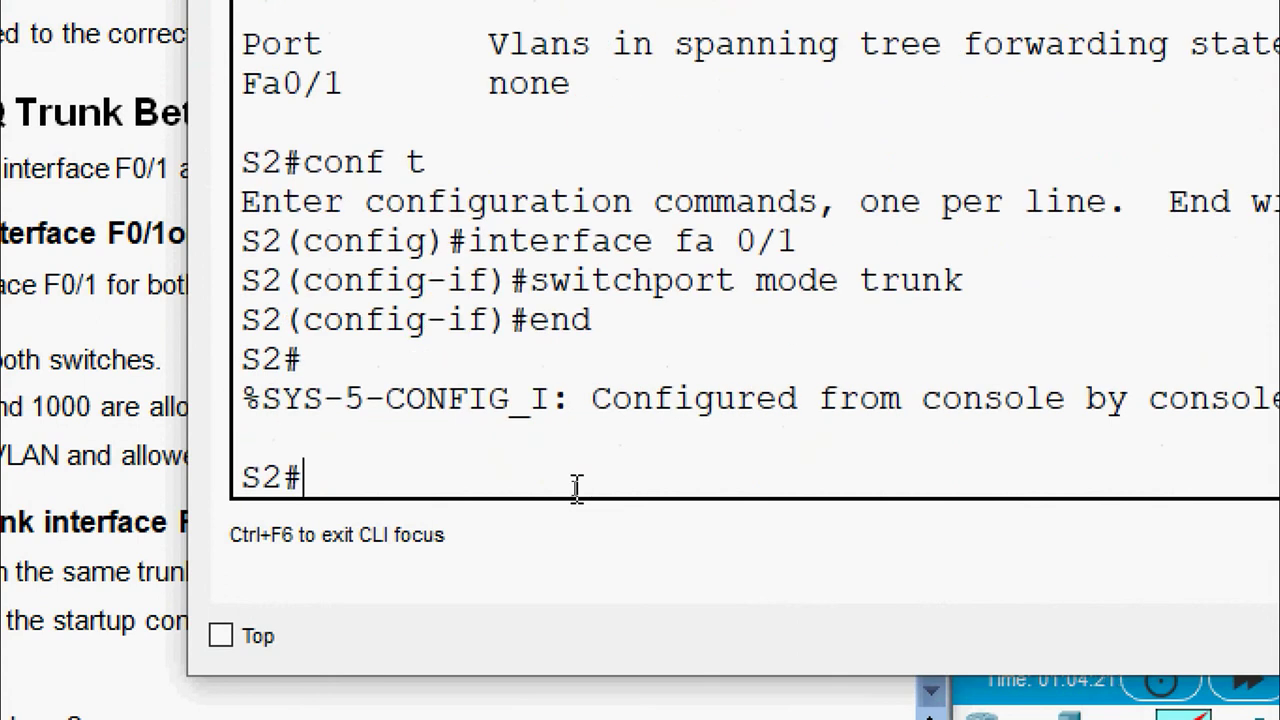
type("show ")
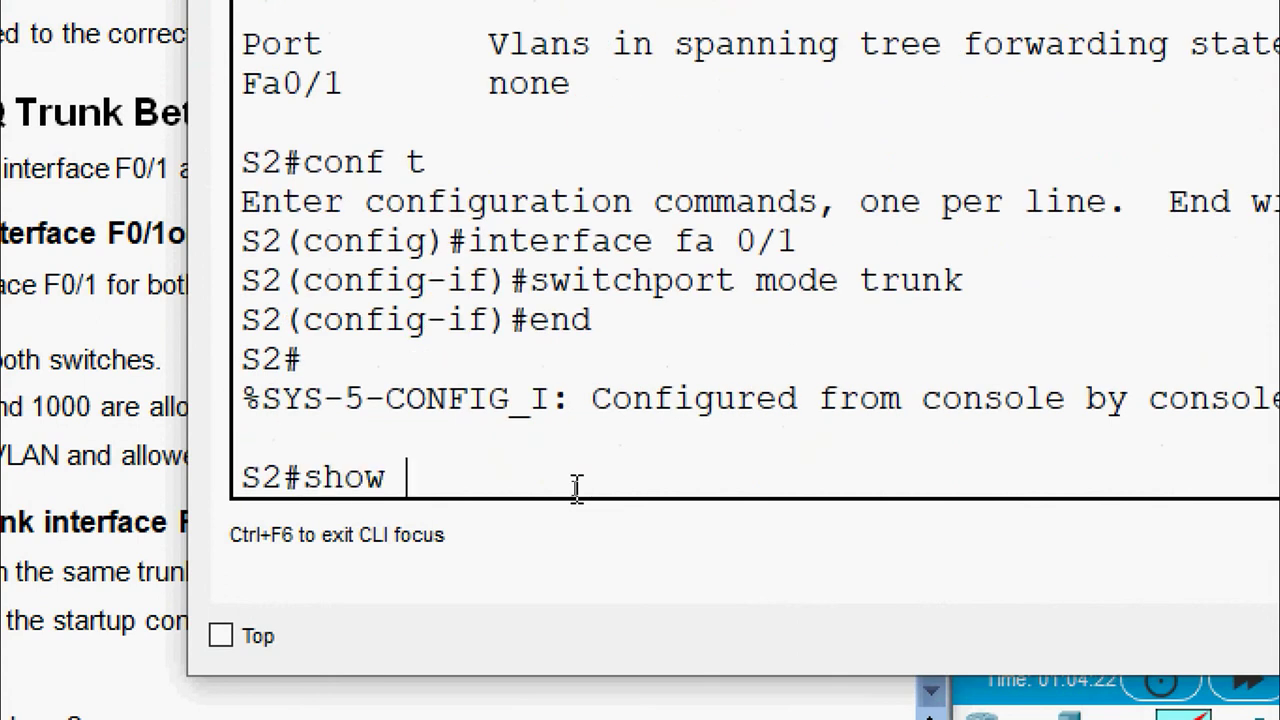
type("interface tru")
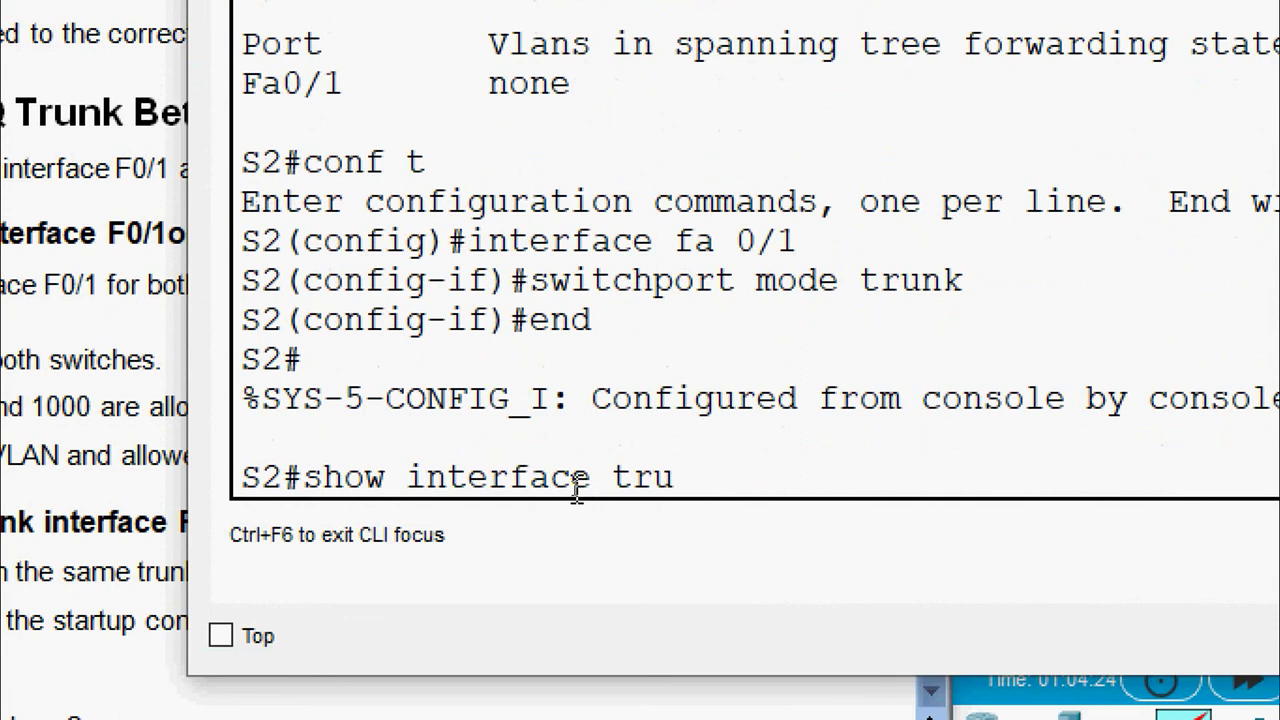
type("nk")
key("Return")
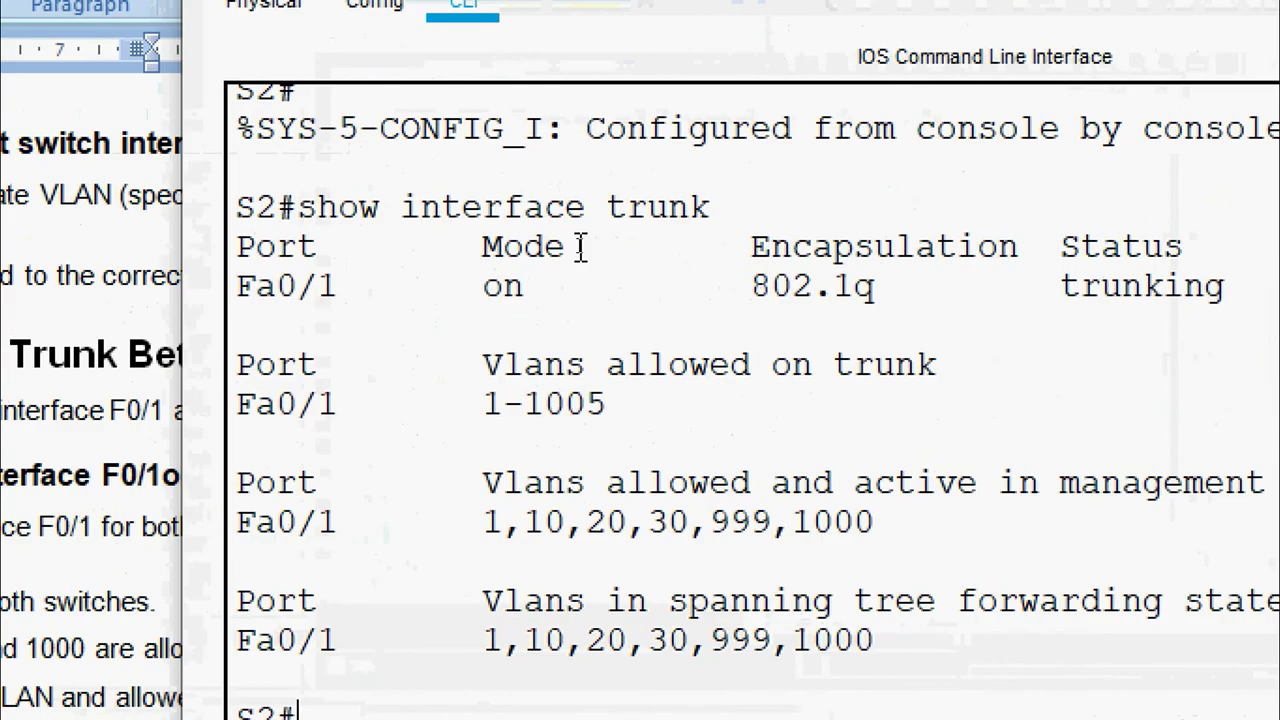
left_click_drag(579, 246, 549, 288)
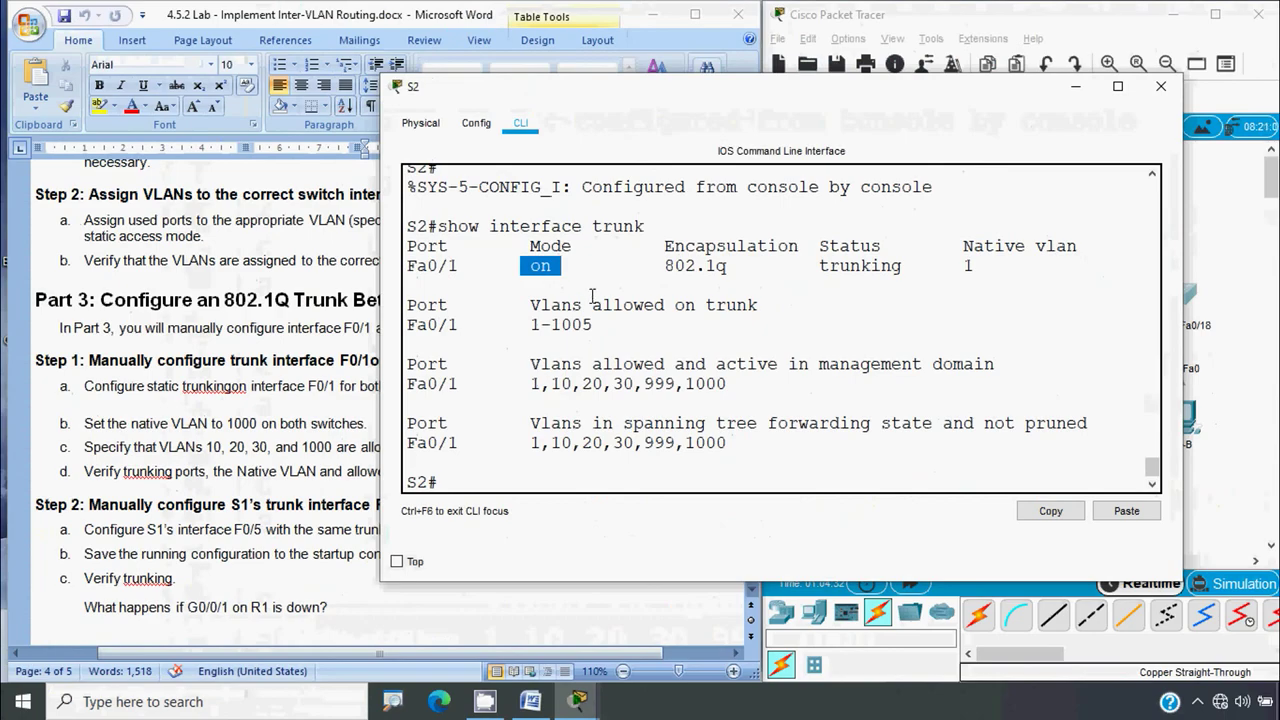
Close S2's window and enter interface Fa0/1 configuration on S1
left_click(1161, 86)
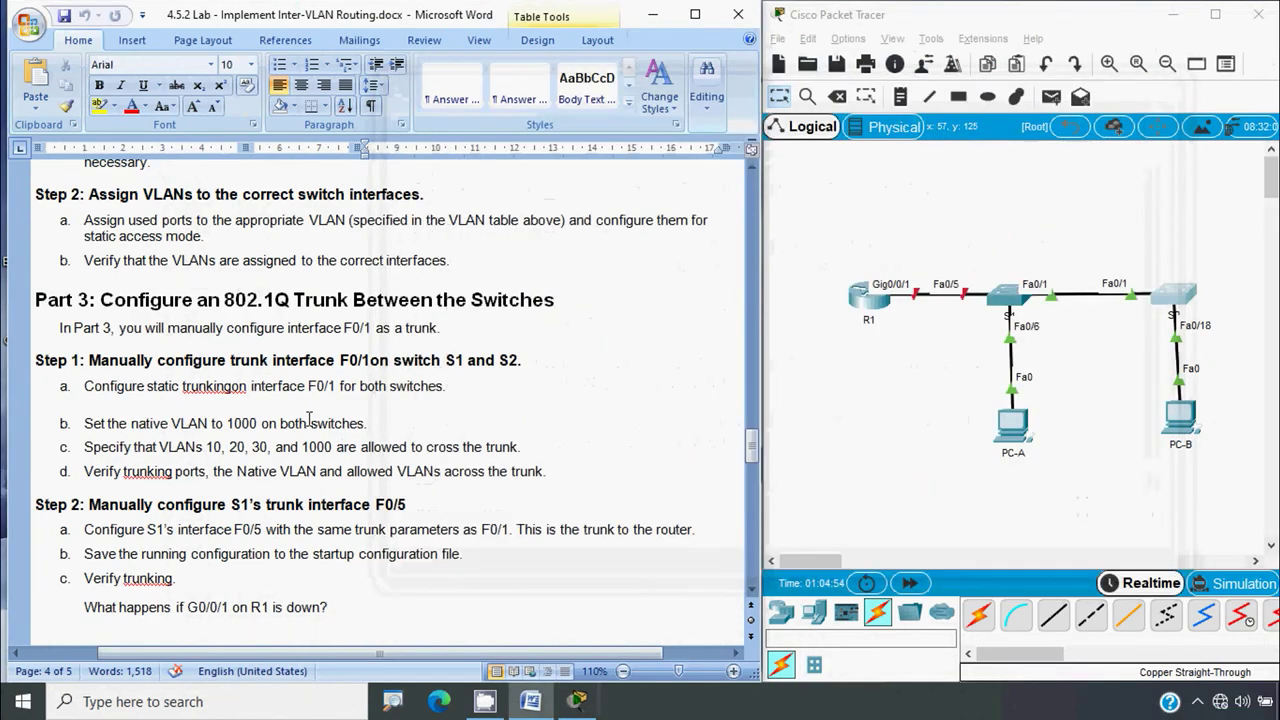
left_click(309, 418)
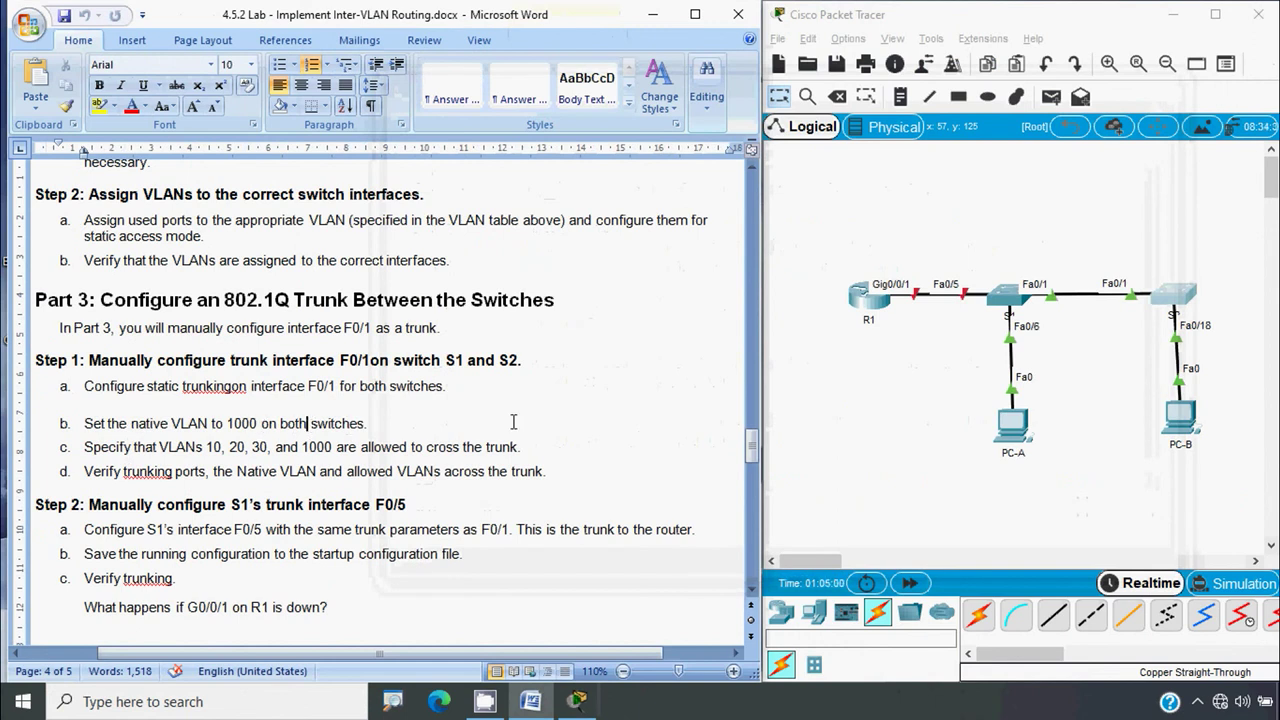
left_click(955, 360)
left_click(1005, 300)
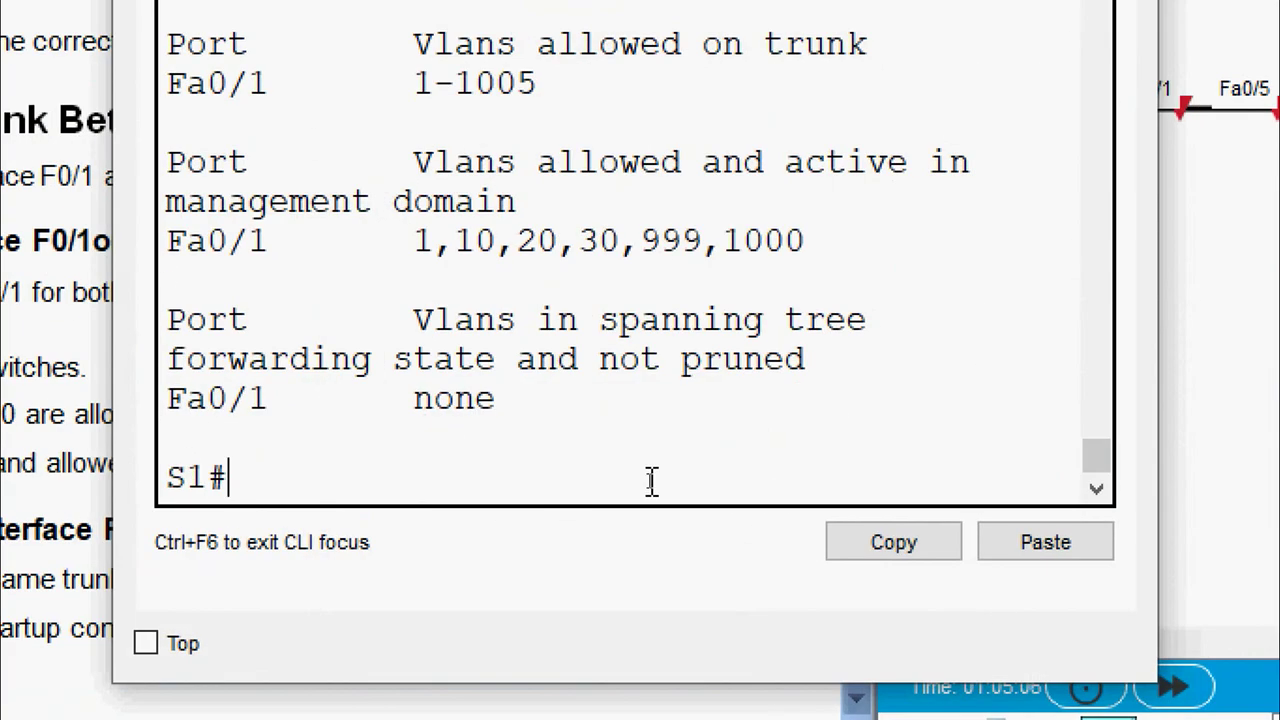
type("conf t")
key("Return")
type("interf")
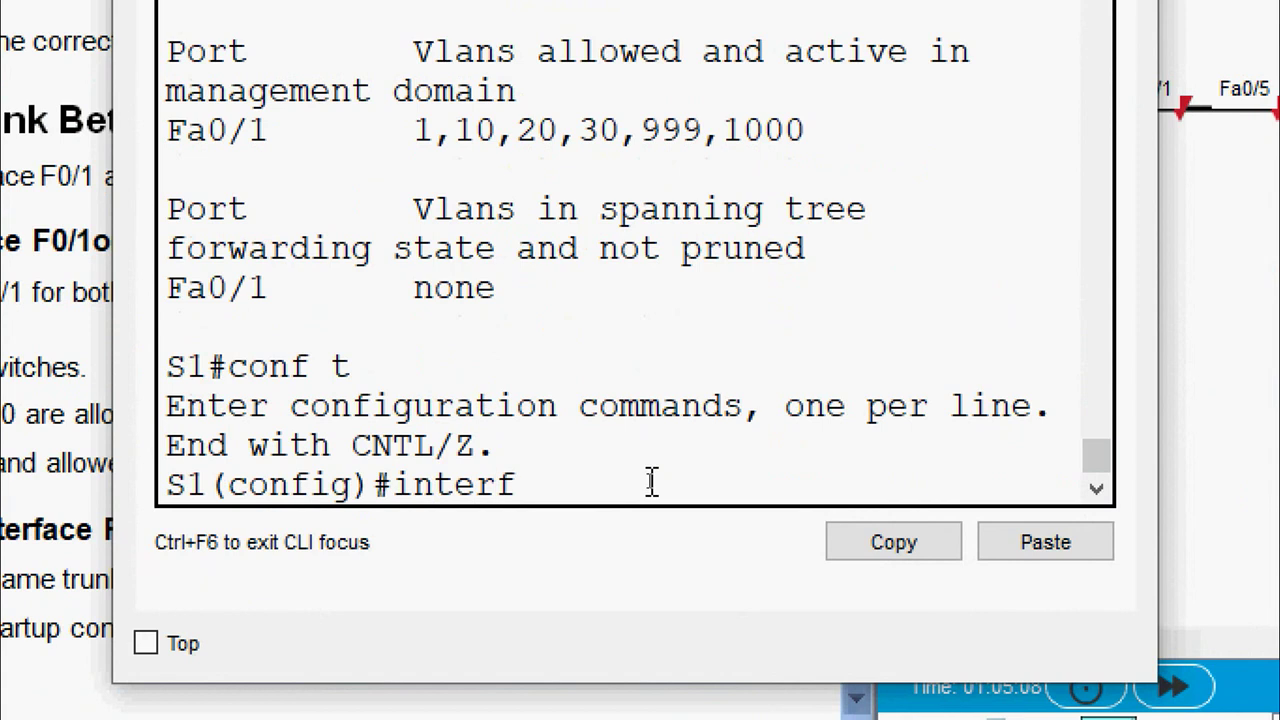
type("ace fa 0/")
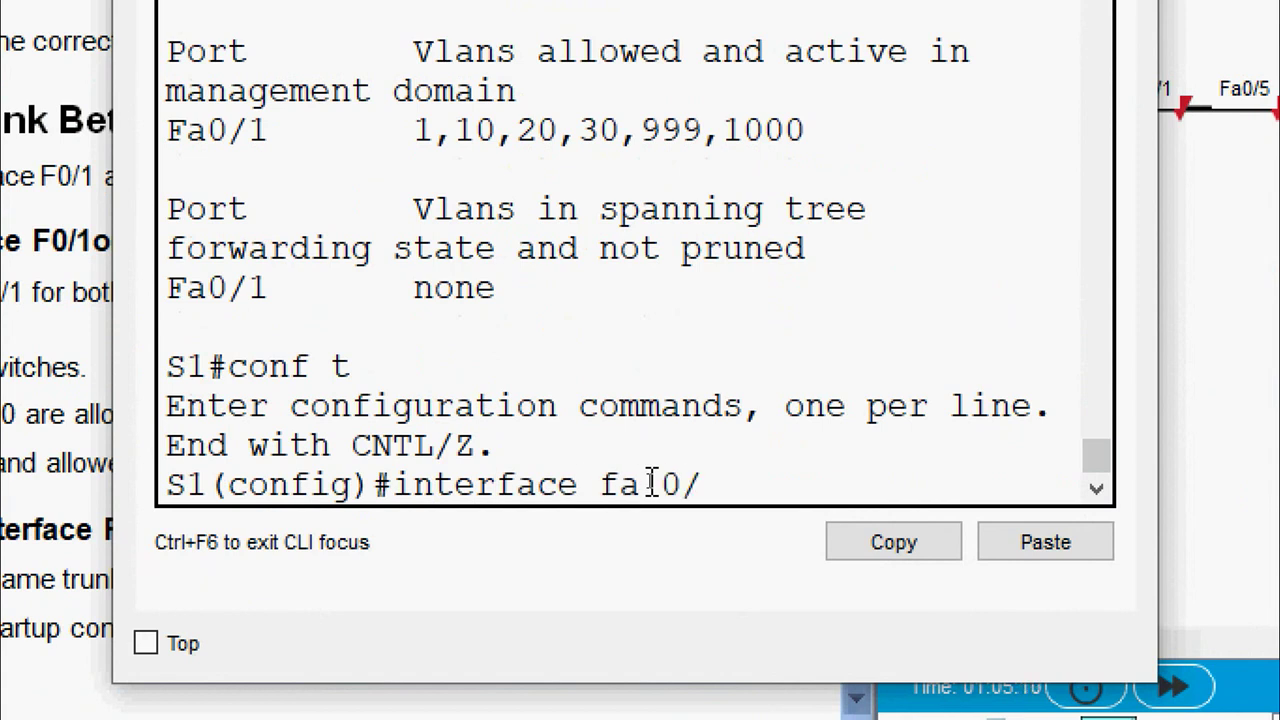
type("1")
key("Return")
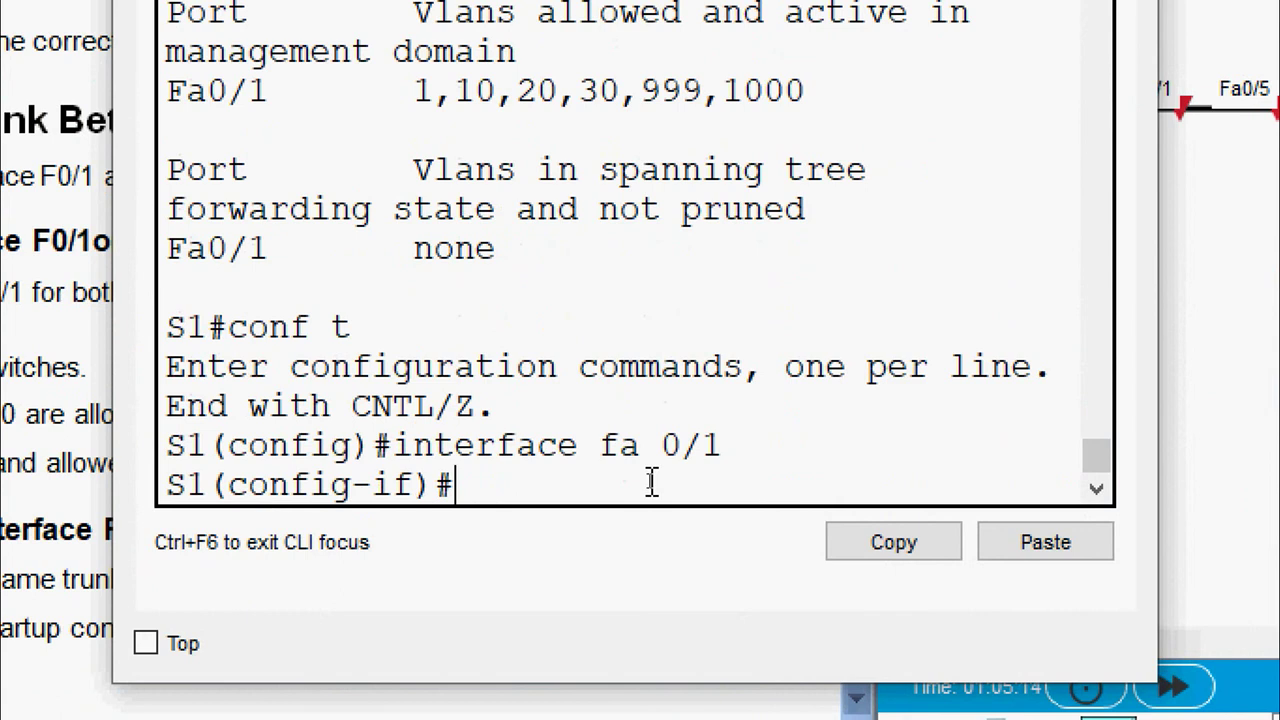
Change S1's Fa0/1 trunk native VLAN from 1 to 1000, then widen the console
scroll(666, 434, "up", 4)
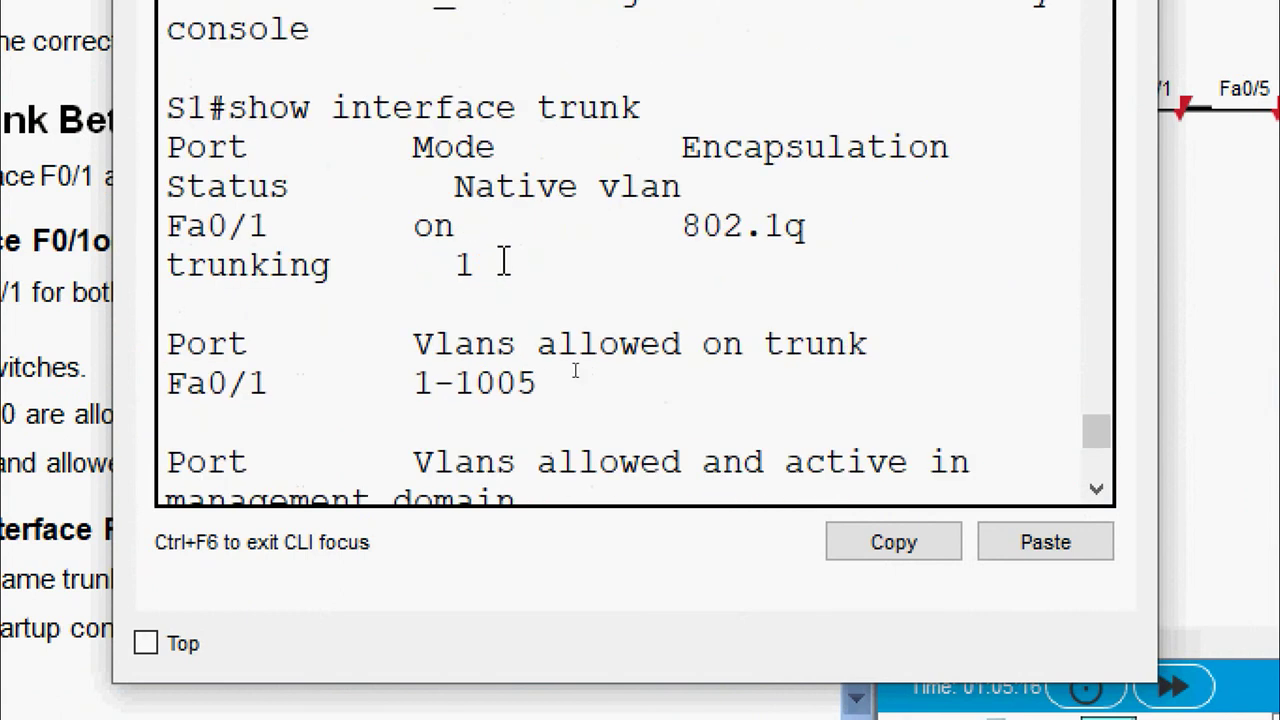
double_click(466, 263)
scroll(528, 374, "down", 4)
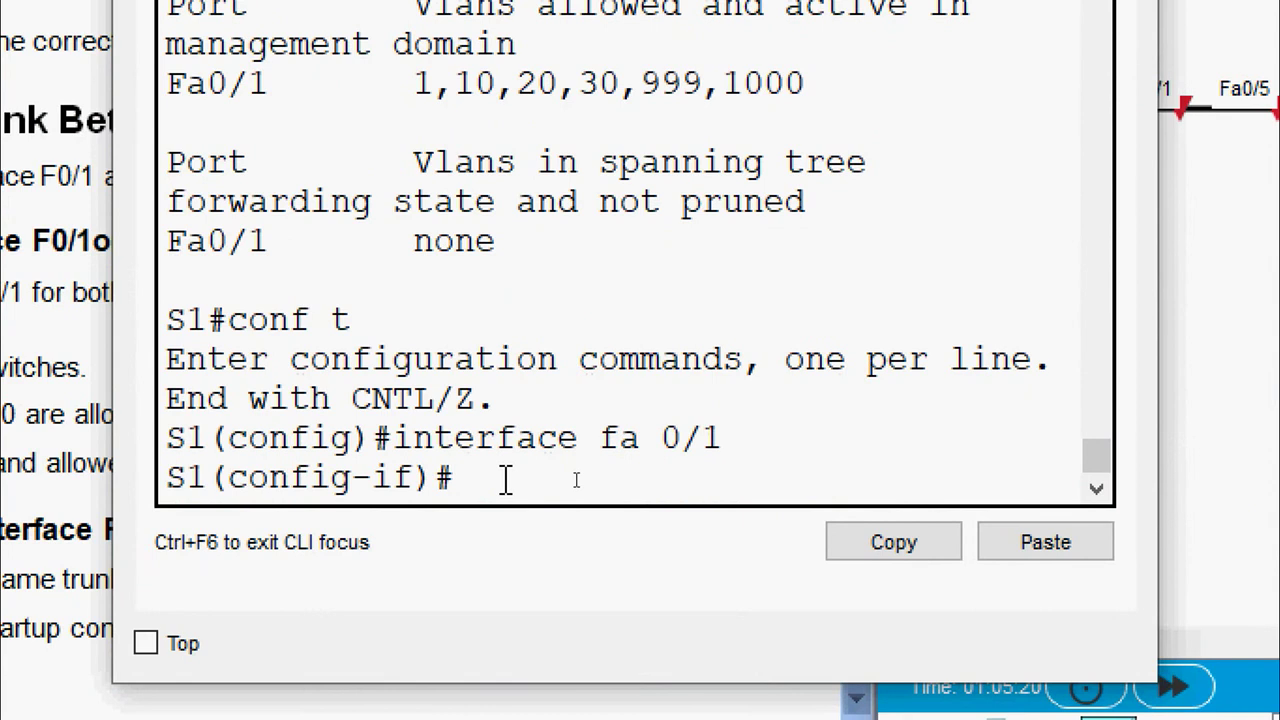
type("switchport ")
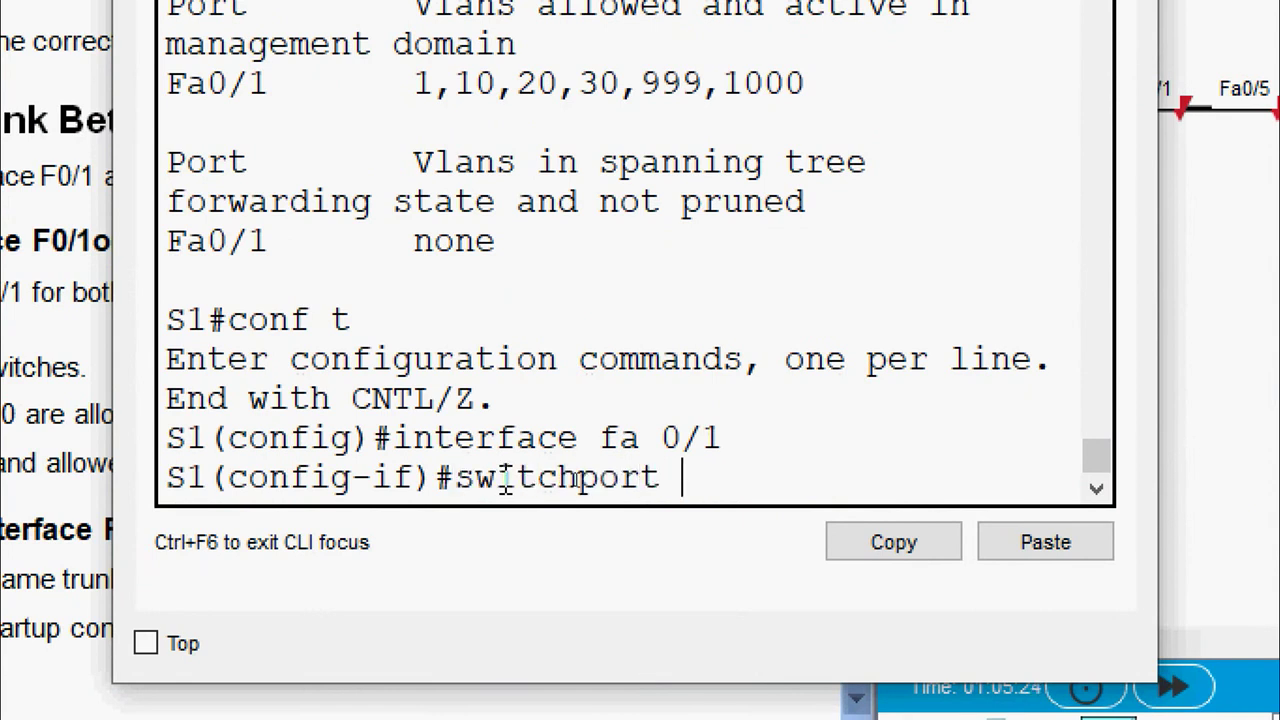
type("trunk native ")
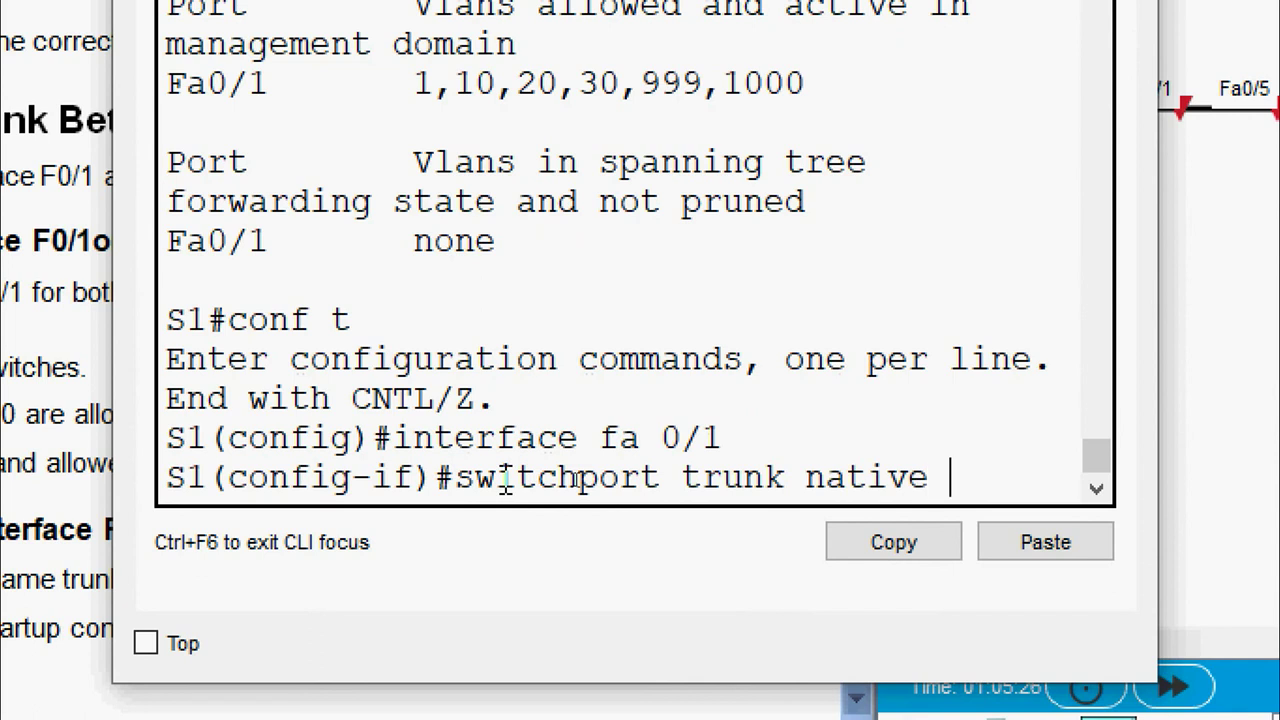
type("vlan 1000")
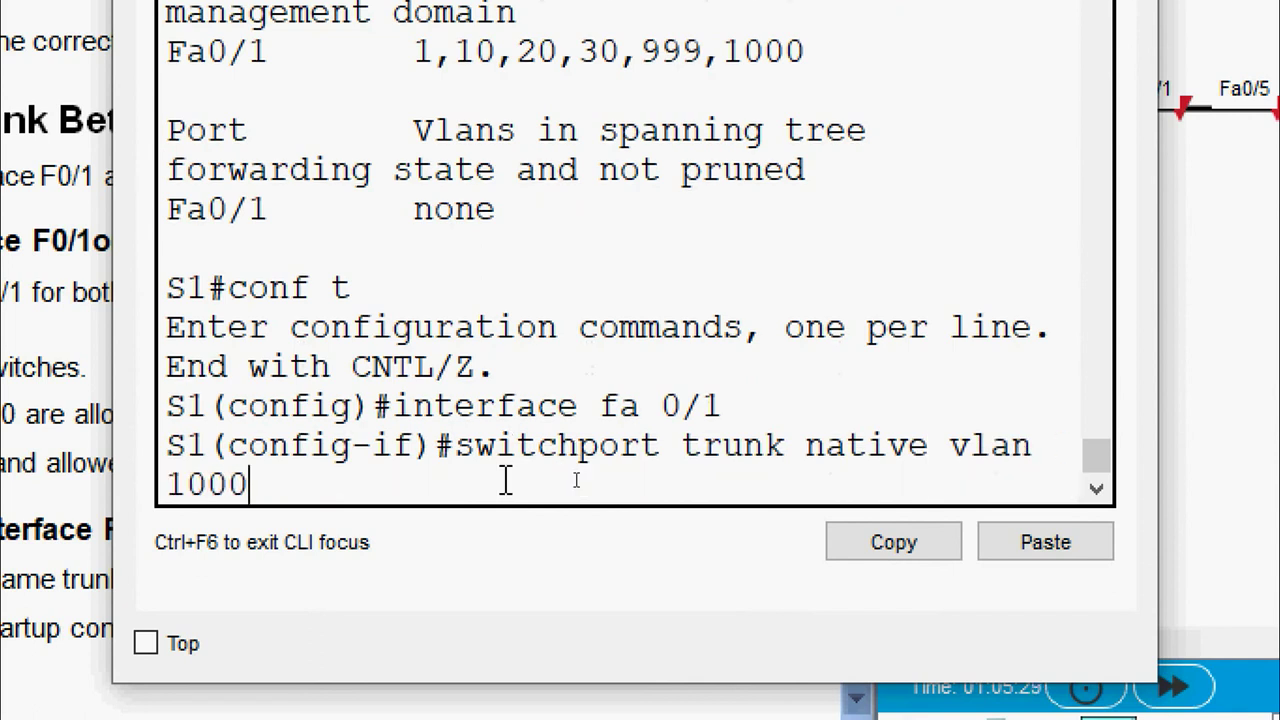
key("Return")
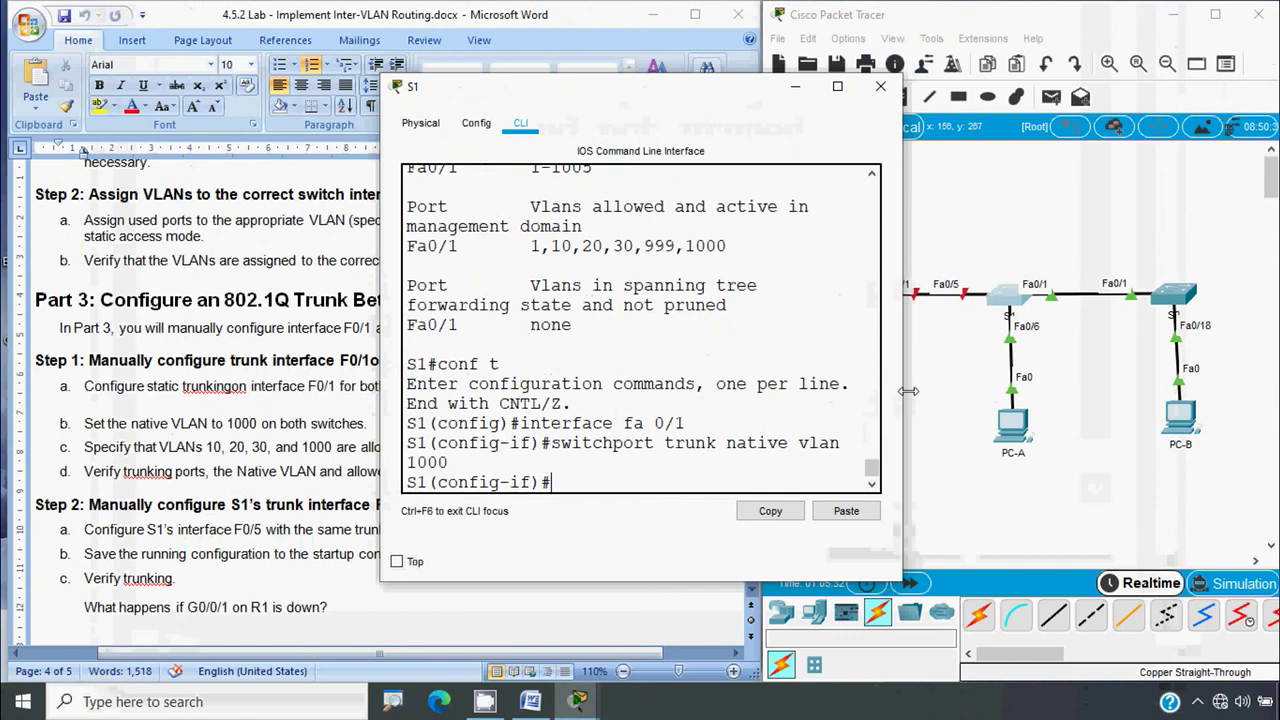
left_click_drag(903, 398, 1180, 414)
left_click_drag(383, 413, 292, 414)
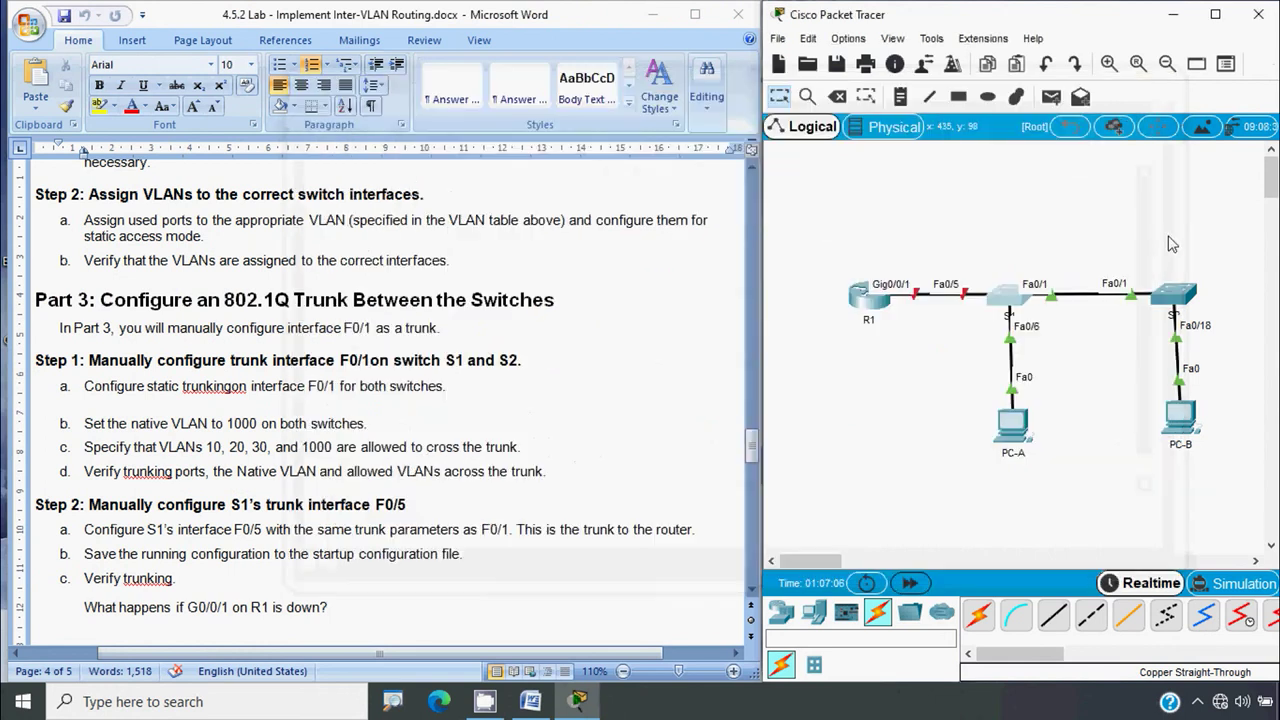
Close S1's console and enter interface Fa0/1 configuration on S2
left_click(1153, 86)
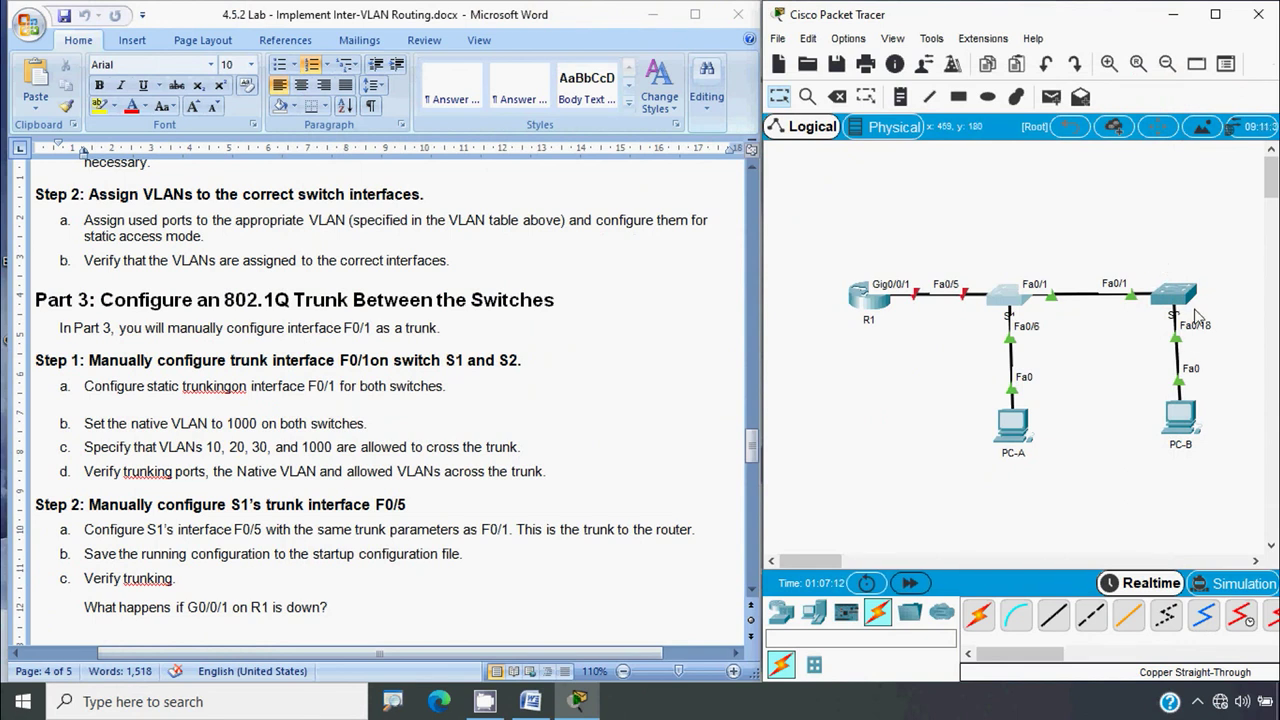
left_click(1183, 298)
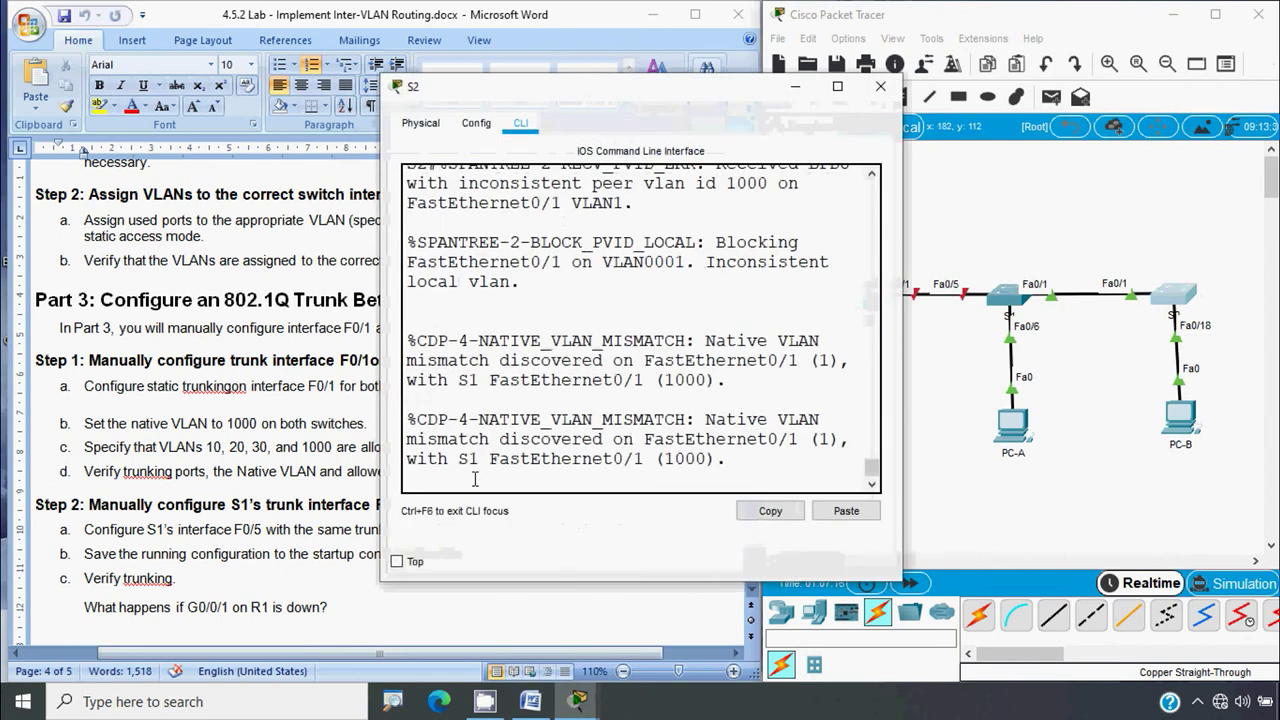
left_click_drag(903, 386, 1139, 386)
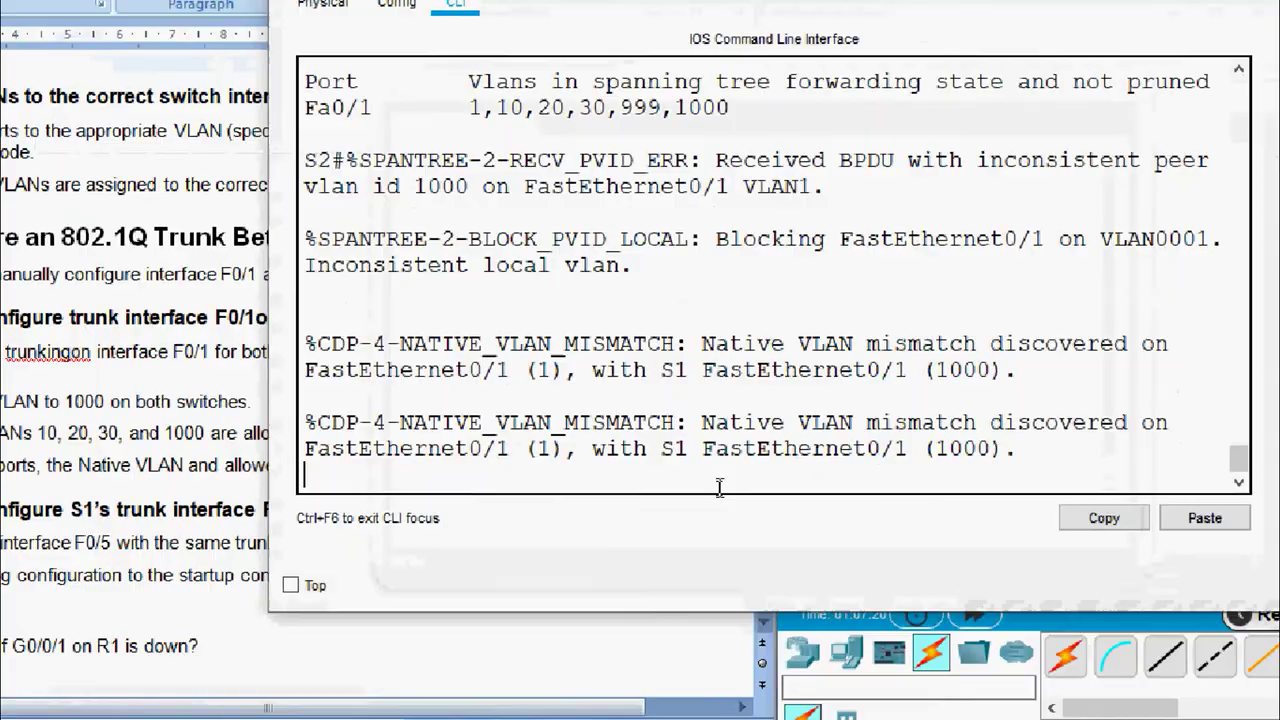
key("Return")
type("conf t")
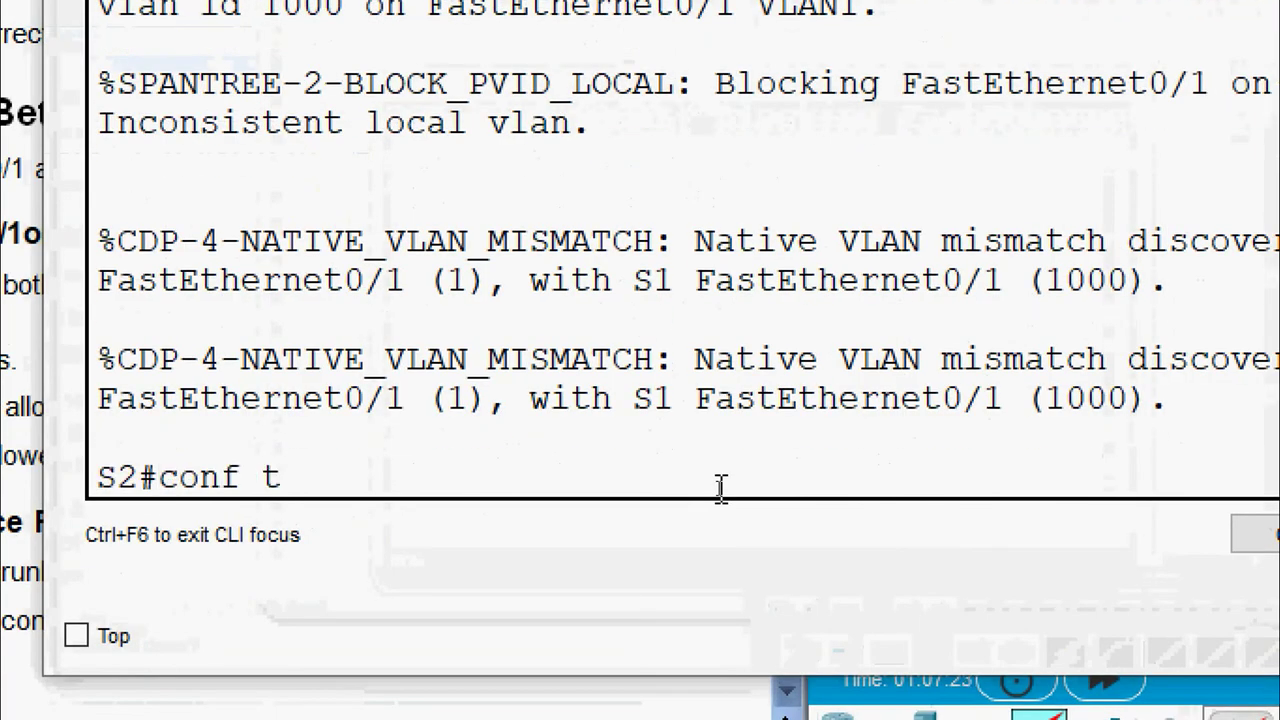
key("Return")
type("interfac")
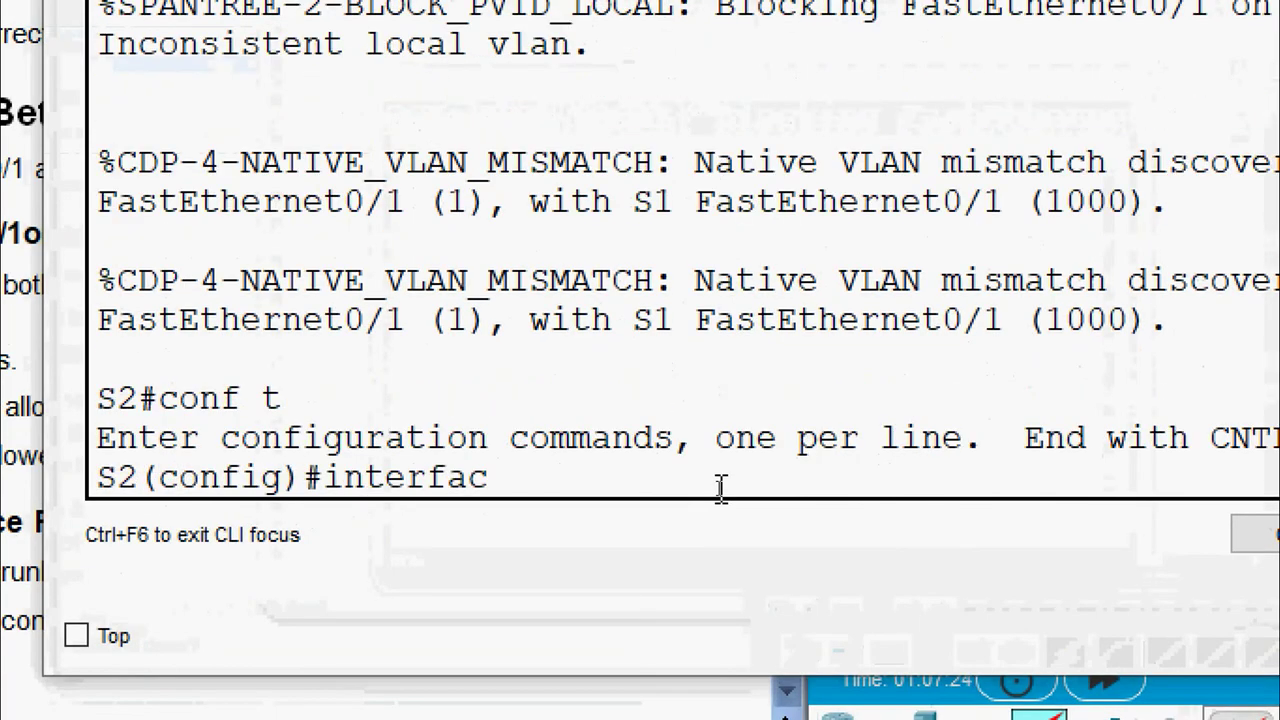
type("e fa 0/1")
key("Return")
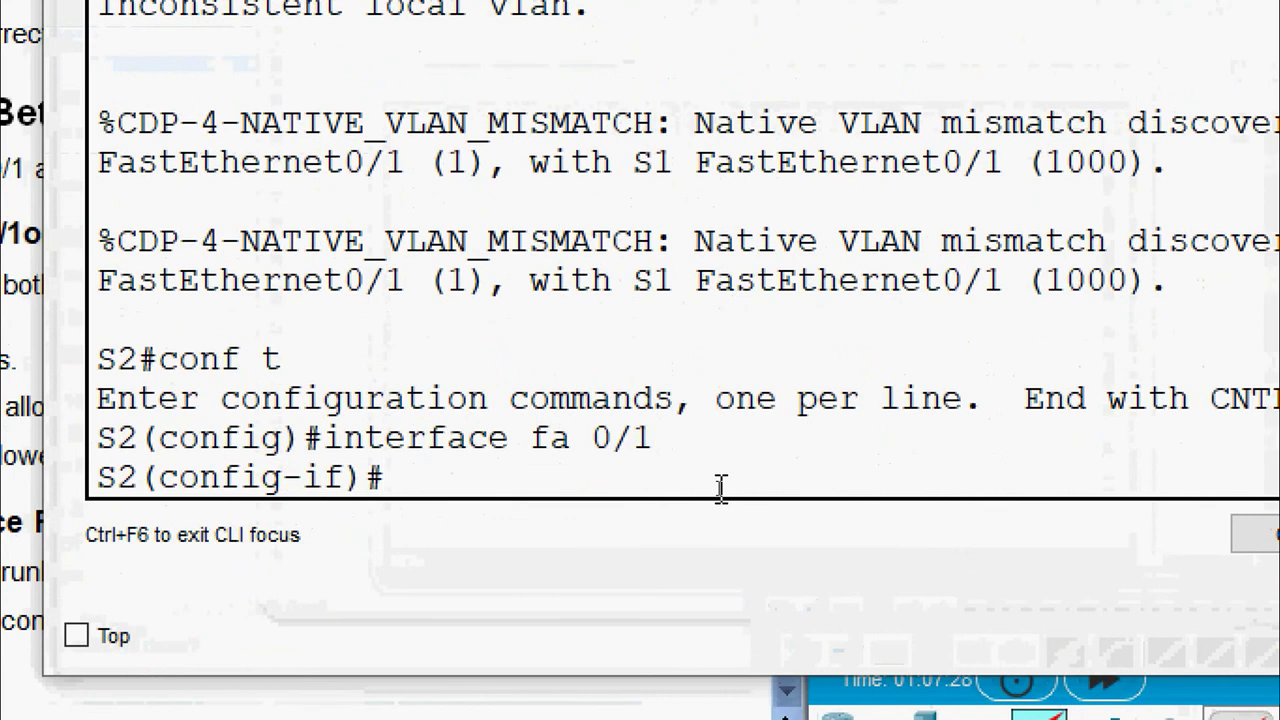
Set S2's Fa0/1 trunk native VLAN to 1000 and close the console
type("switchpor")
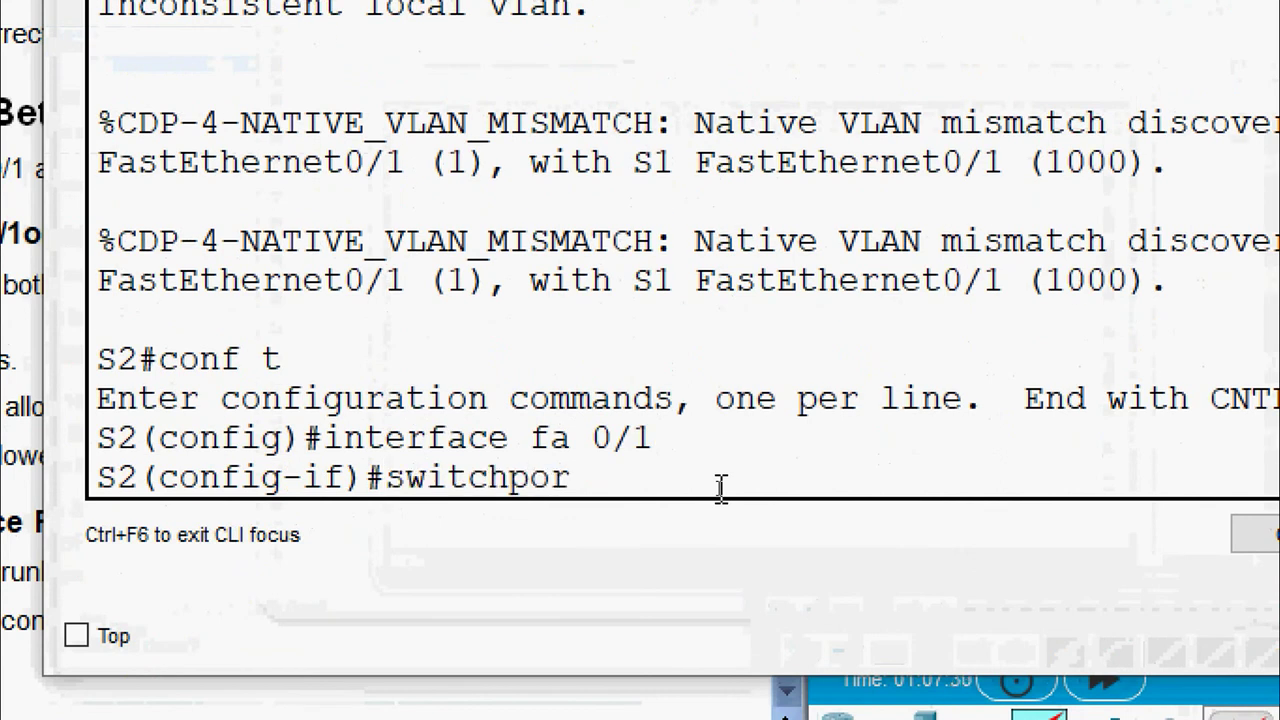
type("t trunk na")
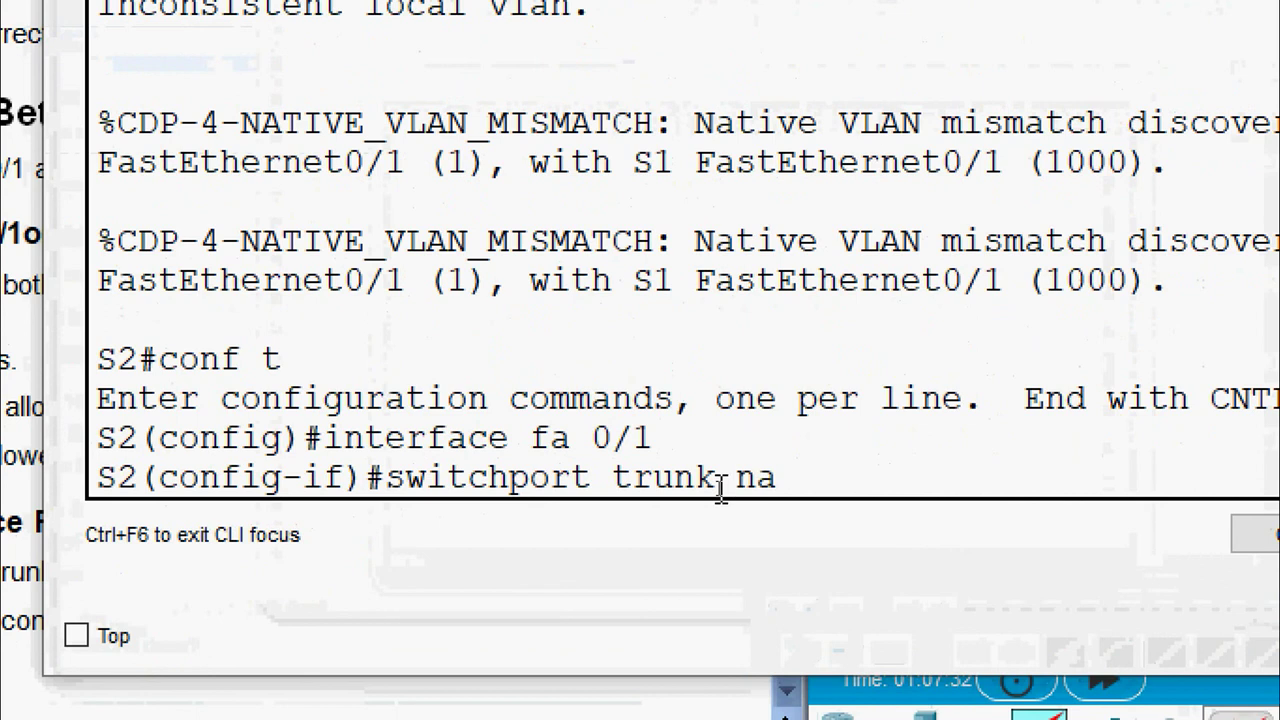
type("tive vlan")
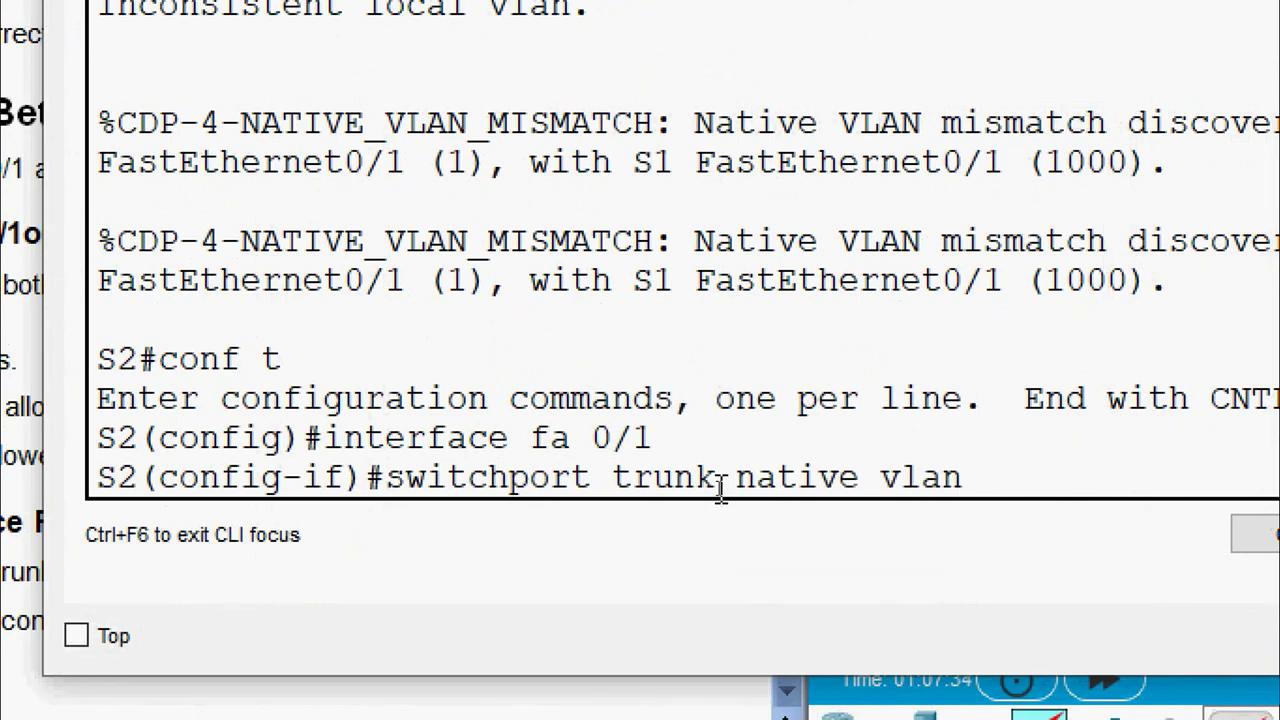
type(" 1-")
type("000")
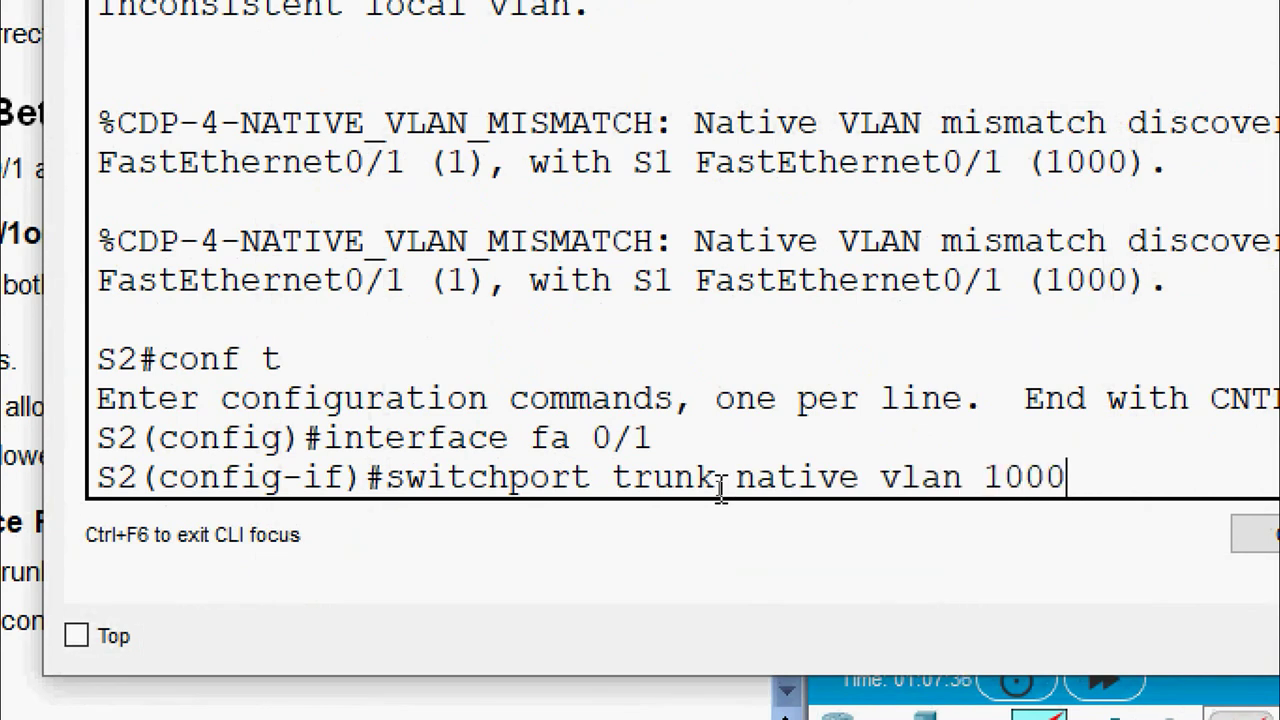
key("Return")
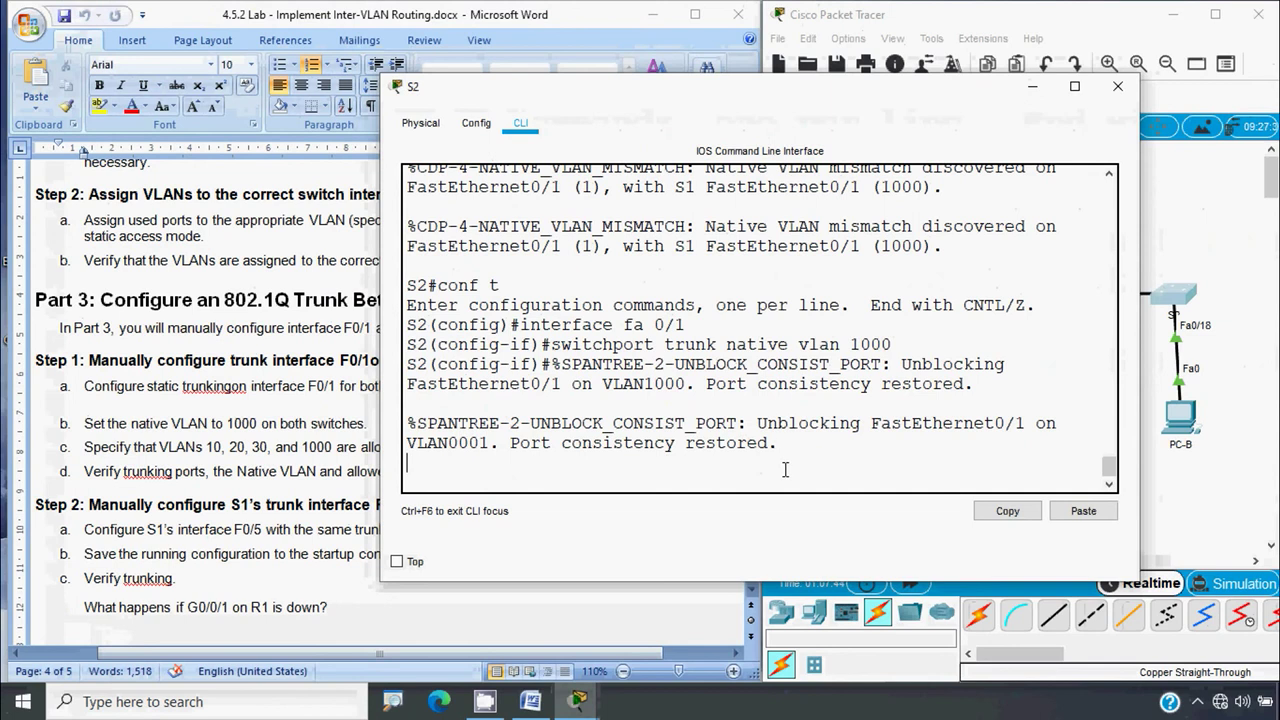
key("Return")
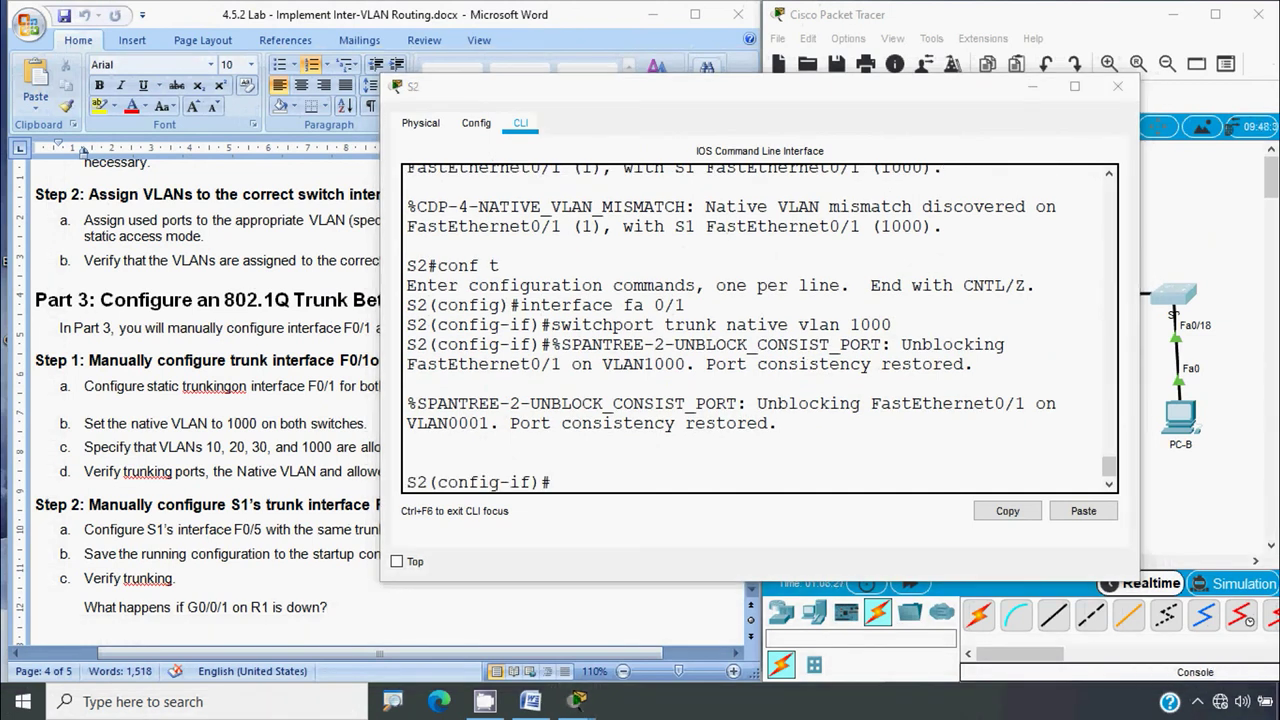
left_click(1117, 86)
Exit configuration on S1 and run show interface trunk to verify native VLAN 1000
left_click(307, 424)
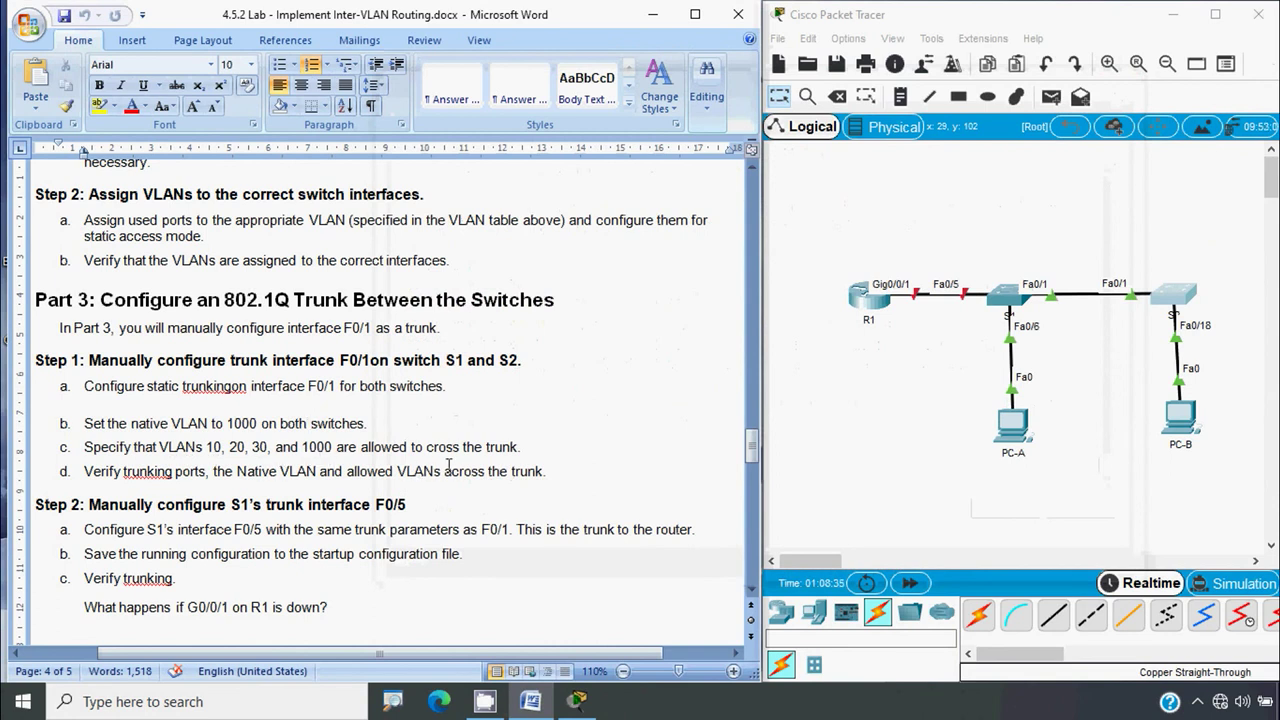
left_click(1012, 303)
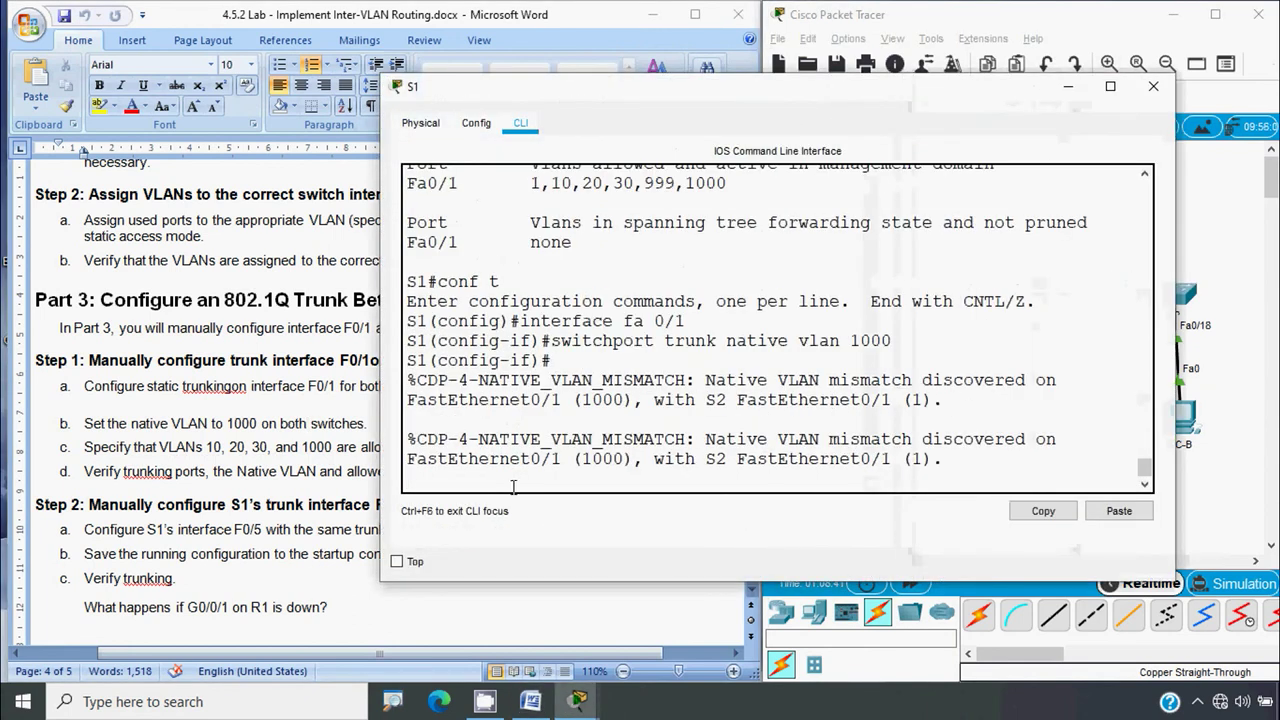
key("Return")
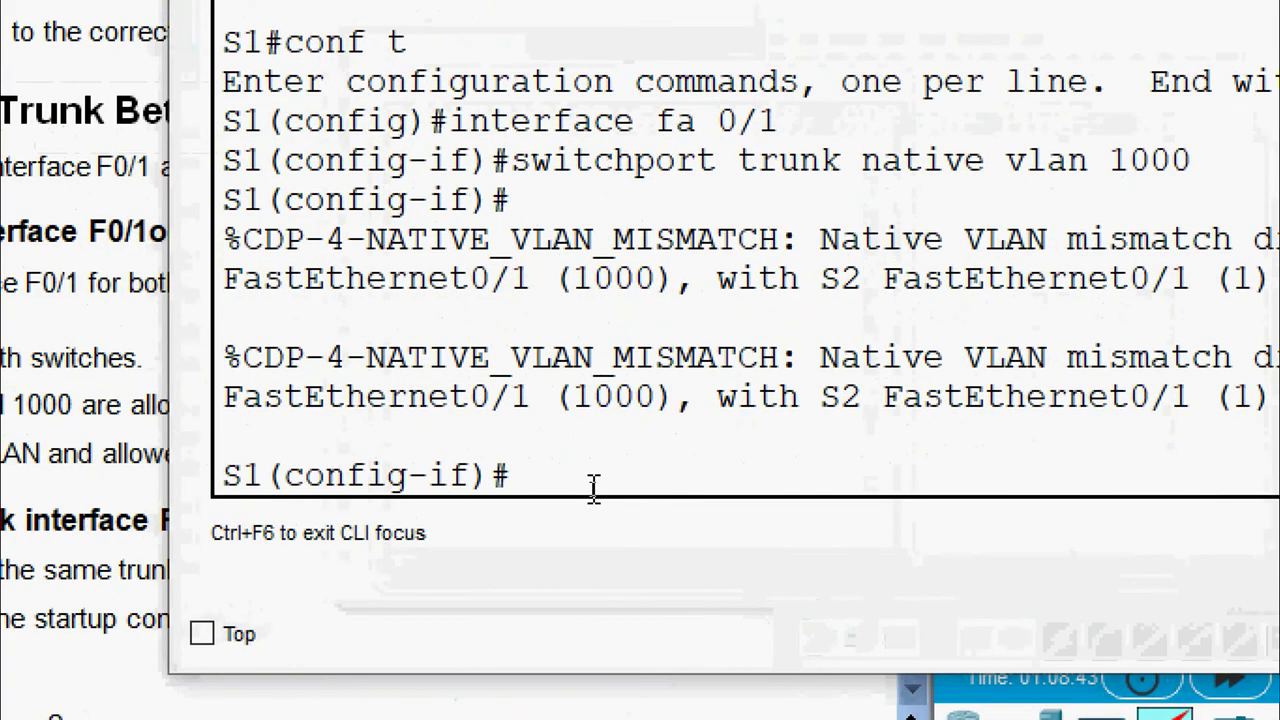
type("end")
key("Return")
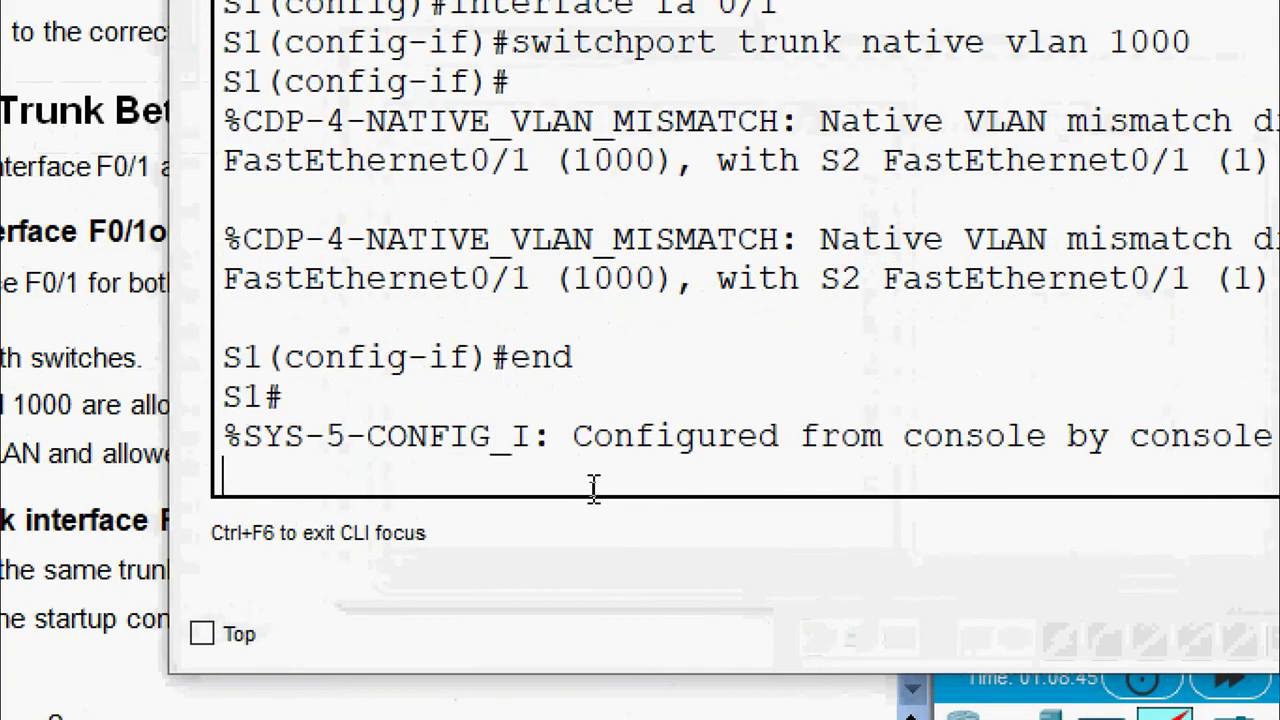
type("show interfa")
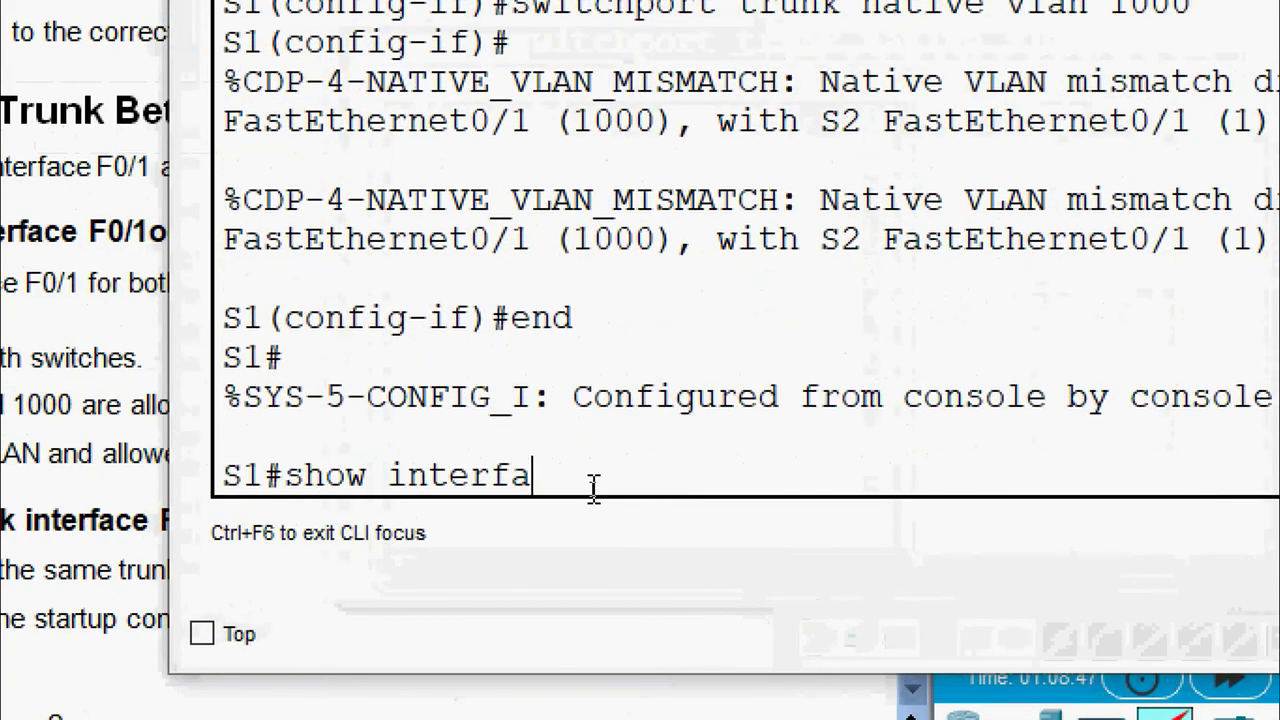
type("ce tru")
key("BackSpace")
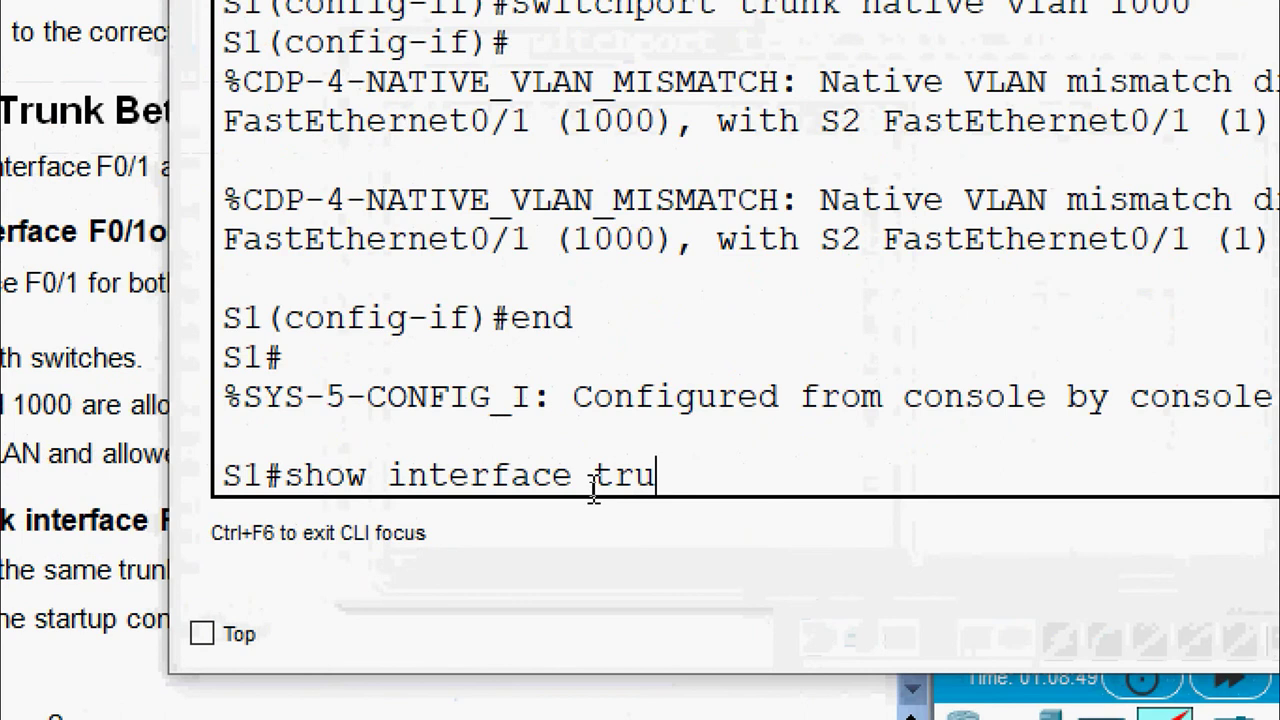
type("nk")
key("Return")
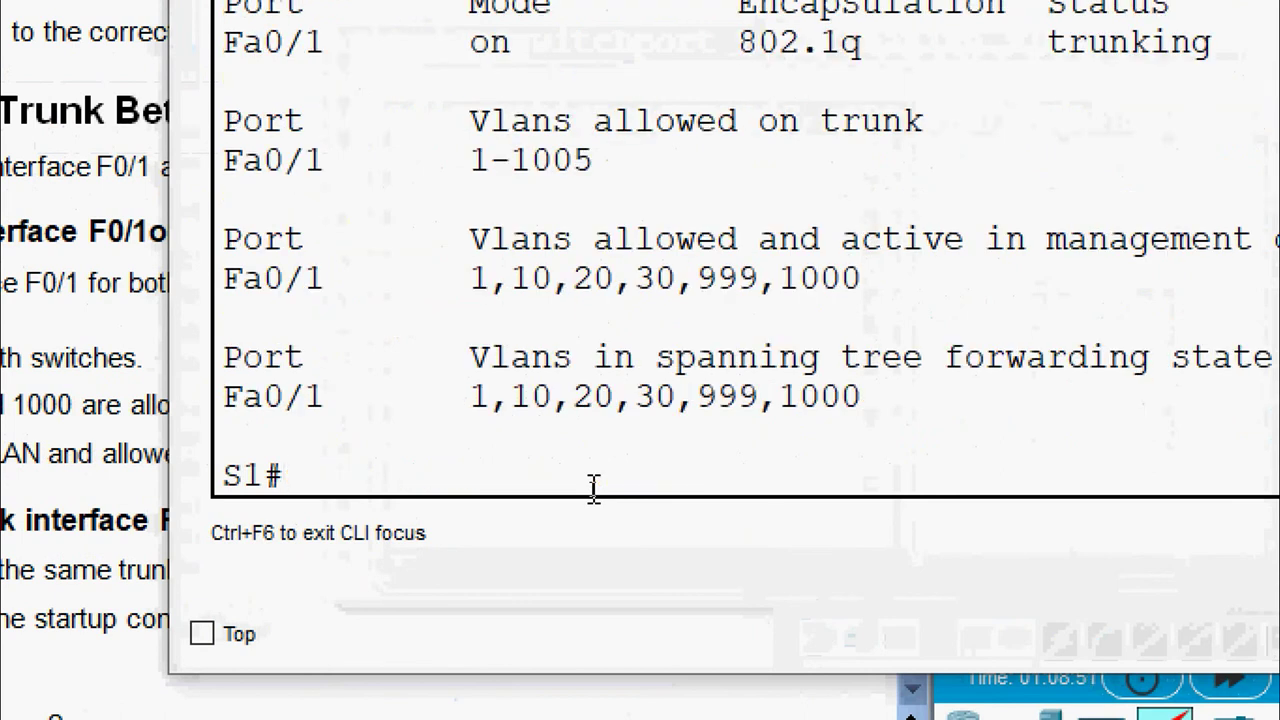
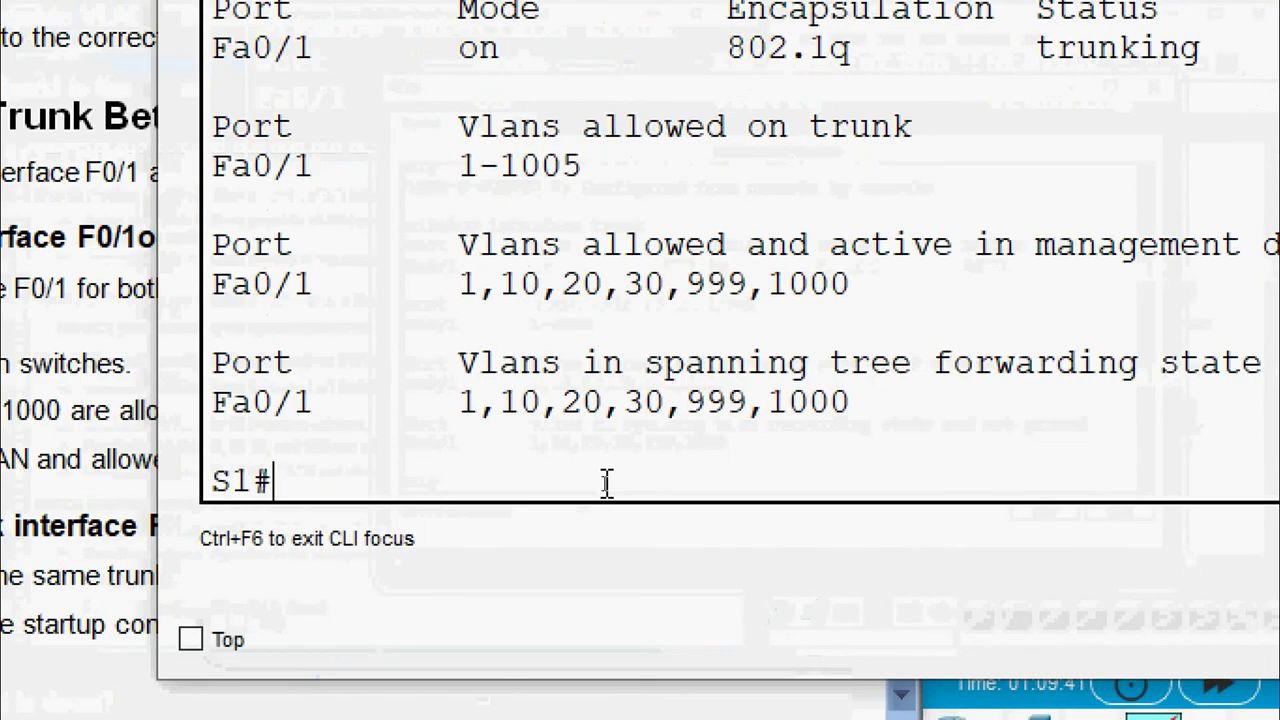
Enter global configuration mode on S1 and start configuring interface Fa0/1
type("conf t")
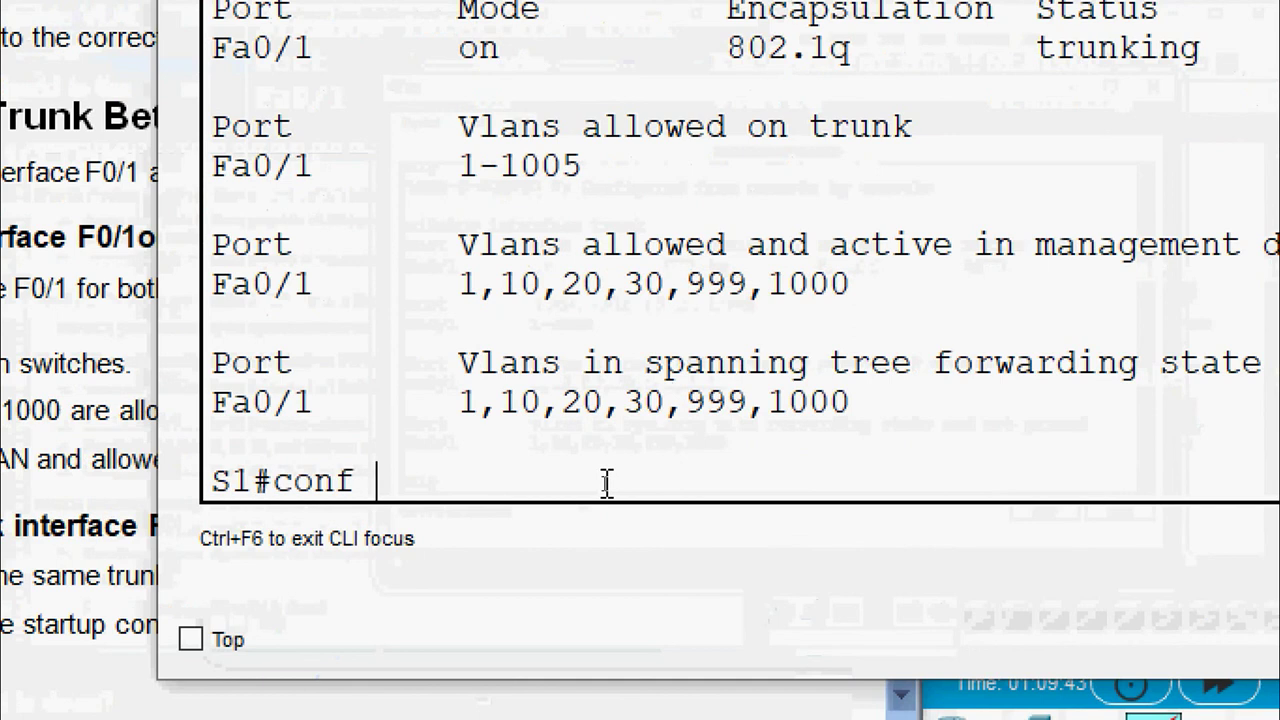
key("Return")
type("inter")
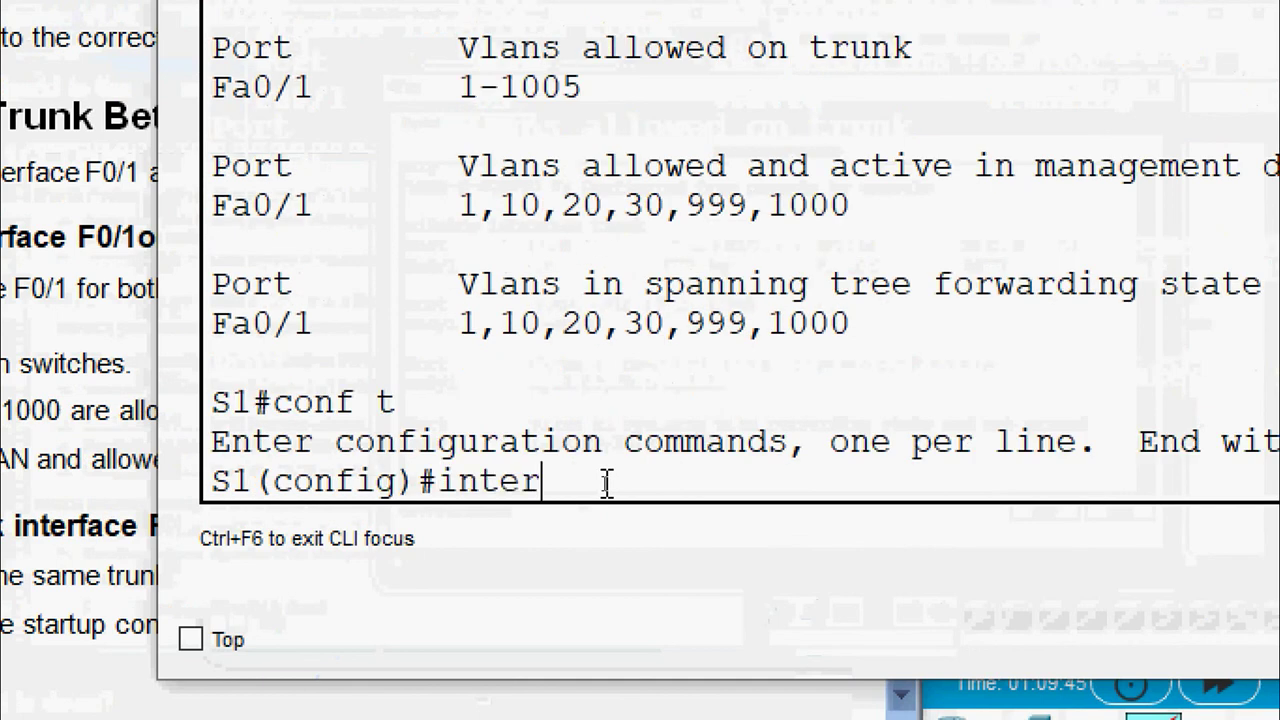
type("face fa")
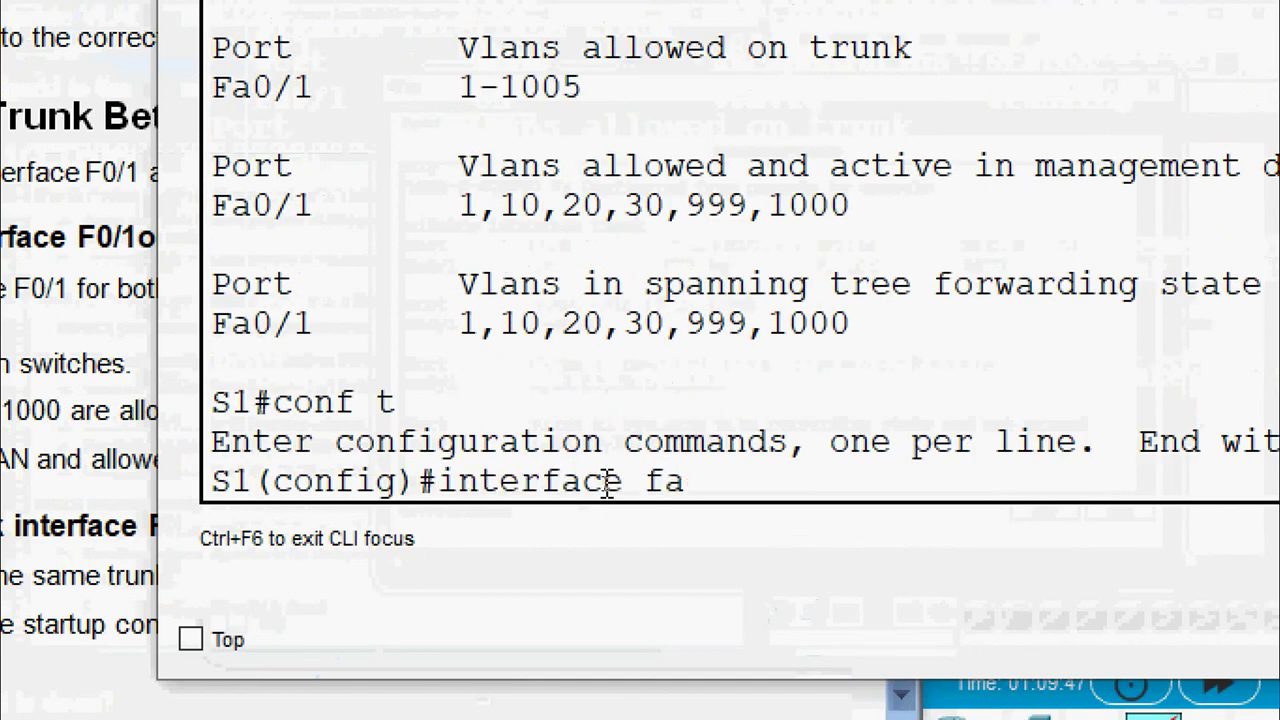
type(" 0/1")
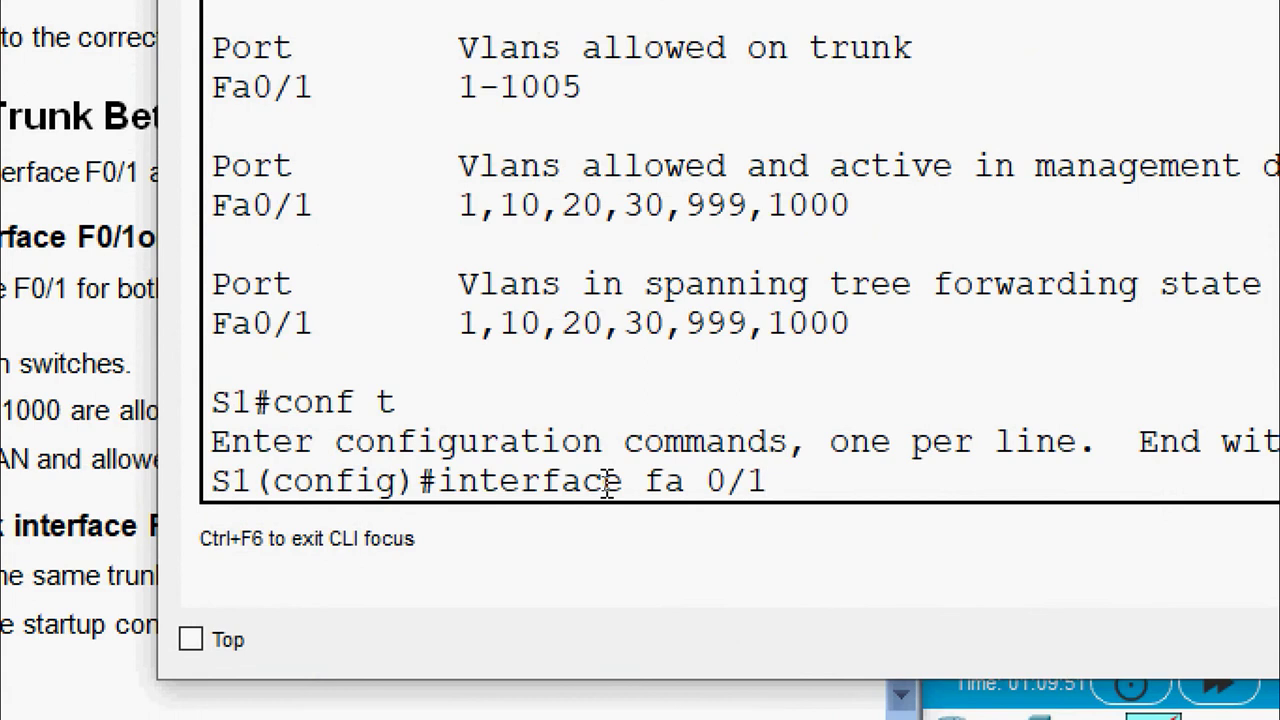
key("Return")
Explore the switchport trunk allowed vlan help and stage the 'remove 1' command
type("swit")
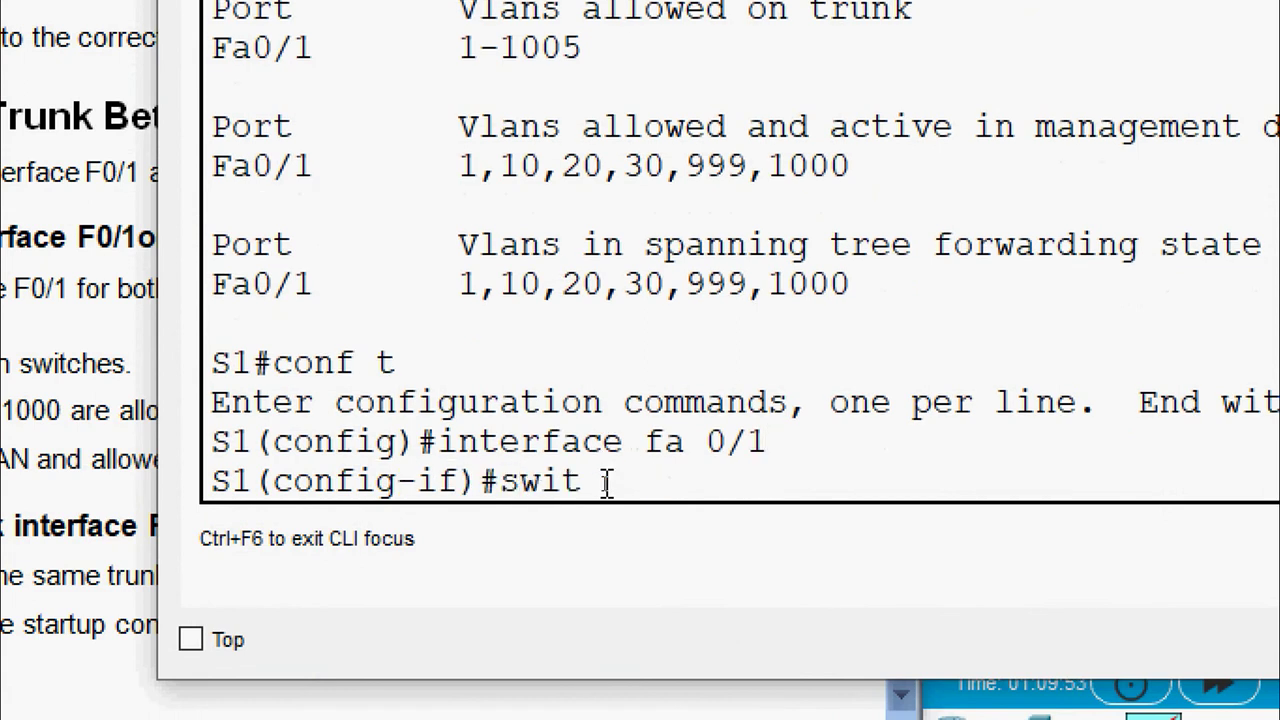
type("chport")
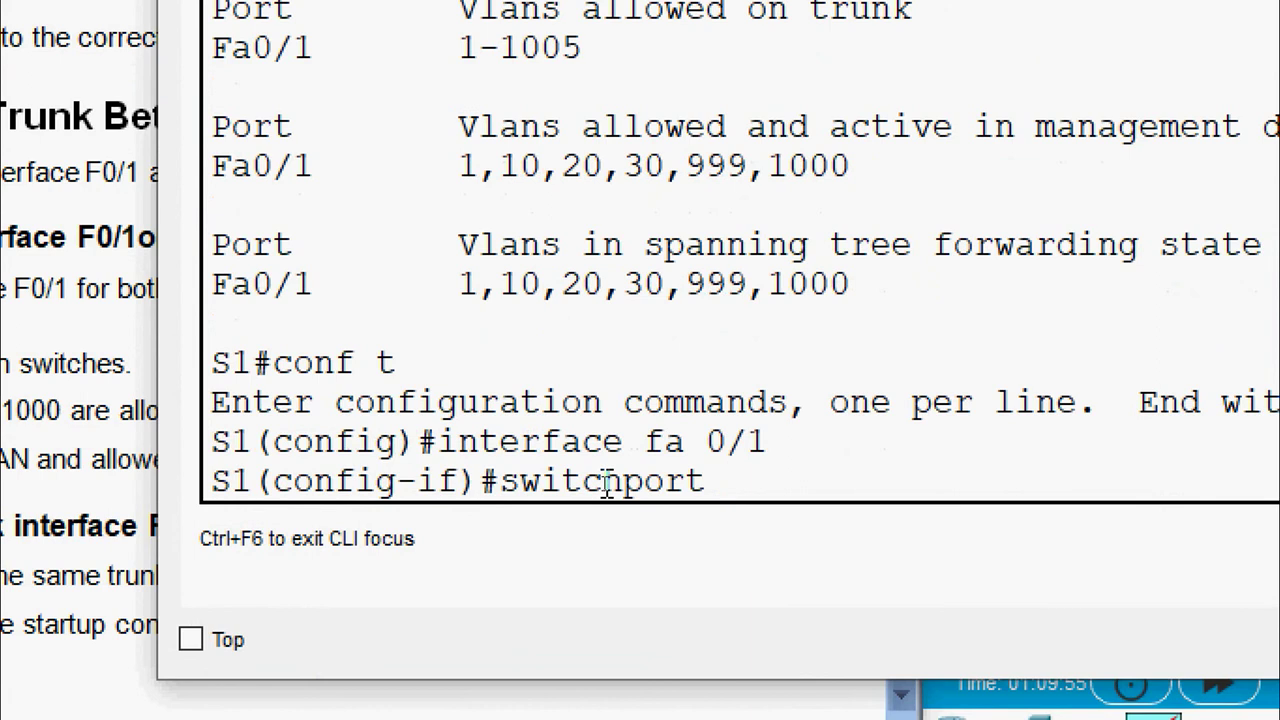
type(" ?")
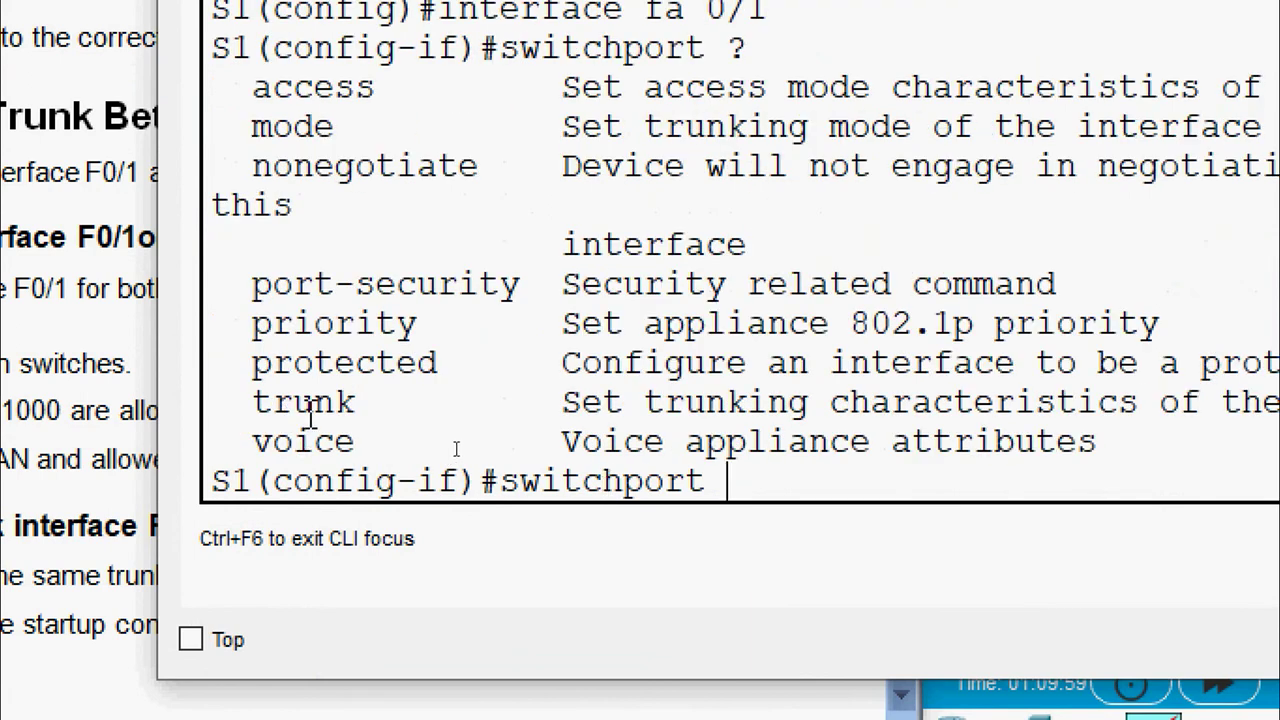
type("trunk")
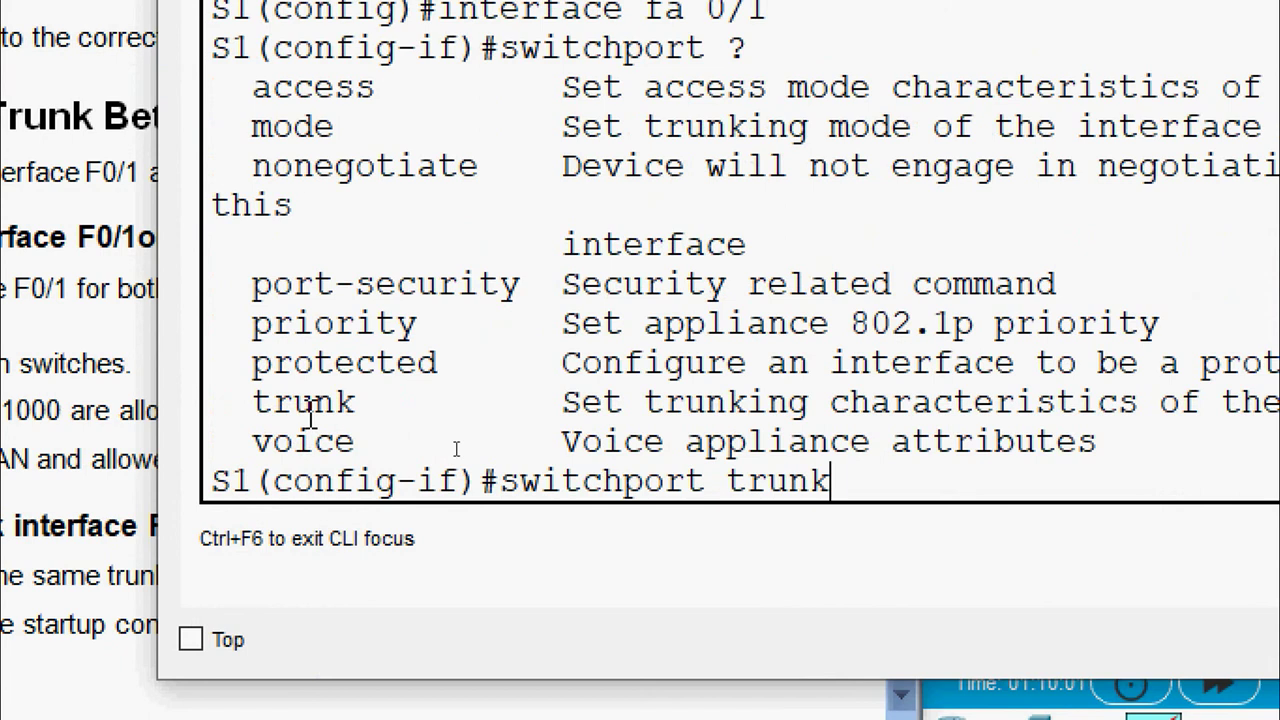
type(" ?")
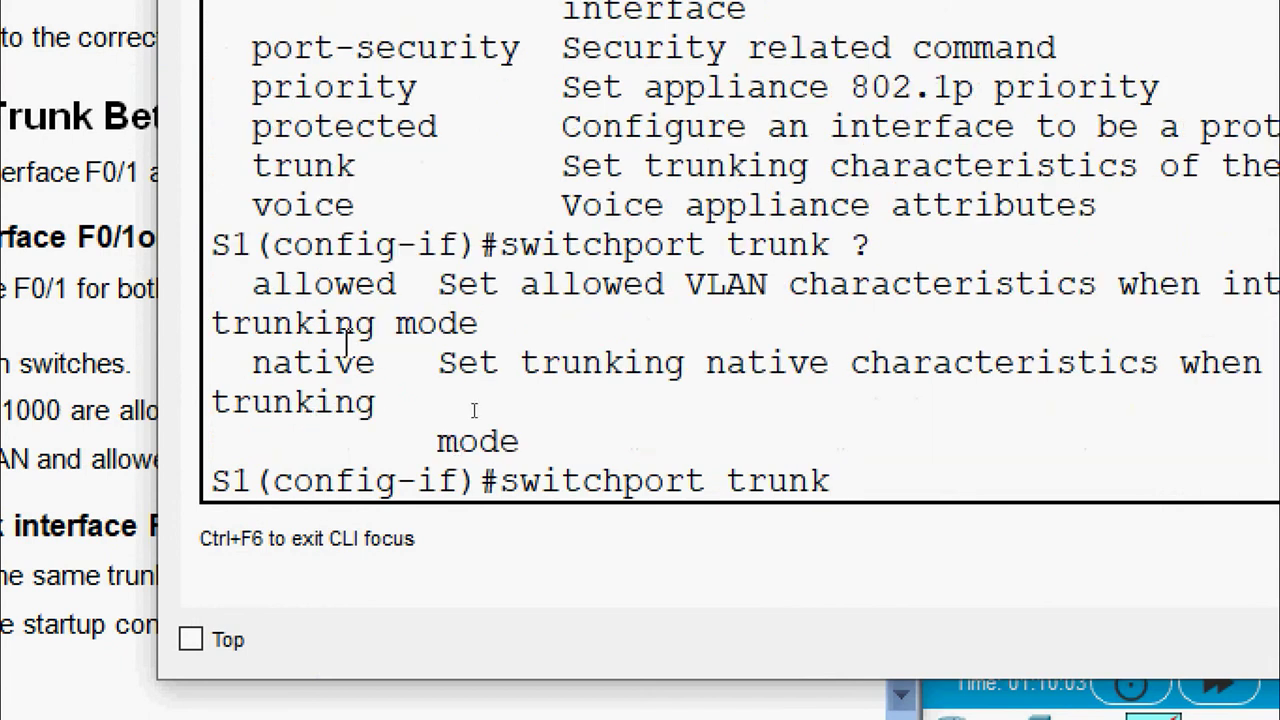
double_click(256, 288)
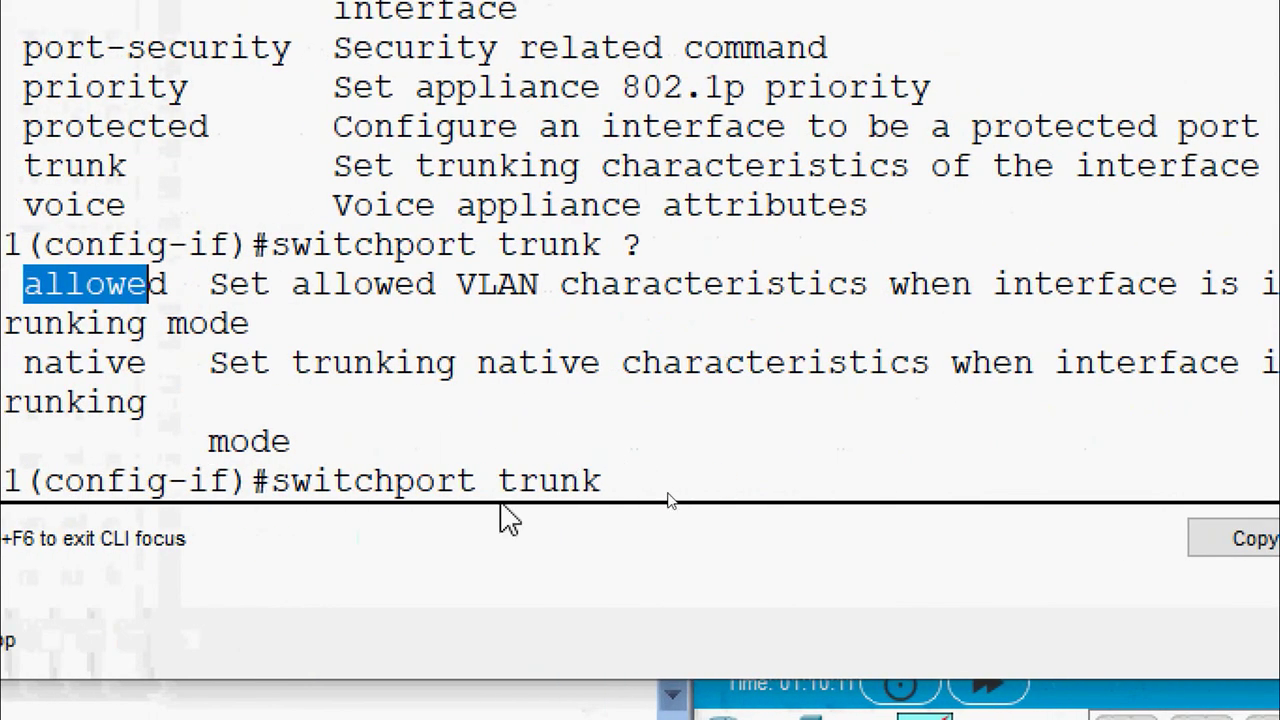
left_click(630, 476)
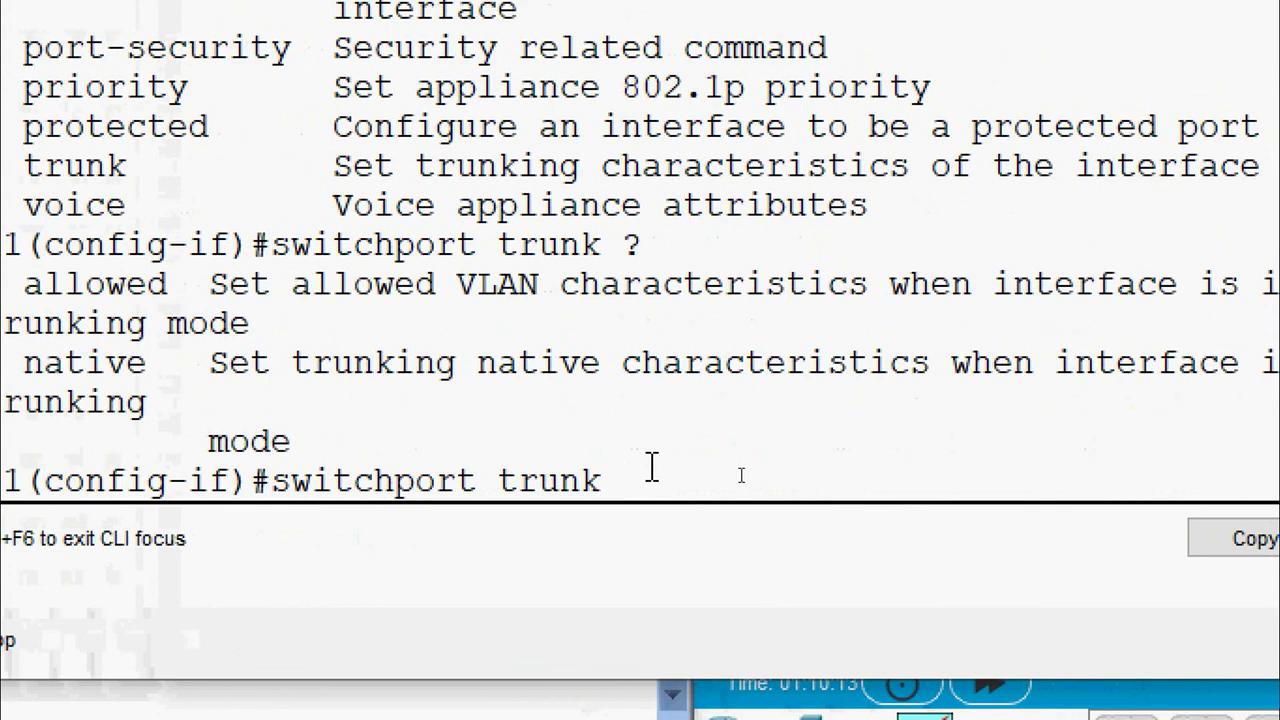
type("allowed ")
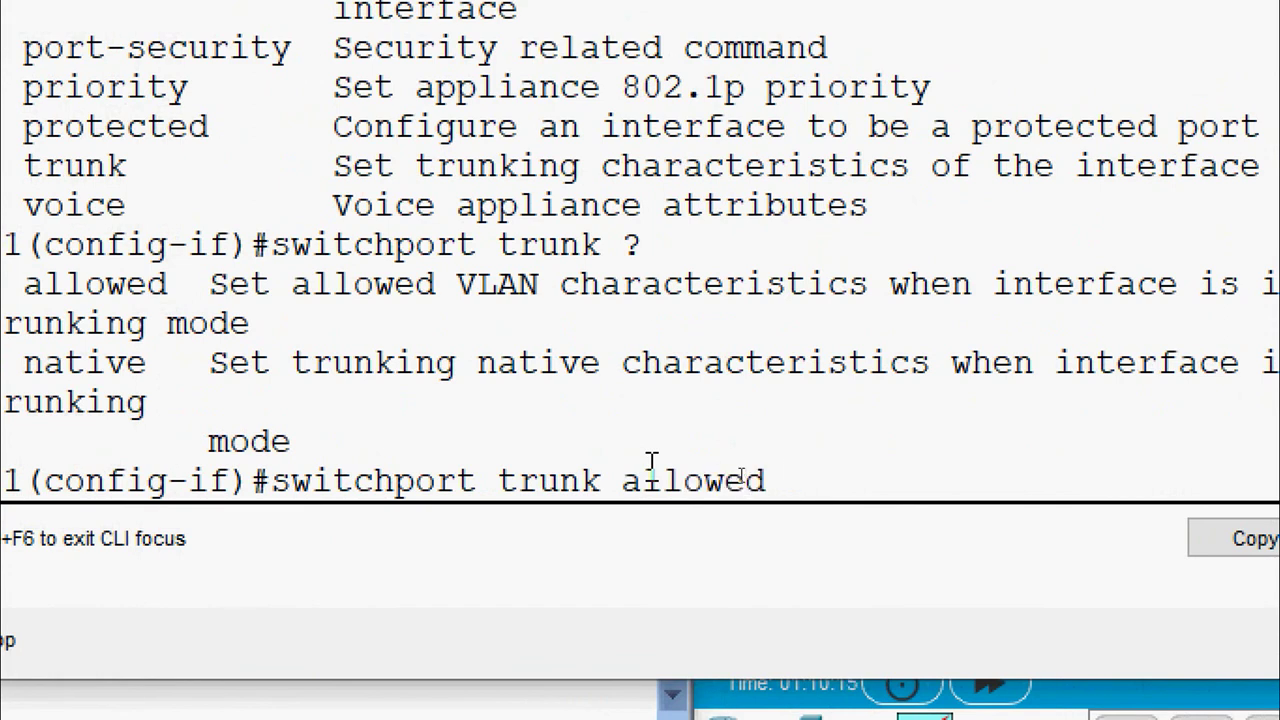
type("?")
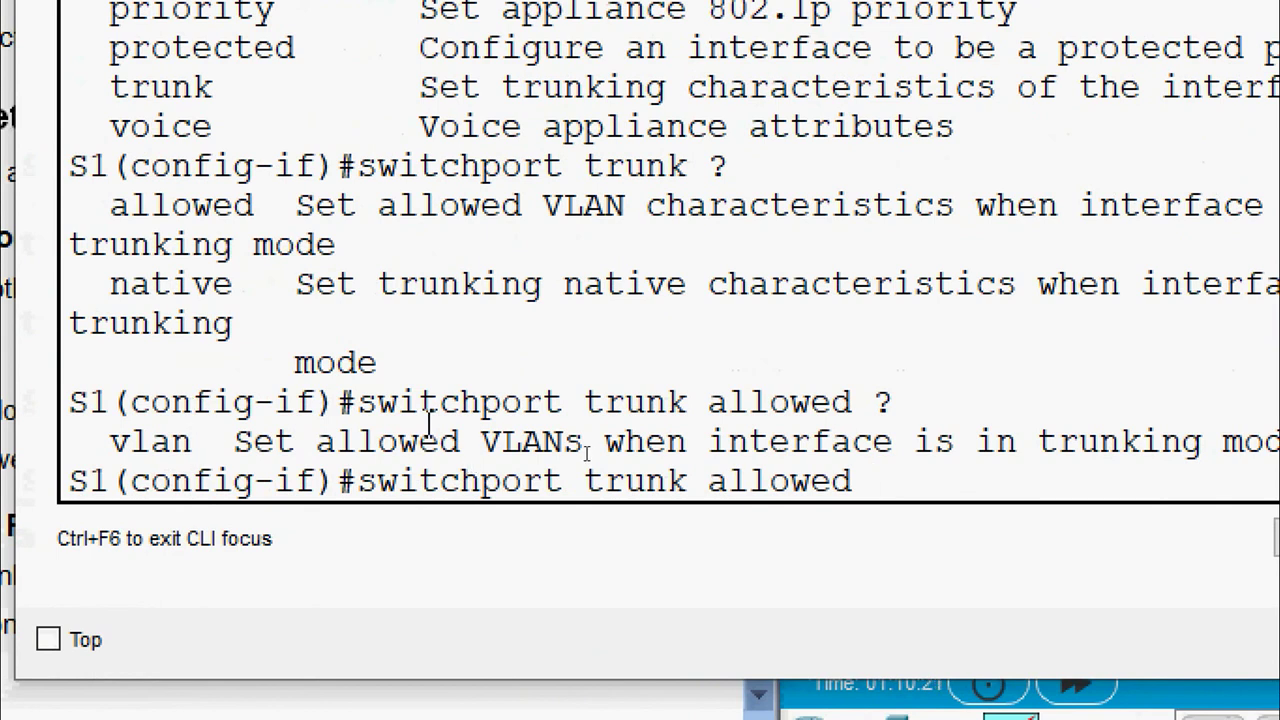
type("vlan ?")
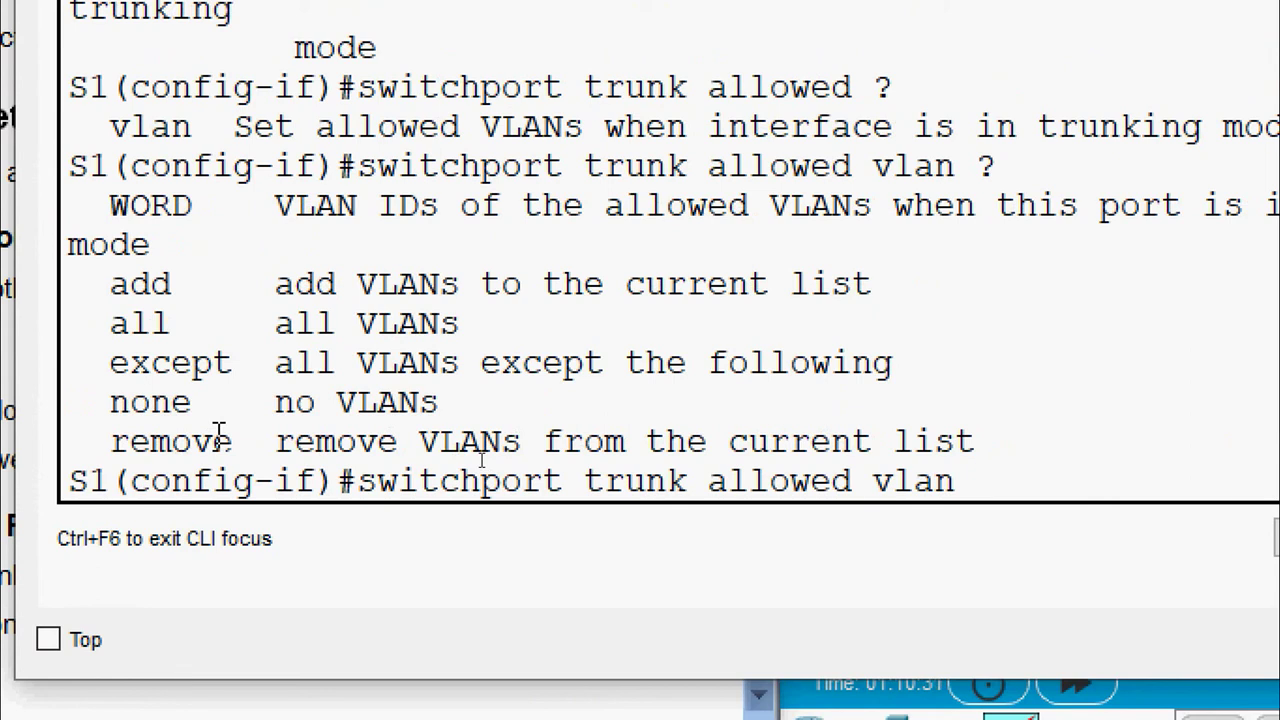
type("remove ?")
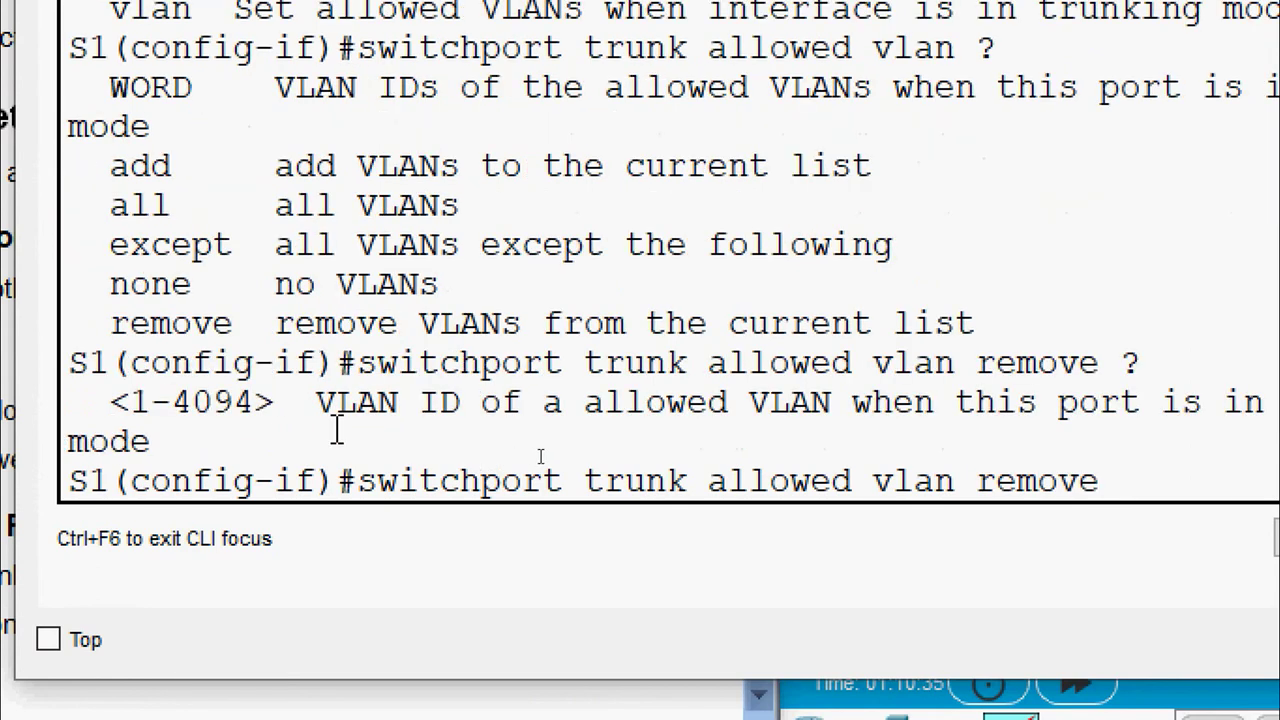
type("1")
Remove VLANs 1 and 999 from Fa0/1's allowed trunk list
key("Return")
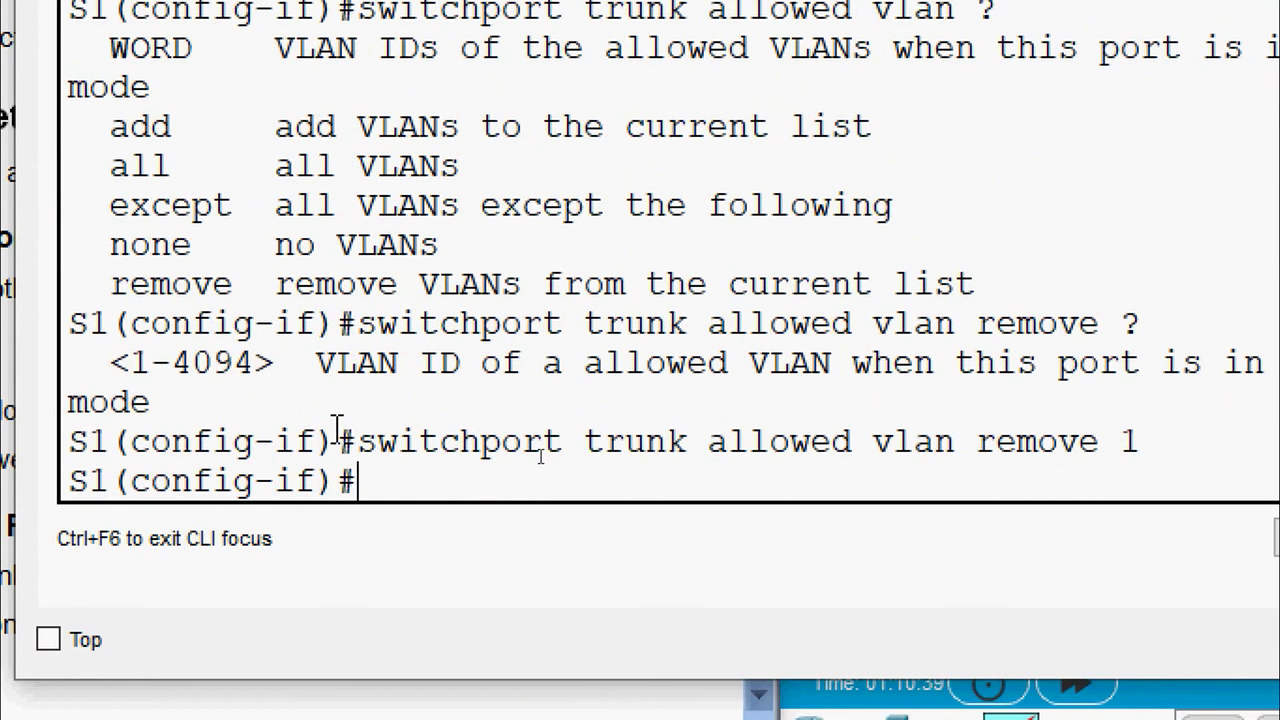
type("switchport t")
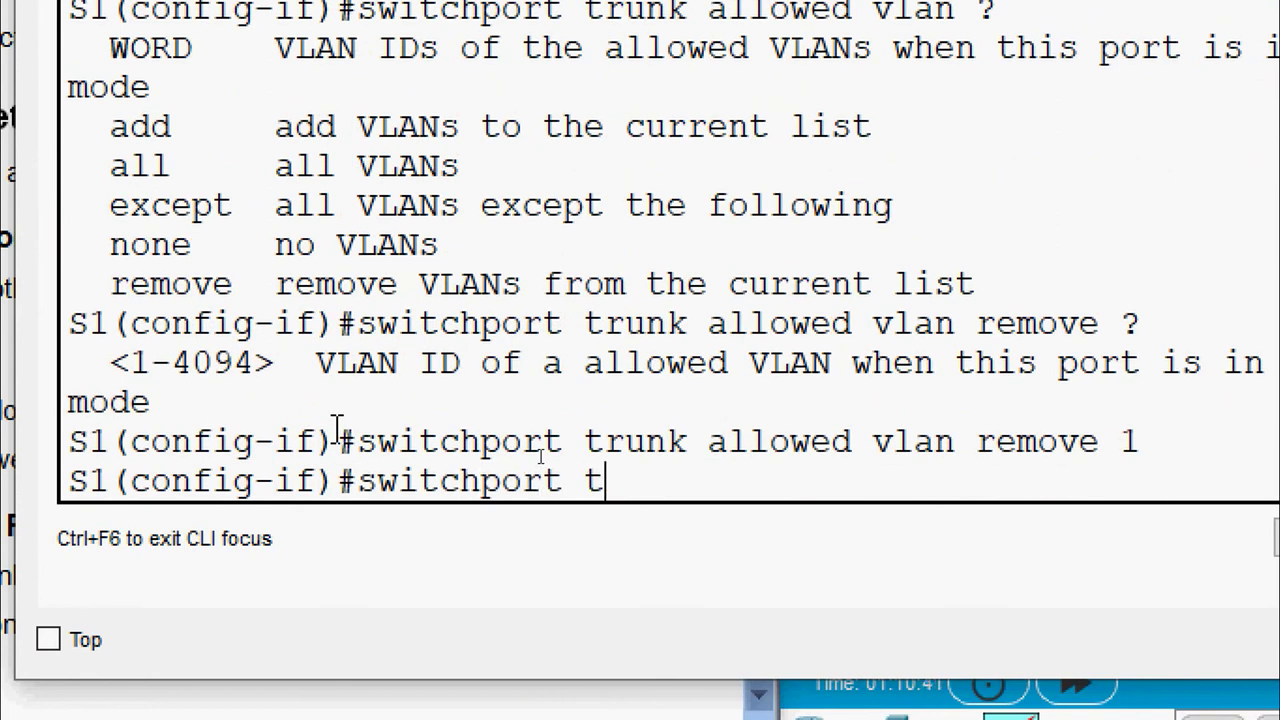
type("runk allow")
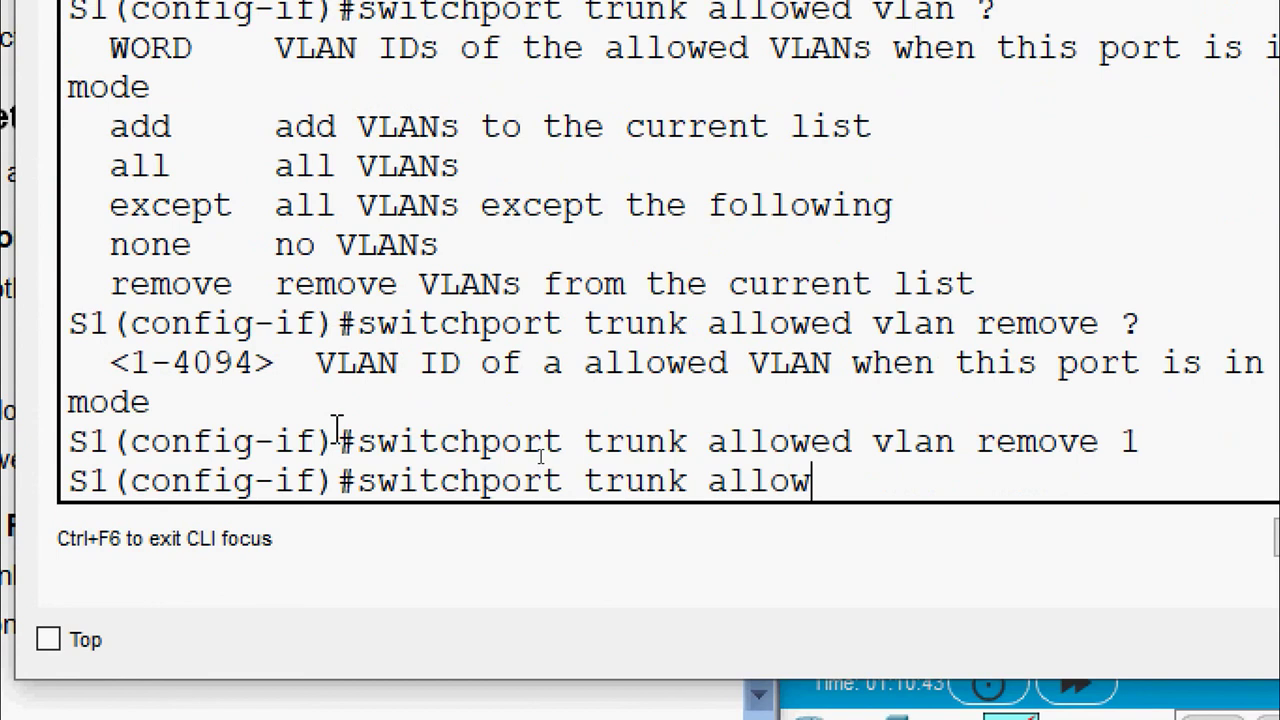
type("ed vlan remo")
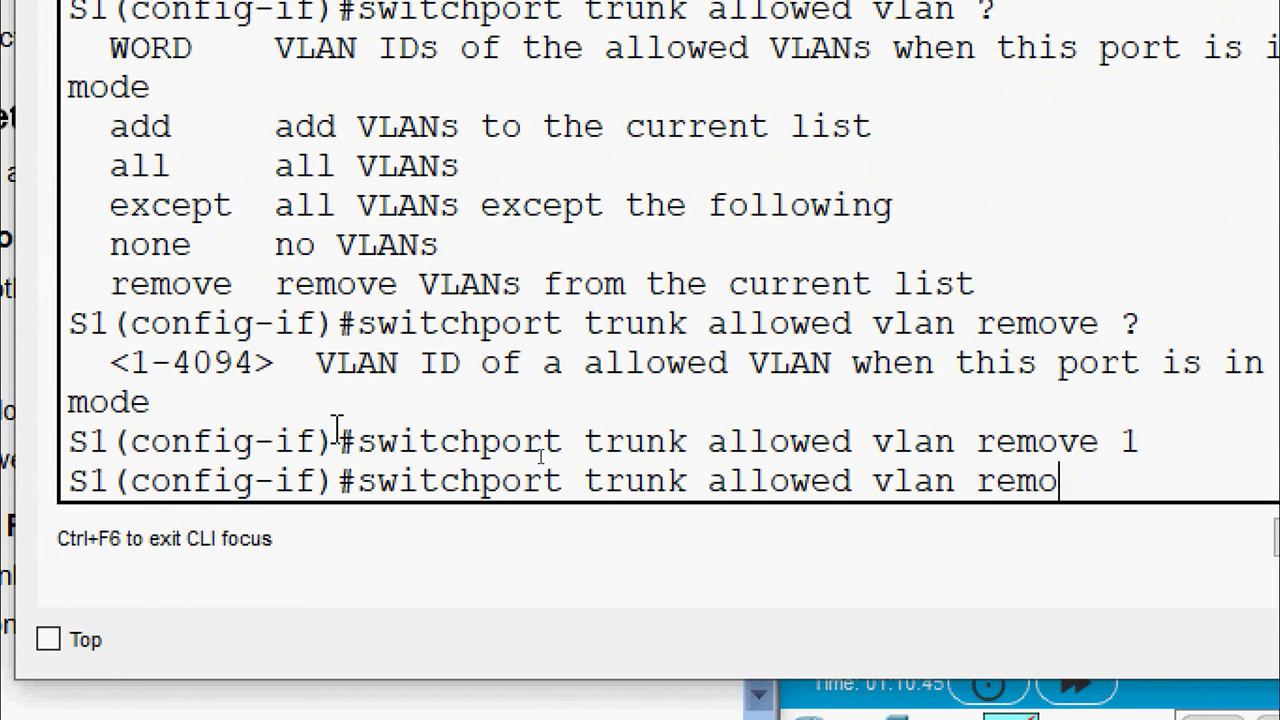
type("ve 999")
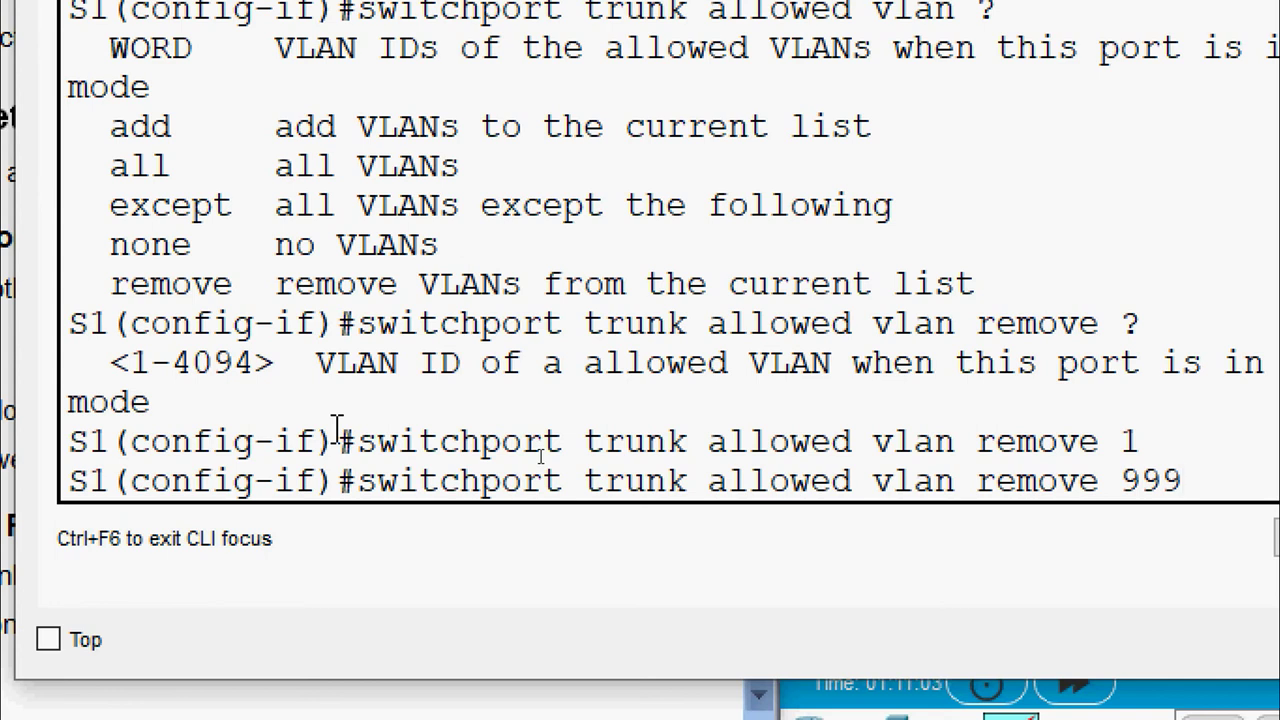
key("Return")
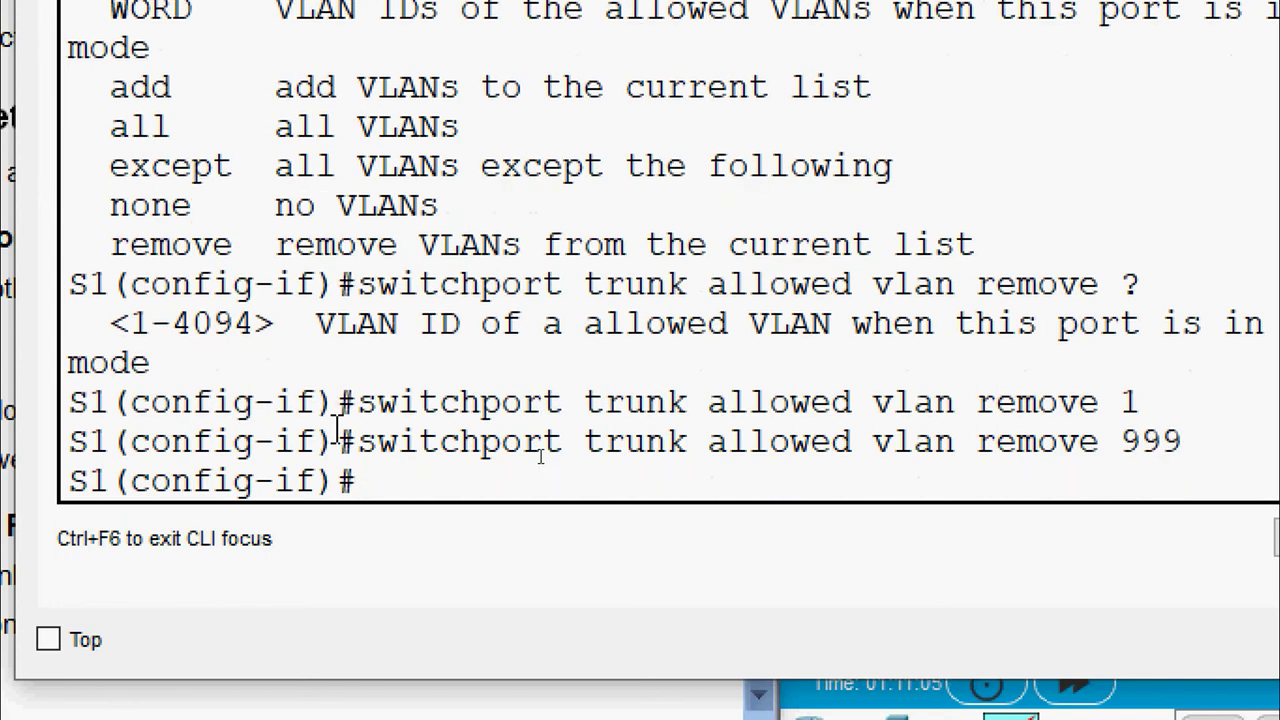
Return to privileged mode, check S1's trunk status with show interface trunk, and close S1
type("end")
key("Return")
type("show")
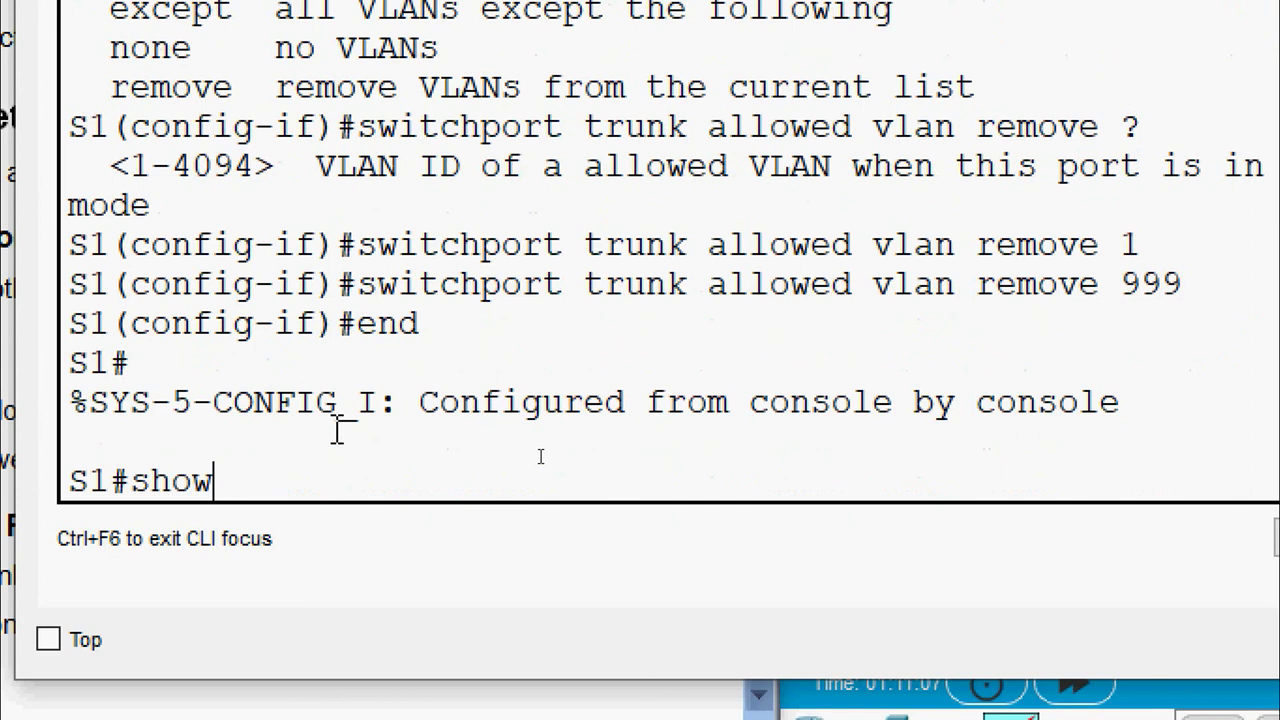
type(" interface trunk")
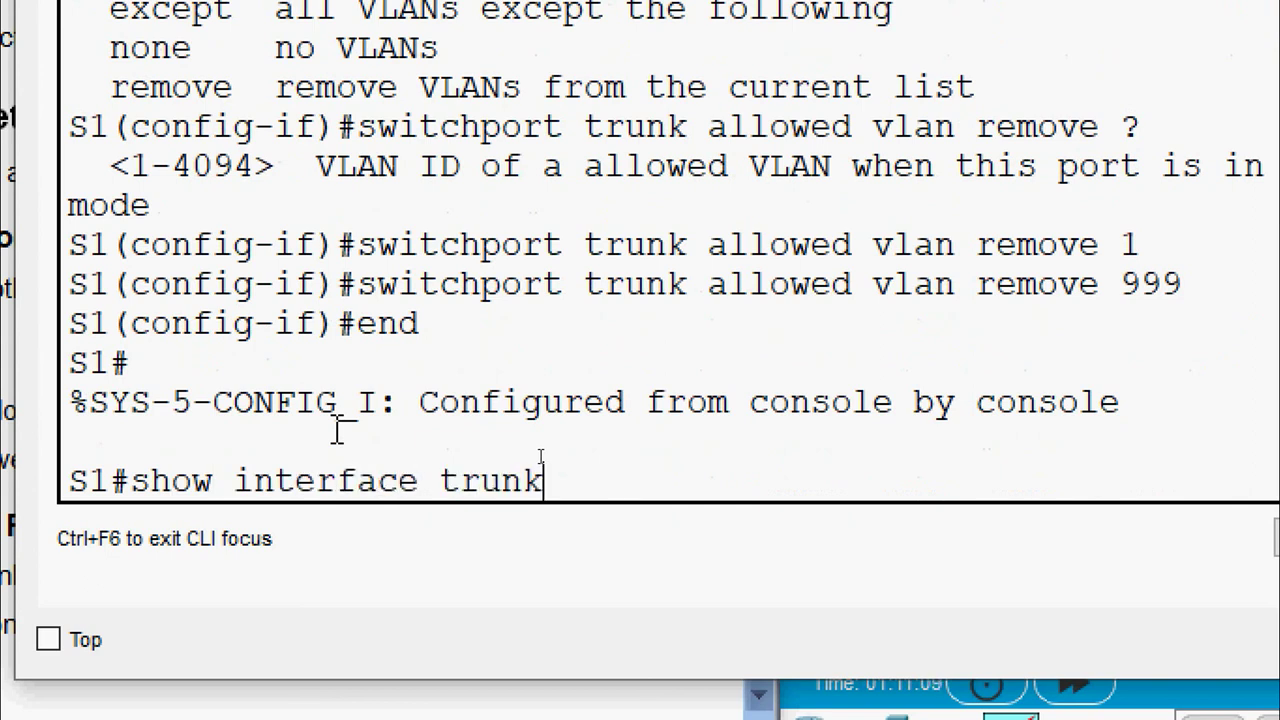
key("Return")
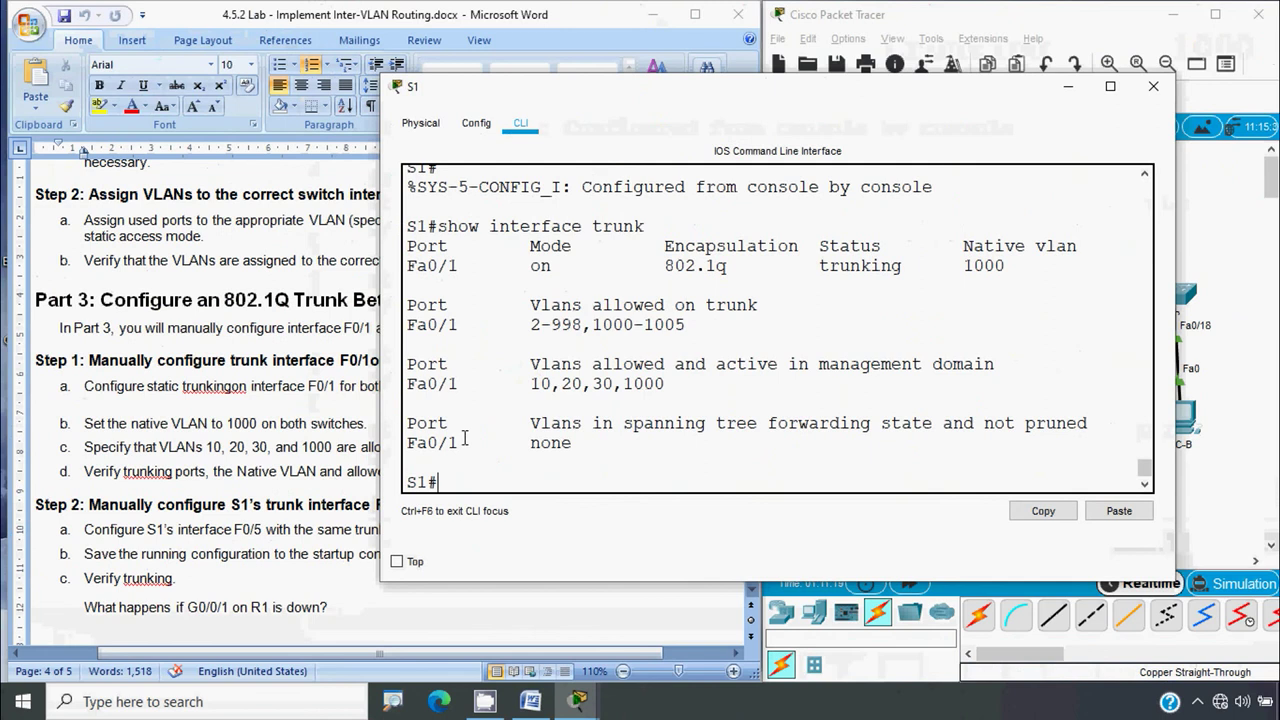
left_click(1152, 87)
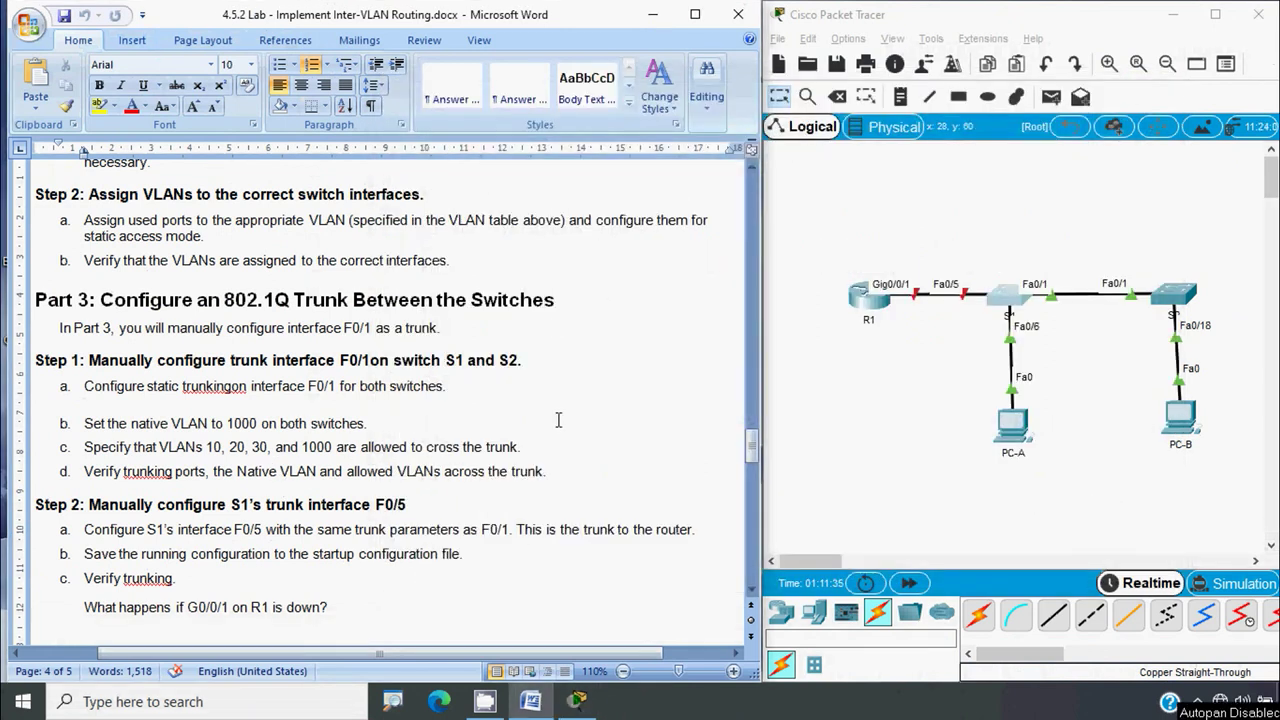
On S2's trunk interface, run switchport trunk allowed vlan remove 1, correcting typos along the way
left_click(1180, 300)
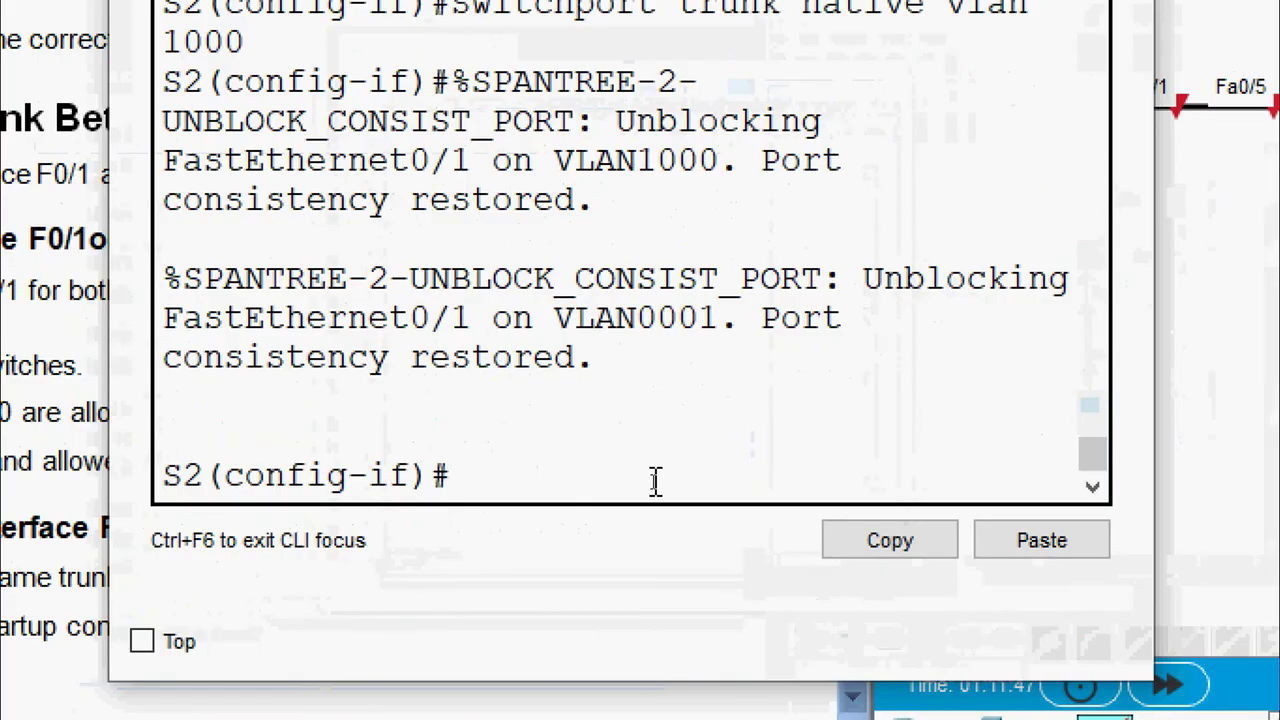
type("switcho")
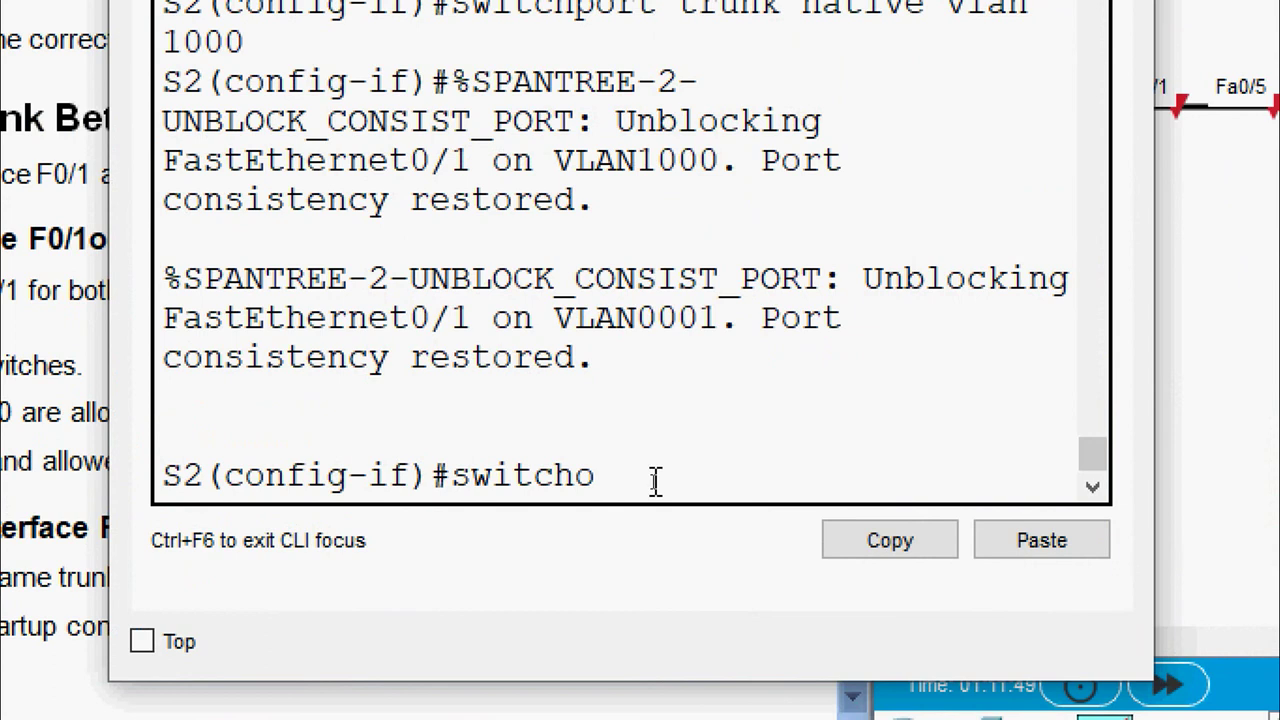
key("BackSpace")
type("port trunk ")
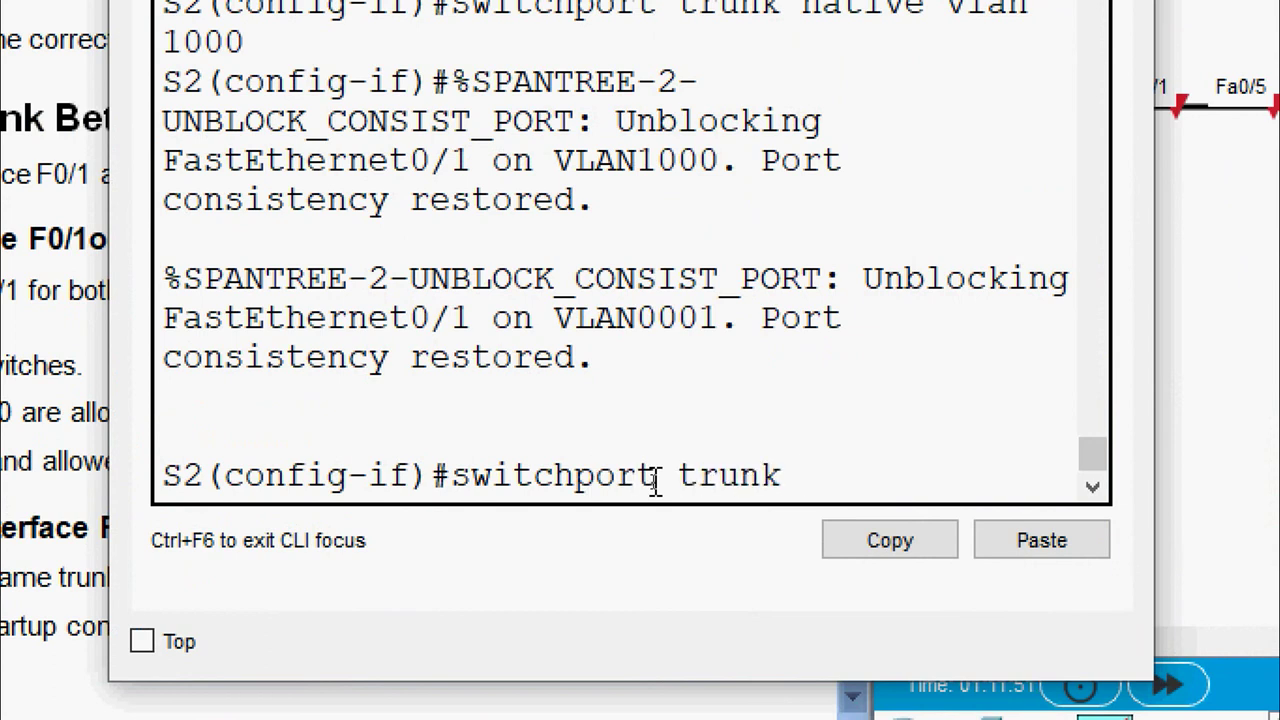
type("?")
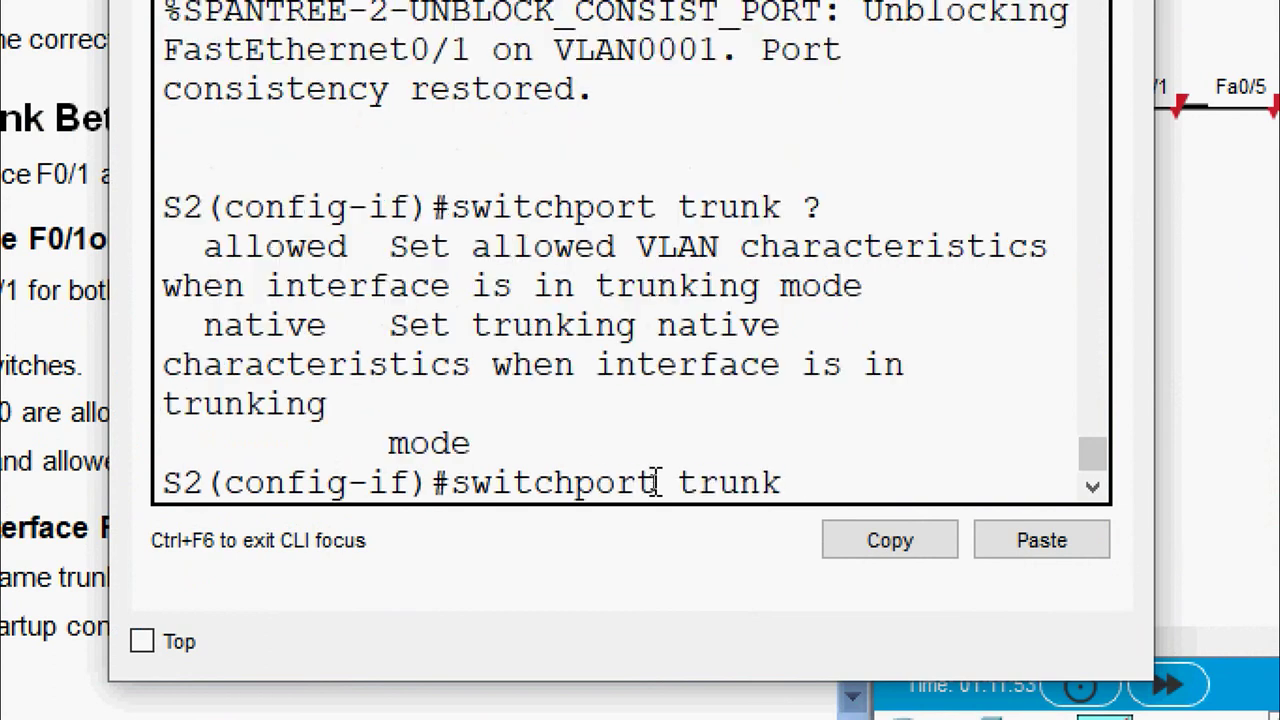
type("allowed ?")
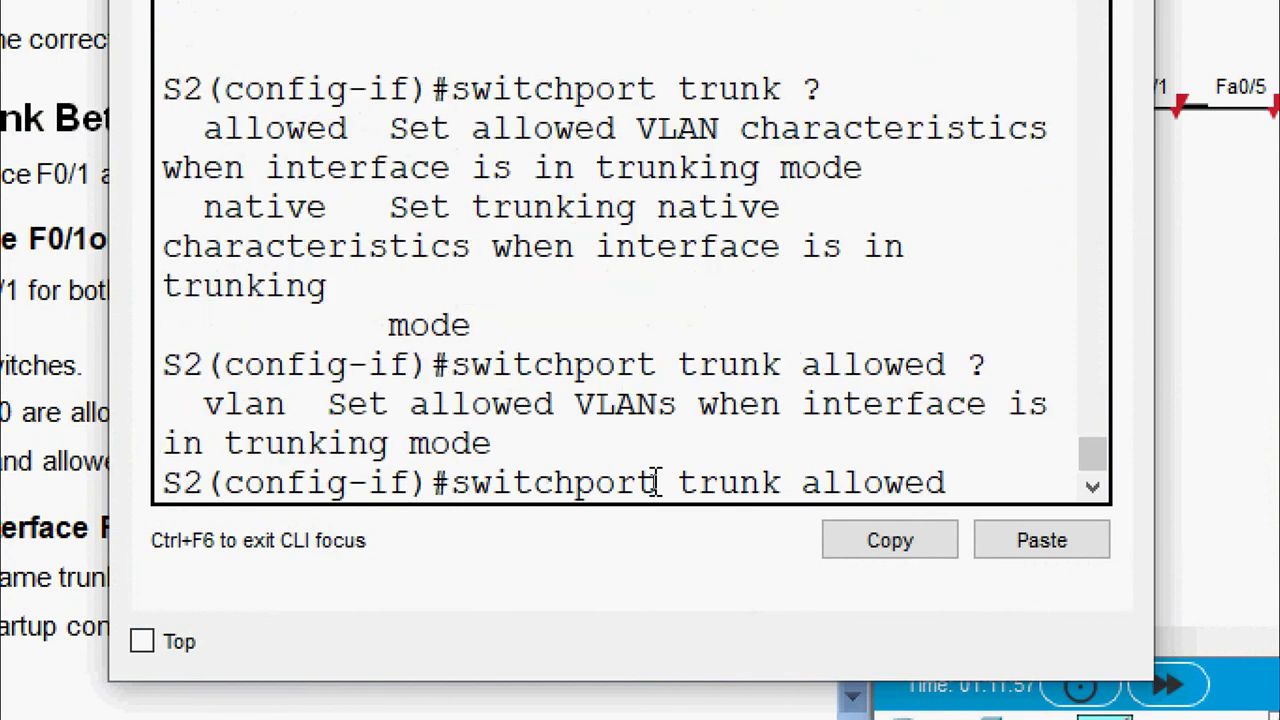
type("vlan ")
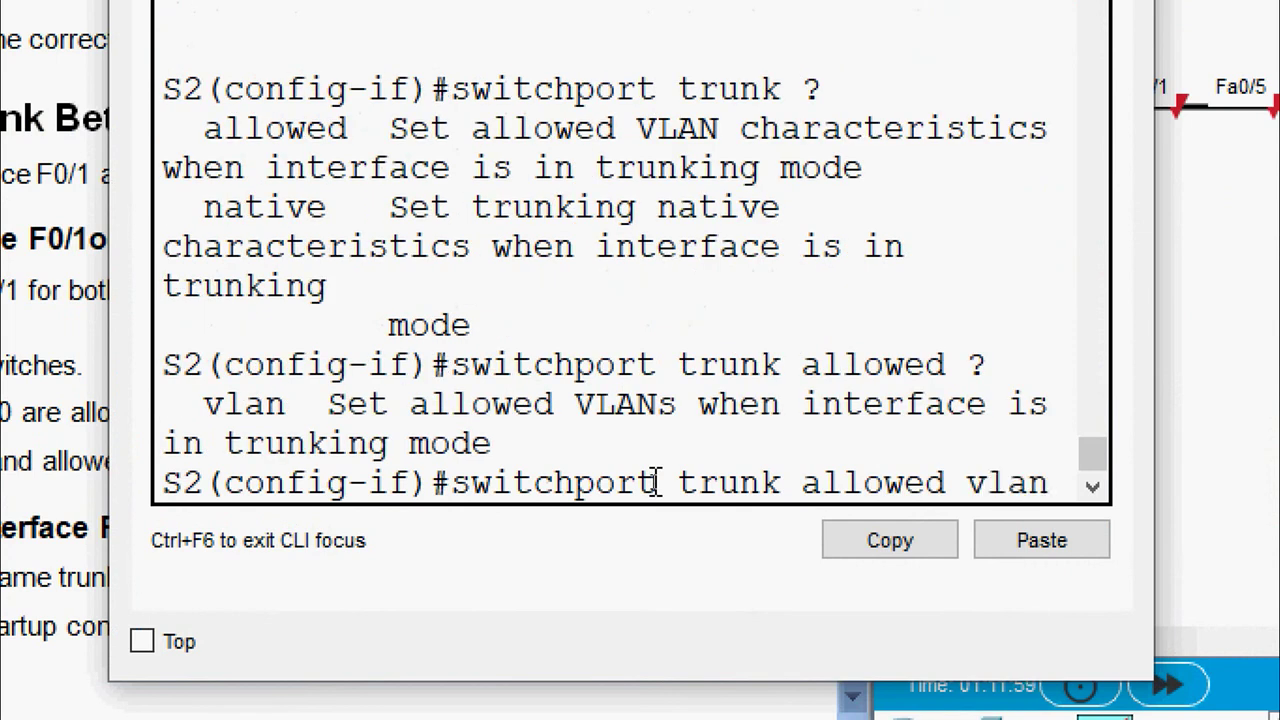
type("?")
type("rmeove")
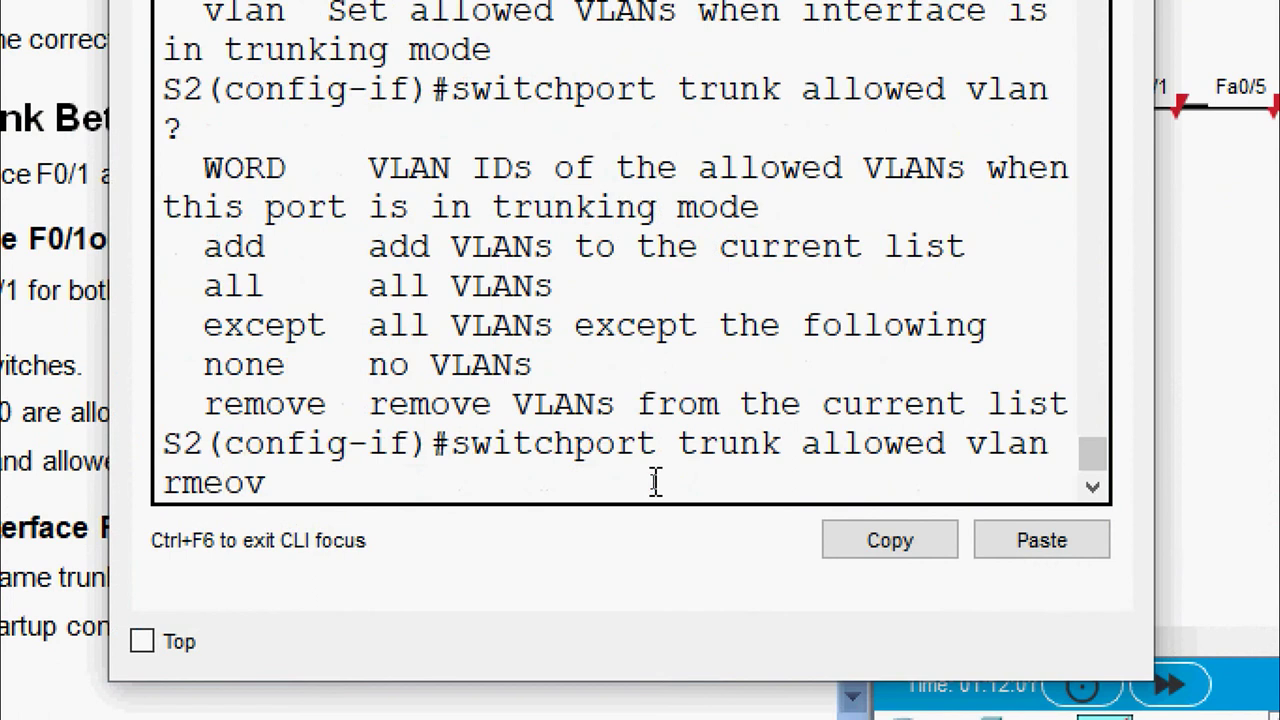
key("BackSpace")
key("BackSpace")
key("BackSpace")
key("BackSpace")
key("BackSpace")
type("emove")
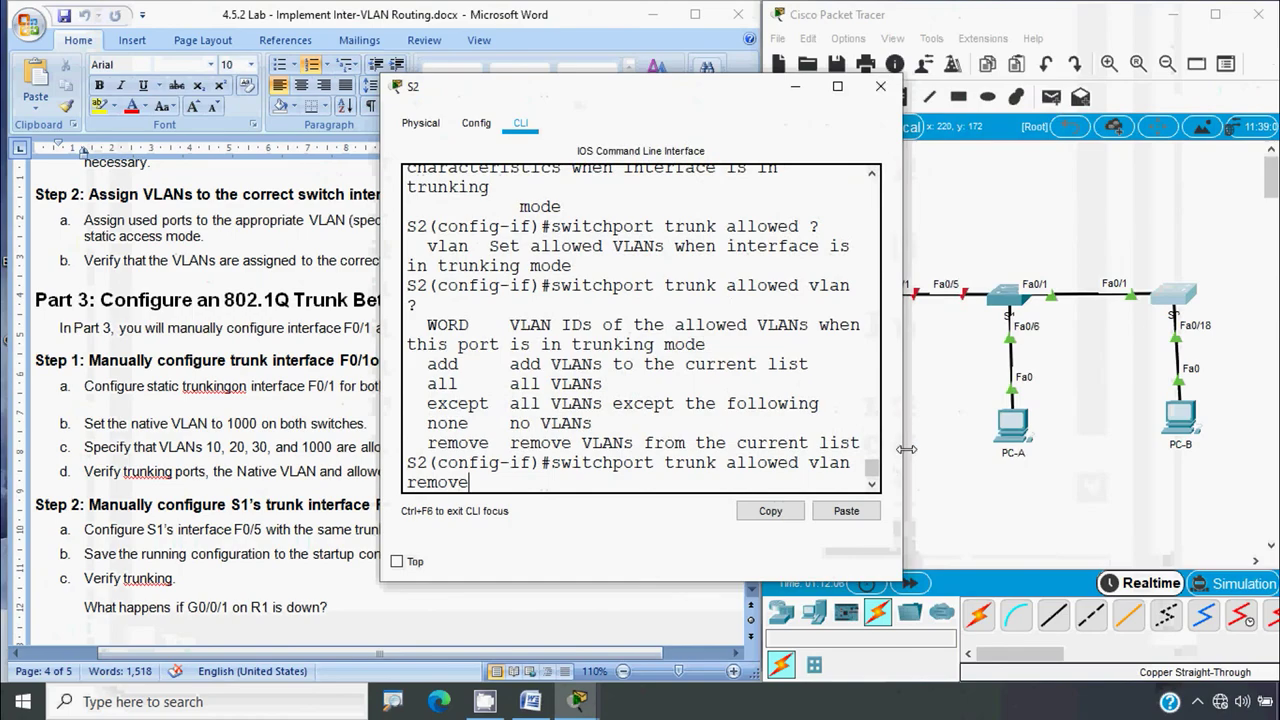
left_click_drag(1153, 423, 1279, 437)
left_click_drag(1099, 455, 1104, 455)
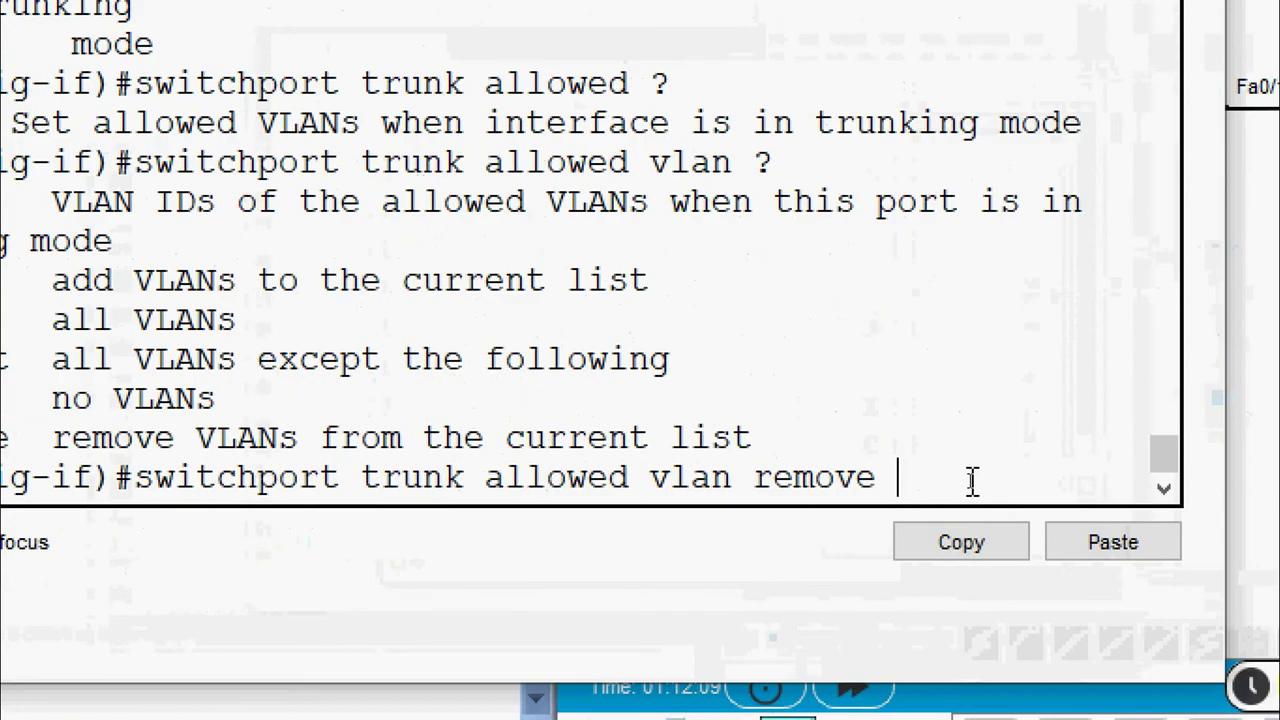
type("?")
type("1")
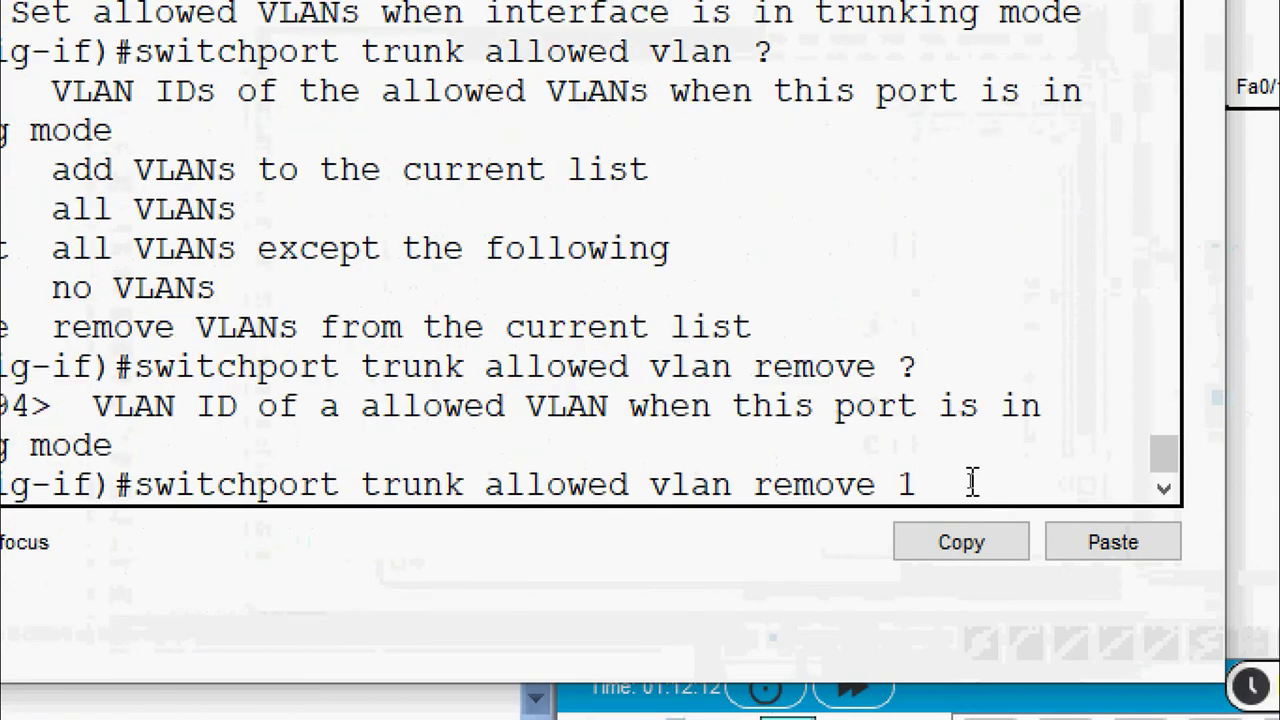
key("Return")
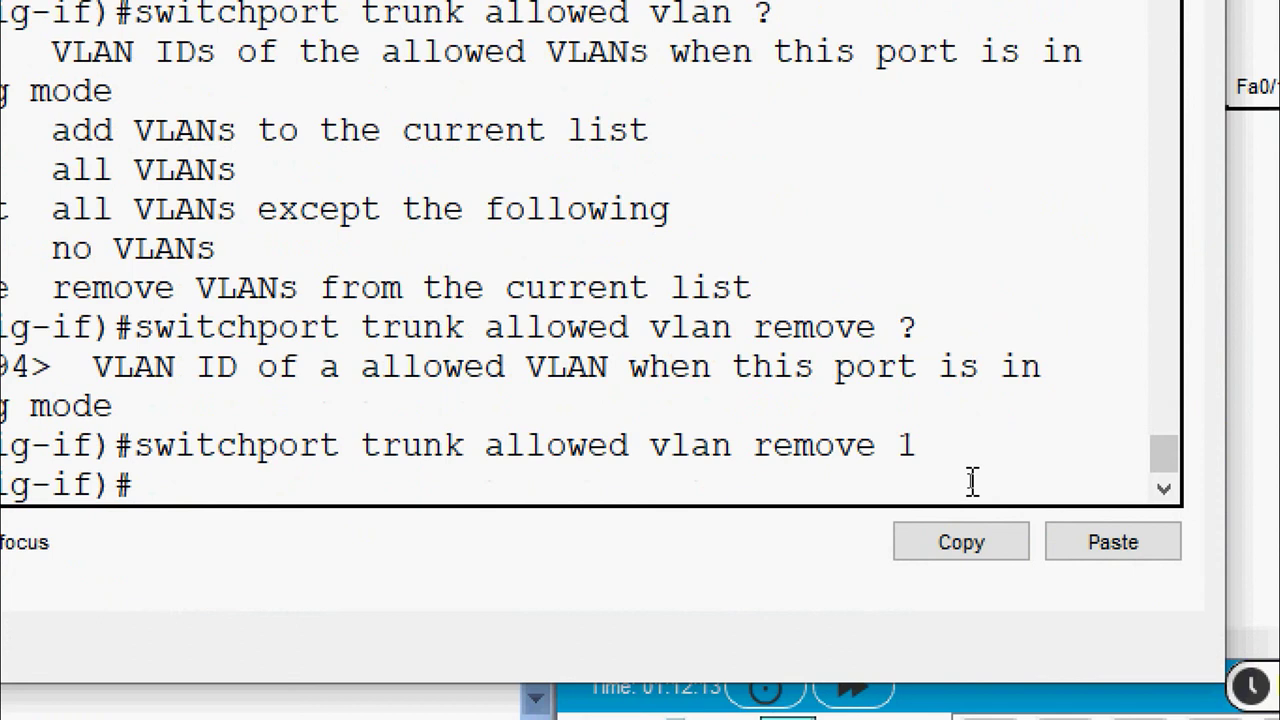
Edit the recalled command to remove VLAN 999 from S2's allowed trunk list
key("Up")
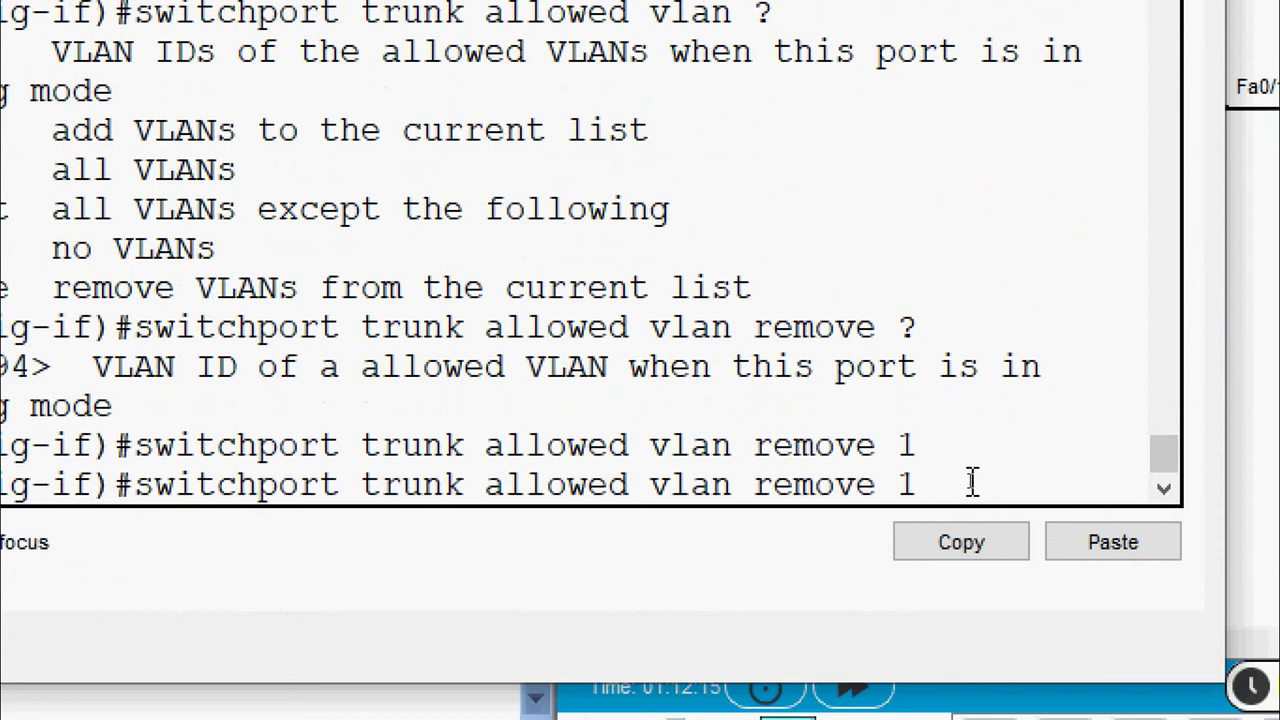
left_click_drag(918, 482, 258, 484)
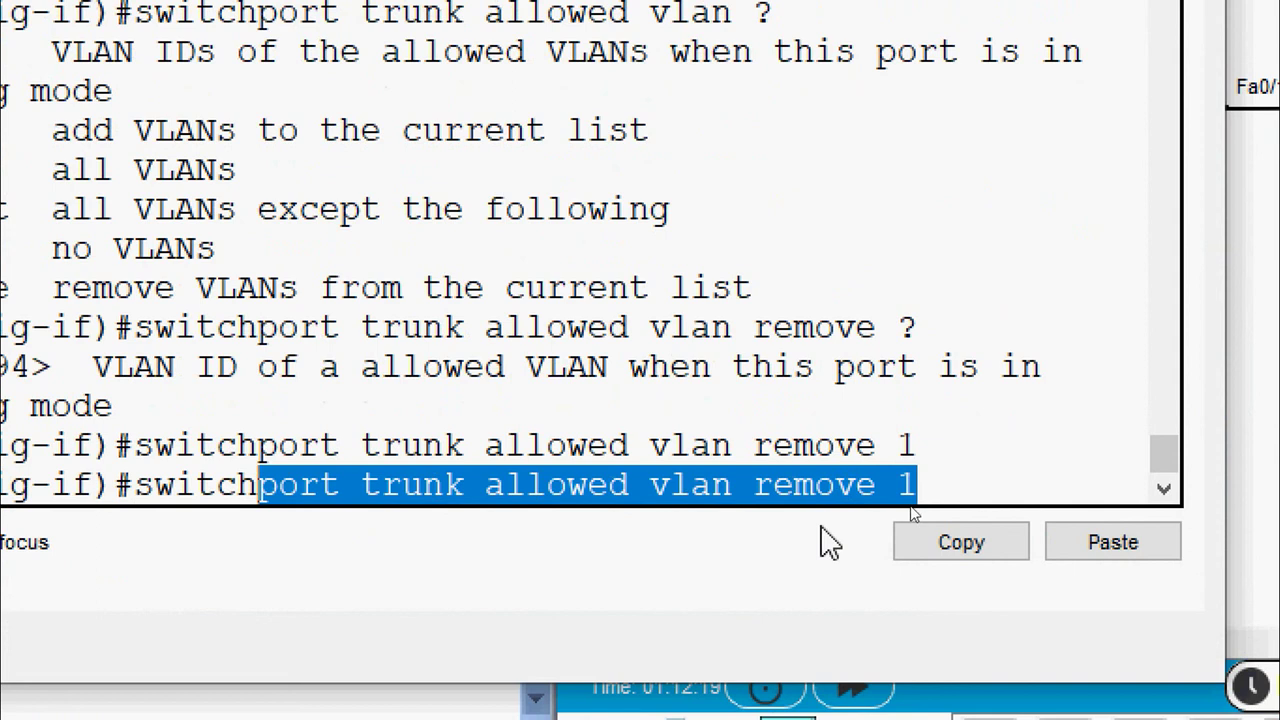
left_click(962, 488)
key("BackSpace")
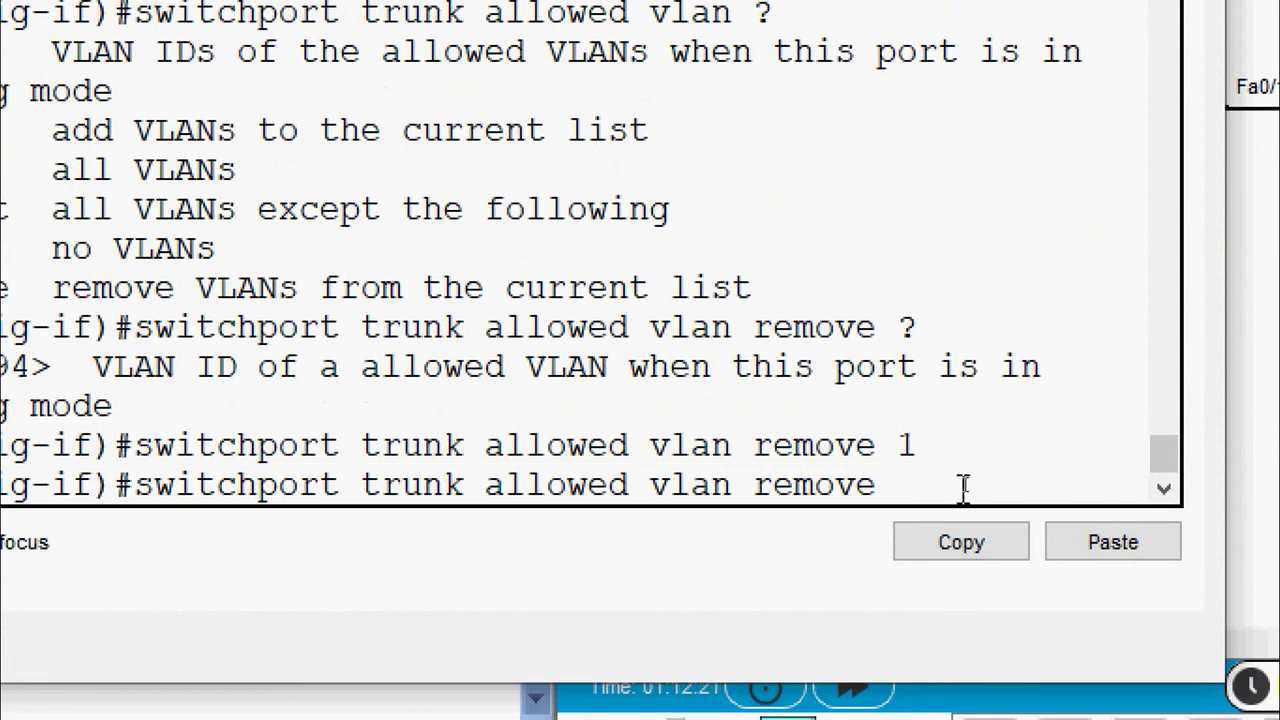
type("999")
key("Return")
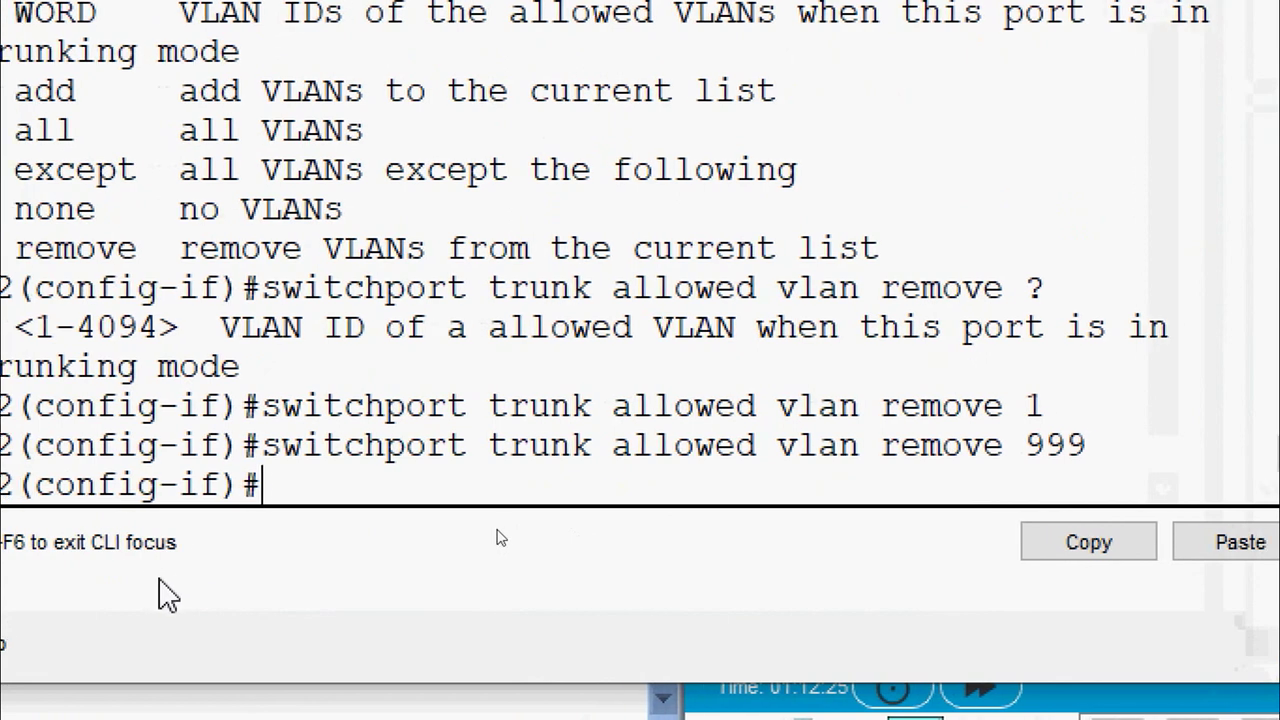
Exit to privileged mode, verify S2's trunk with show interface trunk, then switch to S1's CLI
type("end")
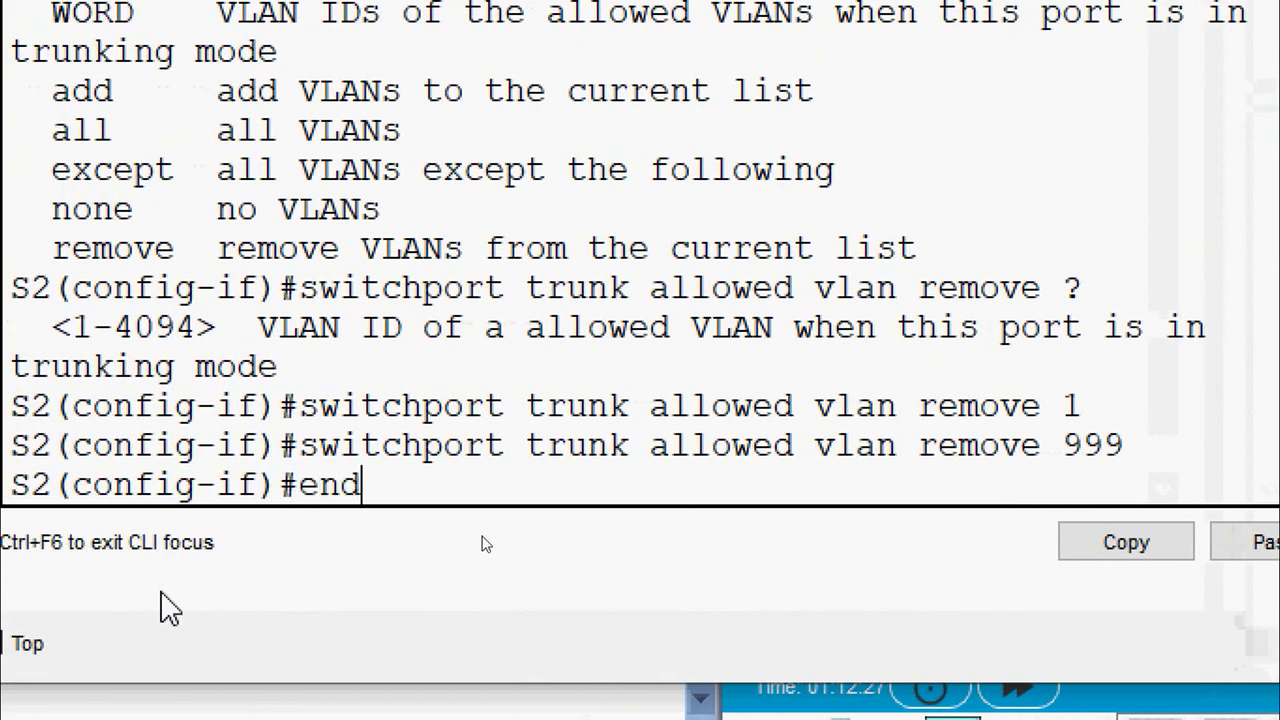
key("Return")
type("show")
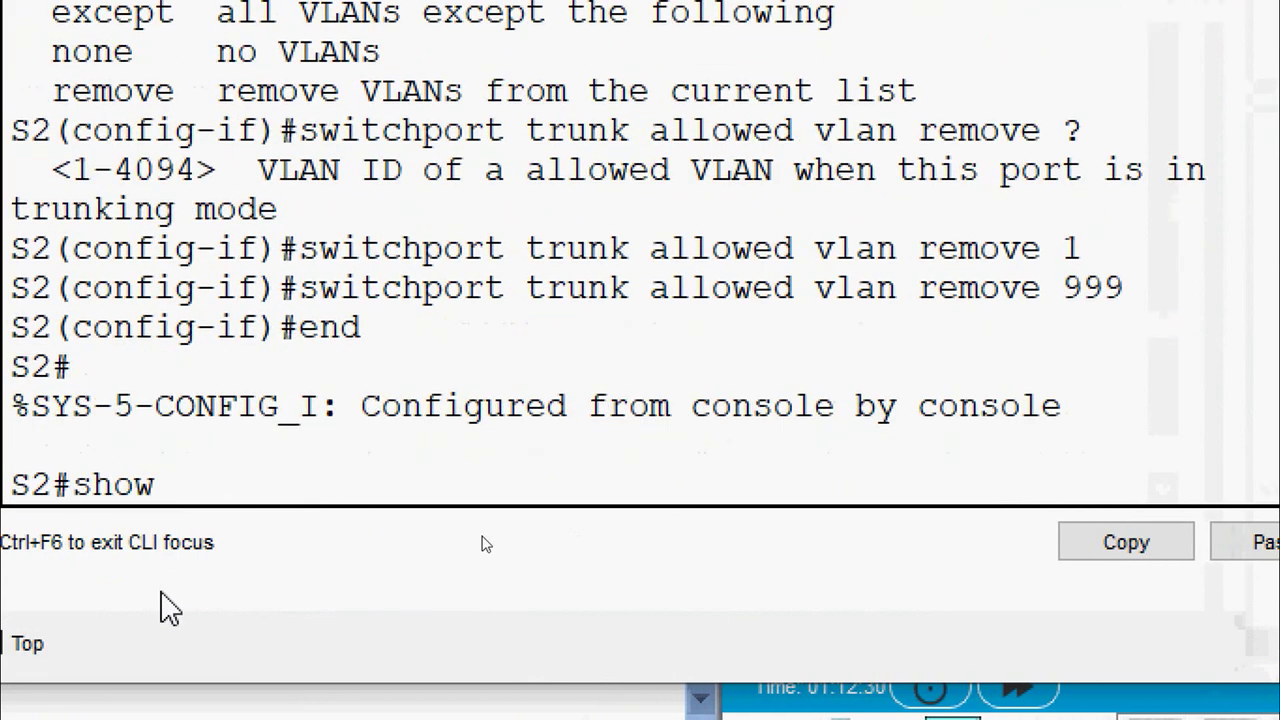
type(" interfacce t")
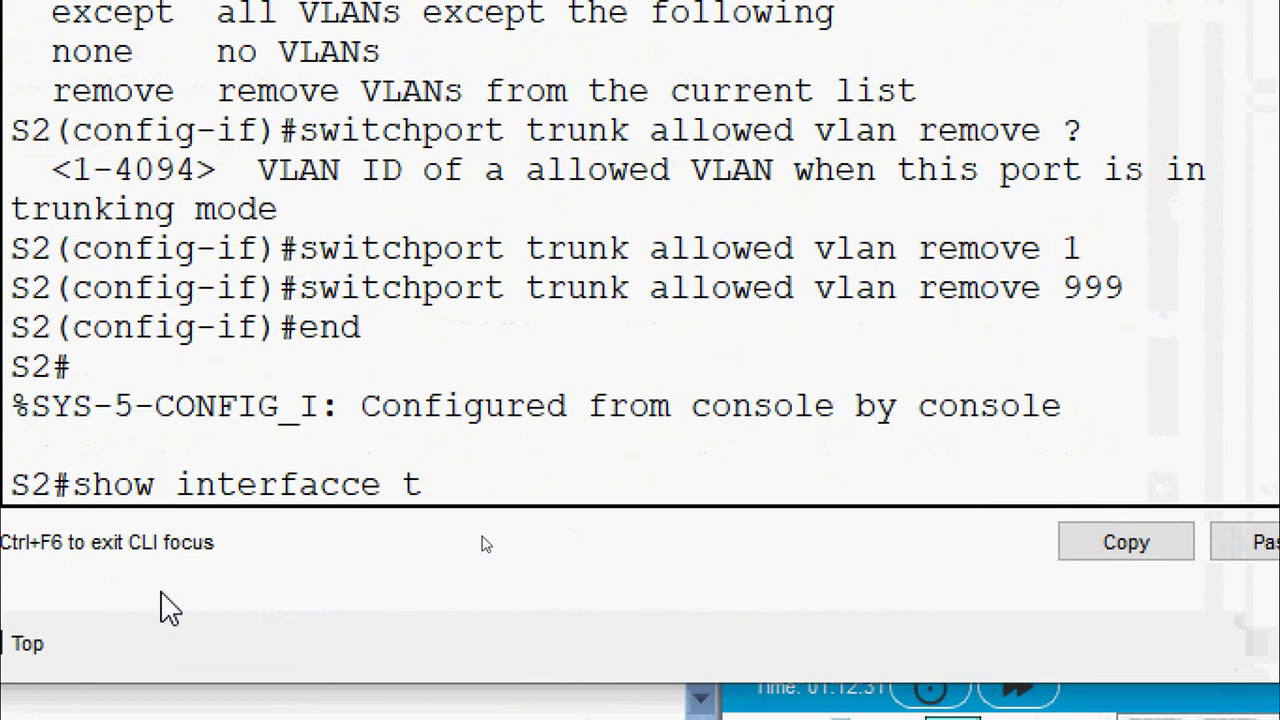
type("r")
key("BackSpace")
key("BackSpace")
key("BackSpace")
key("BackSpace")
key("BackSpace")
type("e tr")
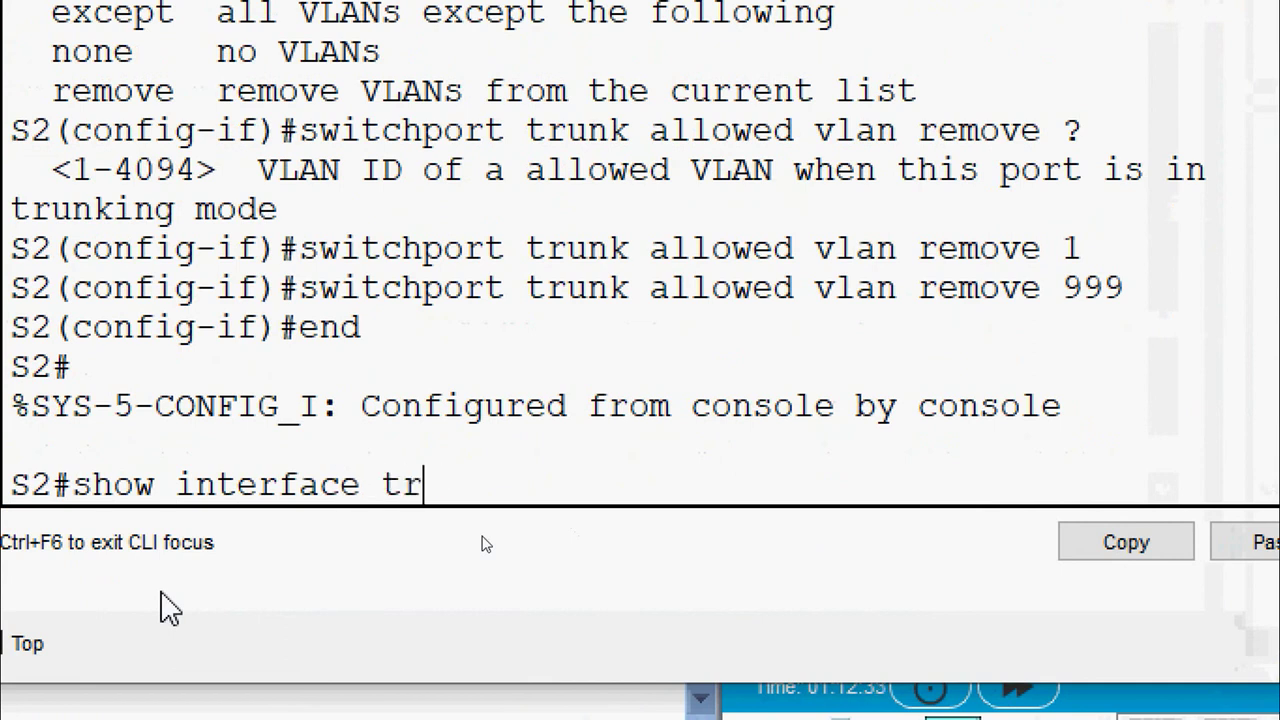
type("unk")
key("Return")
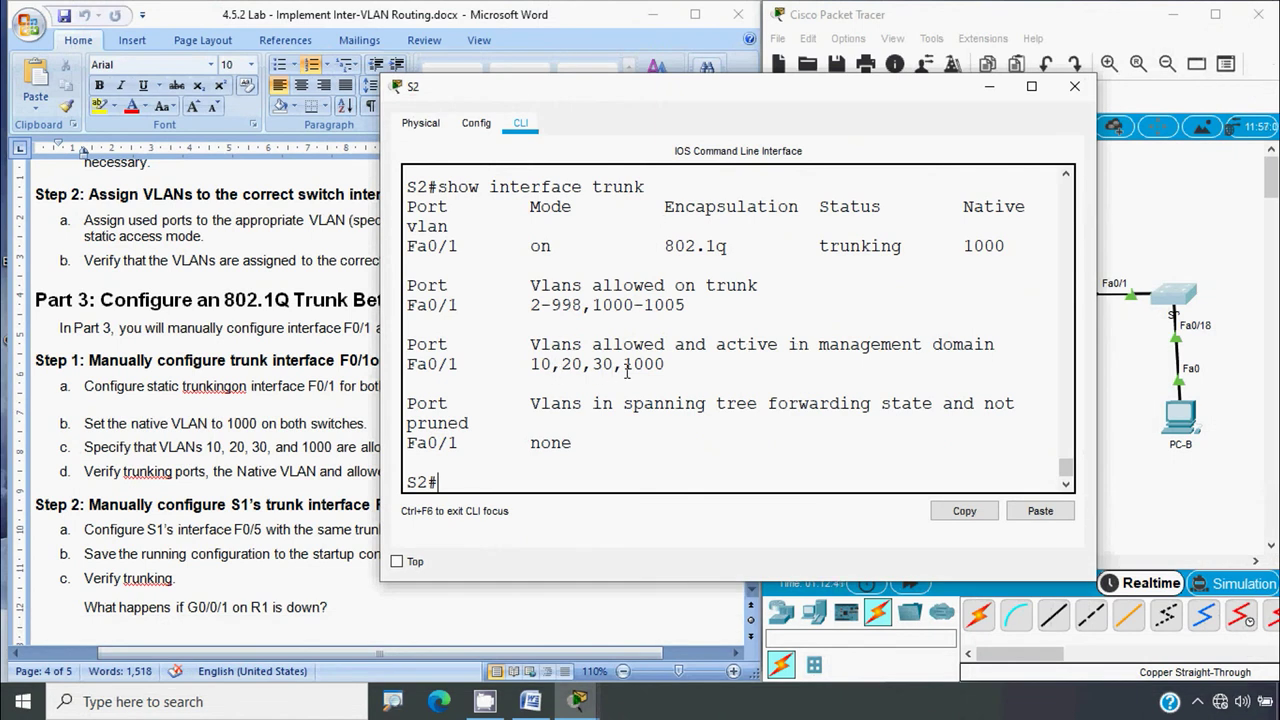
left_click(1074, 86)
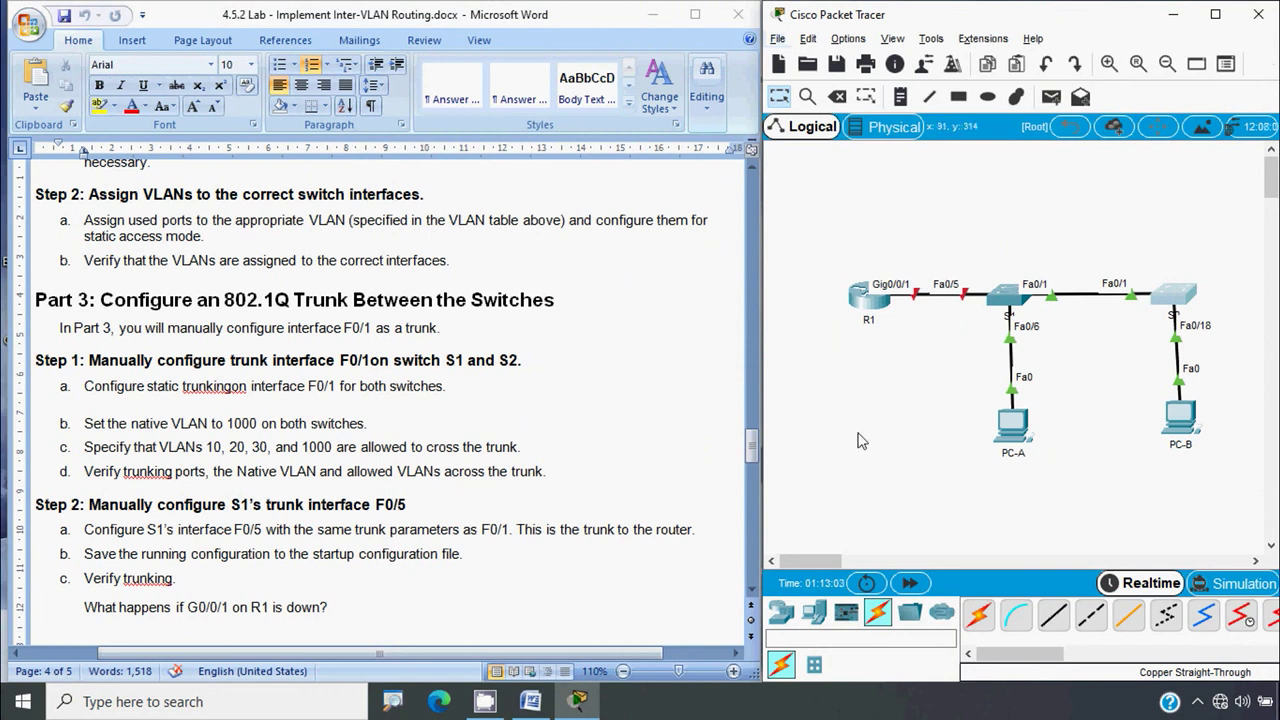
left_click(1008, 312)
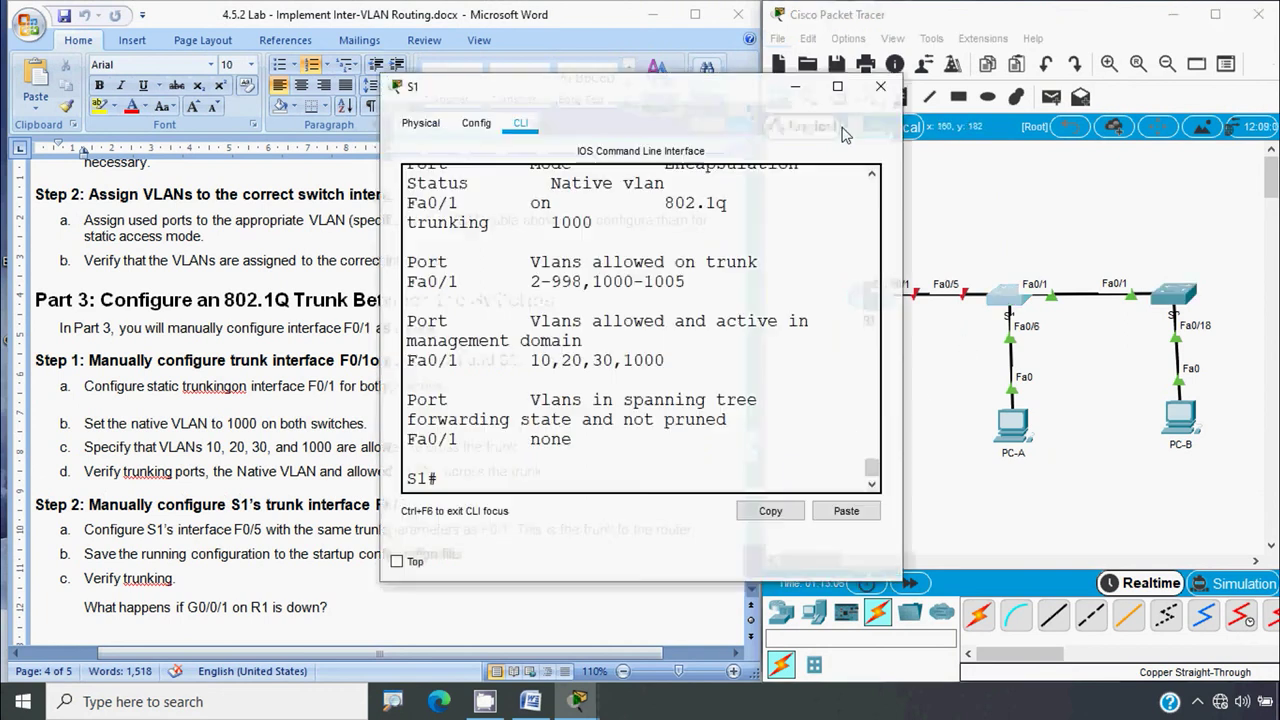
Maximize S1's window and review its VLAN table with show vlan brief
left_click(840, 60)
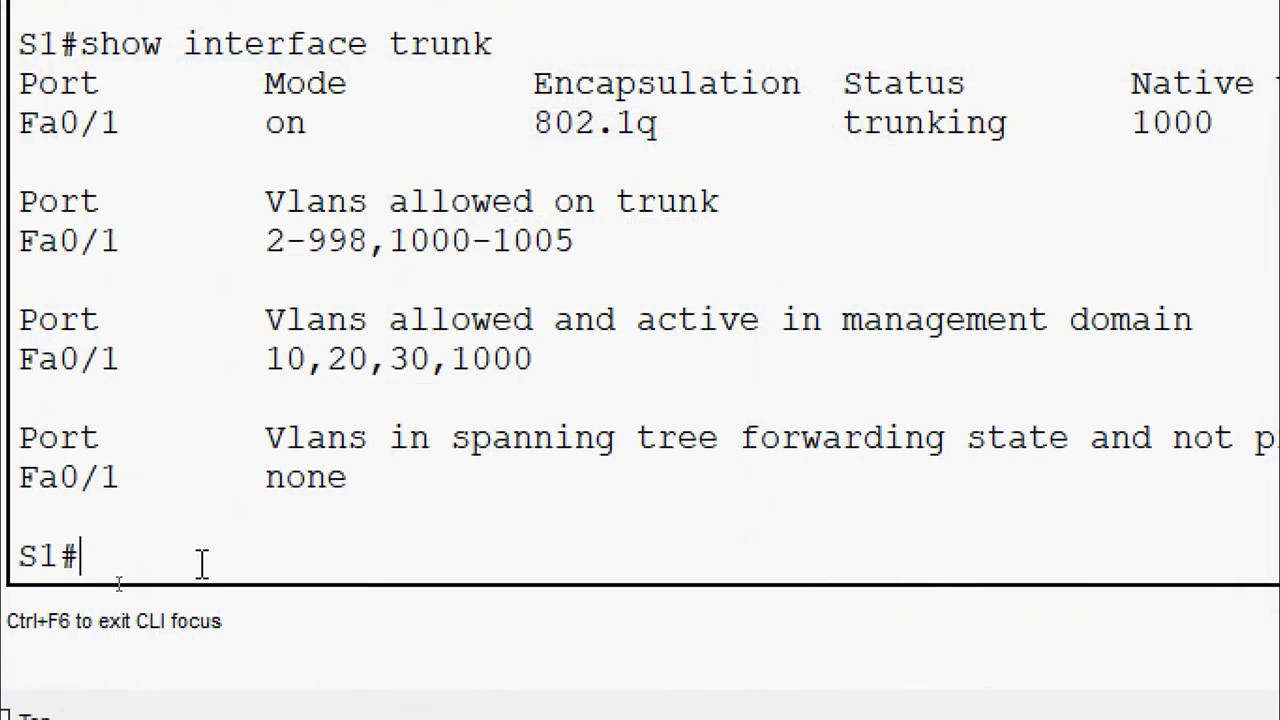
type("show vla")
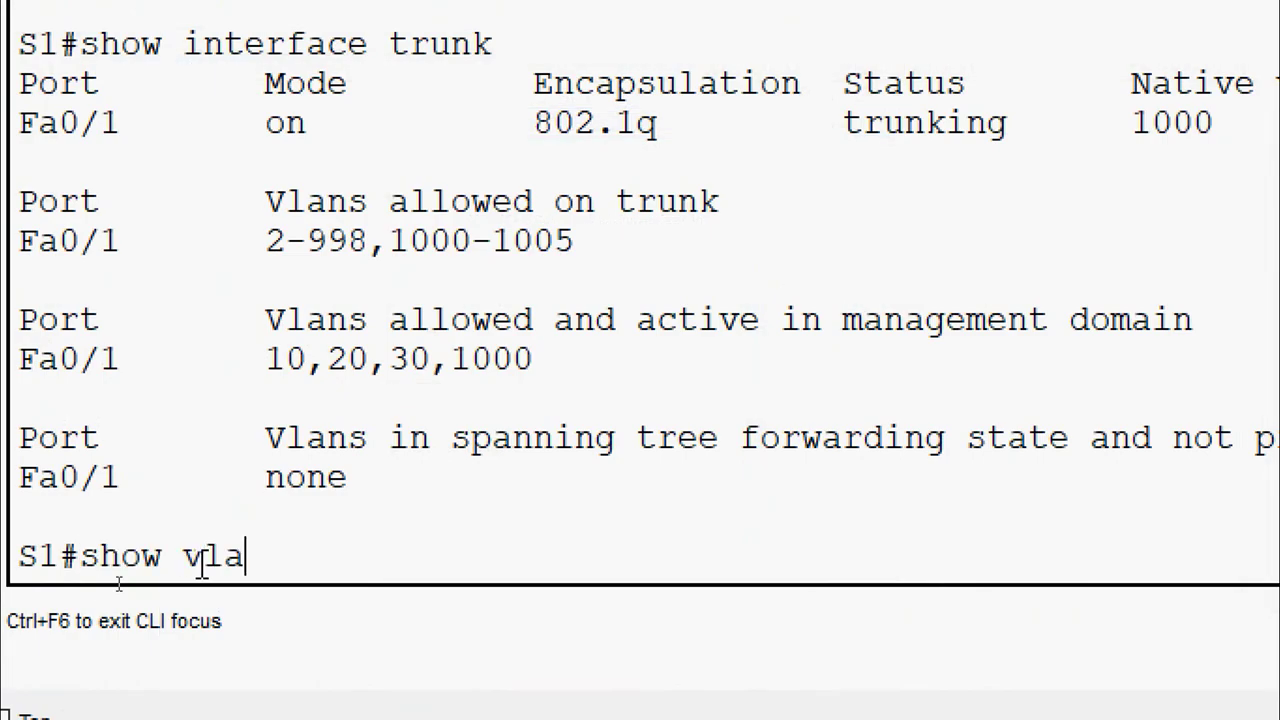
type("n brief")
key("Return")
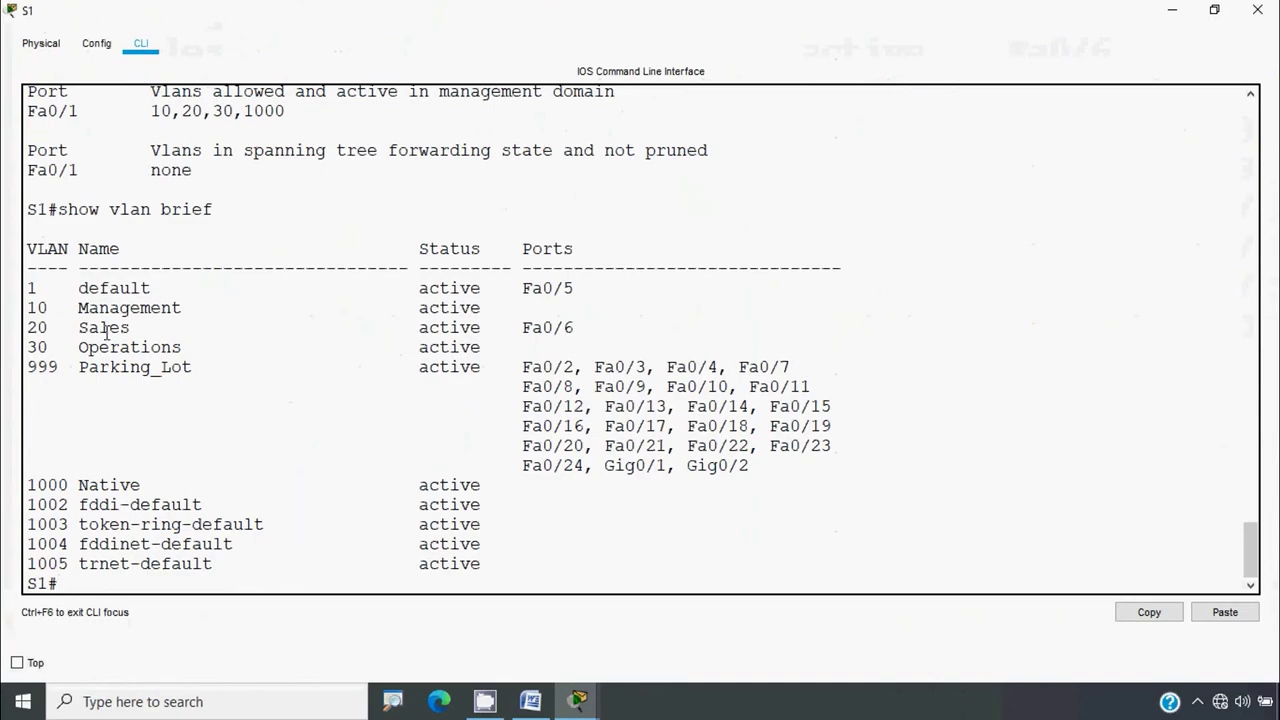
left_click_drag(74, 298, 690, 473)
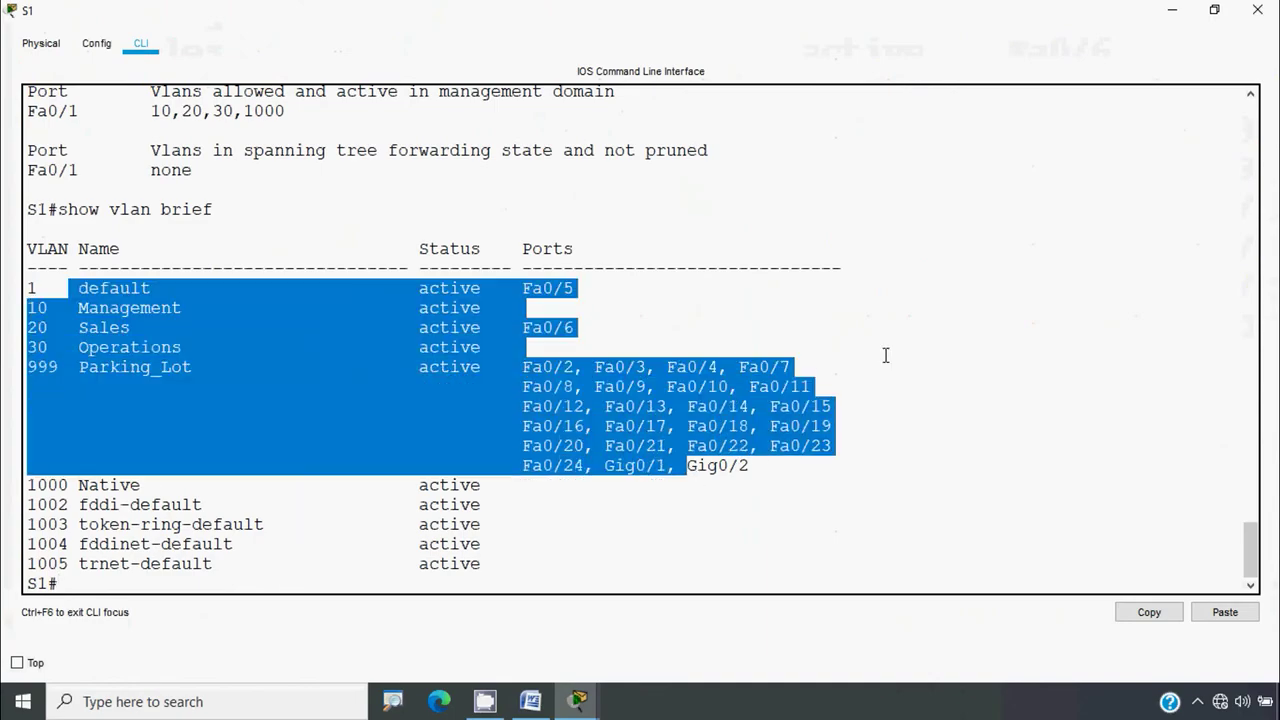
left_click(75, 585)
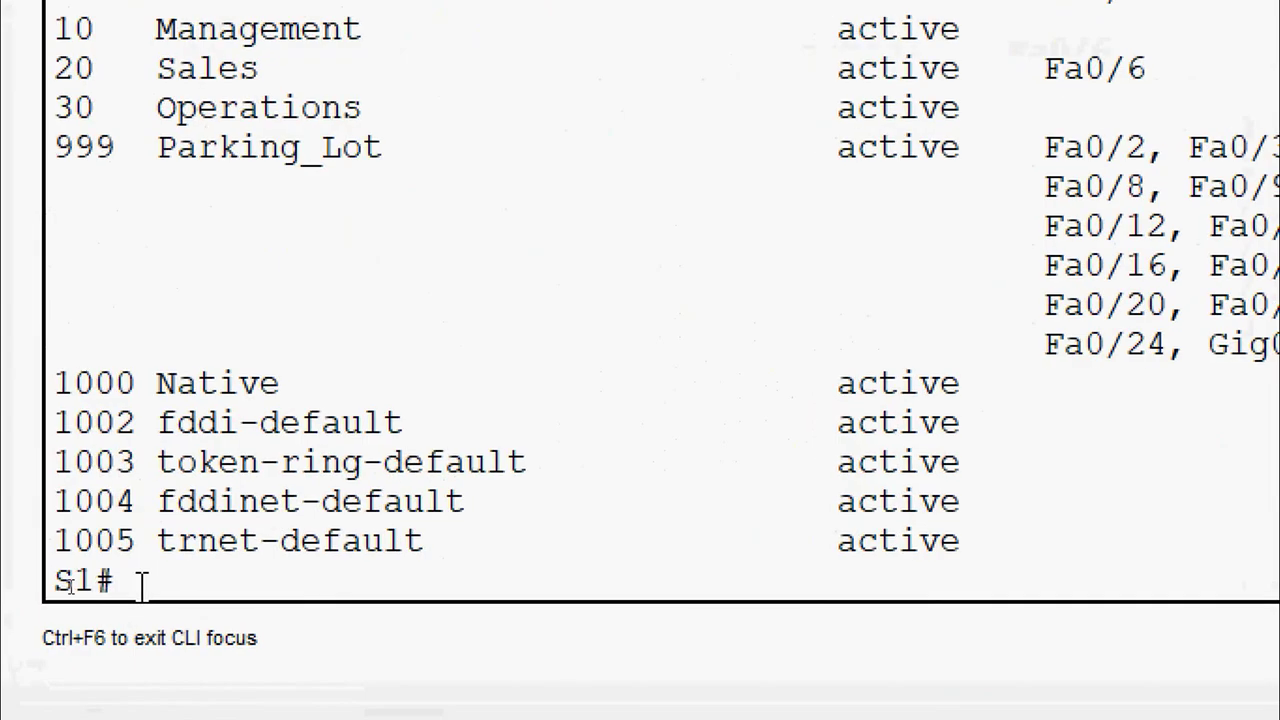
Confirm S1's trunk shows native VLAN 1000 and VLANs 10,20,30,1000 active, then close S1
type("show interface trunk")
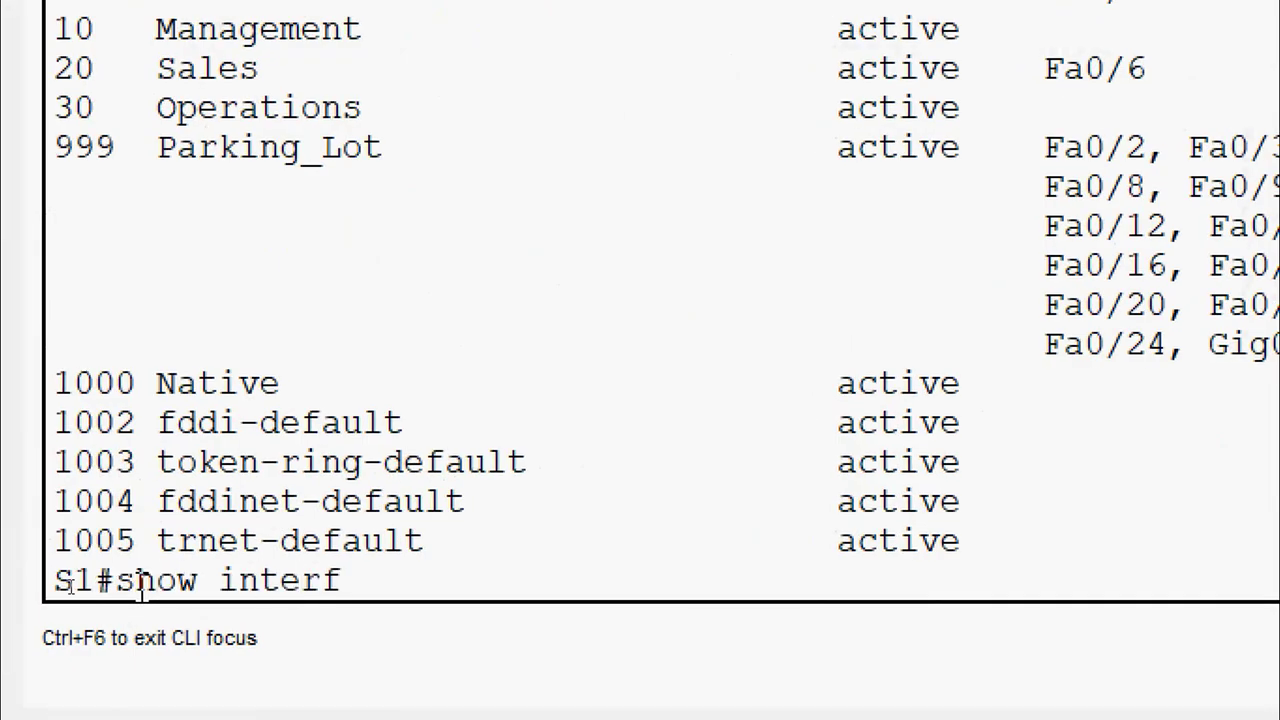
key("Return")
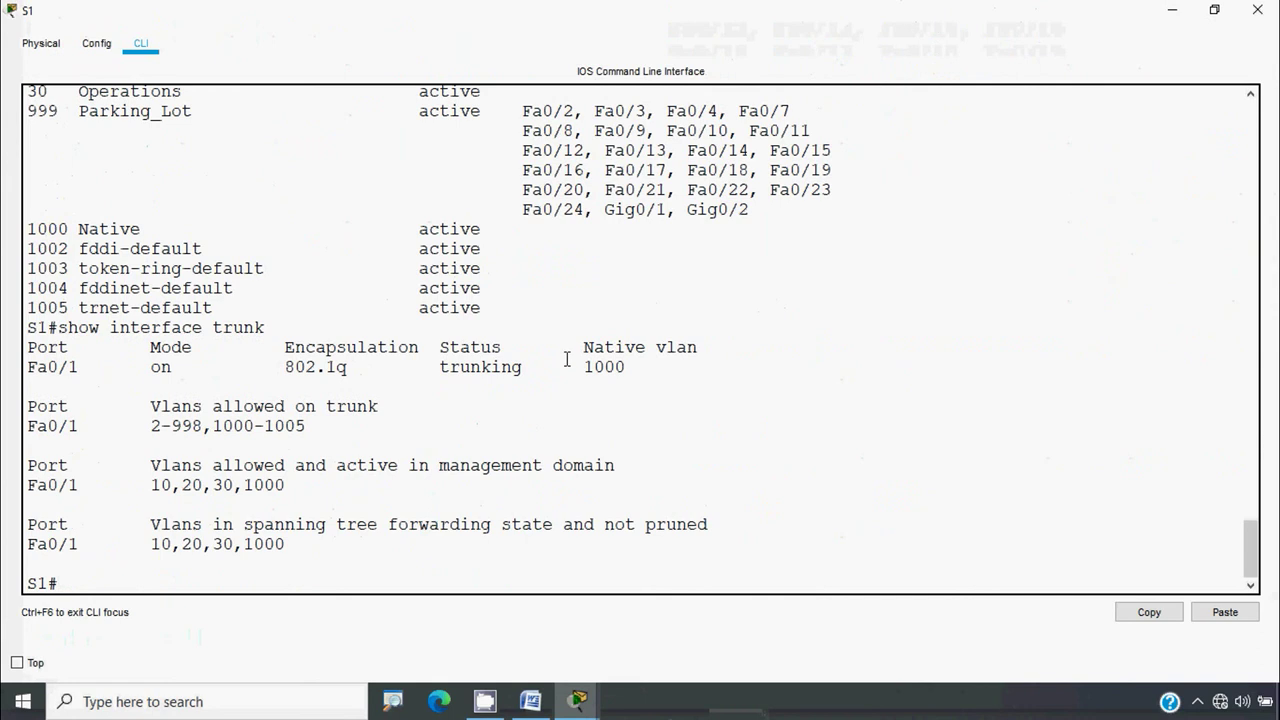
left_click_drag(578, 347, 698, 350)
double_click(604, 367)
left_click_drag(150, 465, 366, 491)
left_click(420, 490)
left_click(1257, 10)
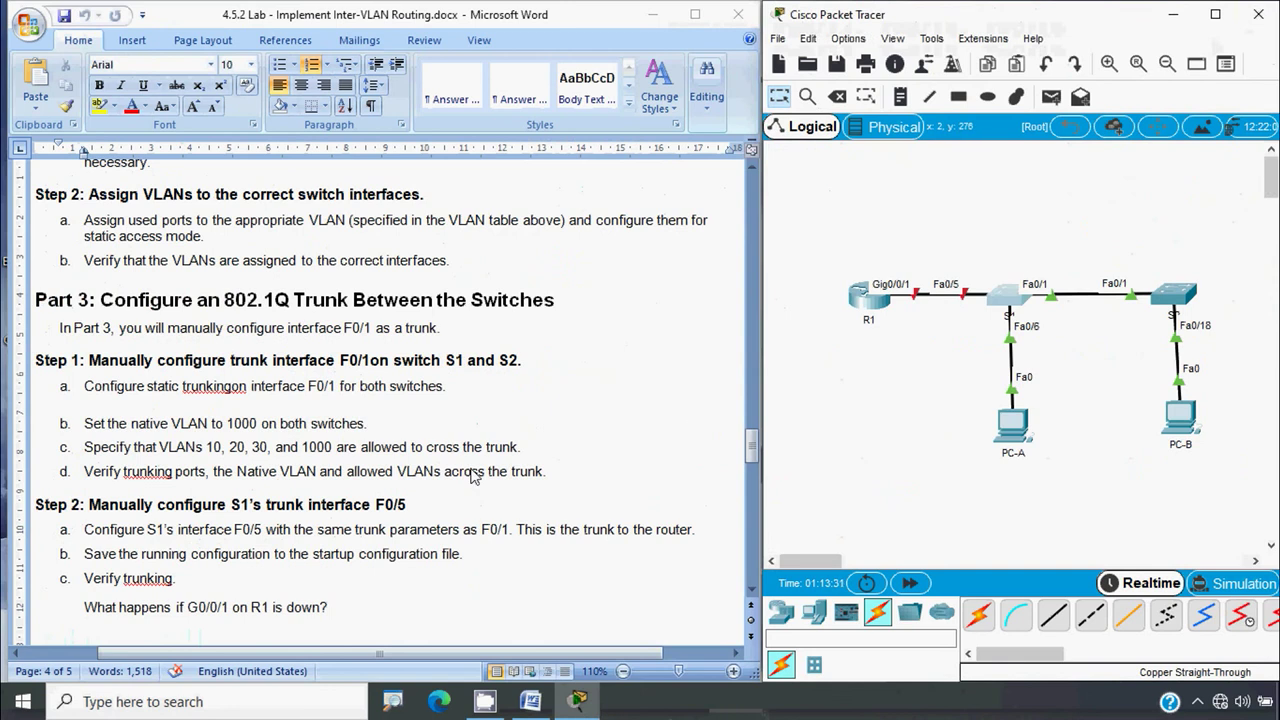
Scroll the Word lab document down toward the Part 4 inter-VLAN routing section
scroll(463, 479, "down", 2)
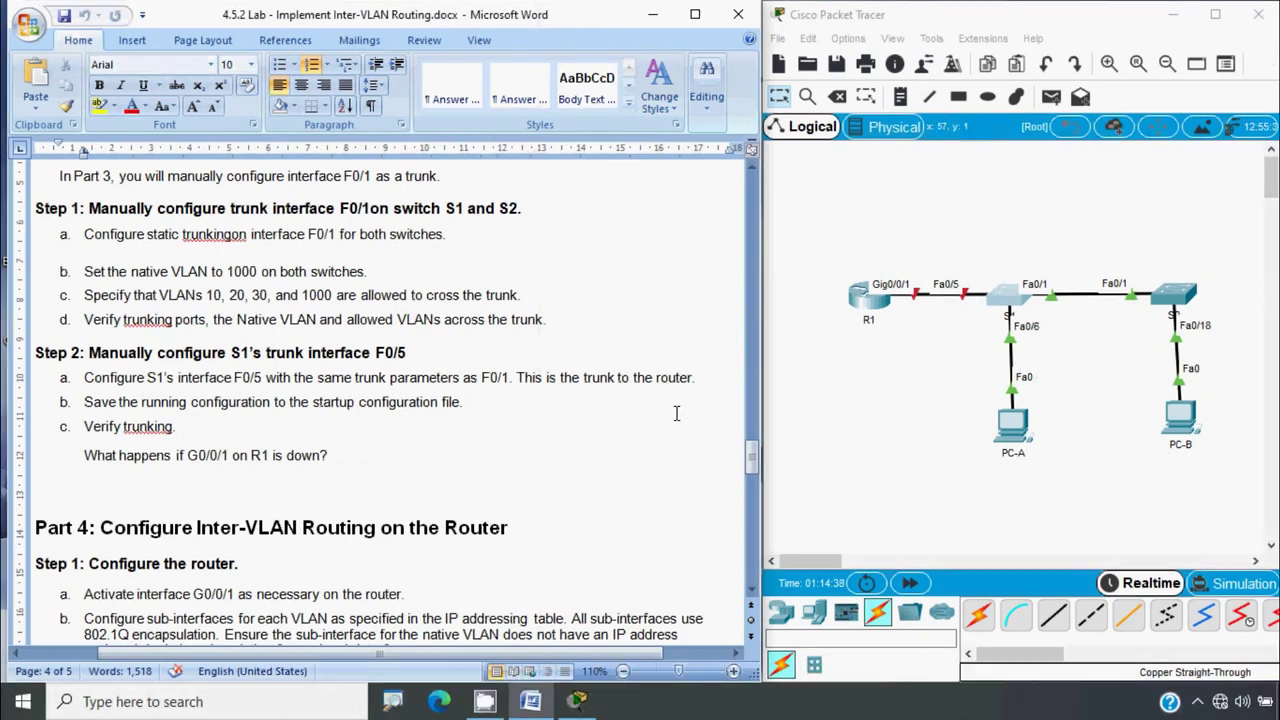
On S1, configure interface Fa0/5 with switchport mode trunk
left_click(1005, 296)
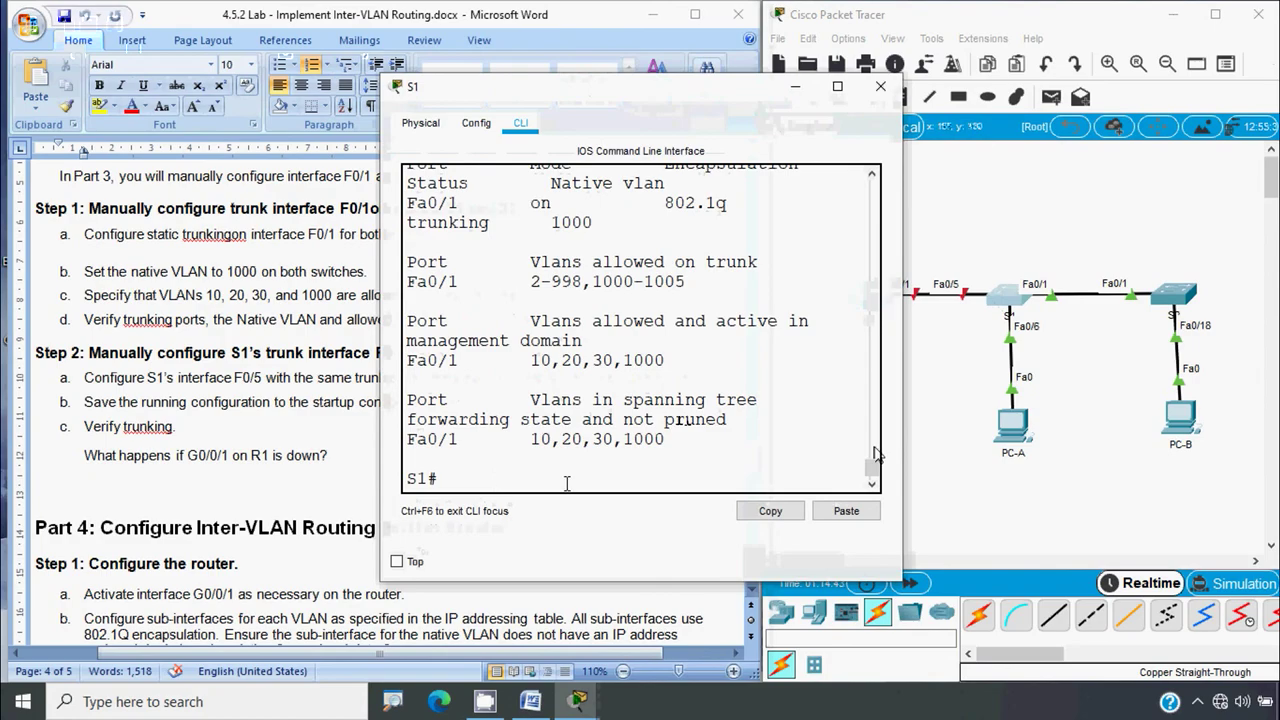
type("conf t")
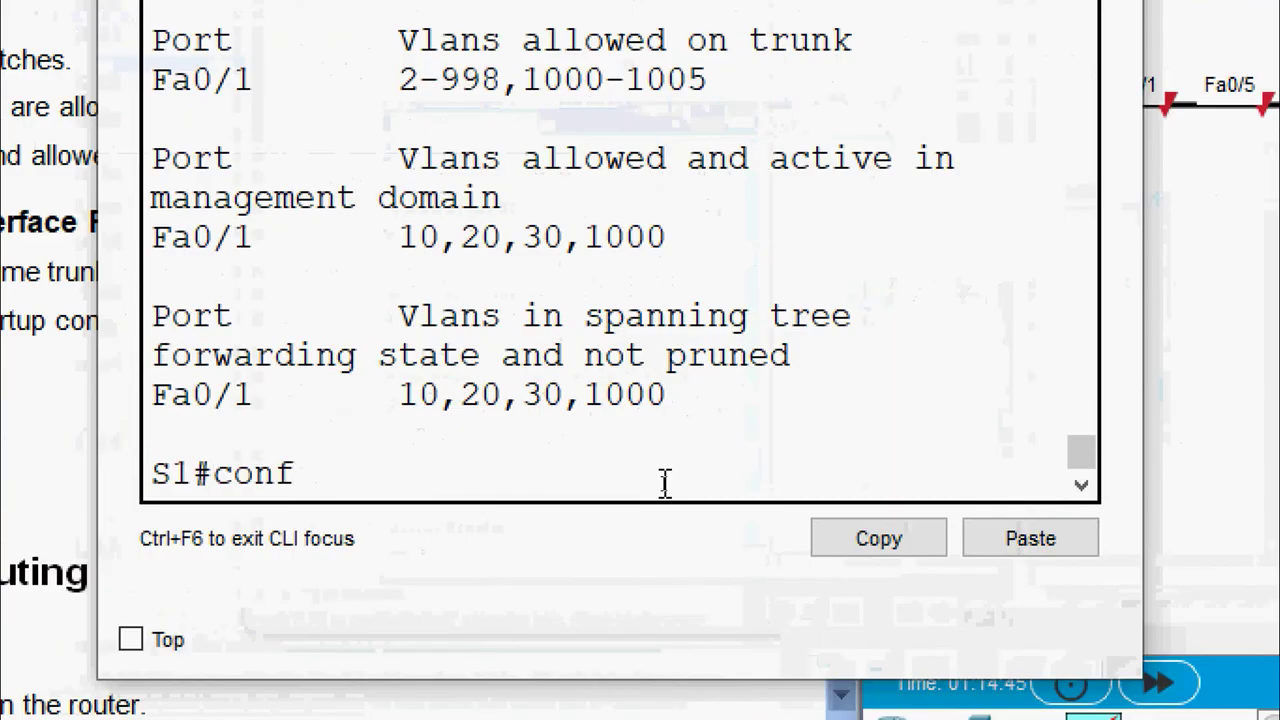
key("Return")
type("interface")
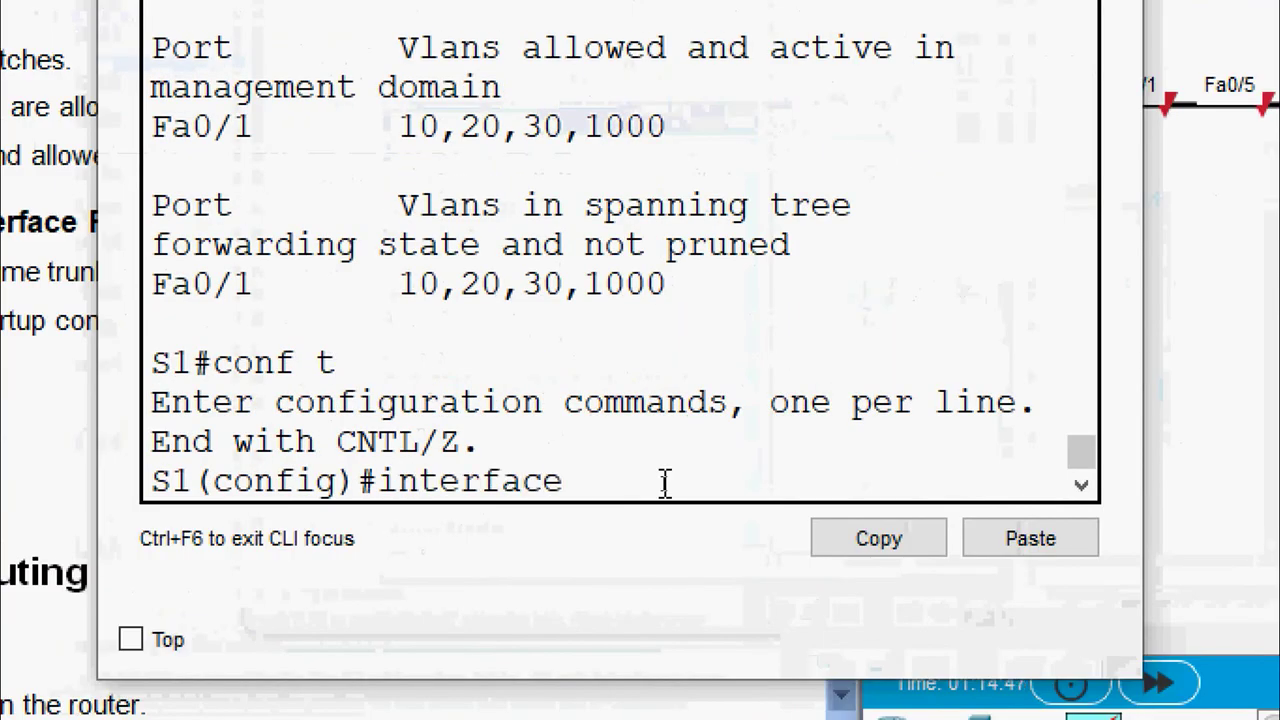
type(" fa 0")
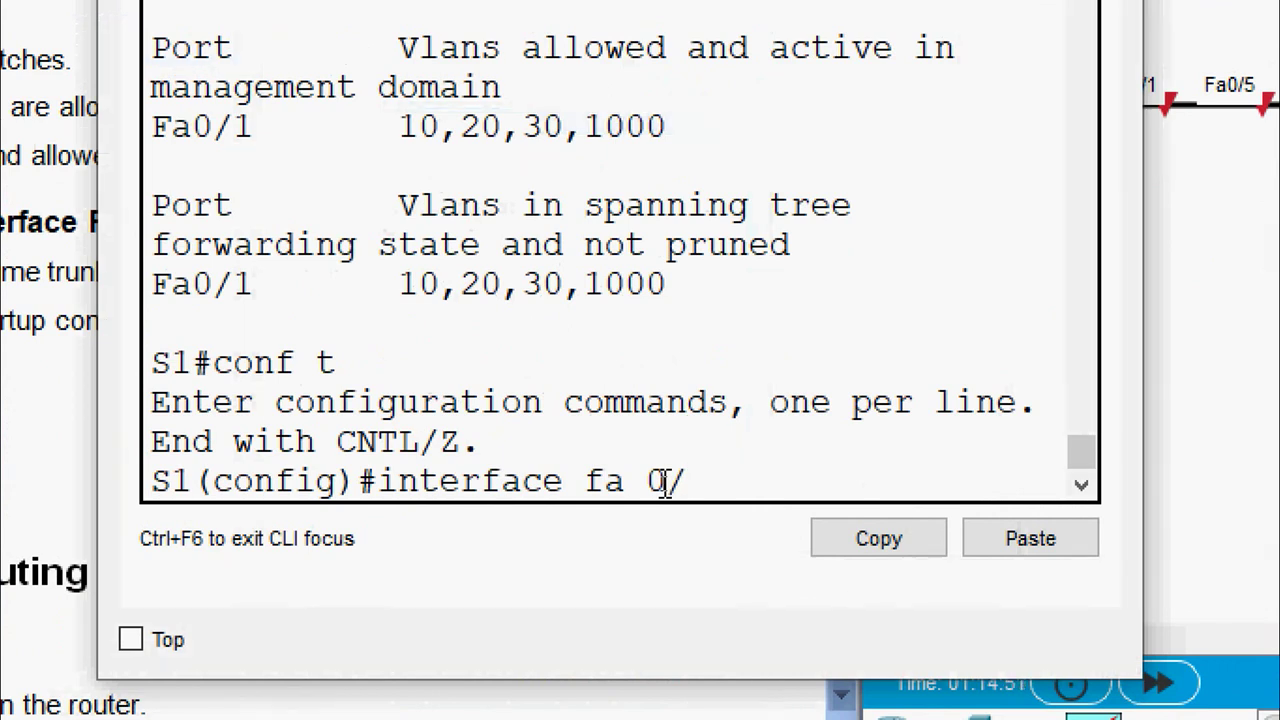
type("/6")
key("BackSpace")
type("5")
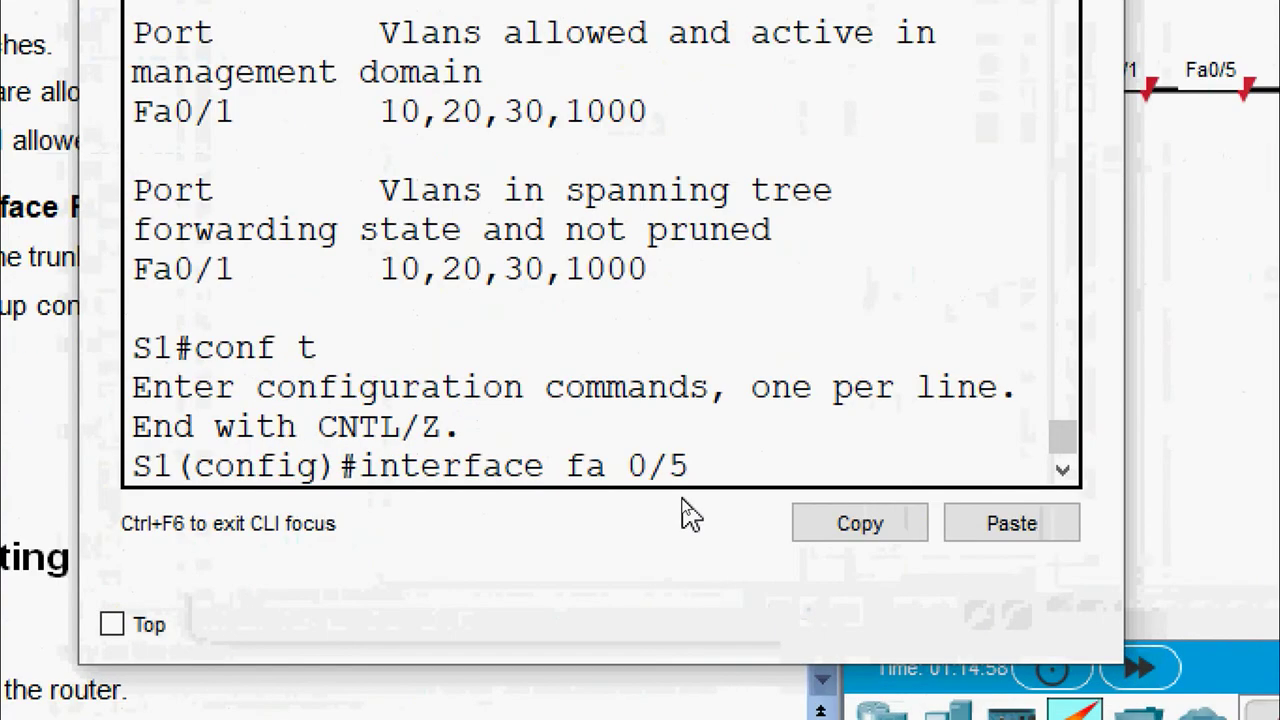
key("Return")
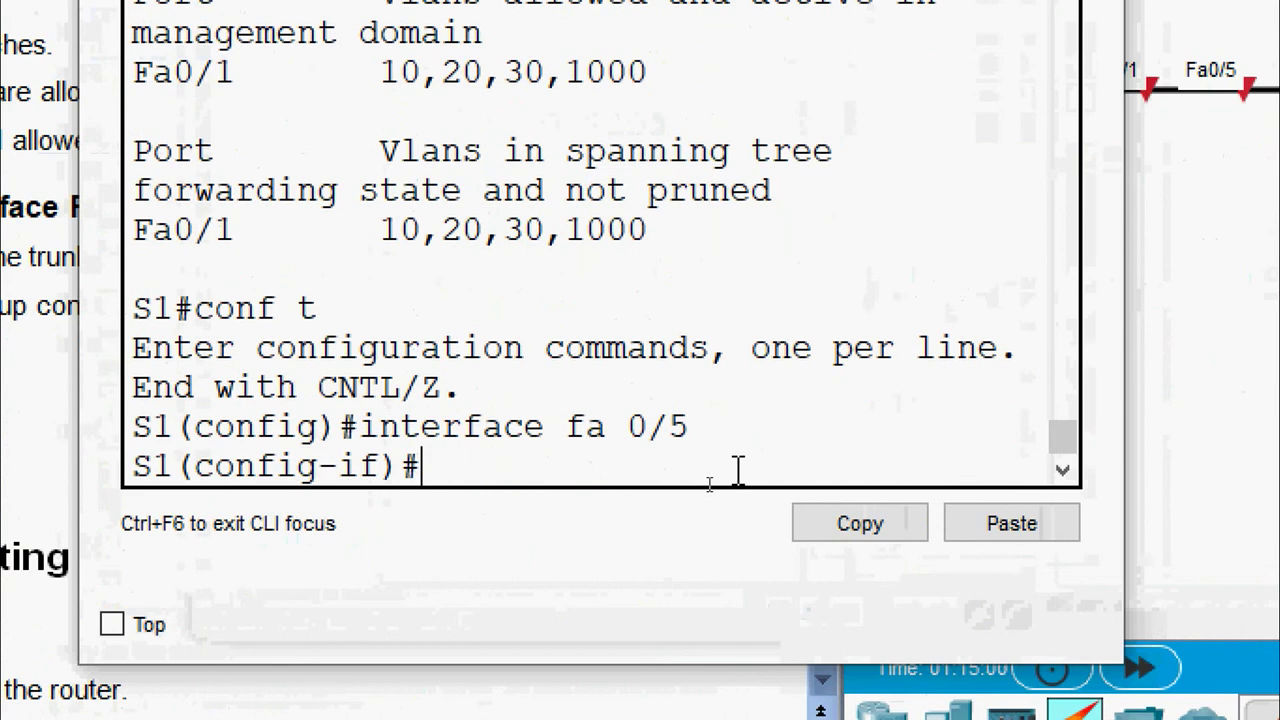
type("switchport mod")
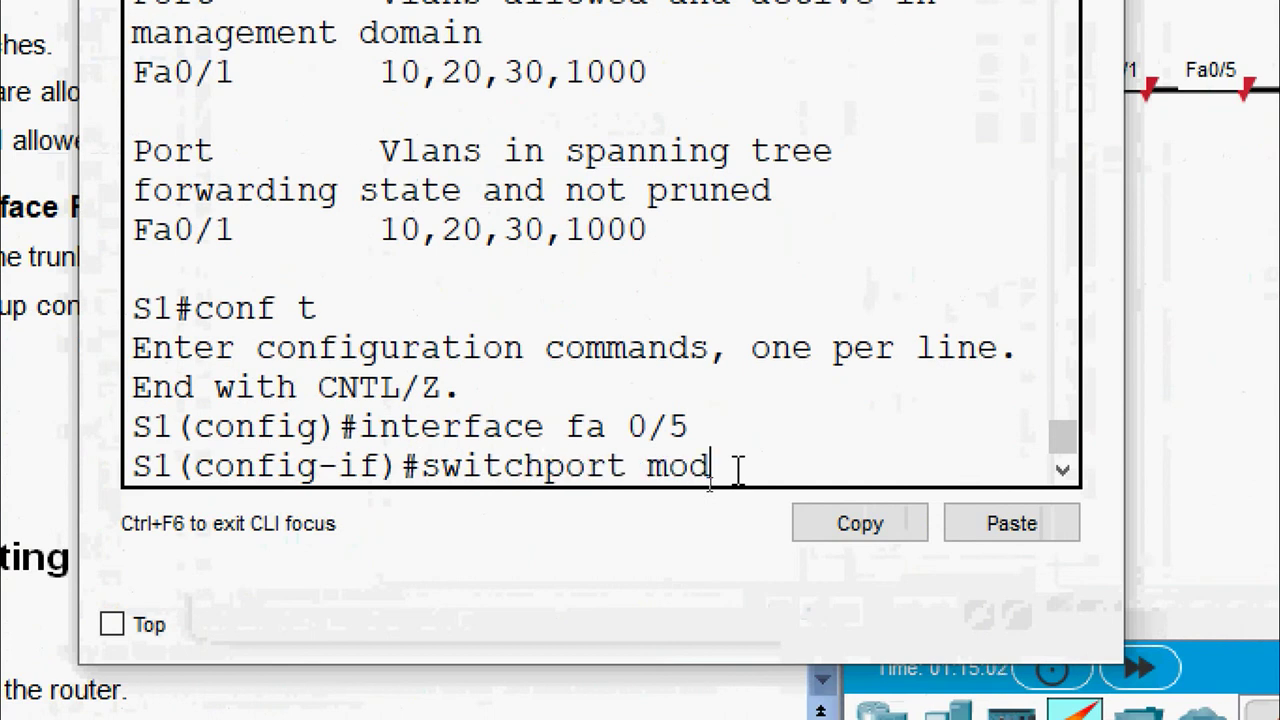
type("e trunk")
key("Return")
key("Return")
Set Fa0/5's native VLAN to 1000 and remove VLANs 1 and 999 from its allowed list
type("s")
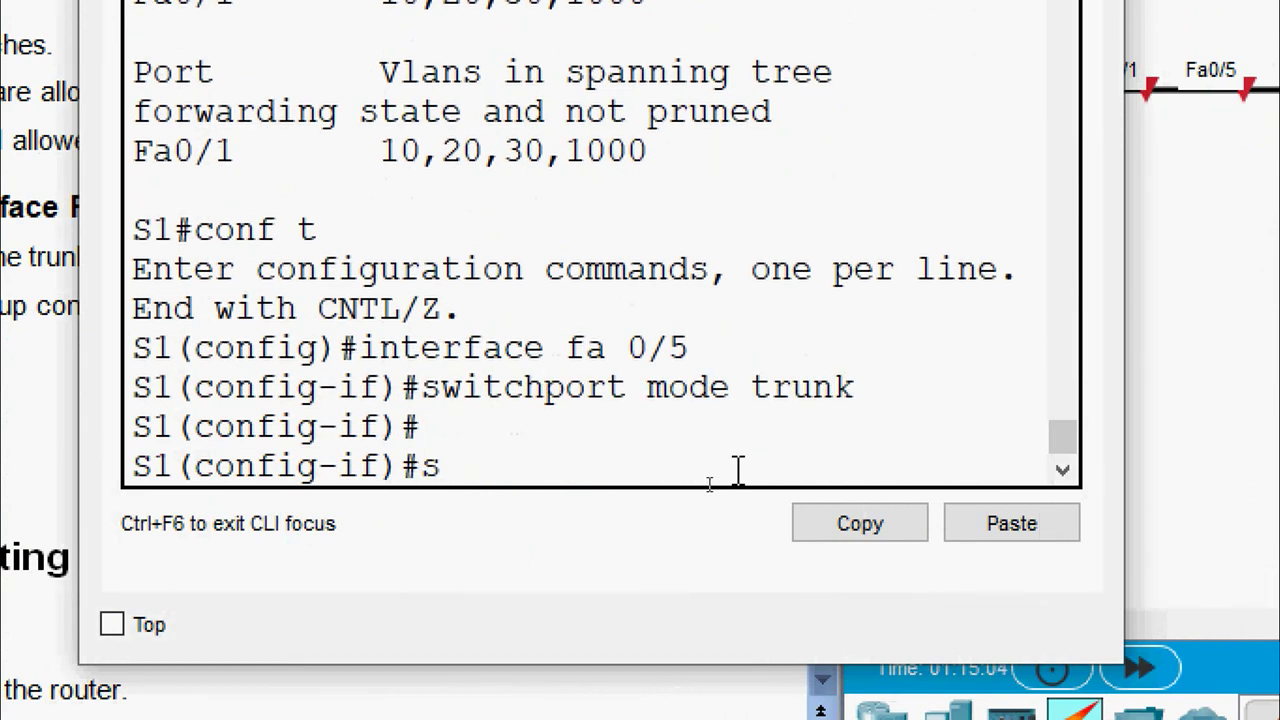
type("witchport t")
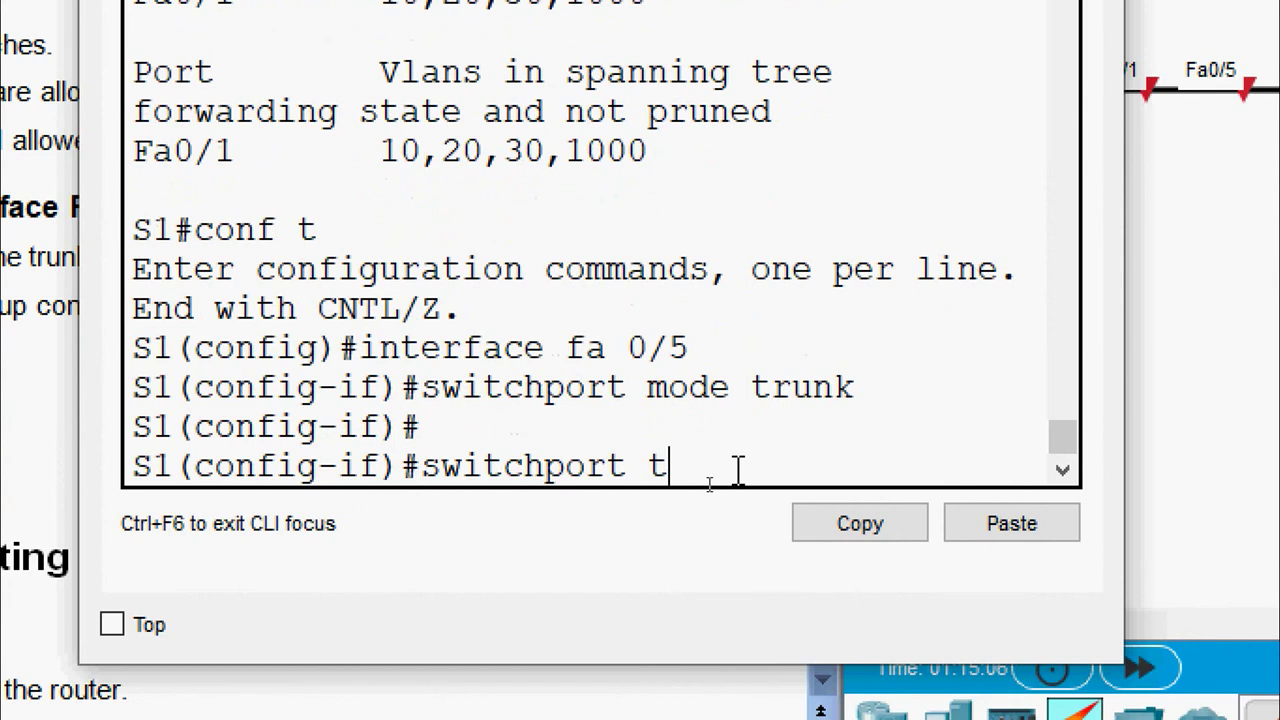
type("runk native vlan")
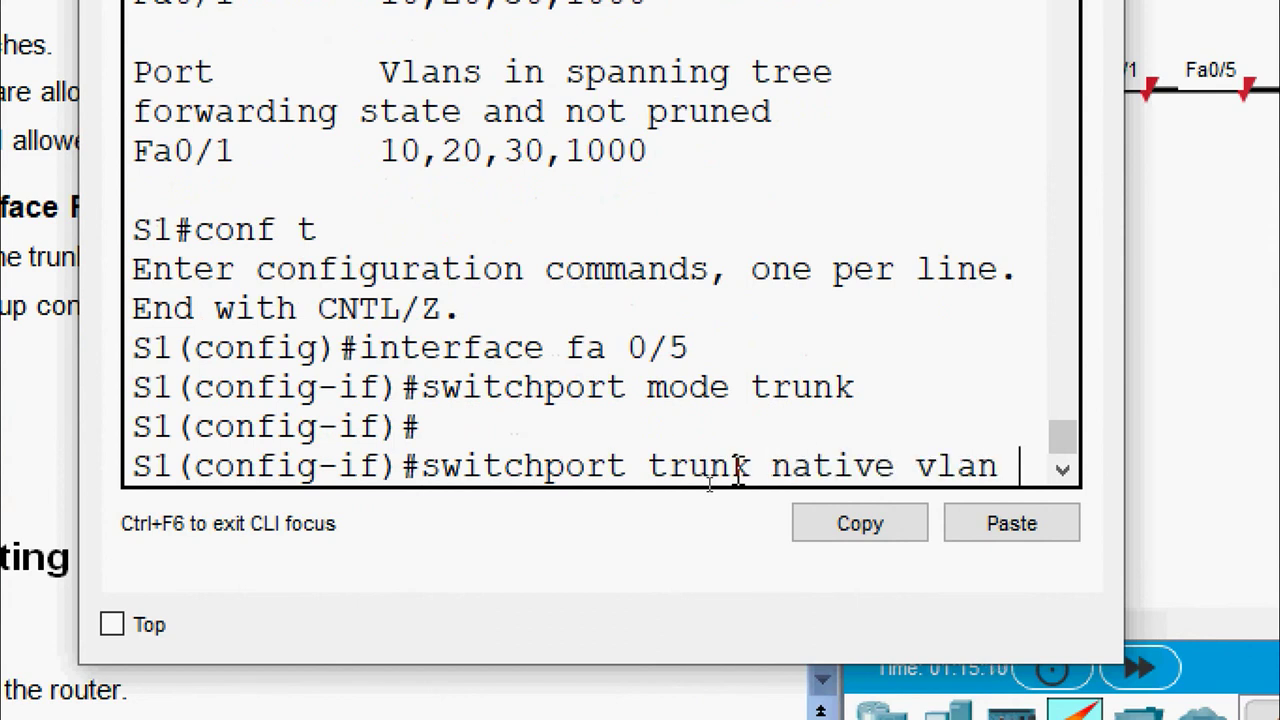
type(" 1000")
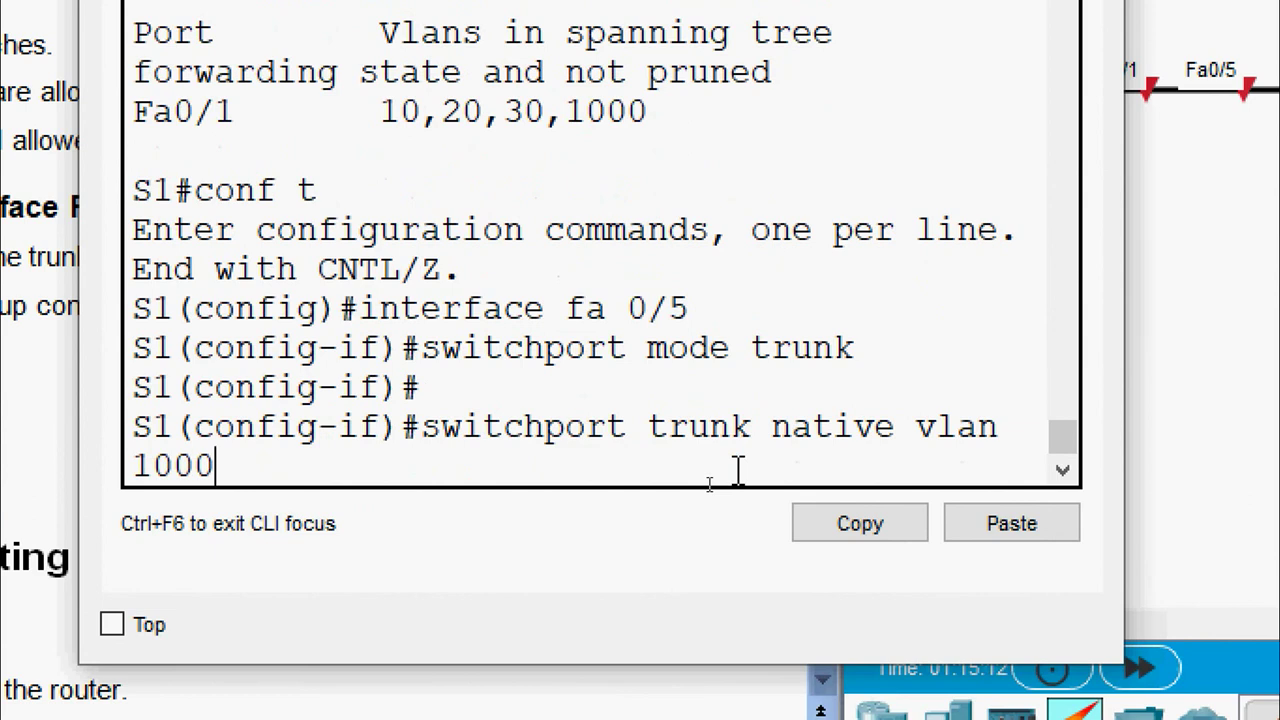
key("Return")
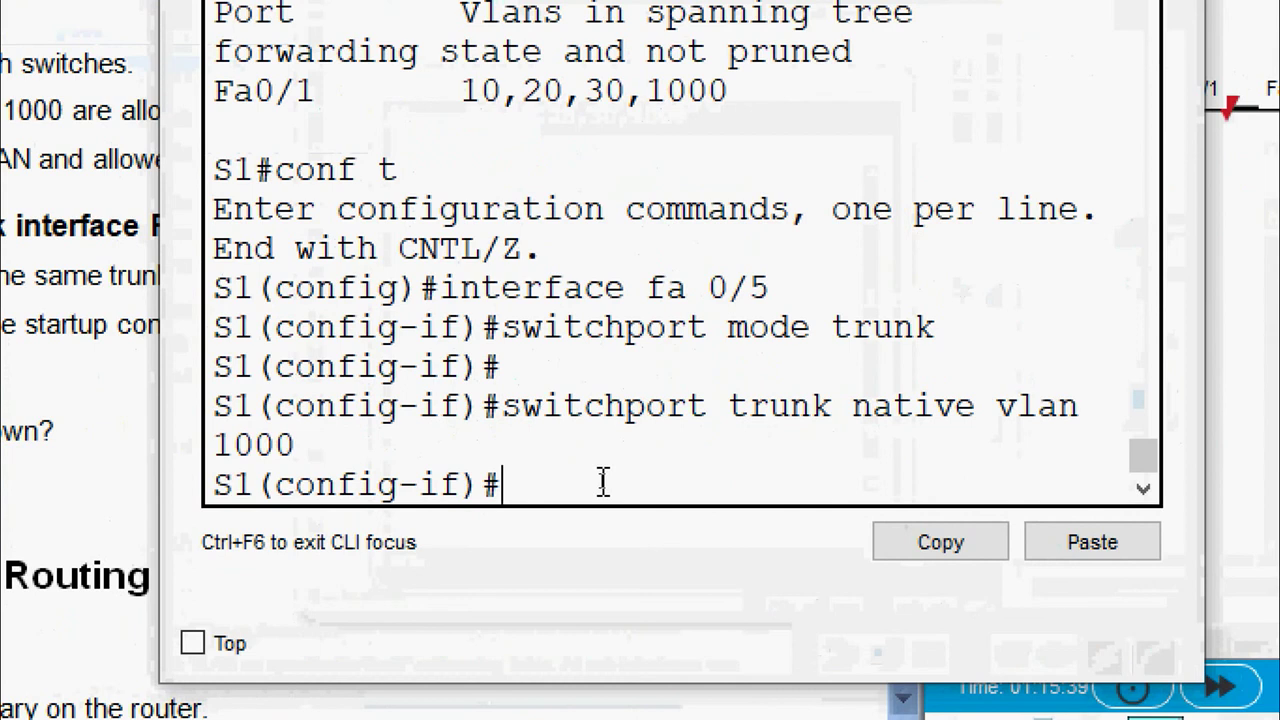
type("switchpor")
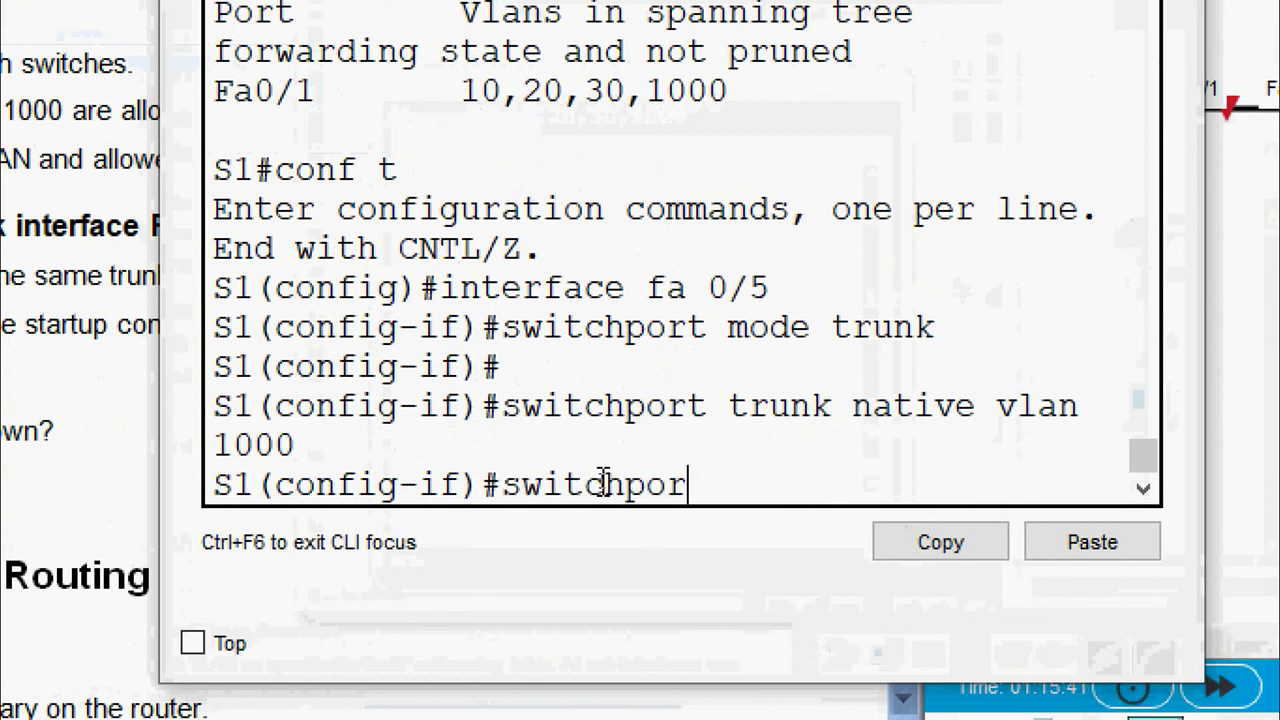
type("t trunk all")
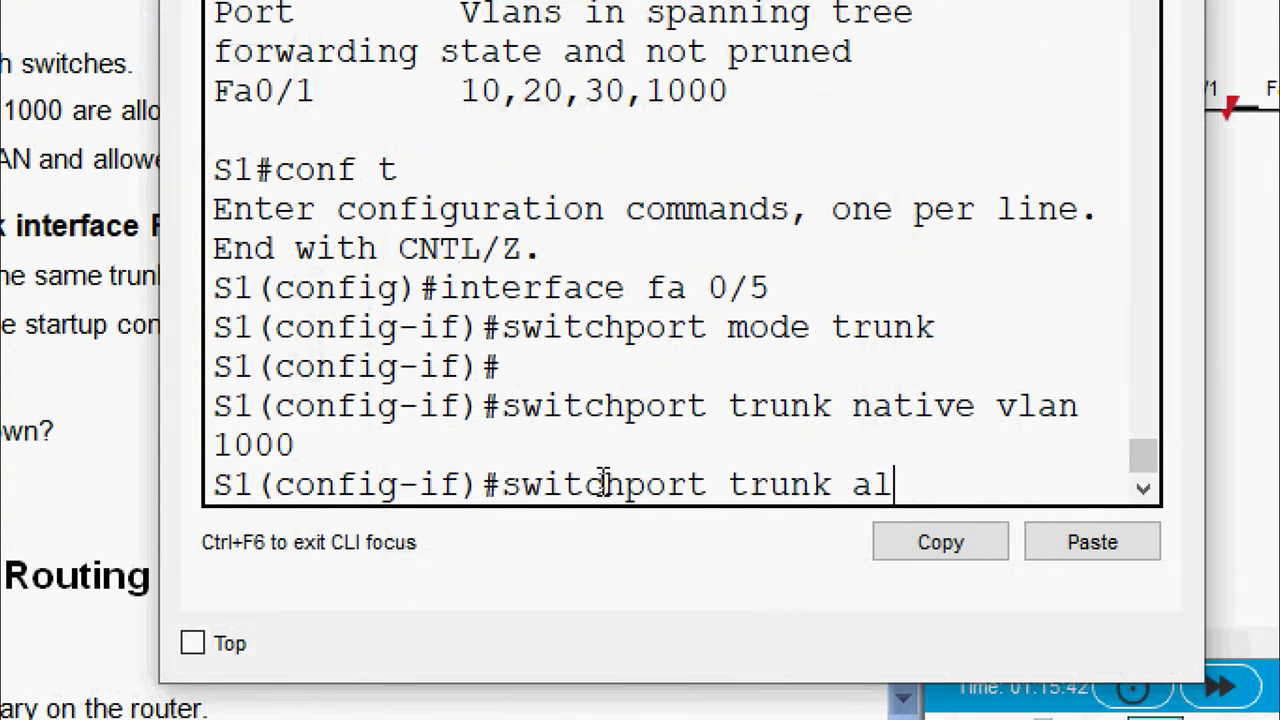
key("BackSpace")
key("BackSpace")
key("BackSpace")
type("?all")
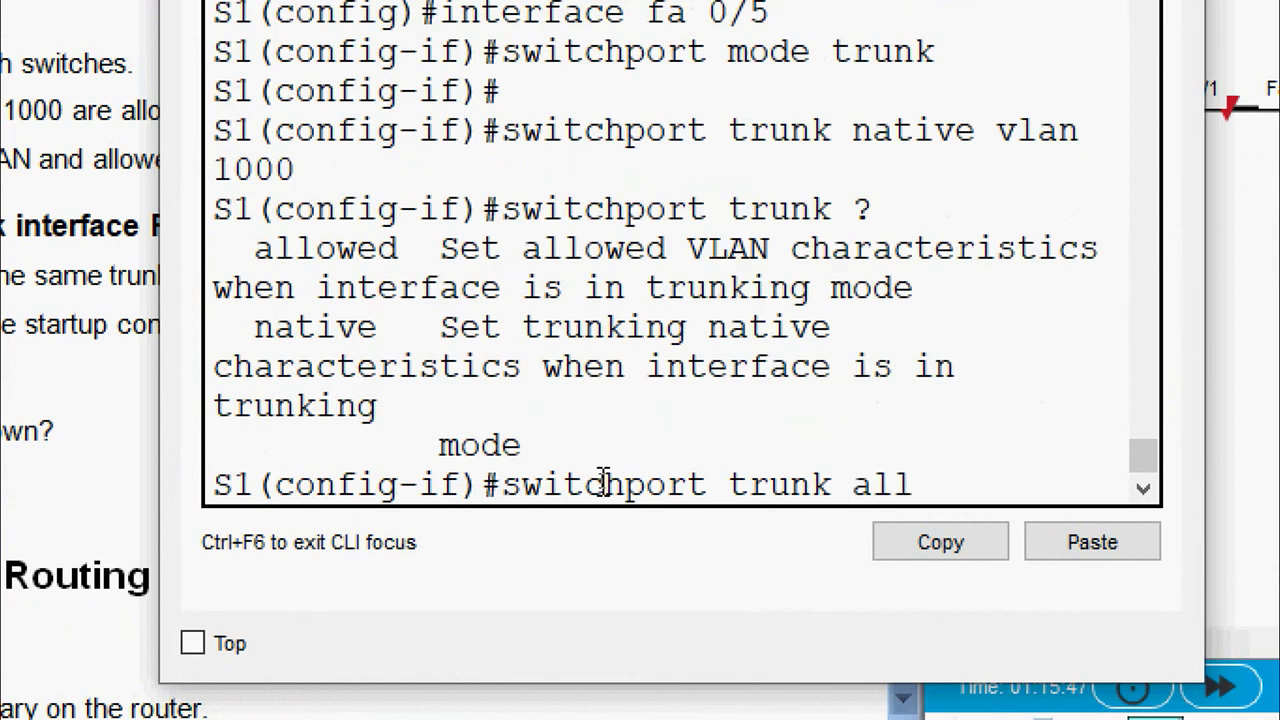
type("owed v")
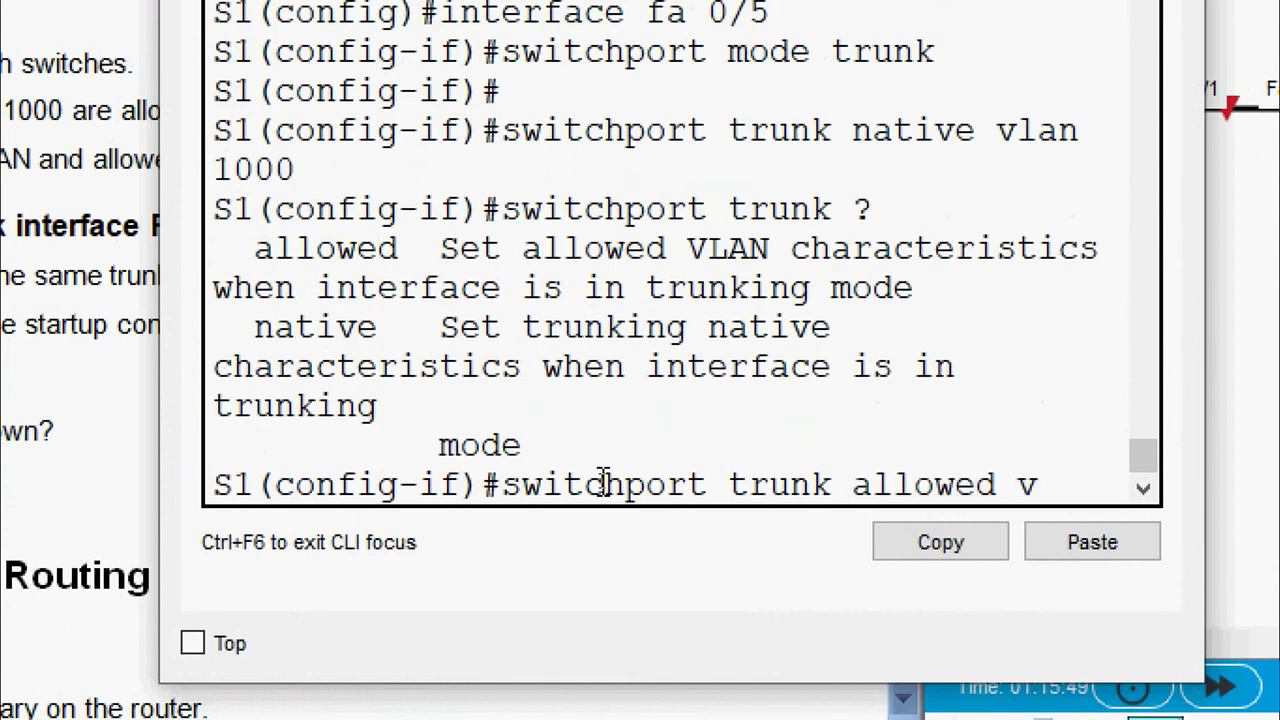
type("lan ?rme")
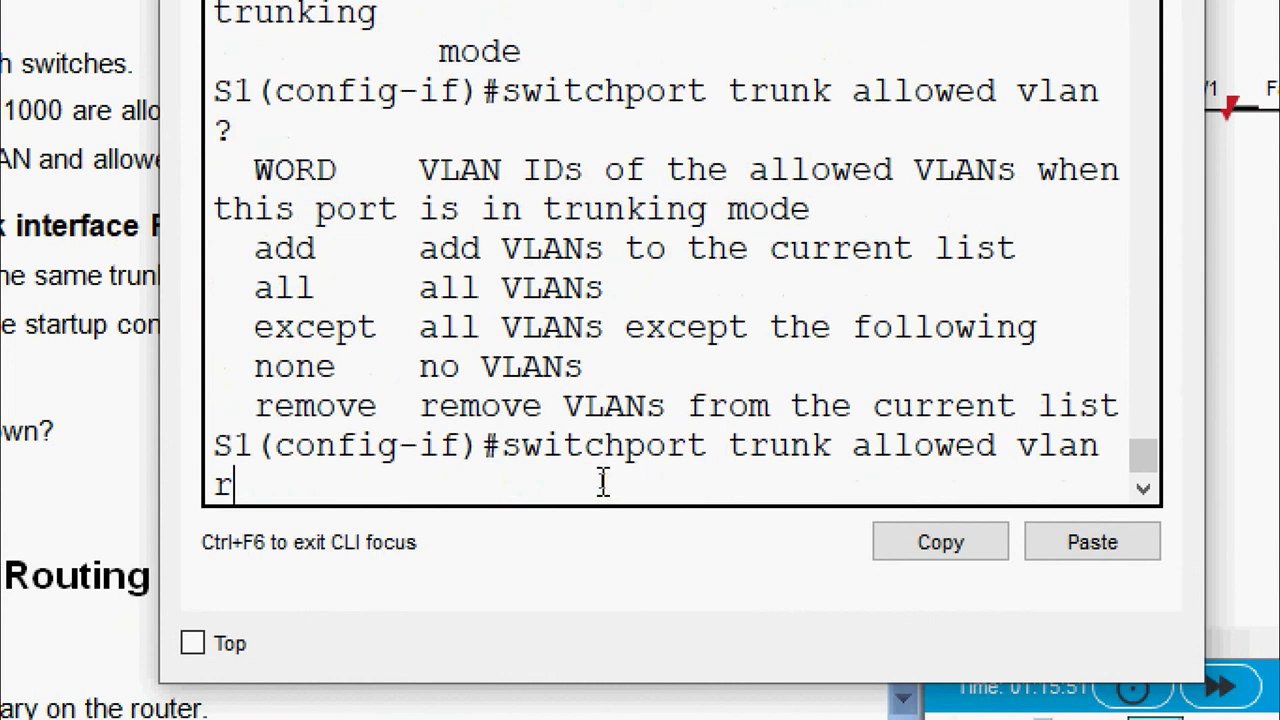
key("BackSpace")
key("BackSpace")
type("emove ")
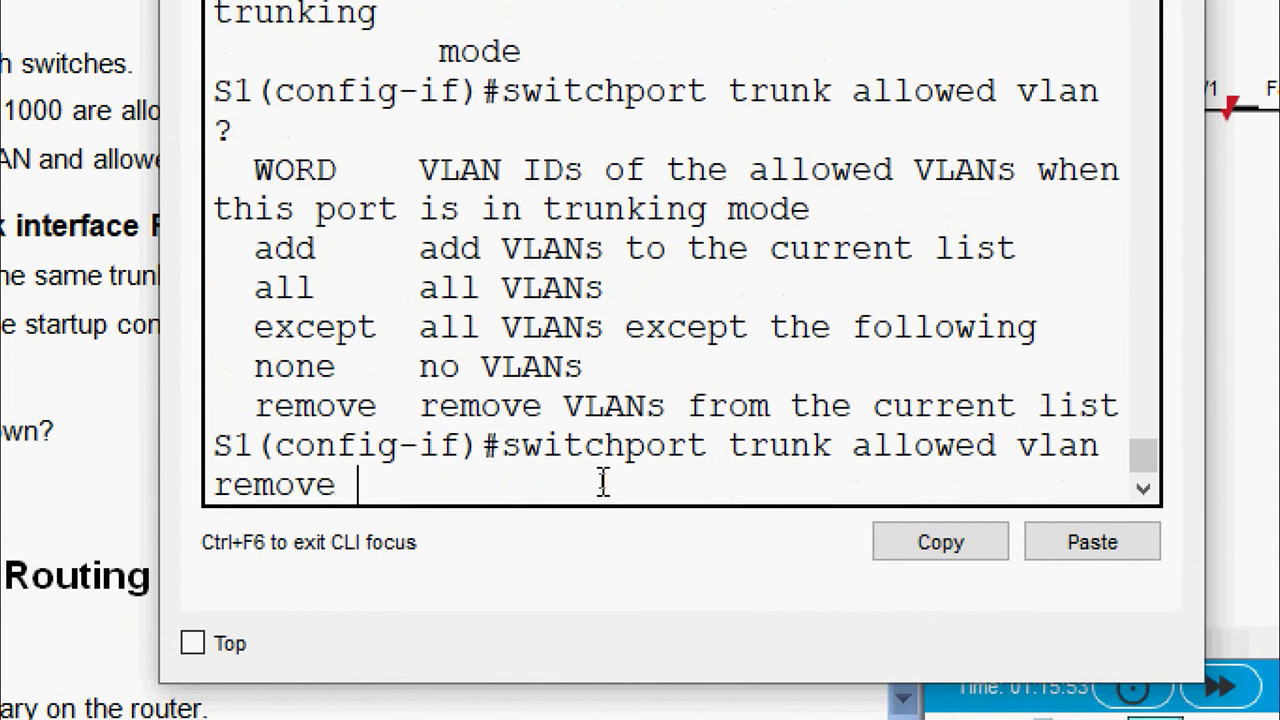
type("1")
key("Return")
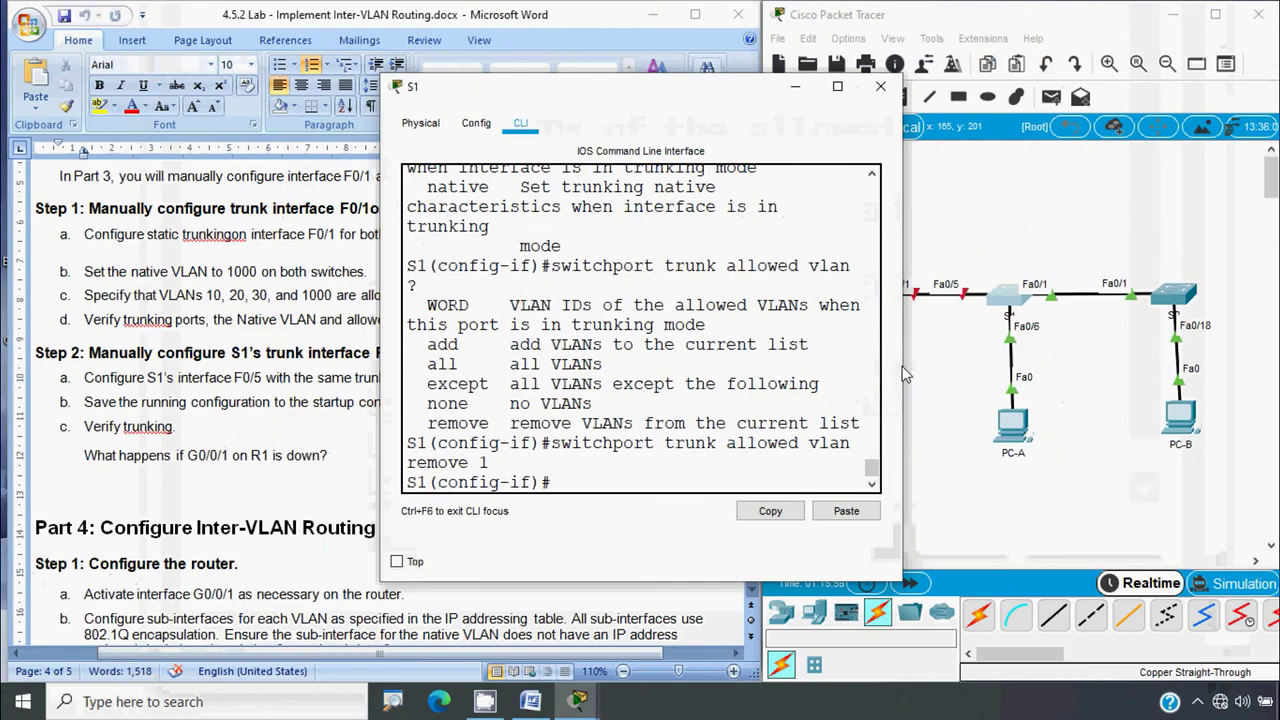
left_click_drag(902, 366, 1100, 366)
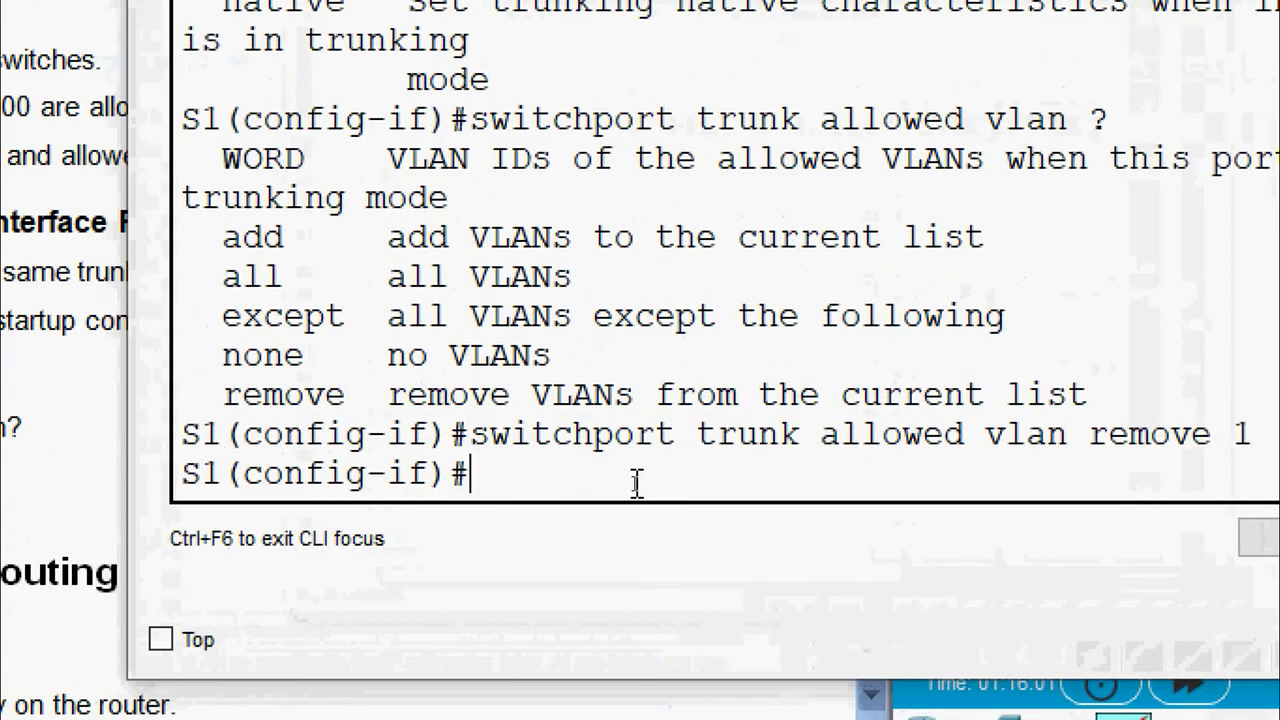
key("Up")
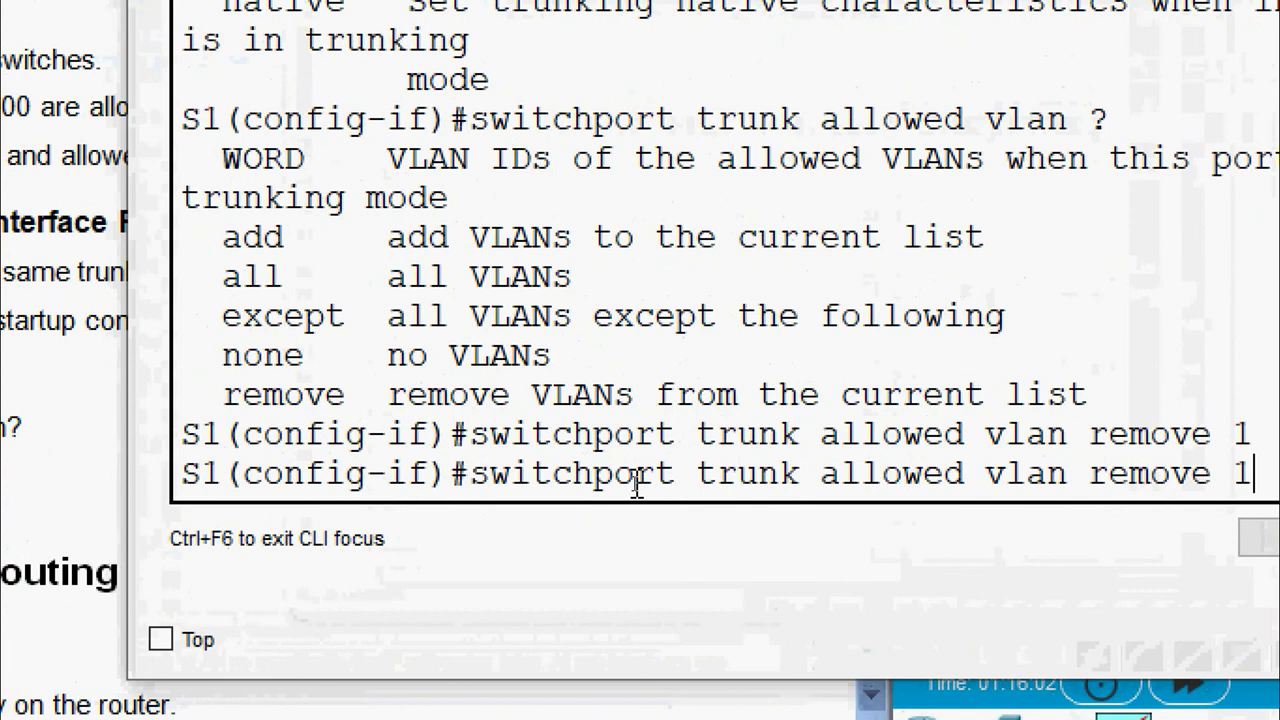
key("BackSpace")
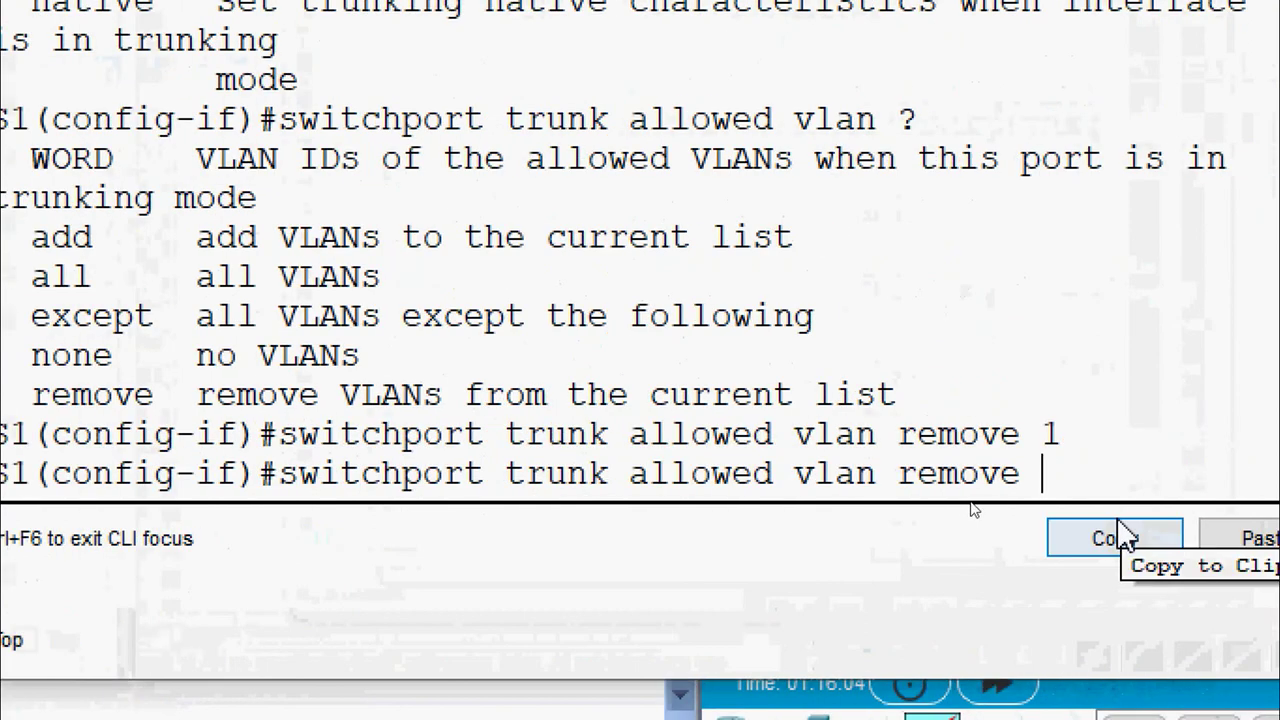
type("999")
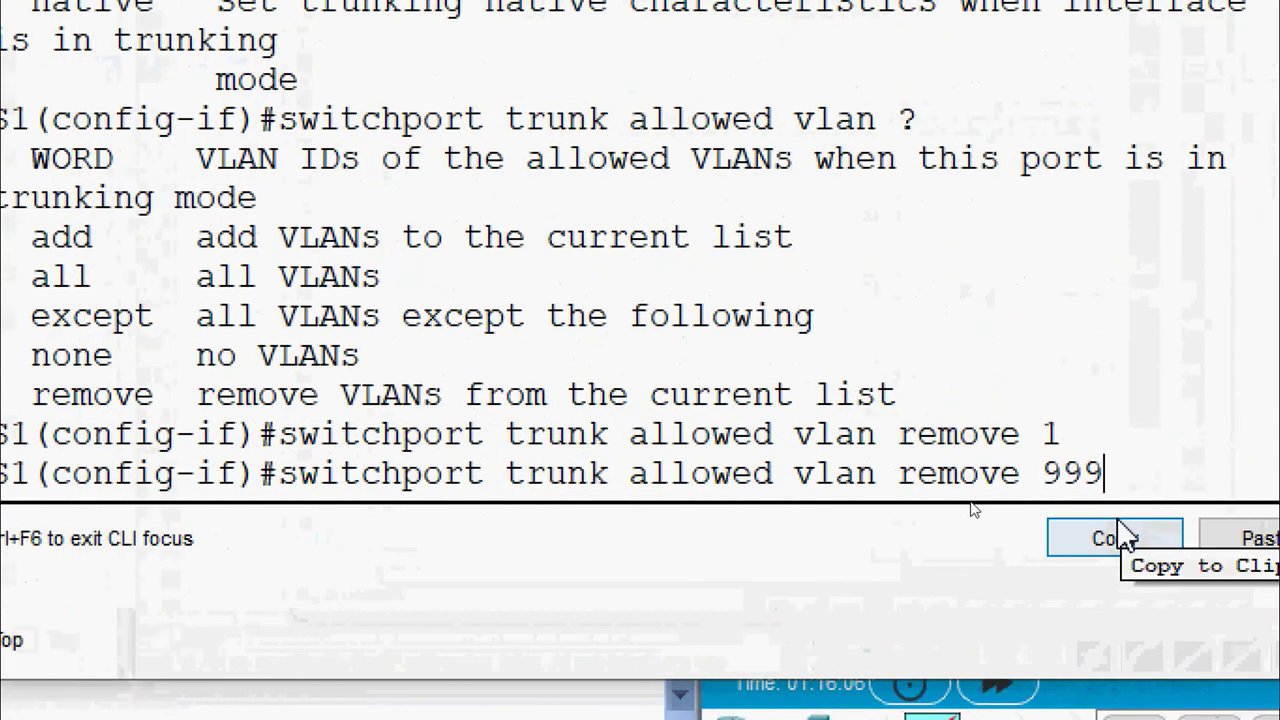
key("Return")
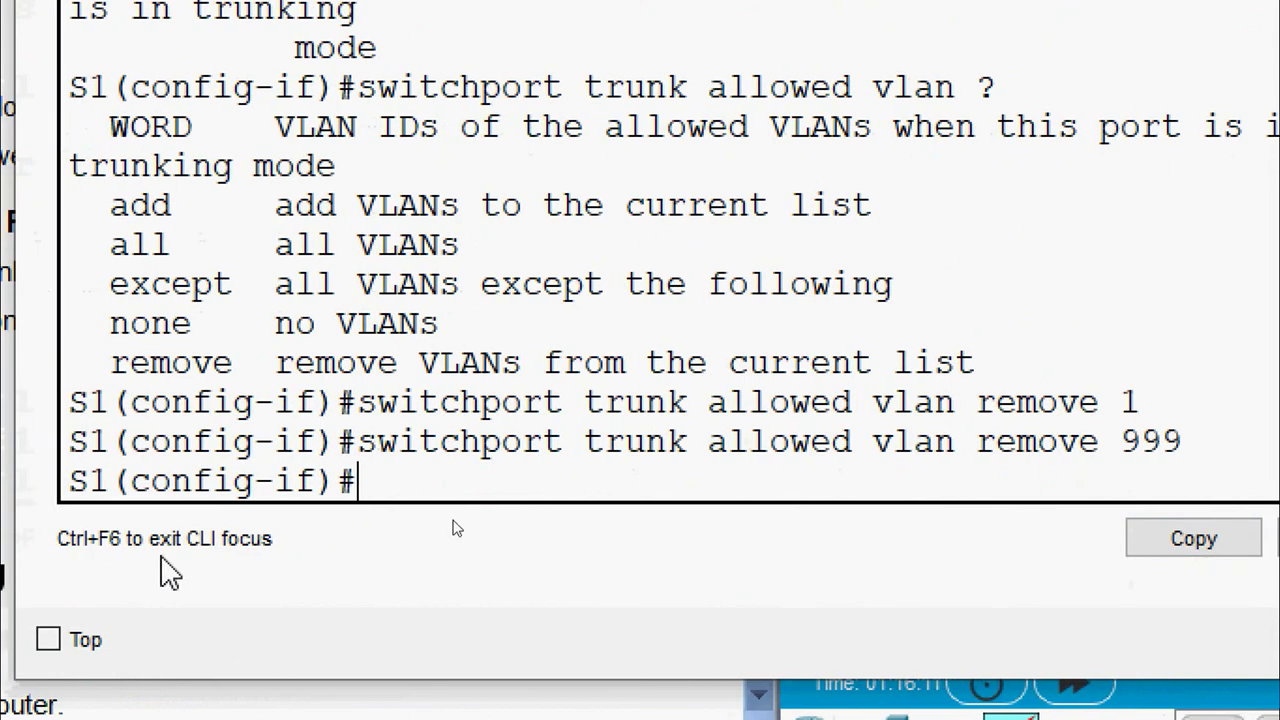
Exit to privileged mode and display S1's trunk status with show interface trunk
type("end")
key("Return")
type("sh")
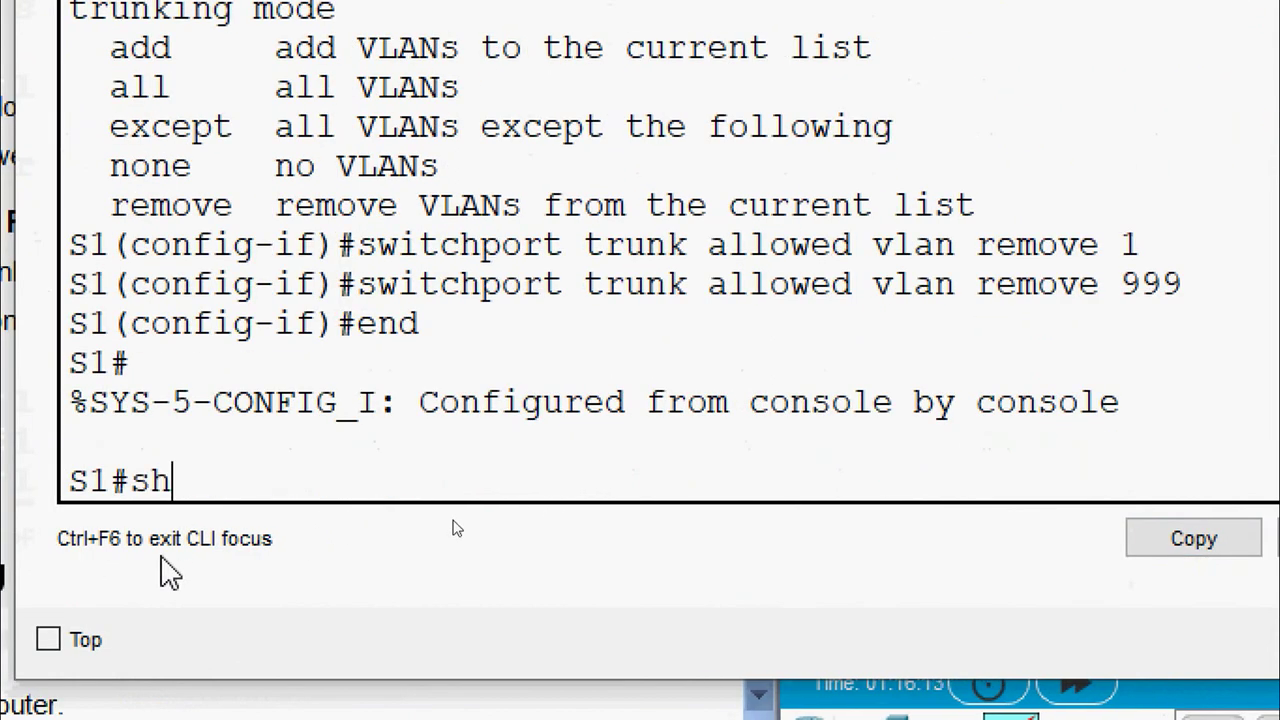
key("Tab")
type("interface trunk")
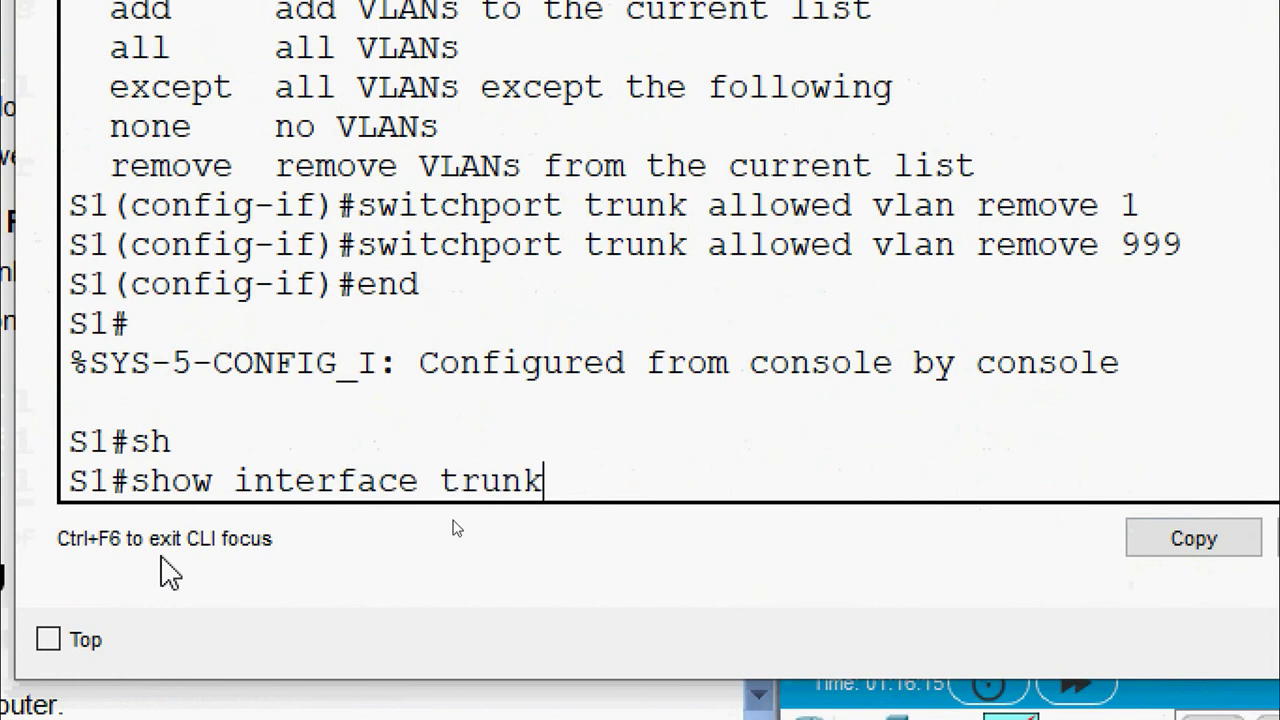
key("Return")
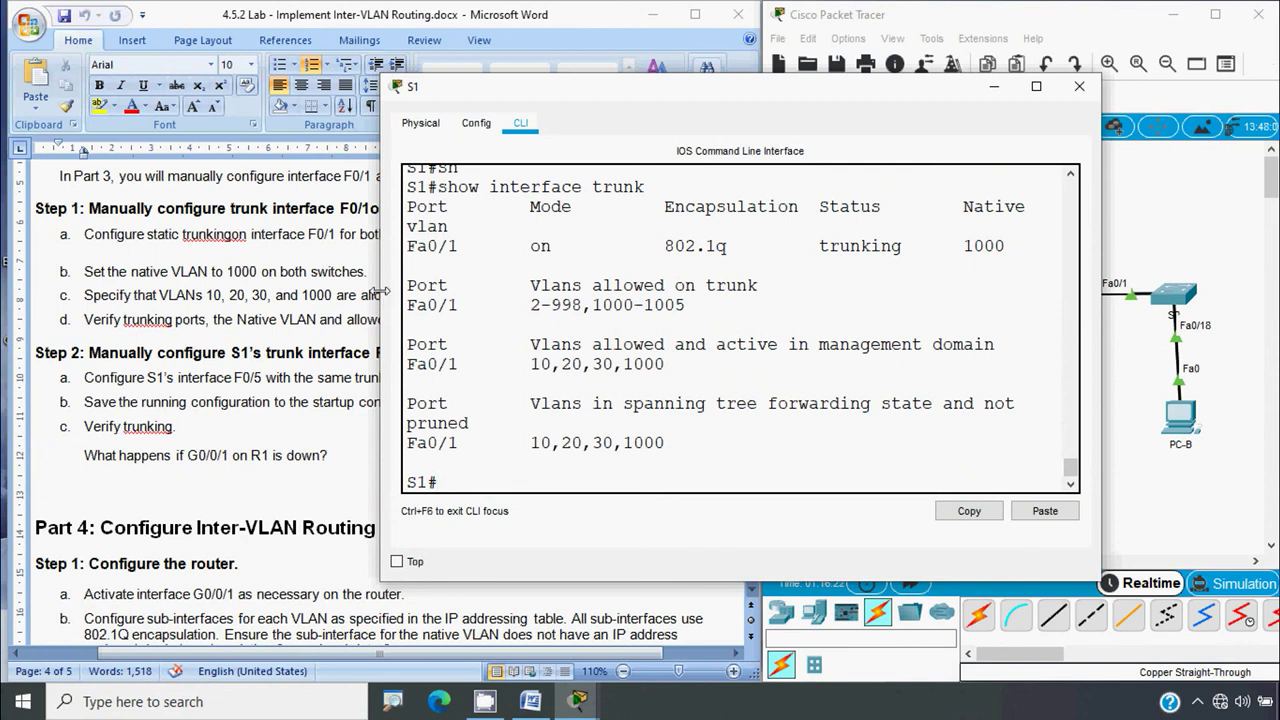
Move the S1 console aside, review the lab's switchport mode trunk command, and check S1's port status
left_click_drag(381, 297, 228, 330)
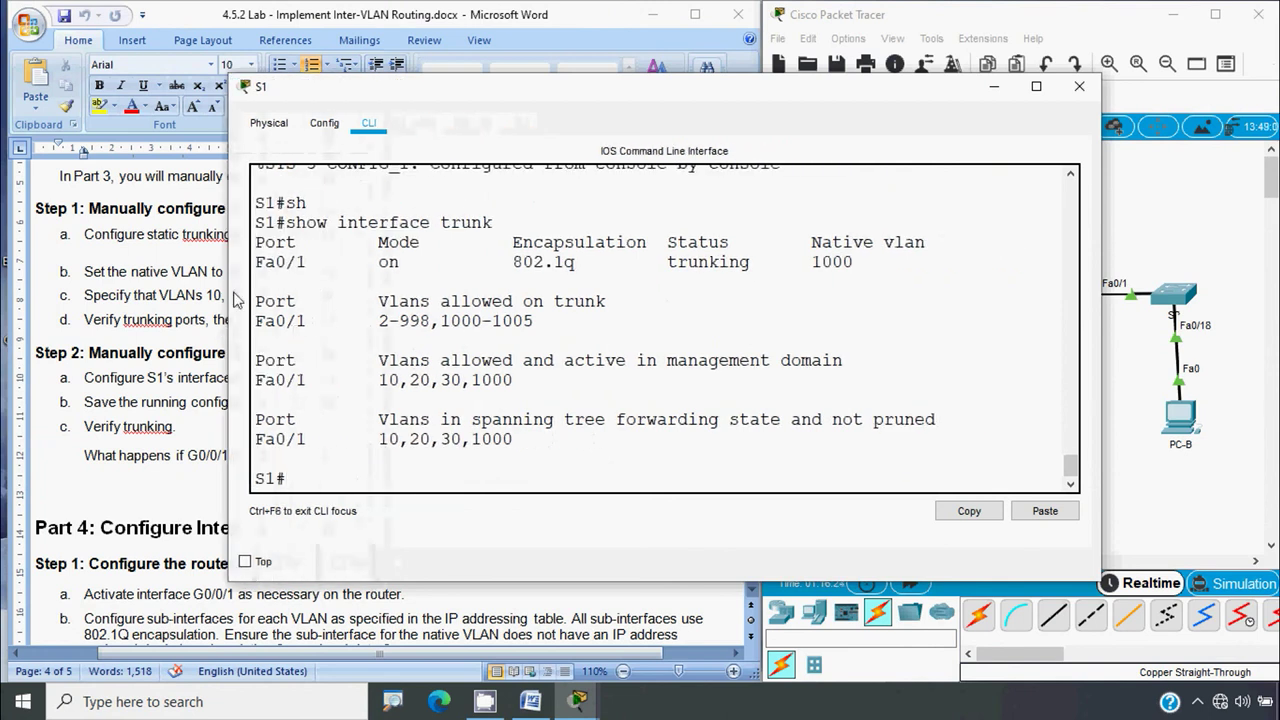
left_click_drag(460, 90, 387, 194)
scroll(375, 457, "up", 3)
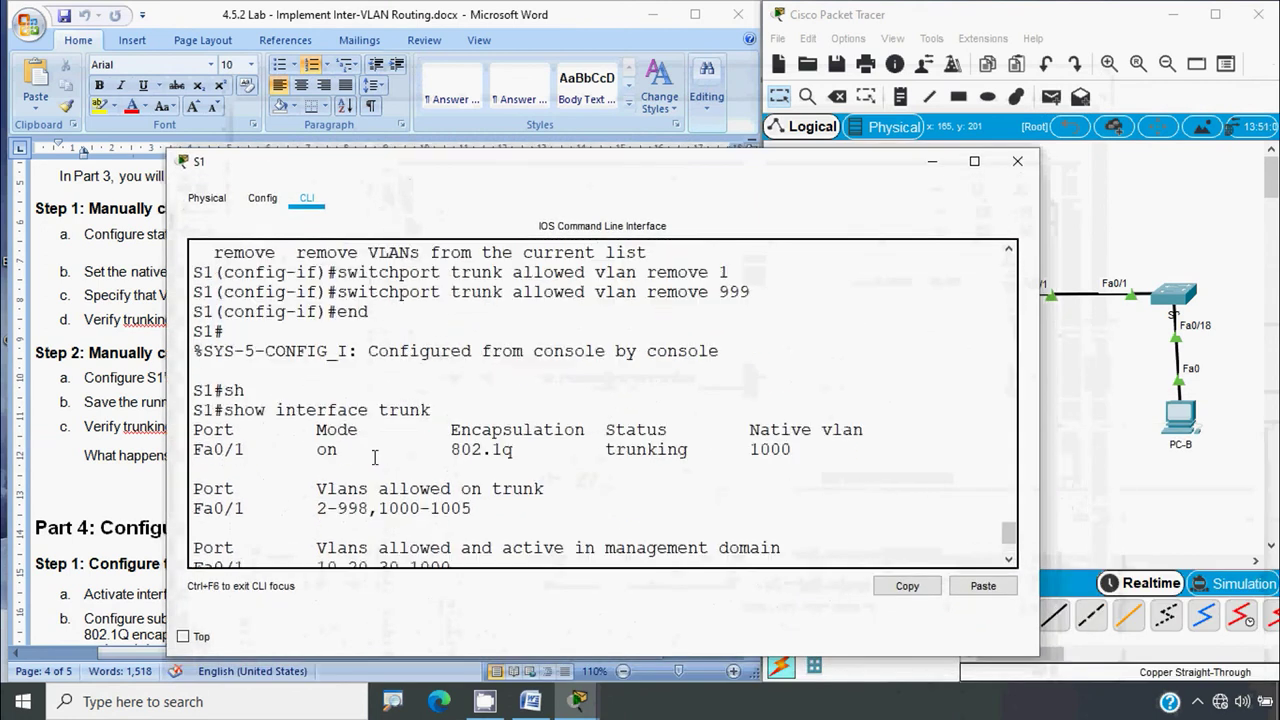
scroll(375, 457, "up", 1)
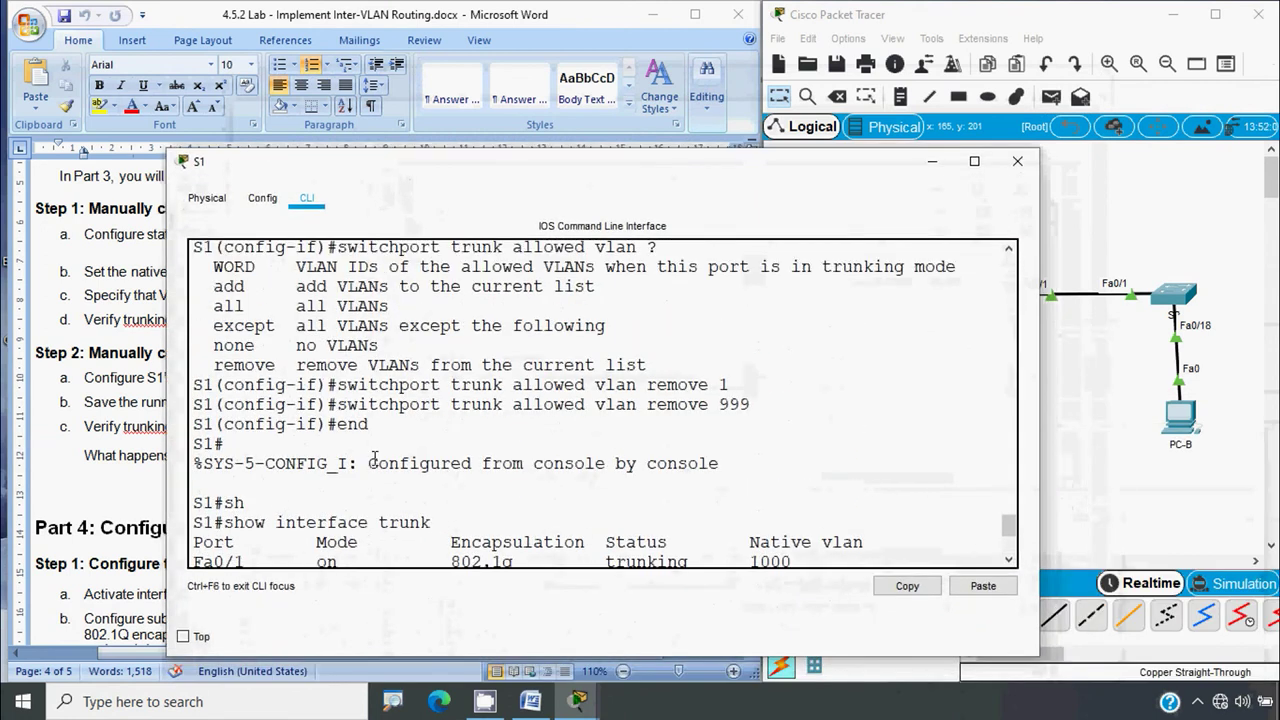
scroll(375, 457, "up", 3)
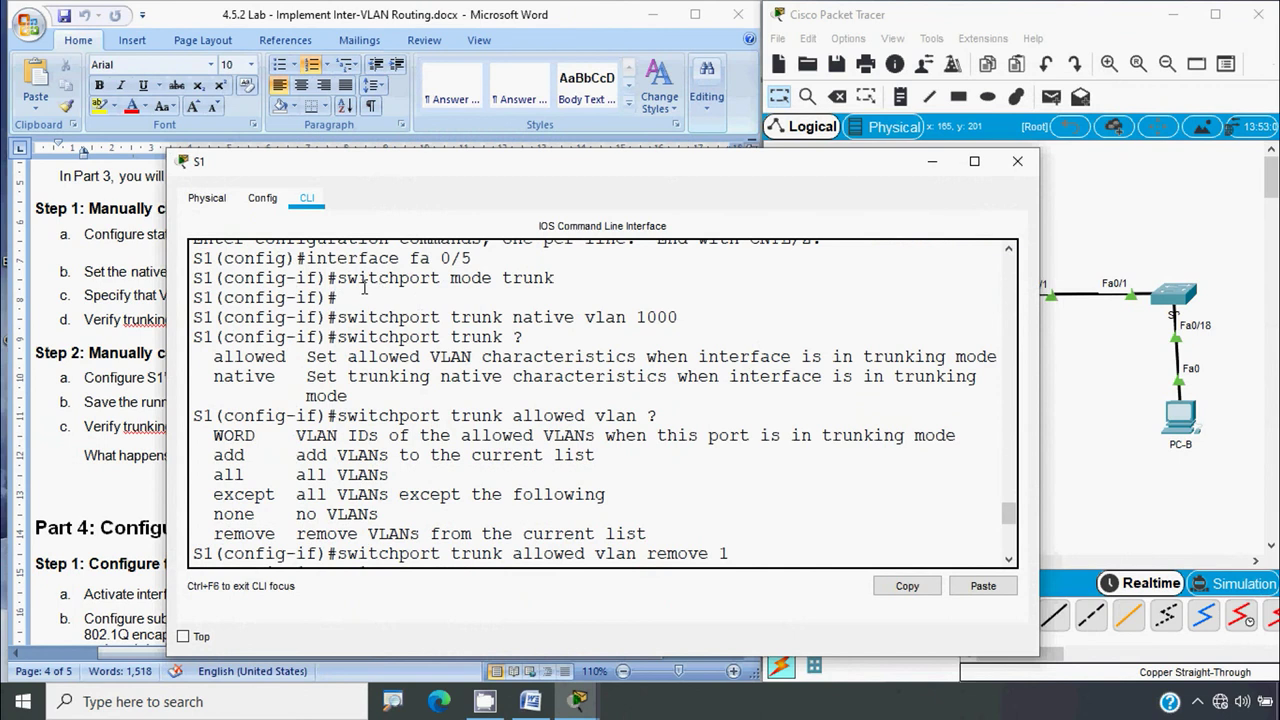
left_click_drag(338, 280, 556, 280)
left_click(537, 304)
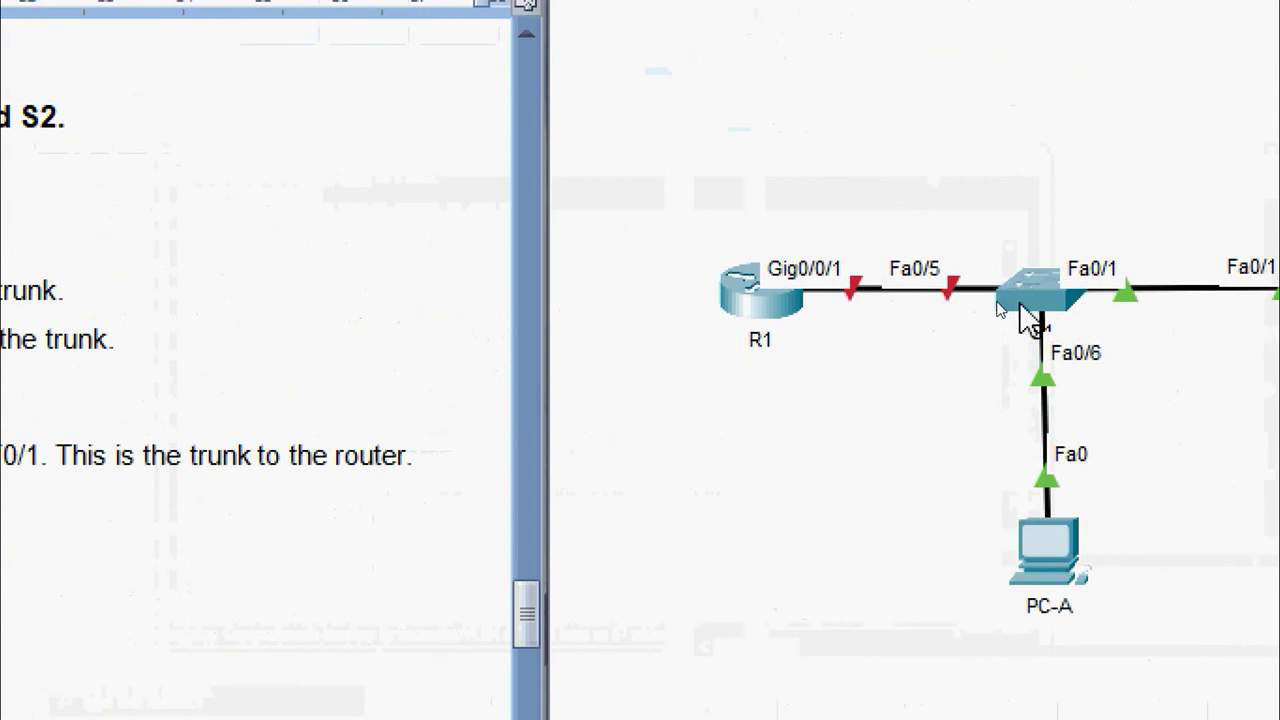
mouse_move(1022, 316)
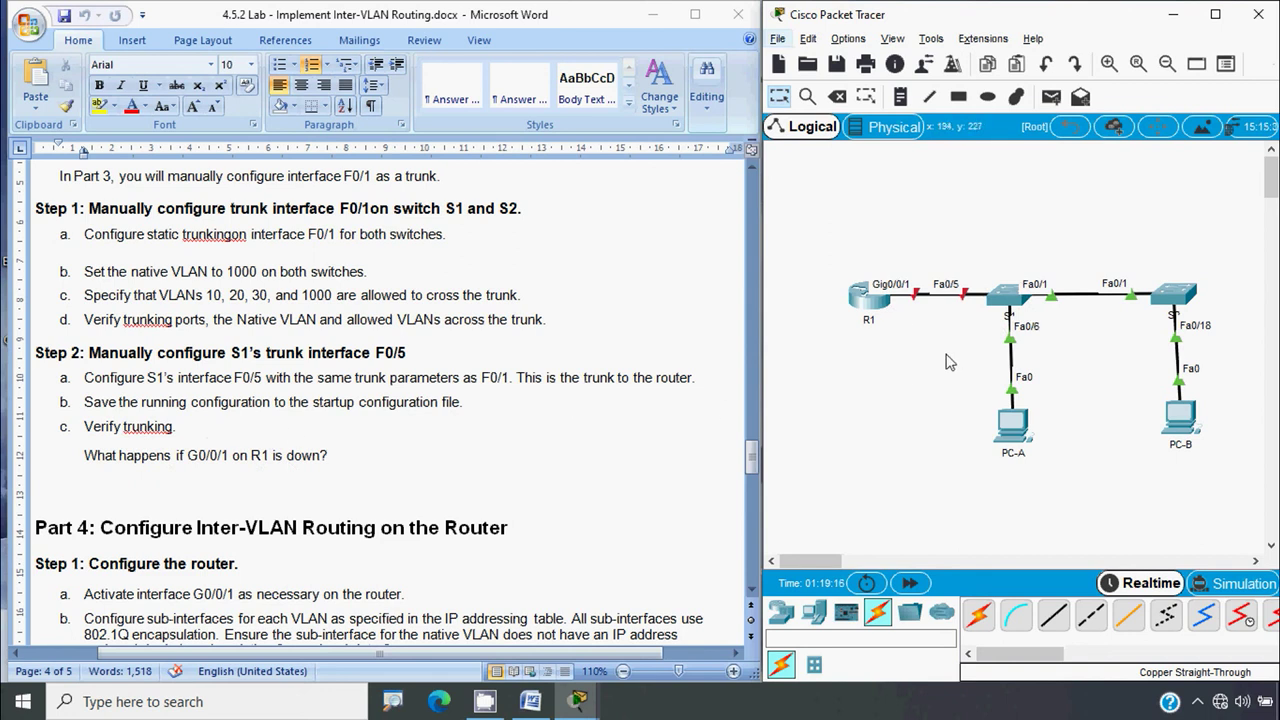
Save S1's running configuration to startup-config using copy run start (cop r st)
left_click(1008, 300)
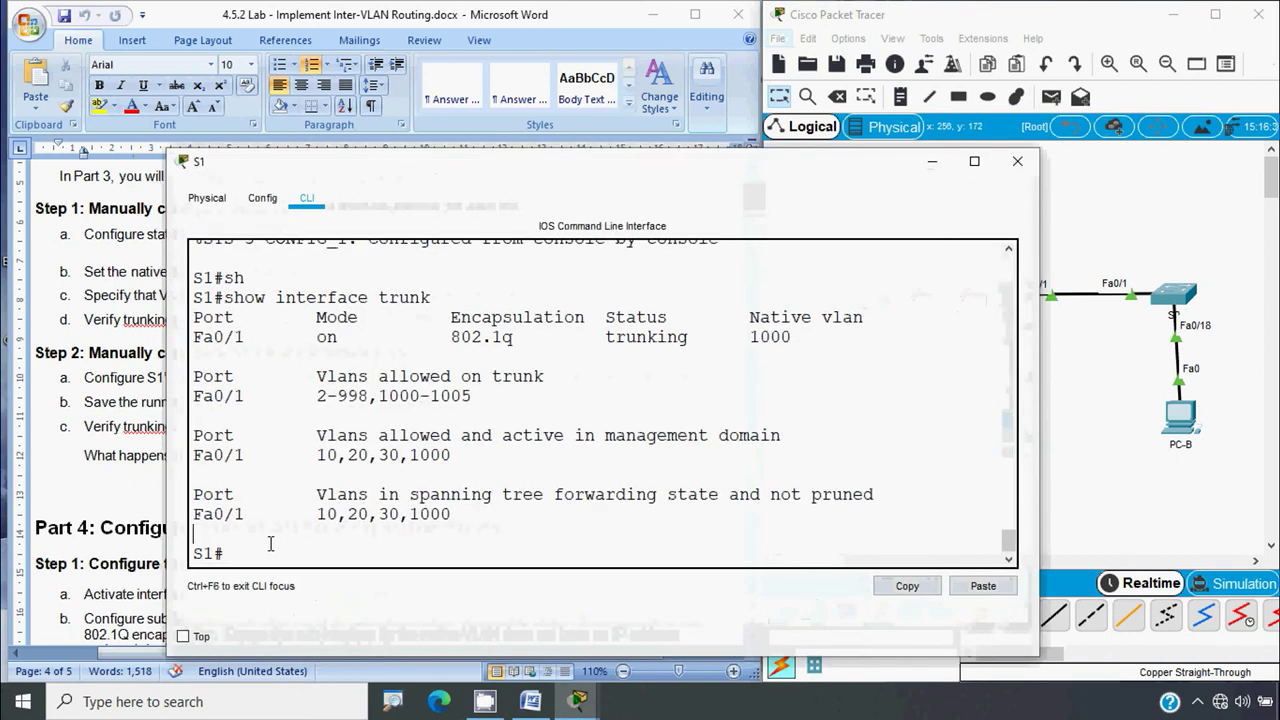
type("c")
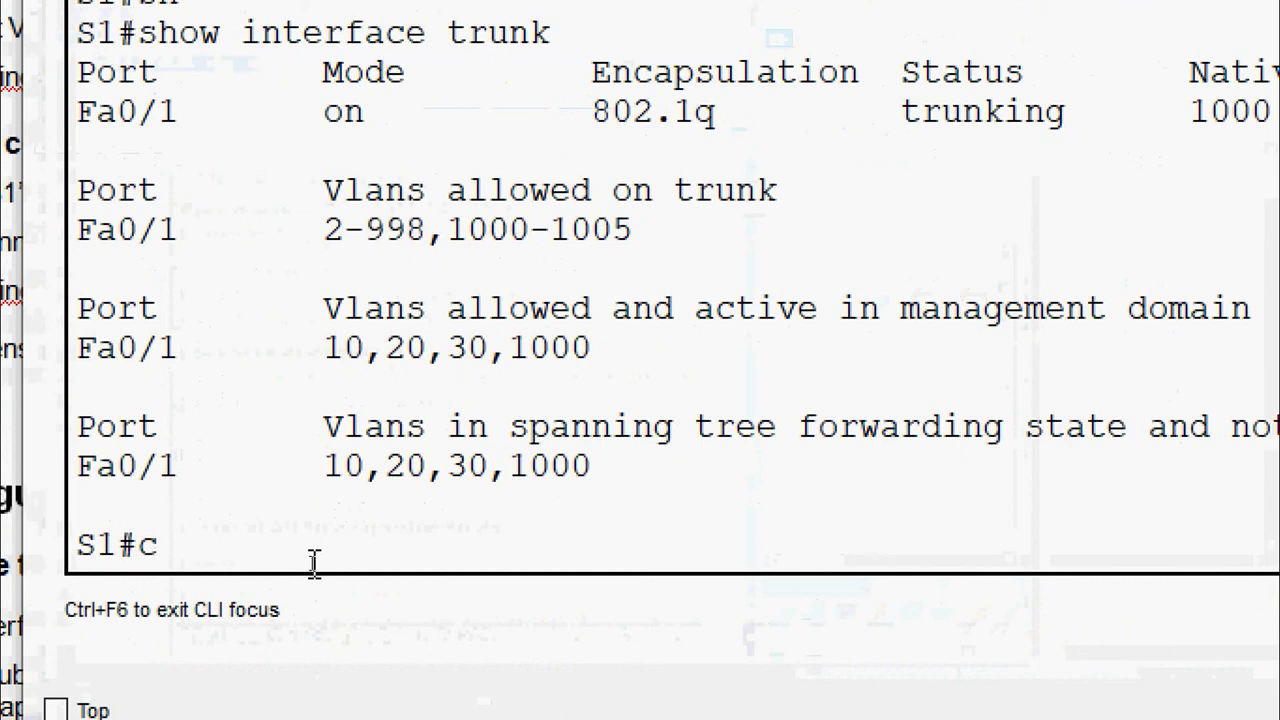
type("op r st")
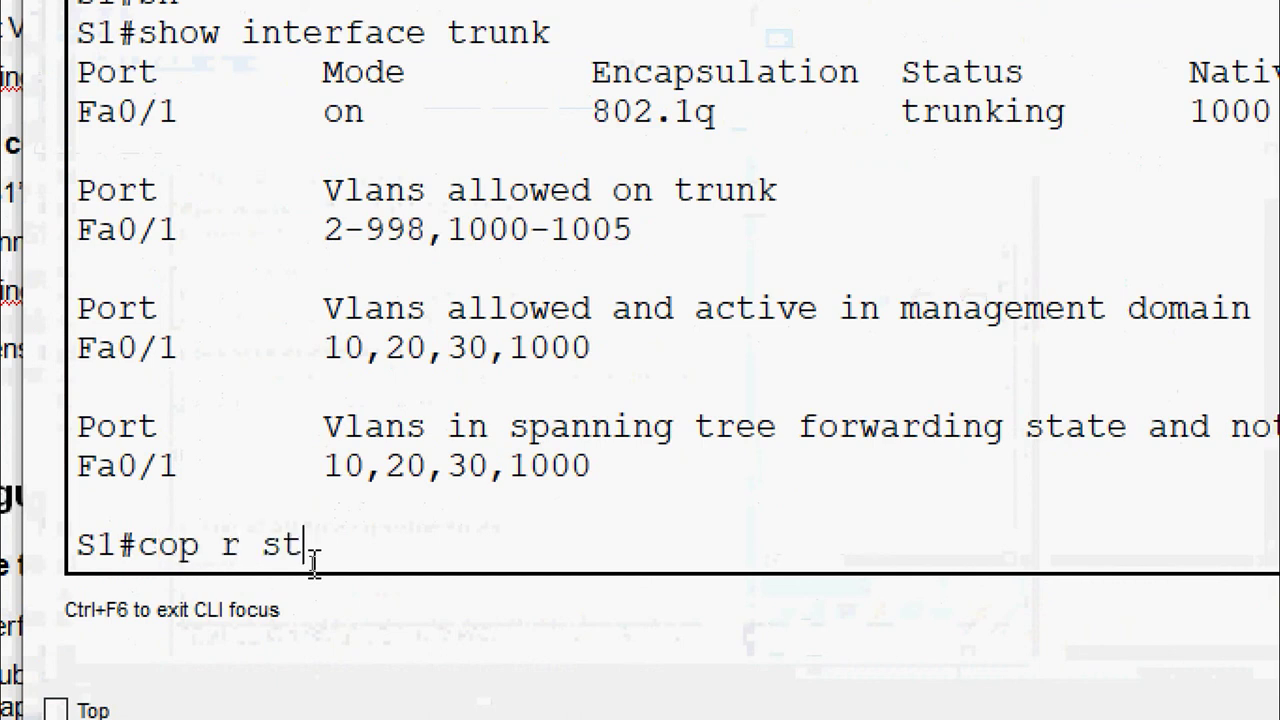
key("Return")
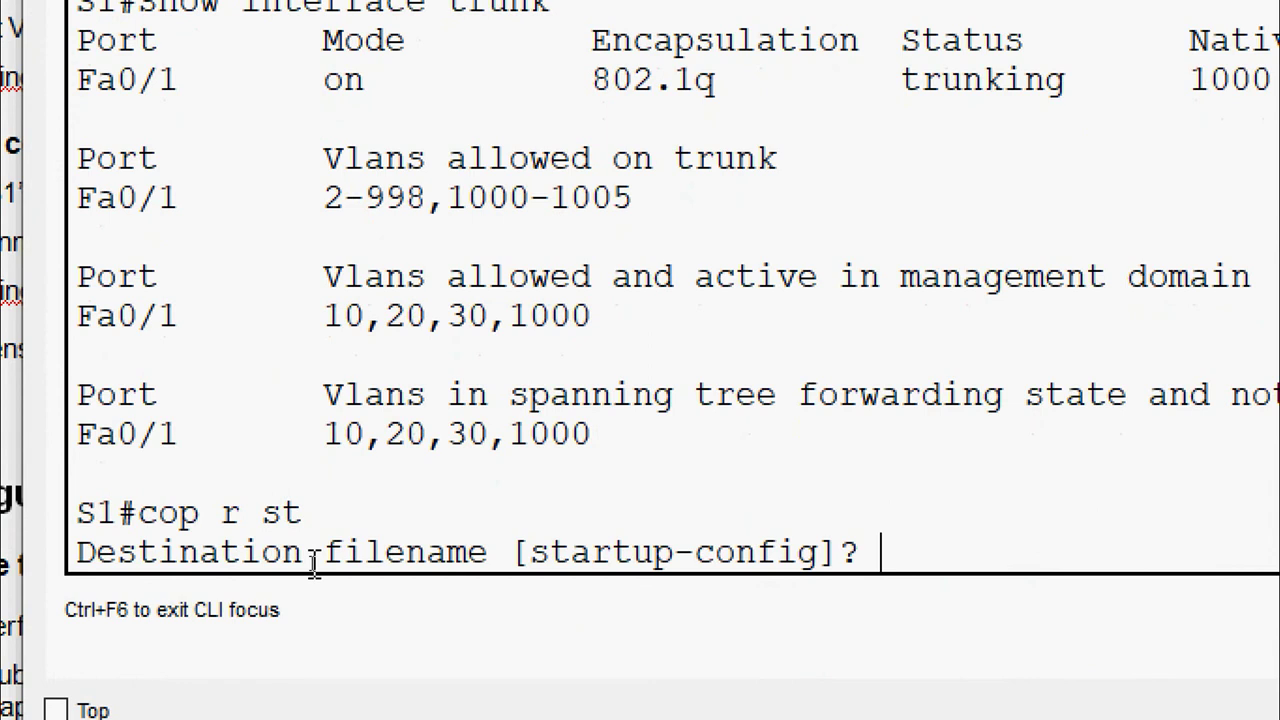
key("Return")
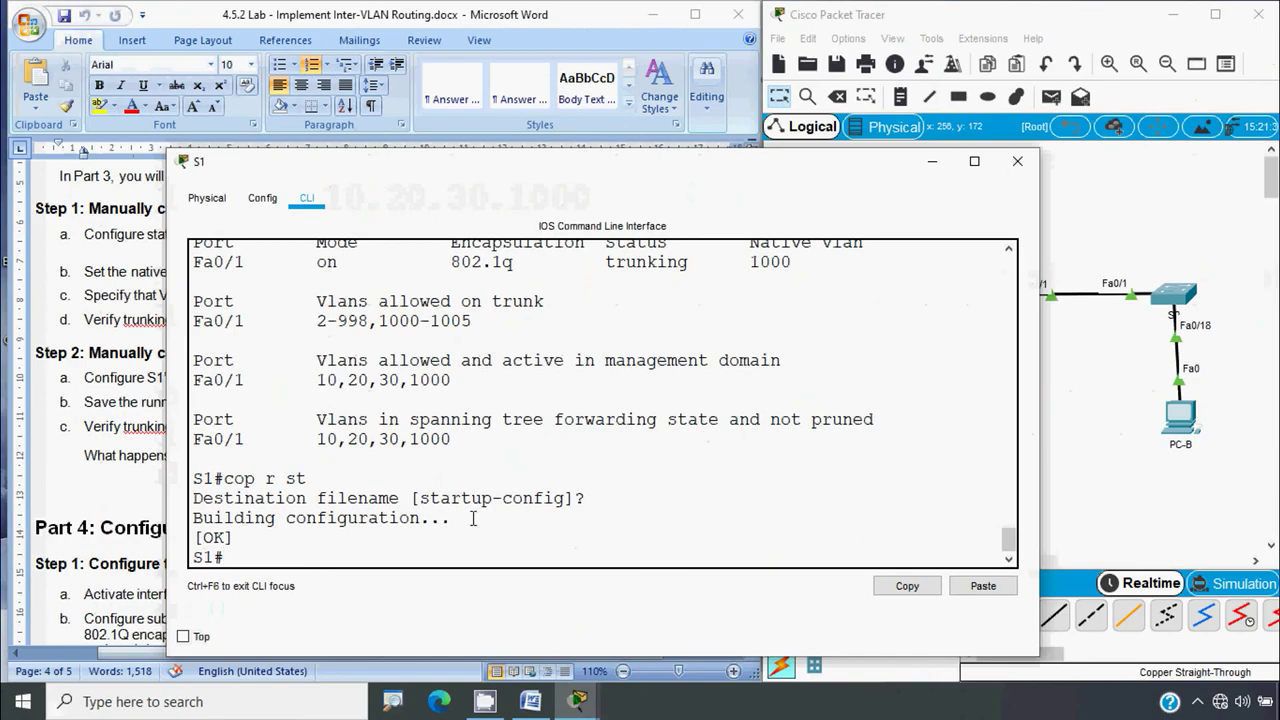
Close S1, scroll the lab document to Part 4, and open router R1's CLI
left_click(1000, 168)
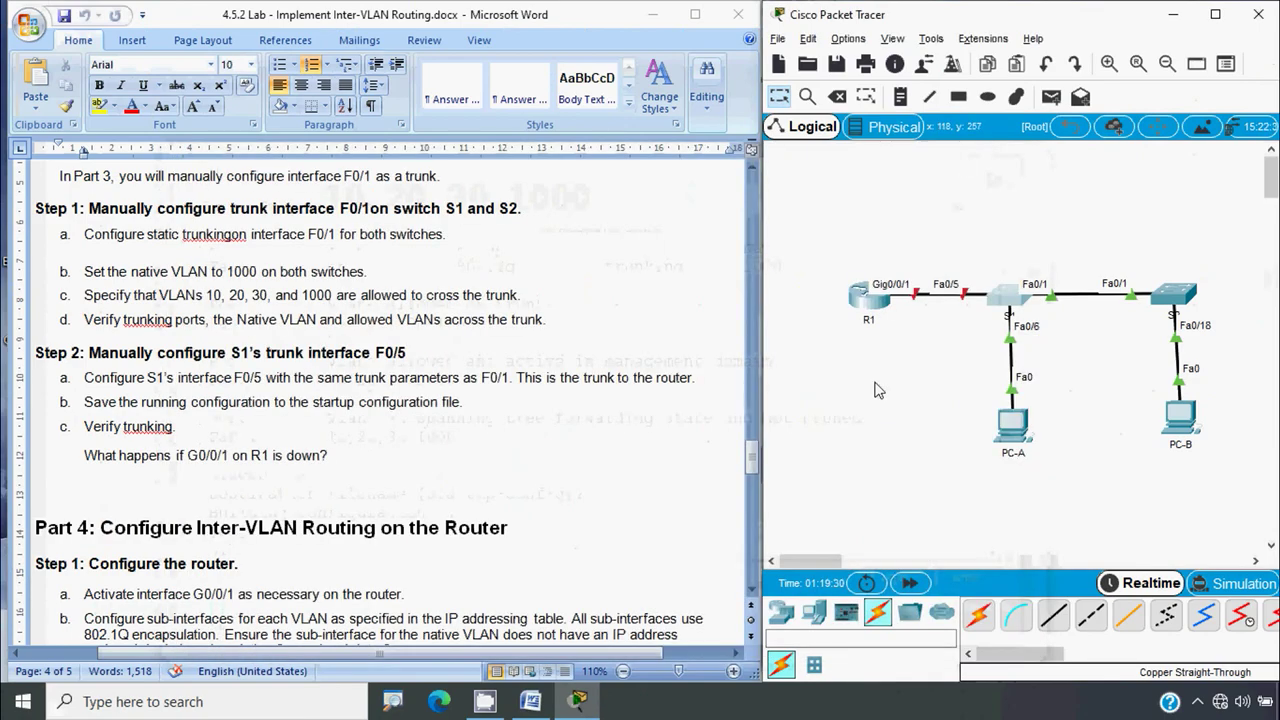
left_click(150, 368)
scroll(150, 368, "down", 4)
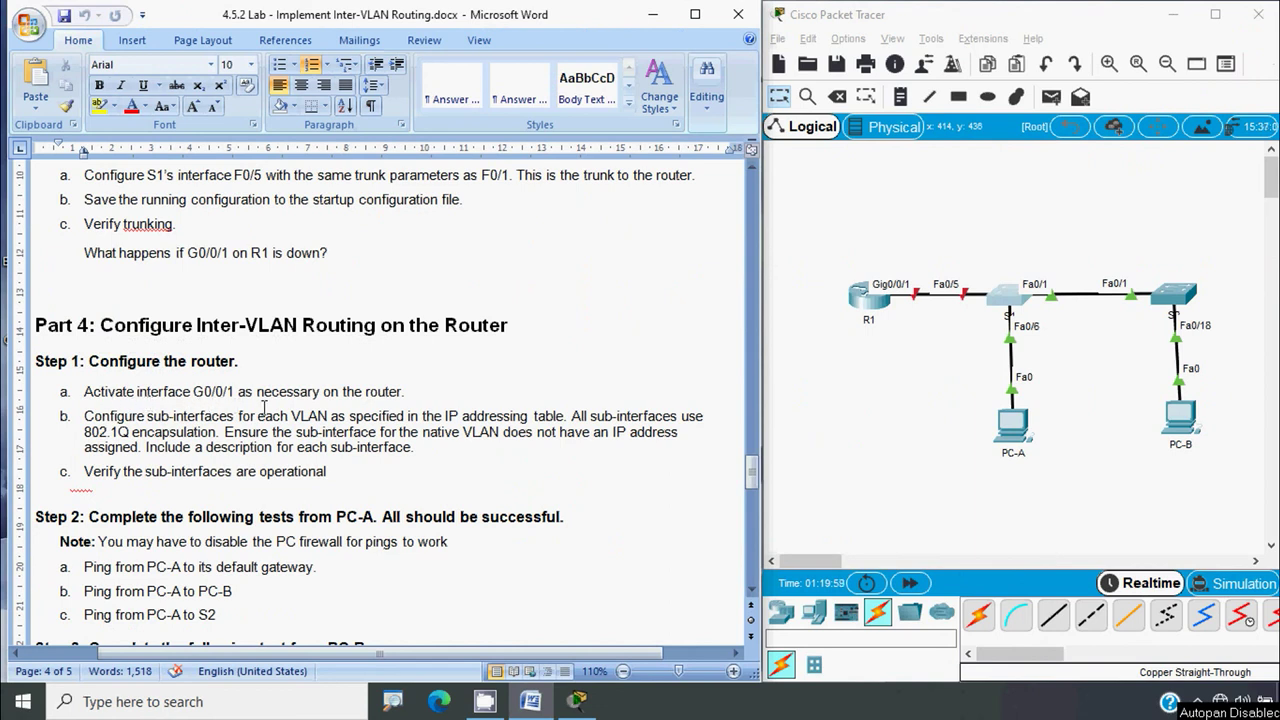
left_click(868, 371)
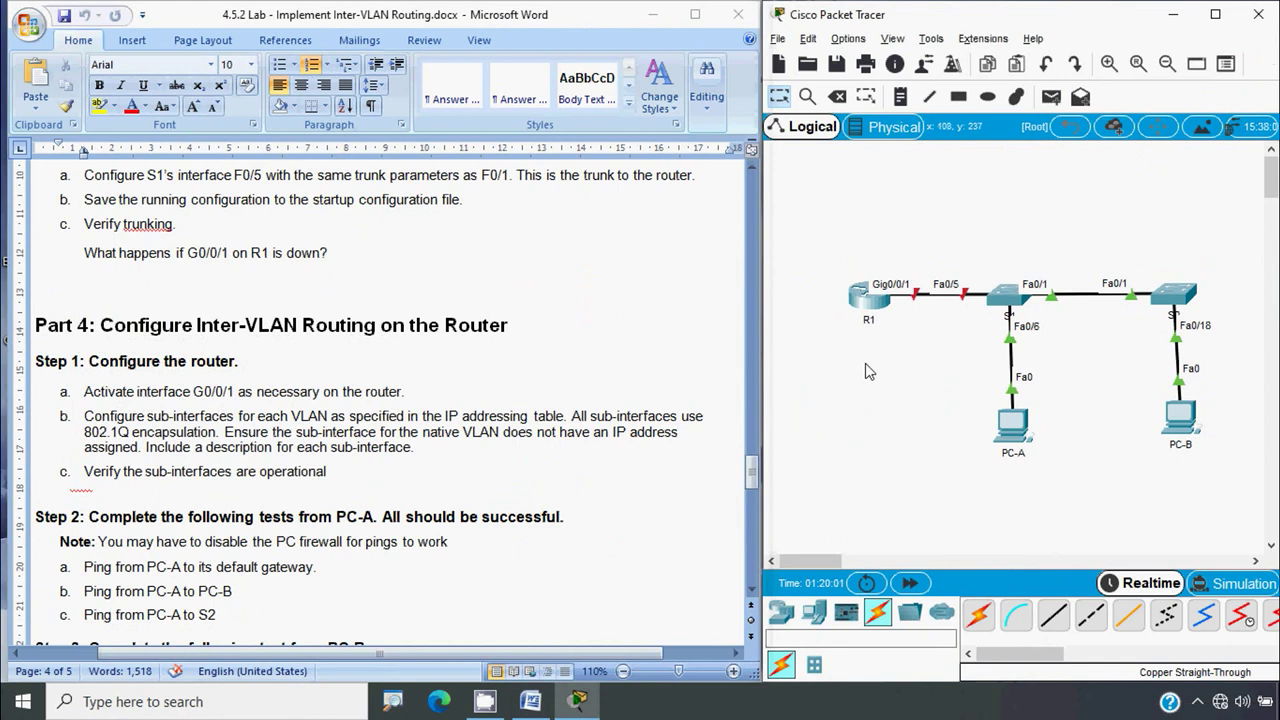
left_click(867, 314)
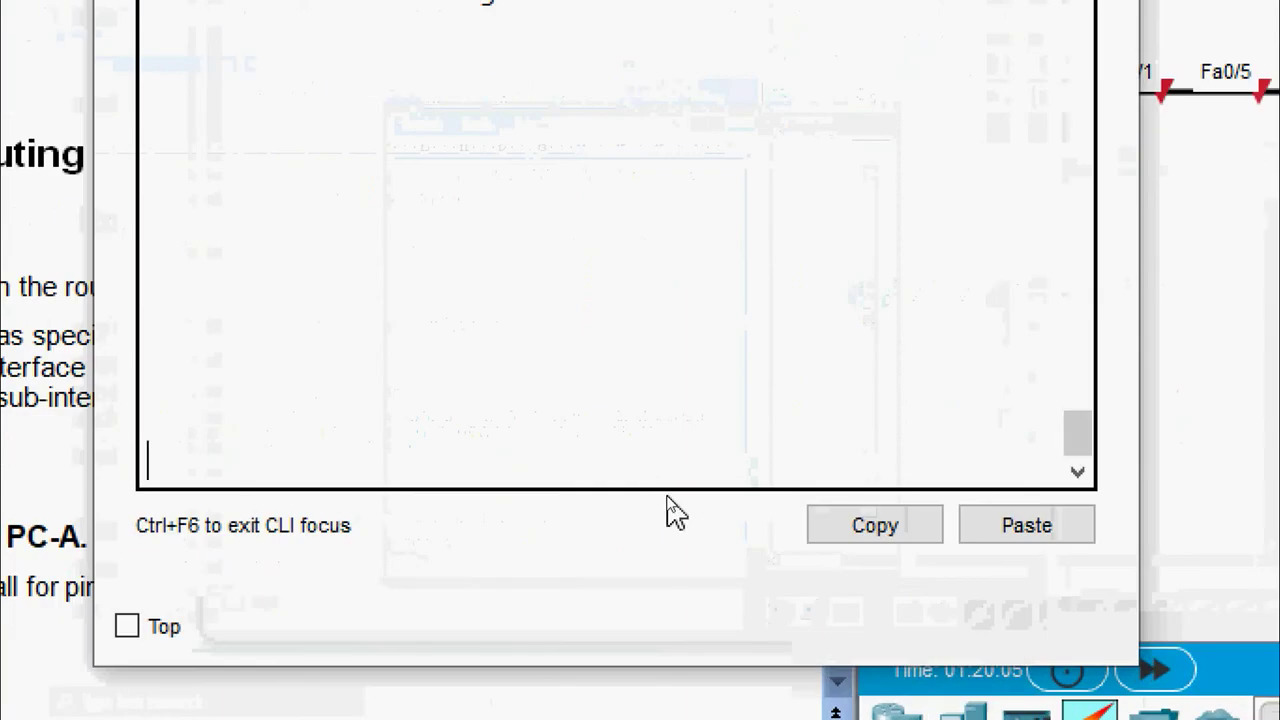
Log in to R1's console and enter privileged and global configuration mode
key("Return")
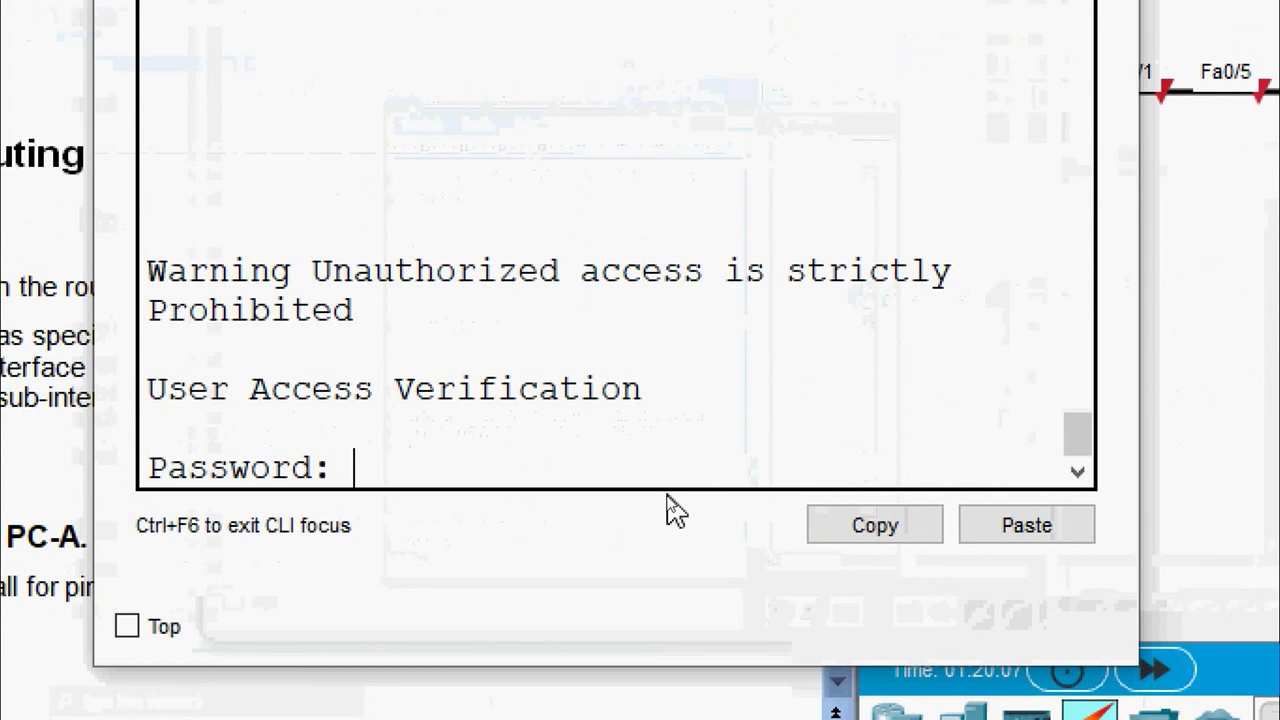
key("Return")
type("ena")
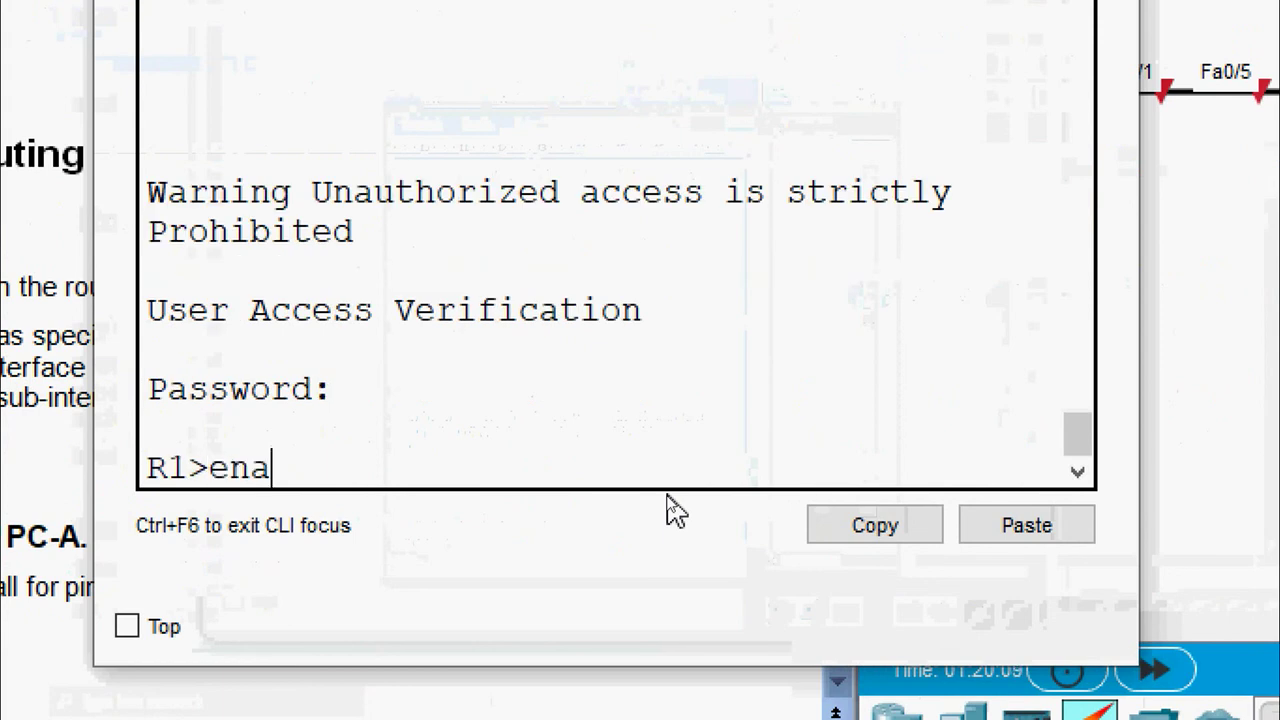
type("ble")
key("Return")
key("Return")
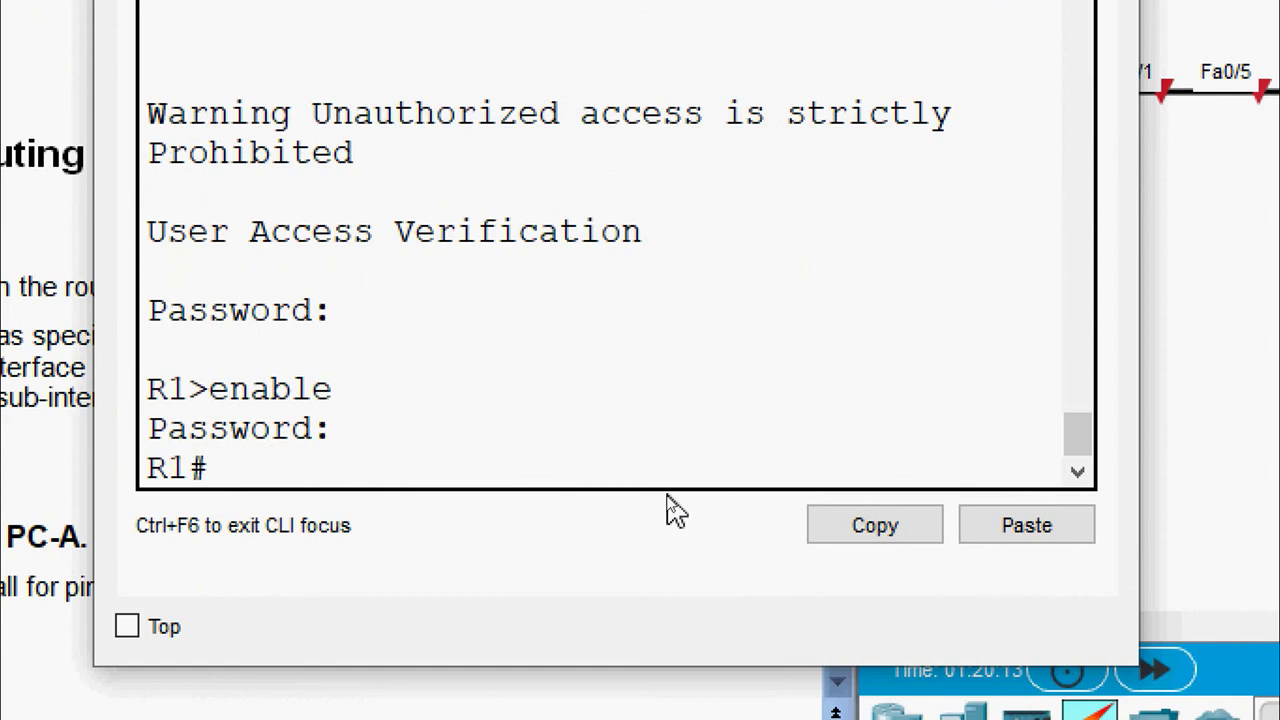
type("conf t")
key("Return")
Enable interface G0/0/1 with no shutdown, then close R1's window
type("inter")
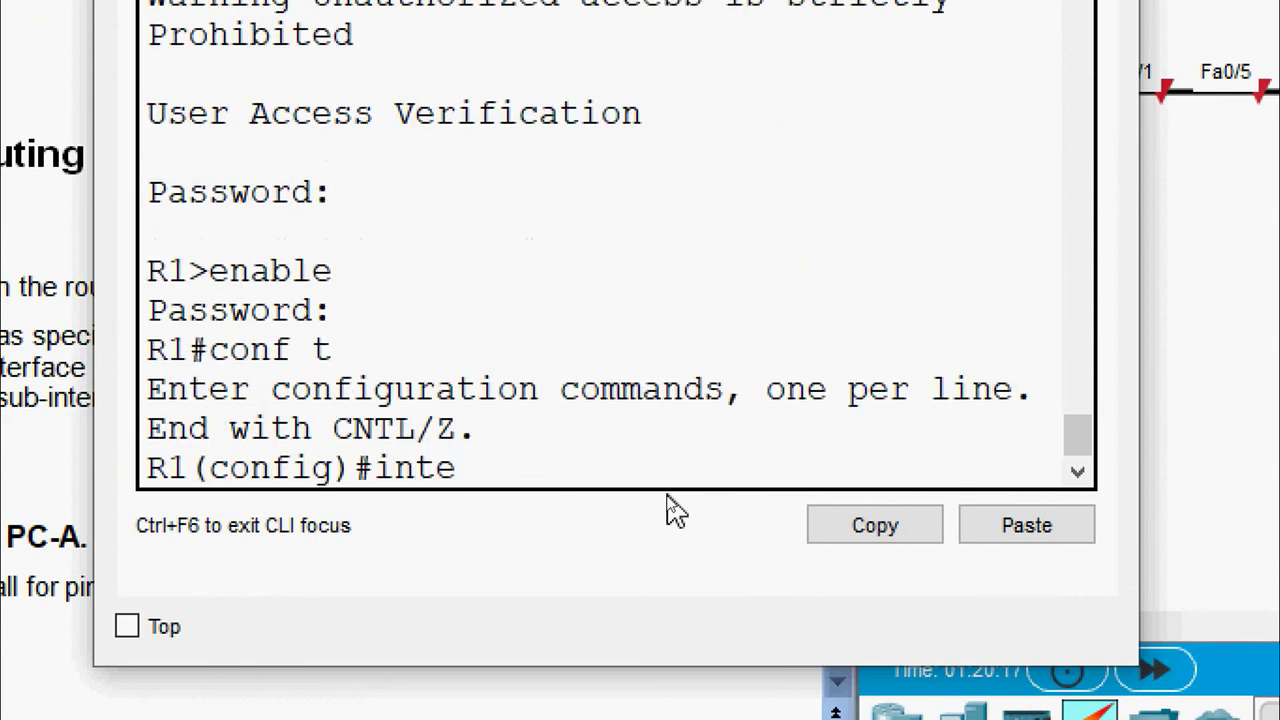
type("face g")
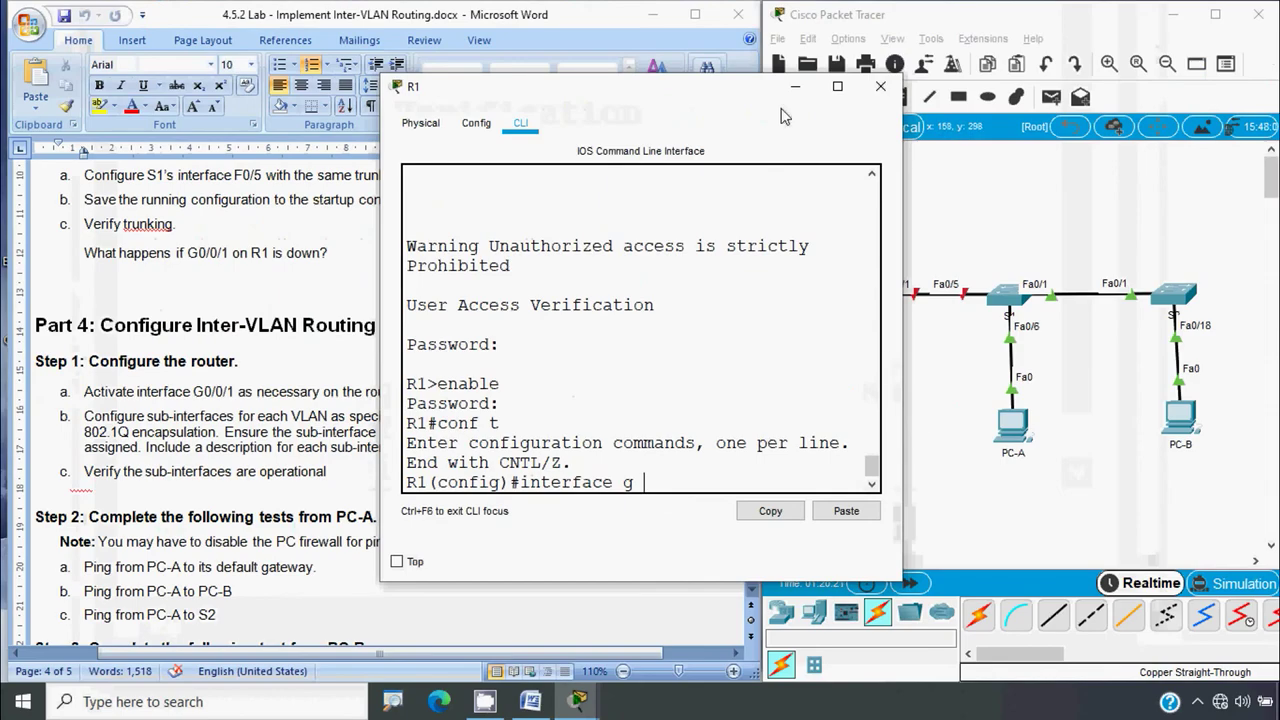
left_click_drag(741, 95, 621, 101)
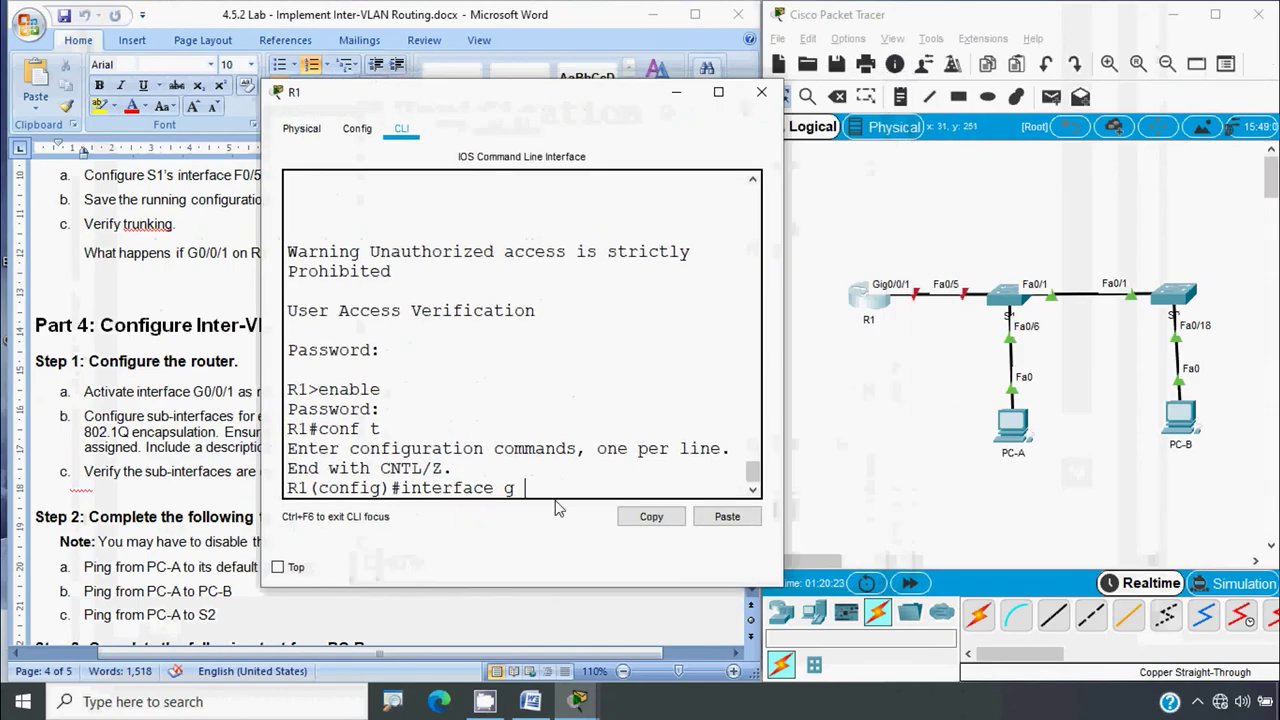
type("0/0/")
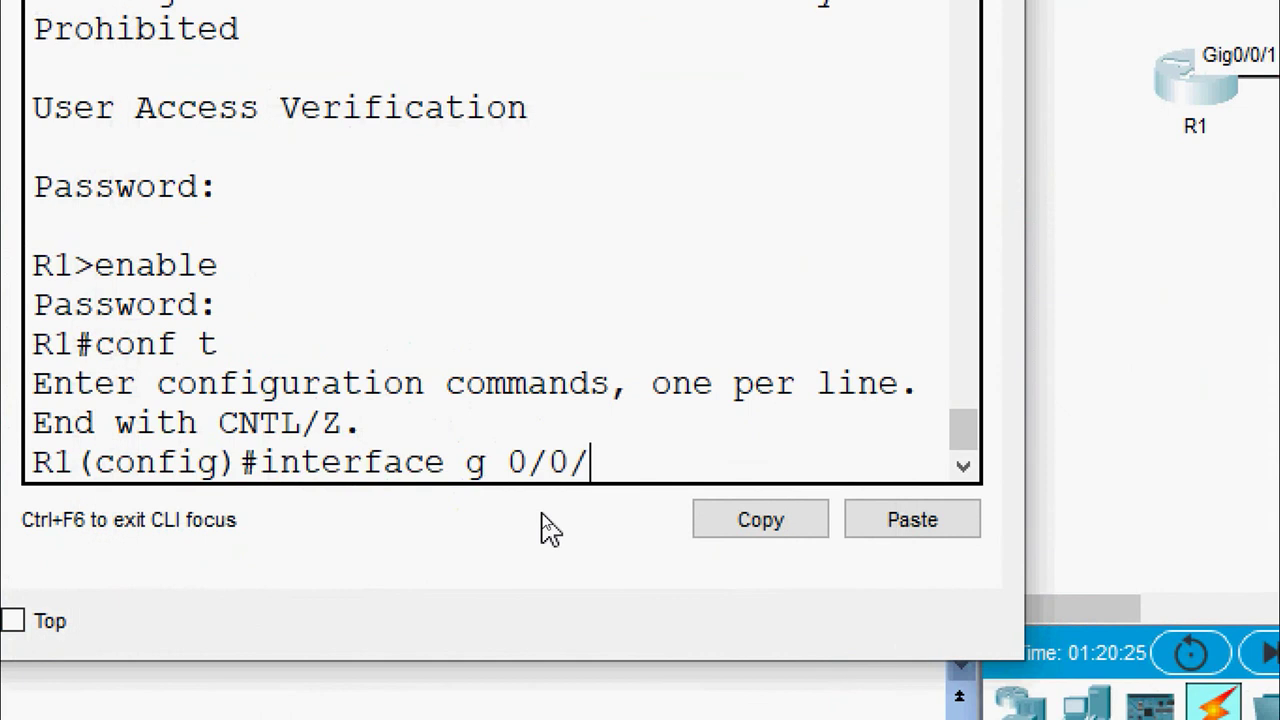
type("1")
key("Return")
type("no shutd")
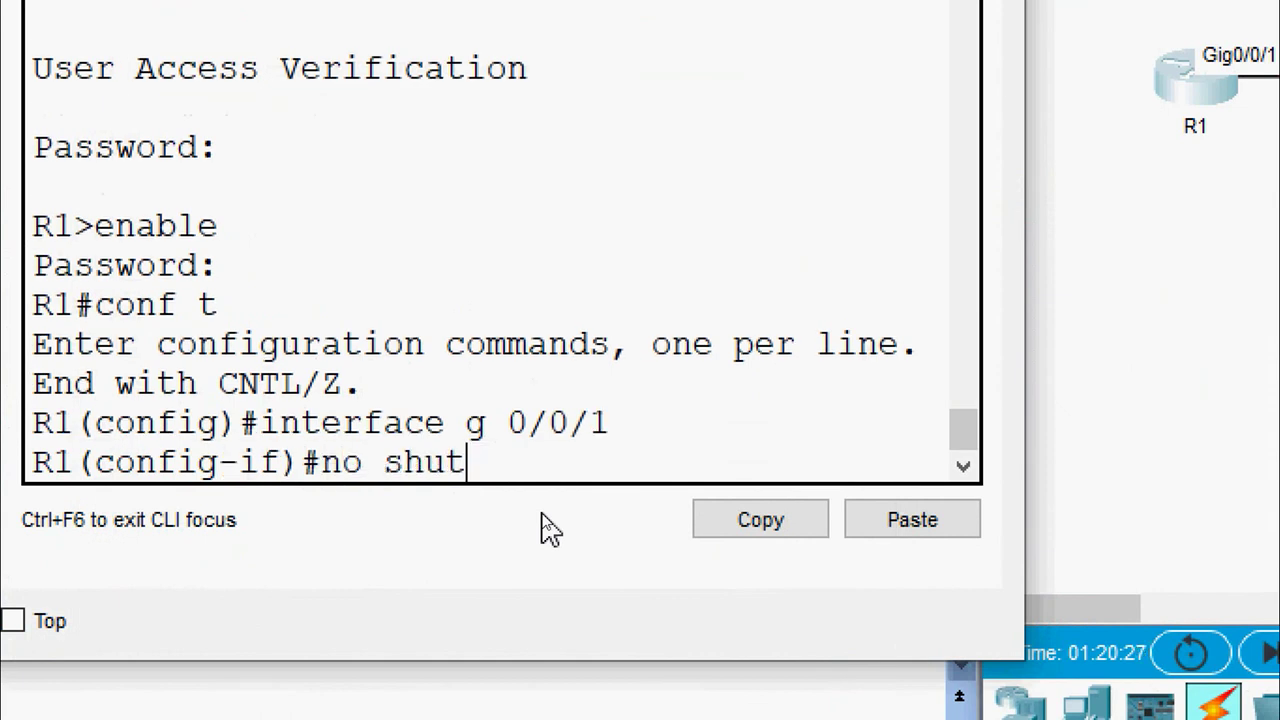
type("own")
key("Return")
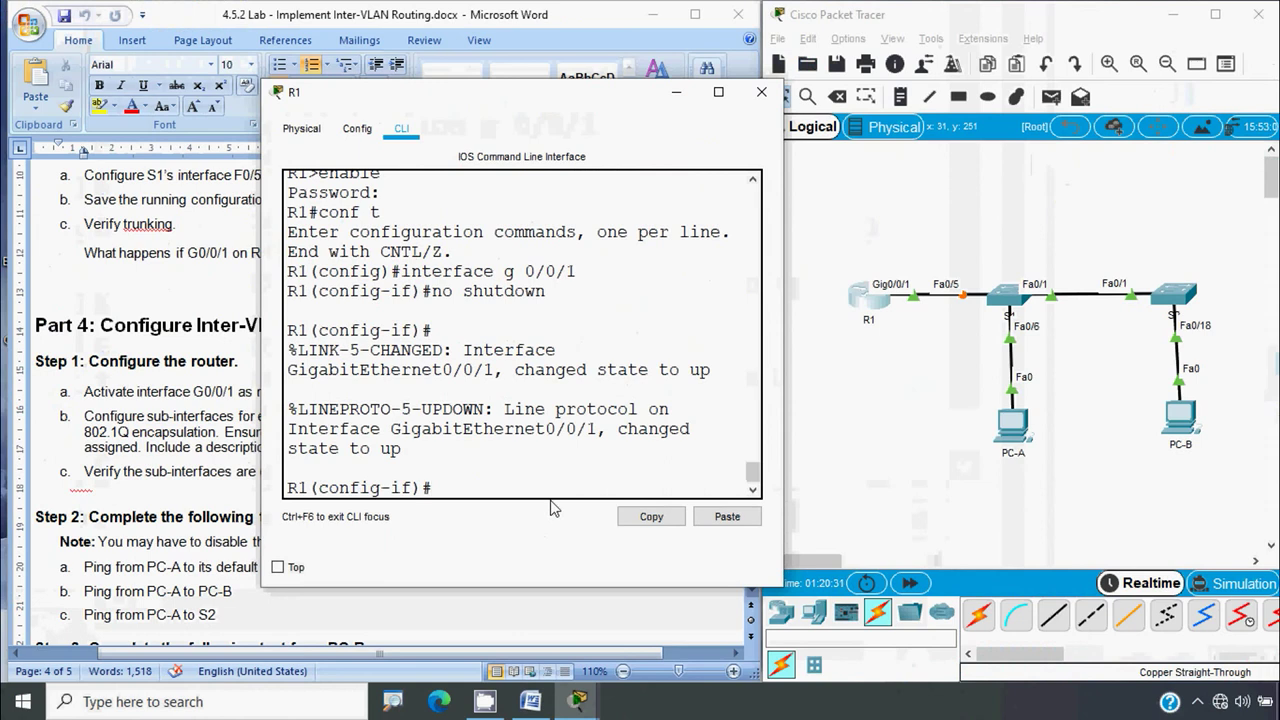
left_click(761, 91)
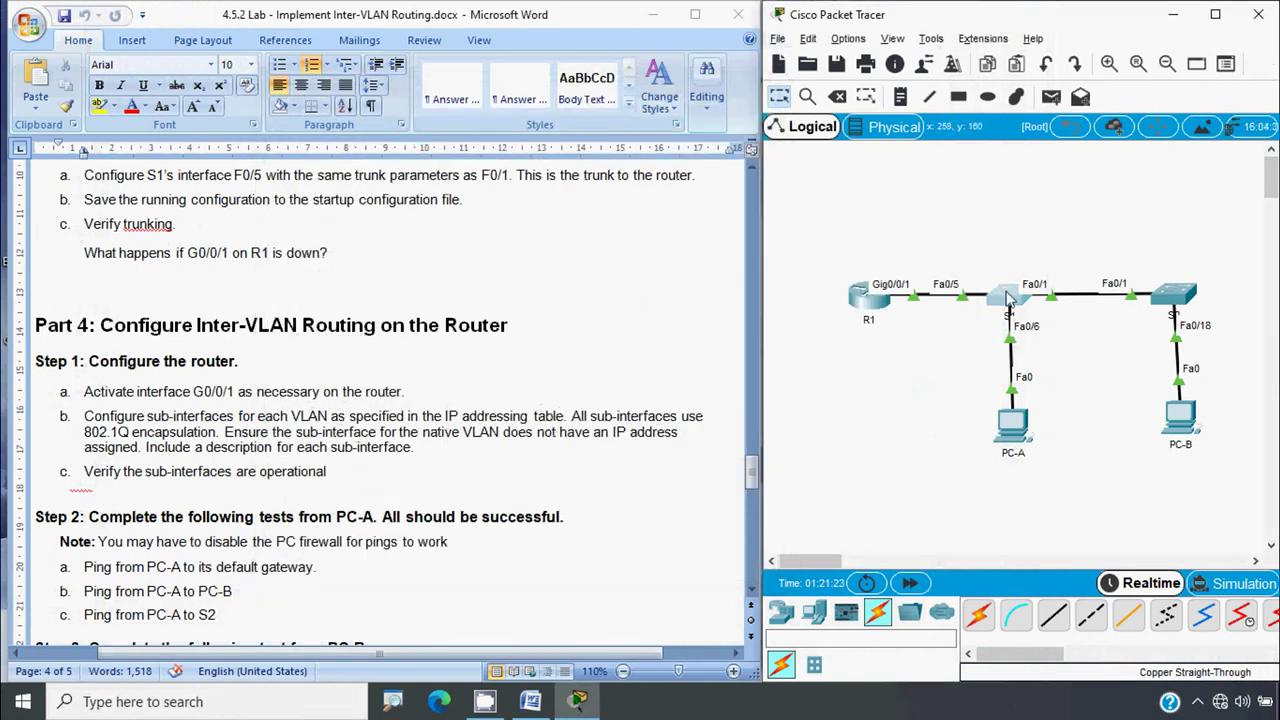
Run show interface trunk on S1 and widen the window to fit the output
left_click(1008, 298)
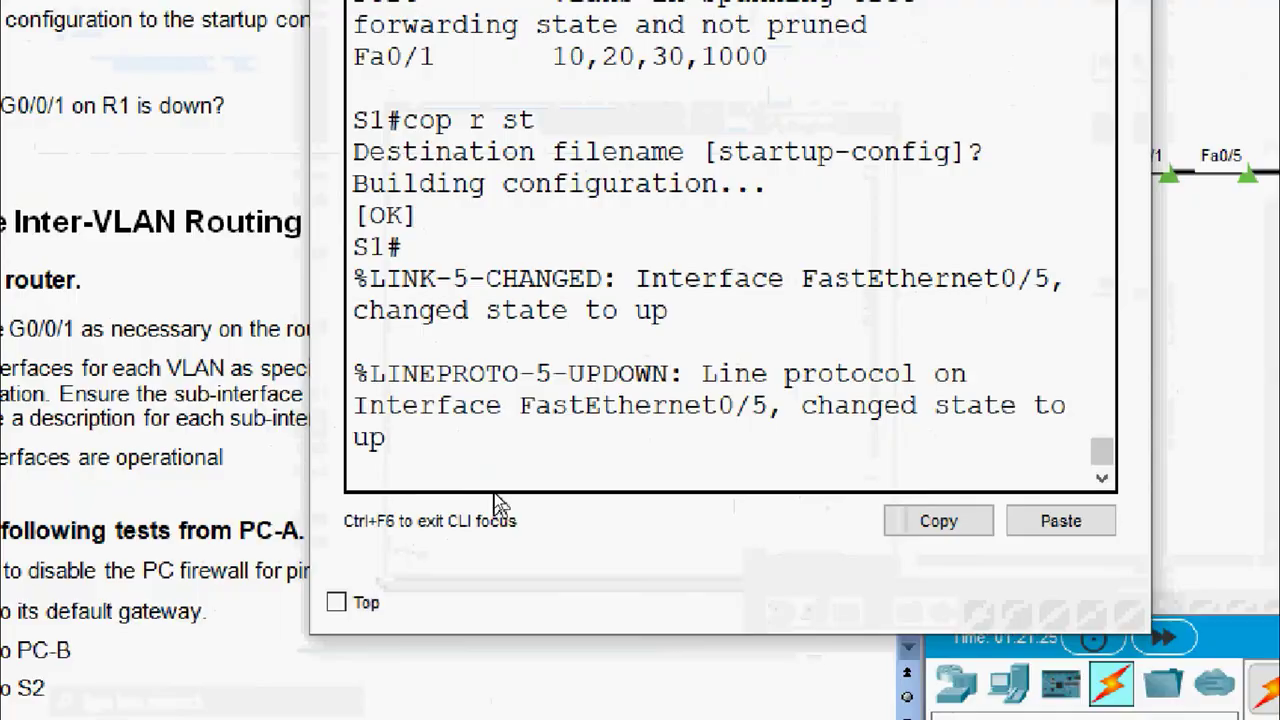
key("Return")
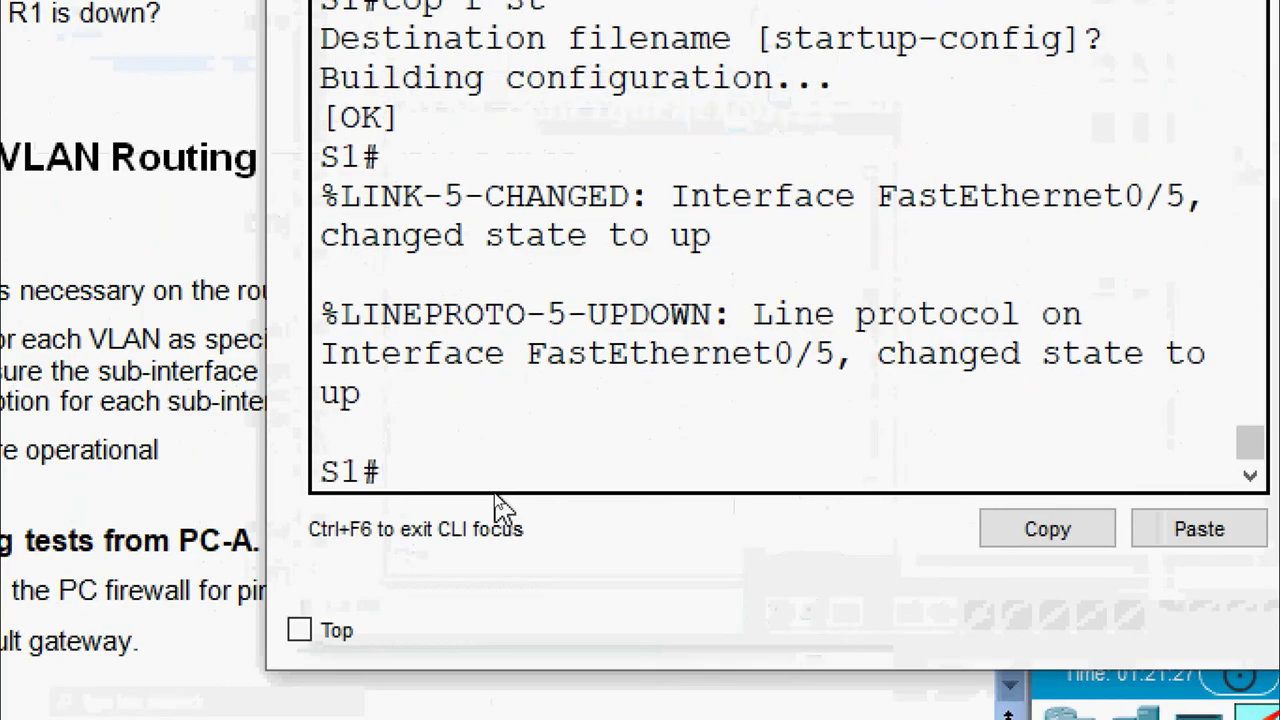
type("show int")
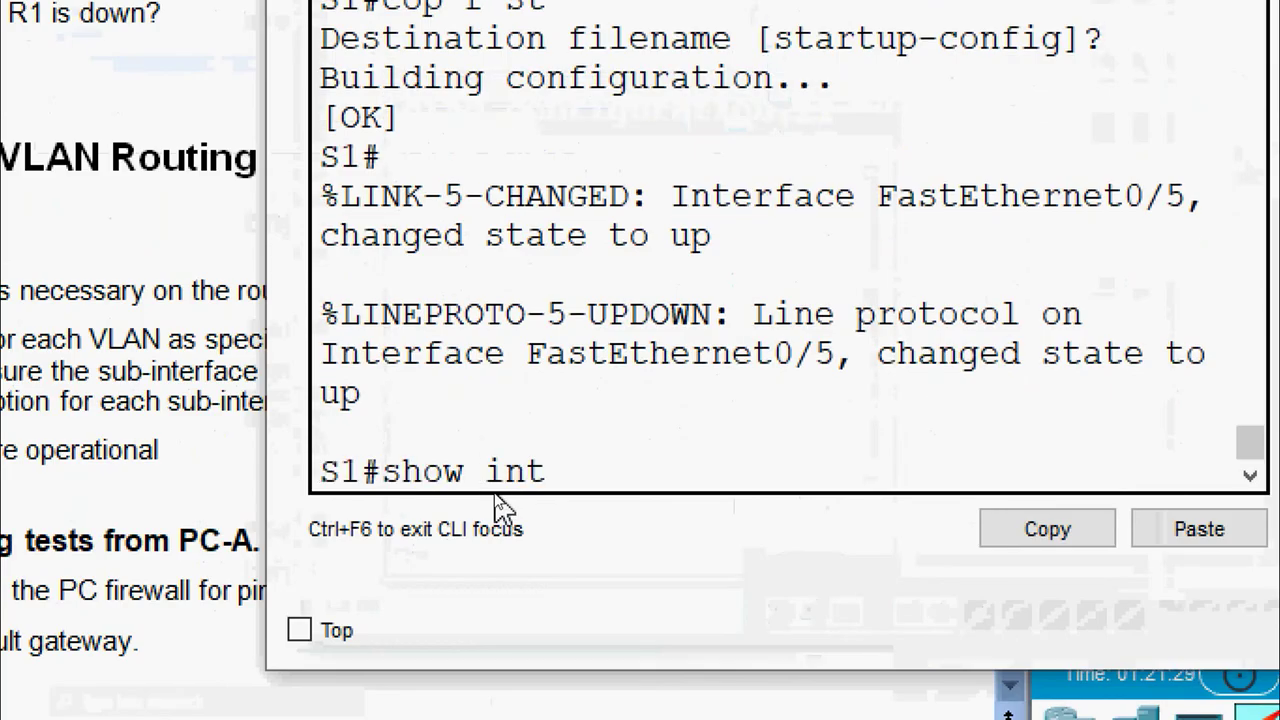
type("erface trunk")
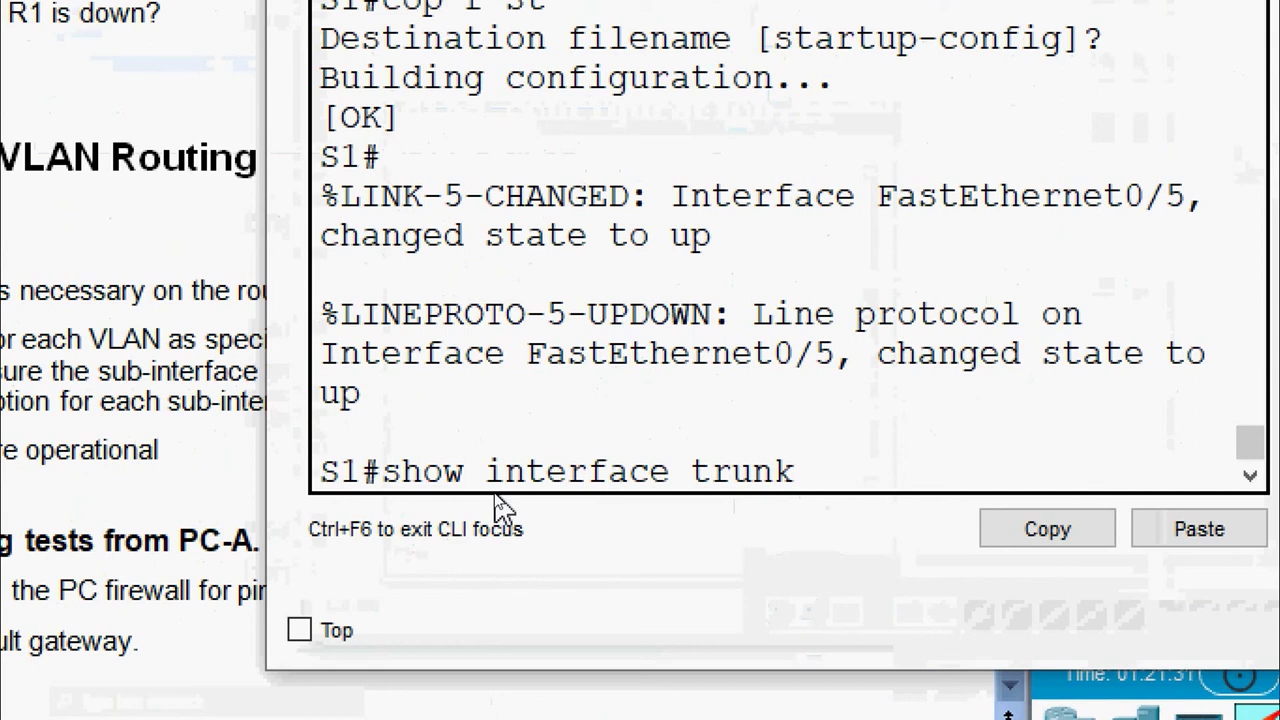
key("Return")
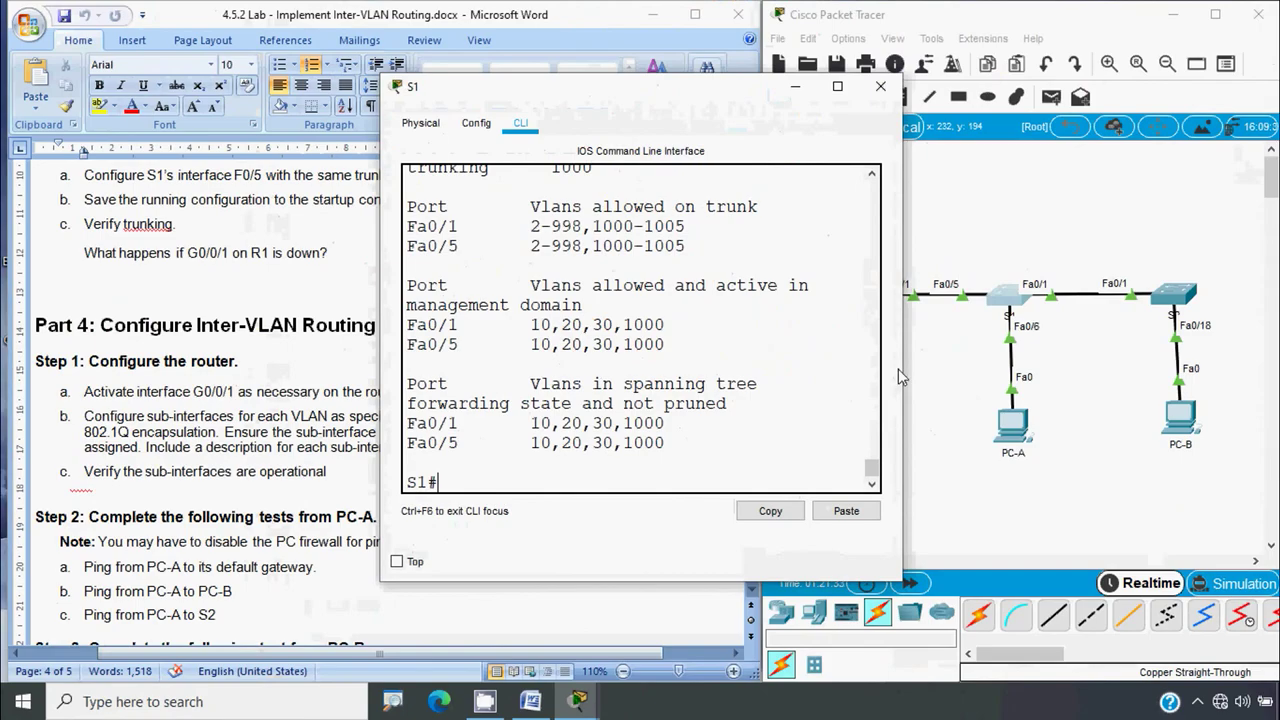
left_click_drag(901, 363, 1166, 376)
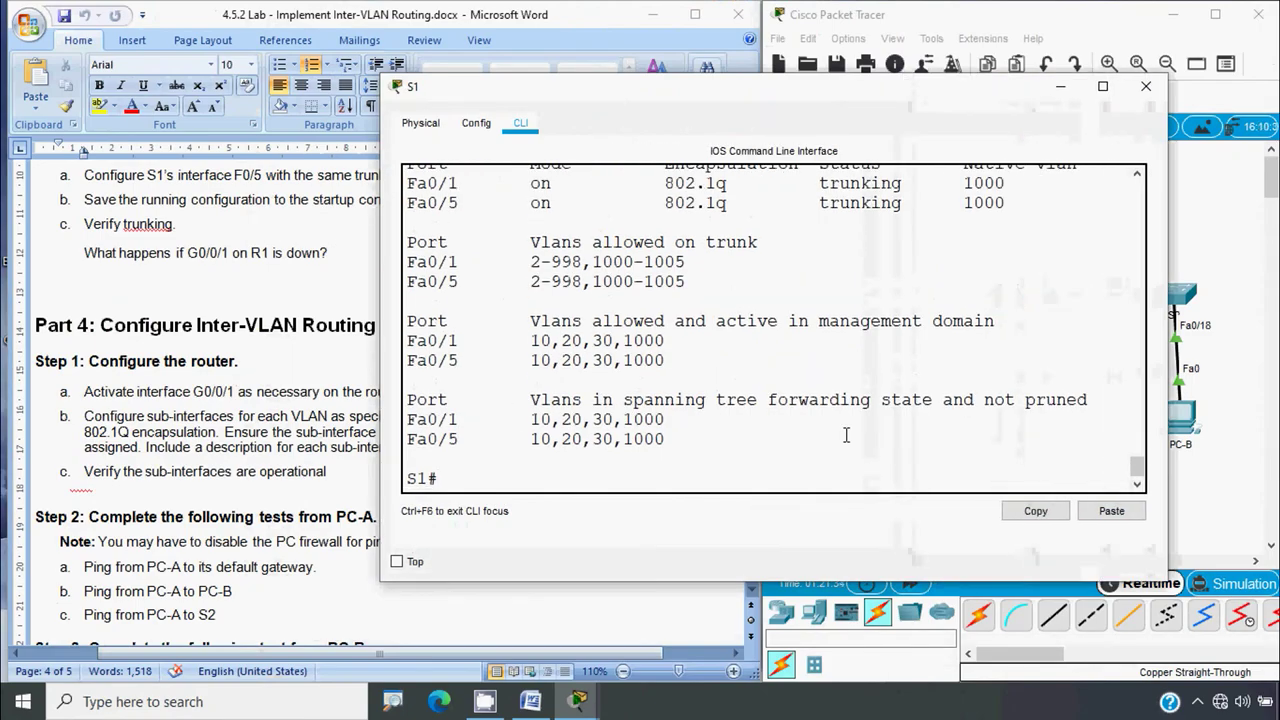
scroll(461, 252, "up", 1)
Highlight Fa0/5's trunking mode, native VLAN 1000 and active VLANs 10,20,30,1000, then close S1
left_click_drag(466, 259, 403, 265)
left_click_drag(576, 220, 478, 220)
left_click_drag(556, 259, 512, 259)
left_click_drag(808, 220, 802, 261)
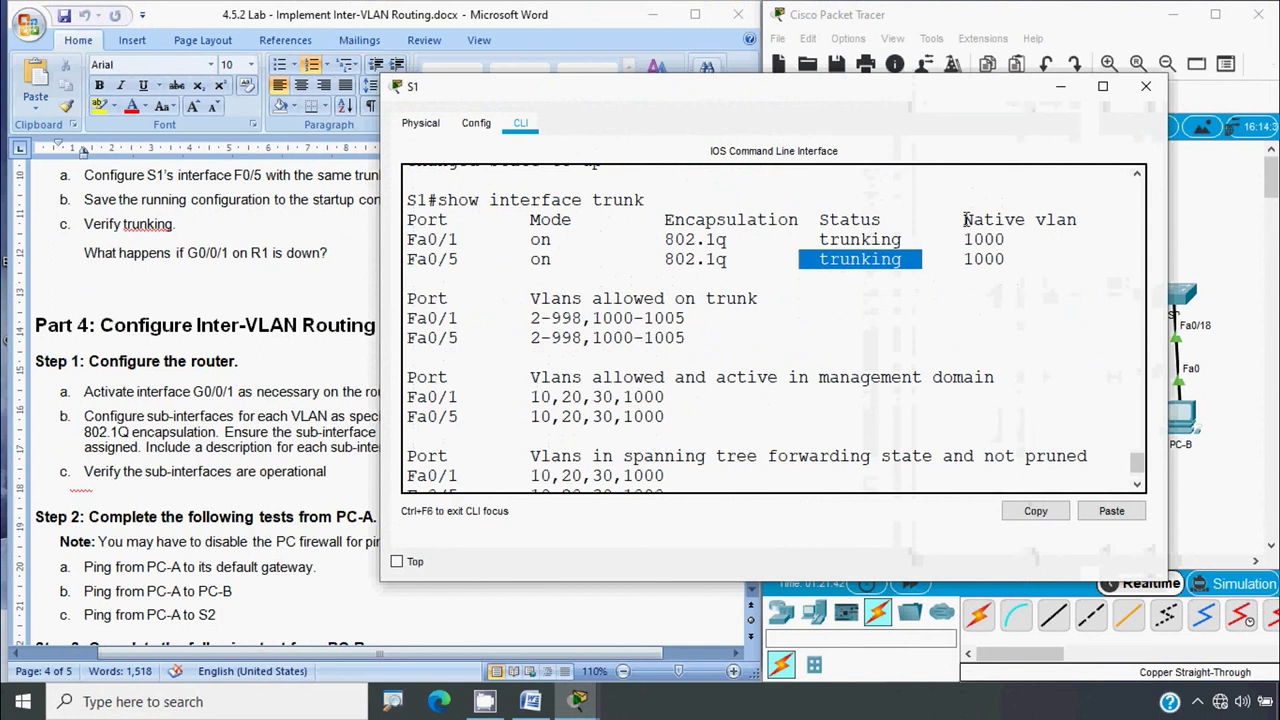
left_click_drag(965, 219, 1077, 220)
left_click_drag(1013, 260, 943, 260)
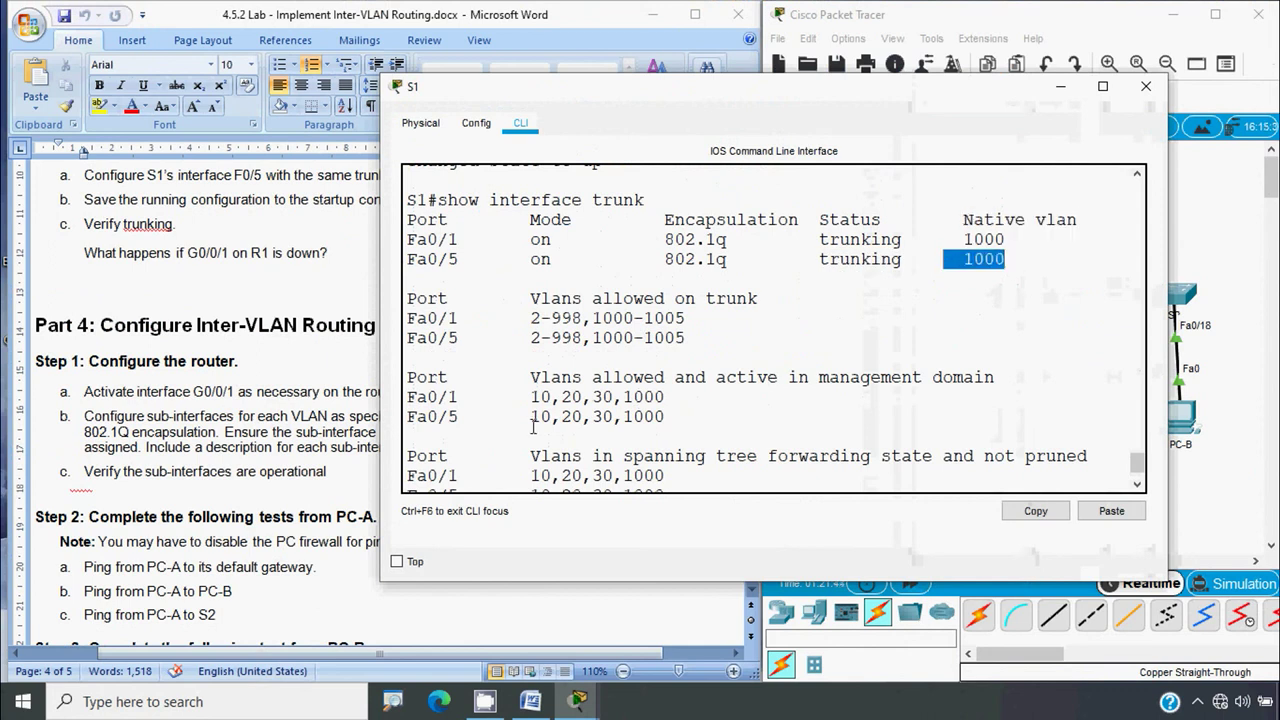
left_click_drag(408, 418, 675, 420)
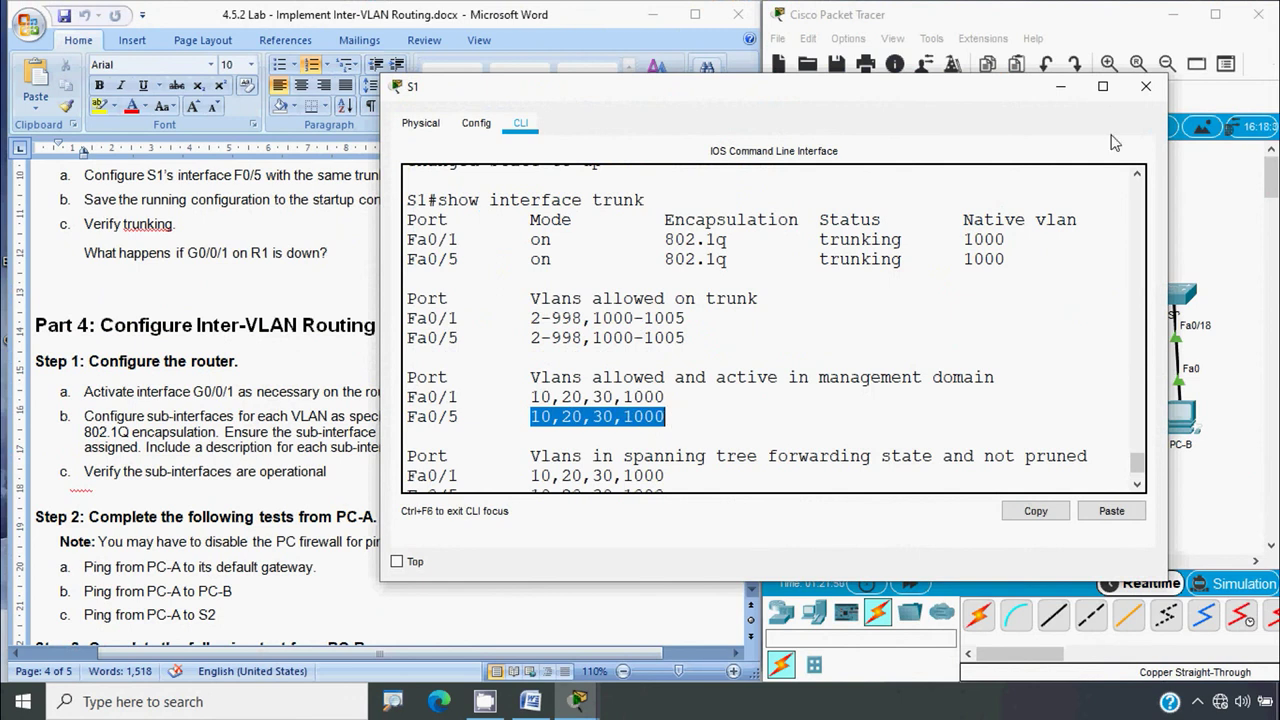
left_click(1145, 90)
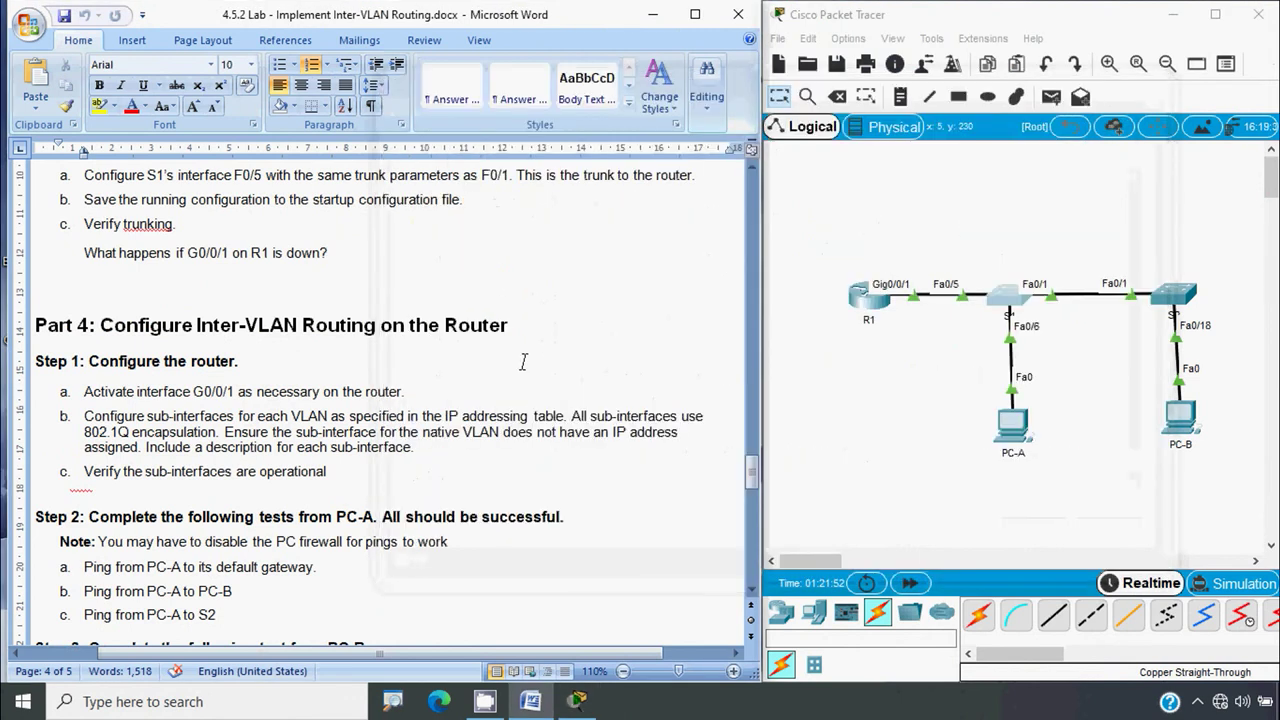
Scroll the lab handout up to page 1's topology and Addressing Table
key("alt")
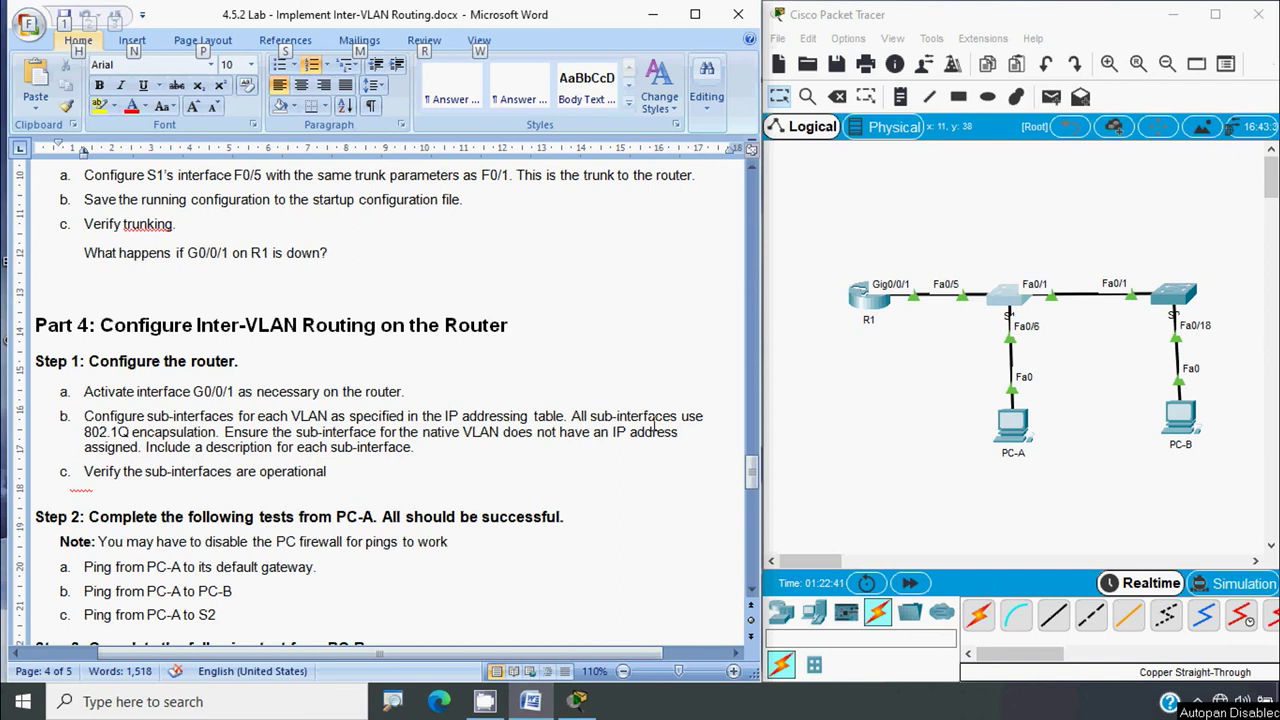
left_click_drag(751, 473, 755, 230)
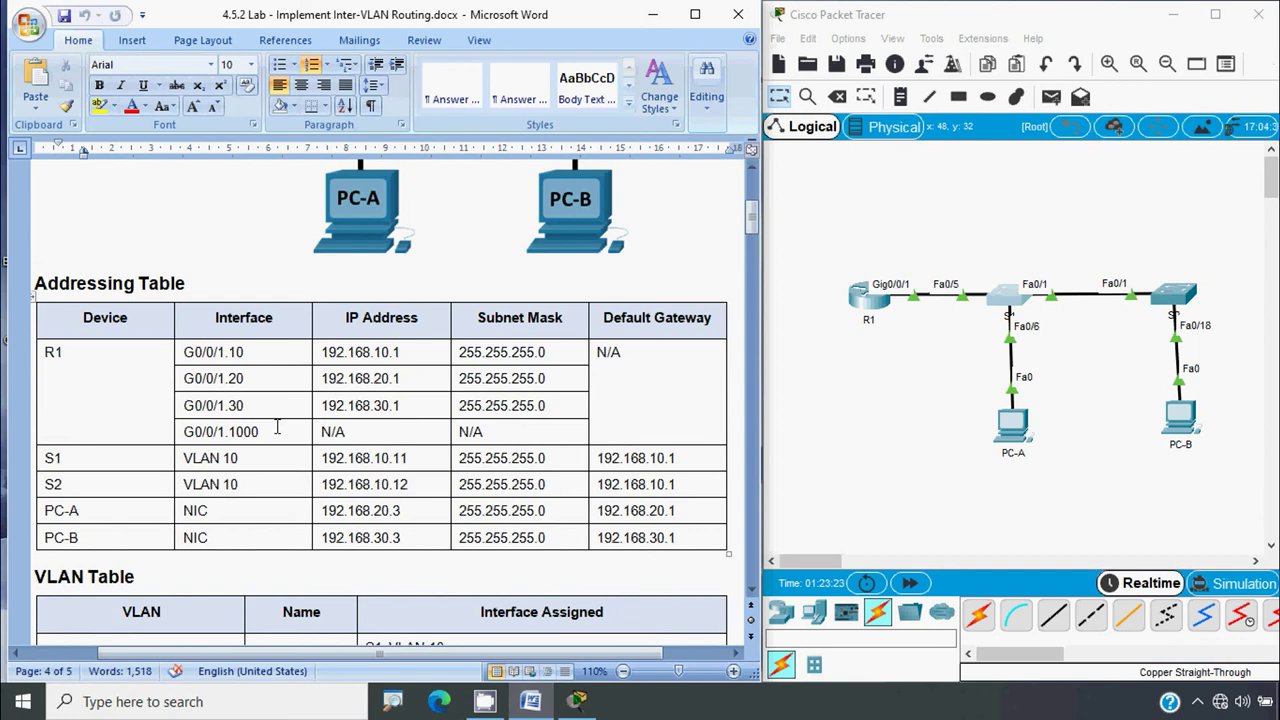
Exit G0/0/1 and create subinterface G0/0/1.10 on R1
left_click(277, 427)
left_click(866, 299)
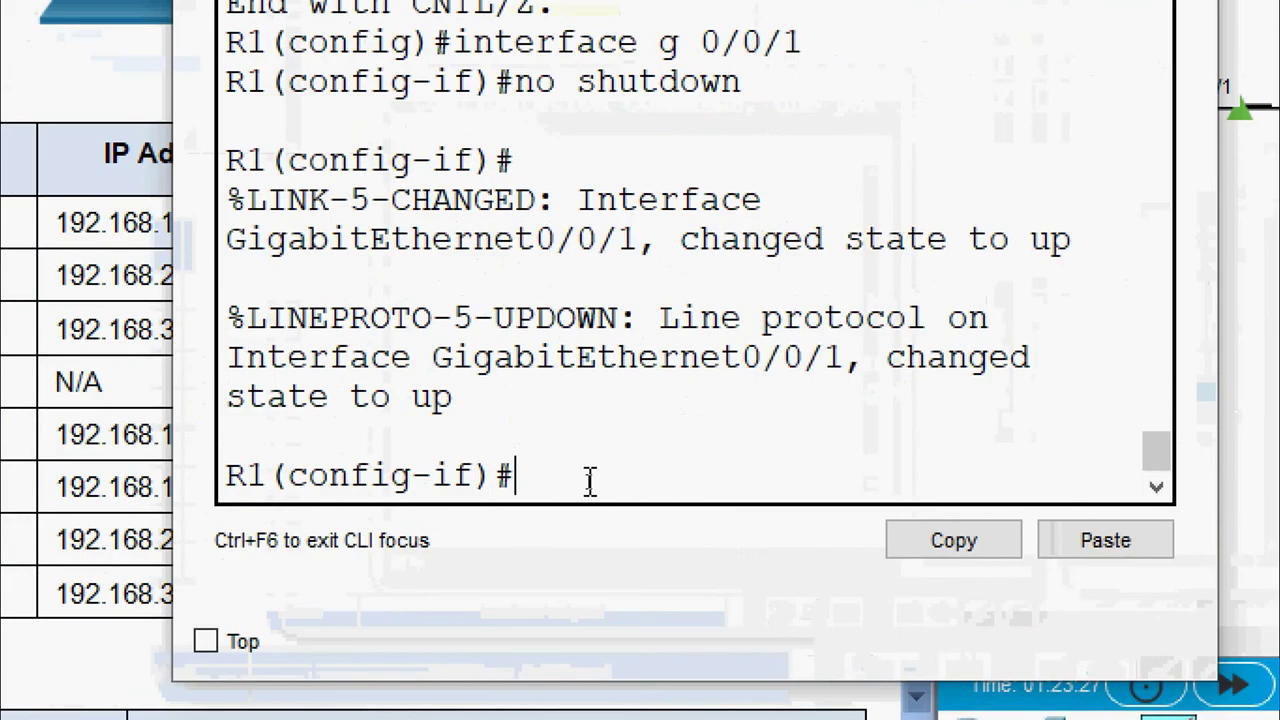
type("exit")
key("Return")
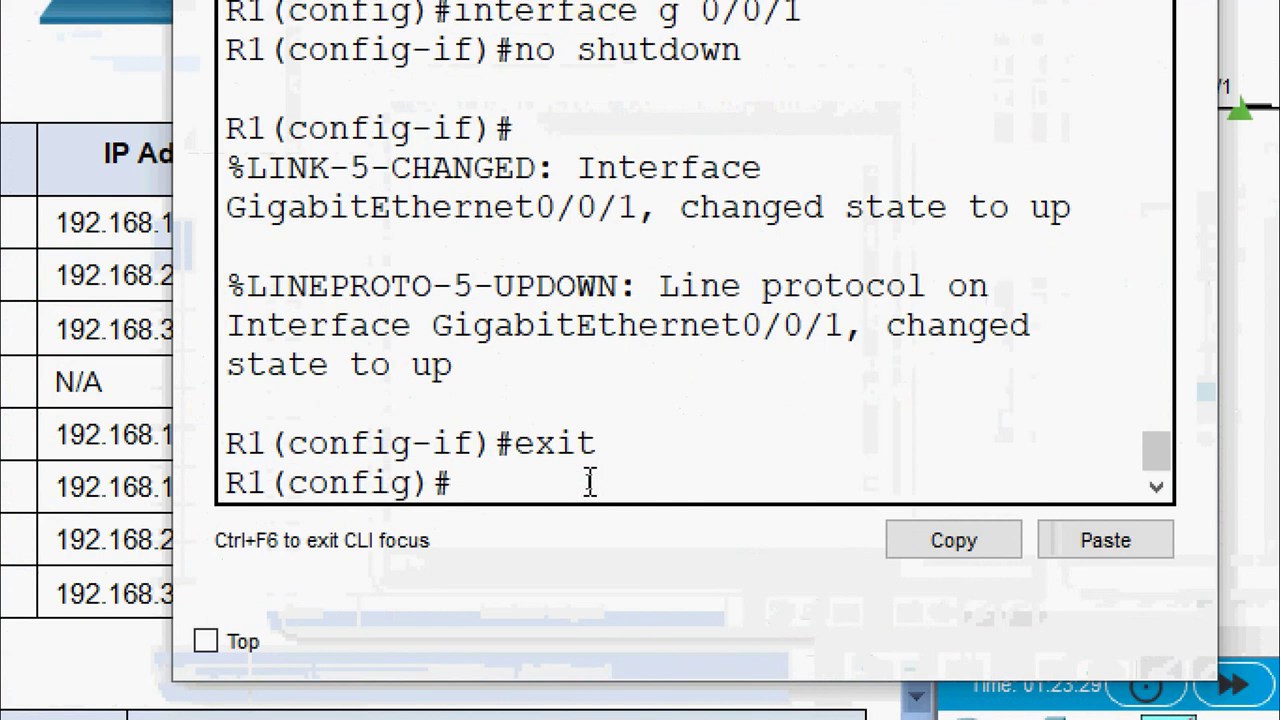
type("interfac")
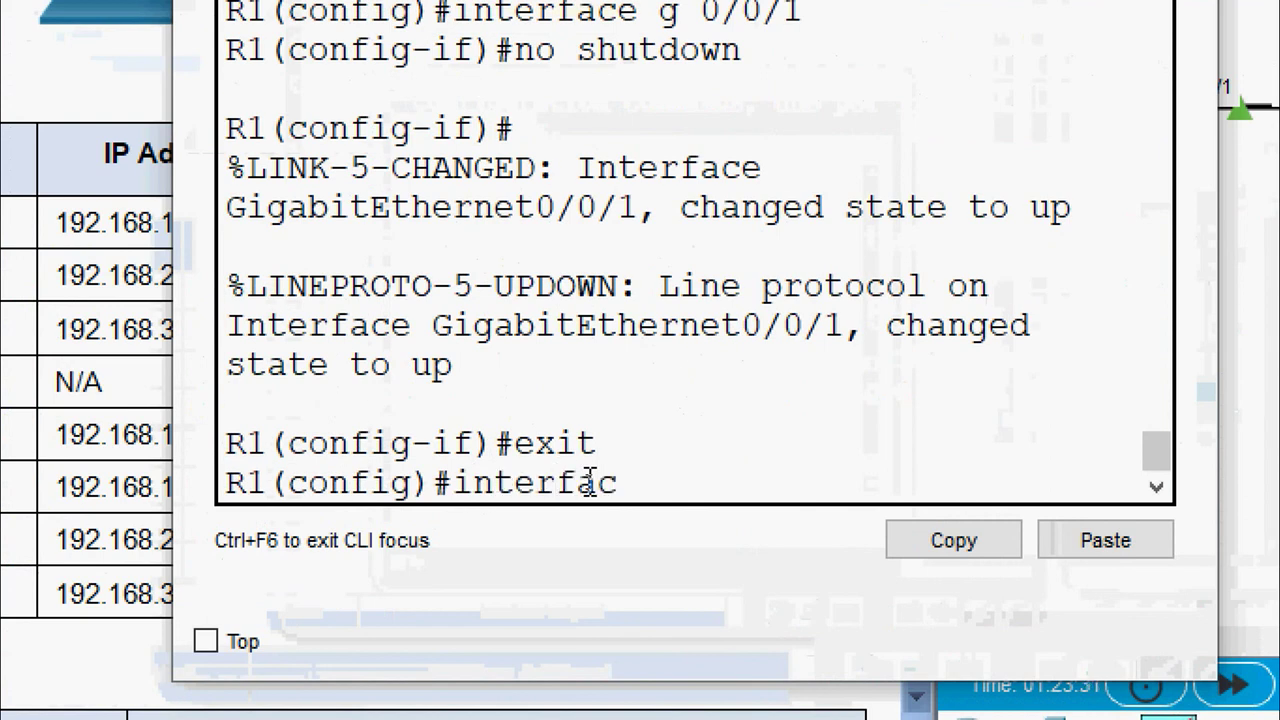
type("e g0/")
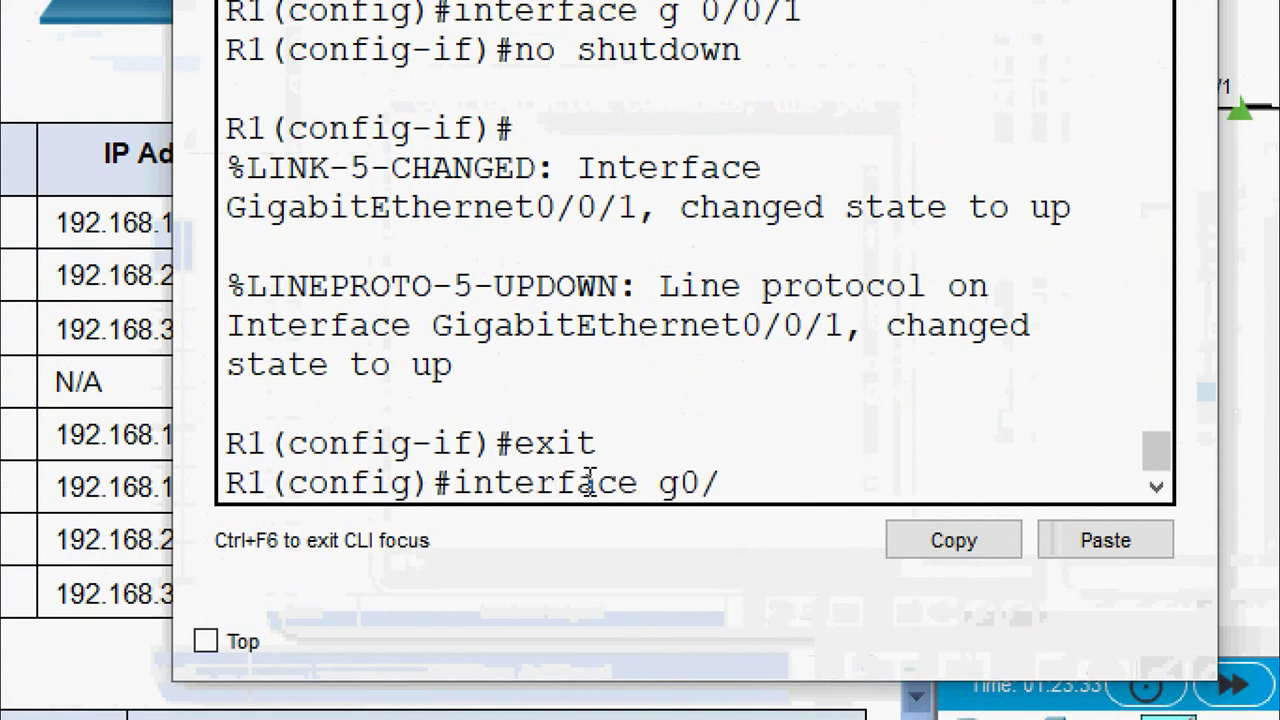
type("0/1.10")
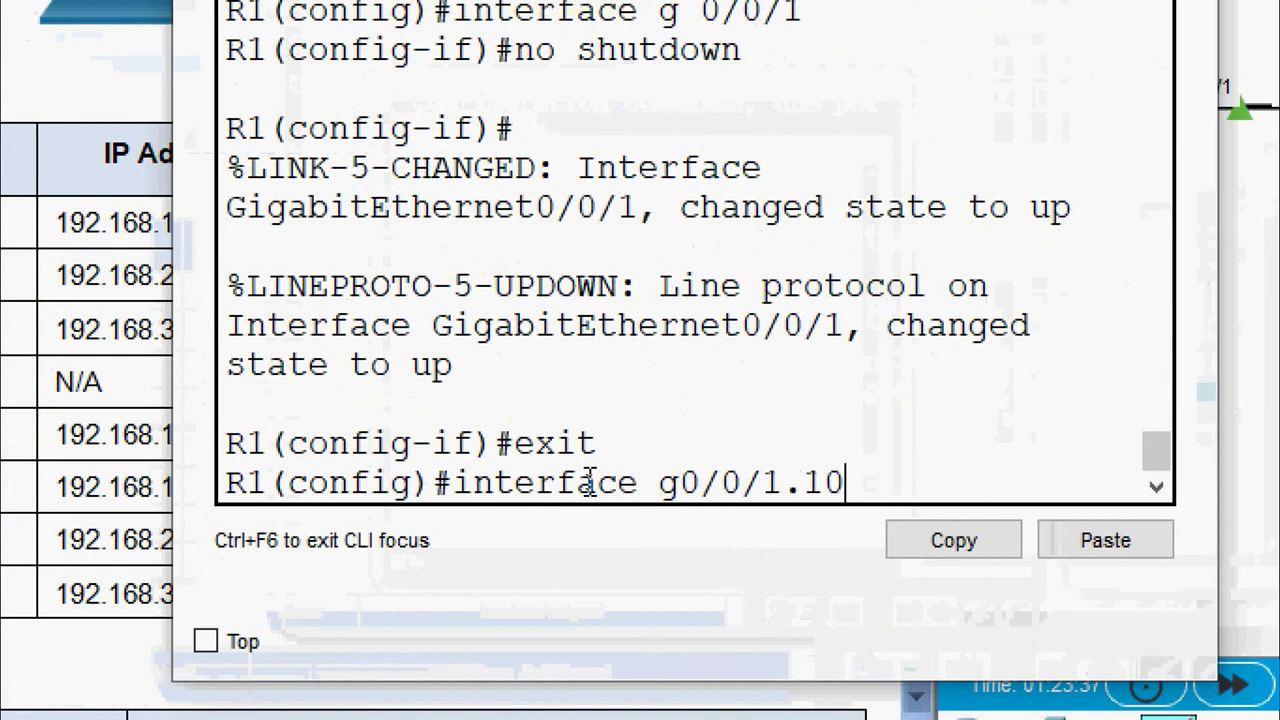
key("Return")
key("Return")
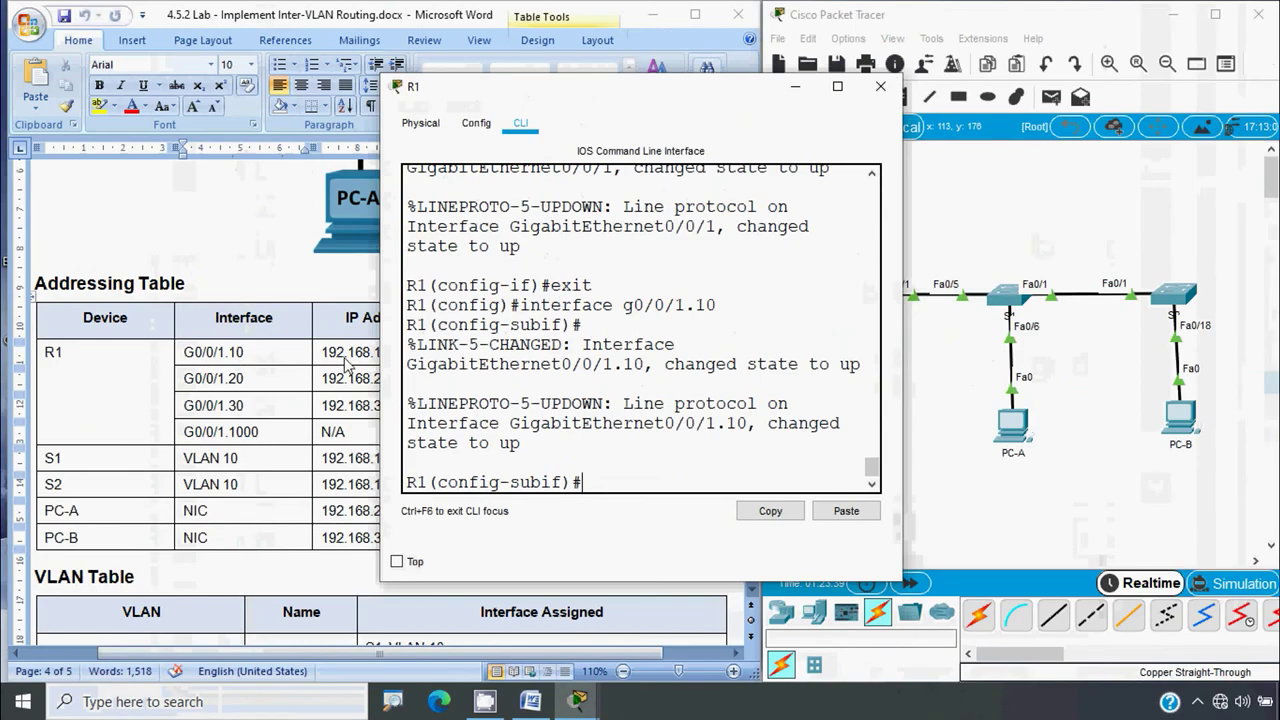
Set encapsulation dot1q 10 on subinterface G0/0/1.10
left_click(104, 254)
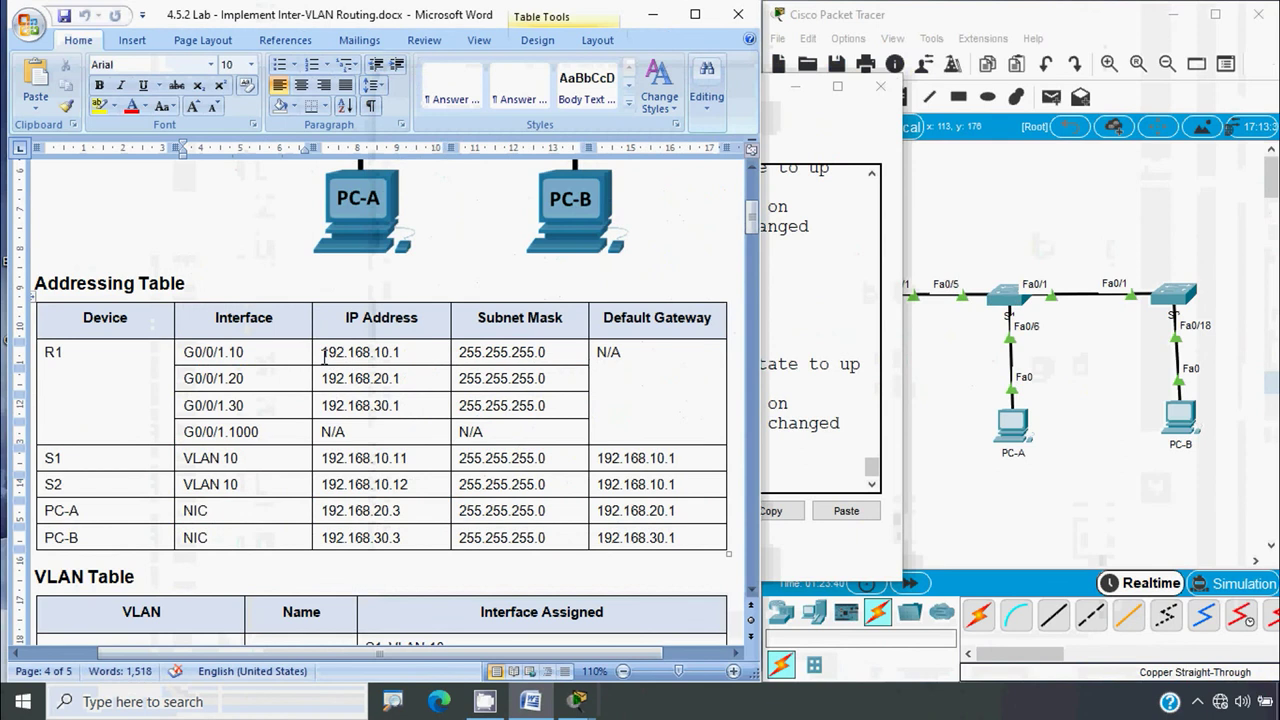
left_click(323, 352)
double_click(399, 352)
left_click(800, 463)
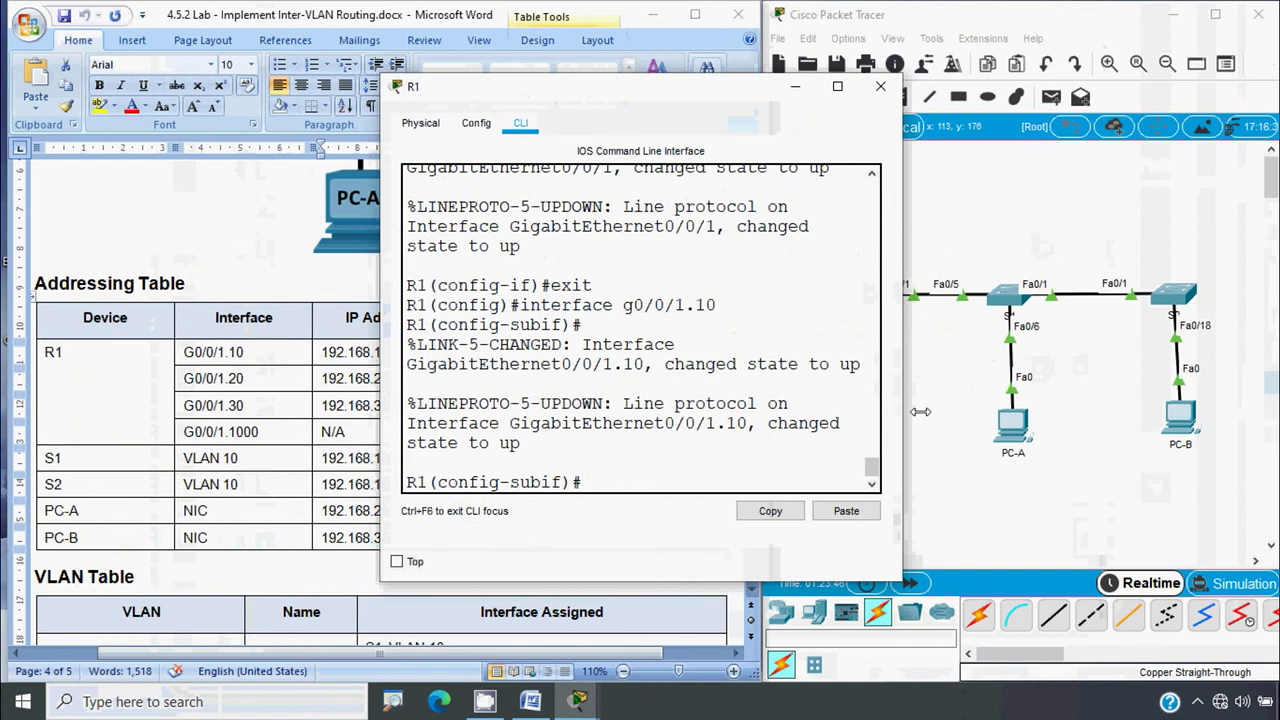
left_click_drag(886, 412, 1088, 420)
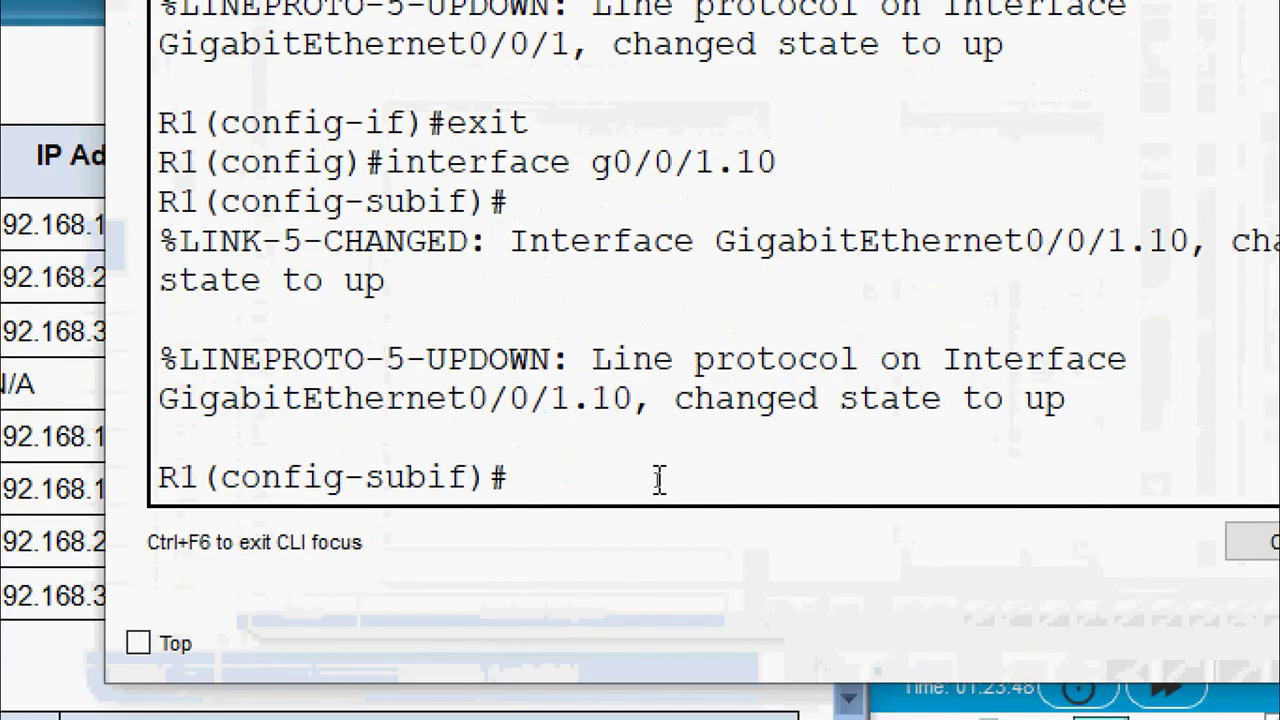
type("encapu")
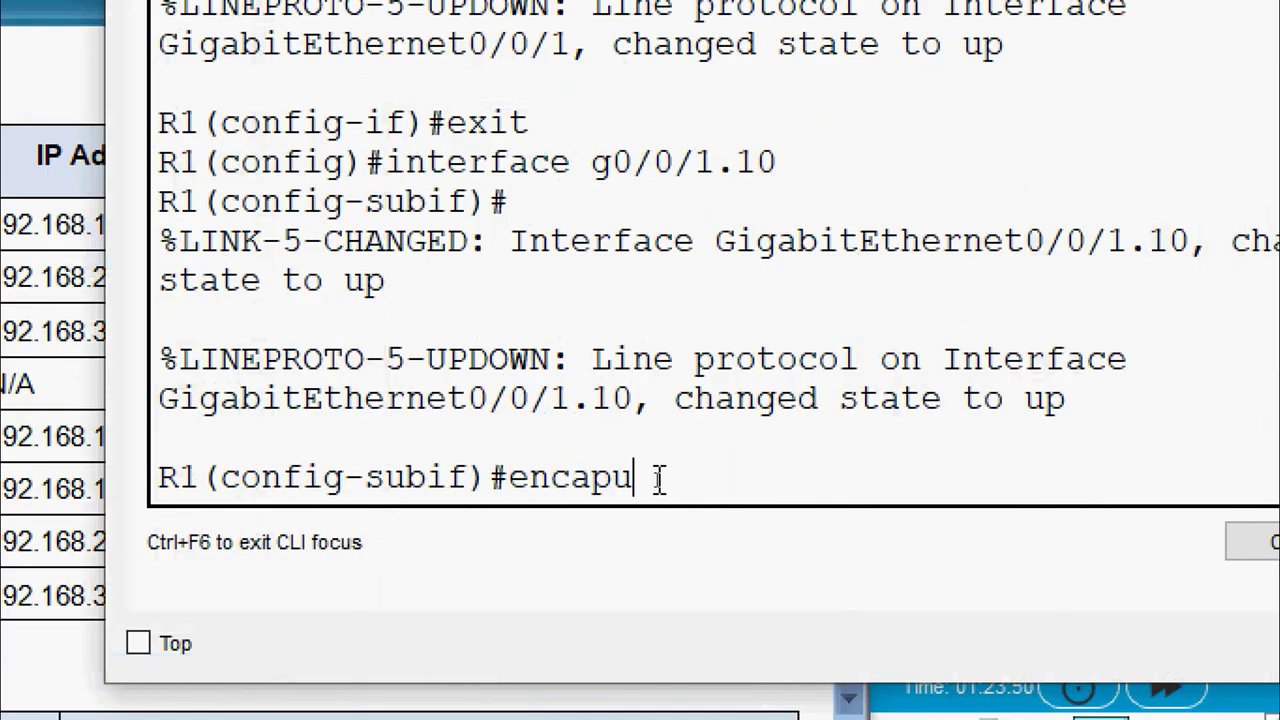
key("BackSpace")
type("sulation dont")
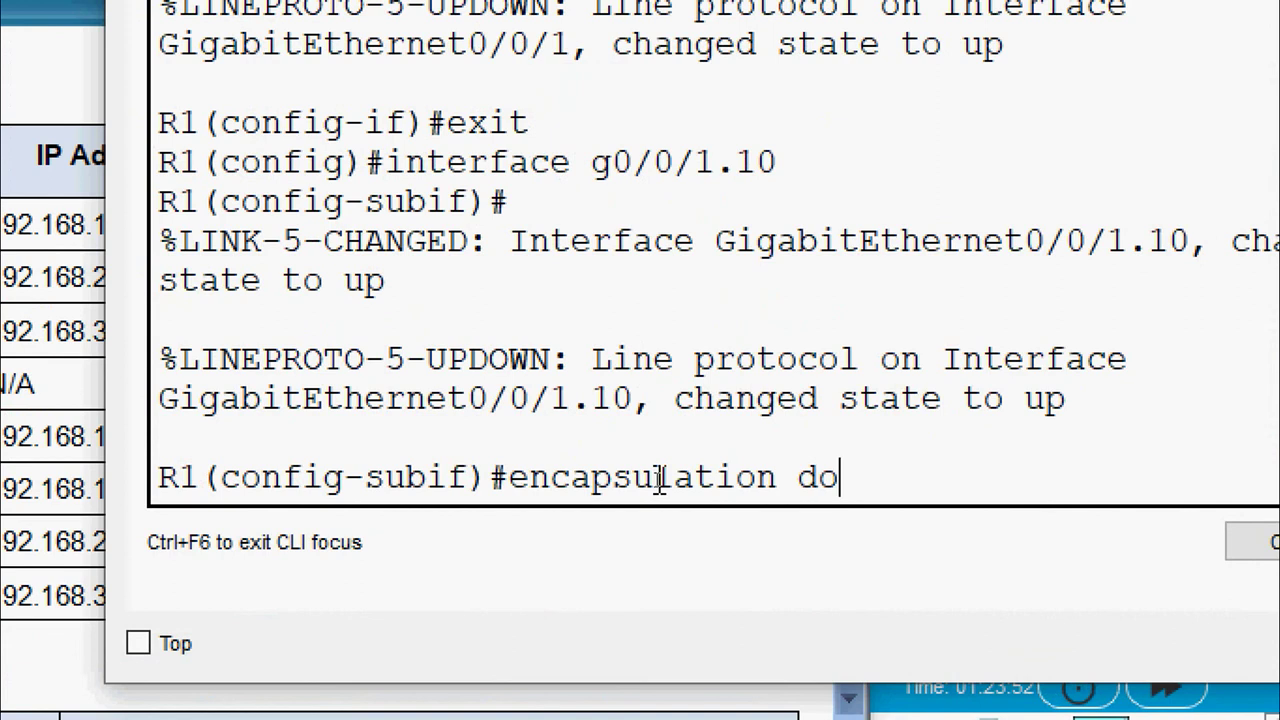
key("BackSpace")
key("BackSpace")
type("t1q ")
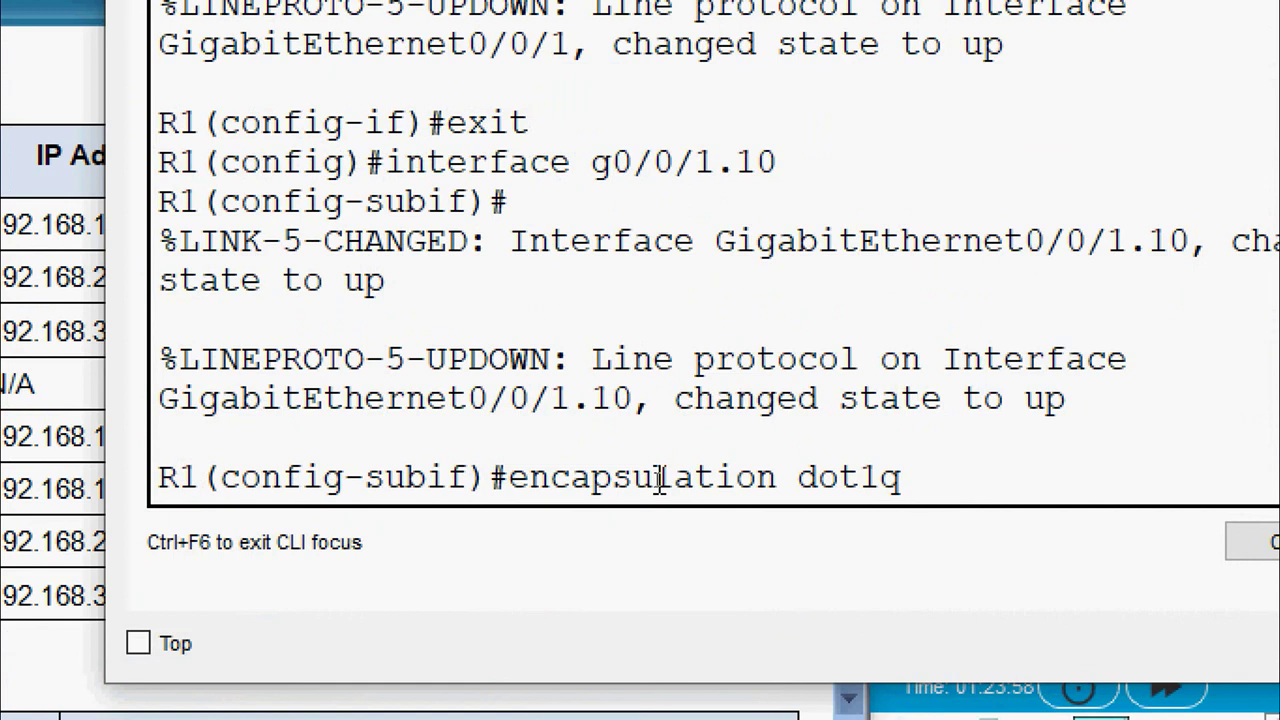
type("10")
key("Return")
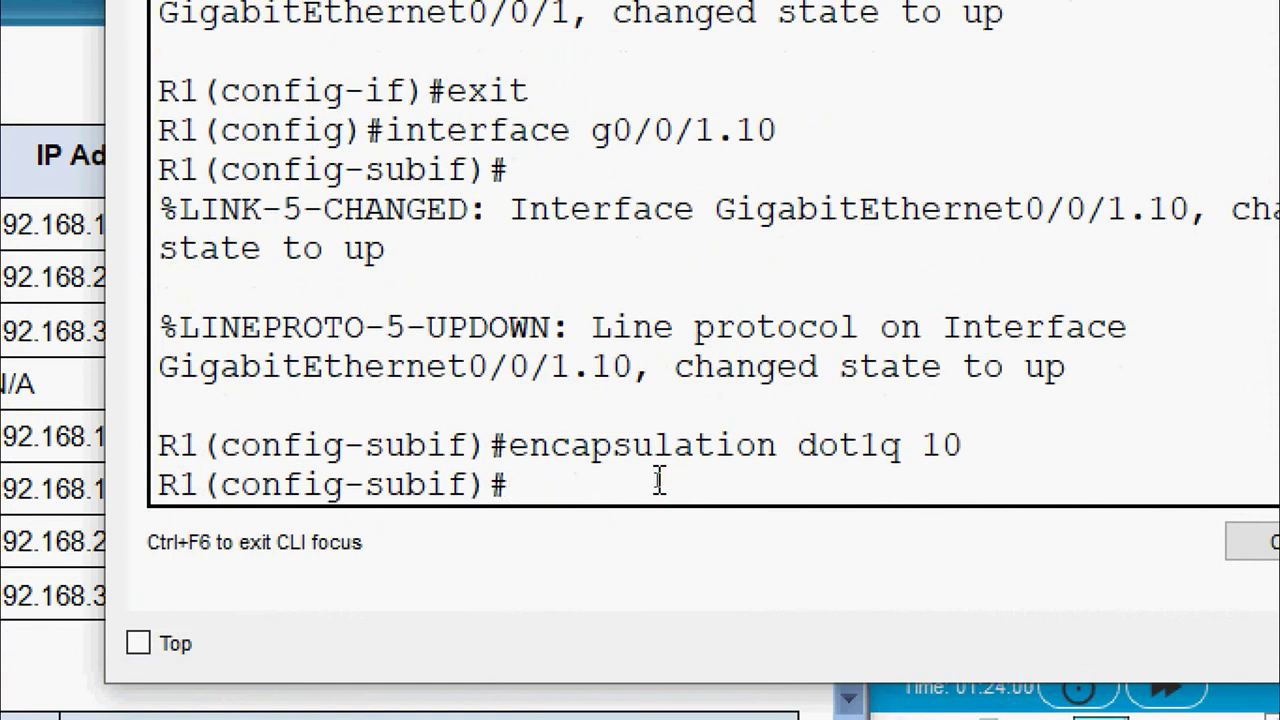
Assign 192.168.10.1 255.255.255.0, copied from the handout, and exit the subinterface
type("ip addre")
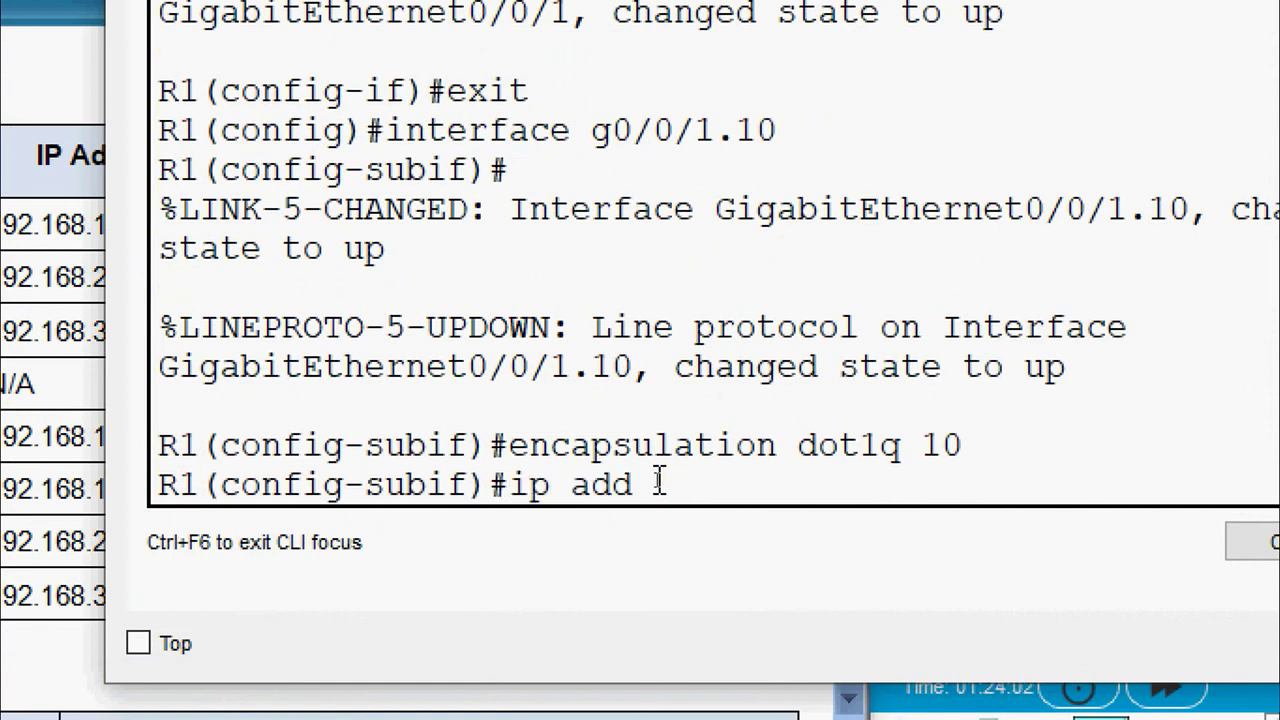
type("ss")
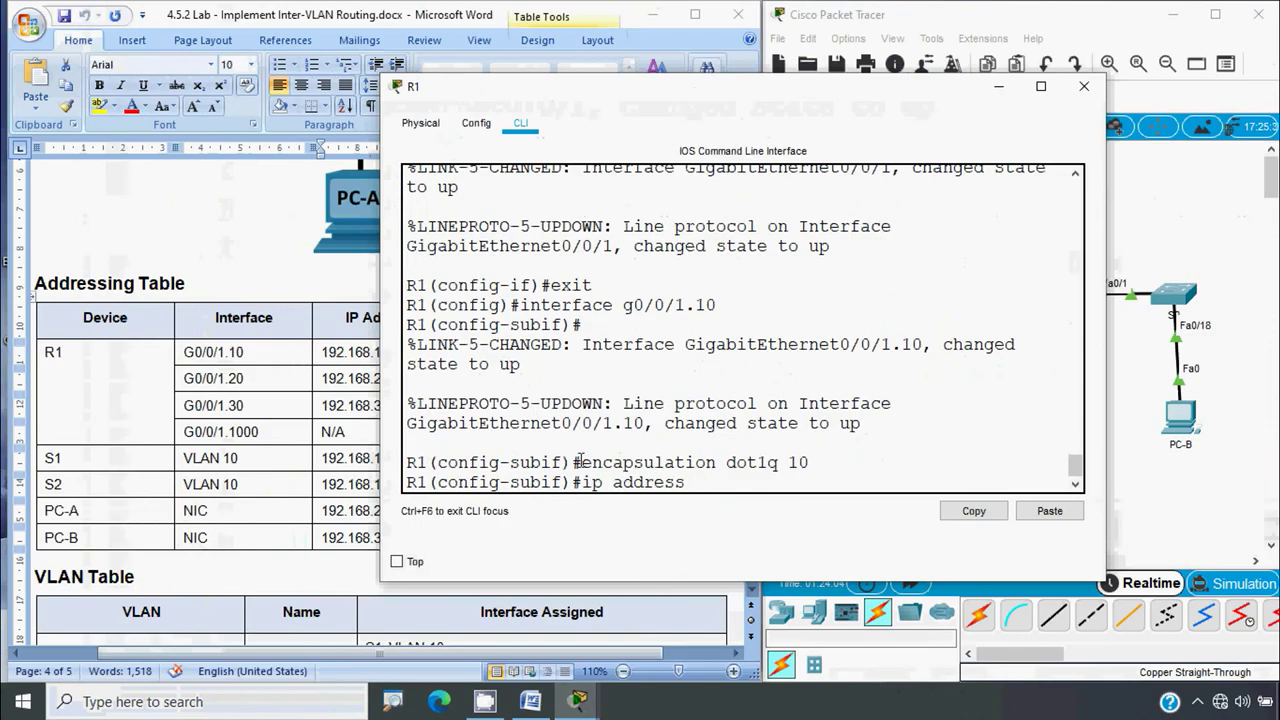
key("alt+Tab")
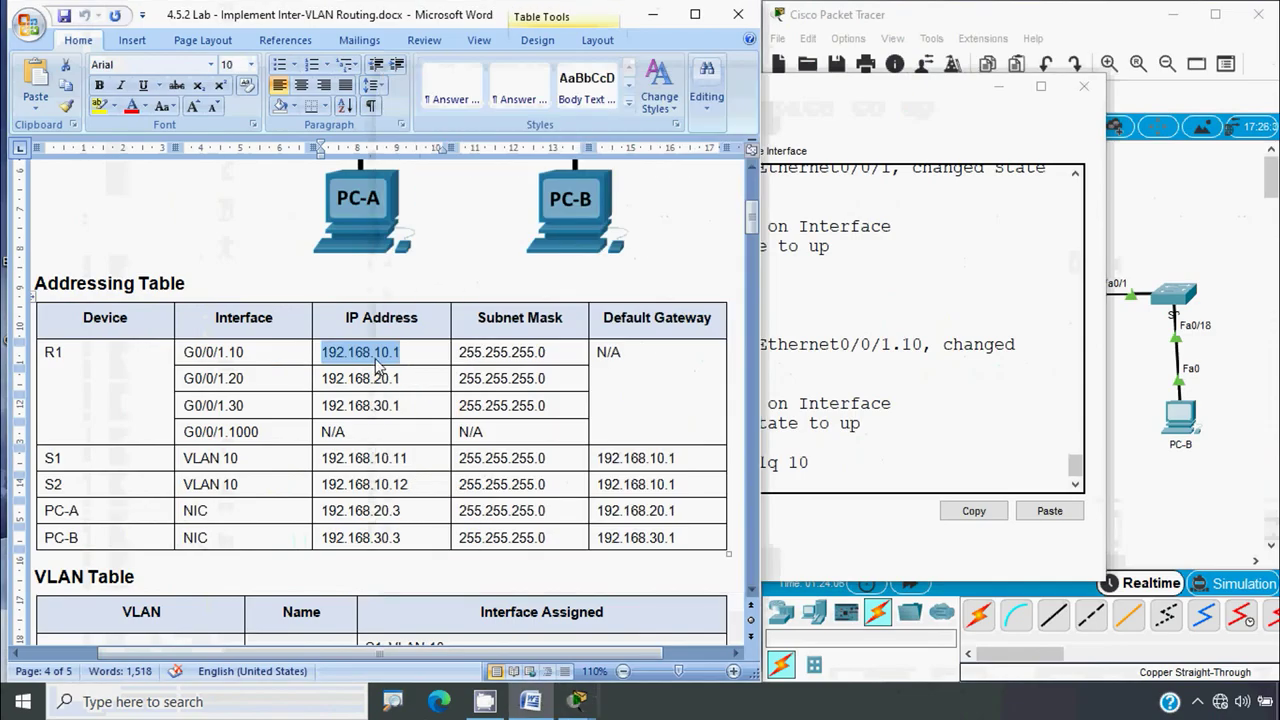
left_click(392, 377)
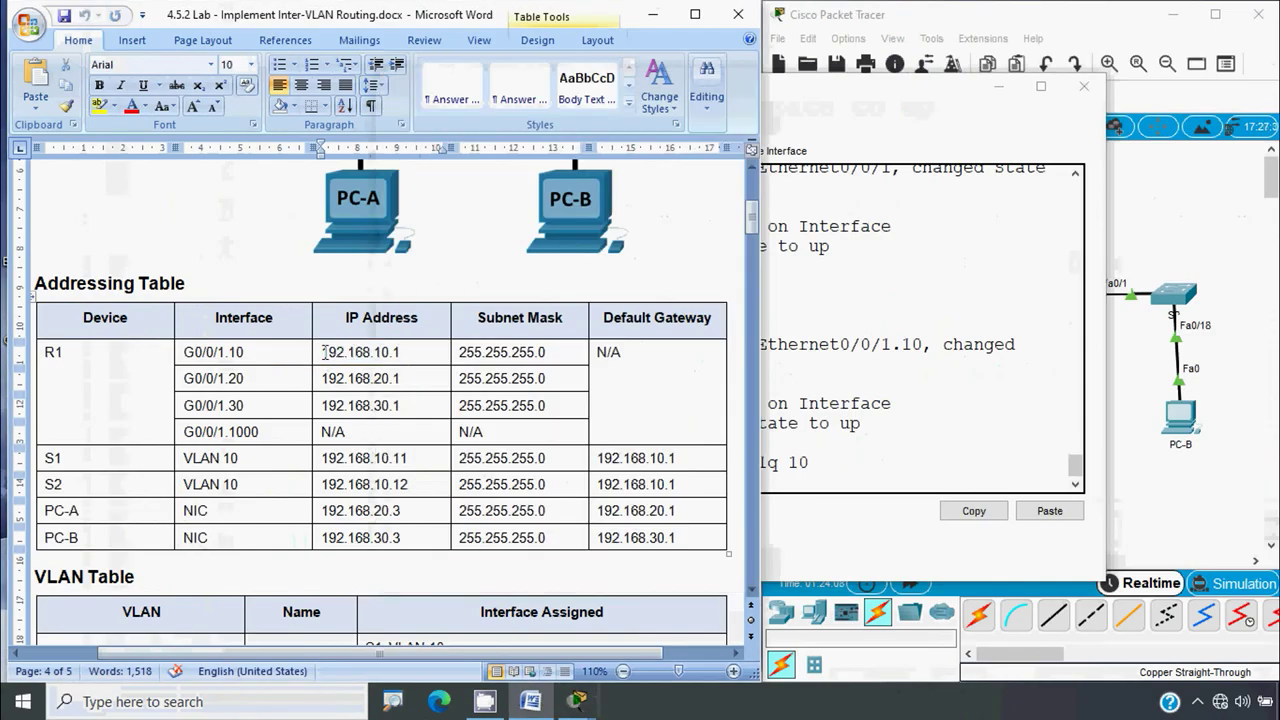
left_click(398, 356, "shift")
key("ctrl+c")
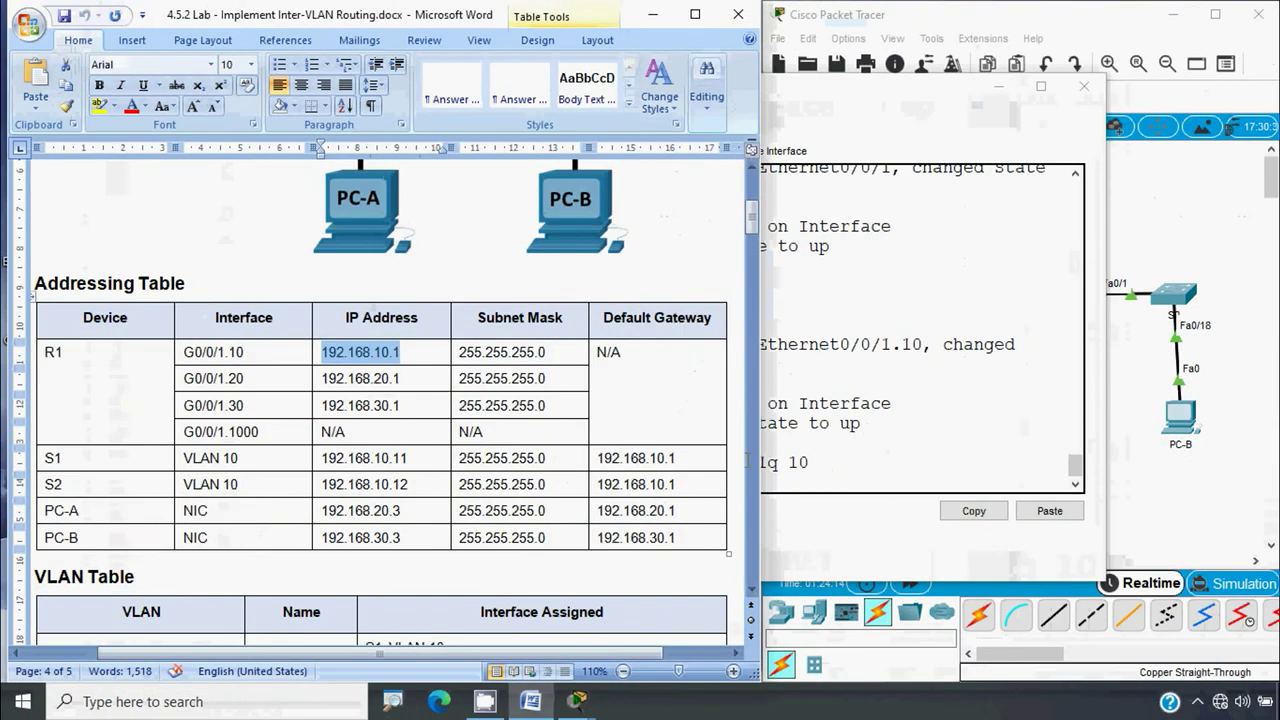
key("alt+Tab")
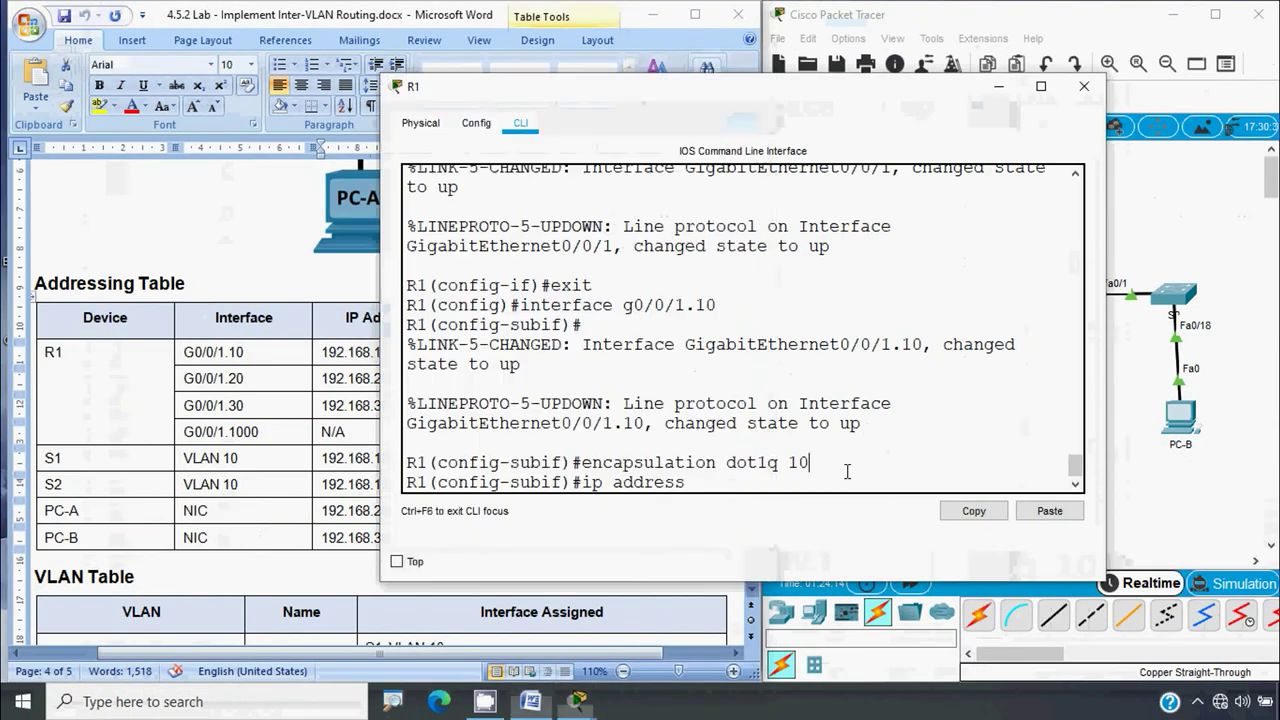
right_click(720, 483)
left_click(742, 510)
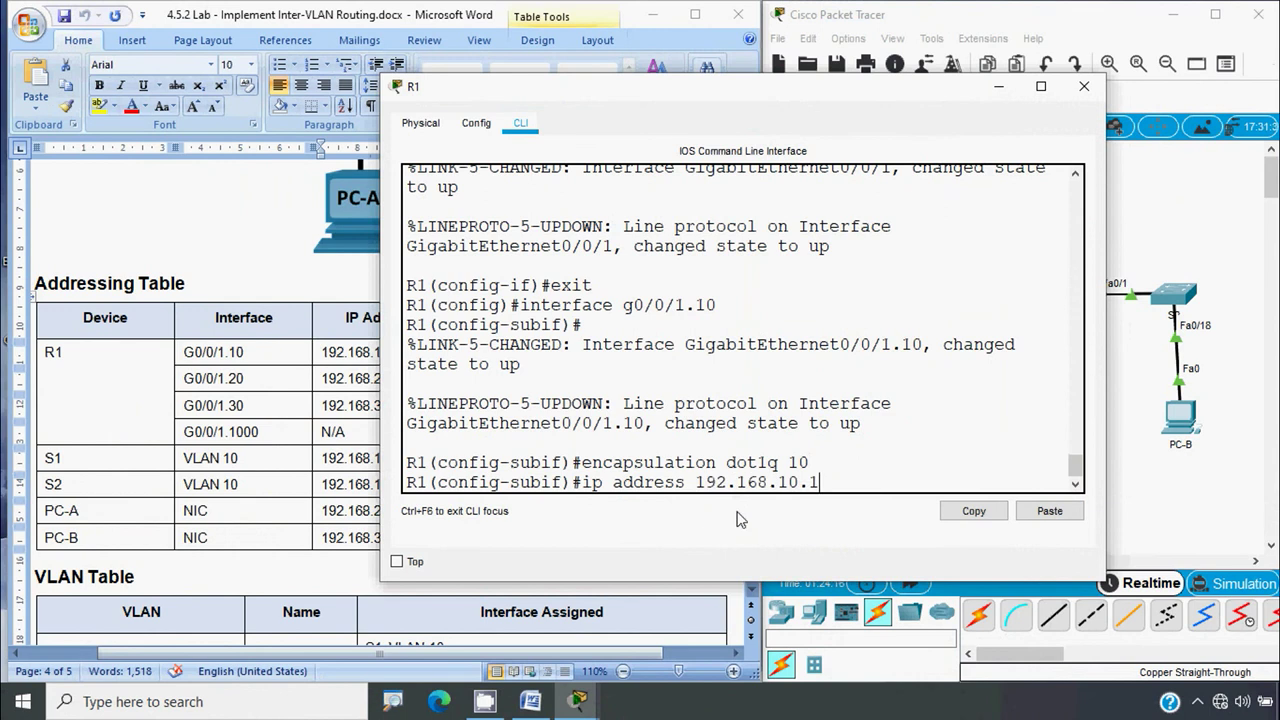
left_click_drag(1108, 420, 1205, 420)
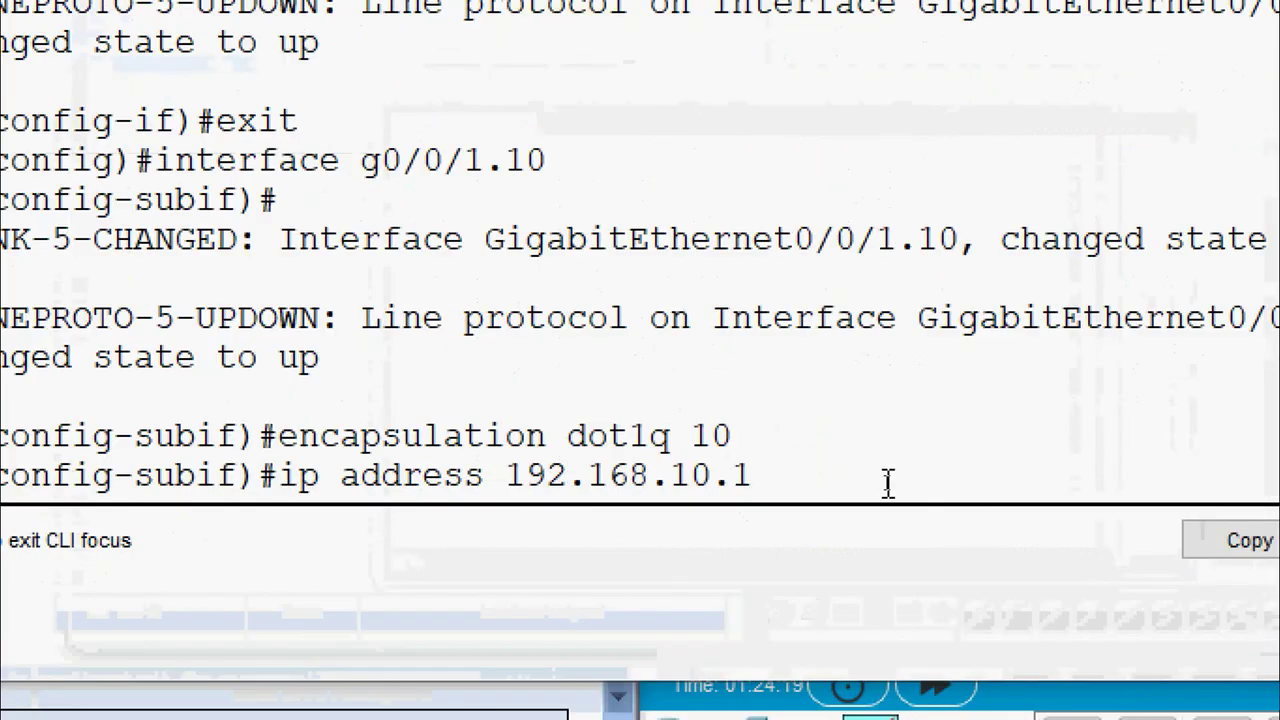
type("255.255.255")
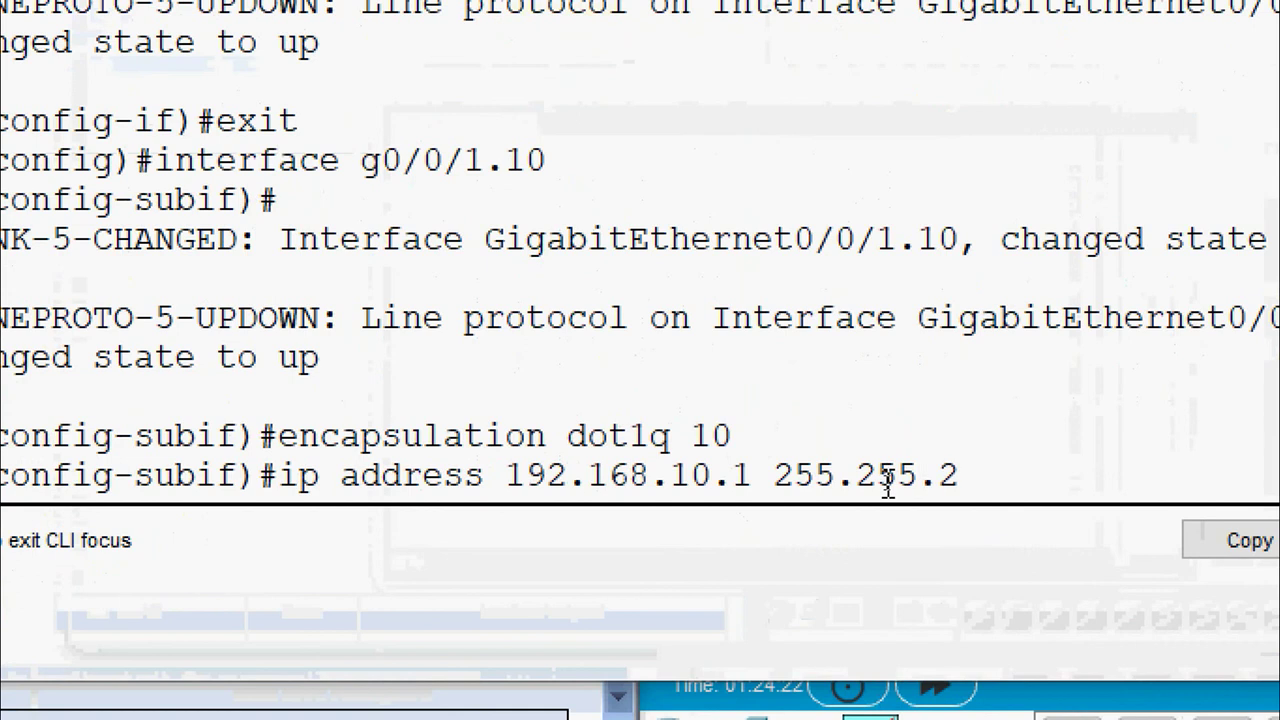
type(".0")
key("Return")
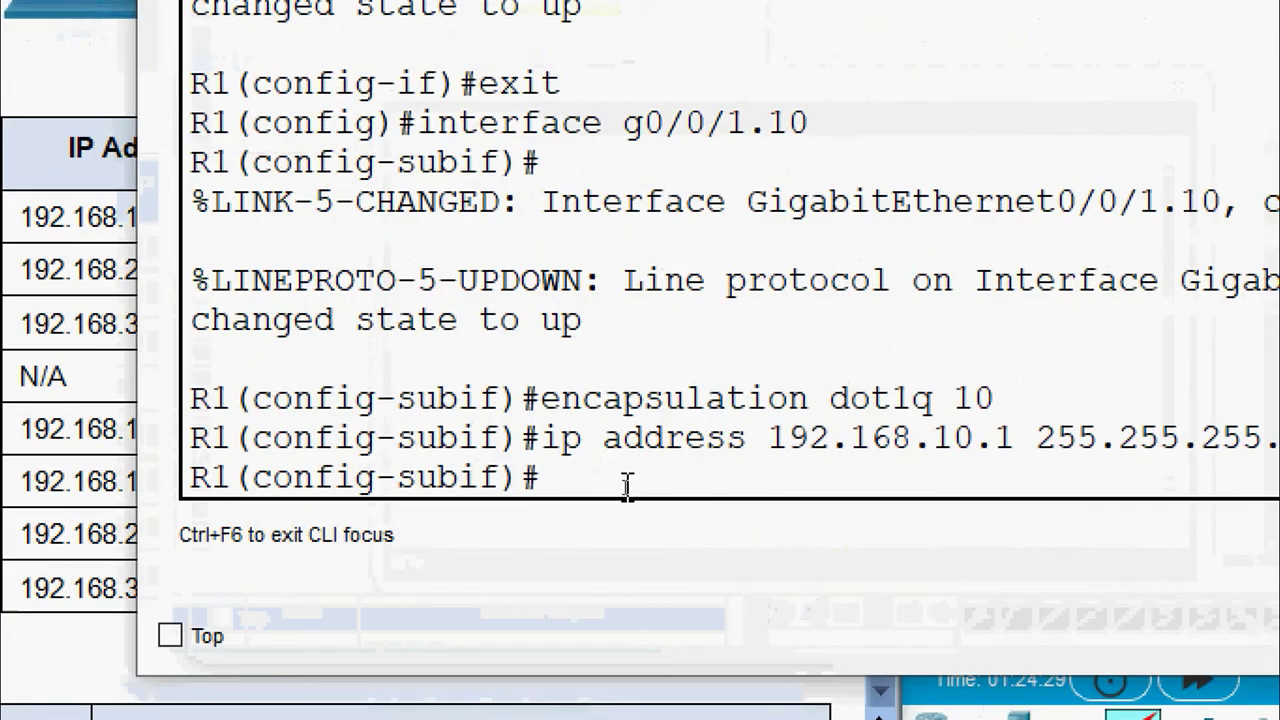
type("exit")
key("Return")
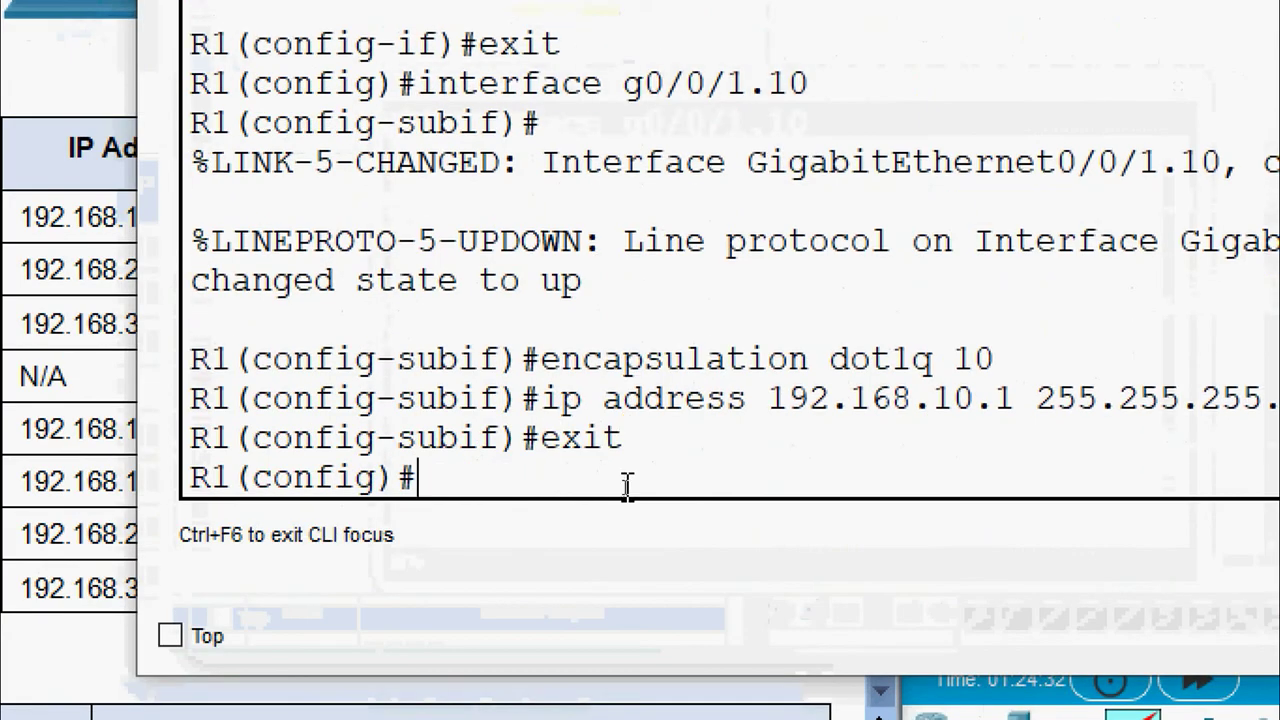
Create subinterface G0/0/1.20 with encapsulation dot1q 20
type("interface f")
key("BackSpace")
type("g")
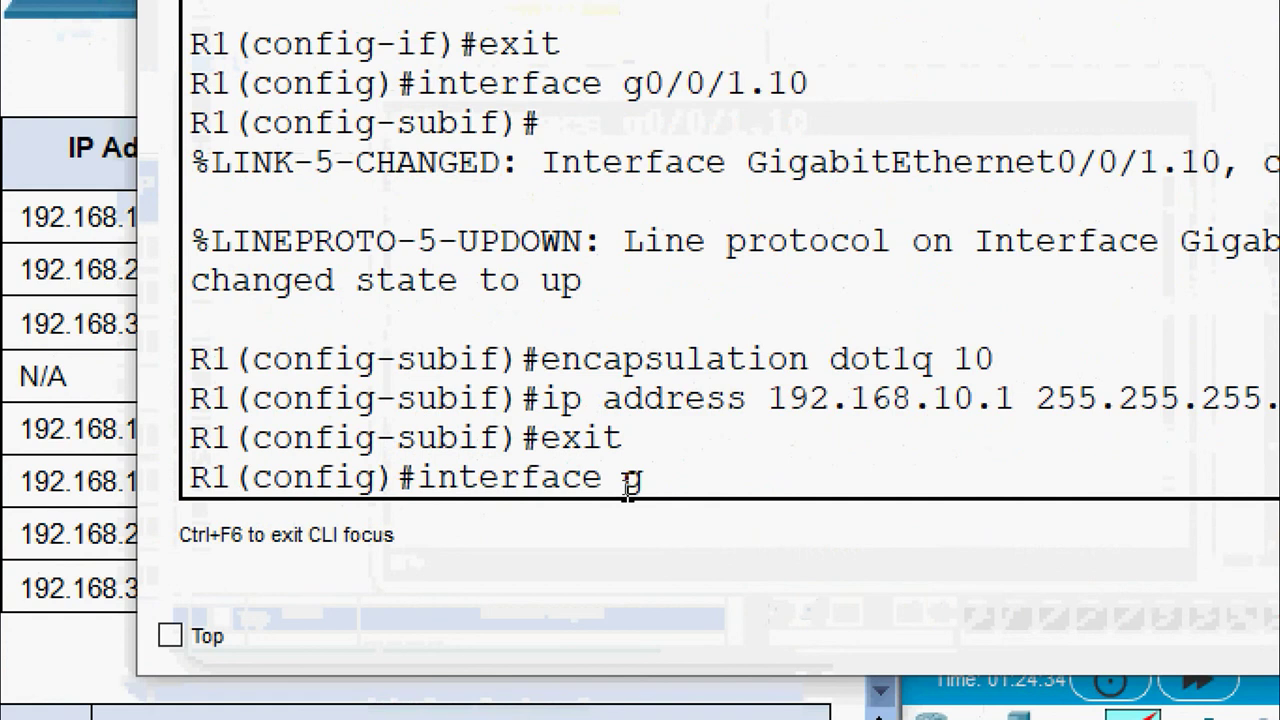
type(" 0/0/1")
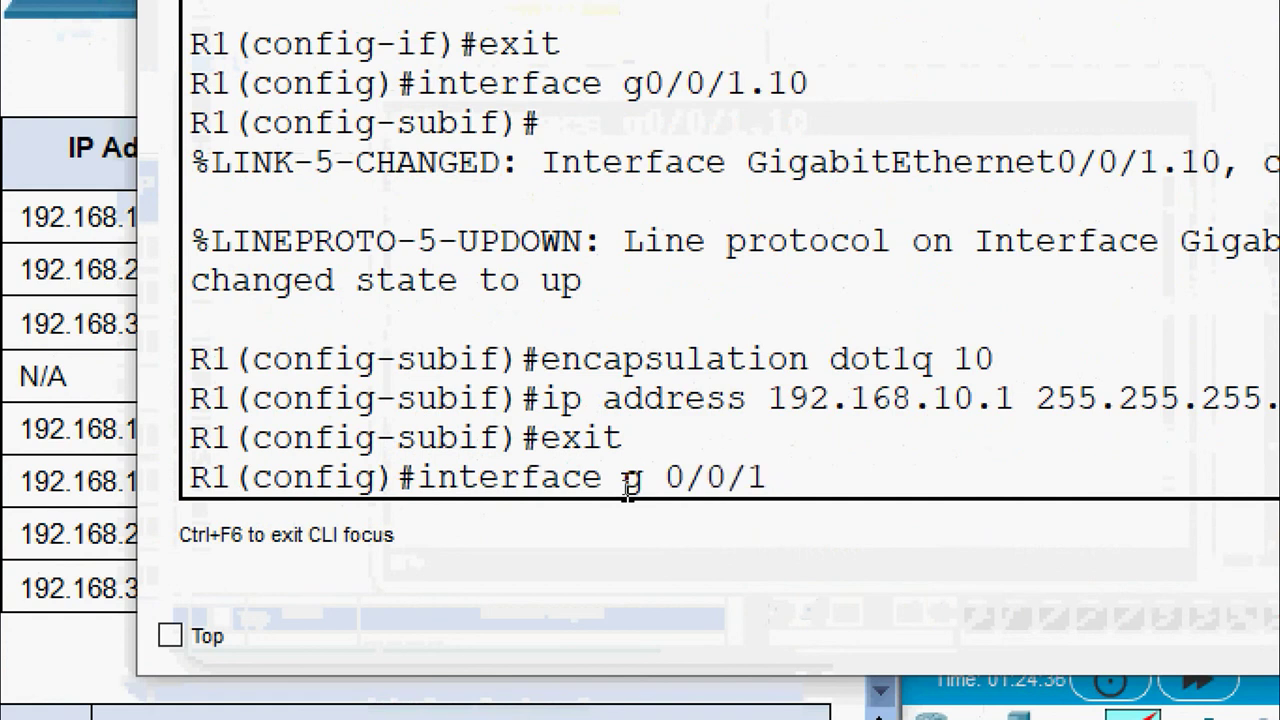
type(".10")
key("BackSpace")
key("BackSpace")
type("20")
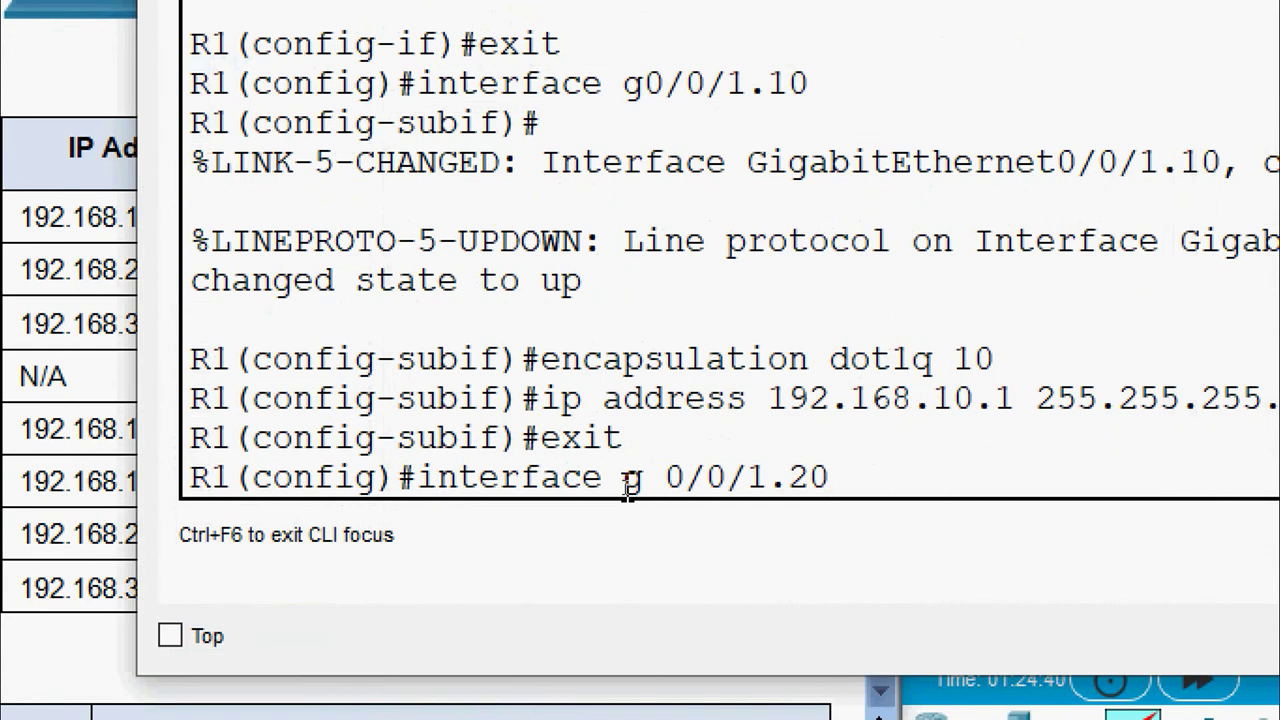
key("Return")
key("Return")
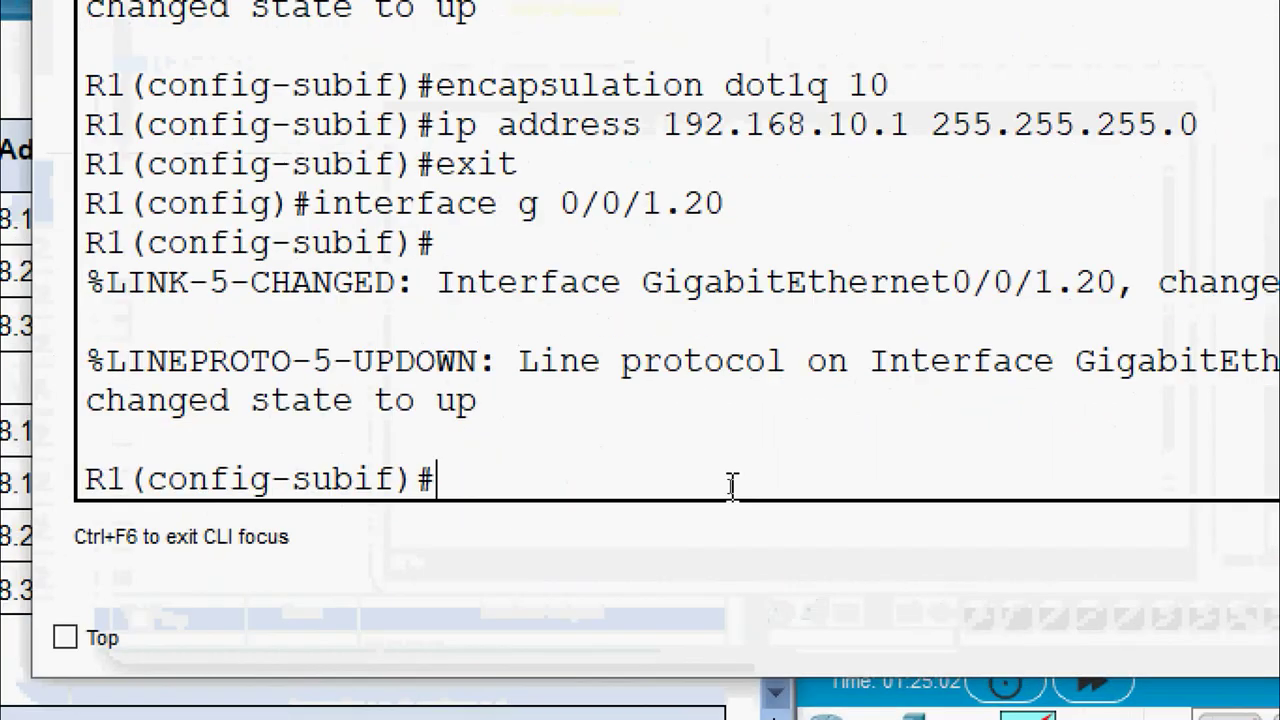
type("enca")
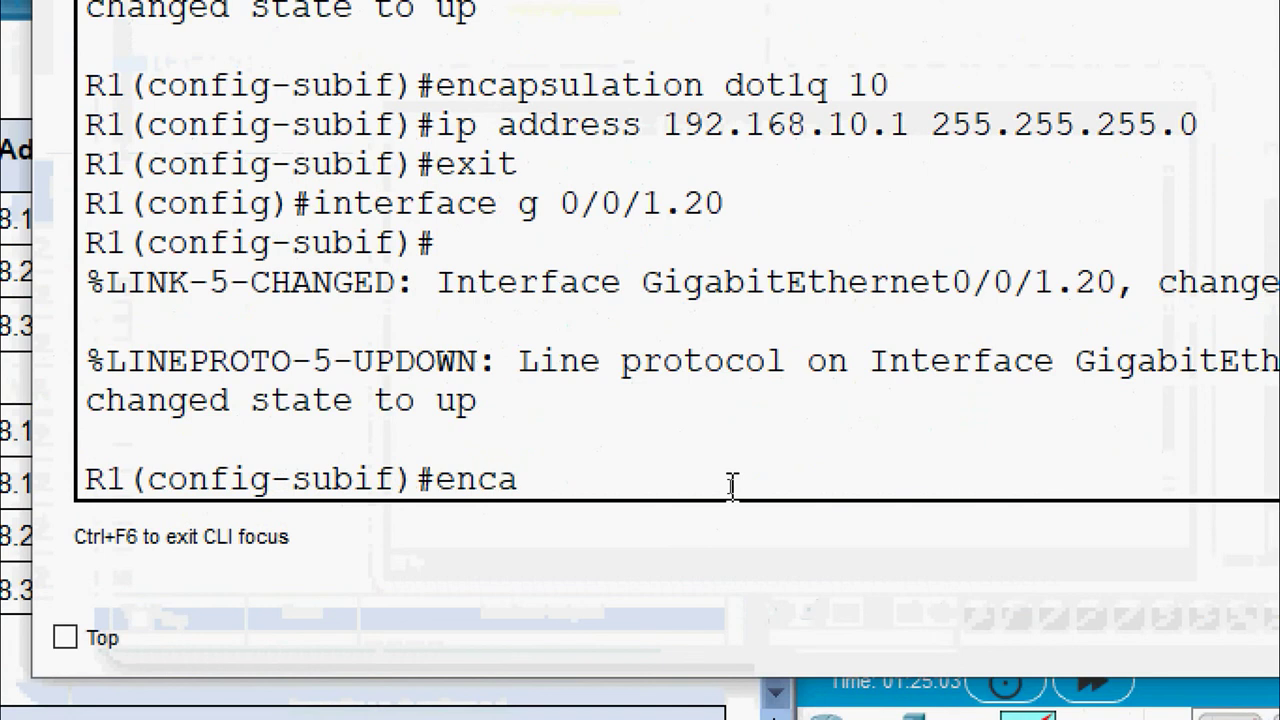
type("psulation dot1q")
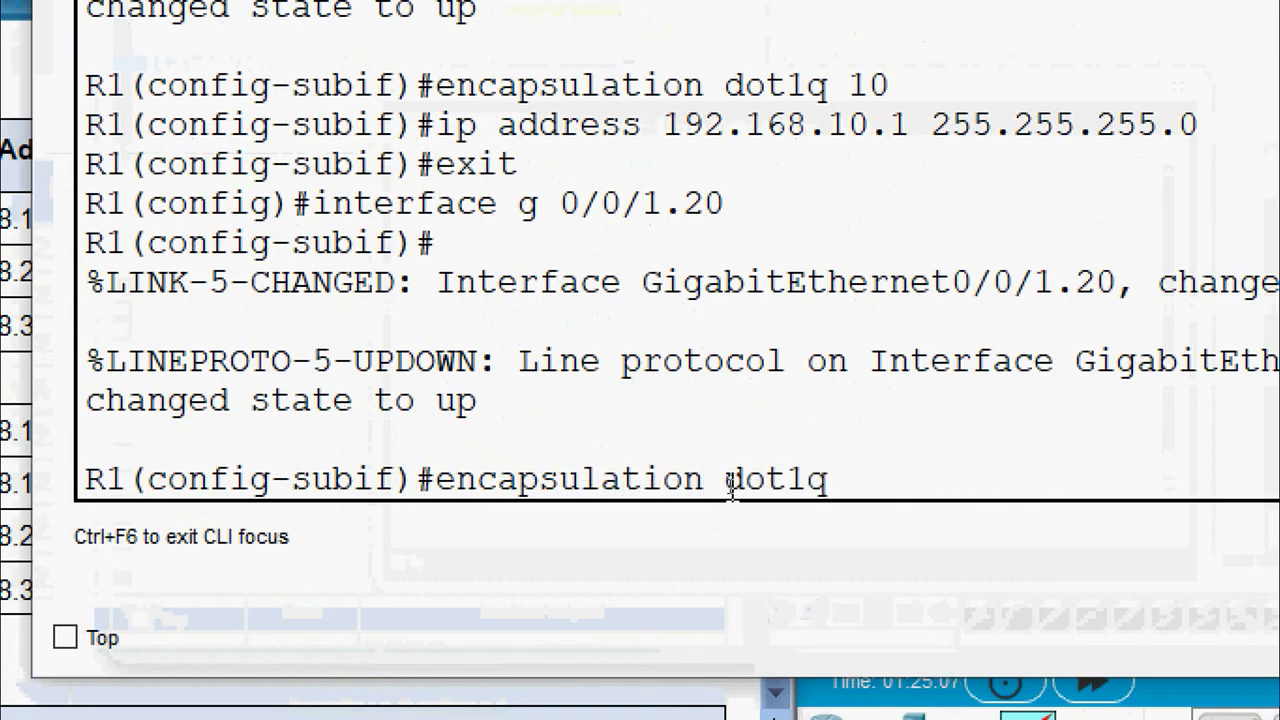
type(" 20")
key("Return")
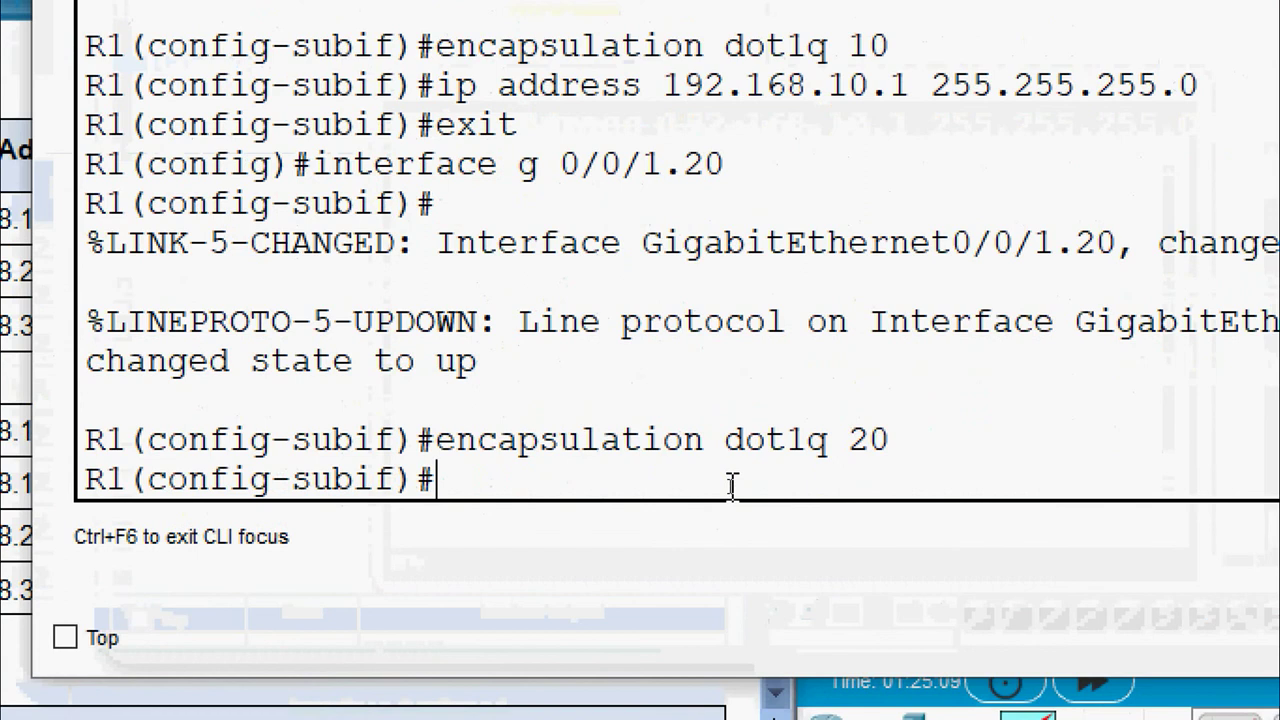
Assign 192.168.20.1 255.255.255.0, copied from the handout, and exit the subinterface
type("ip address")
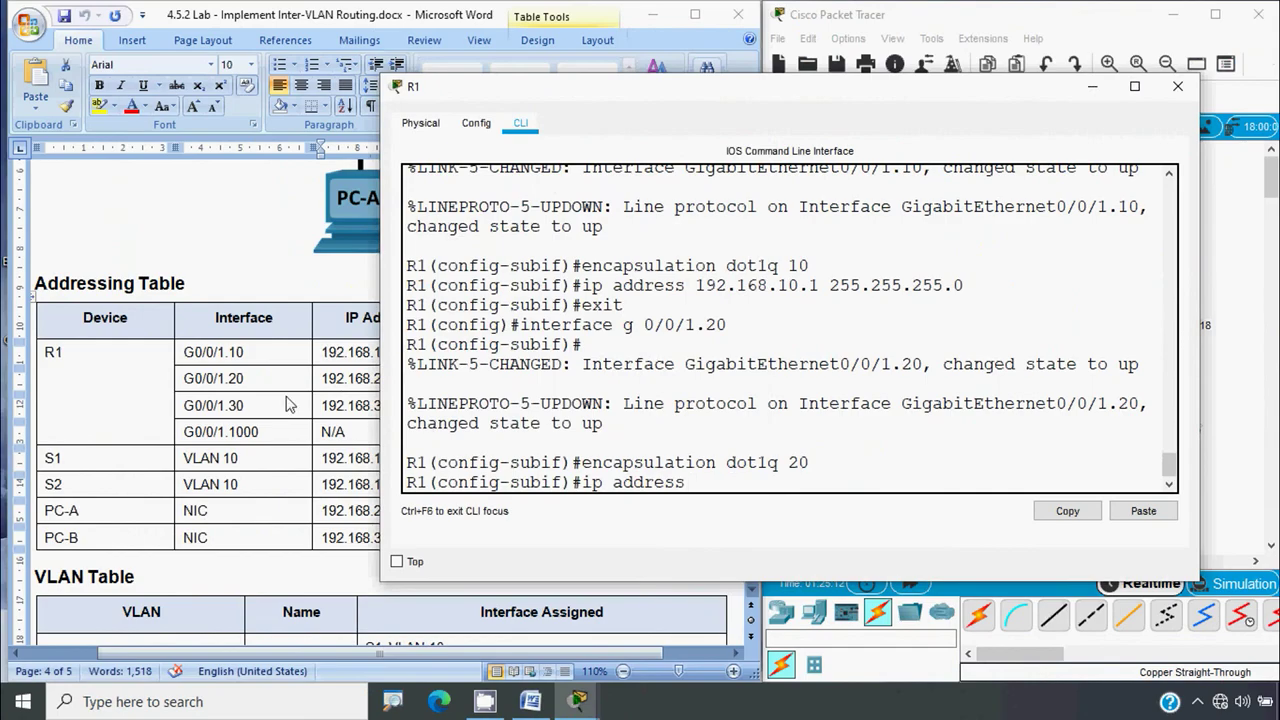
left_click_drag(321, 352, 399, 352)
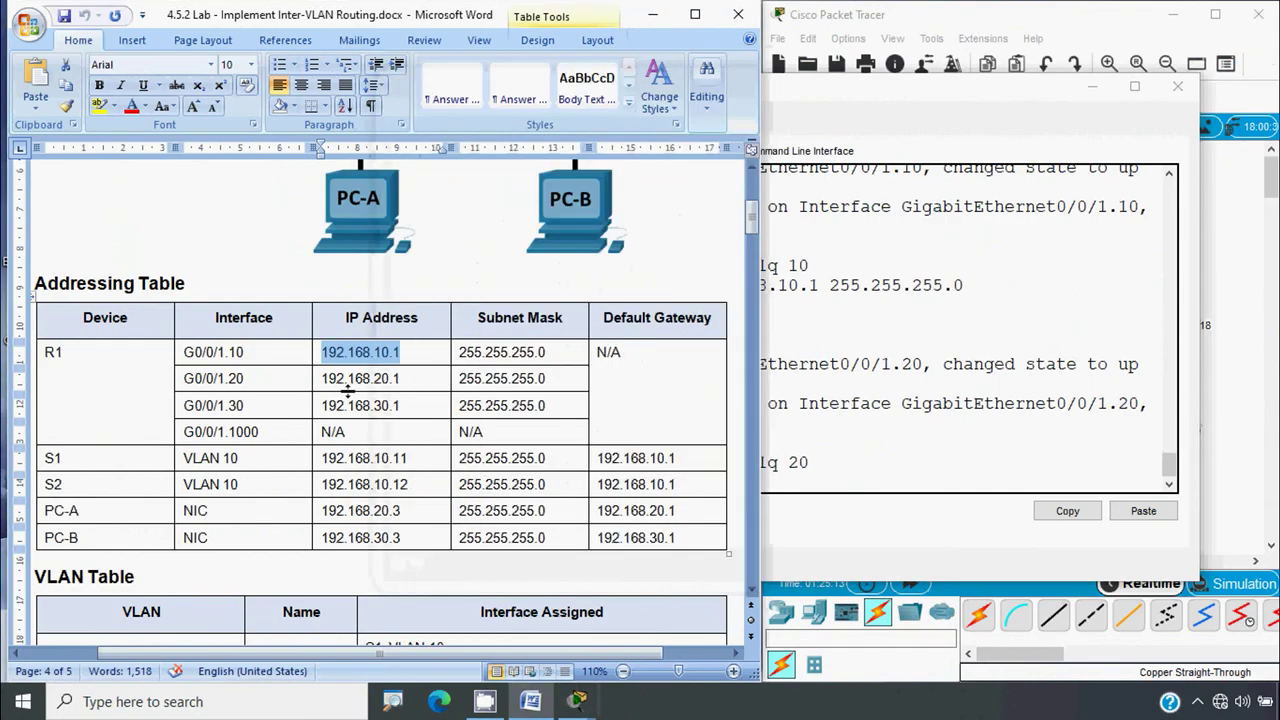
left_click(330, 384)
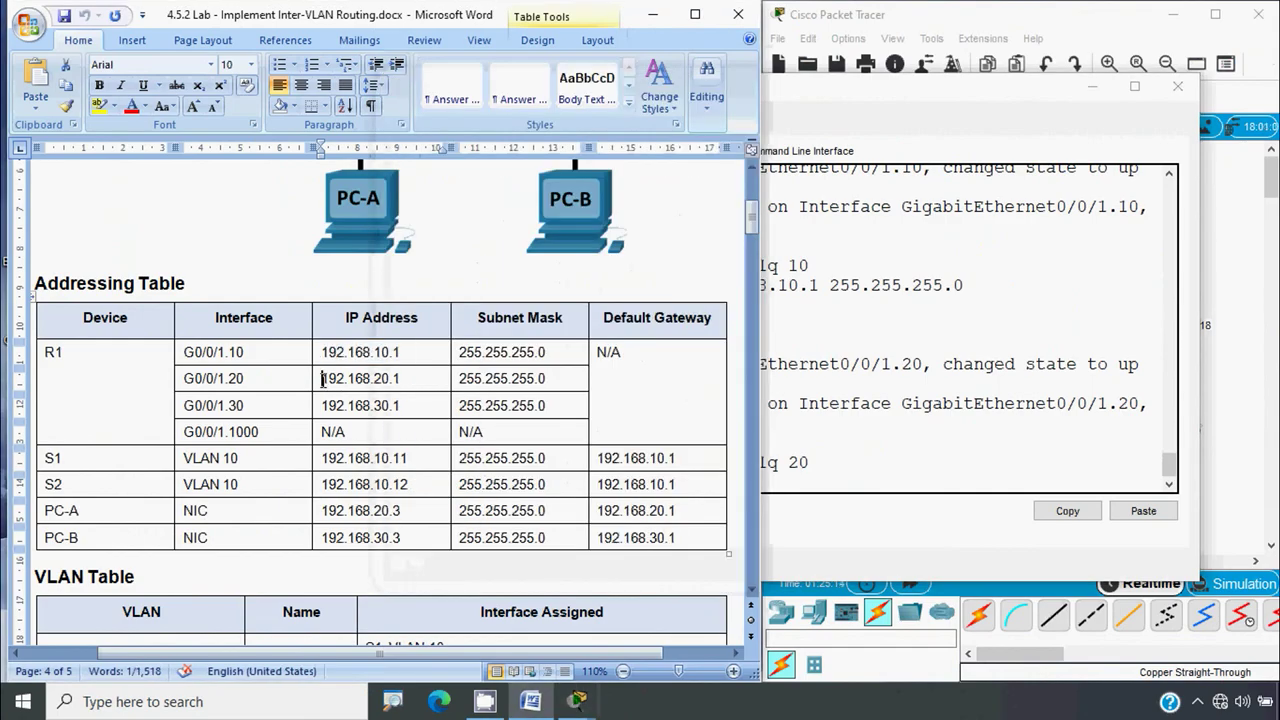
left_click(401, 379, "shift")
key("ctrl+c")
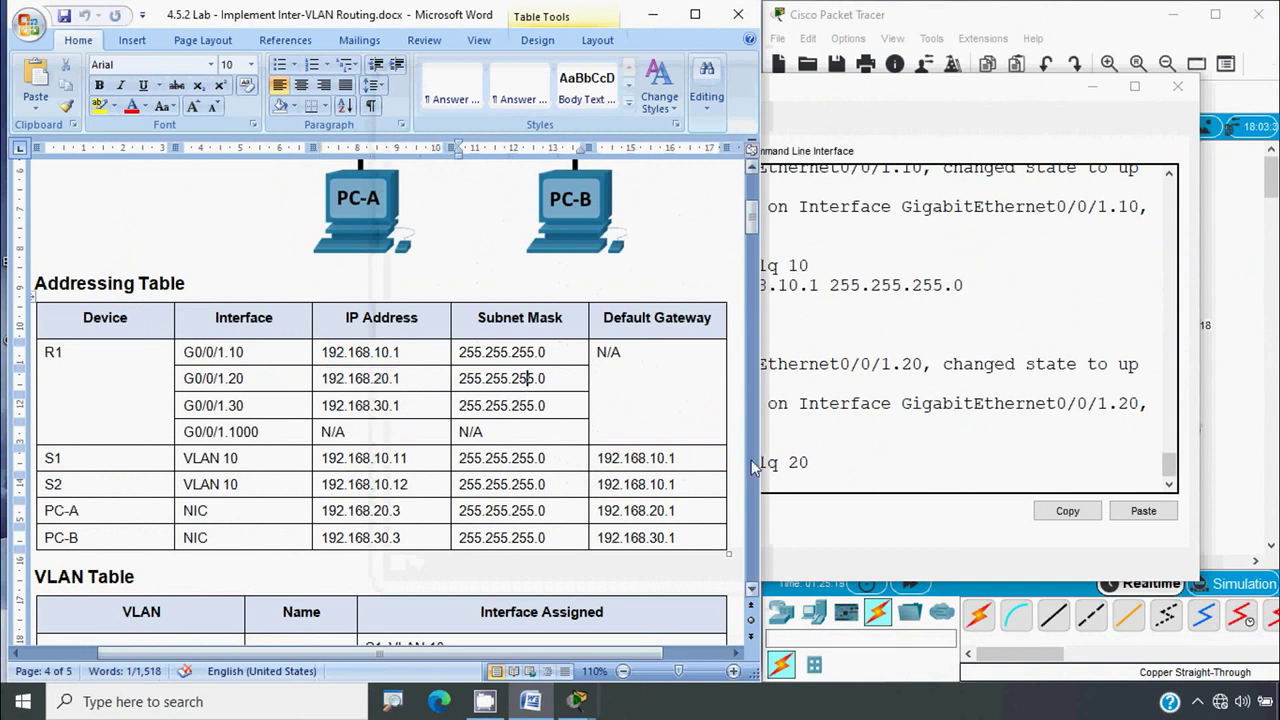
left_click(781, 481)
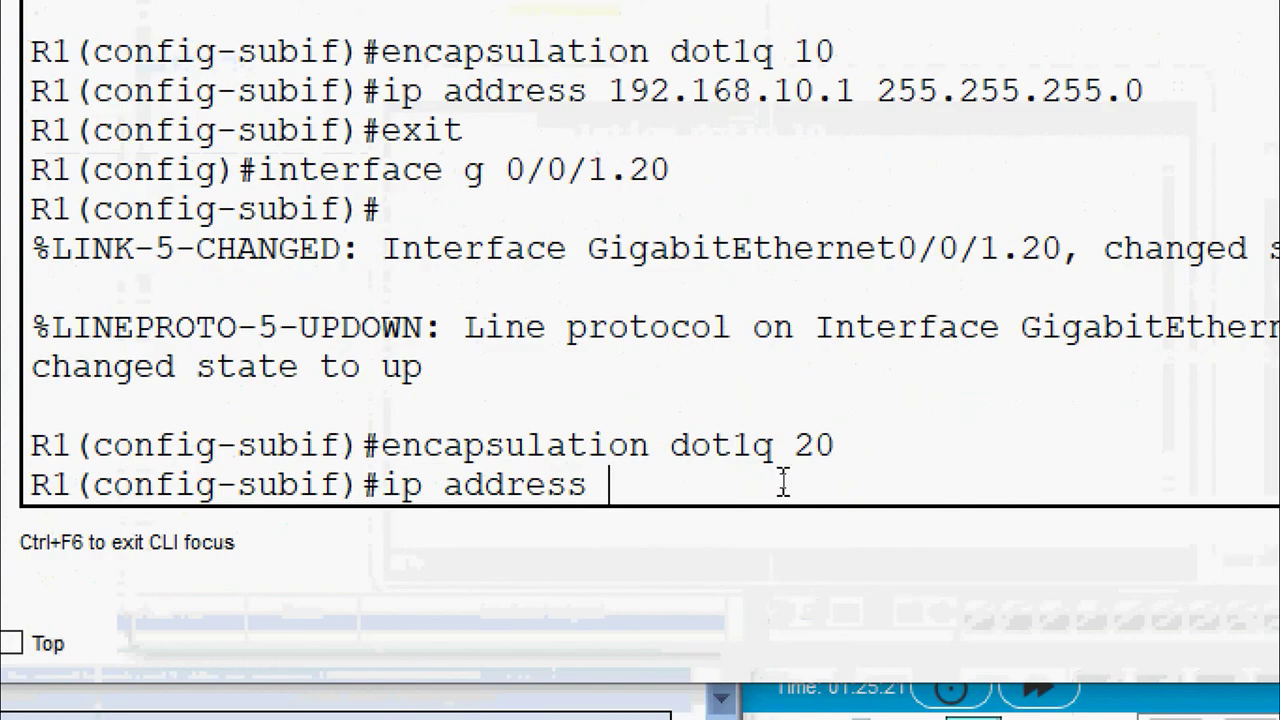
right_click(776, 478)
left_click(826, 510)
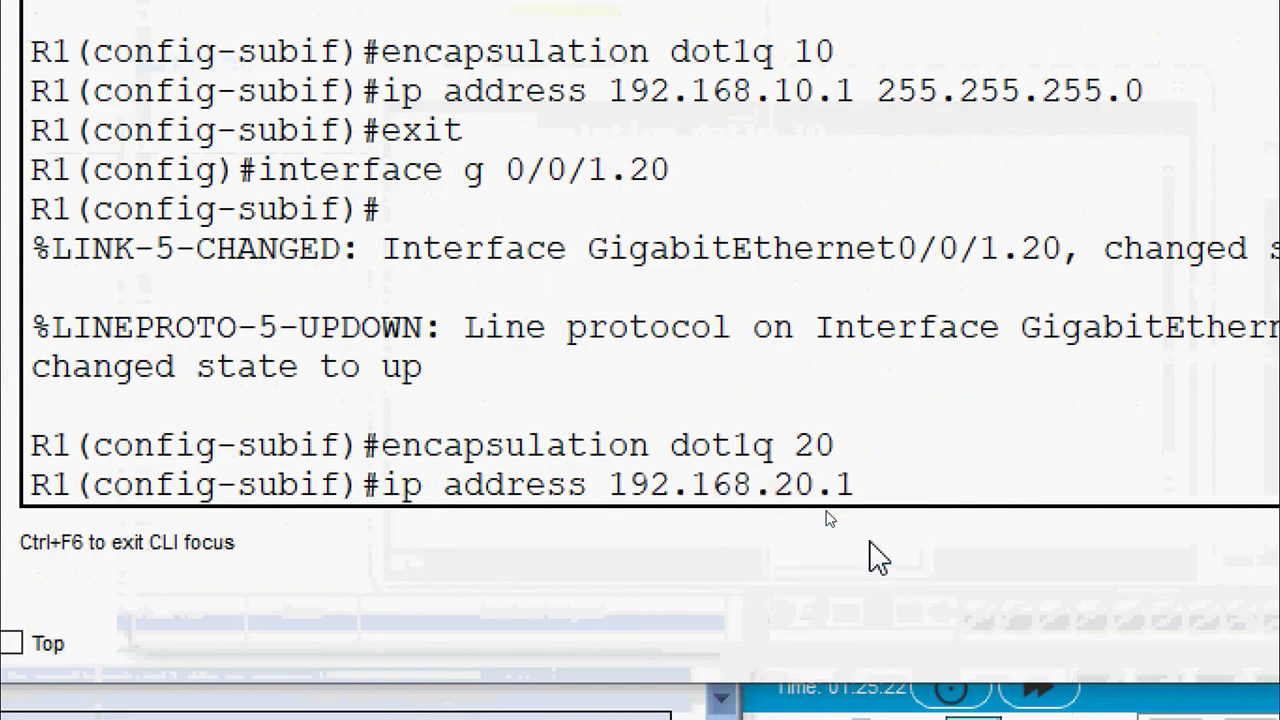
type("255.255")
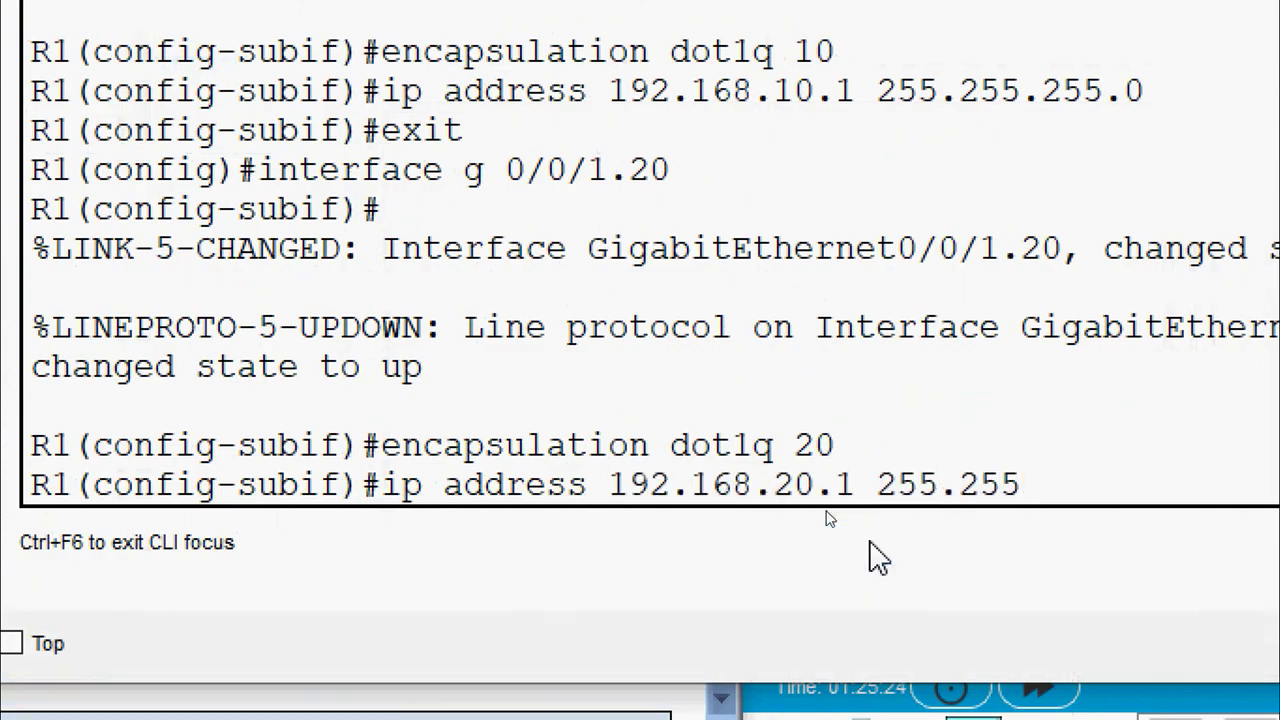
type(".255.0")
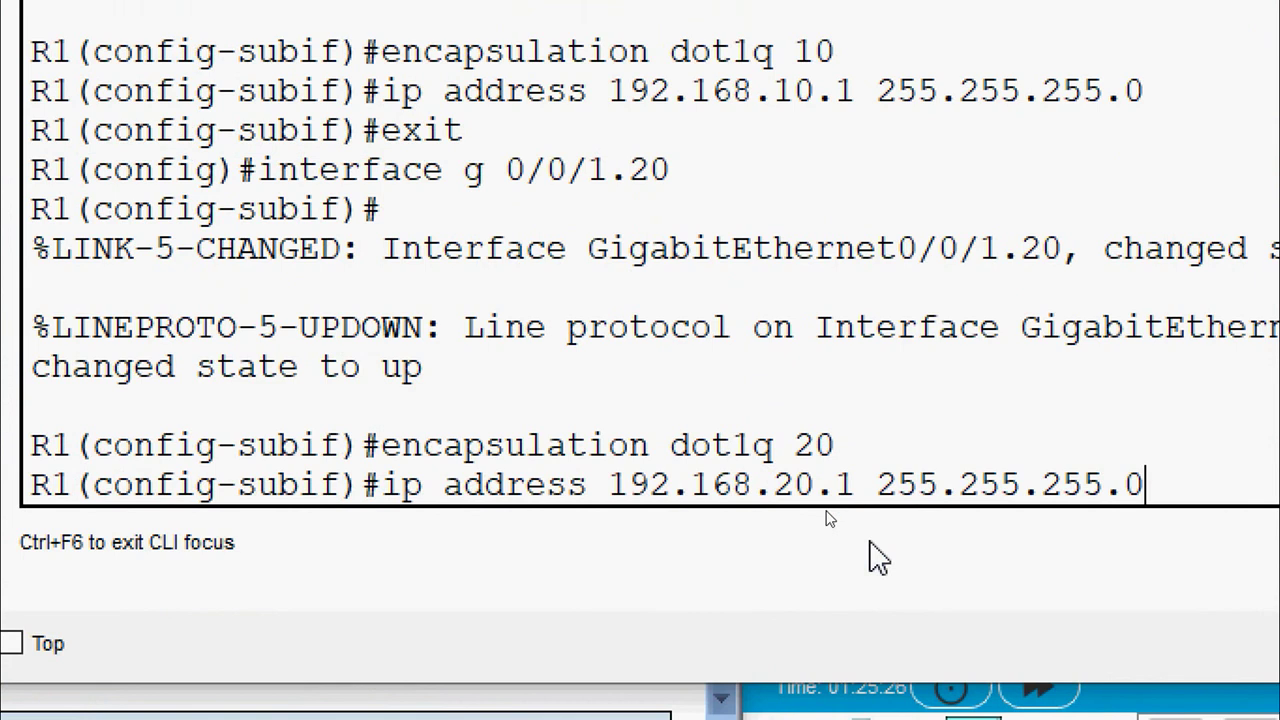
key("Return")
type("exit")
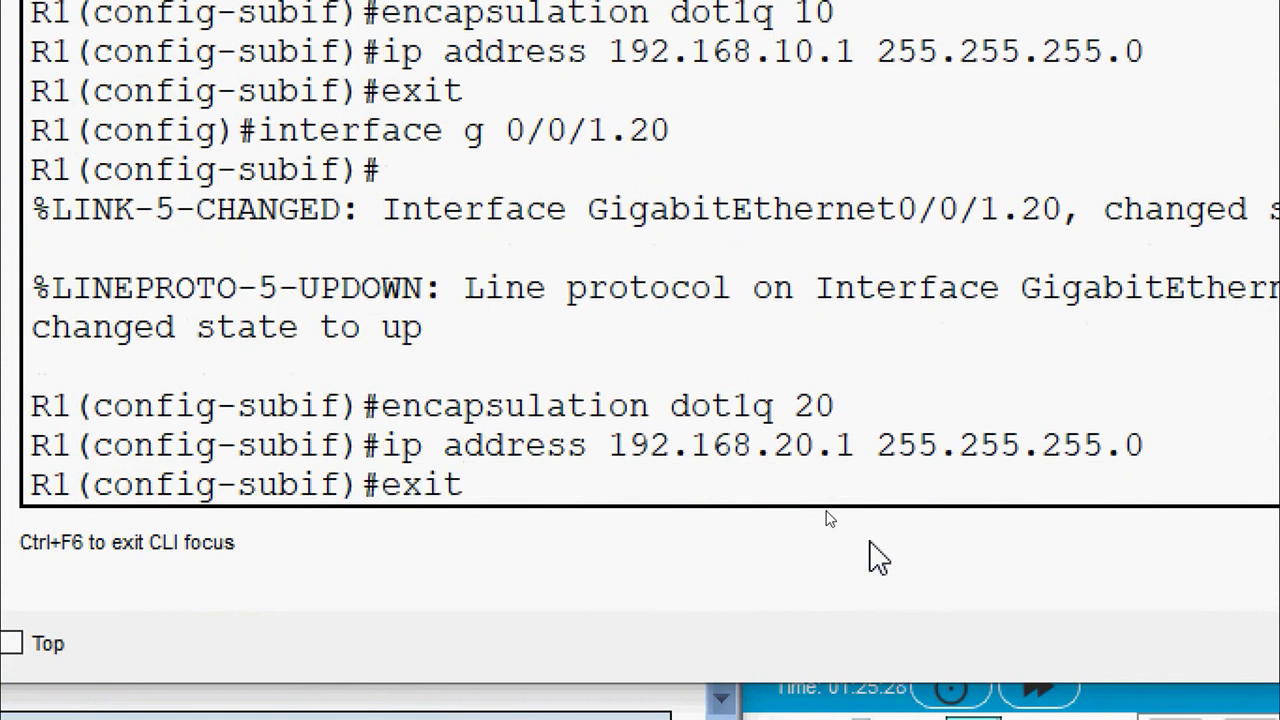
key("Return")
Create subinterface G0/0/1.30 with encapsulation dot1q 30
type("in")
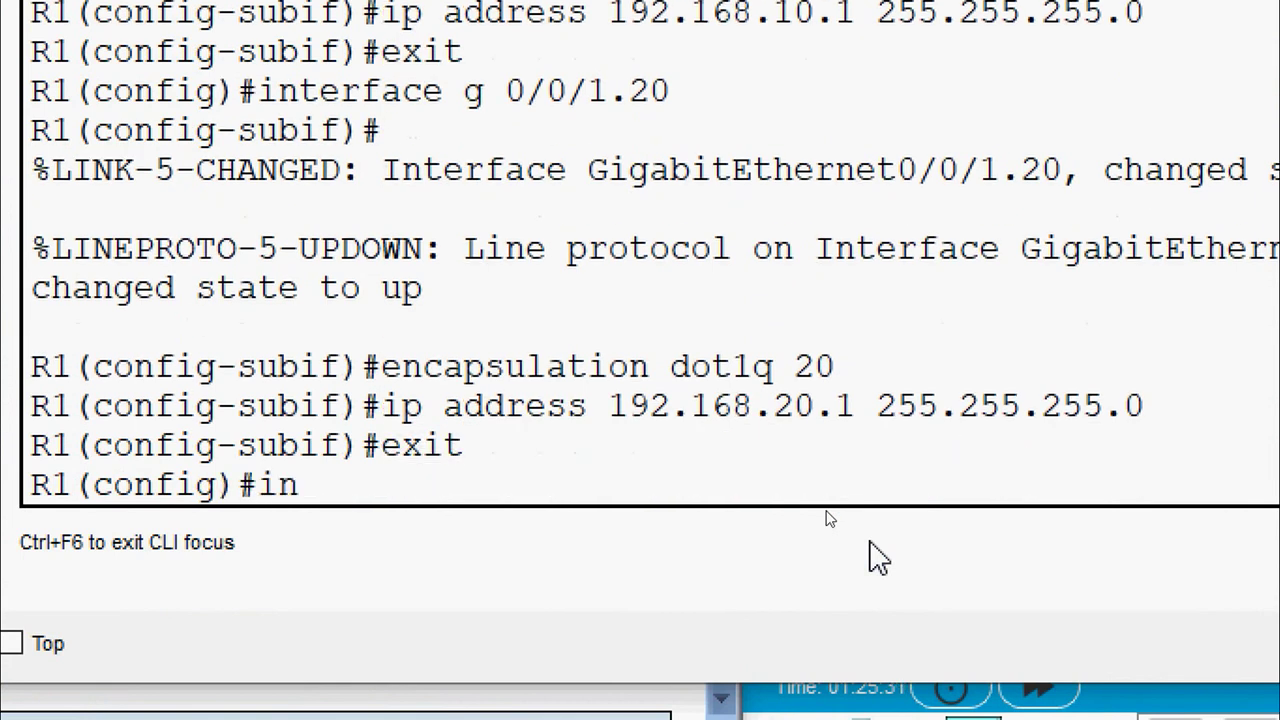
type("terface ")
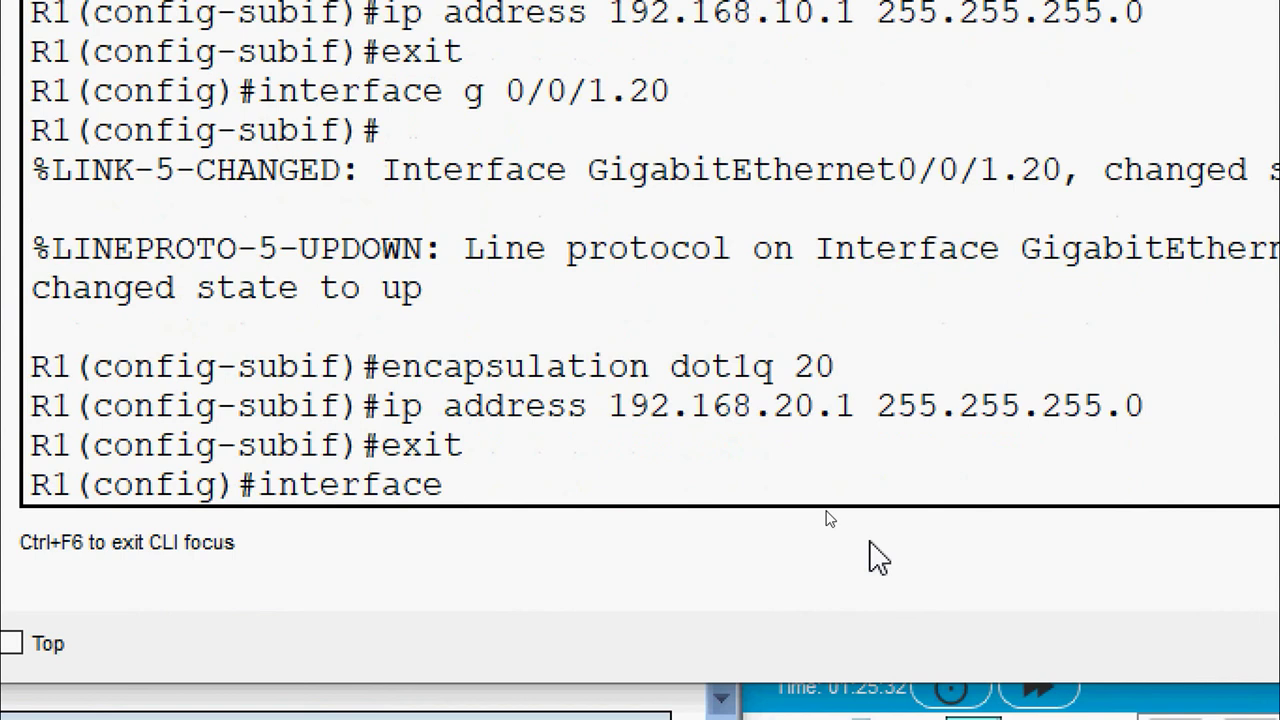
type("g 0/")
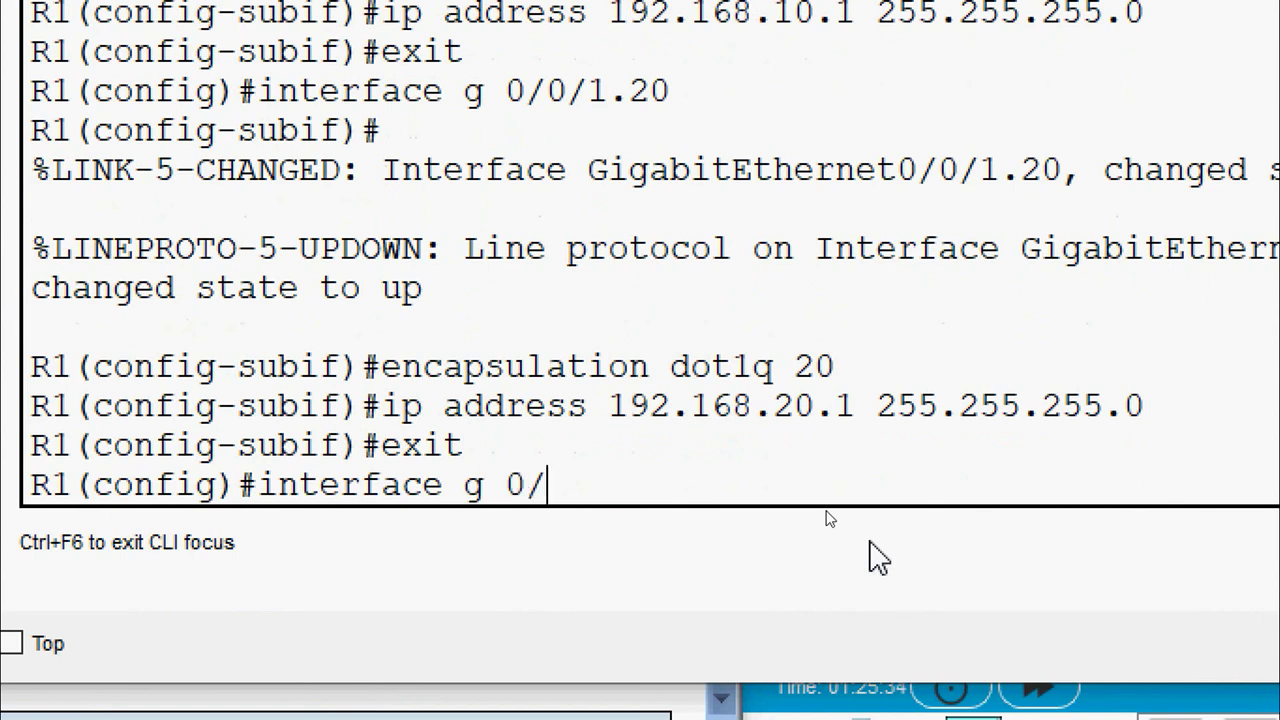
type("0/1.")
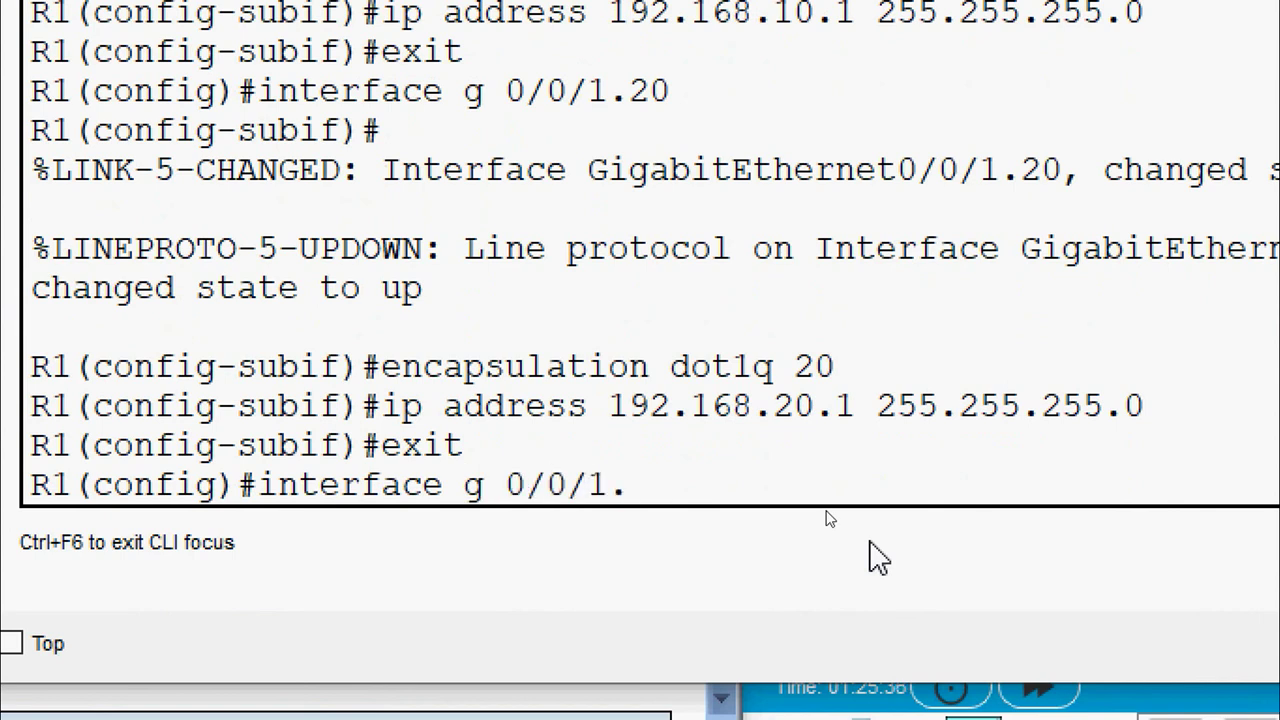
type("30")
key("Return")
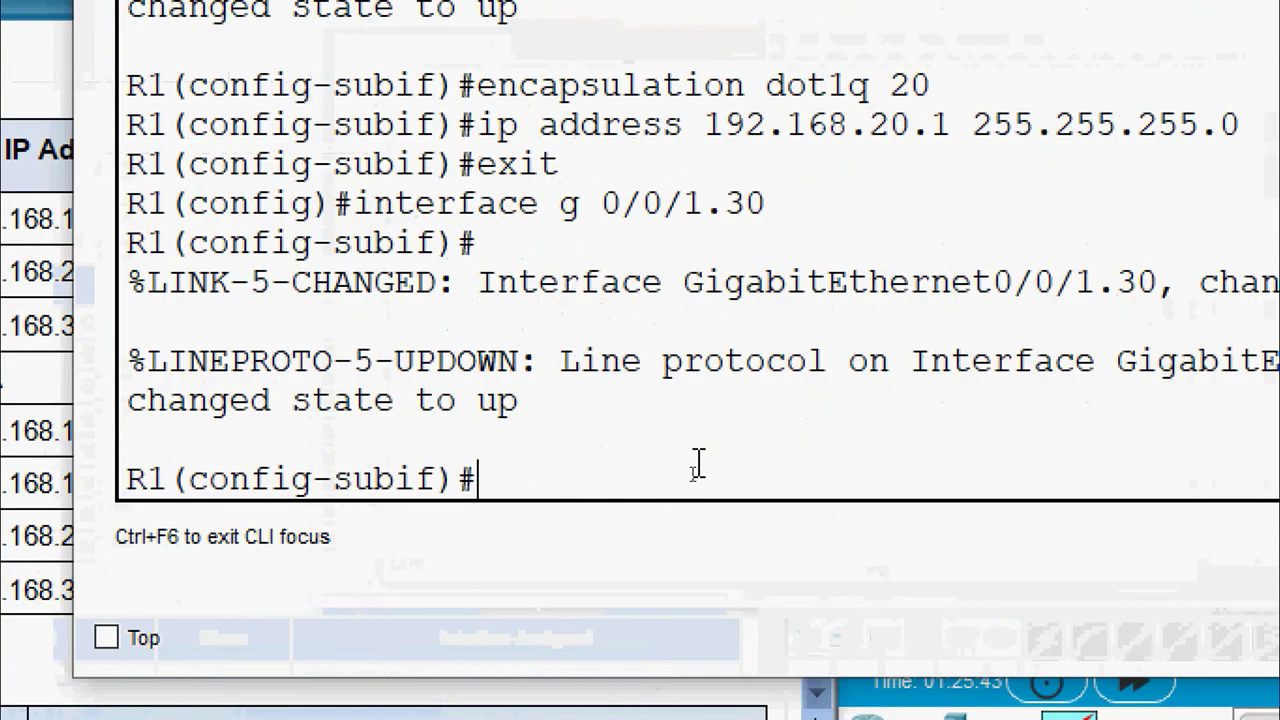
type("encap")
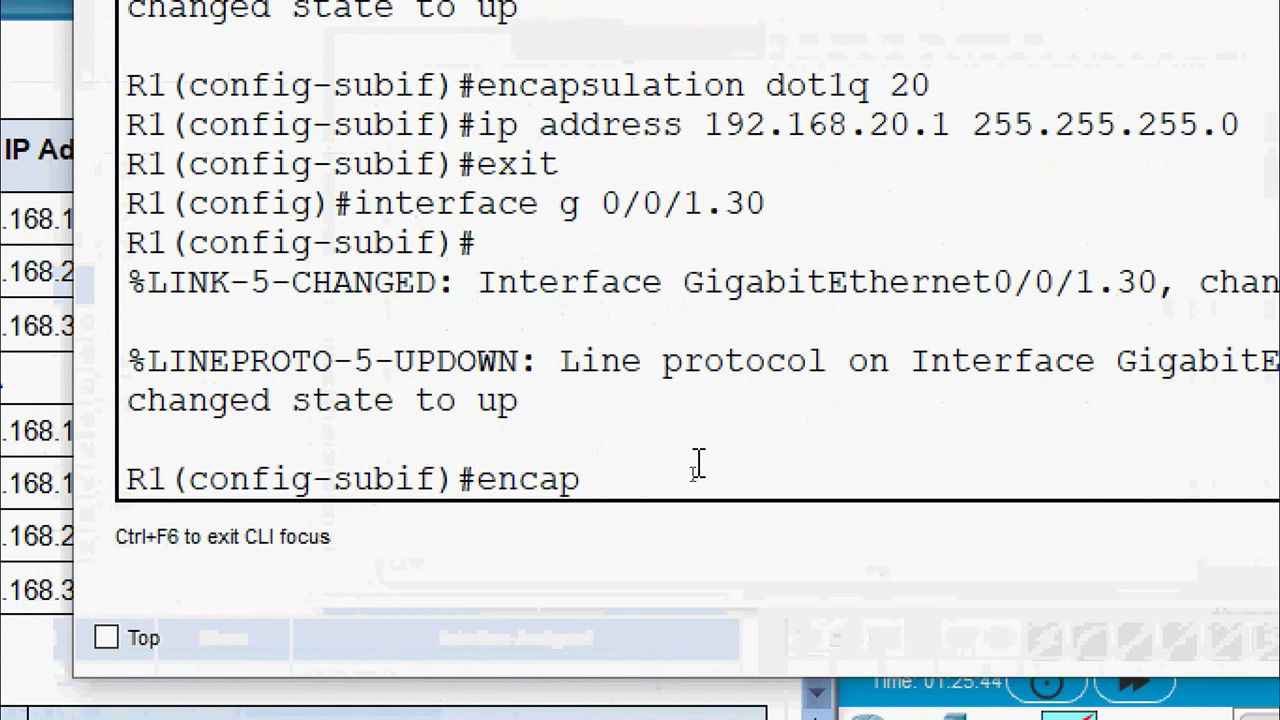
type("sulation dot")
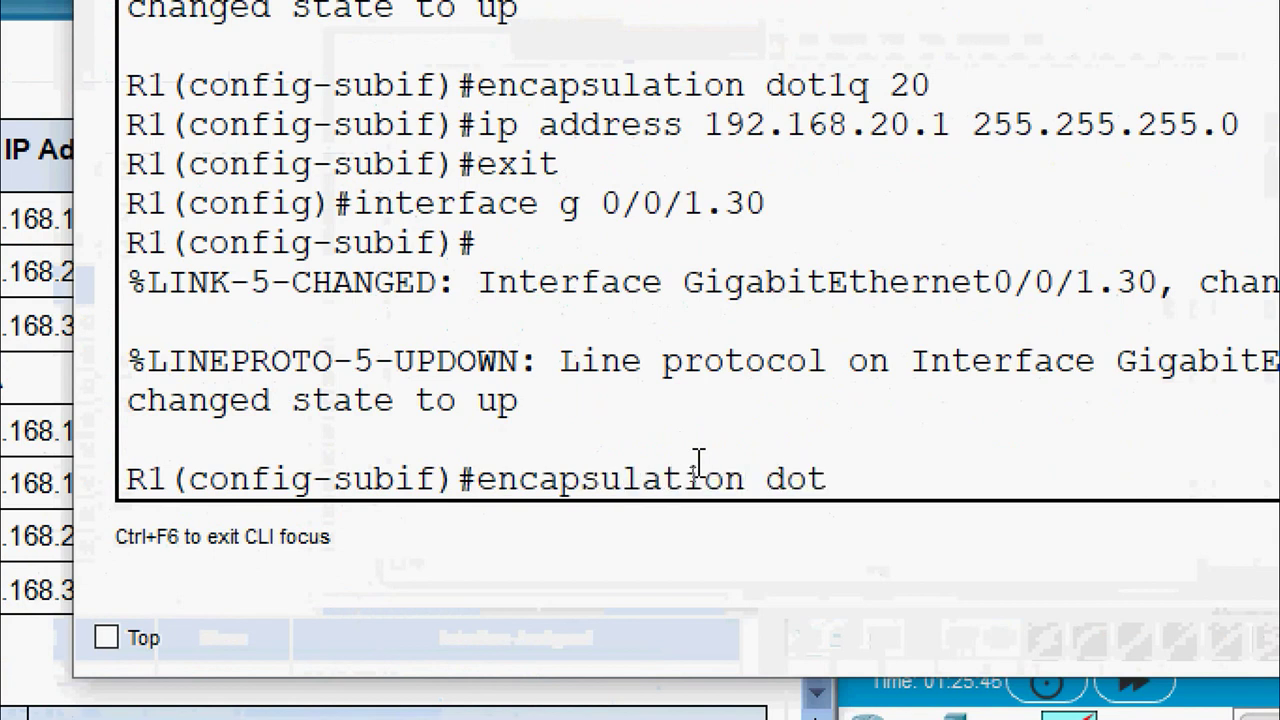
type("1q 30")
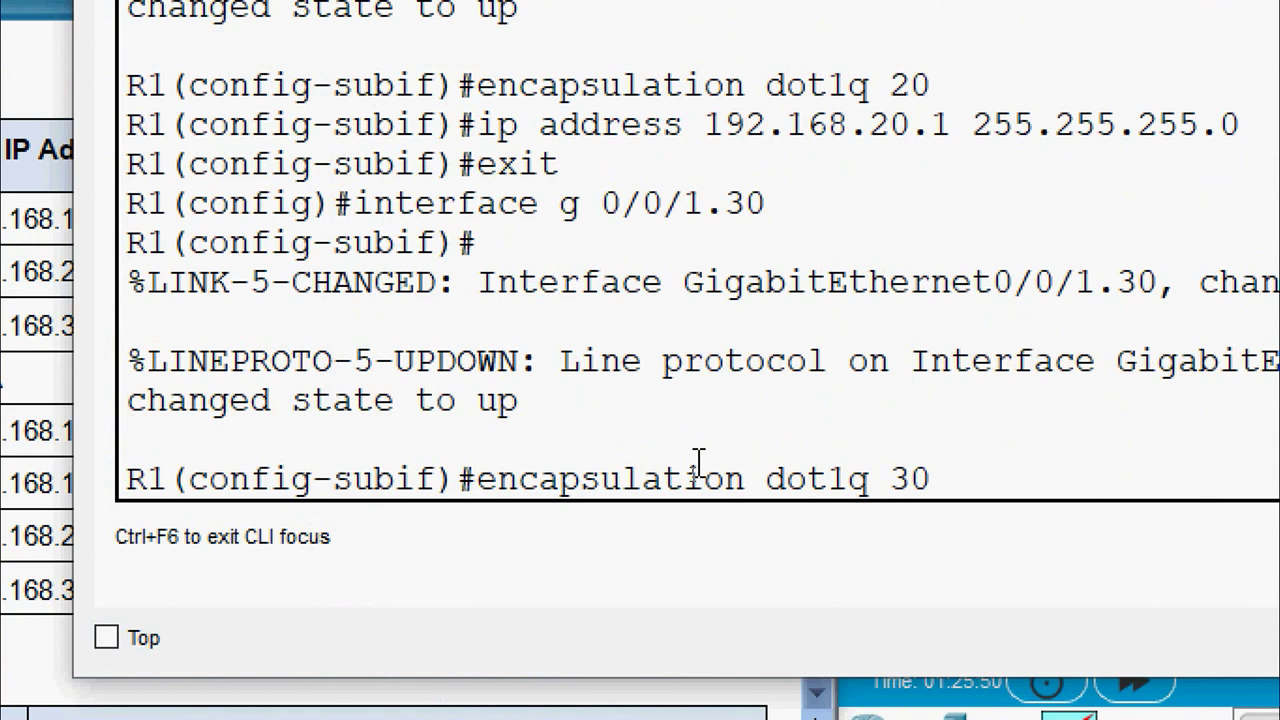
key("Return")
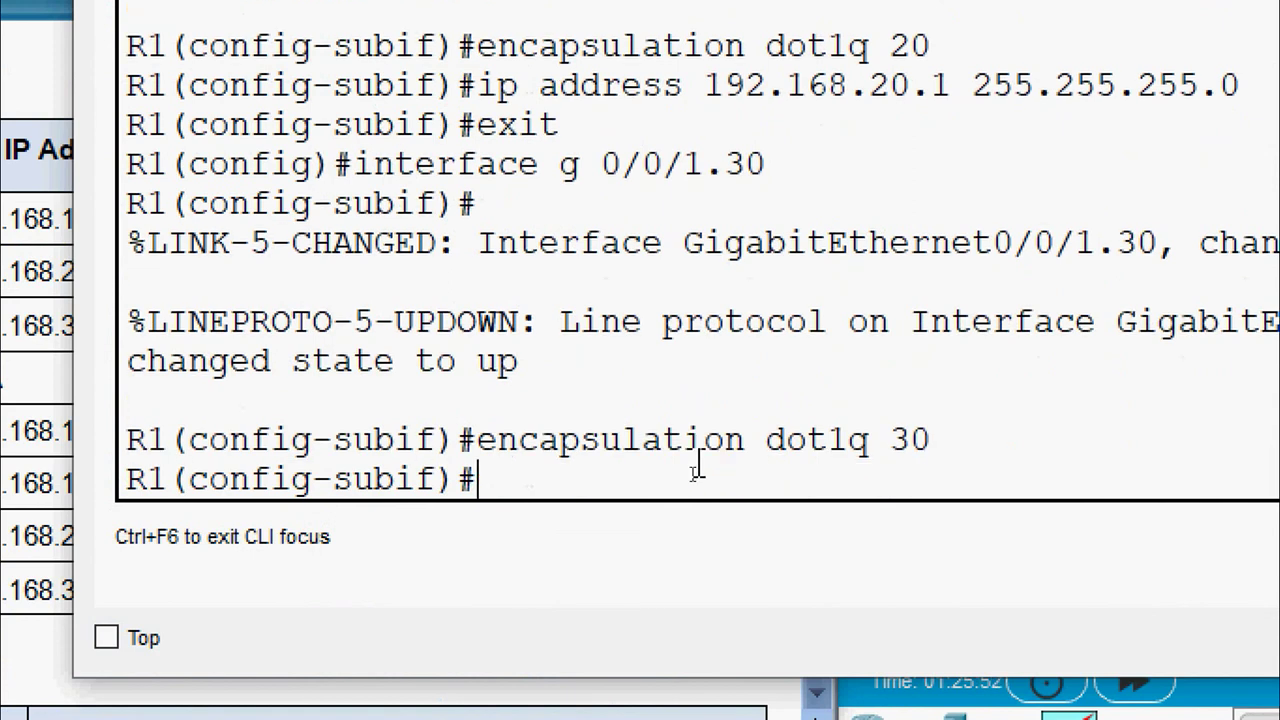
Assign 192.168.30.1 255.255.255.0, copied from the handout, and exit the subinterface
type("ip address")
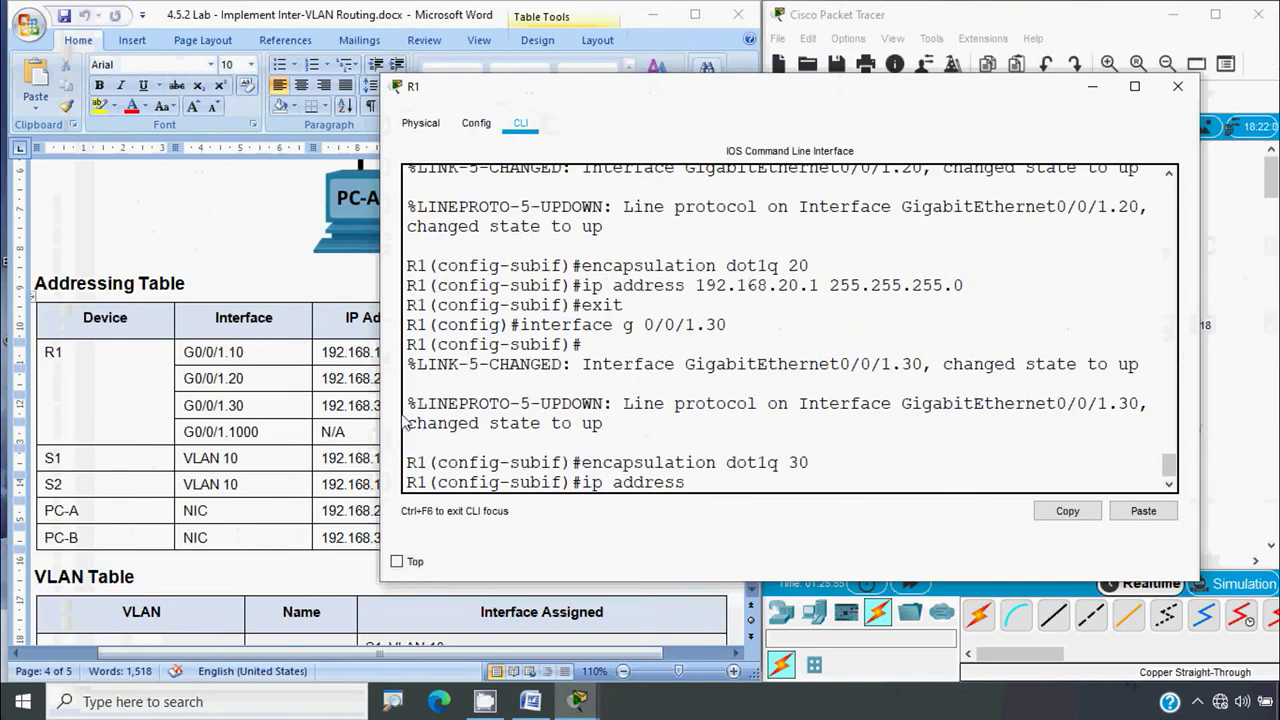
left_click(380, 420)
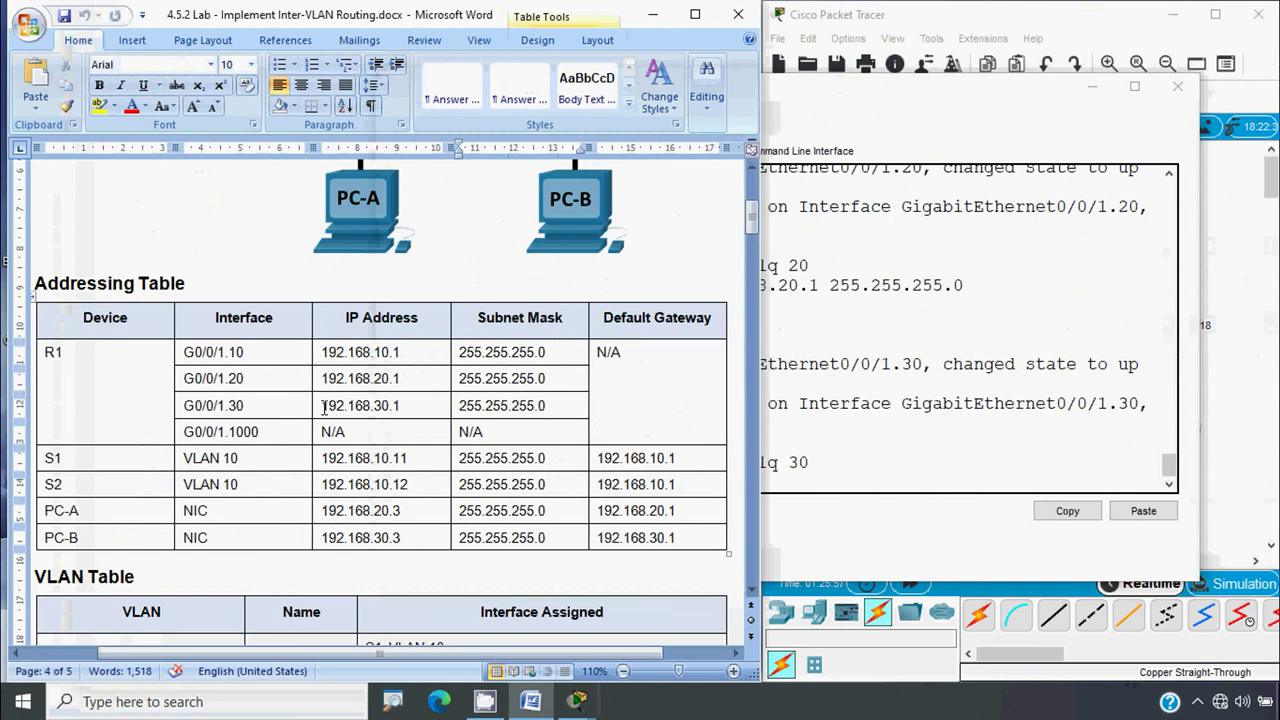
left_click(323, 406)
left_click(399, 405, "shift")
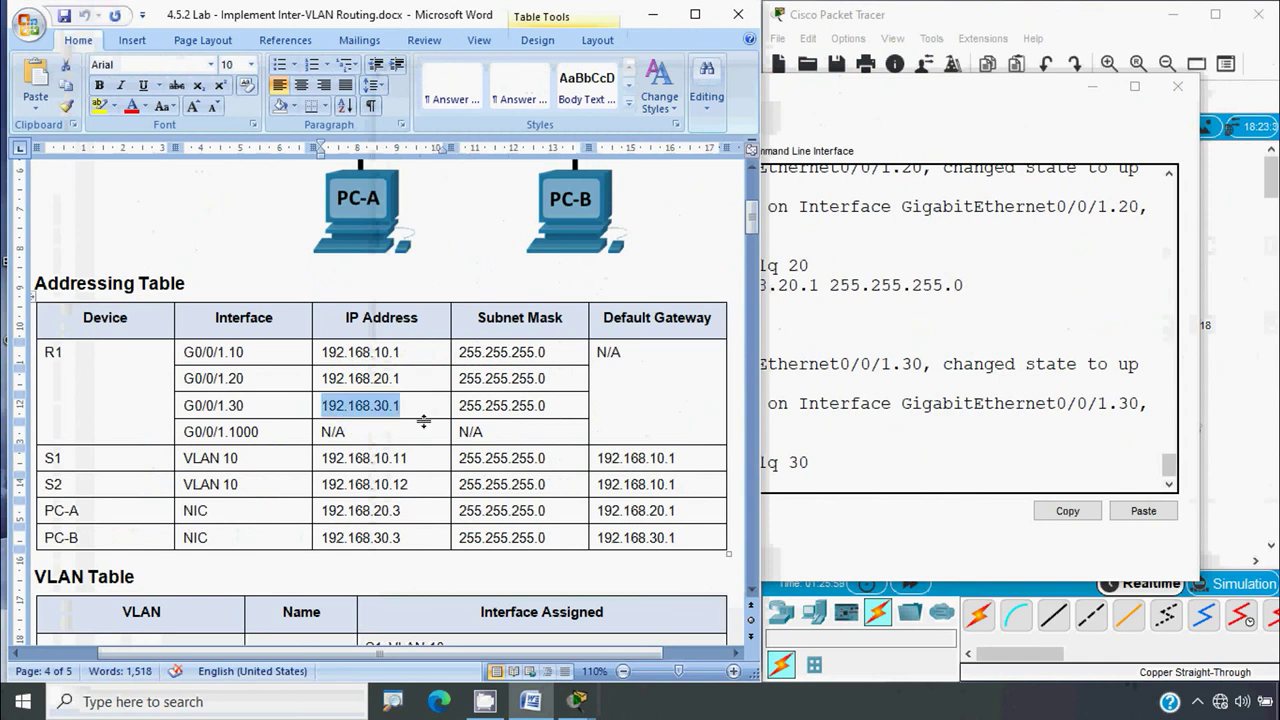
key("ctrl+c")
key("alt+Tab")
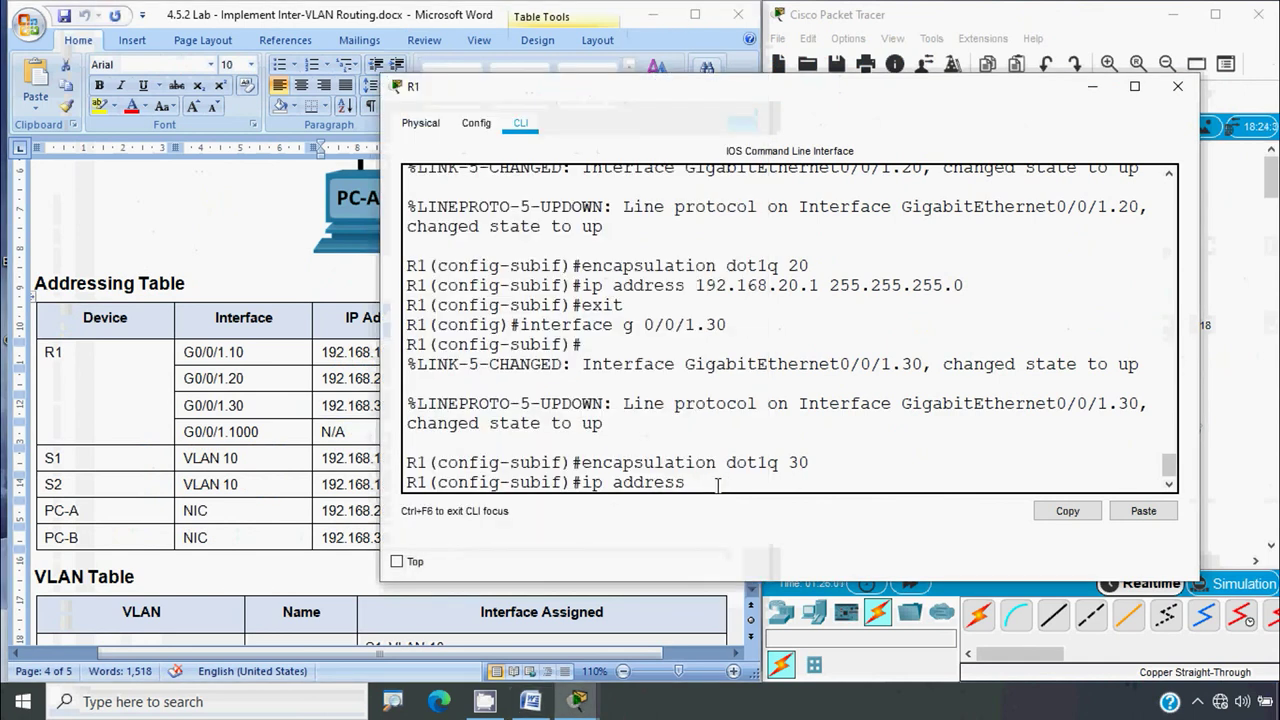
right_click(716, 480)
left_click(755, 518)
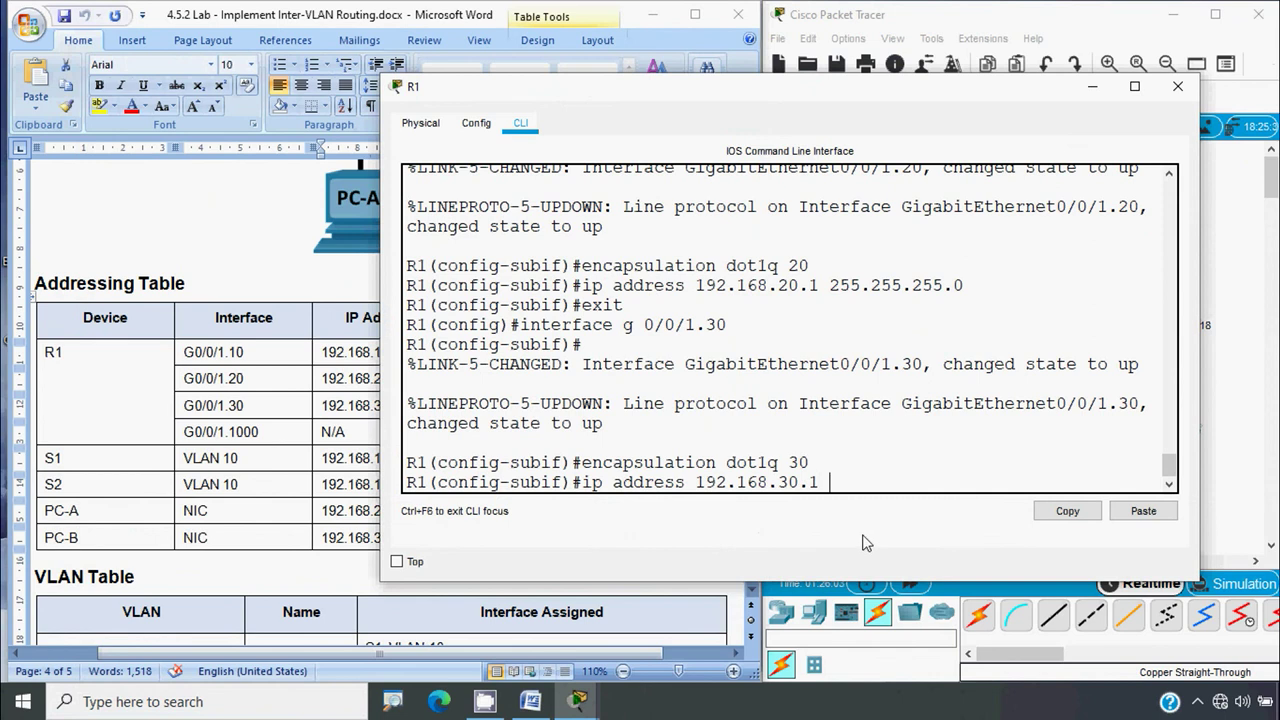
type("255.255")
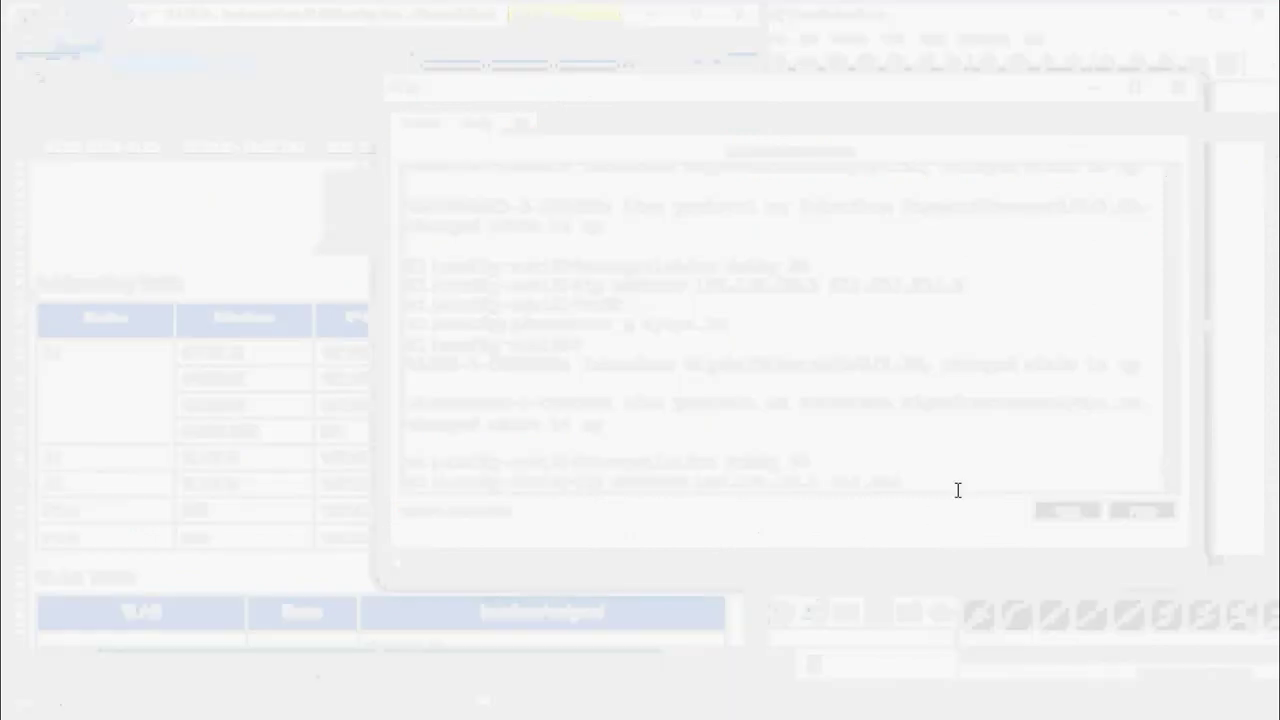
type(".255")
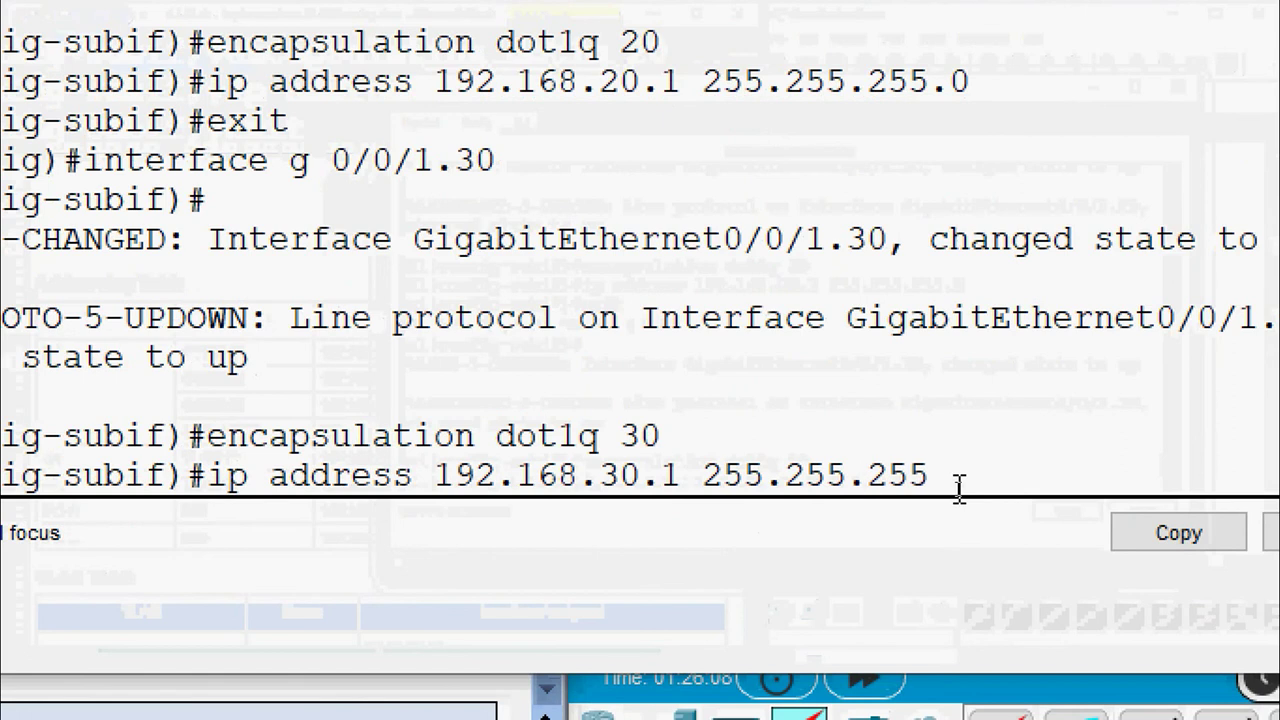
type(".0")
key("Return")
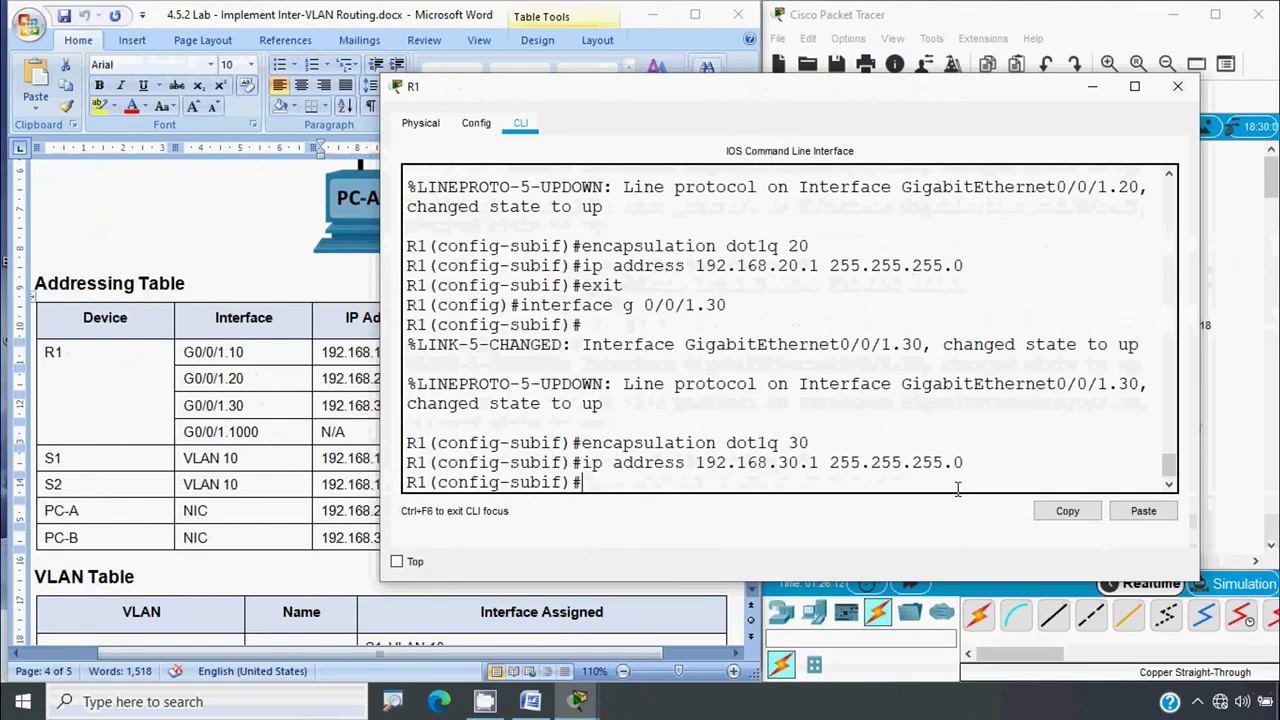
type("exit")
key("Return")
key("Return")
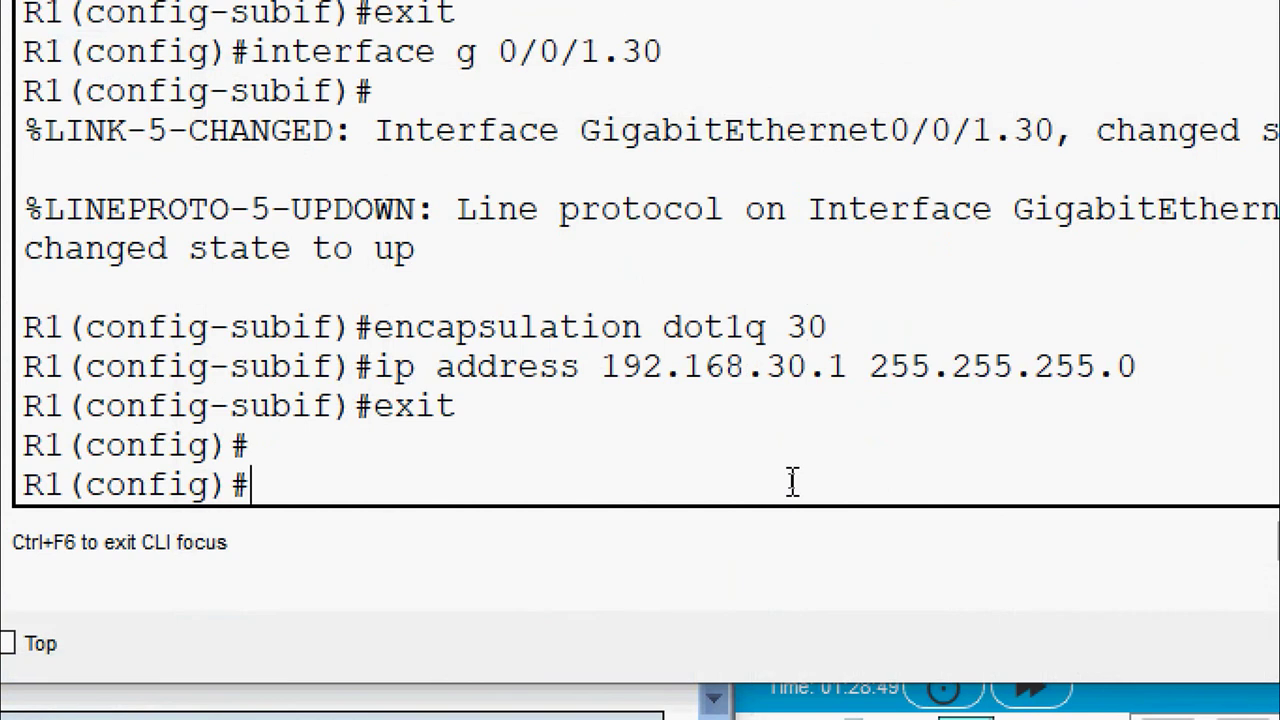
Give G0/0/1.10, .20 and .30 the descriptions VLAN10, VLAN20 and VLAN30
type("interface g")
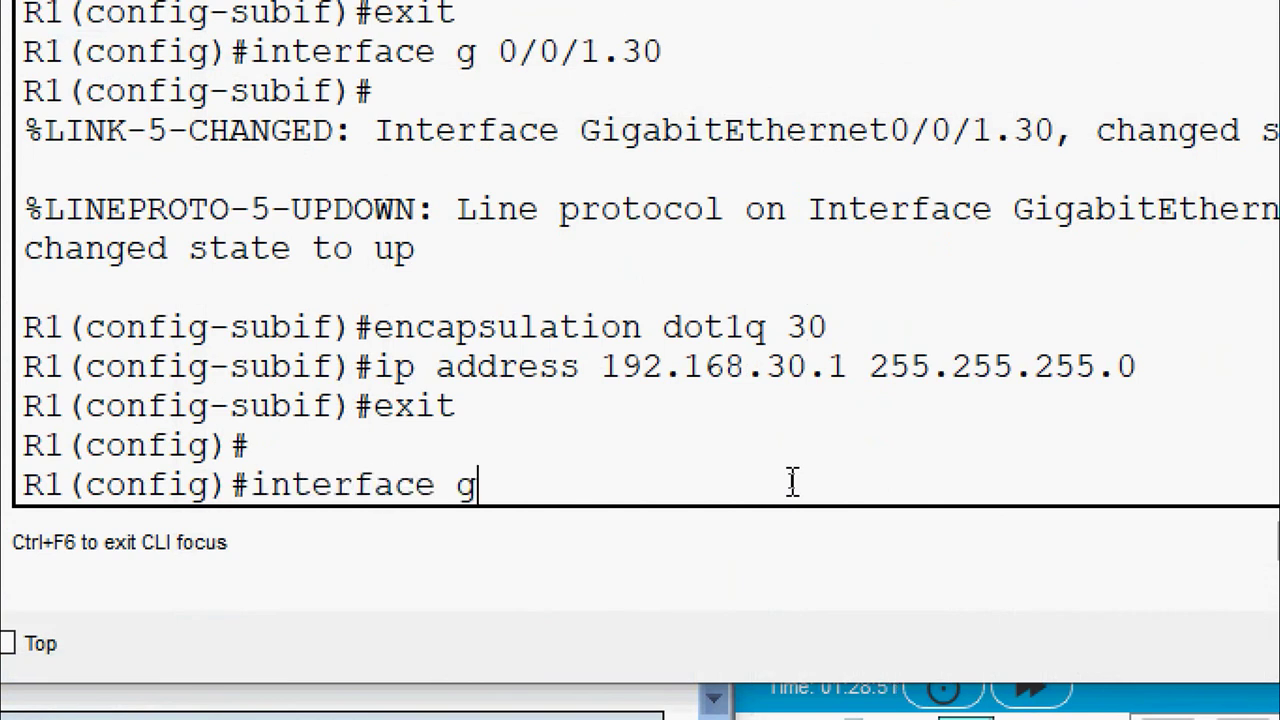
type("0/0/")
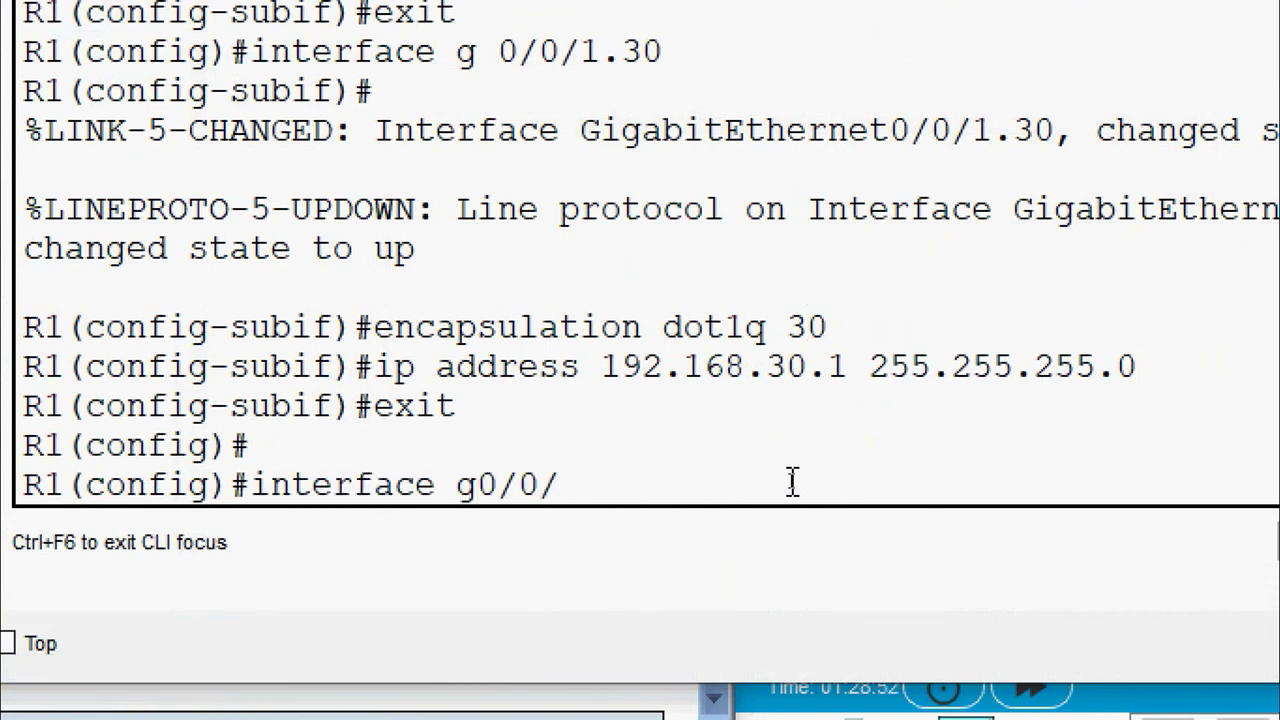
type("1.10")
key("Return")
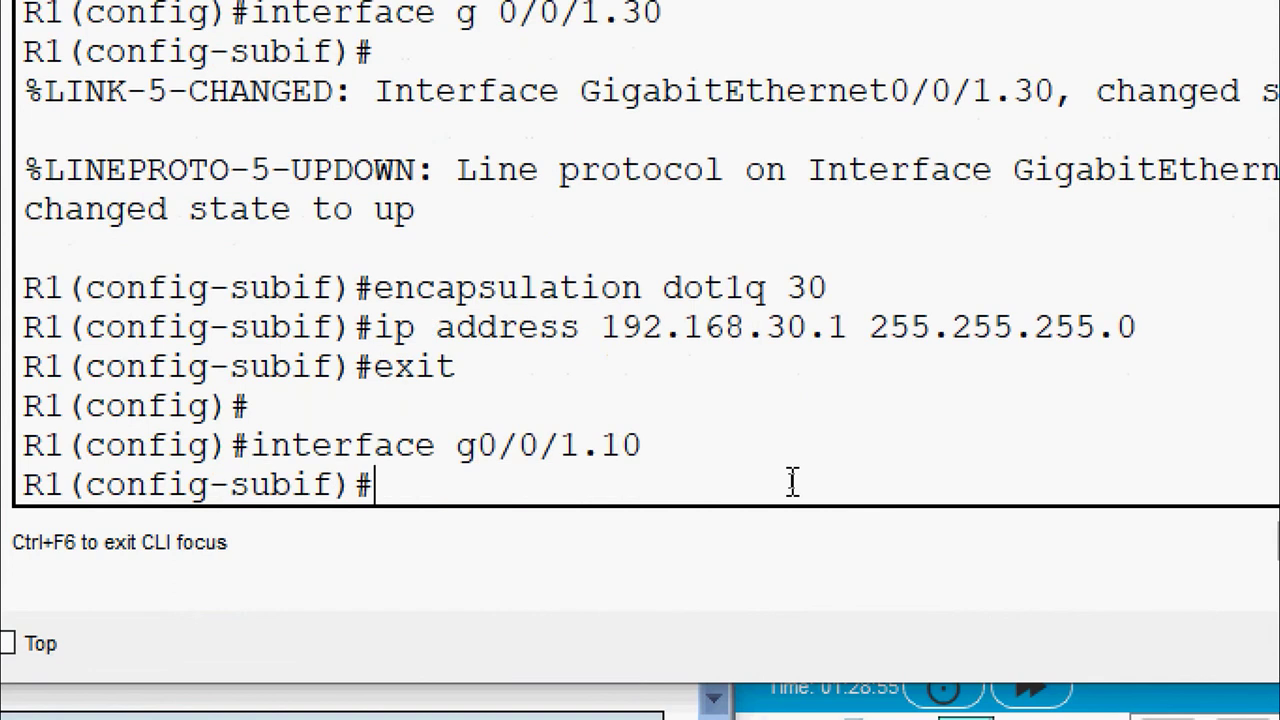
type("description ")
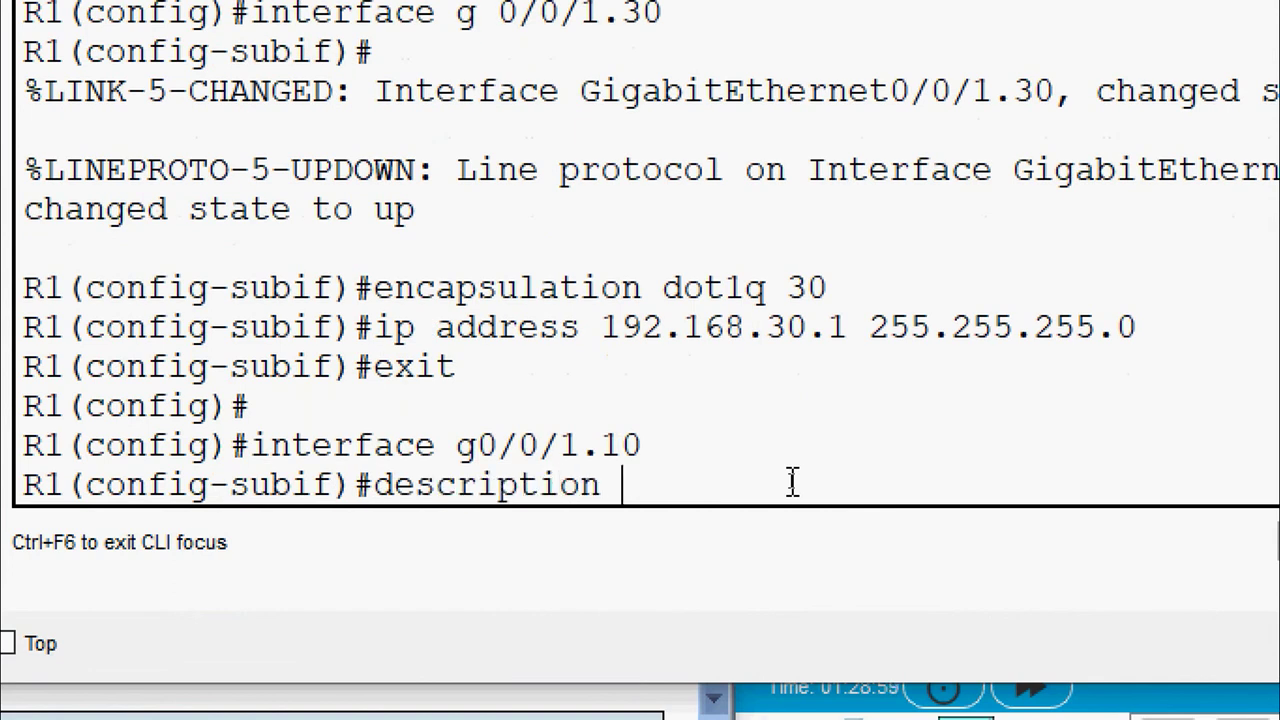
type("VLAN")
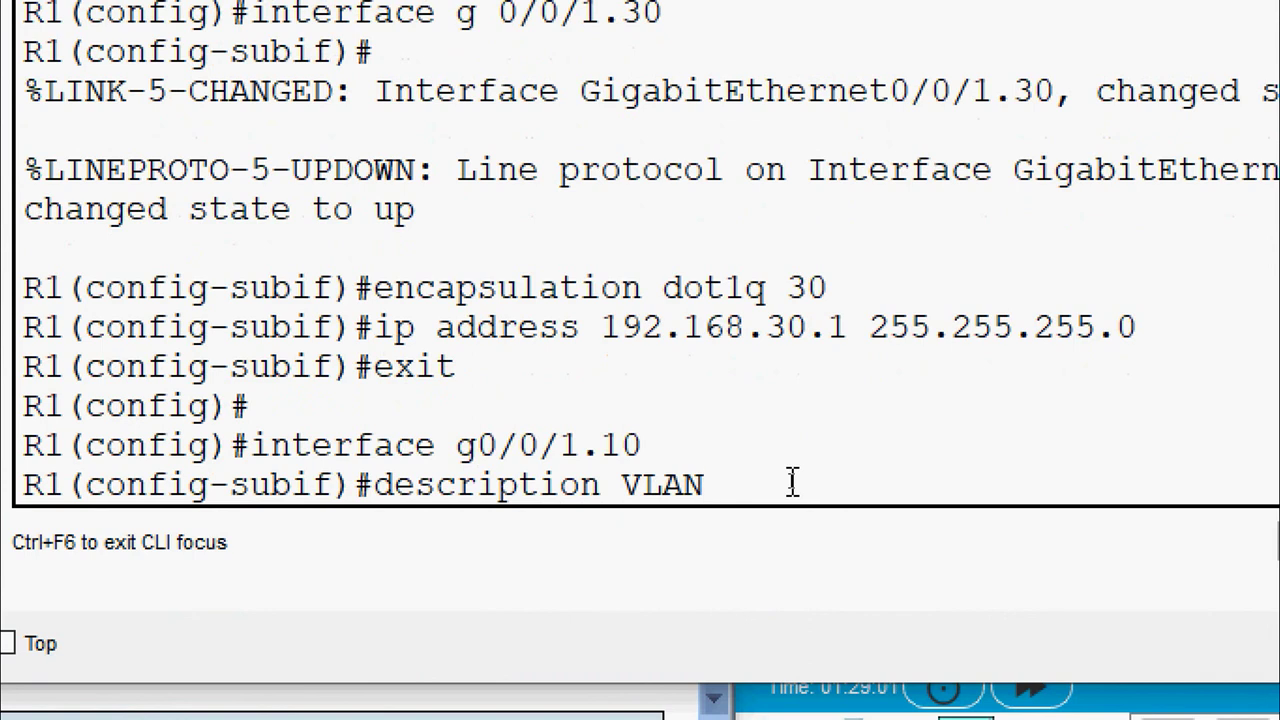
type("10")
key("Return")
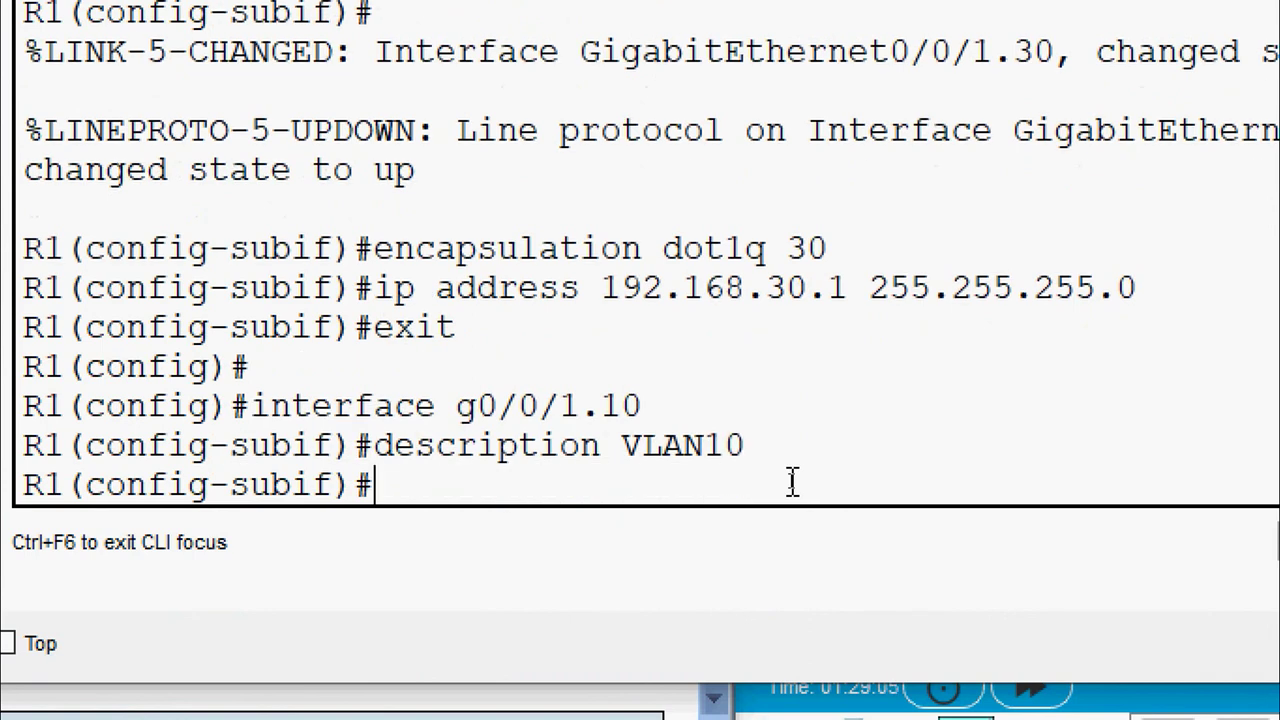
type("interface")
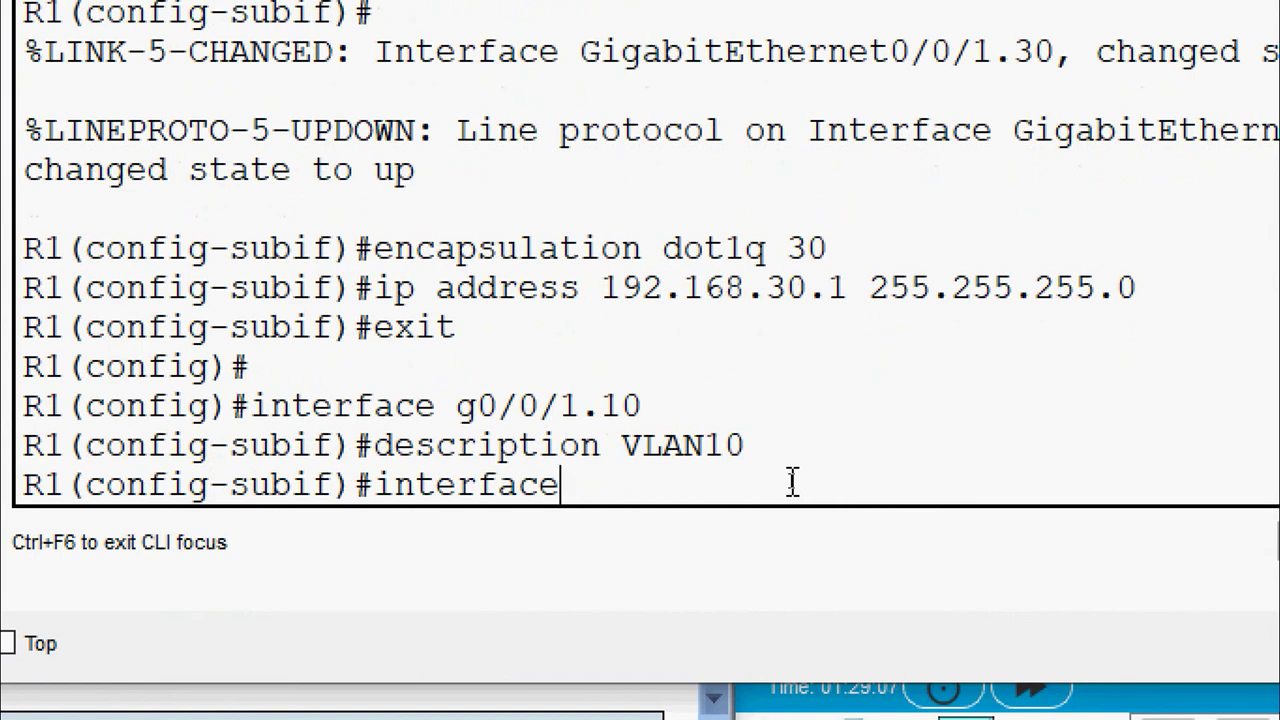
type(" g0/")
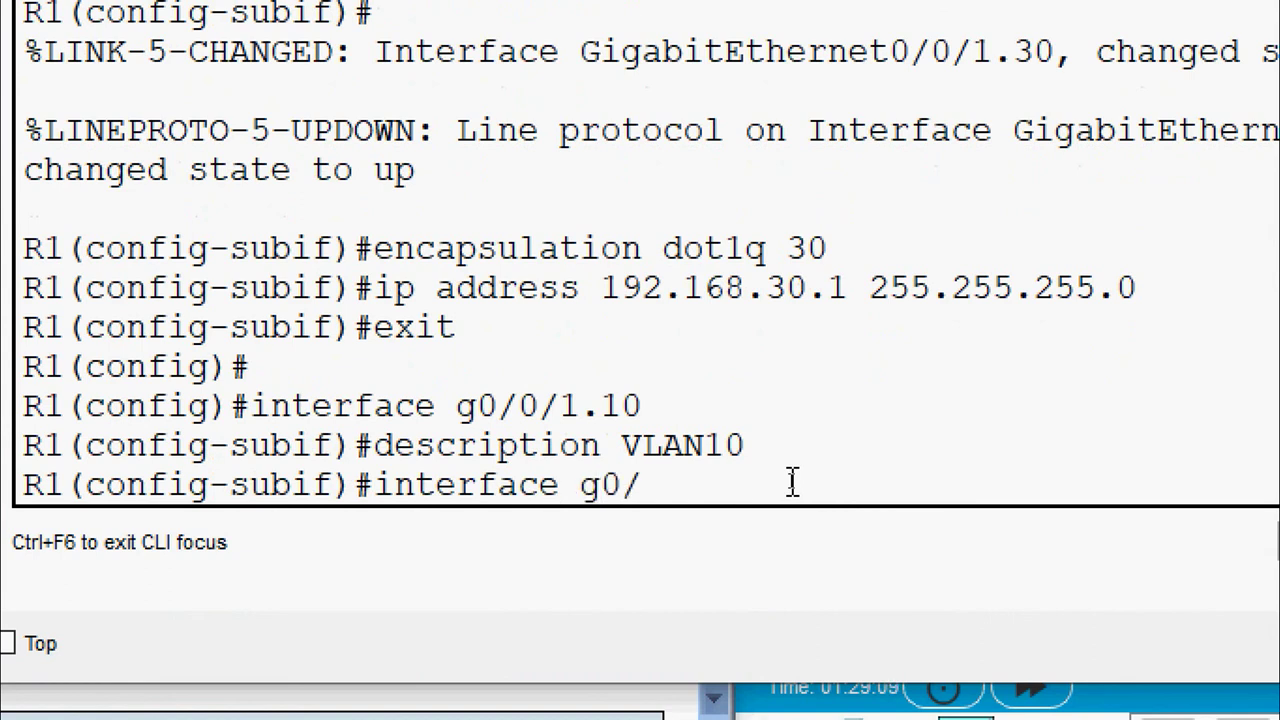
type("0/1.20")
key("Return")
type("des")
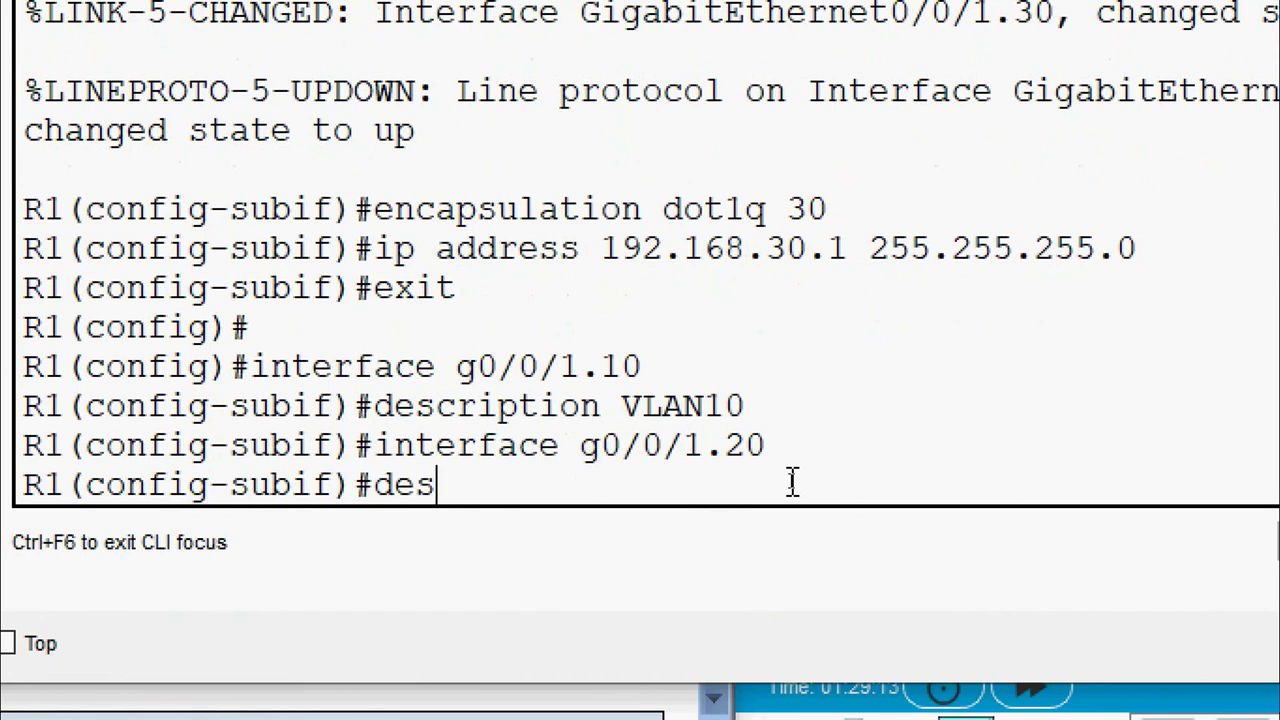
type("cription ")
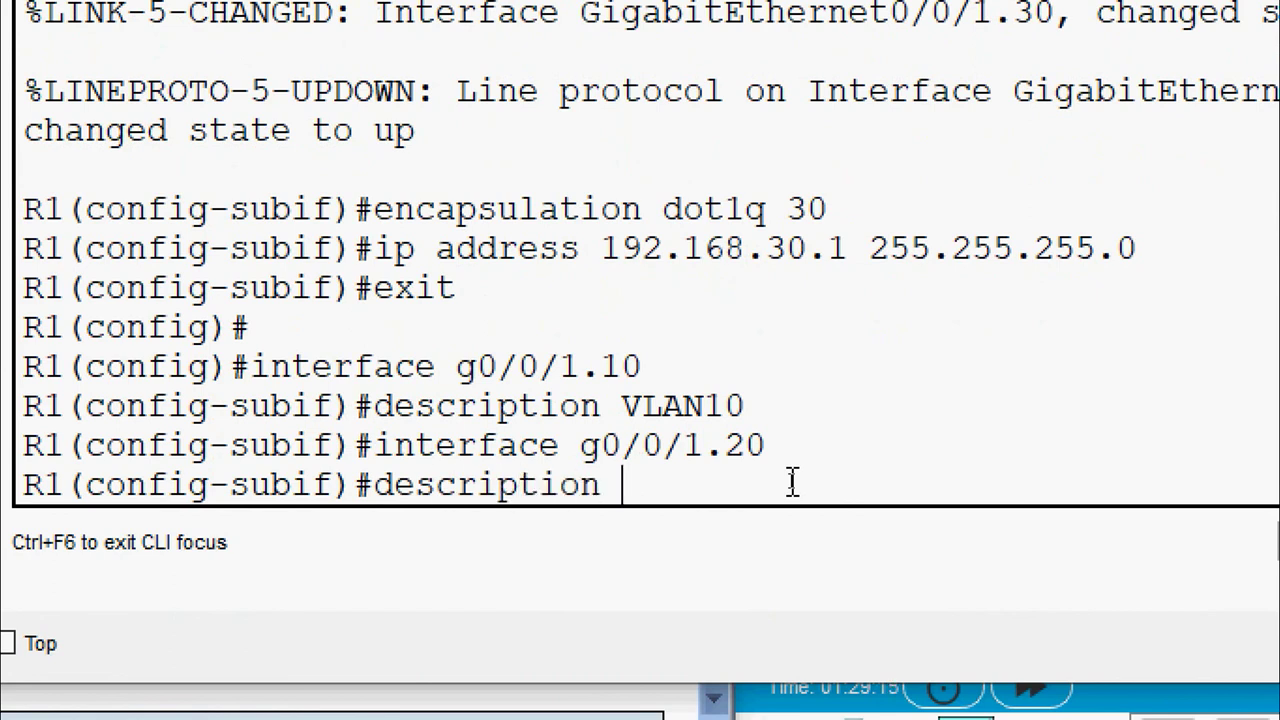
type("VLAN20")
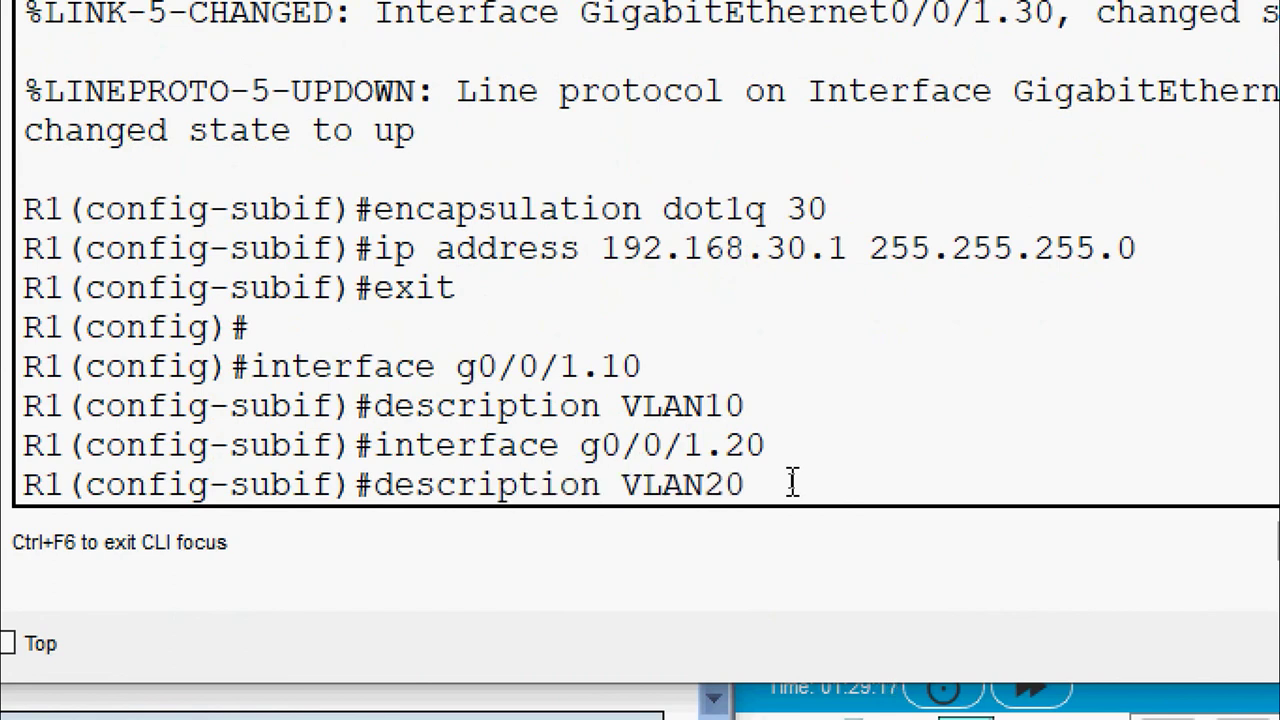
key("Return")
type("i")
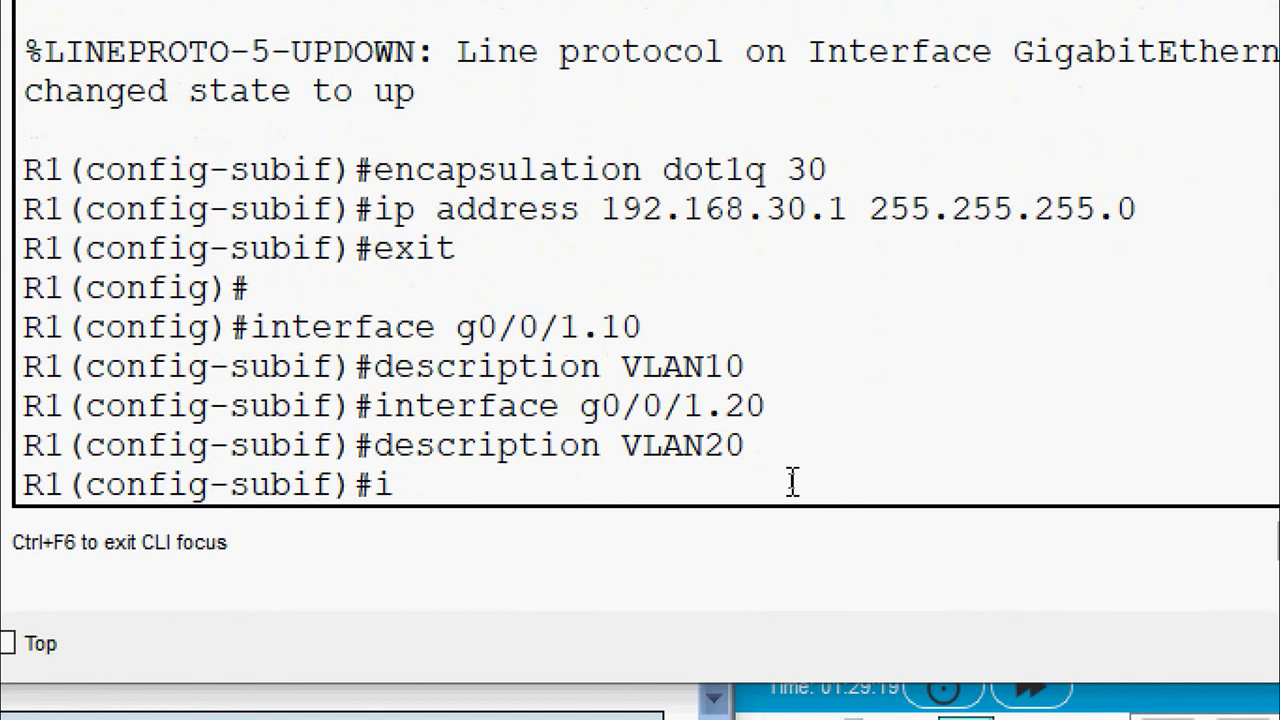
type("nterface")
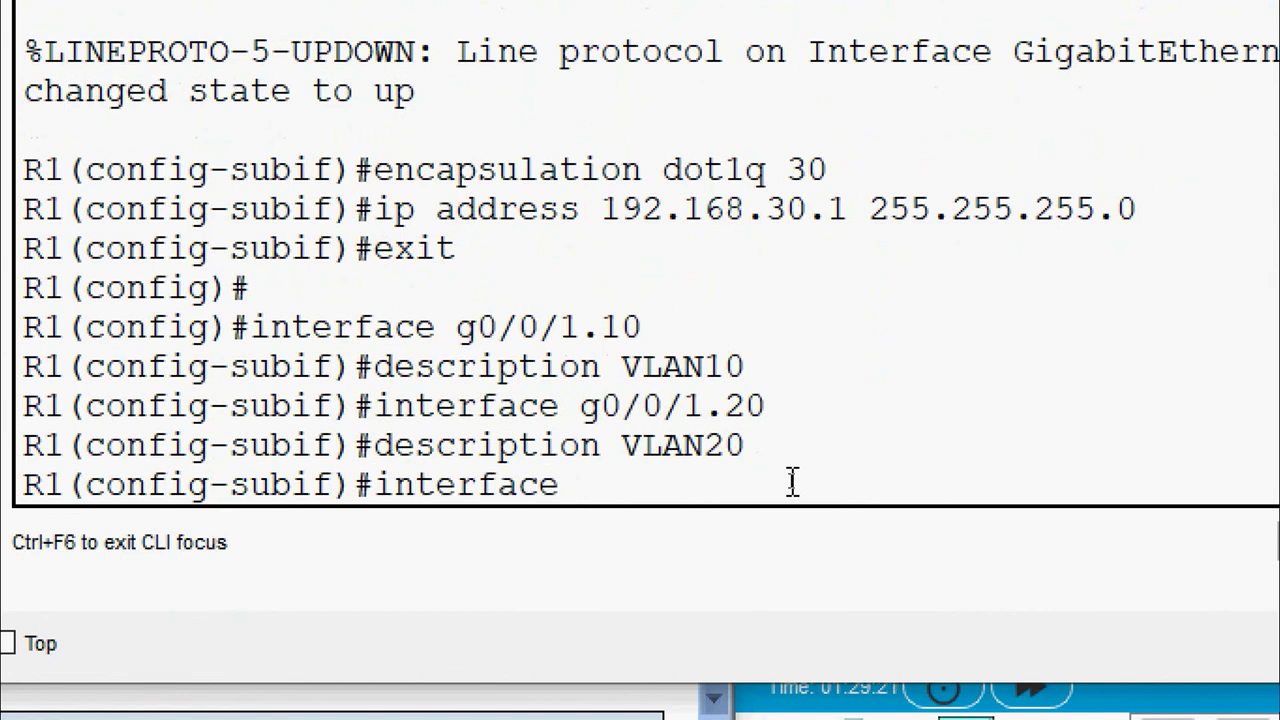
type(" g0/0/")
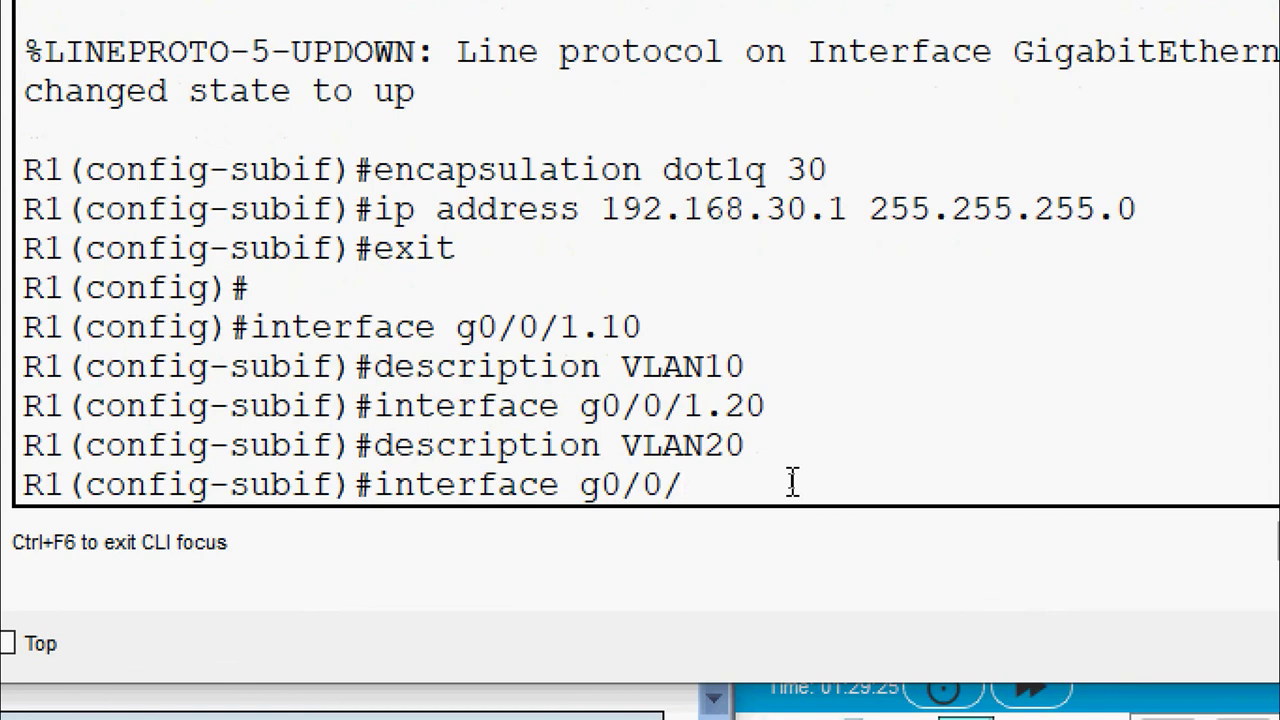
type("1.30")
key("Return")
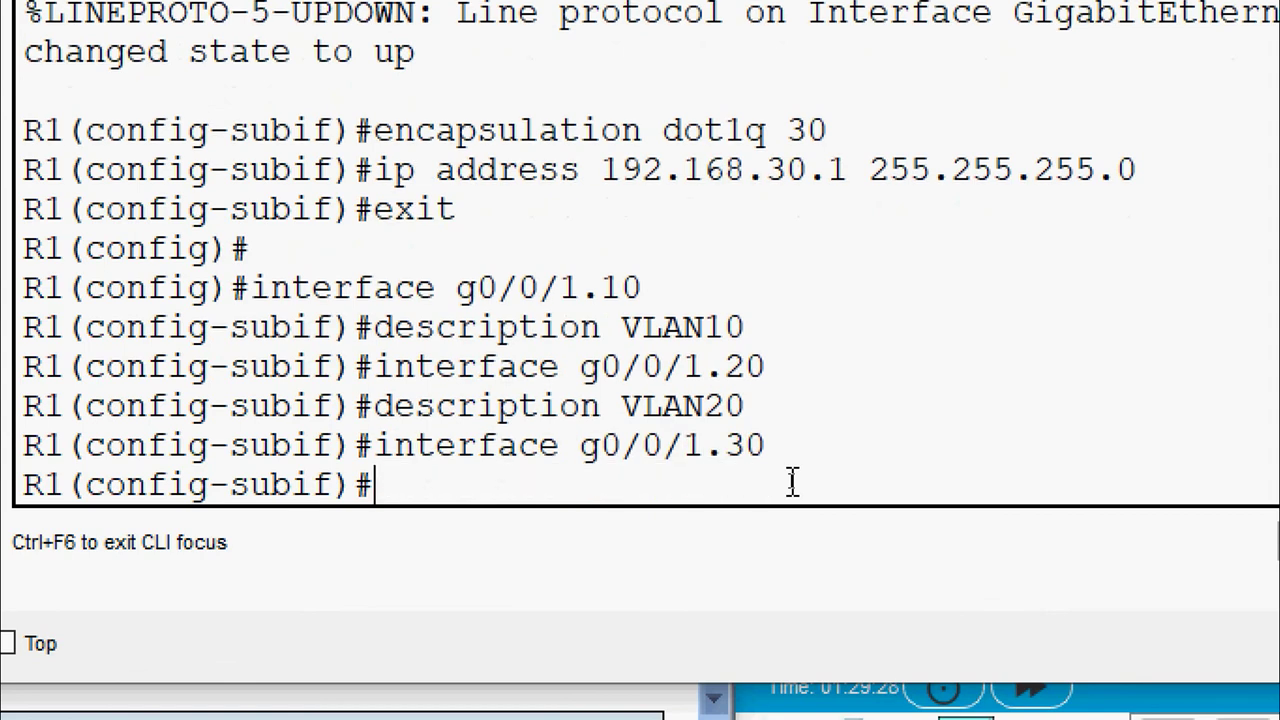
type("descripti")
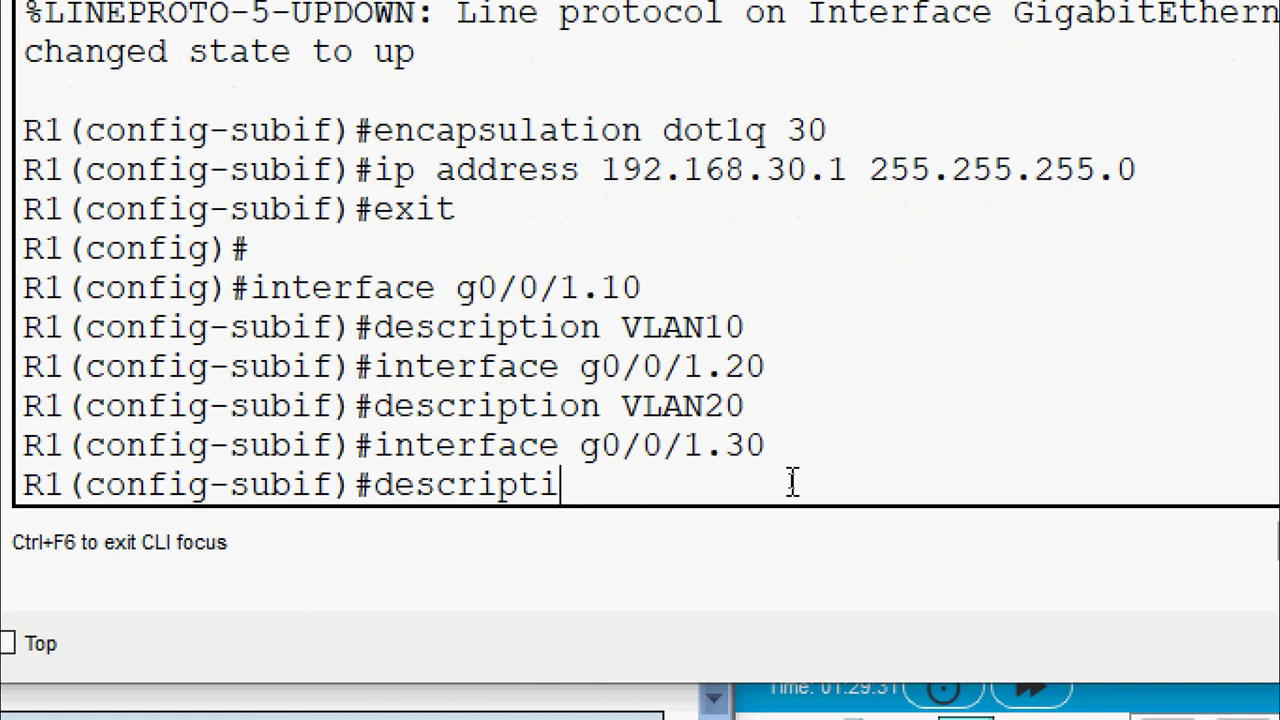
type("on VLAN")
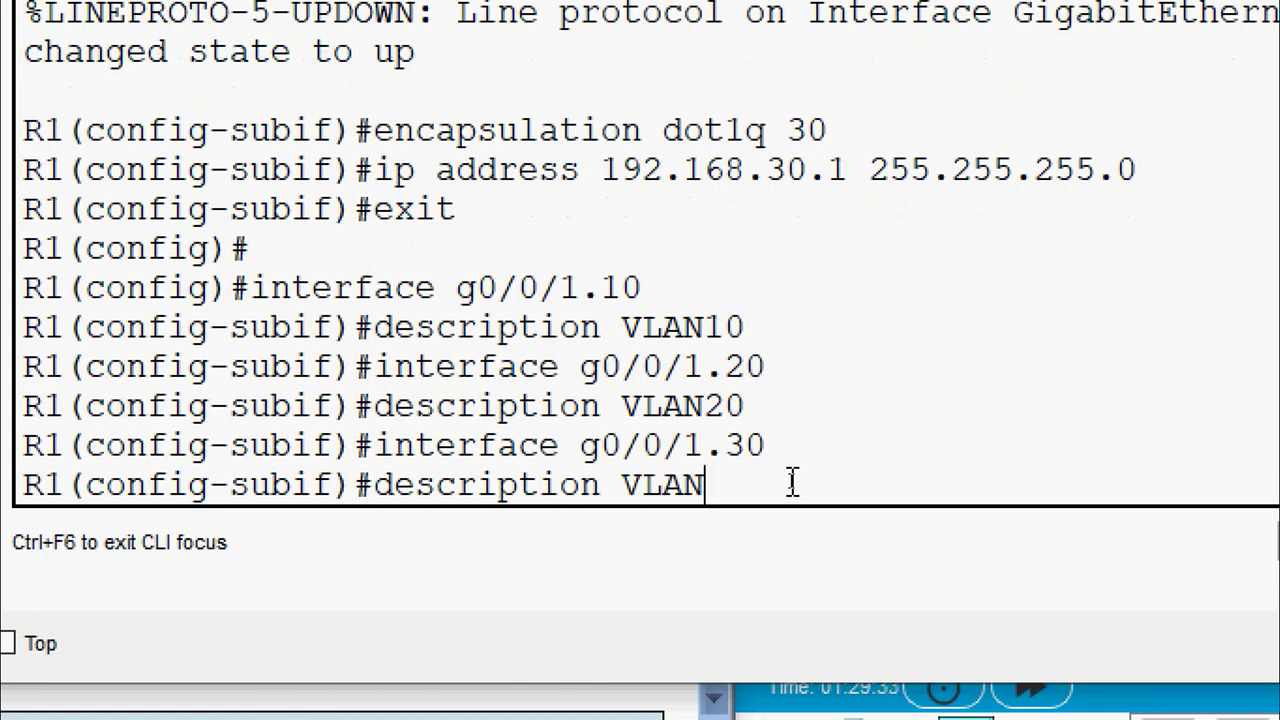
type("30")
key("Return")
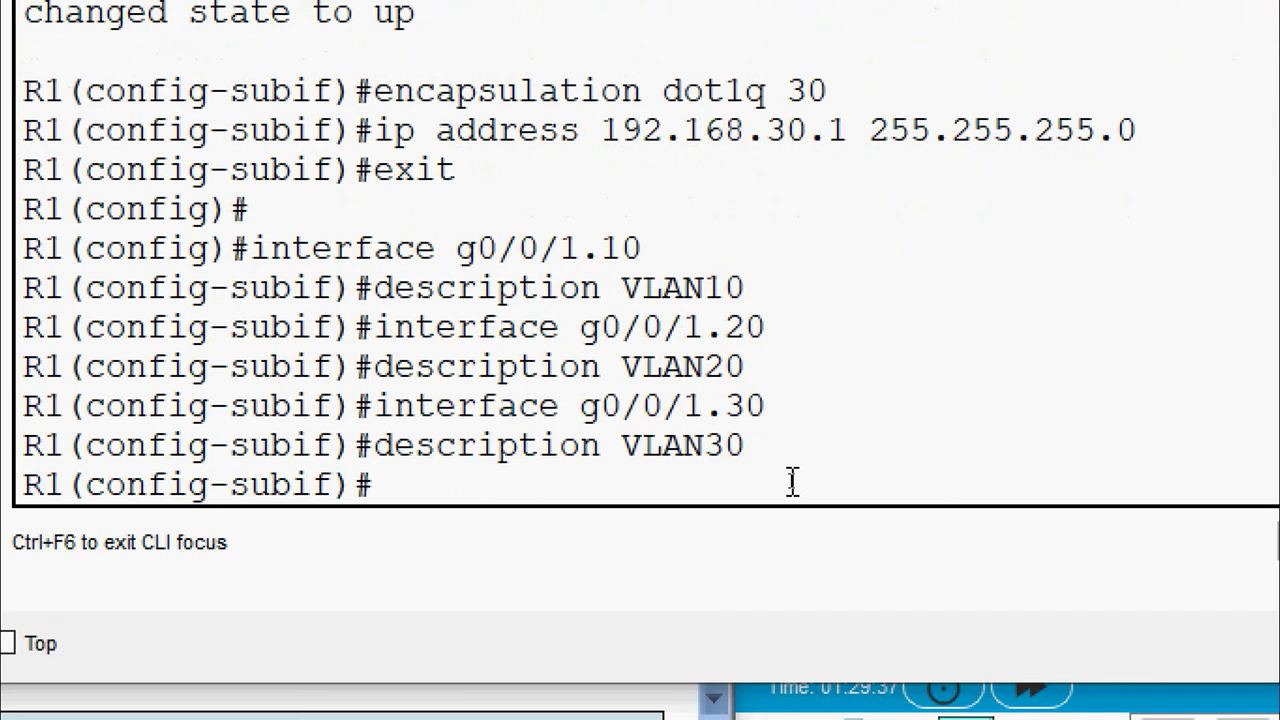
Create subinterface G0/0/1.1000 with description VLAN100_Native
type("exit")
key("Return")
key("Return")
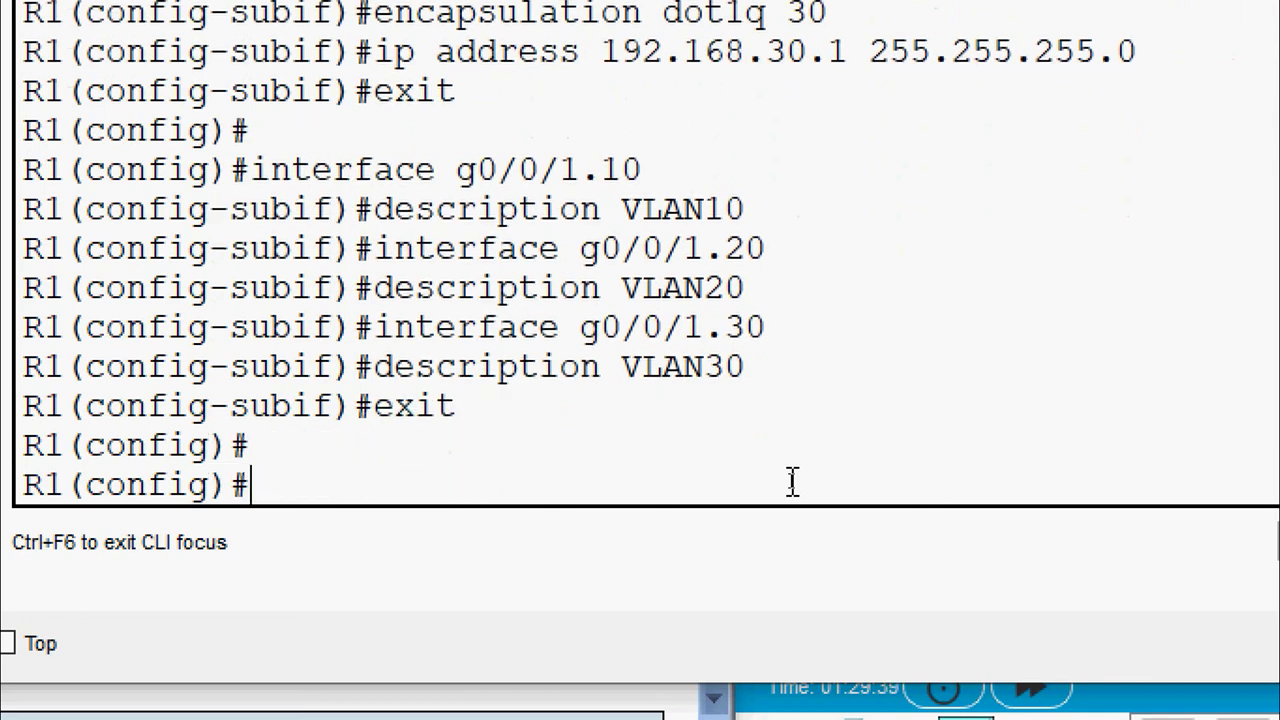
type("int")
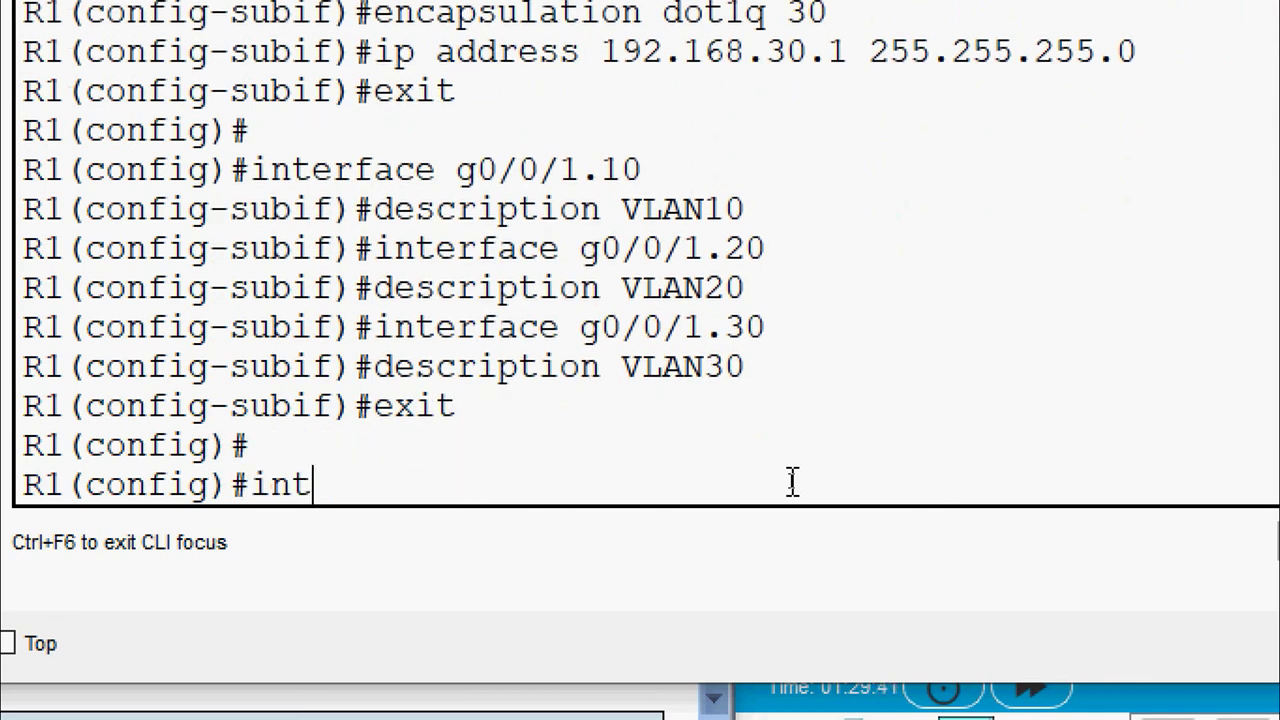
type("erface")
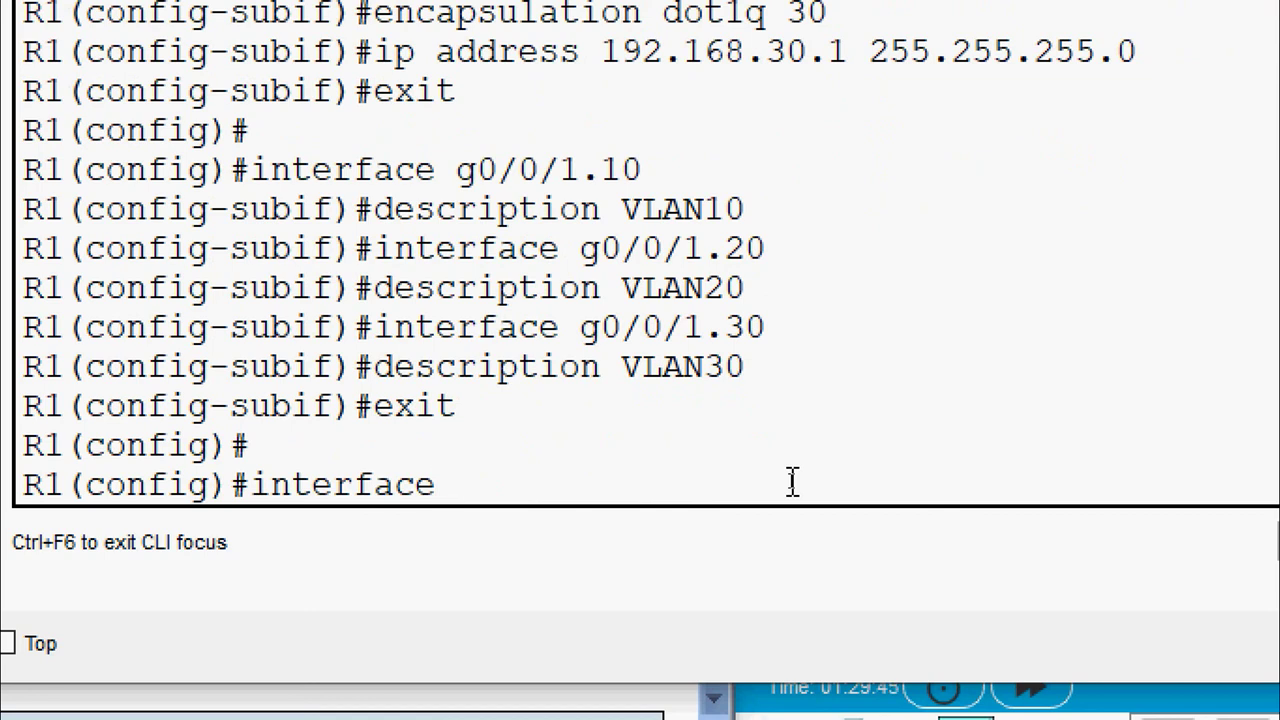
type(" g0/0/")
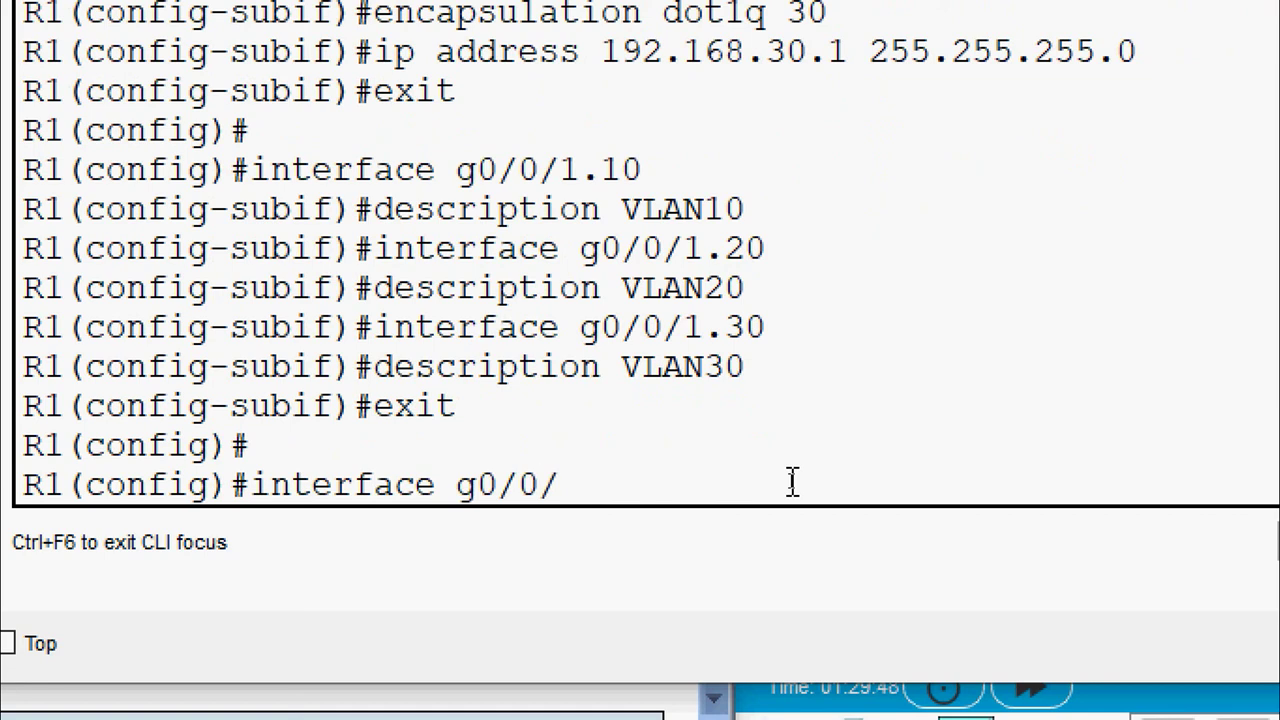
type("1.1000")
key("Return")
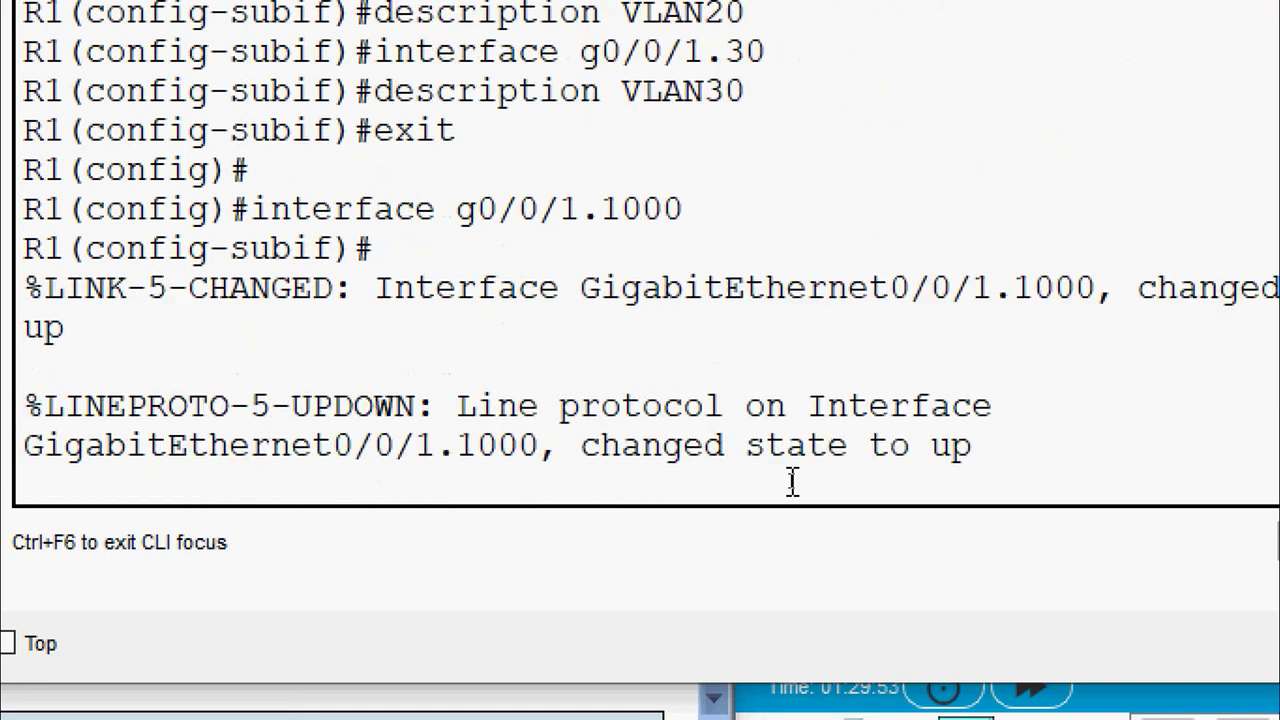
key("Return")
type("descri")
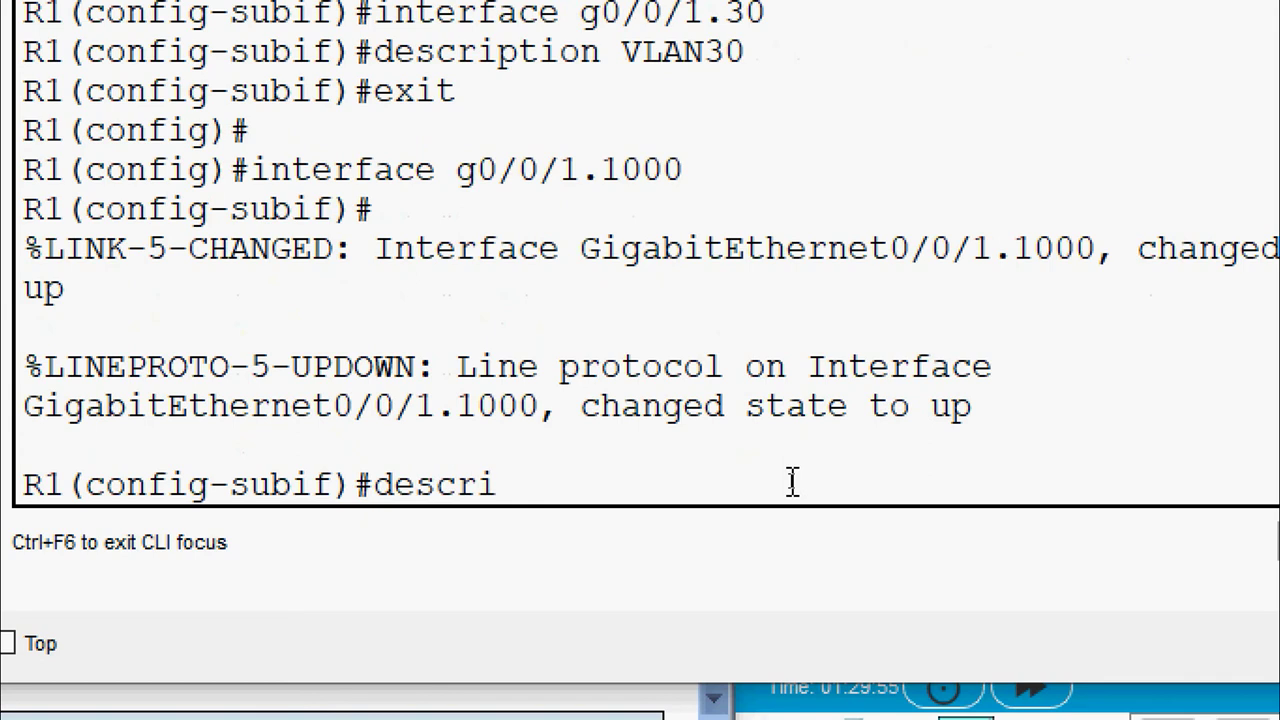
type("ption VLAN")
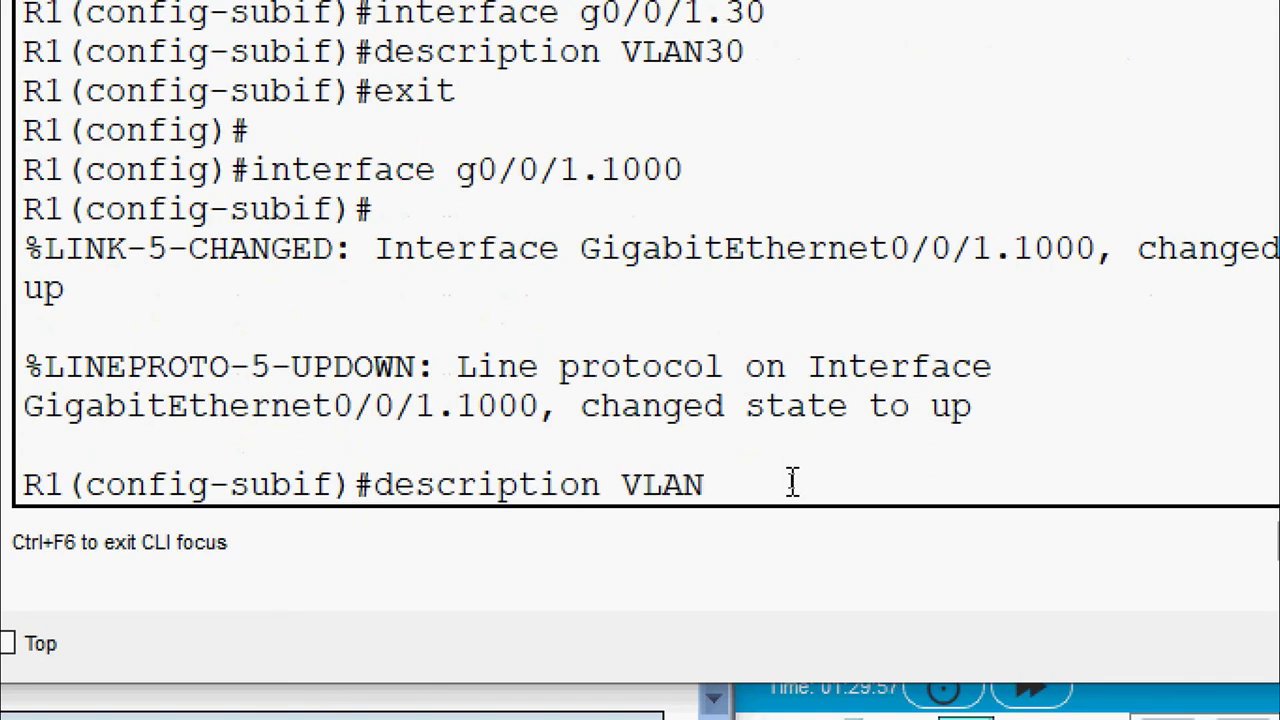
type("100")
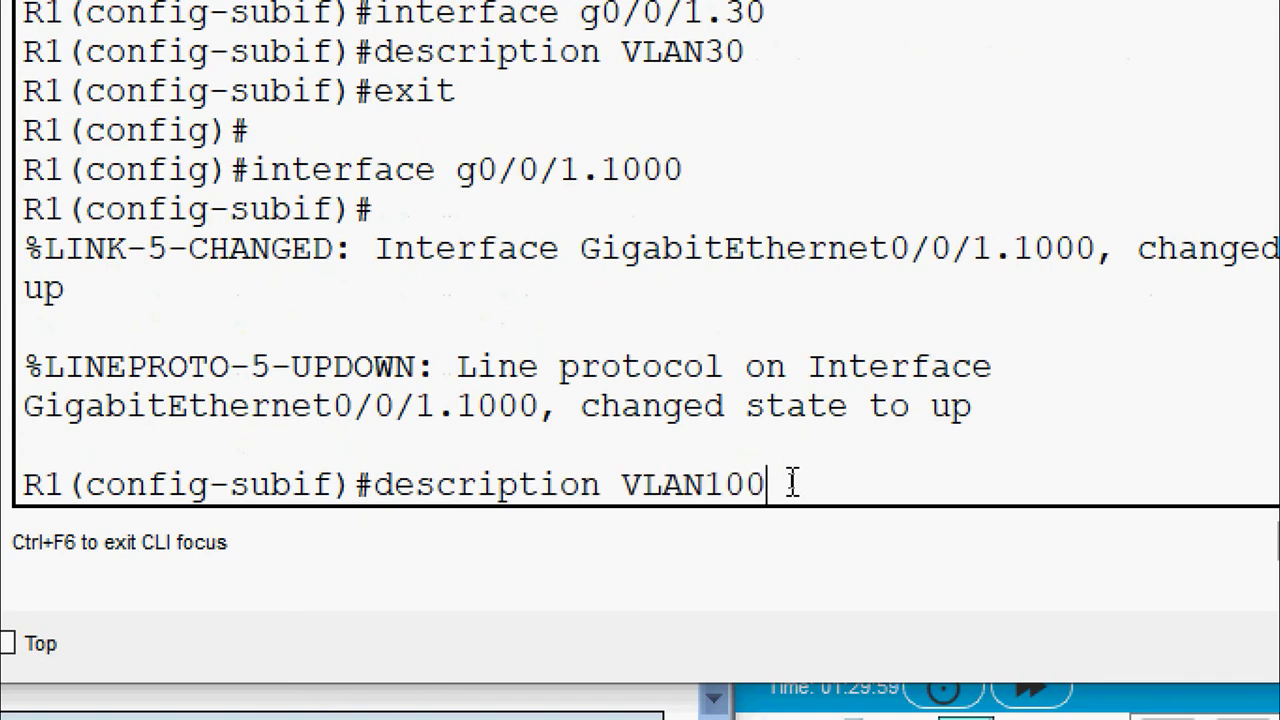
type("_Native")
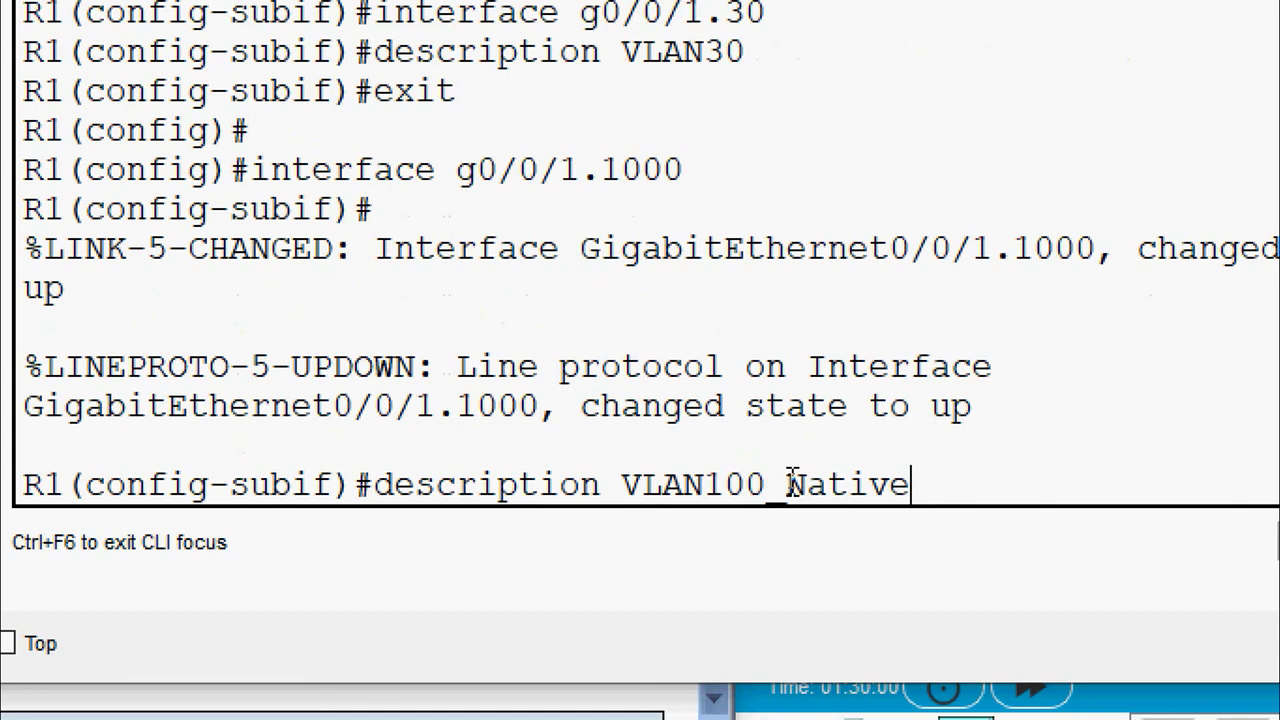
key("Return")
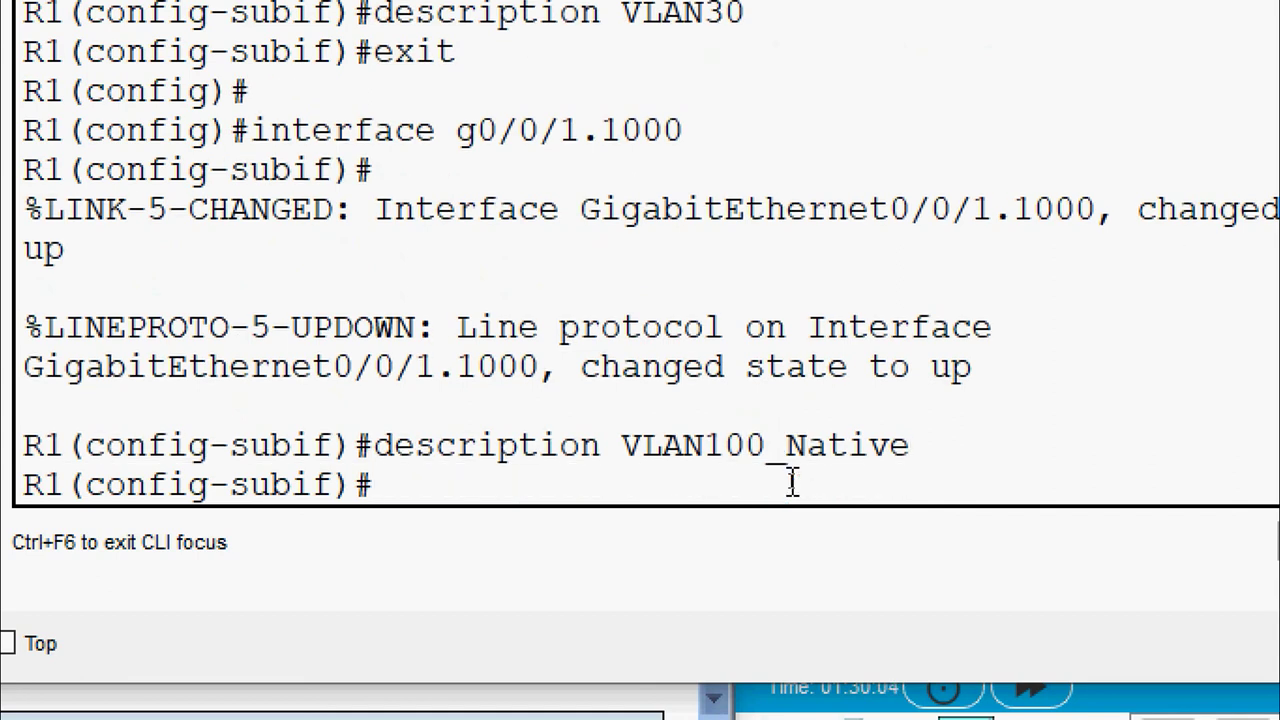
Compose encapsulation dot1q 1000 native using ? help, correcting the misspelling
type("encapsuatio")
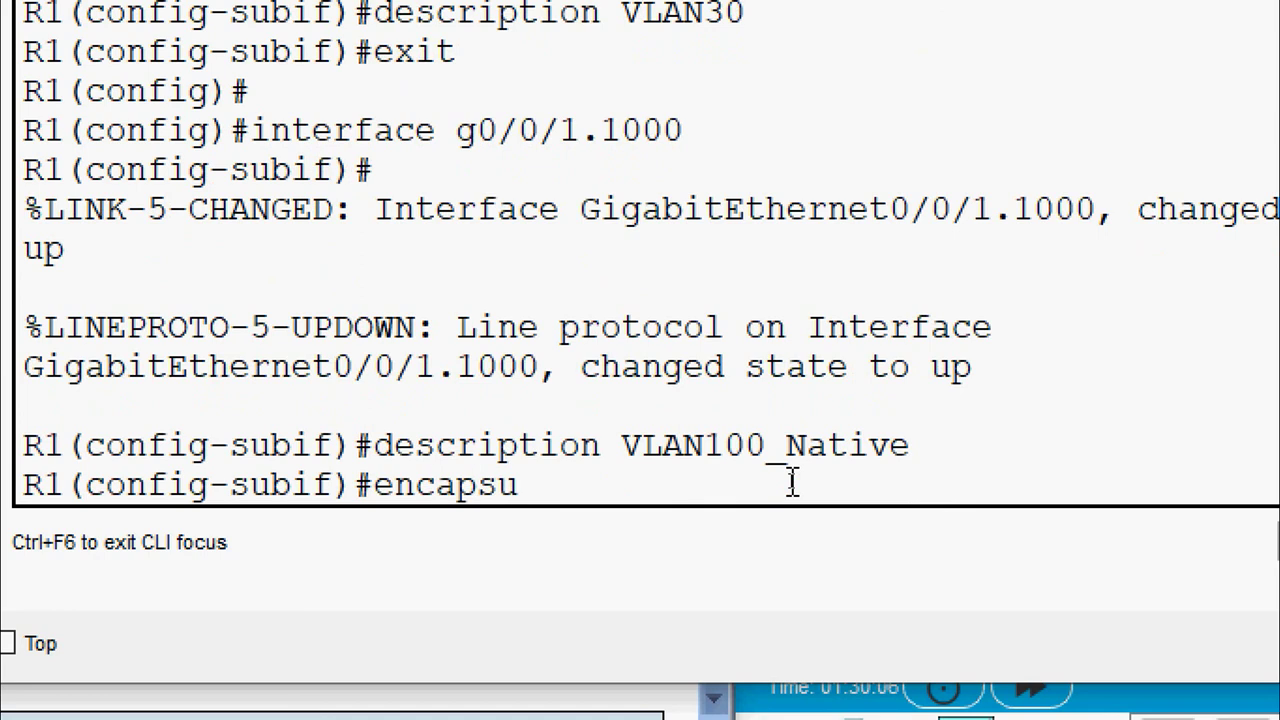
type("tion dot")
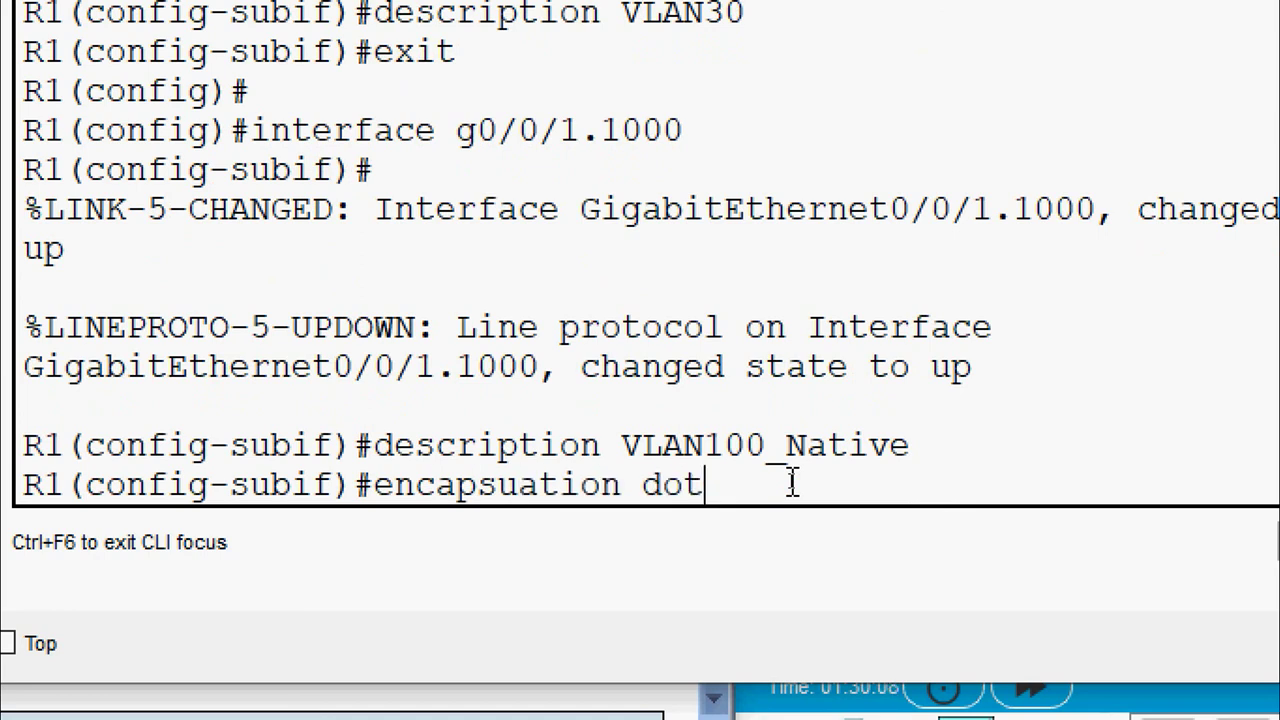
type("1q")
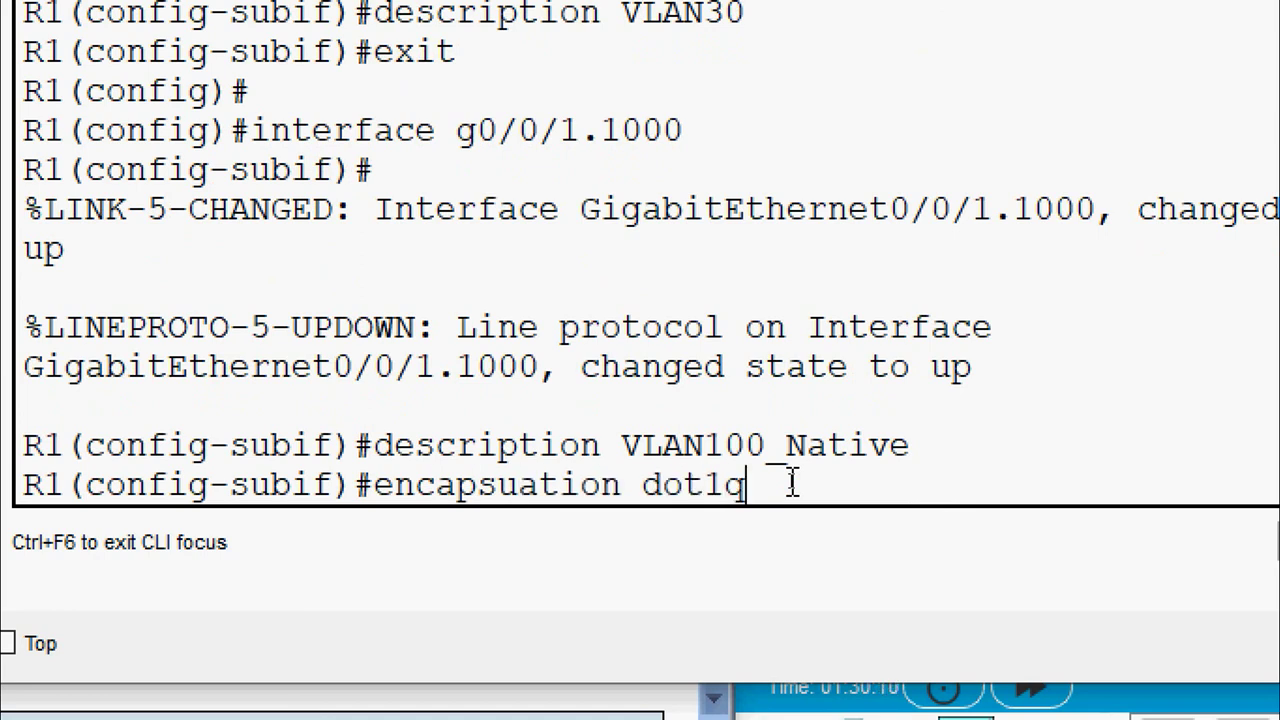
type(" ?")
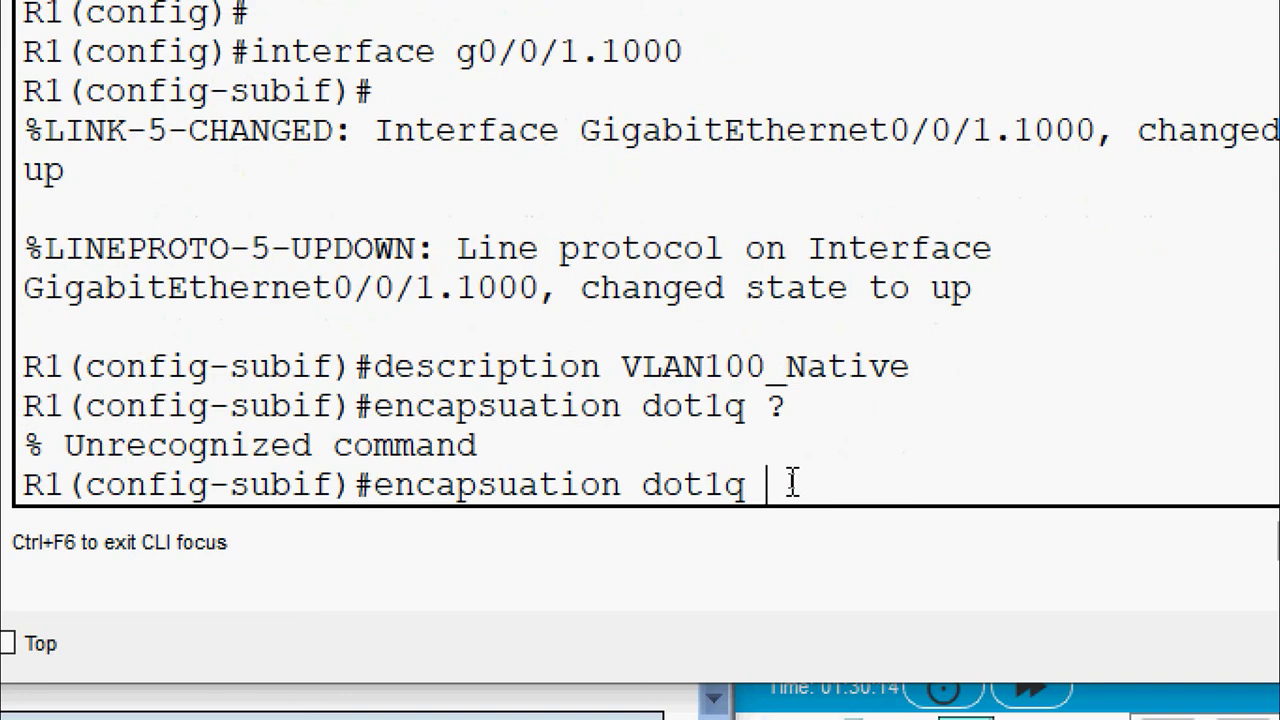
key("BackSpace")
key("BackSpace")
key("BackSpace")
key("BackSpace")
key("BackSpace")
key("BackSpace")
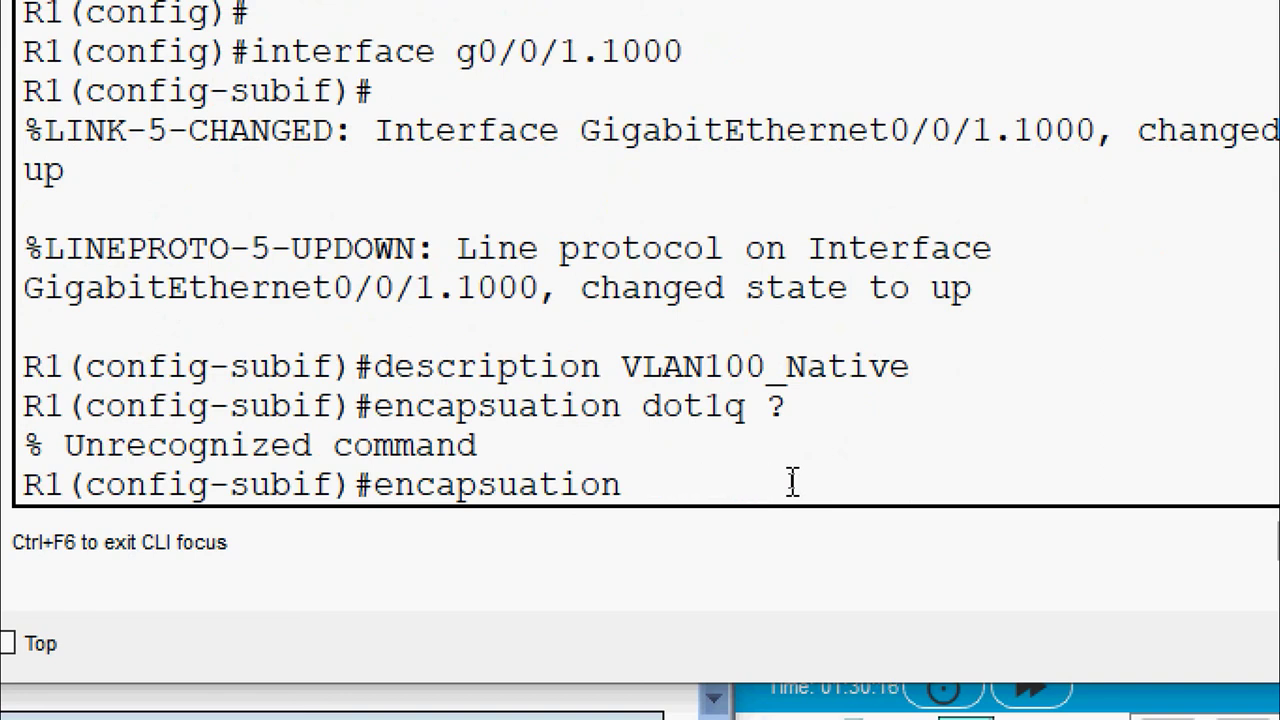
key("BackSpace")
key("BackSpace")
key("BackSpace")
key("BackSpace")
key("BackSpace")
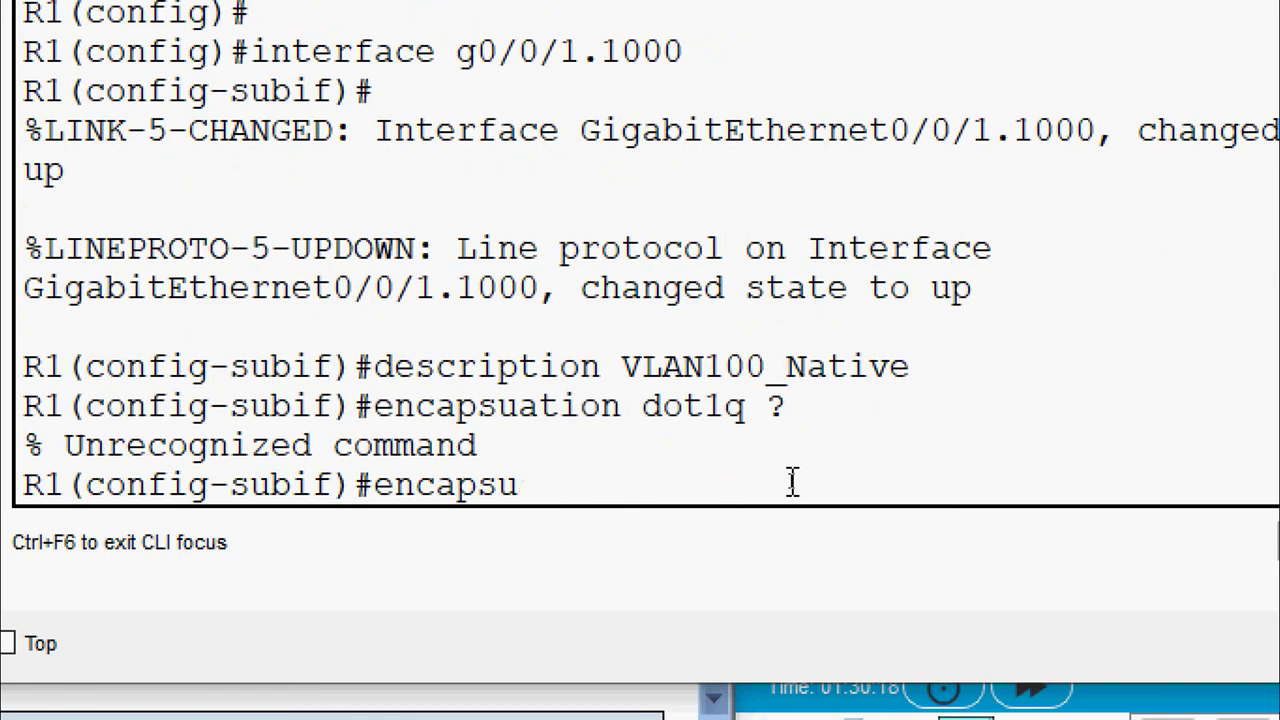
type("lation ")
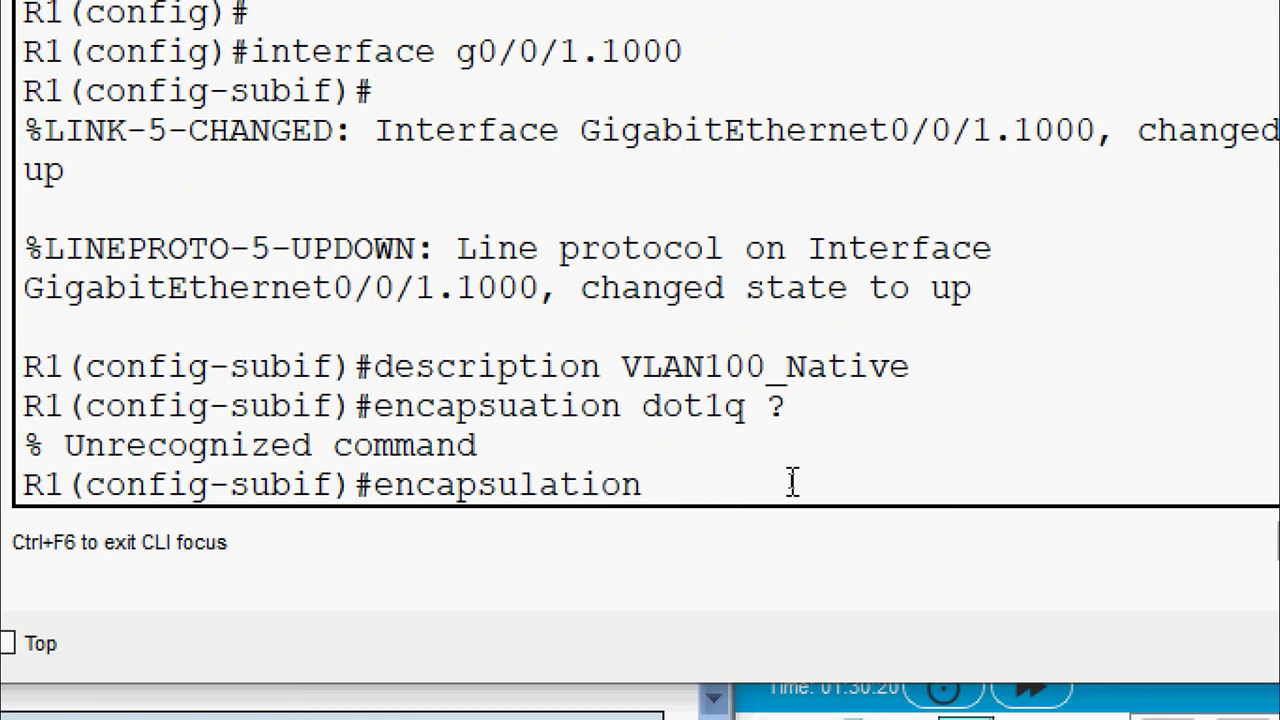
type("dot1q")
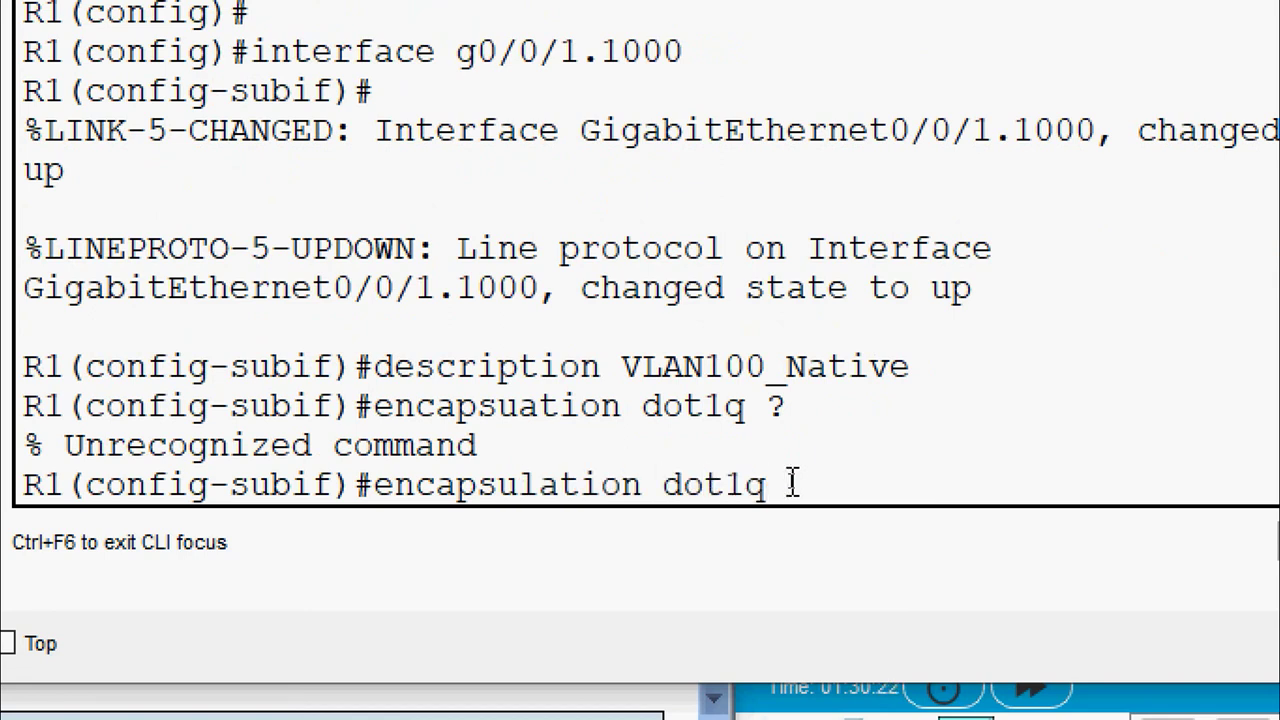
type(" ?1000")
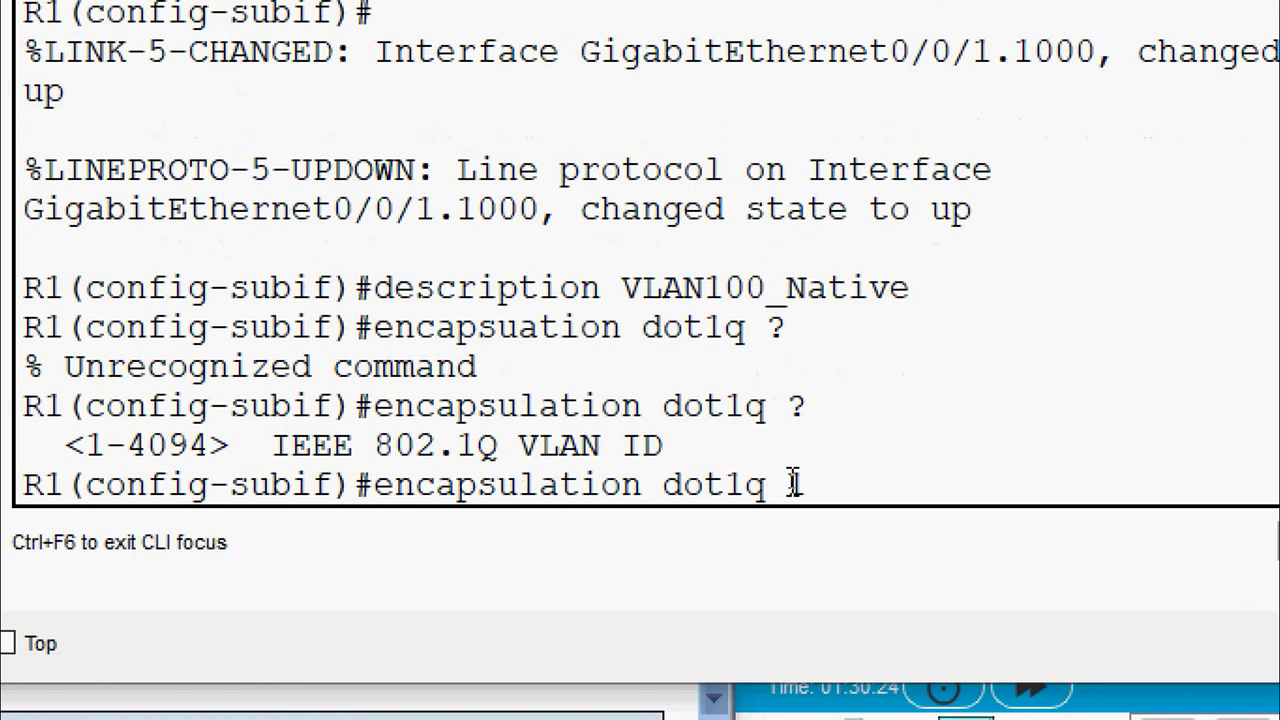
type(" ?")
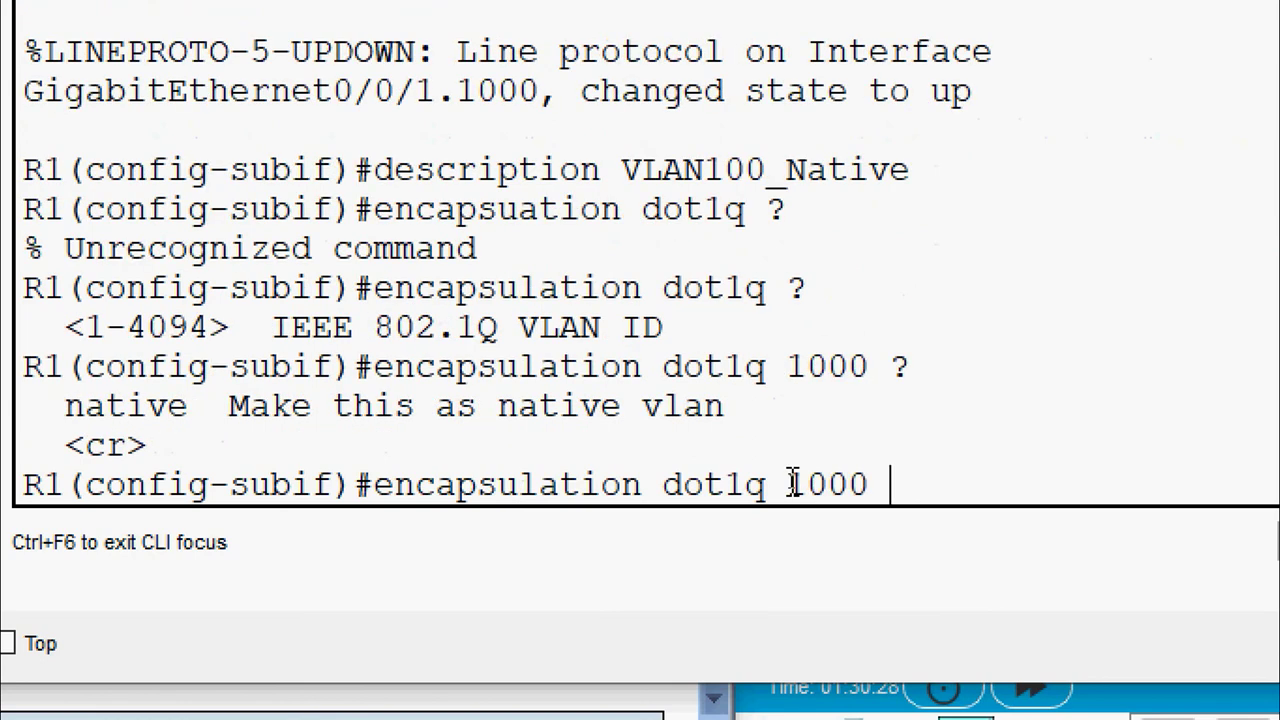
type("native")
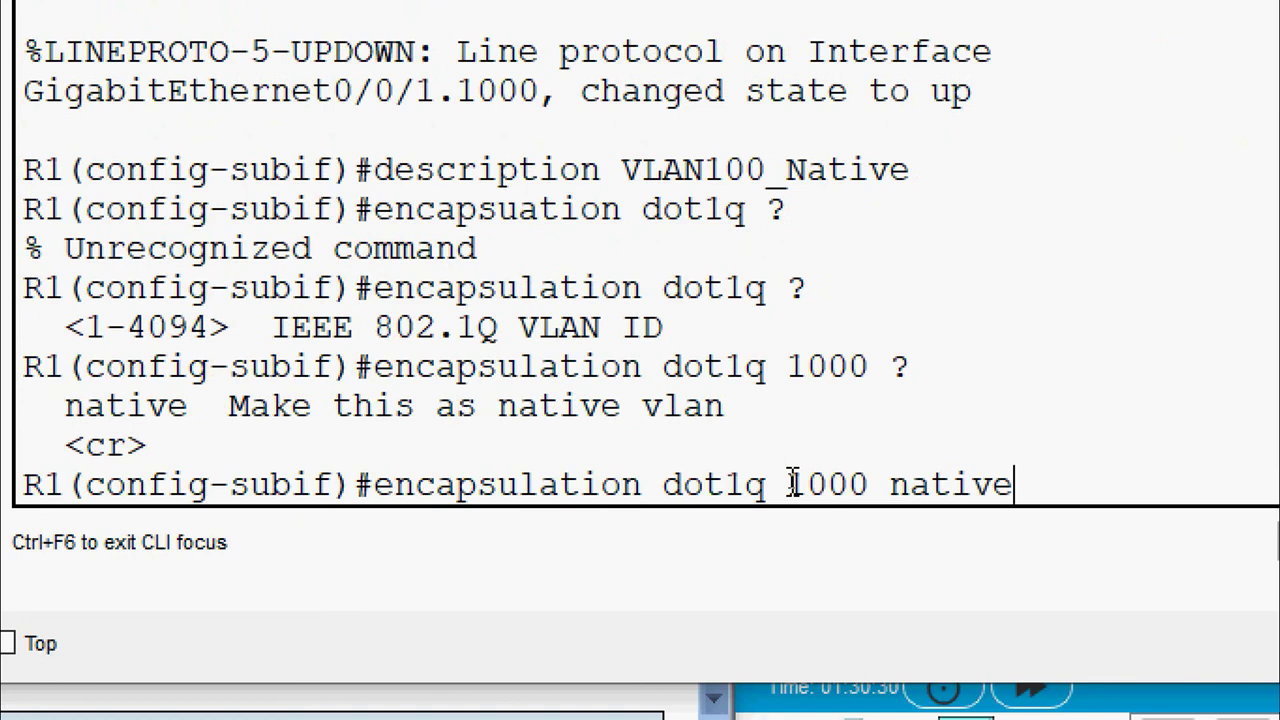
Apply encapsulation dot1q 1000 native on G0/0/1.1000 and reread Part 4 of the handout
key("Return")
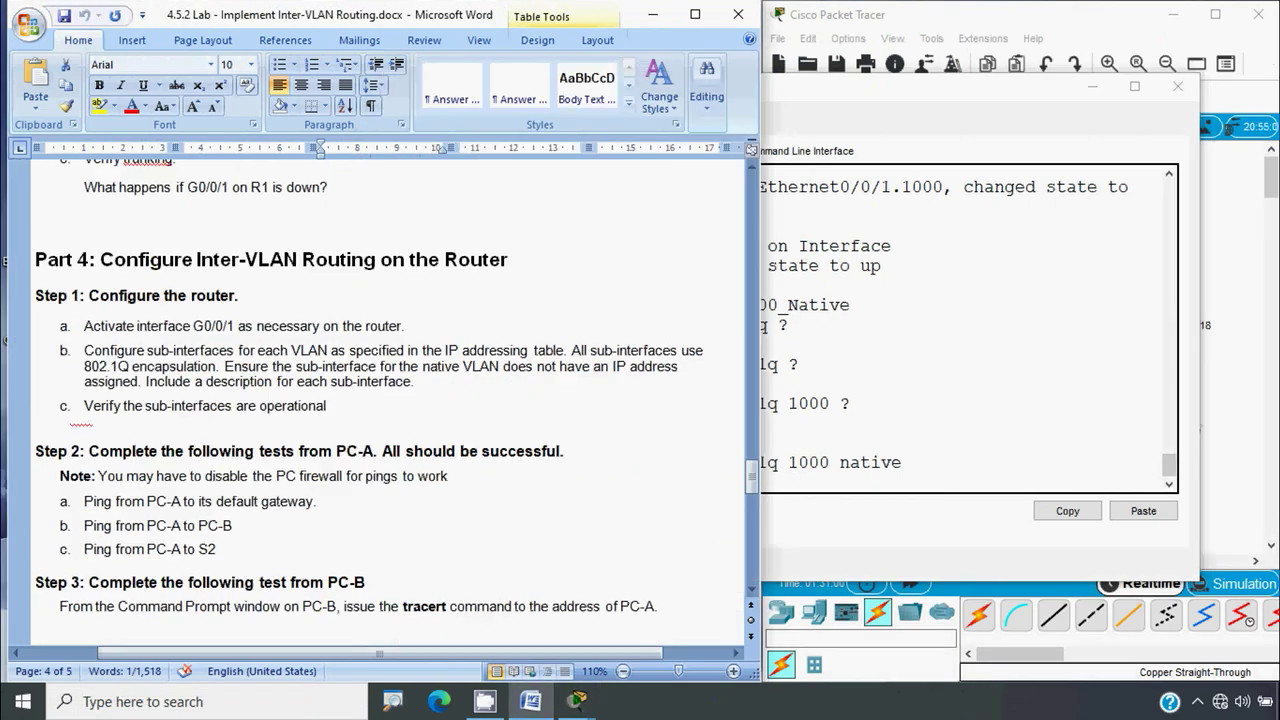
key("alt")
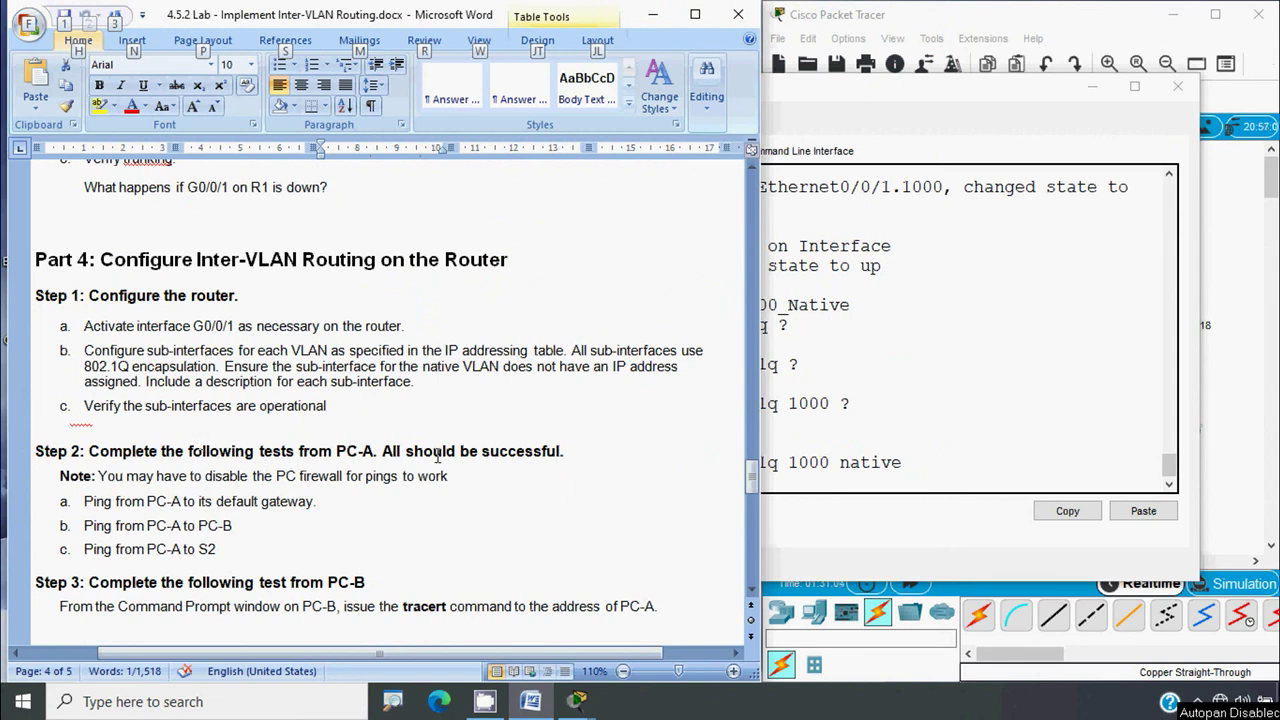
key("alt+Tab")
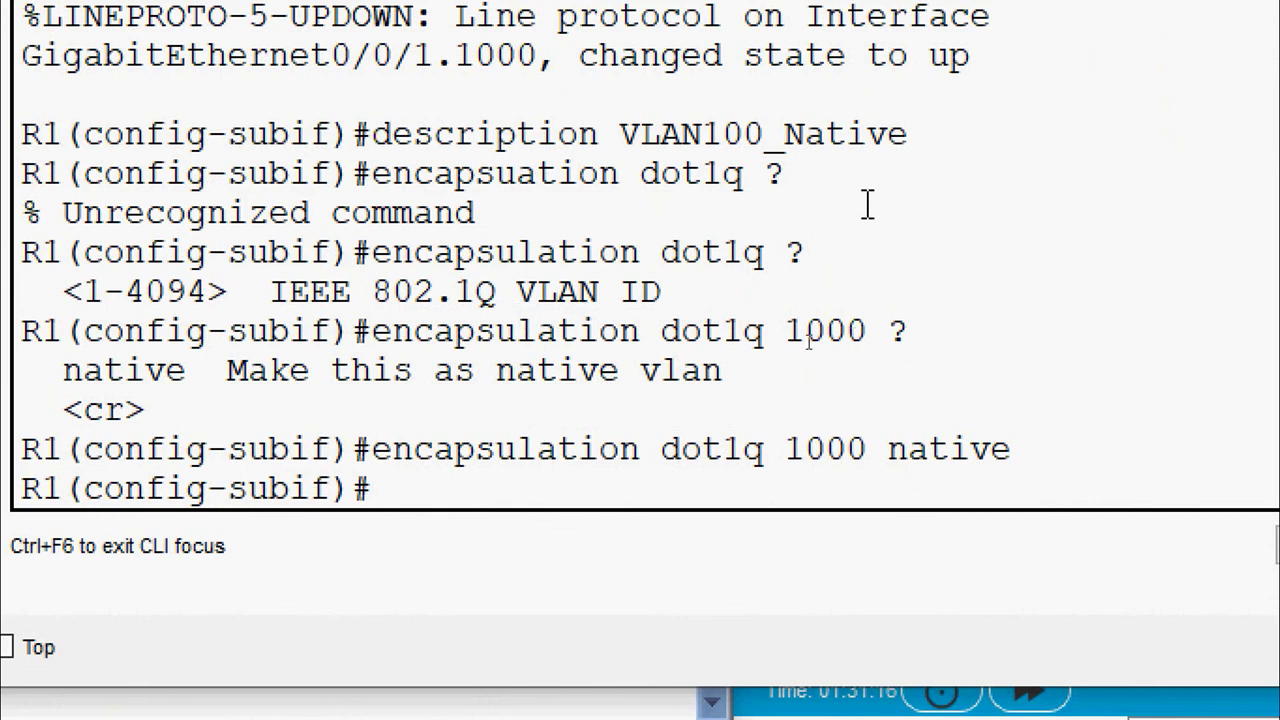
Run show ip interface brief and highlight the addressed subinterface lines
type("end")
key("Return")
type("show")
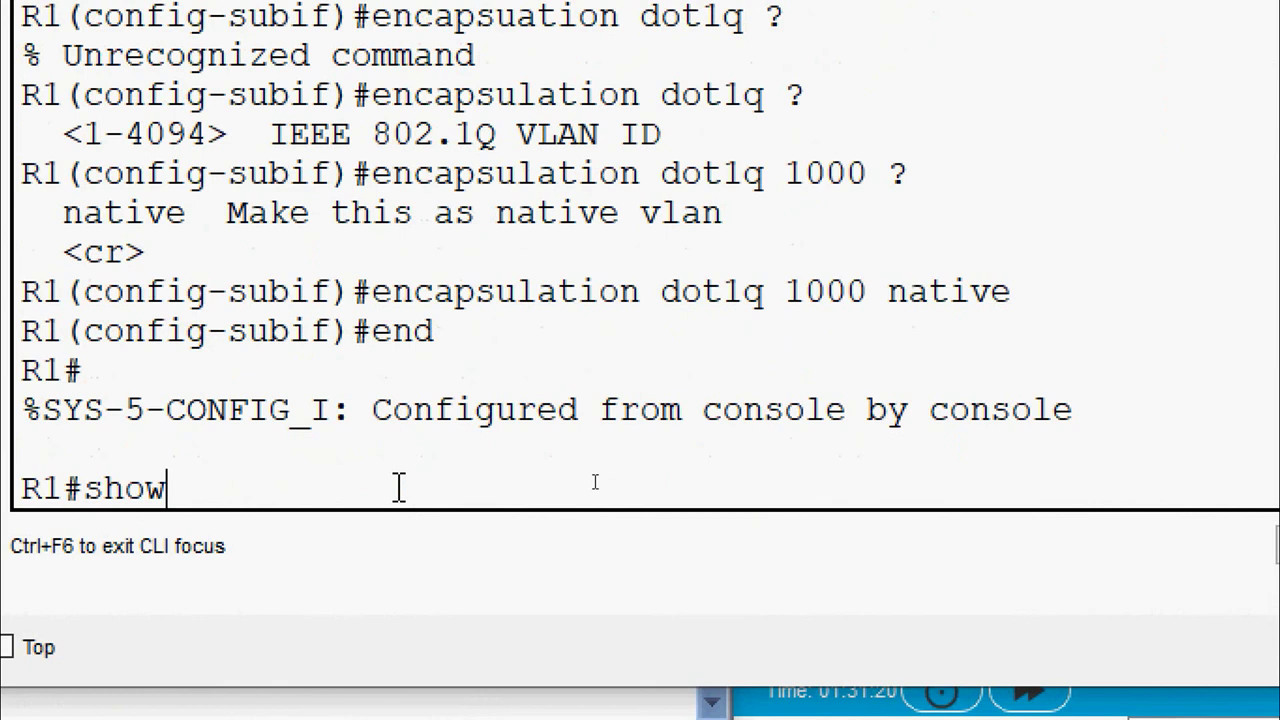
type(" ip int")
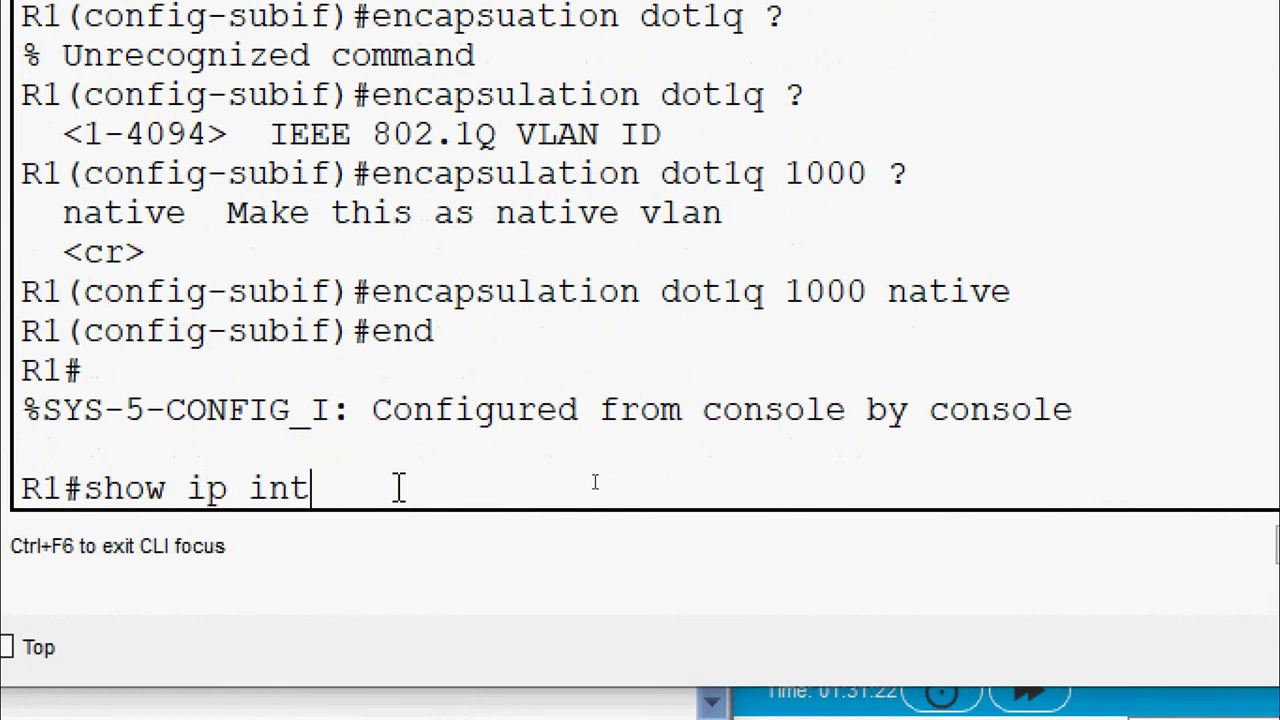
type("erface brie")
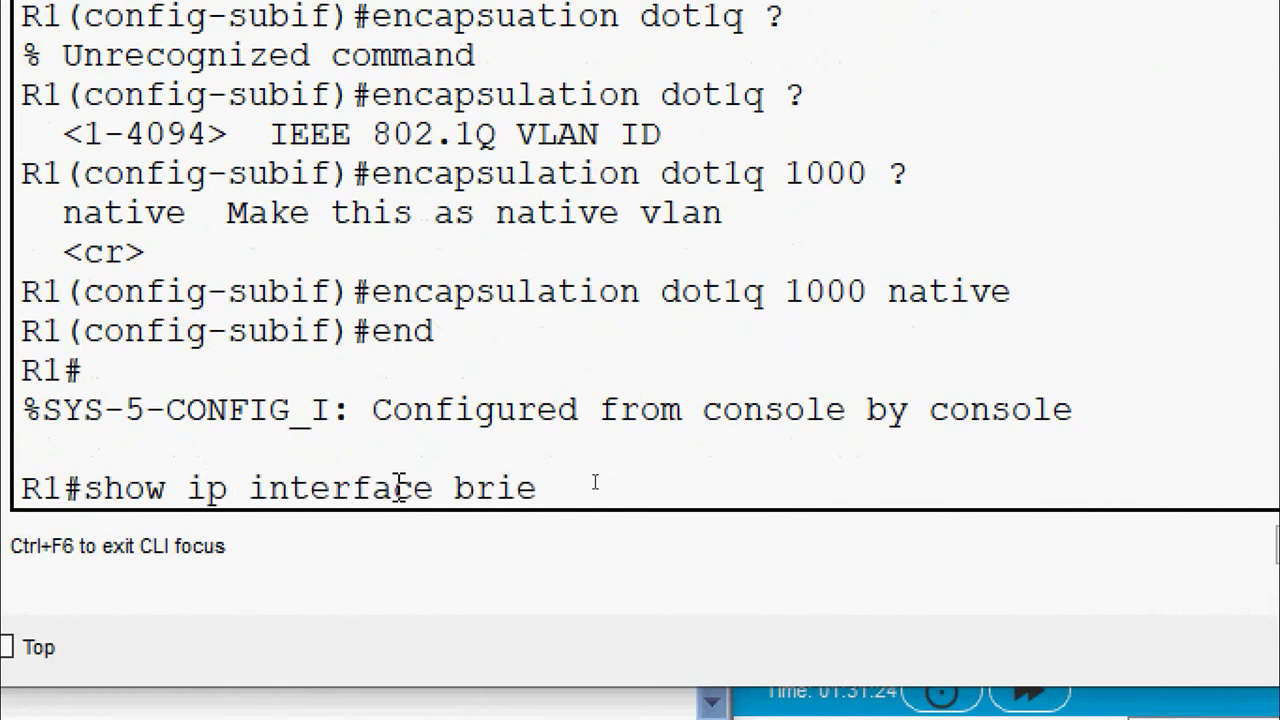
key("Return")
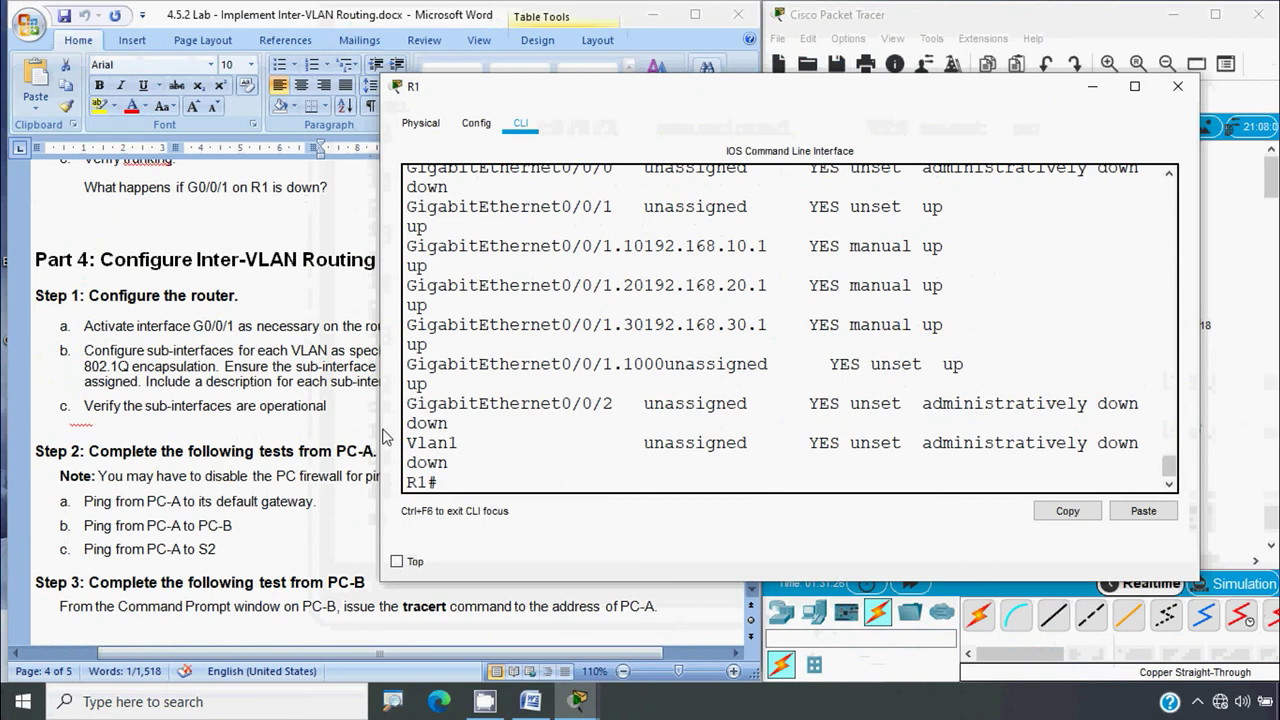
left_click_drag(381, 438, 155, 449)
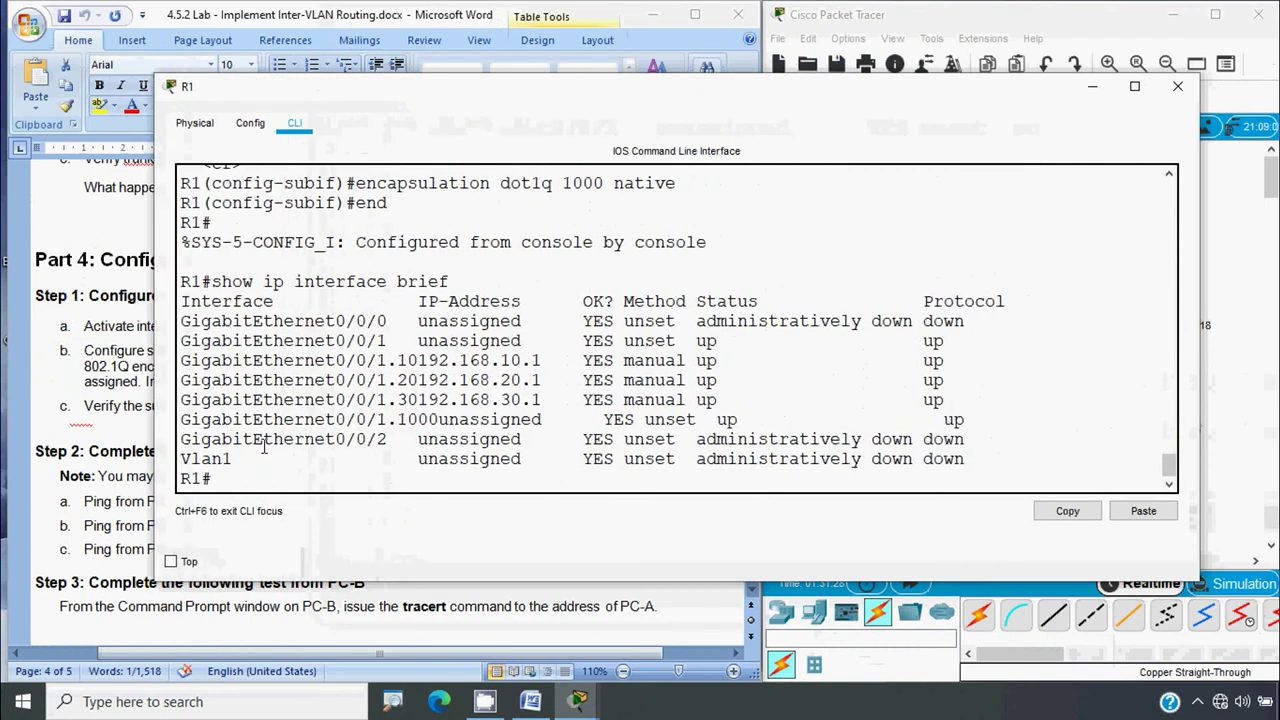
left_click_drag(183, 362, 960, 408)
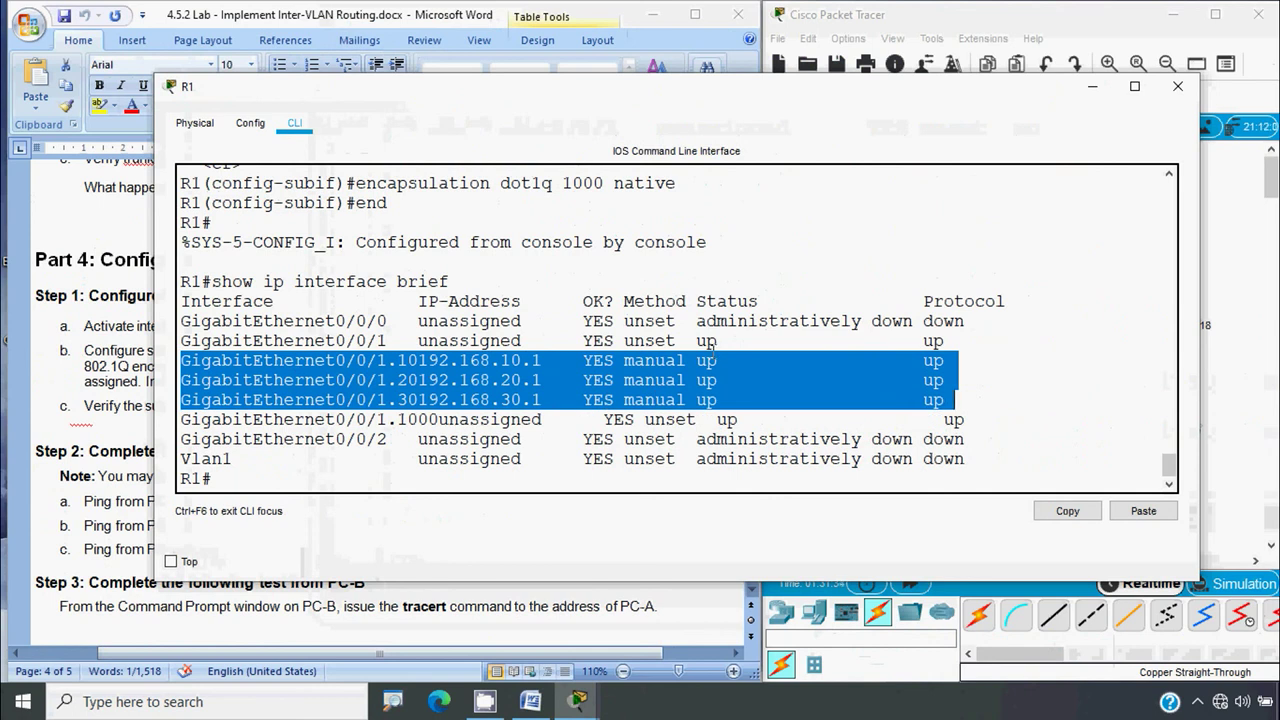
Close R1's console window and scroll down in the lab document
left_click(1177, 87)
left_click(404, 475)
scroll(404, 475, "down", 1)
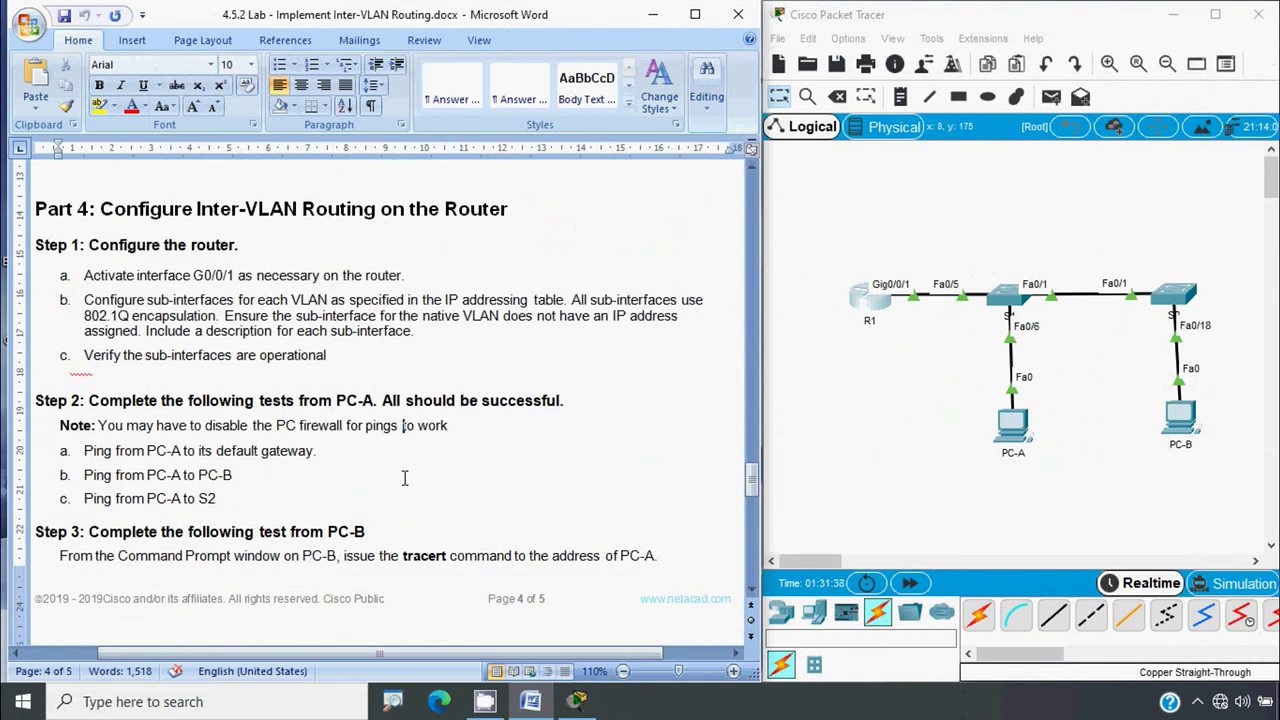
key("alt")
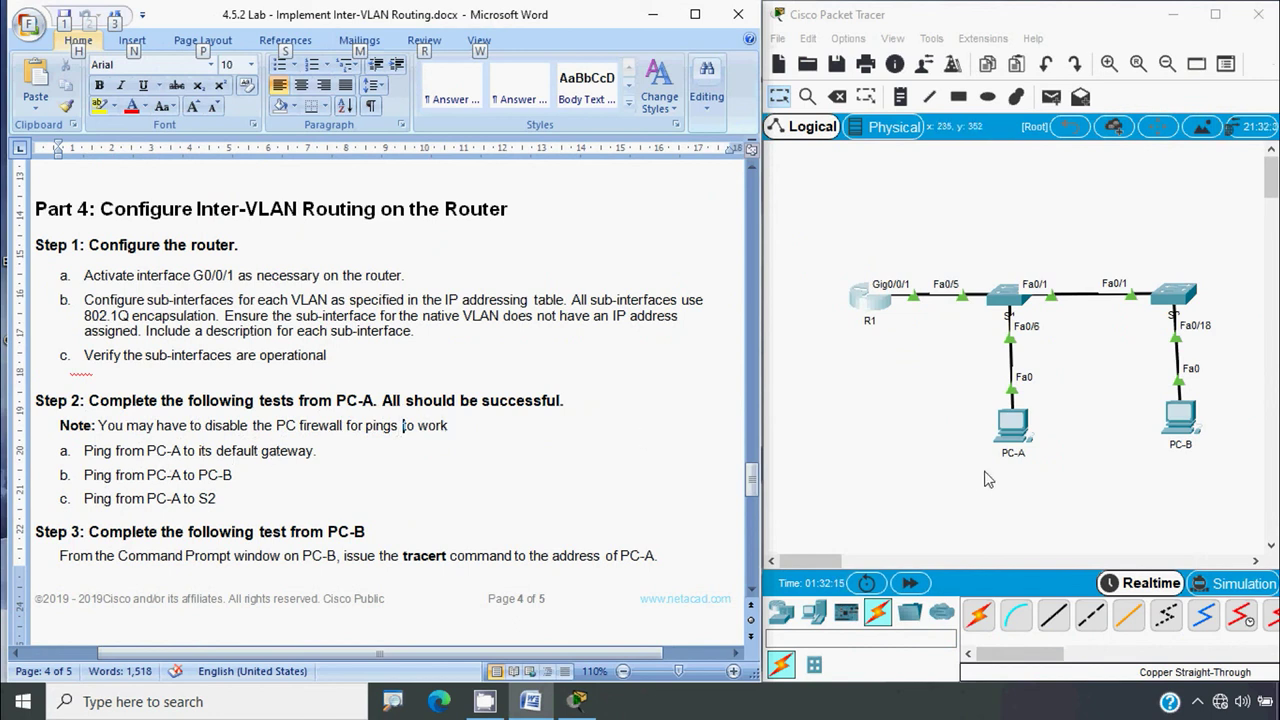
Copy PC-A's default gateway 192.168.20.1 from its IP configuration
left_click(1015, 432)
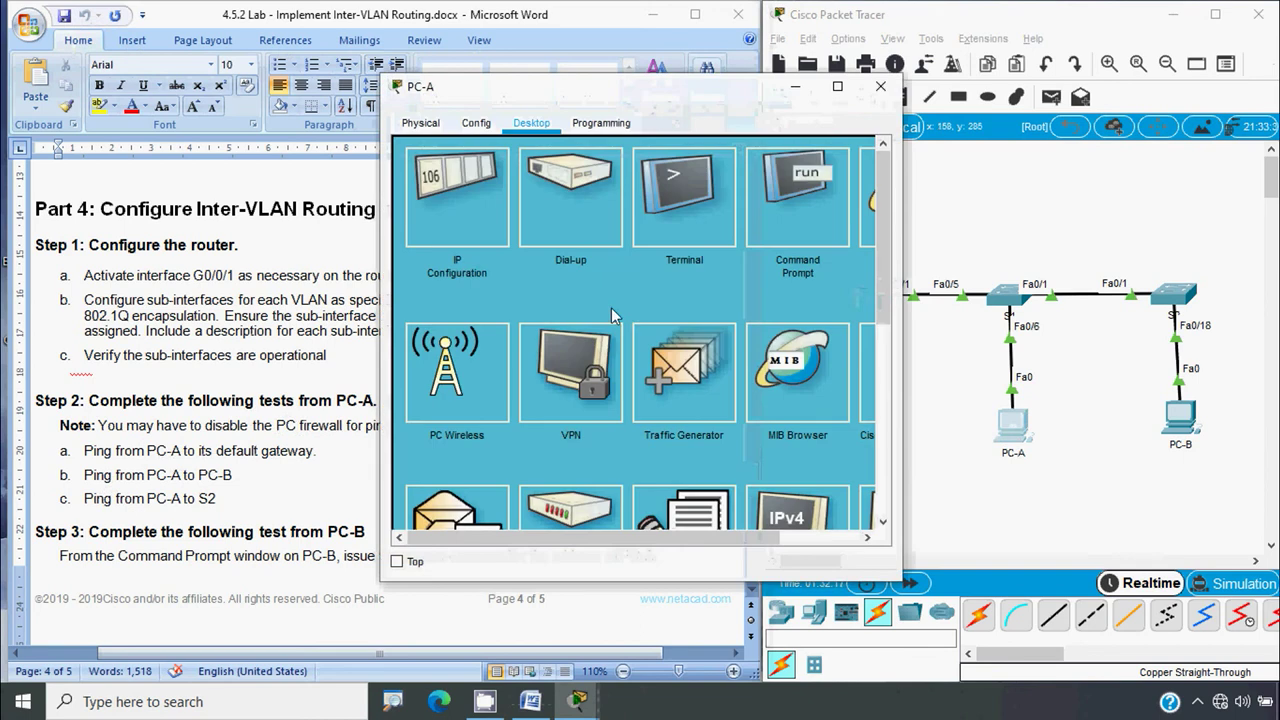
left_click(474, 237)
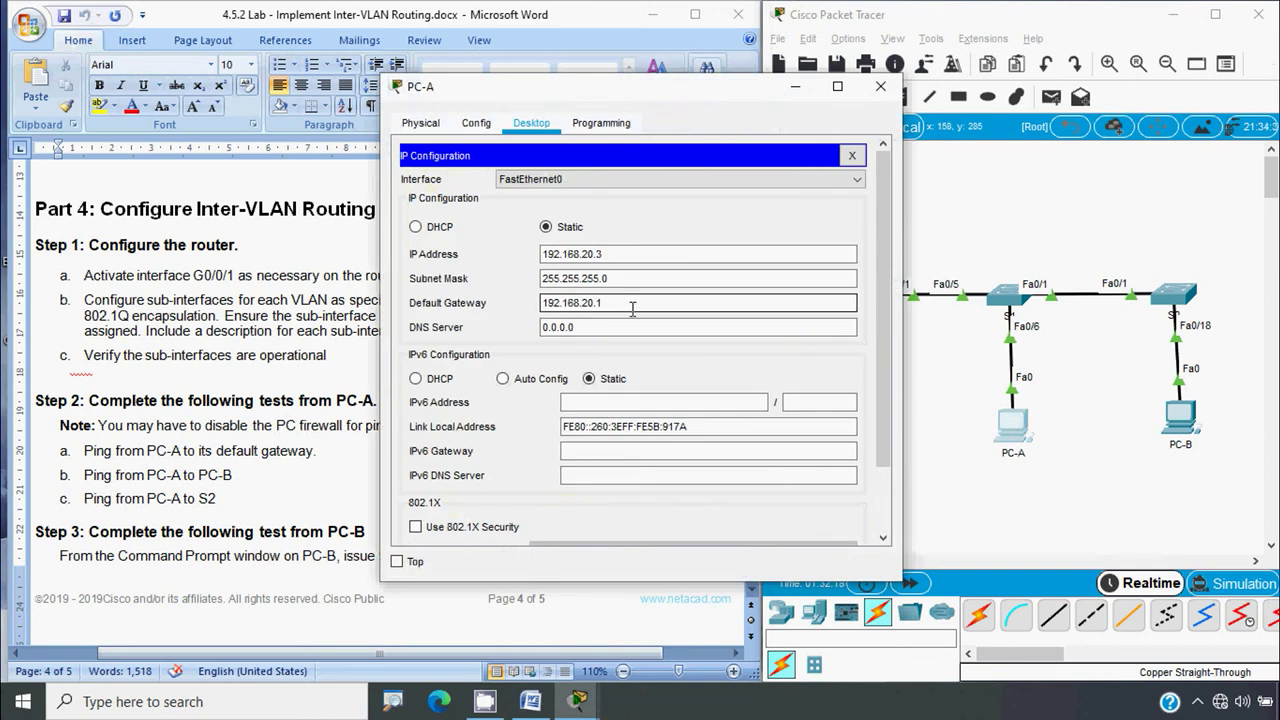
left_click_drag(630, 306, 474, 292)
key("ctrl+c")
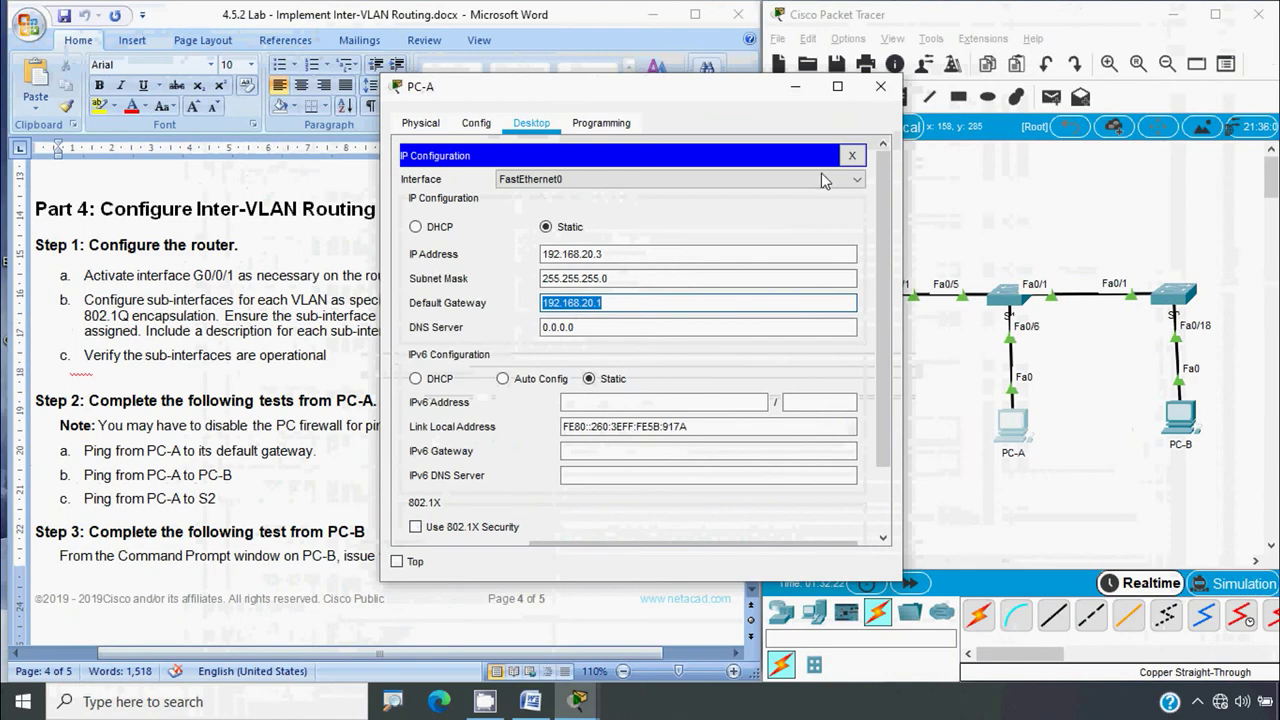
left_click(880, 86)
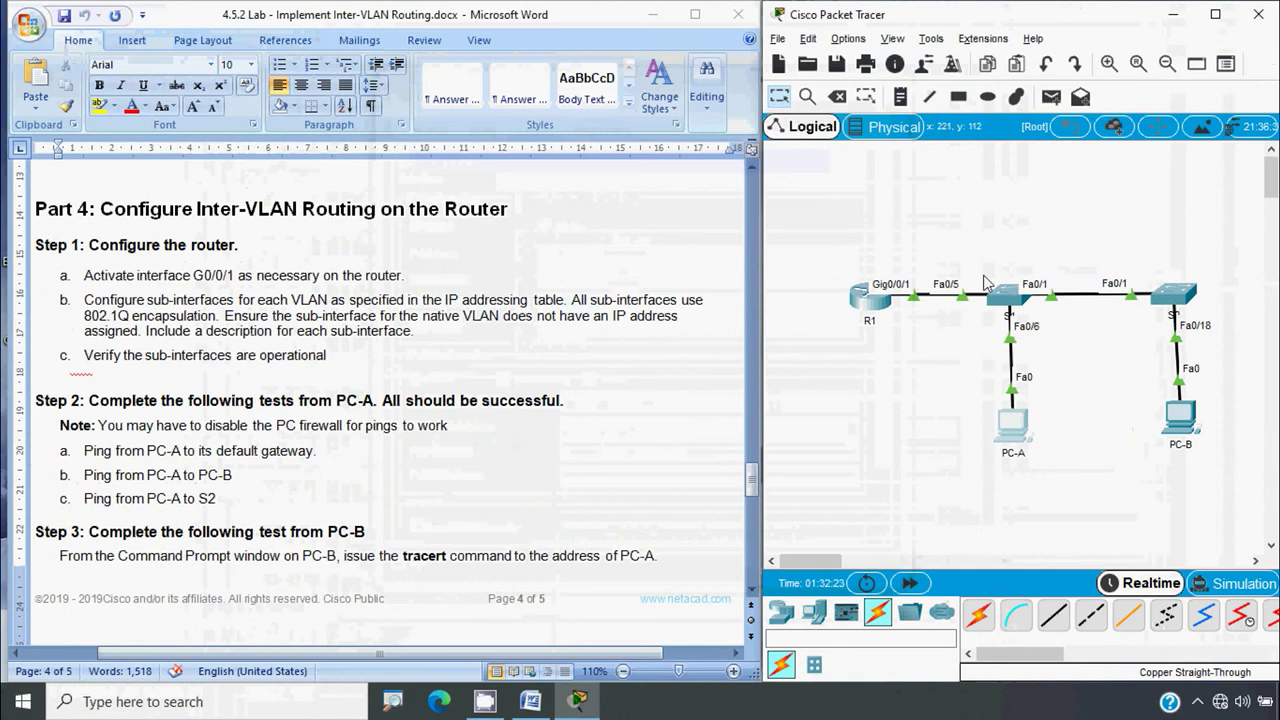
Ping 192.168.20.1 from PC-A's command prompt, then close PC-A's window
left_click(1015, 427)
left_click(766, 216)
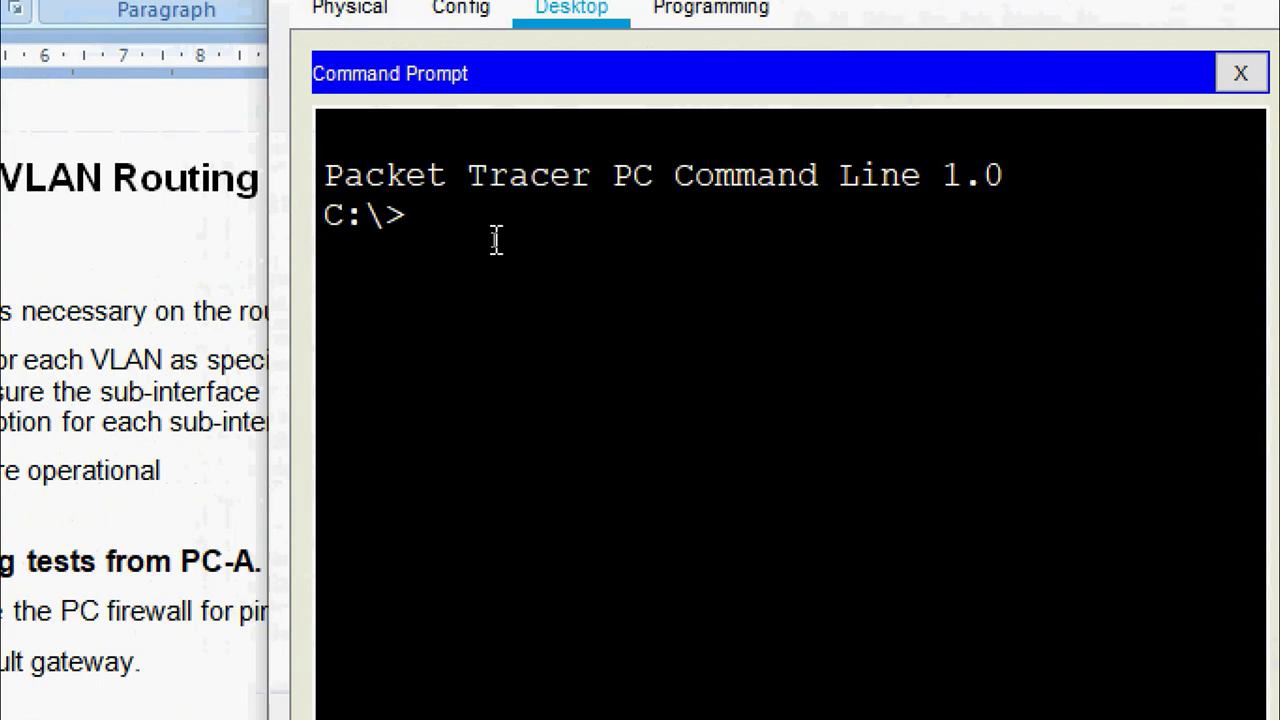
type("ping")
right_click(550, 223)
left_click(580, 283)
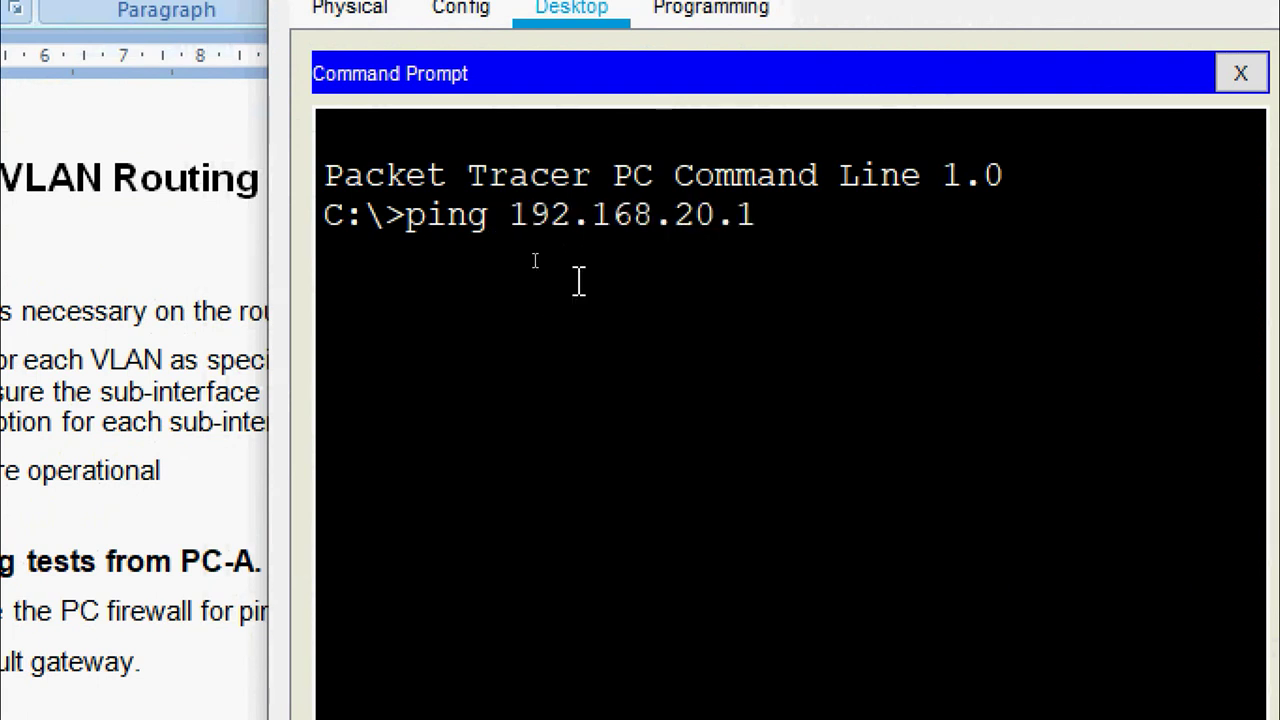
key("Return")
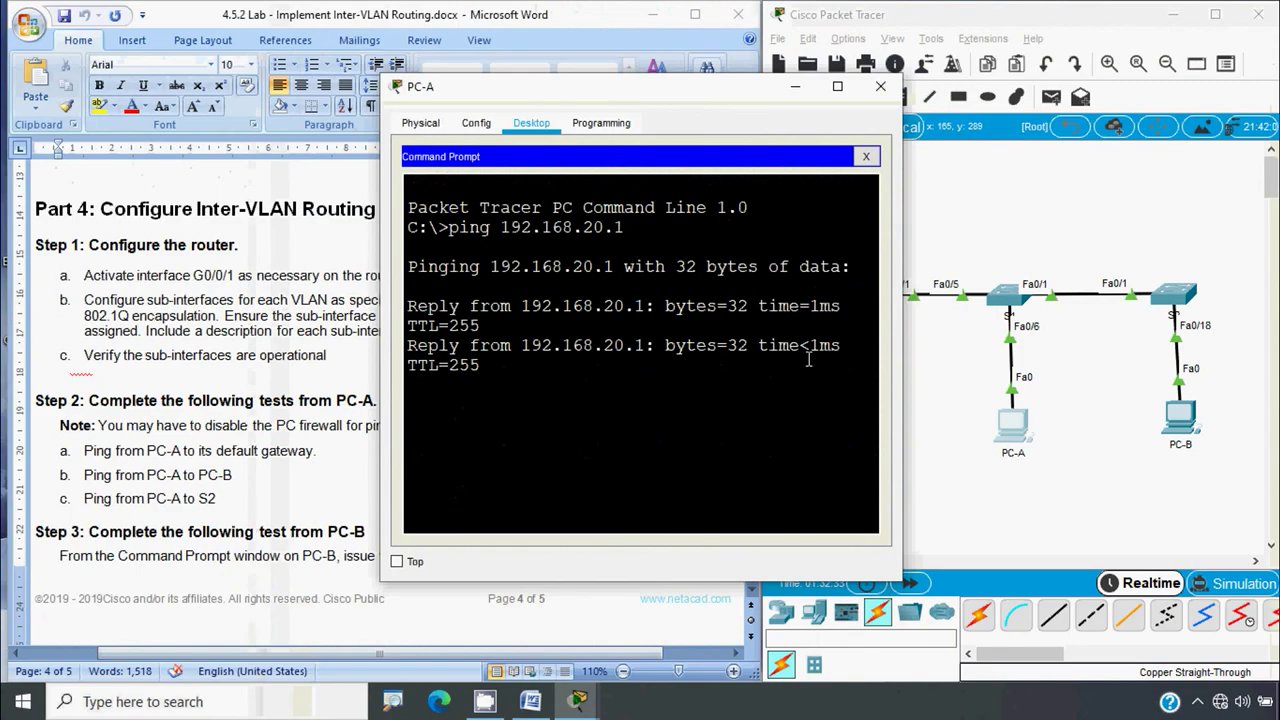
left_click_drag(899, 342, 1080, 350)
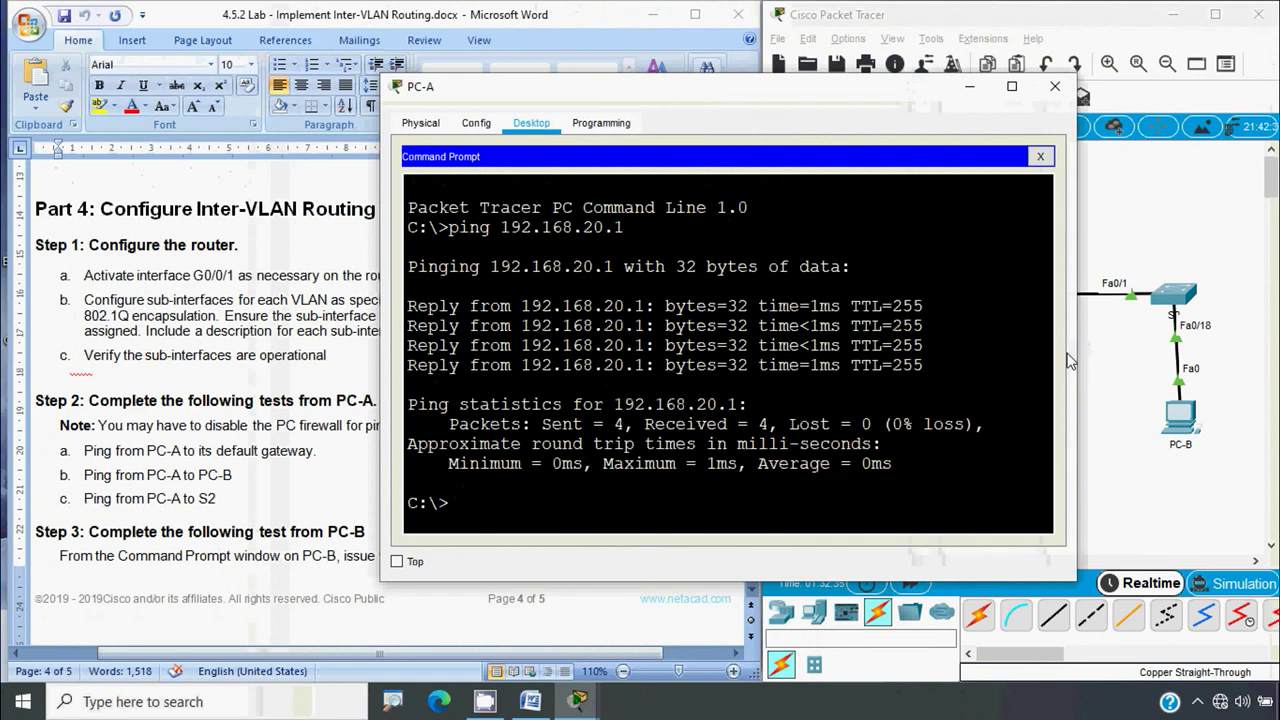
left_click(1054, 86)
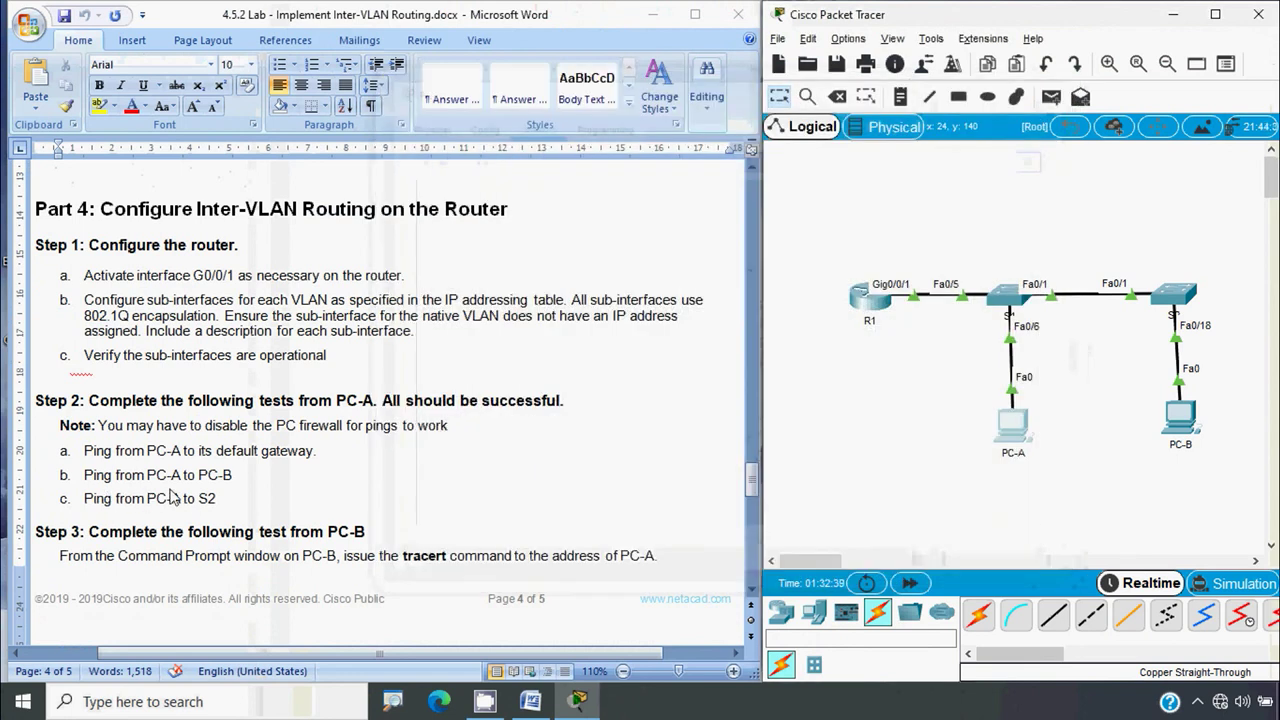
Look up PC-B's IP address 192.168.30.3 in its IP configuration
left_click(1178, 420)
left_click(488, 236)
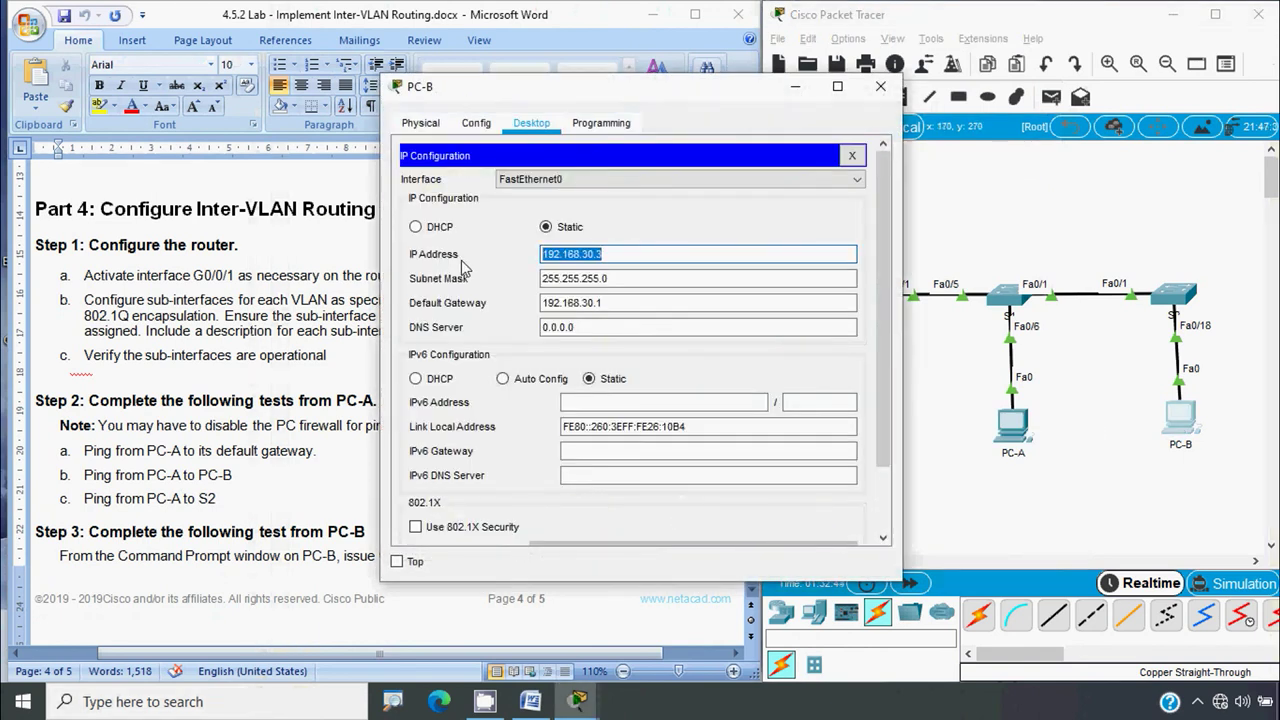
left_click(880, 96)
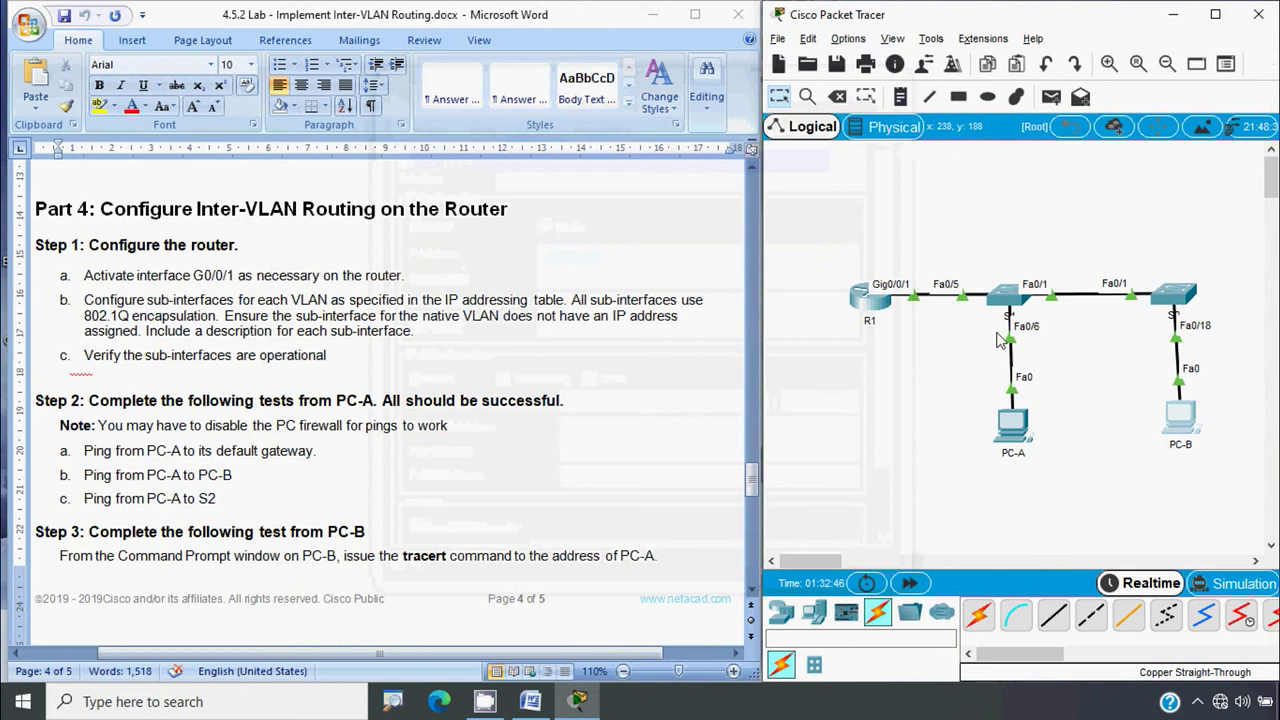
Ping PC-B at 192.168.30.3 from PC-A's command prompt
left_click(1012, 425)
left_click(797, 200)
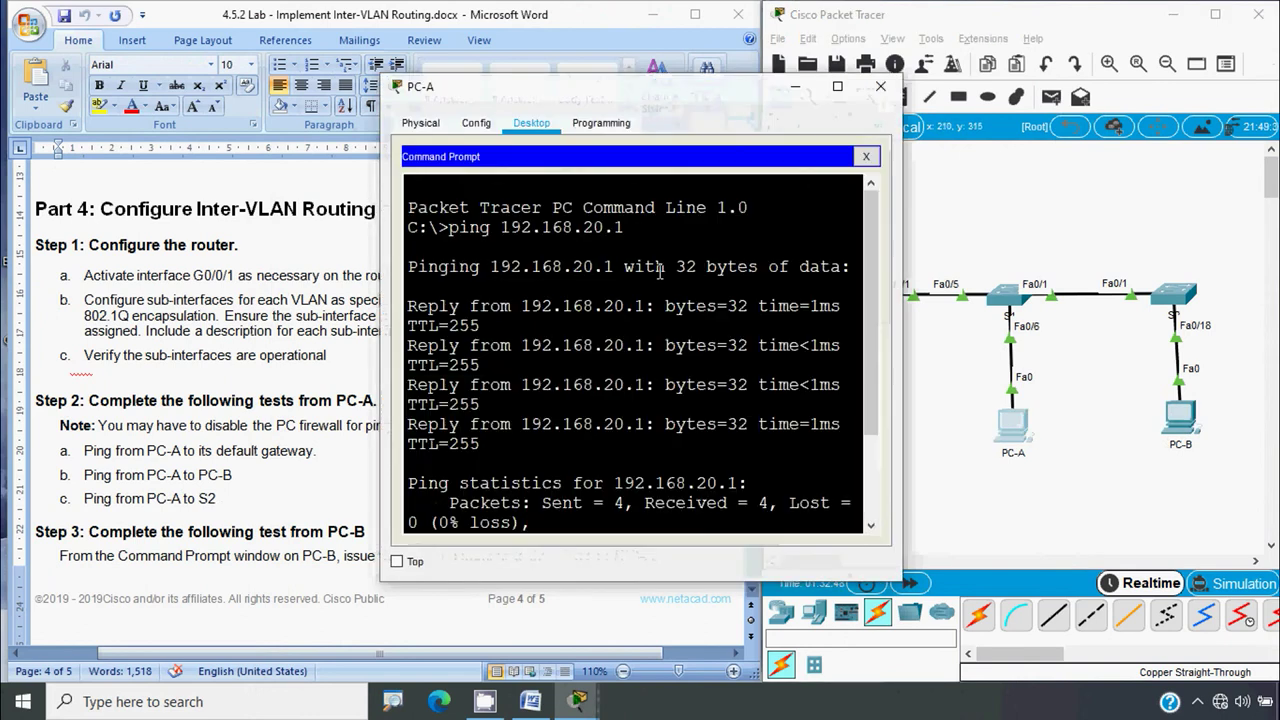
scroll(492, 428, "down", 2)
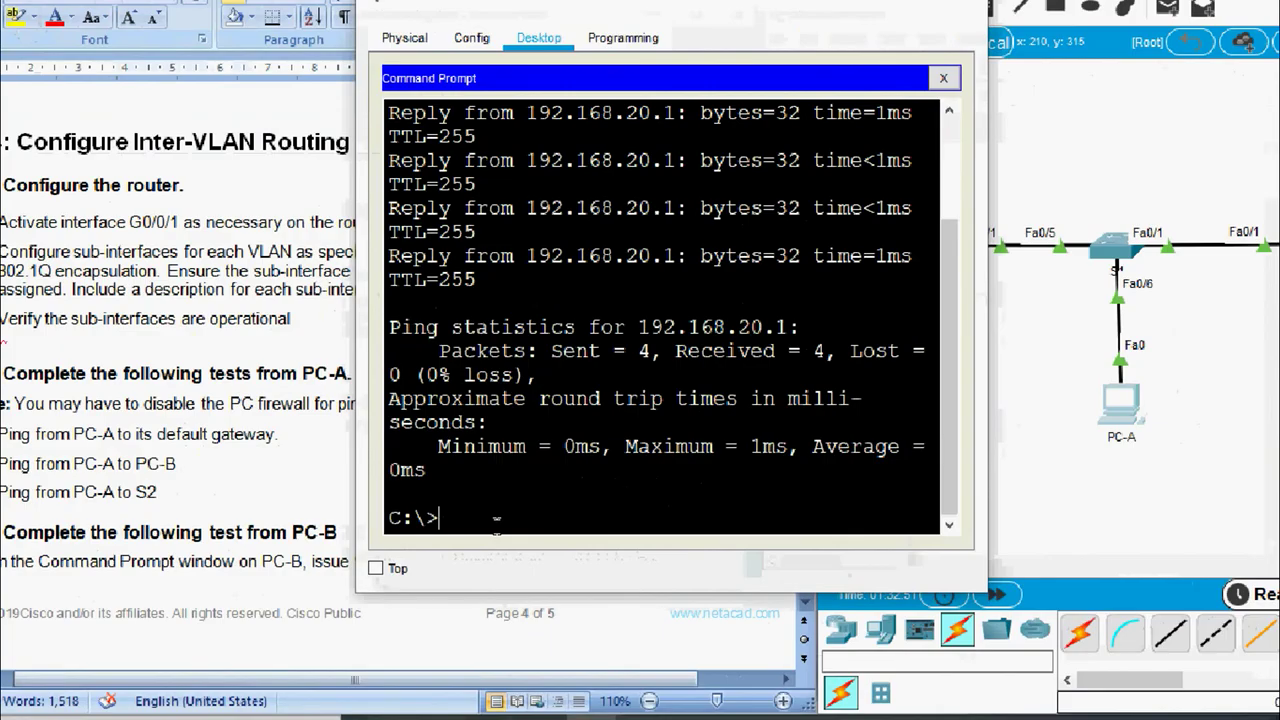
type("ping")
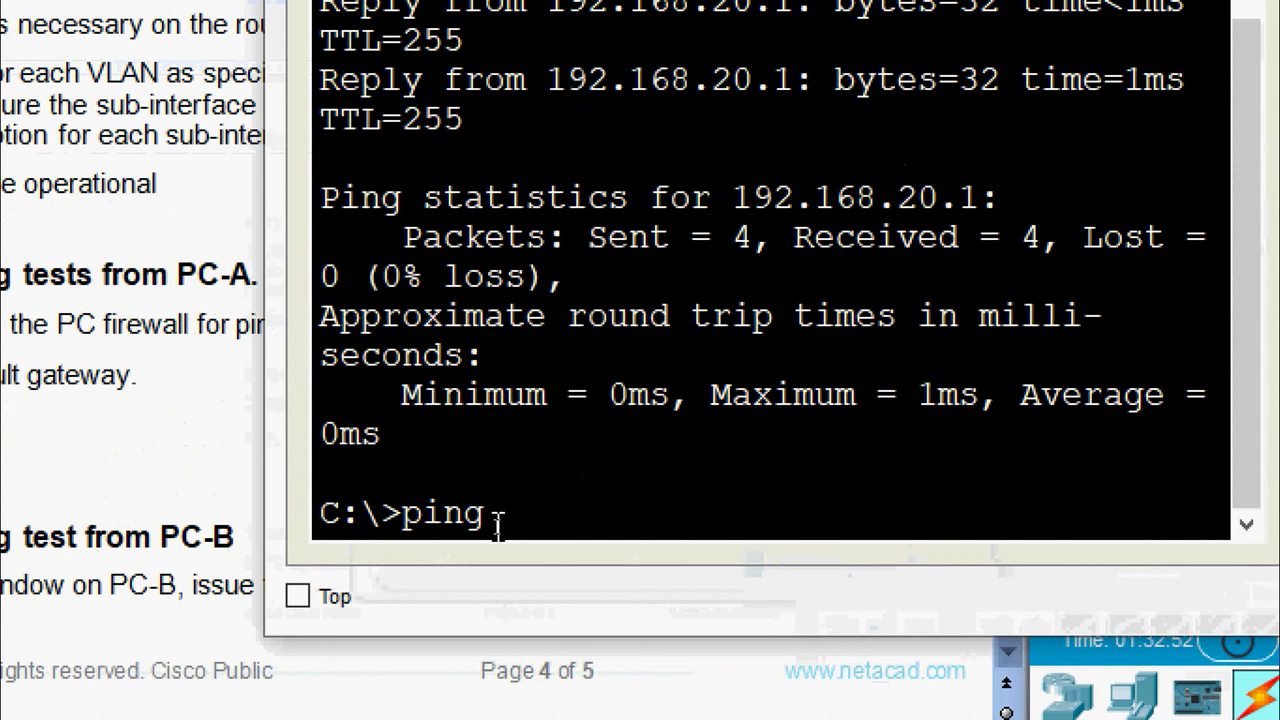
right_click(565, 520)
left_click(630, 577)
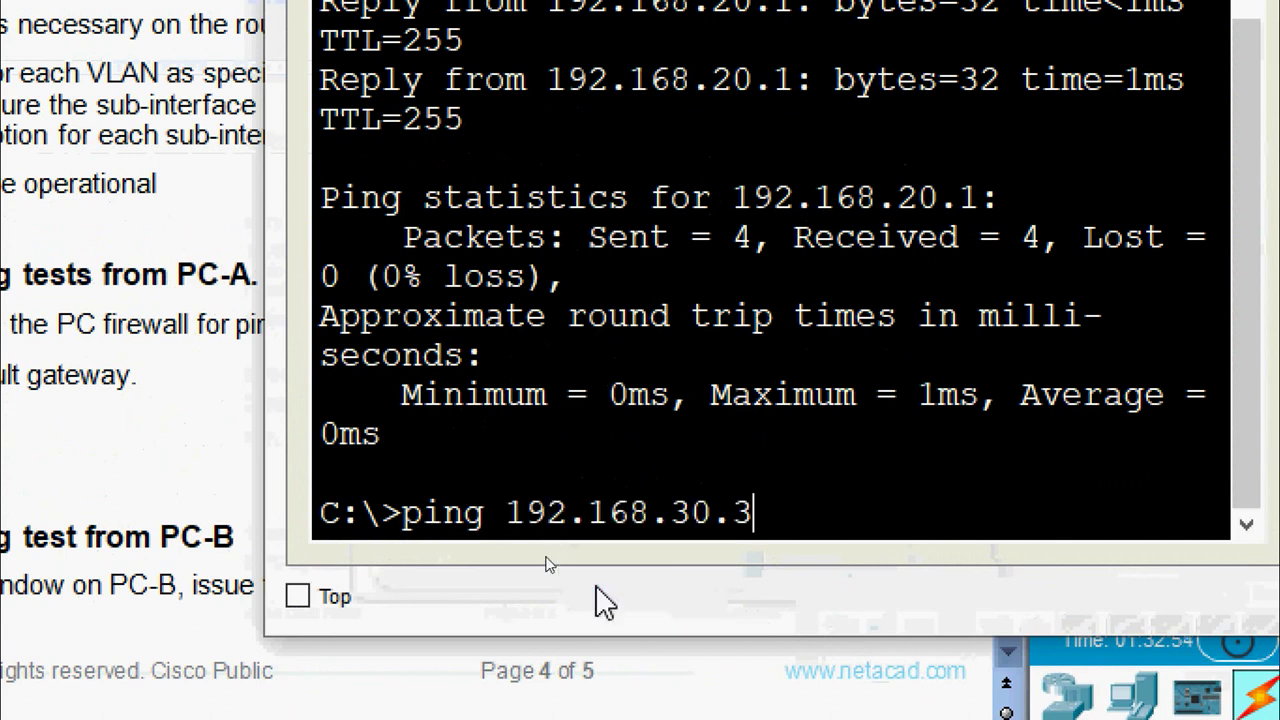
key("Return")
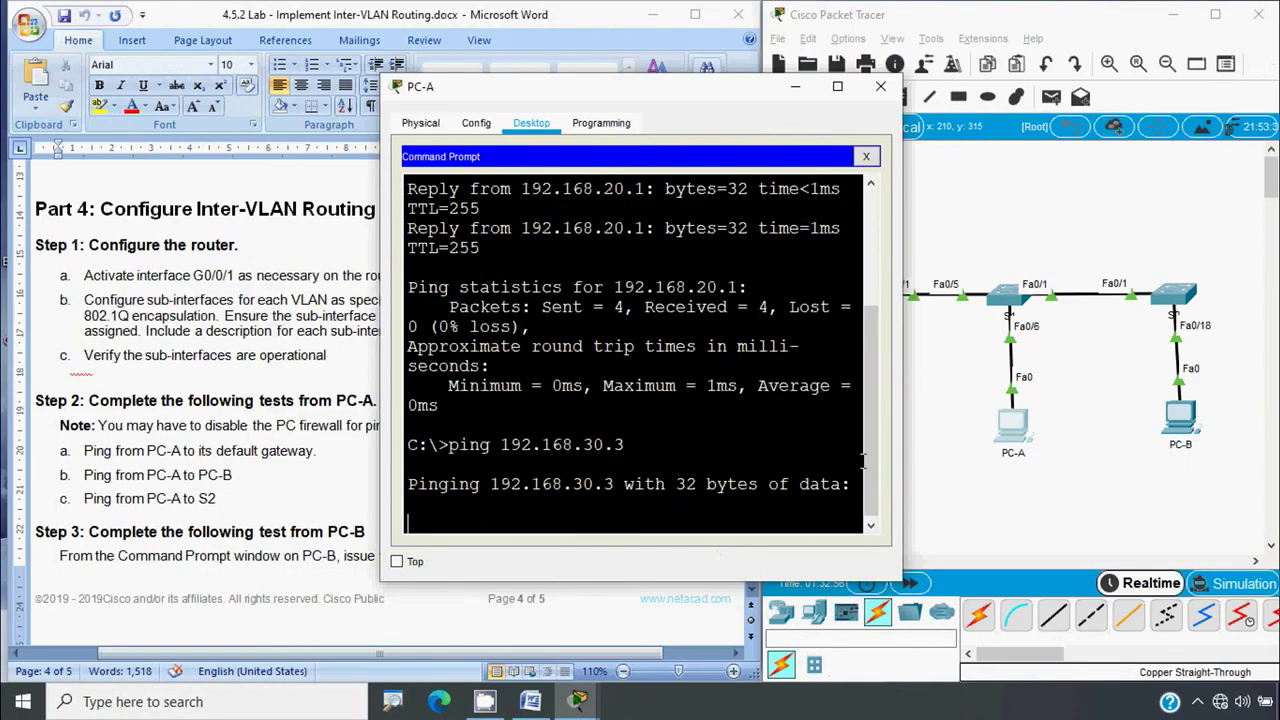
left_click_drag(891, 458, 1091, 429)
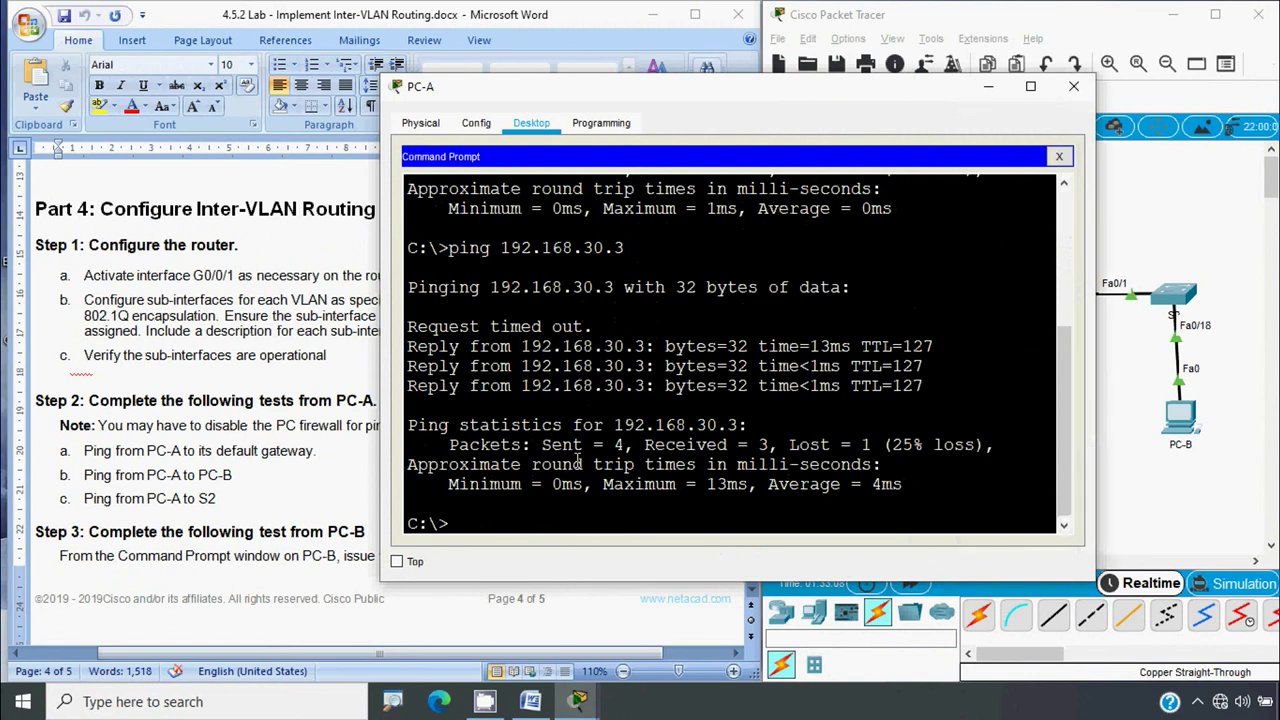
Repeat the ping to 192.168.30.3 and check the 4 of 4 replies, 0% loss
key("Up")
key("Return")
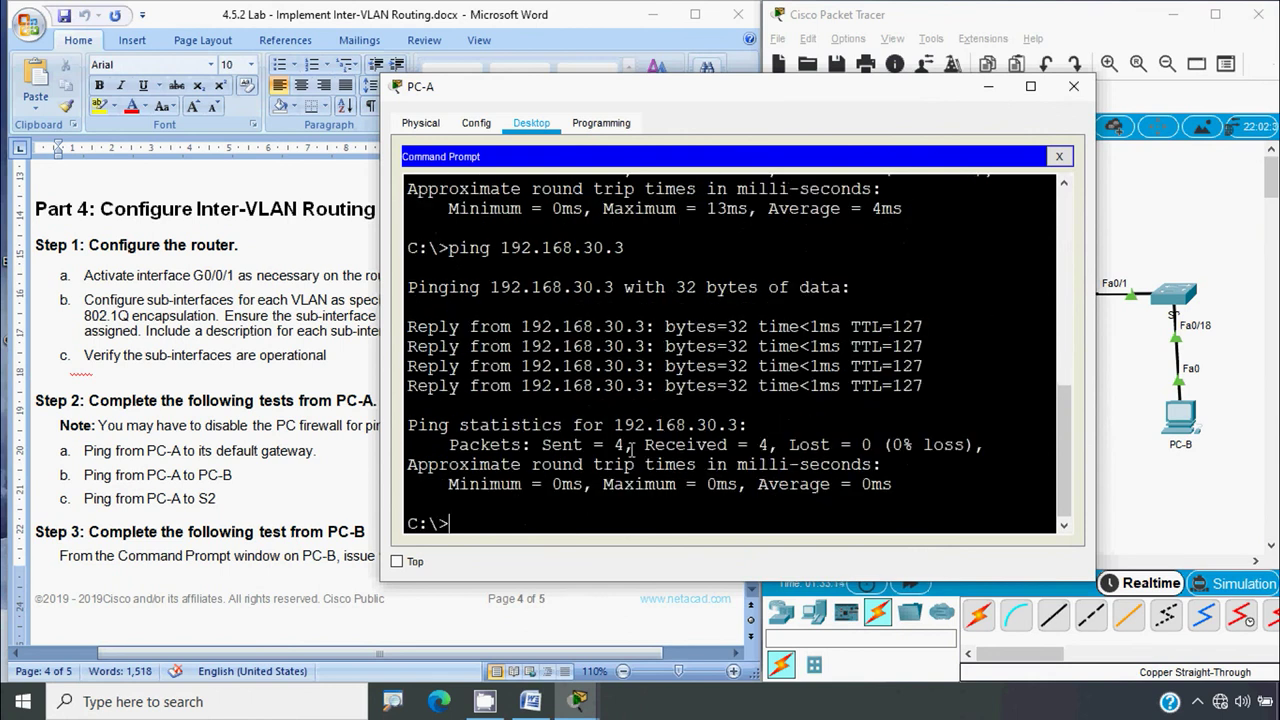
left_click_drag(630, 446, 905, 445)
left_click(917, 447)
left_click(107, 513)
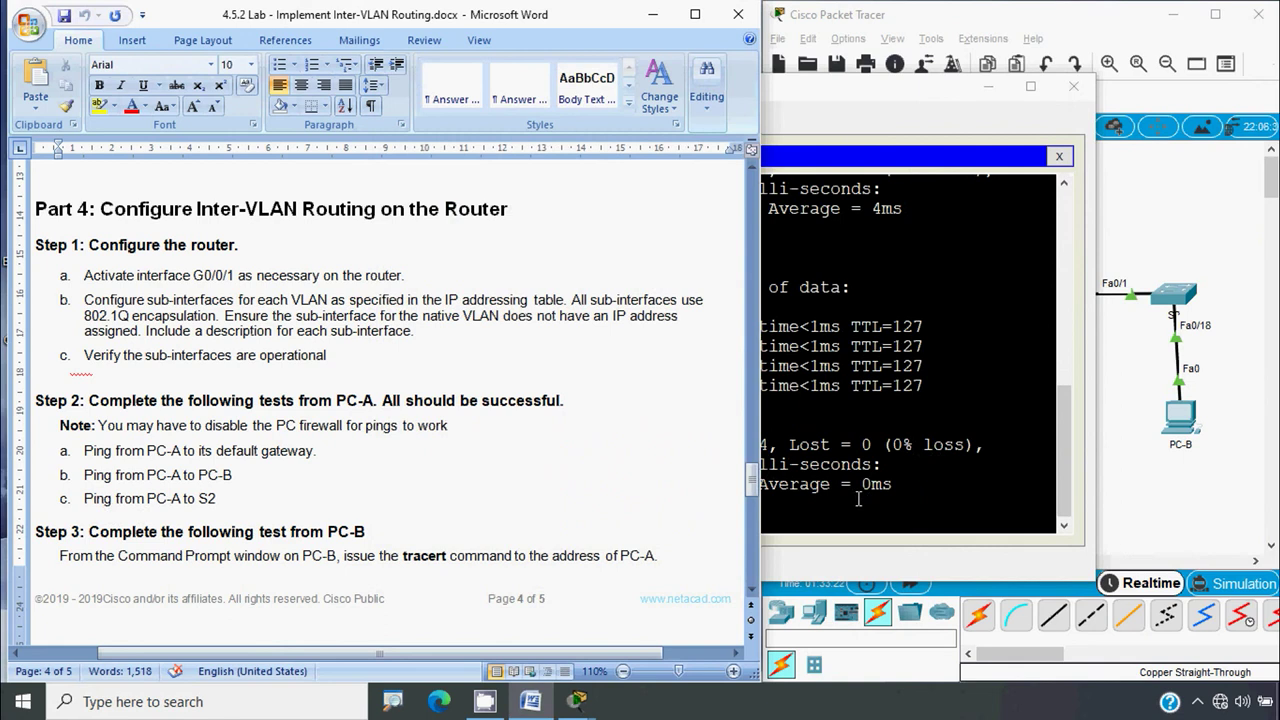
Scroll the lab document to the Addressing Table and select S2's address 192.168.10.12
left_click(818, 490)
left_click(305, 425)
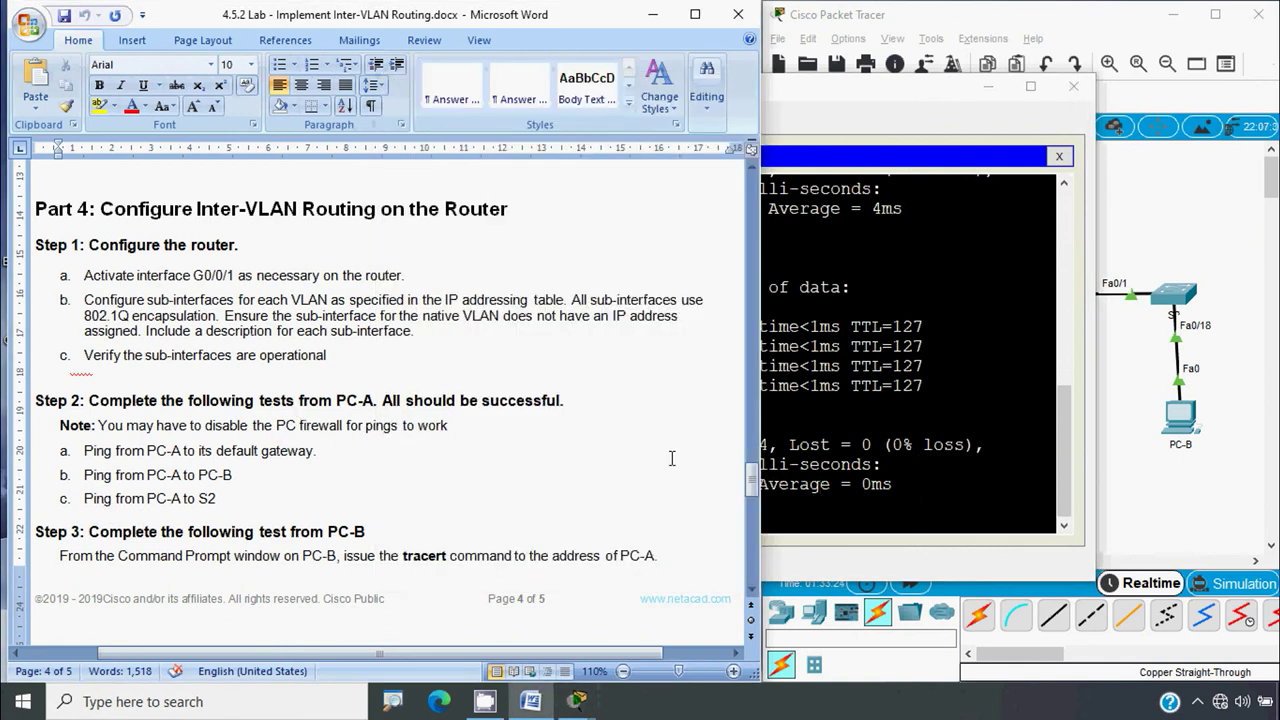
left_click_drag(751, 485, 752, 228)
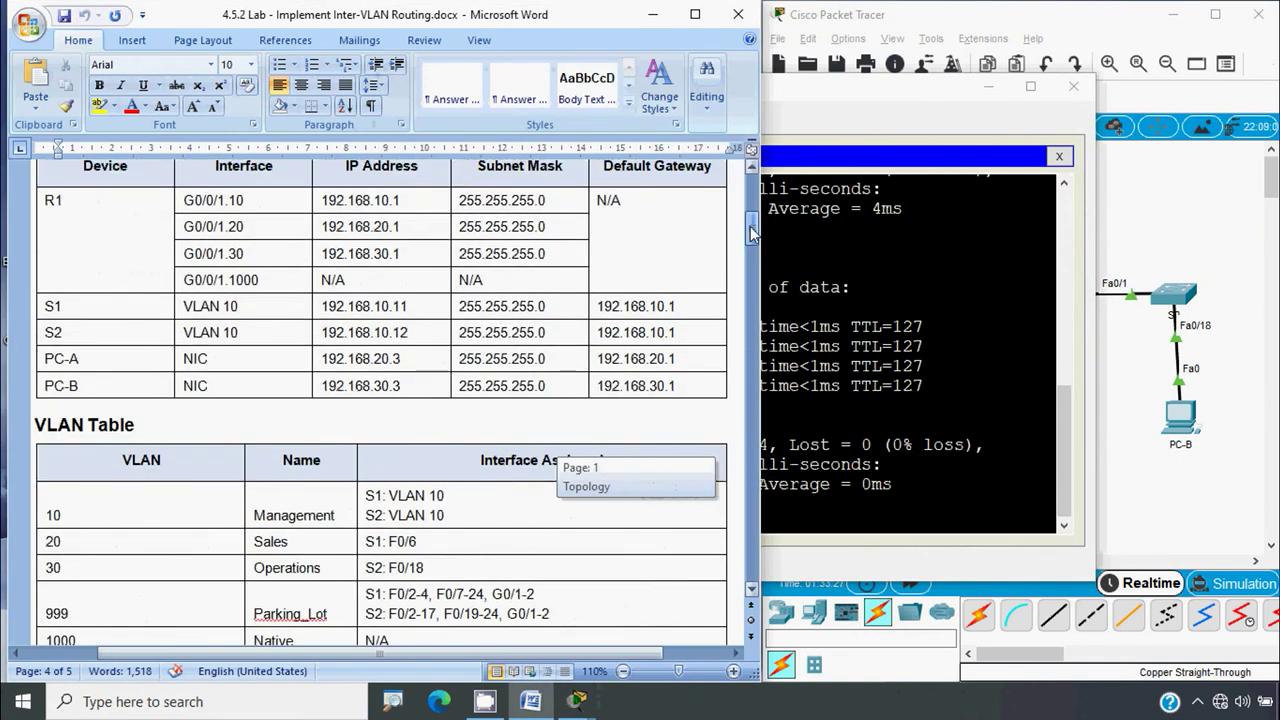
left_click(325, 340)
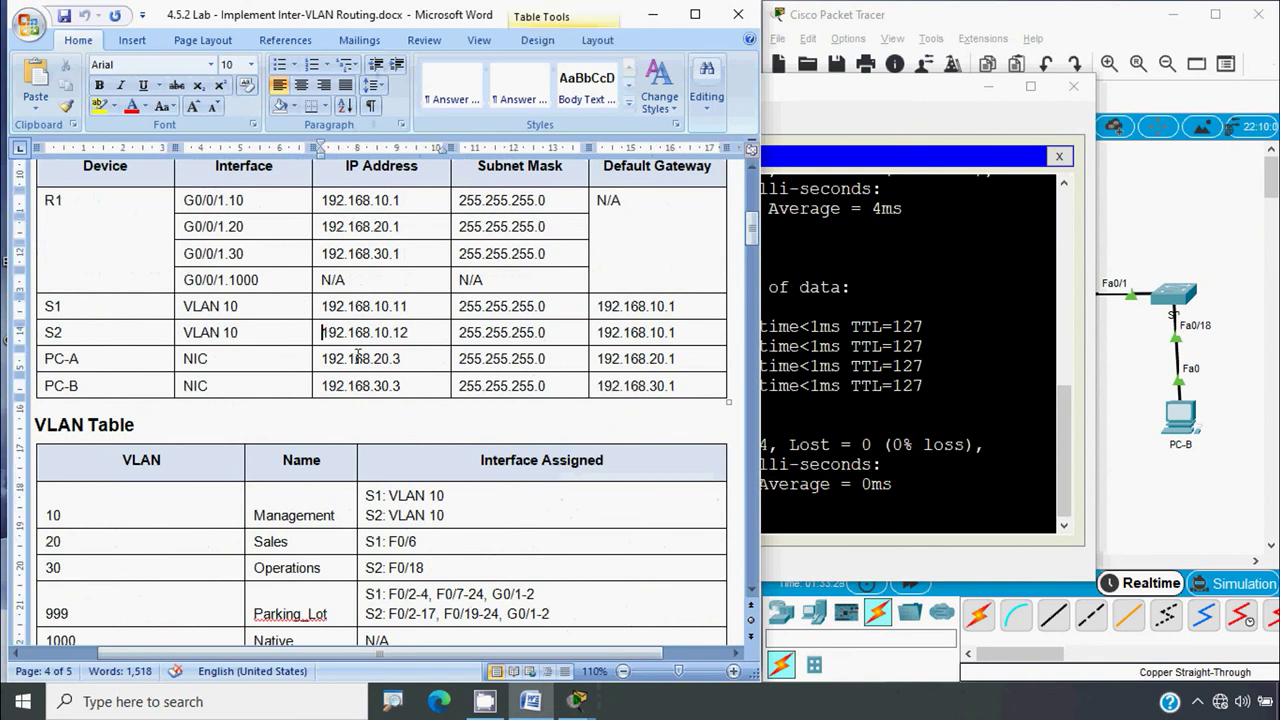
left_click(410, 332, "shift")
key("ctrl+c")
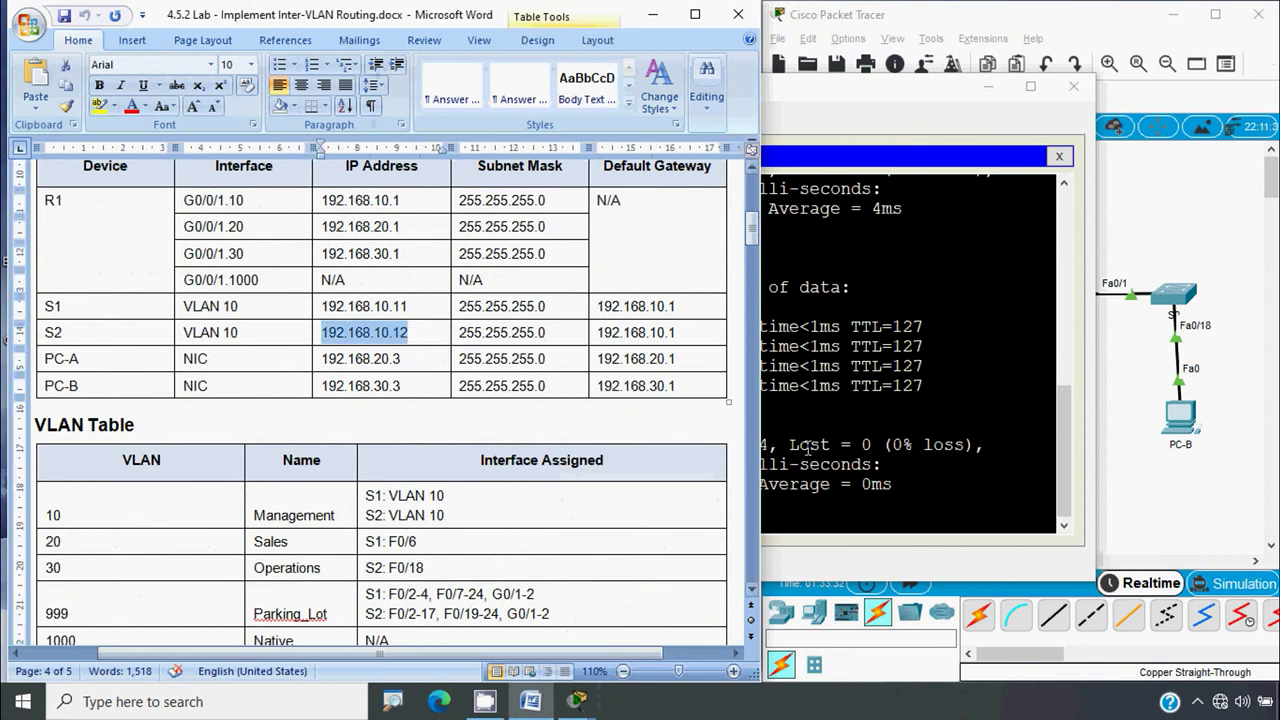
Start a new ping command at PC-A's prompt
left_click(818, 448)
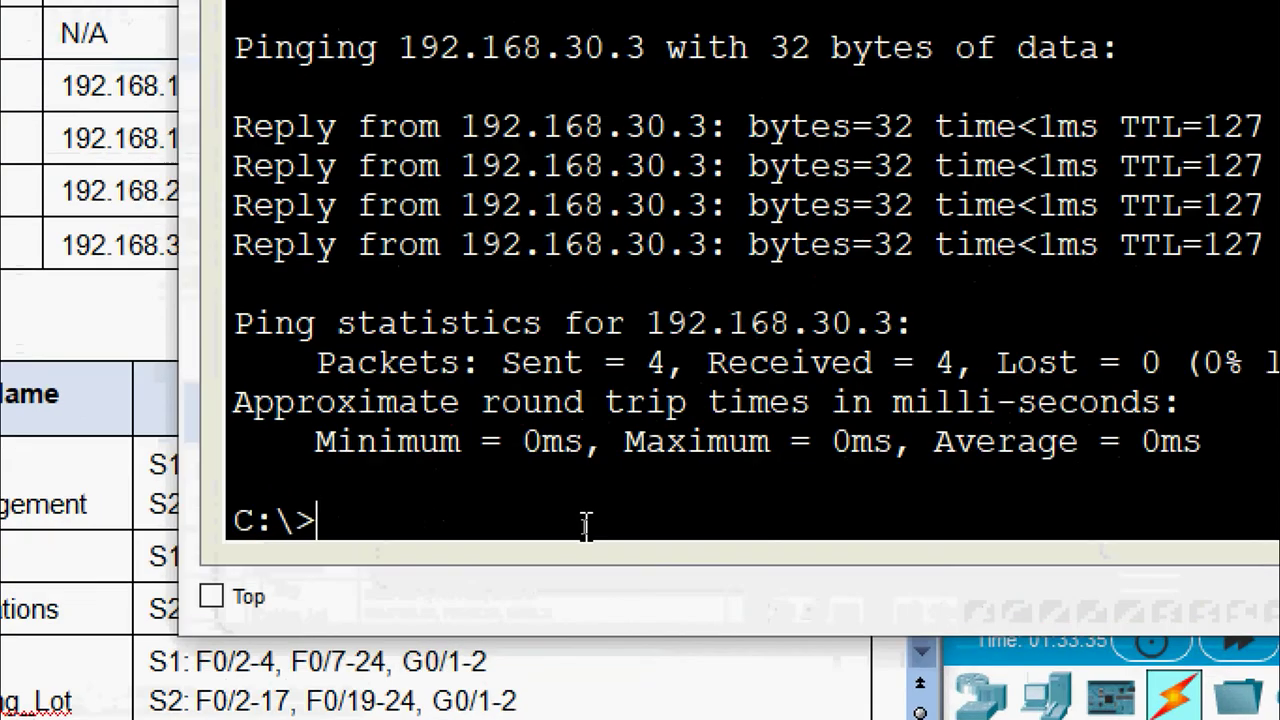
type("ping")
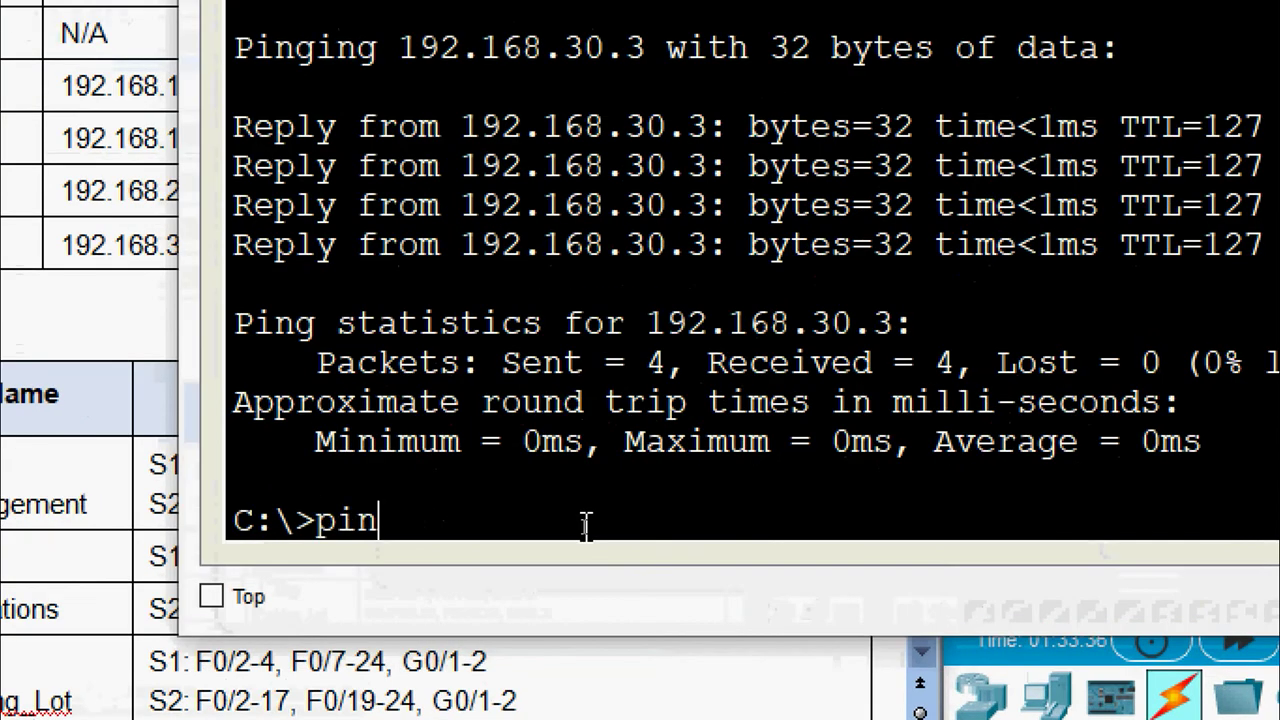
right_click(474, 534)
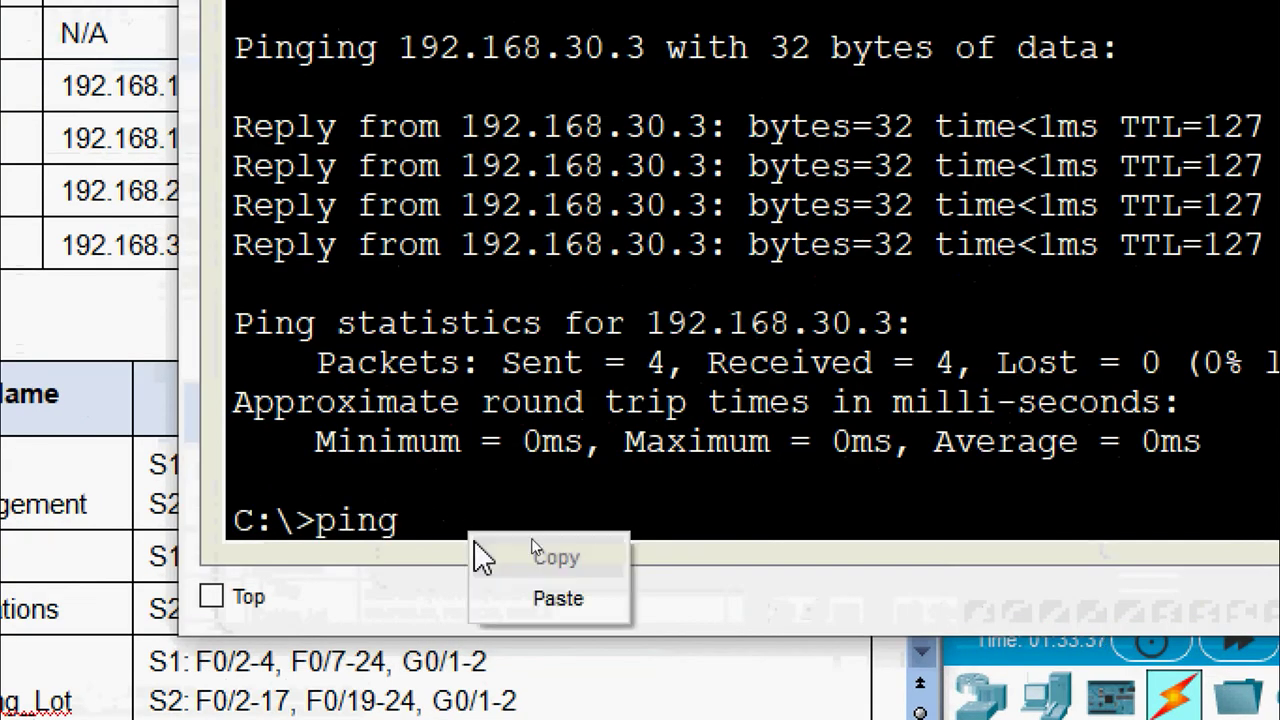
Ping S2 at 192.168.10.12 from PC-A twice
left_click(503, 597)
key("Return")
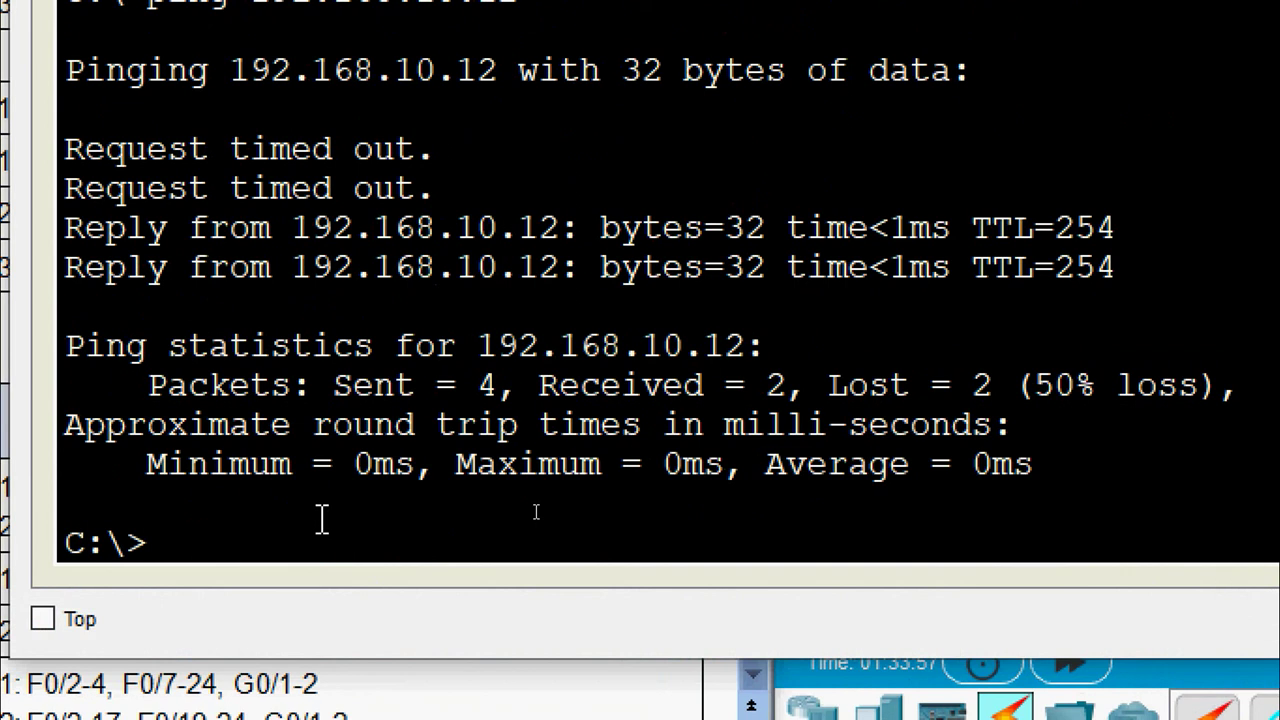
key("Up")
key("Return")
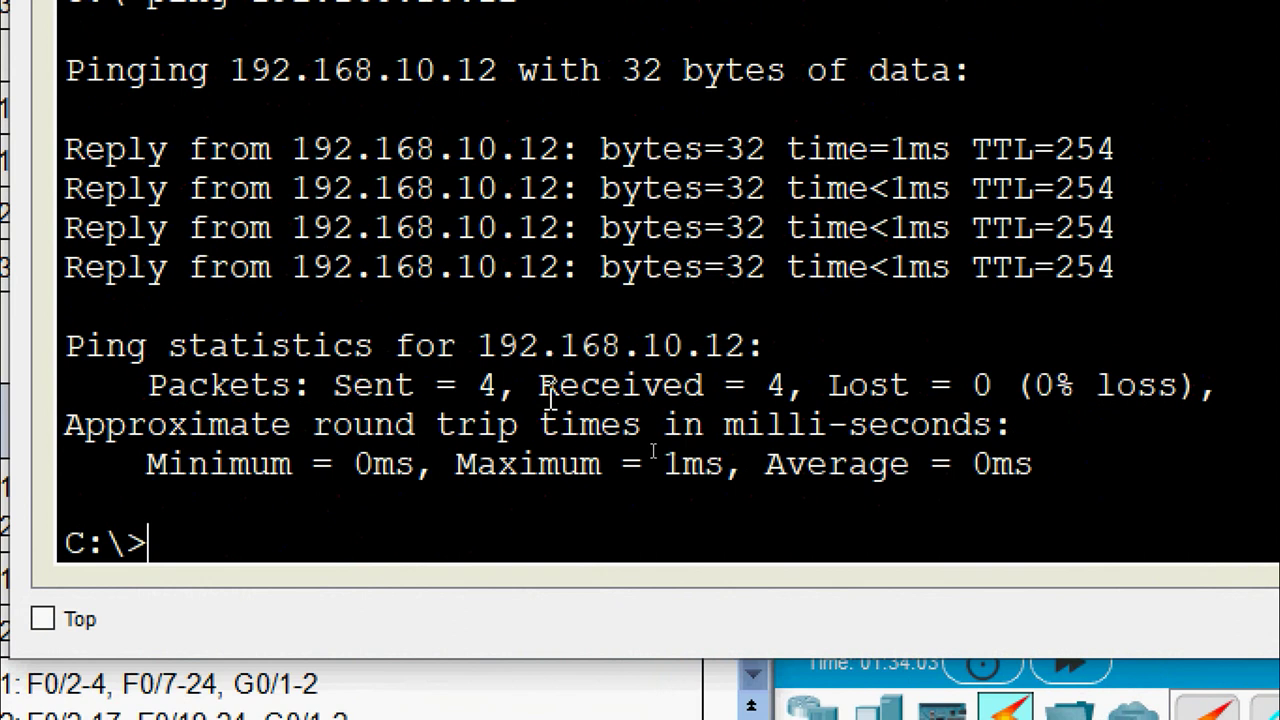
Highlight the Sent, Received and 0% loss statistics, then close PC-A's window
left_click_drag(332, 385, 440, 383)
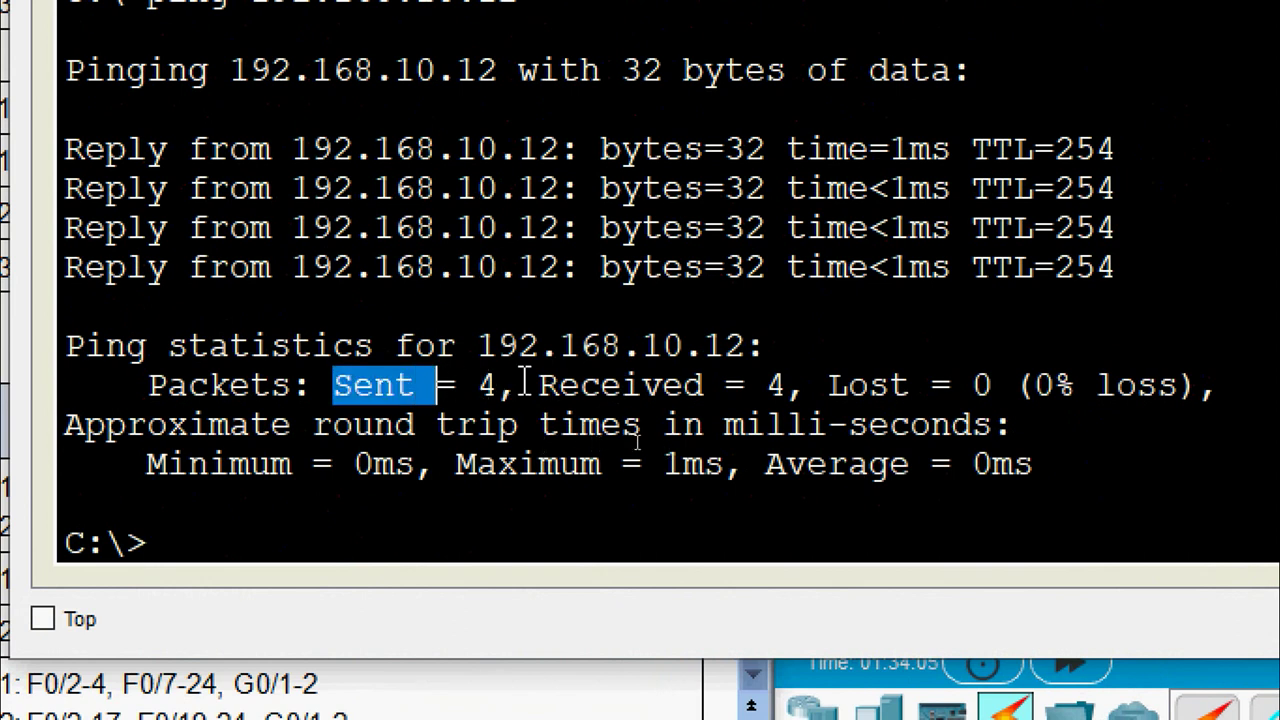
left_click_drag(518, 385, 745, 385)
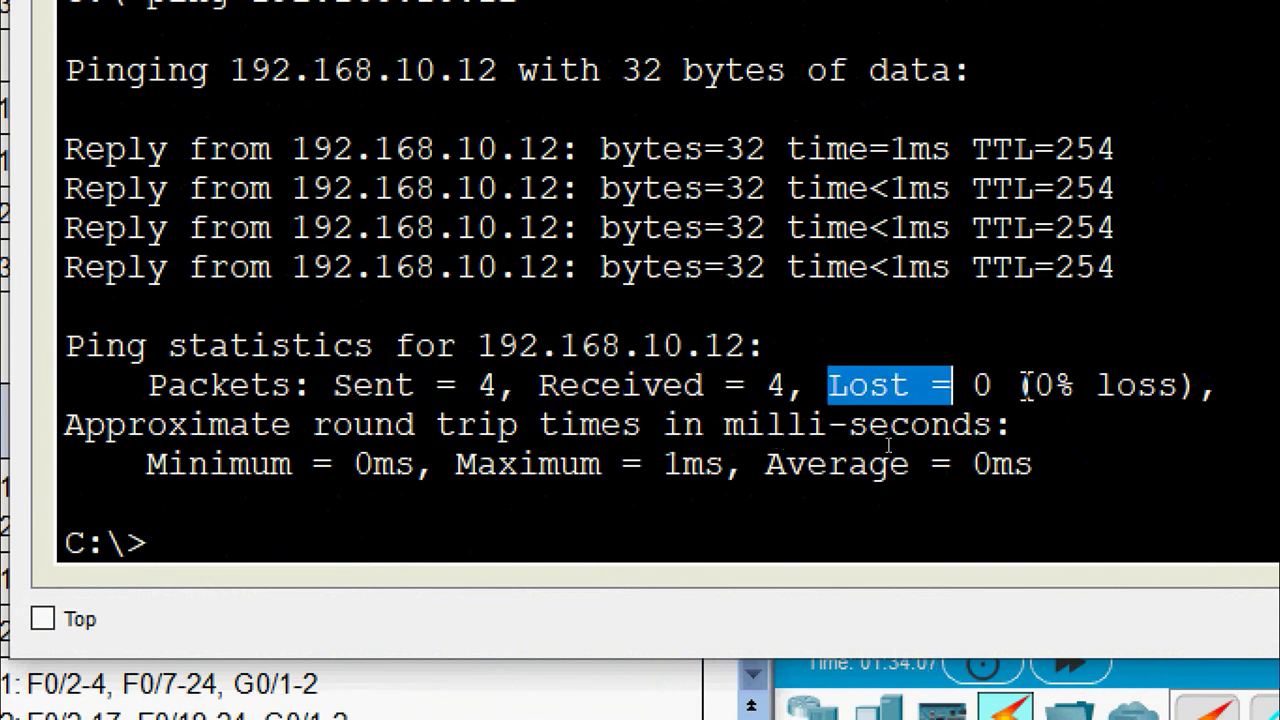
left_click_drag(1022, 385, 1150, 386)
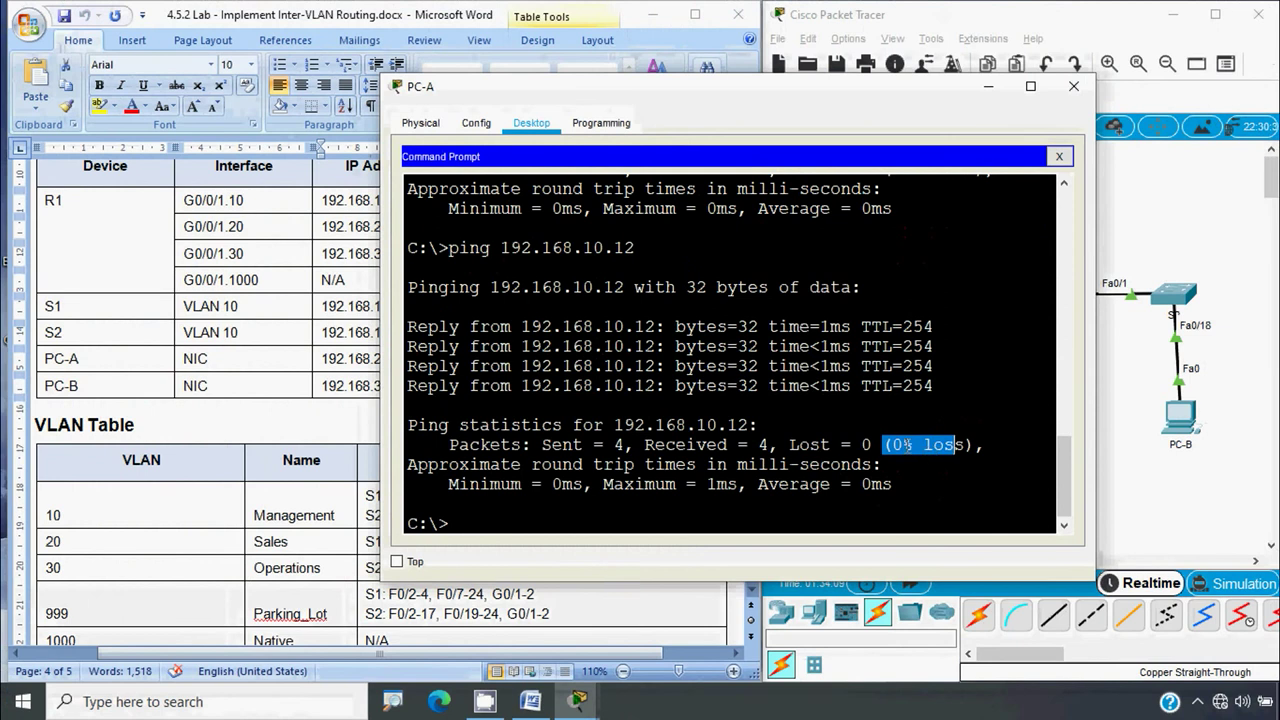
left_click(1073, 86)
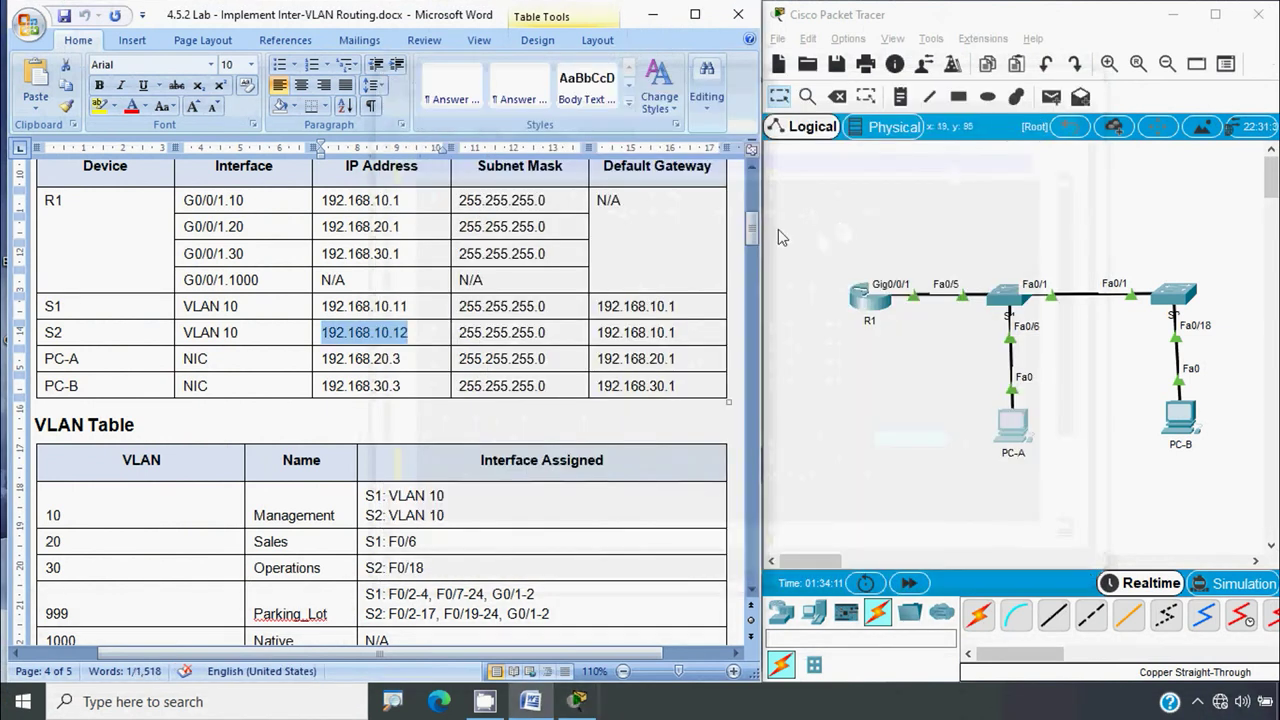
Copy PC-A's IP address 192.168.20.3 from its IP configuration
left_click_drag(752, 229, 747, 500)
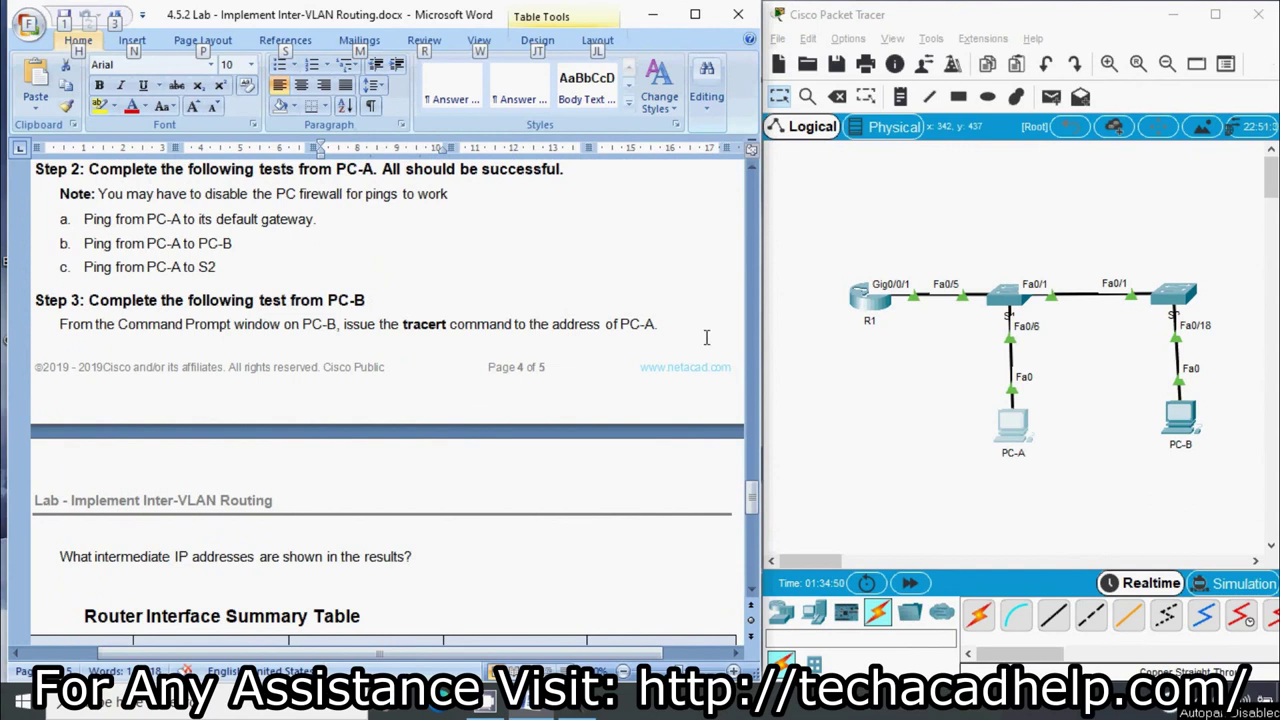
left_click(1013, 428)
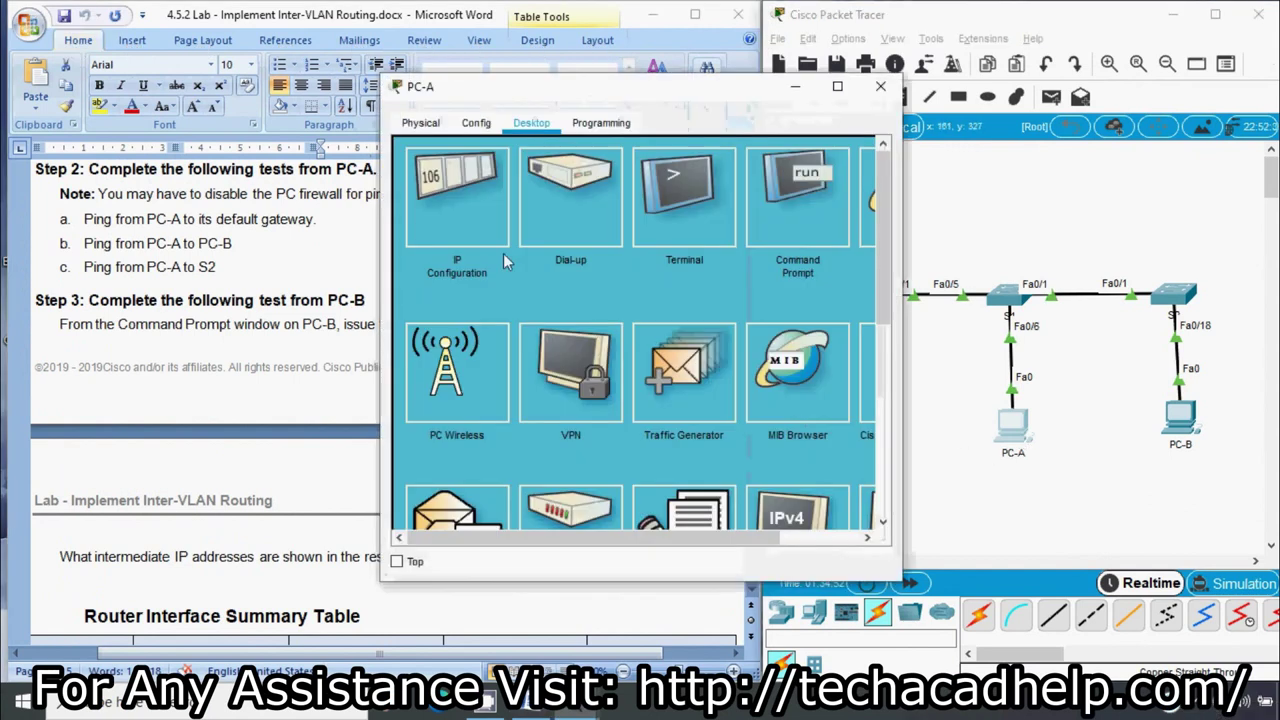
left_click(470, 220)
left_click_drag(620, 256, 512, 256)
key("ctrl+c")
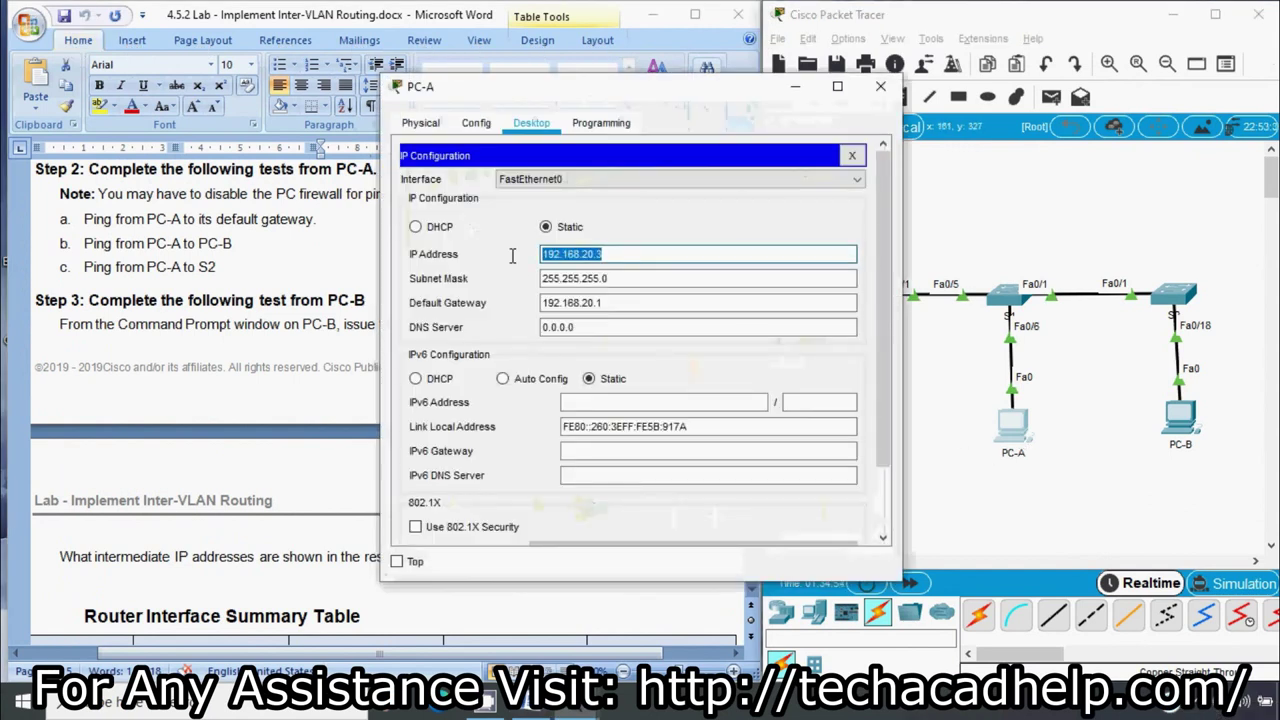
left_click(880, 87)
Check PC-B's IP configuration: 192.168.30.3 with gateway 192.168.30.1
left_click(1180, 418)
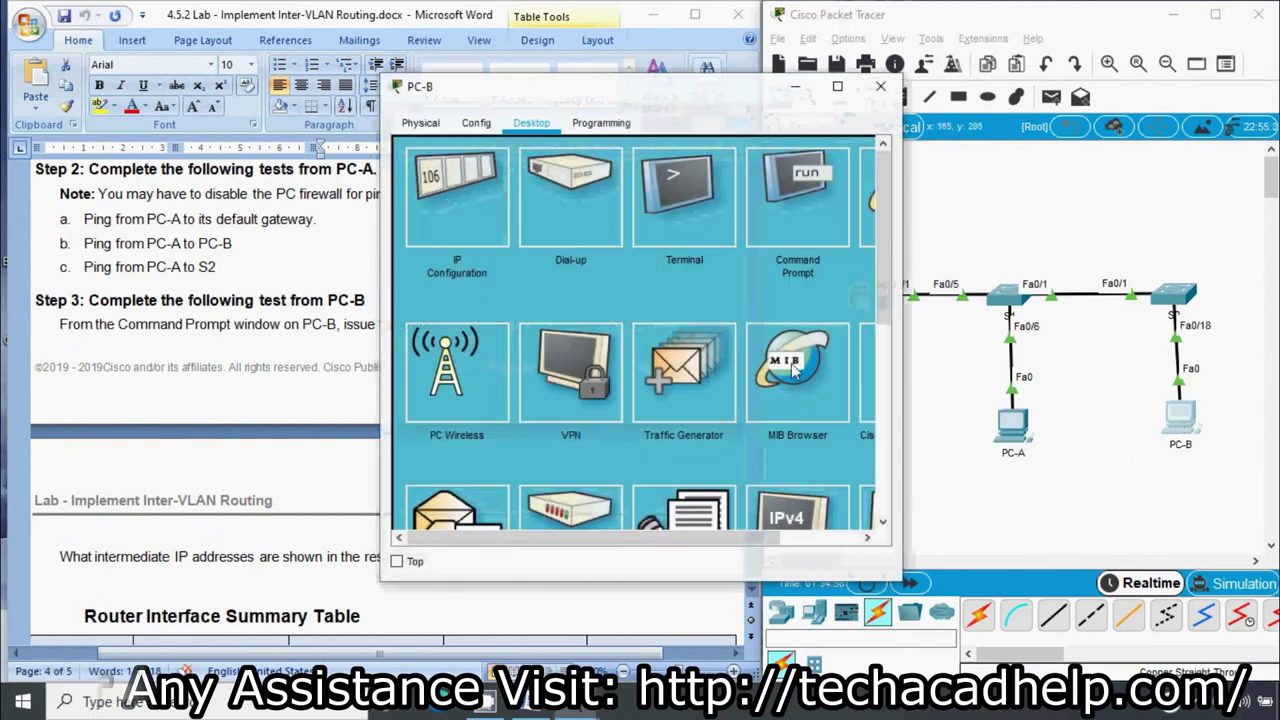
left_click(418, 228)
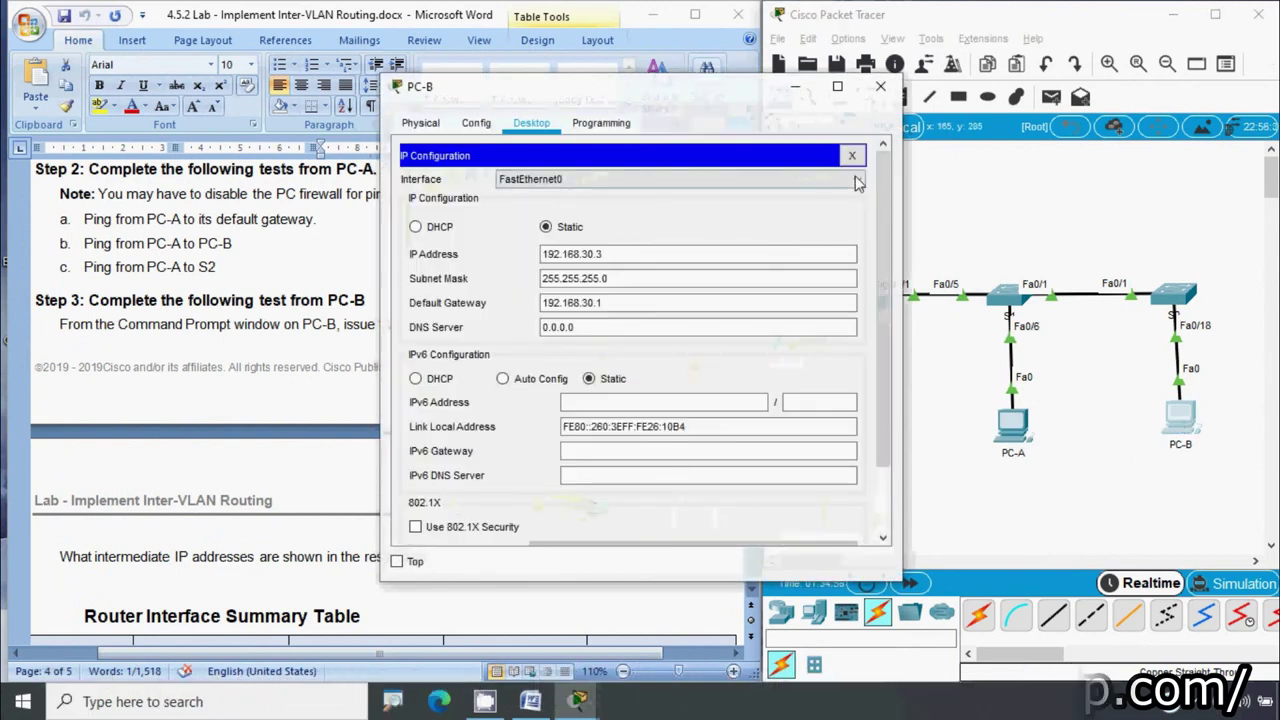
left_click(880, 153)
Run tracert to PC-A at 192.168.20.3 from PC-B's command prompt
left_click(786, 225)
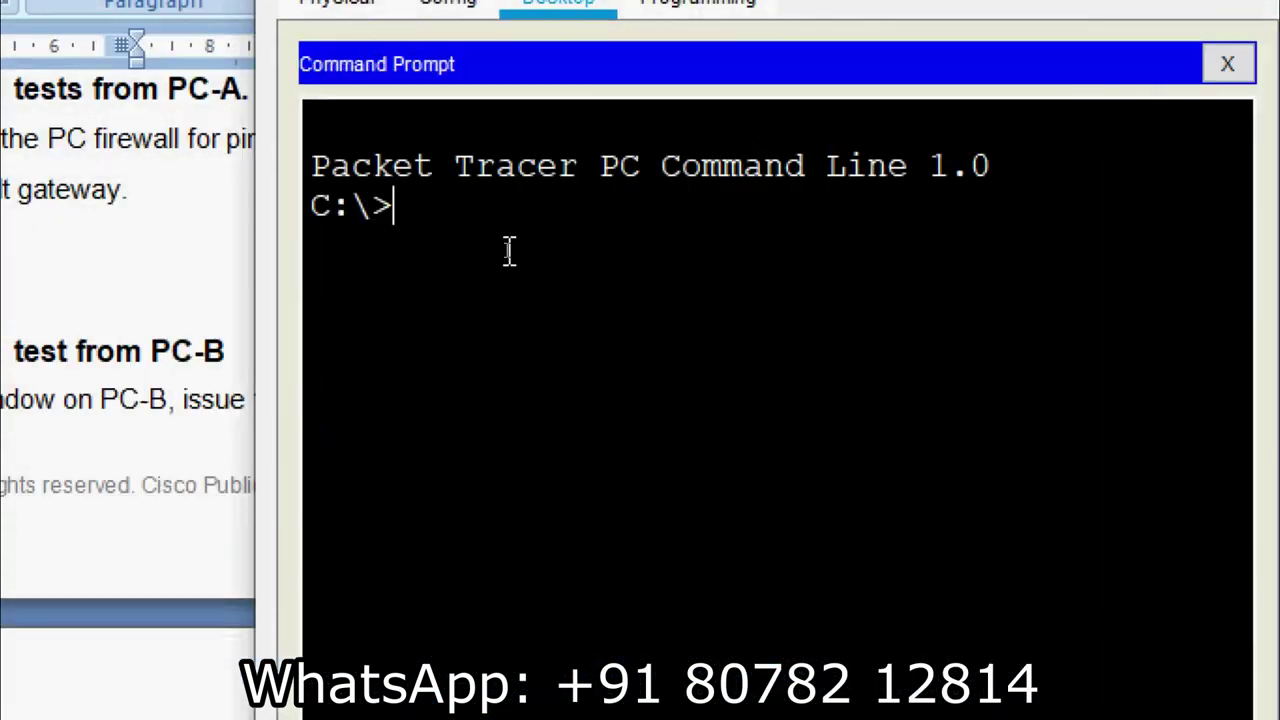
type("tracert")
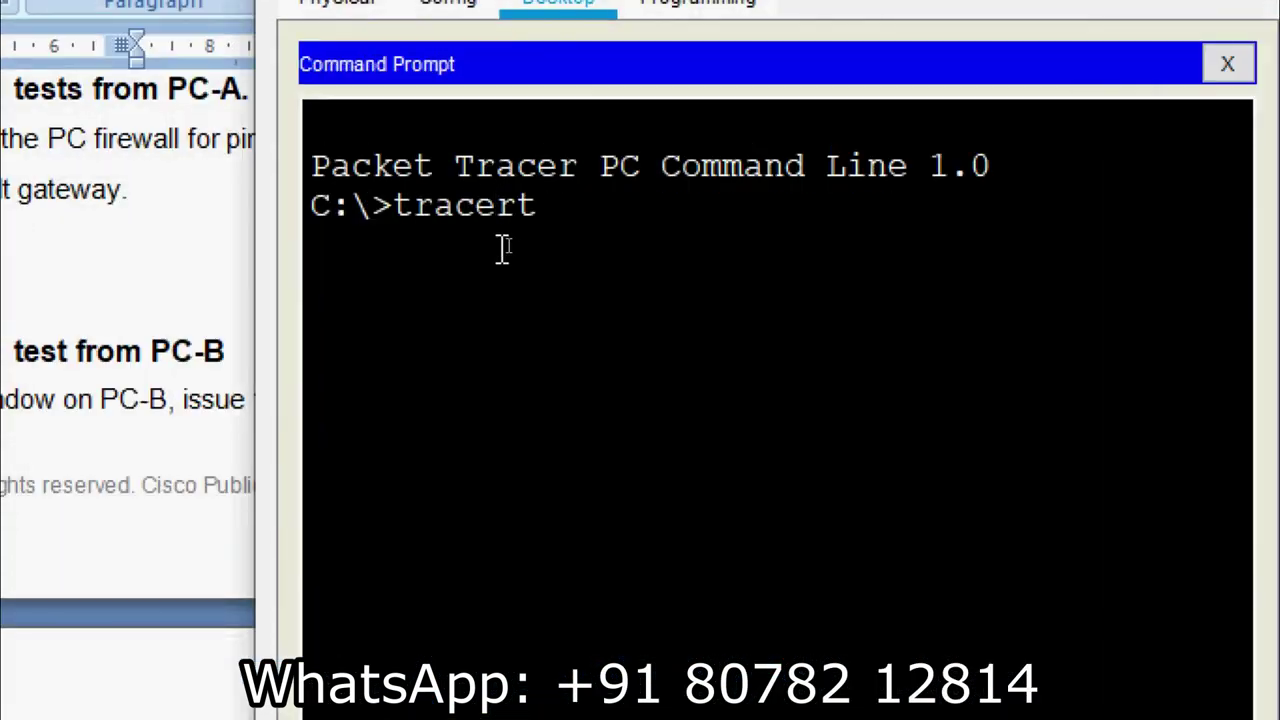
right_click(567, 212)
left_click(606, 266)
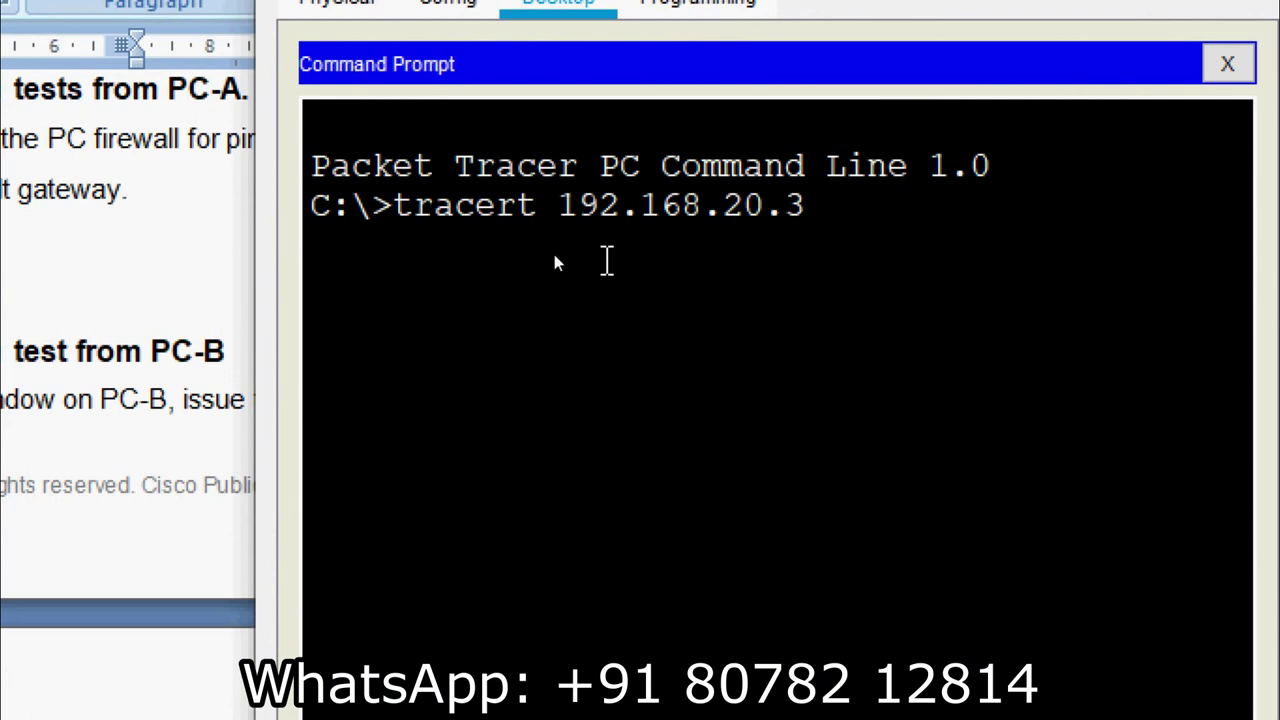
key("Return")
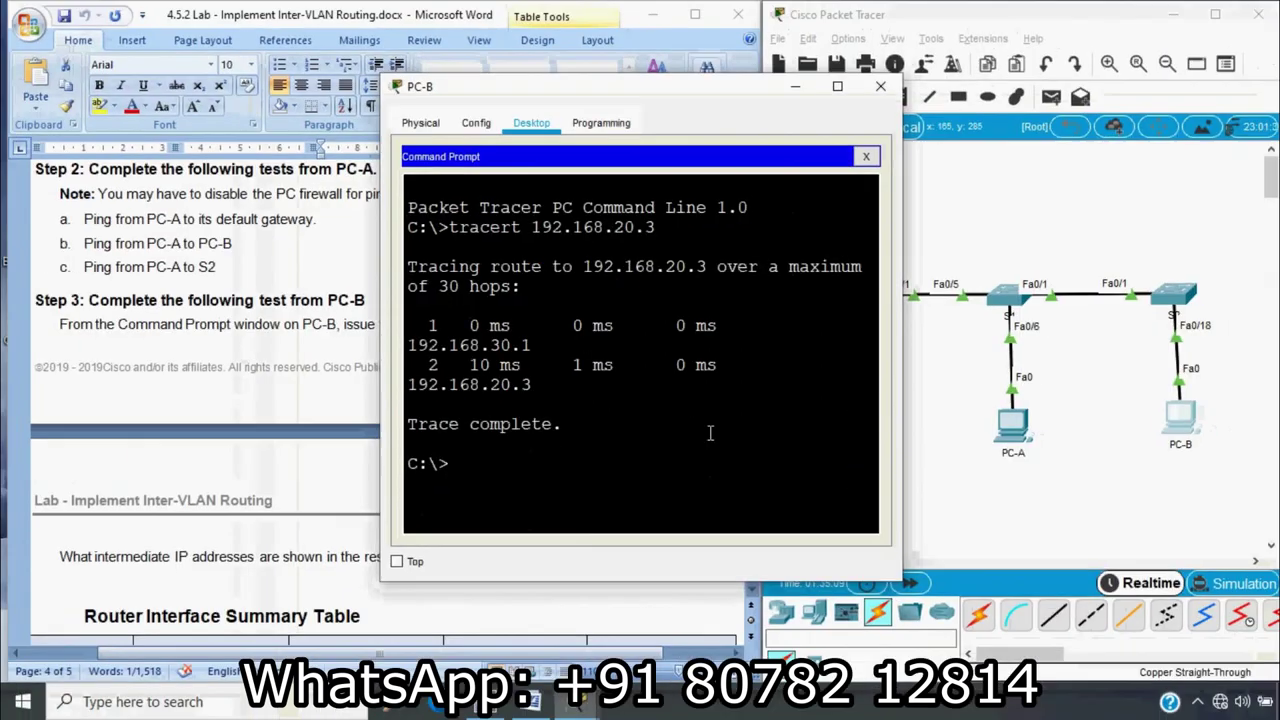
mouse_move(890, 580)
left_mouse_down()
mouse_move(1145, 580)
mouse_move(1134, 580)
left_mouse_up()
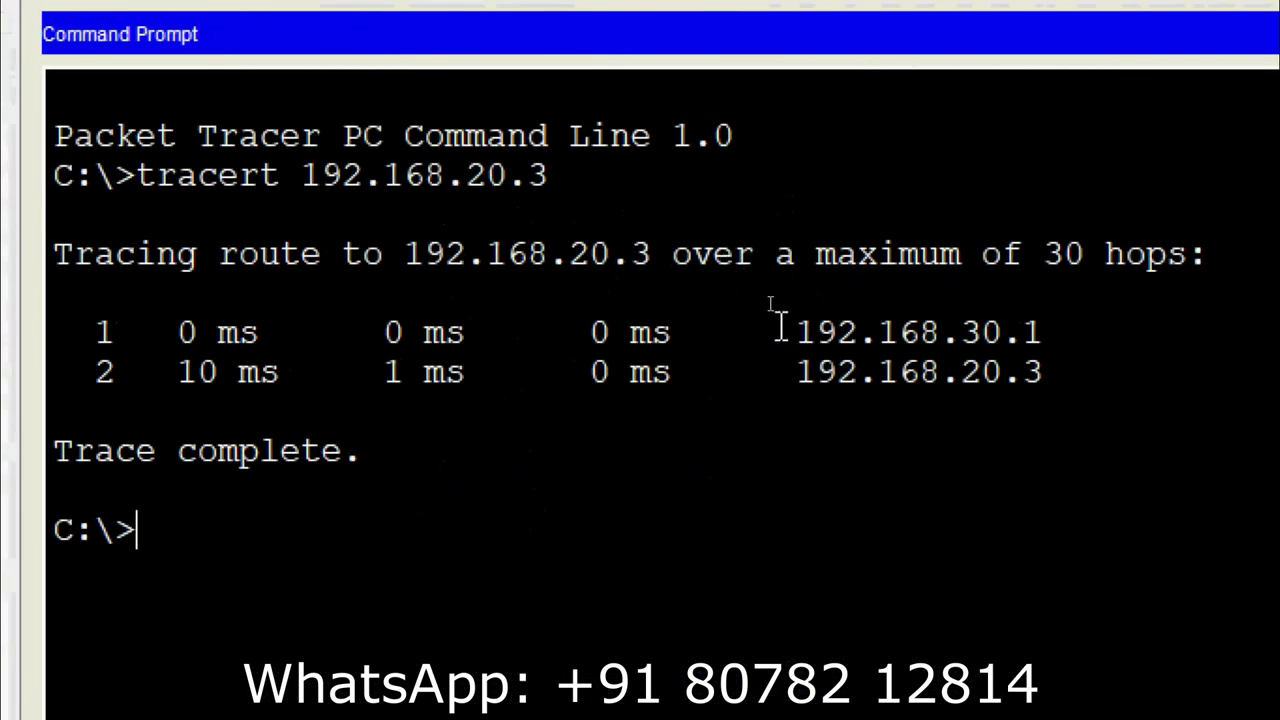
Review the hops 192.168.30.1 and 192.168.20.3, then close PC-B's window
left_click_drag(777, 322, 1039, 320)
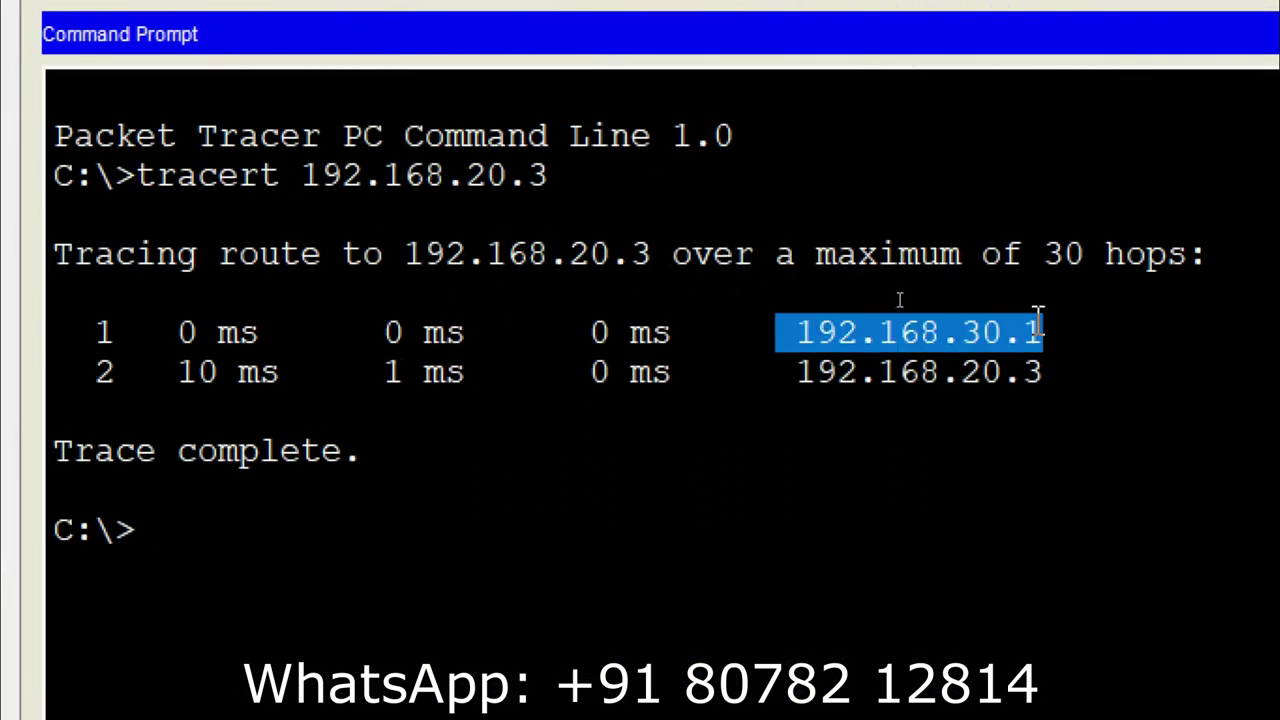
left_click_drag(758, 372, 1043, 372)
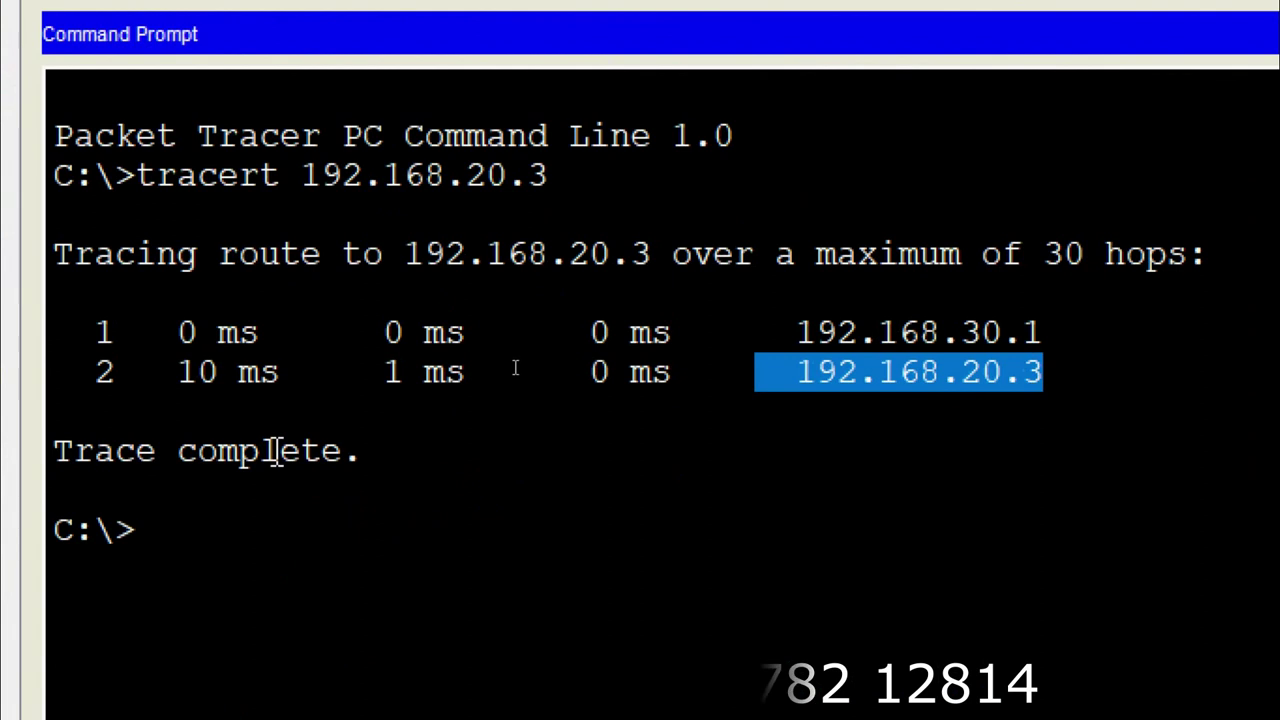
mouse_move(57, 451)
left_mouse_down()
mouse_move(366, 451)
mouse_move(439, 467)
left_mouse_up()
left_click(439, 467)
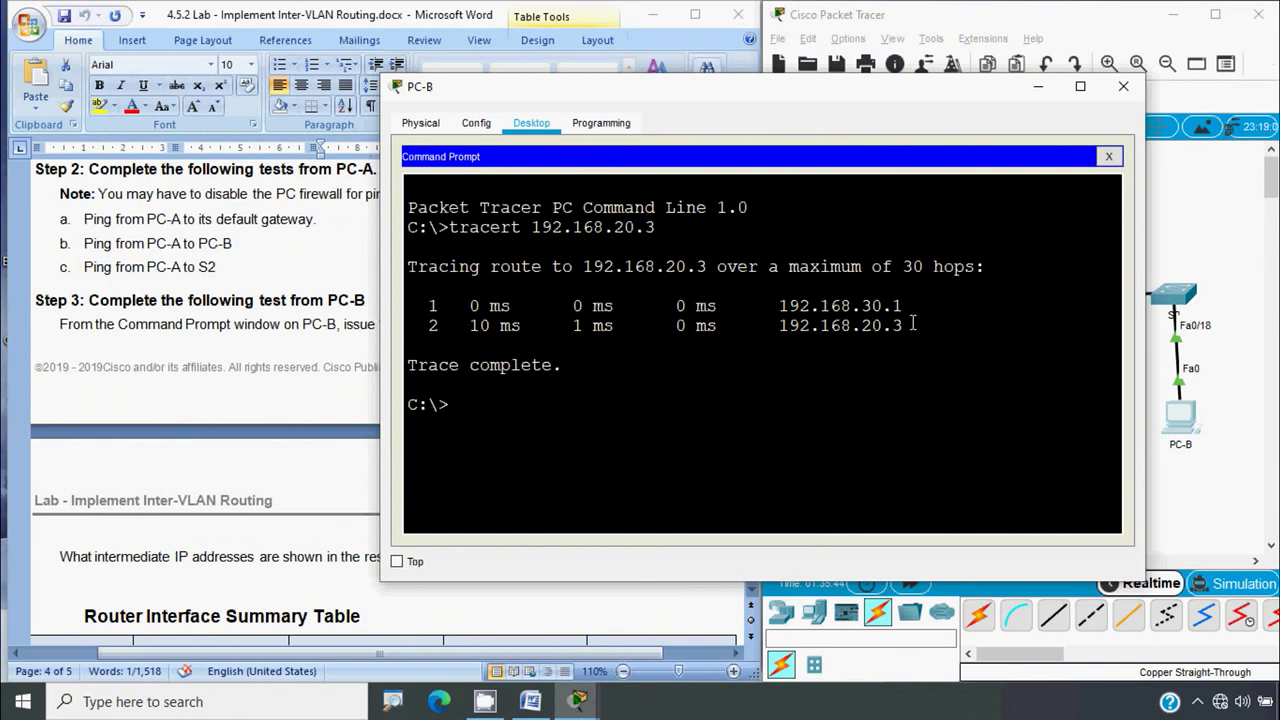
left_click_drag(912, 323, 763, 325)
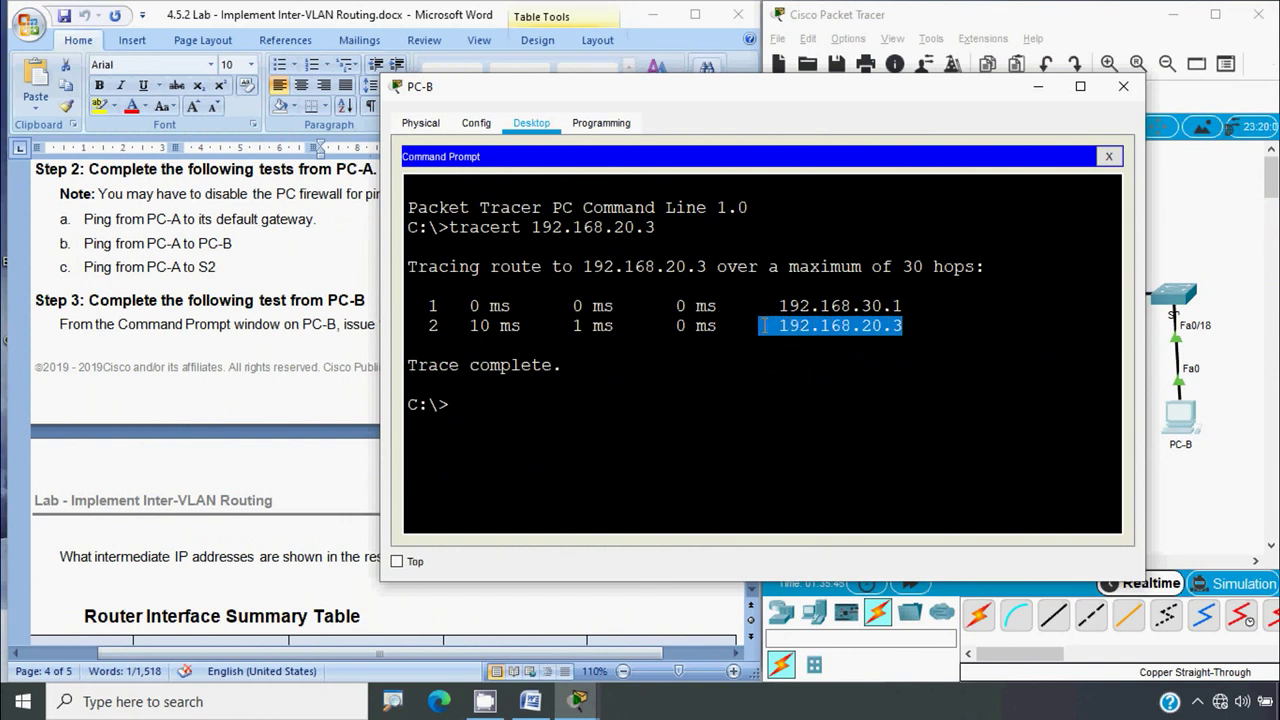
left_click(1200, 512)
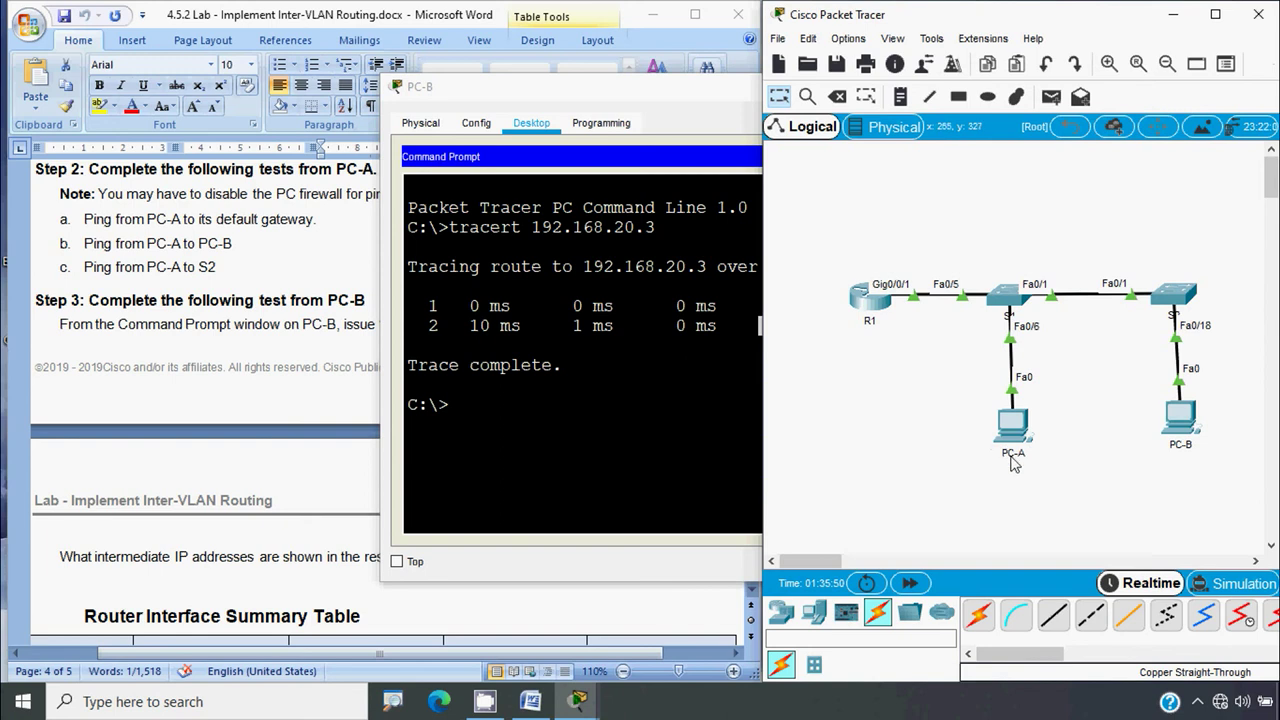
left_click(684, 412)
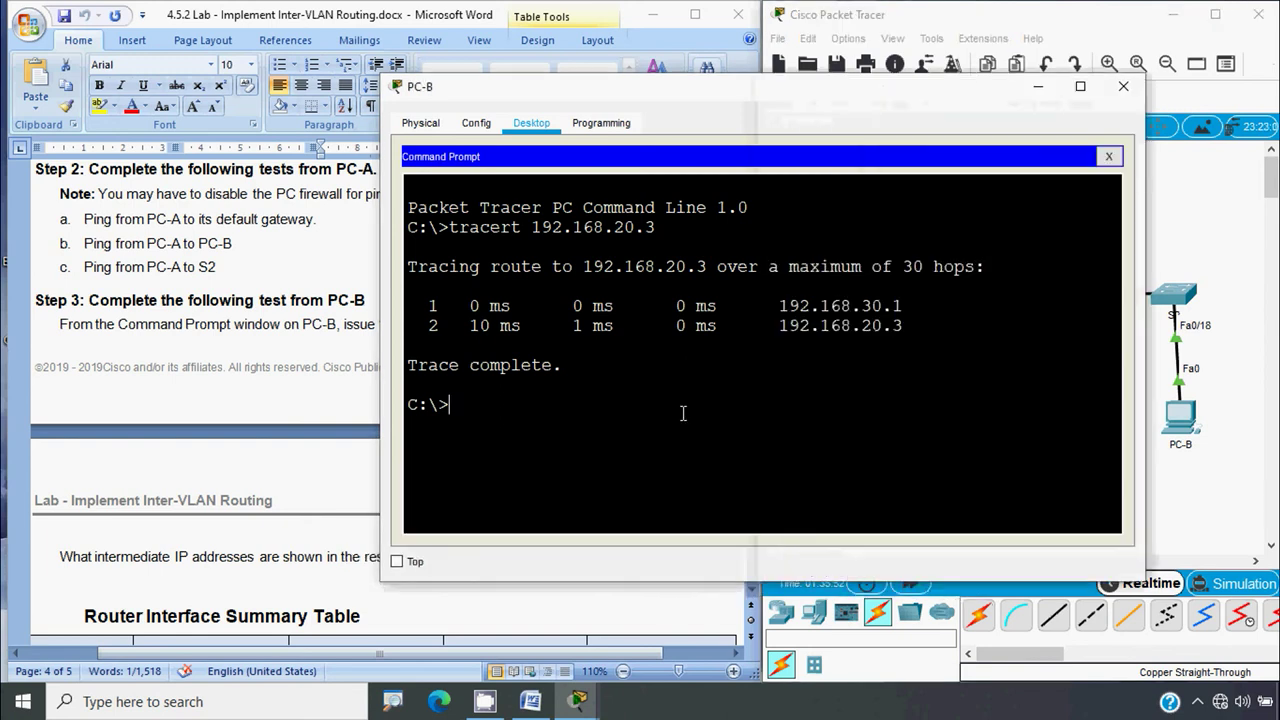
left_click(1123, 86)
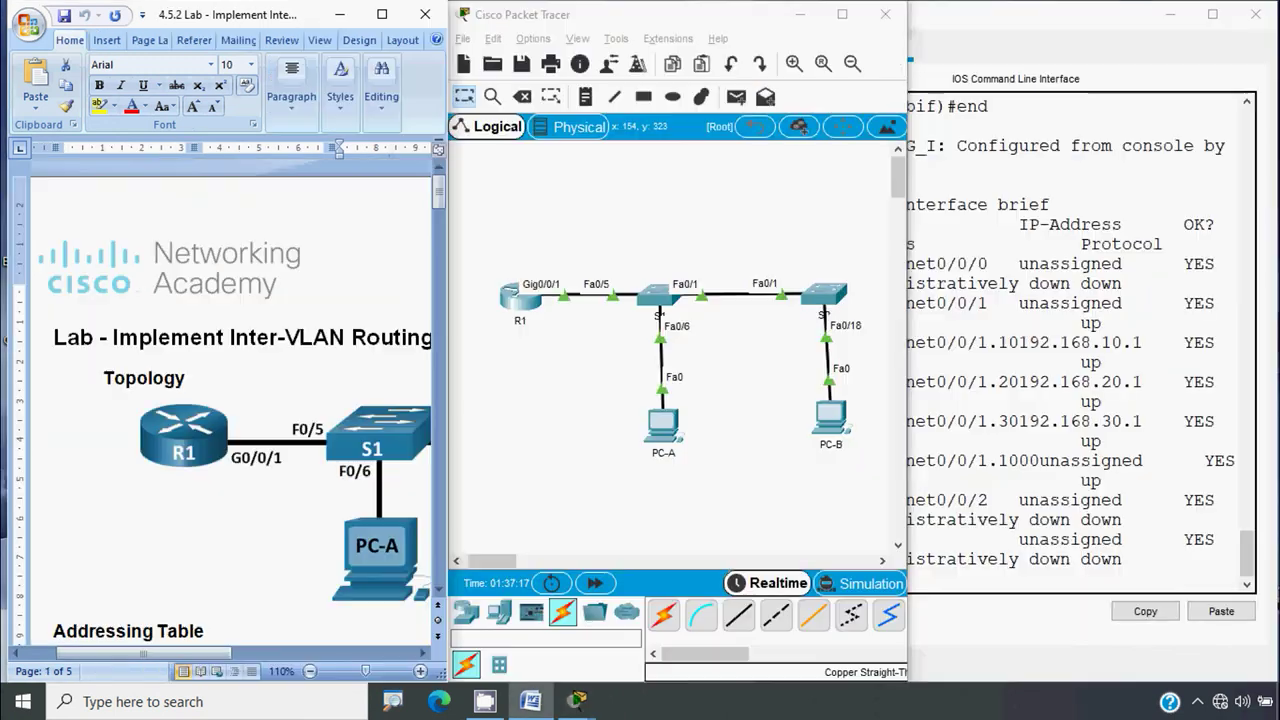